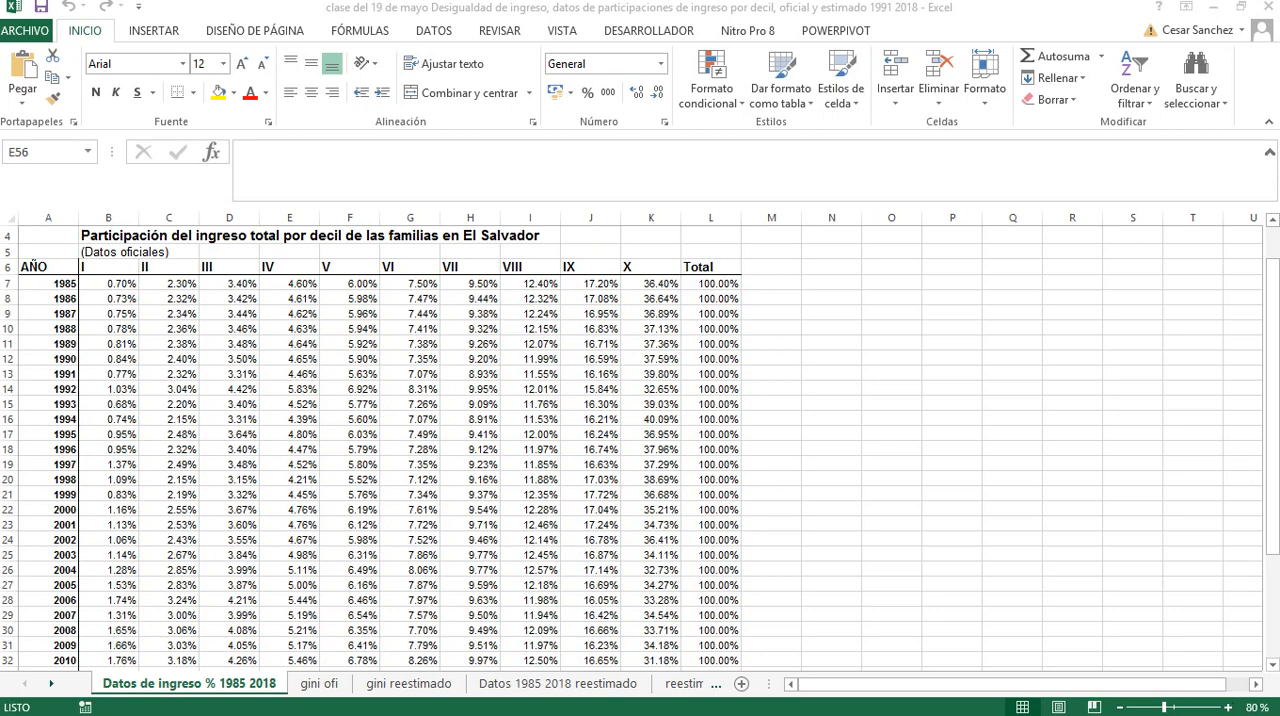
Examine the official table of family income shares by decile in El Salvador for 1985 to 2018, including its source note
{"action": "mouse_move", "coordinate": [1228, 714]}
{"action": "double_click", "coordinate": [122, 380]}
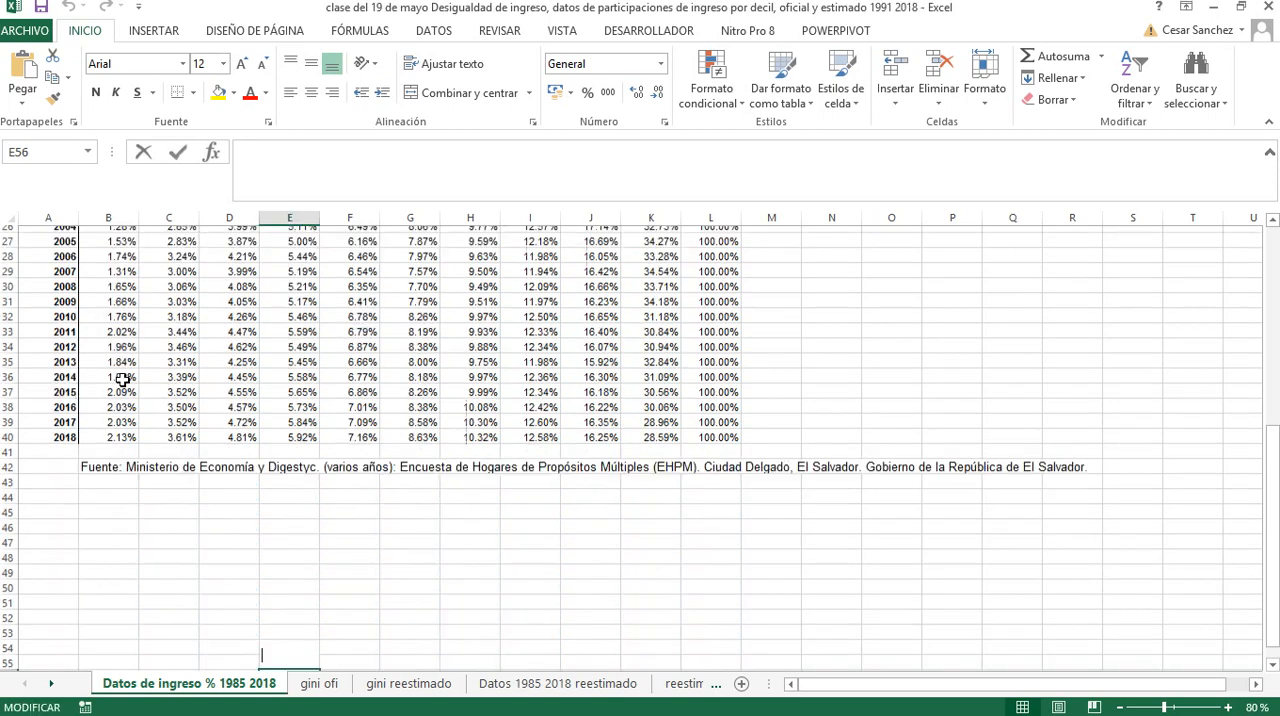
{"action": "scroll", "coordinate": [130, 380], "scroll_direction": "up", "scroll_amount": 2}
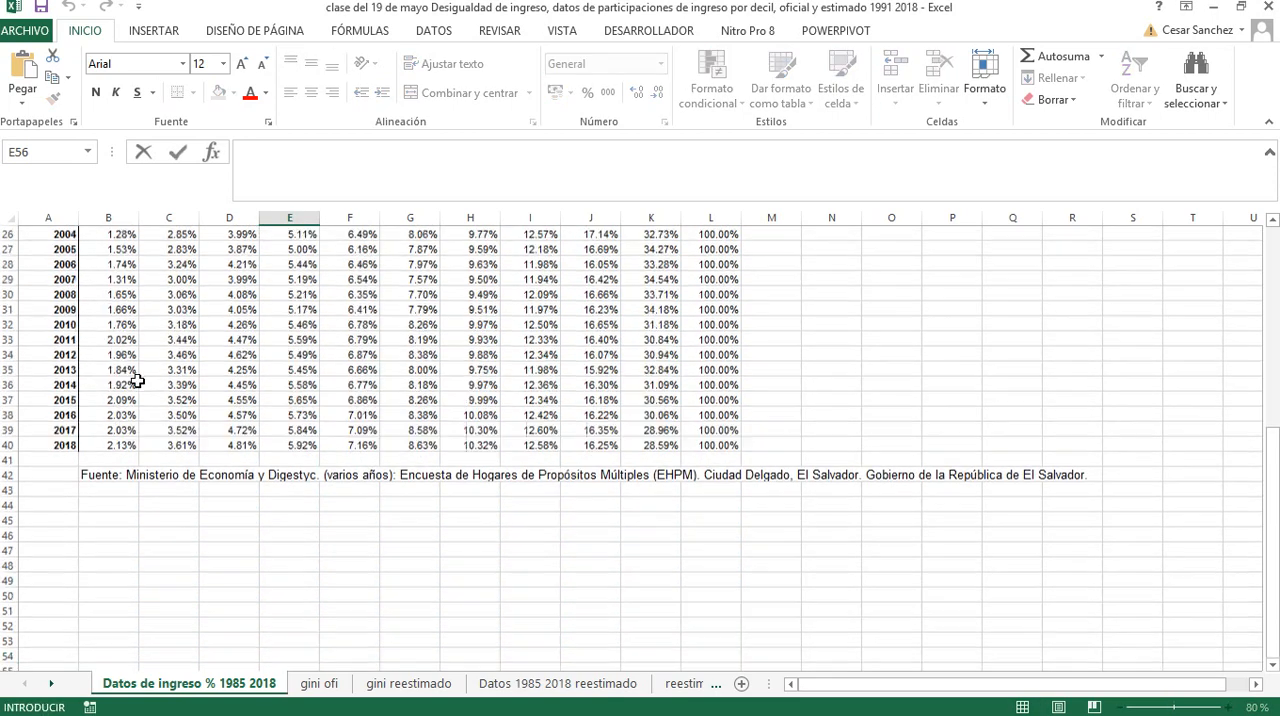
{"action": "left_click", "coordinate": [1267, 125]}
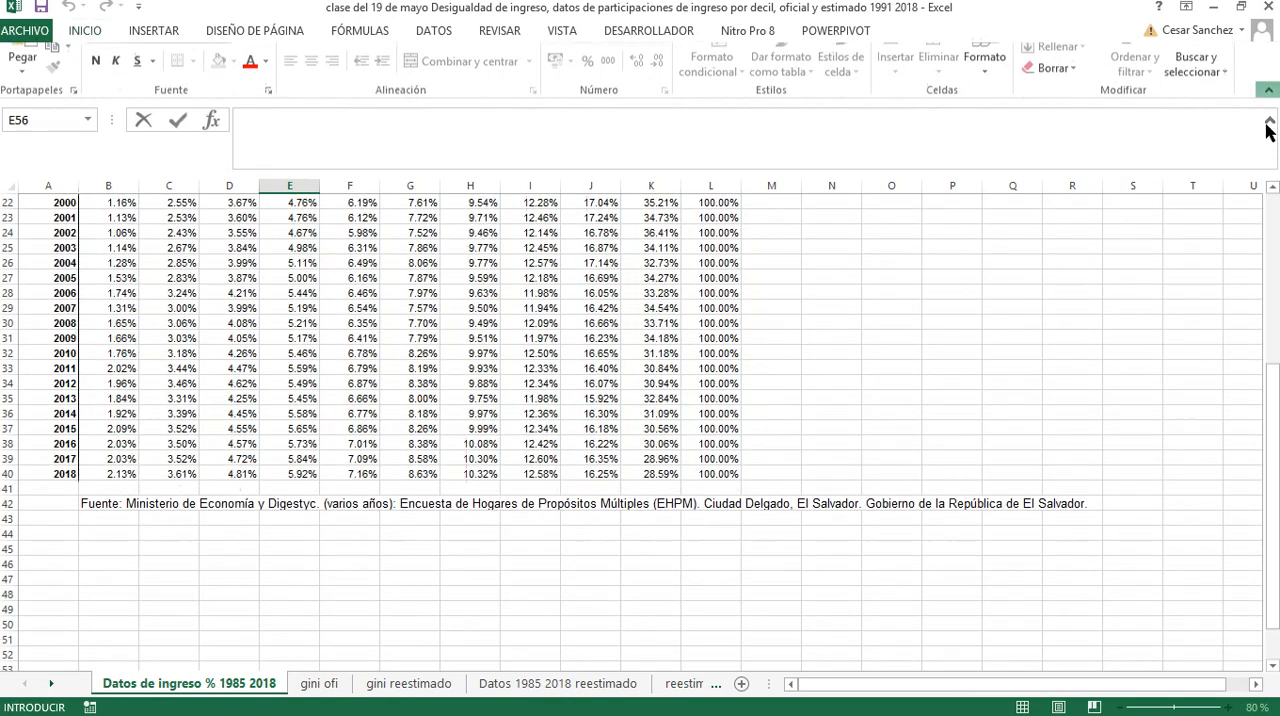
{"action": "scroll", "coordinate": [677, 317], "scroll_direction": "up", "scroll_amount": 5}
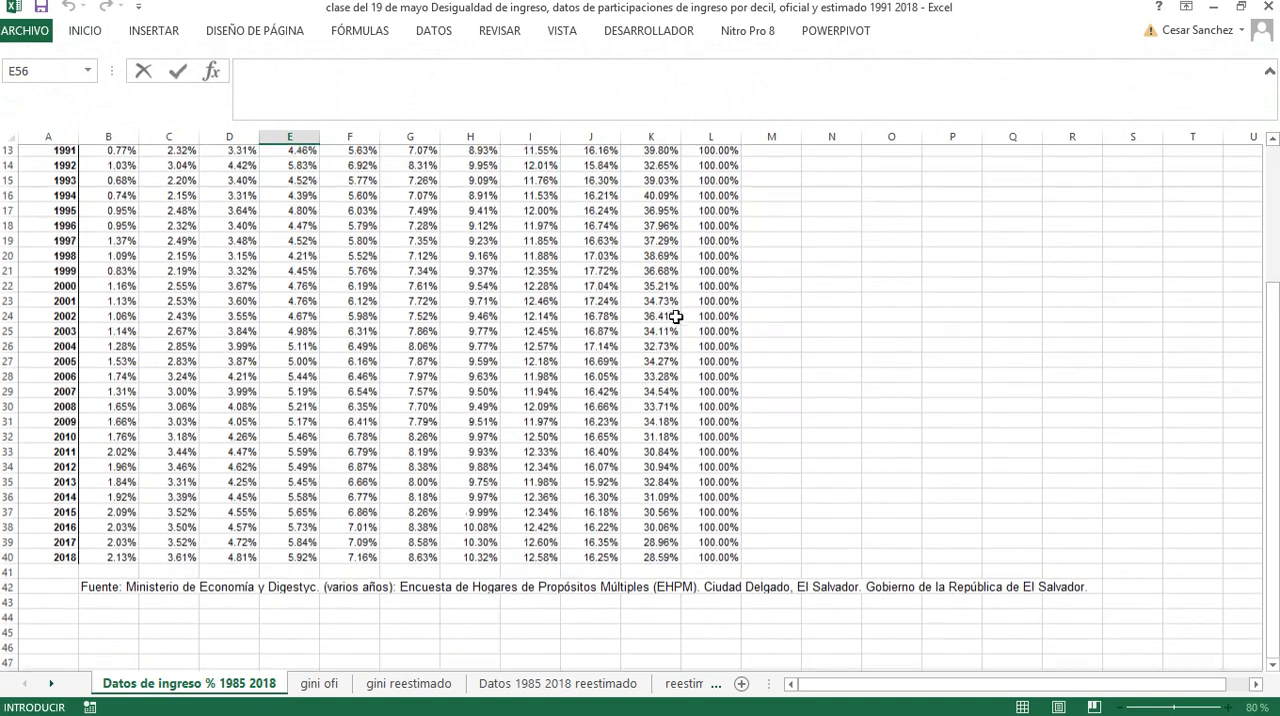
{"action": "scroll", "coordinate": [675, 317], "scroll_direction": "down", "scroll_amount": 2}
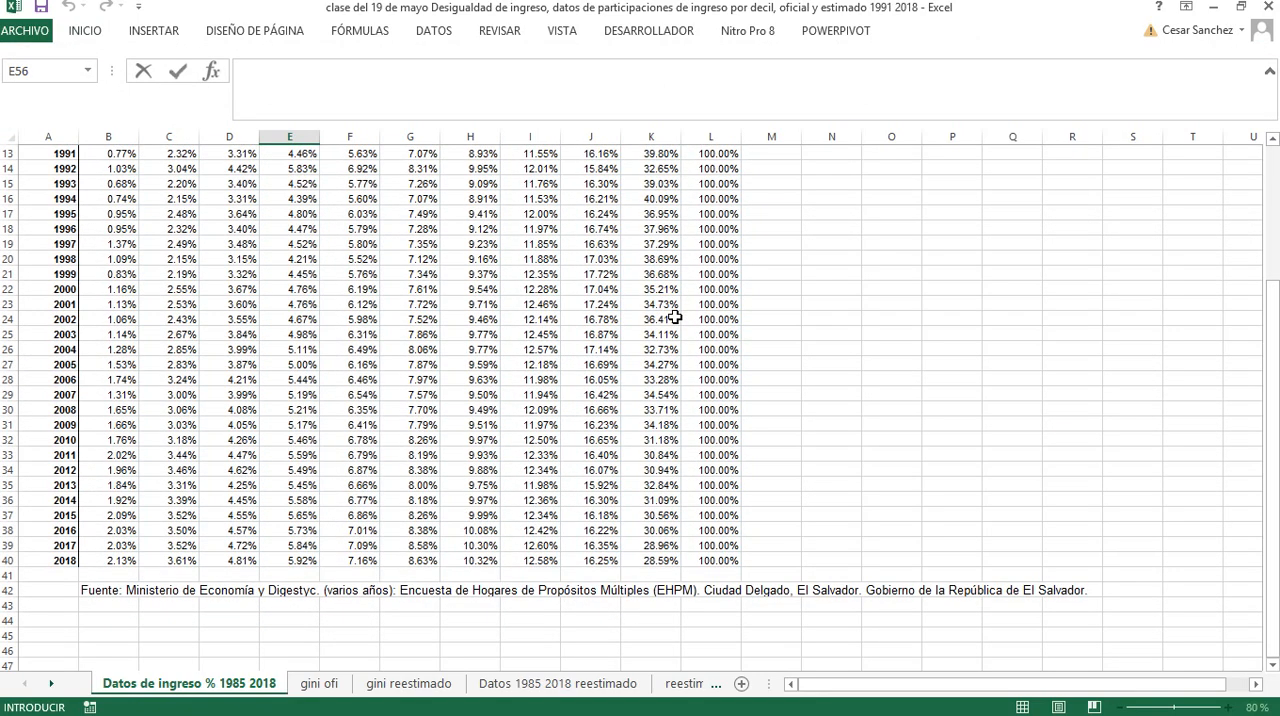
{"action": "scroll", "coordinate": [675, 317], "scroll_direction": "up", "scroll_amount": 2}
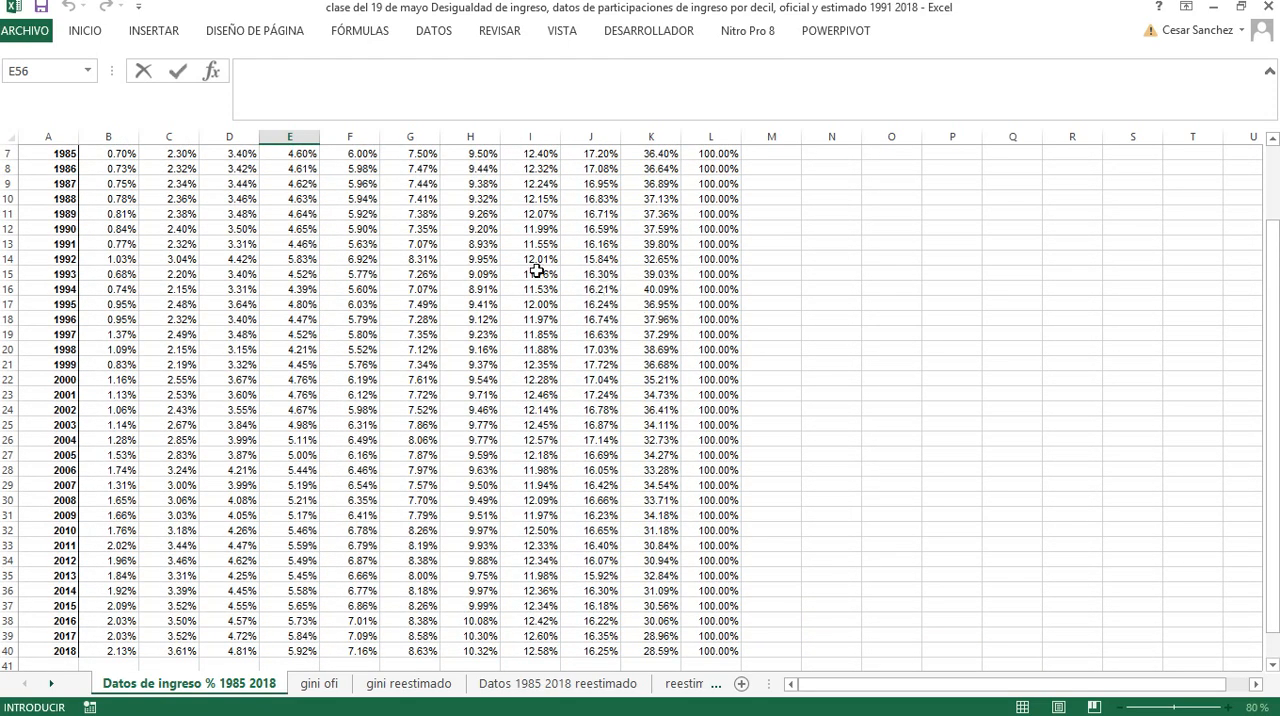
{"action": "scroll", "coordinate": [537, 271], "scroll_direction": "up", "scroll_amount": 1}
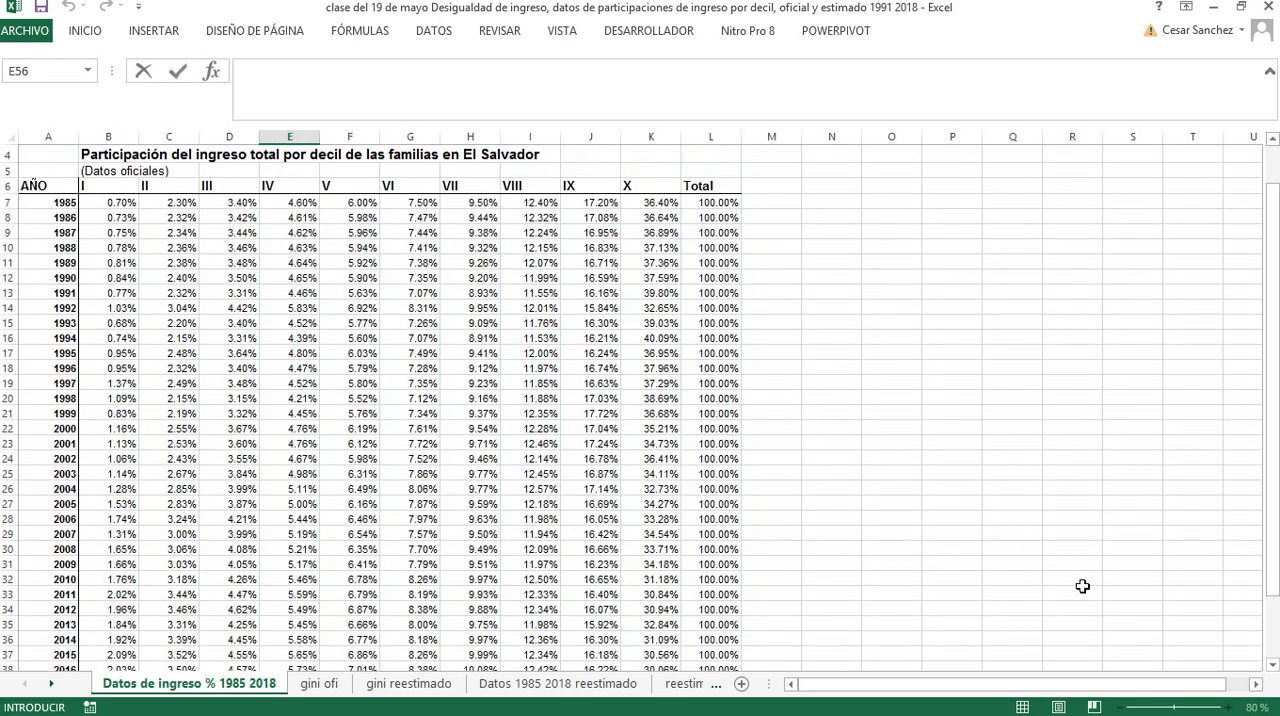
{"action": "left_click", "coordinate": [1269, 668]}
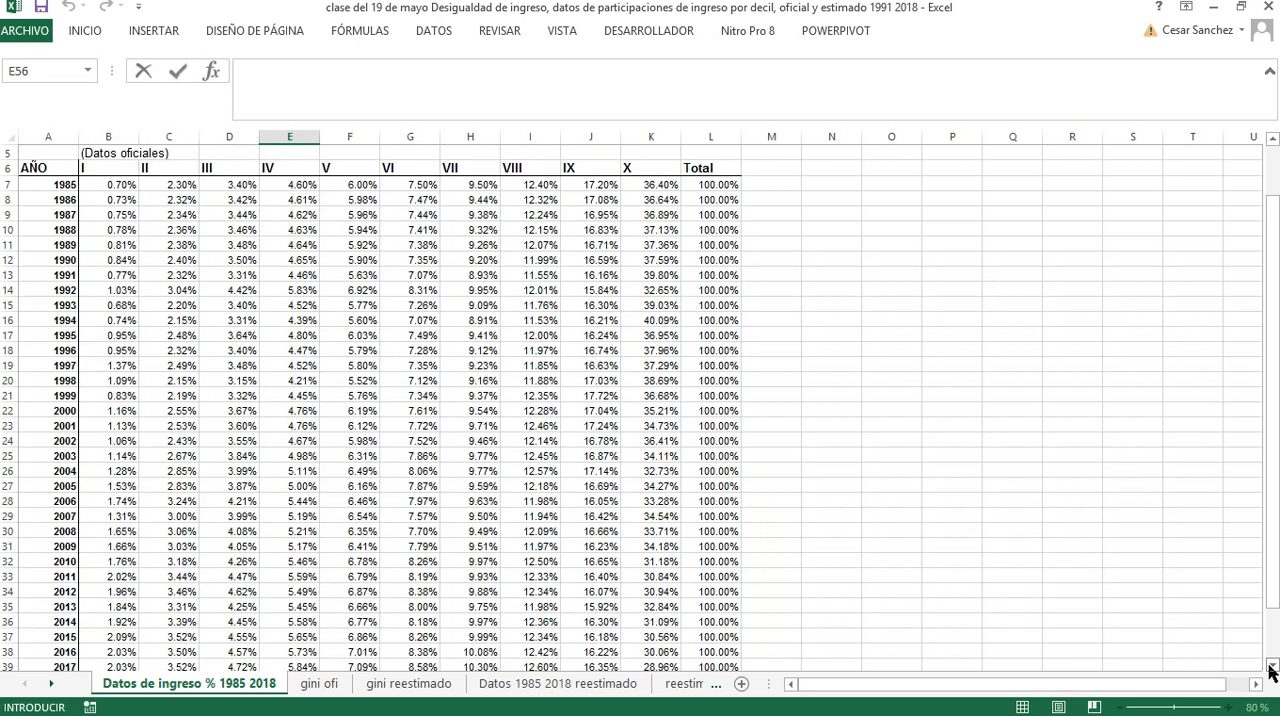
{"action": "left_click", "coordinate": [1271, 667]}
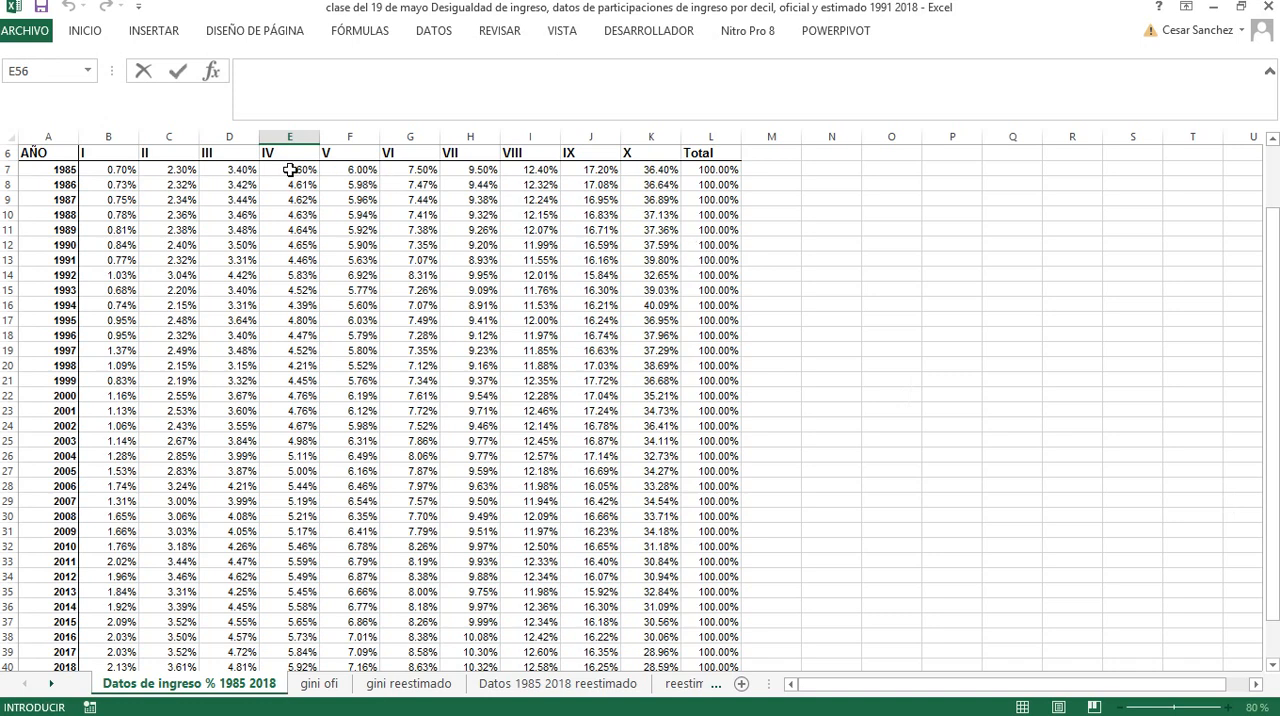
Copy the years and decile shares I to X for 1985 to 2018, range A7:K40
{"action": "left_click", "coordinate": [70, 170]}
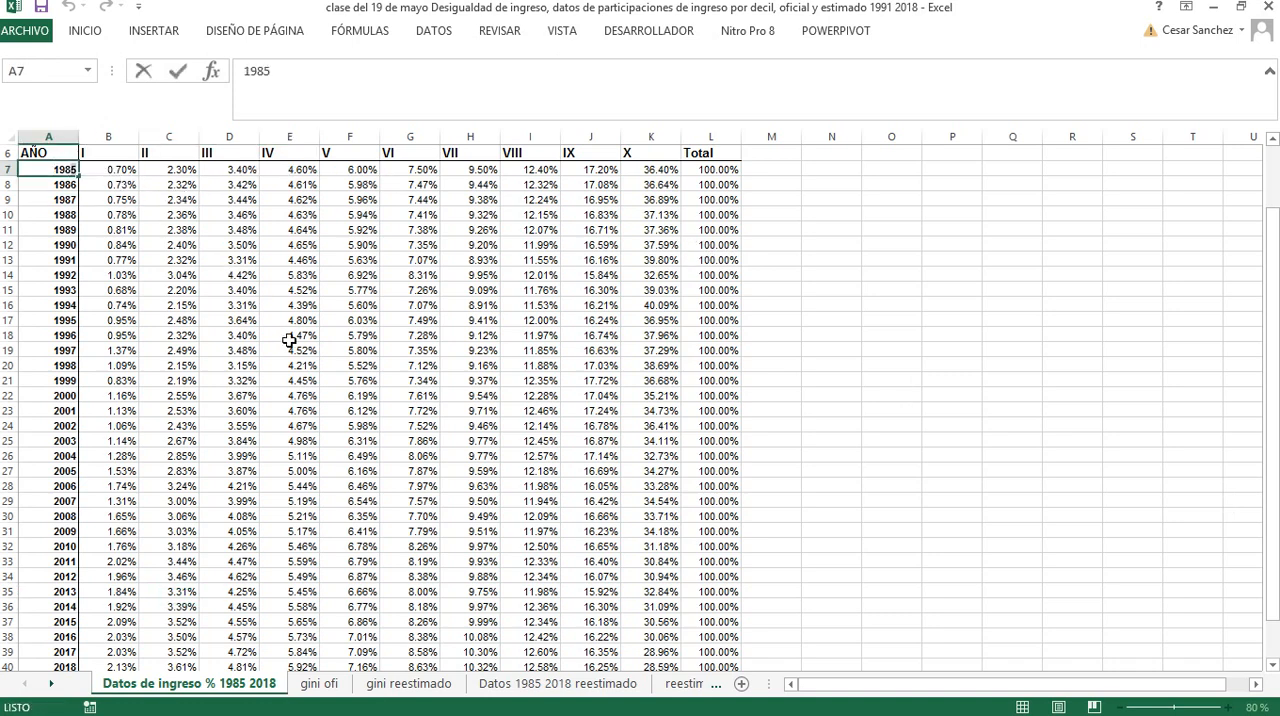
{"action": "left_click", "coordinate": [196, 318]}
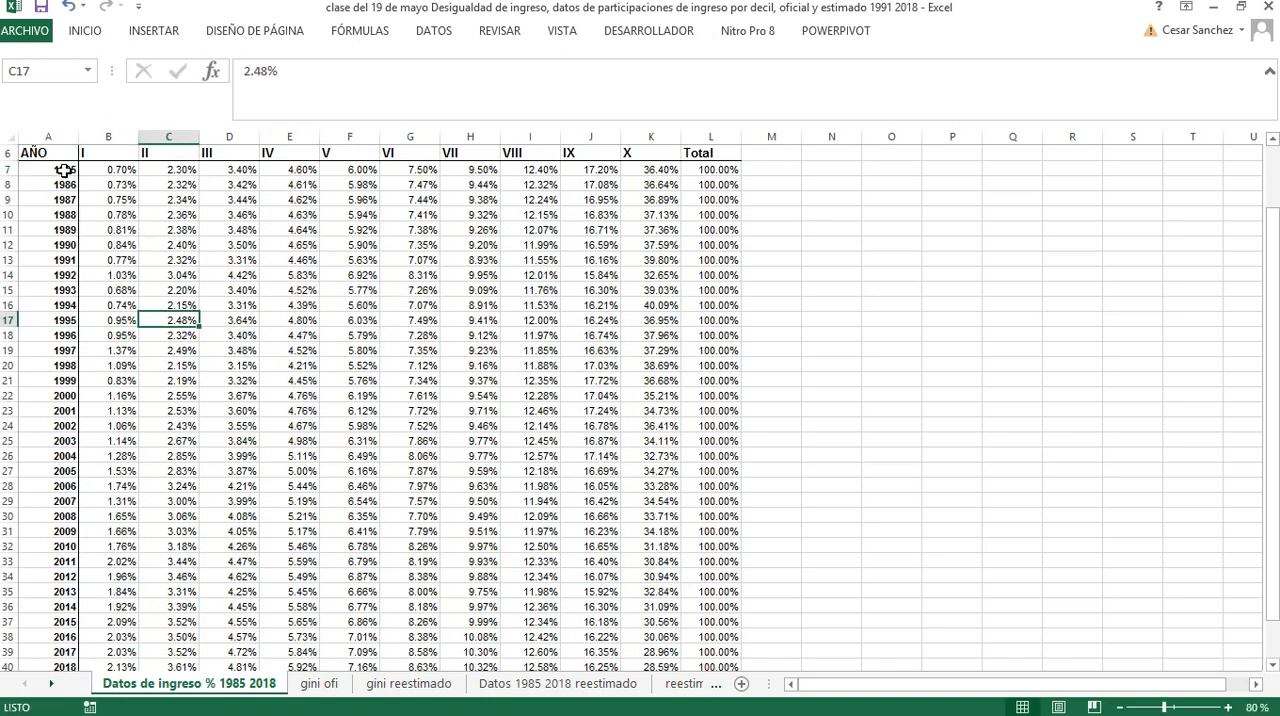
{"action": "left_click_drag", "start_coordinate": [64, 171], "coordinate": [665, 657]}
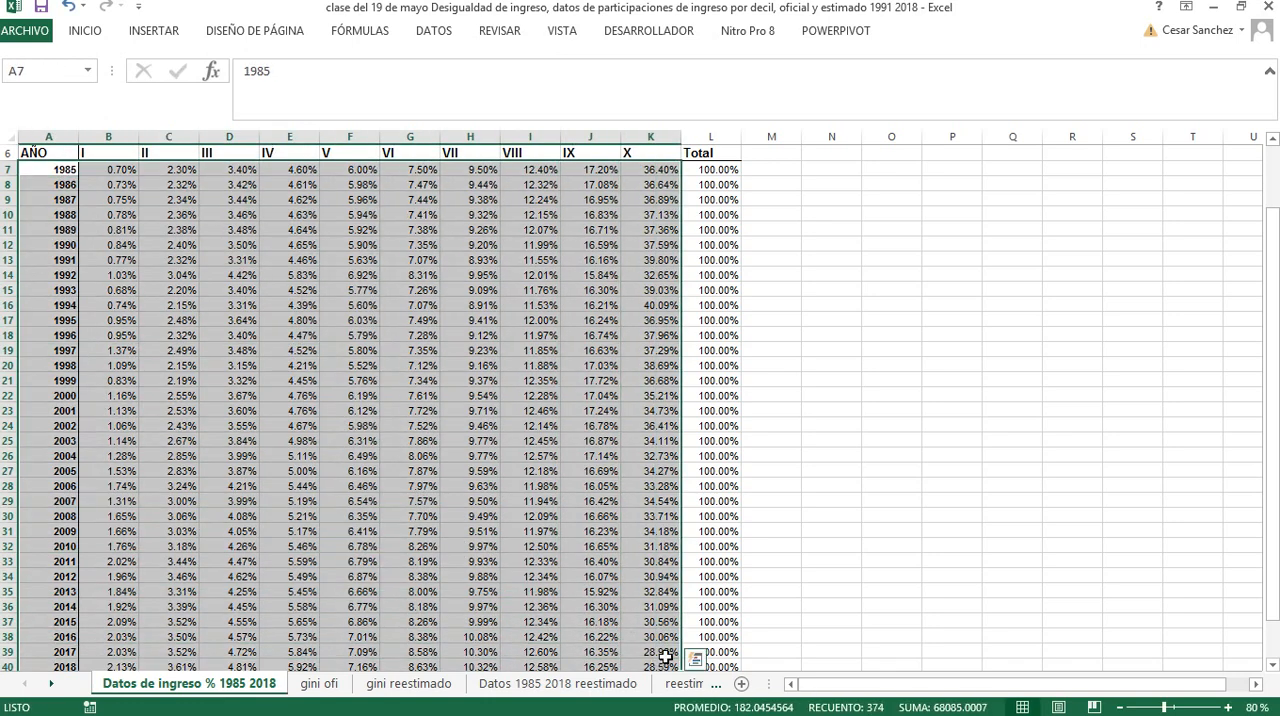
{"action": "right_click", "coordinate": [598, 542]}
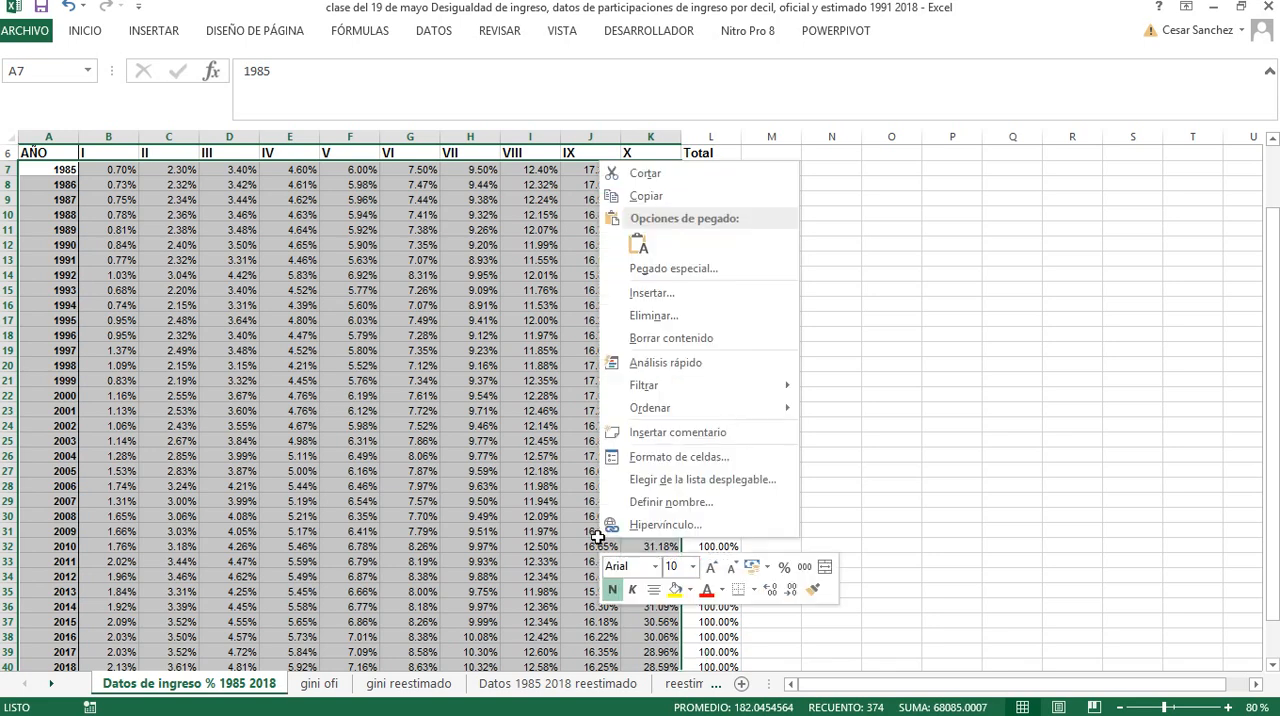
{"action": "left_click", "coordinate": [646, 197]}
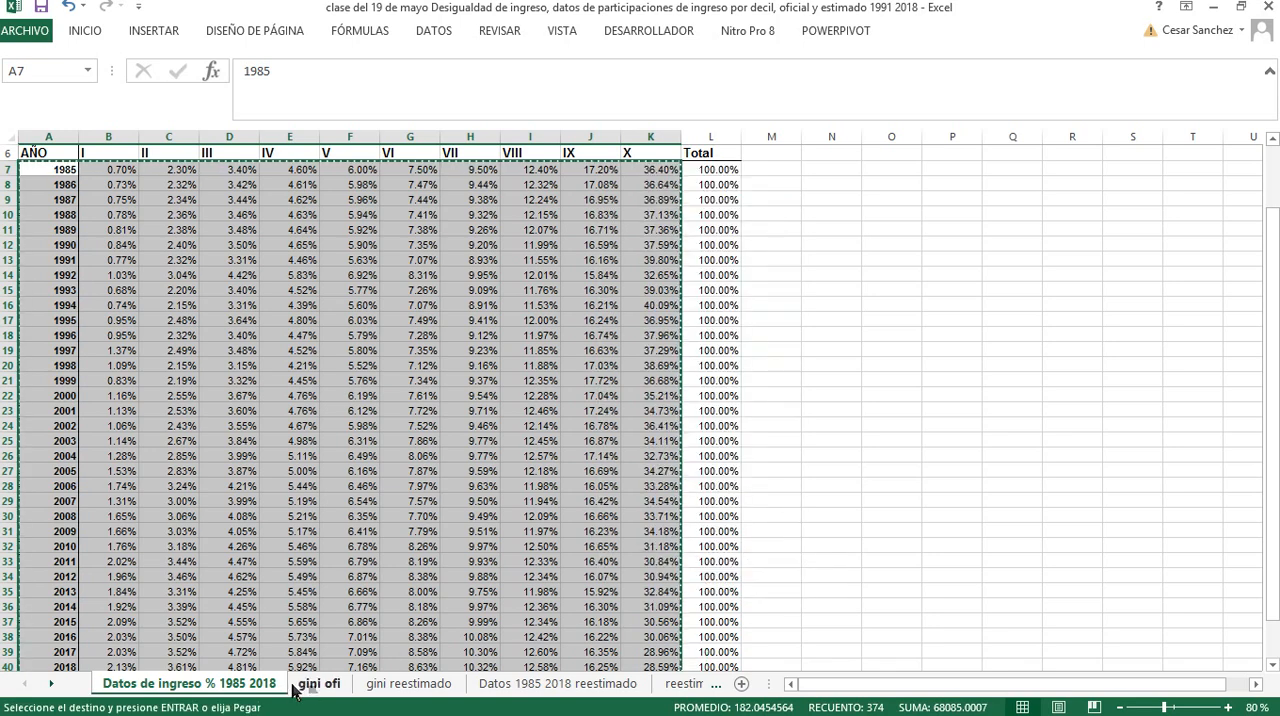
Insert a blank worksheet before the "Datos de ingreso % 1985 2018" sheet
{"action": "right_click", "coordinate": [257, 684]}
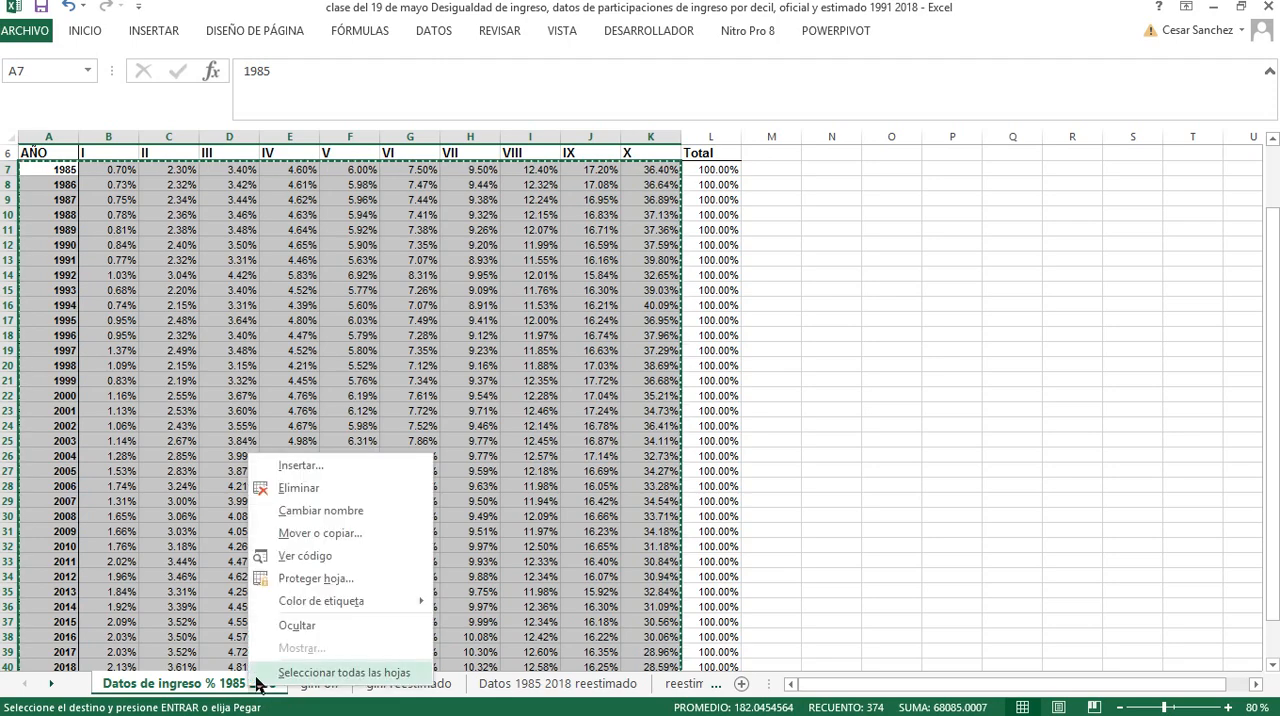
{"action": "left_click", "coordinate": [301, 466]}
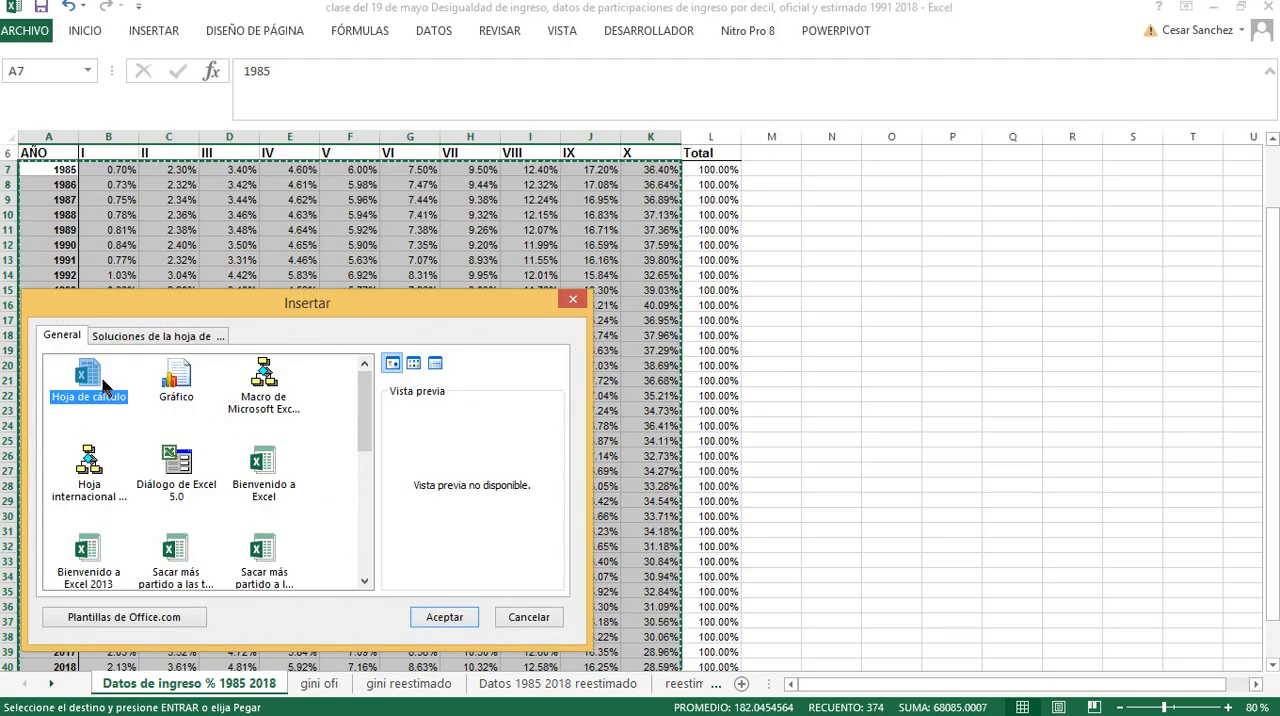
{"action": "left_click", "coordinate": [458, 619]}
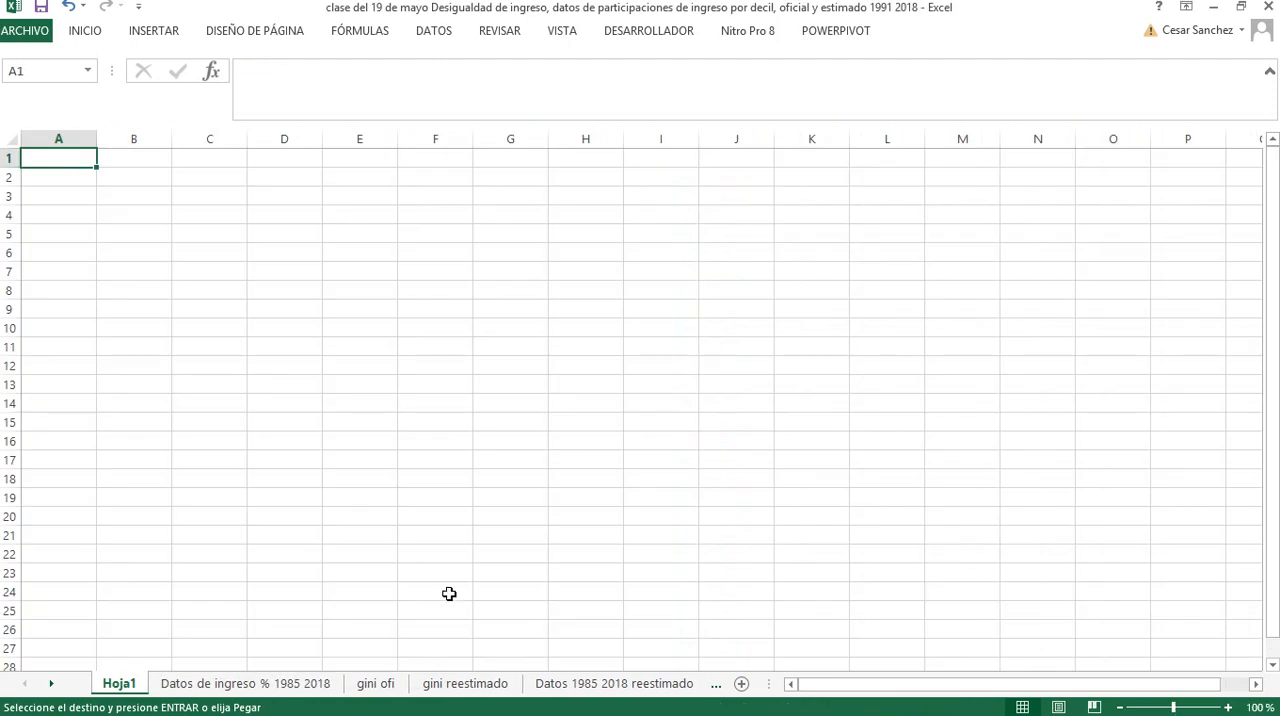
Paste the copied income data as transposed values starting at cell B2 of the new sheet
{"action": "left_click", "coordinate": [114, 178]}
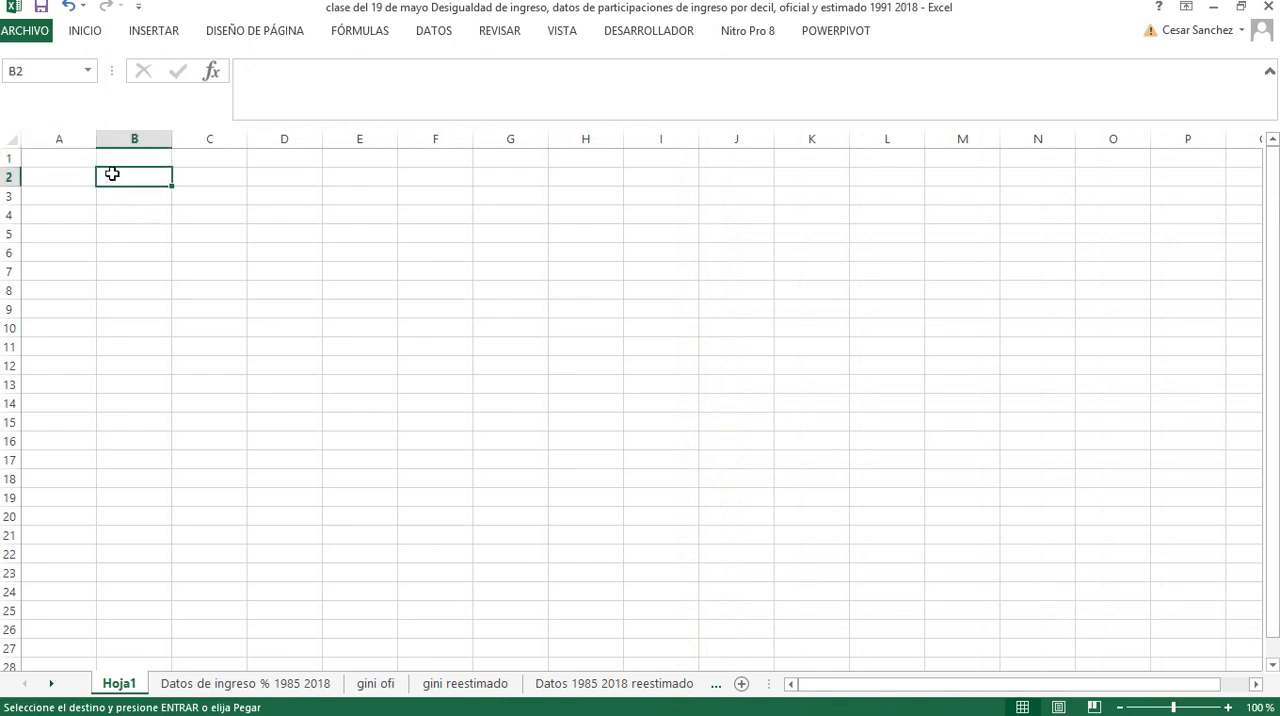
{"action": "left_click", "coordinate": [72, 32]}
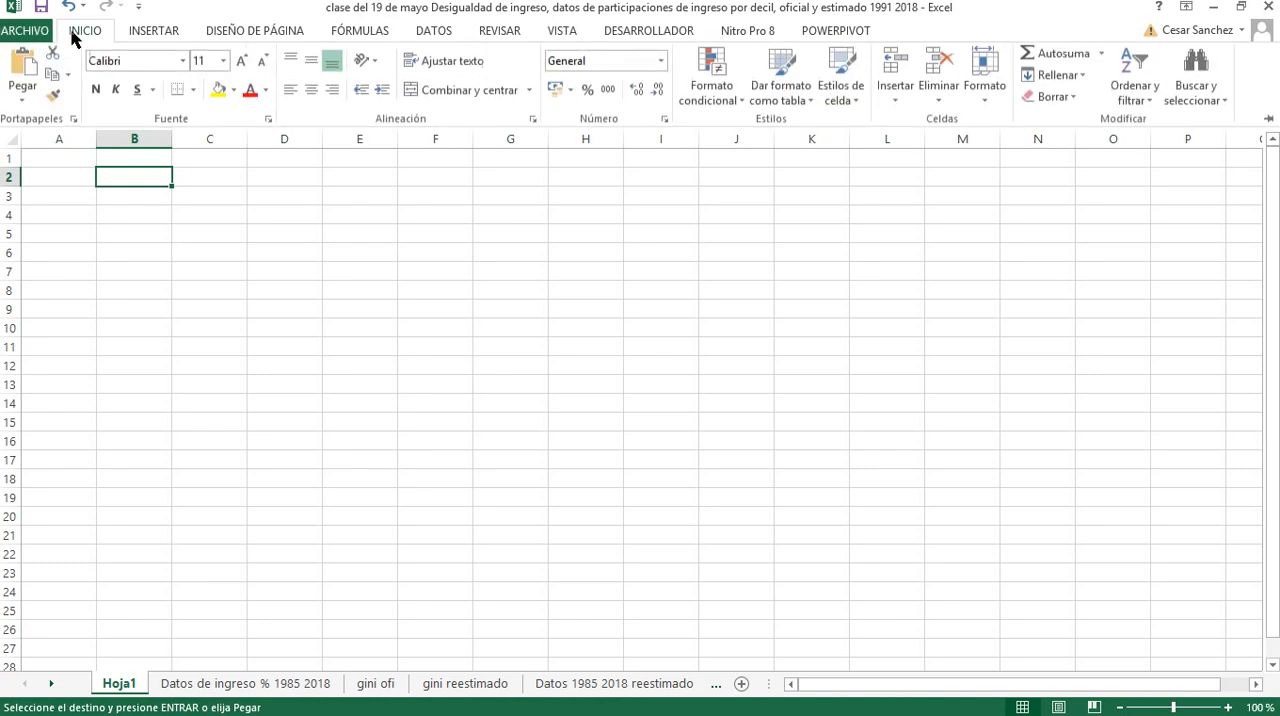
{"action": "left_click", "coordinate": [22, 104]}
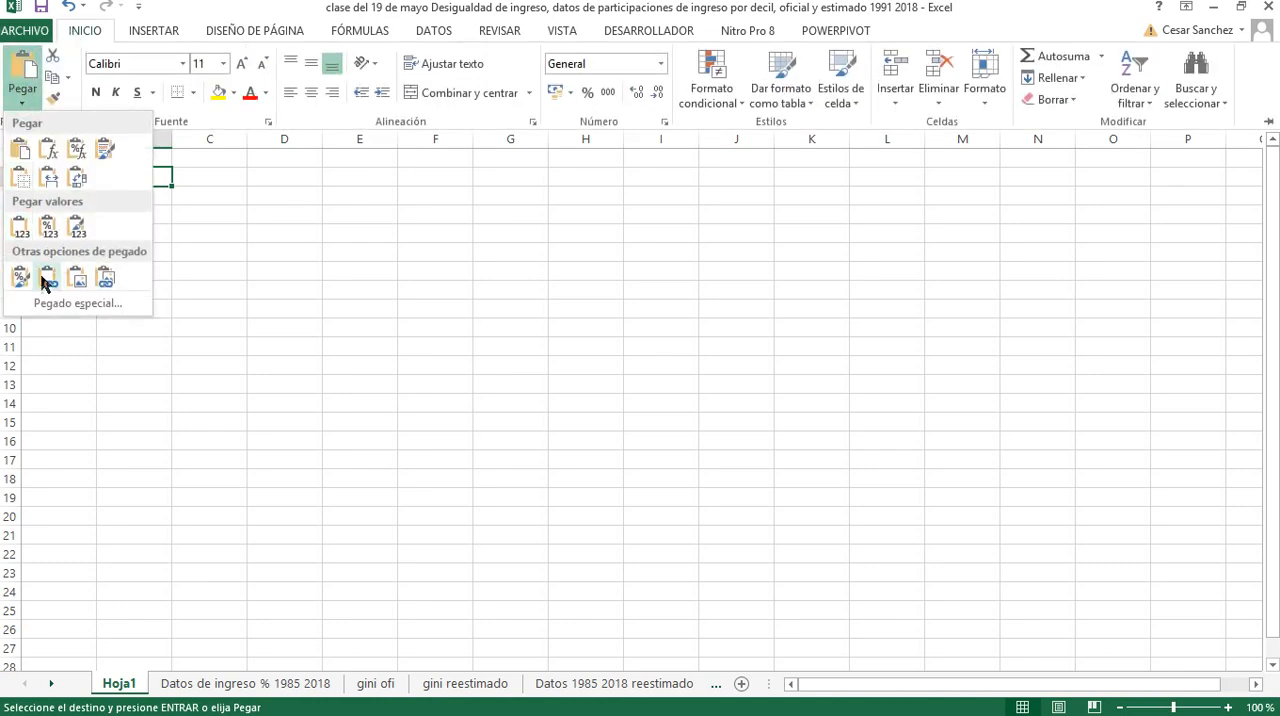
{"action": "left_click", "coordinate": [55, 305]}
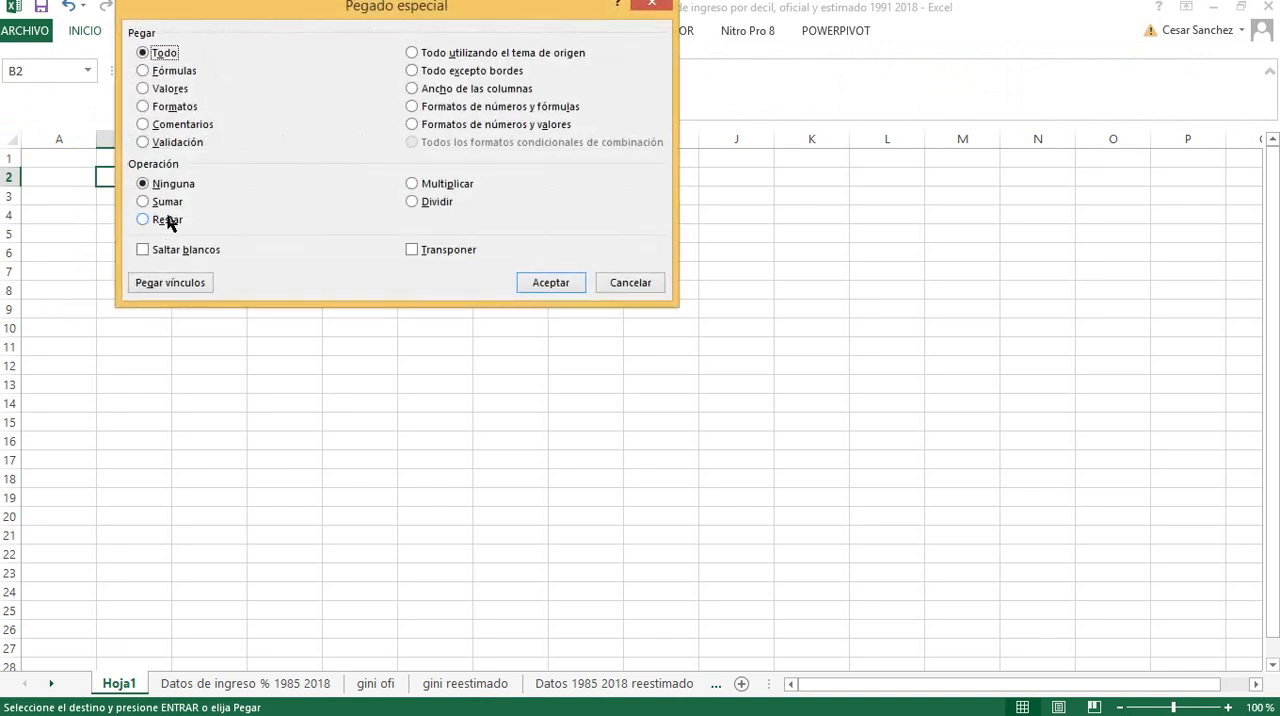
{"action": "left_click", "coordinate": [170, 89]}
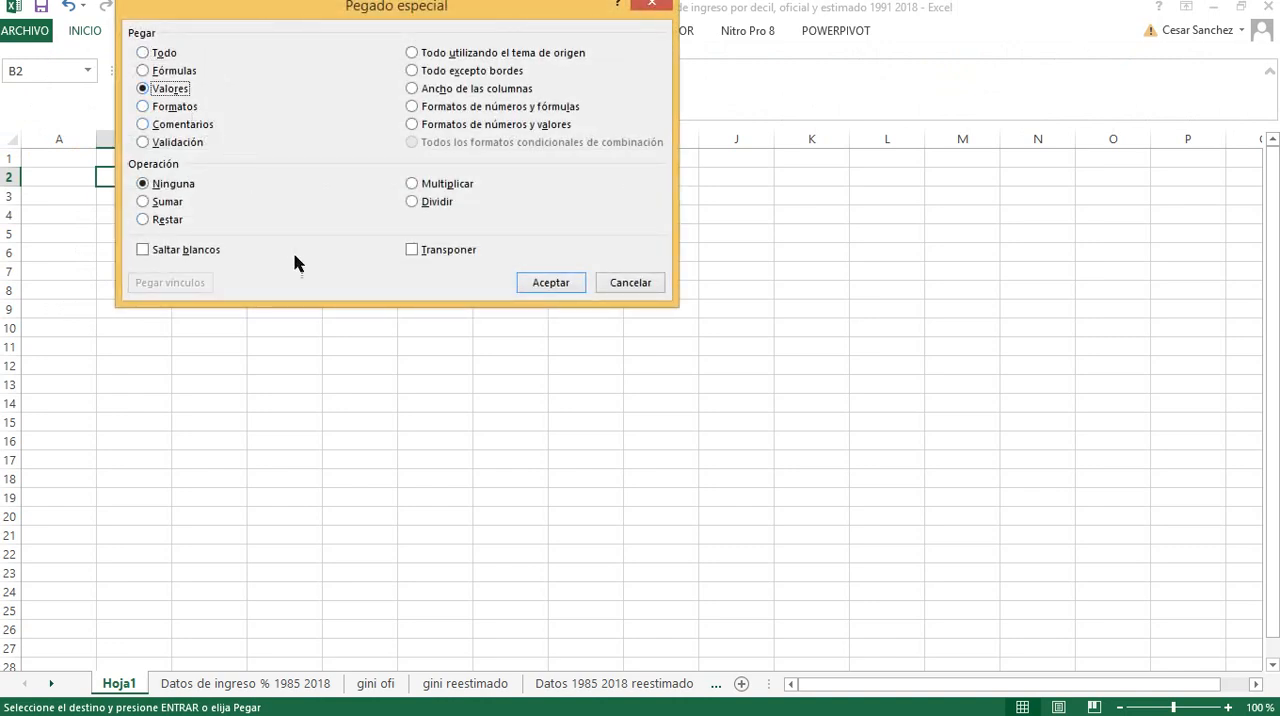
{"action": "left_click", "coordinate": [436, 256]}
{"action": "left_click", "coordinate": [531, 284]}
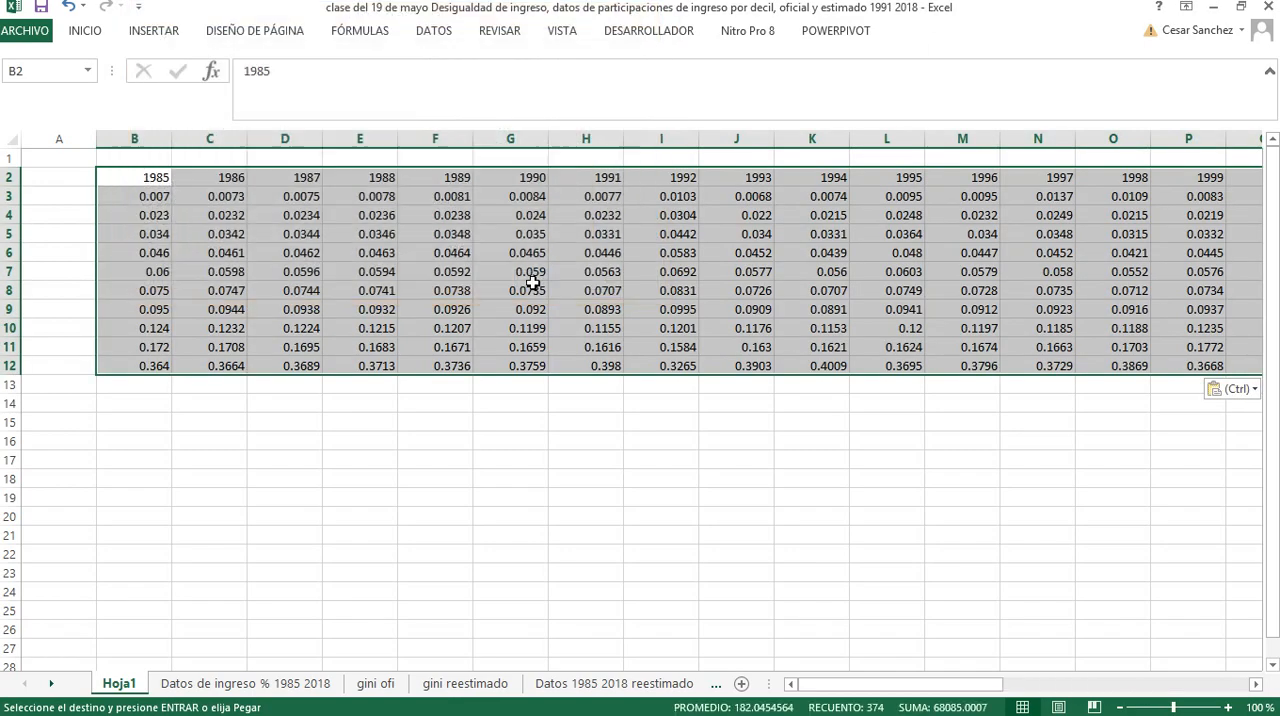
Select A3 on Hoja1 as the paste destination and copy decile headings I to X (B6:K6) from the "Datos de ingreso % 1985 2018" sheet
{"action": "double_click", "coordinate": [86, 195]}
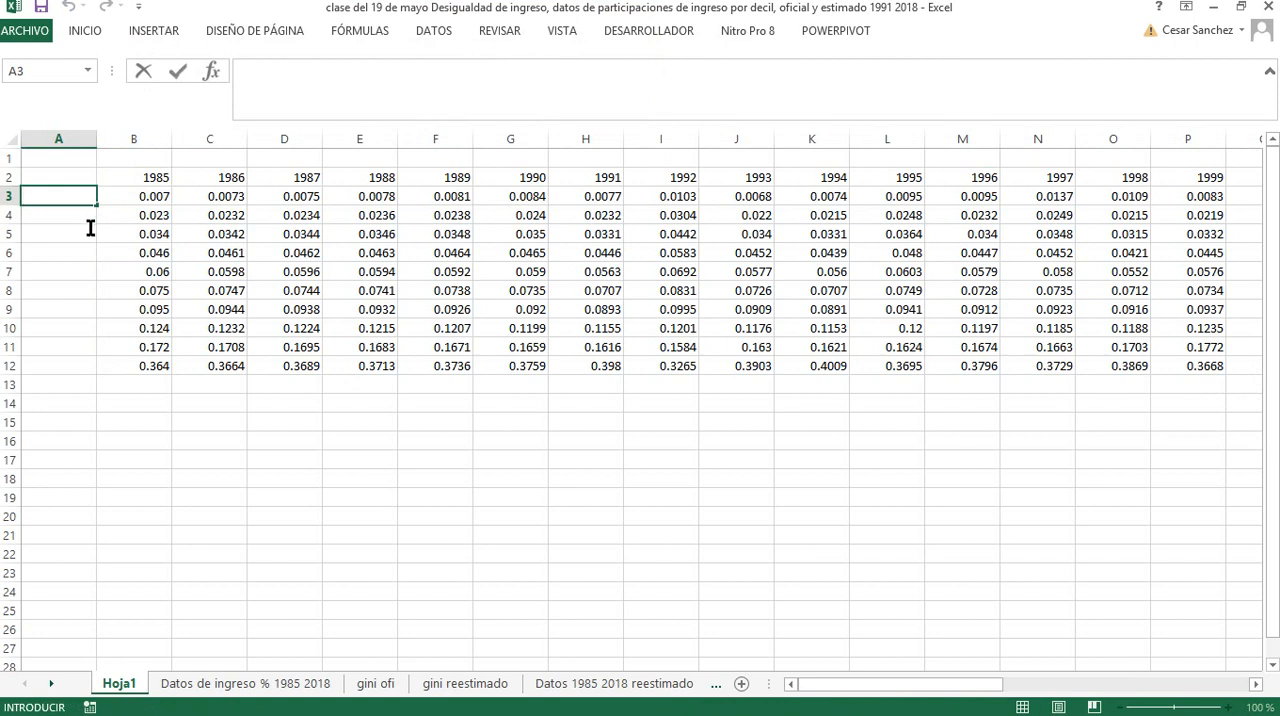
{"action": "left_click", "coordinate": [94, 323]}
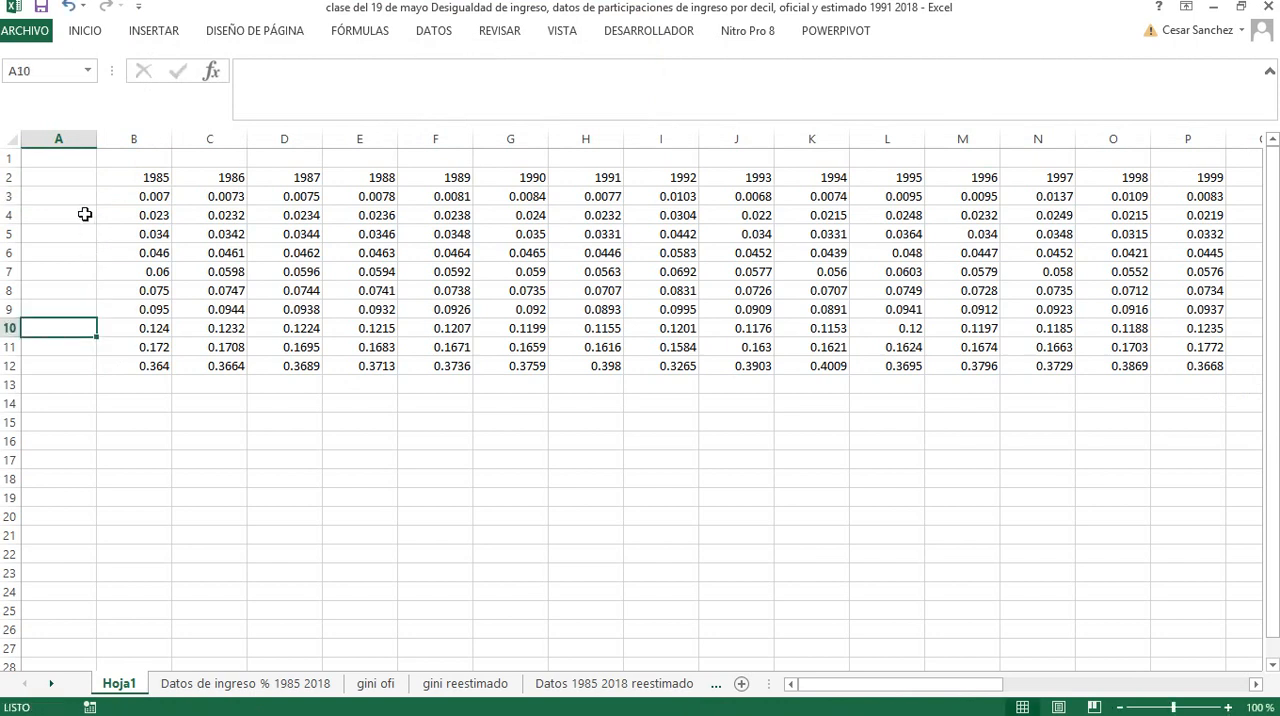
{"action": "left_click", "coordinate": [80, 197]}
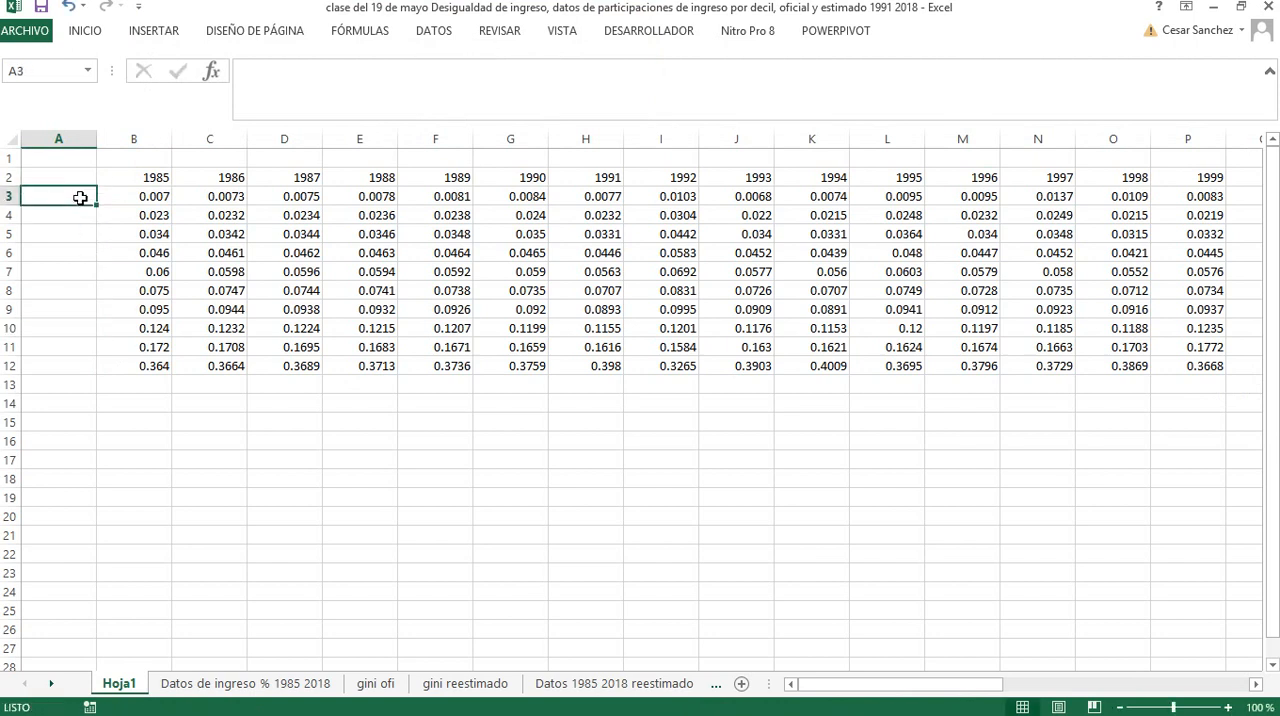
{"action": "left_click", "coordinate": [232, 684]}
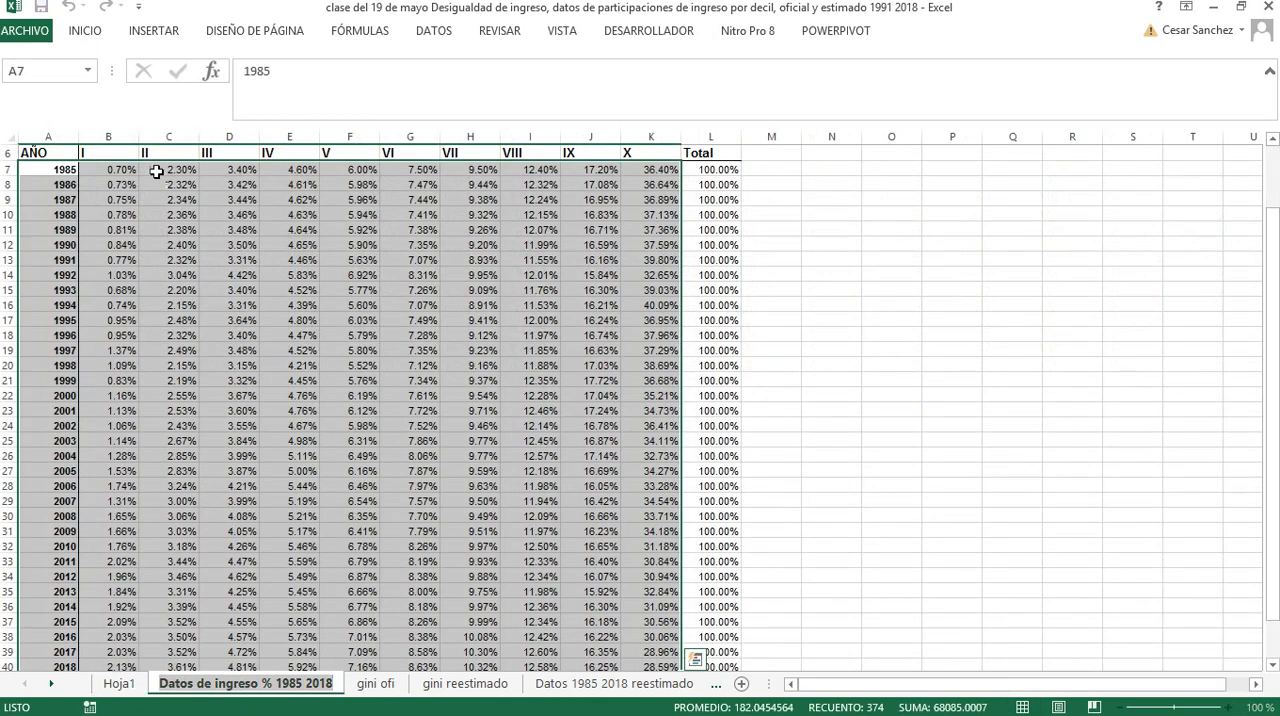
{"action": "left_click", "coordinate": [97, 152]}
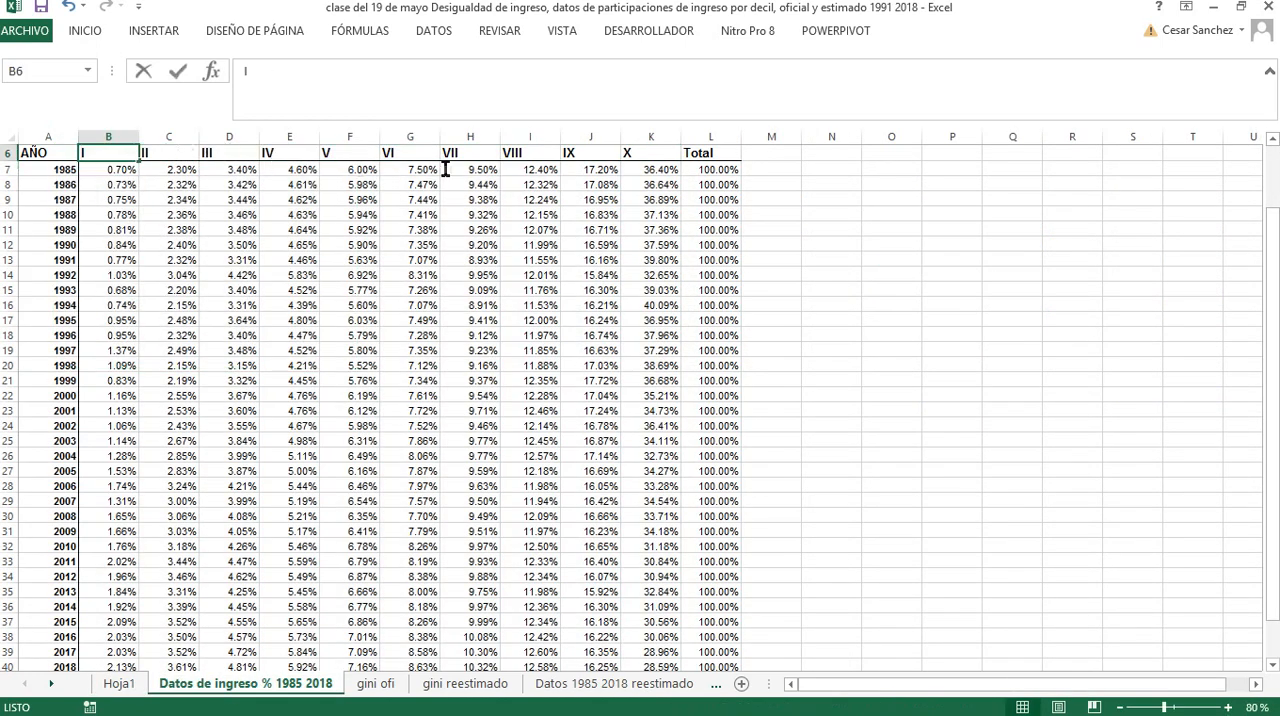
{"action": "left_click", "coordinate": [229, 184]}
{"action": "left_click_drag", "start_coordinate": [100, 156], "coordinate": [621, 150]}
{"action": "key", "text": "ctrl+c"}
{"action": "right_click", "coordinate": [621, 150]}
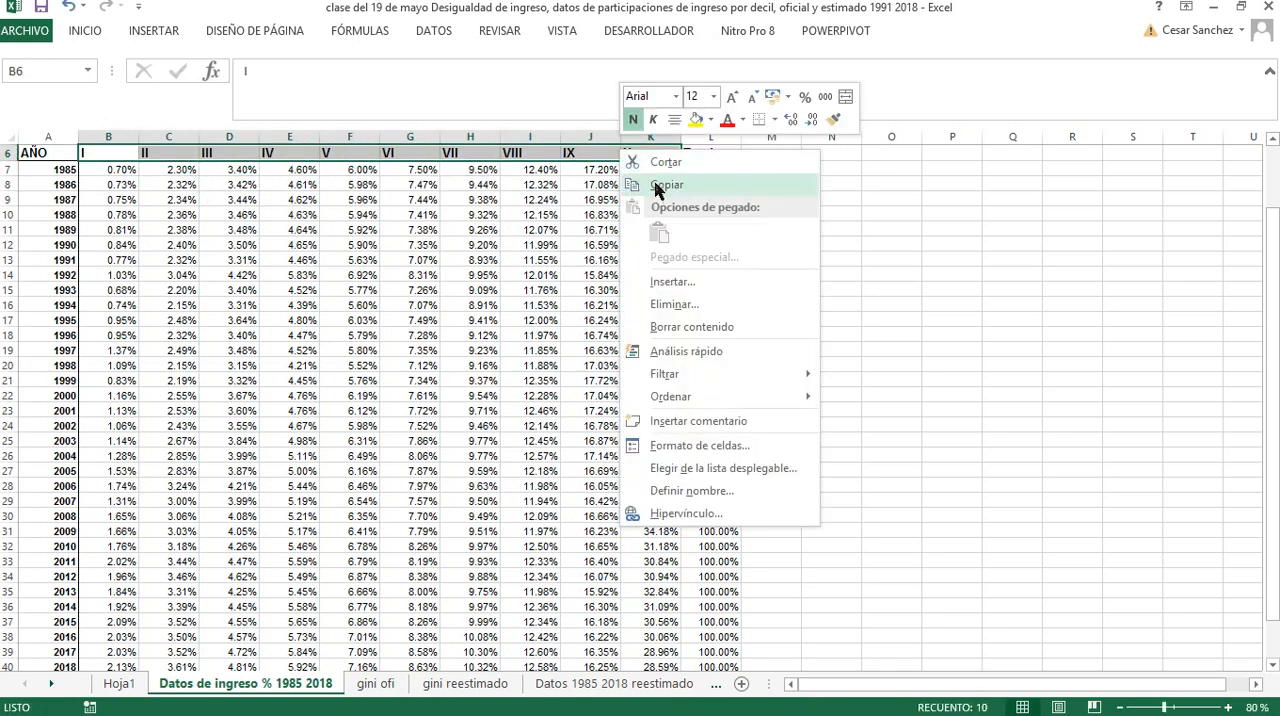
{"action": "left_click", "coordinate": [655, 185]}
{"action": "left_click", "coordinate": [650, 185]}
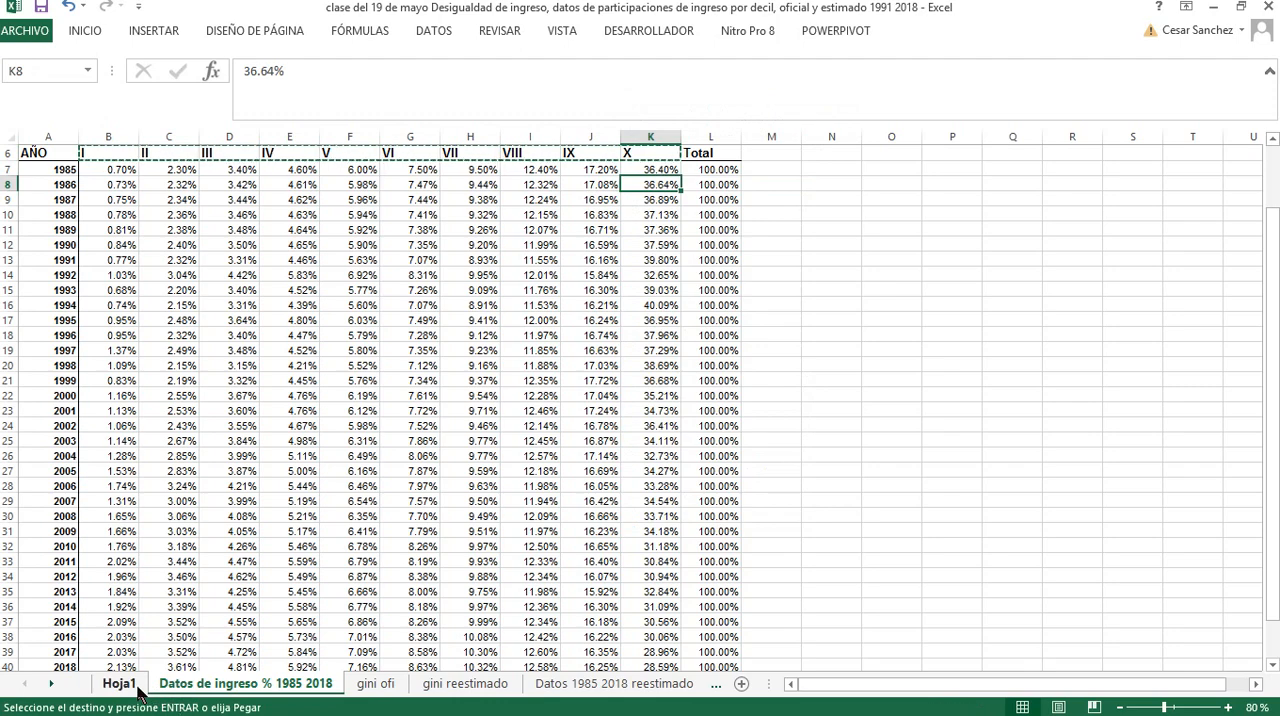
Paste the decile headings as transposed values into column A of Hoja1, starting at A3
{"action": "left_click", "coordinate": [120, 684]}
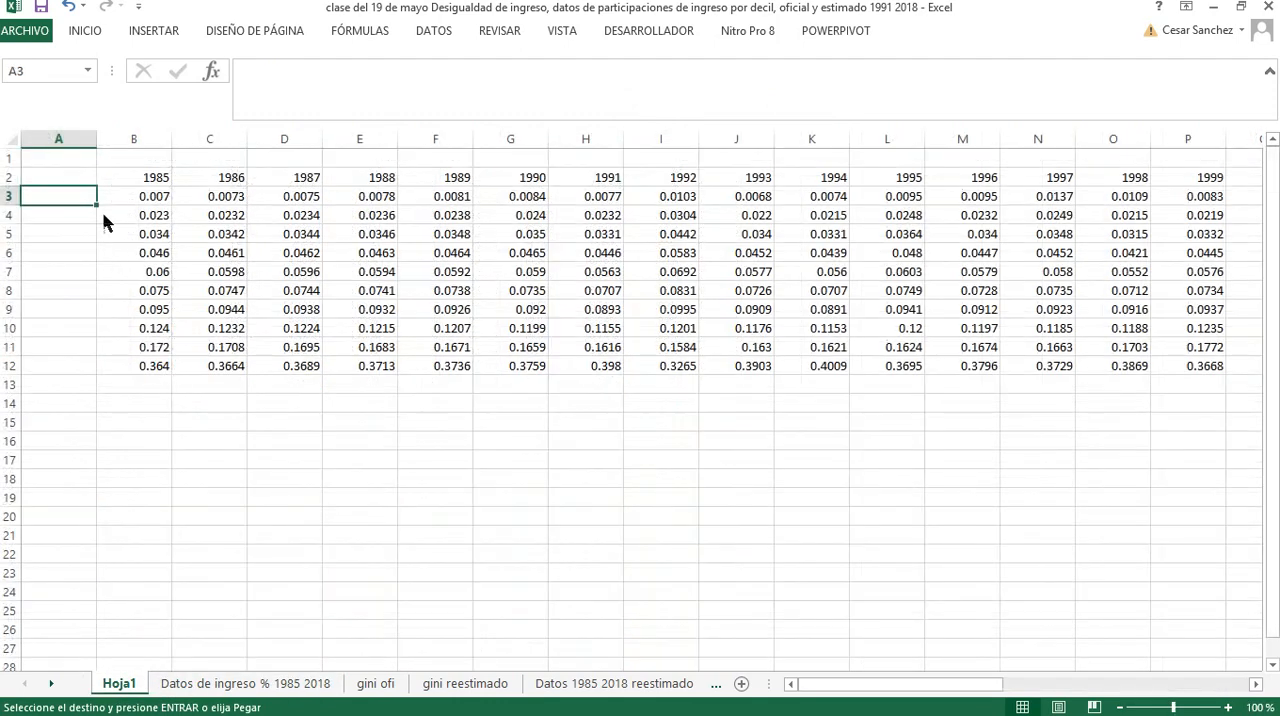
{"action": "double_click", "coordinate": [76, 34]}
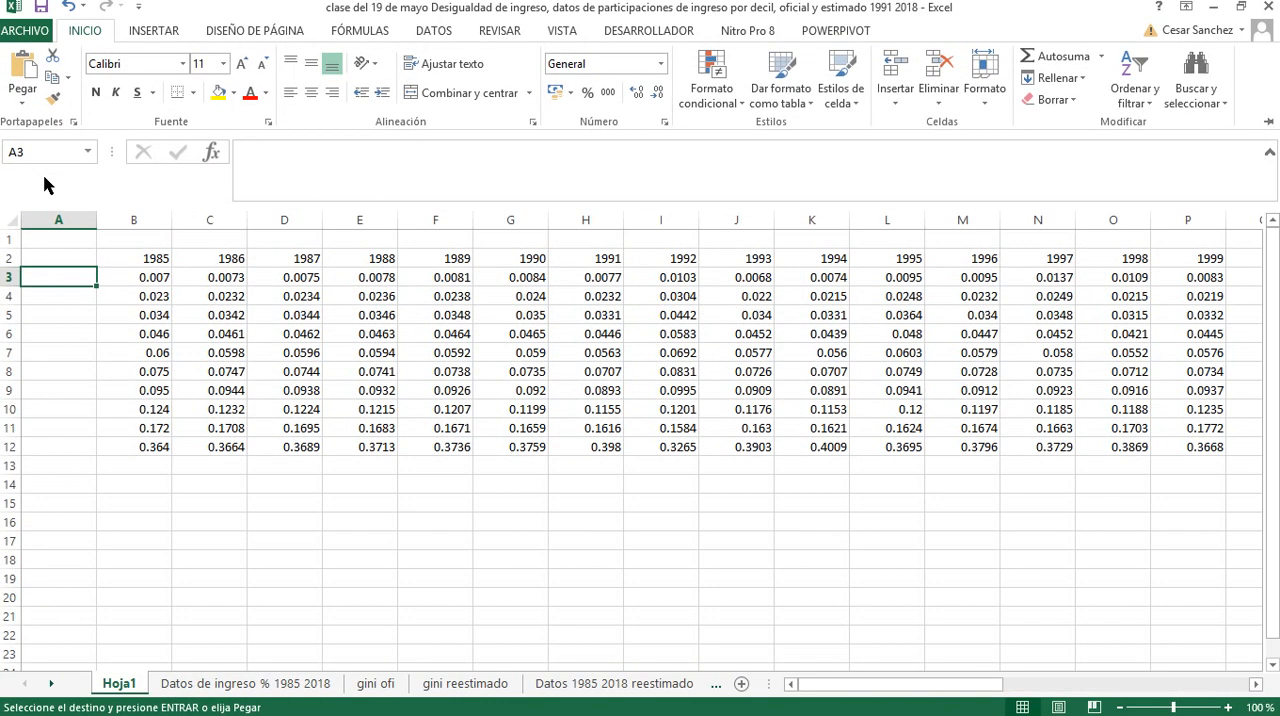
{"action": "left_click", "coordinate": [23, 103]}
{"action": "left_click", "coordinate": [60, 308]}
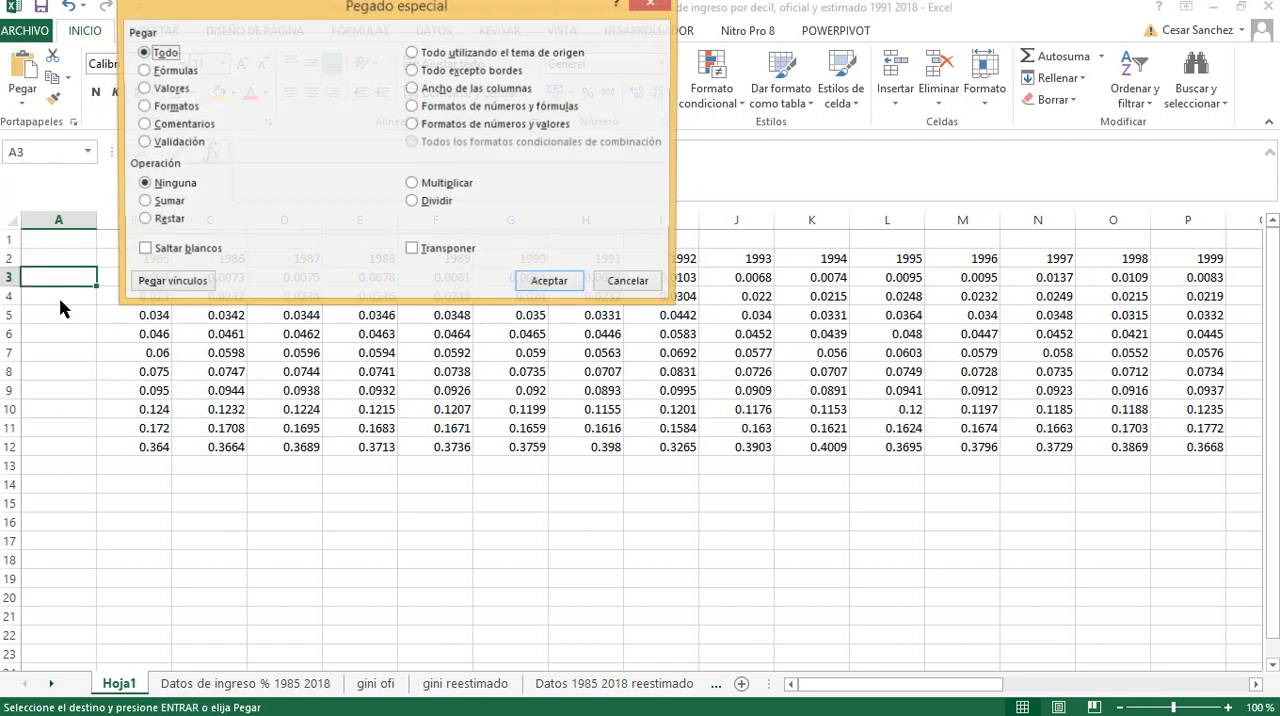
{"action": "left_click", "coordinate": [165, 90]}
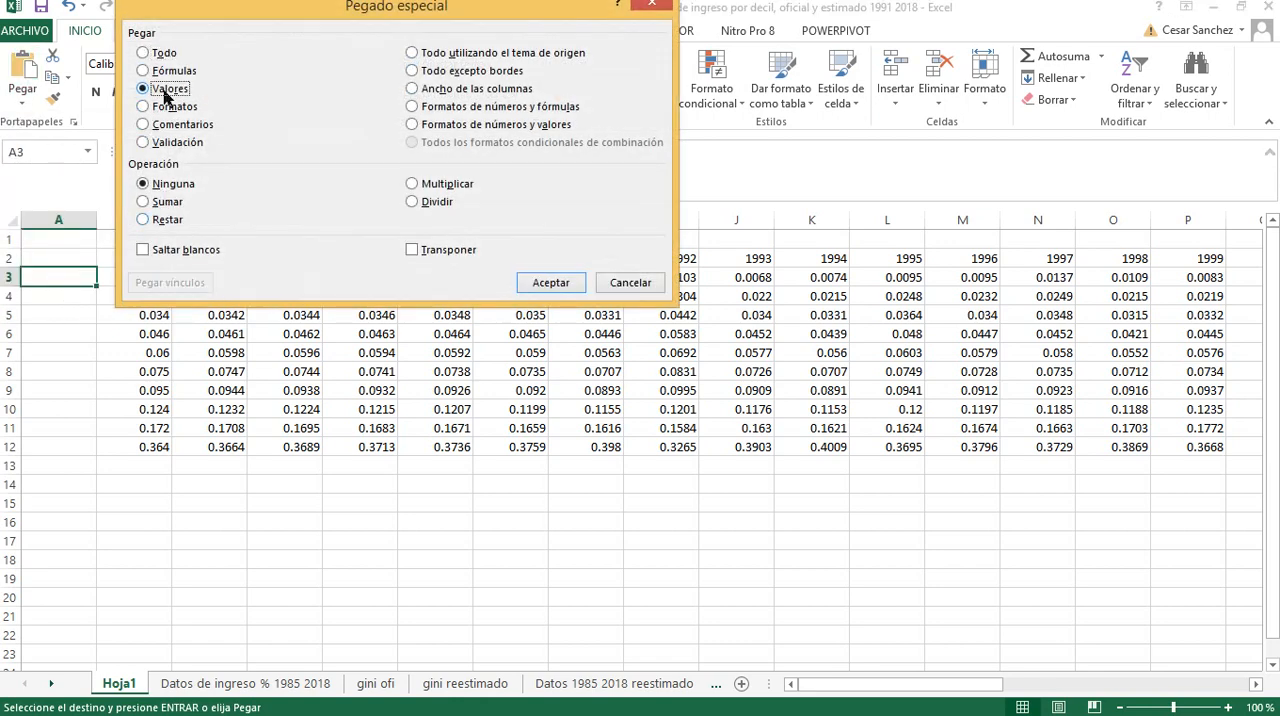
{"action": "left_click", "coordinate": [418, 254]}
{"action": "left_click", "coordinate": [553, 283]}
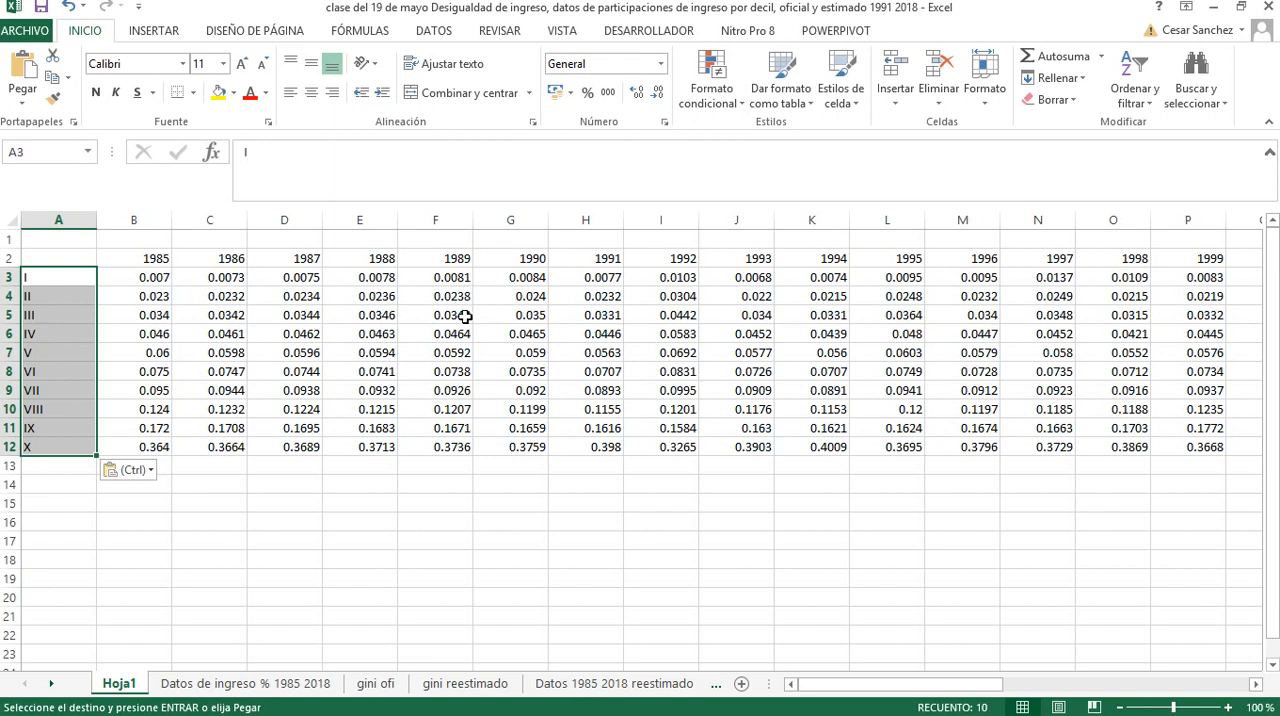
Label the income share table "pi" in cell B1 and enlarge the label's font to 20
{"action": "left_click", "coordinate": [119, 241]}
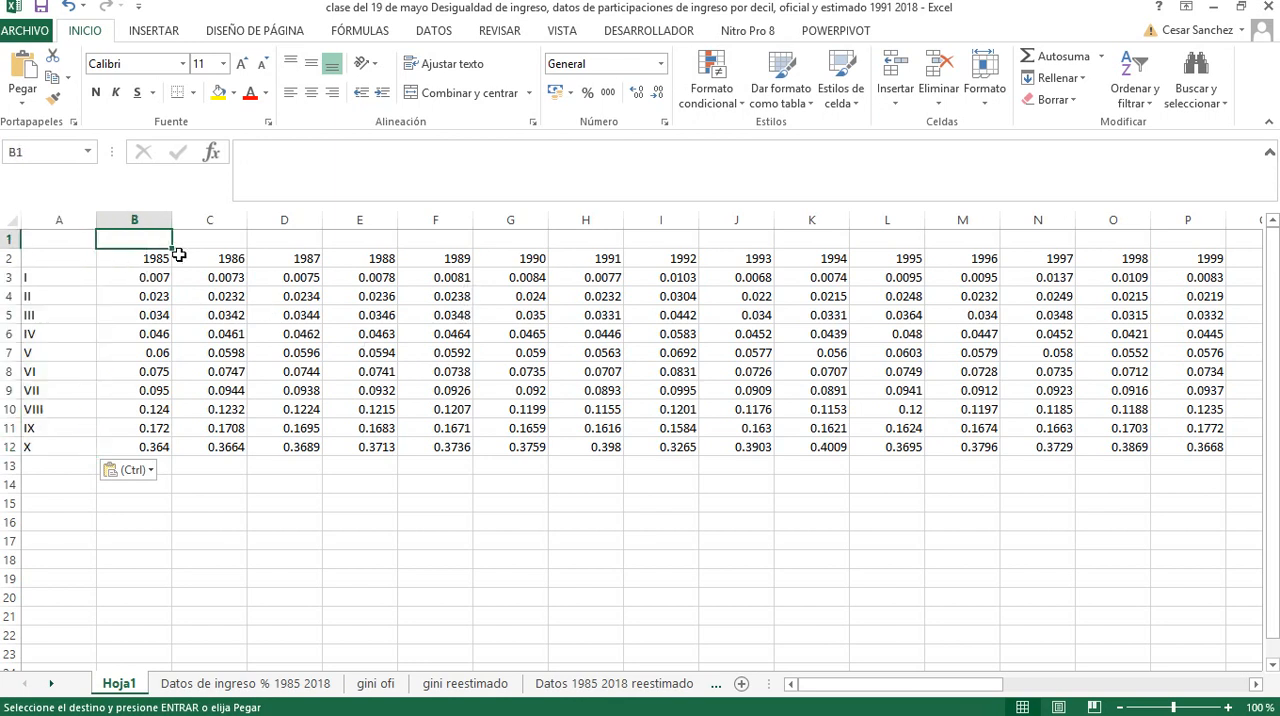
{"action": "type", "text": "P"}
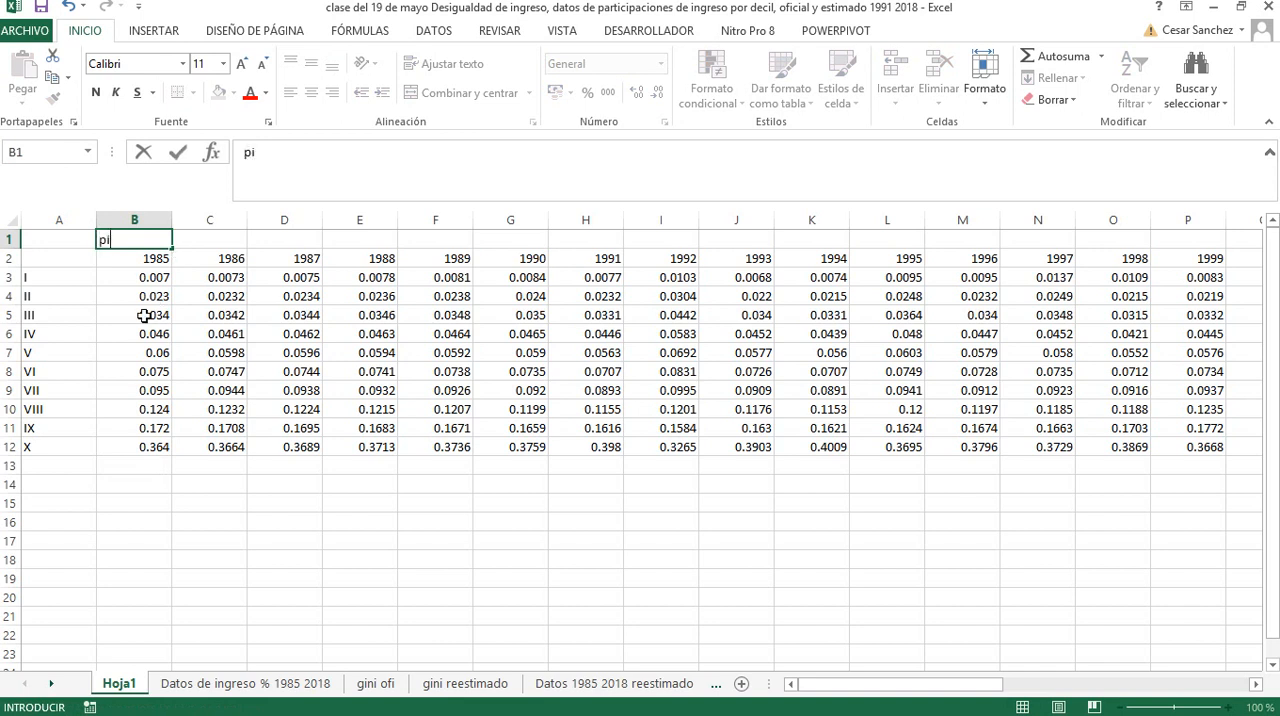
{"action": "key", "text": "Escape"}
{"action": "left_click", "coordinate": [80, 330]}
{"action": "left_click", "coordinate": [105, 240]}
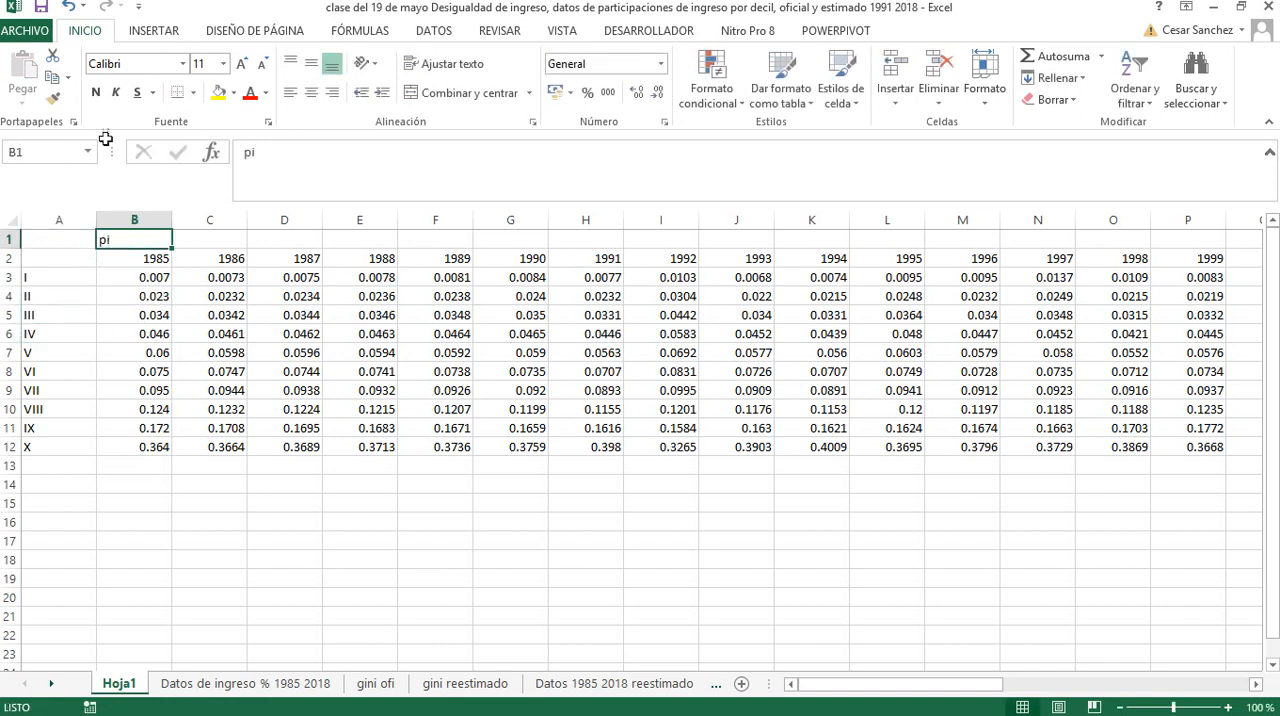
{"action": "left_click", "coordinate": [240, 65]}
{"action": "left_click", "coordinate": [240, 65]}
{"action": "left_click", "coordinate": [240, 65]}
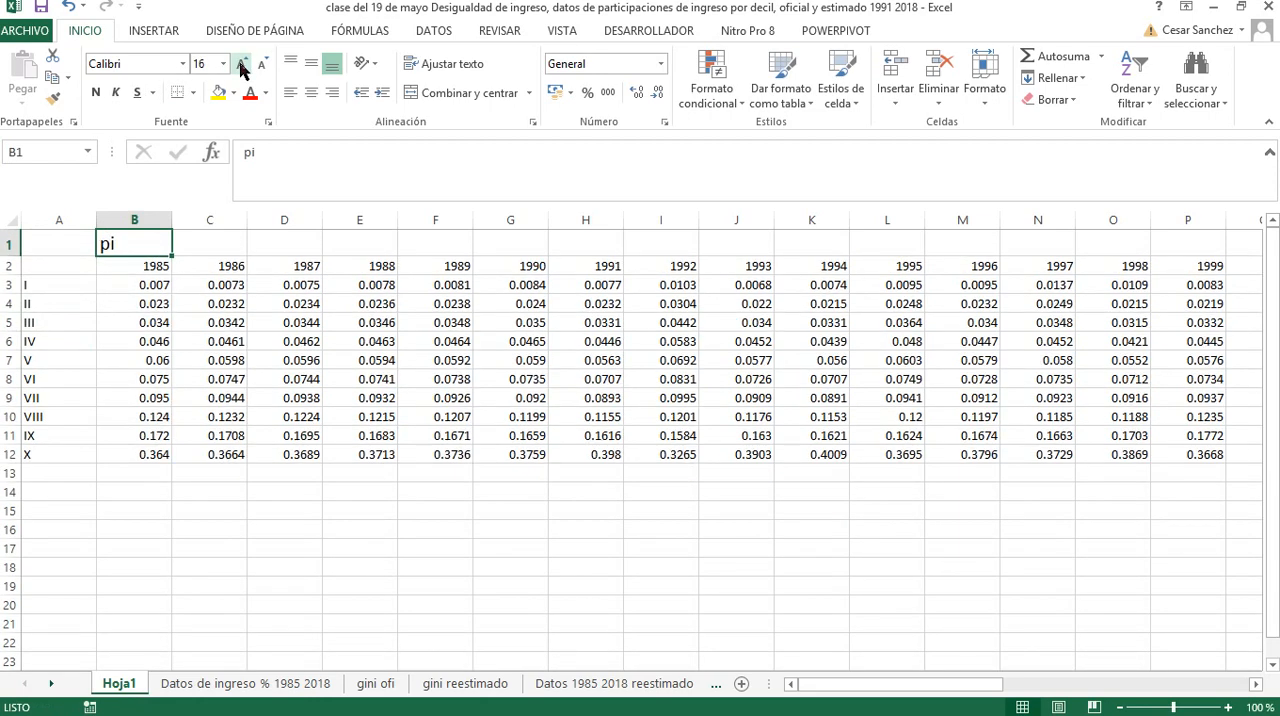
{"action": "left_click", "coordinate": [240, 65]}
{"action": "left_click", "coordinate": [240, 65]}
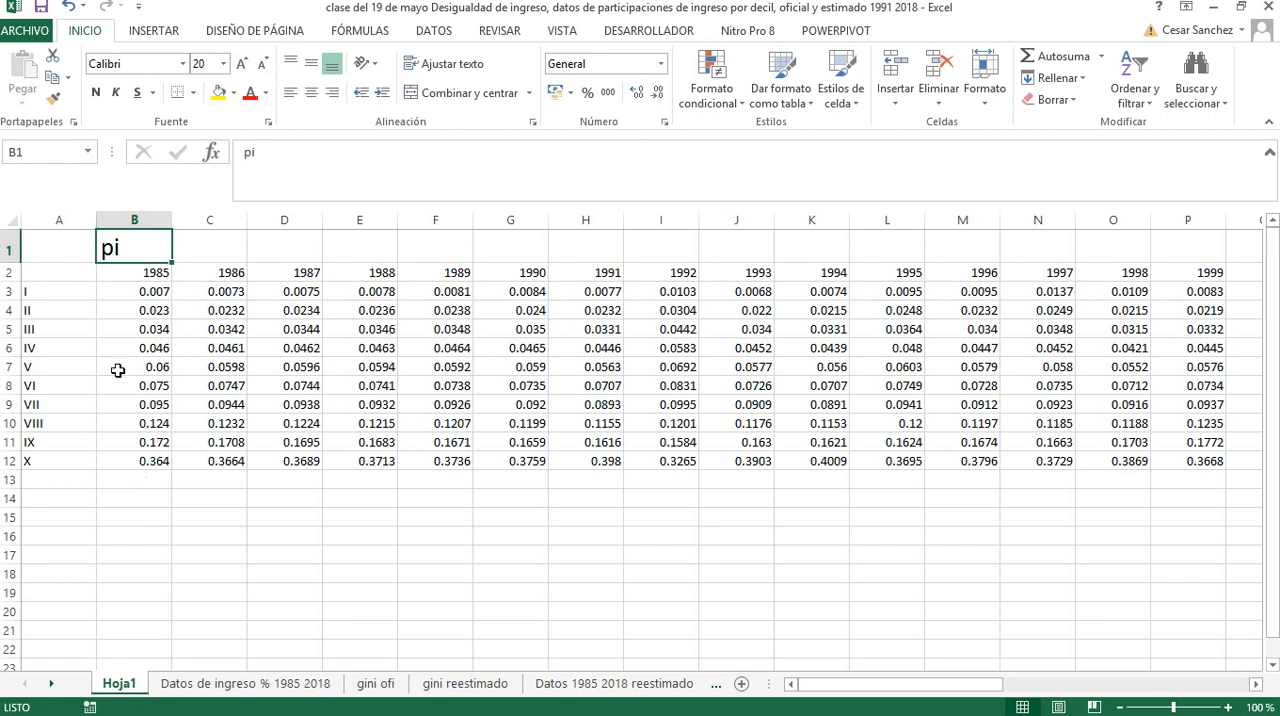
Copy the whole decile table with its headings (A2:AI12) and paste the duplicate starting at A15
{"action": "double_click", "coordinate": [41, 271]}
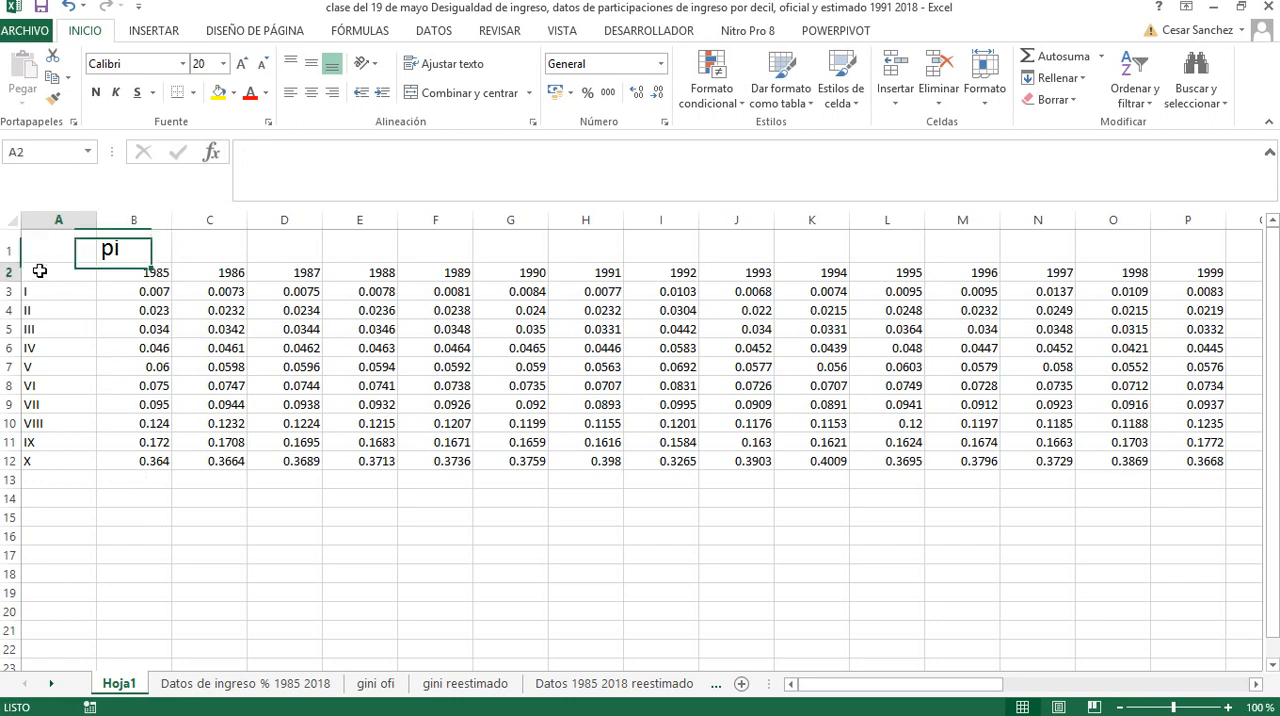
{"action": "left_click", "coordinate": [136, 399]}
{"action": "left_click_drag", "start_coordinate": [69, 269], "coordinate": [1122, 468]}
{"action": "key", "text": "ctrl+c"}
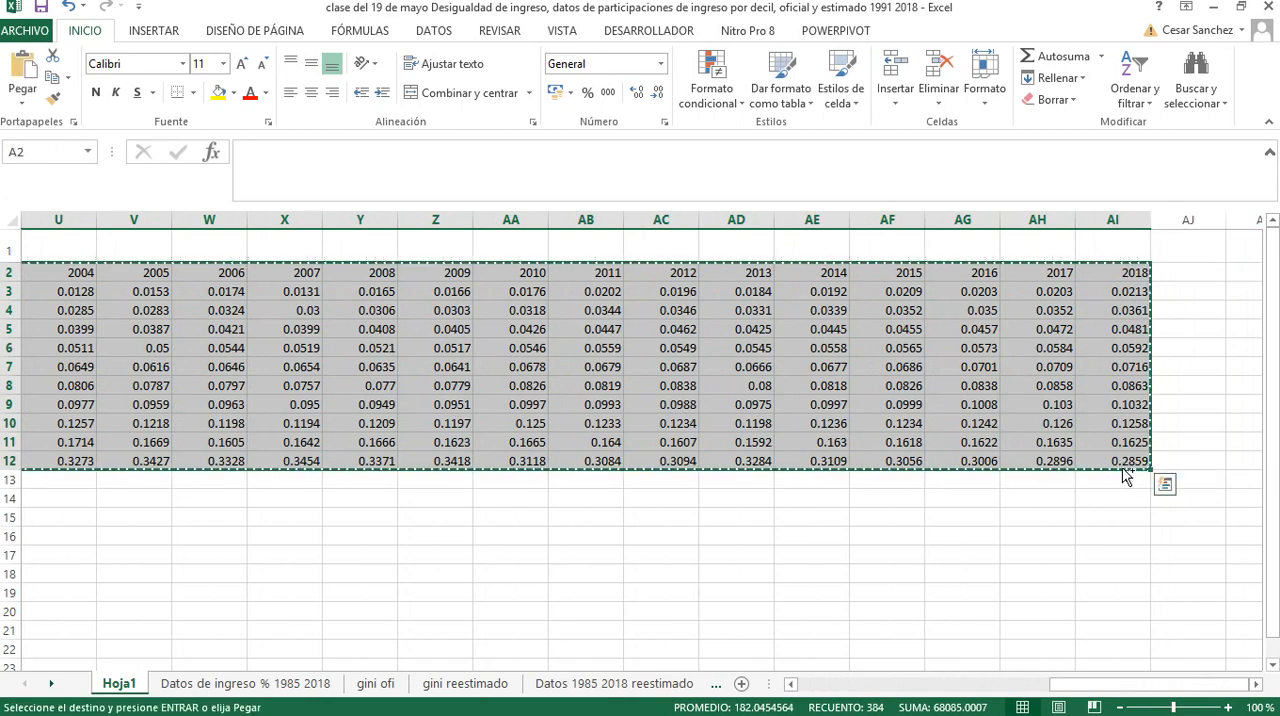
{"action": "left_click_drag", "start_coordinate": [1052, 688], "coordinate": [691, 663]}
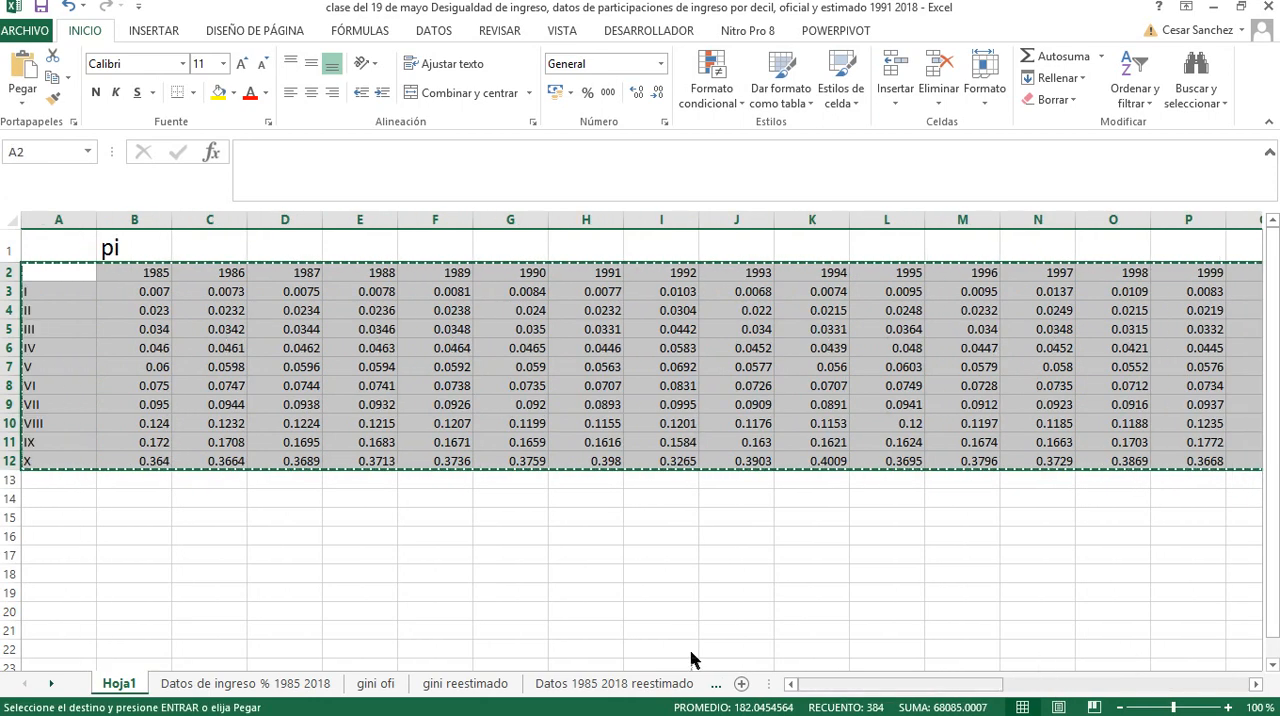
{"action": "left_click", "coordinate": [79, 500]}
{"action": "left_click", "coordinate": [77, 518]}
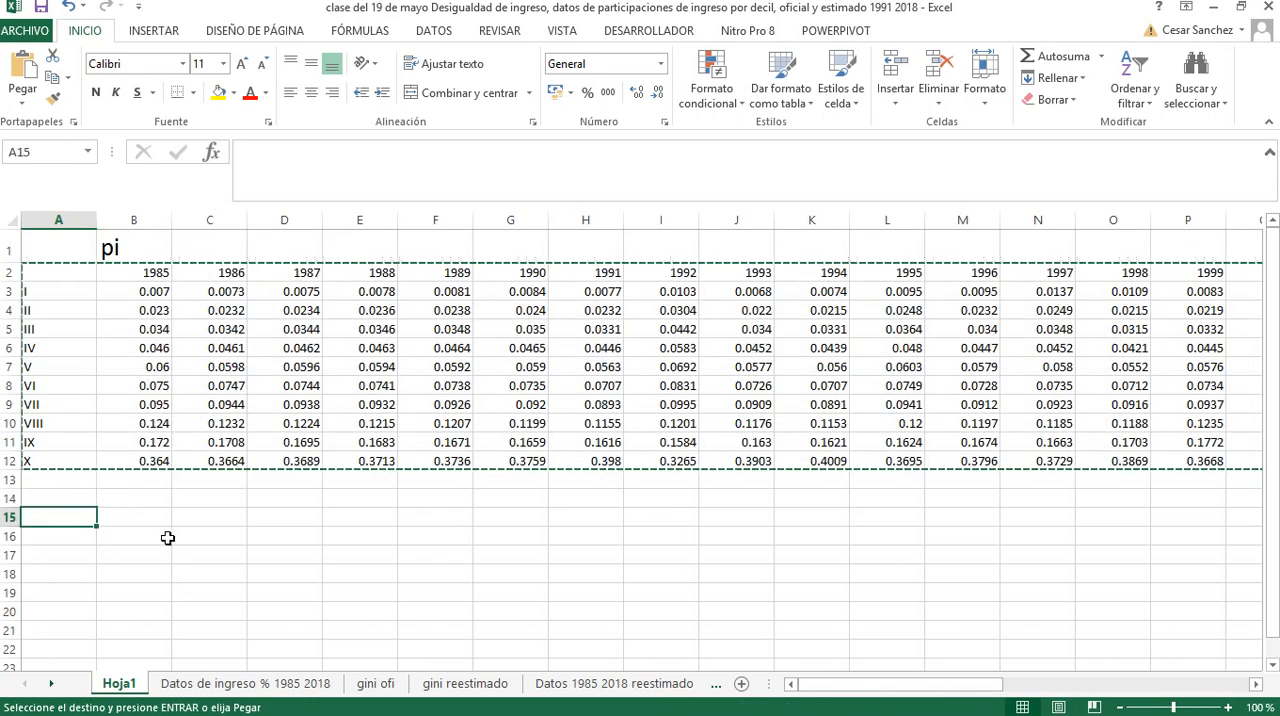
{"action": "key", "text": "ctrl+v"}
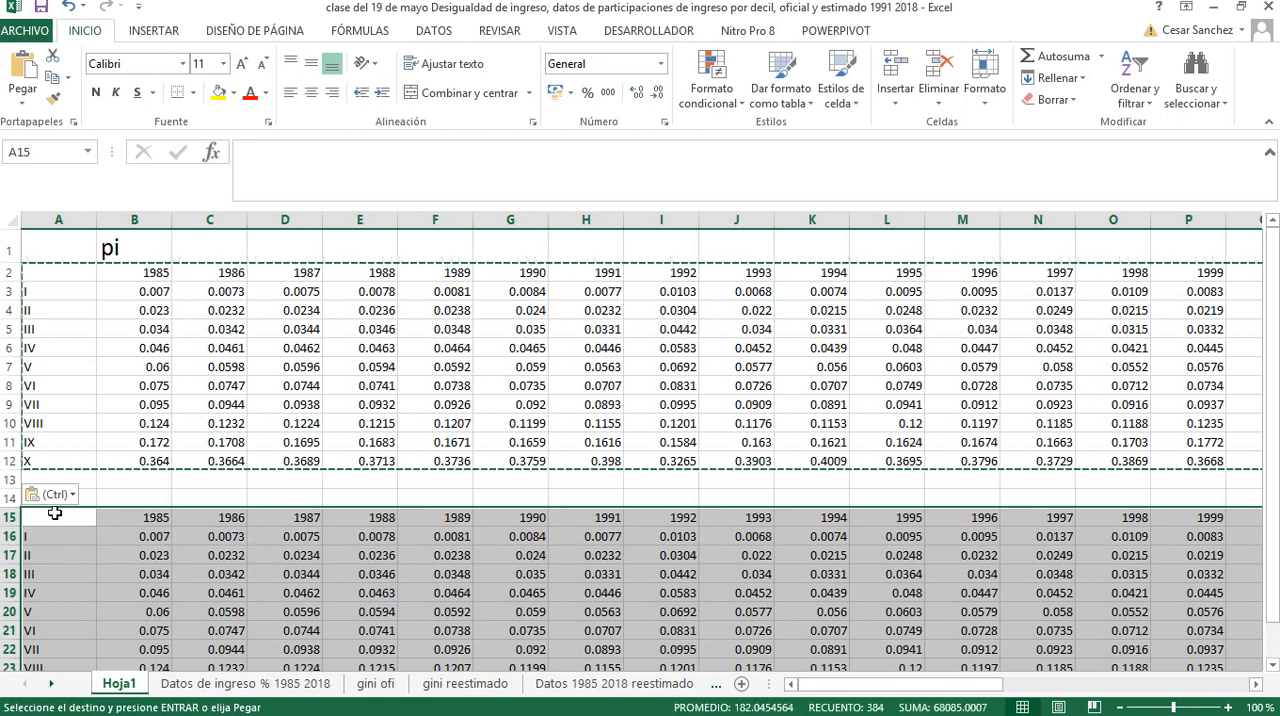
Label the duplicated table "qi" in cell B14 and apply the formatting of the "pi" label to it
{"action": "left_click", "coordinate": [150, 497]}
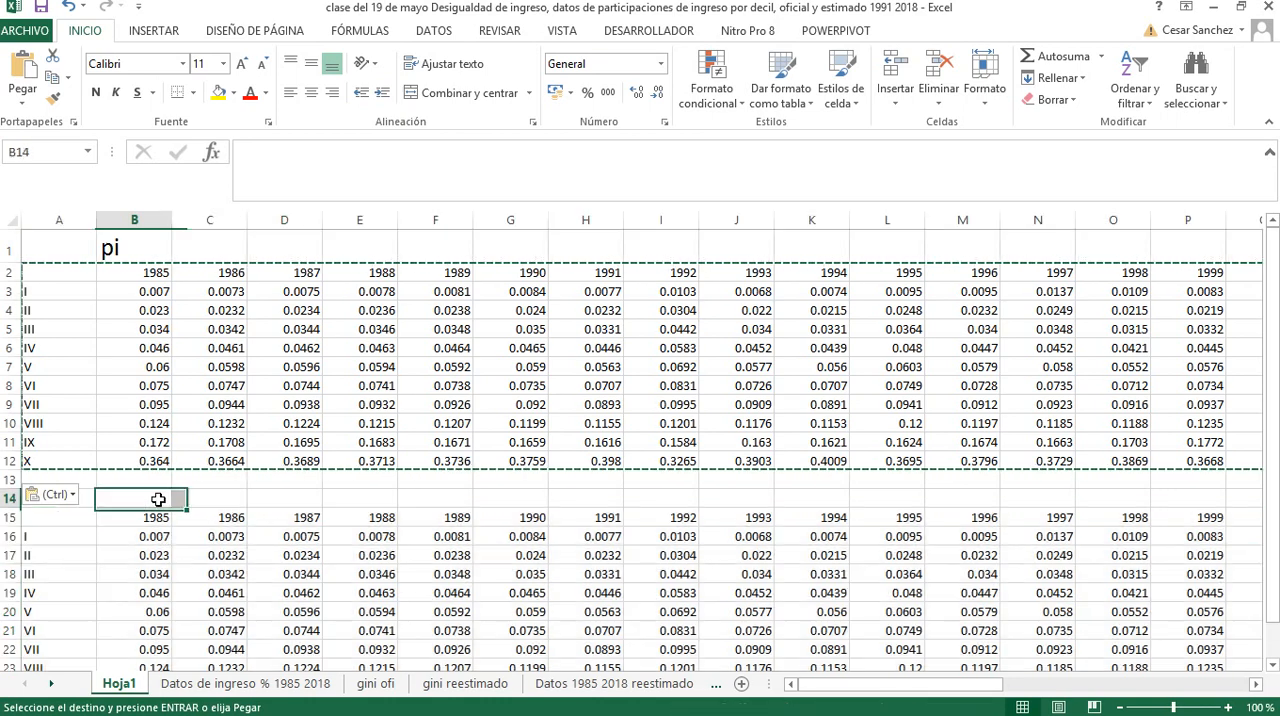
{"action": "key", "text": "Escape"}
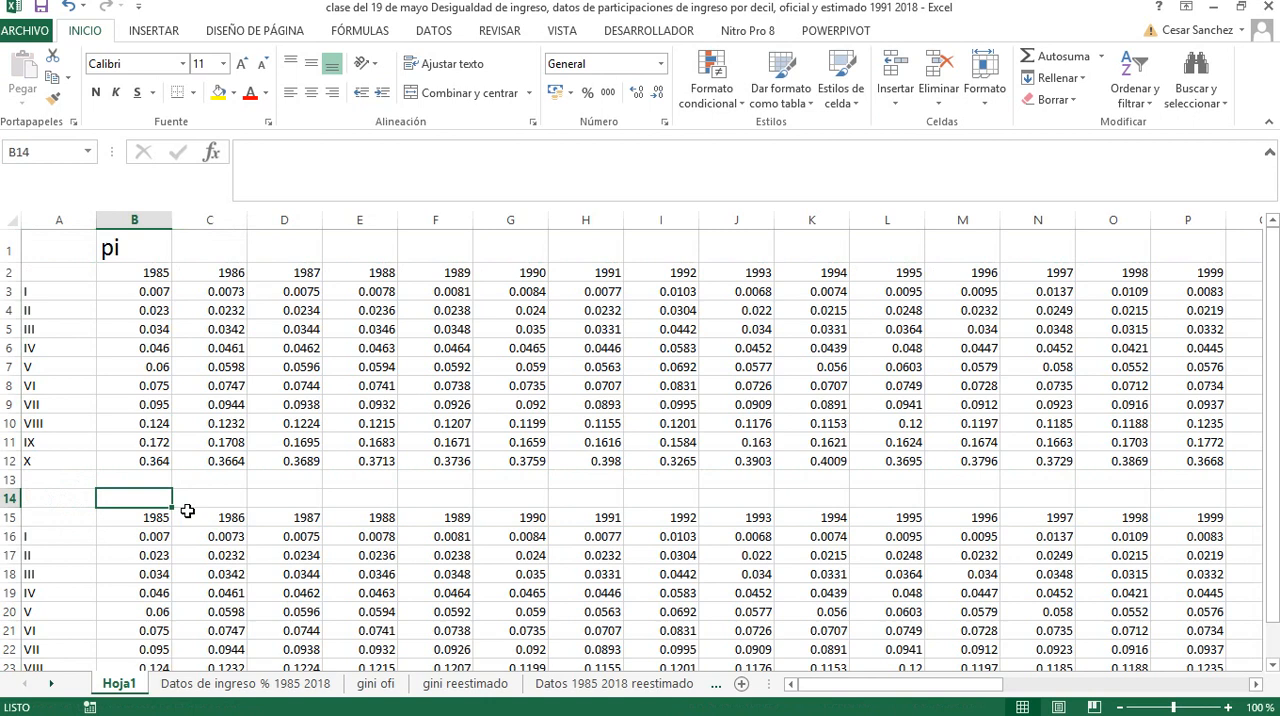
{"action": "type", "text": "q"}
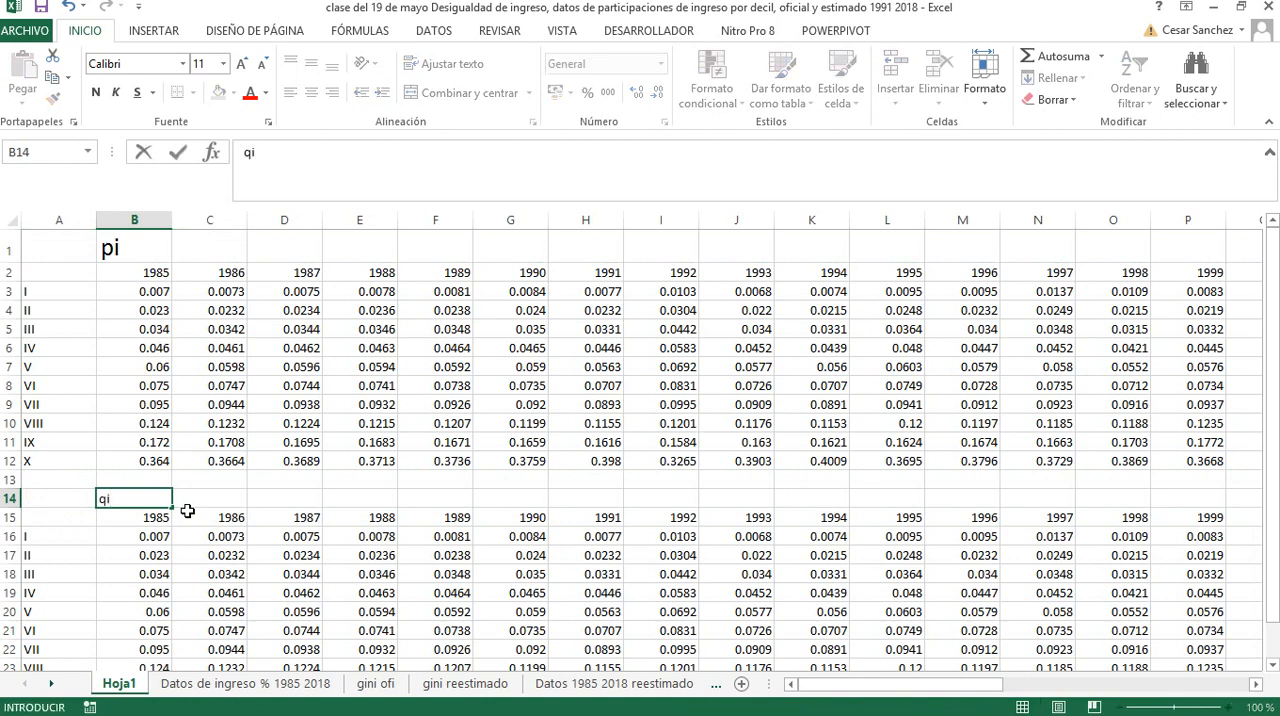
{"action": "type", "text": "i"}
{"action": "key", "text": "Return"}
{"action": "left_click", "coordinate": [109, 248]}
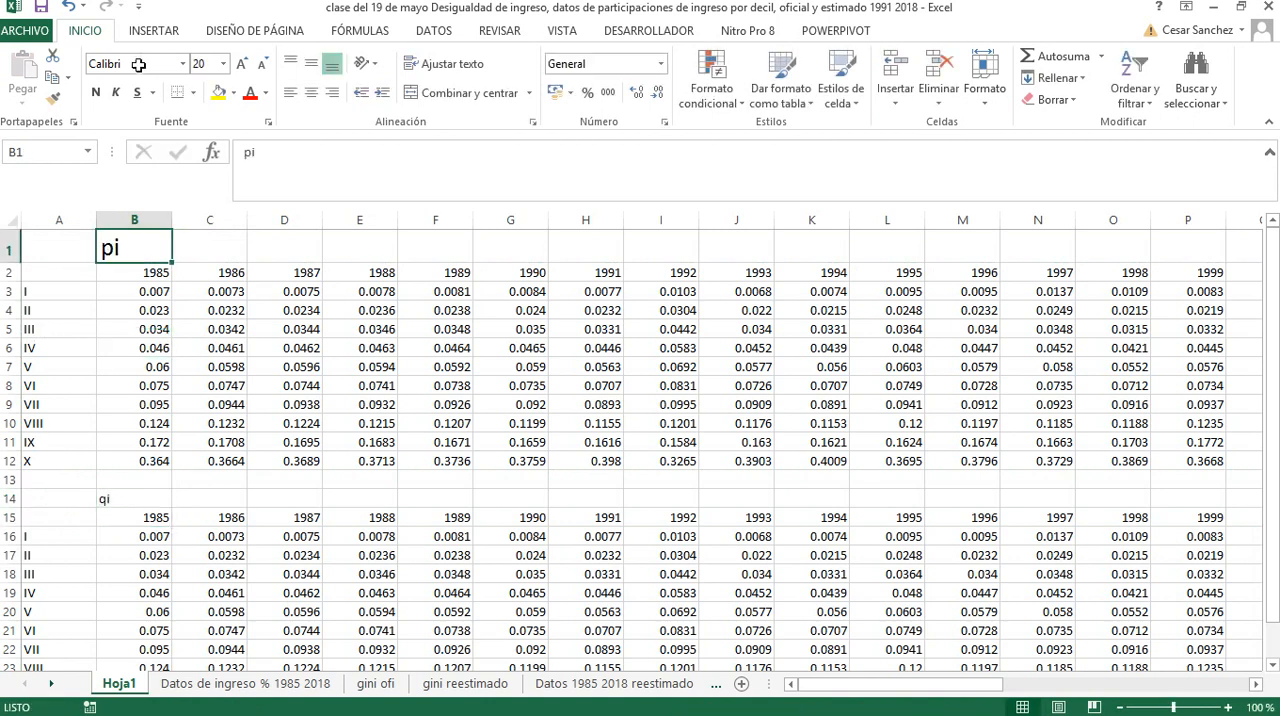
{"action": "left_click", "coordinate": [53, 97]}
{"action": "left_click", "coordinate": [127, 499]}
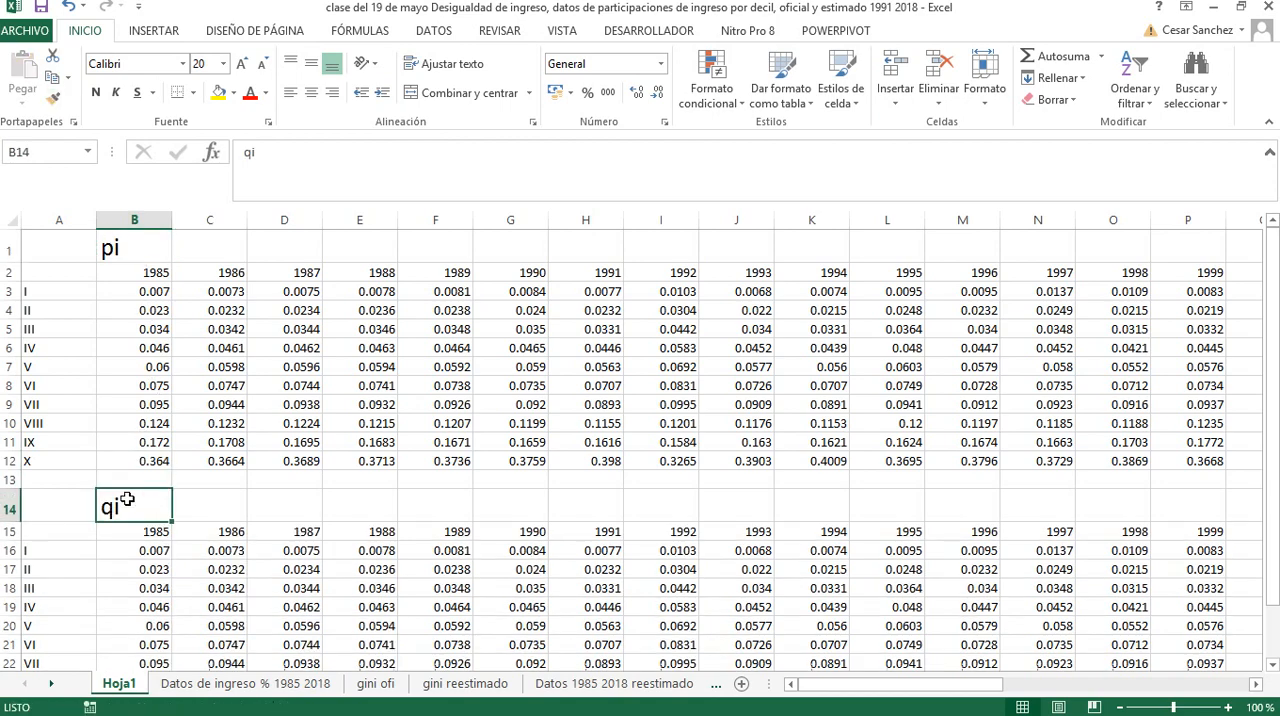
{"action": "scroll", "coordinate": [147, 547], "scroll_direction": "down", "scroll_amount": 2}
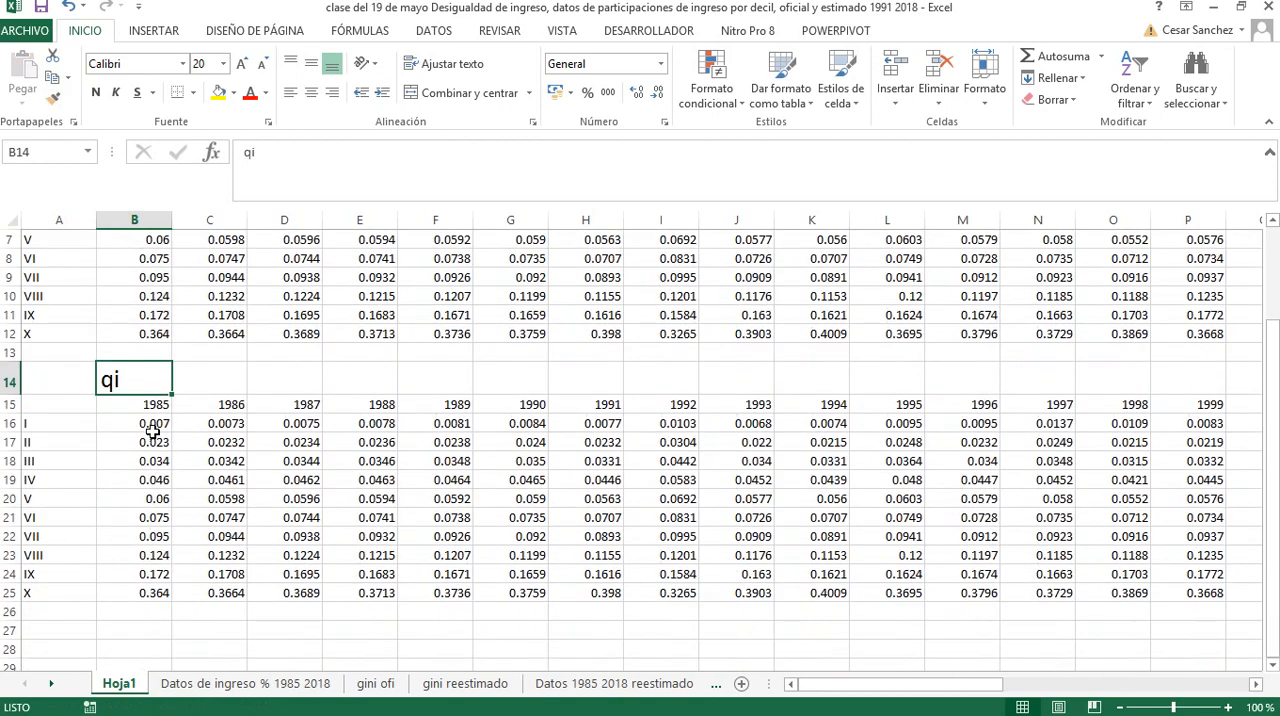
{"action": "double_click", "coordinate": [151, 425]}
{"action": "type", "text": ".1"}
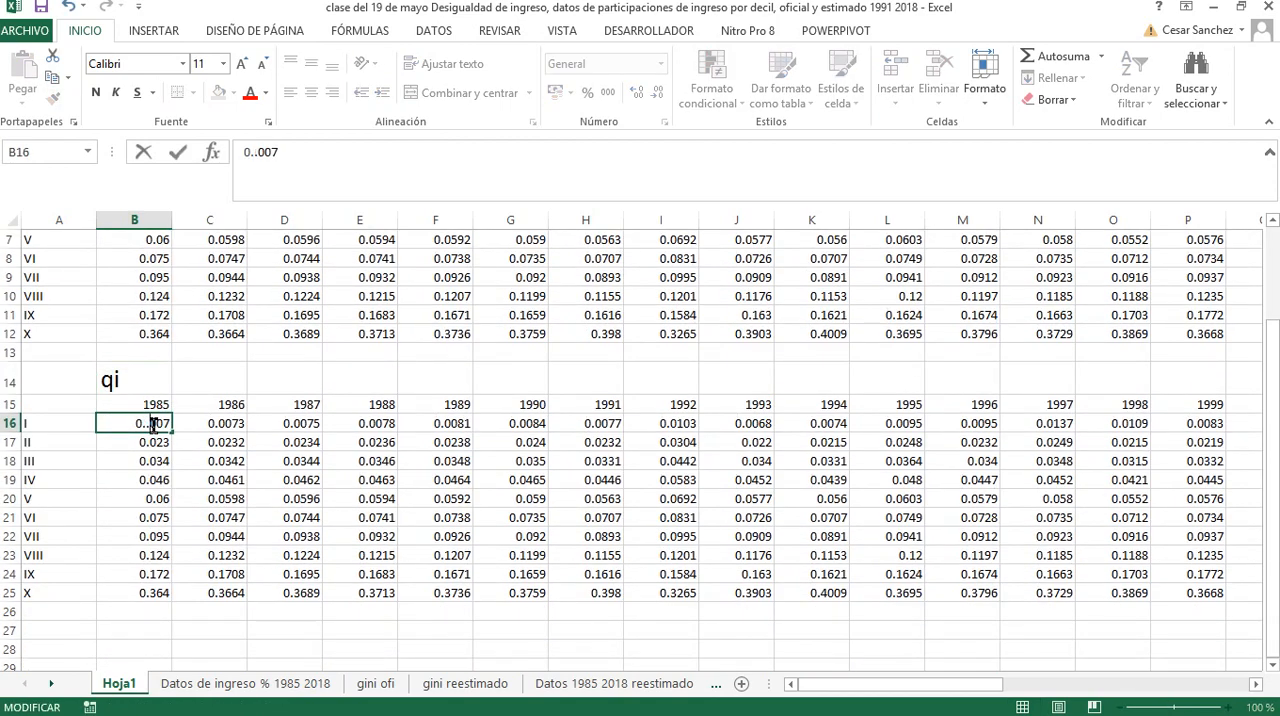
{"action": "type", "text": "0"}
{"action": "key", "text": "Delete"}
{"action": "key", "text": "Delete"}
{"action": "key", "text": "Delete"}
{"action": "key", "text": "Return"}
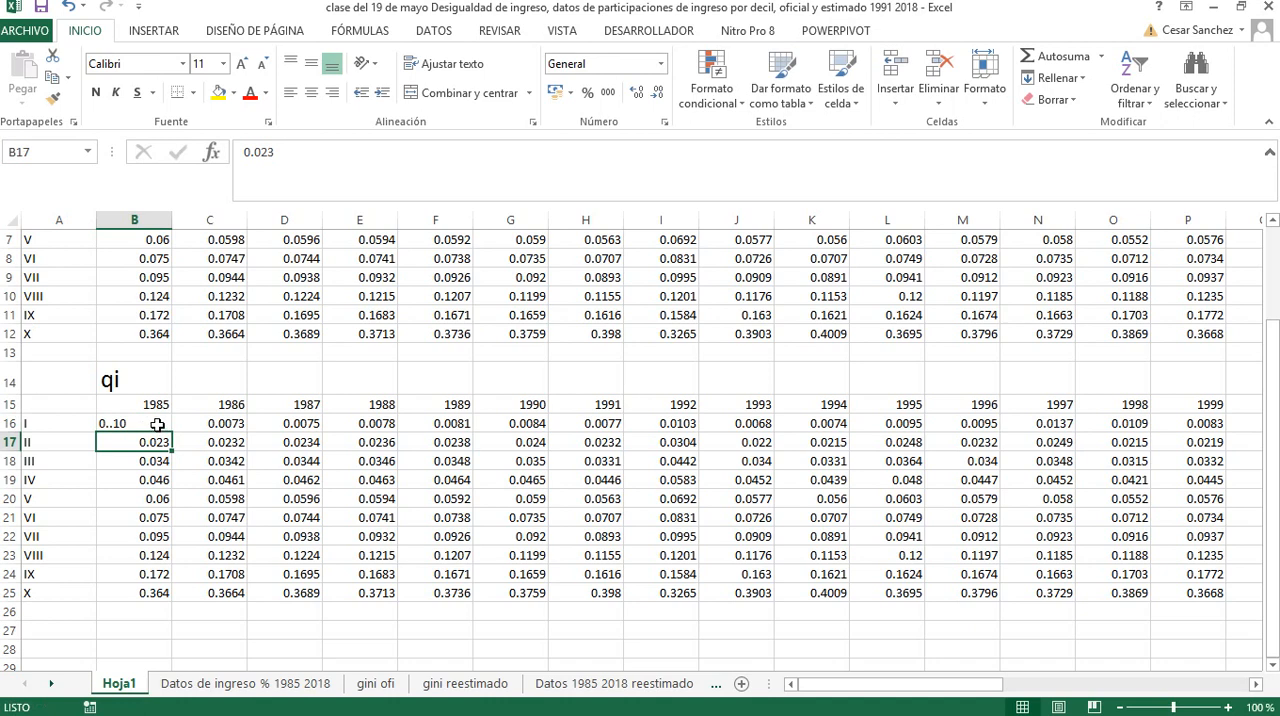
Clear all data values from the qi table (B16:AI25), keeping its year and decile headings
{"action": "left_click", "coordinate": [147, 424]}
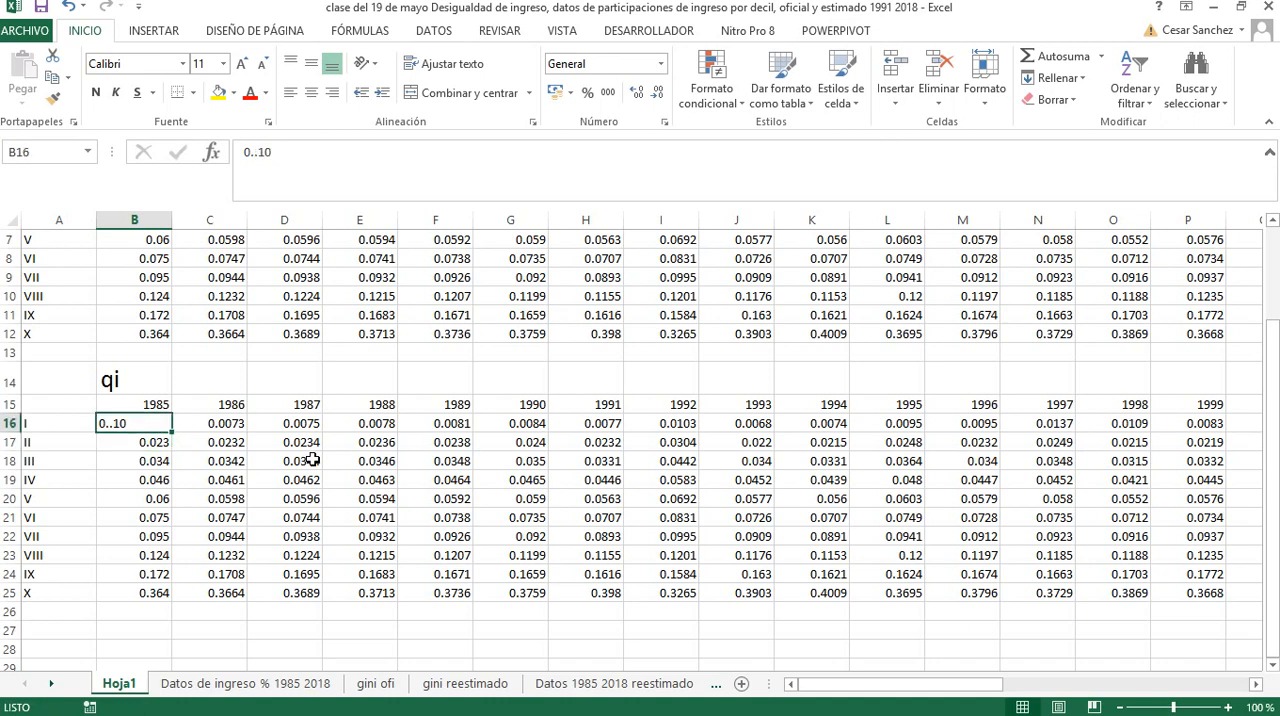
{"action": "key", "text": "Delete"}
{"action": "key", "text": "ctrl+shift+Down"}
{"action": "key", "text": "ctrl+shift+Down"}
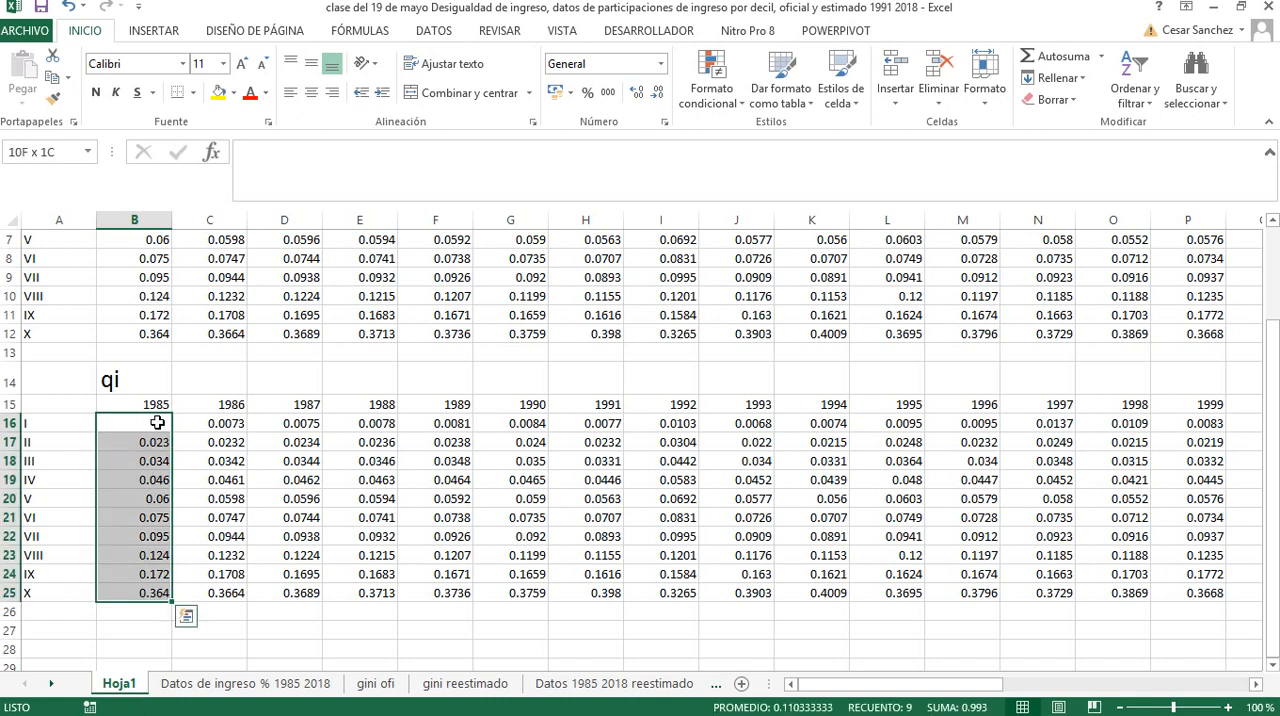
{"action": "key", "text": "ctrl+shift+Right"}
{"action": "key", "text": "ctrl+shift+Right"}
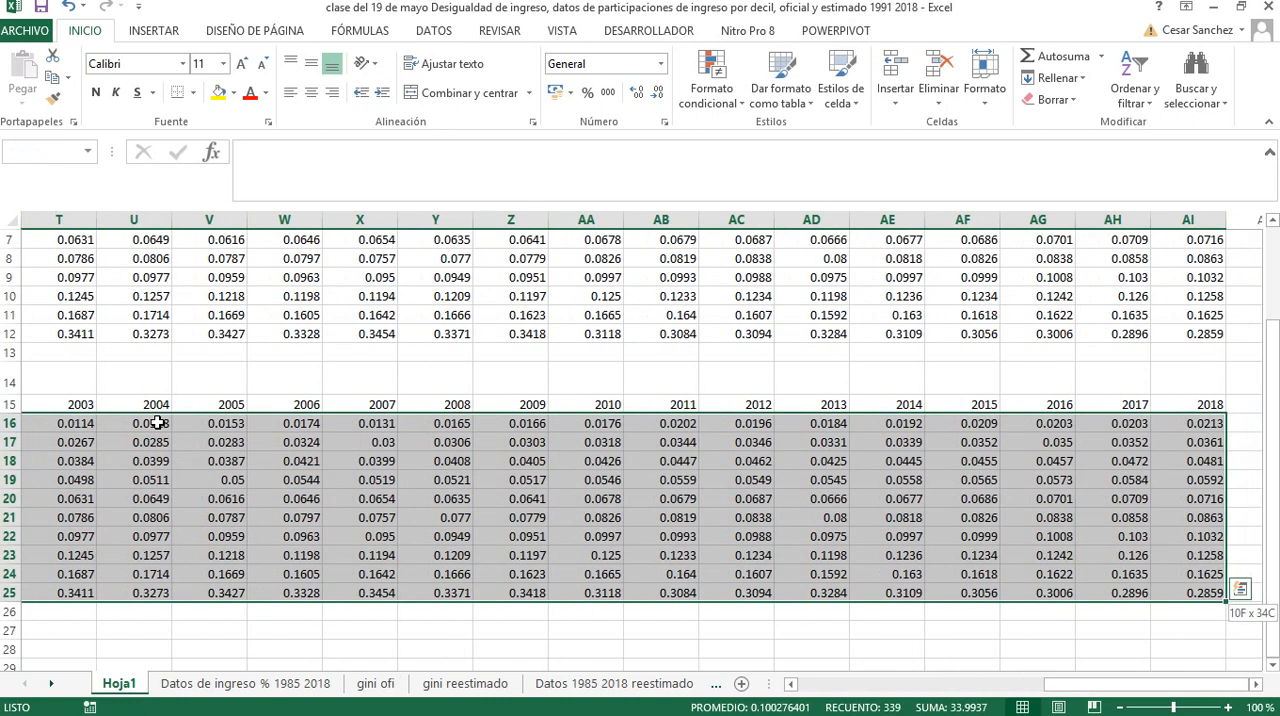
{"action": "key", "text": "Delete"}
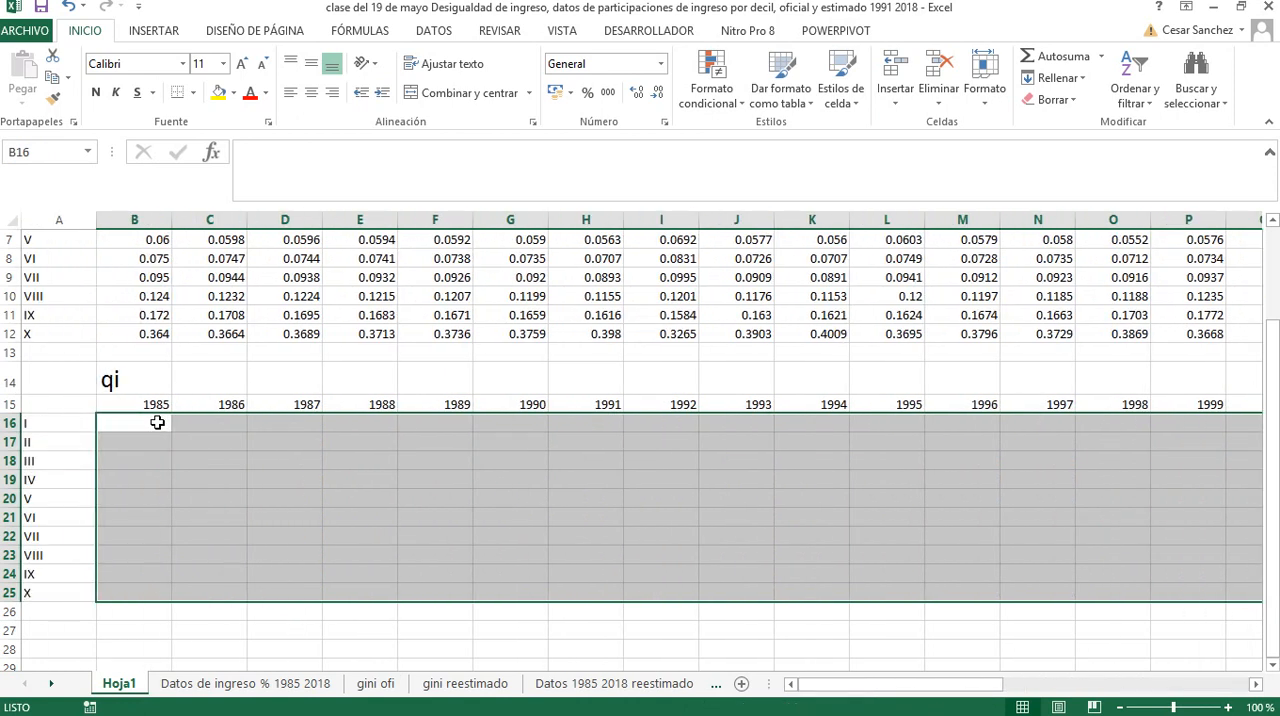
Fill every cell of the qi table's data range with .10 and format the range as percentages
{"action": "type", "text": ".10"}
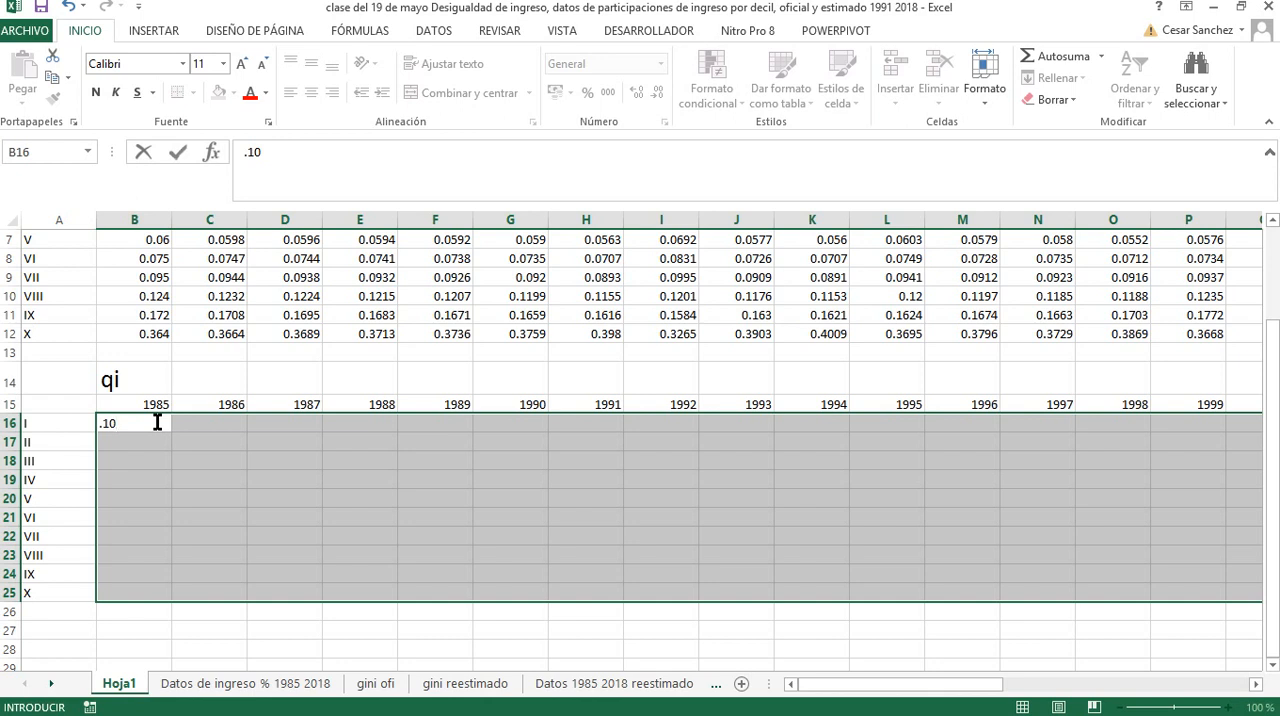
{"action": "key", "text": "ctrl+Return"}
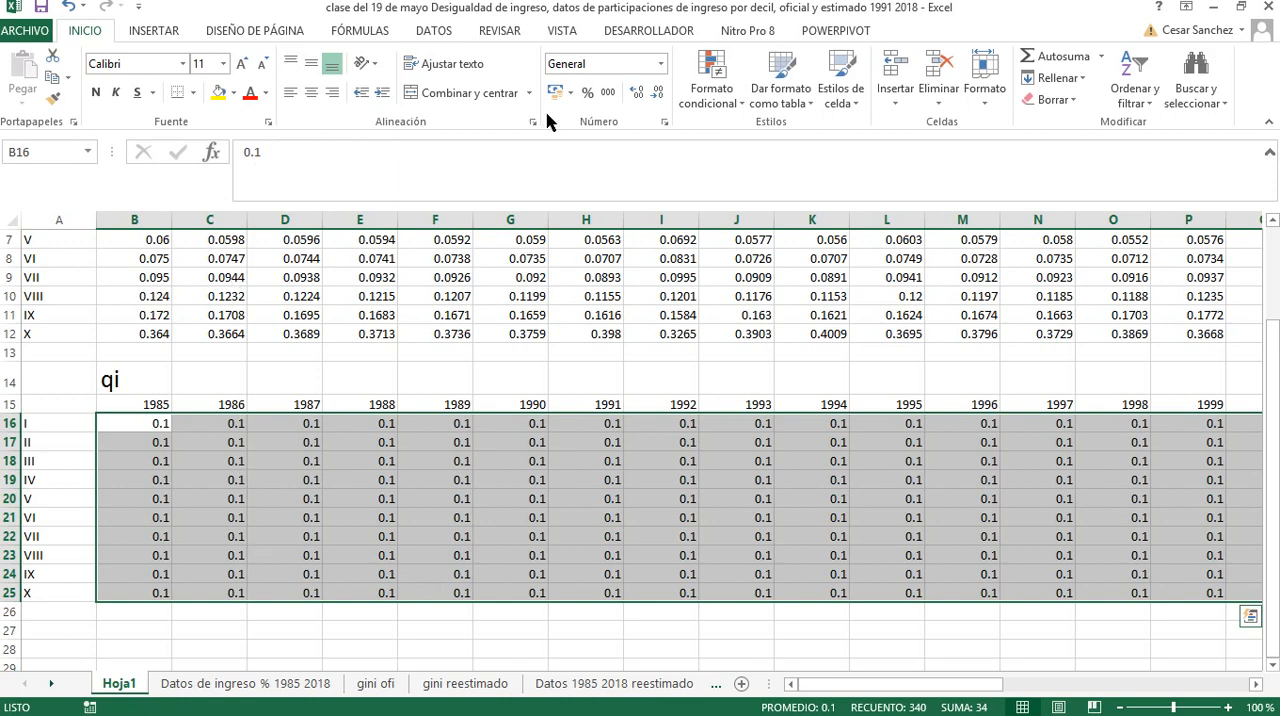
{"action": "left_click", "coordinate": [587, 93]}
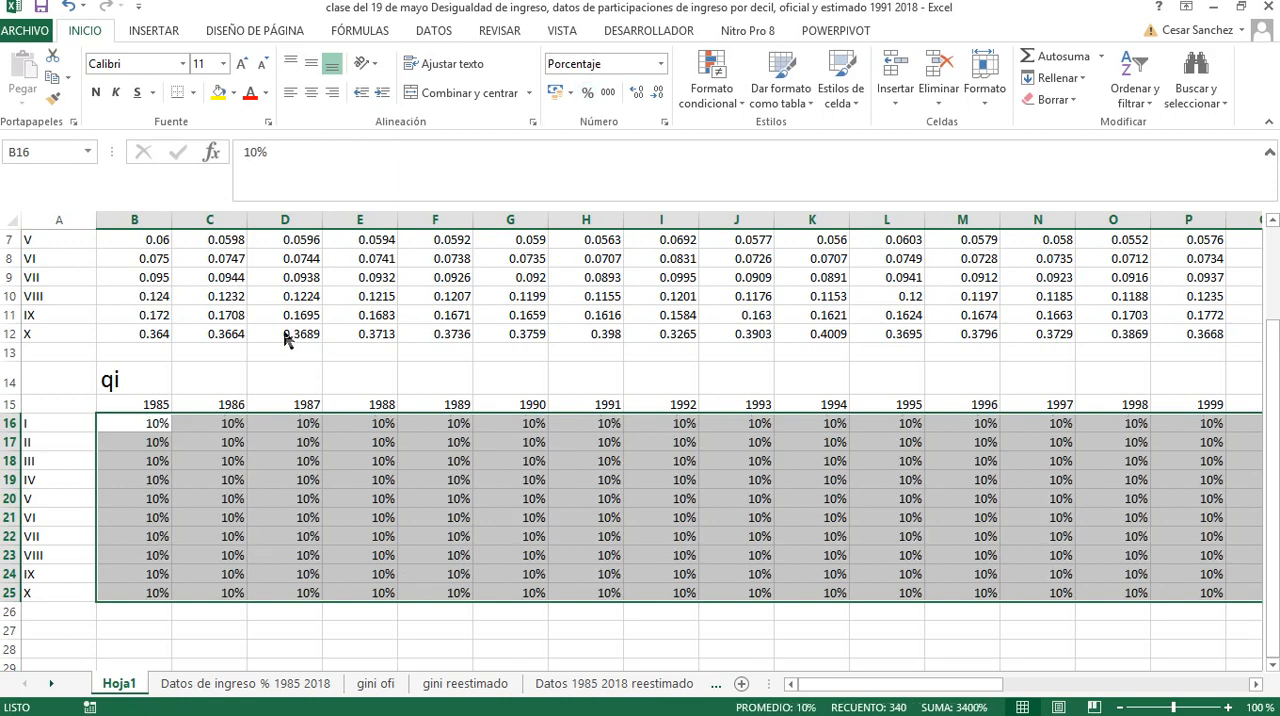
Format the pi table's values (B3:AI12) as percentages with one decimal place
{"action": "scroll", "coordinate": [294, 335], "scroll_direction": "up", "scroll_amount": 2}
{"action": "left_click", "coordinate": [155, 293]}
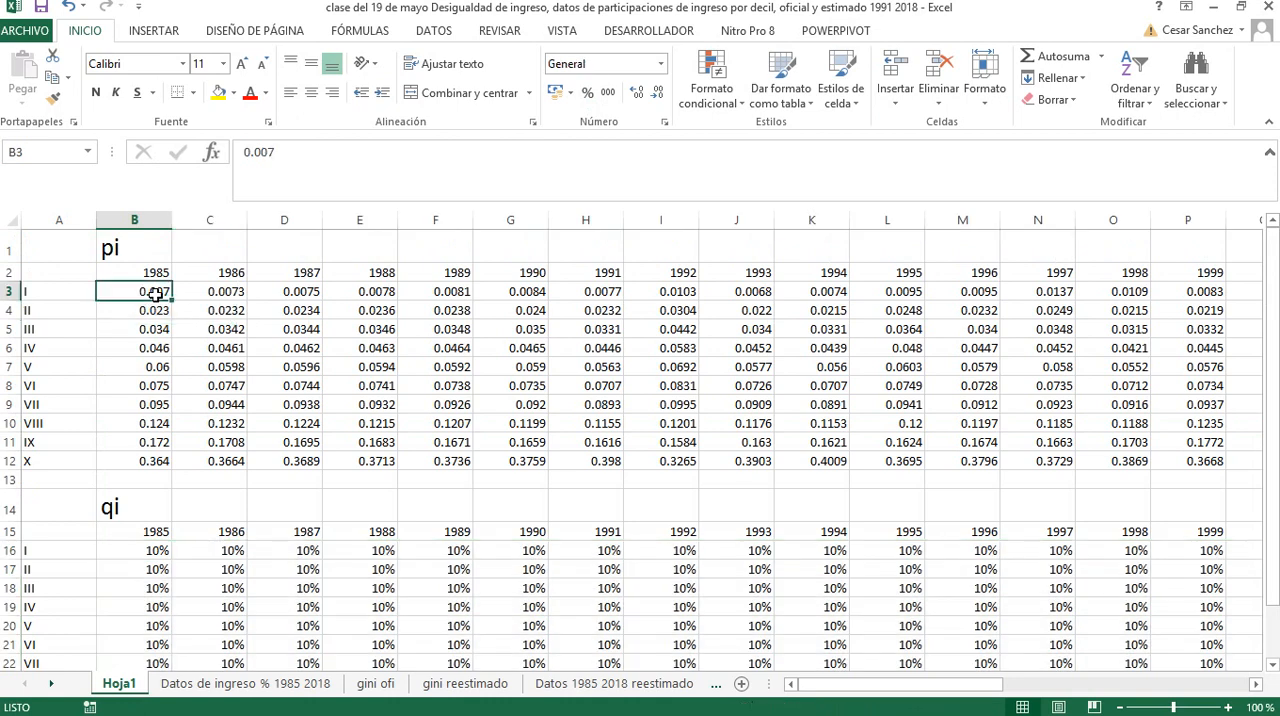
{"action": "key", "text": "ctrl+shift+Down"}
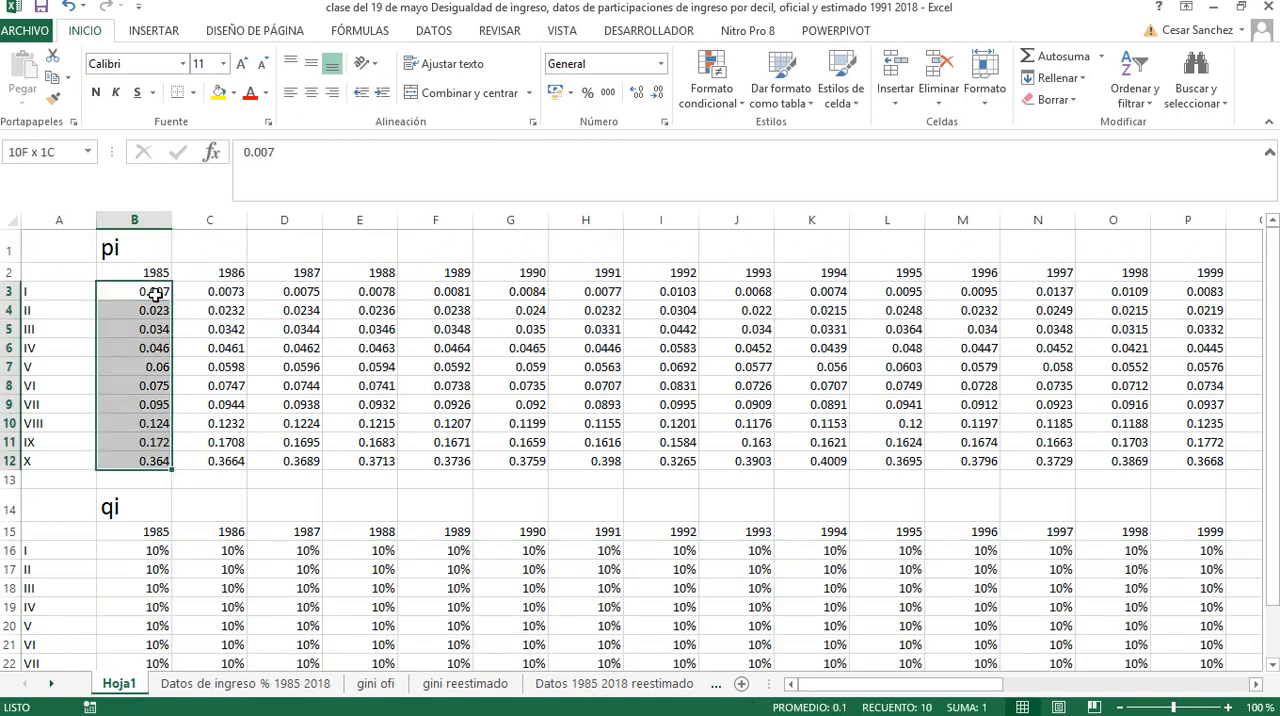
{"action": "key", "text": "ctrl+shift+Right"}
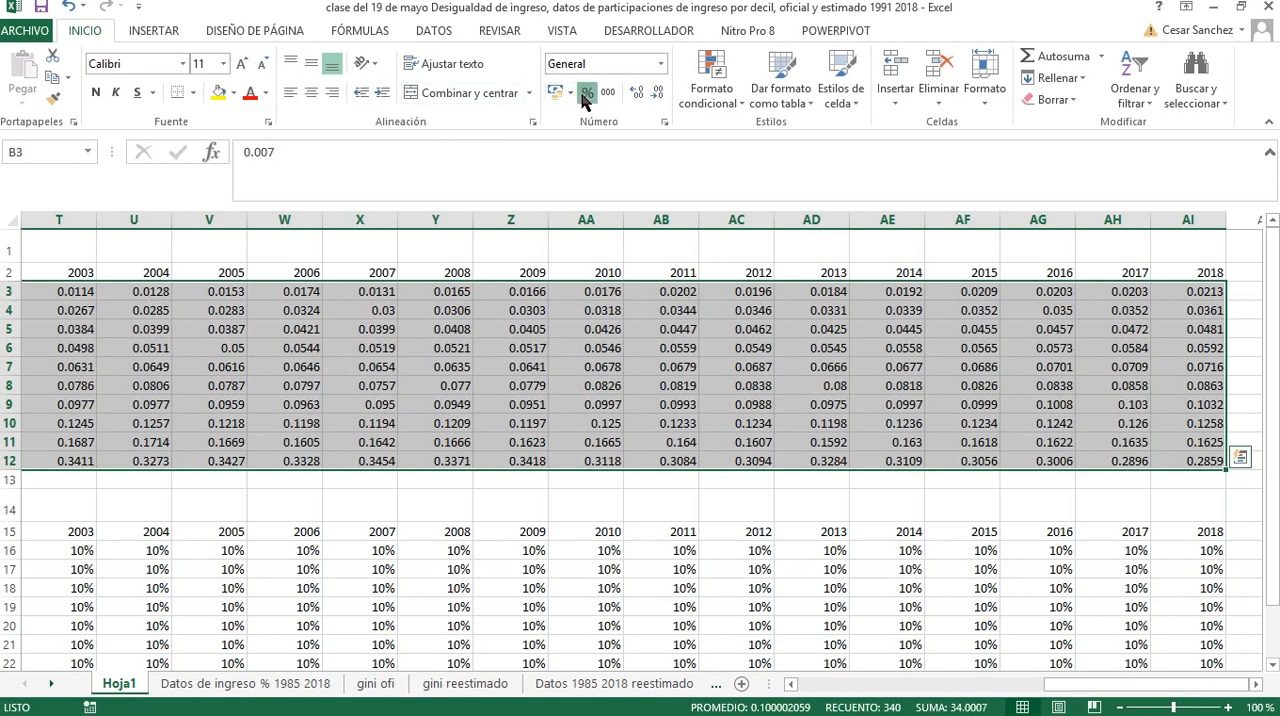
{"action": "left_click", "coordinate": [587, 92]}
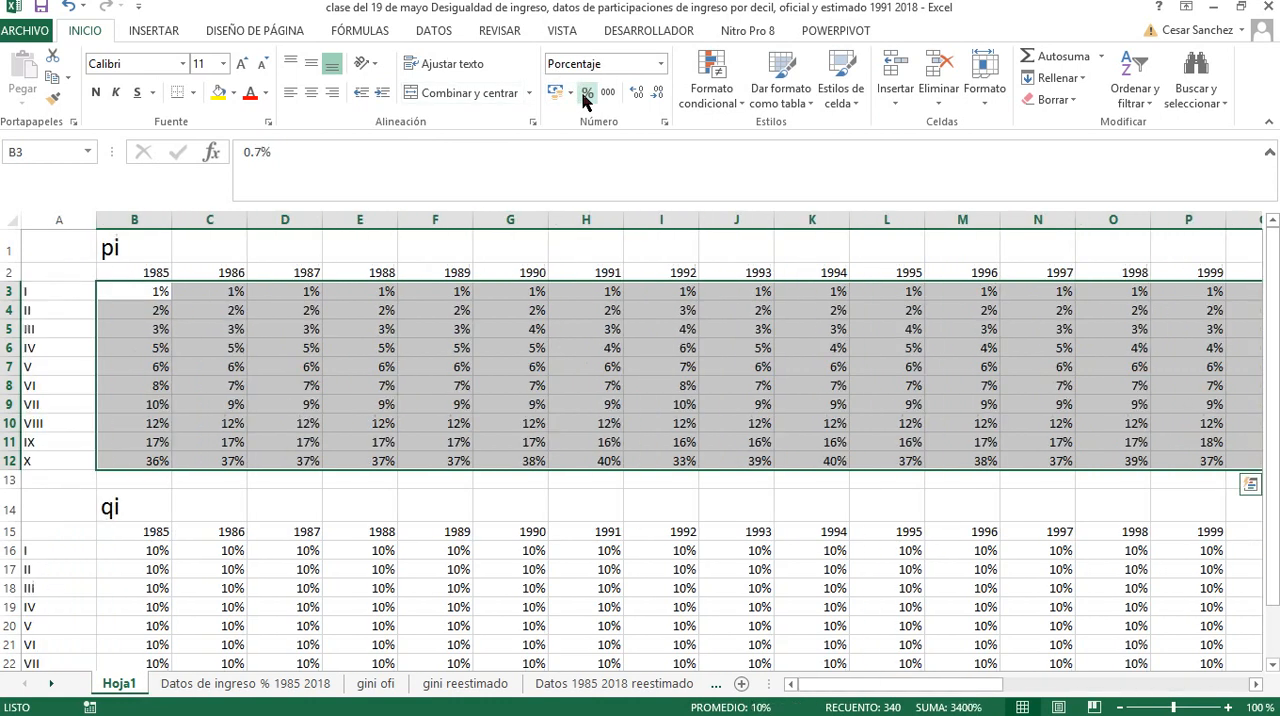
{"action": "left_click", "coordinate": [637, 93]}
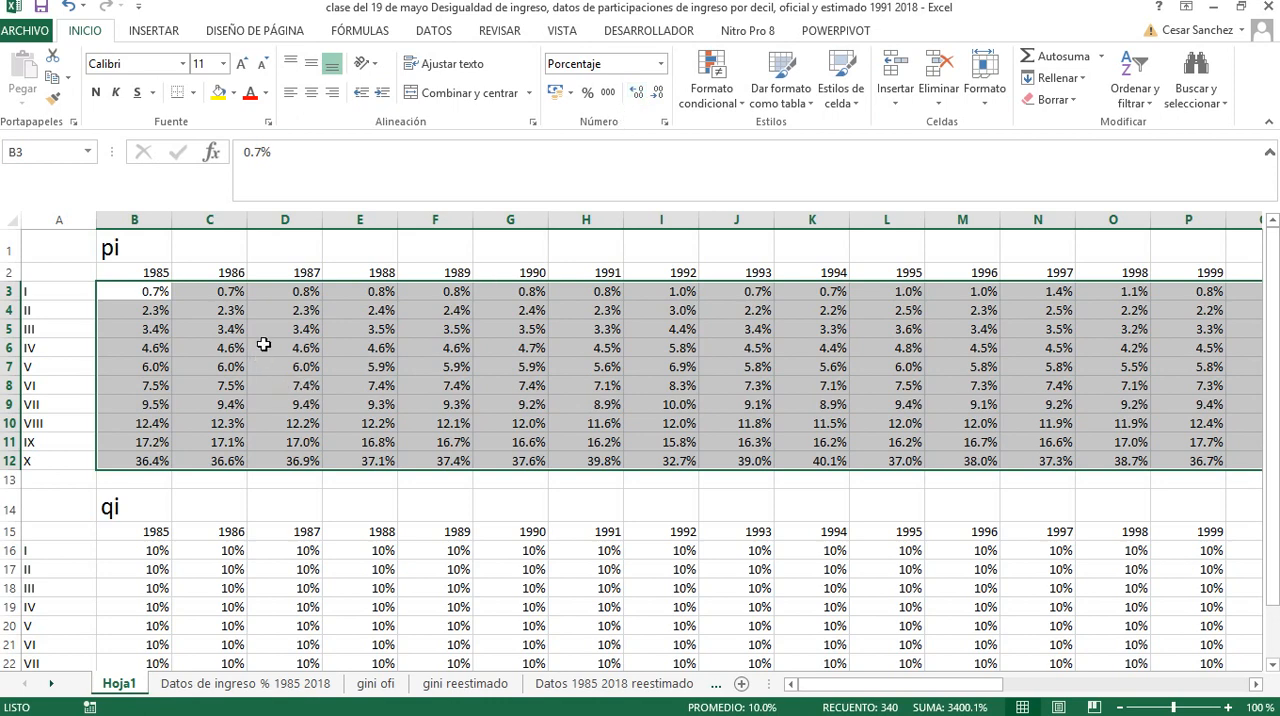
{"action": "scroll", "coordinate": [218, 423], "scroll_direction": "down", "scroll_amount": 3}
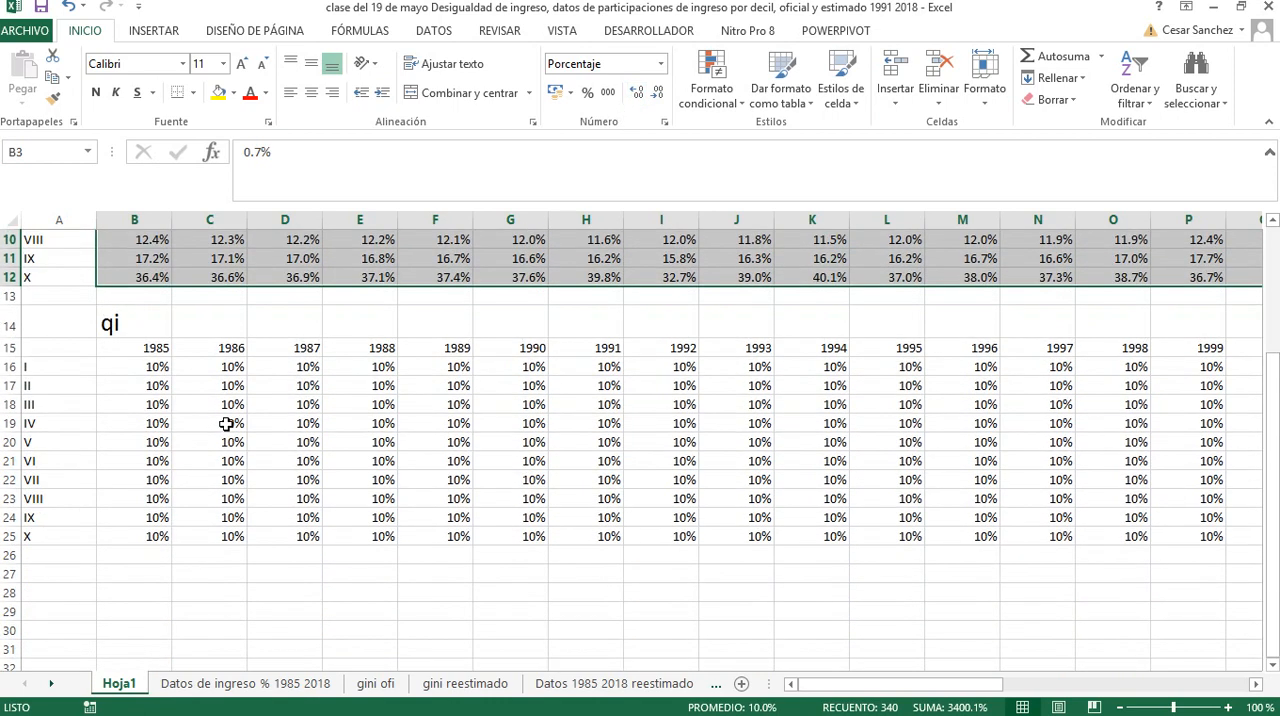
{"action": "scroll", "coordinate": [226, 424], "scroll_direction": "up", "scroll_amount": 3}
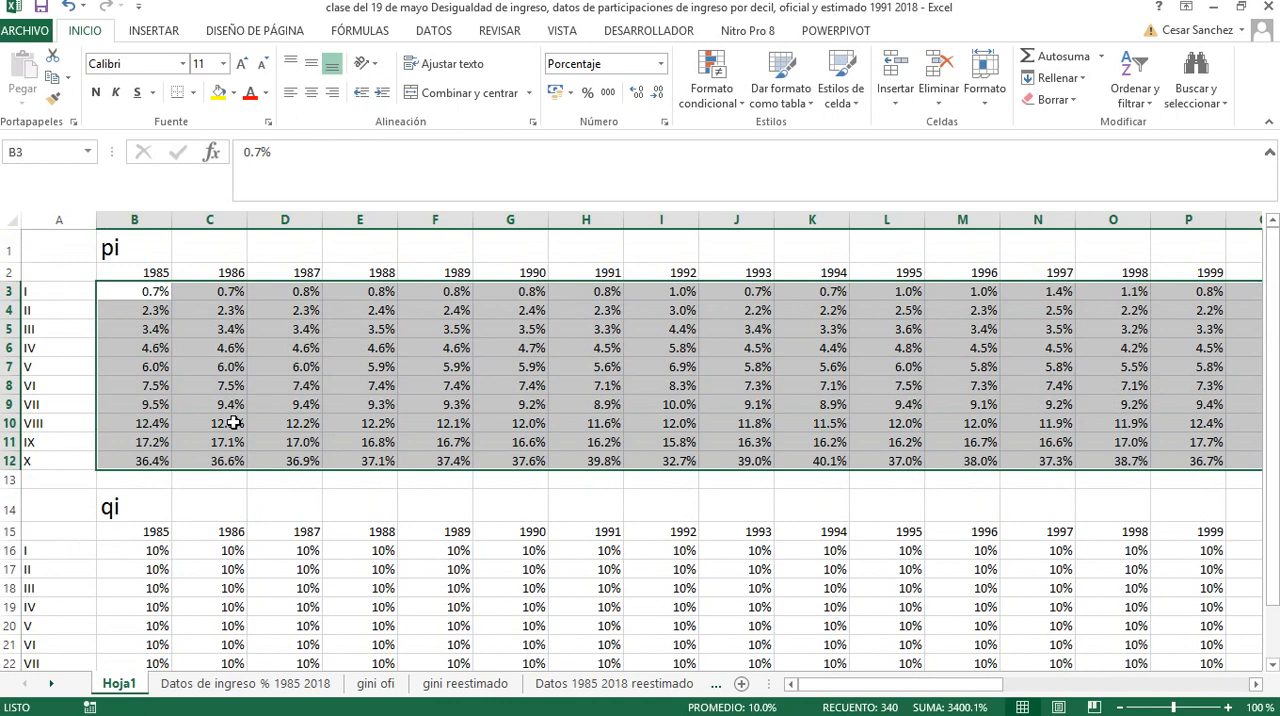
{"action": "scroll", "coordinate": [233, 423], "scroll_direction": "down", "scroll_amount": 1}
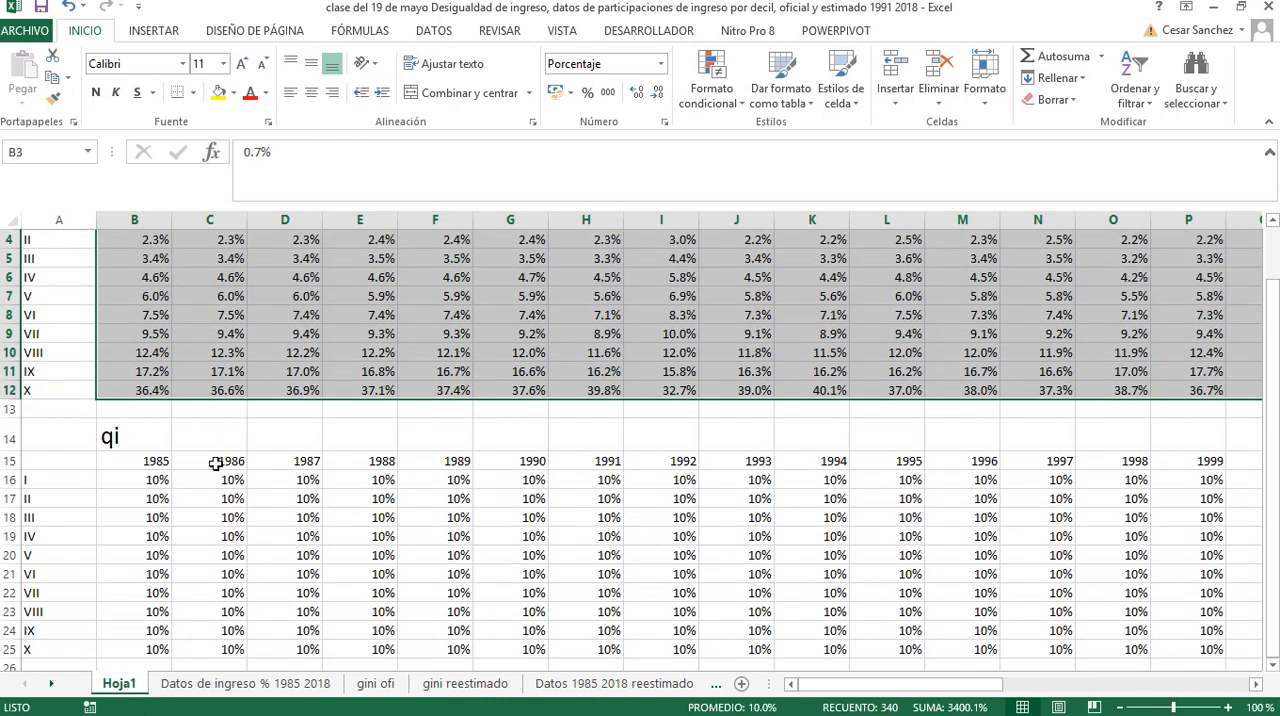
Search the computer for "paint" and open Paint with a blank canvas
{"action": "mouse_move", "coordinate": [230, 714]}
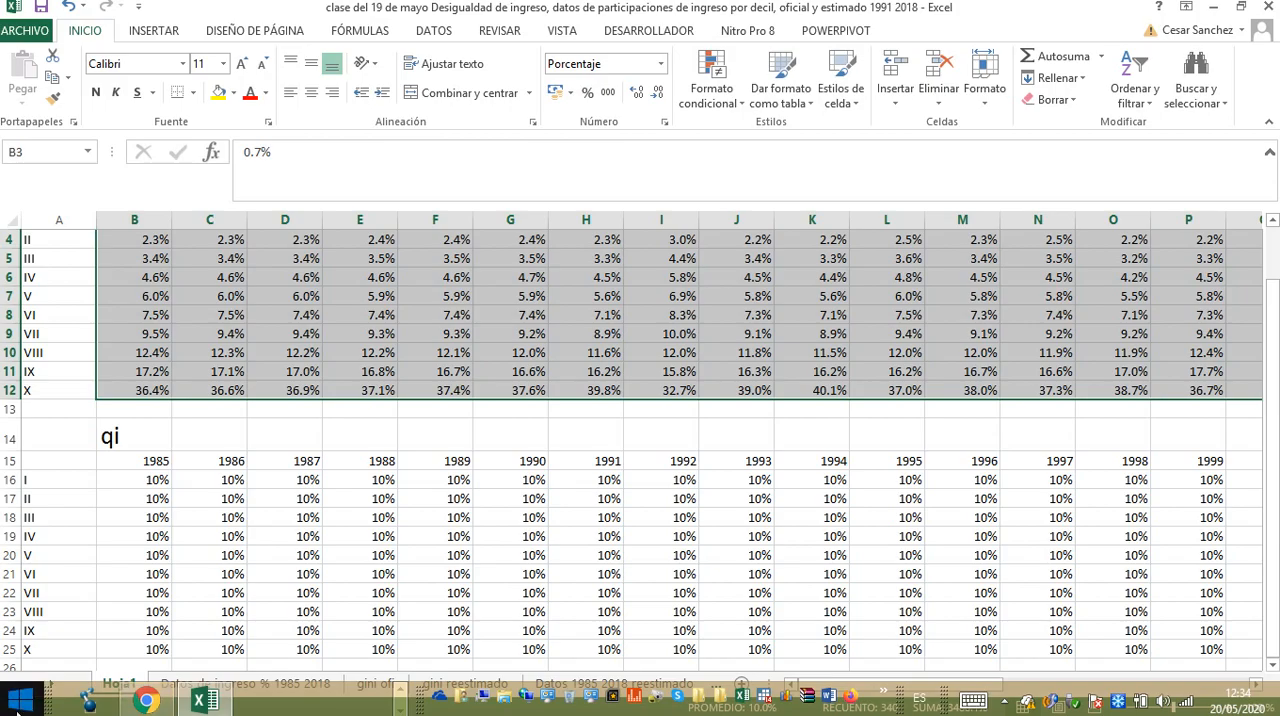
{"action": "left_click", "coordinate": [20, 700]}
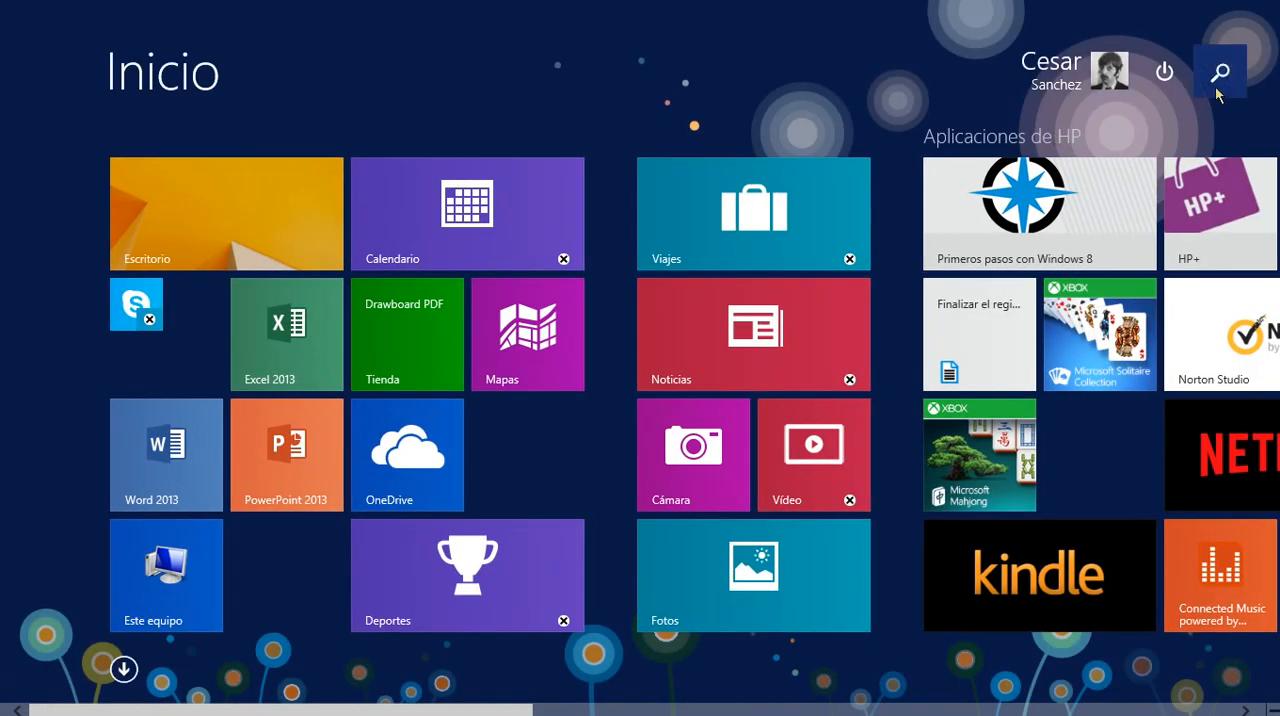
{"action": "left_click", "coordinate": [1218, 92]}
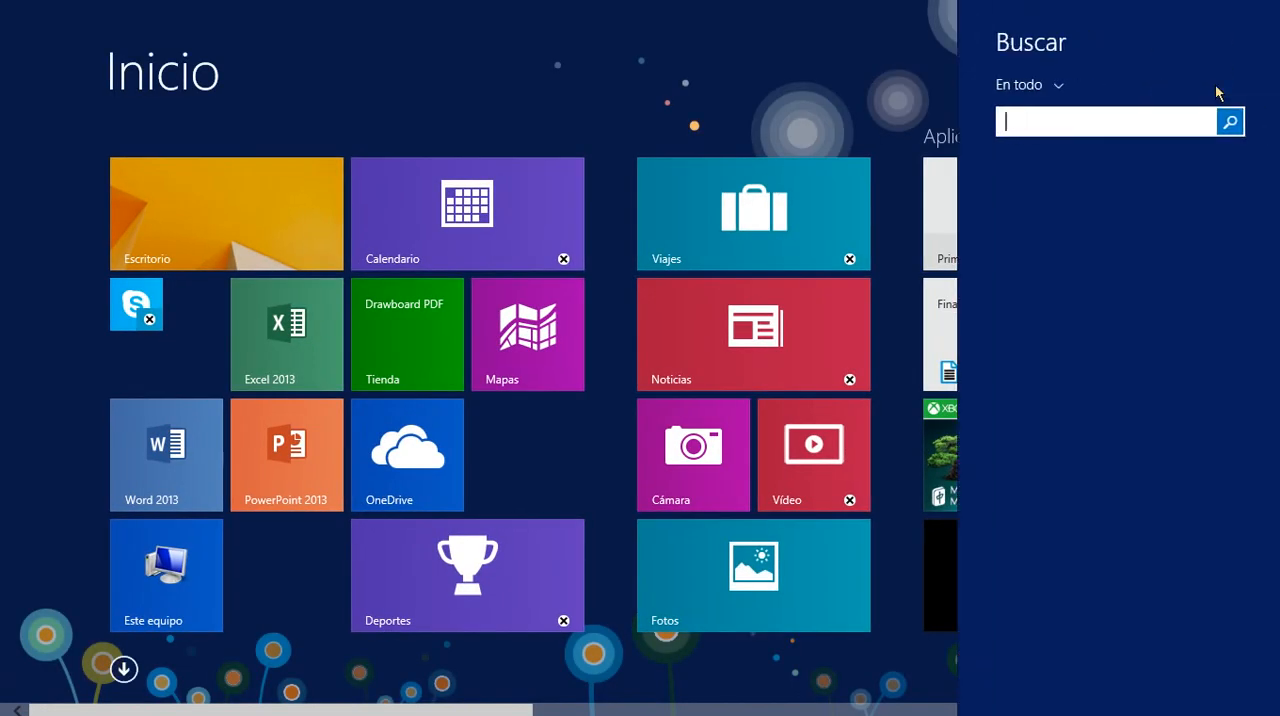
{"action": "type", "text": "paint"}
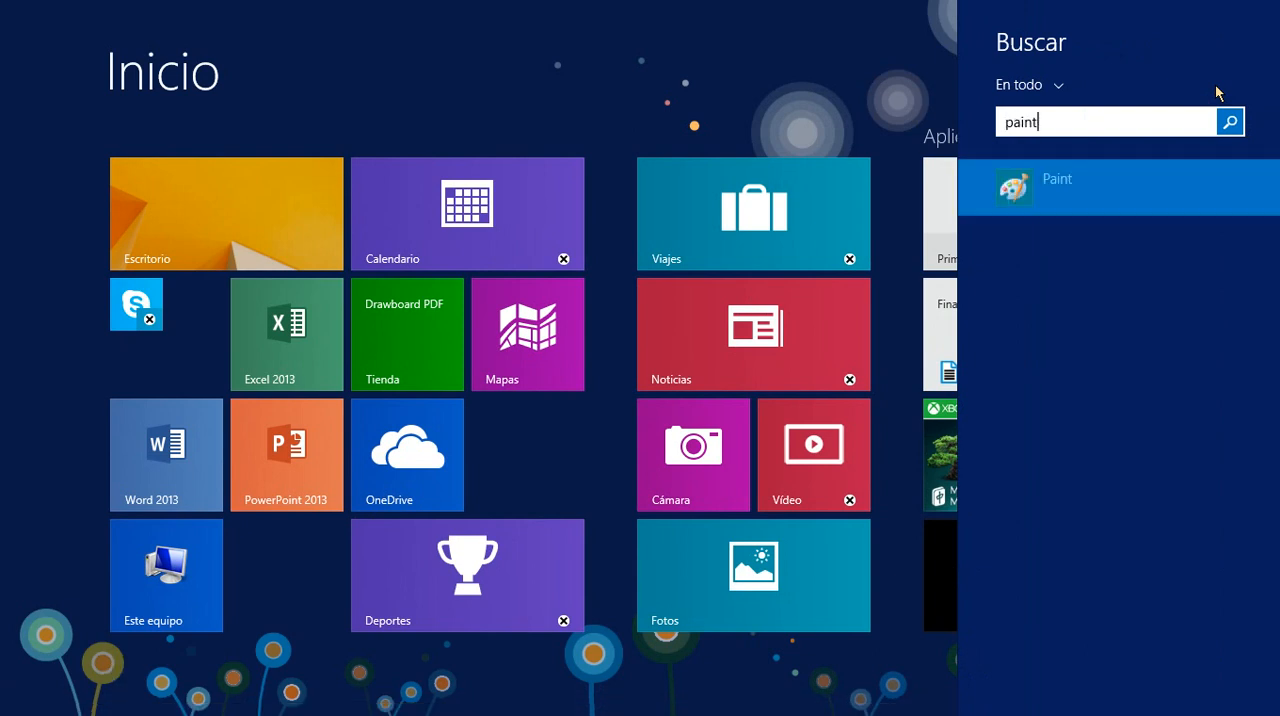
{"action": "key", "text": "Return"}
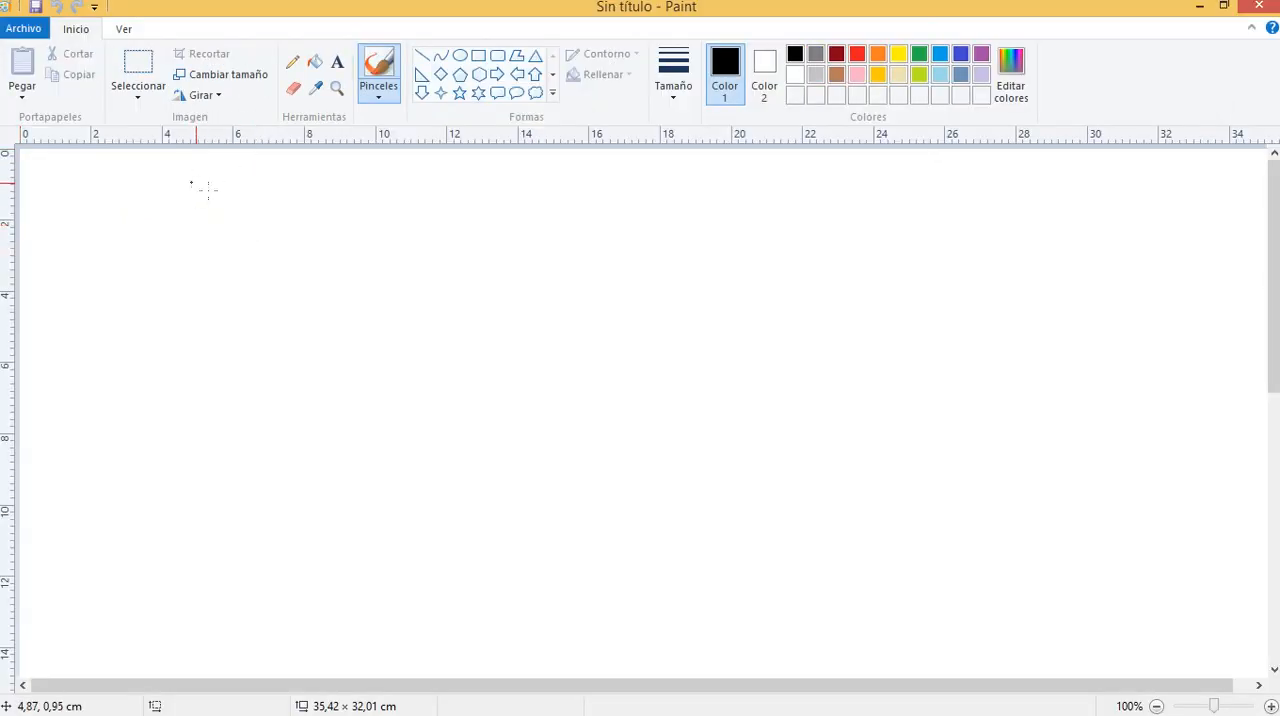
Draw a vertical axis and a horizontal axis, a diagonal from the origin, and a closing vertical side with the brush in black
{"action": "left_click_drag", "start_coordinate": [88, 164], "coordinate": [86, 381]}
{"action": "left_click_drag", "start_coordinate": [190, 370], "coordinate": [400, 375]}
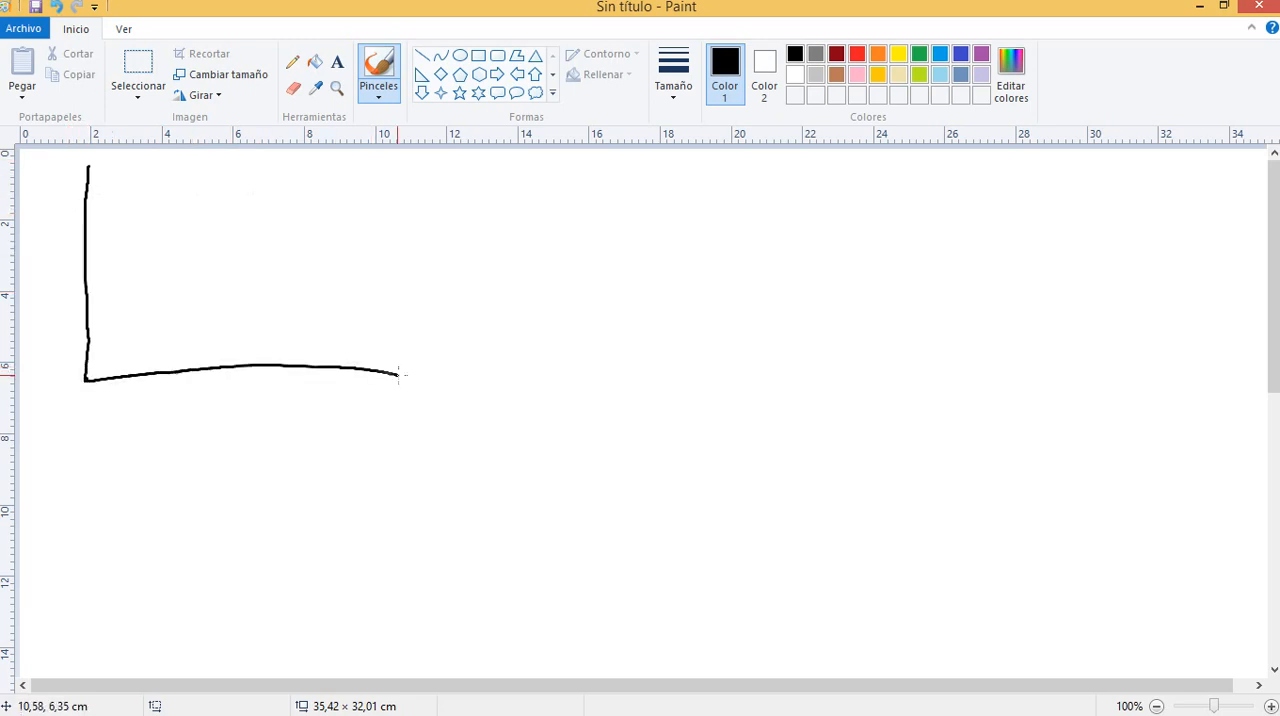
{"action": "mouse_move", "coordinate": [85, 381]}
{"action": "left_mouse_down"}
{"action": "mouse_move", "coordinate": [389, 162]}
{"action": "mouse_move", "coordinate": [386, 375]}
{"action": "left_mouse_up"}
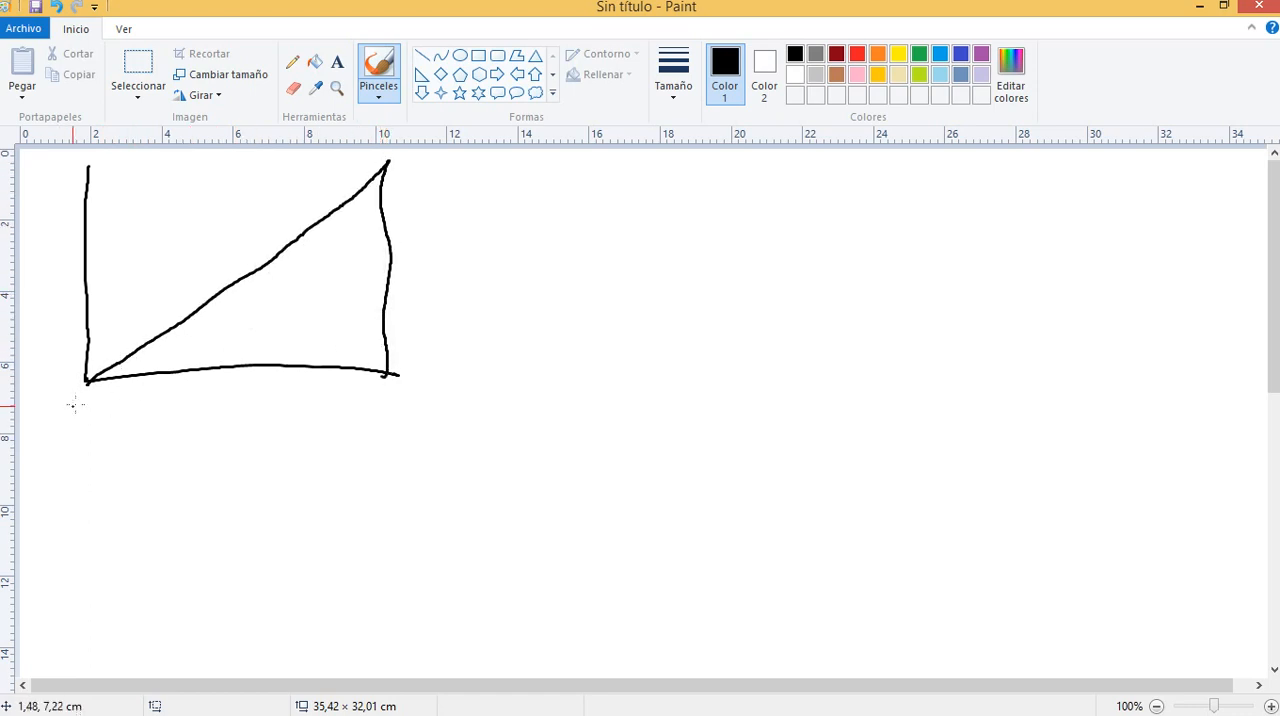
Label the triangle's corners A, B and C, and mark the diagonal's upper end as CE
{"action": "mouse_move", "coordinate": [77, 405]}
{"action": "left_mouse_down"}
{"action": "mouse_move", "coordinate": [52, 445]}
{"action": "mouse_move", "coordinate": [94, 459]}
{"action": "mouse_move", "coordinate": [93, 432]}
{"action": "left_mouse_up"}
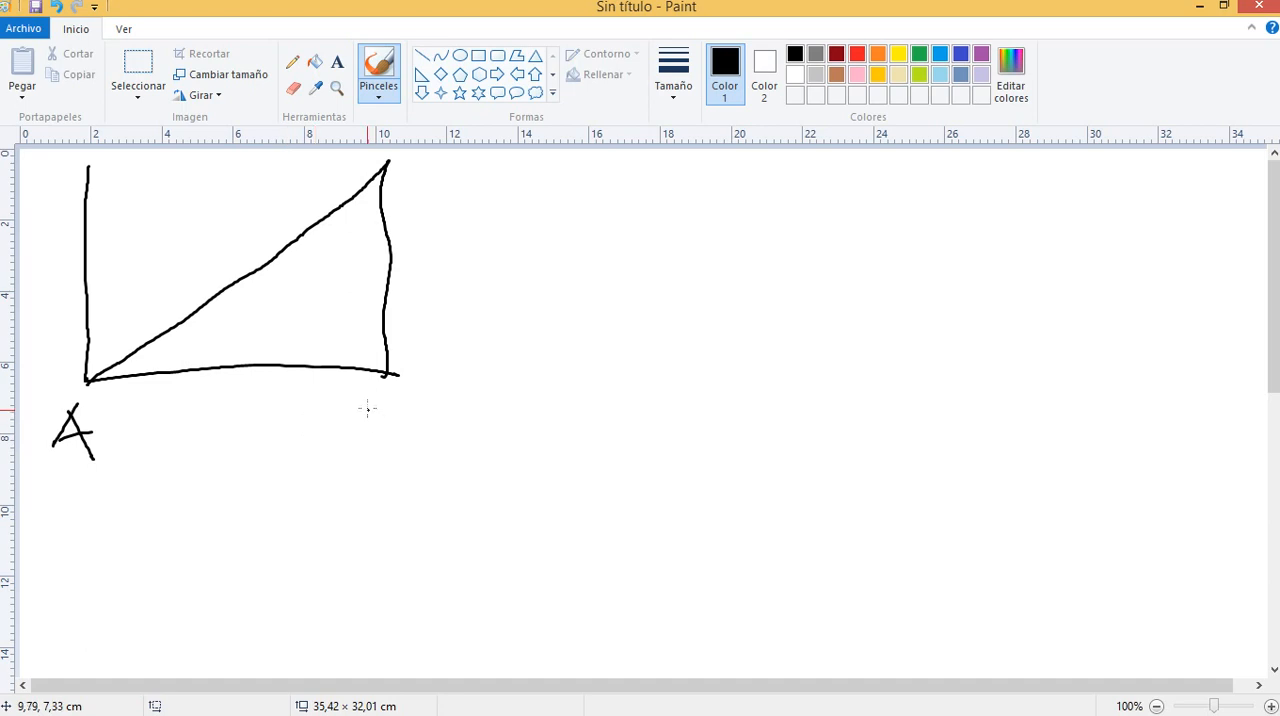
{"action": "left_click_drag", "start_coordinate": [366, 406], "coordinate": [358, 443]}
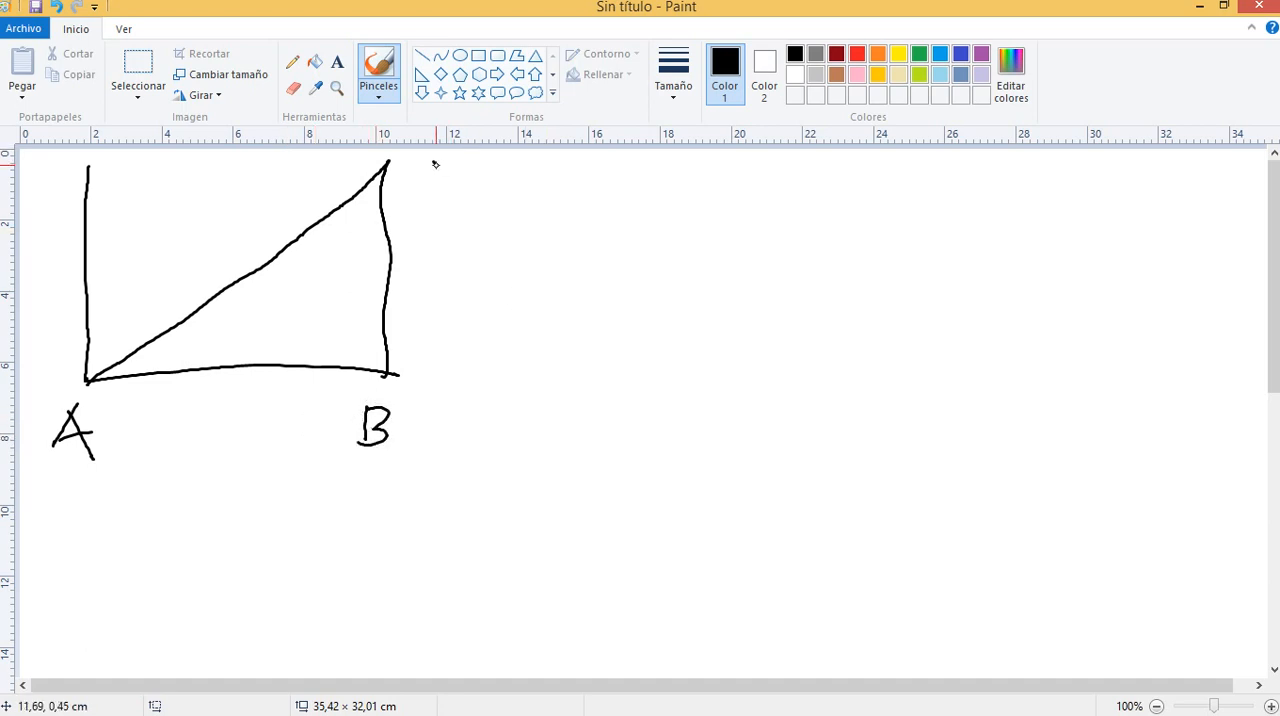
{"action": "left_click_drag", "start_coordinate": [436, 162], "coordinate": [432, 208]}
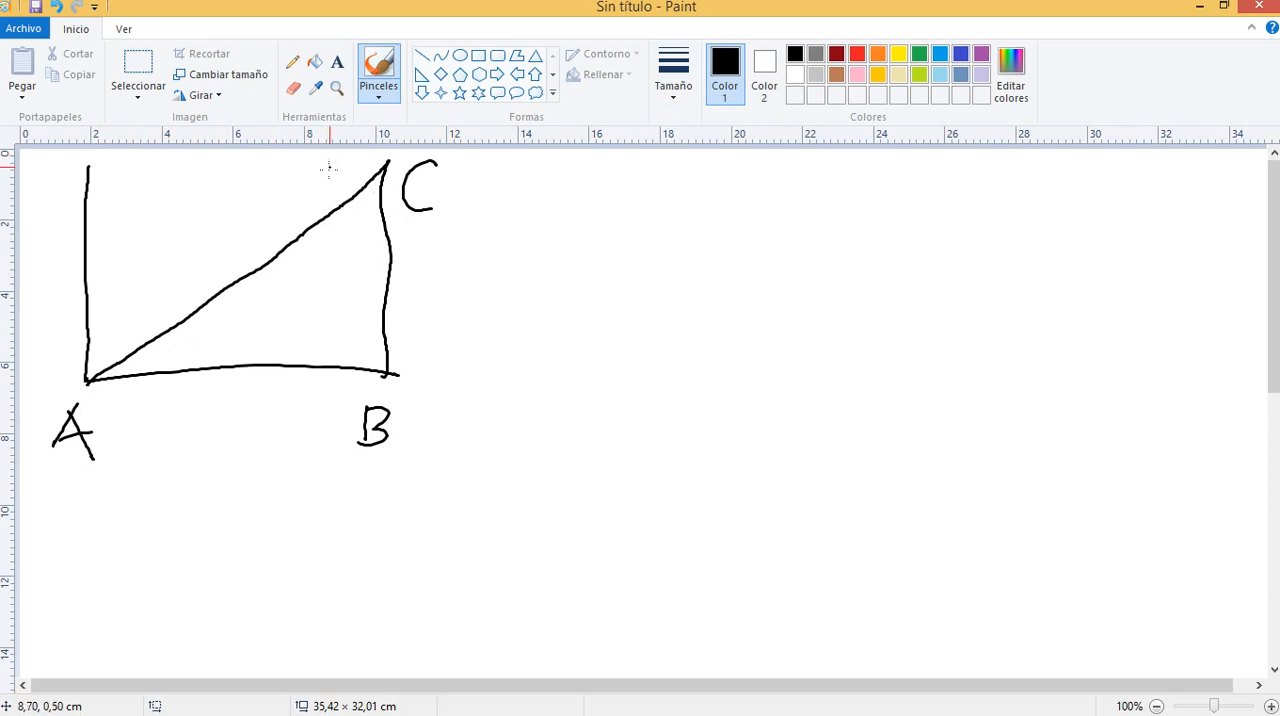
{"action": "mouse_move", "coordinate": [340, 167]}
{"action": "left_mouse_down"}
{"action": "mouse_move", "coordinate": [341, 183]}
{"action": "mouse_move", "coordinate": [359, 181]}
{"action": "mouse_move", "coordinate": [363, 161]}
{"action": "left_mouse_up"}
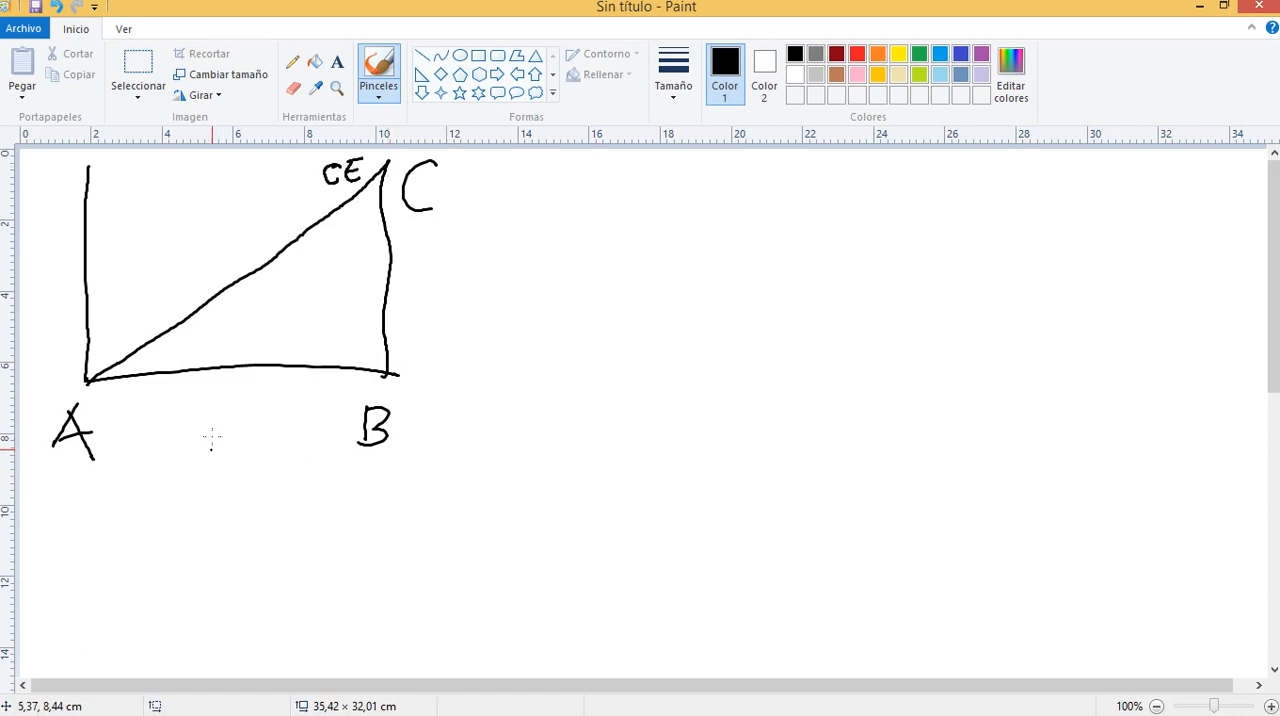
Handwrite "deciles familias" beneath the horizontal axis and "Ing %" beside the vertical axis
{"action": "mouse_move", "coordinate": [194, 404]}
{"action": "left_mouse_down"}
{"action": "mouse_move", "coordinate": [195, 432]}
{"action": "mouse_move", "coordinate": [252, 420]}
{"action": "mouse_move", "coordinate": [264, 436]}
{"action": "left_mouse_up"}
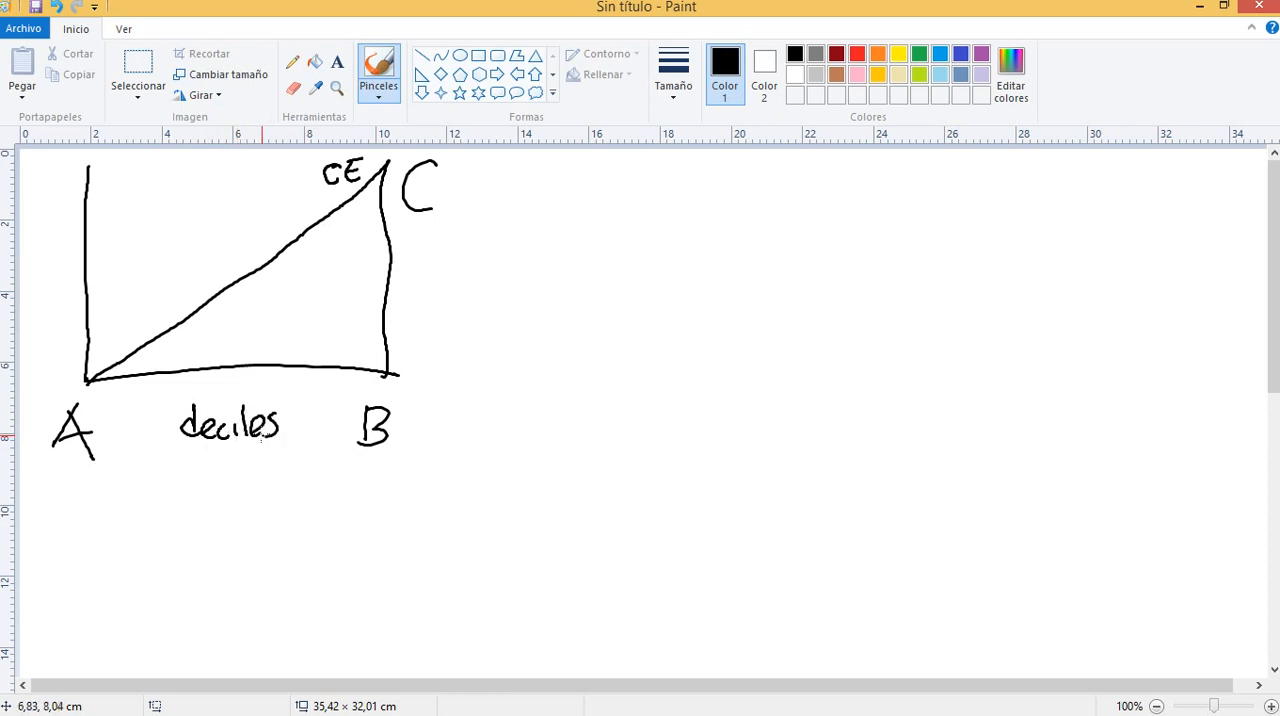
{"action": "left_click_drag", "start_coordinate": [50, 207], "coordinate": [32, 223]}
{"action": "left_click", "coordinate": [37, 208]}
{"action": "left_click", "coordinate": [47, 233]}
{"action": "mouse_move", "coordinate": [32, 170]}
{"action": "left_mouse_down"}
{"action": "mouse_move", "coordinate": [30, 188]}
{"action": "mouse_move", "coordinate": [44, 169]}
{"action": "mouse_move", "coordinate": [38, 188]}
{"action": "mouse_move", "coordinate": [66, 176]}
{"action": "mouse_move", "coordinate": [50, 190]}
{"action": "left_mouse_up"}
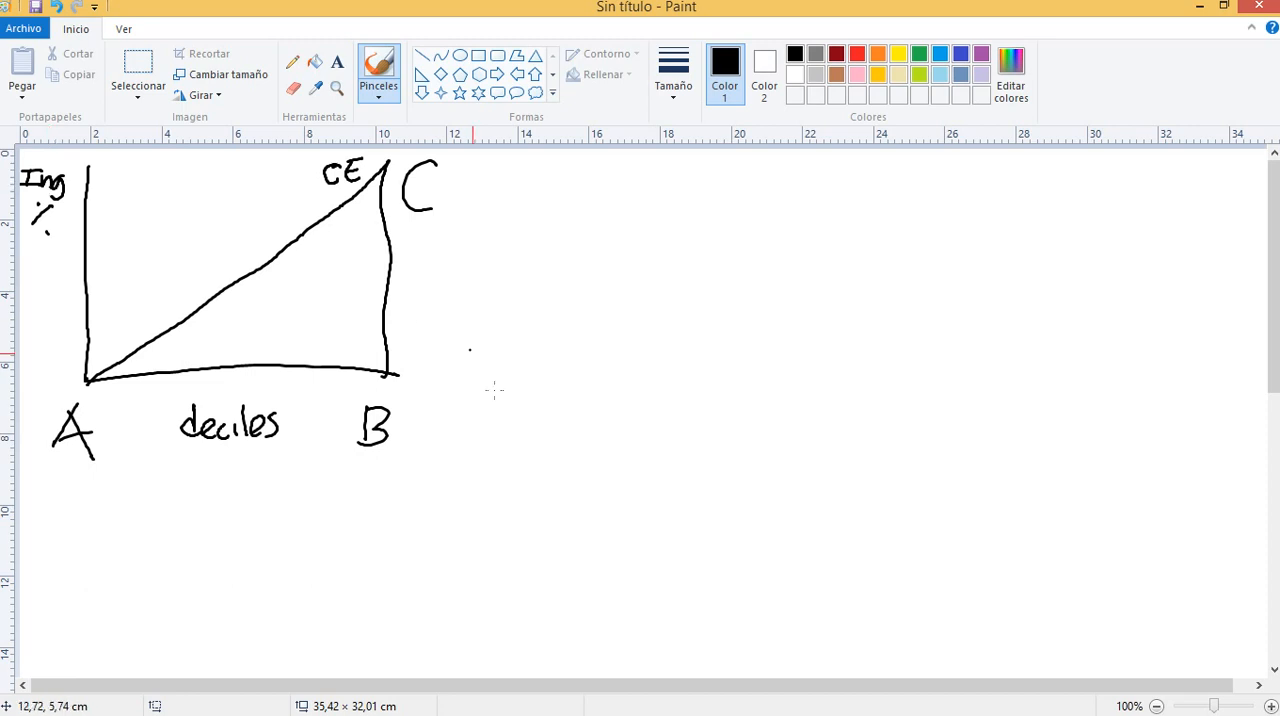
{"action": "mouse_move", "coordinate": [215, 472]}
{"action": "left_mouse_down"}
{"action": "mouse_move", "coordinate": [216, 484]}
{"action": "mouse_move", "coordinate": [232, 447]}
{"action": "mouse_move", "coordinate": [224, 464]}
{"action": "mouse_move", "coordinate": [240, 480]}
{"action": "mouse_move", "coordinate": [294, 488]}
{"action": "mouse_move", "coordinate": [330, 453]}
{"action": "left_mouse_up"}
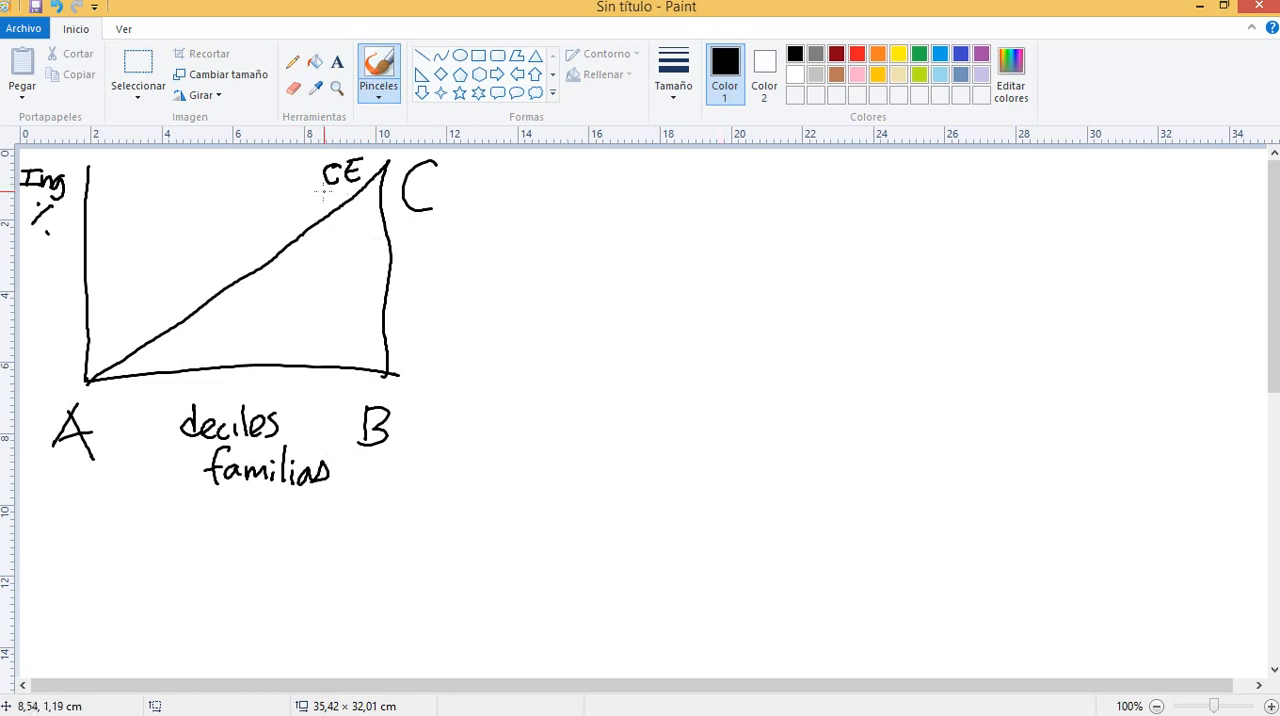
Underline the CE label twice near the upper end of the diagonal
{"action": "left_click_drag", "start_coordinate": [322, 190], "coordinate": [350, 194]}
{"action": "mouse_move", "coordinate": [130, 369]}
{"action": "left_mouse_down"}
{"action": "mouse_move", "coordinate": [100, 380]}
{"action": "mouse_move", "coordinate": [376, 180]}
{"action": "left_mouse_up"}
{"action": "key", "text": "ctrl+z"}
Mark the first decile ticks along the horizontal axis, with points just above them under the diagonal
{"action": "left_click_drag", "start_coordinate": [137, 378], "coordinate": [137, 392]}
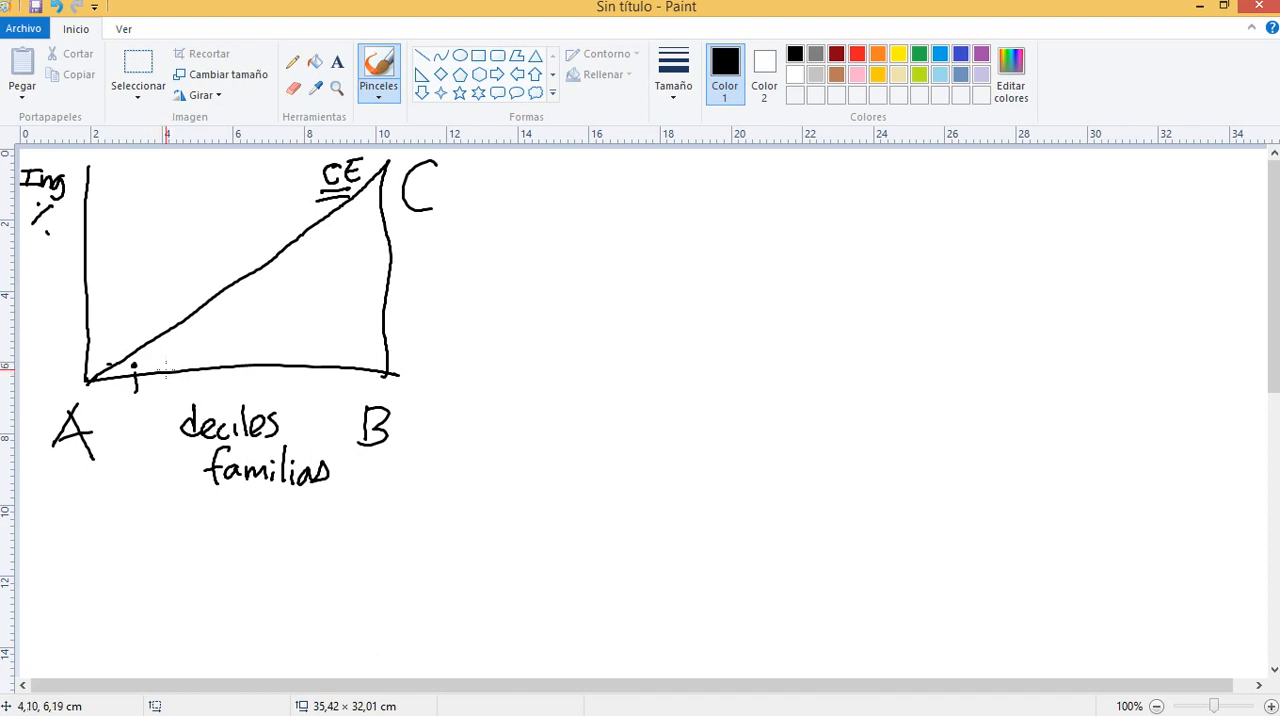
{"action": "left_click_drag", "start_coordinate": [168, 366], "coordinate": [168, 386]}
{"action": "left_click", "coordinate": [166, 359]}
{"action": "mouse_move", "coordinate": [201, 366]}
{"action": "left_mouse_down"}
{"action": "mouse_move", "coordinate": [201, 381]}
{"action": "mouse_move", "coordinate": [238, 371]}
{"action": "left_mouse_up"}
{"action": "left_click", "coordinate": [200, 346]}
Add the remaining points below the diagonal, draw a curve bowed below it from A to C, and label the curve CL
{"action": "left_click", "coordinate": [297, 288]}
{"action": "left_click", "coordinate": [322, 264]}
{"action": "left_click", "coordinate": [340, 244]}
{"action": "left_click", "coordinate": [358, 218]}
{"action": "mouse_move", "coordinate": [97, 369]}
{"action": "left_mouse_down"}
{"action": "mouse_move", "coordinate": [190, 346]}
{"action": "mouse_move", "coordinate": [296, 287]}
{"action": "mouse_move", "coordinate": [352, 235]}
{"action": "mouse_move", "coordinate": [382, 181]}
{"action": "left_mouse_up"}
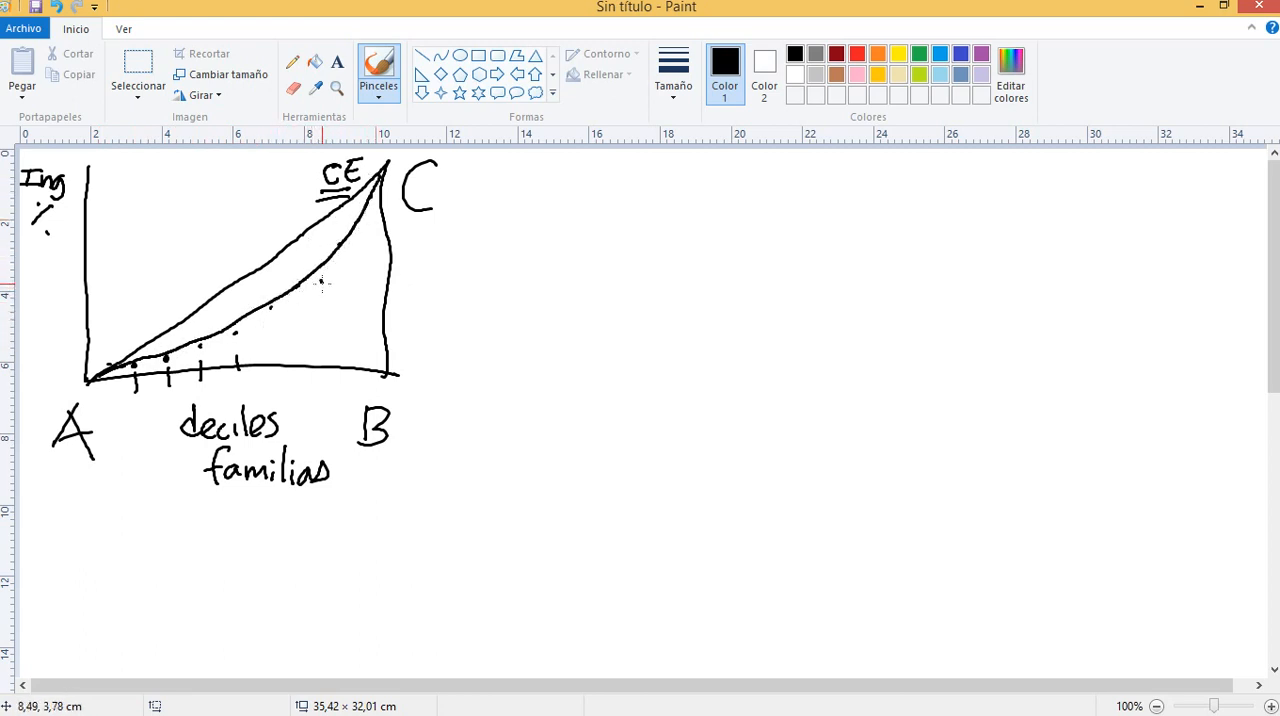
{"action": "mouse_move", "coordinate": [322, 282]}
{"action": "left_mouse_down"}
{"action": "mouse_move", "coordinate": [322, 295]}
{"action": "mouse_move", "coordinate": [339, 294]}
{"action": "left_mouse_up"}
Mark a red point labelled Pi on the diagonal and a red point labelled Qi on the curve beneath it
{"action": "left_click", "coordinate": [857, 56]}
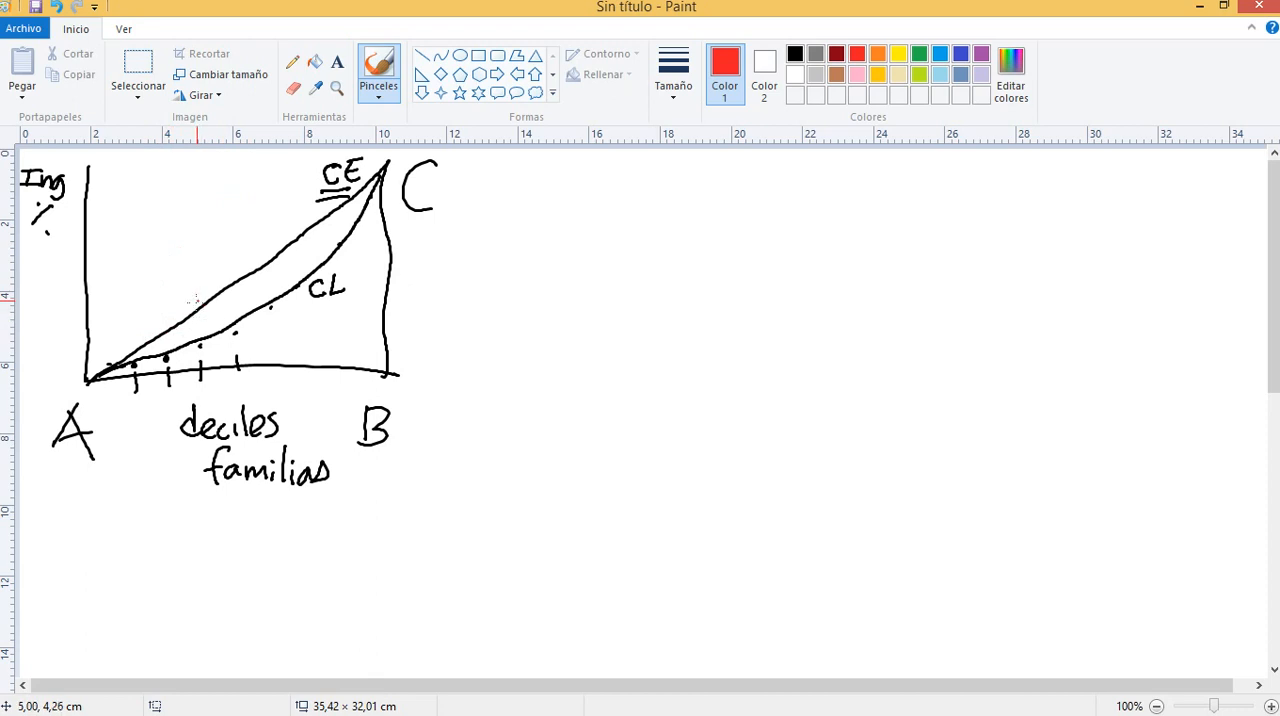
{"action": "left_click", "coordinate": [196, 310]}
{"action": "mouse_move", "coordinate": [192, 265]}
{"action": "left_mouse_down"}
{"action": "mouse_move", "coordinate": [193, 284]}
{"action": "mouse_move", "coordinate": [205, 255]}
{"action": "mouse_move", "coordinate": [194, 276]}
{"action": "left_mouse_up"}
{"action": "left_click", "coordinate": [200, 343]}
{"action": "left_click_drag", "start_coordinate": [218, 343], "coordinate": [225, 357]}
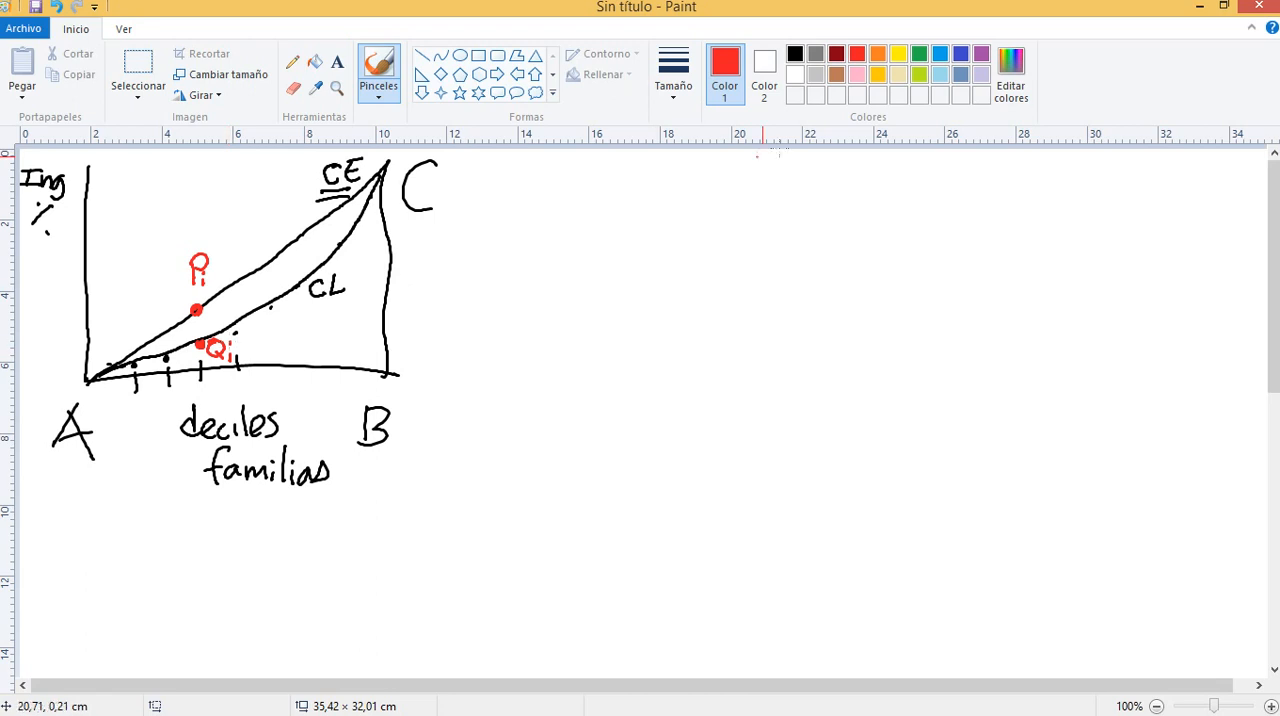
{"action": "left_click", "coordinate": [960, 53]}
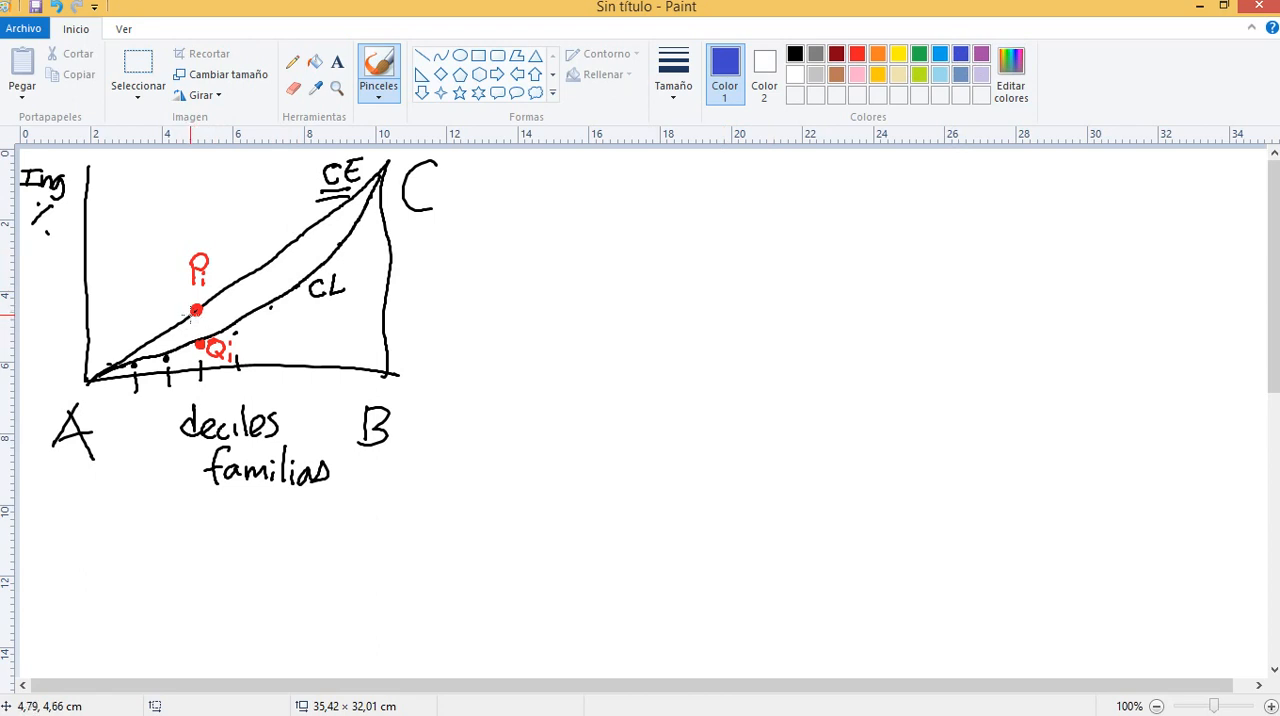
{"action": "left_click_drag", "start_coordinate": [196, 318], "coordinate": [193, 344]}
{"action": "left_click_drag", "start_coordinate": [197, 314], "coordinate": [193, 367]}
{"action": "key", "text": "ctrl+z"}
{"action": "key", "text": "ctrl+z"}
{"action": "left_click_drag", "start_coordinate": [197, 313], "coordinate": [197, 348]}
{"action": "left_click_drag", "start_coordinate": [190, 314], "coordinate": [193, 364]}
{"action": "key", "text": "ctrl+z"}
Draw a green vertical segment between Pi and Qi, and an orange vertical line from the diagonal at Pi to the horizontal axis
{"action": "left_click", "coordinate": [918, 54]}
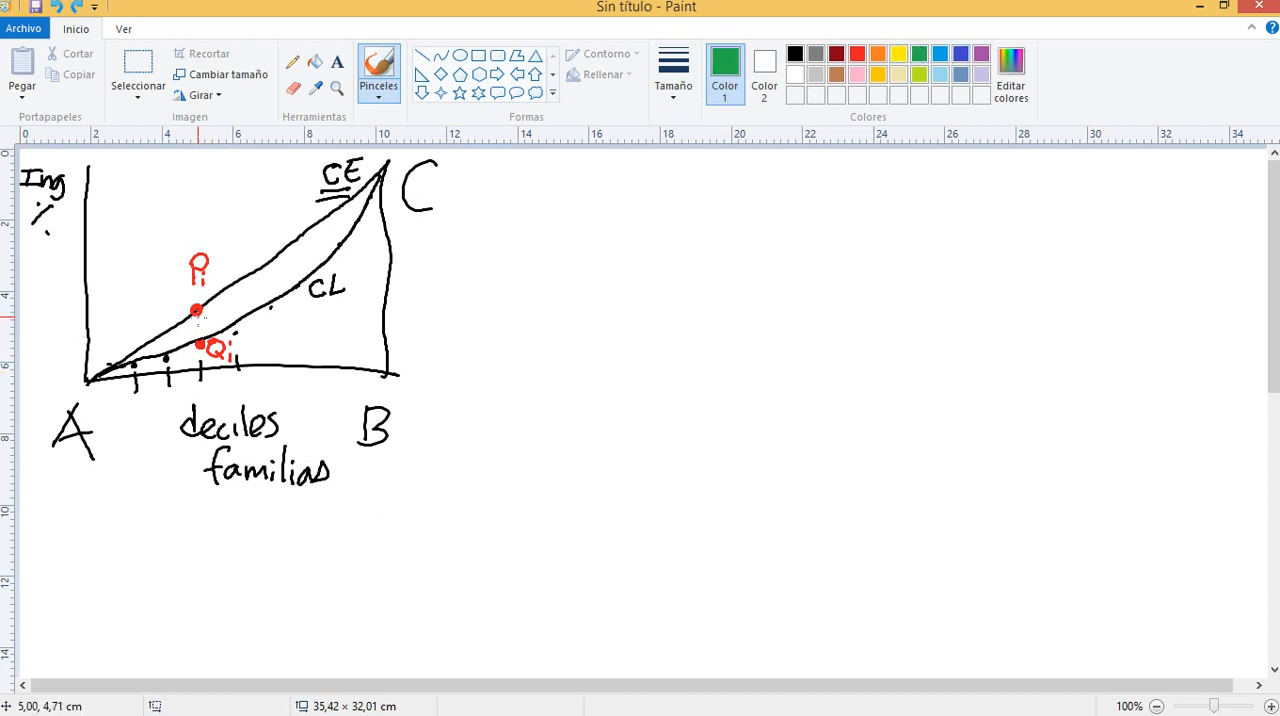
{"action": "left_click_drag", "start_coordinate": [196, 311], "coordinate": [197, 343]}
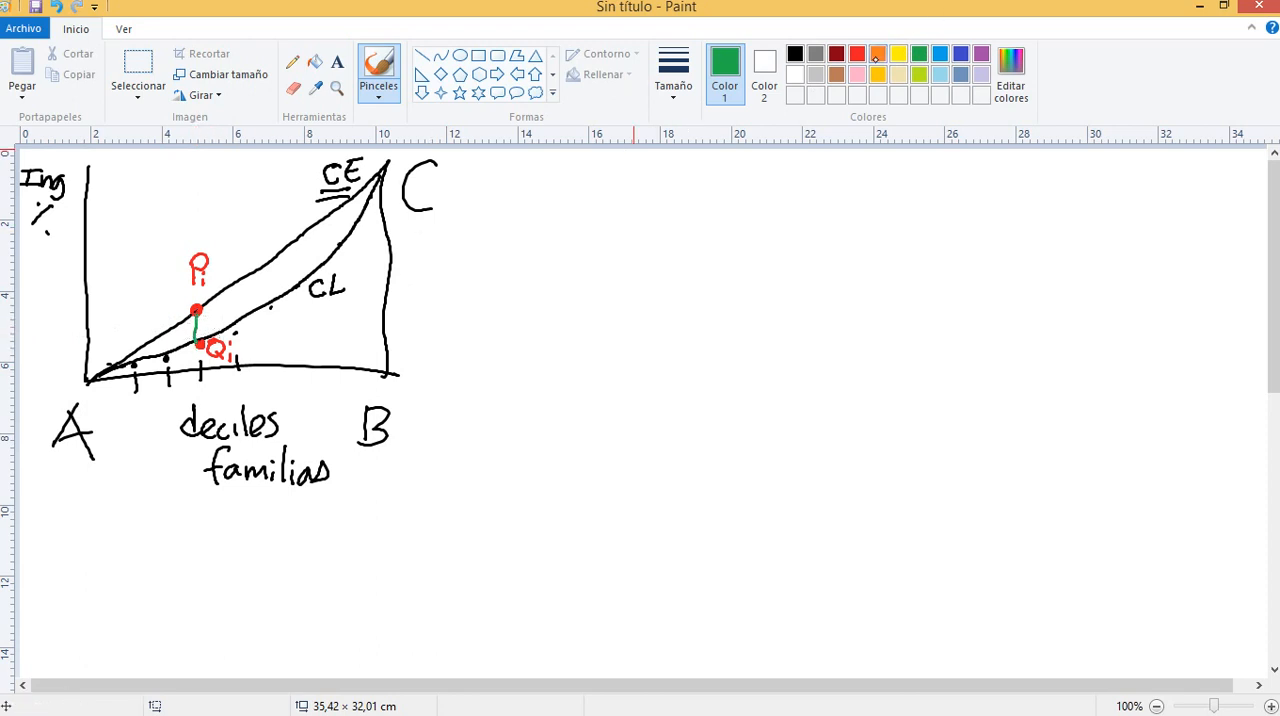
{"action": "left_click", "coordinate": [878, 53]}
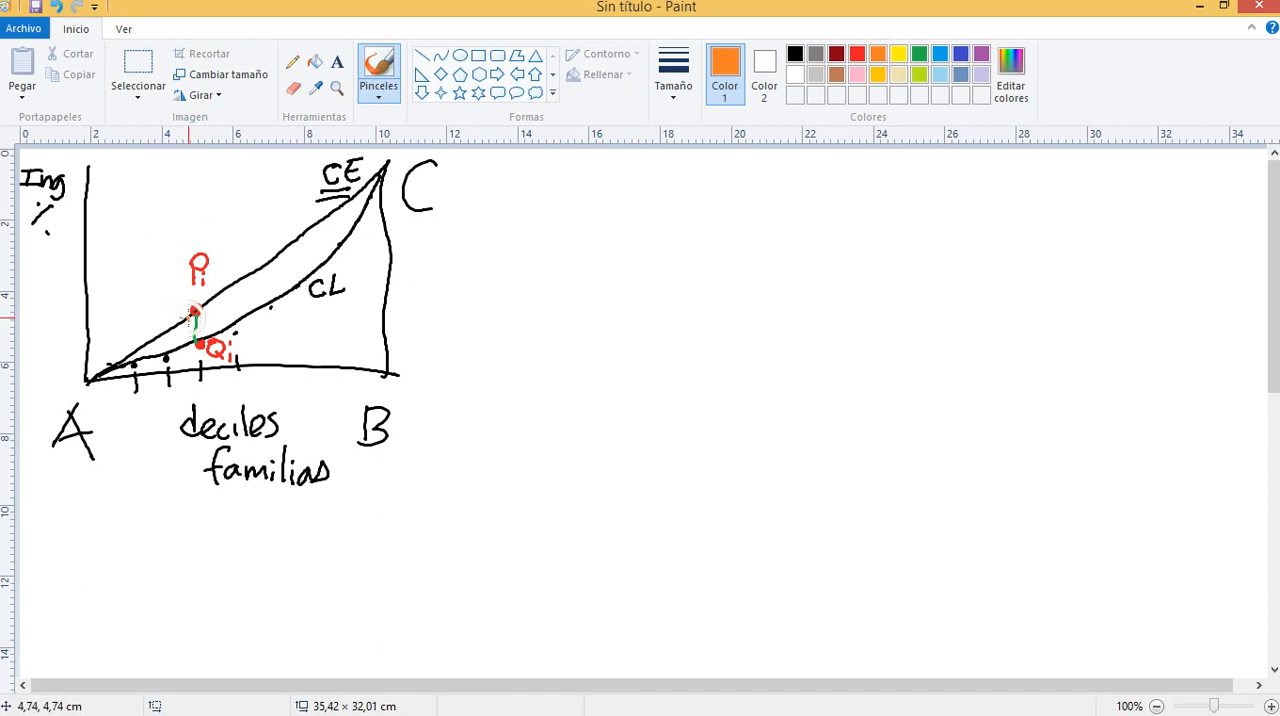
{"action": "left_click_drag", "start_coordinate": [191, 312], "coordinate": [191, 371]}
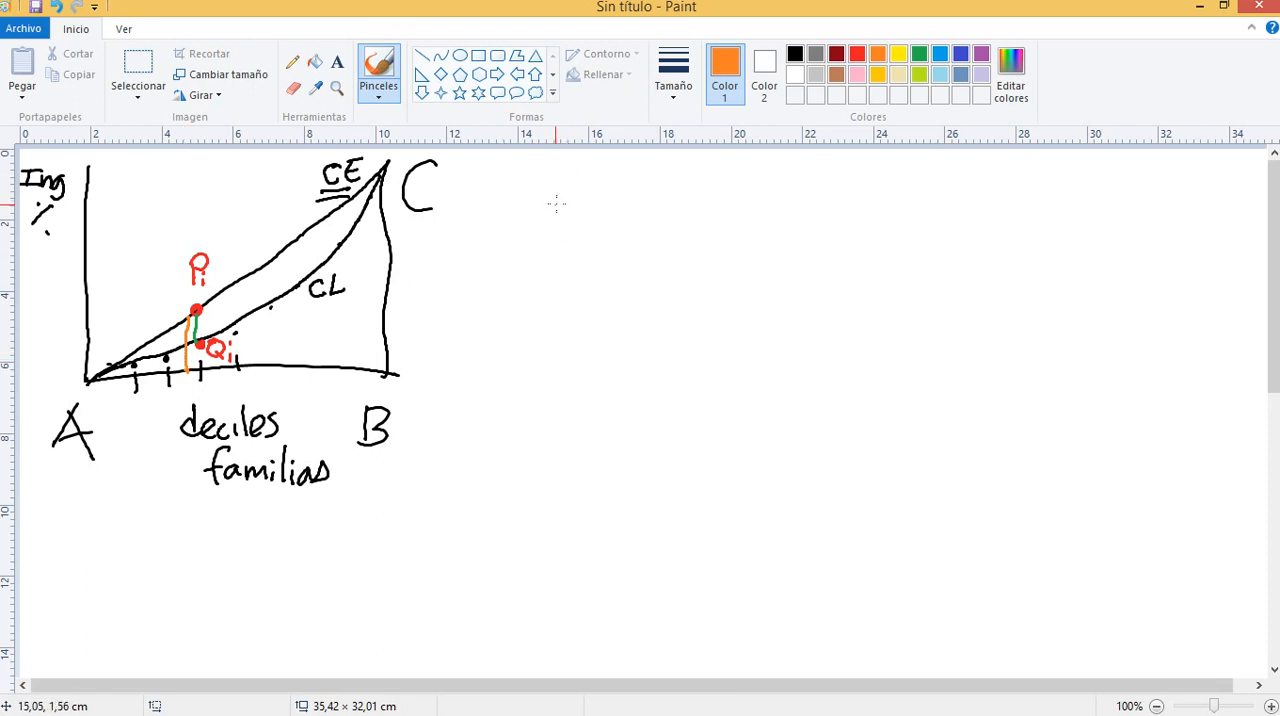
Handwrite the expression Pi − Qi in green beside the diagram
{"action": "left_click_drag", "start_coordinate": [560, 186], "coordinate": [551, 220]}
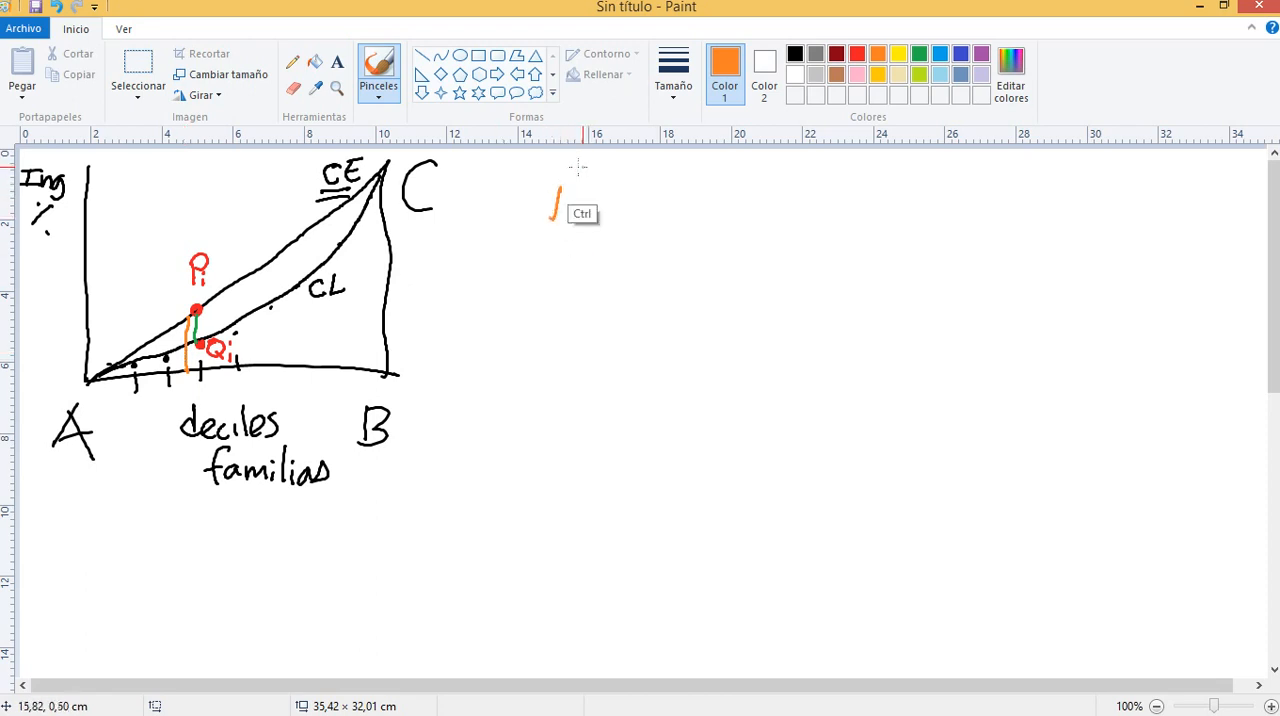
{"action": "key", "text": "ctrl+z"}
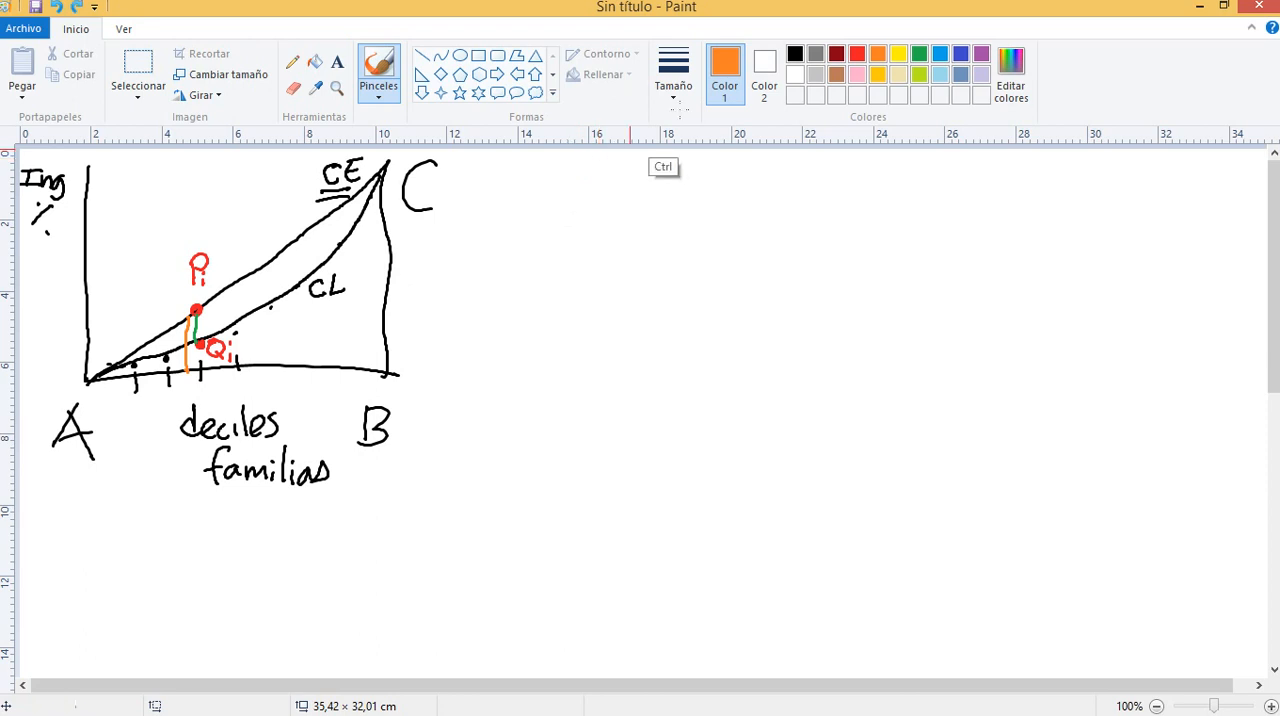
{"action": "left_click", "coordinate": [918, 53]}
{"action": "mouse_move", "coordinate": [527, 170]}
{"action": "left_mouse_down"}
{"action": "mouse_move", "coordinate": [526, 214]}
{"action": "mouse_move", "coordinate": [558, 180]}
{"action": "mouse_move", "coordinate": [529, 200]}
{"action": "left_mouse_up"}
{"action": "mouse_move", "coordinate": [549, 211]}
{"action": "left_mouse_down"}
{"action": "mouse_move", "coordinate": [548, 228]}
{"action": "mouse_move", "coordinate": [612, 199]}
{"action": "mouse_move", "coordinate": [660, 212]}
{"action": "mouse_move", "coordinate": [650, 174]}
{"action": "left_mouse_up"}
{"action": "left_click_drag", "start_coordinate": [652, 200], "coordinate": [668, 218]}
{"action": "left_click_drag", "start_coordinate": [675, 206], "coordinate": [675, 218]}
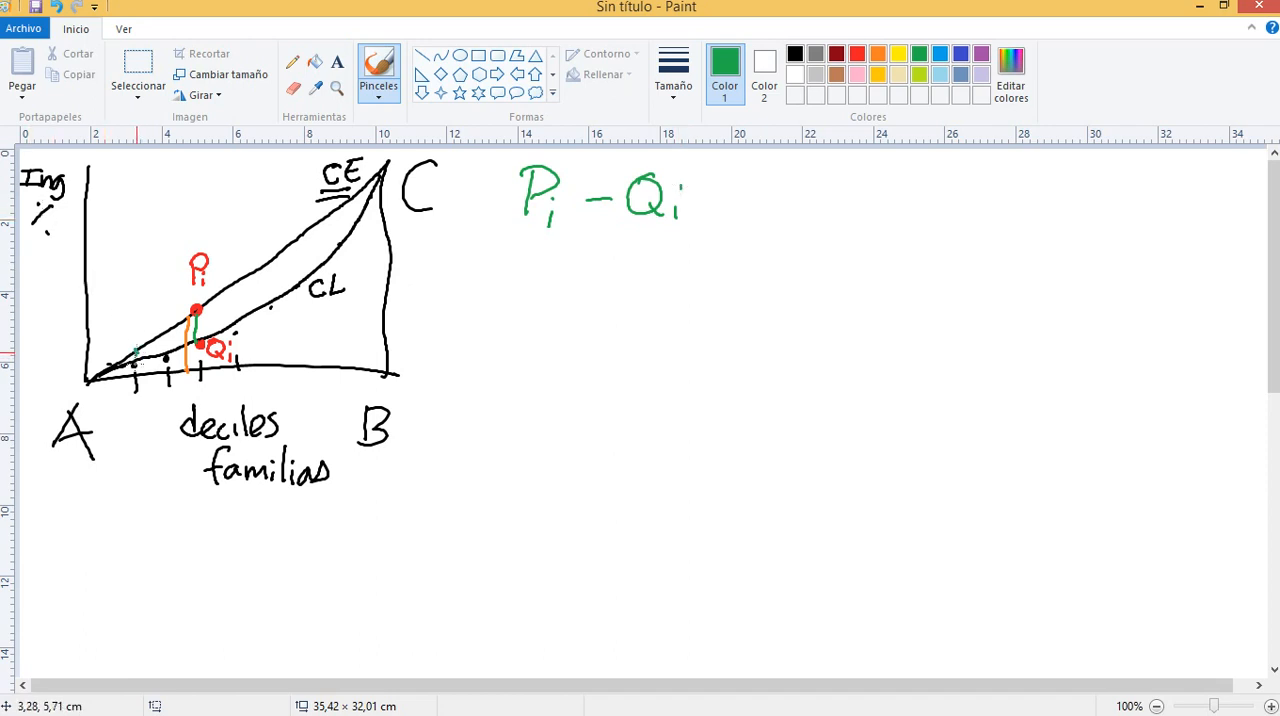
Add green vertical segments between the diagonal and curve at other deciles, and turn the expression into Σ(Pi − Qi) over a fraction bar
{"action": "left_click_drag", "start_coordinate": [166, 330], "coordinate": [165, 356]}
{"action": "left_click_drag", "start_coordinate": [237, 284], "coordinate": [234, 330]}
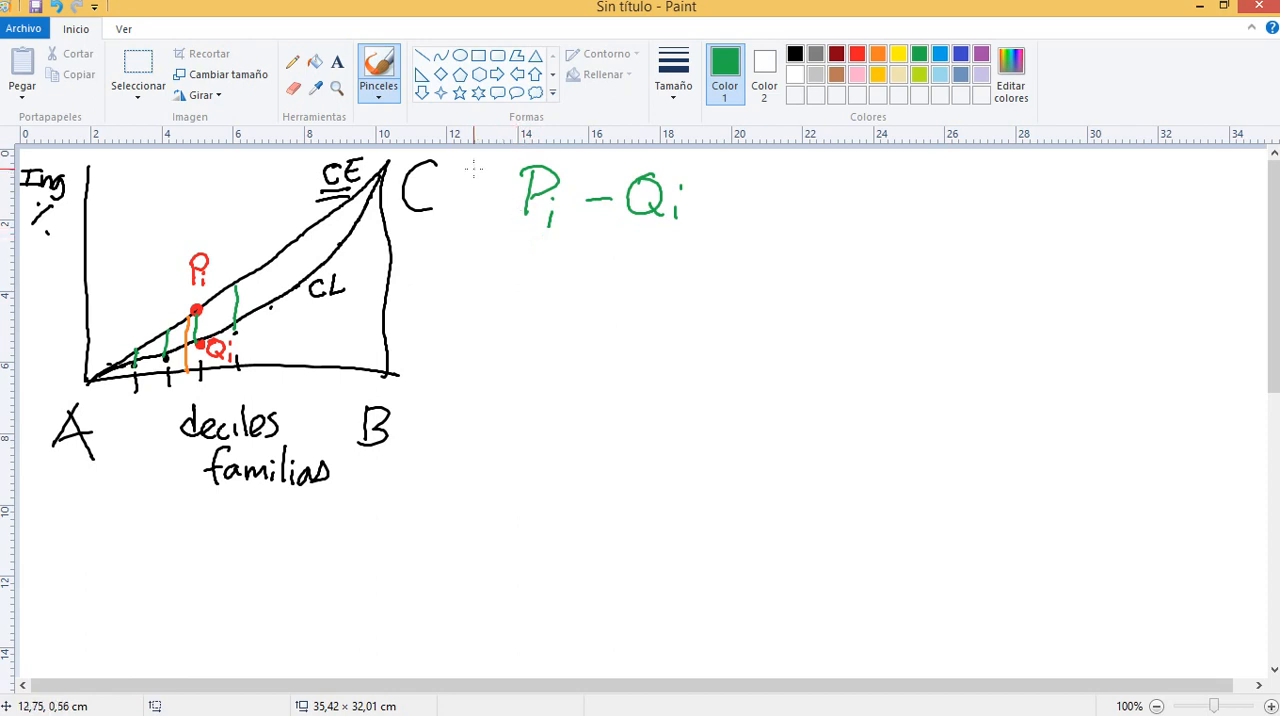
{"action": "mouse_move", "coordinate": [474, 170]}
{"action": "left_mouse_down"}
{"action": "mouse_move", "coordinate": [500, 168]}
{"action": "mouse_move", "coordinate": [484, 188]}
{"action": "mouse_move", "coordinate": [490, 216]}
{"action": "left_mouse_up"}
{"action": "left_click_drag", "start_coordinate": [526, 152], "coordinate": [517, 240]}
{"action": "left_click_drag", "start_coordinate": [704, 156], "coordinate": [688, 241]}
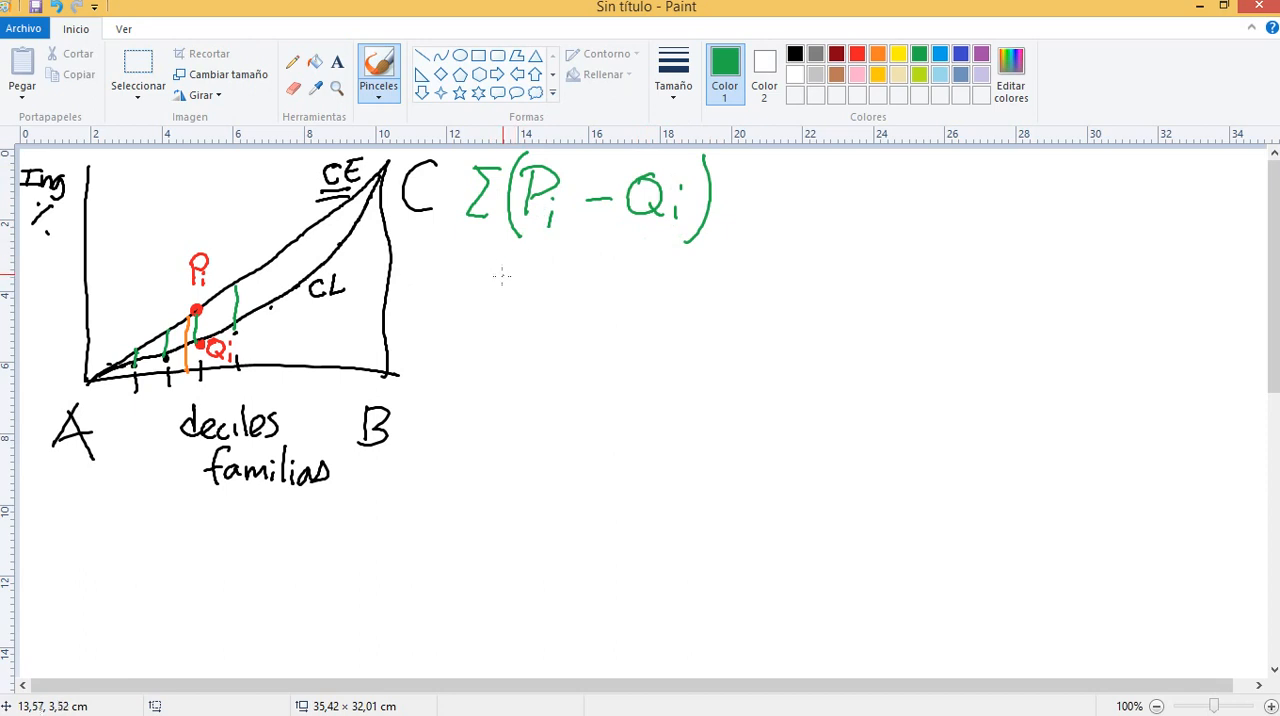
{"action": "left_click_drag", "start_coordinate": [481, 252], "coordinate": [698, 260]}
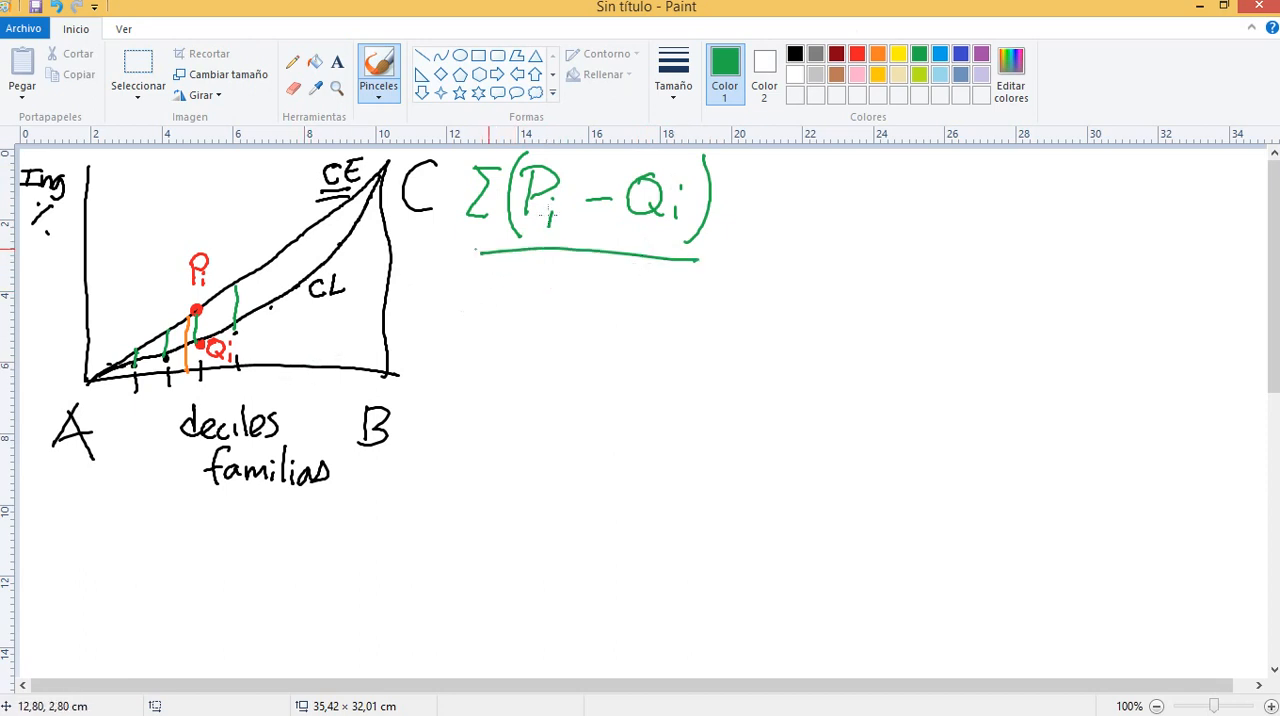
Draw orange vertical lines from the diagonal to the horizontal axis at the other deciles
{"action": "left_click", "coordinate": [877, 54]}
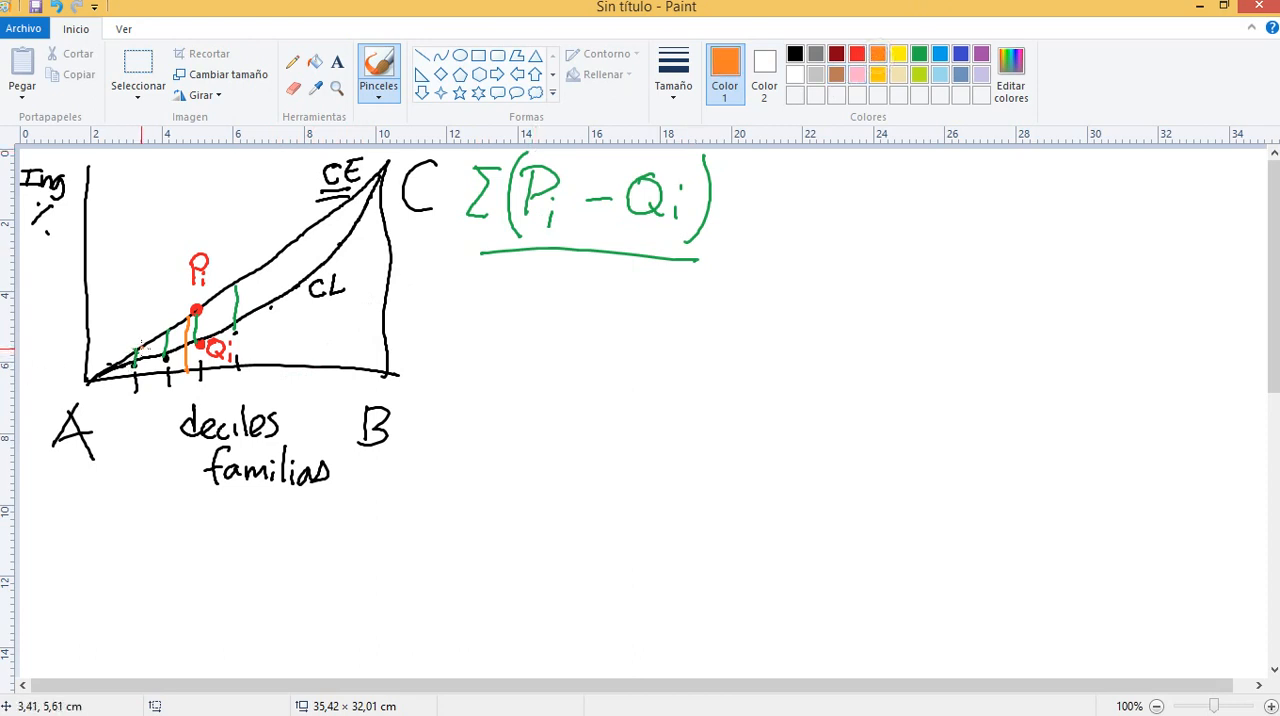
{"action": "mouse_move", "coordinate": [141, 348]}
{"action": "left_mouse_down"}
{"action": "mouse_move", "coordinate": [141, 372]}
{"action": "mouse_move", "coordinate": [169, 377]}
{"action": "left_mouse_up"}
{"action": "left_click_drag", "start_coordinate": [244, 285], "coordinate": [240, 368]}
{"action": "left_click_drag", "start_coordinate": [274, 265], "coordinate": [268, 366]}
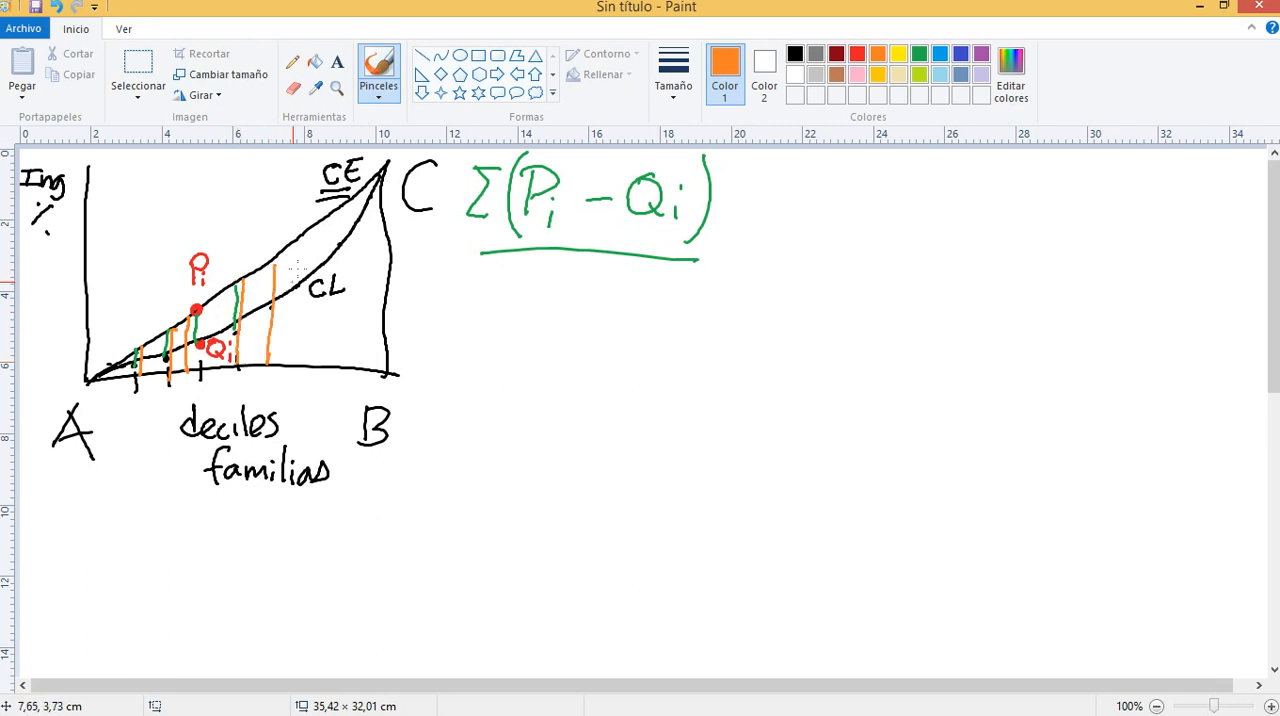
{"action": "left_click_drag", "start_coordinate": [302, 241], "coordinate": [293, 366]}
{"action": "left_click_drag", "start_coordinate": [328, 221], "coordinate": [315, 363]}
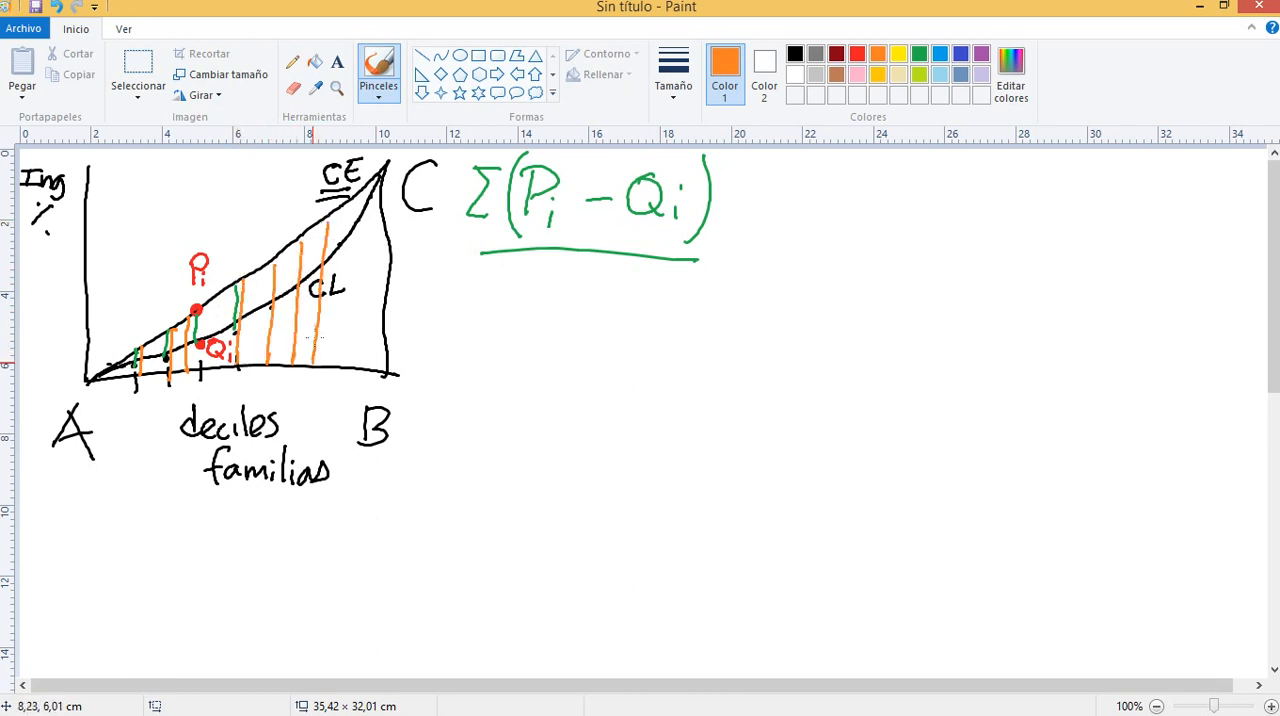
{"action": "left_click_drag", "start_coordinate": [358, 201], "coordinate": [338, 368]}
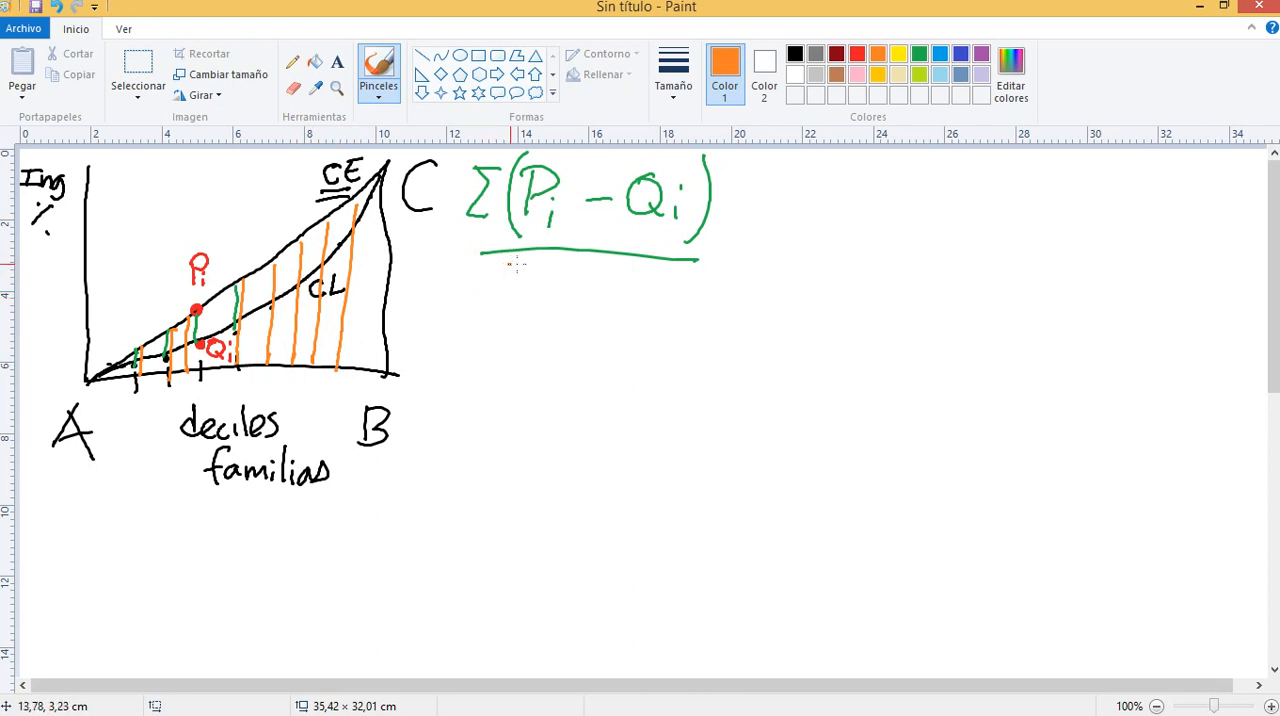
Handwrite Σ Pi in orange beneath the fraction bar as the formula's denominator
{"action": "mouse_move", "coordinate": [510, 265]}
{"action": "left_mouse_down"}
{"action": "mouse_move", "coordinate": [536, 266]}
{"action": "mouse_move", "coordinate": [508, 312]}
{"action": "mouse_move", "coordinate": [536, 312]}
{"action": "left_mouse_up"}
{"action": "left_click_drag", "start_coordinate": [572, 268], "coordinate": [572, 316]}
{"action": "mouse_move", "coordinate": [594, 265]}
{"action": "left_mouse_down"}
{"action": "mouse_move", "coordinate": [574, 267]}
{"action": "mouse_move", "coordinate": [575, 288]}
{"action": "left_mouse_up"}
{"action": "left_click_drag", "start_coordinate": [603, 298], "coordinate": [599, 318]}
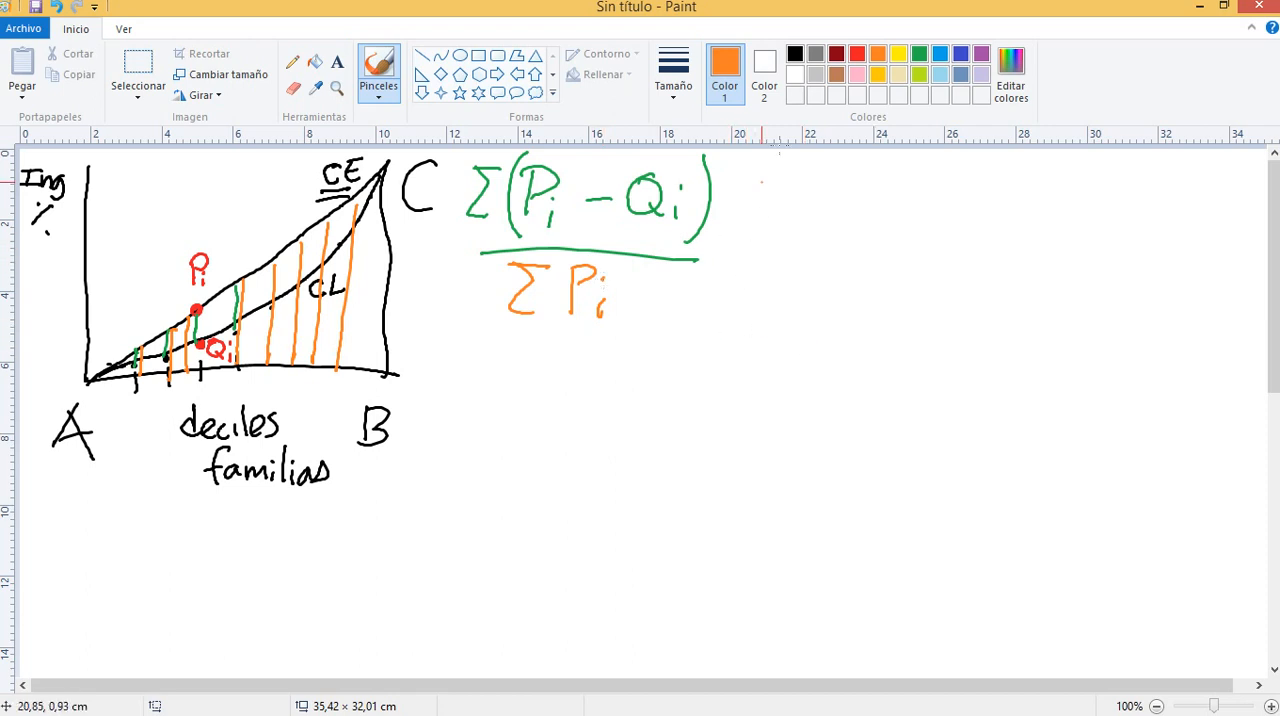
Handwrite = G in black beside the fraction Σ(Pi − Qi) over Σ Pi
{"action": "left_click", "coordinate": [795, 53]}
{"action": "mouse_move", "coordinate": [710, 248]}
{"action": "left_mouse_down"}
{"action": "mouse_move", "coordinate": [741, 246]}
{"action": "mouse_move", "coordinate": [742, 262]}
{"action": "left_mouse_up"}
{"action": "mouse_move", "coordinate": [820, 201]}
{"action": "left_mouse_down"}
{"action": "mouse_move", "coordinate": [800, 257]}
{"action": "mouse_move", "coordinate": [822, 272]}
{"action": "left_mouse_up"}
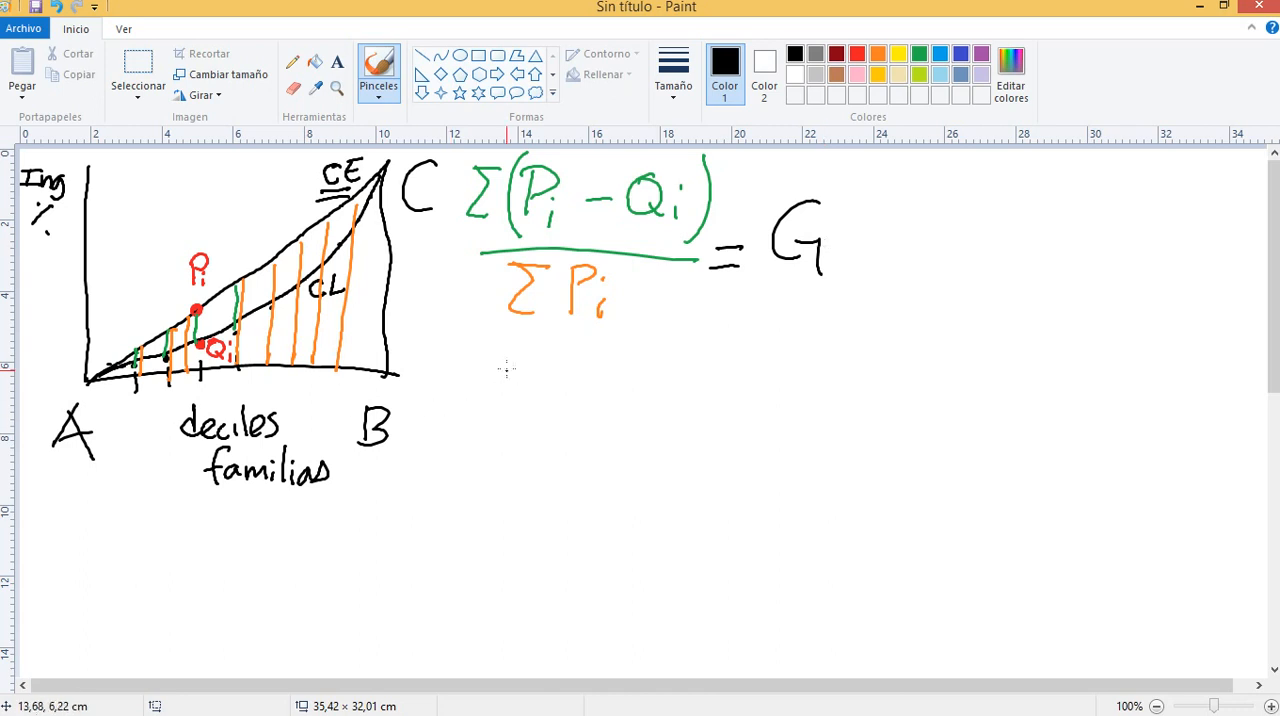
Handwrite a vertical list beneath the formula with the terms pi, qi, Pi, Qi and Σ Pi − Qi
{"action": "mouse_move", "coordinate": [516, 358]}
{"action": "left_mouse_down"}
{"action": "mouse_move", "coordinate": [512, 379]}
{"action": "mouse_move", "coordinate": [538, 373]}
{"action": "mouse_move", "coordinate": [513, 404]}
{"action": "mouse_move", "coordinate": [518, 432]}
{"action": "mouse_move", "coordinate": [528, 418]}
{"action": "mouse_move", "coordinate": [536, 429]}
{"action": "left_mouse_up"}
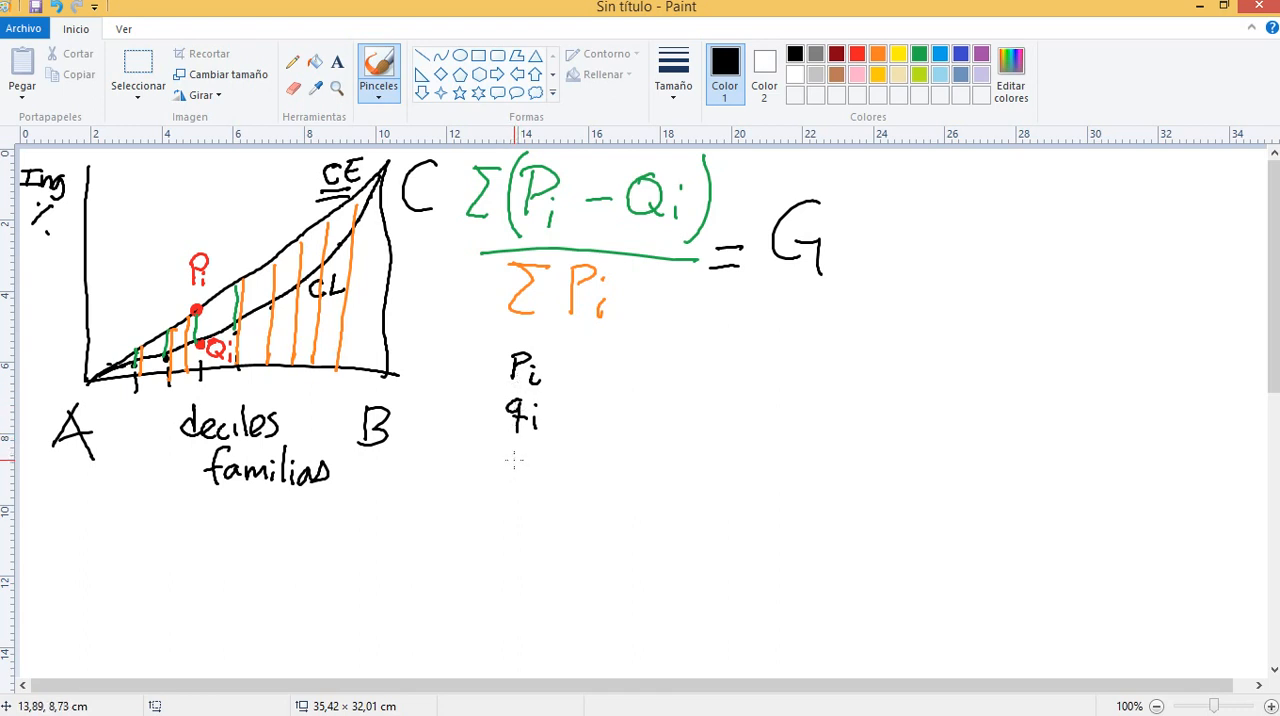
{"action": "left_click_drag", "start_coordinate": [514, 450], "coordinate": [514, 462]}
{"action": "left_click", "coordinate": [540, 457]}
{"action": "mouse_move", "coordinate": [541, 465]}
{"action": "left_mouse_down"}
{"action": "mouse_move", "coordinate": [531, 499]}
{"action": "mouse_move", "coordinate": [506, 498]}
{"action": "mouse_move", "coordinate": [539, 511]}
{"action": "mouse_move", "coordinate": [515, 533]}
{"action": "mouse_move", "coordinate": [528, 533]}
{"action": "mouse_move", "coordinate": [520, 553]}
{"action": "mouse_move", "coordinate": [544, 552]}
{"action": "mouse_move", "coordinate": [550, 537]}
{"action": "left_mouse_up"}
{"action": "mouse_move", "coordinate": [561, 546]}
{"action": "left_mouse_down"}
{"action": "mouse_move", "coordinate": [612, 547]}
{"action": "mouse_move", "coordinate": [606, 530]}
{"action": "left_mouse_up"}
{"action": "left_click_drag", "start_coordinate": [602, 550], "coordinate": [626, 557]}
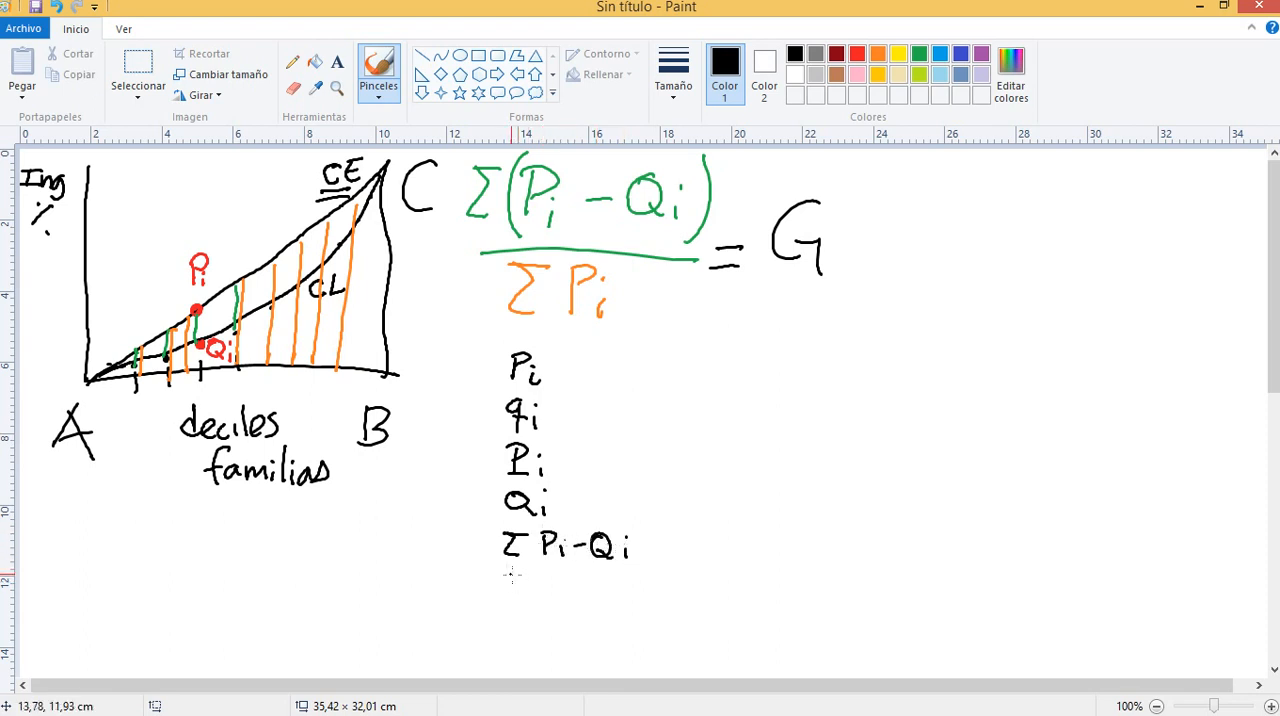
Add Σ Pi to the list of terms, followed by the line G = Σ Pi − Qi / Σ Q
{"action": "mouse_move", "coordinate": [502, 575]}
{"action": "left_mouse_down"}
{"action": "mouse_move", "coordinate": [520, 600]}
{"action": "mouse_move", "coordinate": [546, 600]}
{"action": "left_mouse_up"}
{"action": "mouse_move", "coordinate": [546, 575]}
{"action": "left_mouse_down"}
{"action": "mouse_move", "coordinate": [566, 600]}
{"action": "mouse_move", "coordinate": [518, 644]}
{"action": "mouse_move", "coordinate": [530, 656]}
{"action": "mouse_move", "coordinate": [553, 638]}
{"action": "left_mouse_up"}
{"action": "left_click_drag", "start_coordinate": [530, 648], "coordinate": [654, 632]}
{"action": "mouse_move", "coordinate": [664, 620]}
{"action": "left_mouse_down"}
{"action": "mouse_move", "coordinate": [657, 636]}
{"action": "mouse_move", "coordinate": [681, 645]}
{"action": "left_mouse_up"}
{"action": "mouse_move", "coordinate": [709, 607]}
{"action": "left_mouse_down"}
{"action": "mouse_move", "coordinate": [688, 662]}
{"action": "mouse_move", "coordinate": [745, 627]}
{"action": "mouse_move", "coordinate": [745, 650]}
{"action": "left_mouse_up"}
{"action": "mouse_move", "coordinate": [762, 624]}
{"action": "left_mouse_down"}
{"action": "mouse_move", "coordinate": [754, 634]}
{"action": "mouse_move", "coordinate": [766, 628]}
{"action": "mouse_move", "coordinate": [770, 646]}
{"action": "left_mouse_up"}
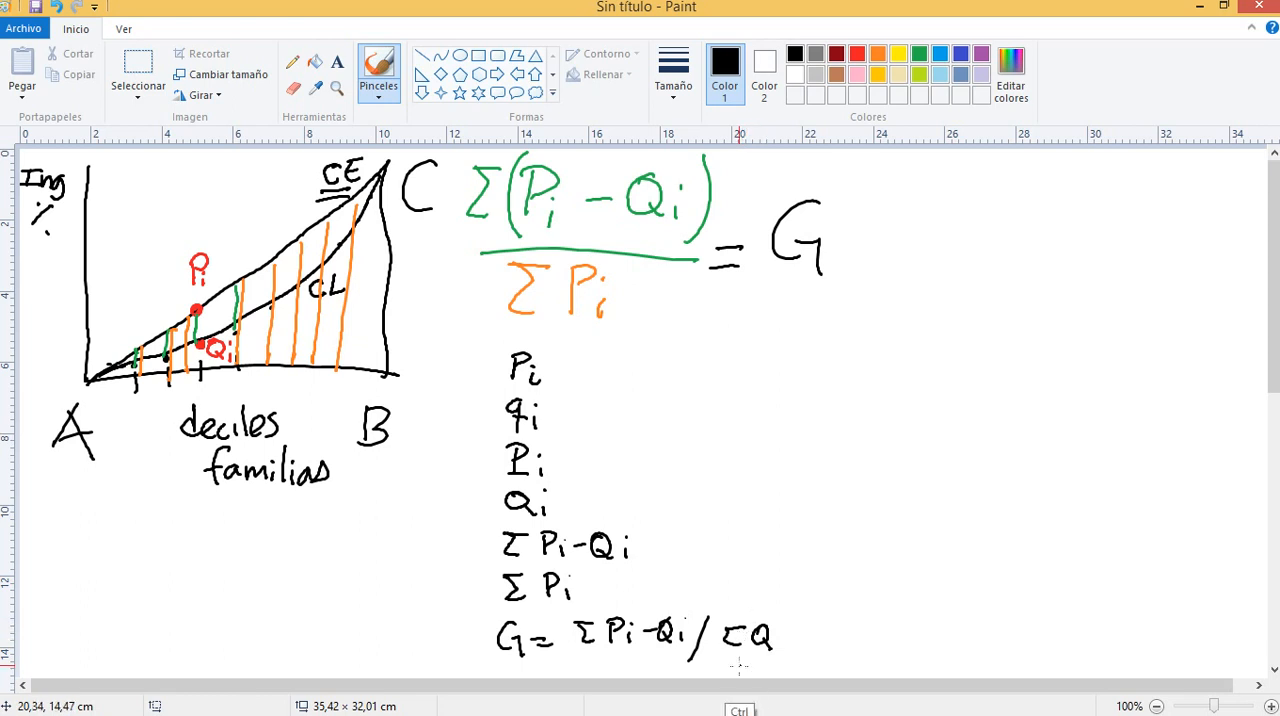
Undo the Q in the denominator of the G line and write Pi in its place
{"action": "key", "text": "ctrl+z"}
{"action": "key", "text": "ctrl+z"}
{"action": "mouse_move", "coordinate": [759, 626]}
{"action": "left_mouse_down"}
{"action": "mouse_move", "coordinate": [759, 655]}
{"action": "mouse_move", "coordinate": [786, 656]}
{"action": "left_mouse_up"}
{"action": "left_click", "coordinate": [788, 634]}
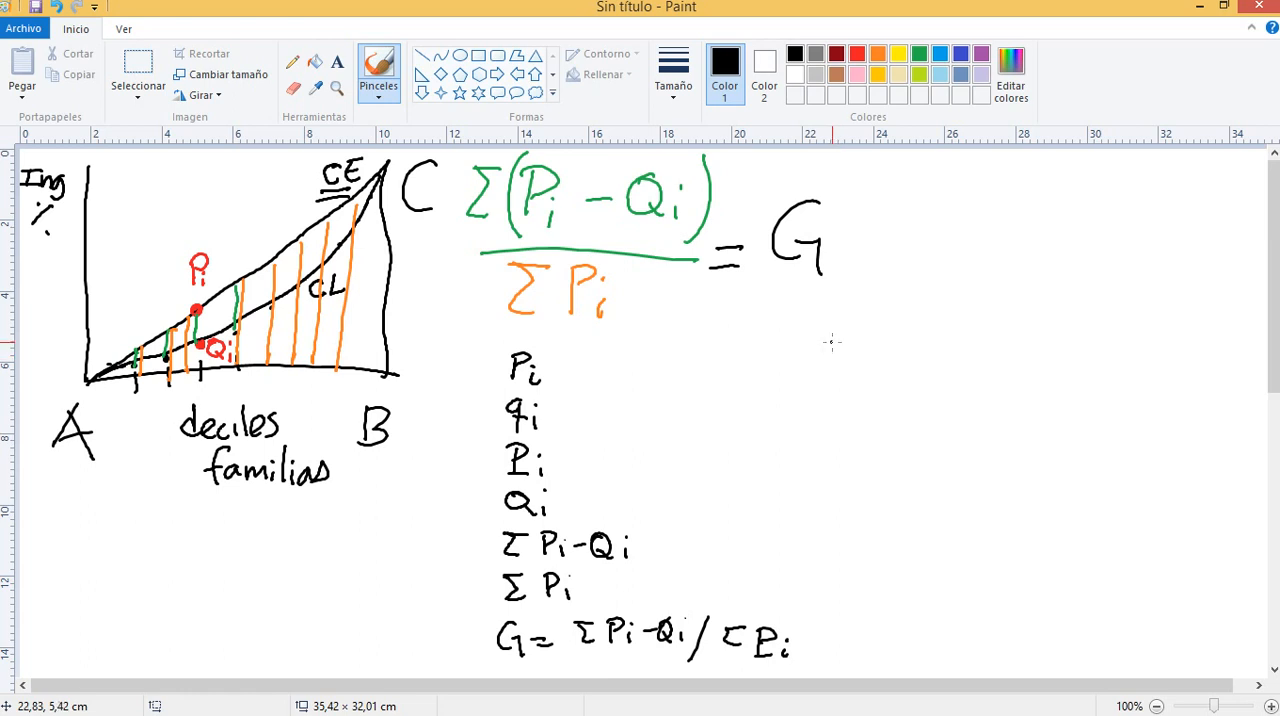
Draw a long vertical divider after the G, and handwrite the labels Qi and, above it, qi beyond the line
{"action": "mouse_move", "coordinate": [830, 342]}
{"action": "left_mouse_down"}
{"action": "mouse_move", "coordinate": [826, 384]}
{"action": "mouse_move", "coordinate": [838, 342]}
{"action": "mouse_move", "coordinate": [852, 388]}
{"action": "mouse_move", "coordinate": [868, 388]}
{"action": "left_mouse_up"}
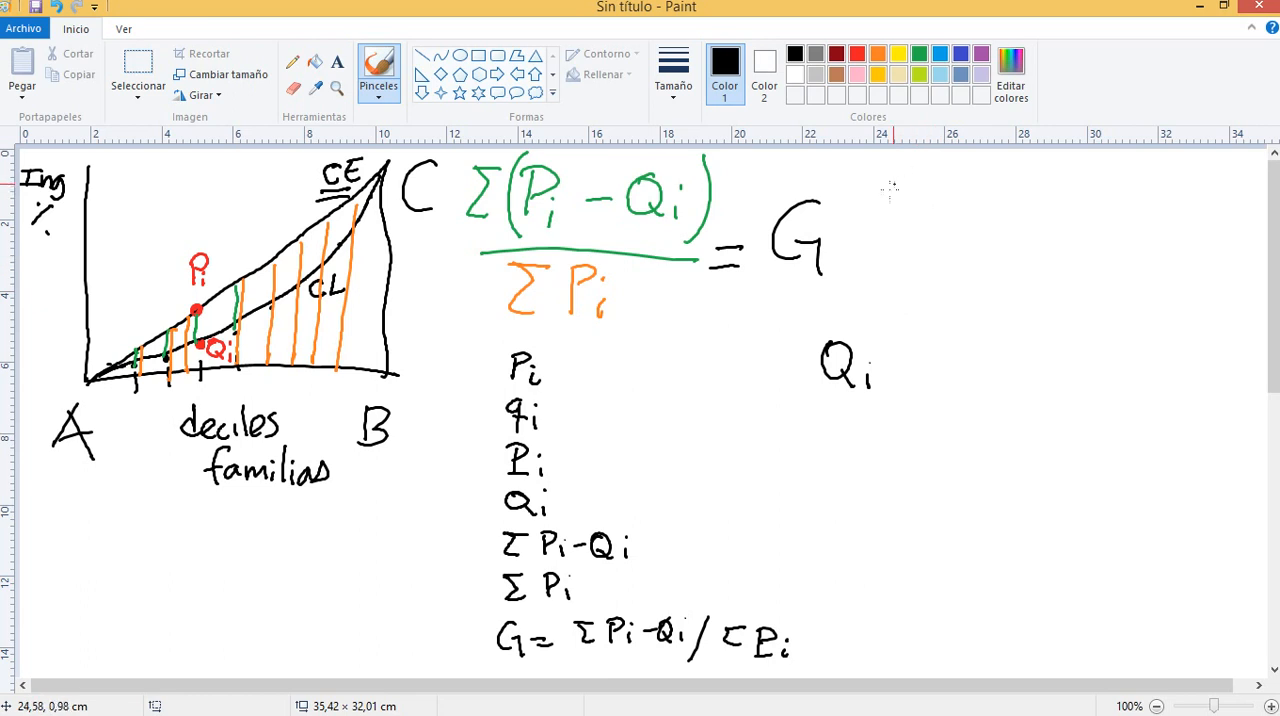
{"action": "left_click_drag", "start_coordinate": [841, 168], "coordinate": [805, 442]}
{"action": "left_click_drag", "start_coordinate": [888, 166], "coordinate": [884, 218]}
{"action": "left_click_drag", "start_coordinate": [895, 201], "coordinate": [895, 216]}
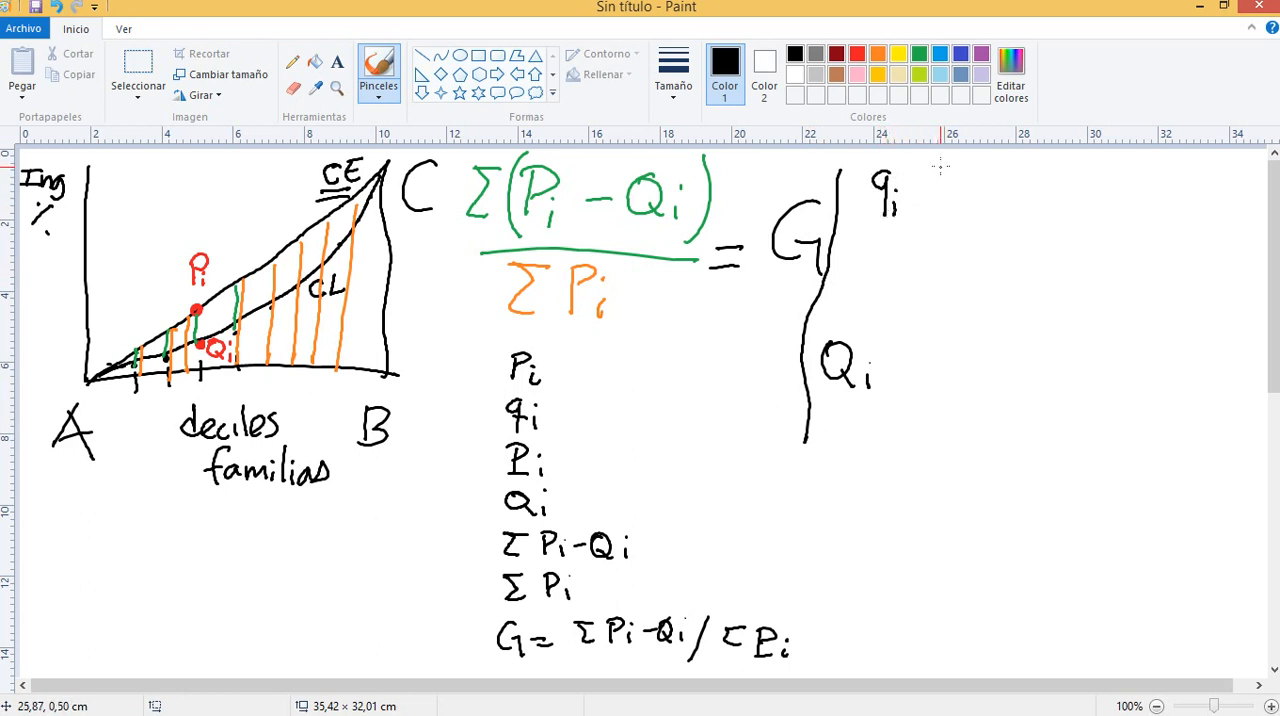
Write the decile numerals I, II, III and X beside qi, with the shares .7, 1 and 2 for the first three
{"action": "mouse_move", "coordinate": [927, 164]}
{"action": "left_mouse_down"}
{"action": "mouse_move", "coordinate": [947, 164]}
{"action": "mouse_move", "coordinate": [933, 232]}
{"action": "mouse_move", "coordinate": [950, 213]}
{"action": "mouse_move", "coordinate": [954, 240]}
{"action": "left_mouse_up"}
{"action": "mouse_move", "coordinate": [933, 258]}
{"action": "left_mouse_down"}
{"action": "mouse_move", "coordinate": [933, 285]}
{"action": "mouse_move", "coordinate": [944, 284]}
{"action": "left_mouse_up"}
{"action": "mouse_move", "coordinate": [956, 265]}
{"action": "left_mouse_down"}
{"action": "mouse_move", "coordinate": [956, 284]}
{"action": "mouse_move", "coordinate": [968, 265]}
{"action": "mouse_move", "coordinate": [966, 289]}
{"action": "left_mouse_up"}
{"action": "mouse_move", "coordinate": [924, 327]}
{"action": "left_mouse_down"}
{"action": "mouse_move", "coordinate": [941, 344]}
{"action": "mouse_move", "coordinate": [922, 345]}
{"action": "mouse_move", "coordinate": [954, 319]}
{"action": "left_mouse_up"}
{"action": "left_click_drag", "start_coordinate": [920, 344], "coordinate": [968, 342]}
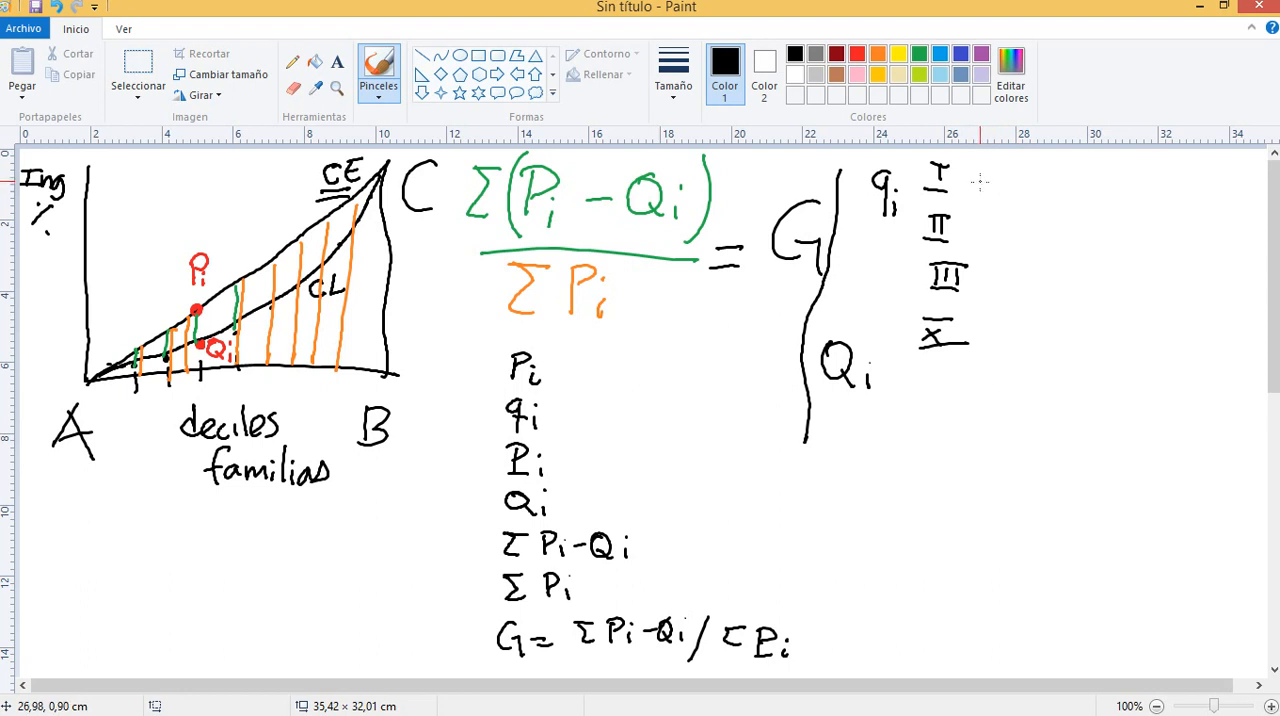
{"action": "left_click", "coordinate": [979, 182]}
{"action": "left_click_drag", "start_coordinate": [993, 170], "coordinate": [1018, 287]}
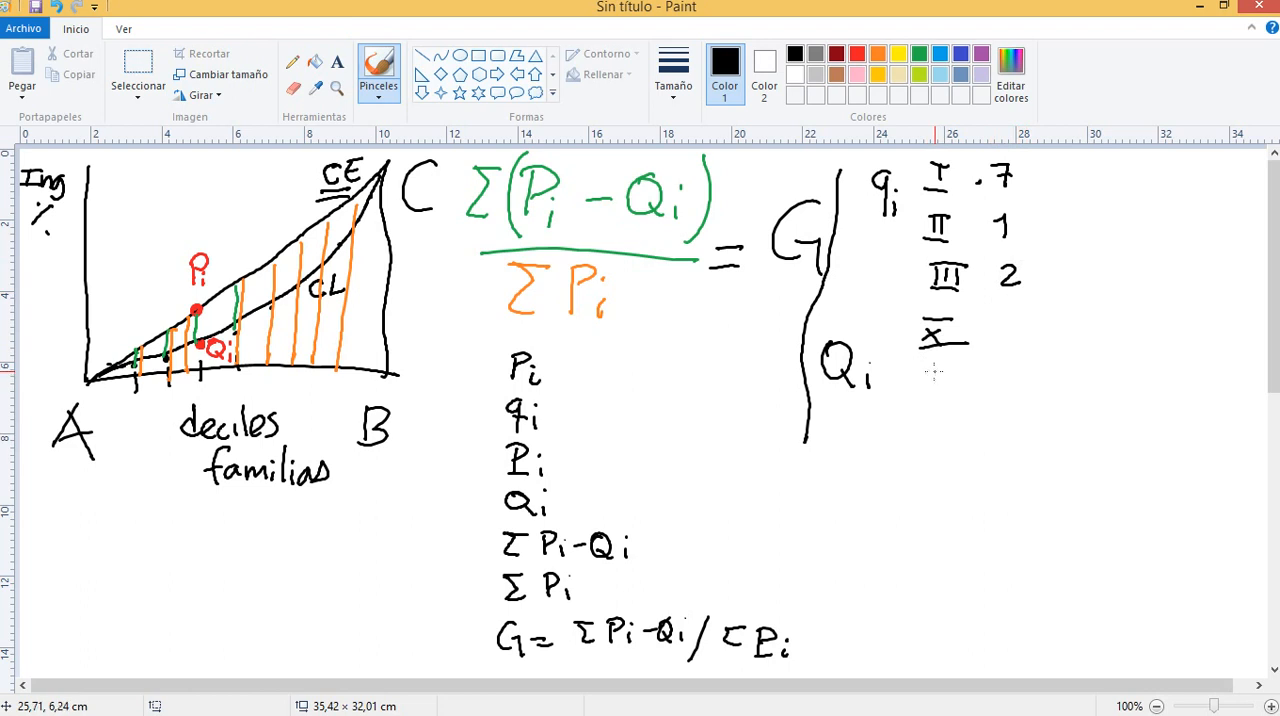
Write numerals I, II, III, vertical dots and X beside Qi, and separate them from the qi block with a horizontal line
{"action": "mouse_move", "coordinate": [937, 364]}
{"action": "left_mouse_down"}
{"action": "mouse_move", "coordinate": [938, 388]}
{"action": "mouse_move", "coordinate": [954, 366]}
{"action": "mouse_move", "coordinate": [939, 432]}
{"action": "mouse_move", "coordinate": [958, 410]}
{"action": "left_mouse_up"}
{"action": "mouse_move", "coordinate": [925, 437]}
{"action": "left_mouse_down"}
{"action": "mouse_move", "coordinate": [950, 437]}
{"action": "mouse_move", "coordinate": [931, 474]}
{"action": "mouse_move", "coordinate": [960, 478]}
{"action": "mouse_move", "coordinate": [966, 451]}
{"action": "mouse_move", "coordinate": [970, 481]}
{"action": "left_mouse_up"}
{"action": "left_click", "coordinate": [947, 498]}
{"action": "left_click", "coordinate": [944, 514]}
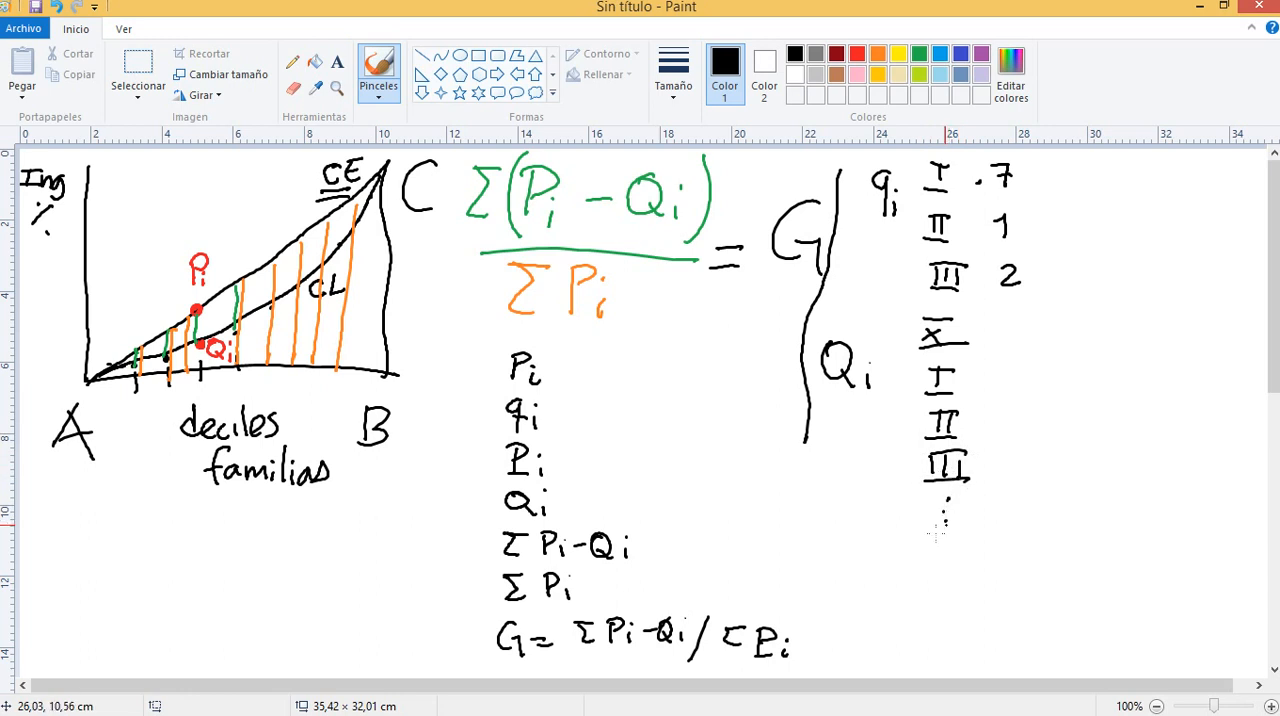
{"action": "mouse_move", "coordinate": [940, 538]}
{"action": "left_mouse_down"}
{"action": "mouse_move", "coordinate": [962, 560]}
{"action": "mouse_move", "coordinate": [936, 564]}
{"action": "mouse_move", "coordinate": [968, 532]}
{"action": "mouse_move", "coordinate": [978, 566]}
{"action": "left_mouse_up"}
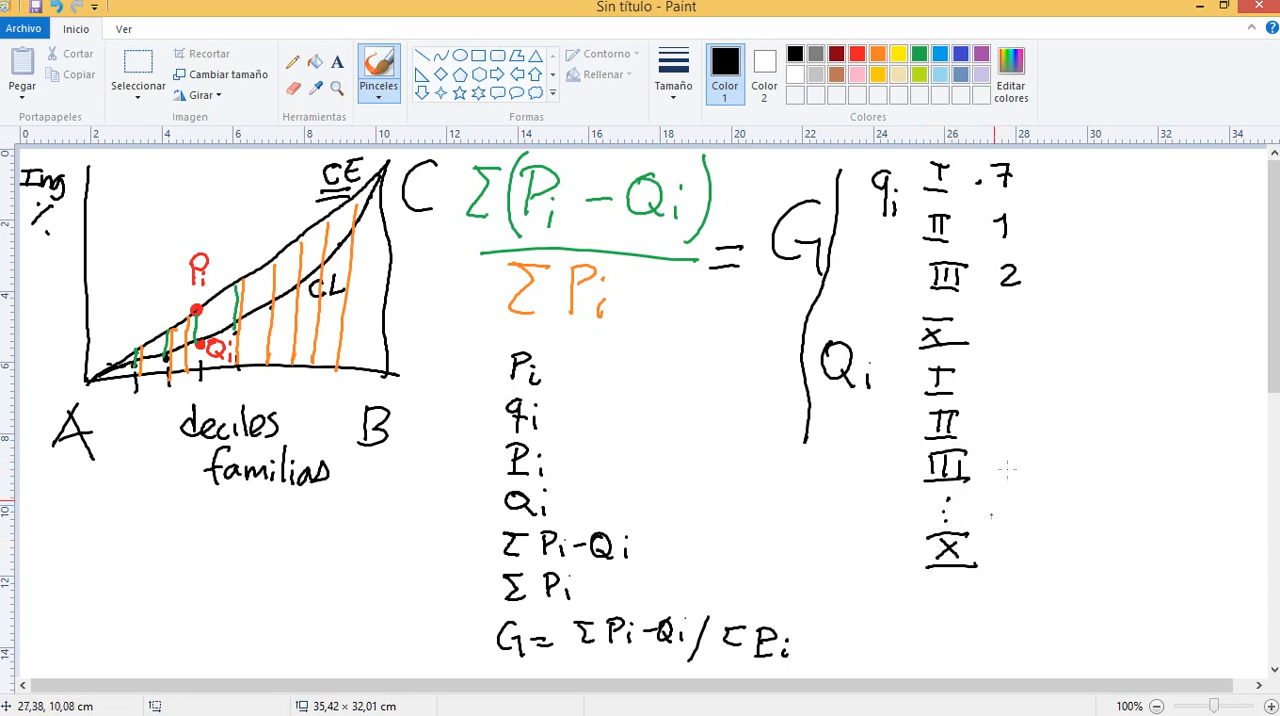
{"action": "left_click", "coordinate": [981, 377]}
{"action": "left_click_drag", "start_coordinate": [910, 355], "coordinate": [1160, 366]}
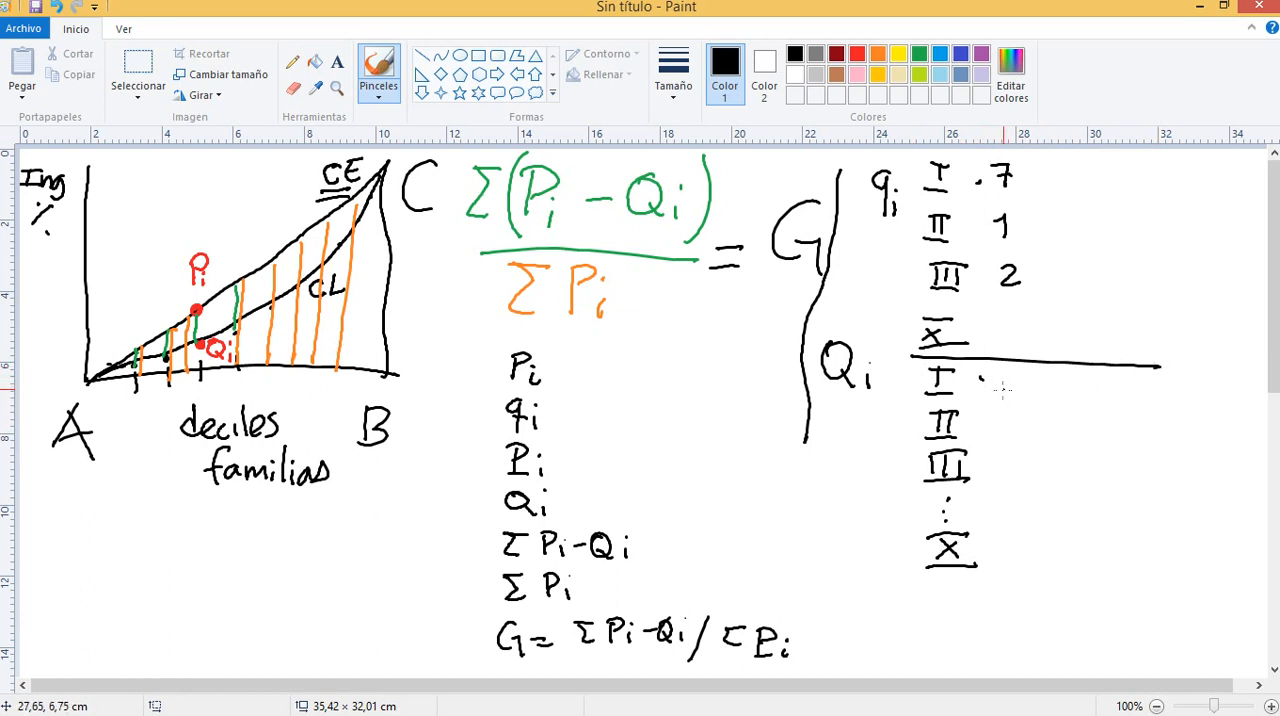
Write the cumulative shares 0.7, 1.7 and 3.7 beside deciles I, II and III of the Qi block
{"action": "mouse_move", "coordinate": [1010, 376]}
{"action": "left_mouse_down"}
{"action": "mouse_move", "coordinate": [1020, 396]}
{"action": "mouse_move", "coordinate": [984, 381]}
{"action": "left_mouse_up"}
{"action": "mouse_move", "coordinate": [1003, 412]}
{"action": "left_mouse_down"}
{"action": "mouse_move", "coordinate": [1003, 440]}
{"action": "mouse_move", "coordinate": [1042, 422]}
{"action": "mouse_move", "coordinate": [1034, 438]}
{"action": "left_mouse_up"}
{"action": "left_click", "coordinate": [1014, 437]}
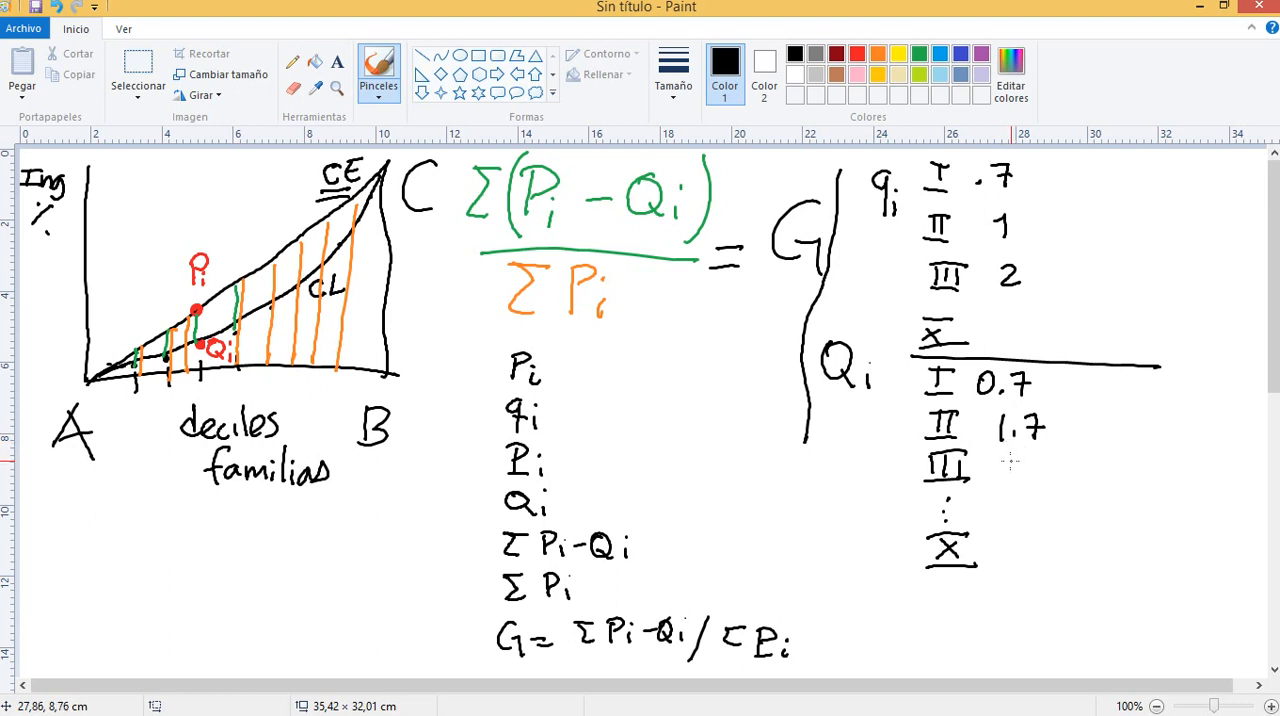
{"action": "mouse_move", "coordinate": [1000, 461]}
{"action": "left_mouse_down"}
{"action": "mouse_move", "coordinate": [1014, 470]}
{"action": "mouse_move", "coordinate": [998, 484]}
{"action": "mouse_move", "coordinate": [1073, 483]}
{"action": "left_mouse_up"}
{"action": "left_click", "coordinate": [1024, 470]}
{"action": "left_click", "coordinate": [1024, 478]}
Add percent signs after the three cumulative shares and short slanted marks beside Pi and Qi in the list
{"action": "left_click", "coordinate": [1074, 466]}
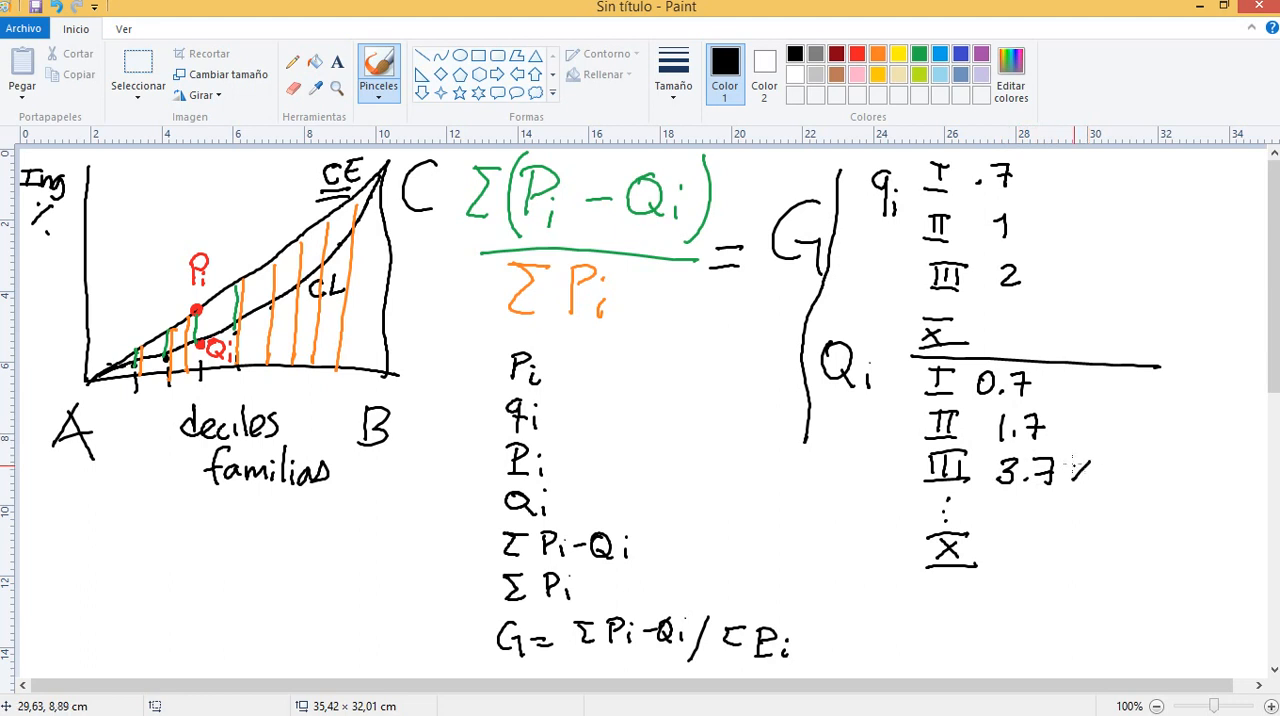
{"action": "left_click", "coordinate": [1087, 480]}
{"action": "left_click_drag", "start_coordinate": [1086, 419], "coordinate": [1070, 441]}
{"action": "left_click", "coordinate": [1087, 437]}
{"action": "left_click", "coordinate": [1071, 423]}
{"action": "left_click_drag", "start_coordinate": [1082, 380], "coordinate": [1064, 400]}
{"action": "left_click", "coordinate": [1063, 382]}
{"action": "left_click", "coordinate": [1090, 395]}
{"action": "mouse_move", "coordinate": [562, 465]}
{"action": "left_mouse_down"}
{"action": "mouse_move", "coordinate": [590, 452]}
{"action": "mouse_move", "coordinate": [604, 478]}
{"action": "left_mouse_up"}
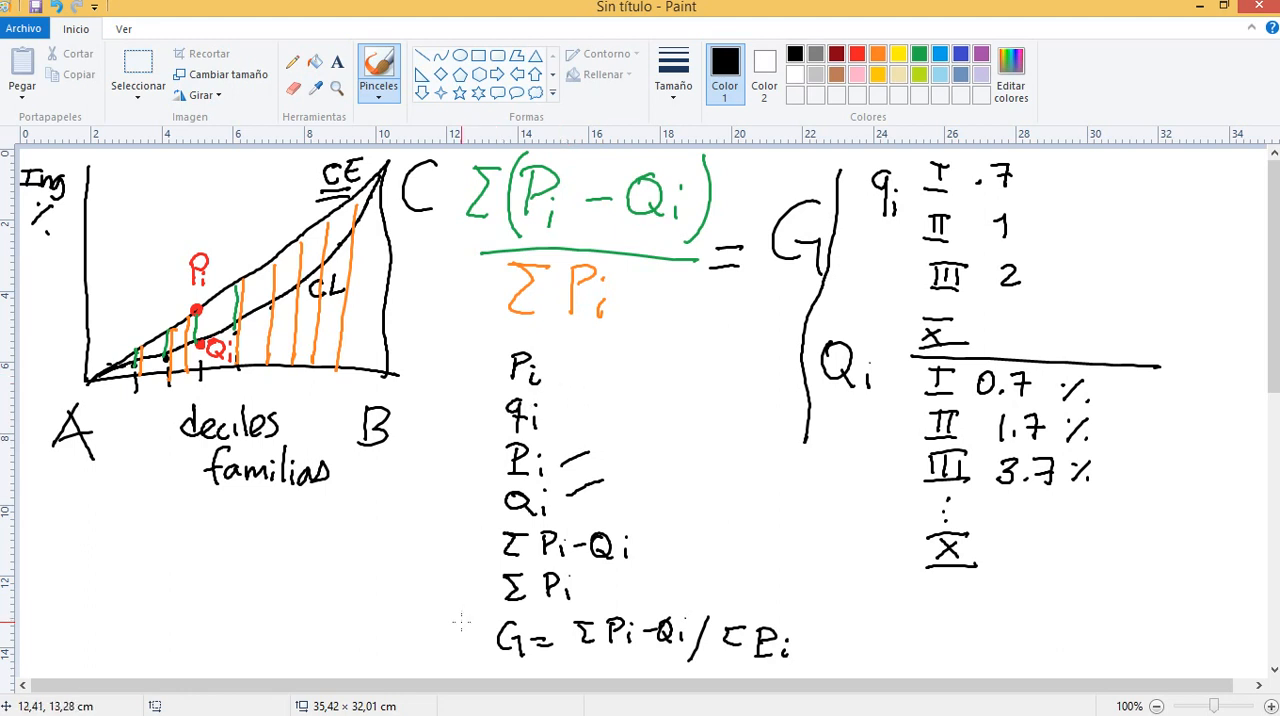
Handwrite a capital H in black on the blank lower part of the canvas
{"action": "scroll", "coordinate": [462, 615], "scroll_direction": "down", "scroll_amount": 5}
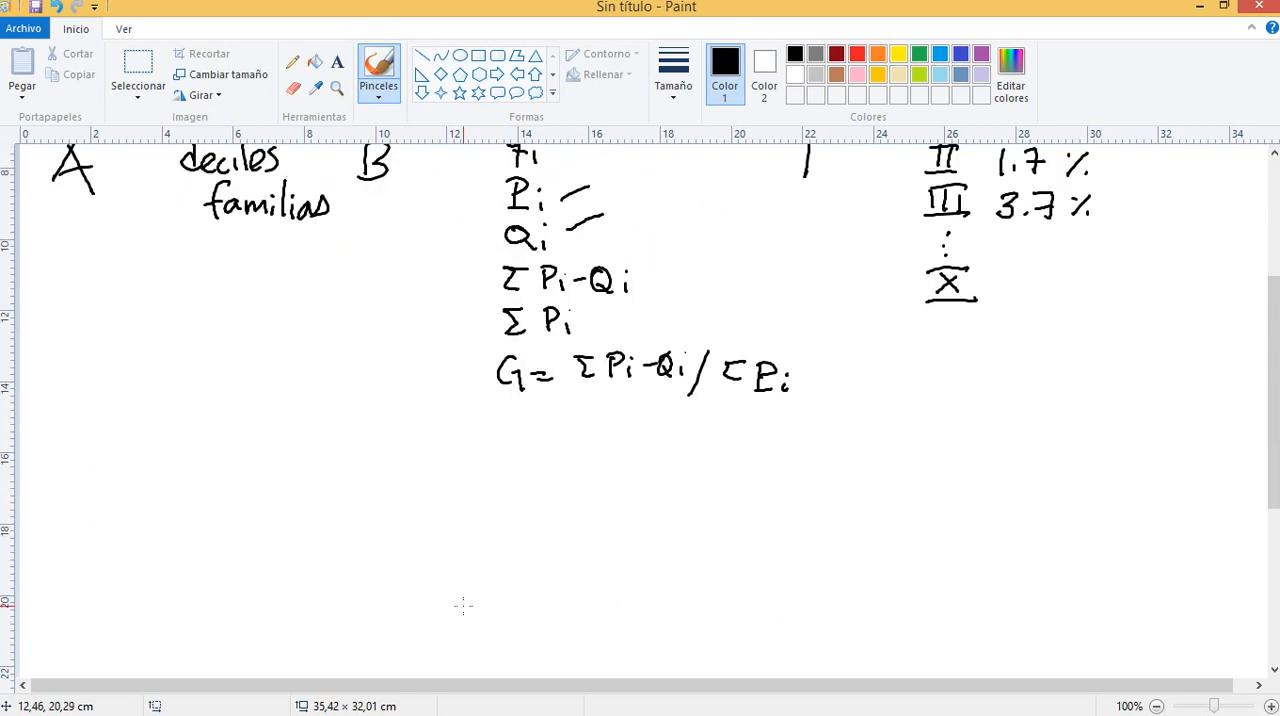
{"action": "scroll", "coordinate": [462, 604], "scroll_direction": "up", "scroll_amount": 5}
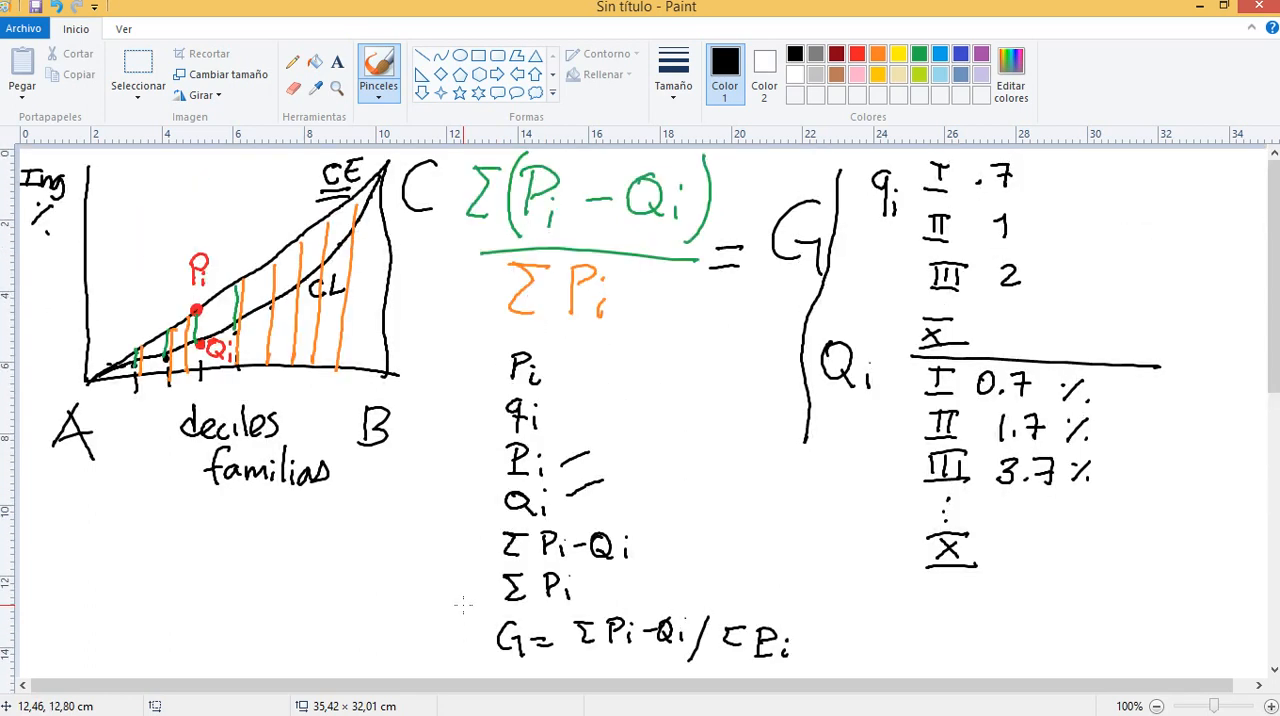
{"action": "scroll", "coordinate": [462, 604], "scroll_direction": "down", "scroll_amount": 5}
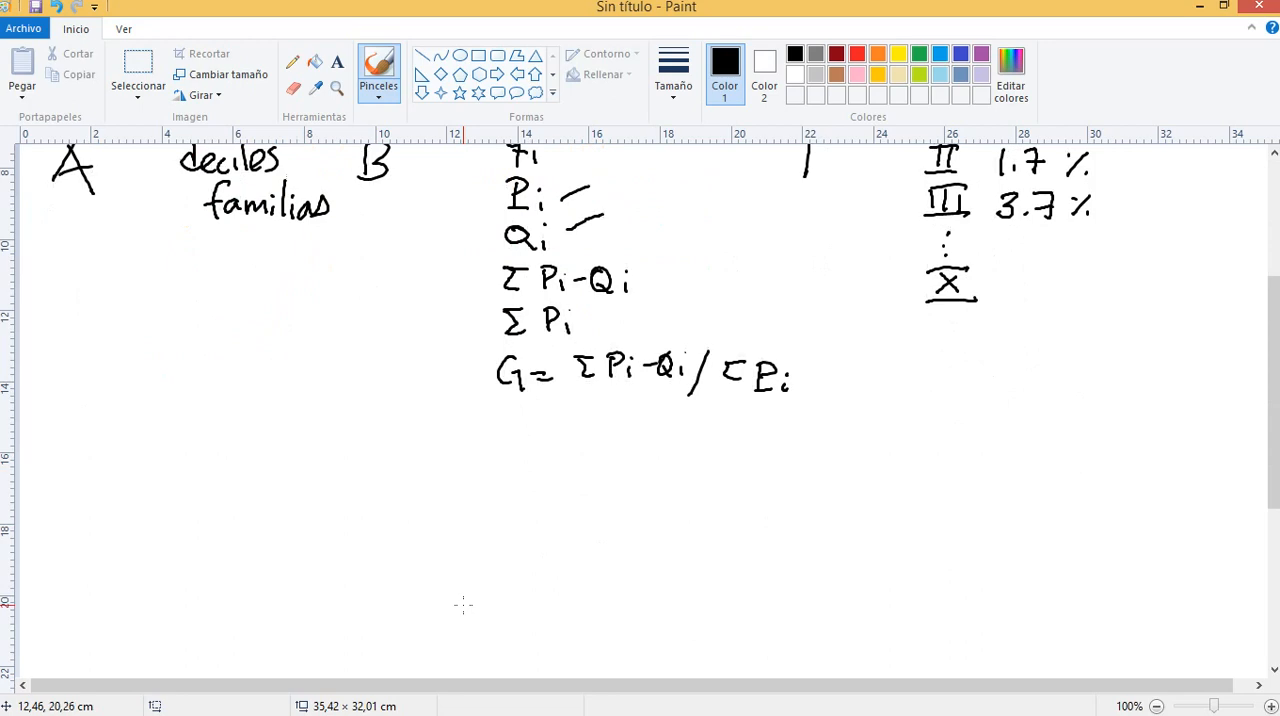
{"action": "scroll", "coordinate": [463, 604], "scroll_direction": "up", "scroll_amount": 5}
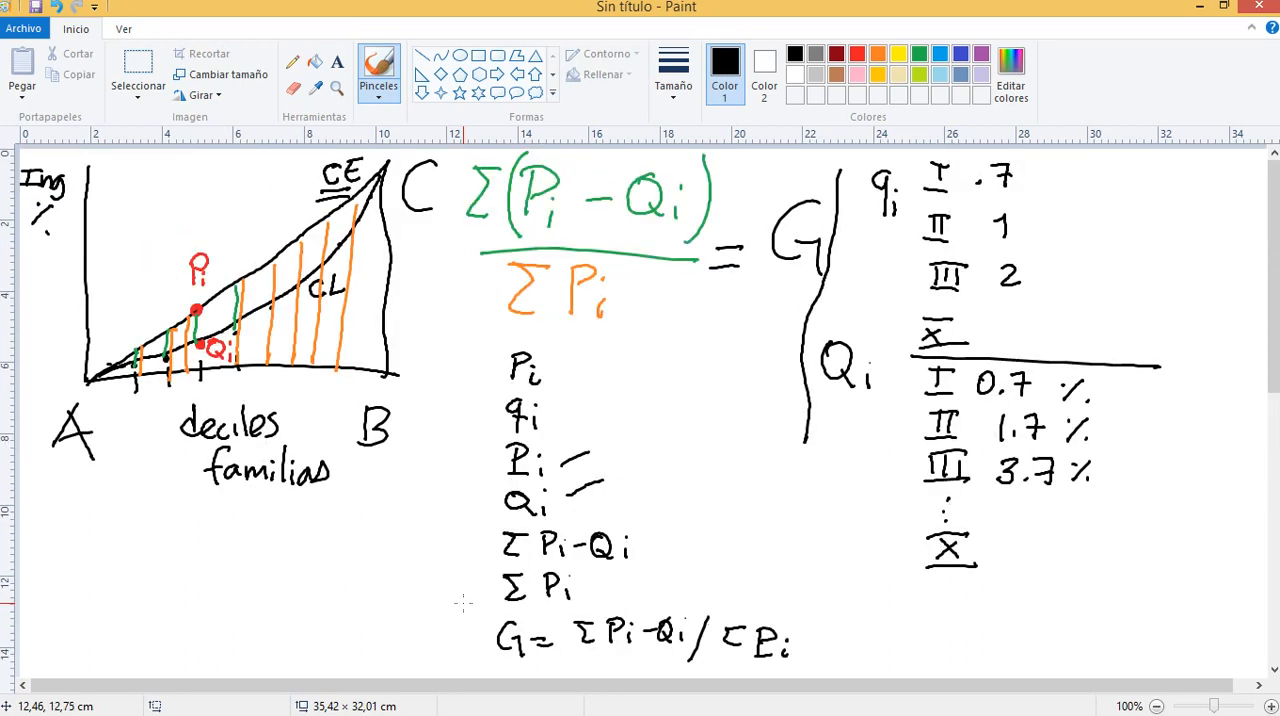
{"action": "scroll", "coordinate": [463, 602], "scroll_direction": "down", "scroll_amount": 8}
{"action": "scroll", "coordinate": [463, 602], "scroll_direction": "down", "scroll_amount": 5}
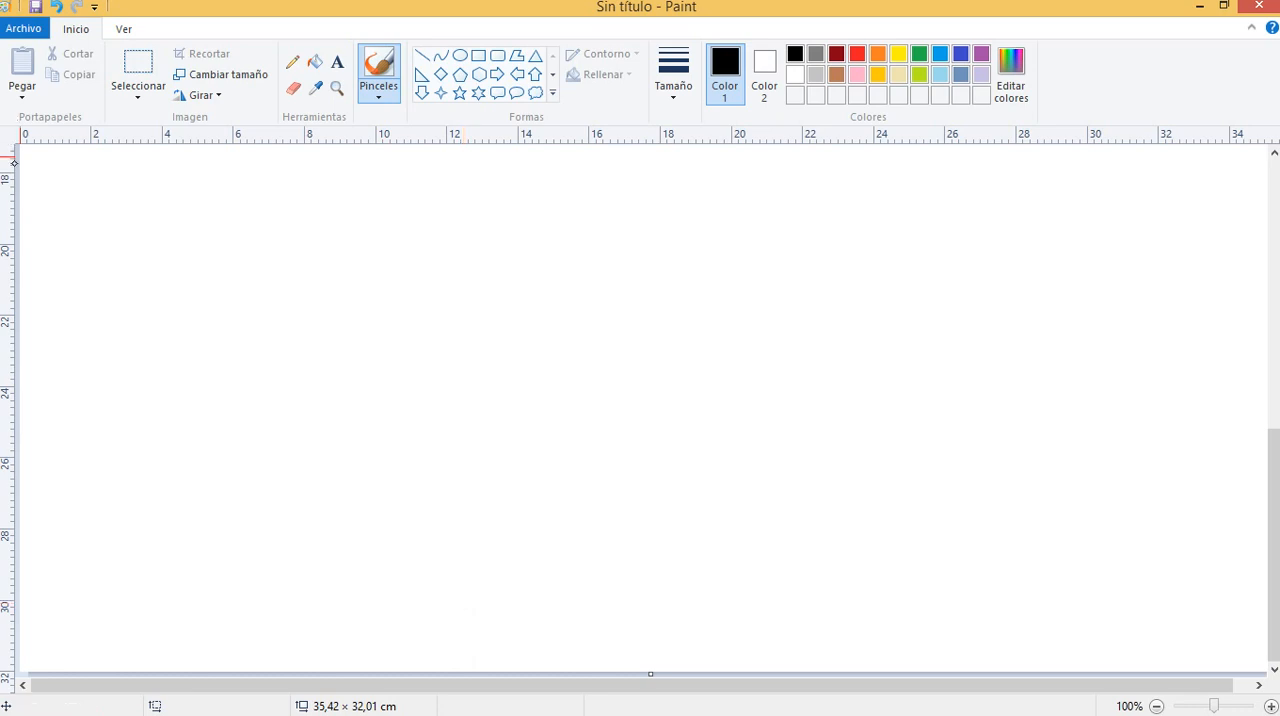
{"action": "left_click_drag", "start_coordinate": [81, 184], "coordinate": [82, 258]}
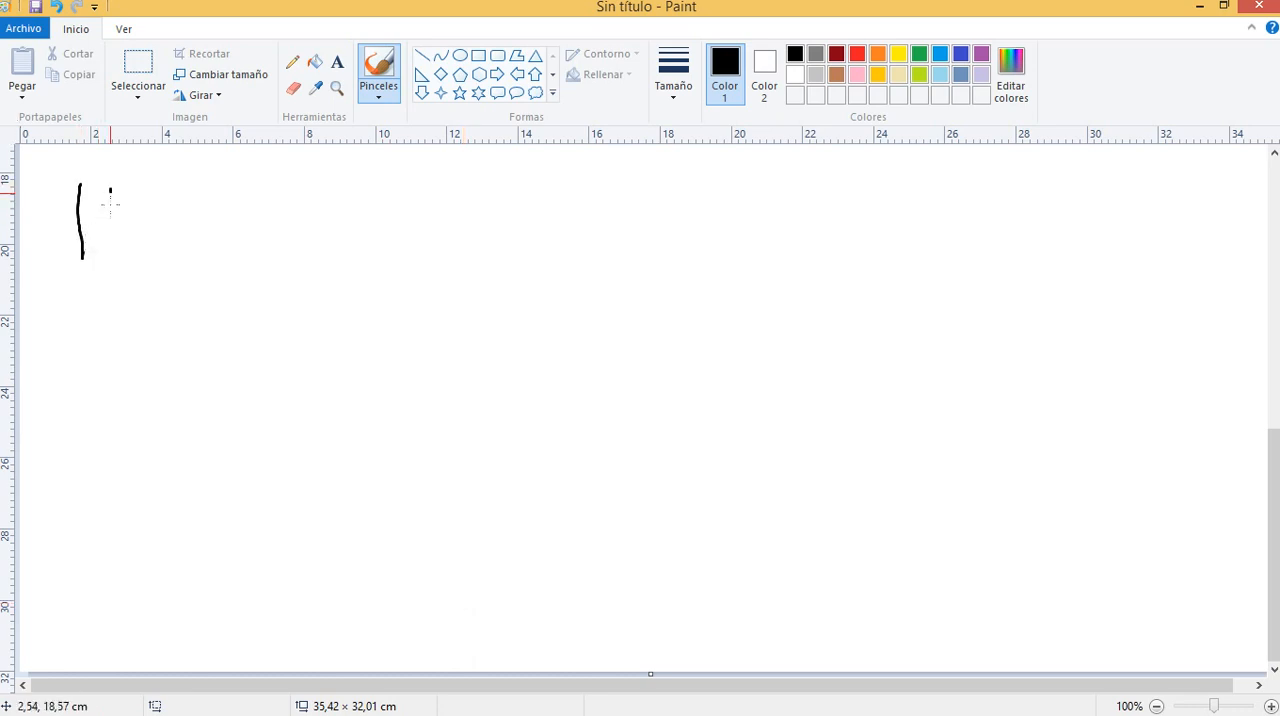
{"action": "mouse_move", "coordinate": [109, 191]}
{"action": "left_mouse_down"}
{"action": "mouse_move", "coordinate": [115, 246]}
{"action": "mouse_move", "coordinate": [113, 231]}
{"action": "left_mouse_up"}
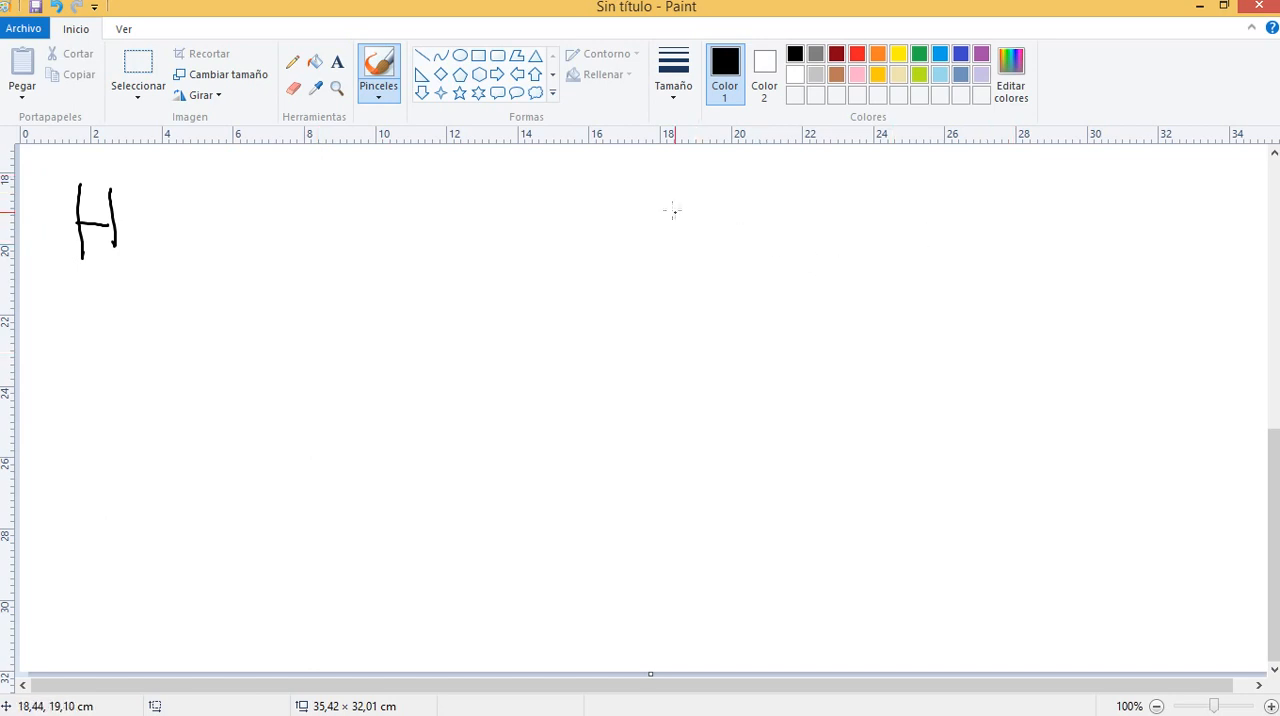
Draw new axes with an equality diagonal and a black Lorenz curve, plus a red Lorenz curve that crosses the black one
{"action": "mouse_move", "coordinate": [672, 188]}
{"action": "left_mouse_down"}
{"action": "mouse_move", "coordinate": [657, 401]}
{"action": "mouse_move", "coordinate": [941, 399]}
{"action": "left_mouse_up"}
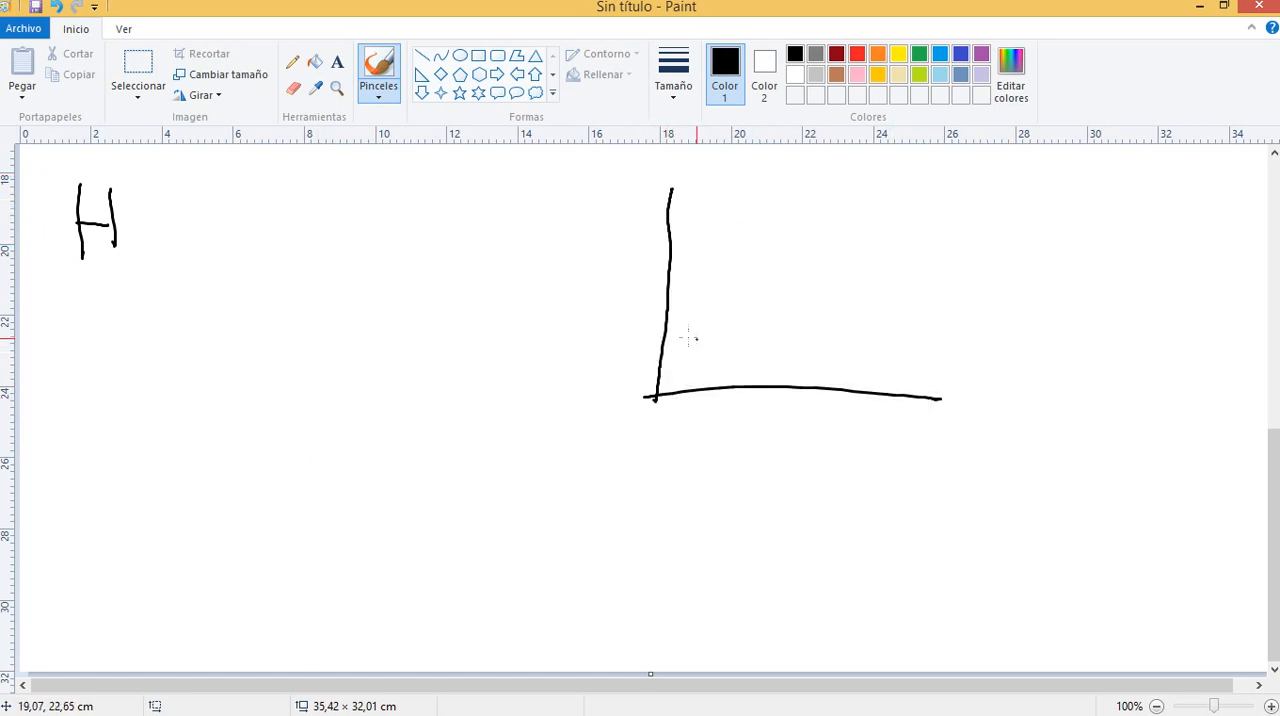
{"action": "left_click_drag", "start_coordinate": [657, 396], "coordinate": [889, 227]}
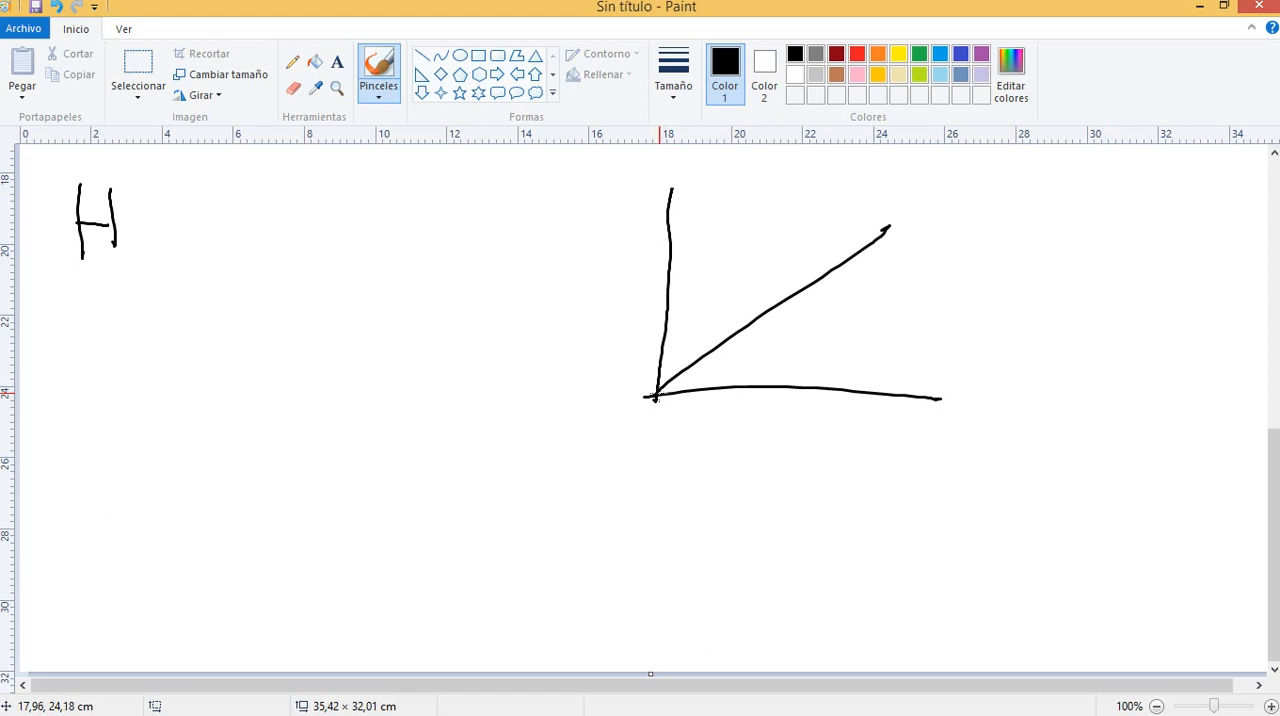
{"action": "mouse_move", "coordinate": [656, 392]}
{"action": "left_mouse_down"}
{"action": "mouse_move", "coordinate": [752, 362]}
{"action": "mouse_move", "coordinate": [840, 310]}
{"action": "mouse_move", "coordinate": [893, 226]}
{"action": "left_mouse_up"}
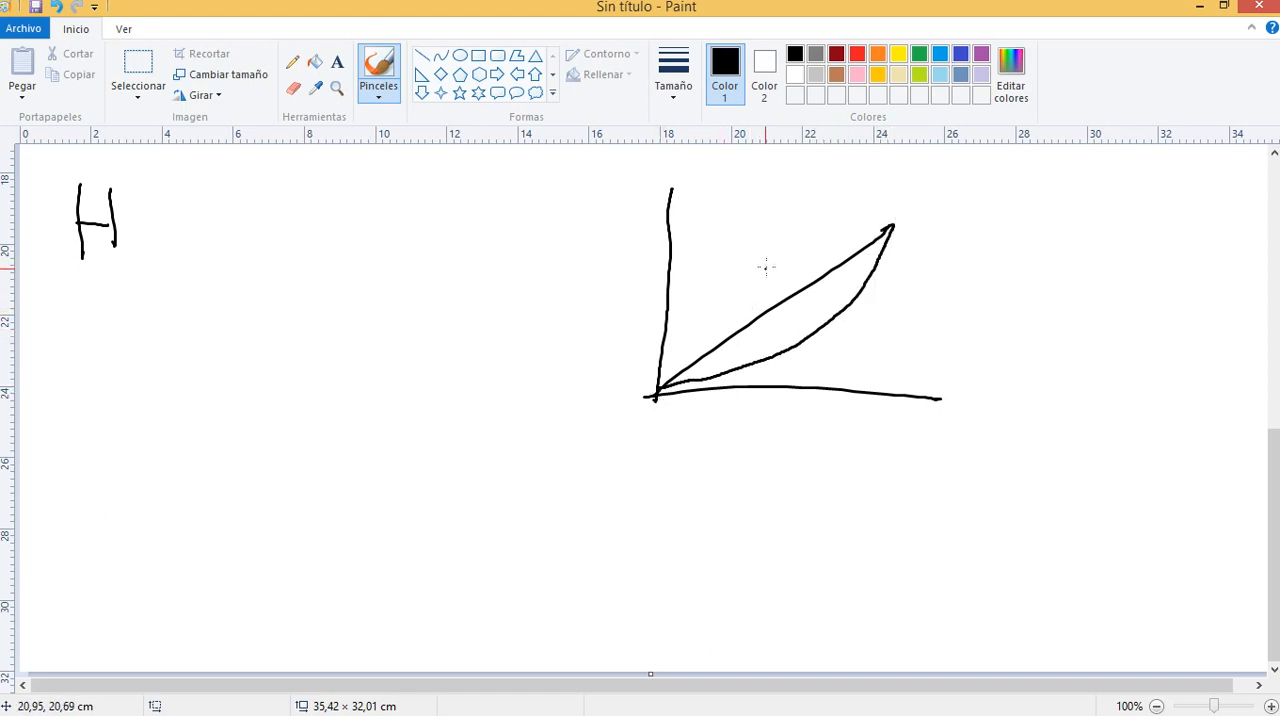
{"action": "left_click", "coordinate": [857, 53]}
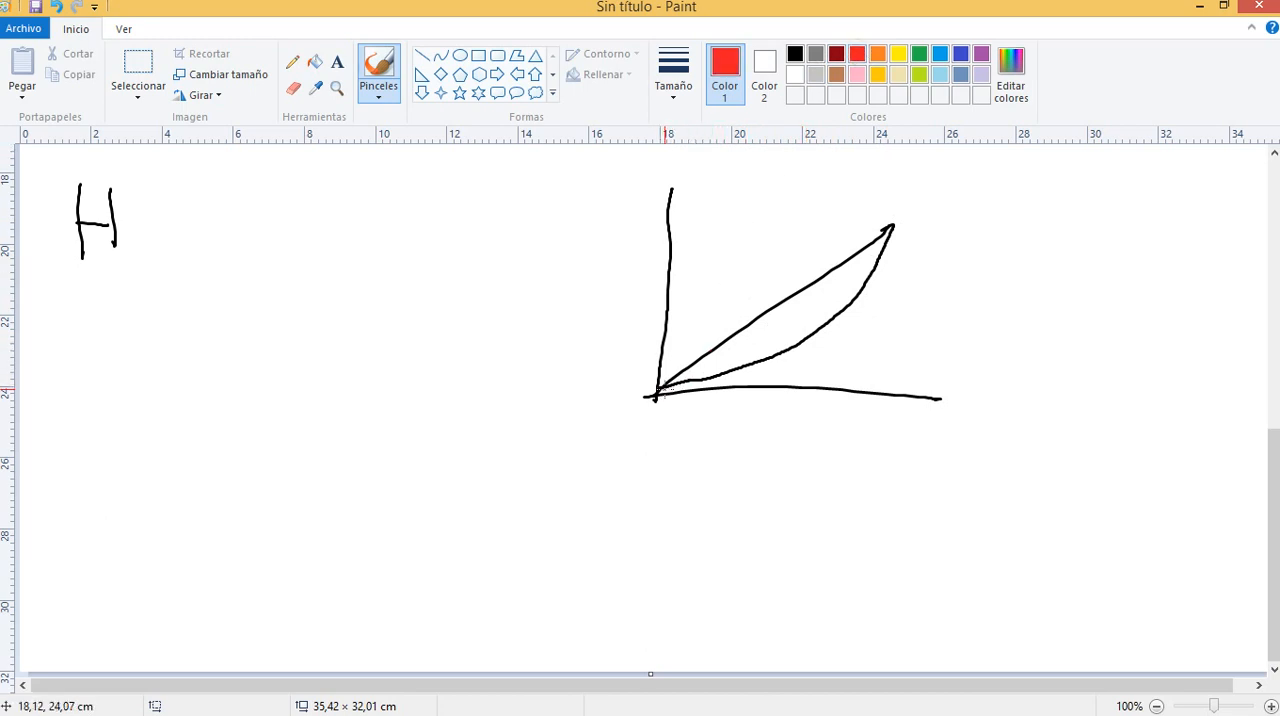
{"action": "mouse_move", "coordinate": [664, 389]}
{"action": "left_mouse_down"}
{"action": "mouse_move", "coordinate": [786, 362]}
{"action": "mouse_move", "coordinate": [892, 226]}
{"action": "left_mouse_up"}
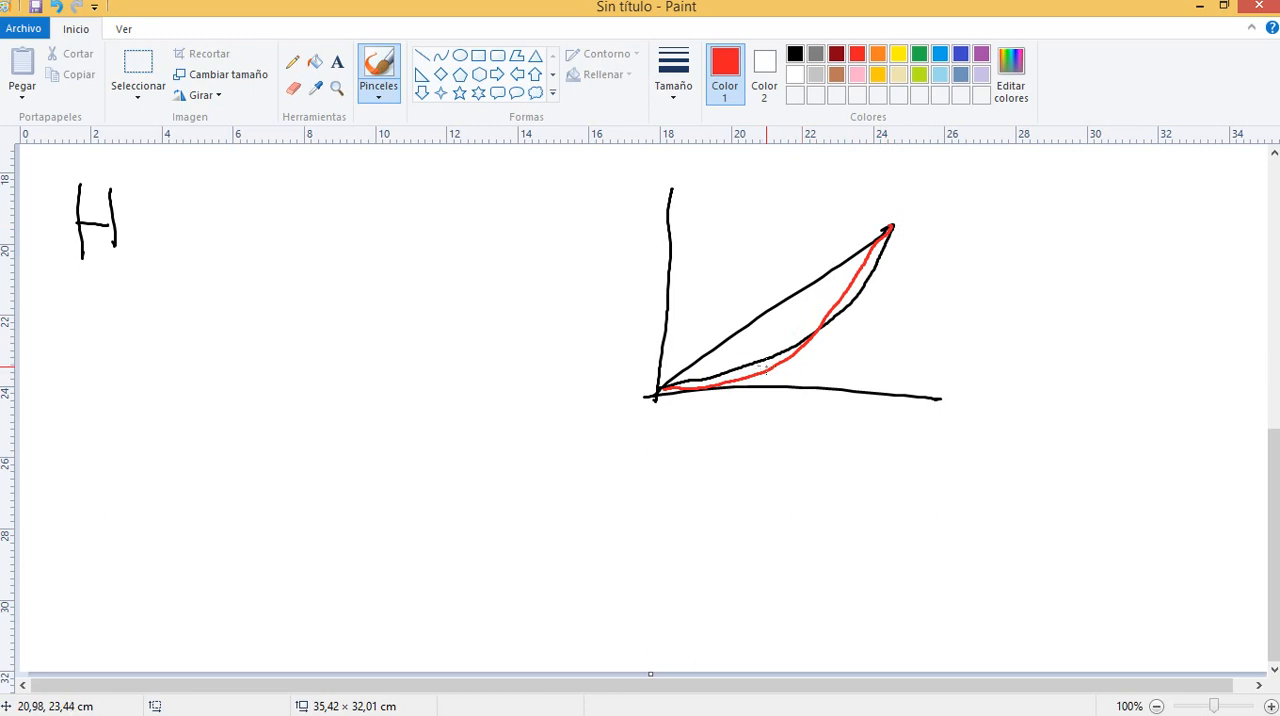
Mark points on the curves with red pointer lines and an arrow, and undo a trial hatching of the area under the diagonal
{"action": "left_click_drag", "start_coordinate": [767, 367], "coordinate": [855, 371]}
{"action": "left_click_drag", "start_coordinate": [857, 288], "coordinate": [950, 289]}
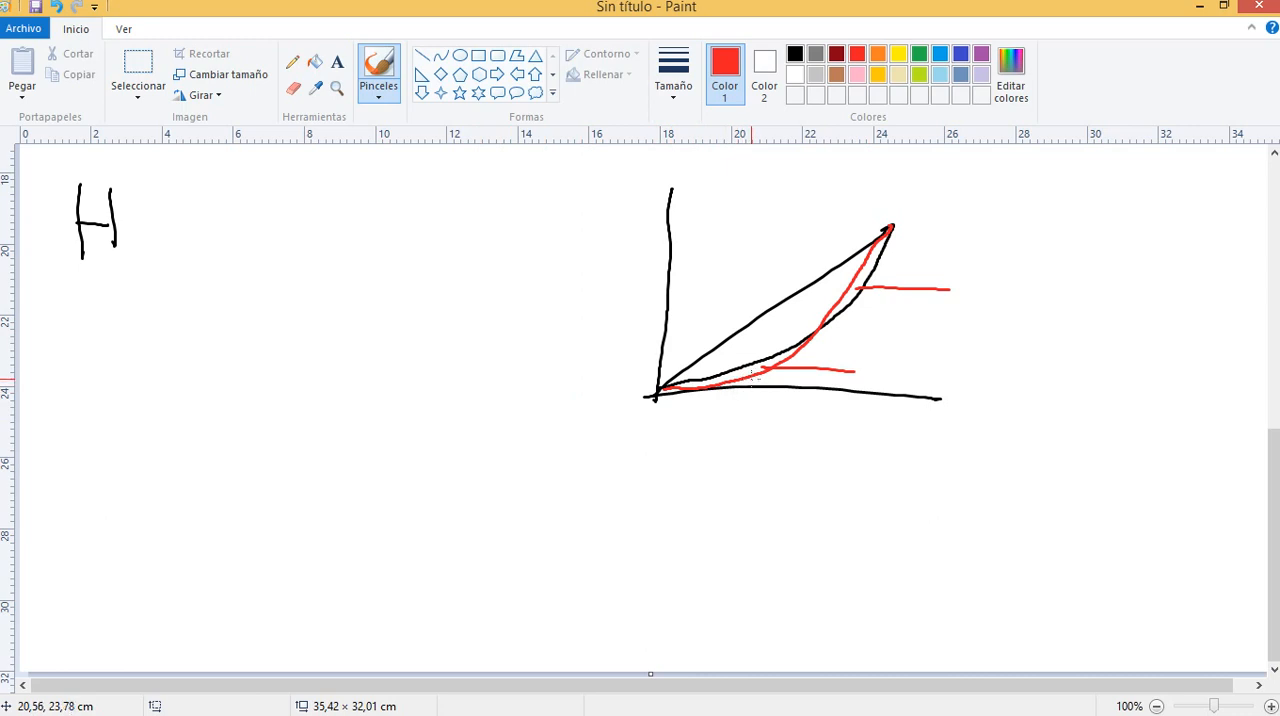
{"action": "mouse_move", "coordinate": [750, 377]}
{"action": "left_mouse_down"}
{"action": "mouse_move", "coordinate": [786, 382]}
{"action": "mouse_move", "coordinate": [757, 384]}
{"action": "left_mouse_up"}
{"action": "left_click_drag", "start_coordinate": [790, 381], "coordinate": [874, 405]}
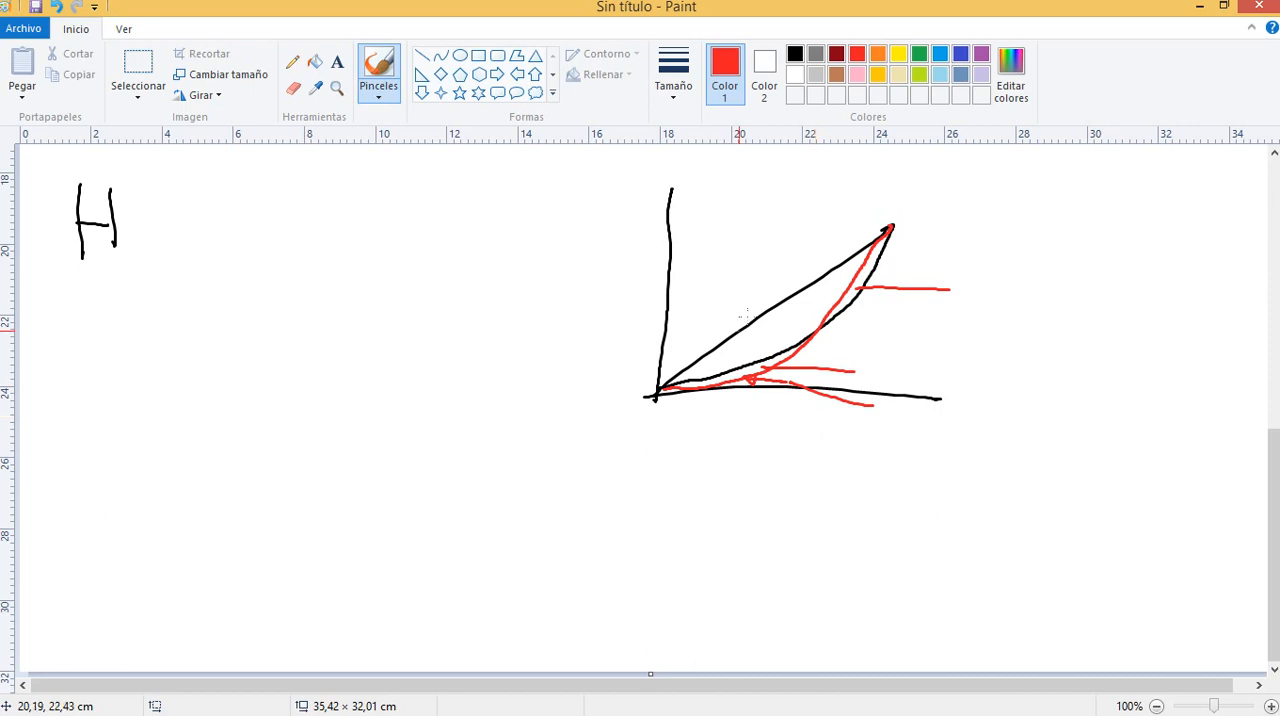
{"action": "mouse_move", "coordinate": [705, 371]}
{"action": "left_mouse_down"}
{"action": "mouse_move", "coordinate": [794, 333]}
{"action": "mouse_move", "coordinate": [852, 276]}
{"action": "mouse_move", "coordinate": [736, 354]}
{"action": "mouse_move", "coordinate": [688, 366]}
{"action": "left_mouse_up"}
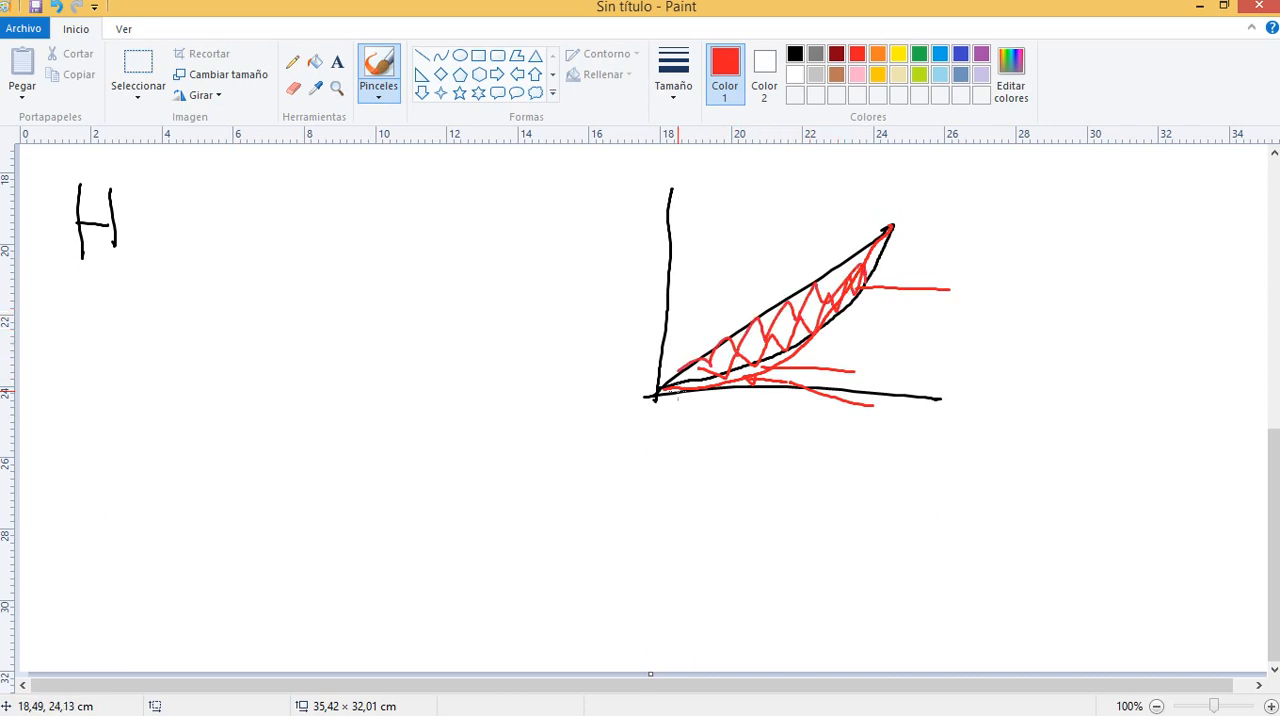
{"action": "key", "text": "ctrl+z"}
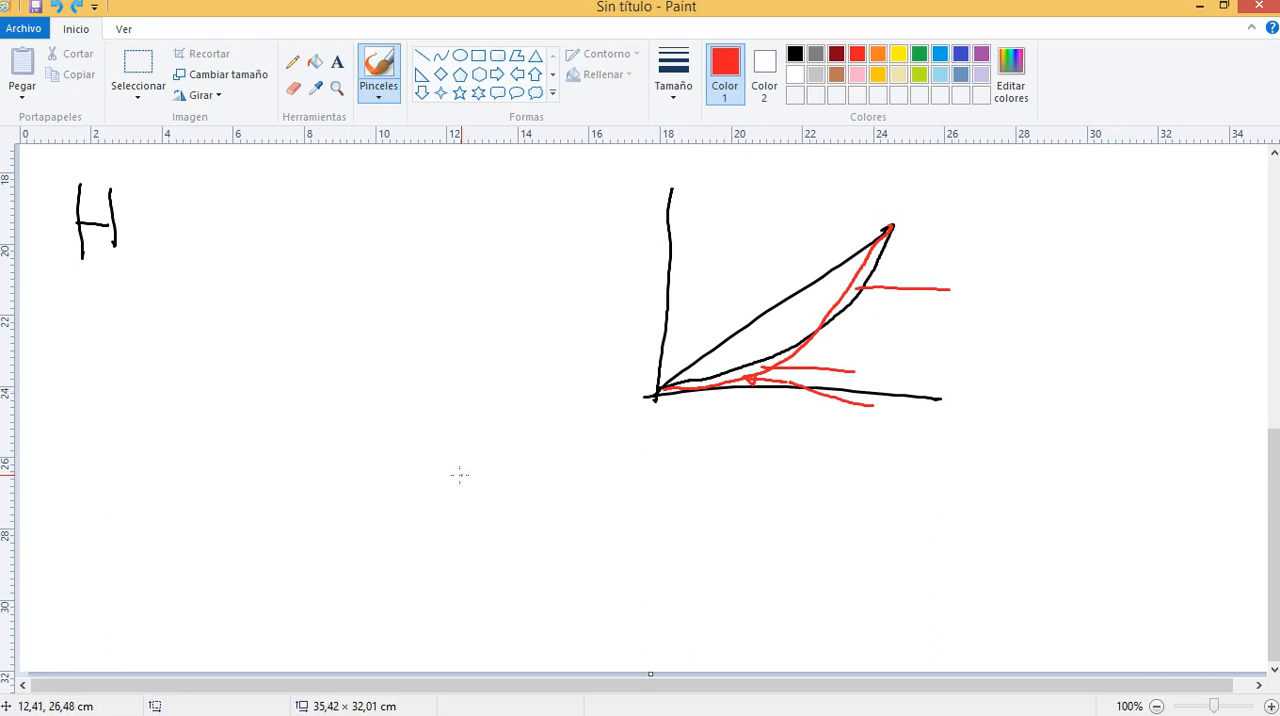
Handwrite the decile numerals I, II, III and IV in red in a row beneath the new diagram
{"action": "mouse_move", "coordinate": [458, 468]}
{"action": "left_mouse_down"}
{"action": "mouse_move", "coordinate": [461, 508]}
{"action": "mouse_move", "coordinate": [485, 481]}
{"action": "mouse_move", "coordinate": [478, 507]}
{"action": "left_mouse_up"}
{"action": "mouse_move", "coordinate": [542, 476]}
{"action": "left_mouse_down"}
{"action": "mouse_move", "coordinate": [541, 502]}
{"action": "mouse_move", "coordinate": [577, 480]}
{"action": "mouse_move", "coordinate": [578, 503]}
{"action": "left_mouse_up"}
{"action": "mouse_move", "coordinate": [628, 478]}
{"action": "left_mouse_down"}
{"action": "mouse_move", "coordinate": [628, 498]}
{"action": "mouse_move", "coordinate": [658, 502]}
{"action": "left_mouse_up"}
{"action": "mouse_move", "coordinate": [619, 483]}
{"action": "left_mouse_down"}
{"action": "mouse_move", "coordinate": [677, 481]}
{"action": "mouse_move", "coordinate": [664, 500]}
{"action": "left_mouse_up"}
{"action": "left_click_drag", "start_coordinate": [737, 474], "coordinate": [738, 508]}
{"action": "left_click_drag", "start_coordinate": [757, 478], "coordinate": [788, 480]}
{"action": "left_click_drag", "start_coordinate": [716, 520], "coordinate": [776, 511]}
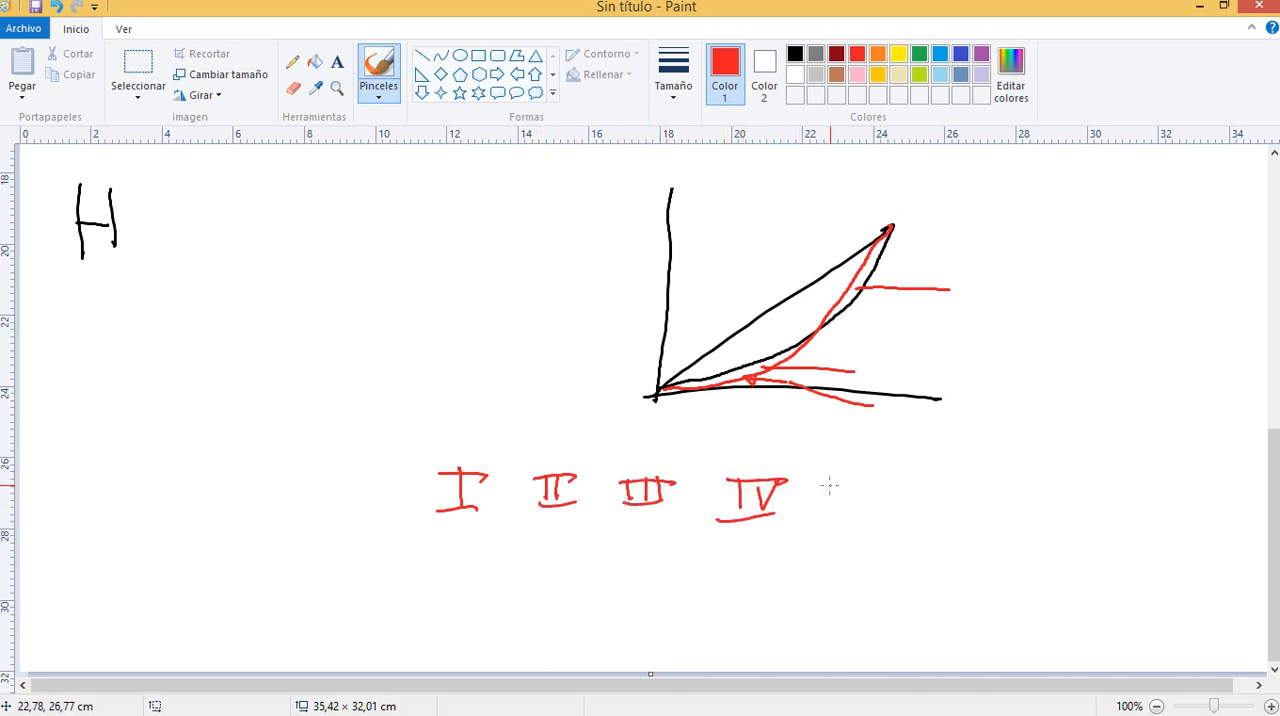
Continue the row with V, four dots and X, and draw a curved red arrow beneath it from IV to III
{"action": "left_click_drag", "start_coordinate": [832, 478], "coordinate": [866, 480]}
{"action": "left_click_drag", "start_coordinate": [806, 518], "coordinate": [856, 514]}
{"action": "left_click", "coordinate": [915, 497]}
{"action": "left_click", "coordinate": [941, 498]}
{"action": "left_click", "coordinate": [966, 501]}
{"action": "left_click", "coordinate": [990, 497]}
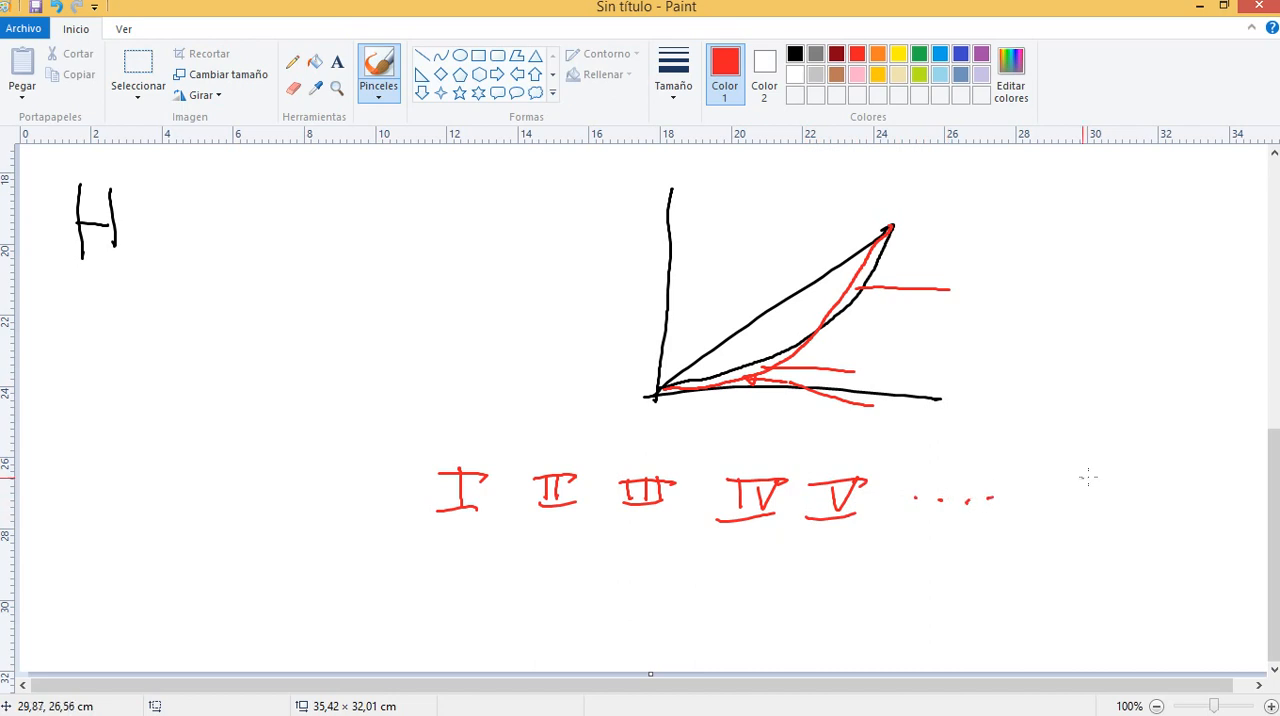
{"action": "left_click_drag", "start_coordinate": [1056, 478], "coordinate": [1082, 510]}
{"action": "left_click_drag", "start_coordinate": [1088, 478], "coordinate": [1052, 505]}
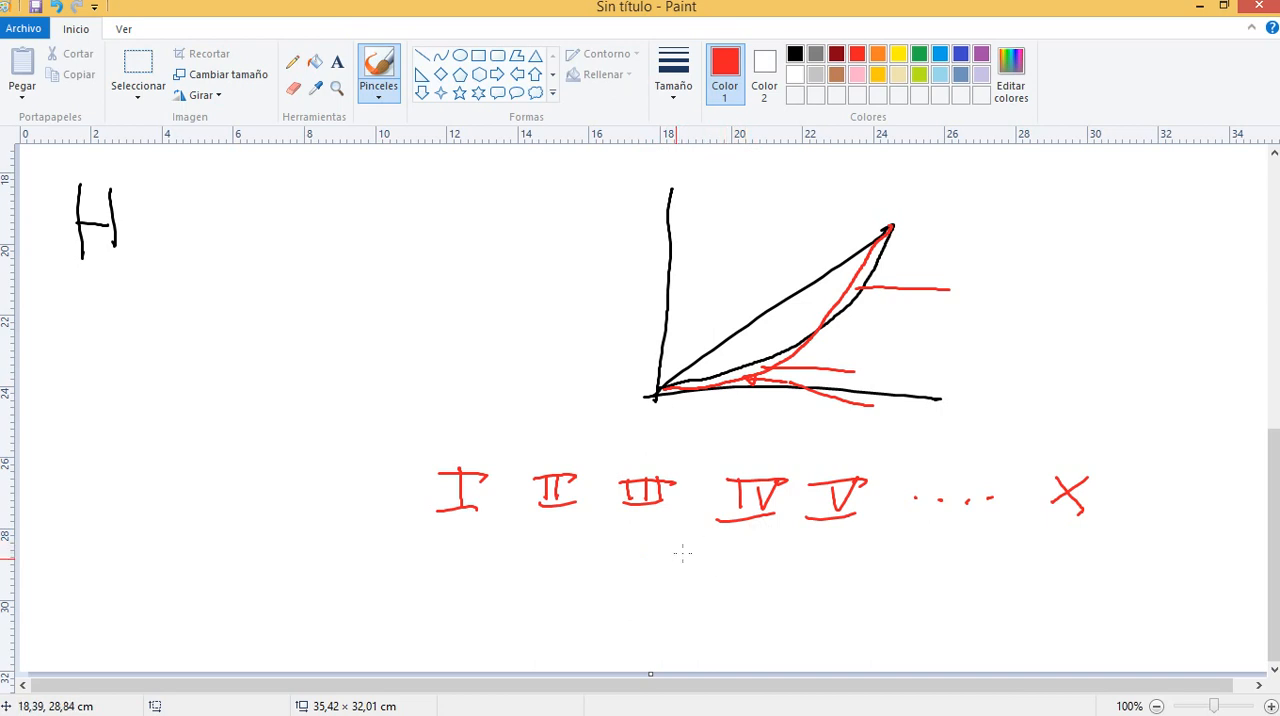
{"action": "mouse_move", "coordinate": [748, 538]}
{"action": "left_mouse_down"}
{"action": "mouse_move", "coordinate": [700, 562]}
{"action": "mouse_move", "coordinate": [676, 520]}
{"action": "mouse_move", "coordinate": [689, 528]}
{"action": "mouse_move", "coordinate": [663, 546]}
{"action": "left_mouse_up"}
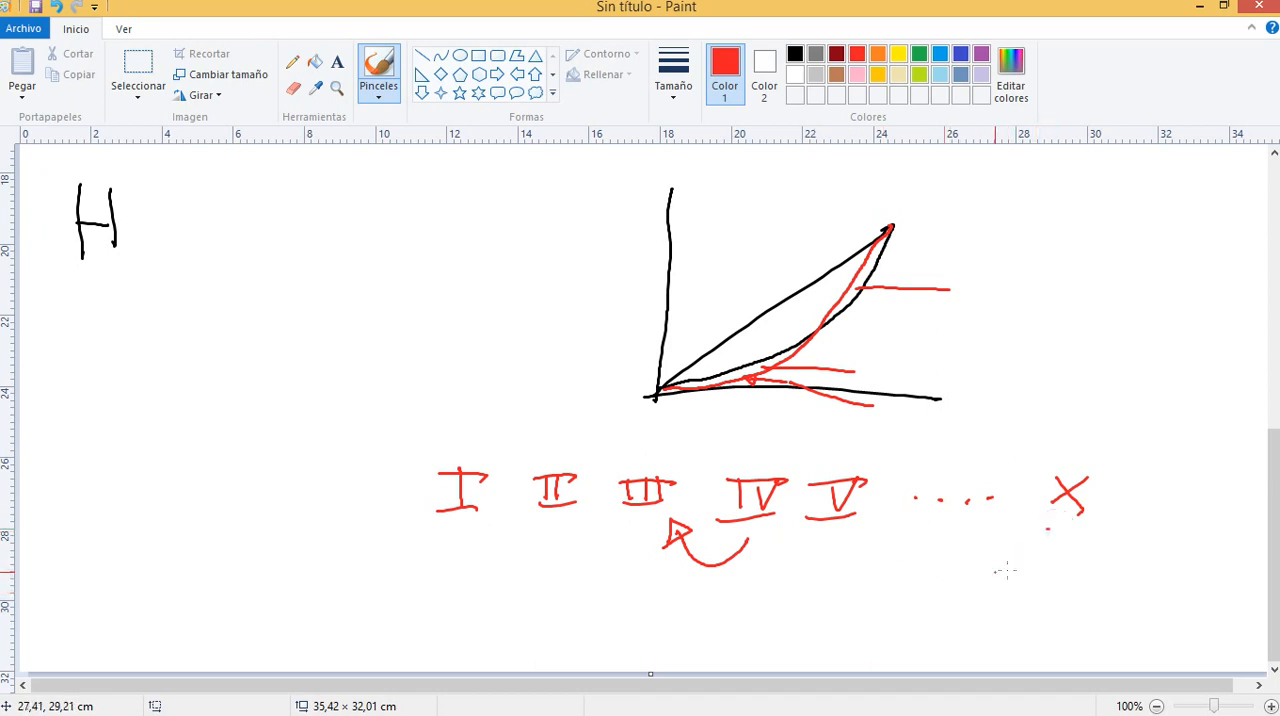
Draw a long curved red arrow beneath the decile numeral row, running from X back to I
{"action": "mouse_move", "coordinate": [1046, 544]}
{"action": "left_mouse_down"}
{"action": "mouse_move", "coordinate": [951, 588]}
{"action": "mouse_move", "coordinate": [838, 590]}
{"action": "left_mouse_up"}
{"action": "key", "text": "ctrl+z"}
{"action": "mouse_move", "coordinate": [1046, 543]}
{"action": "left_mouse_down"}
{"action": "mouse_move", "coordinate": [772, 588]}
{"action": "mouse_move", "coordinate": [482, 522]}
{"action": "mouse_move", "coordinate": [510, 521]}
{"action": "left_mouse_up"}
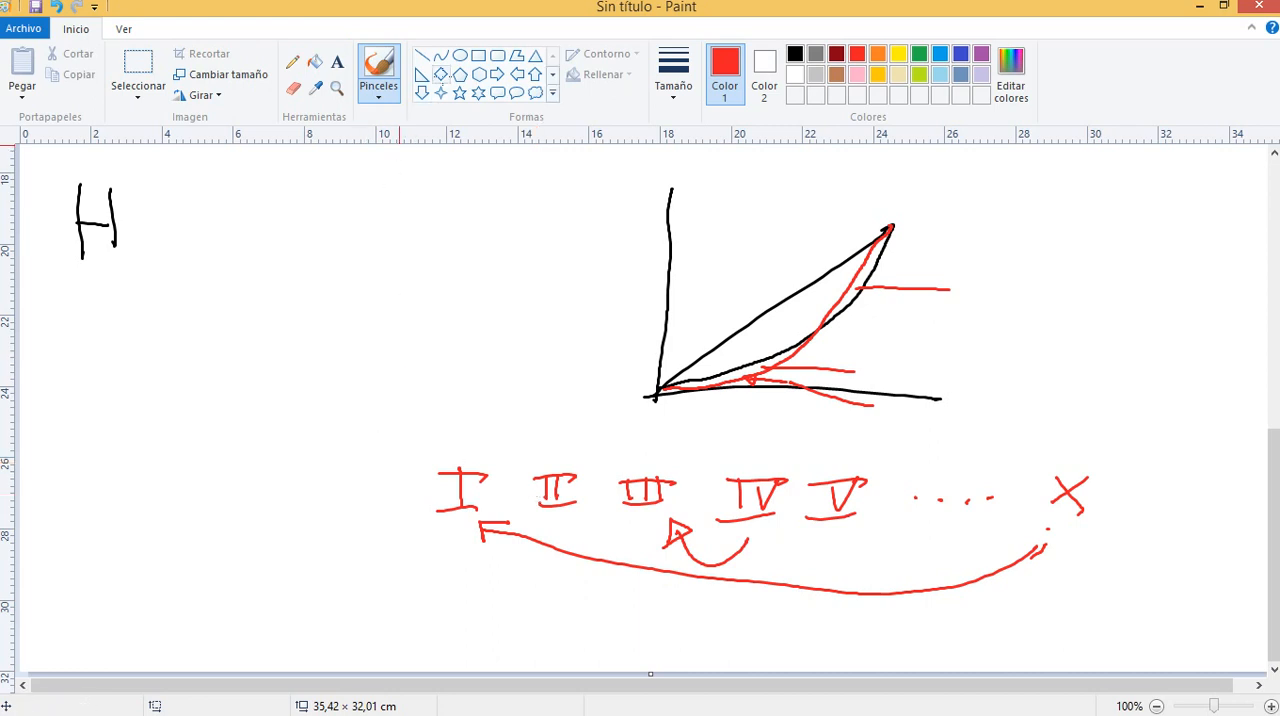
Delete the Lorenz diagram and the row of decile numerals beneath it, keeping the H
{"action": "left_click", "coordinate": [166, 86]}
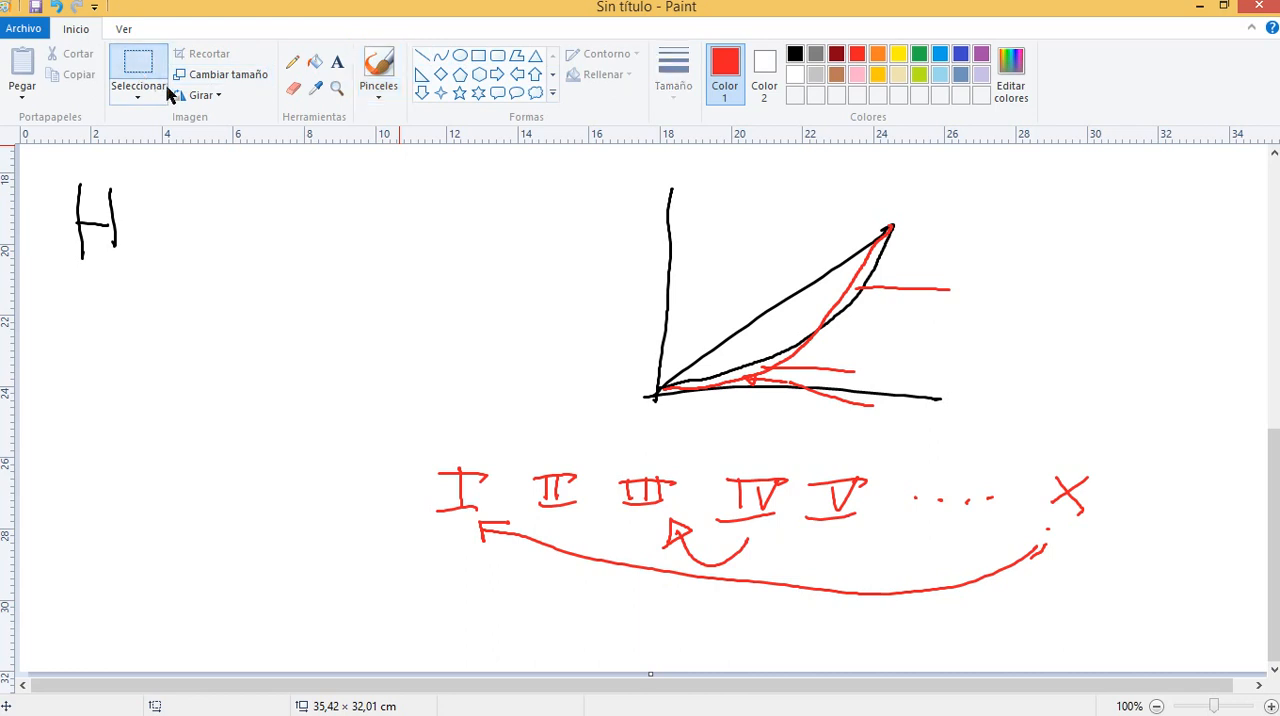
{"action": "mouse_move", "coordinate": [301, 161]}
{"action": "left_mouse_down"}
{"action": "mouse_move", "coordinate": [997, 582]}
{"action": "mouse_move", "coordinate": [1083, 605]}
{"action": "left_mouse_up"}
{"action": "key", "text": "Delete"}
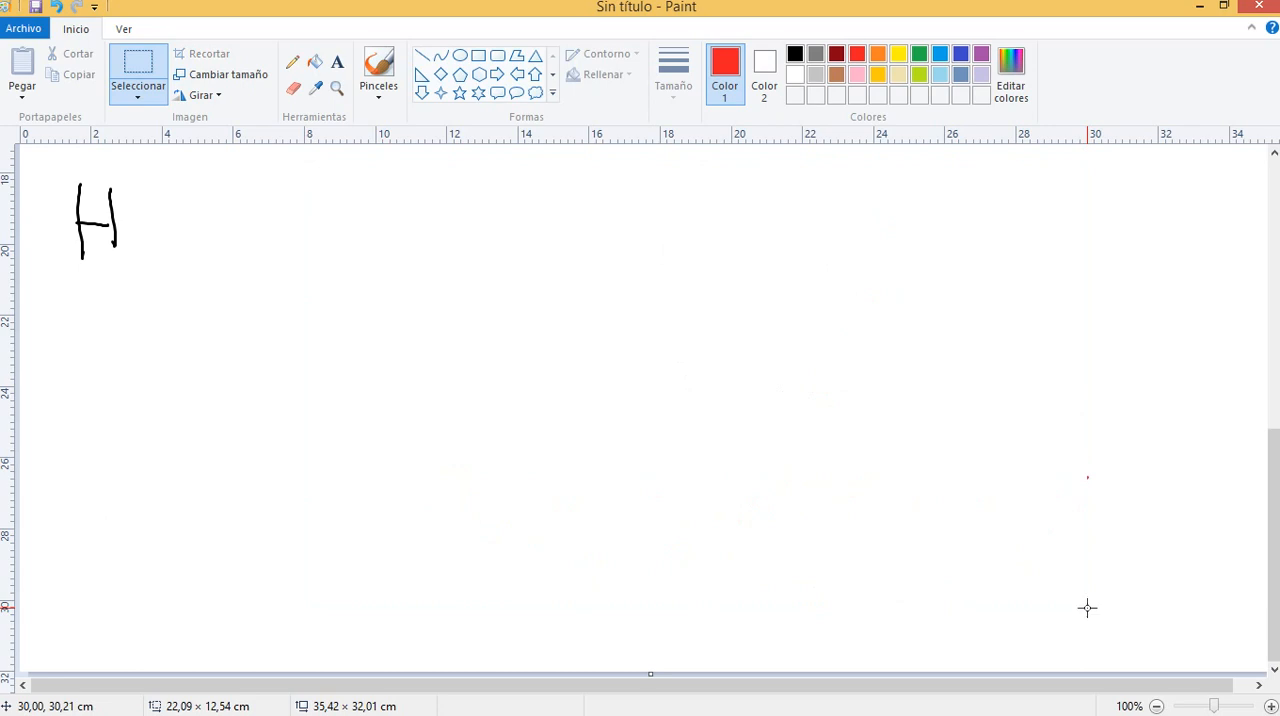
Handwrite a red equals sign after the H, followed by the fraction qi over pi in parentheses
{"action": "mouse_move", "coordinate": [149, 217]}
{"action": "left_mouse_down"}
{"action": "mouse_move", "coordinate": [198, 223]}
{"action": "mouse_move", "coordinate": [196, 203]}
{"action": "mouse_move", "coordinate": [199, 228]}
{"action": "left_mouse_up"}
{"action": "left_click", "coordinate": [376, 70]}
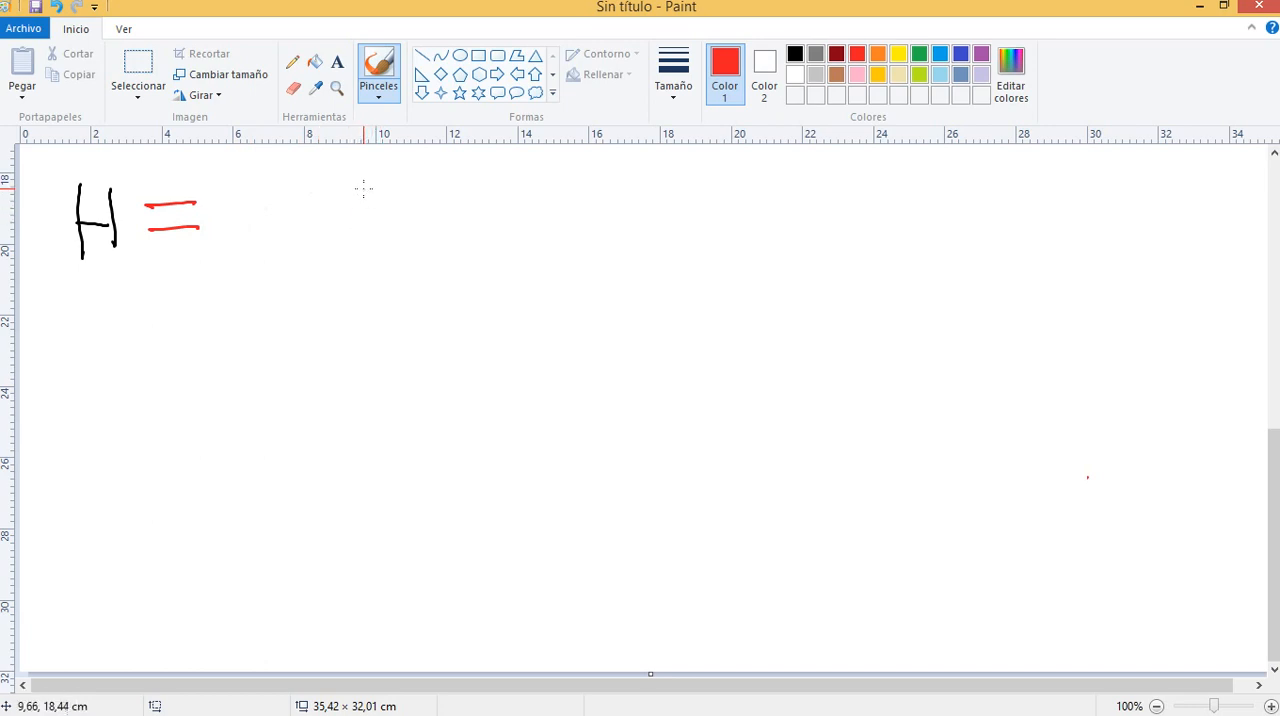
{"action": "mouse_move", "coordinate": [363, 190]}
{"action": "left_mouse_down"}
{"action": "mouse_move", "coordinate": [362, 213]}
{"action": "mouse_move", "coordinate": [395, 231]}
{"action": "mouse_move", "coordinate": [362, 285]}
{"action": "mouse_move", "coordinate": [368, 257]}
{"action": "mouse_move", "coordinate": [361, 265]}
{"action": "left_mouse_up"}
{"action": "left_click_drag", "start_coordinate": [382, 271], "coordinate": [389, 277]}
{"action": "left_click", "coordinate": [379, 258]}
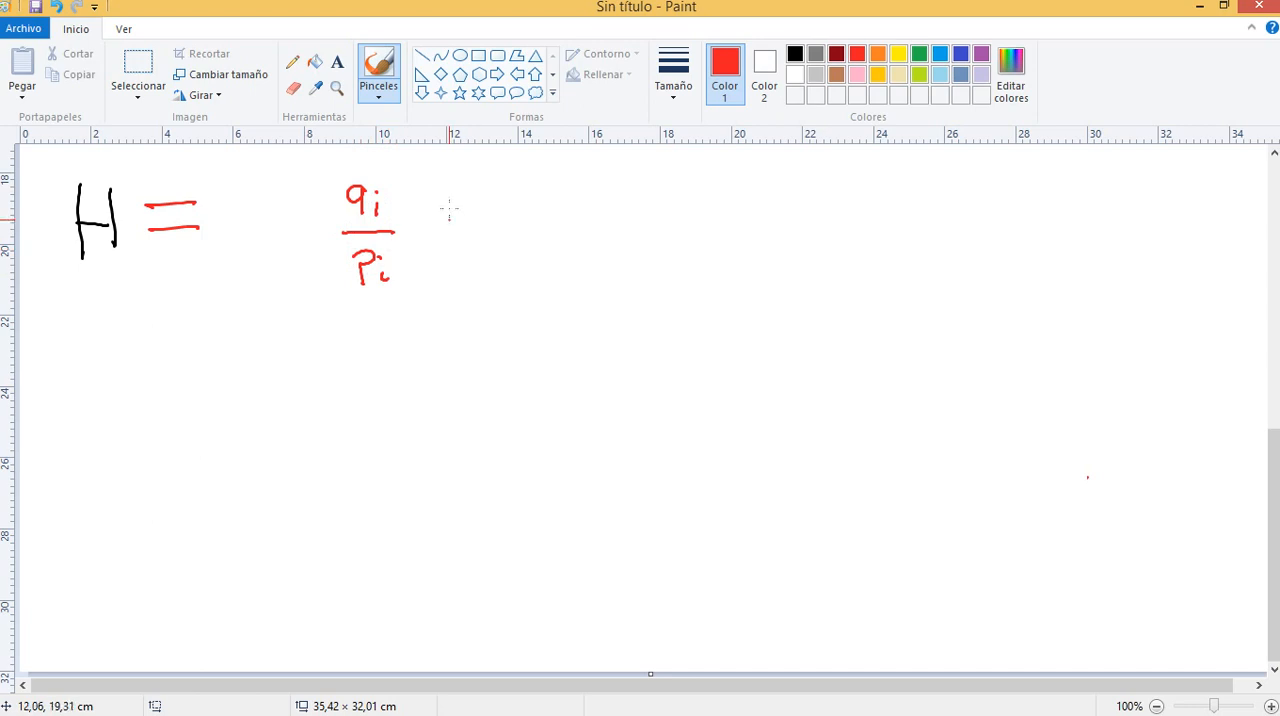
{"action": "left_click_drag", "start_coordinate": [340, 174], "coordinate": [349, 290]}
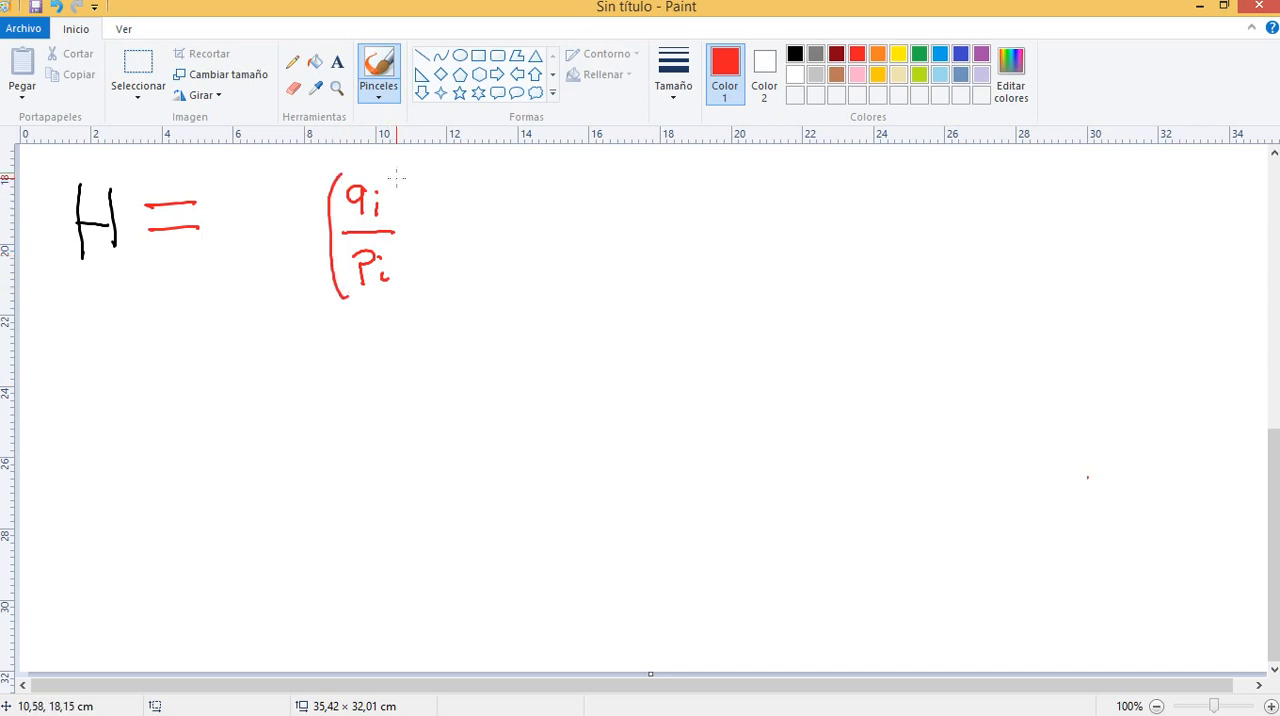
{"action": "left_click_drag", "start_coordinate": [396, 178], "coordinate": [425, 302]}
Draw large red axes beside the formula and mark deciles I, II and X beneath the horizontal axis
{"action": "mouse_move", "coordinate": [763, 172]}
{"action": "left_mouse_down"}
{"action": "mouse_move", "coordinate": [733, 474]}
{"action": "mouse_move", "coordinate": [1151, 494]}
{"action": "left_mouse_up"}
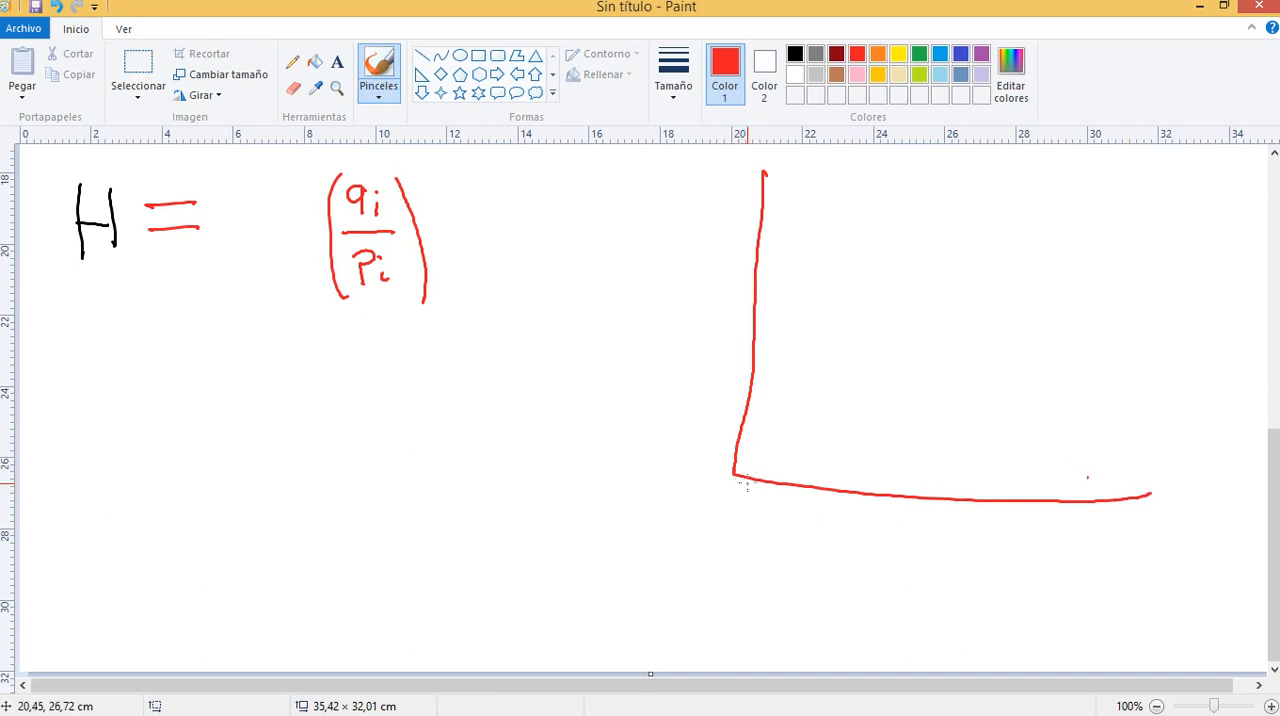
{"action": "left_click_drag", "start_coordinate": [745, 499], "coordinate": [760, 518]}
{"action": "key", "text": "ctrl+z"}
{"action": "key", "text": "ctrl+z"}
{"action": "key", "text": "ctrl+z"}
{"action": "mouse_move", "coordinate": [798, 502]}
{"action": "left_mouse_down"}
{"action": "mouse_move", "coordinate": [798, 528]}
{"action": "mouse_move", "coordinate": [810, 505]}
{"action": "mouse_move", "coordinate": [812, 528]}
{"action": "mouse_move", "coordinate": [877, 534]}
{"action": "mouse_move", "coordinate": [885, 507]}
{"action": "mouse_move", "coordinate": [887, 535]}
{"action": "left_mouse_up"}
{"action": "left_click_drag", "start_coordinate": [1139, 517], "coordinate": [1112, 541]}
{"action": "left_click_drag", "start_coordinate": [1114, 518], "coordinate": [1139, 538]}
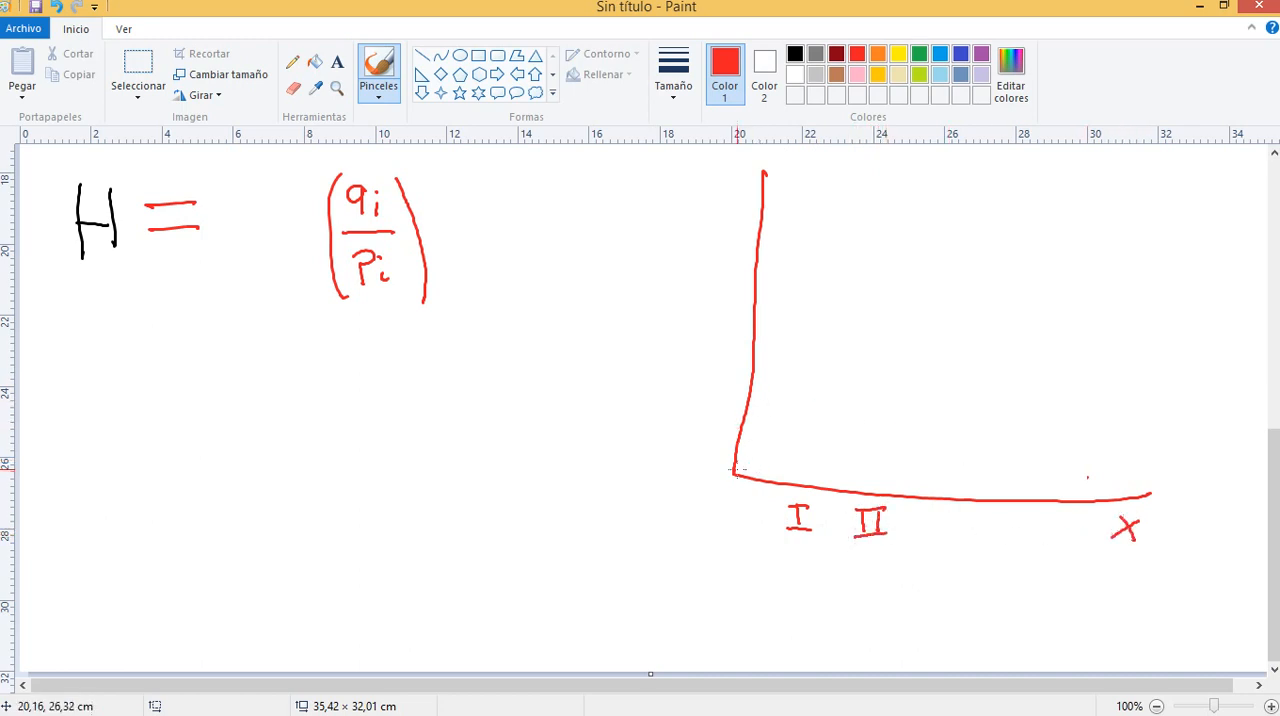
Draw a segmented Lorenz curve with small circles at its joints and an equality diagonal meeting it at the upper end
{"action": "mouse_move", "coordinate": [735, 471]}
{"action": "left_mouse_down"}
{"action": "mouse_move", "coordinate": [833, 455]}
{"action": "mouse_move", "coordinate": [928, 412]}
{"action": "left_mouse_up"}
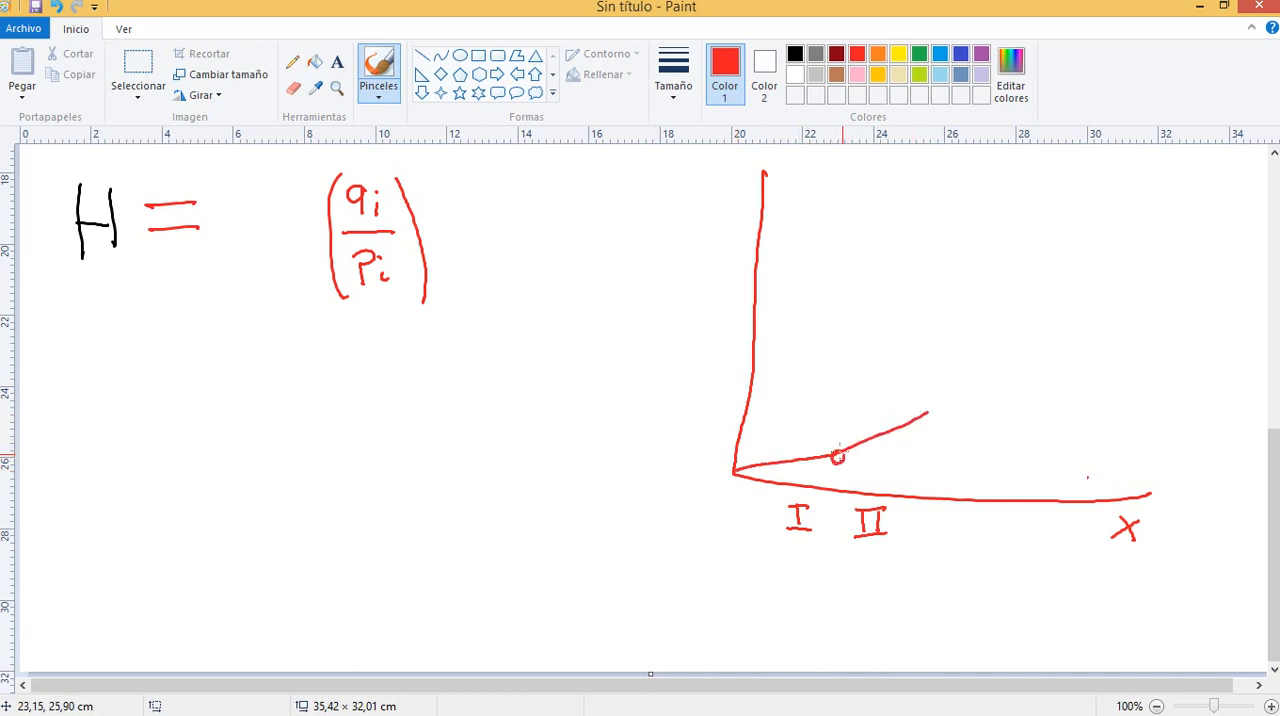
{"action": "left_click_drag", "start_coordinate": [838, 455], "coordinate": [840, 451]}
{"action": "mouse_move", "coordinate": [928, 410]}
{"action": "left_mouse_down"}
{"action": "mouse_move", "coordinate": [920, 421]}
{"action": "mouse_move", "coordinate": [929, 411]}
{"action": "left_mouse_up"}
{"action": "left_click_drag", "start_coordinate": [733, 470], "coordinate": [1155, 200]}
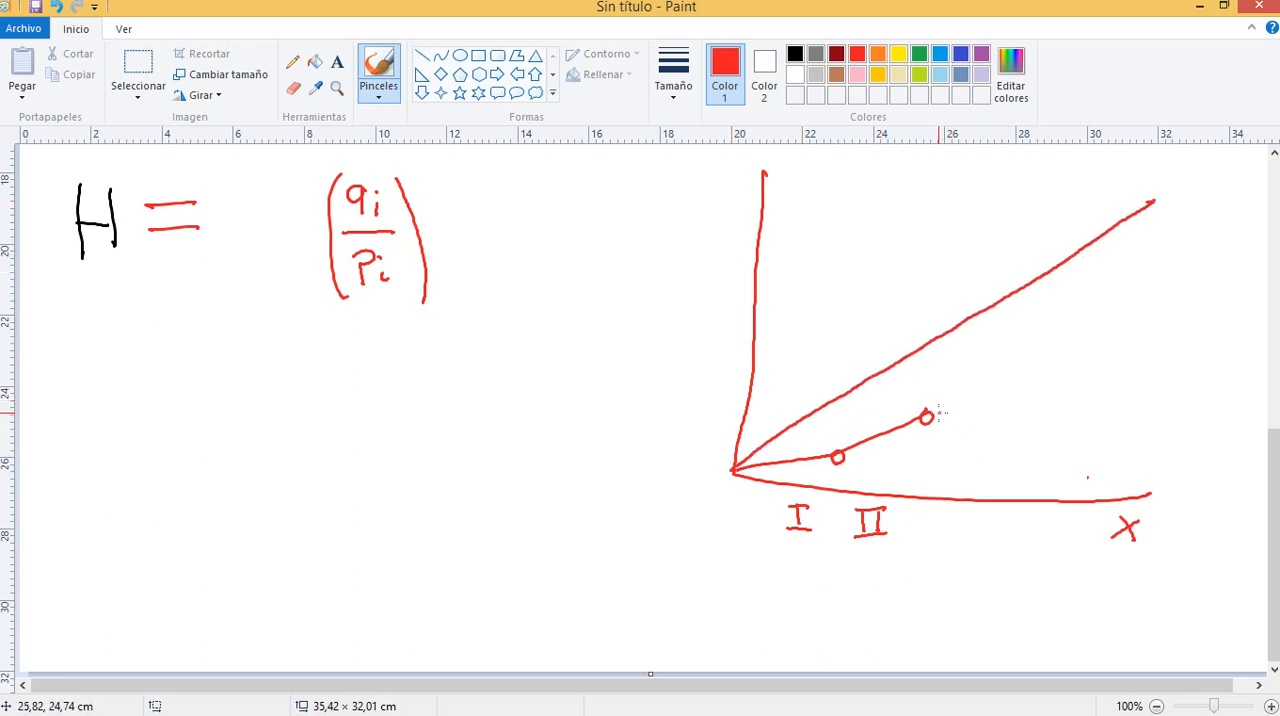
{"action": "mouse_move", "coordinate": [940, 410]}
{"action": "left_mouse_down"}
{"action": "mouse_move", "coordinate": [1102, 314]}
{"action": "mouse_move", "coordinate": [1174, 194]}
{"action": "left_mouse_up"}
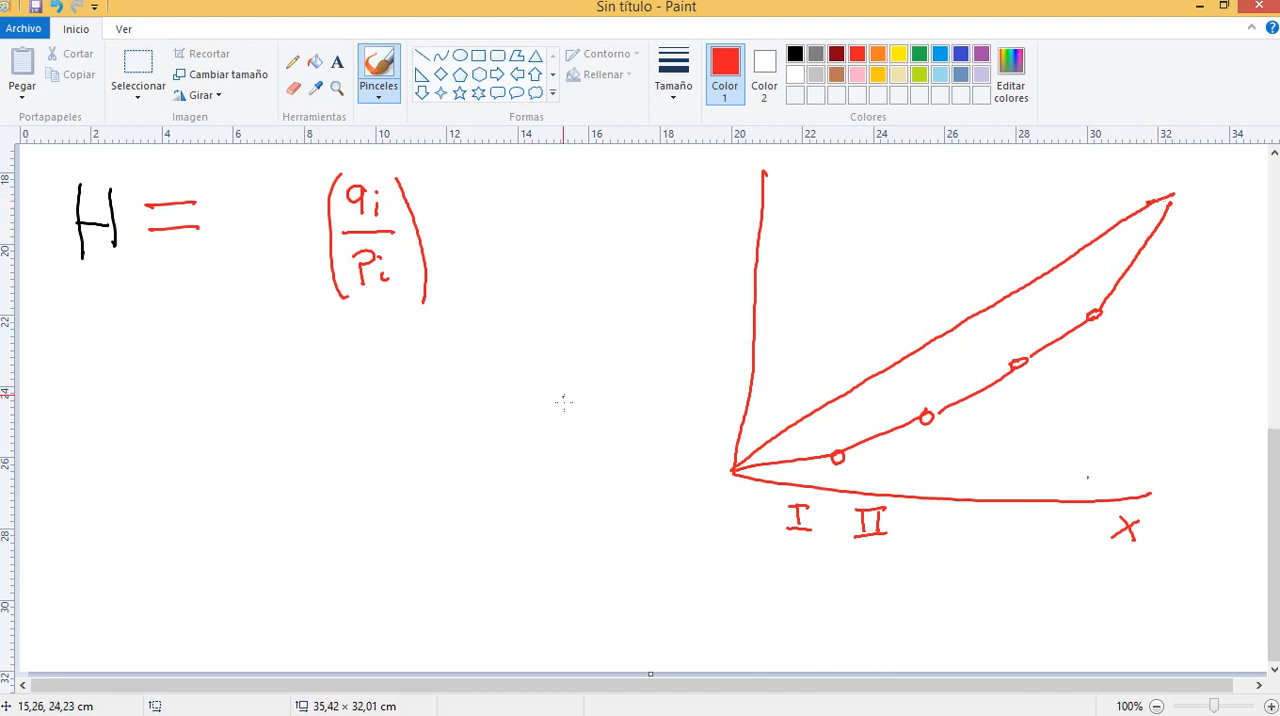
Mark the lower curve segments with two arrows and a parallel line, and label the diagonal CE and the curve CL
{"action": "mouse_move", "coordinate": [729, 508]}
{"action": "left_mouse_down"}
{"action": "mouse_move", "coordinate": [794, 479]}
{"action": "mouse_move", "coordinate": [777, 474]}
{"action": "left_mouse_up"}
{"action": "mouse_move", "coordinate": [908, 516]}
{"action": "left_mouse_down"}
{"action": "mouse_move", "coordinate": [907, 456]}
{"action": "mouse_move", "coordinate": [893, 460]}
{"action": "mouse_move", "coordinate": [912, 452]}
{"action": "left_mouse_up"}
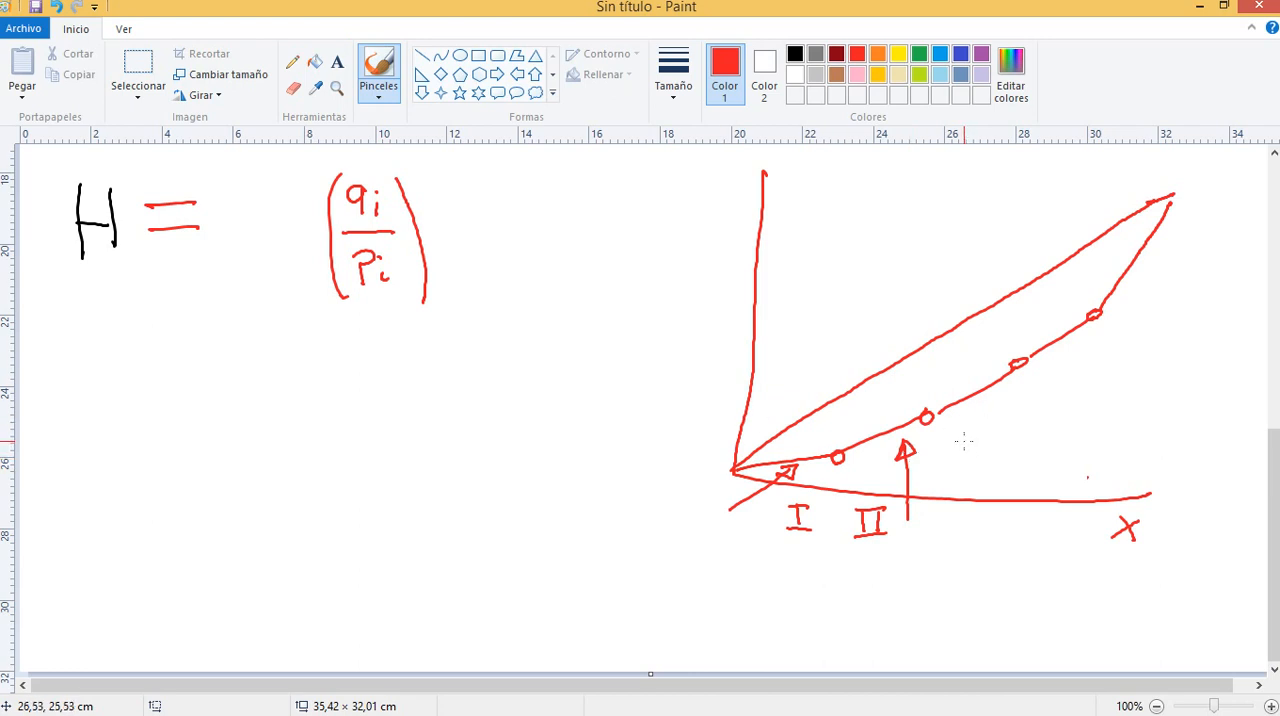
{"action": "left_click_drag", "start_coordinate": [963, 440], "coordinate": [1037, 392]}
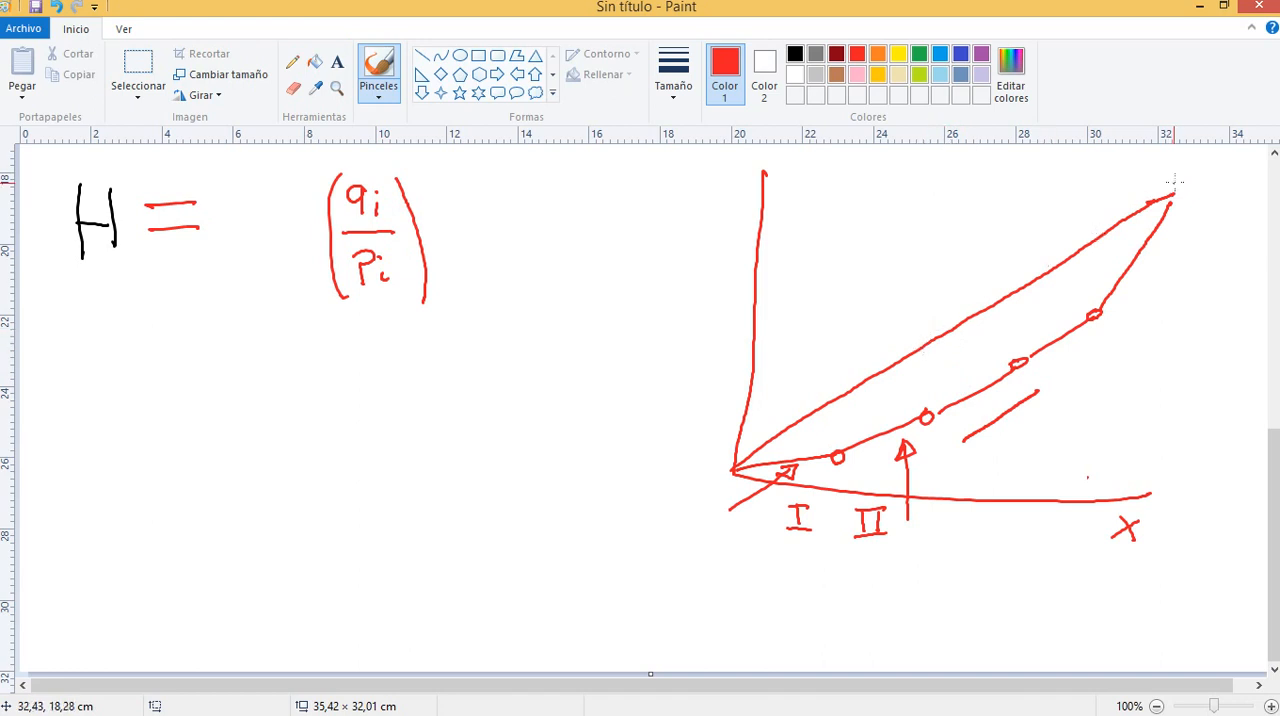
{"action": "mouse_move", "coordinate": [1184, 172]}
{"action": "left_mouse_down"}
{"action": "mouse_move", "coordinate": [1170, 192]}
{"action": "mouse_move", "coordinate": [1205, 177]}
{"action": "left_mouse_up"}
{"action": "left_click_drag", "start_coordinate": [1200, 164], "coordinate": [1214, 163]}
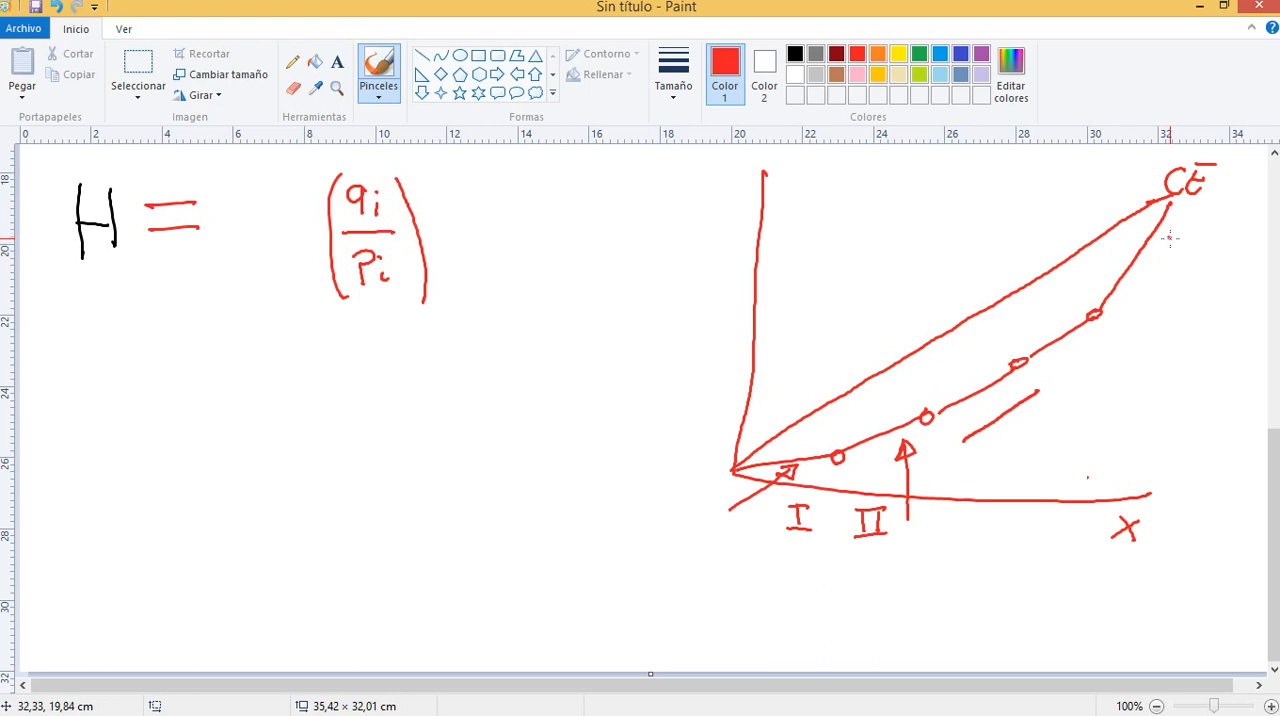
{"action": "mouse_move", "coordinate": [1170, 239]}
{"action": "left_mouse_down"}
{"action": "mouse_move", "coordinate": [1169, 254]}
{"action": "mouse_move", "coordinate": [1192, 253]}
{"action": "left_mouse_up"}
Write m under the fraction and annotate the curve with the slopes m<1, m=1 => 45° and m>1
{"action": "mouse_move", "coordinate": [360, 346]}
{"action": "left_mouse_down"}
{"action": "mouse_move", "coordinate": [362, 370]}
{"action": "mouse_move", "coordinate": [390, 350]}
{"action": "mouse_move", "coordinate": [402, 371]}
{"action": "left_mouse_up"}
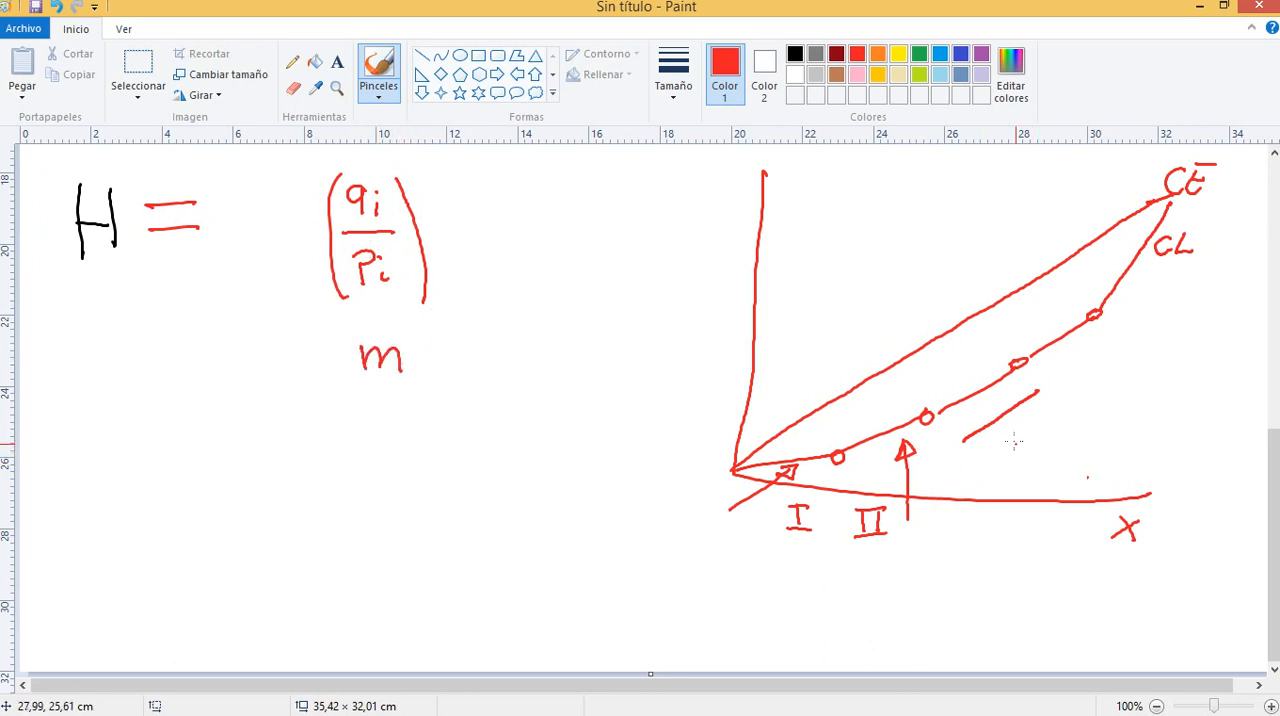
{"action": "mouse_move", "coordinate": [1008, 428]}
{"action": "left_mouse_down"}
{"action": "mouse_move", "coordinate": [1009, 441]}
{"action": "mouse_move", "coordinate": [1050, 427]}
{"action": "mouse_move", "coordinate": [1054, 437]}
{"action": "left_mouse_up"}
{"action": "left_click_drag", "start_coordinate": [1062, 427], "coordinate": [1066, 440]}
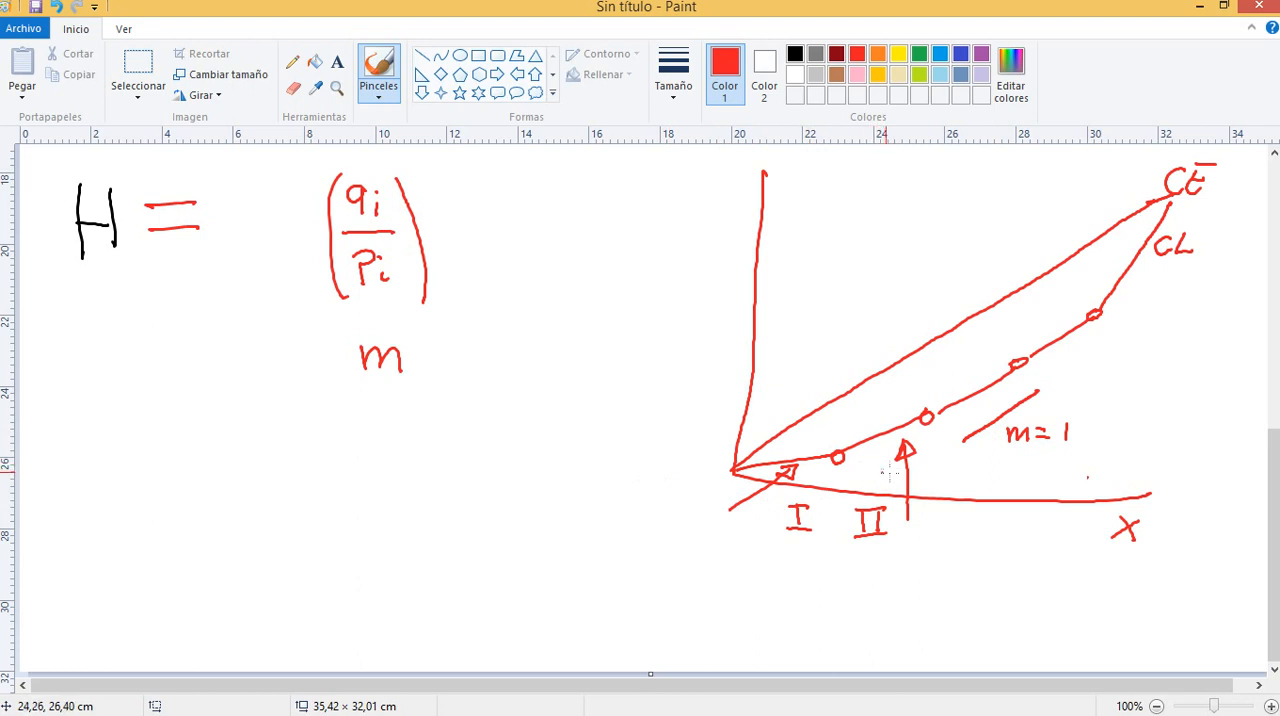
{"action": "left_click_drag", "start_coordinate": [933, 470], "coordinate": [979, 485]}
{"action": "left_click_drag", "start_coordinate": [985, 468], "coordinate": [990, 486]}
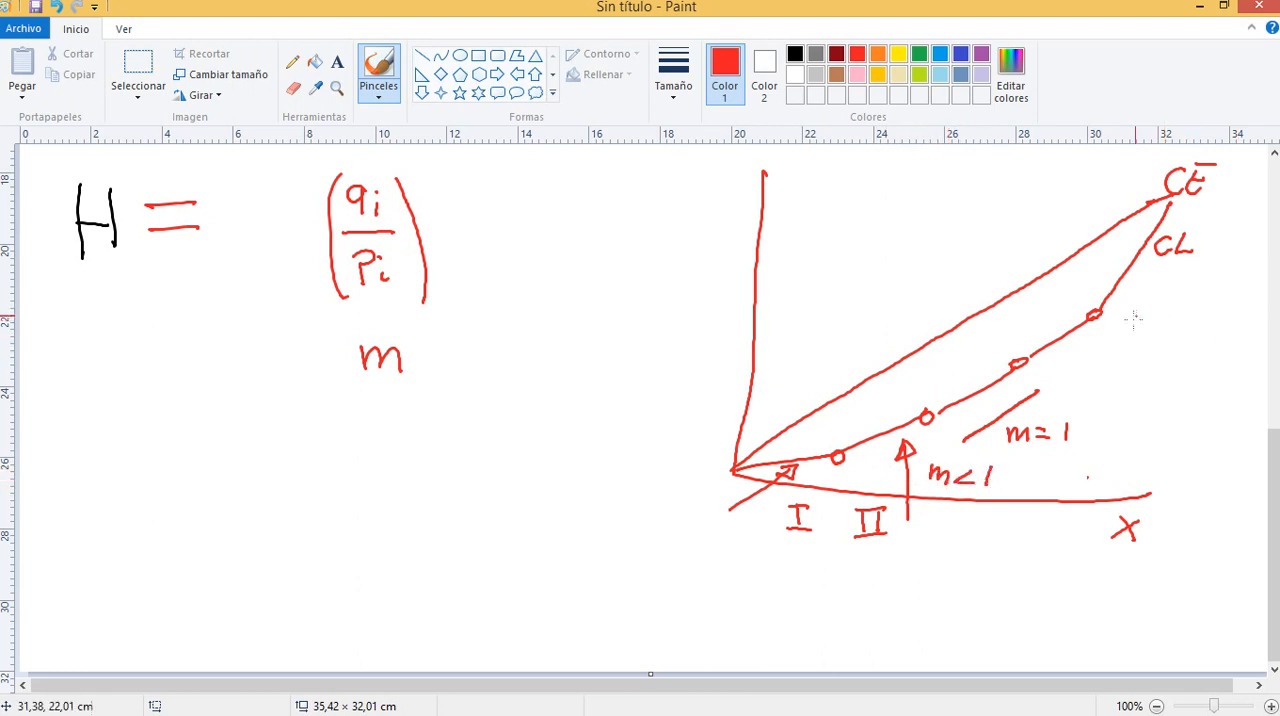
{"action": "mouse_move", "coordinate": [1118, 325]}
{"action": "left_mouse_down"}
{"action": "mouse_move", "coordinate": [1133, 340]}
{"action": "mouse_move", "coordinate": [1187, 326]}
{"action": "left_mouse_up"}
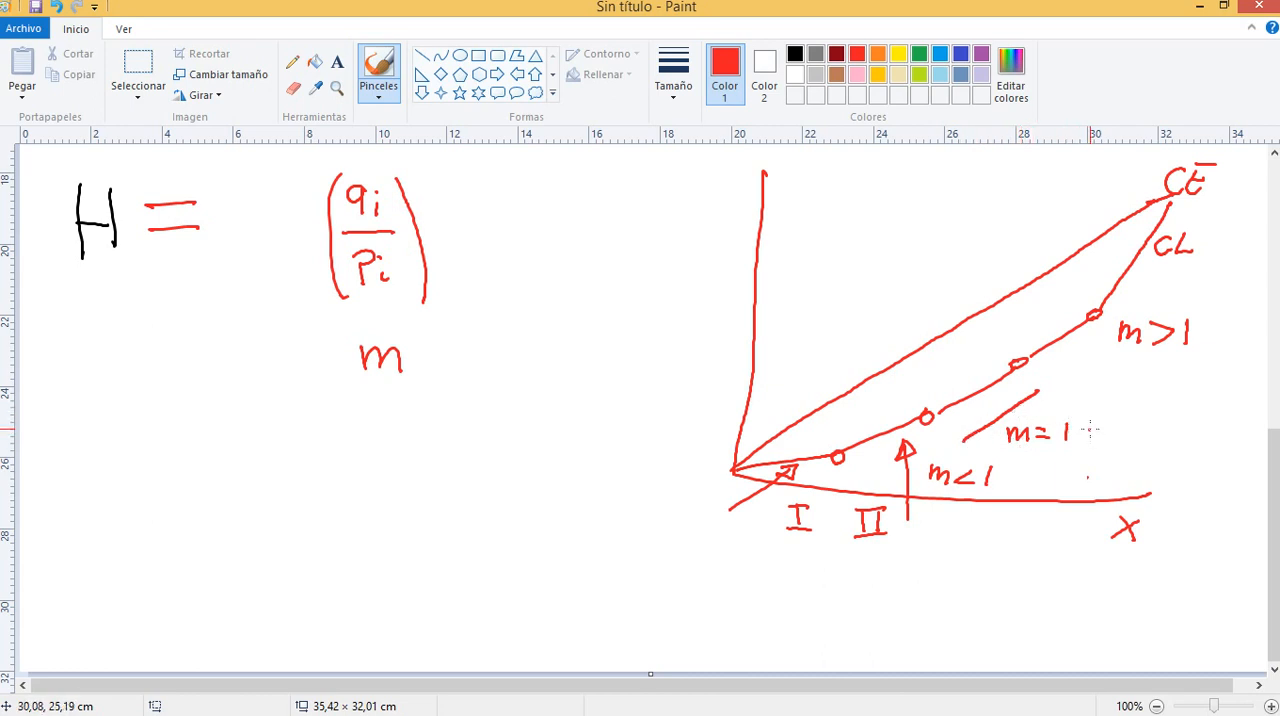
{"action": "mouse_move", "coordinate": [1088, 428]}
{"action": "left_mouse_down"}
{"action": "mouse_move", "coordinate": [1110, 440]}
{"action": "mouse_move", "coordinate": [1160, 423]}
{"action": "mouse_move", "coordinate": [1157, 442]}
{"action": "left_mouse_up"}
{"action": "mouse_move", "coordinate": [1170, 426]}
{"action": "left_mouse_down"}
{"action": "mouse_move", "coordinate": [1166, 440]}
{"action": "mouse_move", "coordinate": [1189, 423]}
{"action": "left_mouse_up"}
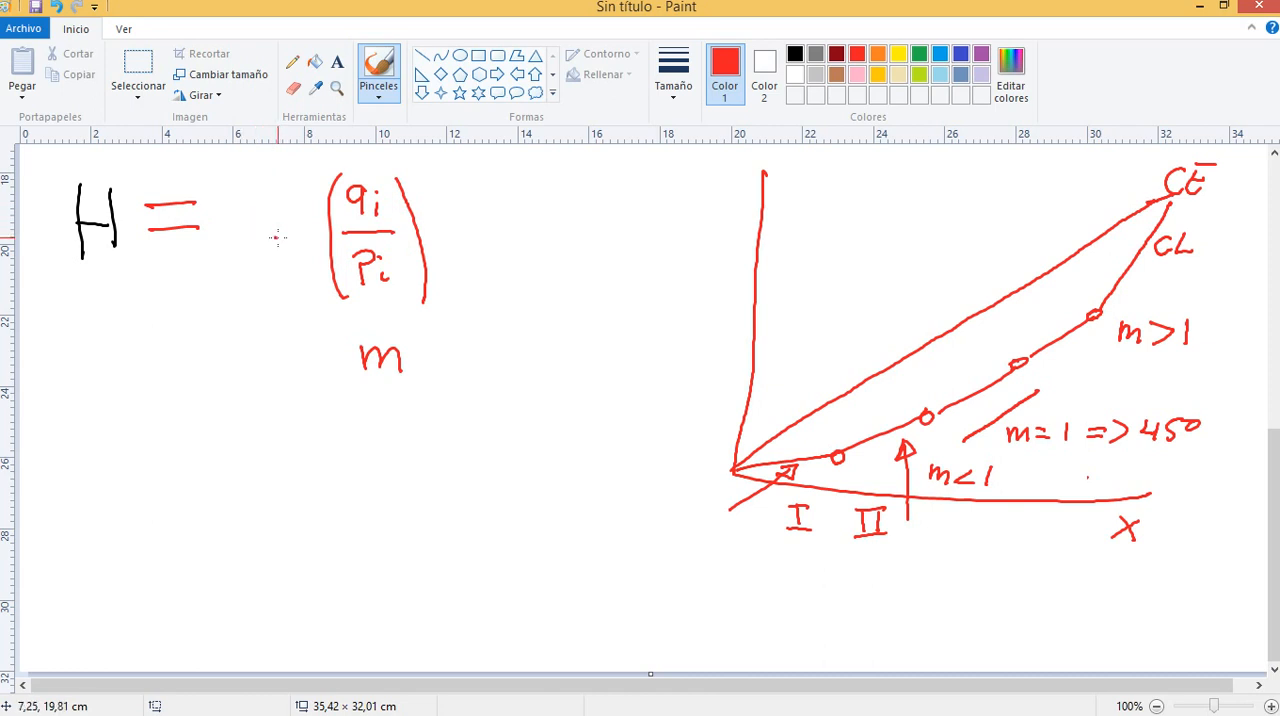
Complete the H formula by adding qi and Ln before the fraction and enclosing the logarithm term in square brackets
{"action": "mouse_move", "coordinate": [241, 199]}
{"action": "left_mouse_down"}
{"action": "mouse_move", "coordinate": [246, 236]}
{"action": "mouse_move", "coordinate": [257, 211]}
{"action": "left_mouse_up"}
{"action": "mouse_move", "coordinate": [282, 203]}
{"action": "left_mouse_down"}
{"action": "mouse_move", "coordinate": [291, 237]}
{"action": "mouse_move", "coordinate": [305, 220]}
{"action": "mouse_move", "coordinate": [315, 235]}
{"action": "left_mouse_up"}
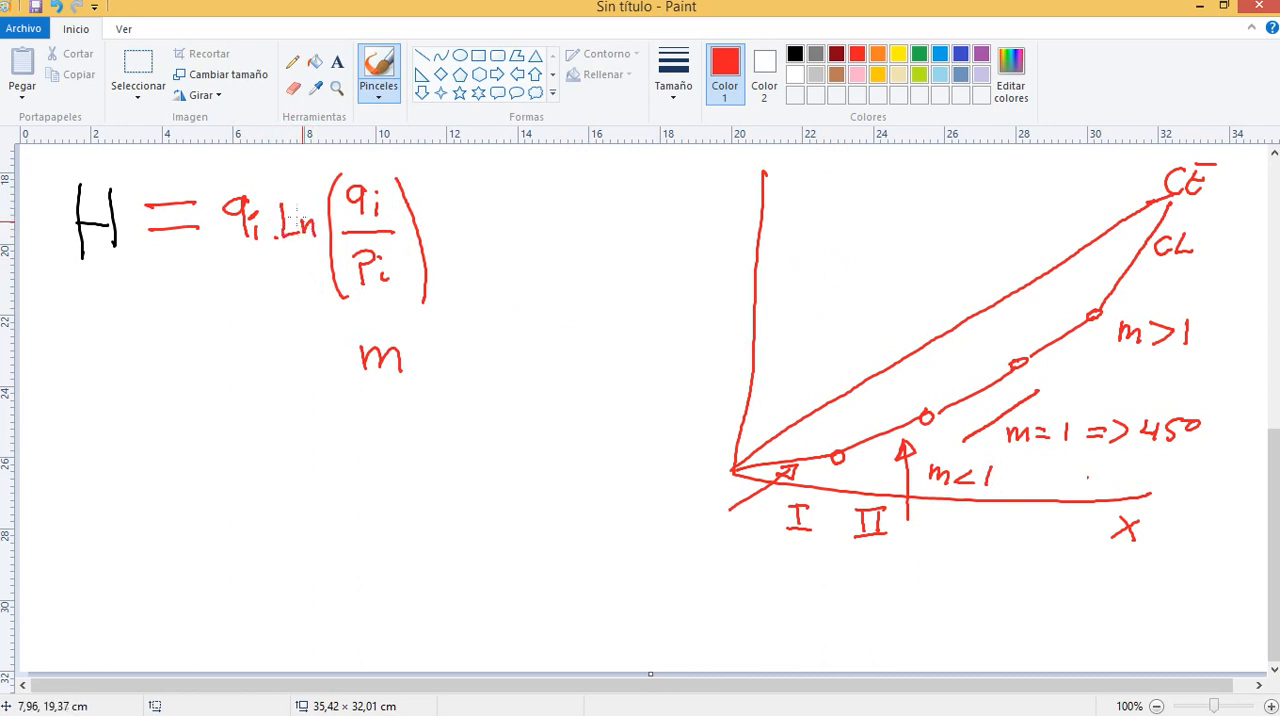
{"action": "mouse_move", "coordinate": [290, 170]}
{"action": "left_mouse_down"}
{"action": "mouse_move", "coordinate": [272, 170]}
{"action": "mouse_move", "coordinate": [283, 283]}
{"action": "mouse_move", "coordinate": [310, 307]}
{"action": "left_mouse_up"}
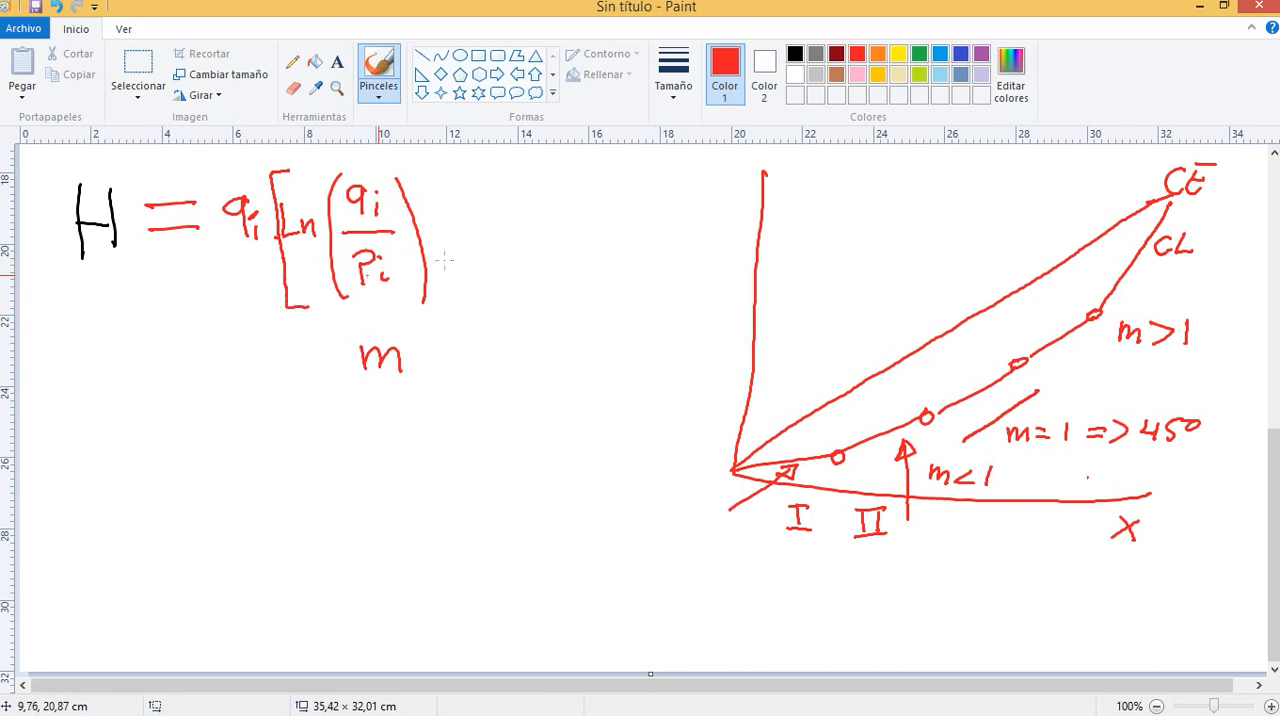
{"action": "mouse_move", "coordinate": [421, 170]}
{"action": "left_mouse_down"}
{"action": "mouse_move", "coordinate": [456, 170]}
{"action": "mouse_move", "coordinate": [470, 300]}
{"action": "mouse_move", "coordinate": [453, 310]}
{"action": "left_mouse_up"}
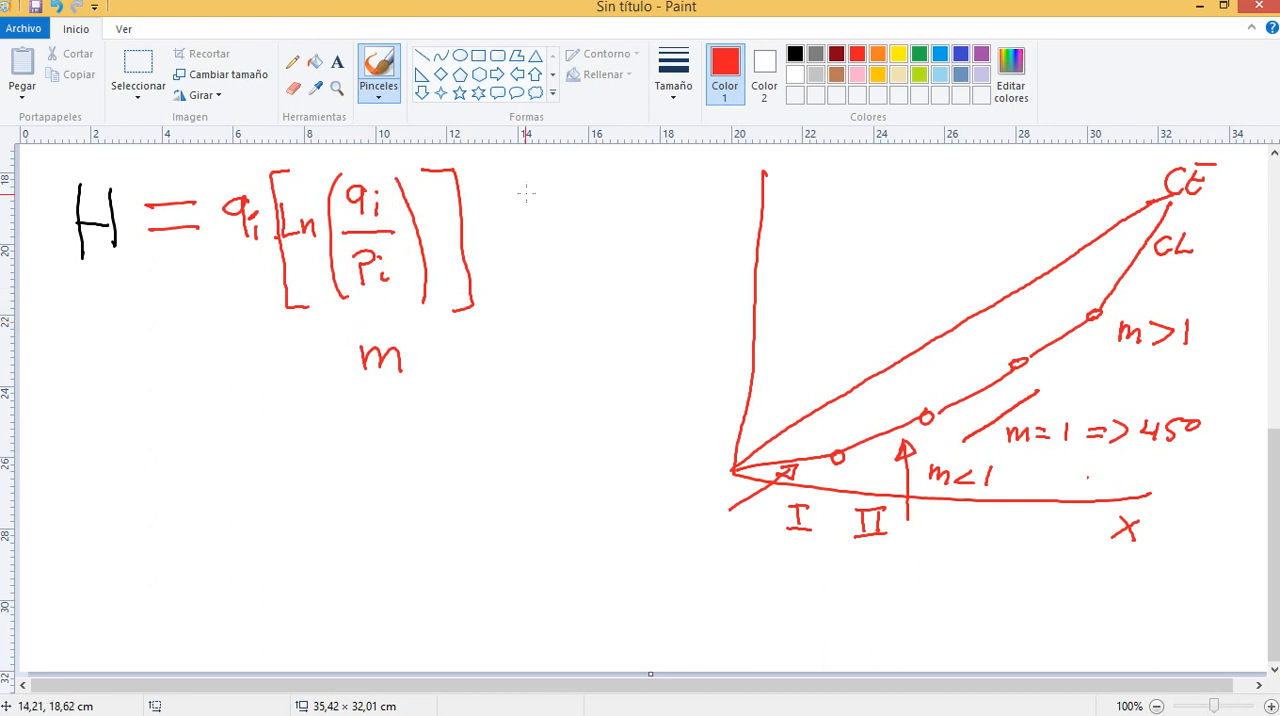
Switch to the Excel workbook and copy the complete pi and qi tables, rows 1 to 25, across all years
{"action": "mouse_move", "coordinate": [393, 707]}
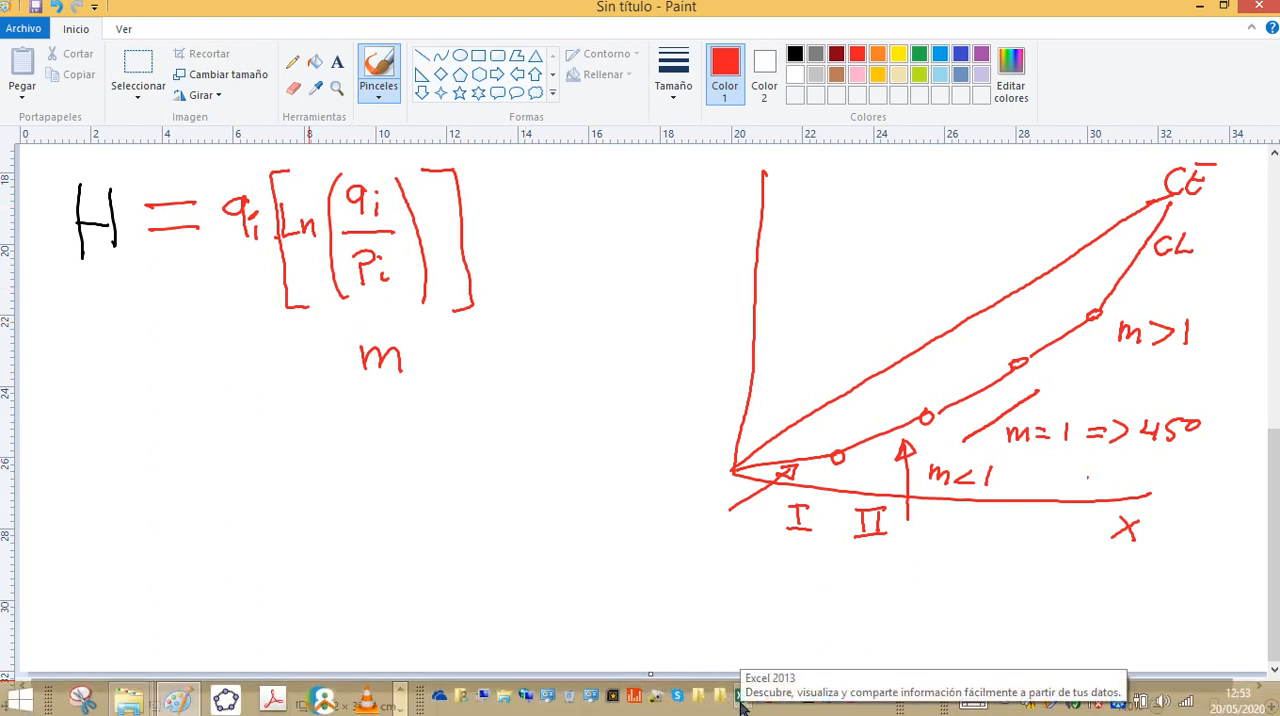
{"action": "key", "text": "alt+Tab"}
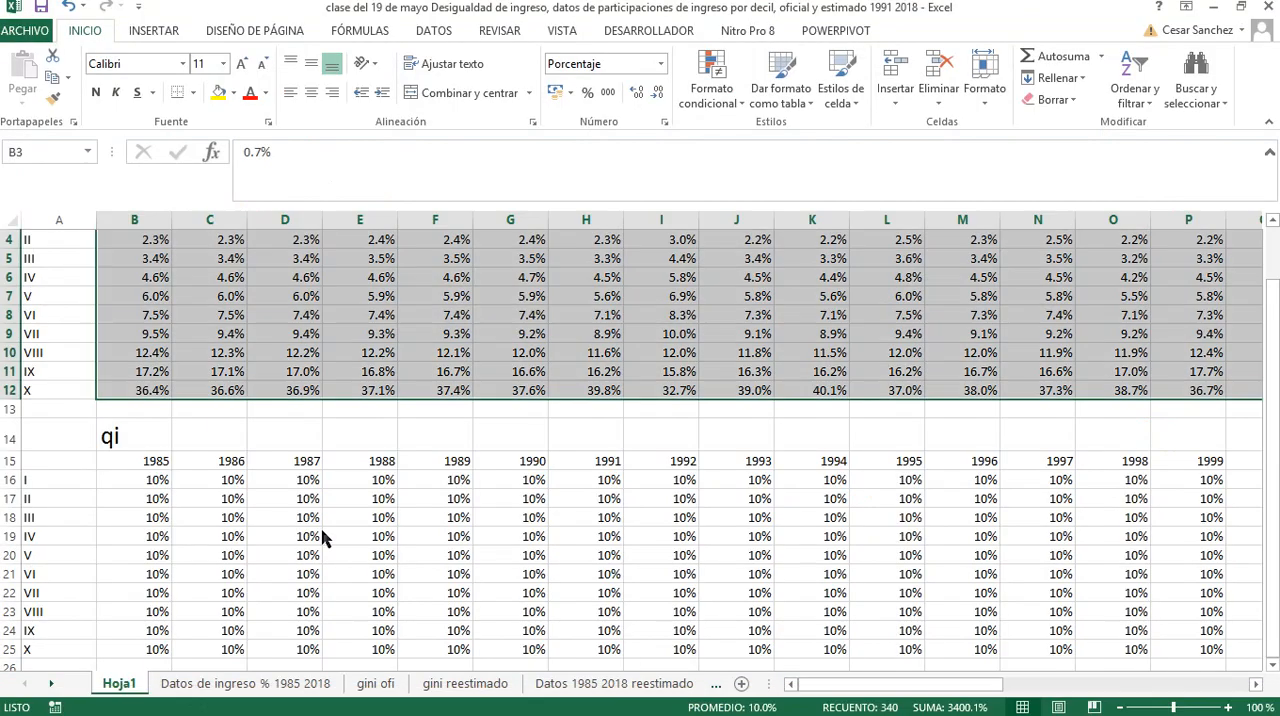
{"action": "scroll", "coordinate": [180, 465], "scroll_direction": "up", "scroll_amount": 1}
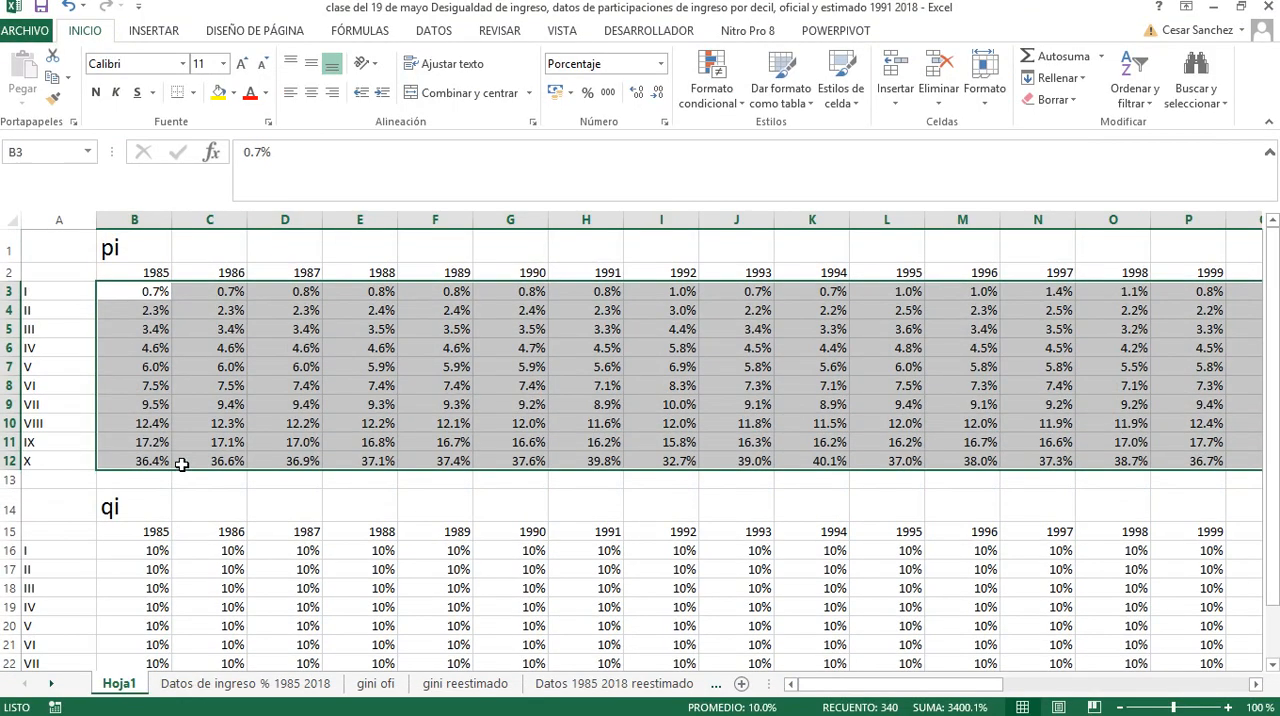
{"action": "scroll", "coordinate": [180, 466], "scroll_direction": "down", "scroll_amount": 4}
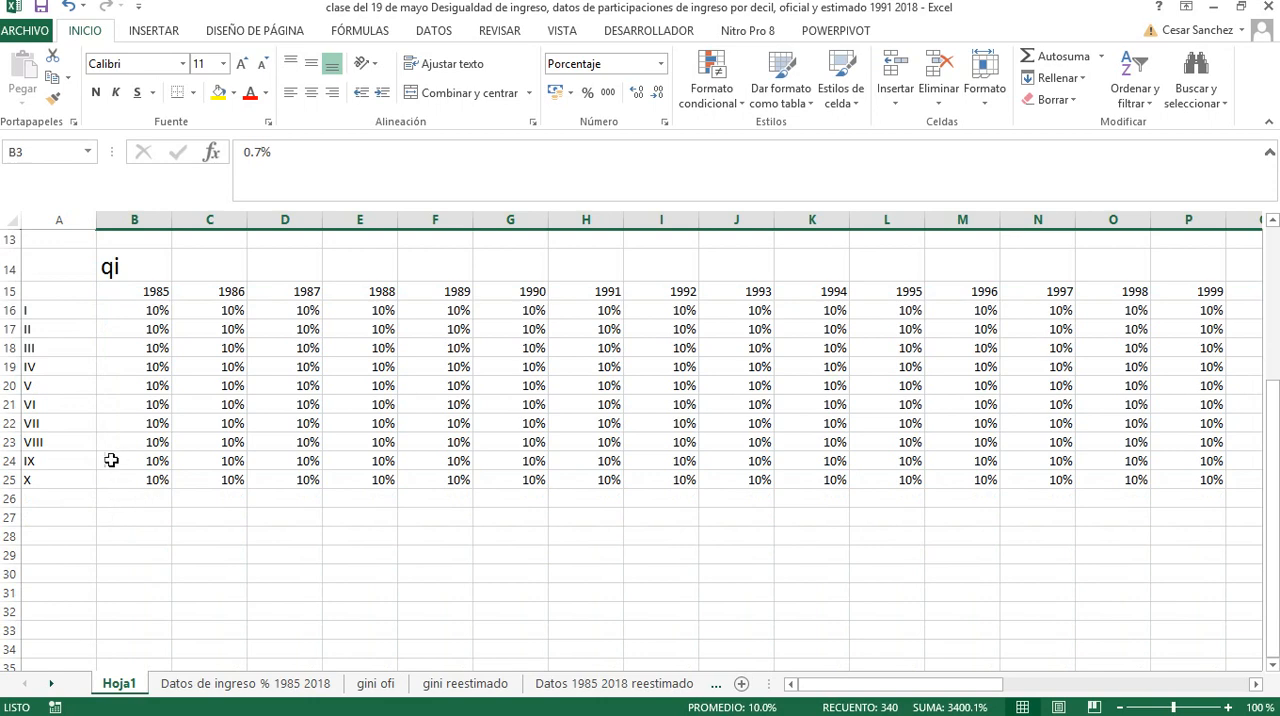
{"action": "scroll", "coordinate": [113, 460], "scroll_direction": "up", "scroll_amount": 4}
{"action": "left_click_drag", "start_coordinate": [43, 243], "coordinate": [153, 645]}
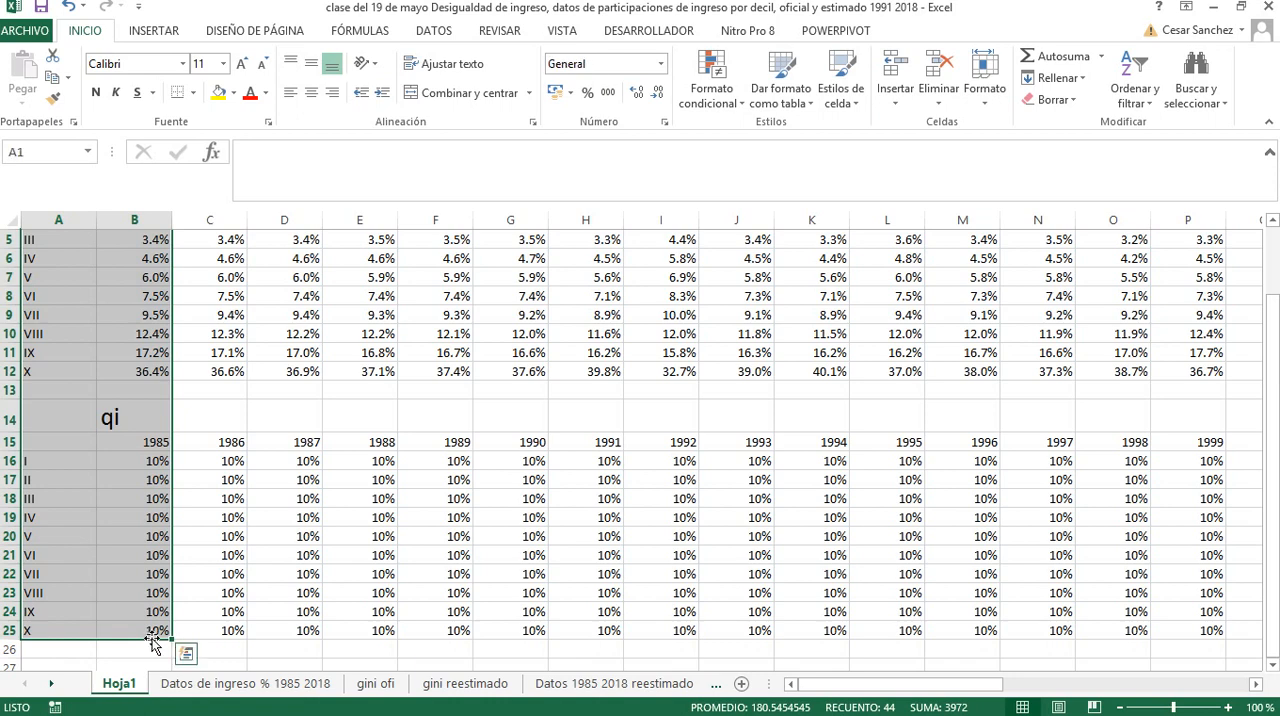
{"action": "key", "text": "ctrl+shift+Right"}
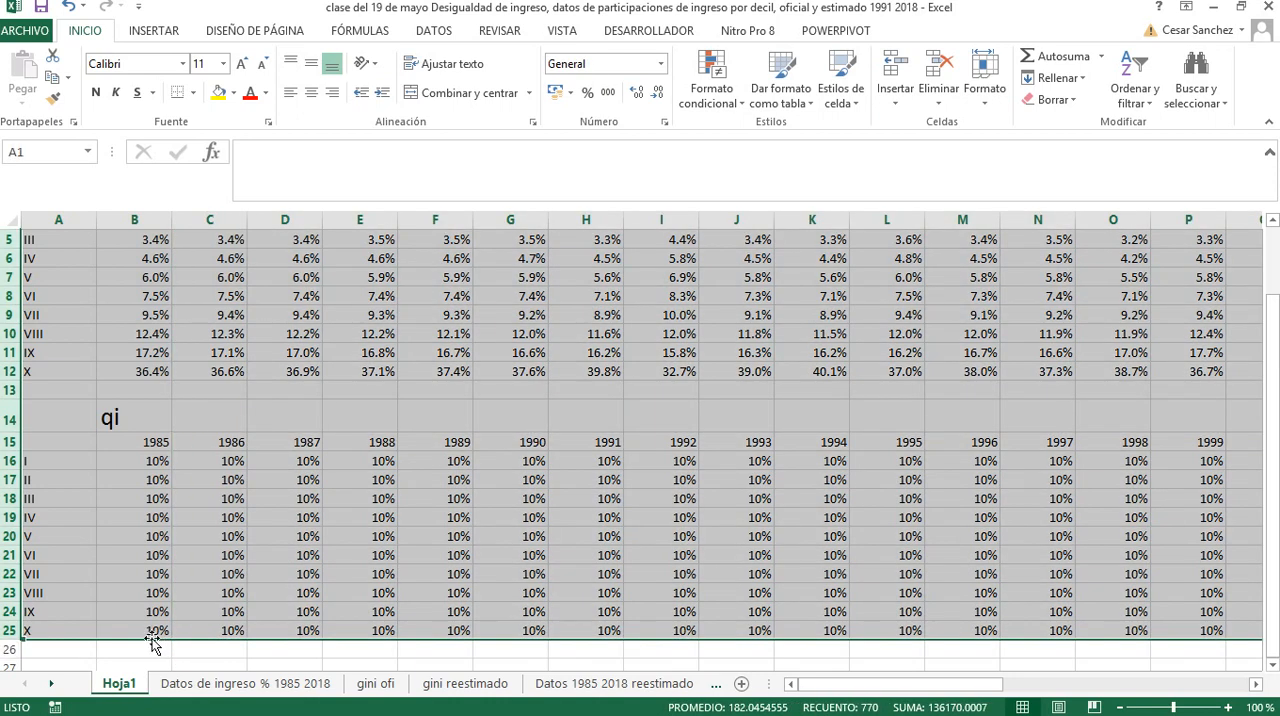
{"action": "key", "text": "ctrl+c"}
Paste the copied tables below the originals, starting at cell A28
{"action": "key", "text": "ctrl+Home"}
{"action": "key", "text": "Down"}
{"action": "key", "text": "Down"}
{"action": "key", "text": "Down"}
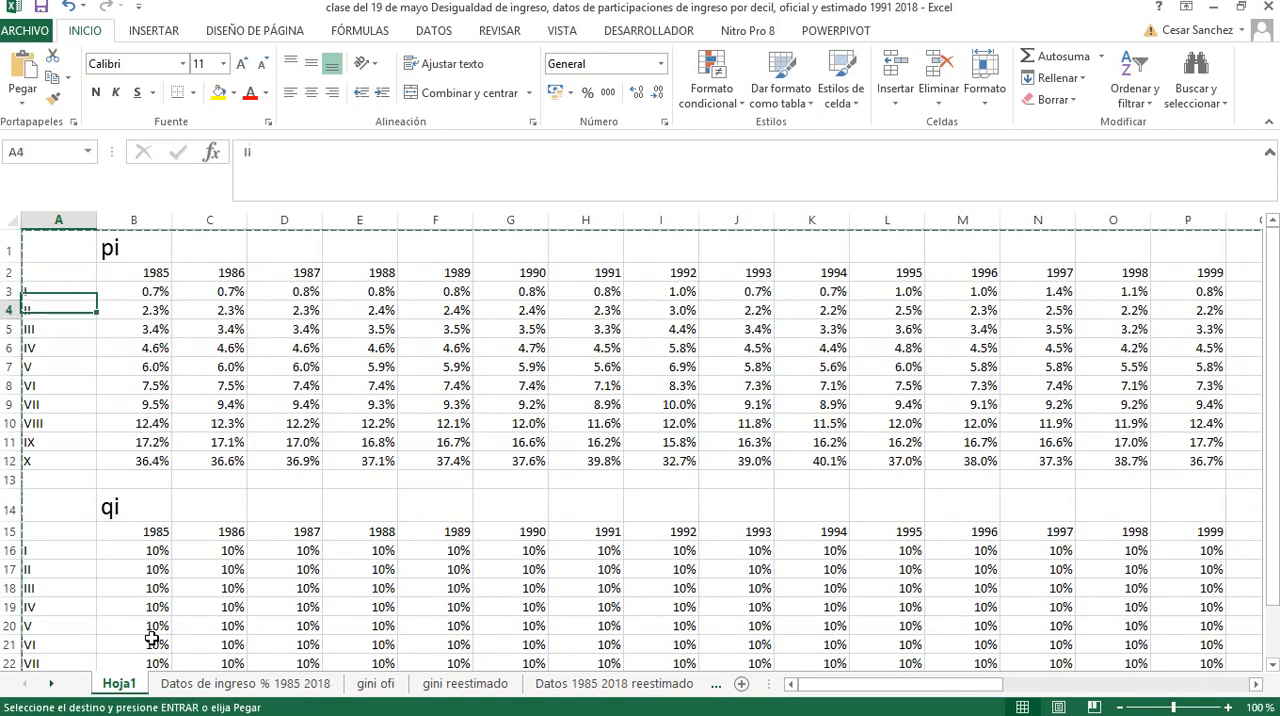
{"action": "key", "text": "Down"}
{"action": "key", "text": "Down"}
{"action": "key", "text": "Down"}
{"action": "key", "text": "Down"}
{"action": "key", "text": "Down"}
{"action": "key", "text": "Down"}
{"action": "key", "text": "Down"}
{"action": "key", "text": "Down"}
{"action": "key", "text": "Down"}
{"action": "key", "text": "Down"}
{"action": "key", "text": "Down"}
{"action": "key", "text": "Down"}
{"action": "key", "text": "Down"}
{"action": "key", "text": "Down"}
{"action": "key", "text": "Down"}
{"action": "key", "text": "Down"}
{"action": "key", "text": "Down"}
{"action": "key", "text": "Down"}
{"action": "key", "text": "Down"}
{"action": "key", "text": "Down"}
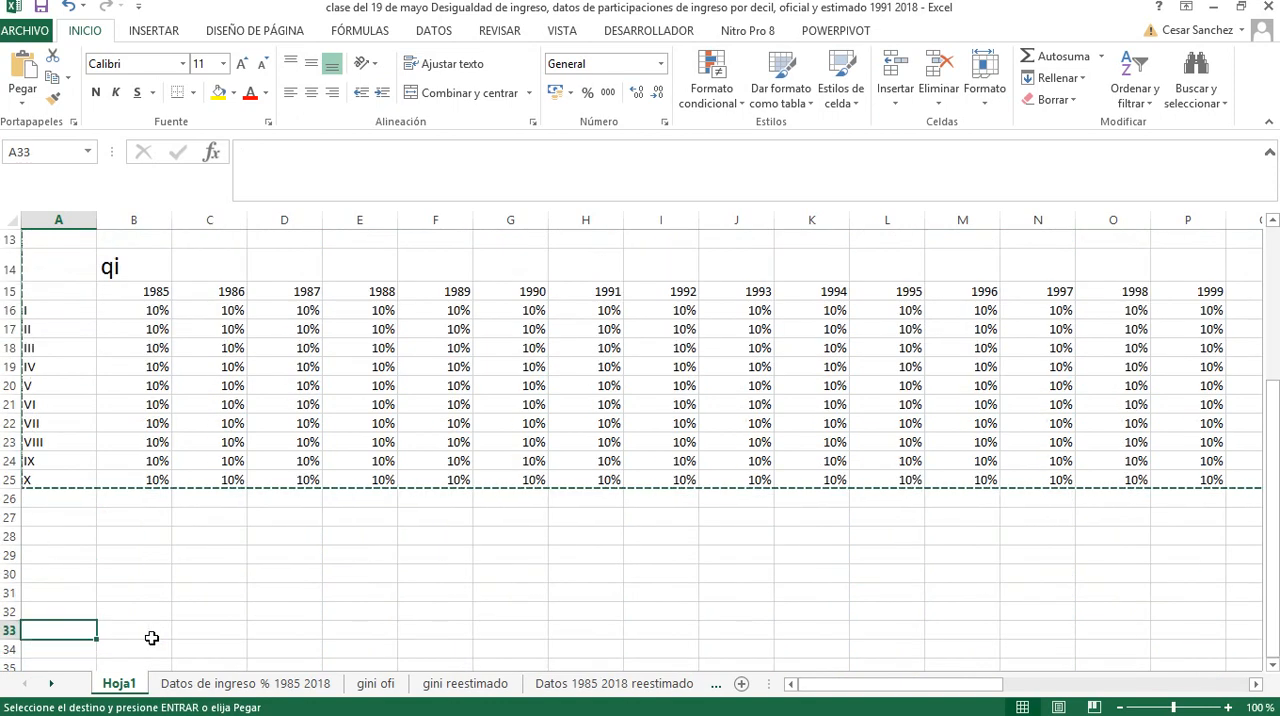
{"action": "key", "text": "Up"}
{"action": "key", "text": "Up"}
{"action": "key", "text": "Up"}
{"action": "key", "text": "Up"}
{"action": "key", "text": "Up"}
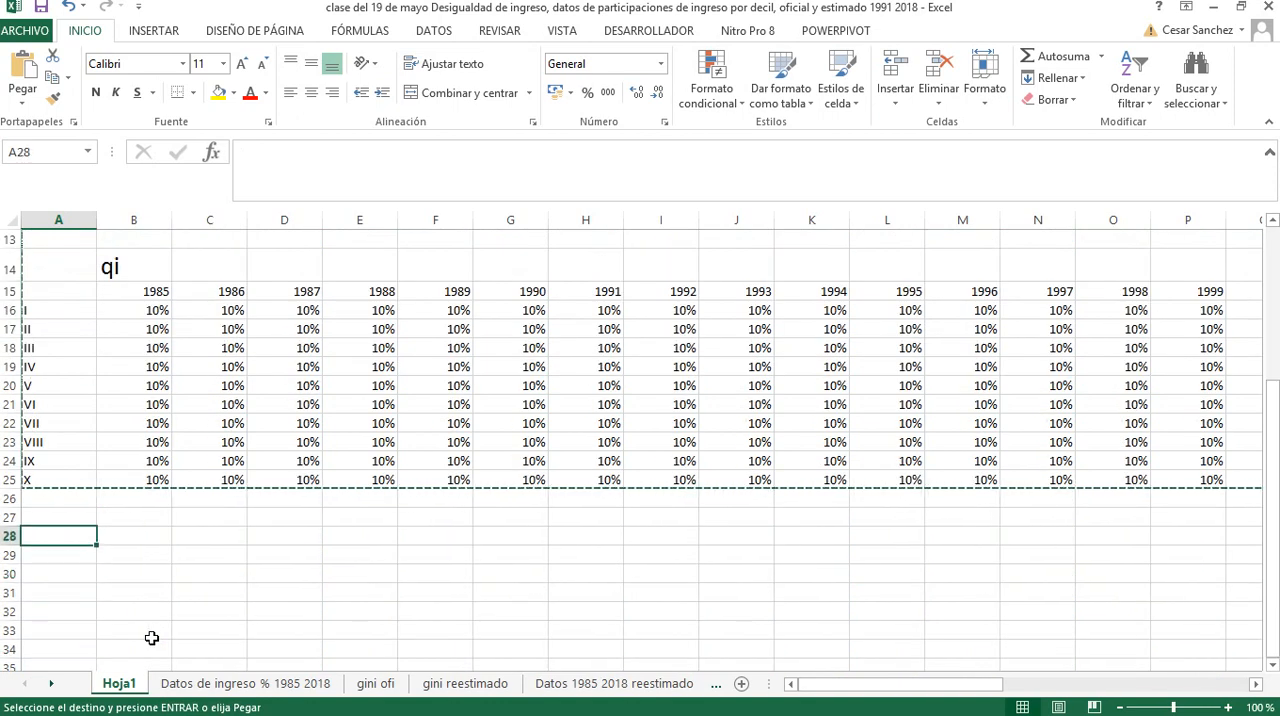
{"action": "key", "text": "ctrl+v"}
Change the heading of the pasted table in cell B28 to Pi
{"action": "left_click", "coordinate": [130, 545]}
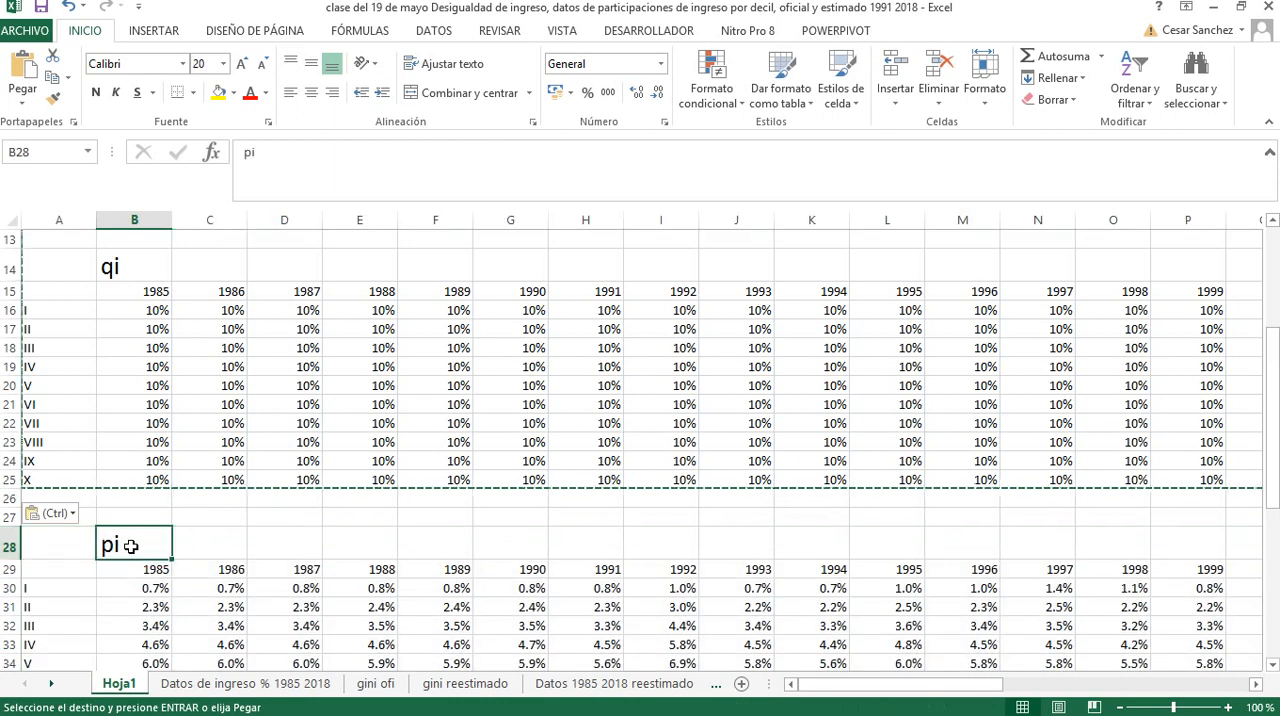
{"action": "type", "text": "P"}
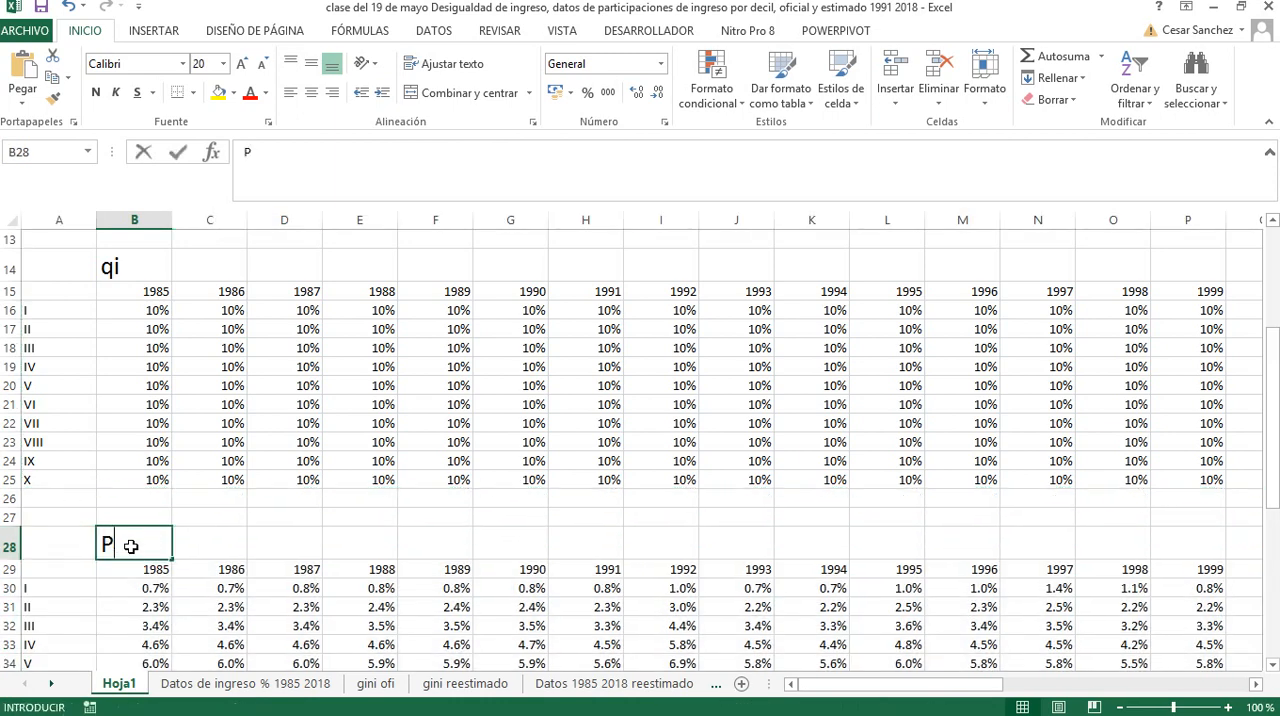
{"action": "type", "text": "I"}
{"action": "type", "text": "i"}
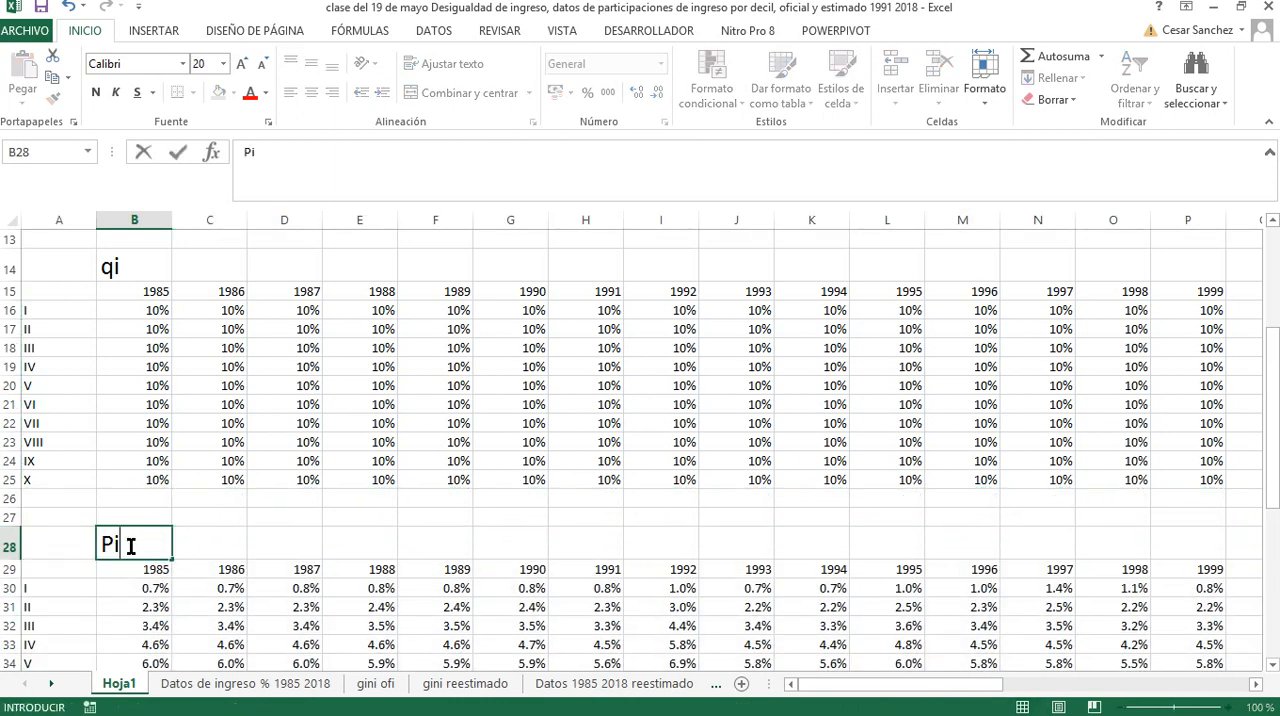
{"action": "key", "text": "Return"}
{"action": "left_click", "coordinate": [128, 545]}
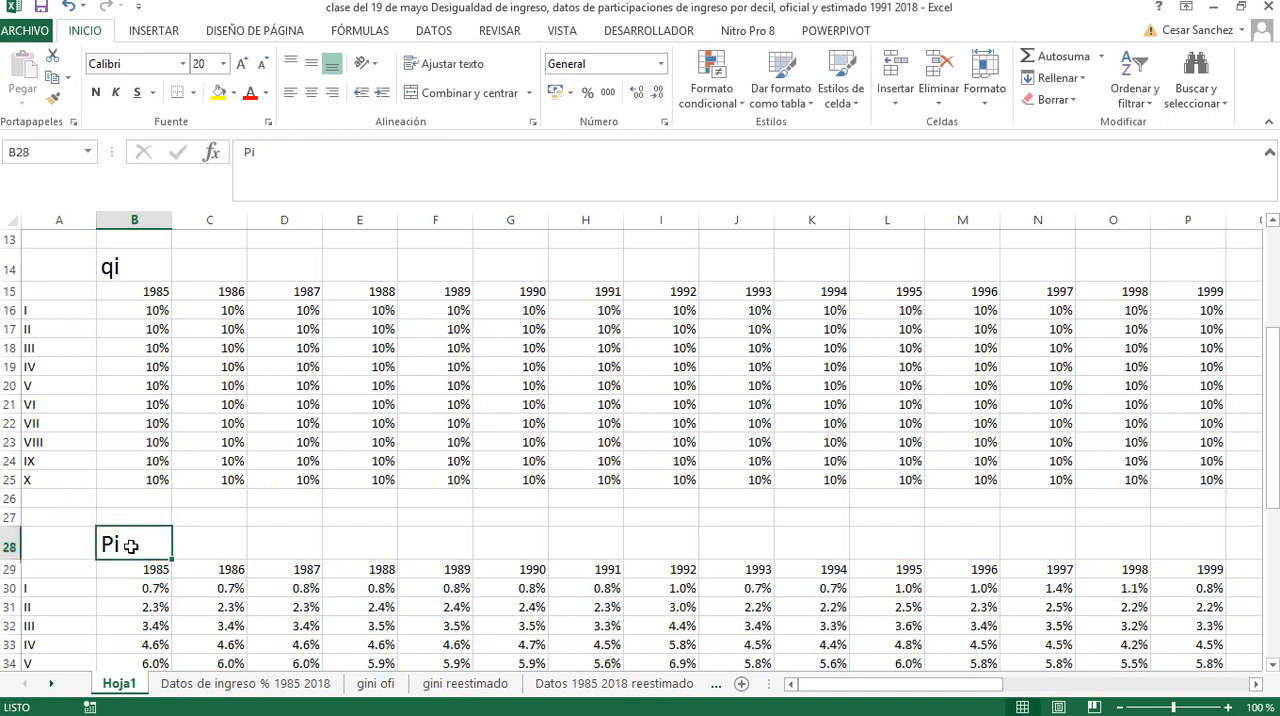
Enlarge the Pi heading in cell B28 to 26 points and copy it over the heading in cell B41
{"action": "left_click", "coordinate": [241, 64]}
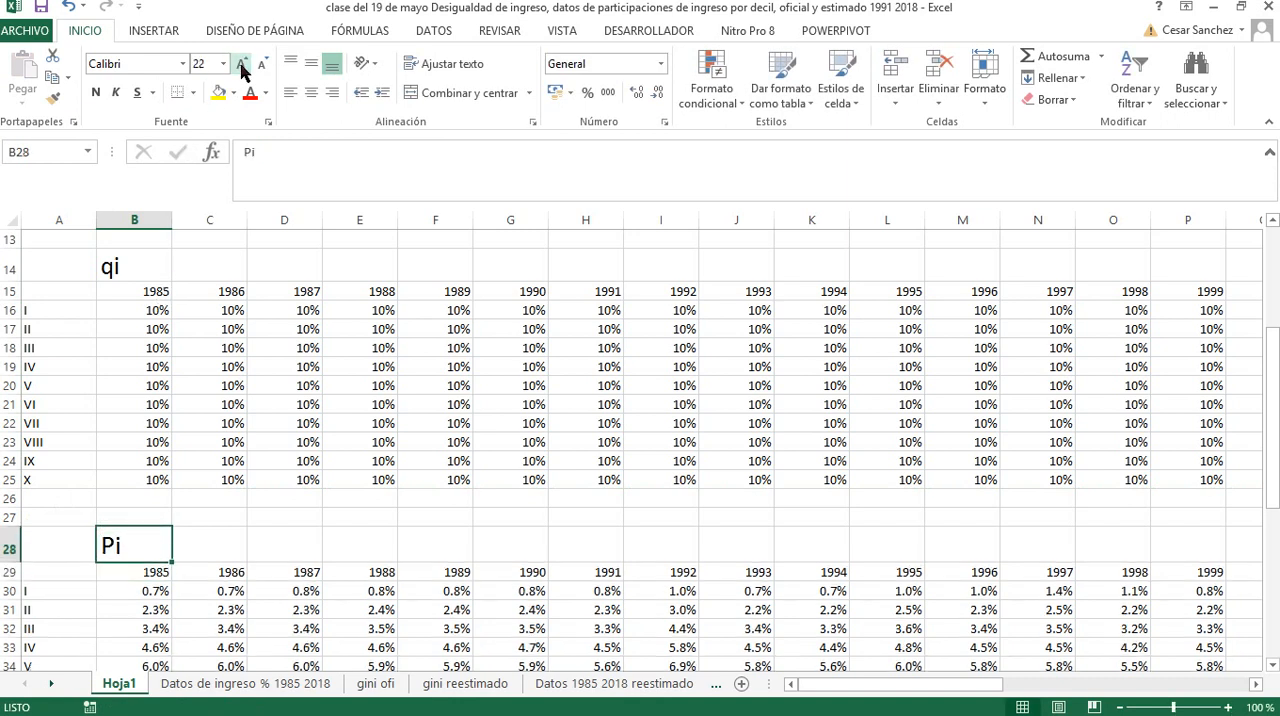
{"action": "left_click", "coordinate": [241, 64]}
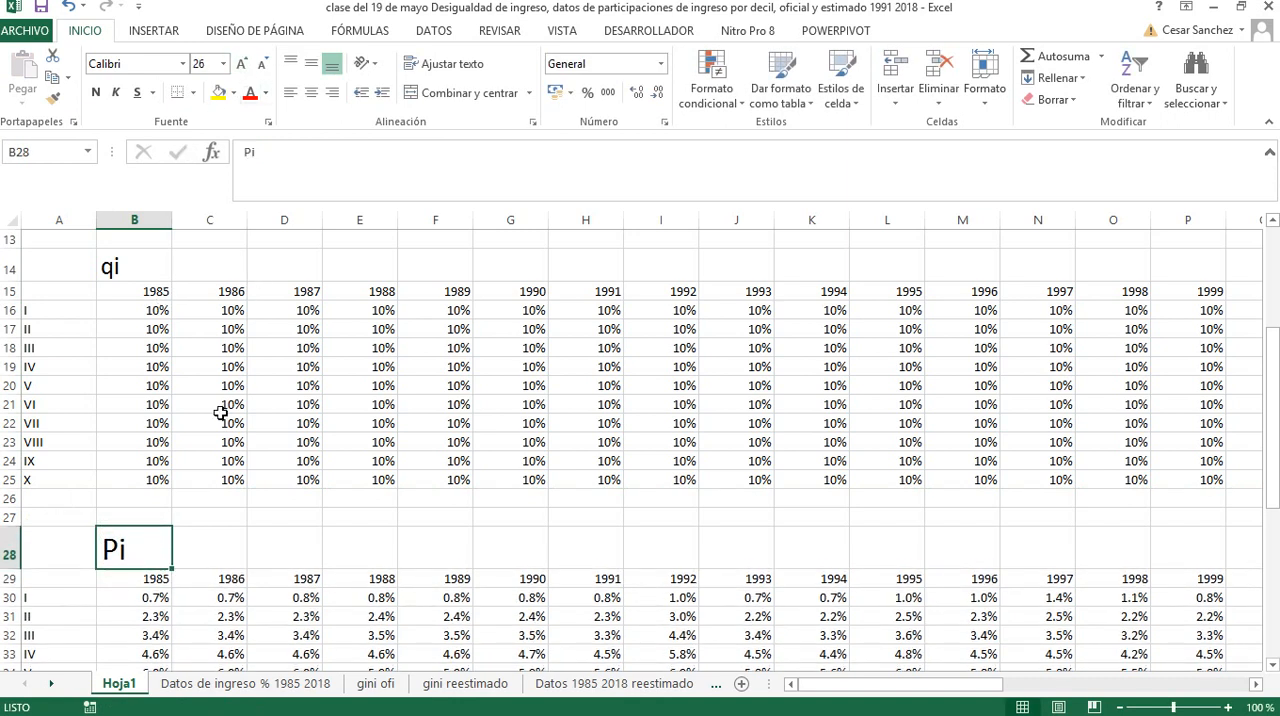
{"action": "key", "text": "ctrl+c"}
{"action": "scroll", "coordinate": [194, 503], "scroll_direction": "down", "scroll_amount": 5}
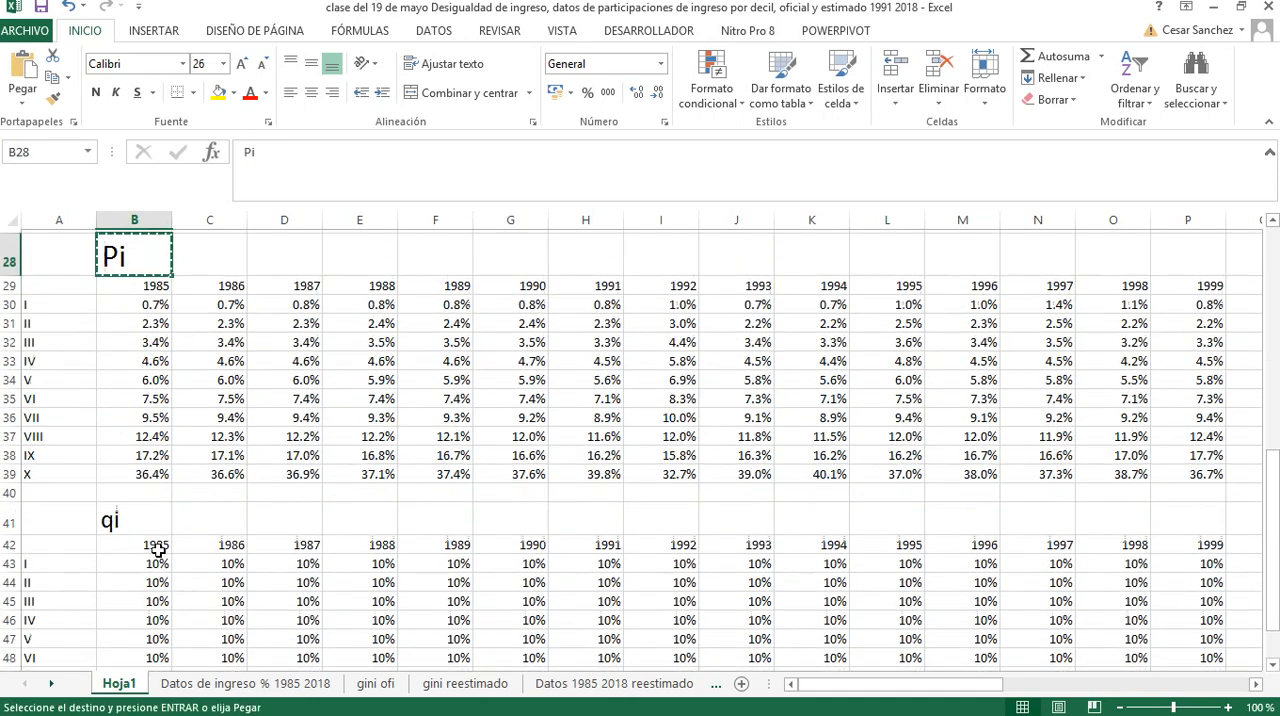
{"action": "left_click", "coordinate": [129, 517]}
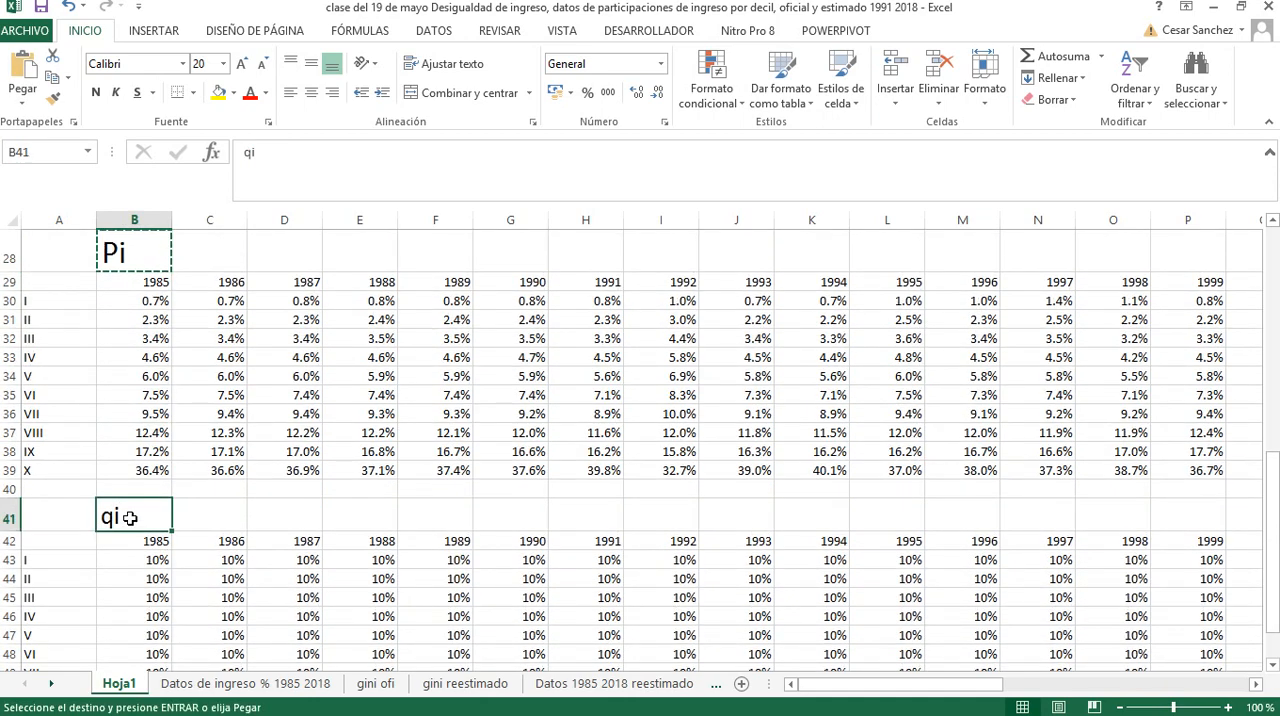
{"action": "key", "text": "ctrl+v"}
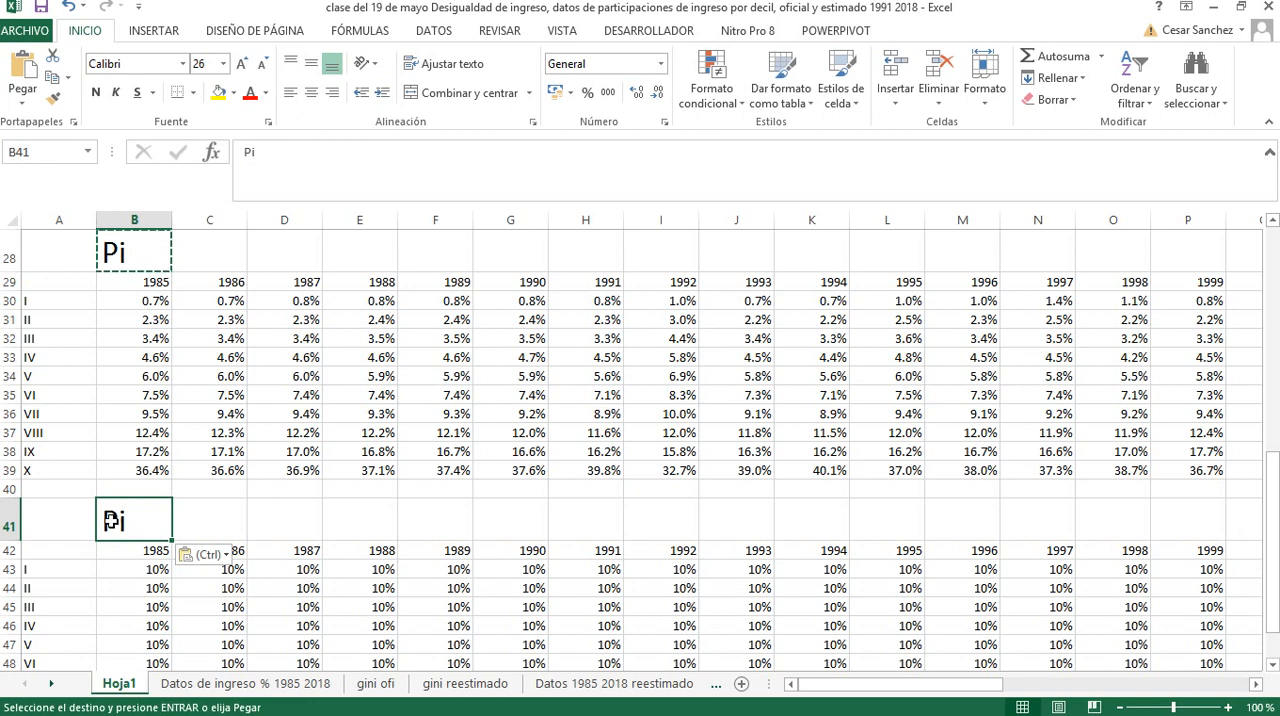
Change the text of the copied heading in cell B41 to Qi
{"action": "double_click", "coordinate": [124, 520]}
{"action": "key", "text": "BackSpace"}
{"action": "type", "text": "q"}
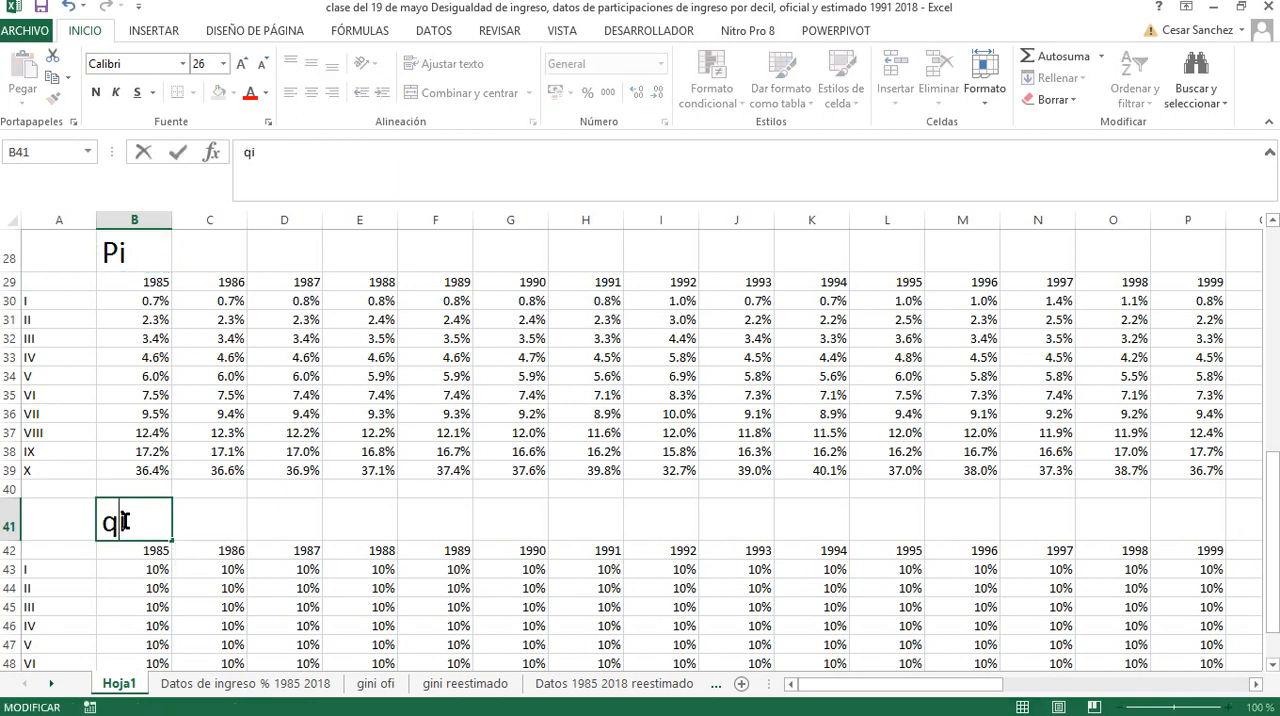
{"action": "key", "text": "BackSpace"}
{"action": "type", "text": "Q"}
{"action": "left_click", "coordinate": [197, 530]}
Set the font color of the Pi and Qi headings in cells B28 and B41 to standard blue
{"action": "left_click", "coordinate": [120, 518]}
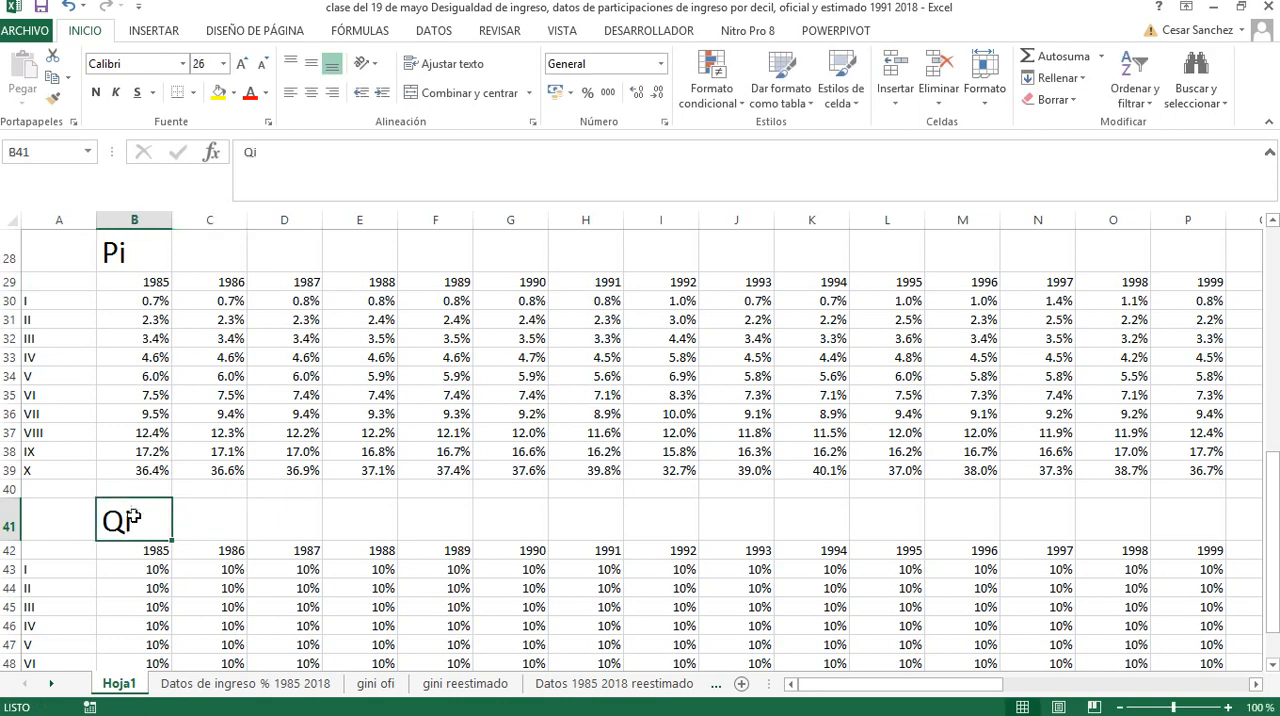
{"action": "left_click", "coordinate": [117, 252], "text": "ctrl"}
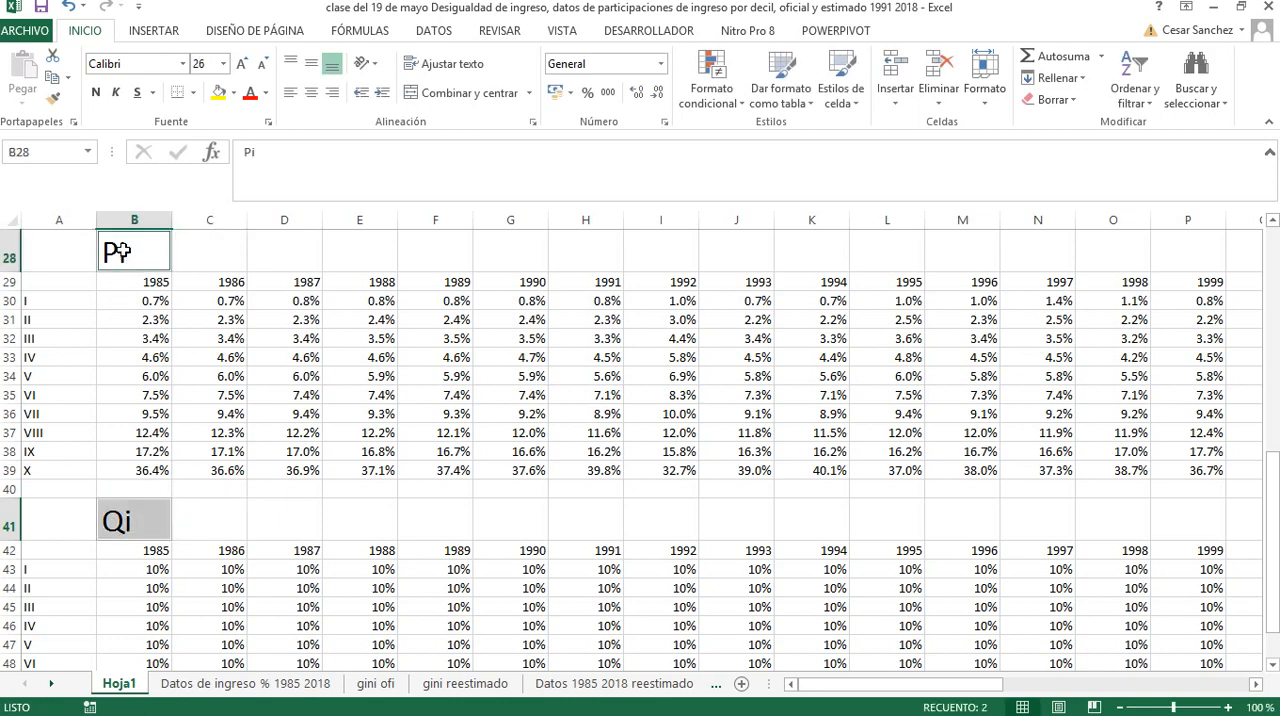
{"action": "left_click", "coordinate": [265, 92]}
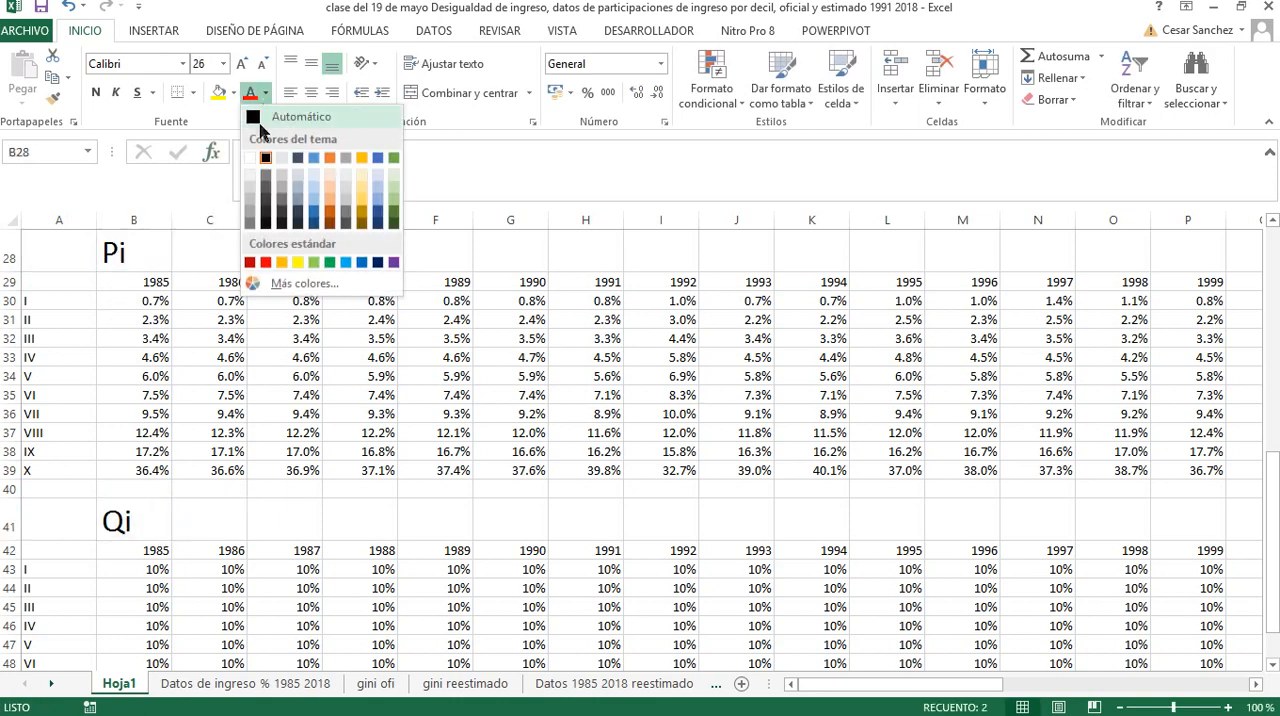
{"action": "left_click", "coordinate": [364, 262]}
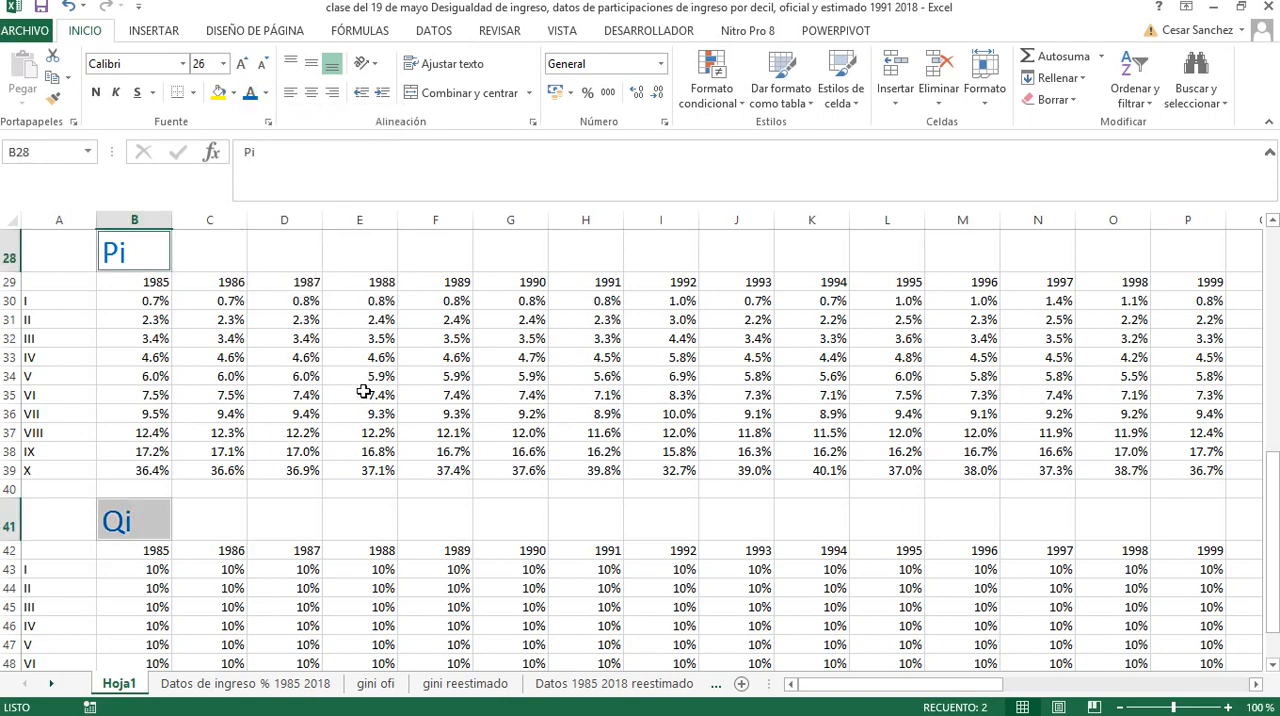
Enlarge the blue Pi and Qi headings in cells B28 and B41 to 48 points
{"action": "left_click", "coordinate": [1120, 708]}
{"action": "left_click", "coordinate": [1120, 708]}
{"action": "left_click", "coordinate": [1120, 708]}
{"action": "left_click", "coordinate": [1120, 708]}
{"action": "left_click", "coordinate": [1120, 708]}
{"action": "left_click", "coordinate": [1120, 708]}
{"action": "left_click", "coordinate": [1120, 708]}
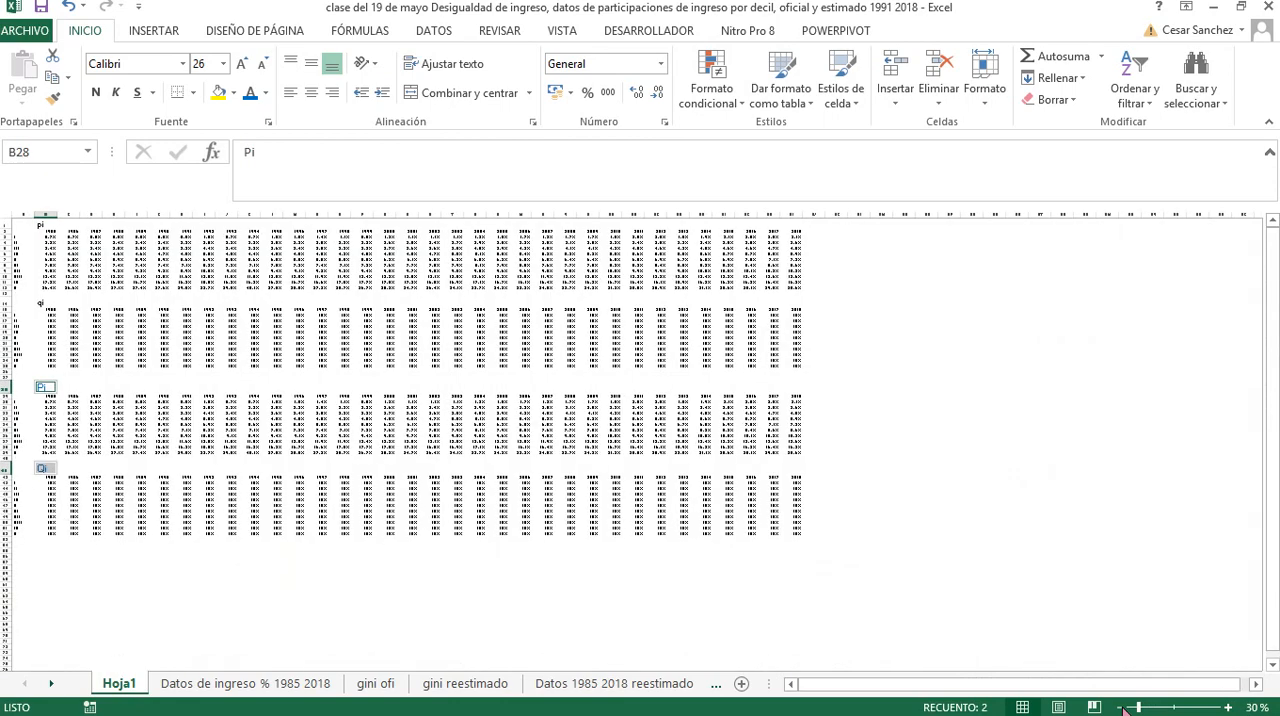
{"action": "left_click", "coordinate": [240, 66]}
{"action": "left_click", "coordinate": [240, 66]}
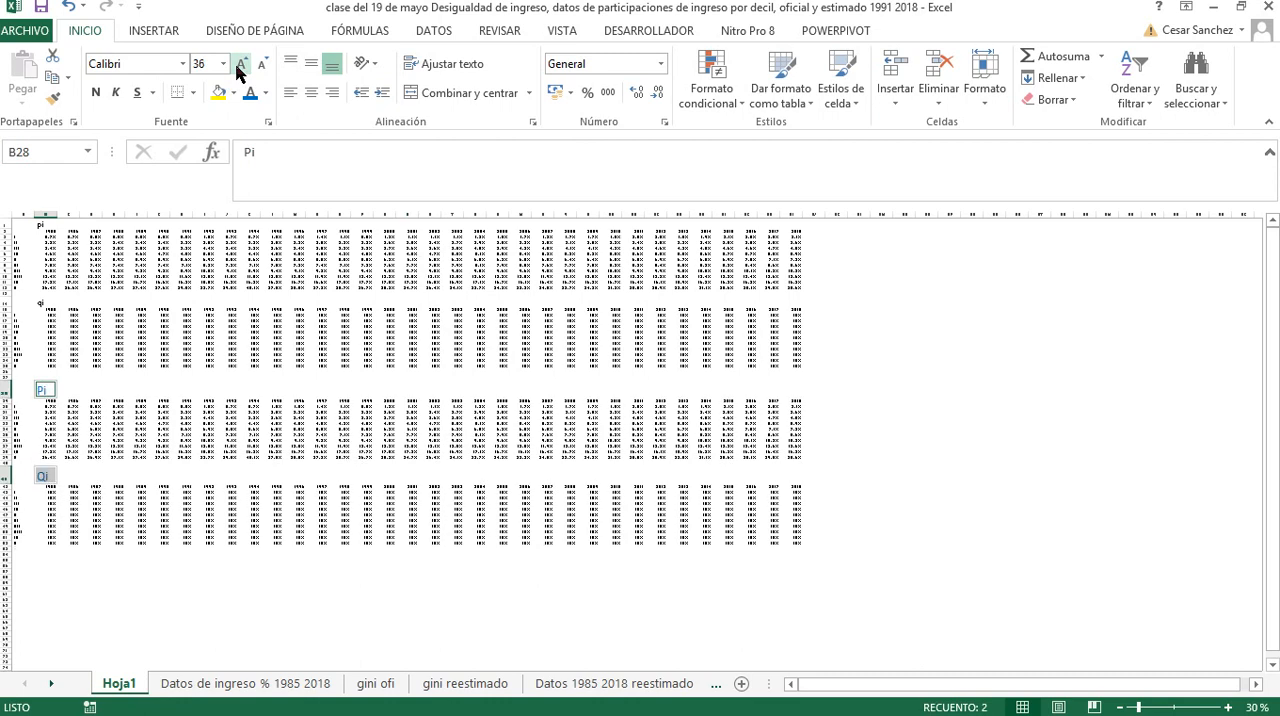
{"action": "left_click", "coordinate": [240, 66]}
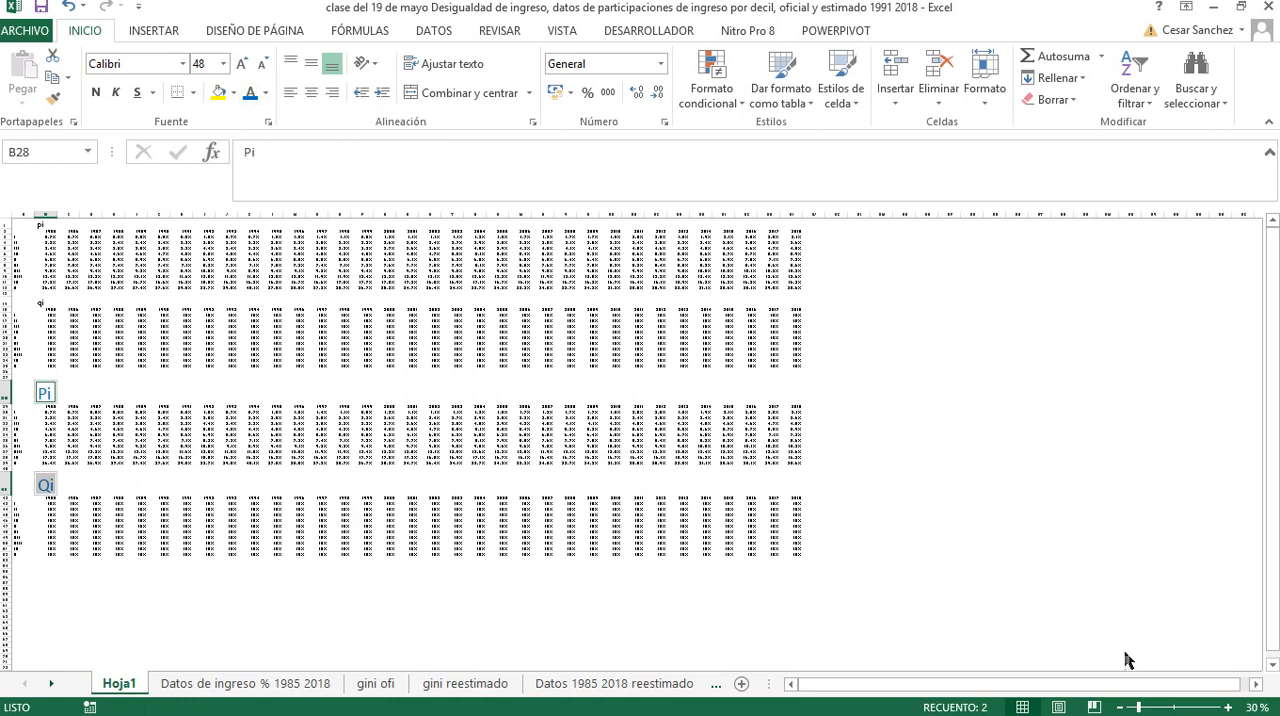
Zoom the sheet in to 120% and collapse the ribbon to give the Pi and Qi tables more room
{"action": "left_click", "coordinate": [1227, 707]}
{"action": "left_click", "coordinate": [1227, 707]}
{"action": "left_click", "coordinate": [1227, 707]}
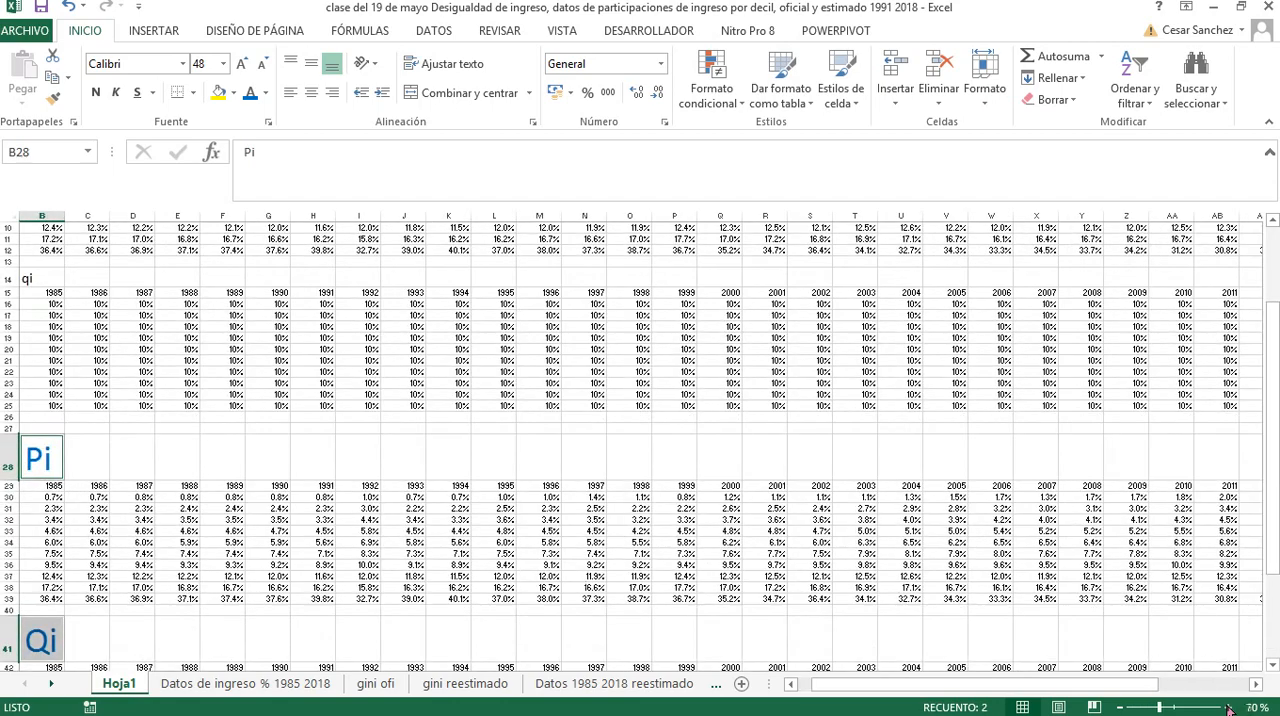
{"action": "left_click", "coordinate": [1227, 707]}
{"action": "left_click", "coordinate": [1227, 707]}
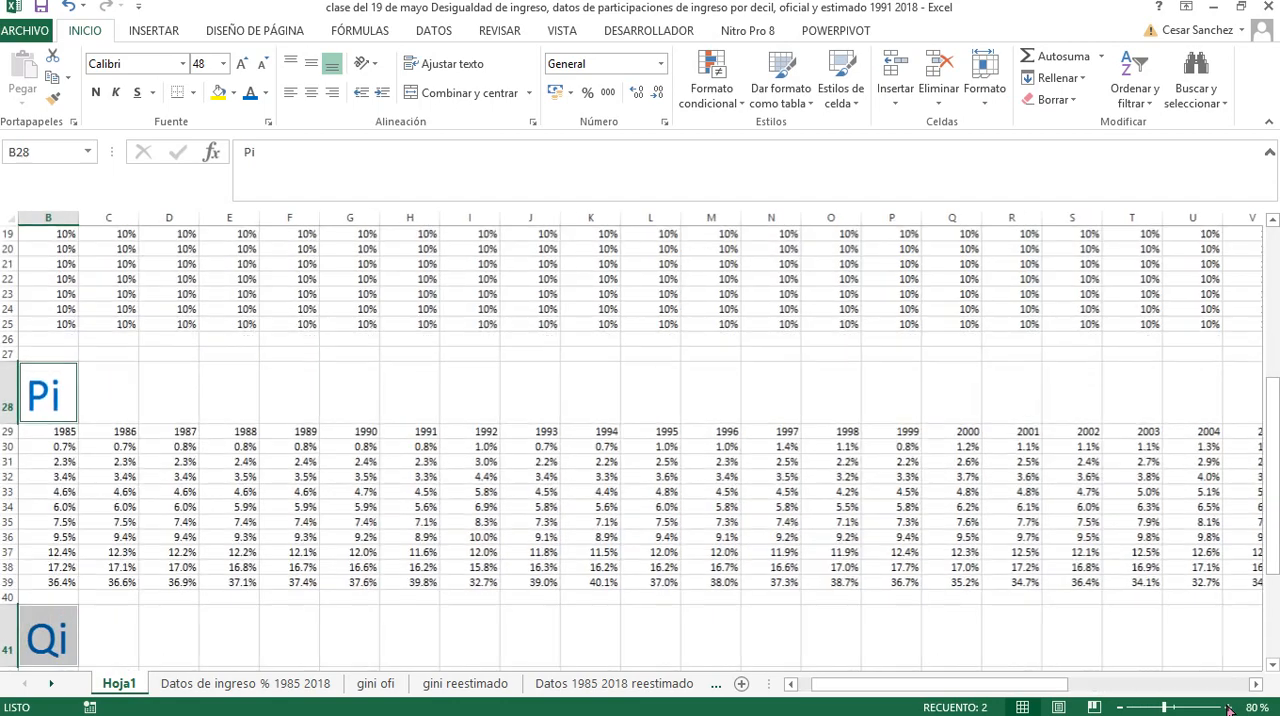
{"action": "left_click", "coordinate": [1227, 707]}
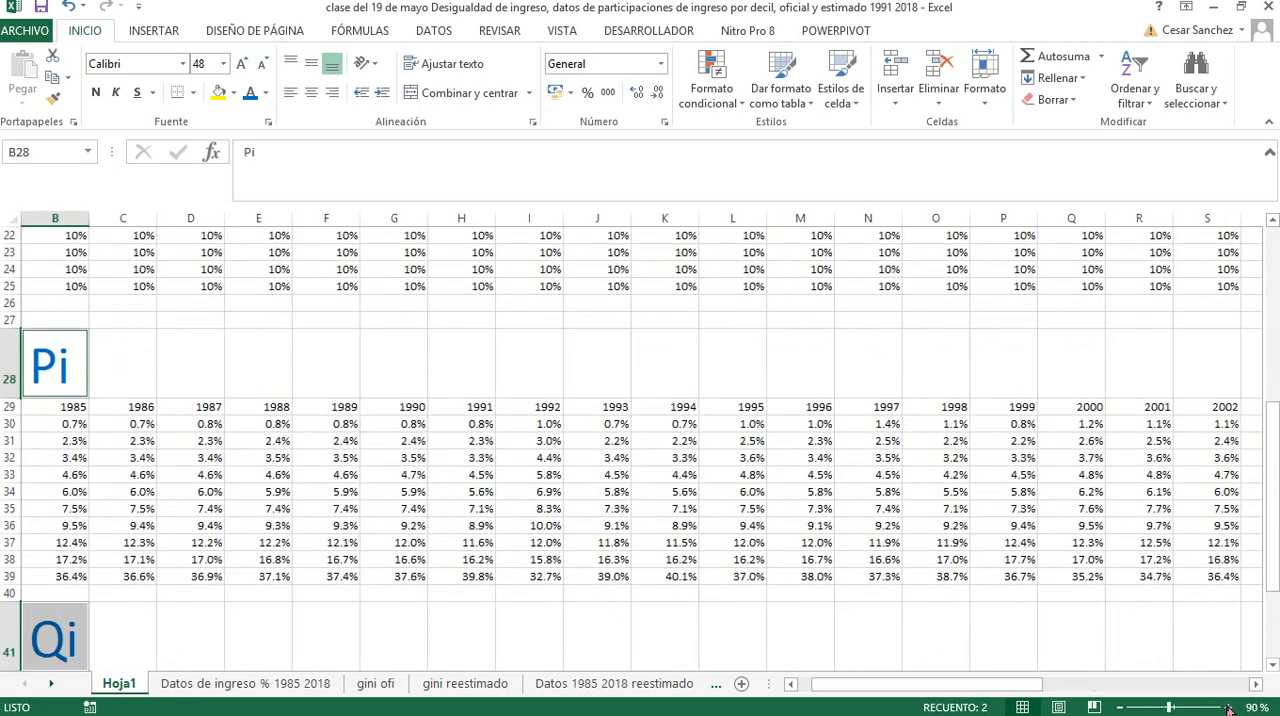
{"action": "left_click", "coordinate": [1227, 707]}
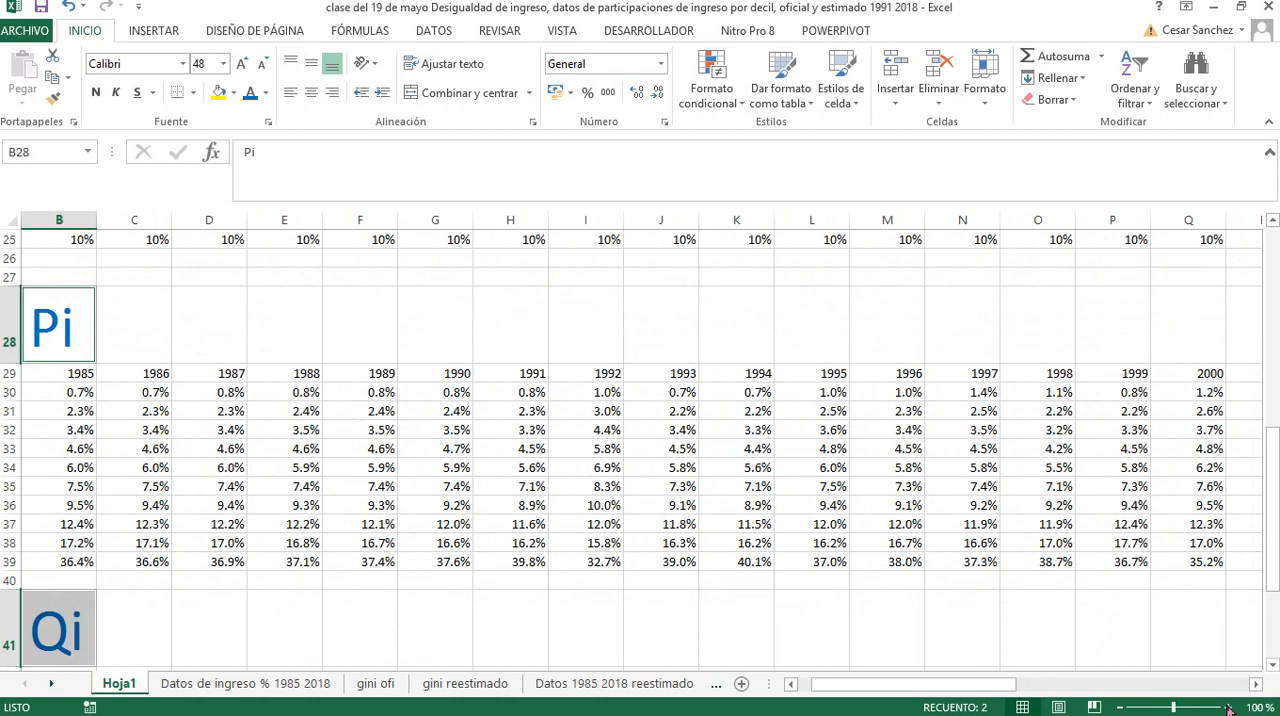
{"action": "left_click", "coordinate": [1227, 707]}
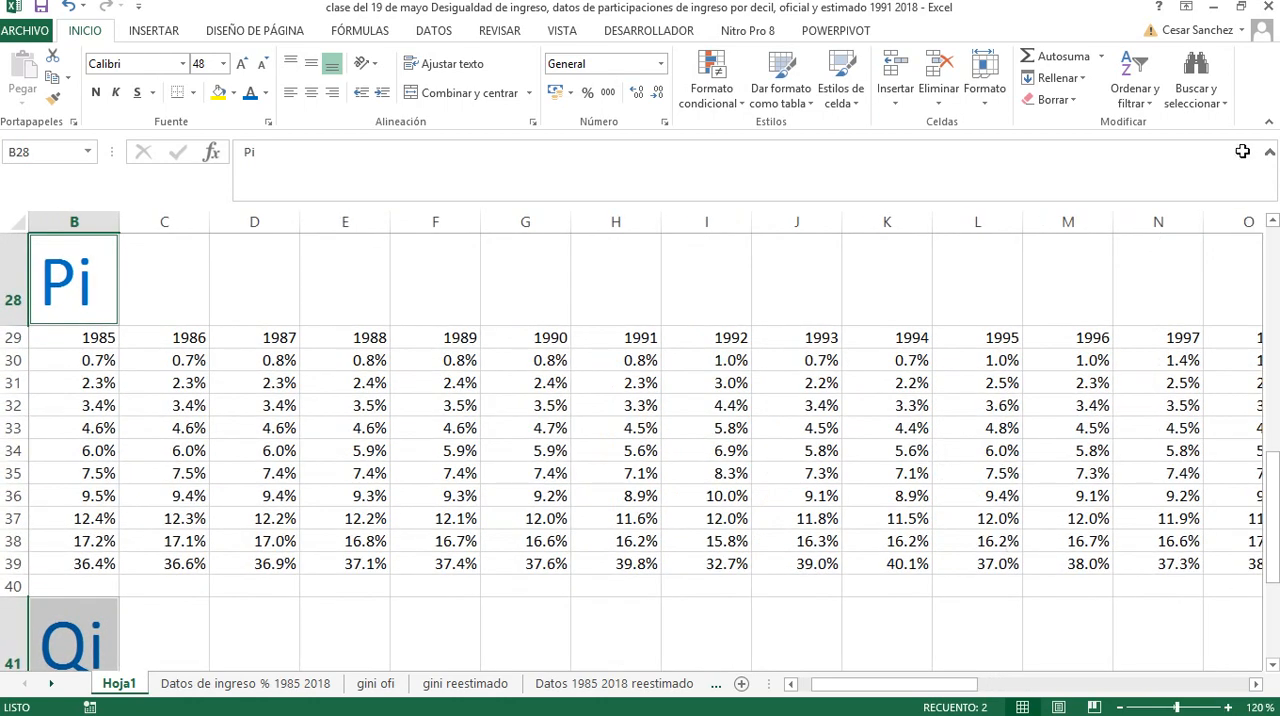
{"action": "left_click", "coordinate": [1267, 121]}
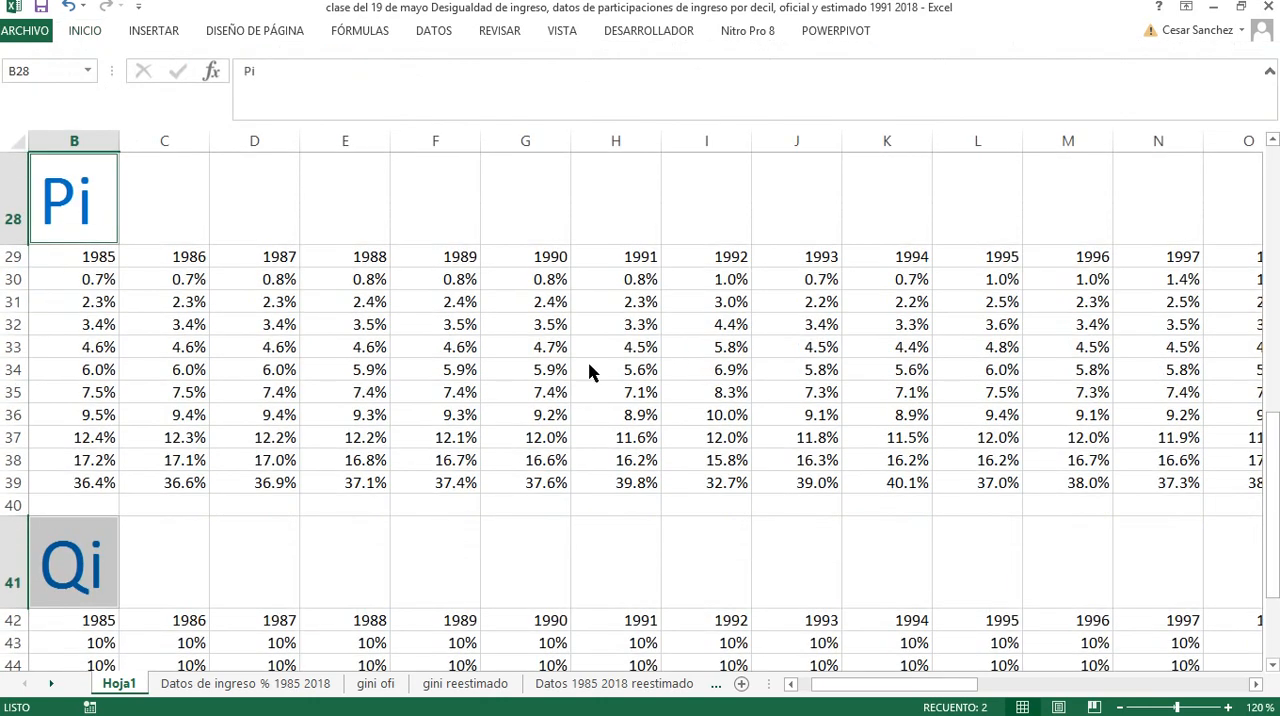
Clear the first-decile 1985 value in cell B30 of the table under the Pi heading
{"action": "scroll", "coordinate": [281, 440], "scroll_direction": "down", "scroll_amount": 1}
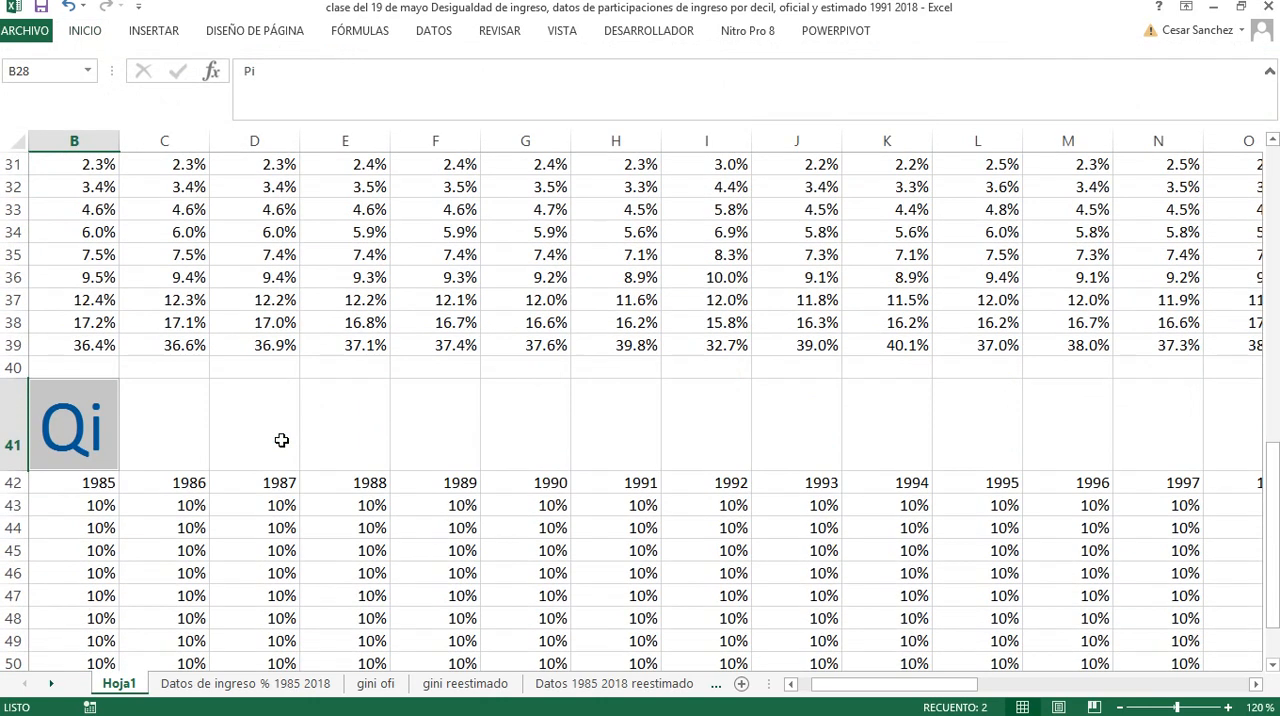
{"action": "scroll", "coordinate": [281, 440], "scroll_direction": "down", "scroll_amount": 2}
{"action": "scroll", "coordinate": [281, 440], "scroll_direction": "up", "scroll_amount": 5}
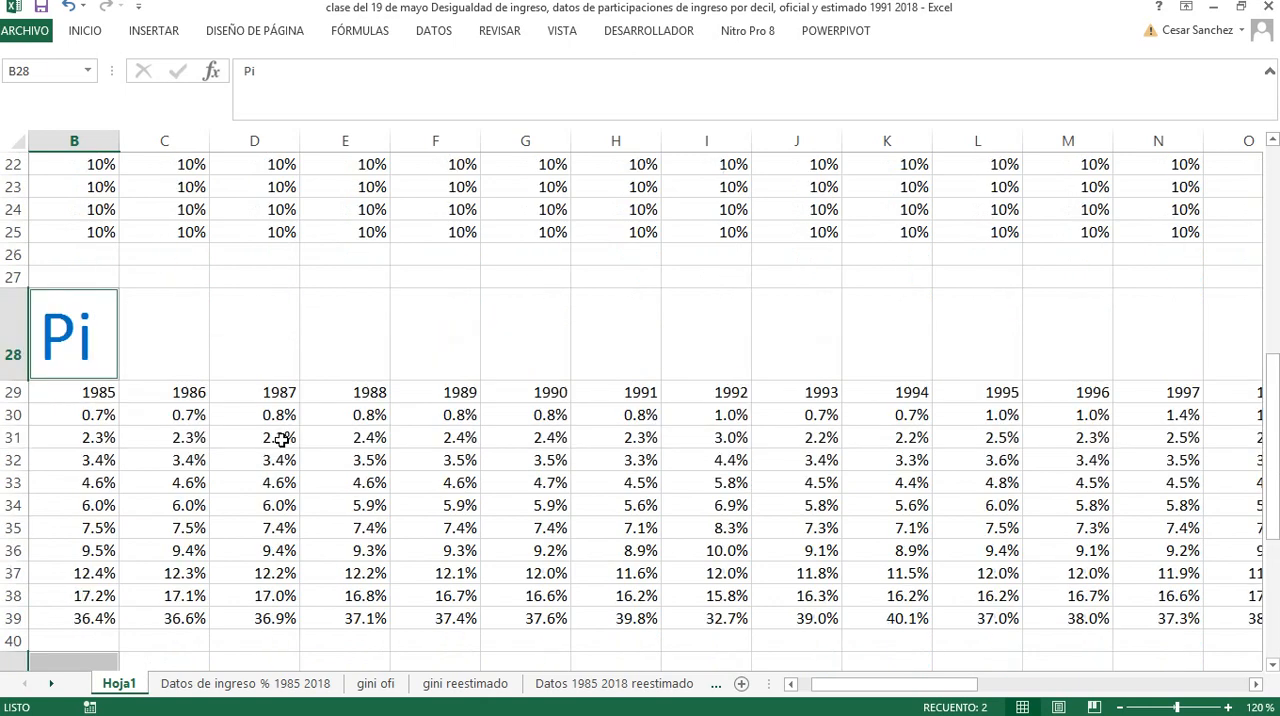
{"action": "scroll", "coordinate": [190, 425], "scroll_direction": "down", "scroll_amount": 1}
{"action": "scroll", "coordinate": [159, 407], "scroll_direction": "up", "scroll_amount": 1}
{"action": "left_click", "coordinate": [95, 420]}
{"action": "left_click", "coordinate": [94, 460]}
{"action": "left_click", "coordinate": [95, 418]}
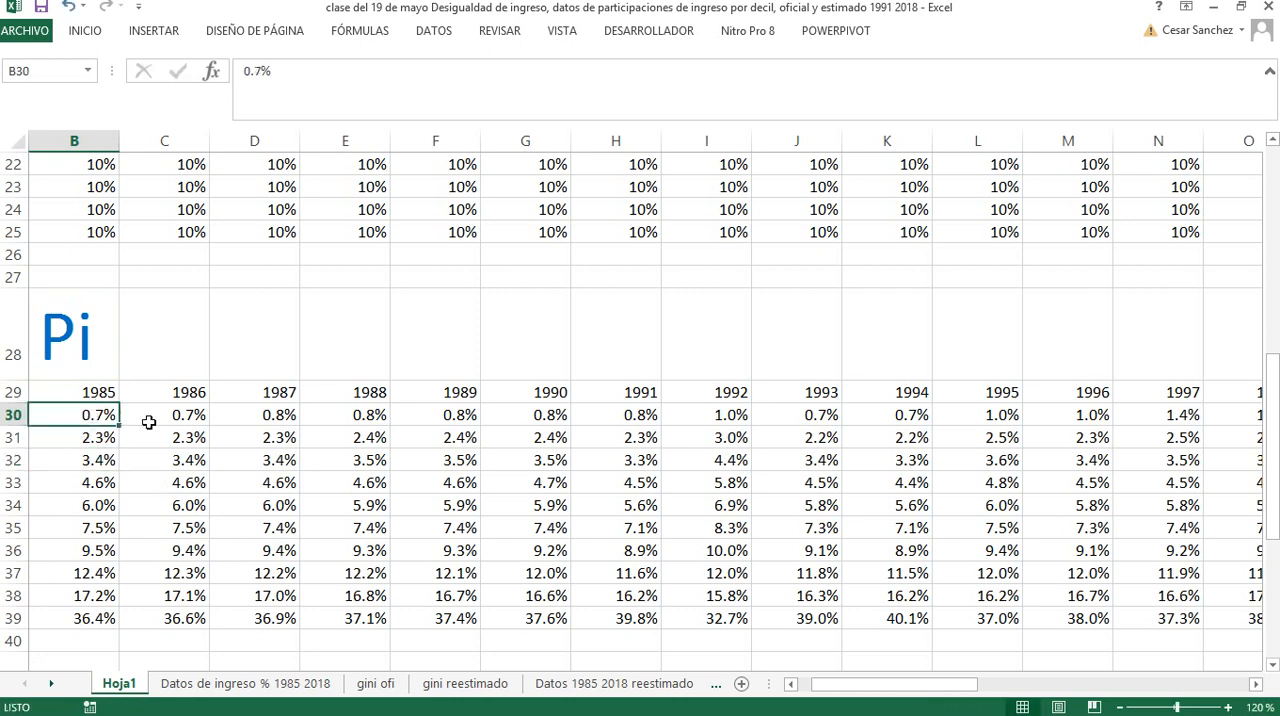
{"action": "key", "text": "Delete"}
{"action": "type", "text": "+"}
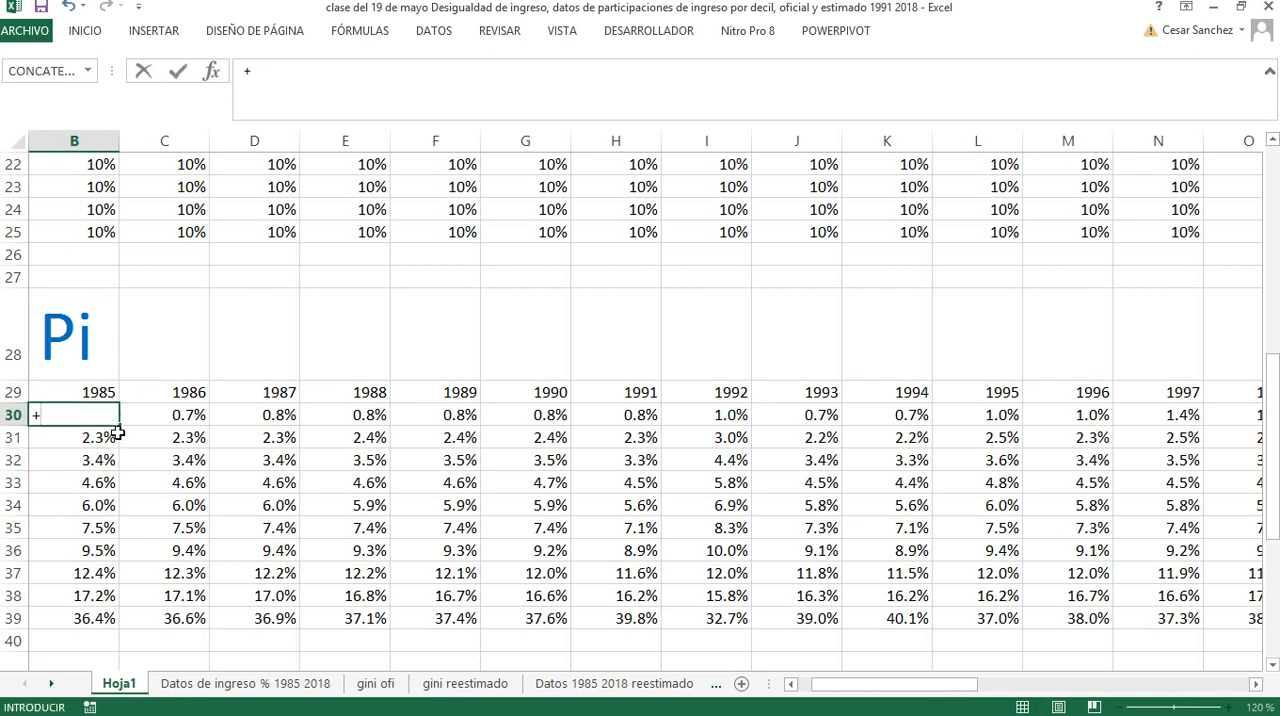
{"action": "scroll", "coordinate": [117, 432], "scroll_direction": "up", "scroll_amount": 3}
{"action": "scroll", "coordinate": [117, 432], "scroll_direction": "up", "scroll_amount": 4}
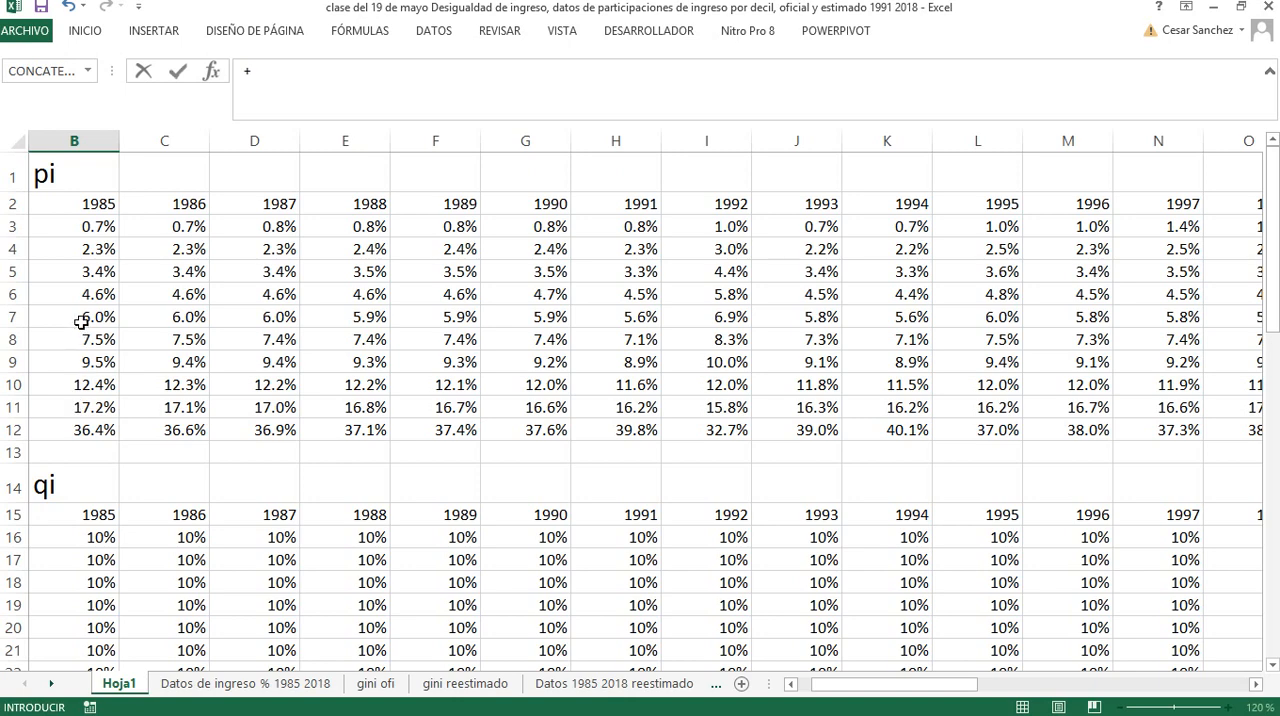
{"action": "left_click", "coordinate": [70, 176]}
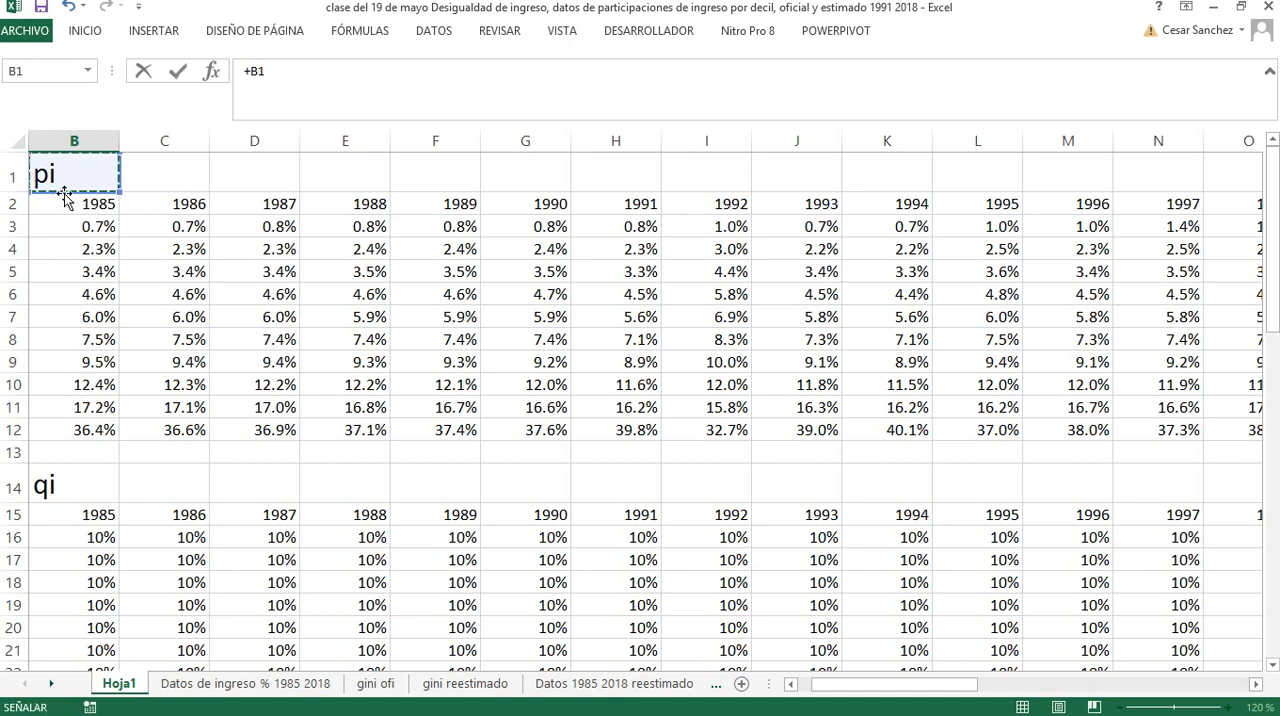
{"action": "key", "text": "Escape"}
Change the heading of the income share table in cell B1 to qi
{"action": "scroll", "coordinate": [84, 302], "scroll_direction": "up", "scroll_amount": 4}
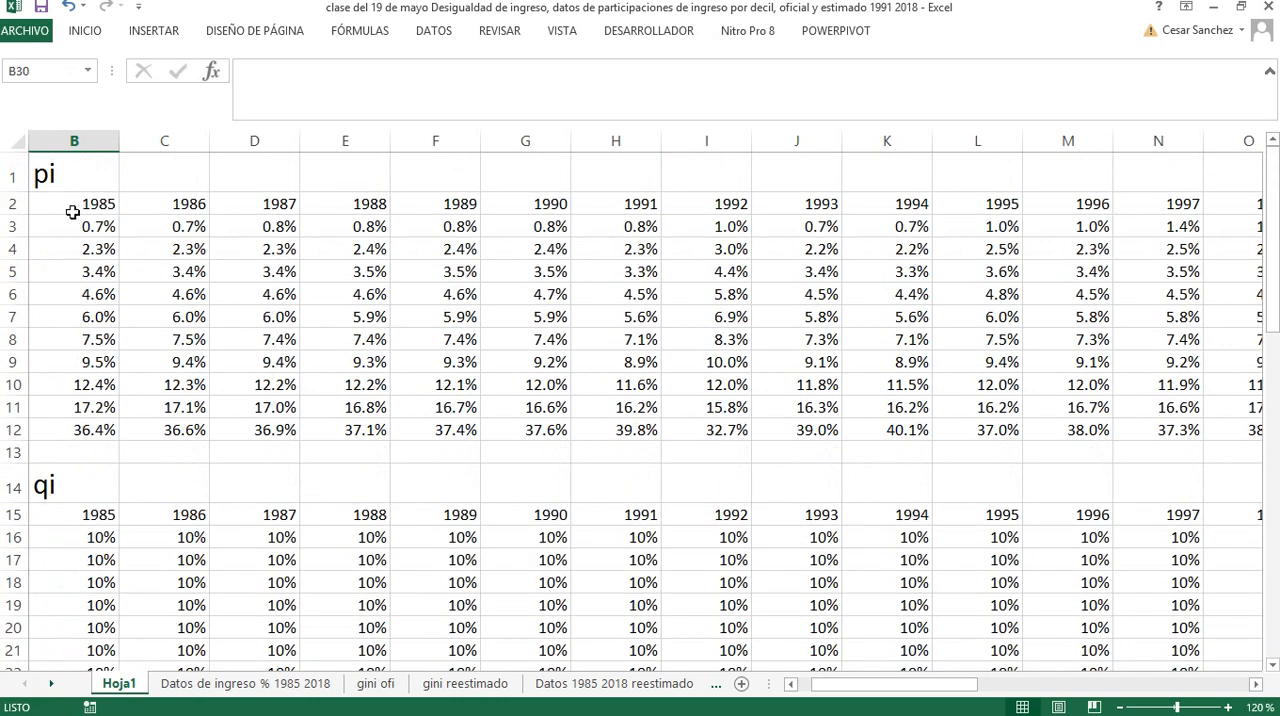
{"action": "left_click", "coordinate": [52, 181]}
{"action": "double_click", "coordinate": [52, 181]}
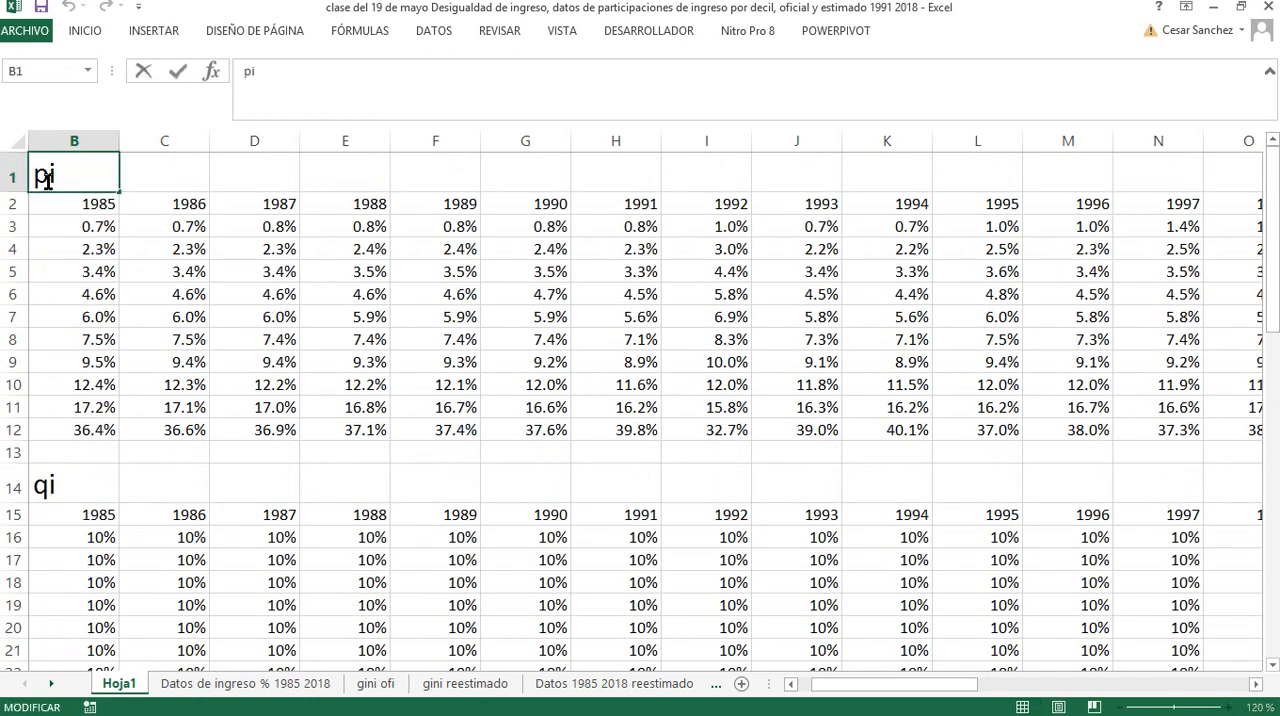
{"action": "key", "text": "BackSpace"}
{"action": "type", "text": "Q"}
{"action": "key", "text": "BackSpace"}
{"action": "type", "text": "q"}
{"action": "key", "text": "Return"}
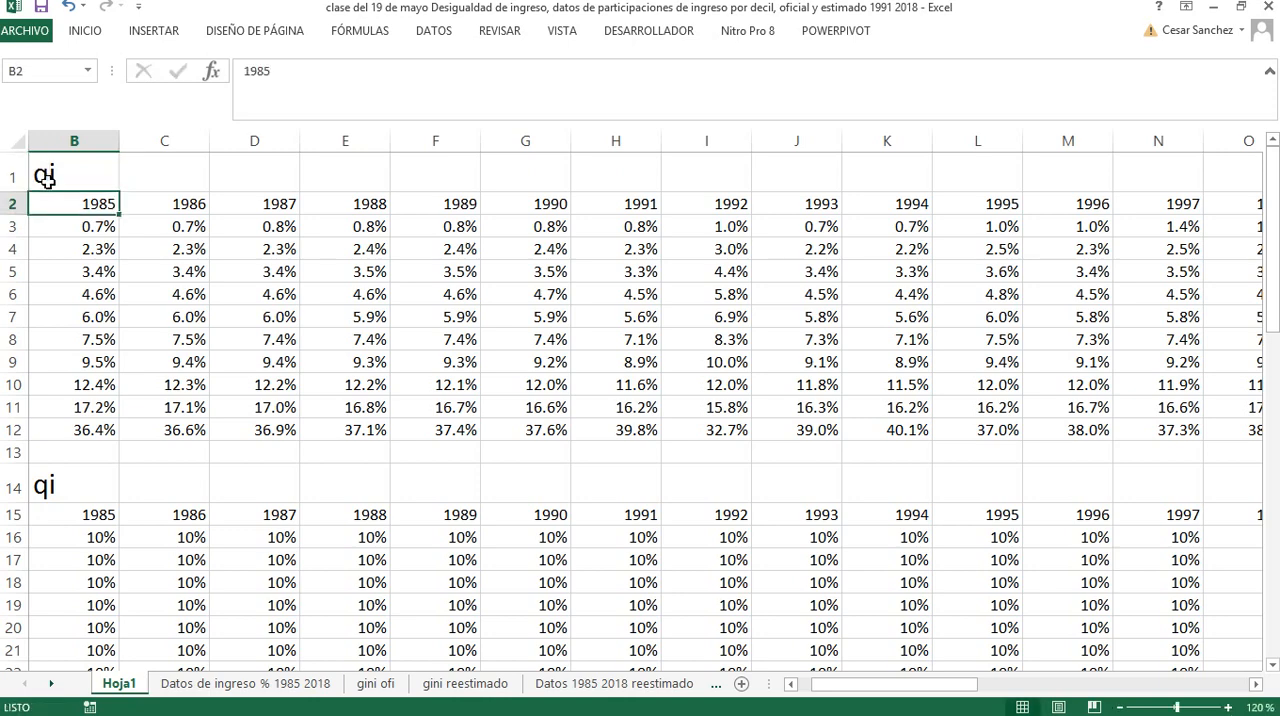
Change the heading above the 10% population share table in cell B14 to pi
{"action": "scroll", "coordinate": [60, 345], "scroll_direction": "down", "scroll_amount": 2}
{"action": "left_click", "coordinate": [46, 335]}
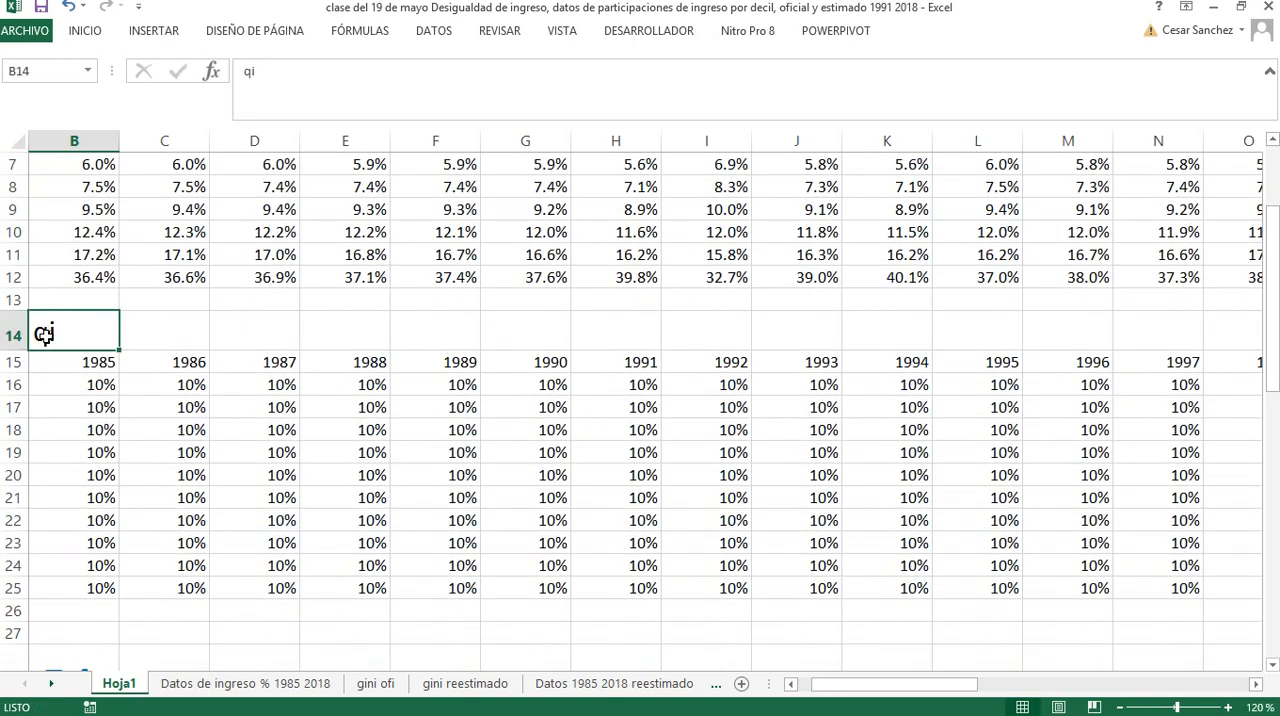
{"action": "double_click", "coordinate": [46, 335]}
{"action": "key", "text": "BackSpace"}
{"action": "type", "text": "p"}
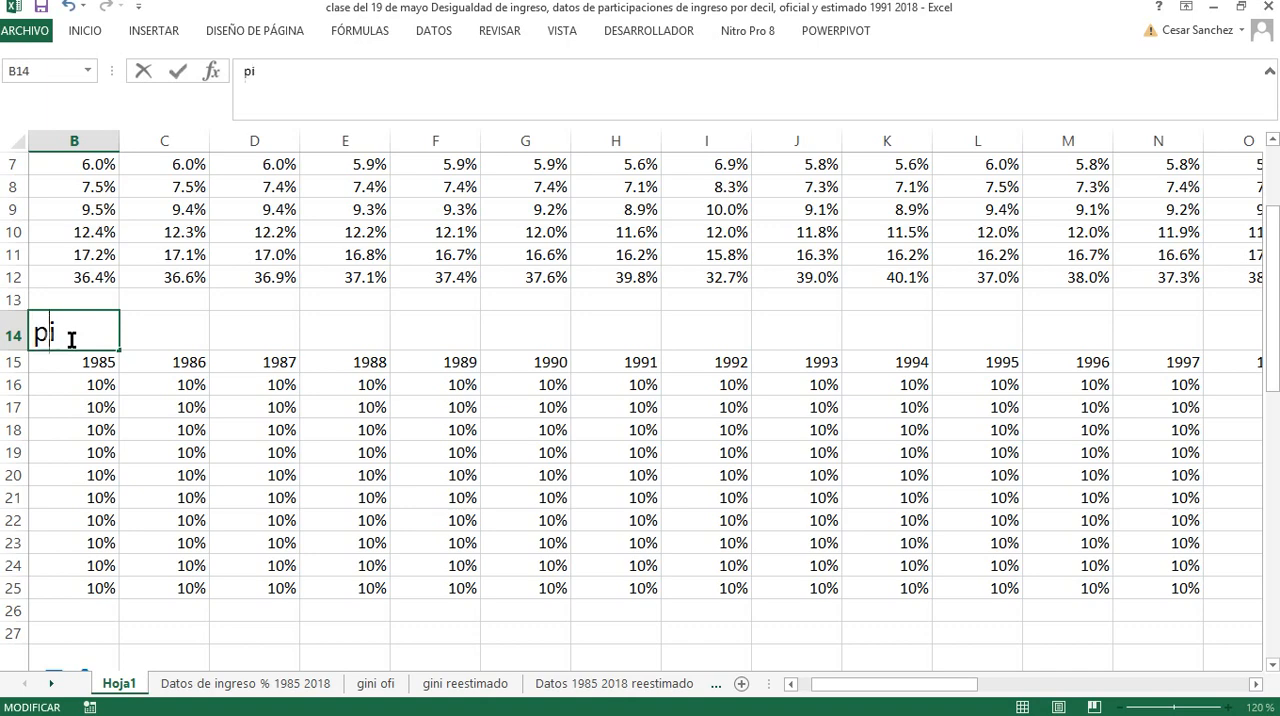
{"action": "key", "text": "Return"}
Change the large blue heading in cell B28 to Qi
{"action": "scroll", "coordinate": [95, 420], "scroll_direction": "down", "scroll_amount": 4}
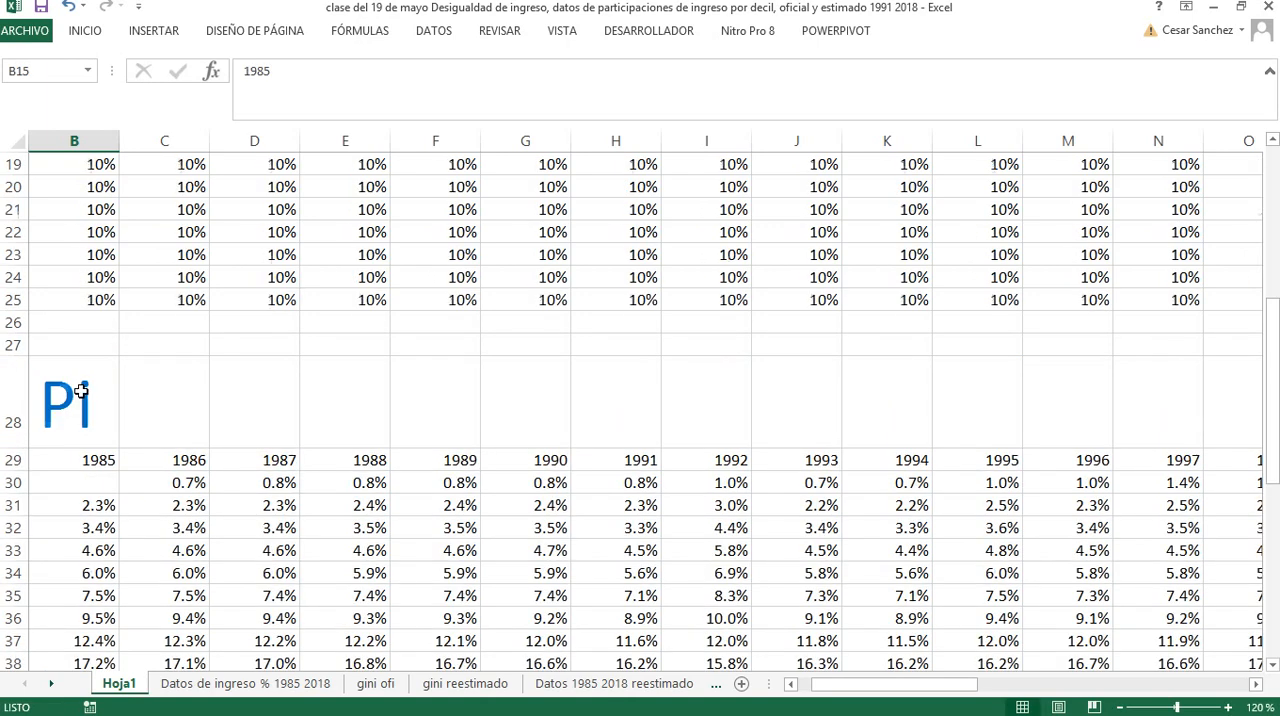
{"action": "left_click", "coordinate": [66, 421]}
{"action": "double_click", "coordinate": [66, 421]}
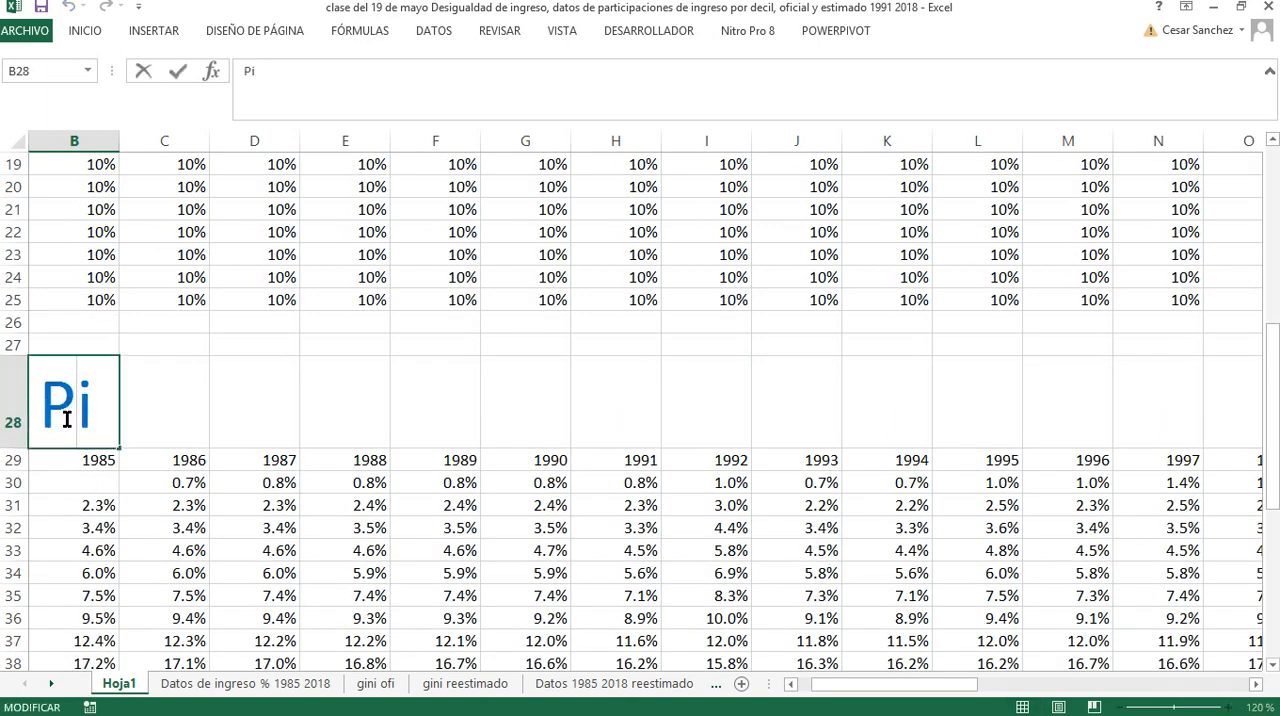
{"action": "key", "text": "BackSpace"}
{"action": "type", "text": "q"}
{"action": "key", "text": "BackSpace"}
{"action": "type", "text": "Q"}
{"action": "key", "text": "Return"}
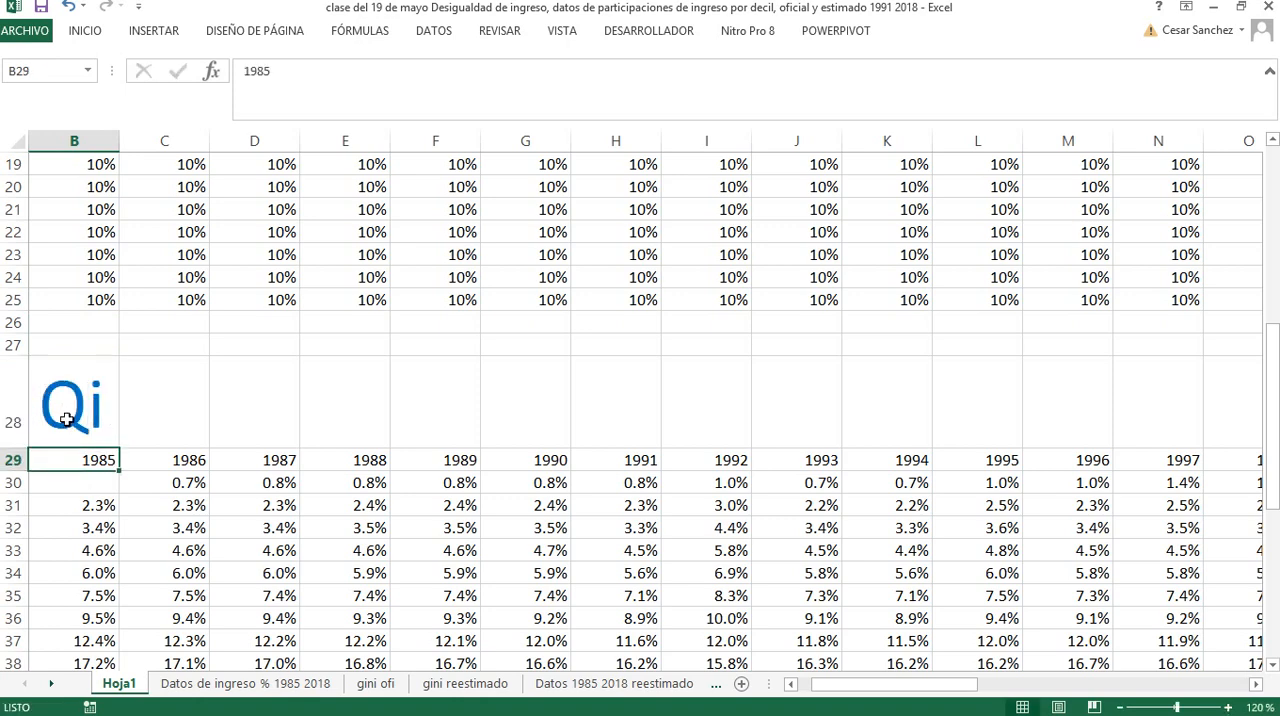
Change the large blue heading in cell B41 to Pi
{"action": "scroll", "coordinate": [66, 420], "scroll_direction": "down", "scroll_amount": 3}
{"action": "left_click", "coordinate": [76, 556]}
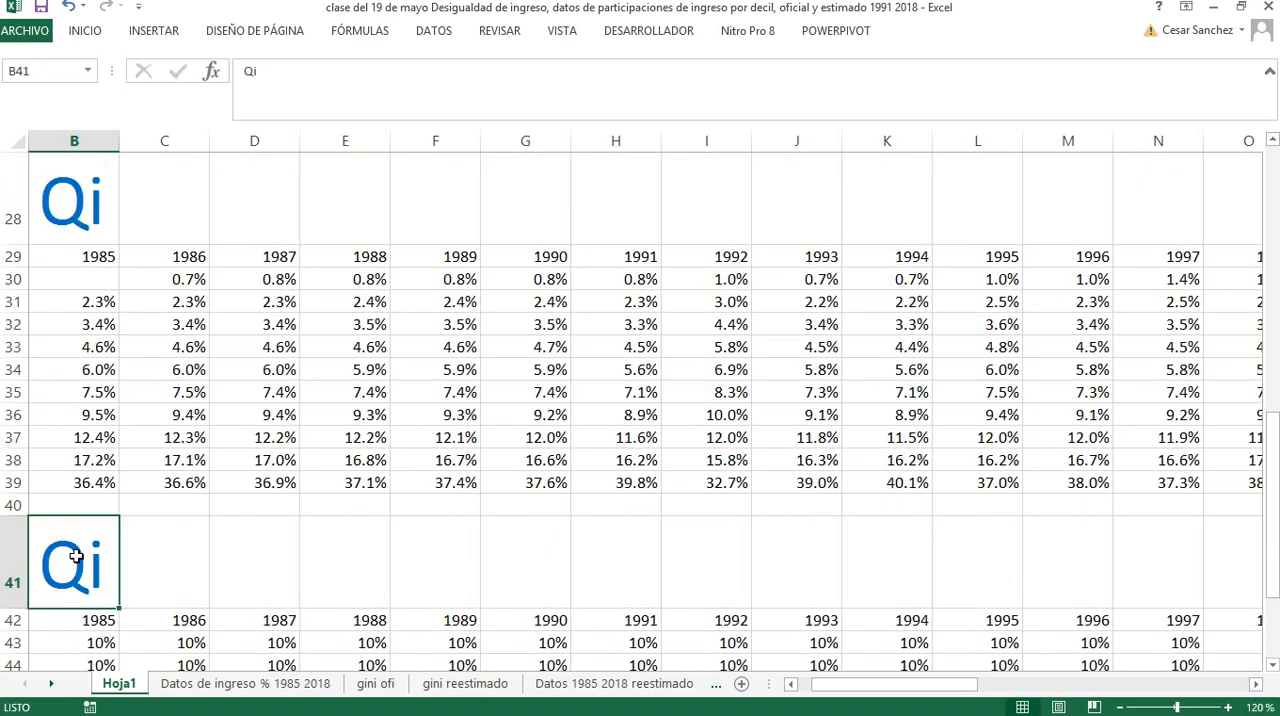
{"action": "double_click", "coordinate": [81, 571]}
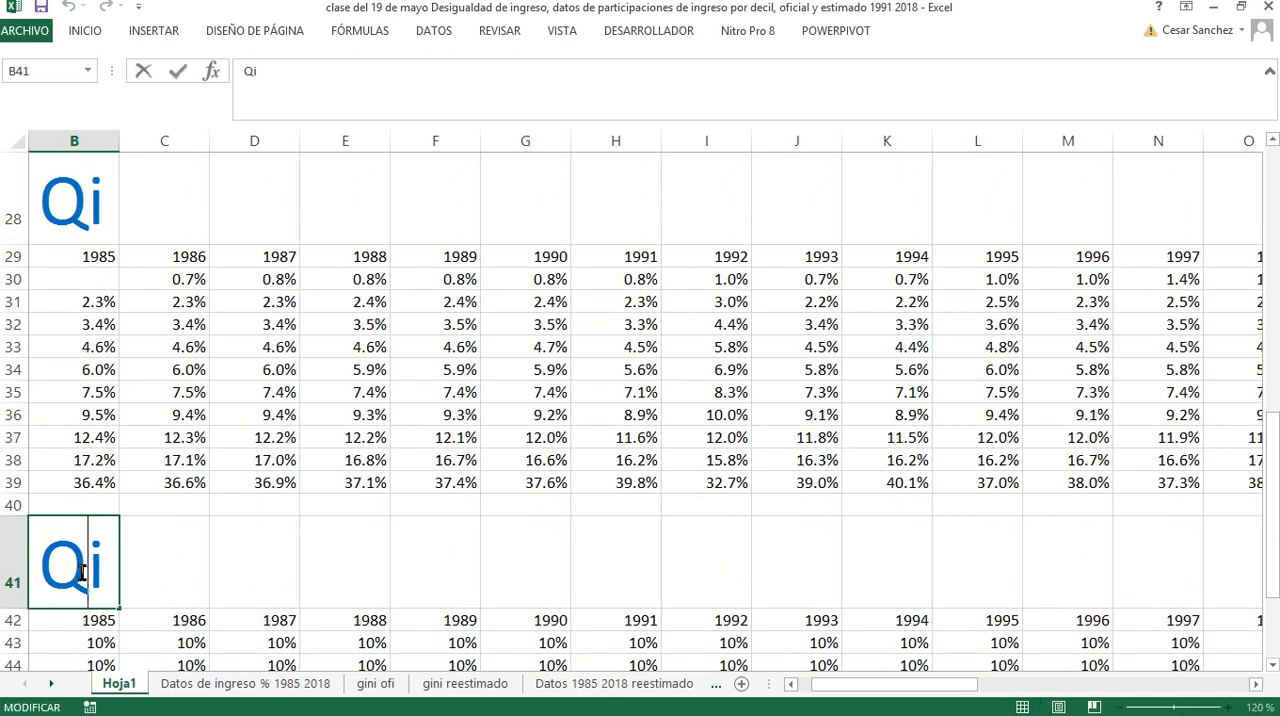
{"action": "key", "text": "BackSpace"}
{"action": "type", "text": "P"}
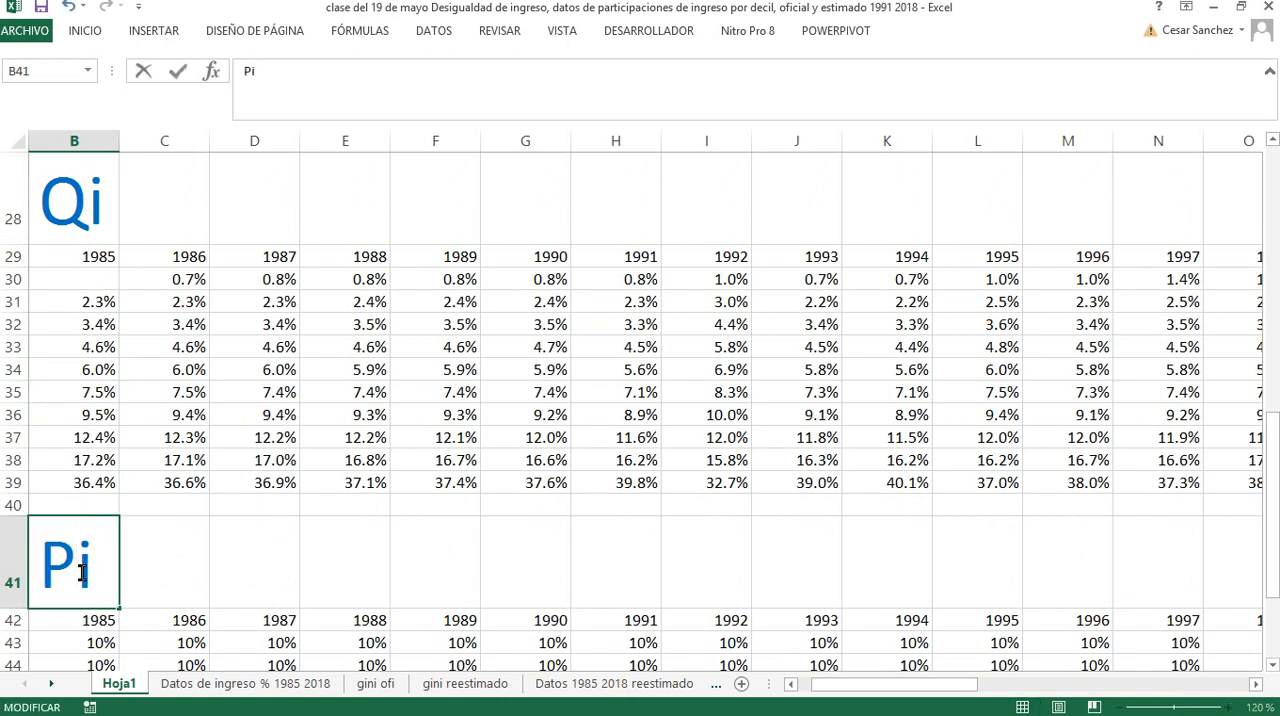
{"action": "key", "text": "Return"}
Enter the formula +B3 in cell B30 so the 1985 Qi column starts from the first decile's share
{"action": "scroll", "coordinate": [95, 568], "scroll_direction": "up", "scroll_amount": 5}
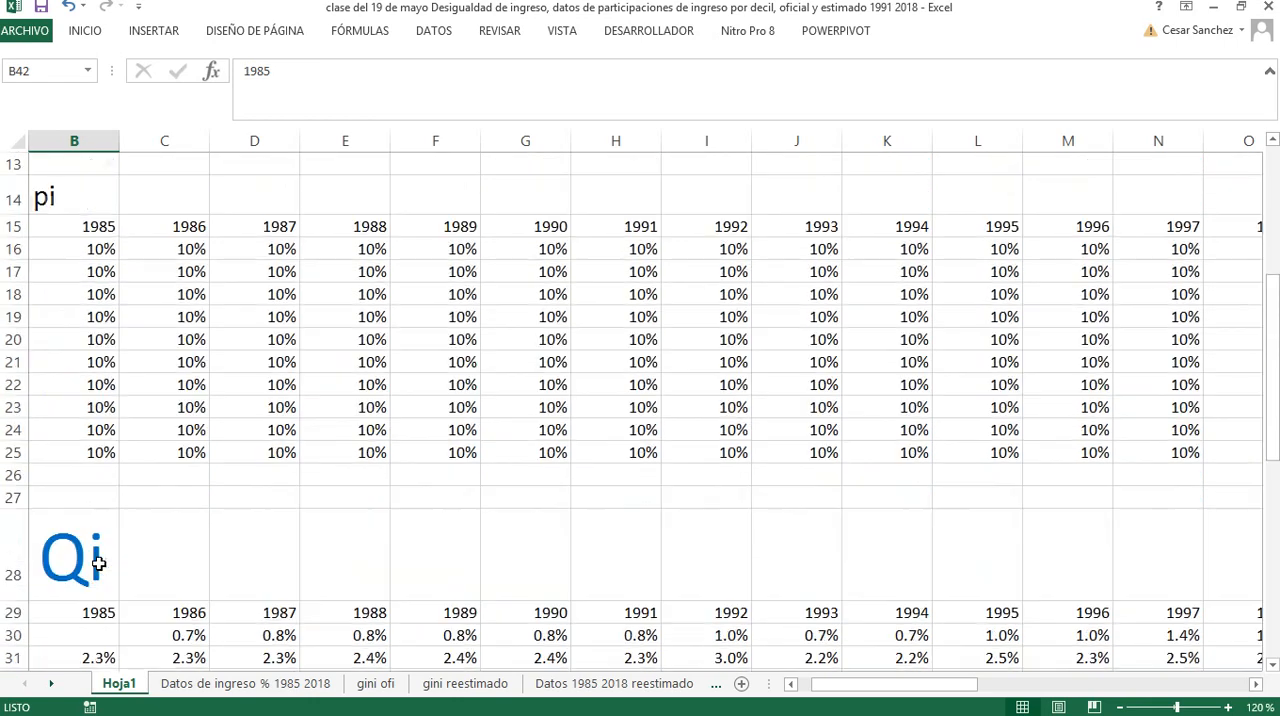
{"action": "scroll", "coordinate": [103, 565], "scroll_direction": "down", "scroll_amount": 2}
{"action": "scroll", "coordinate": [100, 566], "scroll_direction": "down", "scroll_amount": 1}
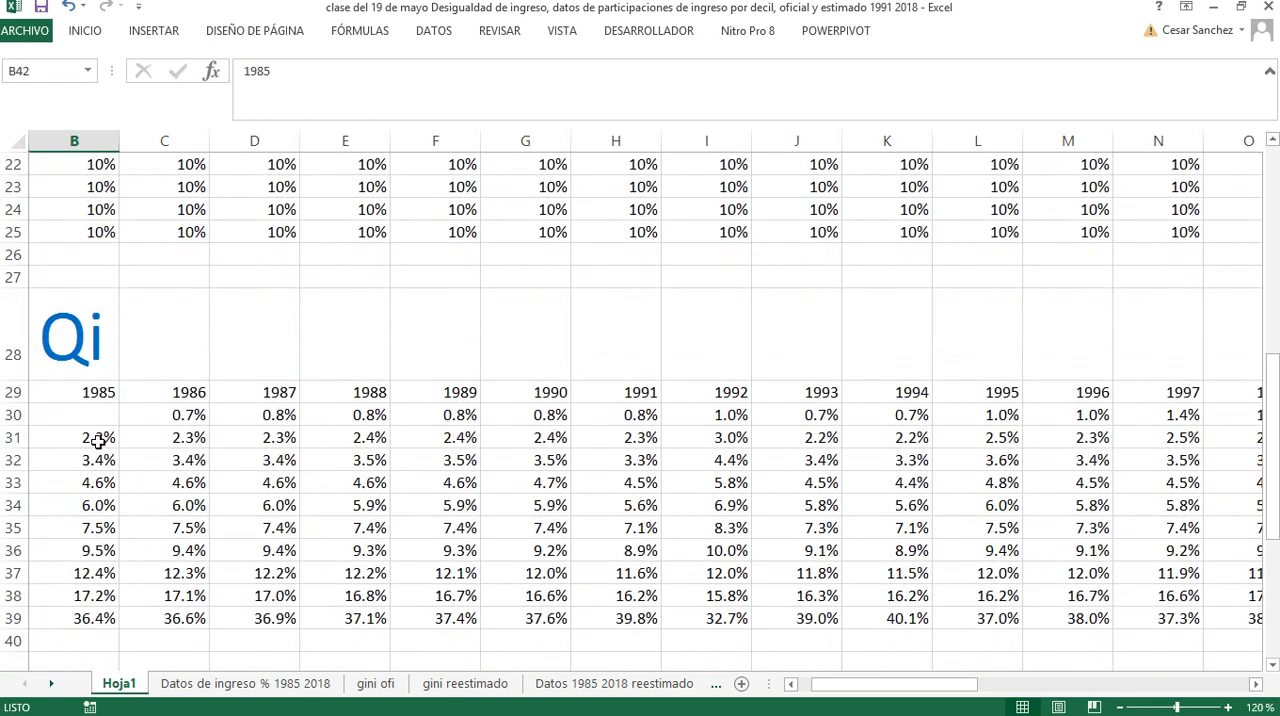
{"action": "left_click", "coordinate": [117, 420]}
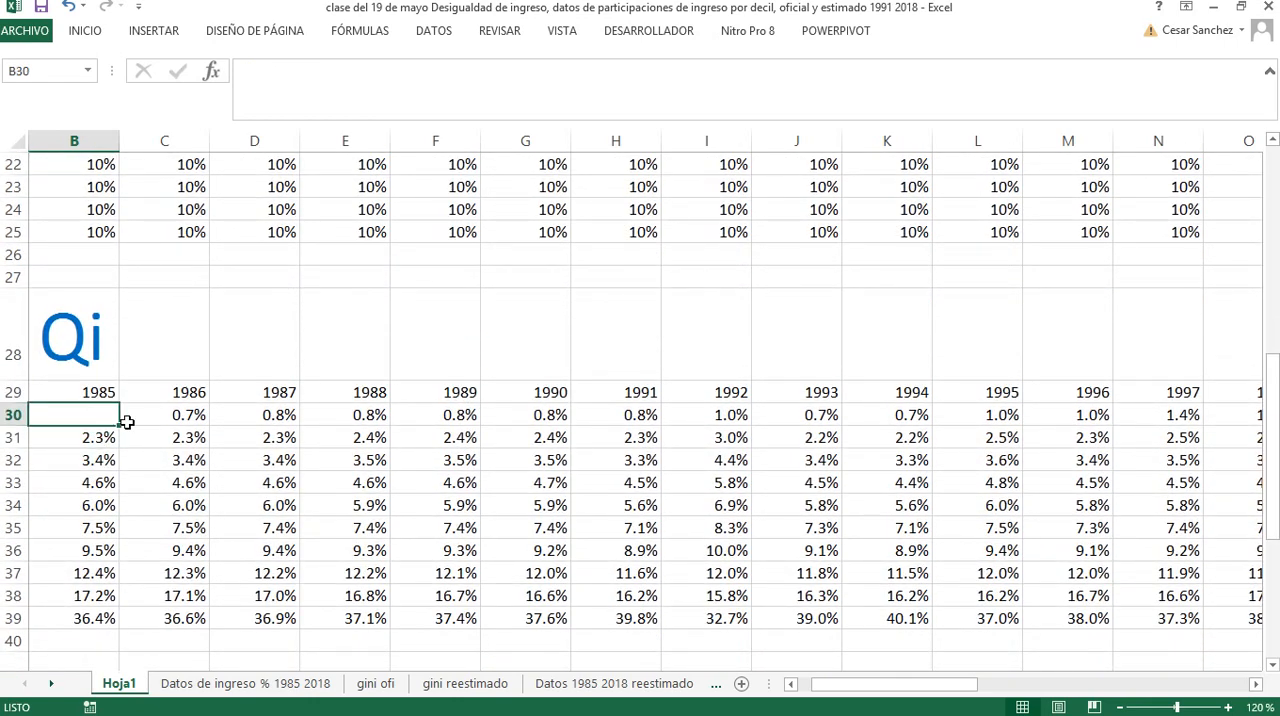
{"action": "type", "text": "+"}
{"action": "scroll", "coordinate": [87, 445], "scroll_direction": "up", "scroll_amount": 6}
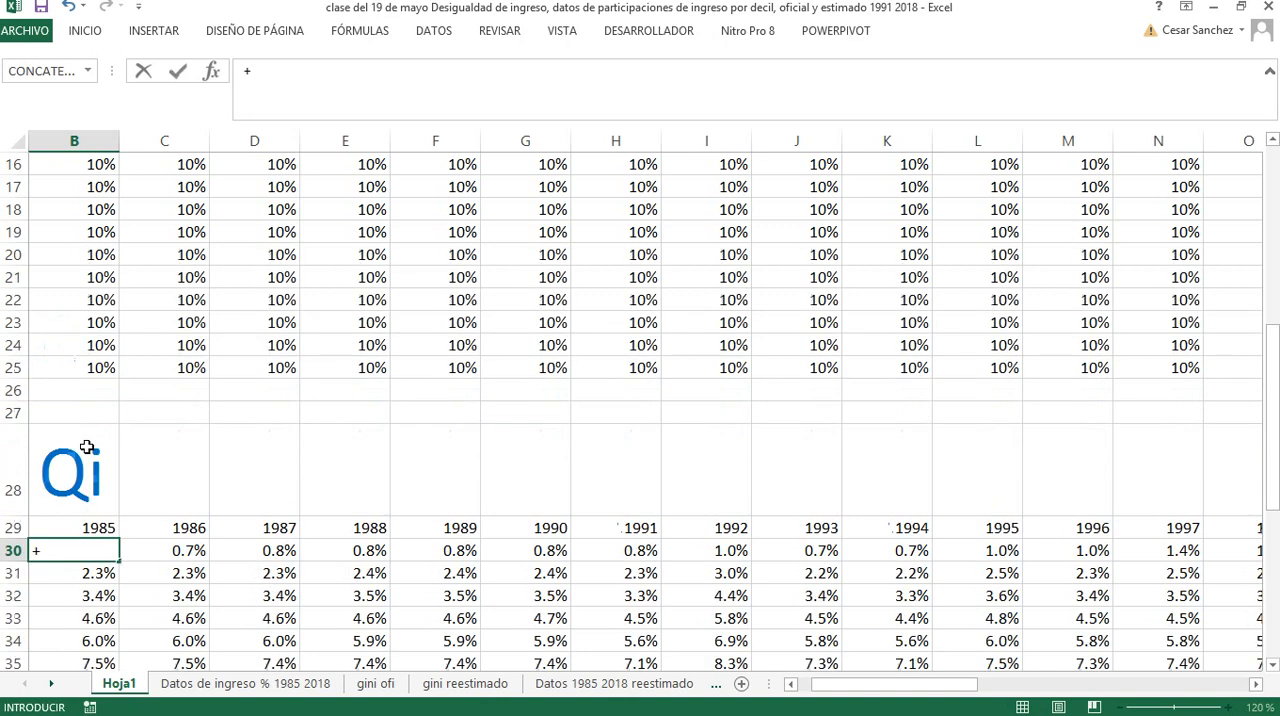
{"action": "scroll", "coordinate": [87, 445], "scroll_direction": "up", "scroll_amount": 1}
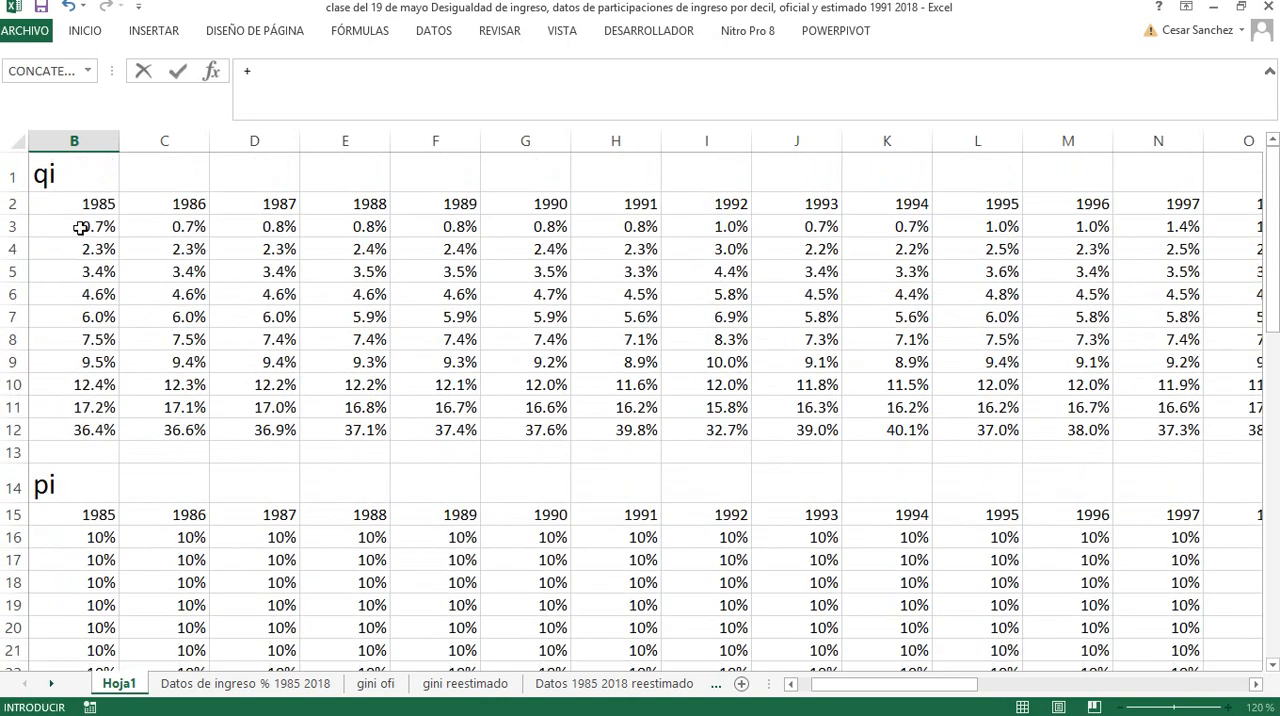
{"action": "left_click", "coordinate": [80, 228]}
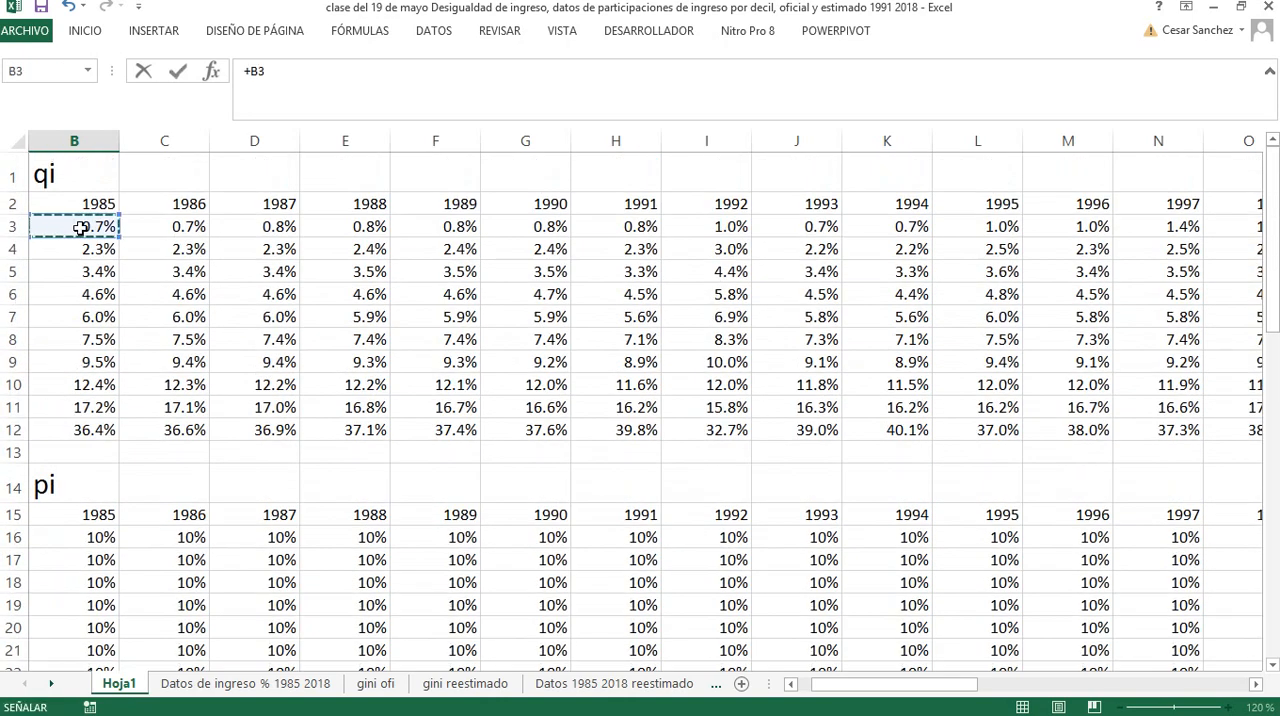
{"action": "key", "text": "Return"}
Enter the formula +B30+B4 in cell B31 to accumulate the second decile's 1985 income share
{"action": "scroll", "coordinate": [109, 374], "scroll_direction": "down", "scroll_amount": 4}
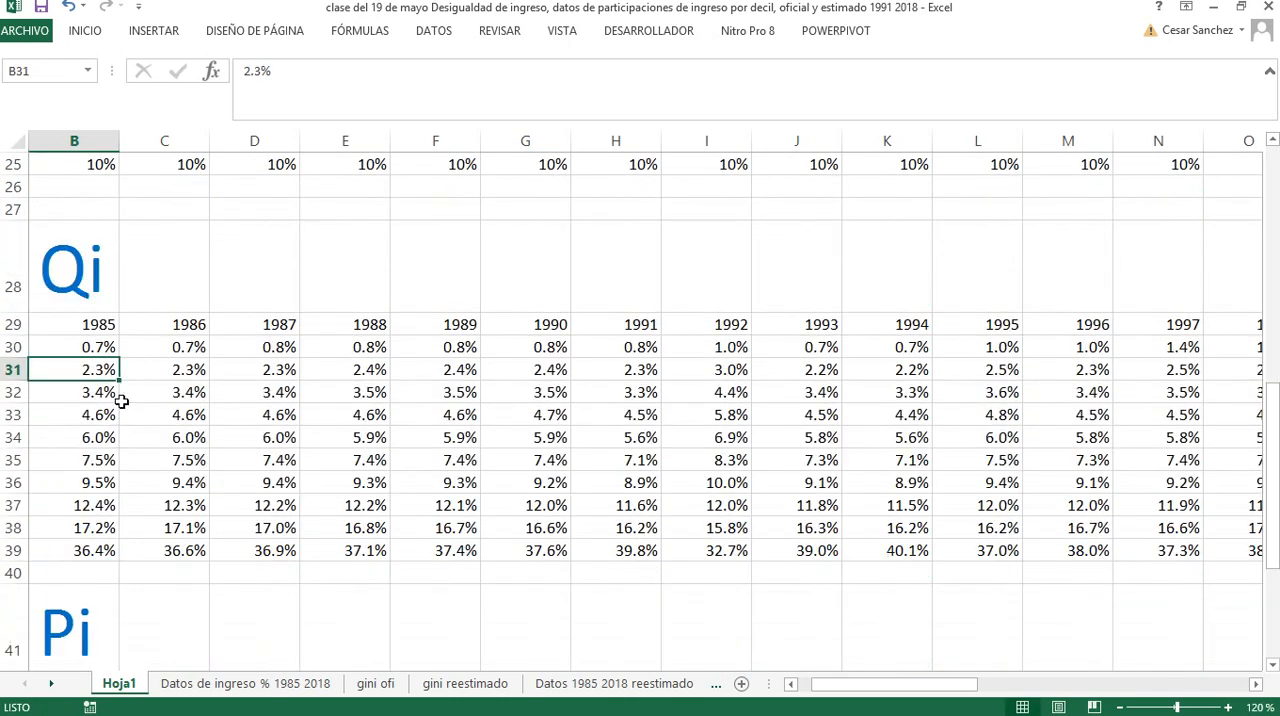
{"action": "type", "text": "+"}
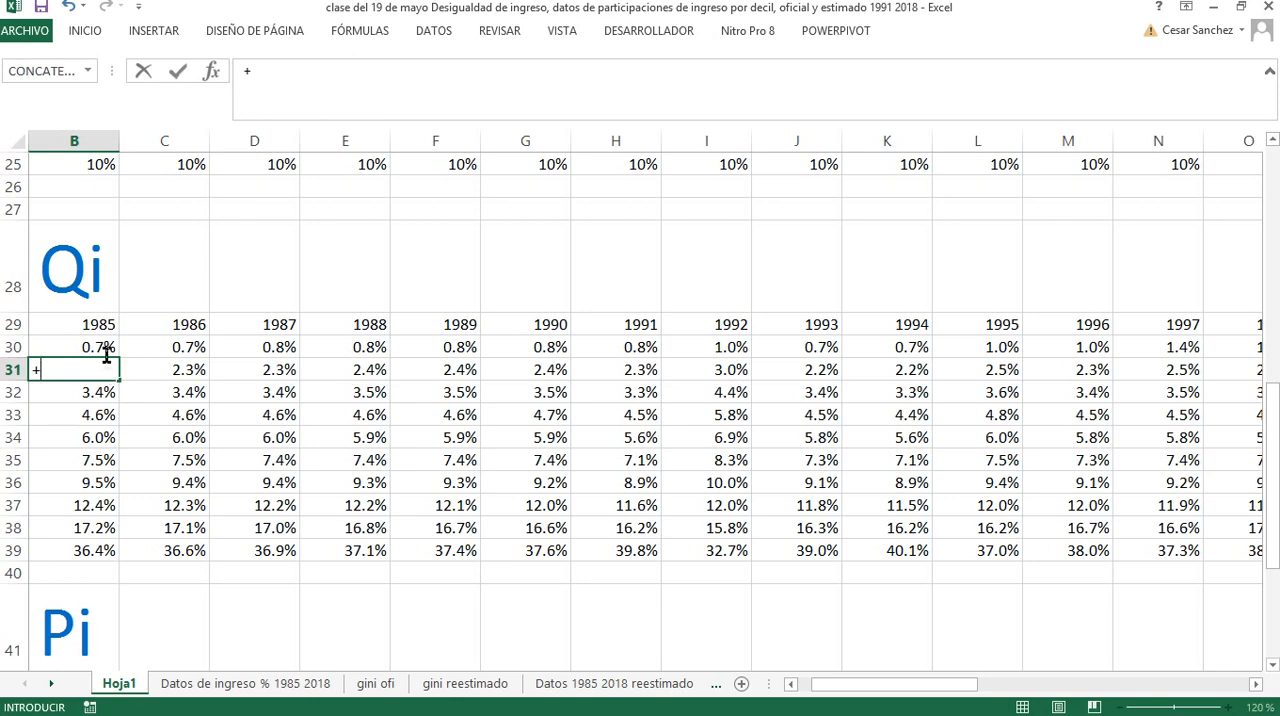
{"action": "left_click", "coordinate": [105, 348]}
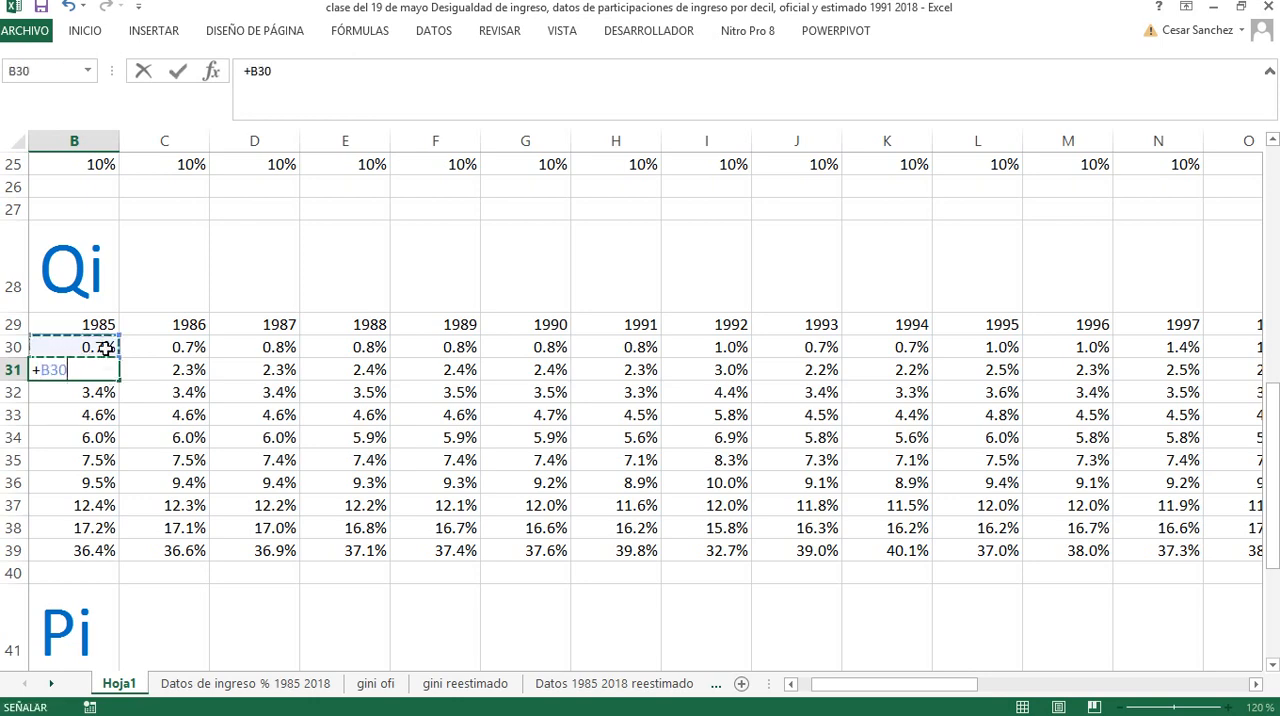
{"action": "type", "text": "+"}
{"action": "scroll", "coordinate": [118, 356], "scroll_direction": "up", "scroll_amount": 5}
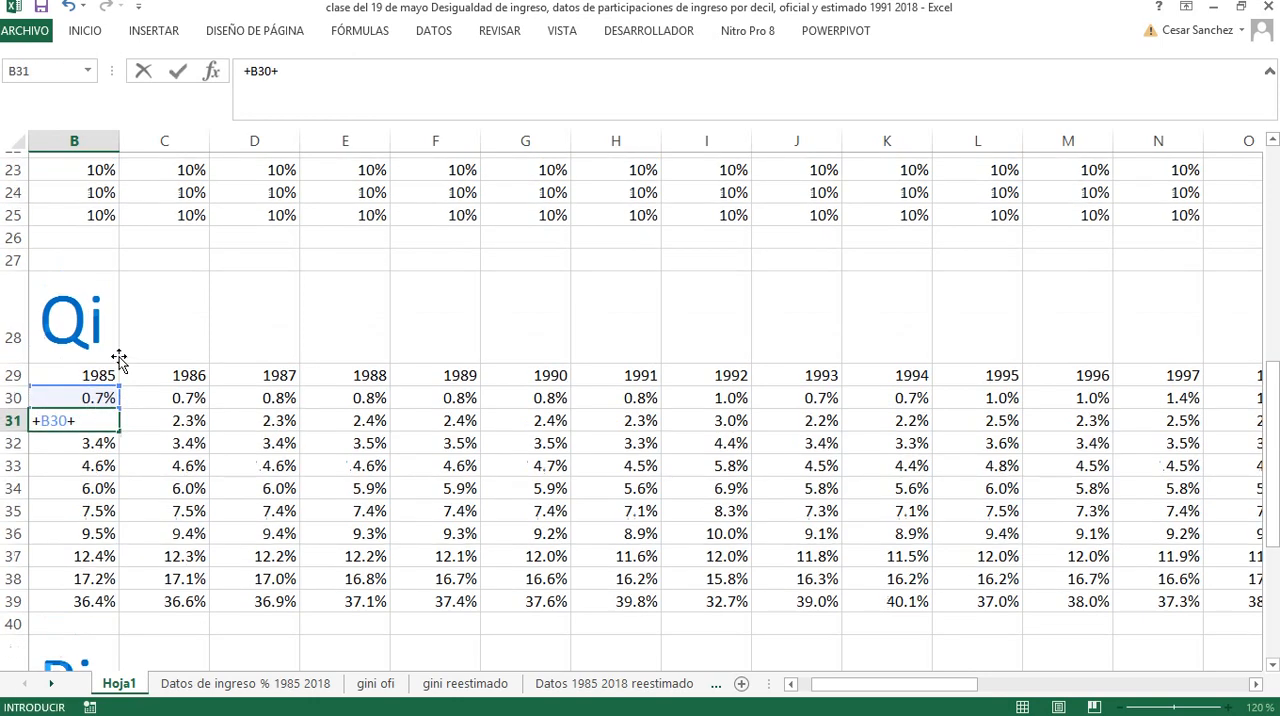
{"action": "scroll", "coordinate": [118, 356], "scroll_direction": "up", "scroll_amount": 3}
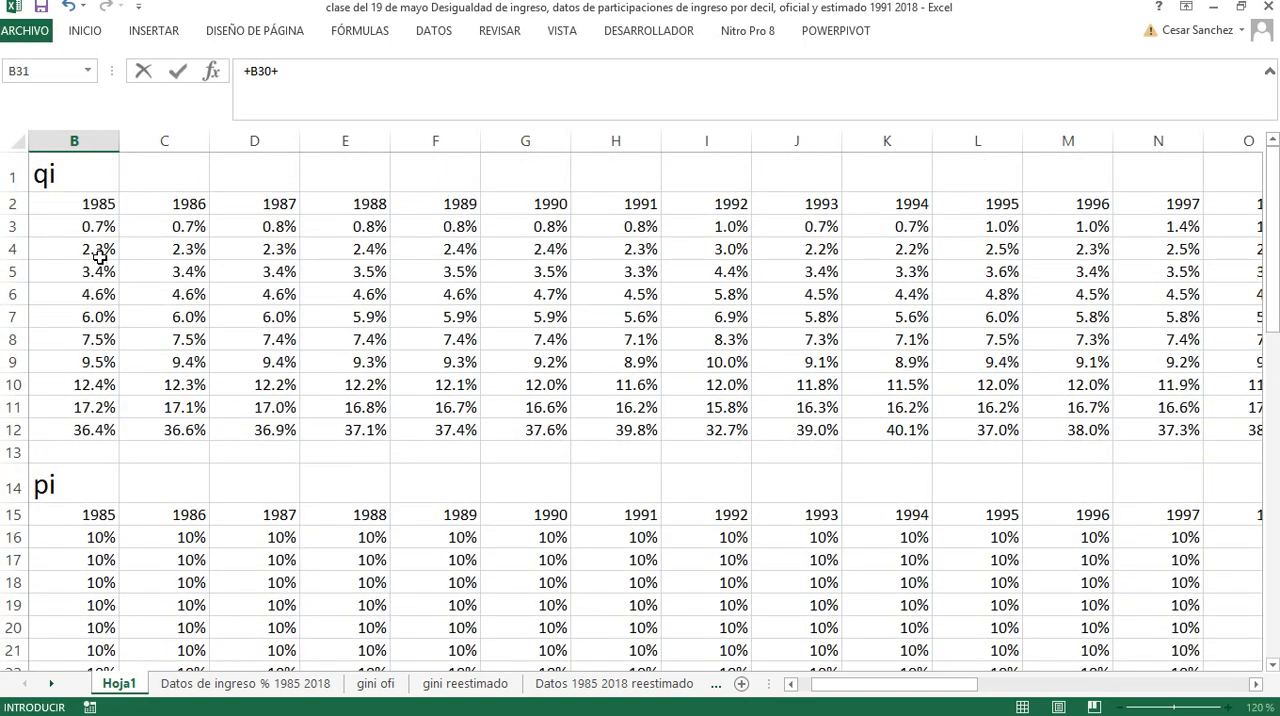
{"action": "left_click", "coordinate": [100, 254]}
{"action": "key", "text": "Return"}
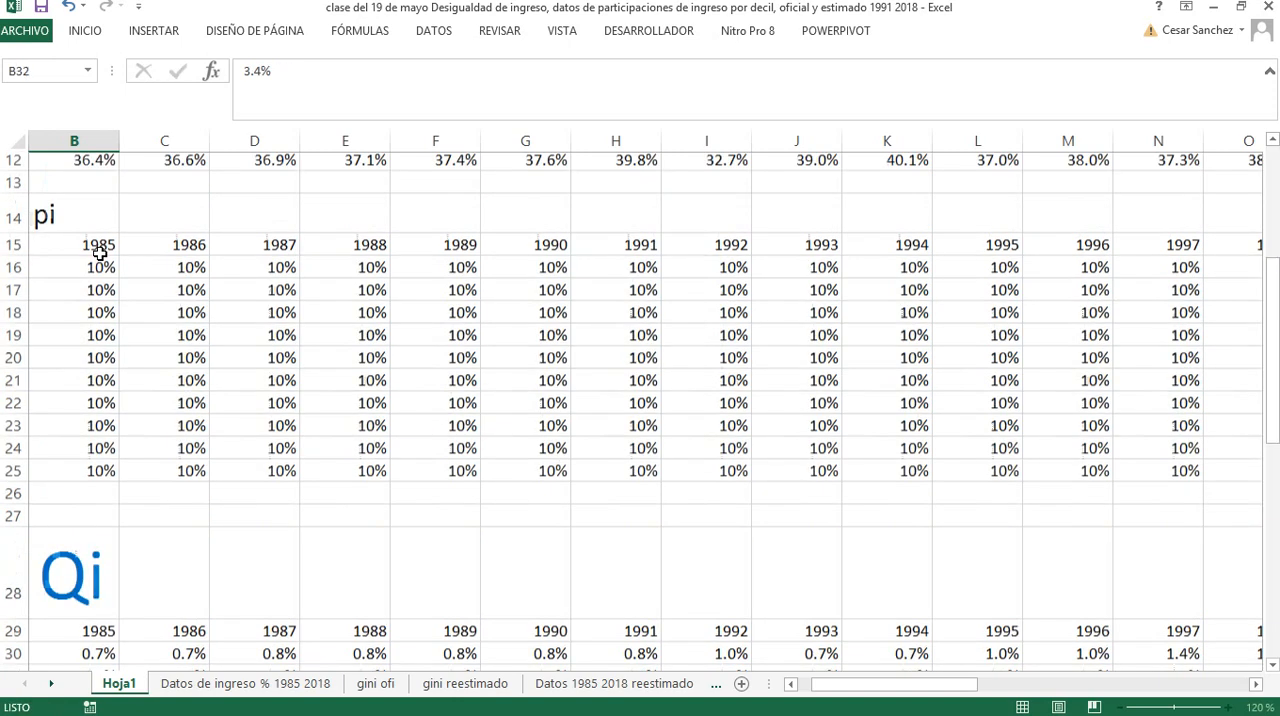
Clear the 1985 and 1986 values for all ten deciles in the Qi table, cells B30:C39
{"action": "scroll", "coordinate": [110, 320], "scroll_direction": "down", "scroll_amount": 2}
{"action": "left_click", "coordinate": [115, 478]}
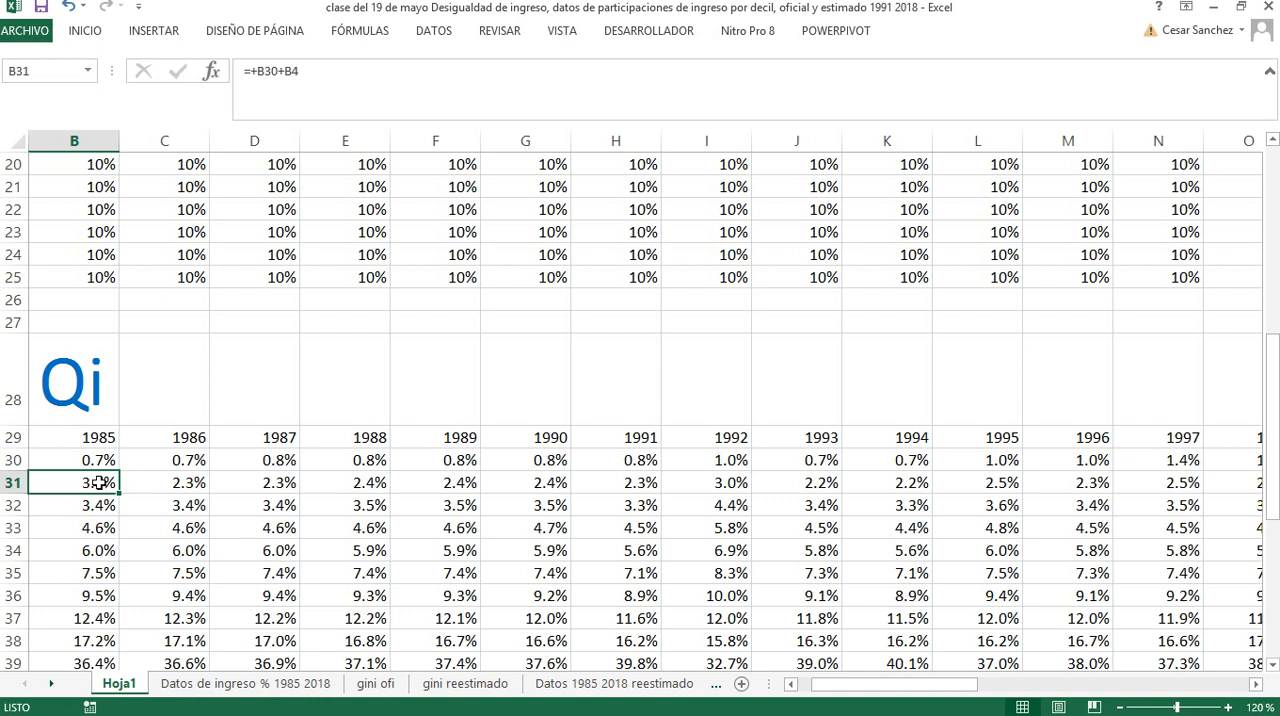
{"action": "left_click_drag", "start_coordinate": [101, 483], "coordinate": [101, 652]}
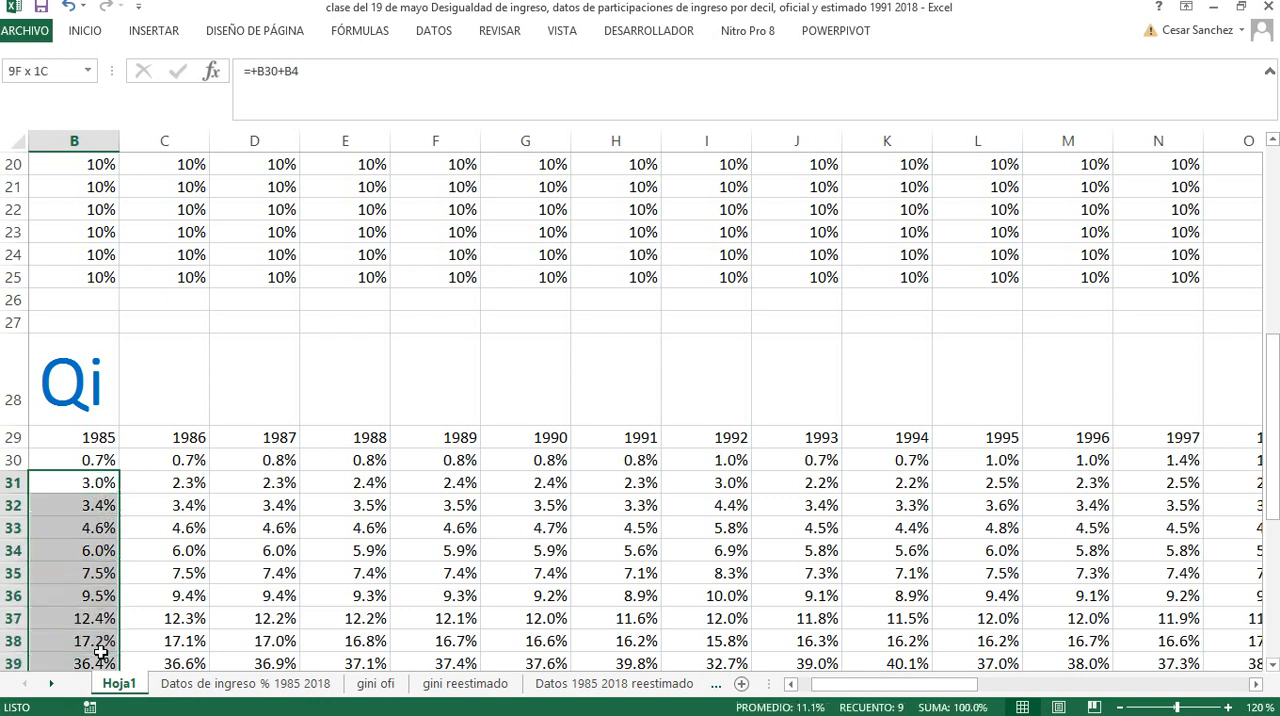
{"action": "key", "text": "Delete"}
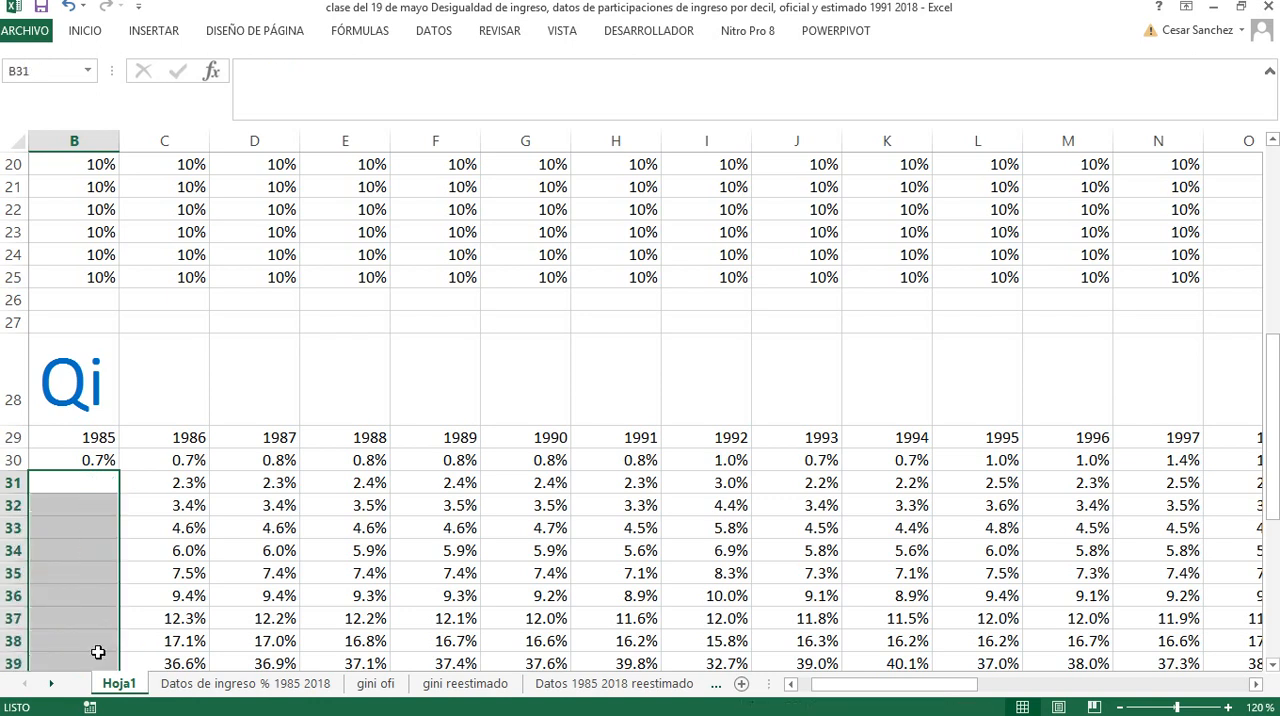
{"action": "left_click", "coordinate": [106, 462]}
{"action": "left_click", "coordinate": [91, 496]}
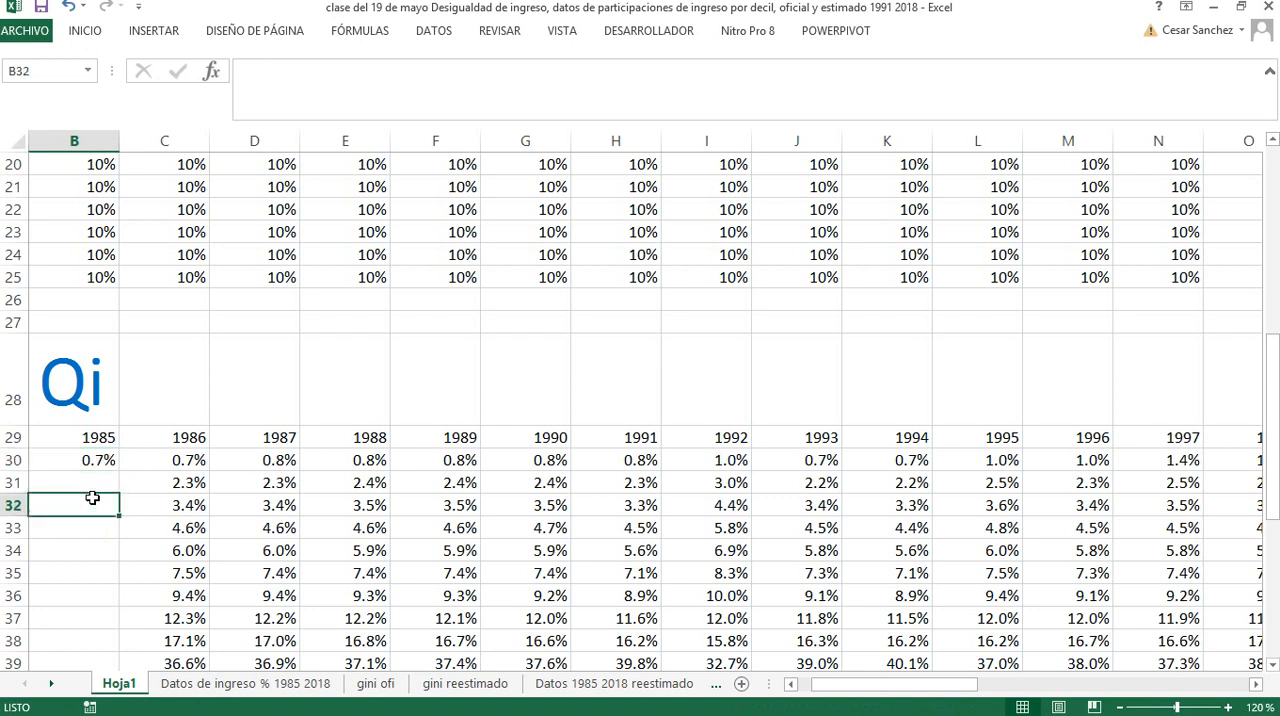
{"action": "left_click", "coordinate": [106, 460]}
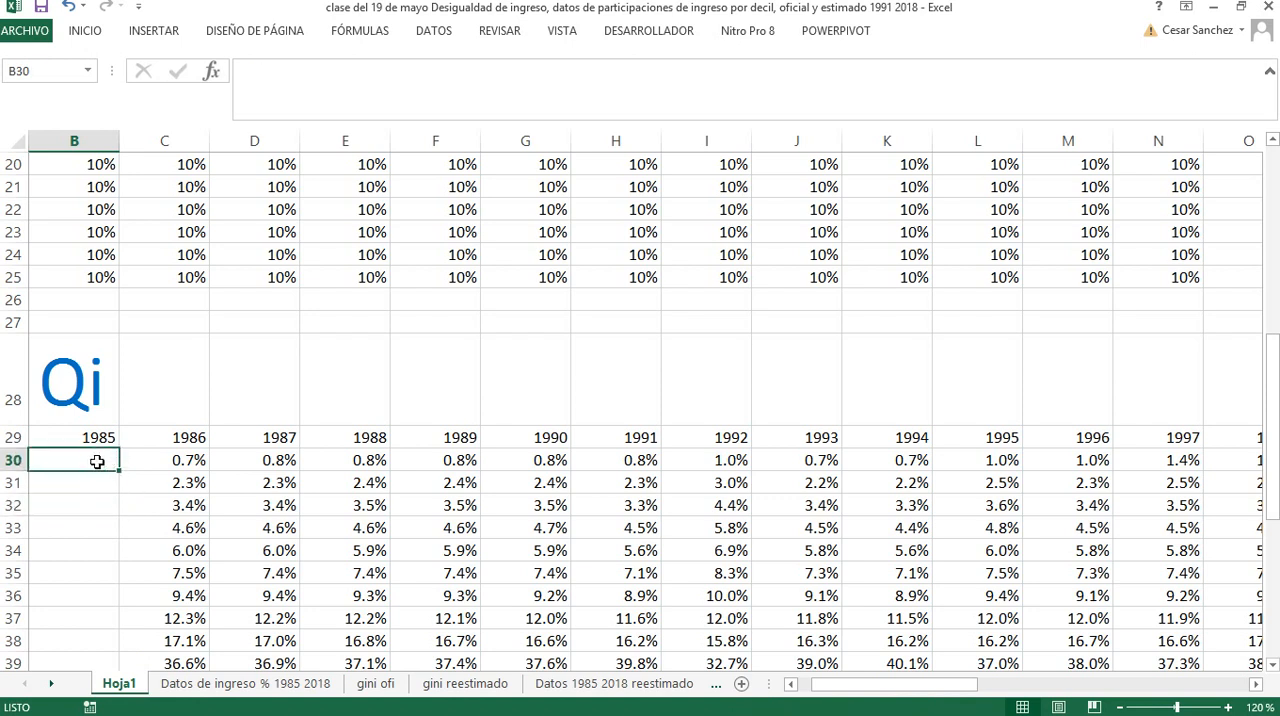
{"action": "left_click_drag", "start_coordinate": [97, 460], "coordinate": [190, 657]}
{"action": "key", "text": "Delete"}
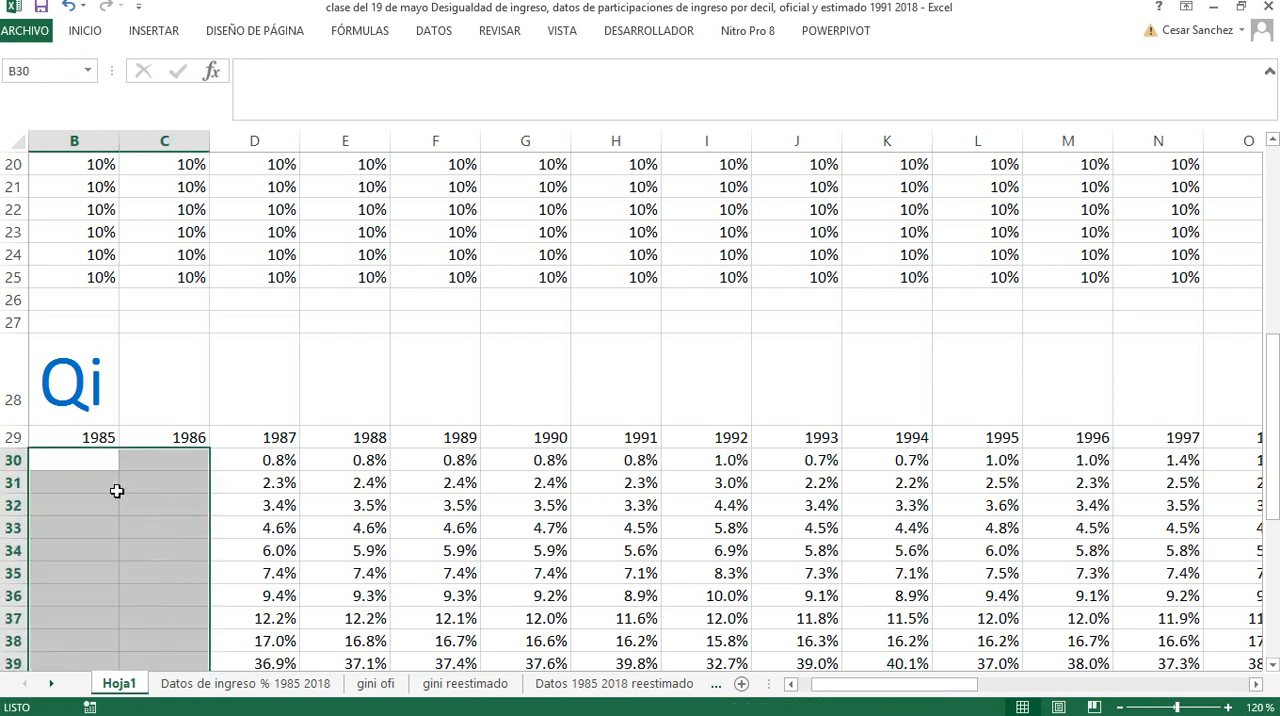
Enter the formula +B3 in cell B30 to start the cleared 1985 Qi column from the first decile's share
{"action": "left_click", "coordinate": [106, 462]}
{"action": "type", "text": "+"}
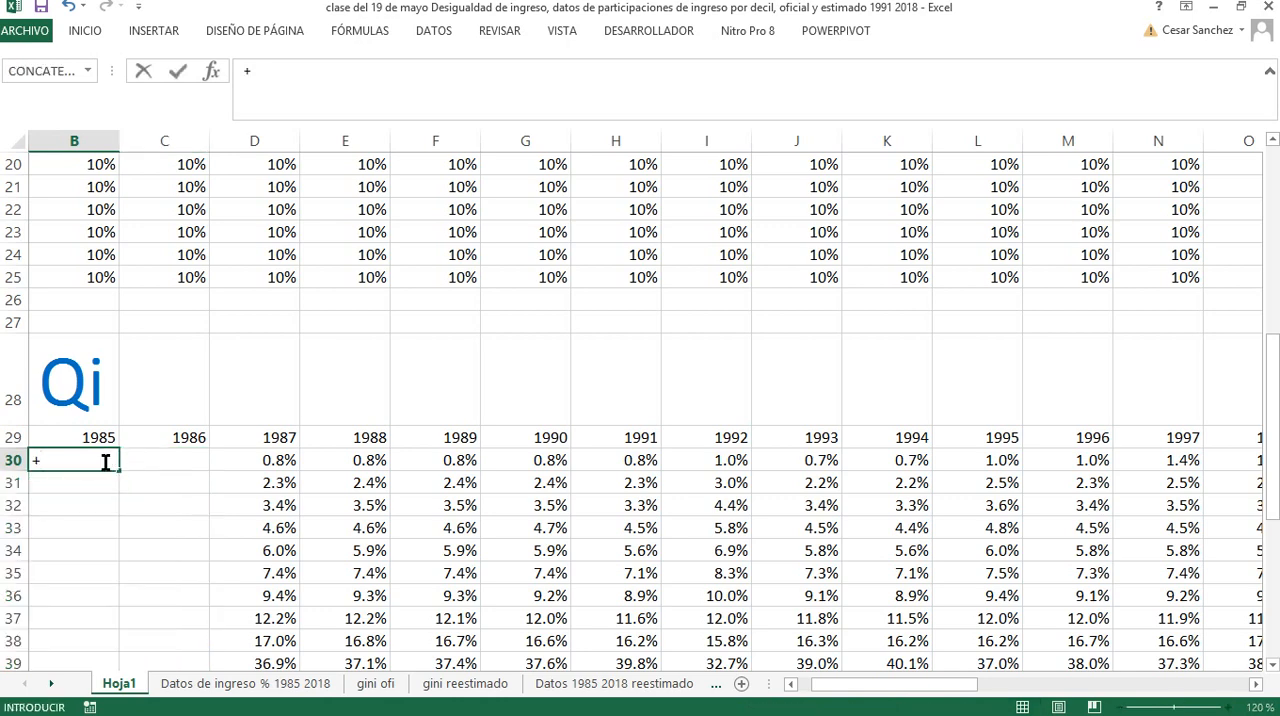
{"action": "scroll", "coordinate": [106, 462], "scroll_direction": "up", "scroll_amount": 6}
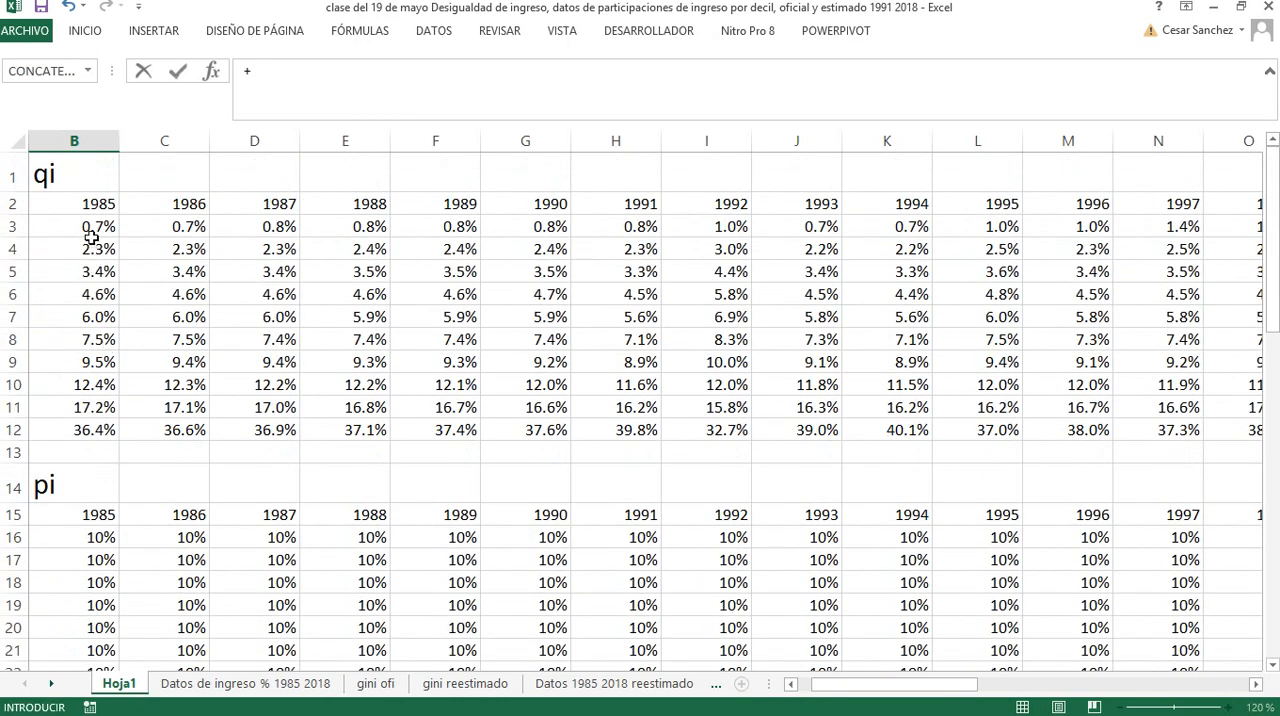
{"action": "left_click", "coordinate": [91, 226]}
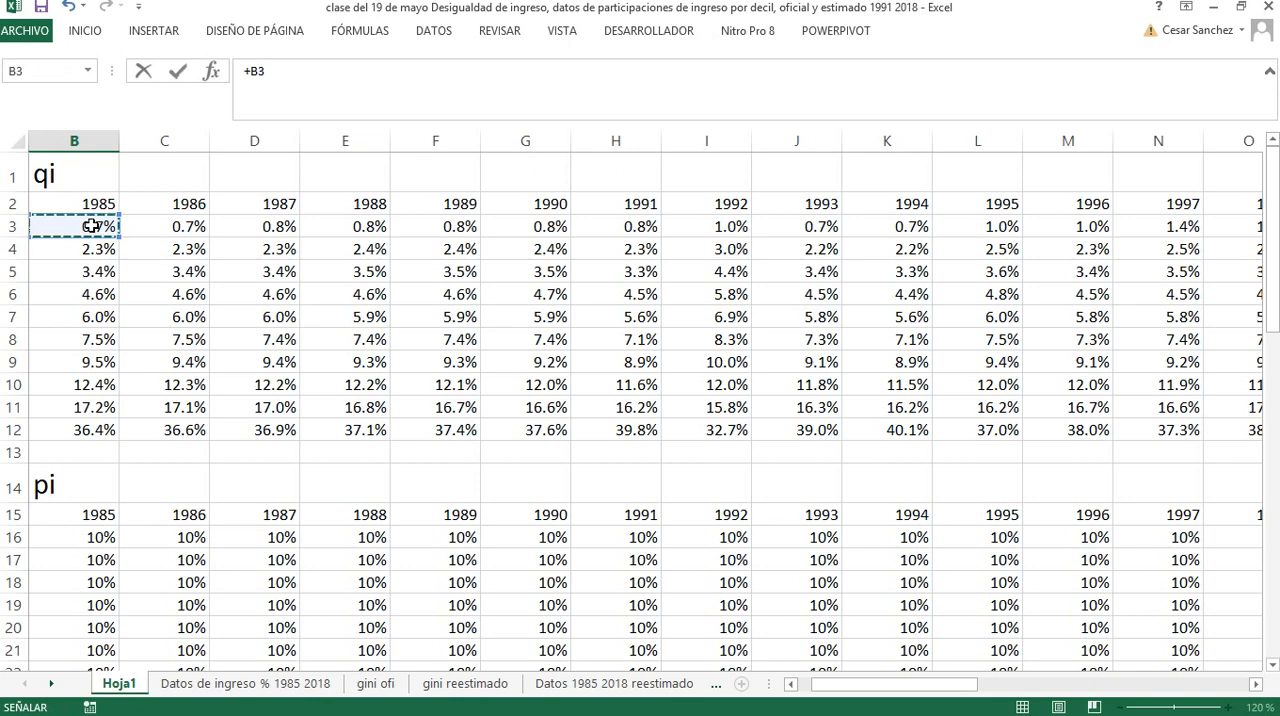
{"action": "key", "text": "Return"}
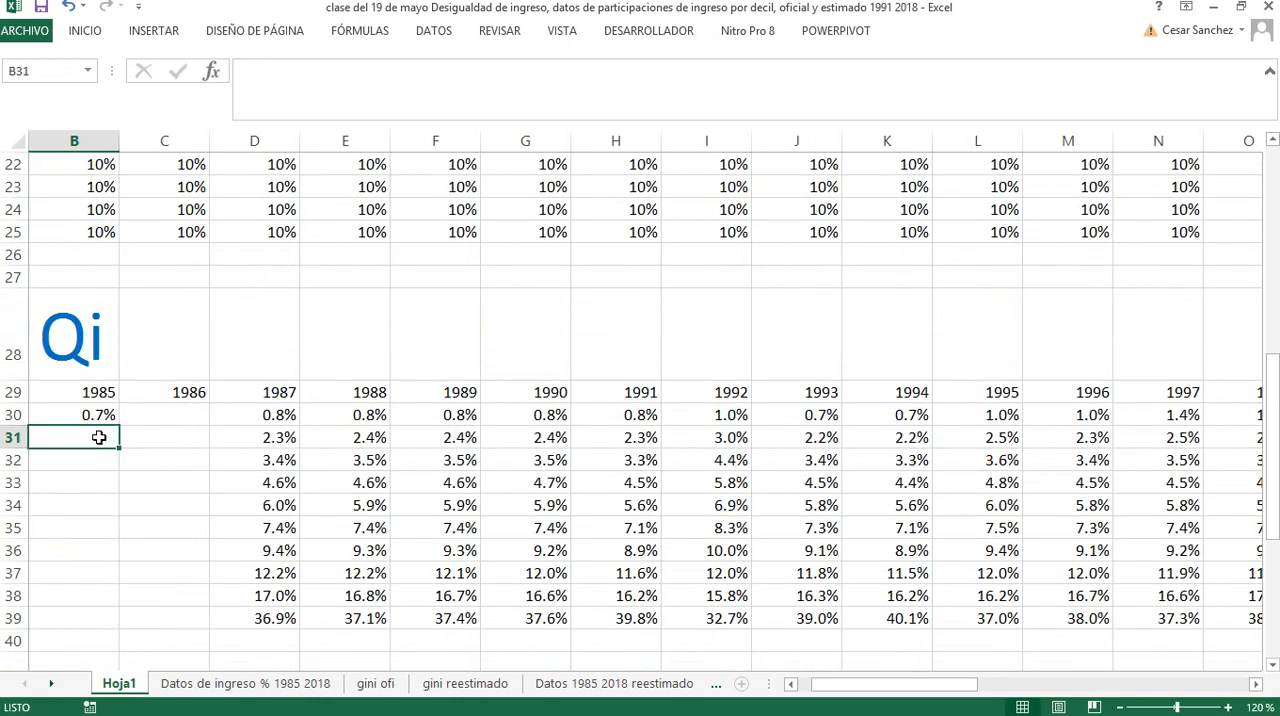
Enter the formula +B30+B4 in cell B31 to add the second decile's share to the 1985 Qi cumulative total
{"action": "type", "text": "+"}
{"action": "left_click", "coordinate": [98, 416]}
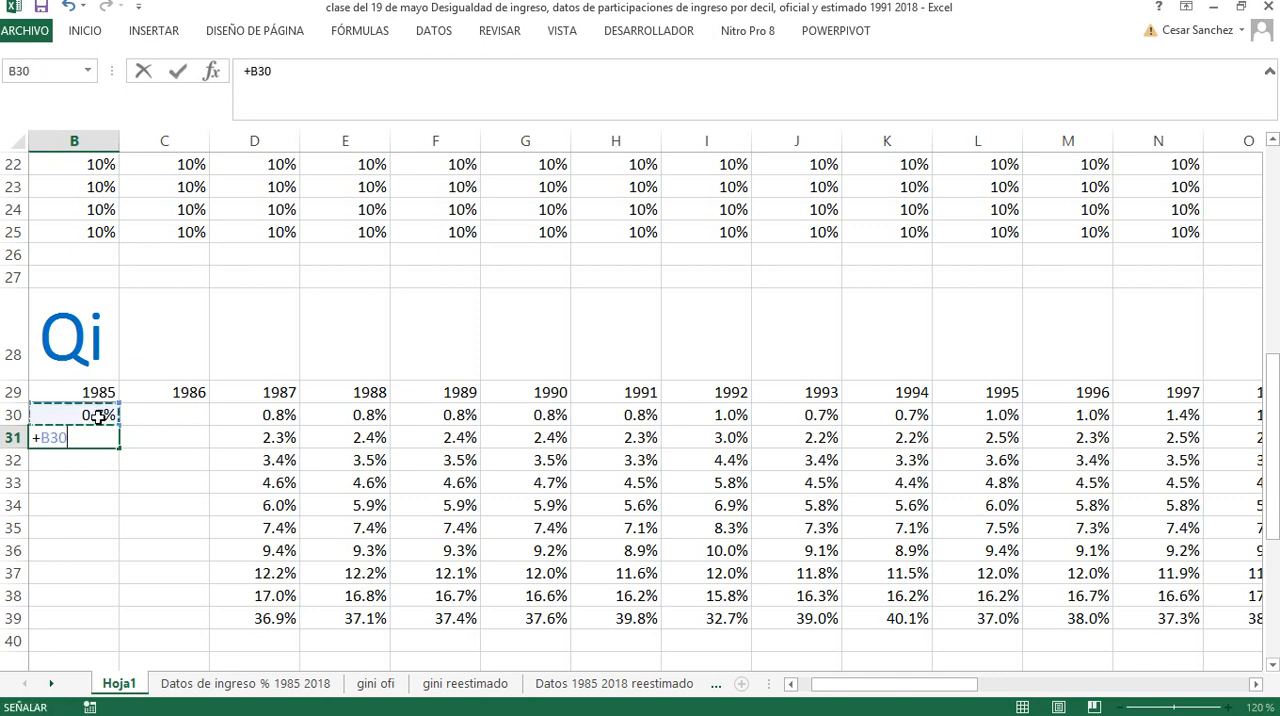
{"action": "type", "text": "+"}
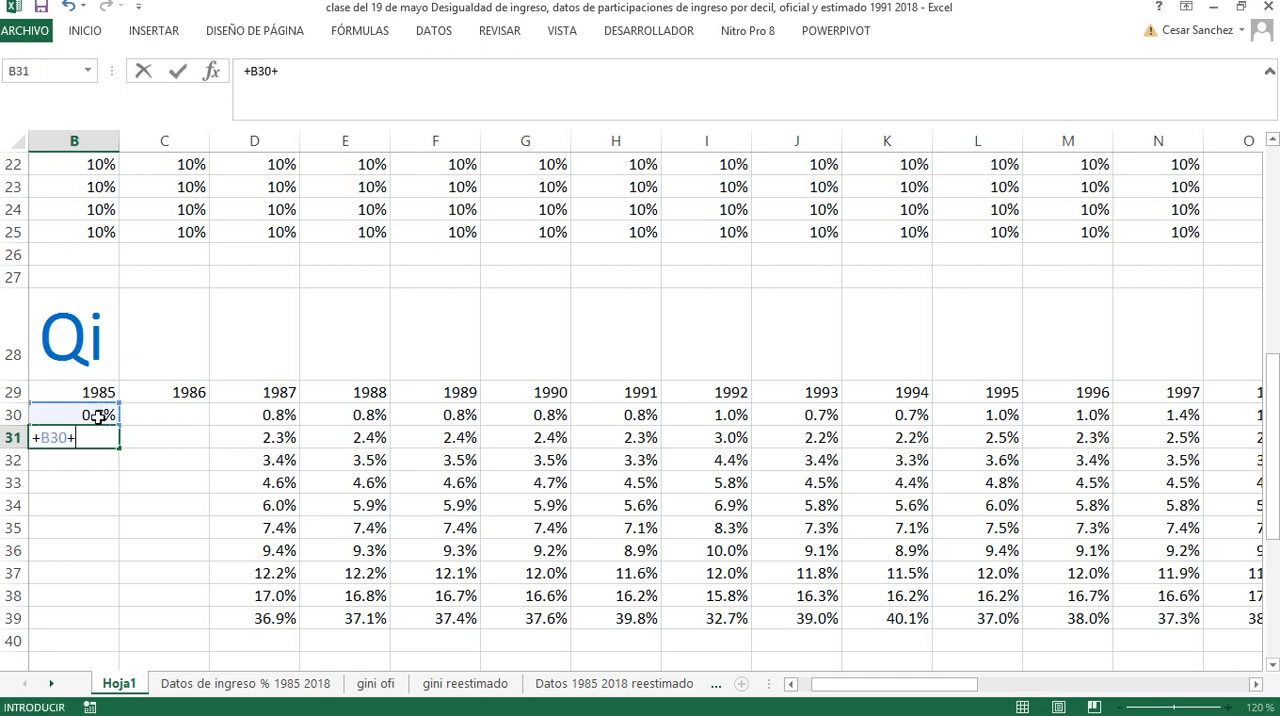
{"action": "scroll", "coordinate": [105, 420], "scroll_direction": "up", "scroll_amount": 7}
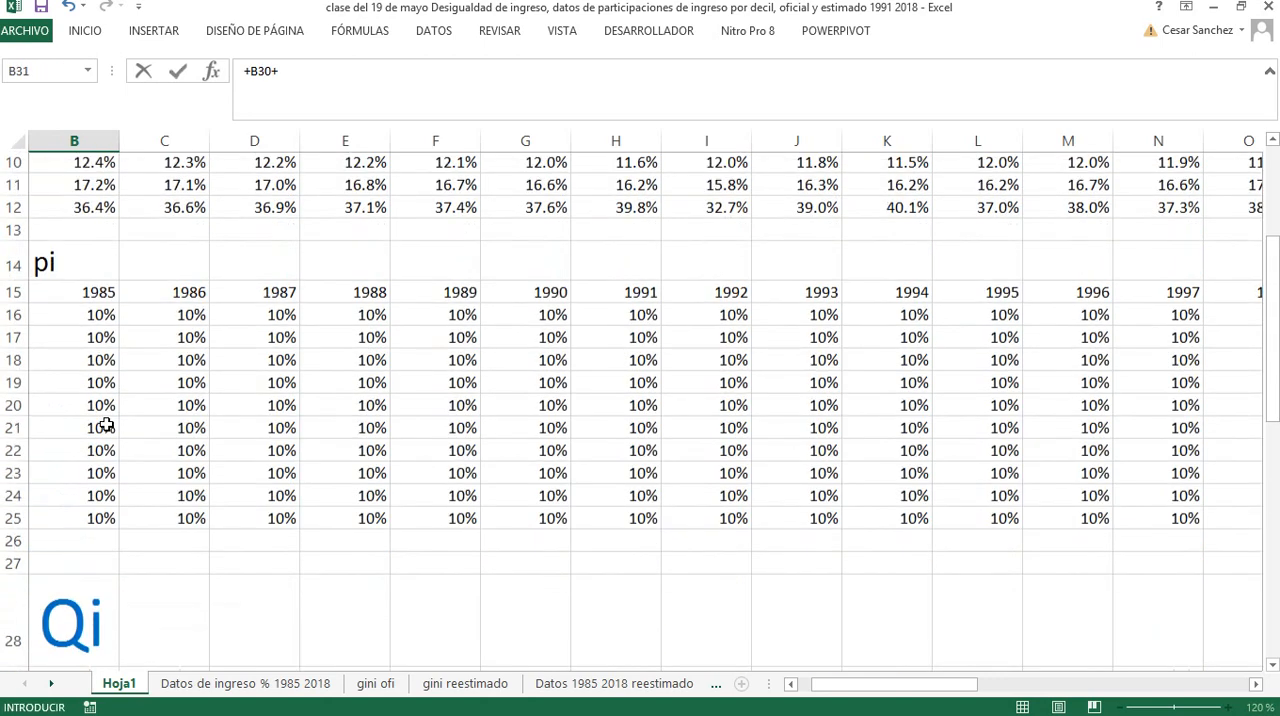
{"action": "left_click", "coordinate": [104, 252]}
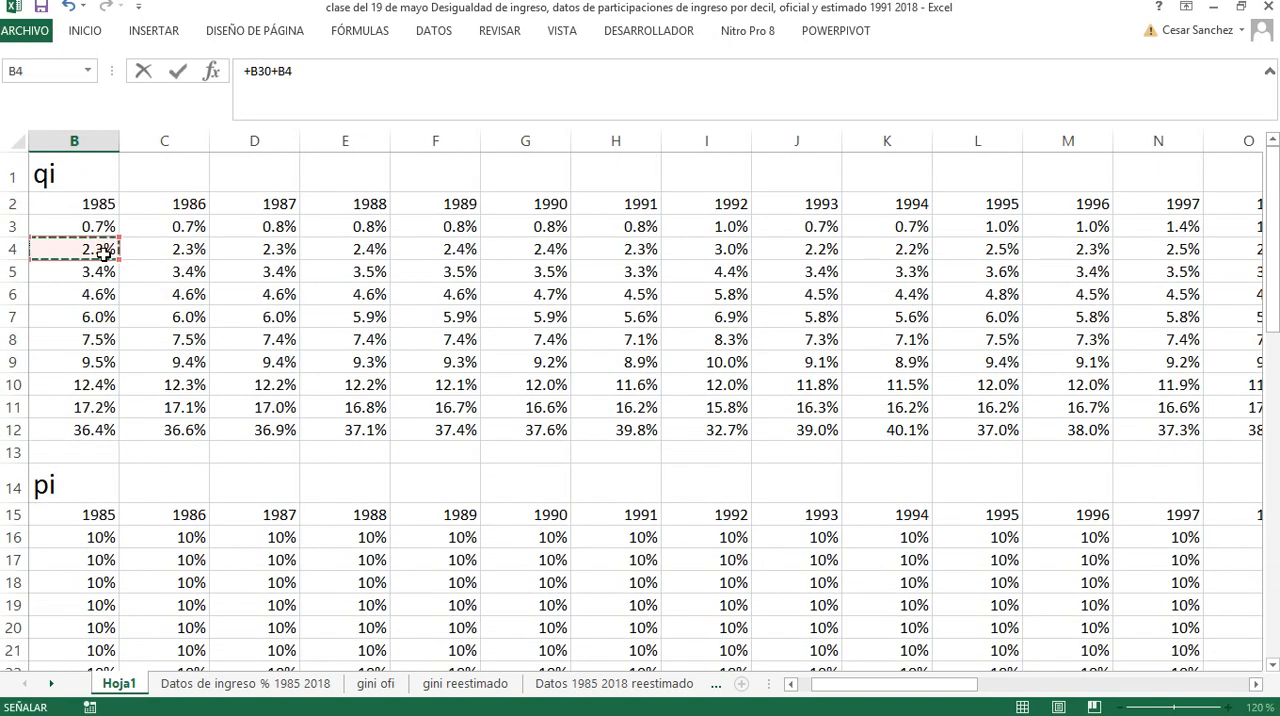
{"action": "key", "text": "Return"}
Fill the cumulative formula in B31 down to decile X in cell B39
{"action": "scroll", "coordinate": [104, 370], "scroll_direction": "down", "scroll_amount": 4}
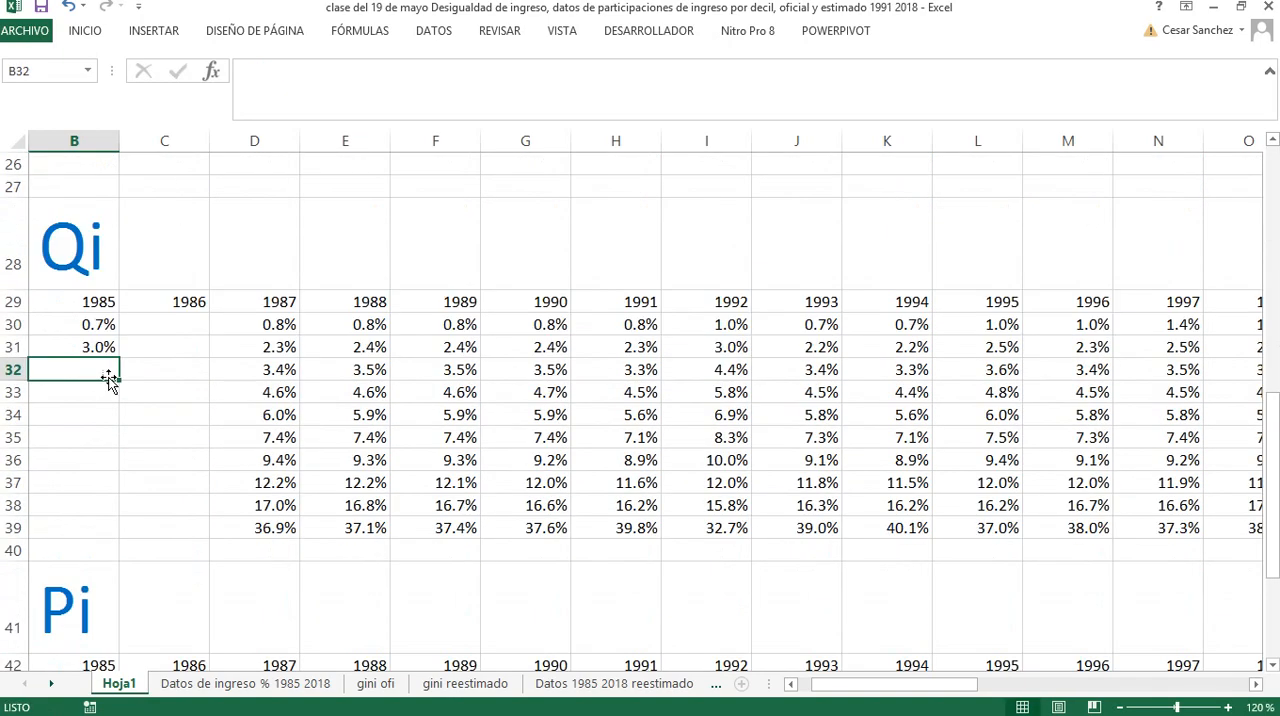
{"action": "left_click", "coordinate": [116, 353]}
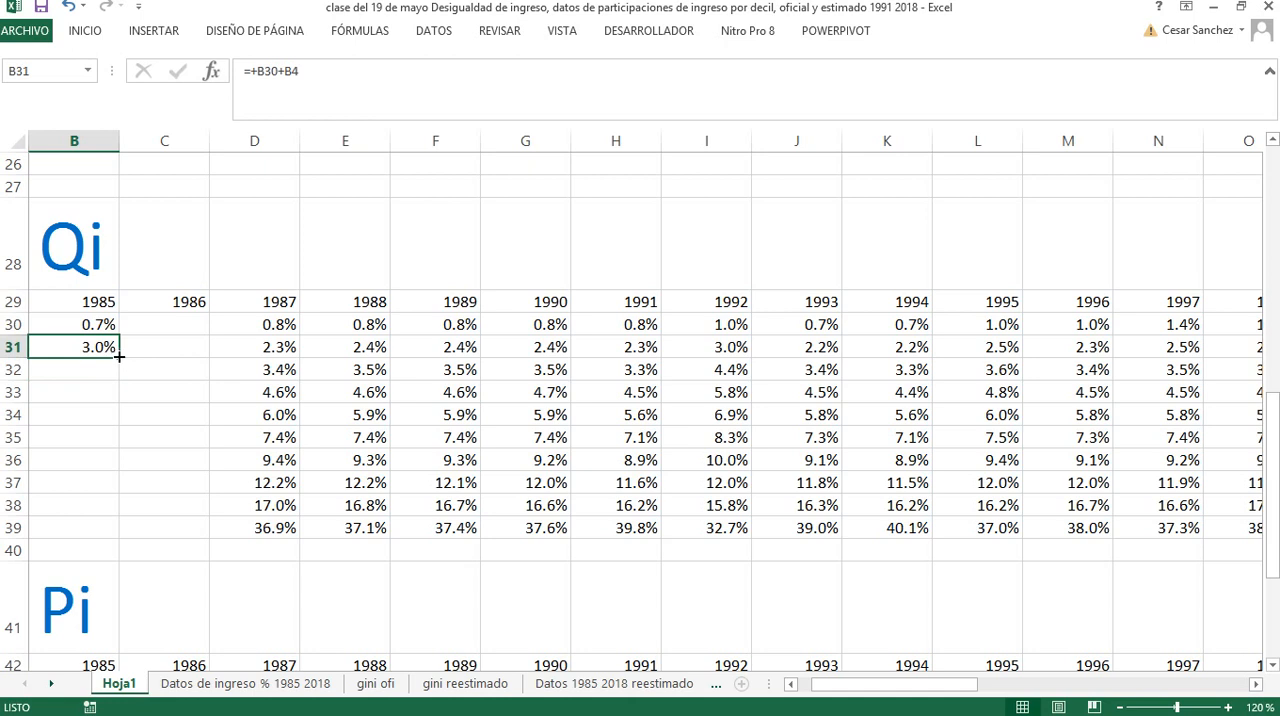
{"action": "left_click_drag", "start_coordinate": [118, 355], "coordinate": [118, 529]}
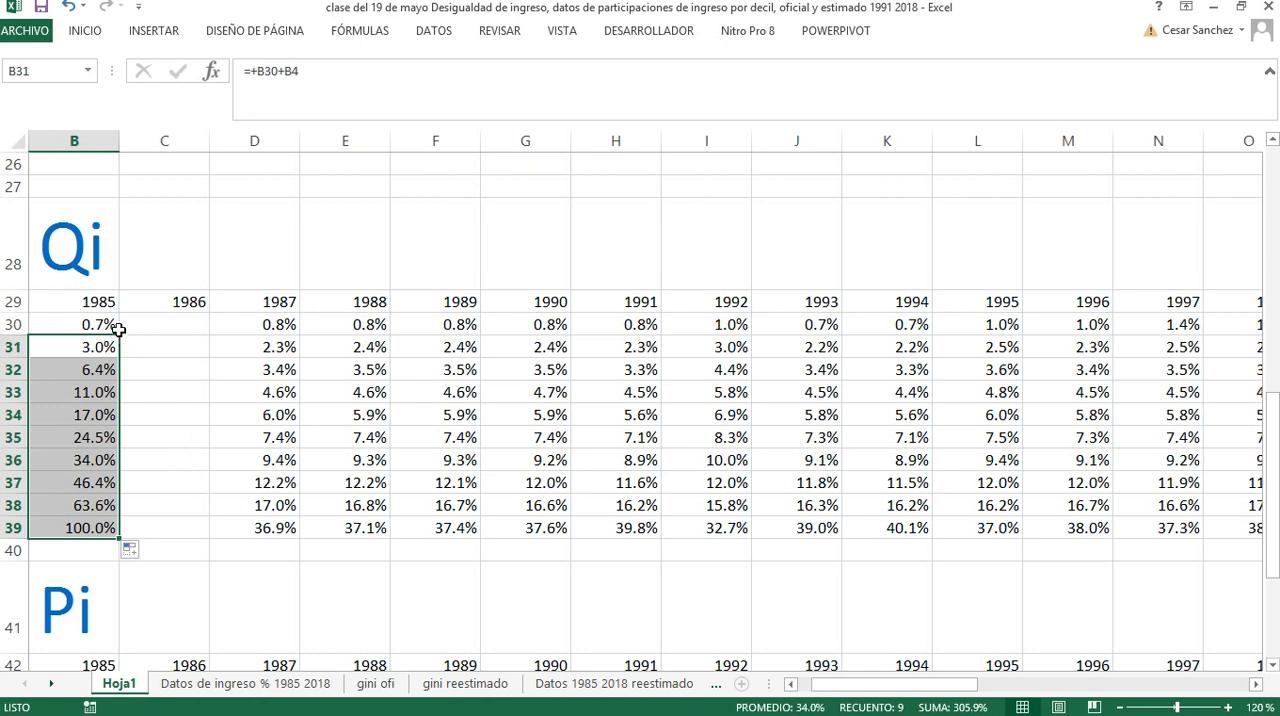
Copy the 1985 Qi formulas in B30:B39 across all years through 2018 in column AI, and review the 1985 cumulative shares
{"action": "left_click_drag", "start_coordinate": [110, 328], "coordinate": [1118, 535]}
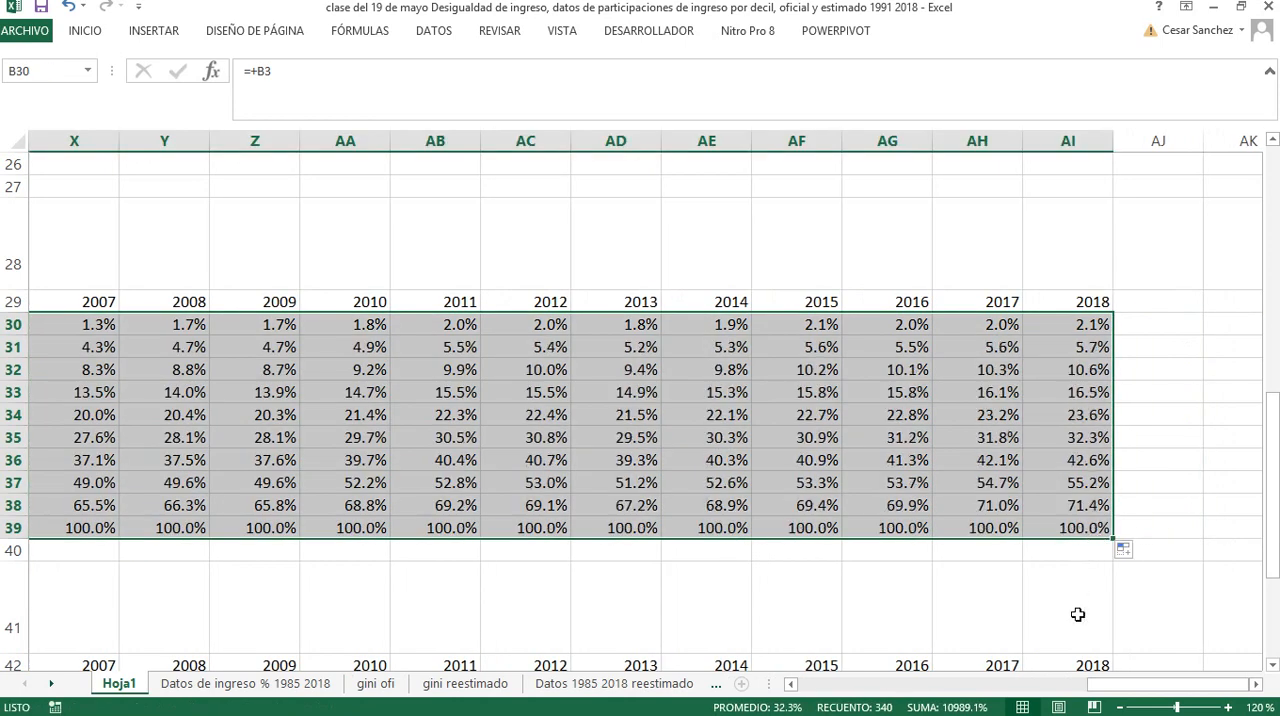
{"action": "left_click_drag", "start_coordinate": [1140, 690], "coordinate": [830, 688]}
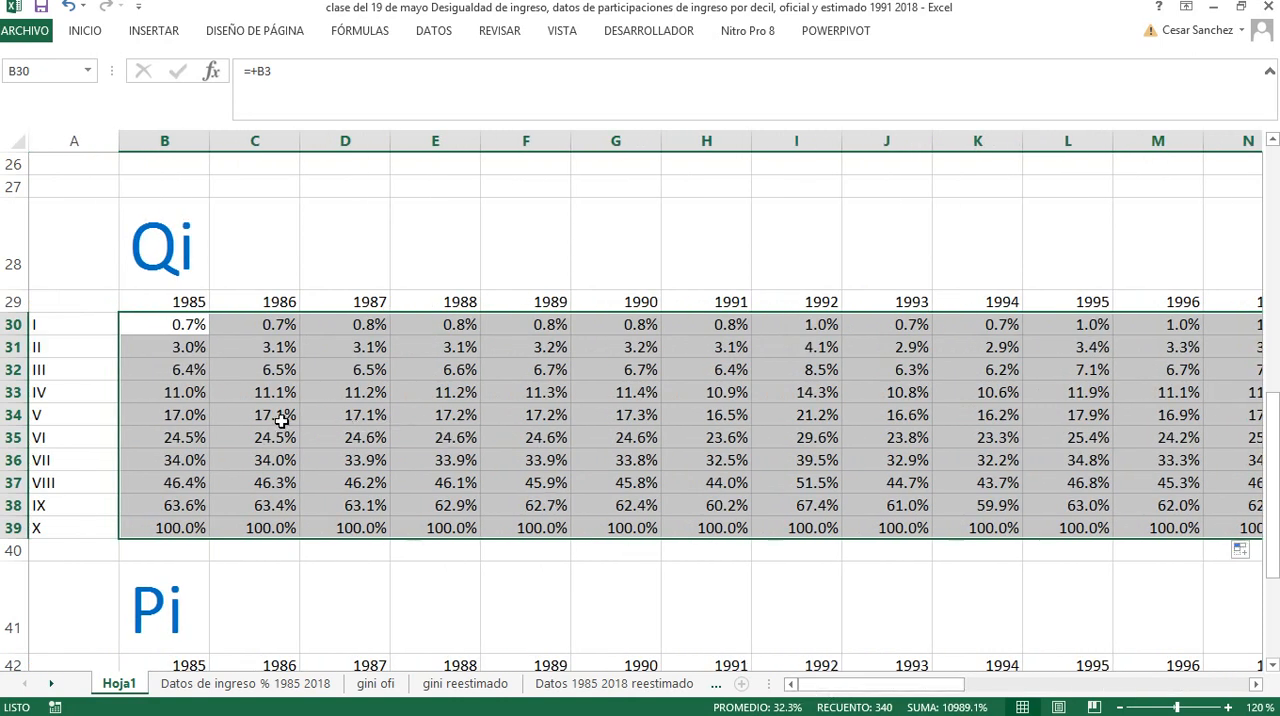
{"action": "left_click", "coordinate": [176, 488]}
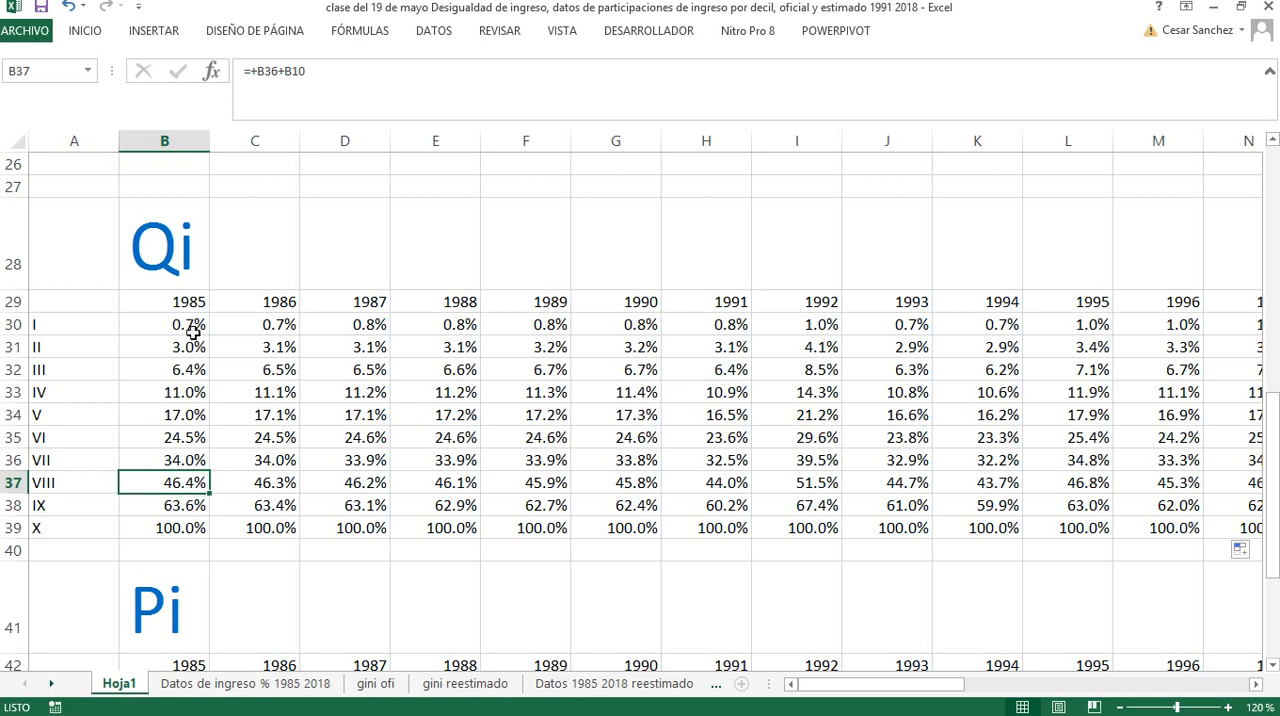
{"action": "left_click_drag", "start_coordinate": [190, 325], "coordinate": [180, 482]}
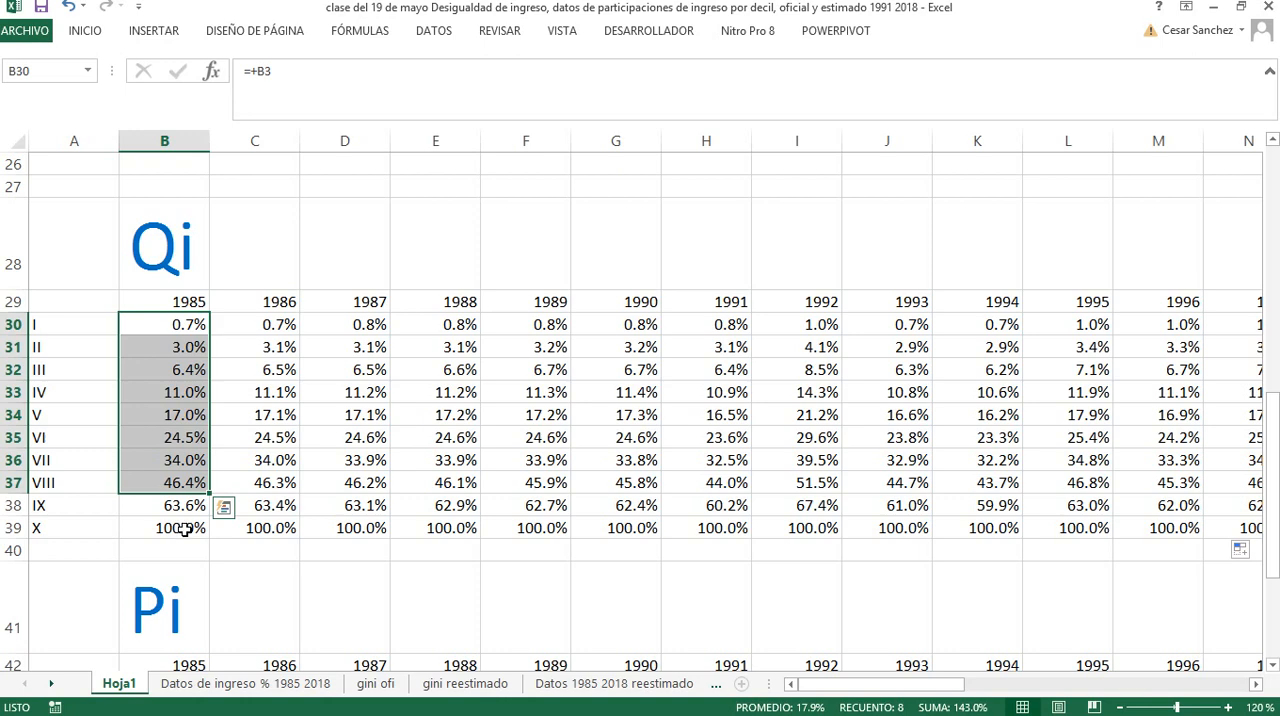
Clear the 1985 and 1986 values for all ten deciles in the Pi table, cells B43:C52
{"action": "scroll", "coordinate": [181, 526], "scroll_direction": "down", "scroll_amount": 3}
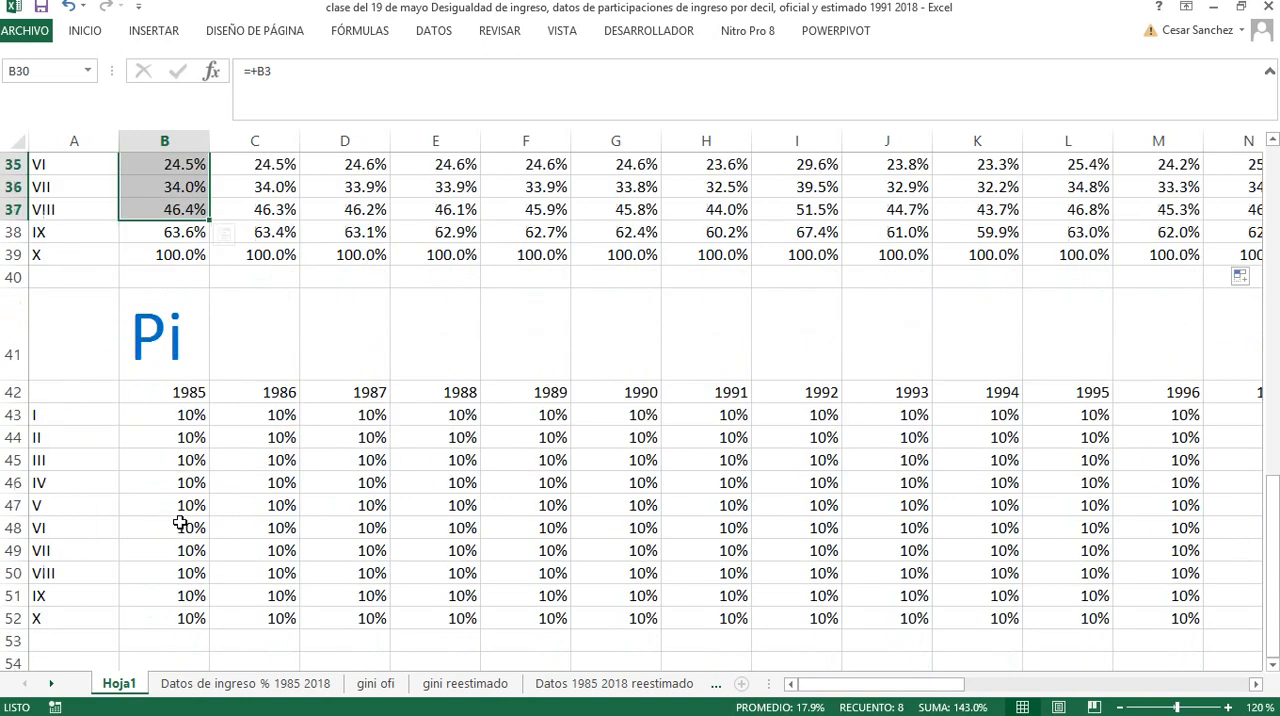
{"action": "left_click", "coordinate": [173, 422]}
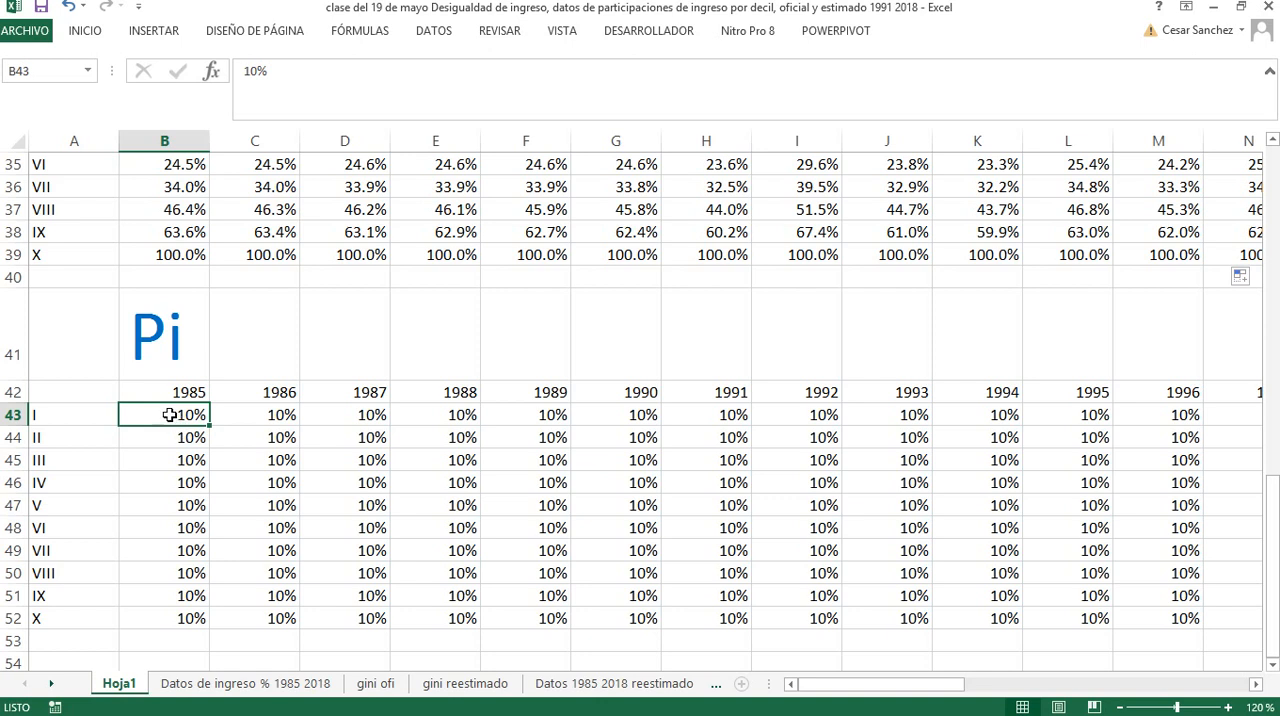
{"action": "left_click_drag", "start_coordinate": [177, 414], "coordinate": [256, 623]}
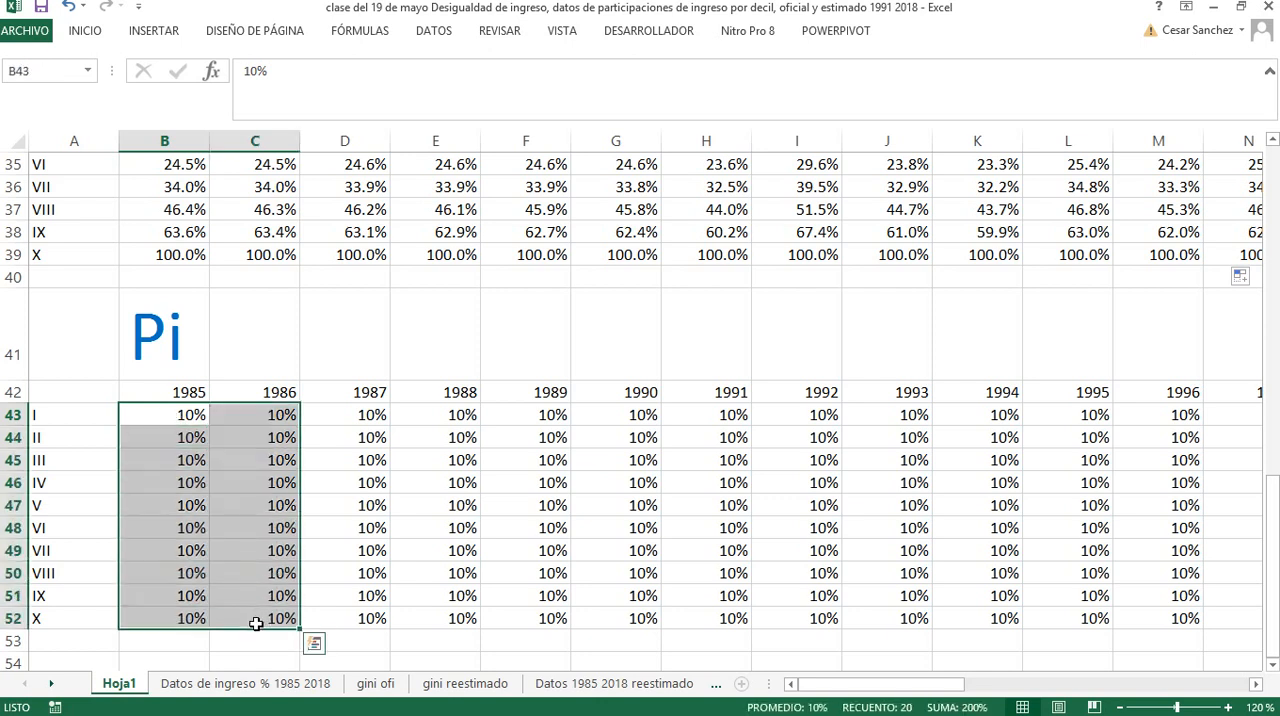
{"action": "key", "text": "Delete"}
Enter the formula +B16 in cell B43 to start the 1985 Pi column from the first decile's population share
{"action": "left_click", "coordinate": [188, 424]}
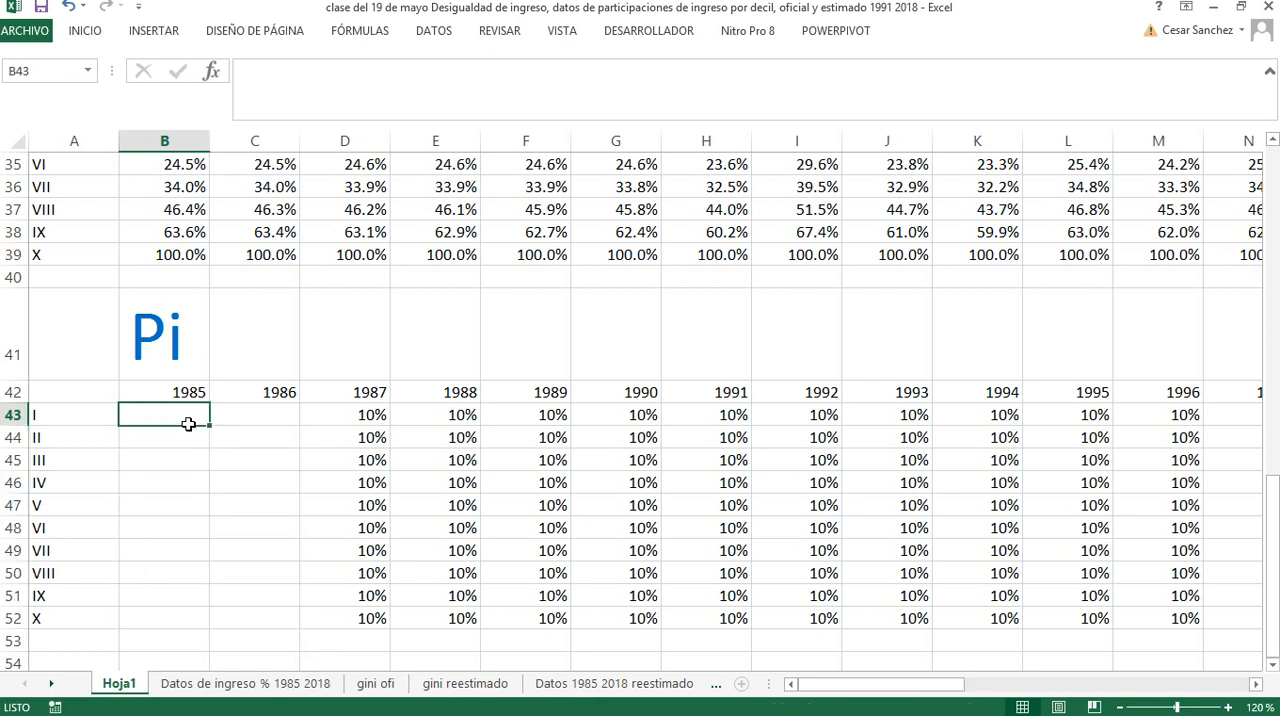
{"action": "type", "text": "+"}
{"action": "scroll", "coordinate": [203, 424], "scroll_direction": "up", "scroll_amount": 10}
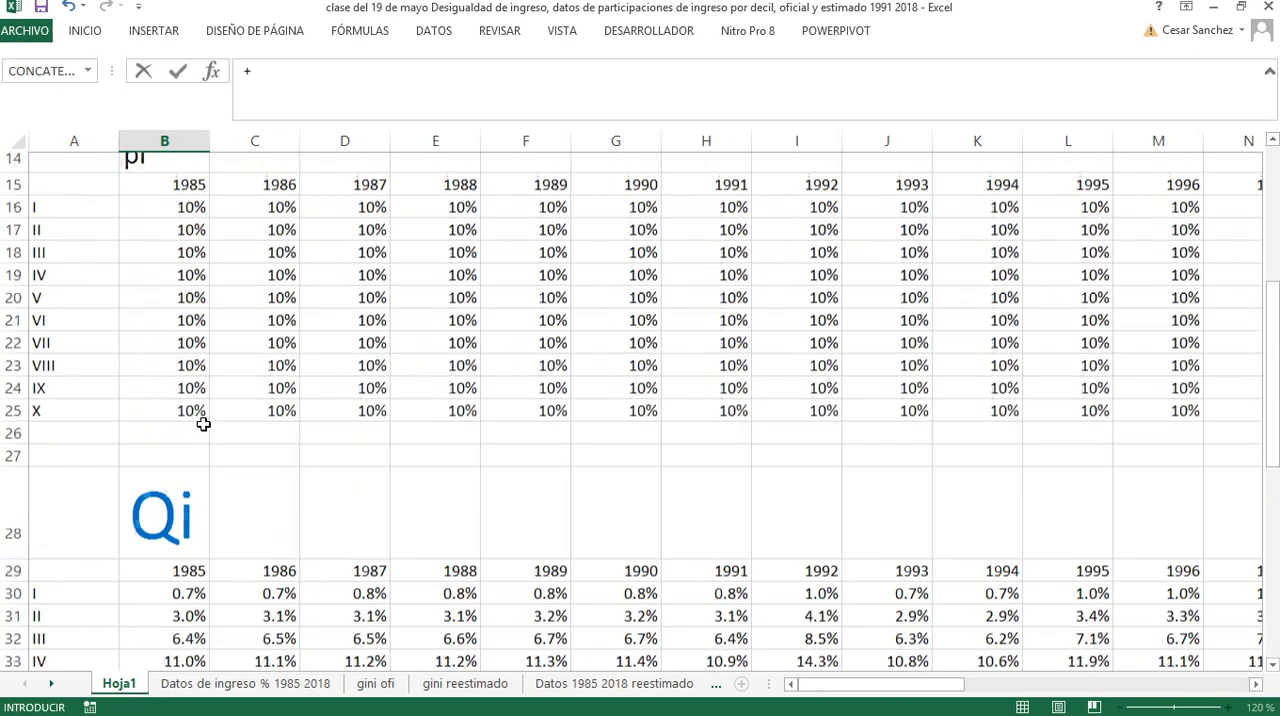
{"action": "left_click", "coordinate": [191, 430]}
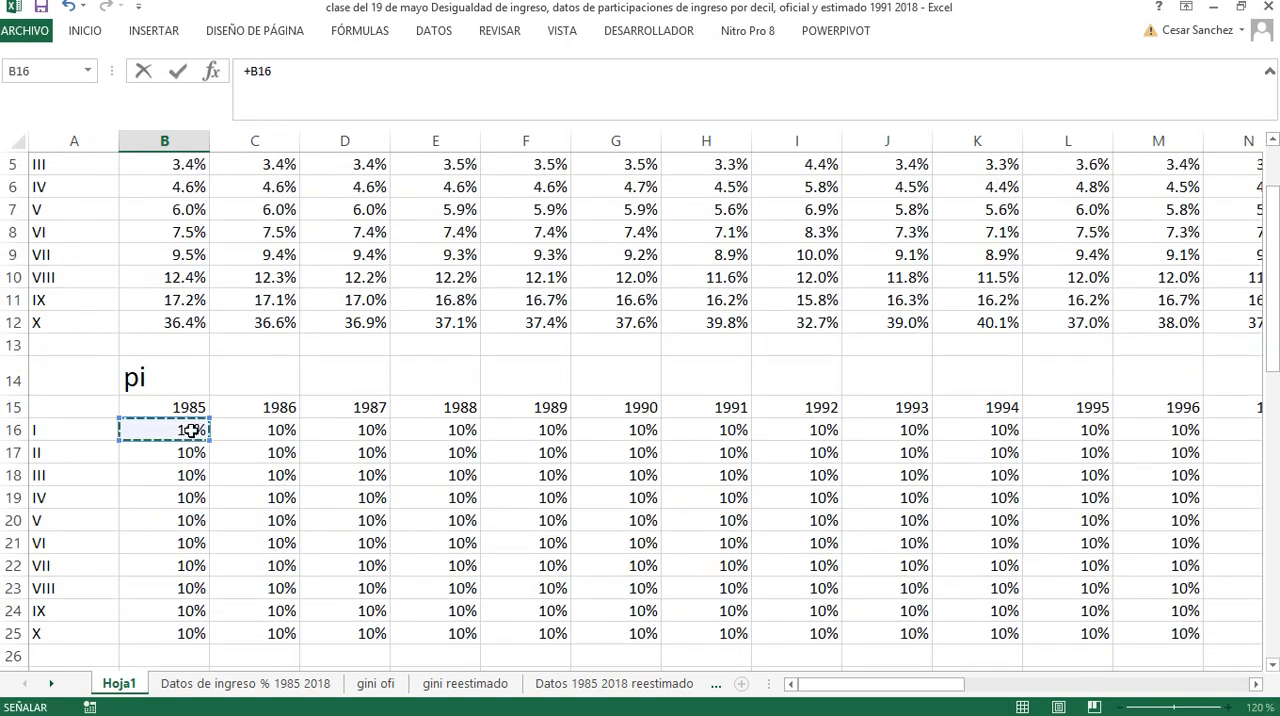
{"action": "key", "text": "Return"}
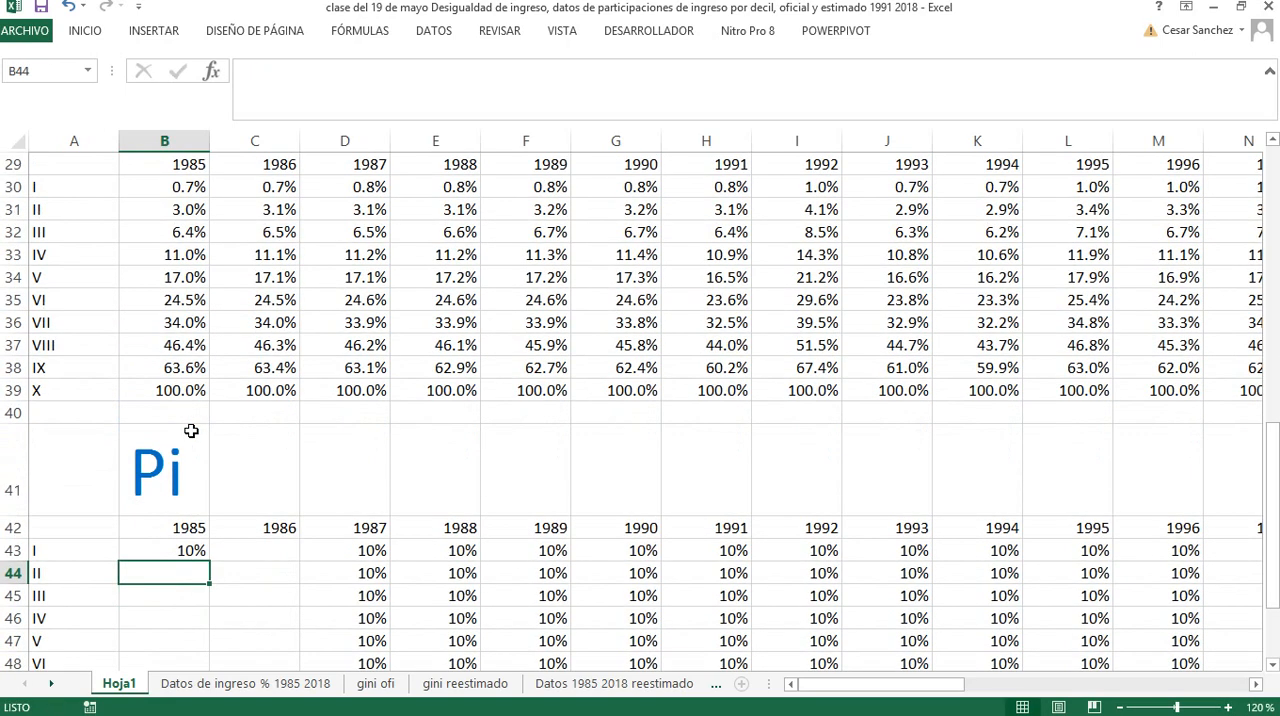
Enter the formula +B43+B17 in cell B44 to accumulate the second decile's 1985 population share
{"action": "type", "text": "+"}
{"action": "left_click", "coordinate": [164, 552]}
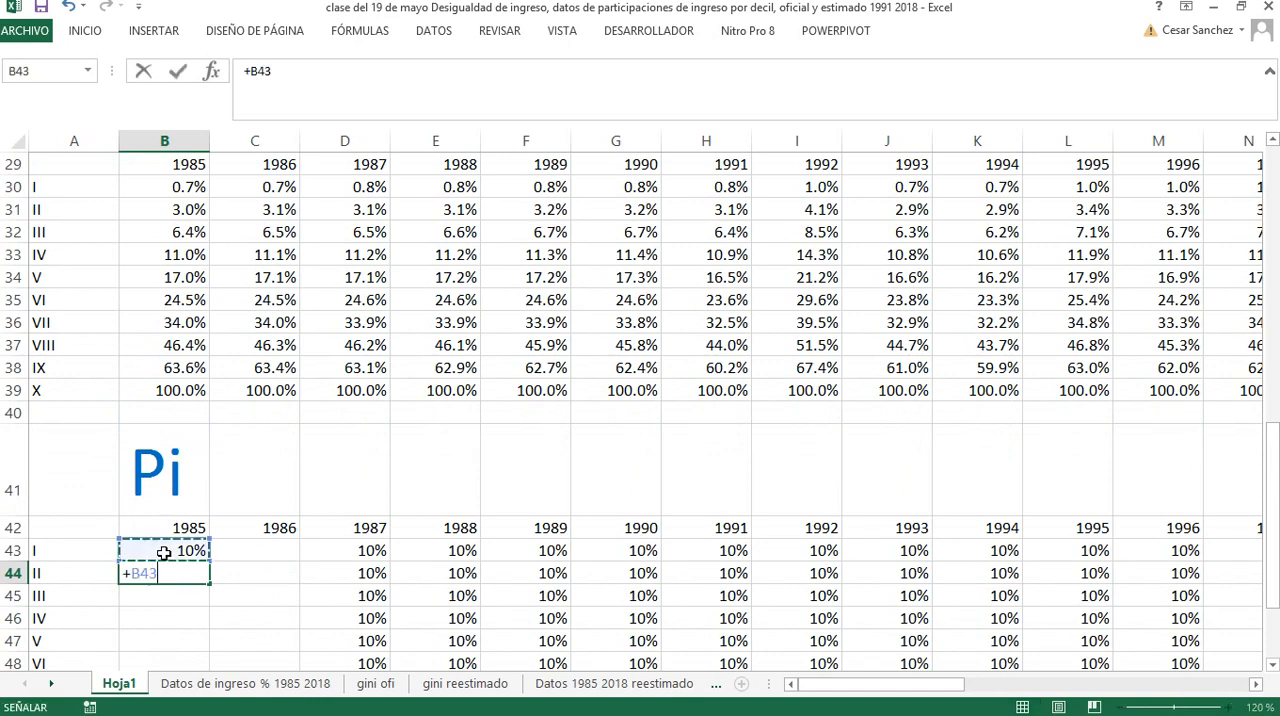
{"action": "type", "text": "+"}
{"action": "scroll", "coordinate": [164, 552], "scroll_direction": "up", "scroll_amount": 6}
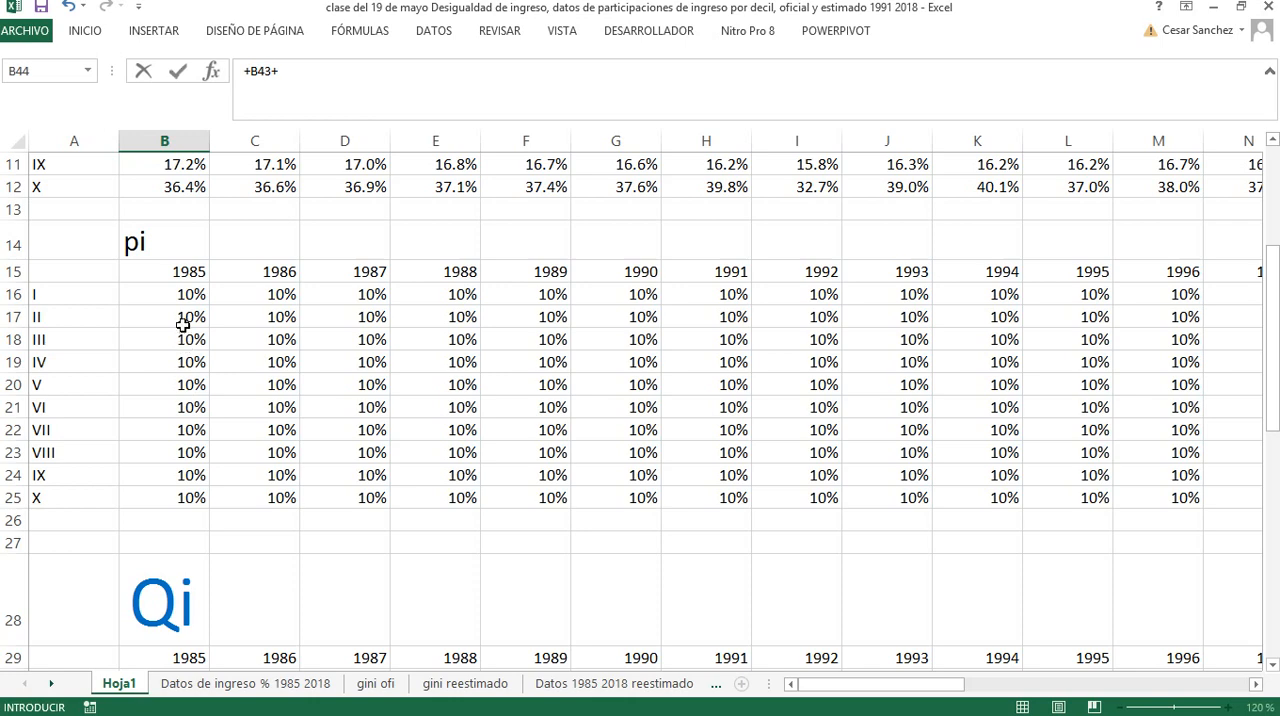
{"action": "left_click", "coordinate": [180, 318]}
{"action": "key", "text": "Return"}
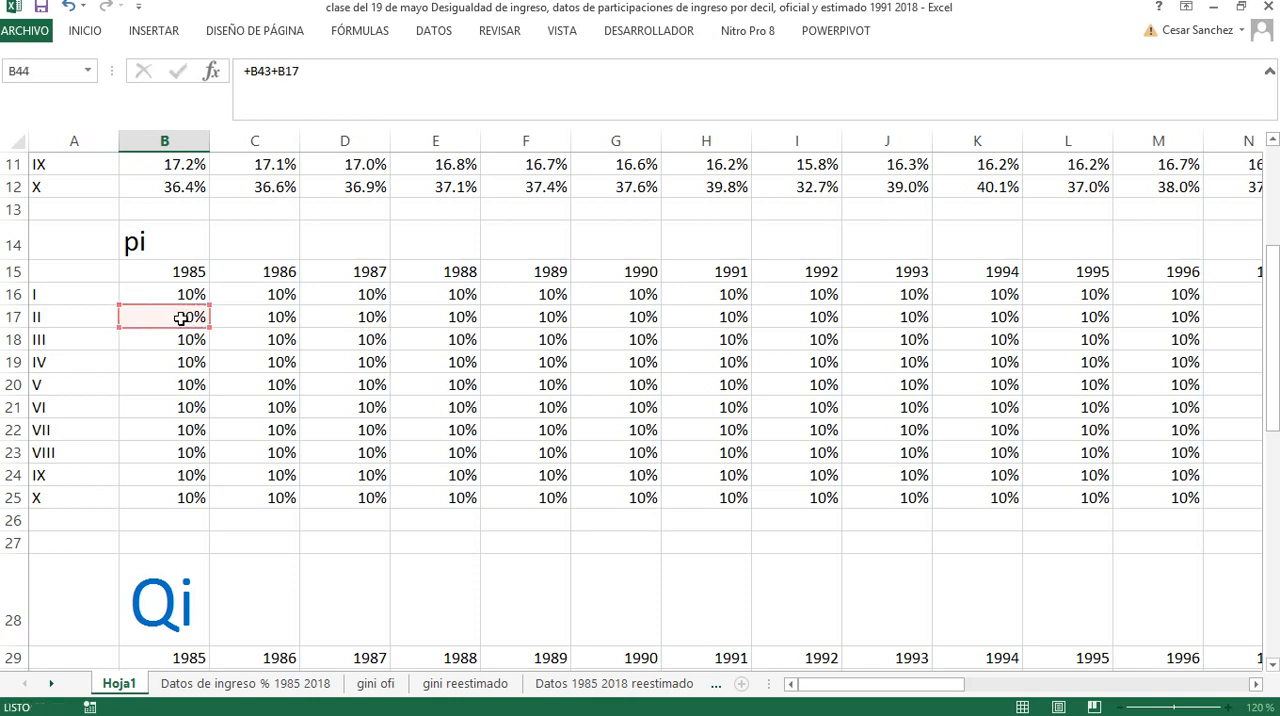
Try to fill the formulas in B43:B44 down to B52, and clear the 1985 Pi column
{"action": "left_click_drag", "start_coordinate": [190, 412], "coordinate": [208, 626]}
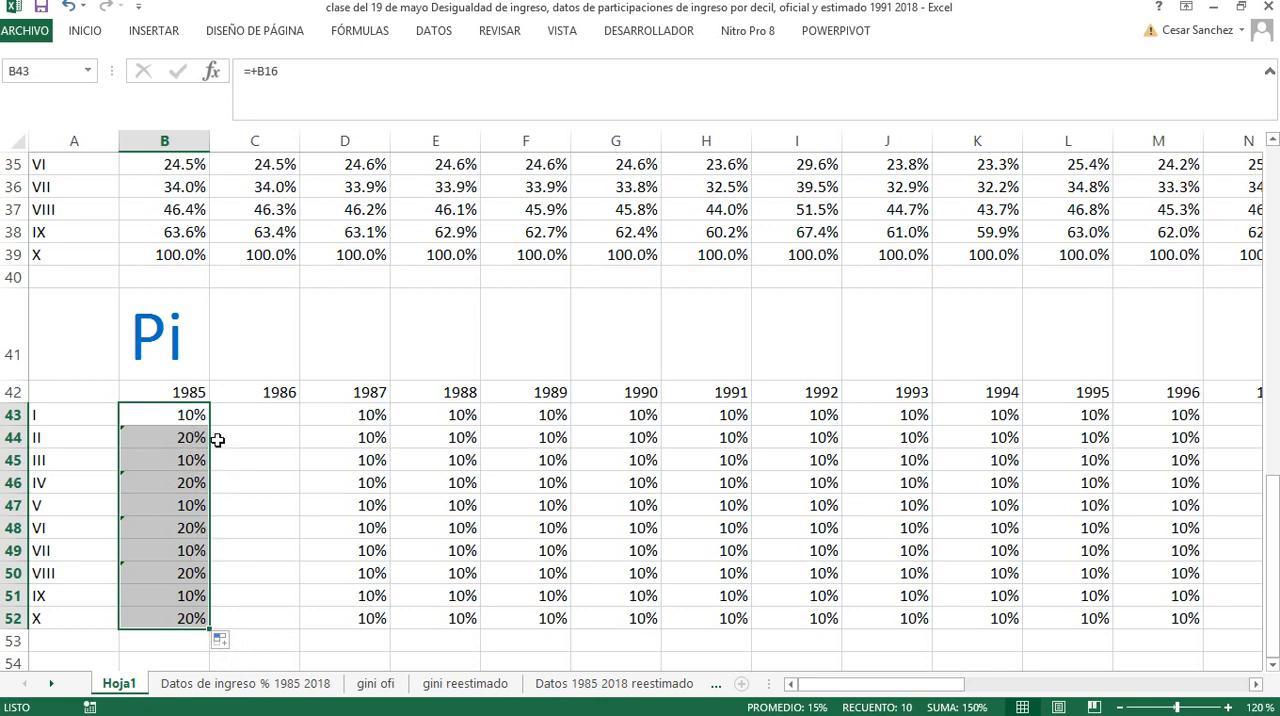
{"action": "key", "text": "Delete"}
{"action": "type", "text": "+"}
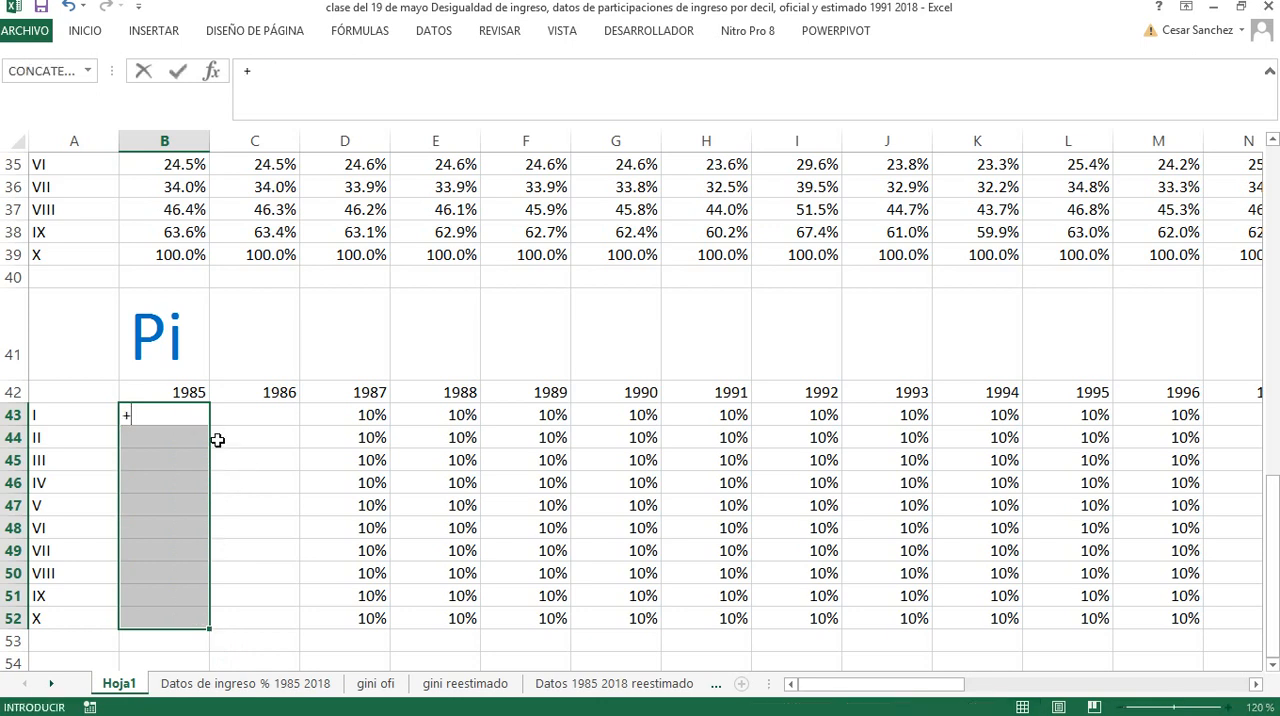
{"action": "left_click", "coordinate": [265, 525]}
{"action": "key", "text": "Escape"}
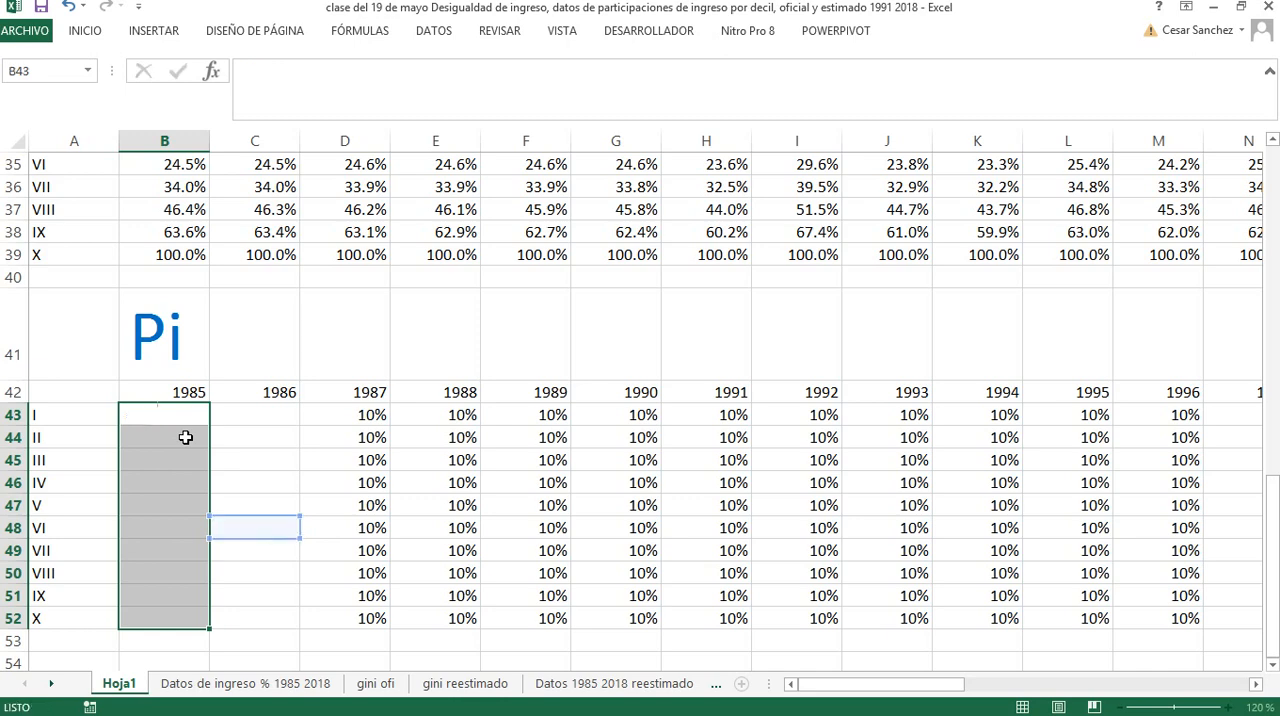
{"action": "left_click", "coordinate": [237, 460]}
{"action": "left_click", "coordinate": [187, 419]}
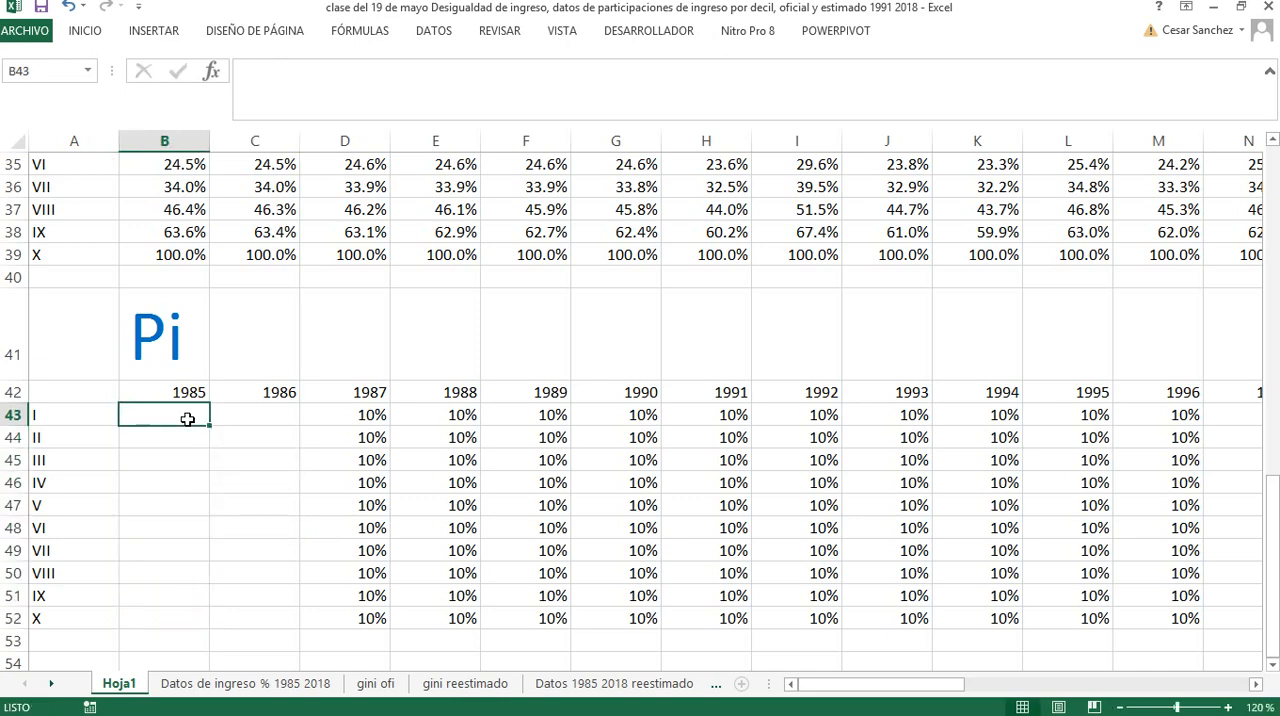
Enter the formula +B16 in B43 as the first decile's 1985 value in the Pi table
{"action": "type", "text": "+"}
{"action": "scroll", "coordinate": [187, 419], "scroll_direction": "up", "scroll_amount": 8}
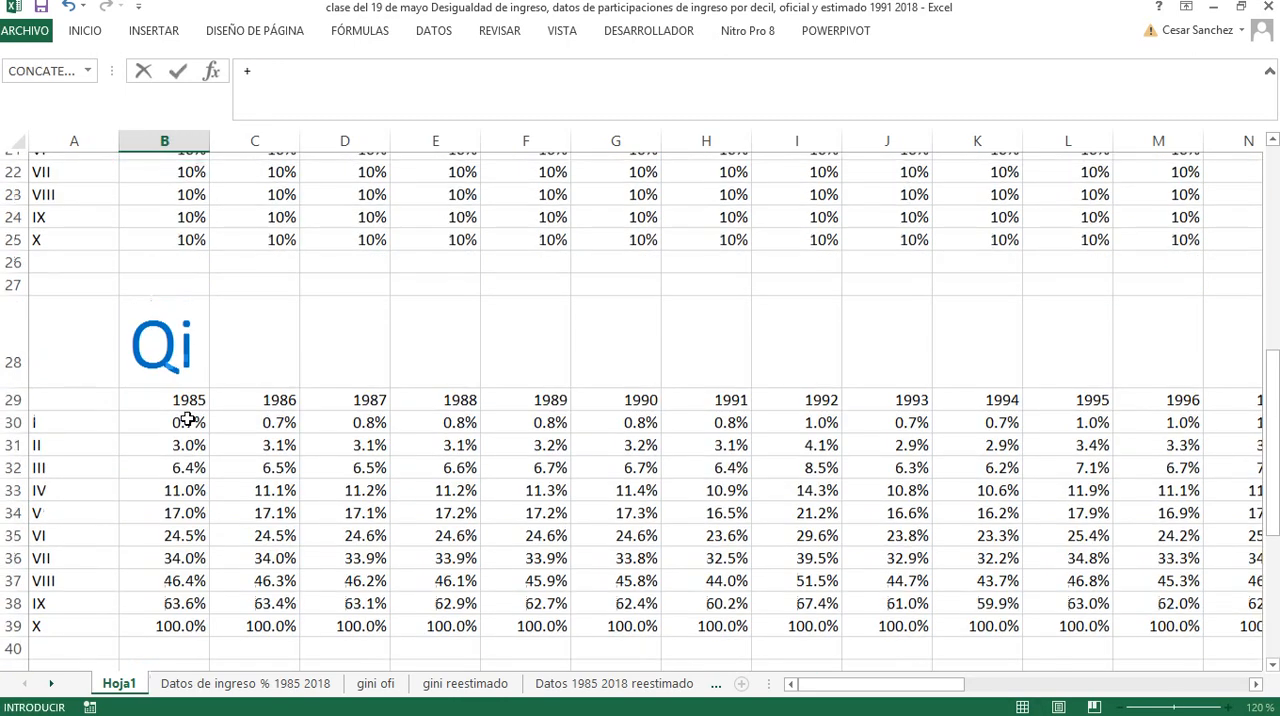
{"action": "left_click", "coordinate": [173, 294]}
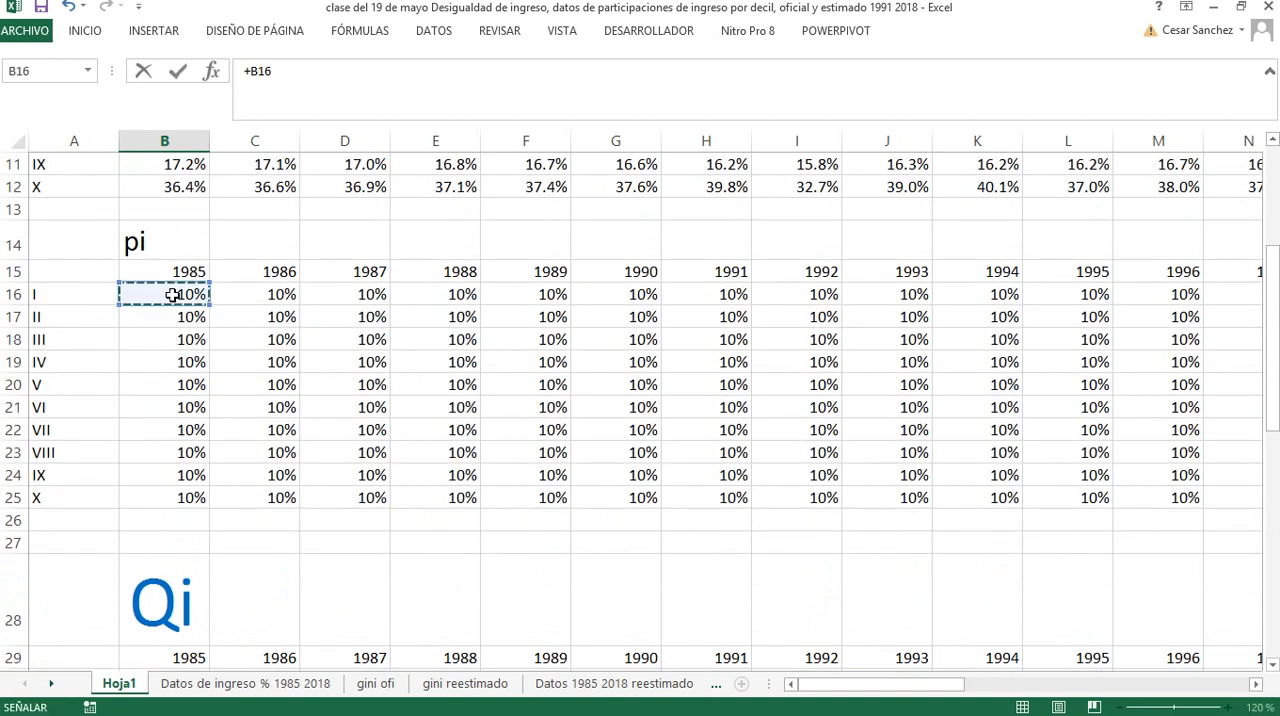
{"action": "key", "text": "Return"}
Enter the cumulative formula +B43+B17 in B44 and fill it down to B52 for the remaining 1985 deciles
{"action": "scroll", "coordinate": [173, 294], "scroll_direction": "down", "scroll_amount": 6}
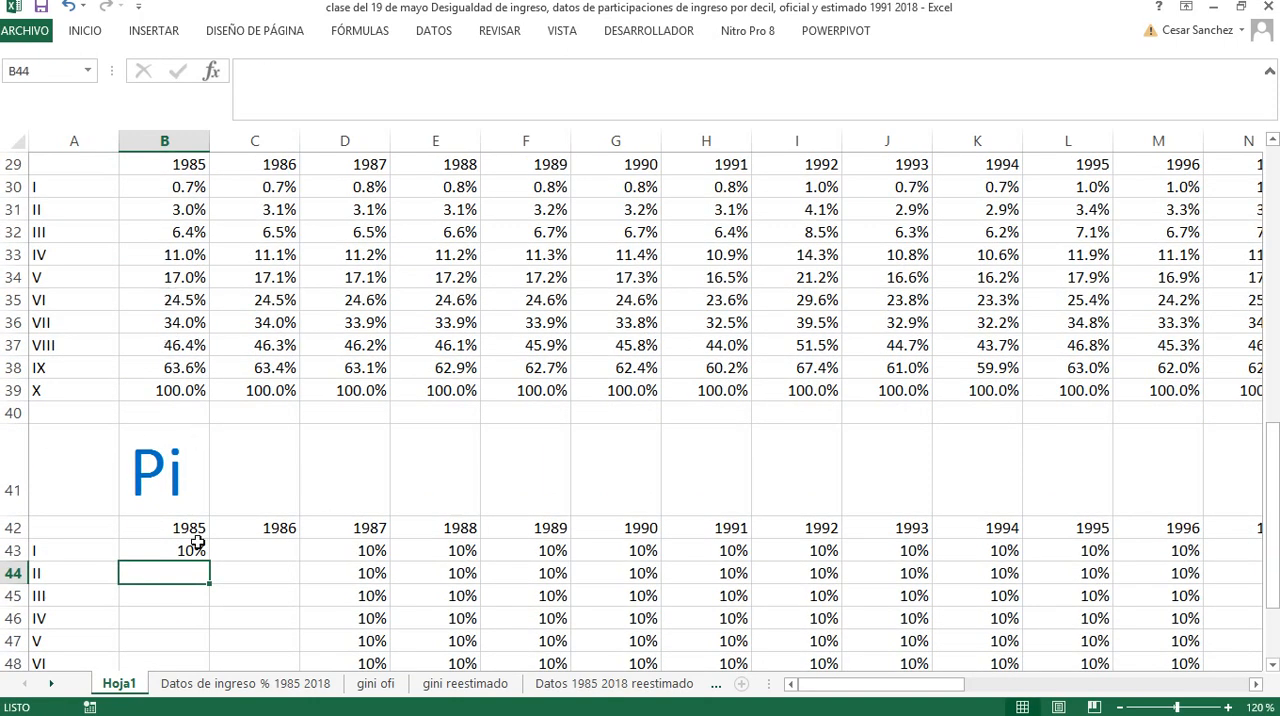
{"action": "type", "text": "+"}
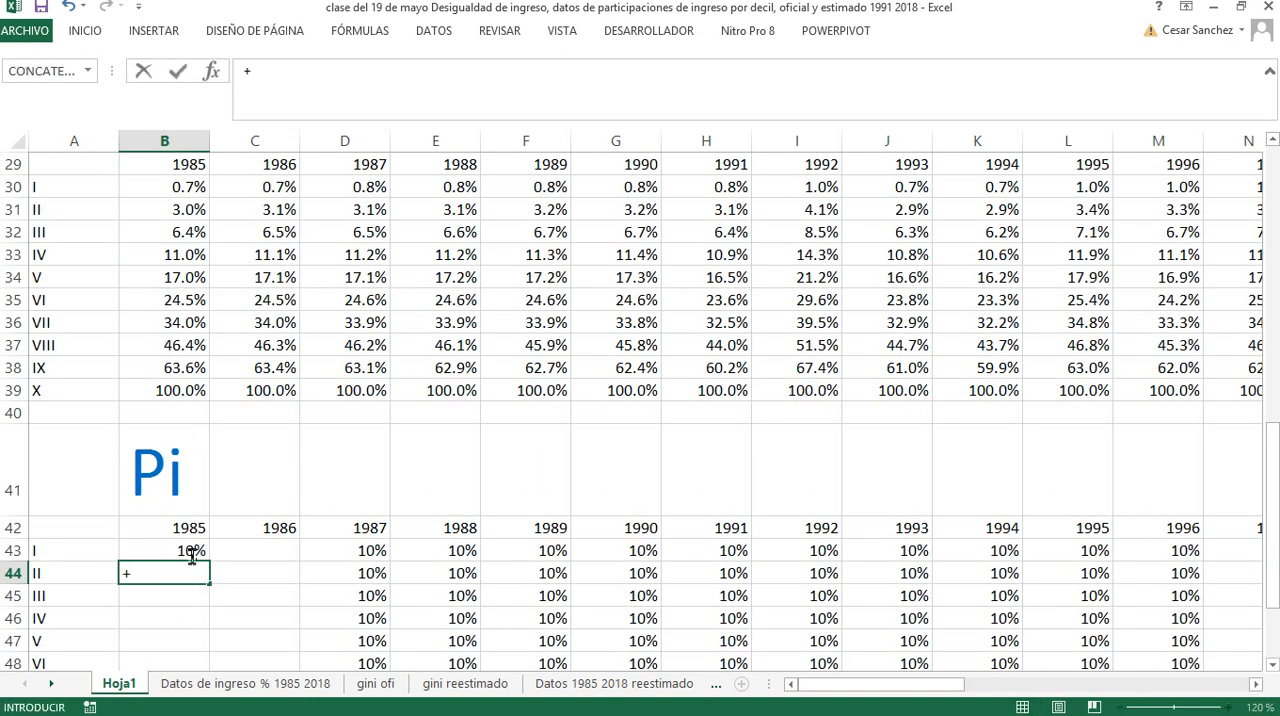
{"action": "left_click", "coordinate": [192, 552]}
{"action": "type", "text": "+"}
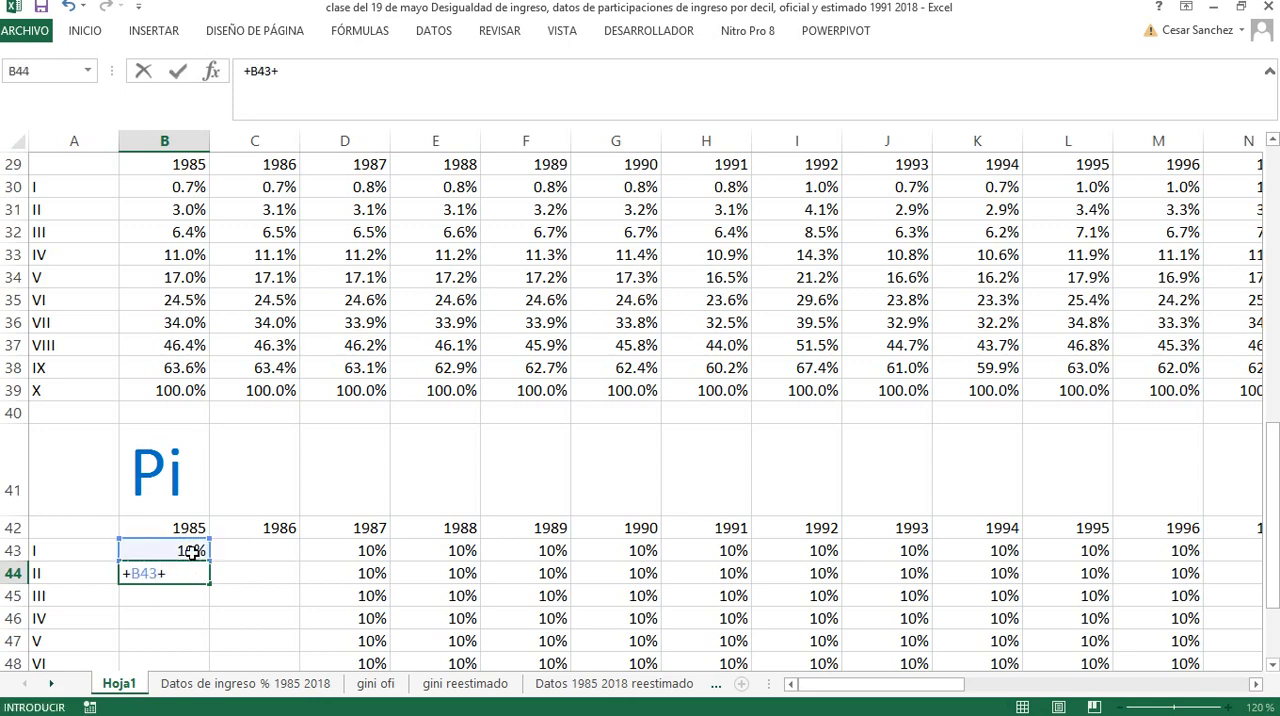
{"action": "scroll", "coordinate": [186, 551], "scroll_direction": "up", "scroll_amount": 5}
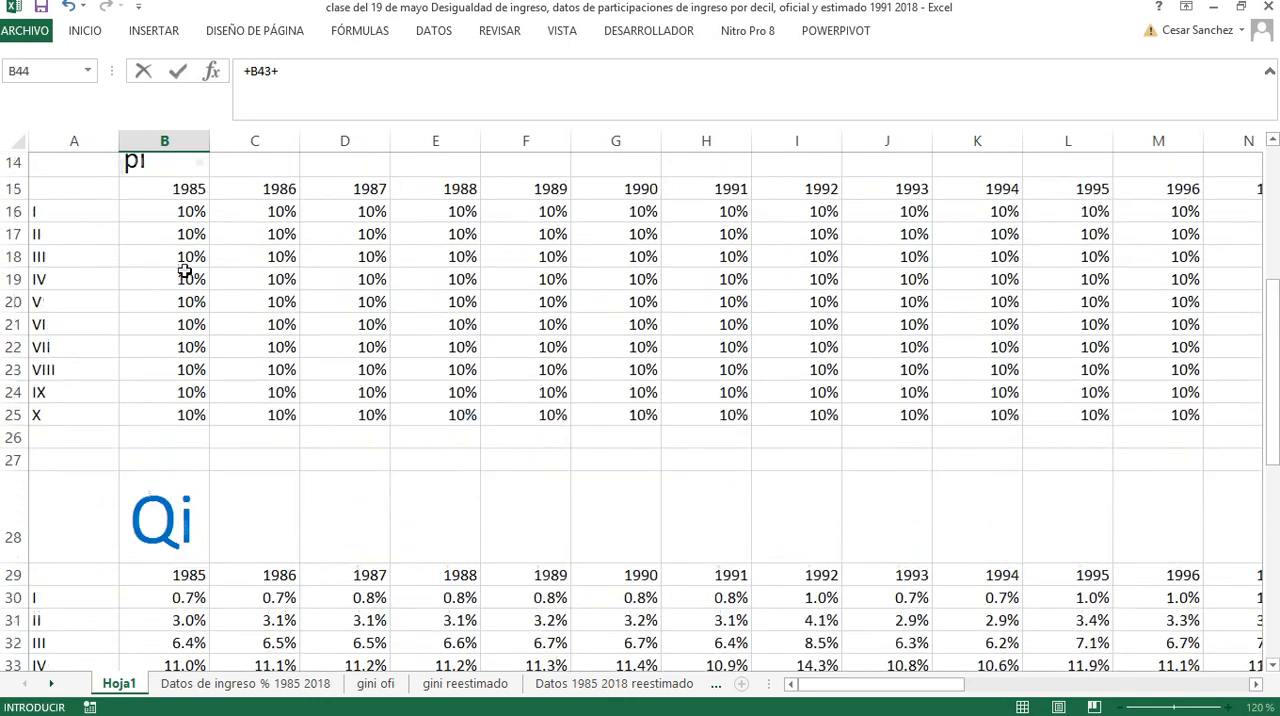
{"action": "left_click", "coordinate": [179, 253]}
{"action": "key", "text": "Return"}
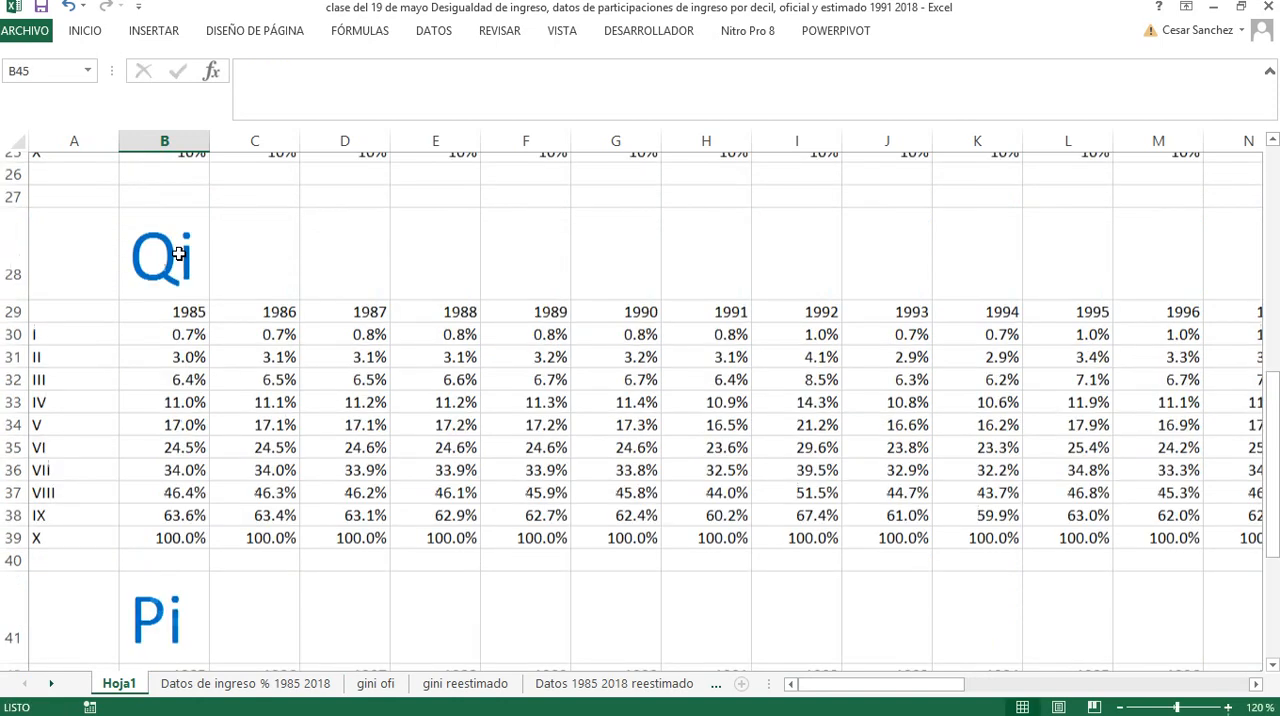
{"action": "left_click", "coordinate": [186, 510]}
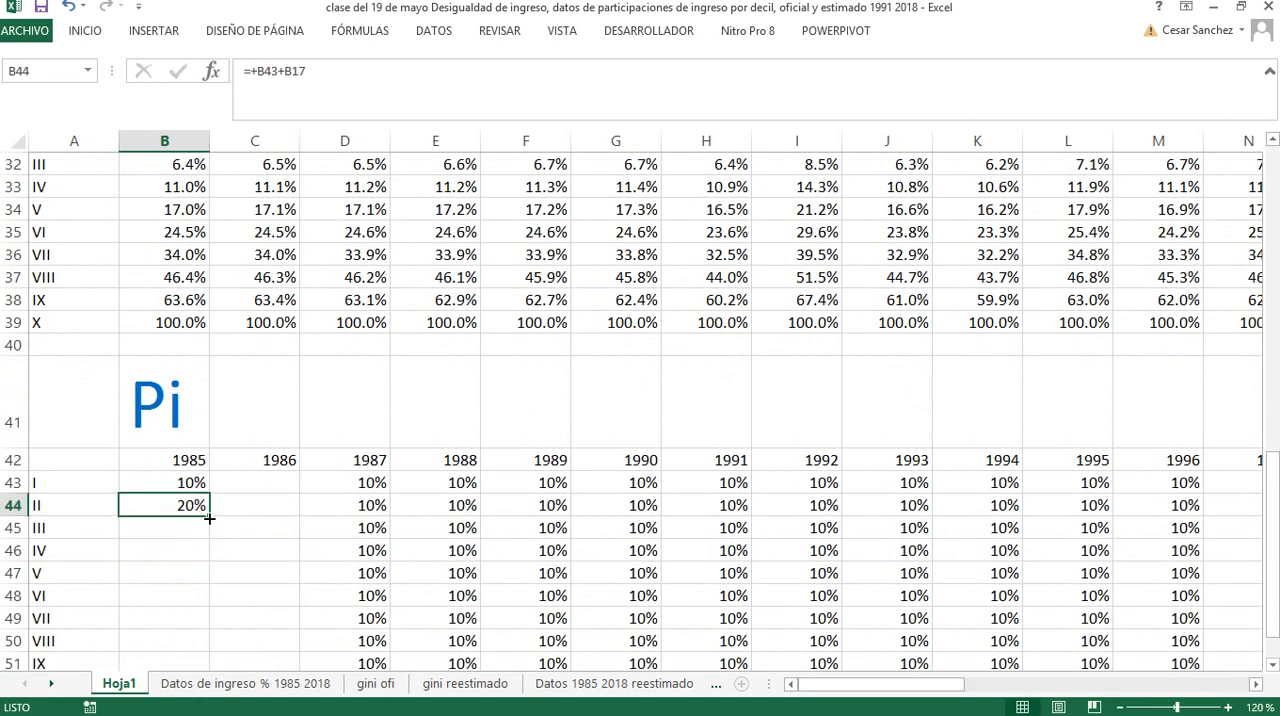
{"action": "left_click_drag", "start_coordinate": [209, 517], "coordinate": [210, 630]}
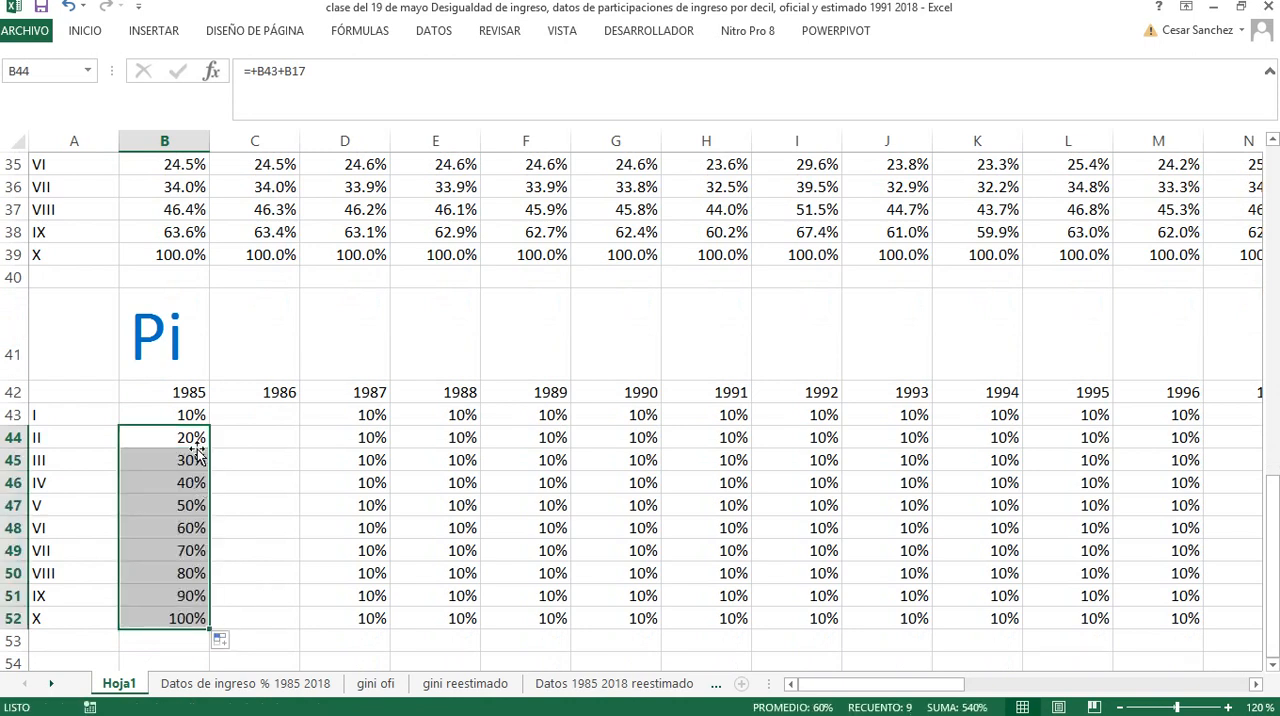
Fill the 1985 Pi formulas in B43:B52 across all years through 2018, column AI
{"action": "left_click", "coordinate": [183, 417]}
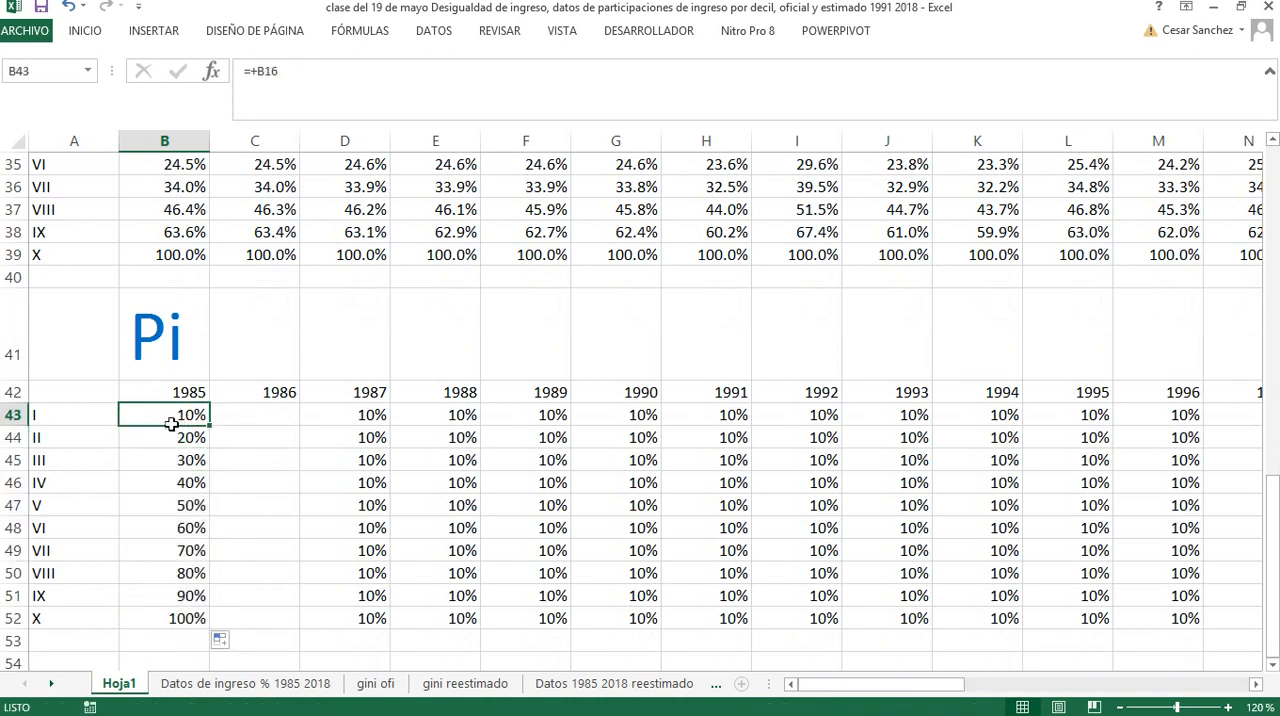
{"action": "left_click_drag", "start_coordinate": [170, 418], "coordinate": [1114, 614]}
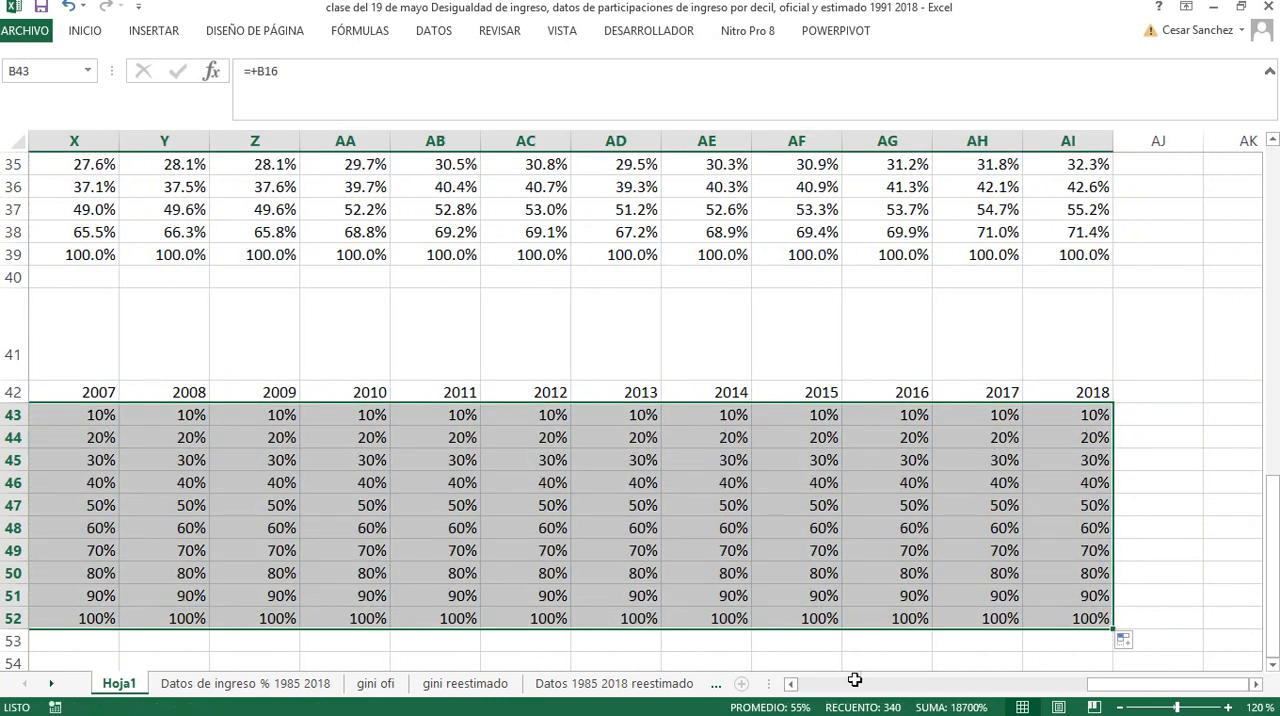
{"action": "left_click_drag", "start_coordinate": [1094, 688], "coordinate": [824, 688]}
Copy the whole Pi table with its title, year headers and decile labels, and paste it below starting at A55
{"action": "scroll", "coordinate": [160, 514], "scroll_direction": "down", "scroll_amount": 2}
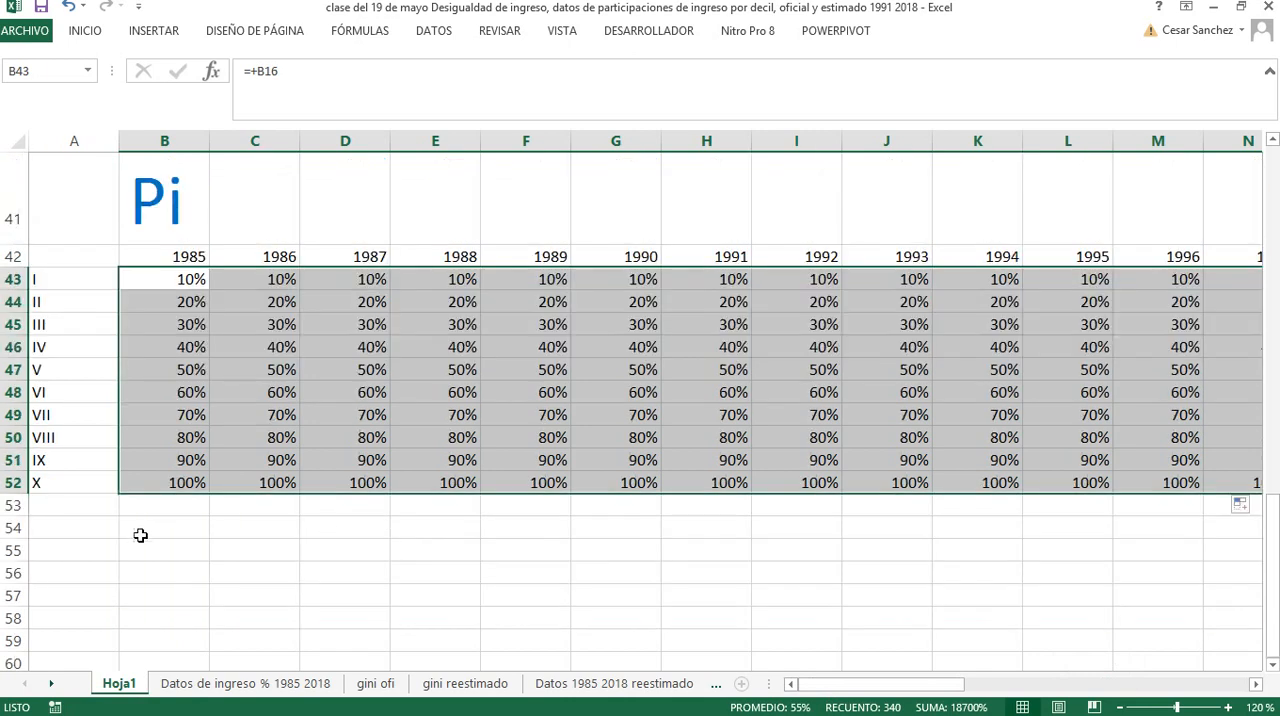
{"action": "left_click_drag", "start_coordinate": [77, 200], "coordinate": [241, 480]}
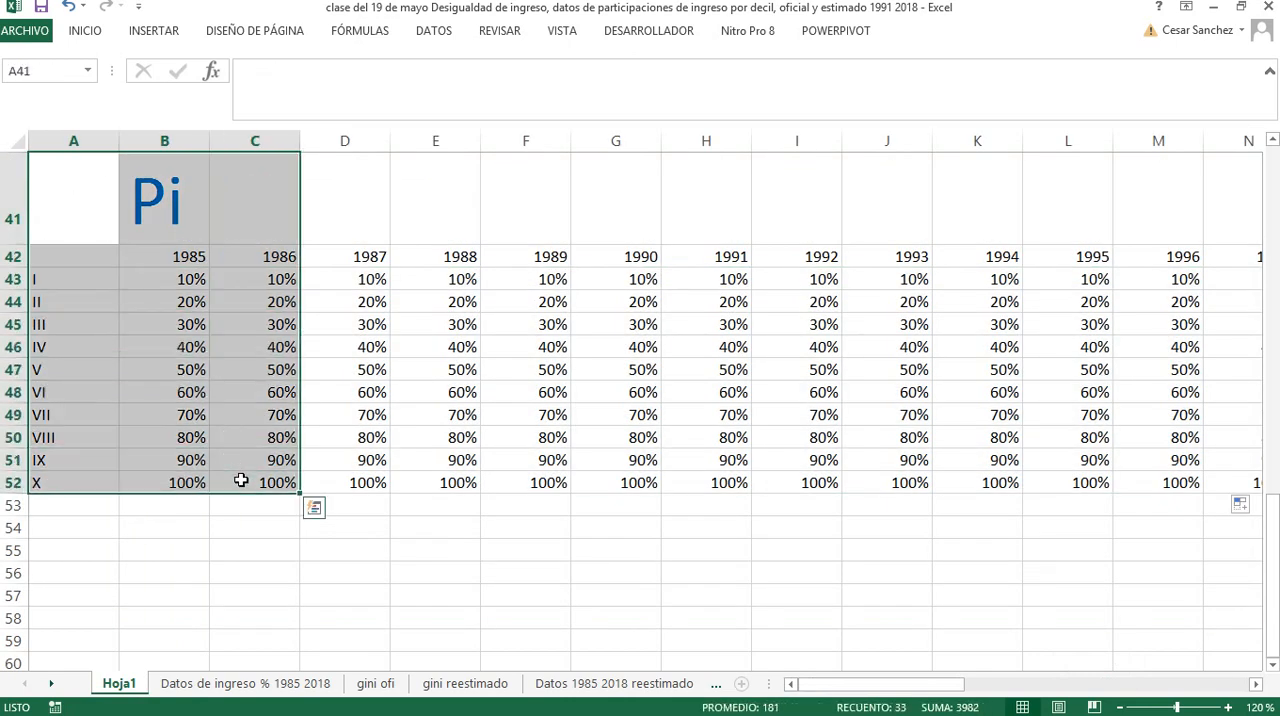
{"action": "key", "text": "ctrl+shift+Right"}
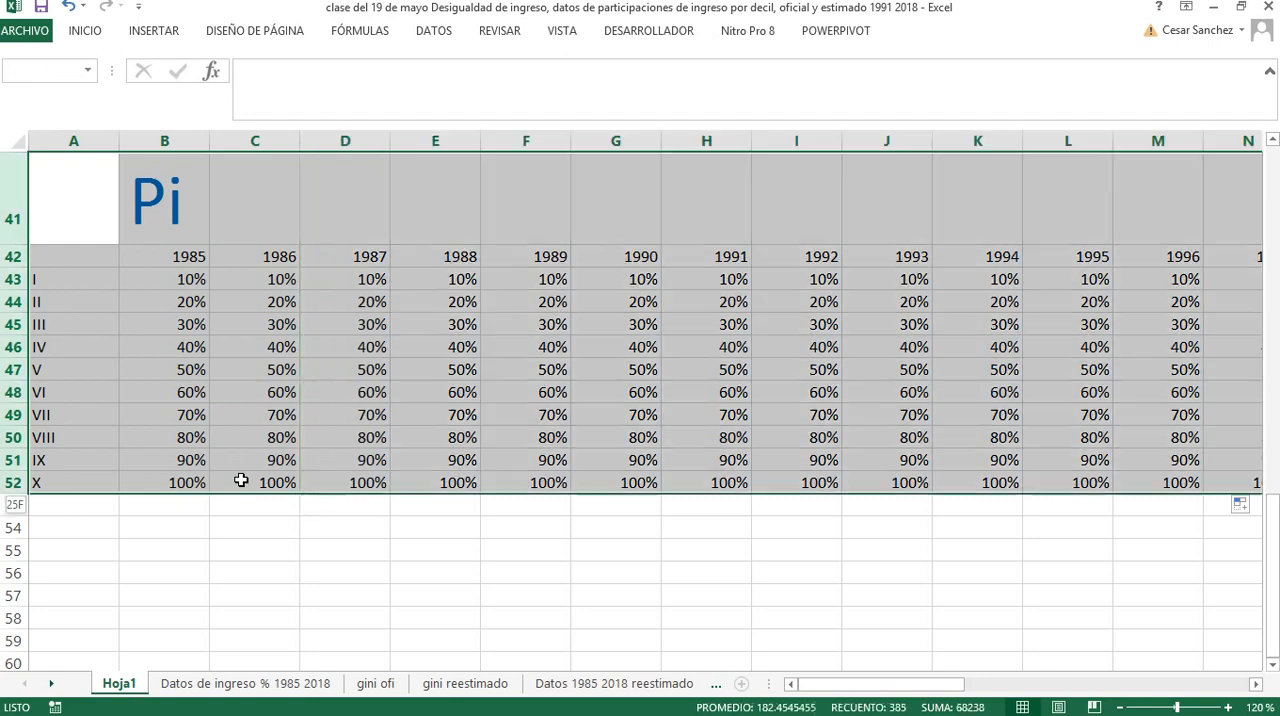
{"action": "key", "text": "ctrl+c"}
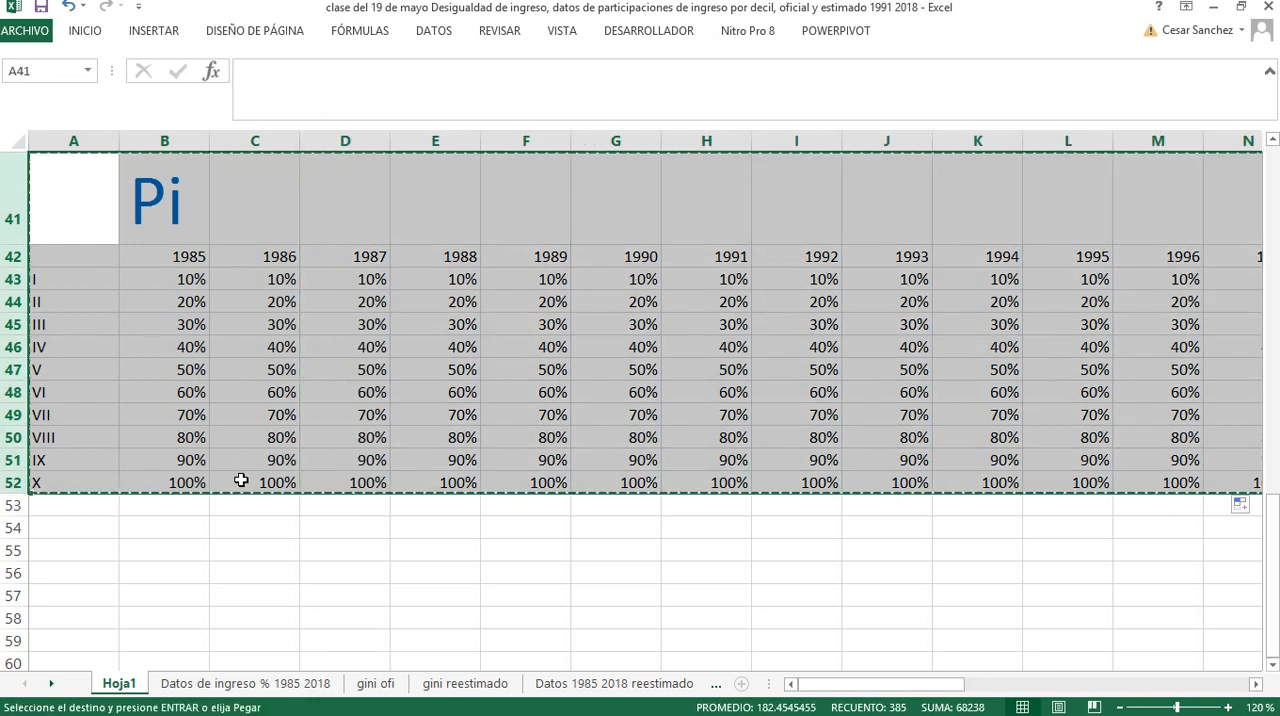
{"action": "key", "text": "Down"}
{"action": "key", "text": "Down"}
{"action": "key", "text": "Down"}
{"action": "key", "text": "Down"}
{"action": "key", "text": "Down"}
{"action": "key", "text": "Down"}
{"action": "key", "text": "Down"}
{"action": "key", "text": "Down"}
{"action": "key", "text": "Down"}
{"action": "key", "text": "Down"}
{"action": "key", "text": "Down"}
{"action": "key", "text": "Down"}
{"action": "key", "text": "Down"}
{"action": "key", "text": "Down"}
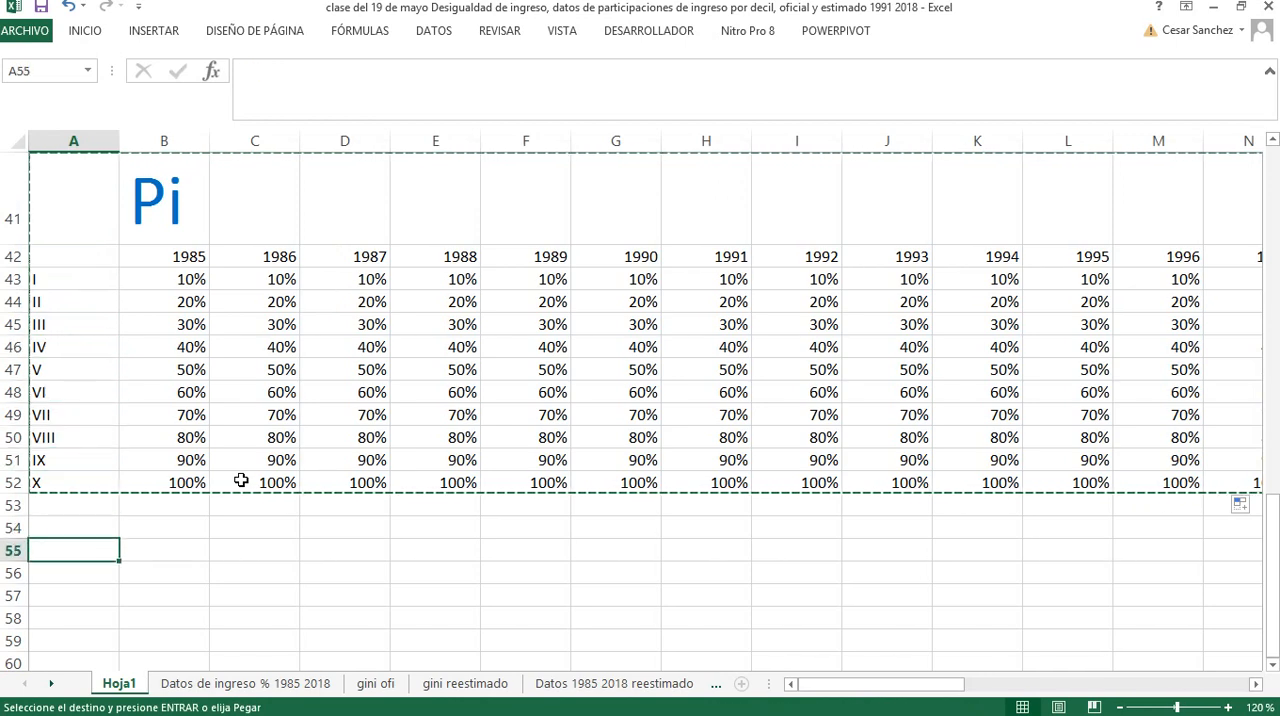
{"action": "key", "text": "ctrl+v"}
Change the title of the pasted table in B55 to Pi-Qi
{"action": "scroll", "coordinate": [229, 497], "scroll_direction": "down", "scroll_amount": 1}
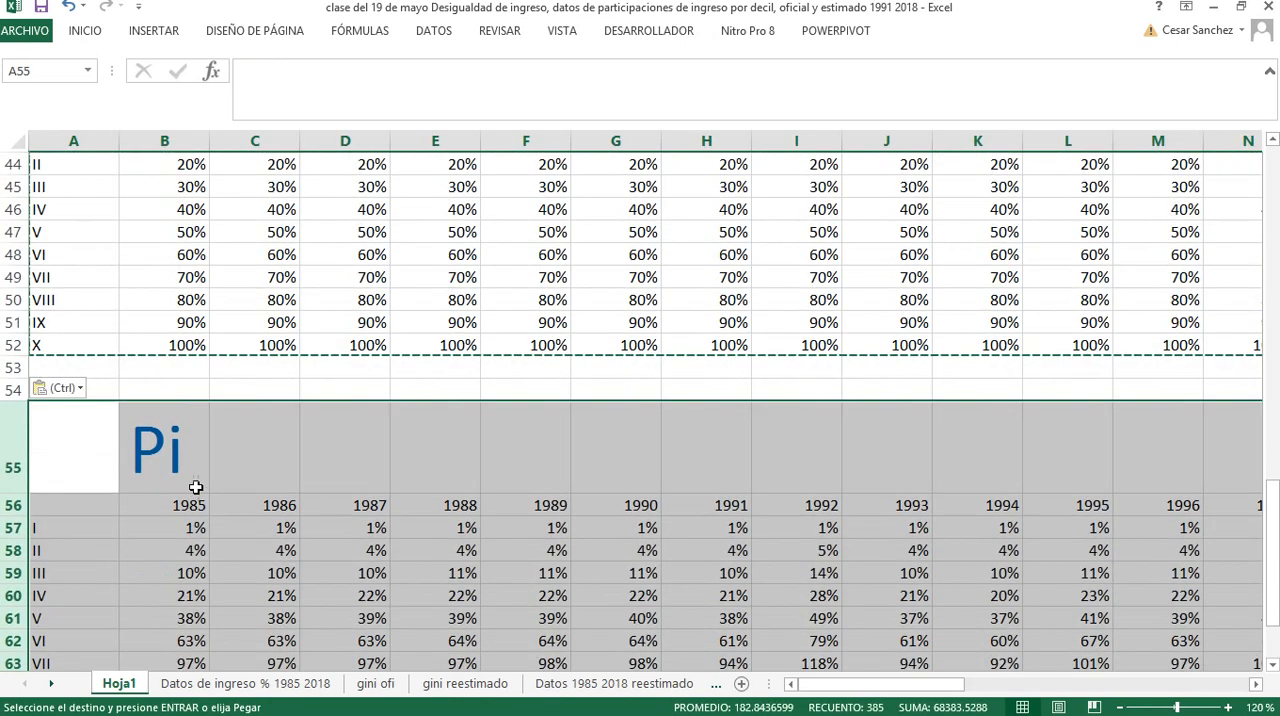
{"action": "left_click", "coordinate": [178, 459]}
{"action": "type", "text": "Pi-"}
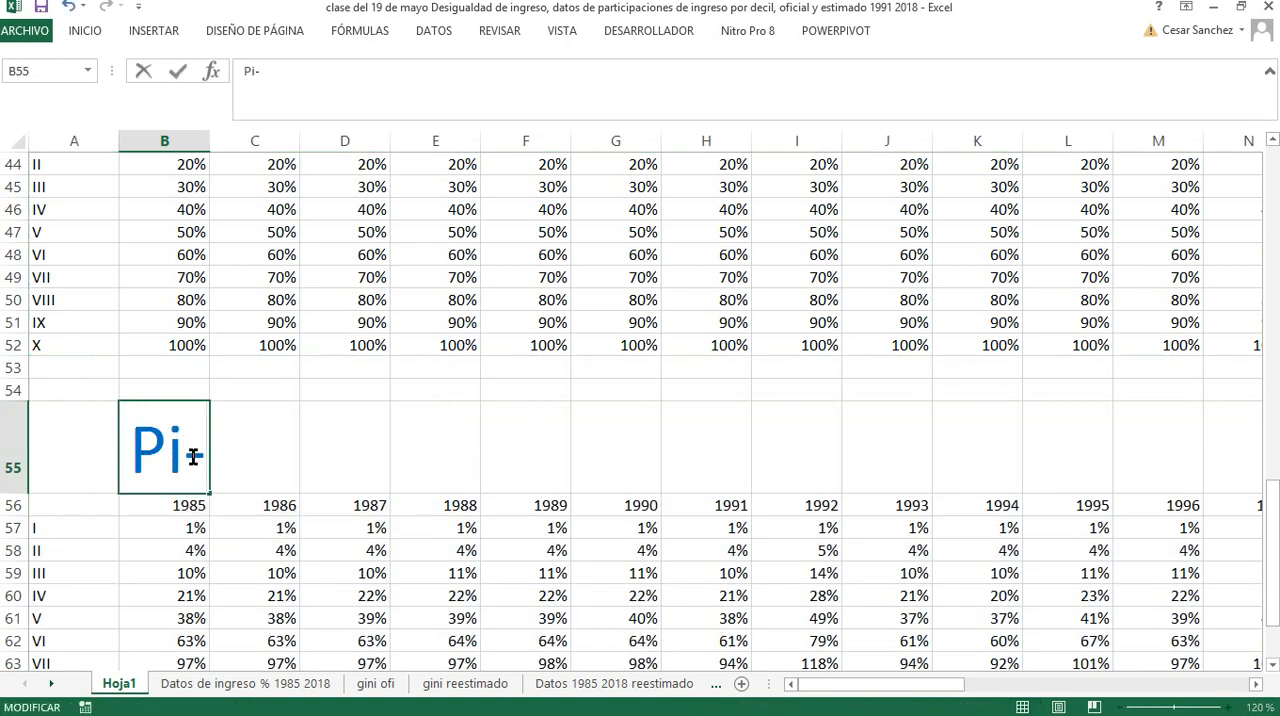
{"action": "type", "text": "QI"}
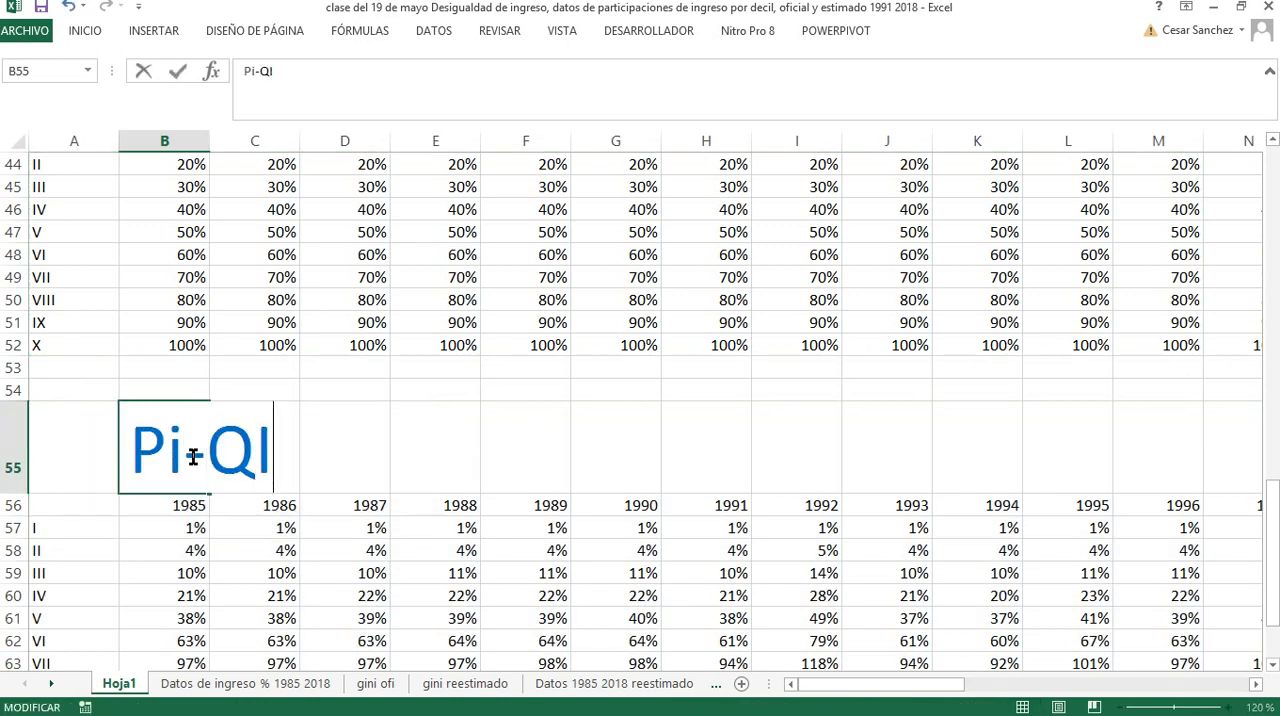
{"action": "key", "text": "BackSpace"}
{"action": "type", "text": "i"}
{"action": "key", "text": "Return"}
Clear the 1985 and 1986 values for all ten deciles in the Pi-Qi table, cells B57:C66
{"action": "scroll", "coordinate": [120, 470], "scroll_direction": "down", "scroll_amount": 3}
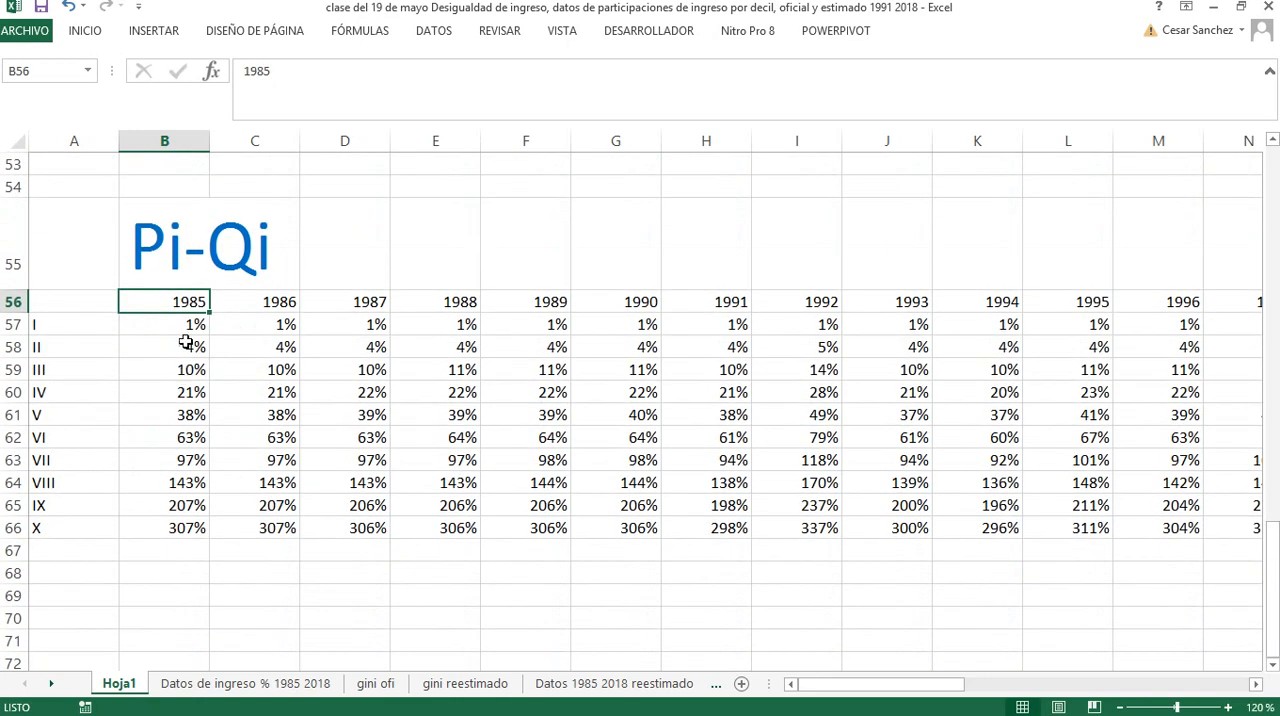
{"action": "left_click", "coordinate": [185, 327]}
{"action": "key", "text": "shift+Right"}
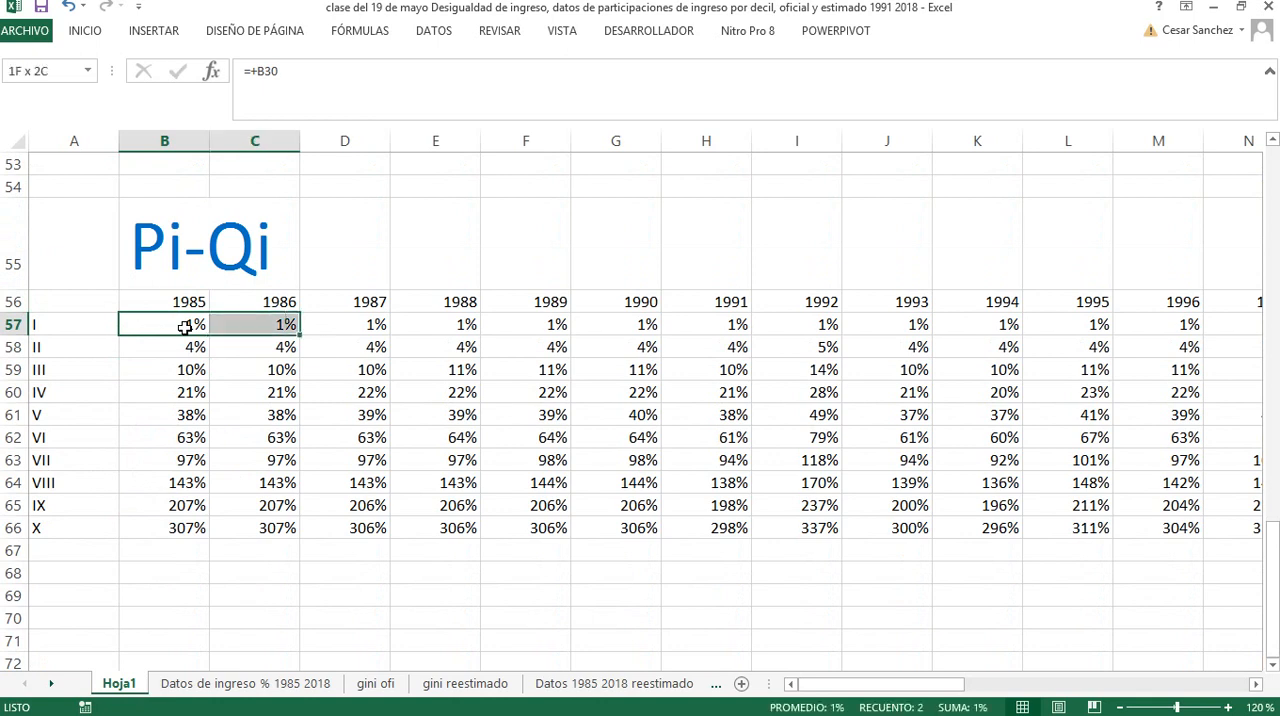
{"action": "key", "text": "shift+Down"}
{"action": "key", "text": "shift+Down"}
{"action": "key", "text": "shift+Down"}
{"action": "key", "text": "shift+Down"}
{"action": "key", "text": "shift+Down"}
{"action": "key", "text": "shift+Down"}
{"action": "key", "text": "shift+Down"}
{"action": "key", "text": "shift+Down"}
{"action": "key", "text": "shift+Down"}
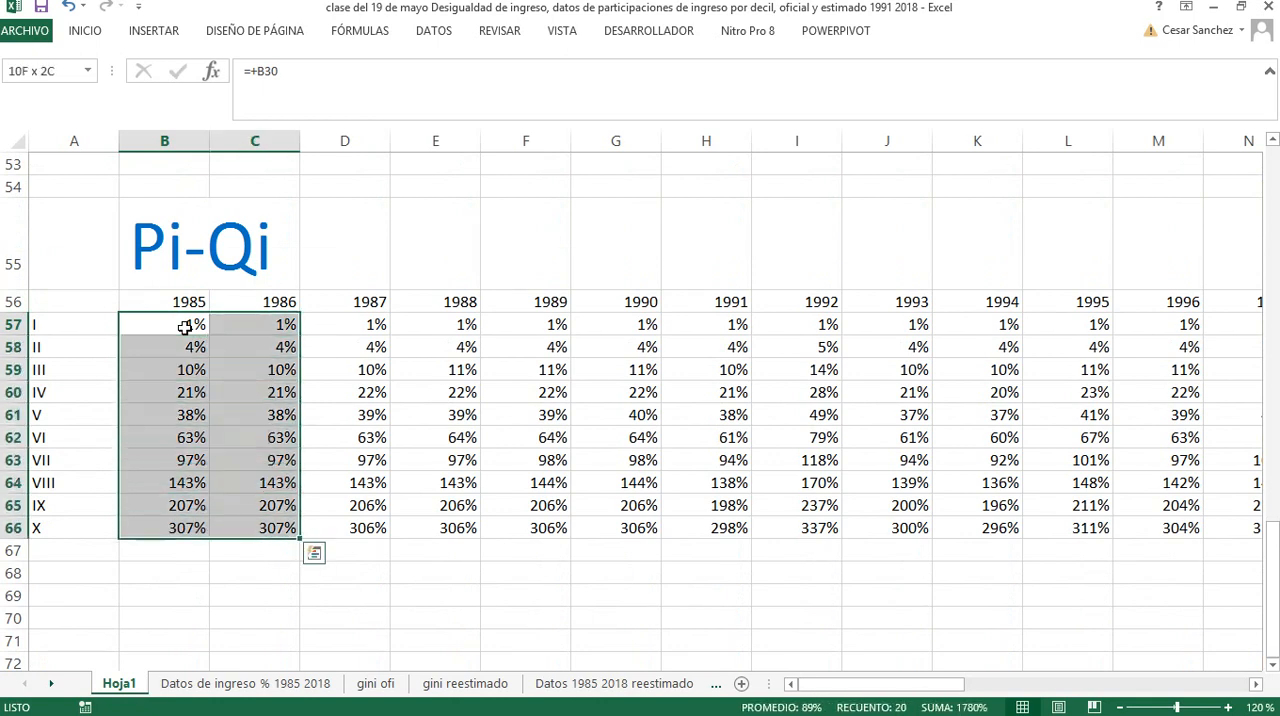
{"action": "key", "text": "Delete"}
Enter the formula +B43-B30 in B57 to subtract the first decile's 1985 Qi from its Pi
{"action": "left_click", "coordinate": [185, 327]}
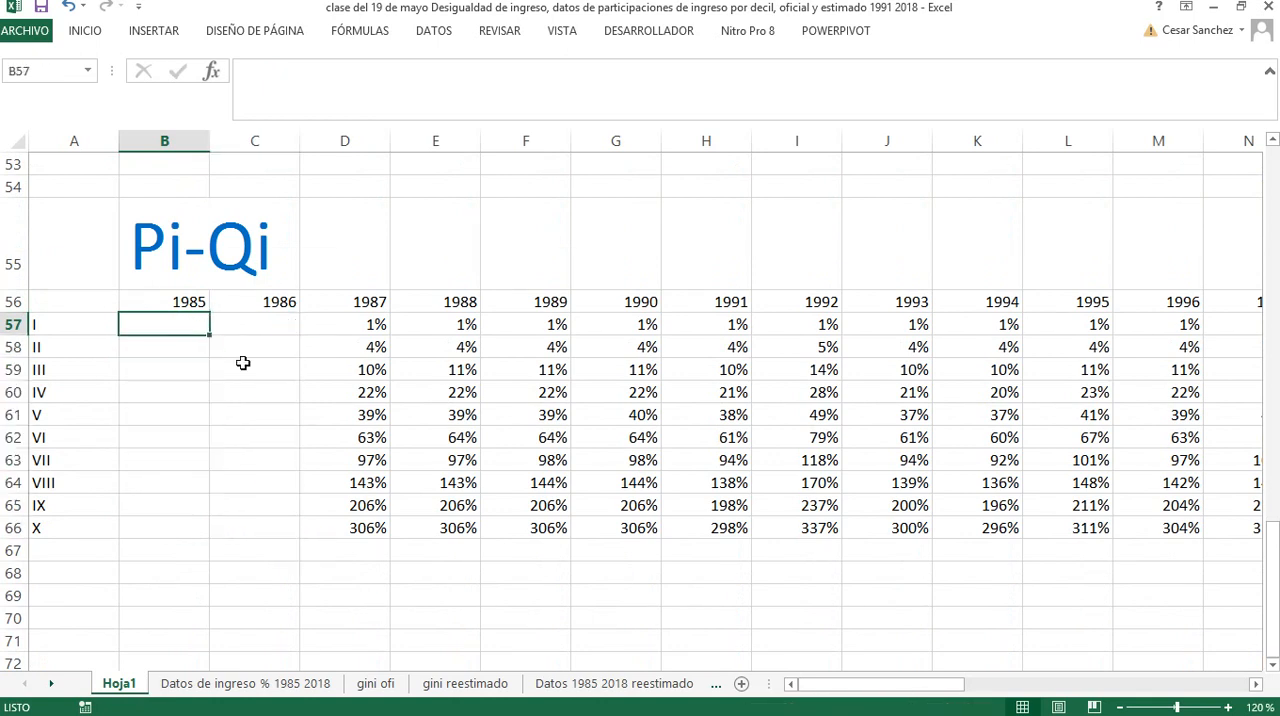
{"action": "type", "text": "+"}
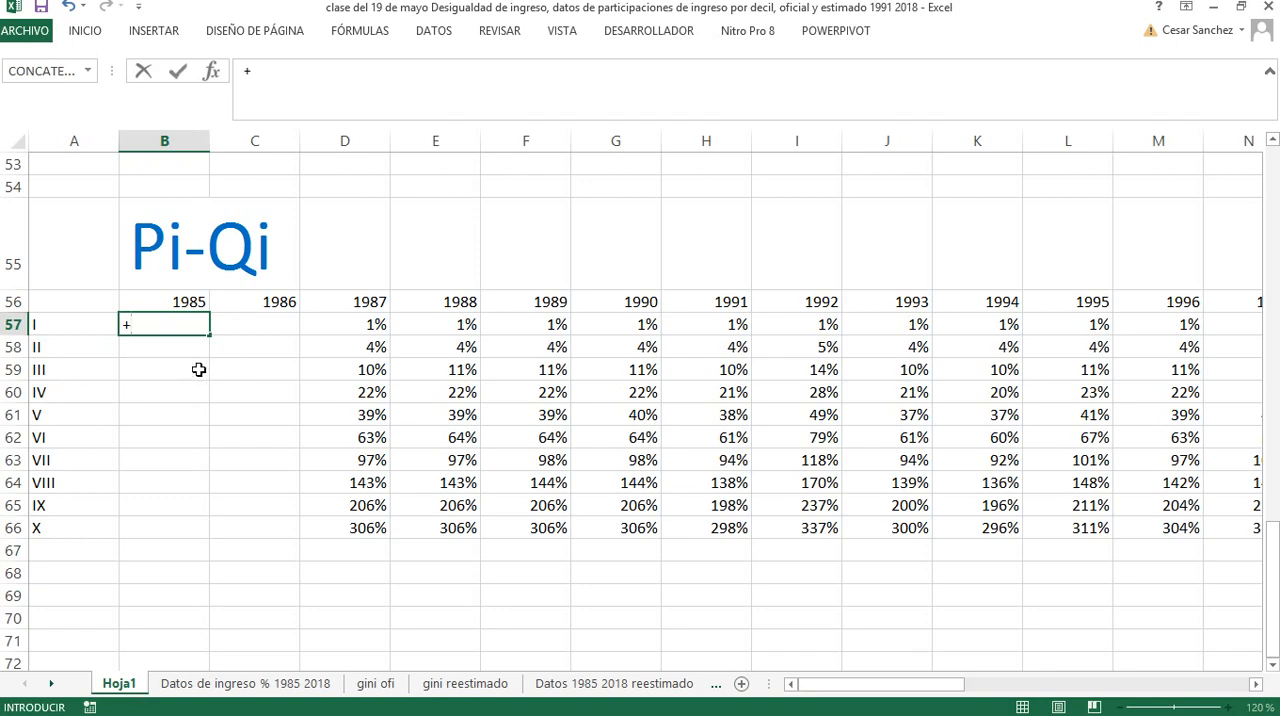
{"action": "scroll", "coordinate": [199, 370], "scroll_direction": "up", "scroll_amount": 8}
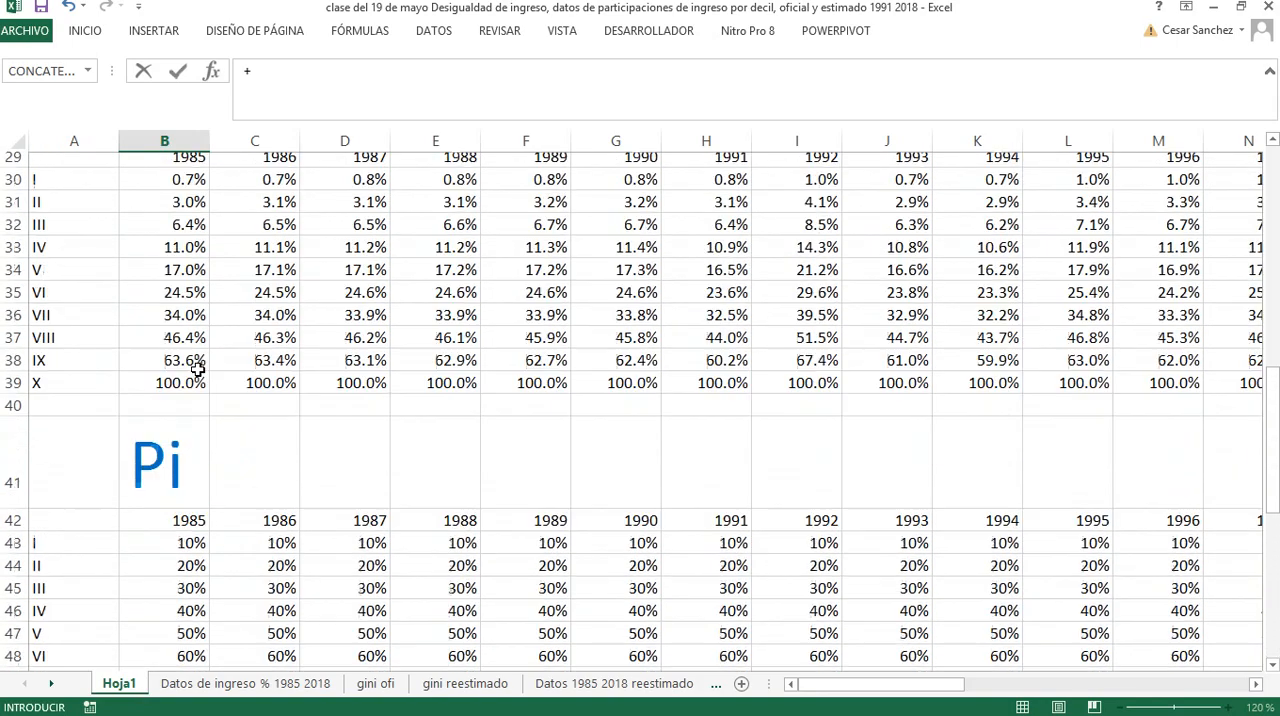
{"action": "scroll", "coordinate": [180, 490], "scroll_direction": "down", "scroll_amount": 1}
{"action": "left_click", "coordinate": [180, 485]}
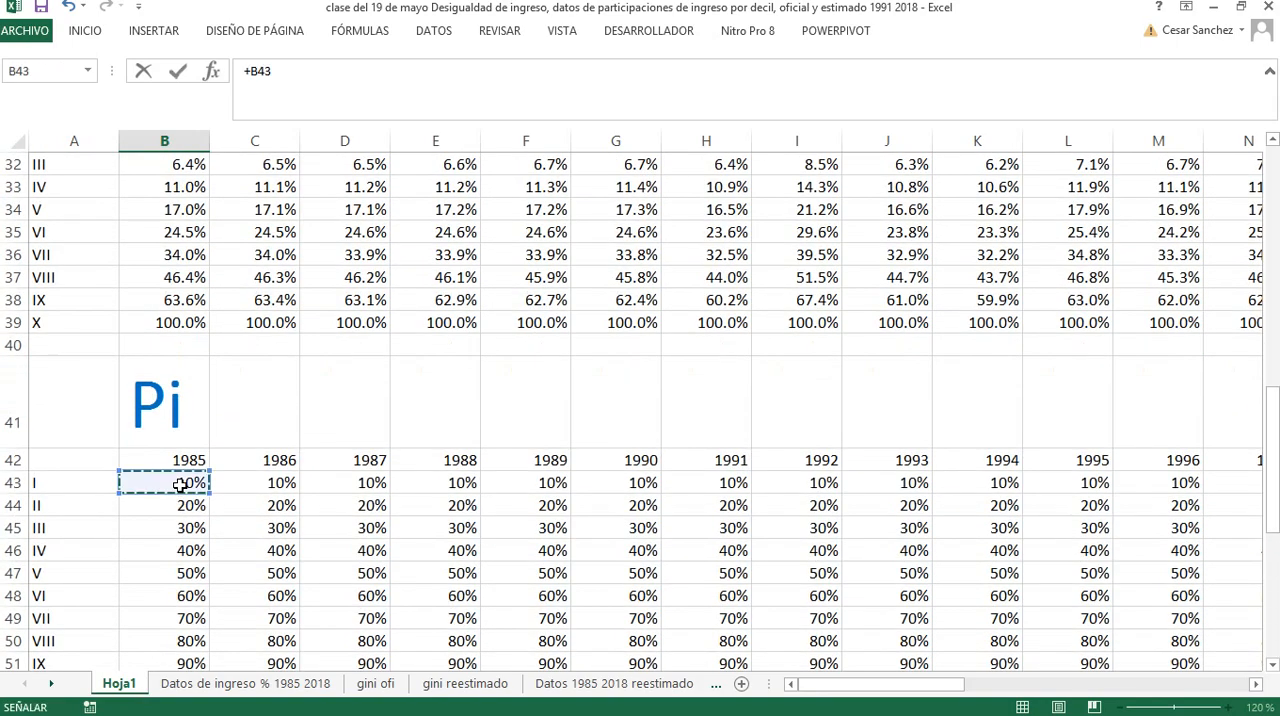
{"action": "type", "text": "-"}
{"action": "scroll", "coordinate": [180, 485], "scroll_direction": "up", "scroll_amount": 3}
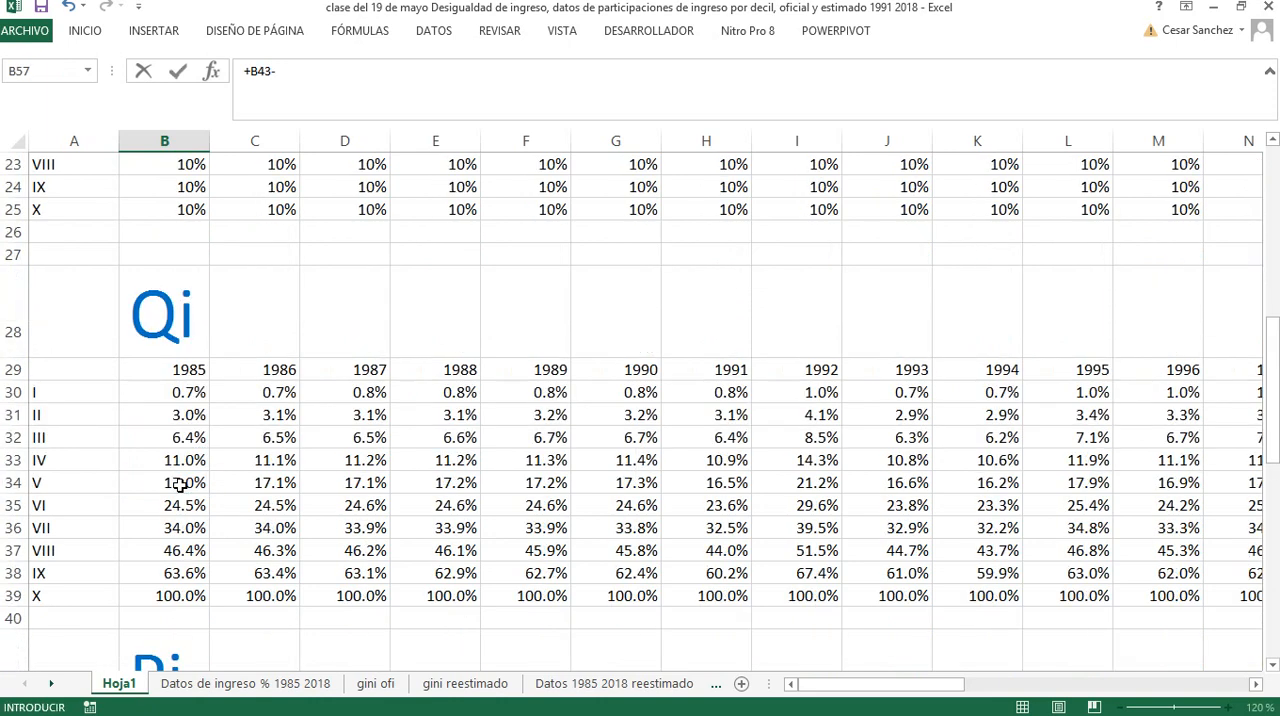
{"action": "left_click", "coordinate": [187, 395]}
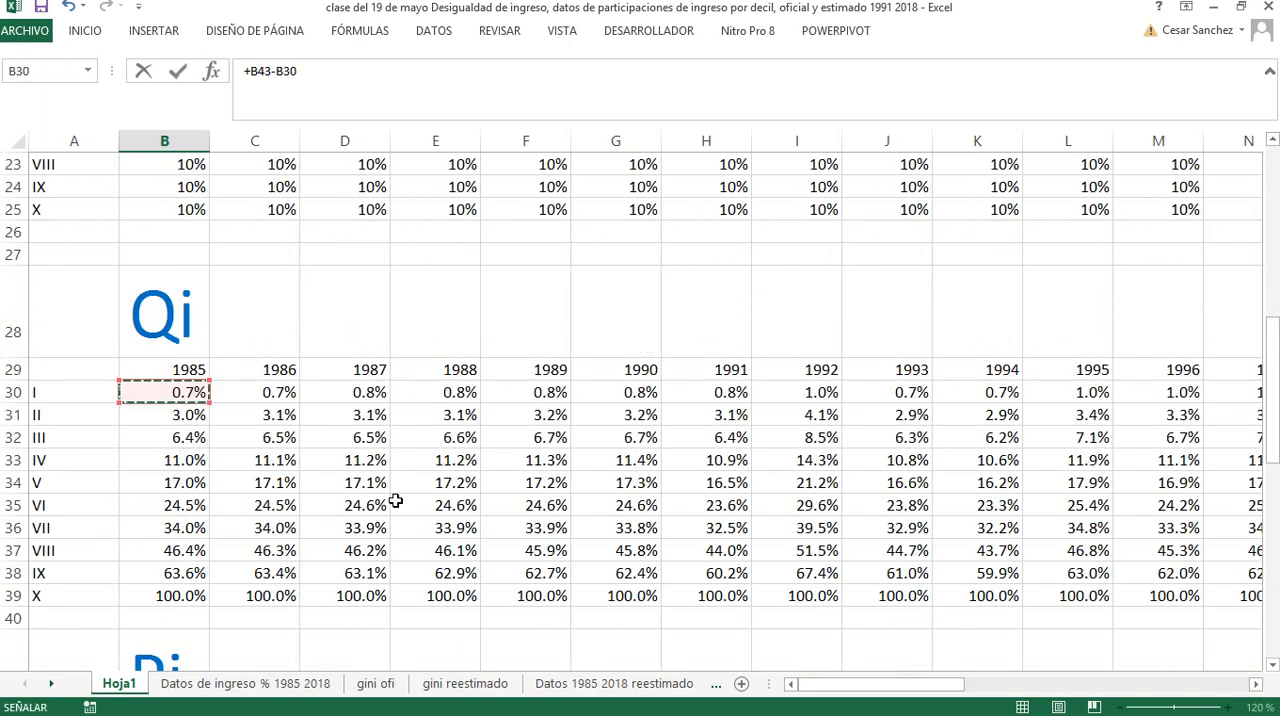
{"action": "key", "text": "Return"}
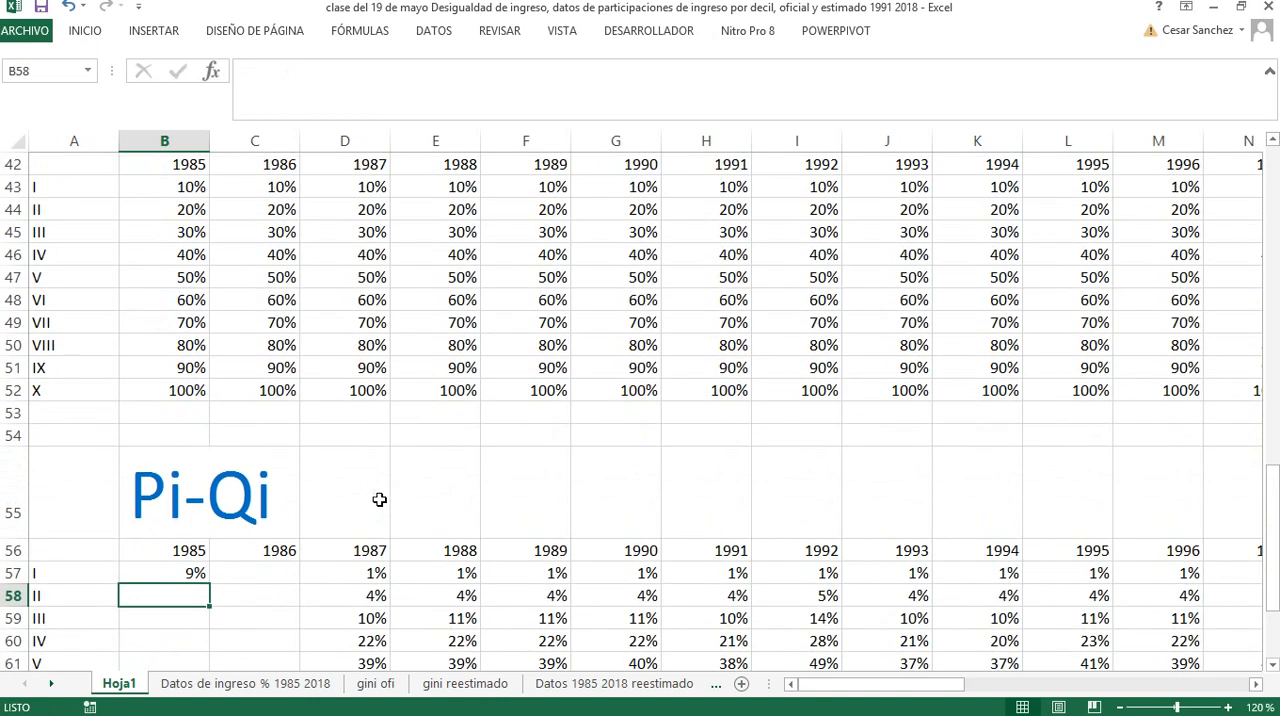
Fill the difference formula from B57 down to decile X and across through 2018, covering B57:AI66
{"action": "scroll", "coordinate": [303, 448], "scroll_direction": "down", "scroll_amount": 4}
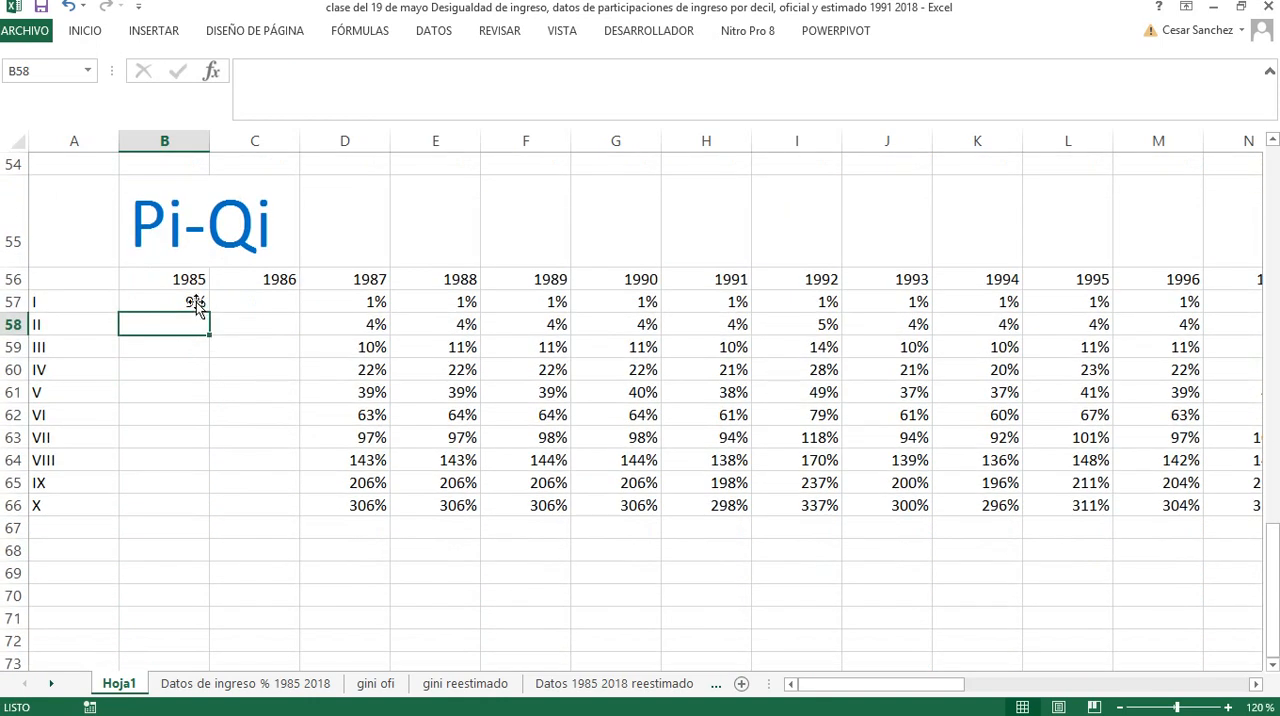
{"action": "left_click", "coordinate": [194, 300]}
{"action": "left_click_drag", "start_coordinate": [208, 320], "coordinate": [1143, 506]}
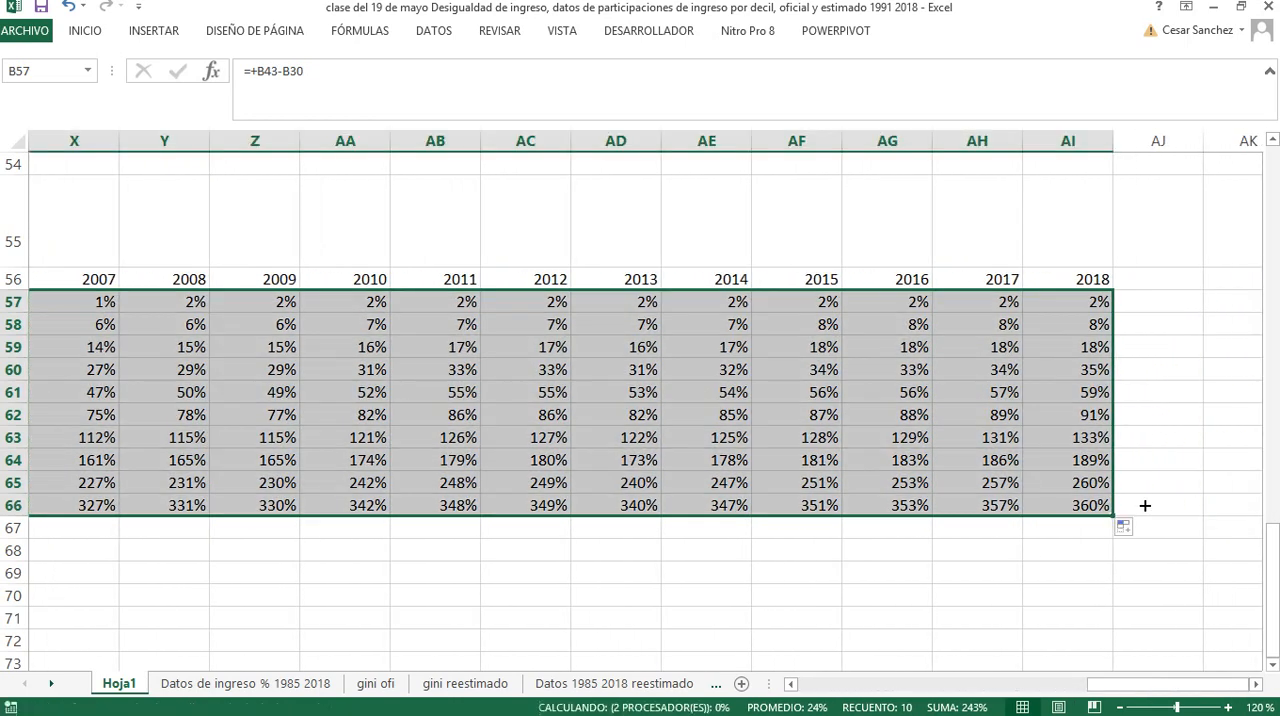
{"action": "left_click_drag", "start_coordinate": [1112, 684], "coordinate": [803, 686]}
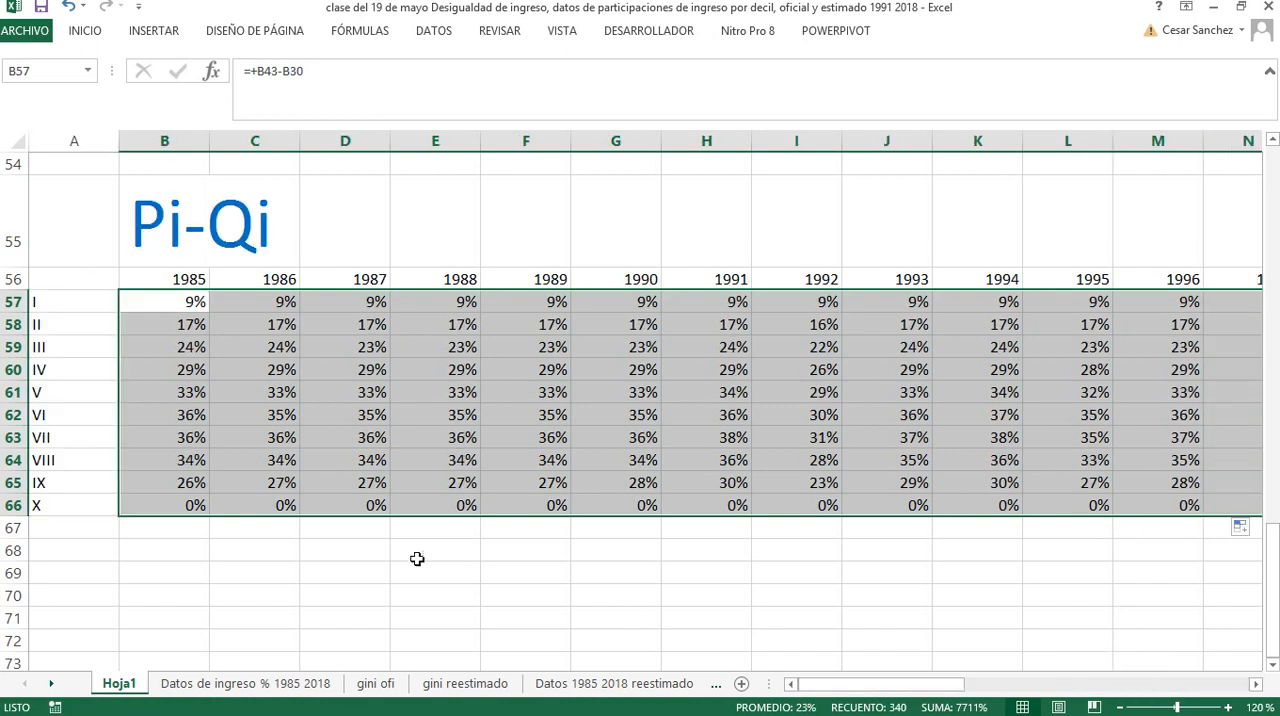
Sum the 1985 Pi-Qi values of deciles I to IX, B57:B65, in cell A68
{"action": "left_click", "coordinate": [84, 545]}
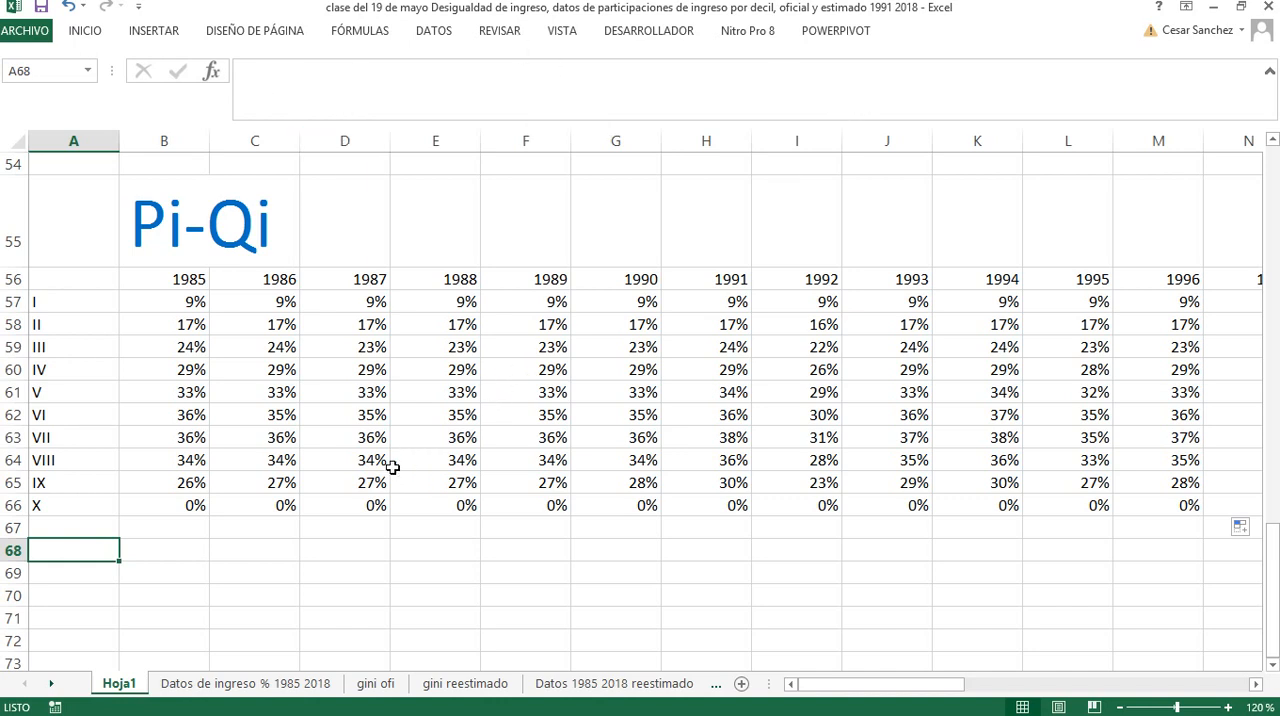
{"action": "left_click", "coordinate": [100, 33]}
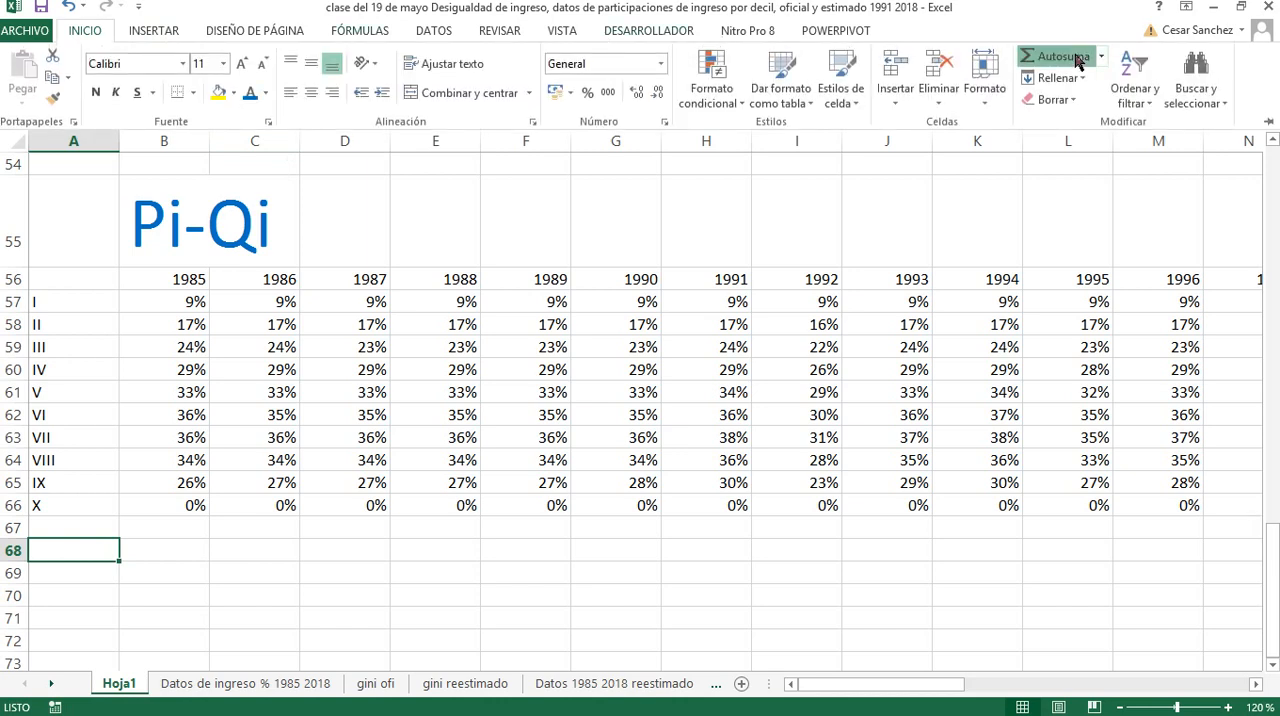
{"action": "left_click", "coordinate": [1078, 62]}
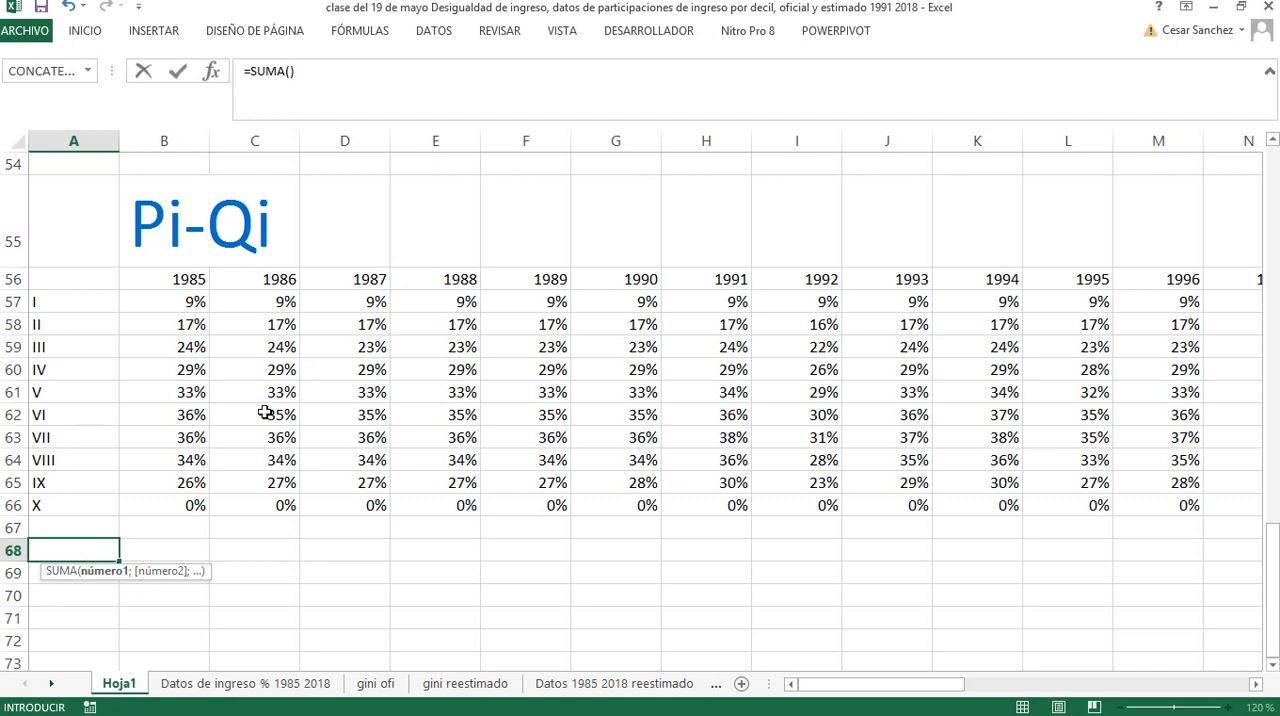
{"action": "scroll", "coordinate": [267, 413], "scroll_direction": "up", "scroll_amount": 3}
{"action": "scroll", "coordinate": [175, 341], "scroll_direction": "up", "scroll_amount": 1}
{"action": "scroll", "coordinate": [175, 345], "scroll_direction": "up", "scroll_amount": 2}
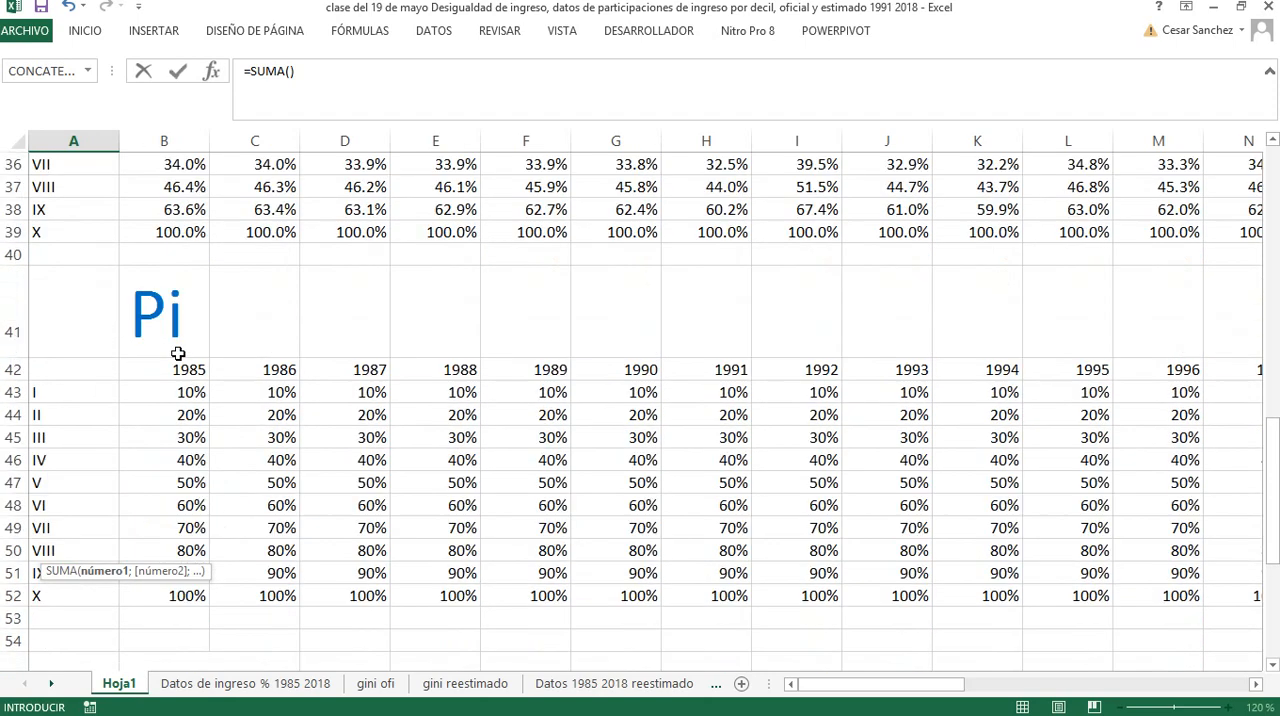
{"action": "scroll", "coordinate": [177, 354], "scroll_direction": "down", "scroll_amount": 1}
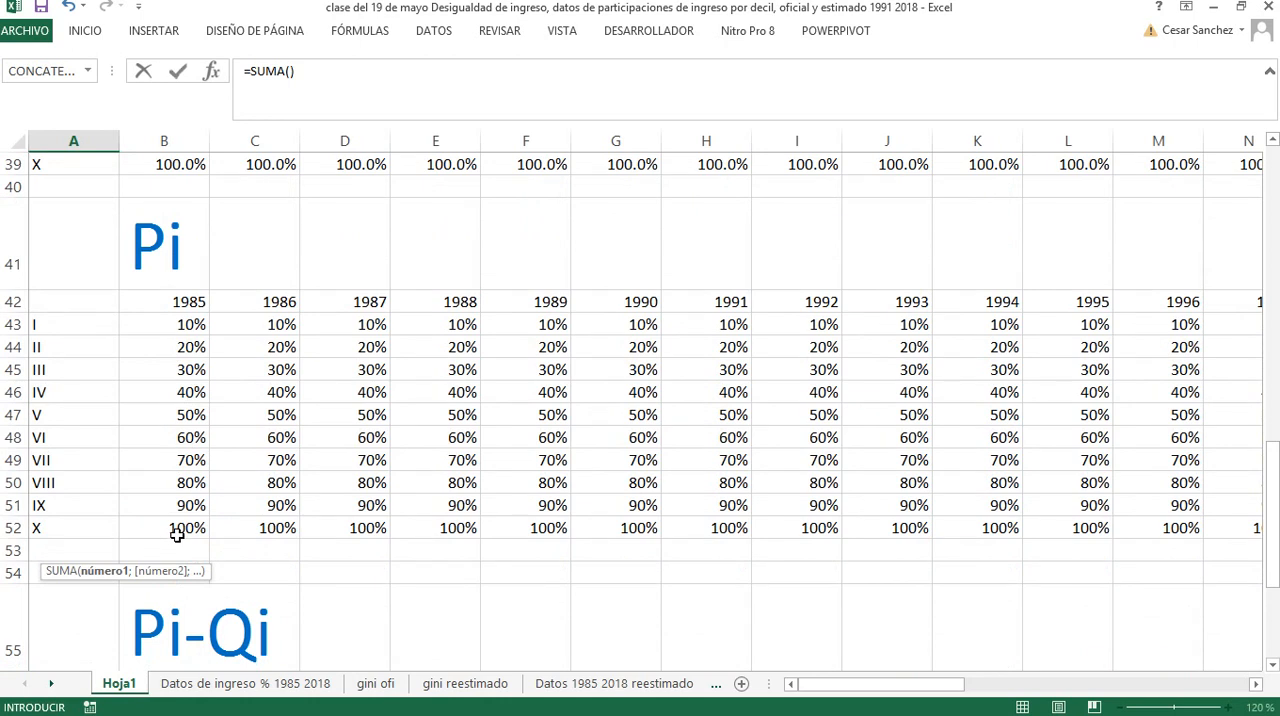
{"action": "scroll", "coordinate": [178, 535], "scroll_direction": "up", "scroll_amount": 3}
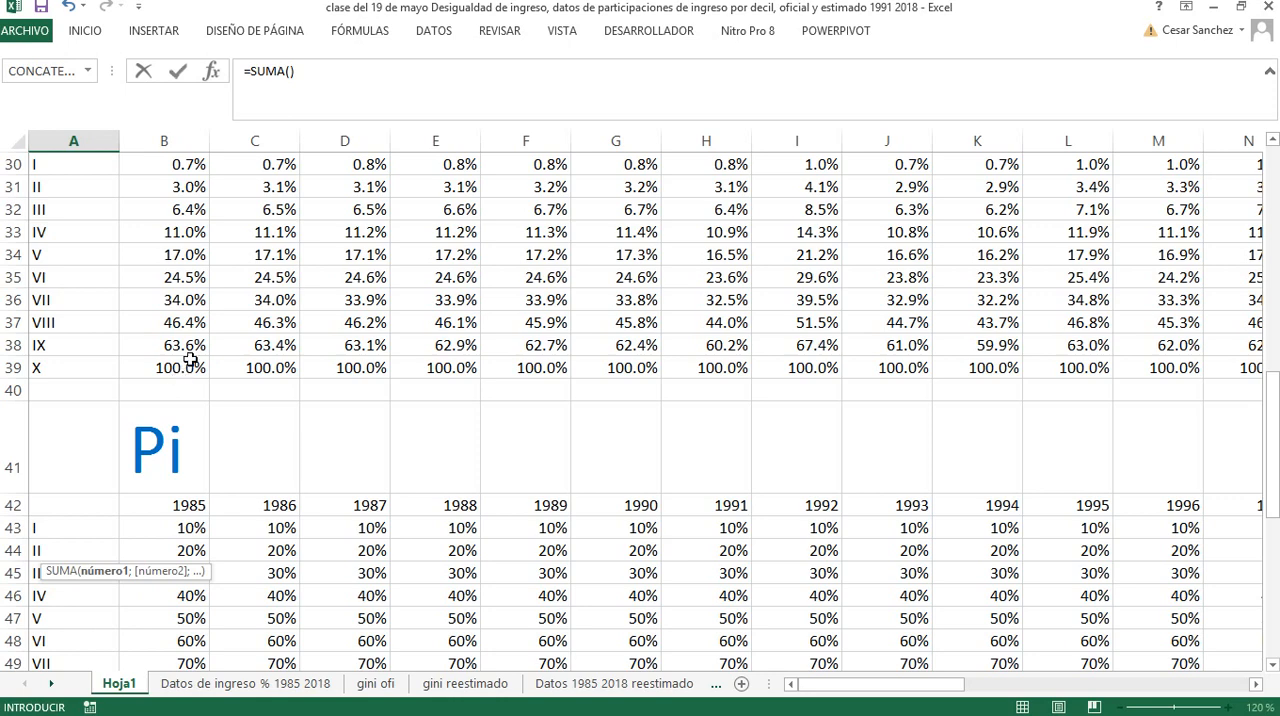
{"action": "scroll", "coordinate": [190, 358], "scroll_direction": "down", "scroll_amount": 6}
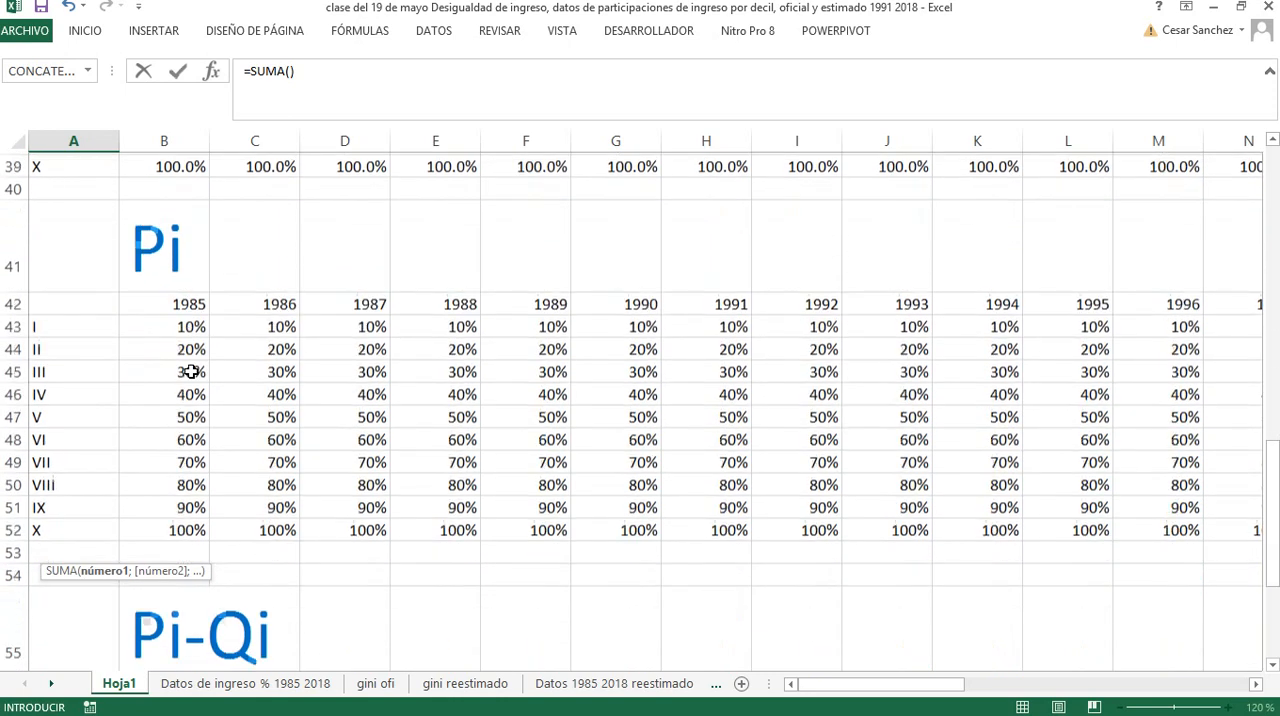
{"action": "scroll", "coordinate": [191, 373], "scroll_direction": "down", "scroll_amount": 3}
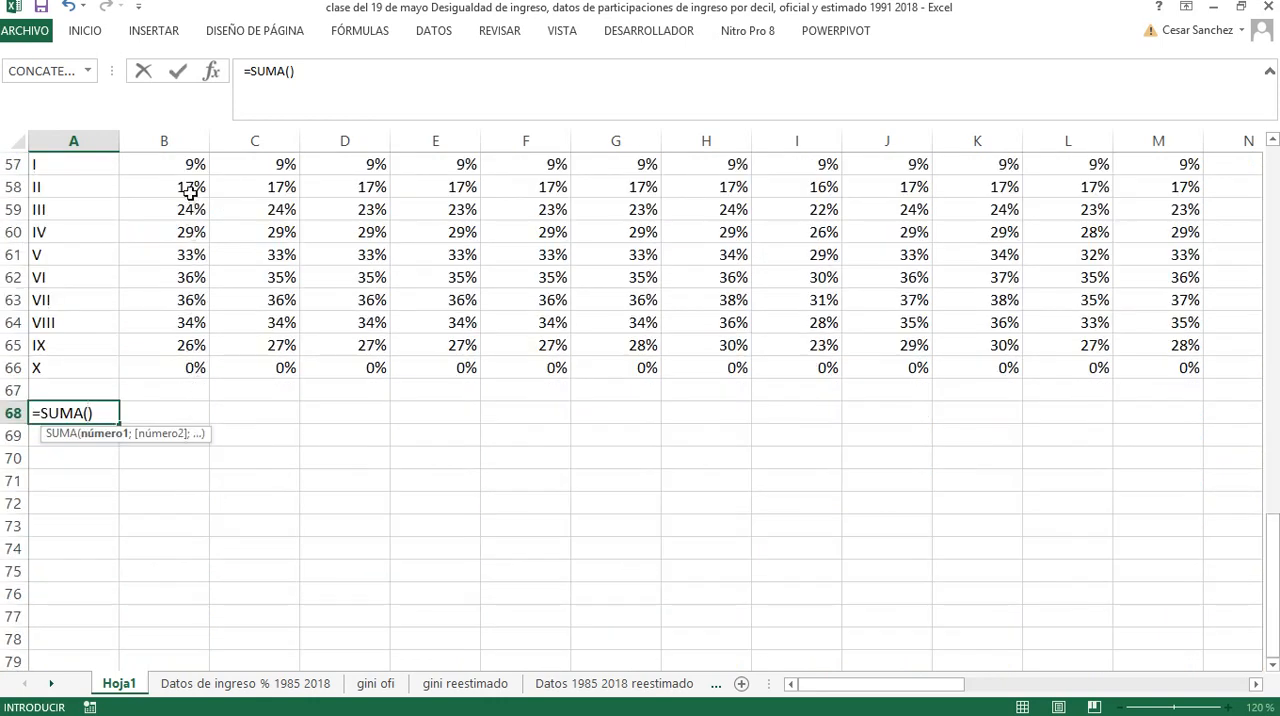
{"action": "scroll", "coordinate": [187, 178], "scroll_direction": "up", "scroll_amount": 1}
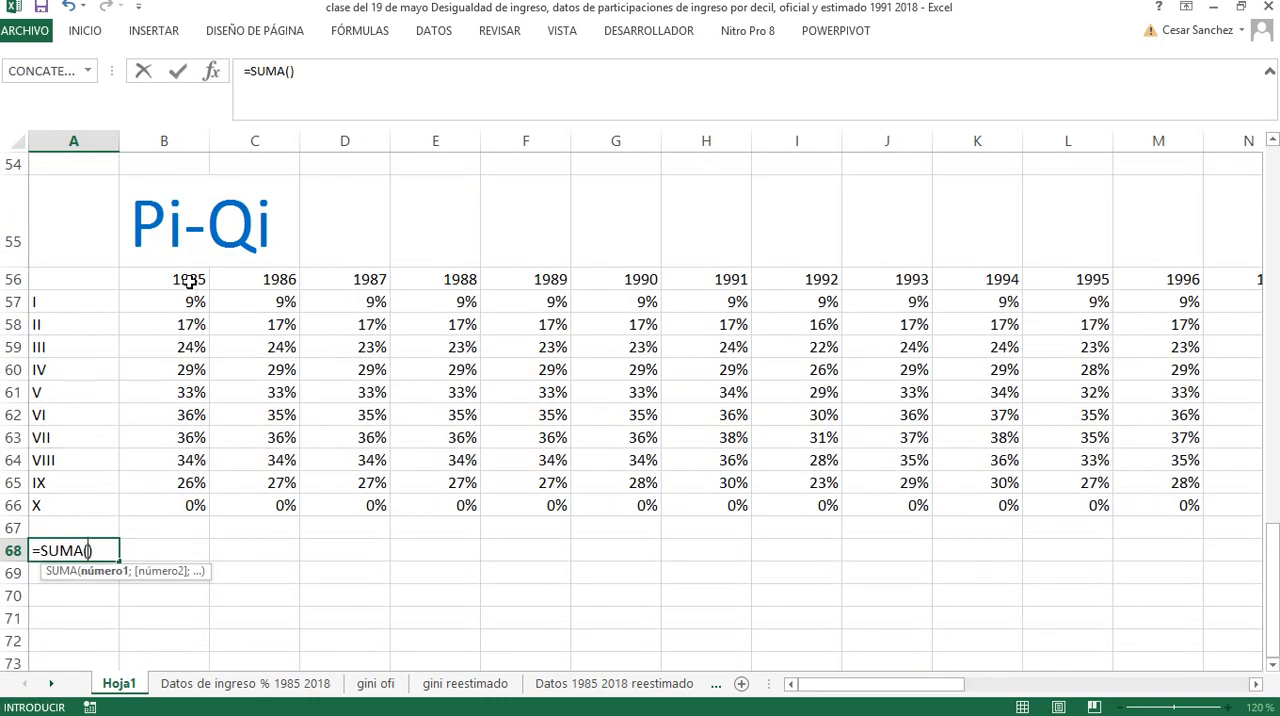
{"action": "left_click_drag", "start_coordinate": [190, 300], "coordinate": [187, 482]}
{"action": "key", "text": "Return"}
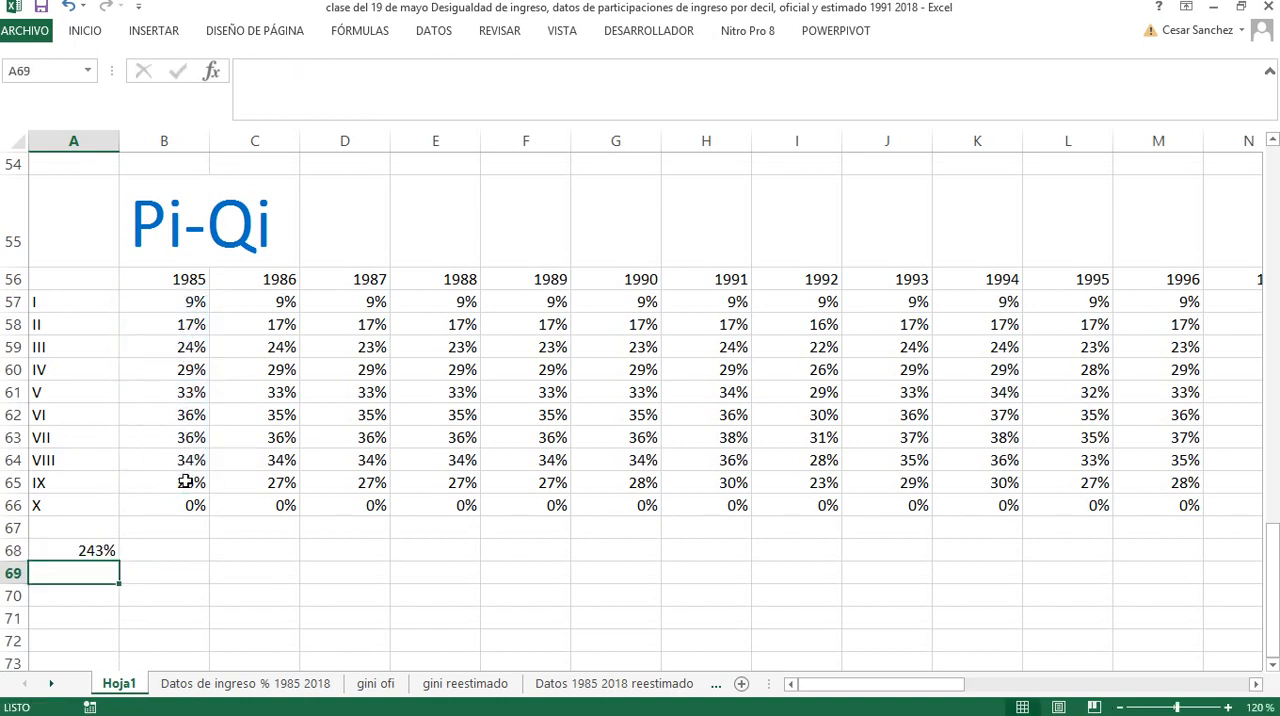
Move the sum from A68 to B68 and label it "sumatoria" in A68
{"action": "left_click", "coordinate": [105, 552]}
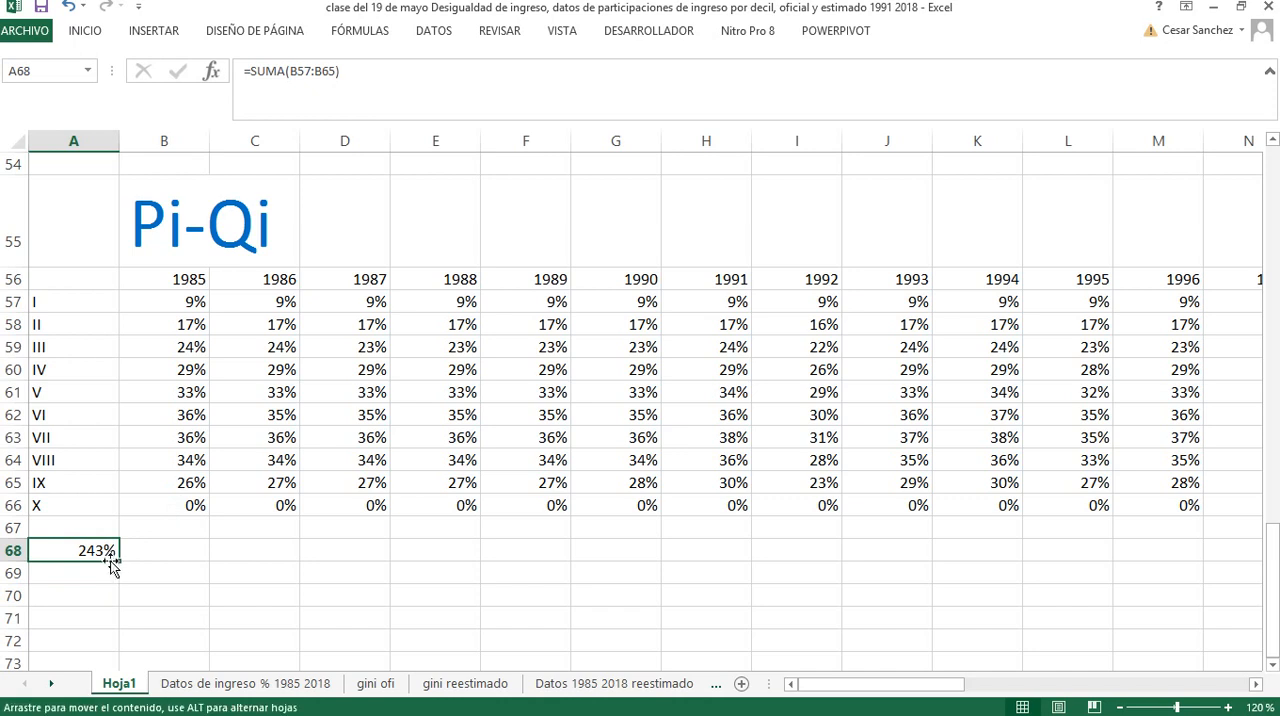
{"action": "left_click_drag", "start_coordinate": [111, 561], "coordinate": [162, 558]}
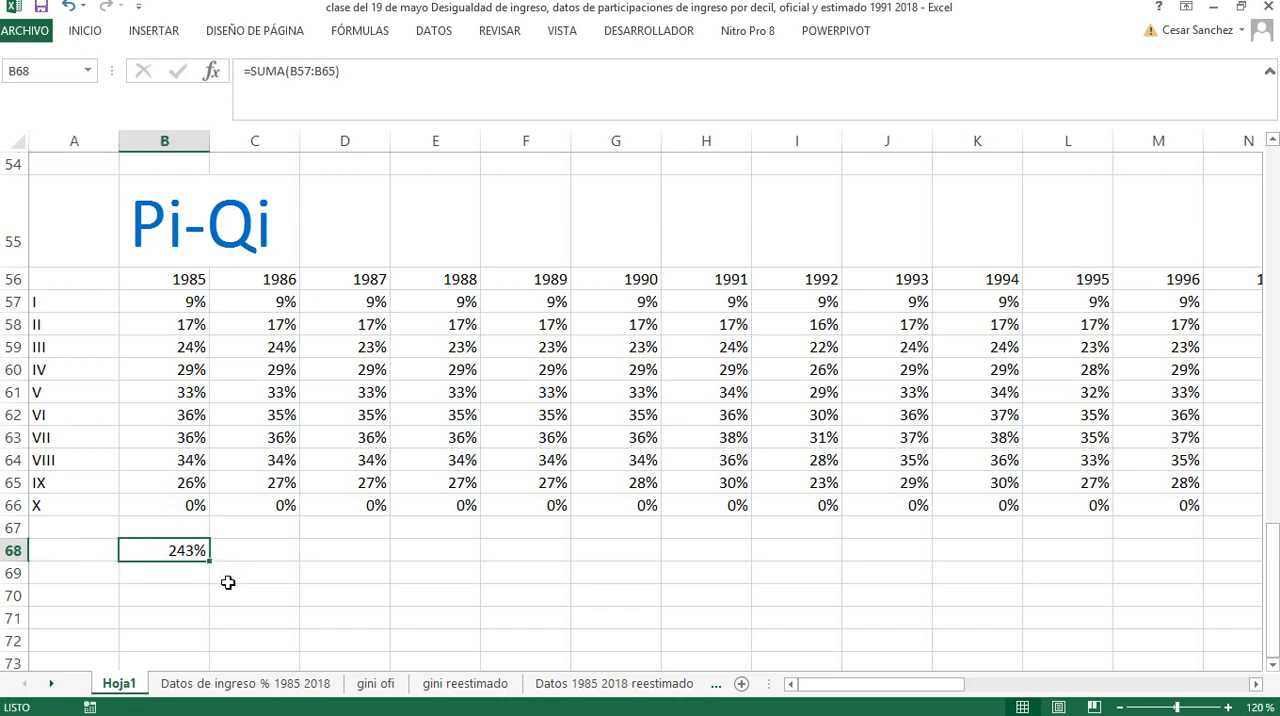
{"action": "left_click", "coordinate": [91, 553]}
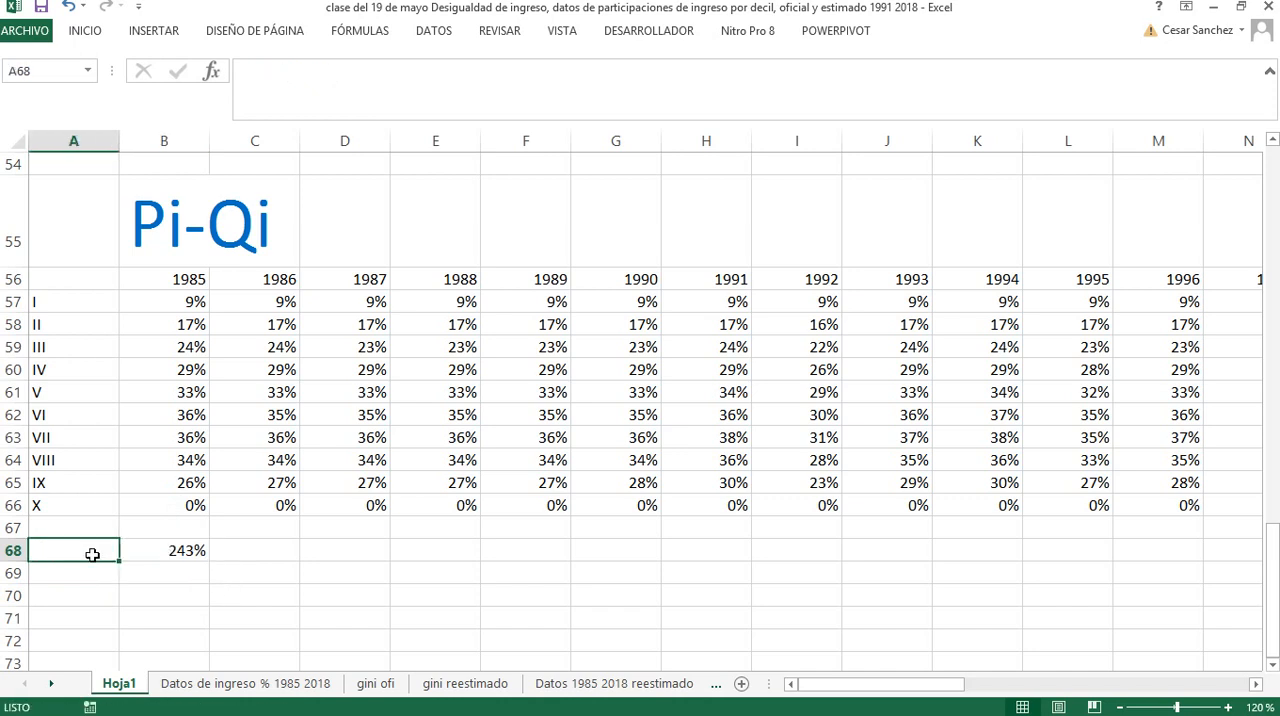
{"action": "type", "text": "sumatori"}
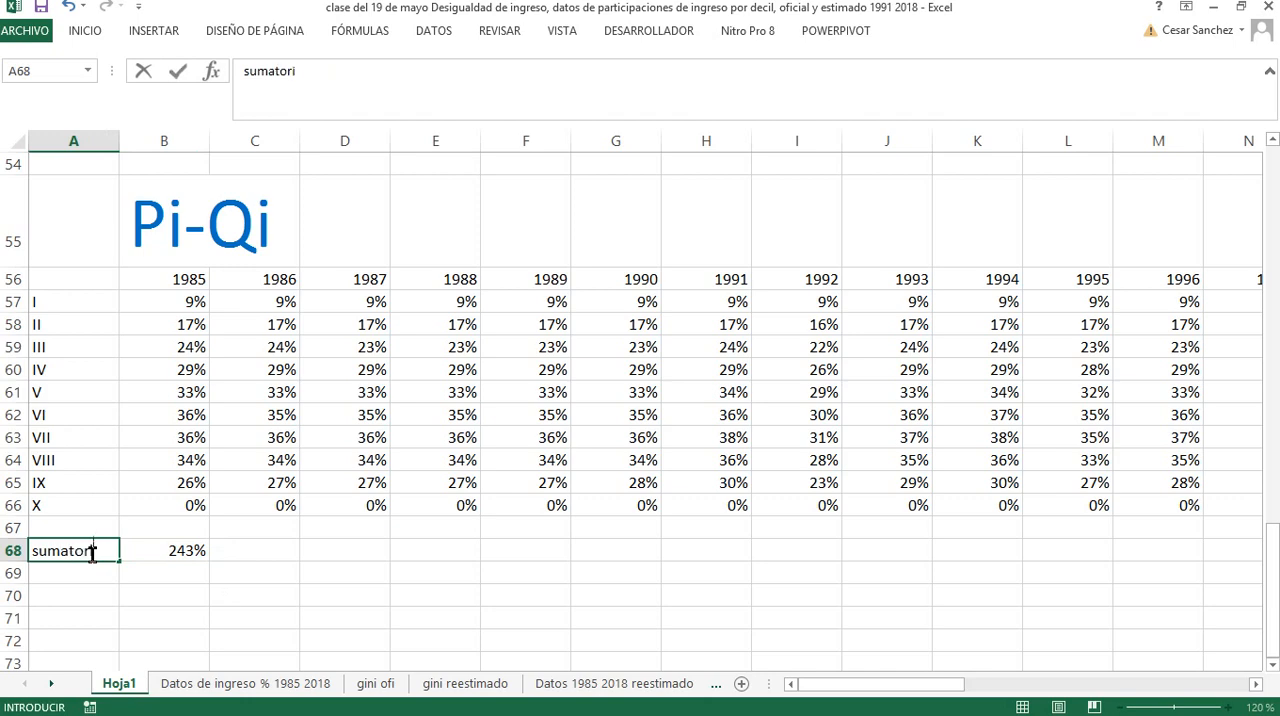
{"action": "type", "text": "a"}
{"action": "key", "text": "Return"}
Switch to Paint, frame the Gini formula's fraction in red and tick off its numerator and denominator
{"action": "key", "text": "alt+Tab"}
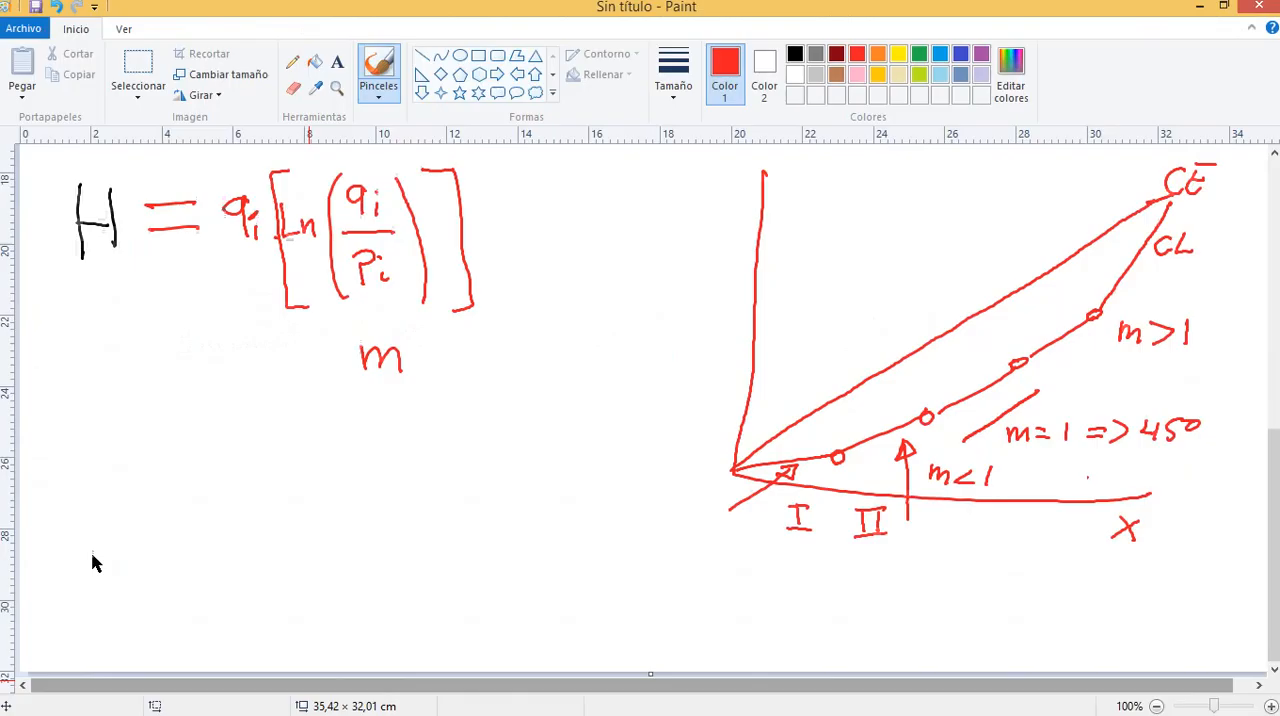
{"action": "scroll", "coordinate": [137, 523], "scroll_direction": "down", "scroll_amount": 5}
{"action": "scroll", "coordinate": [196, 540], "scroll_direction": "up", "scroll_amount": 2}
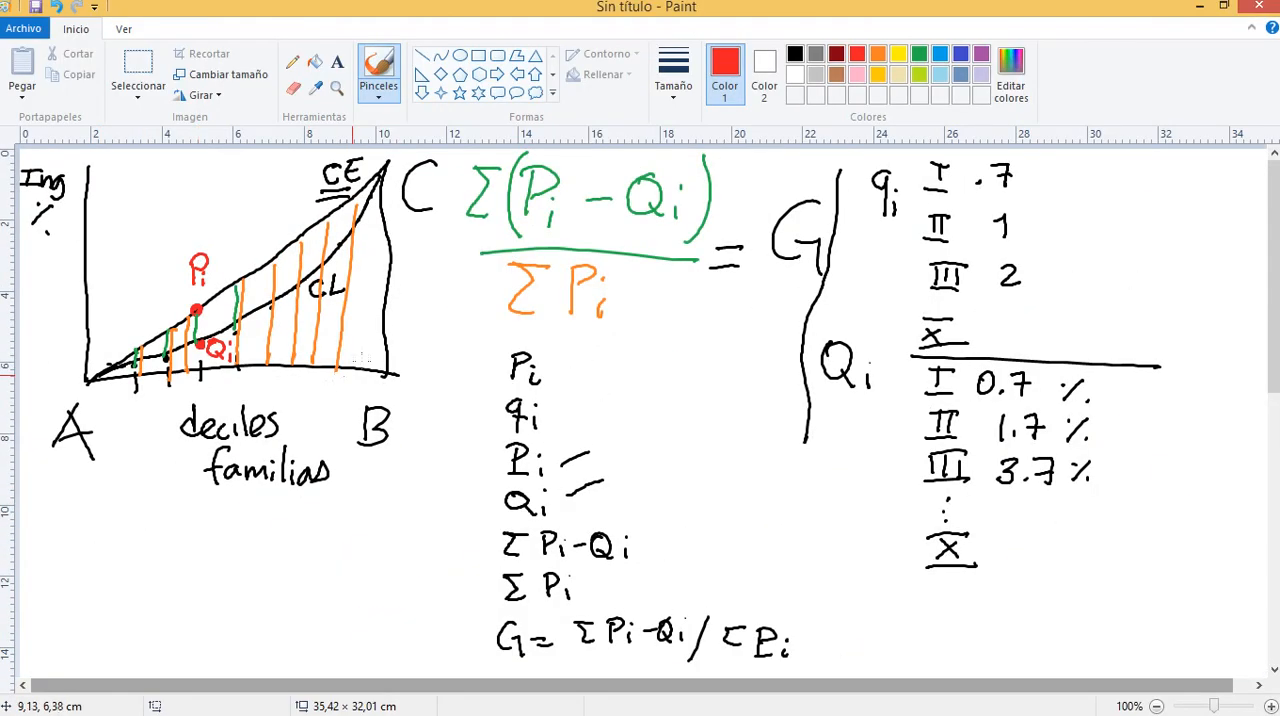
{"action": "mouse_move", "coordinate": [459, 152]}
{"action": "left_mouse_down"}
{"action": "mouse_move", "coordinate": [480, 304]}
{"action": "mouse_move", "coordinate": [628, 322]}
{"action": "mouse_move", "coordinate": [738, 316]}
{"action": "mouse_move", "coordinate": [756, 158]}
{"action": "mouse_move", "coordinate": [468, 150]}
{"action": "left_mouse_up"}
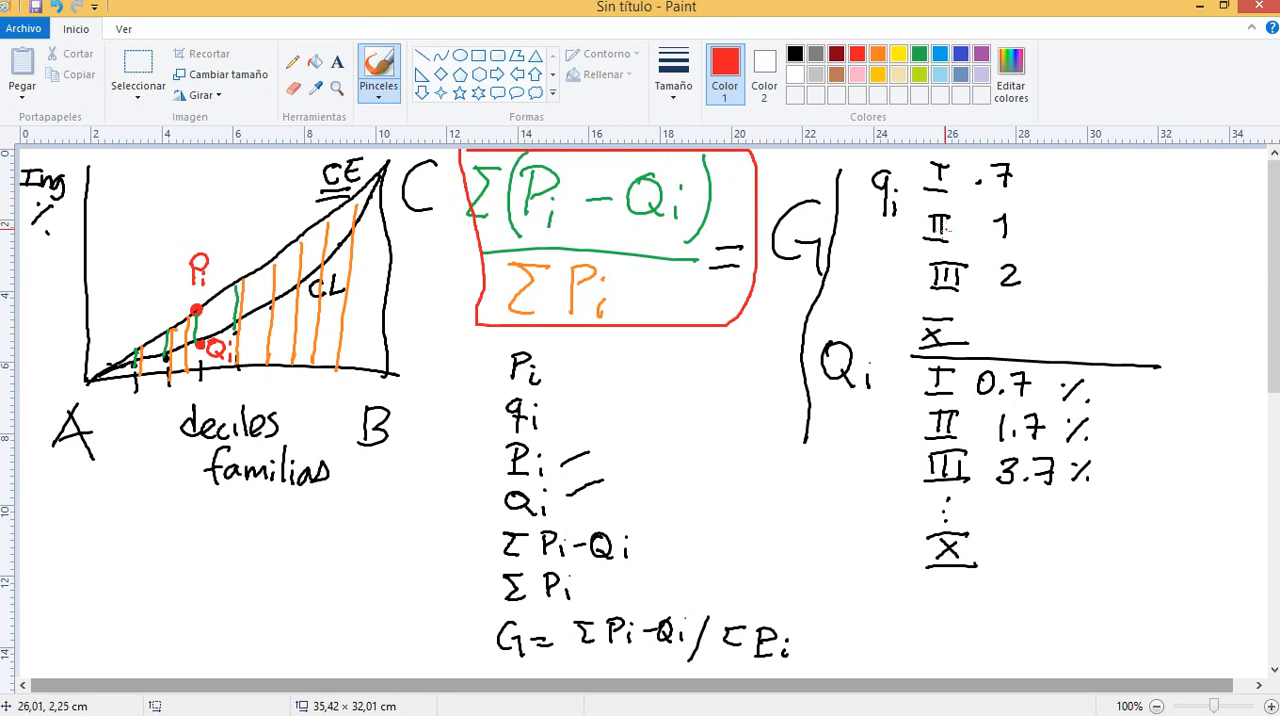
{"action": "key", "text": "alt+Tab"}
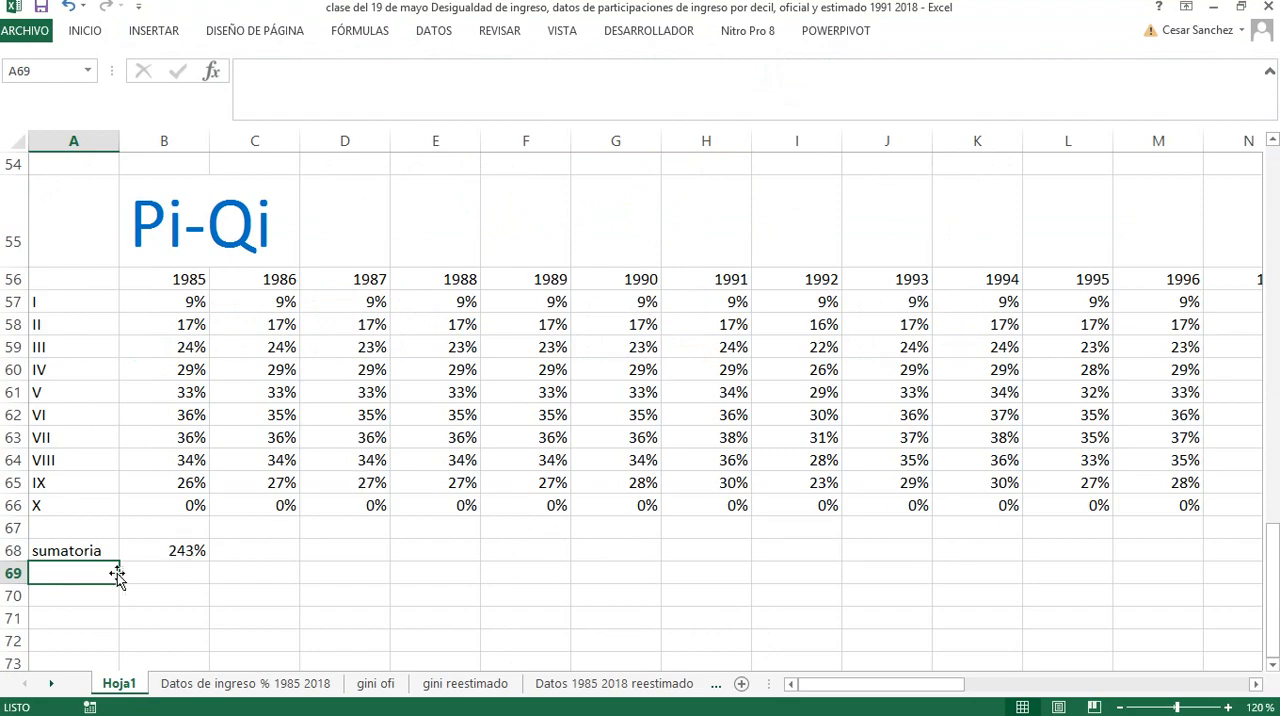
{"action": "key", "text": "alt+Tab"}
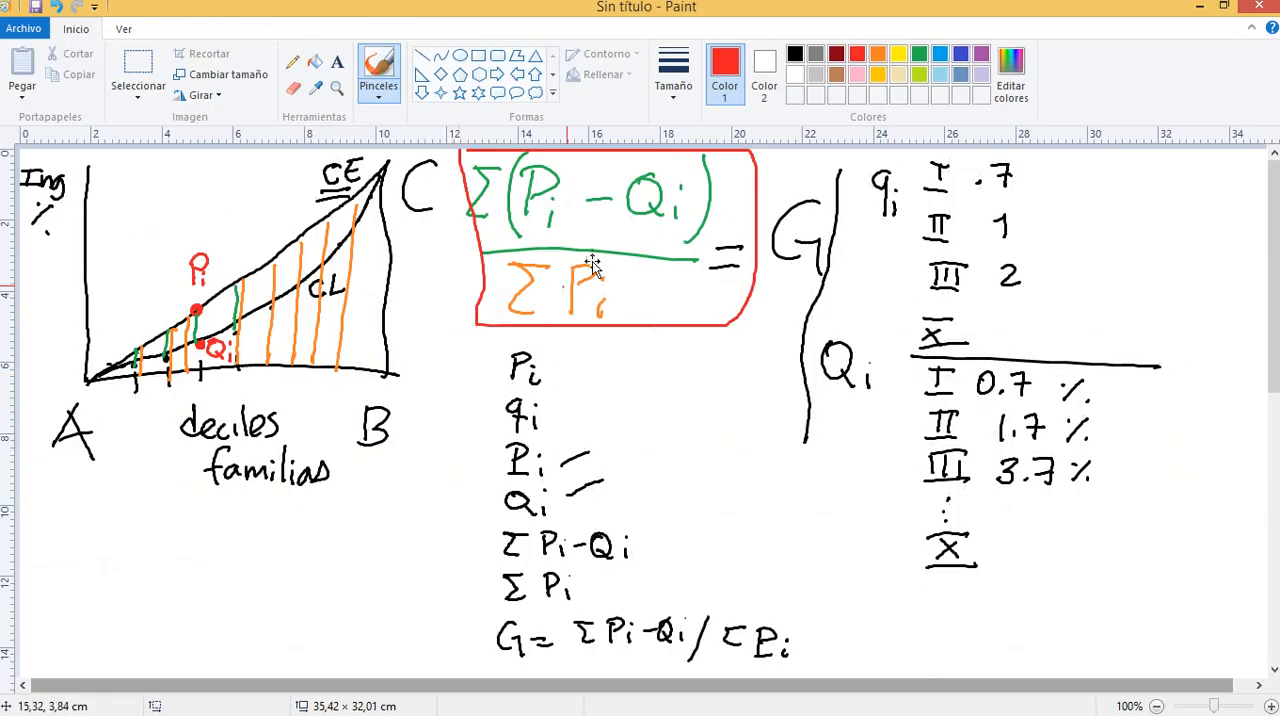
{"action": "left_click_drag", "start_coordinate": [710, 210], "coordinate": [774, 171]}
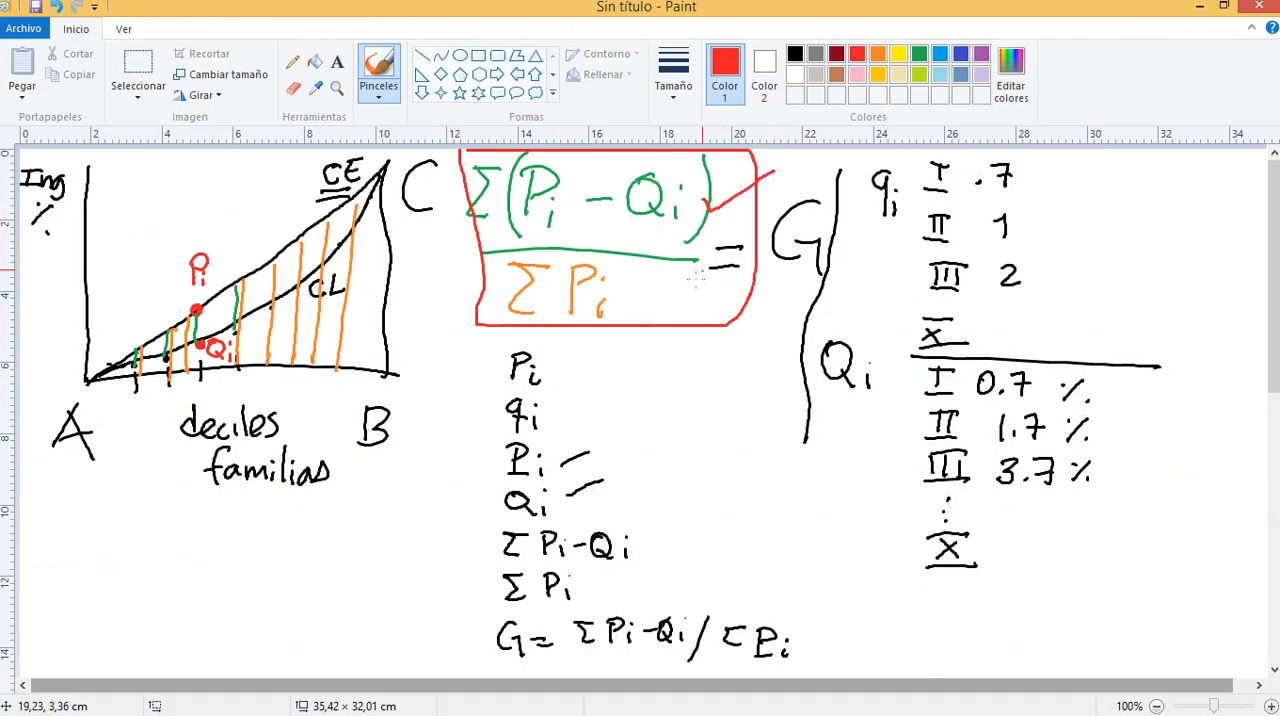
{"action": "mouse_move", "coordinate": [650, 292]}
{"action": "left_mouse_down"}
{"action": "mouse_move", "coordinate": [656, 304]}
{"action": "mouse_move", "coordinate": [698, 272]}
{"action": "left_mouse_up"}
Switch back to Excel and enter the label "sumatoria Pi" in A69
{"action": "key", "text": "alt+Tab"}
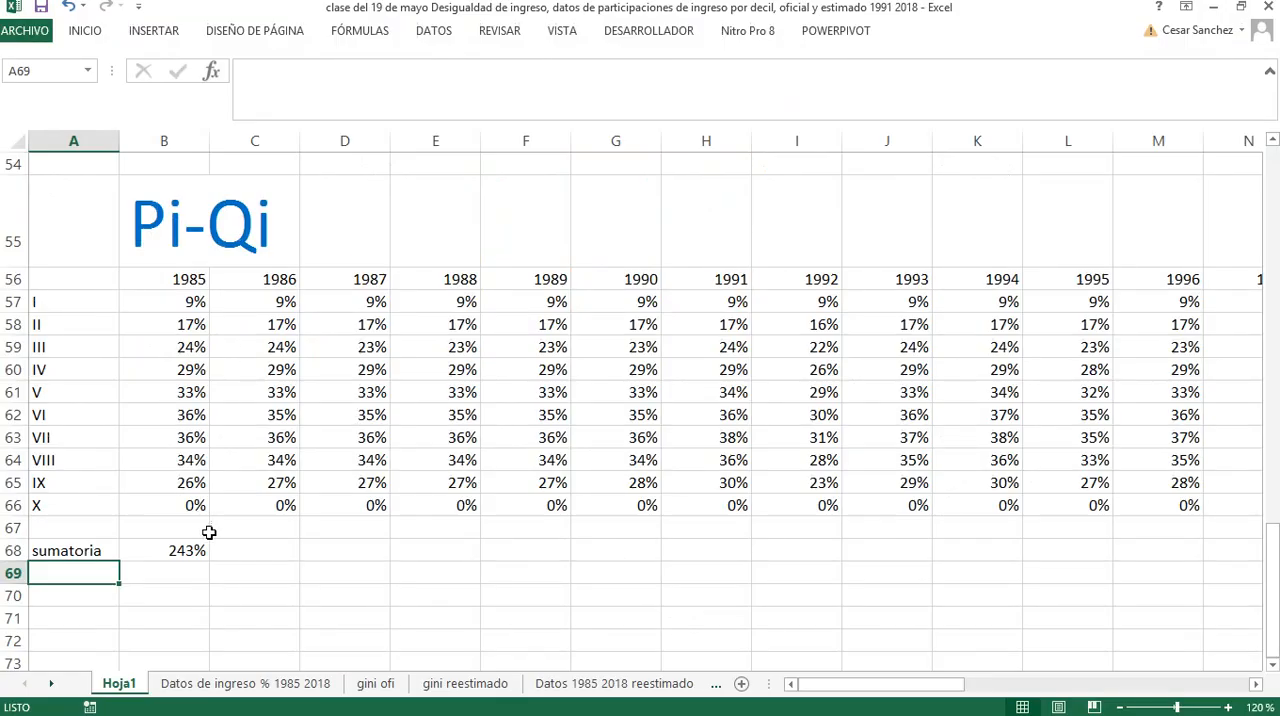
{"action": "type", "text": "sumatoria"}
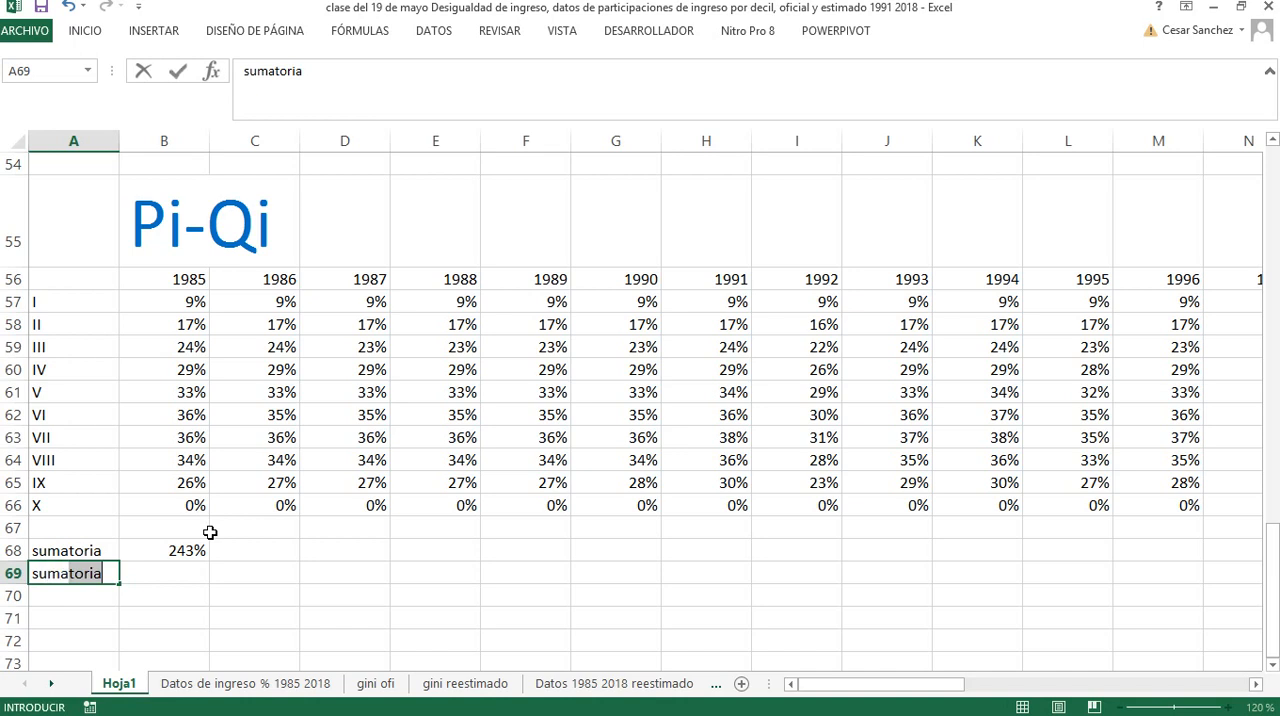
{"action": "type", "text": " qi"}
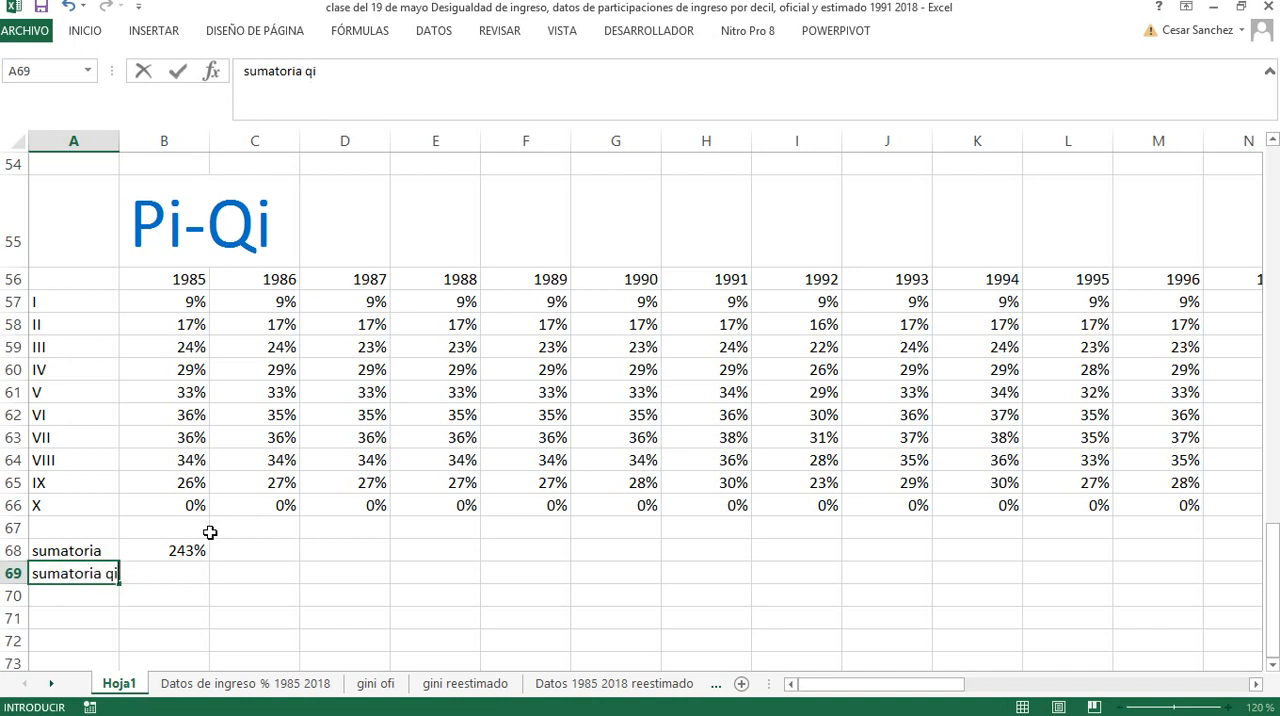
{"action": "key", "text": "BackSpace"}
{"action": "key", "text": "BackSpace"}
{"action": "key", "text": "Return"}
Change the label in A68 to "sumatoria Pi-Qi" and widen column A to fit the labels
{"action": "key", "text": "Up"}
{"action": "key", "text": "Up"}
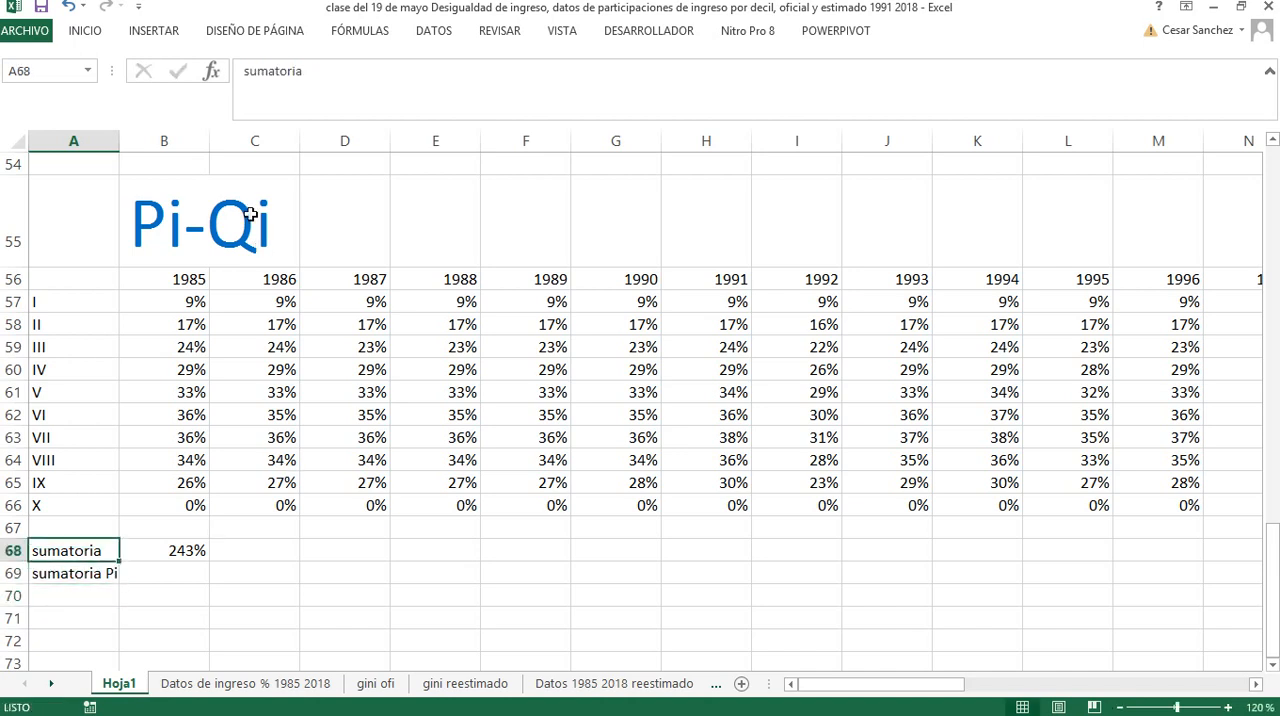
{"action": "left_click", "coordinate": [333, 79]}
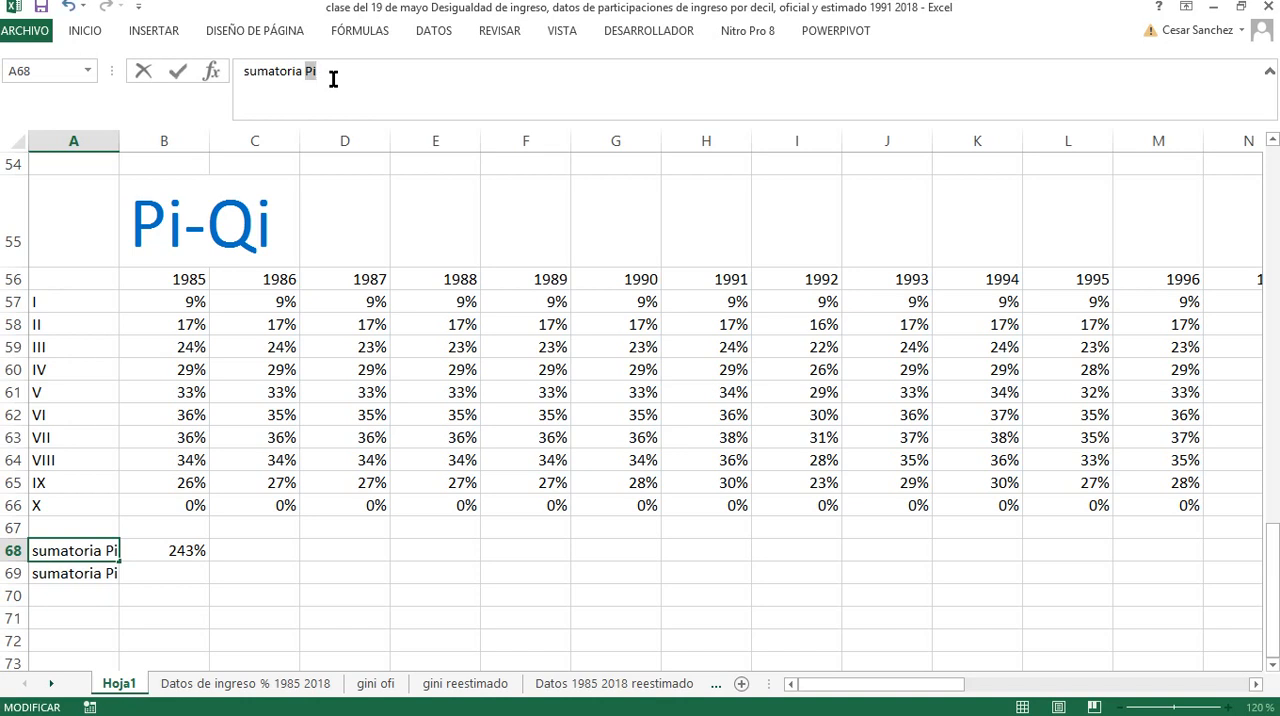
{"action": "type", "text": "-Qi"}
{"action": "key", "text": "Return"}
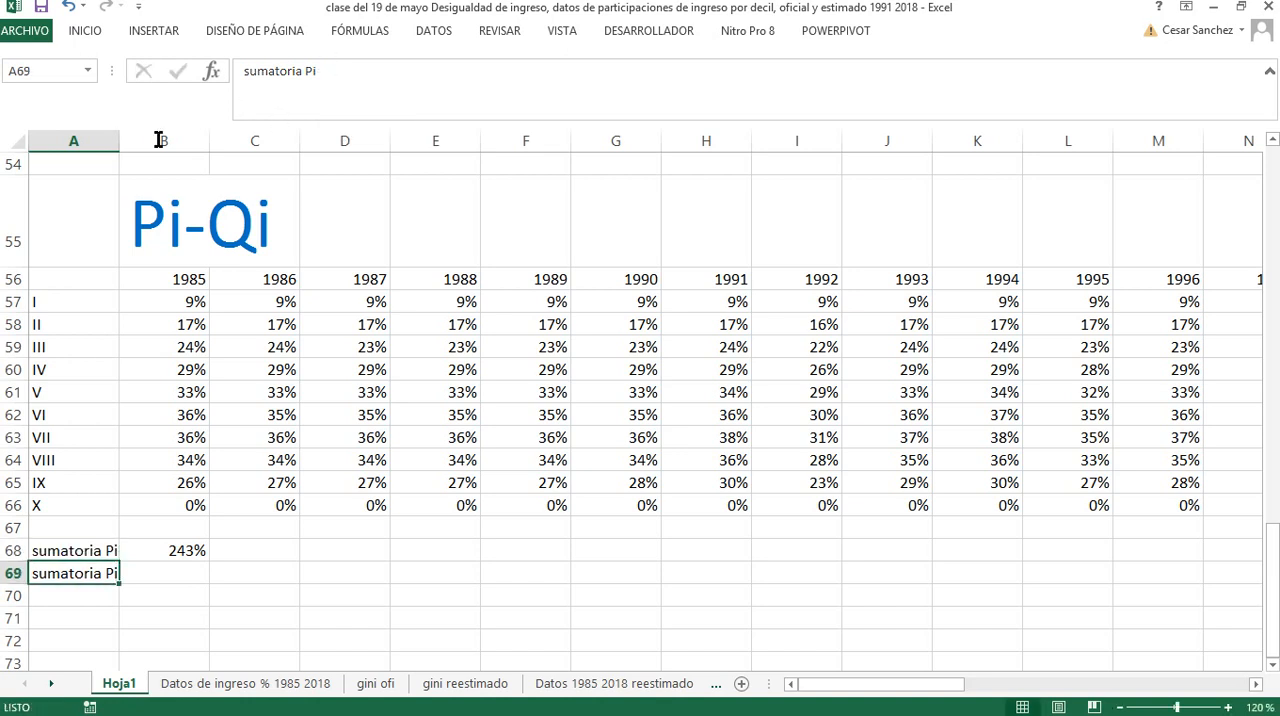
{"action": "left_click_drag", "start_coordinate": [120, 148], "coordinate": [152, 148]}
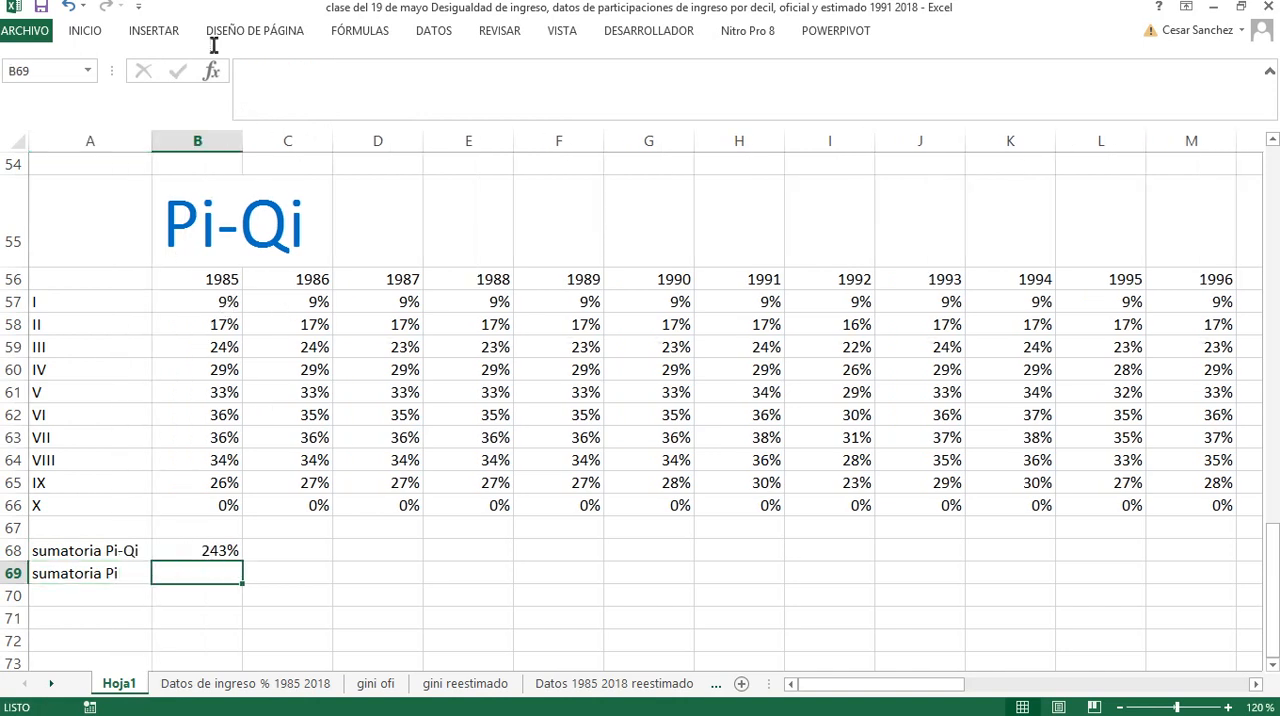
Sum the 1985 Pi values of deciles I to IX, B43:B51, in cell B69
{"action": "left_click", "coordinate": [87, 31]}
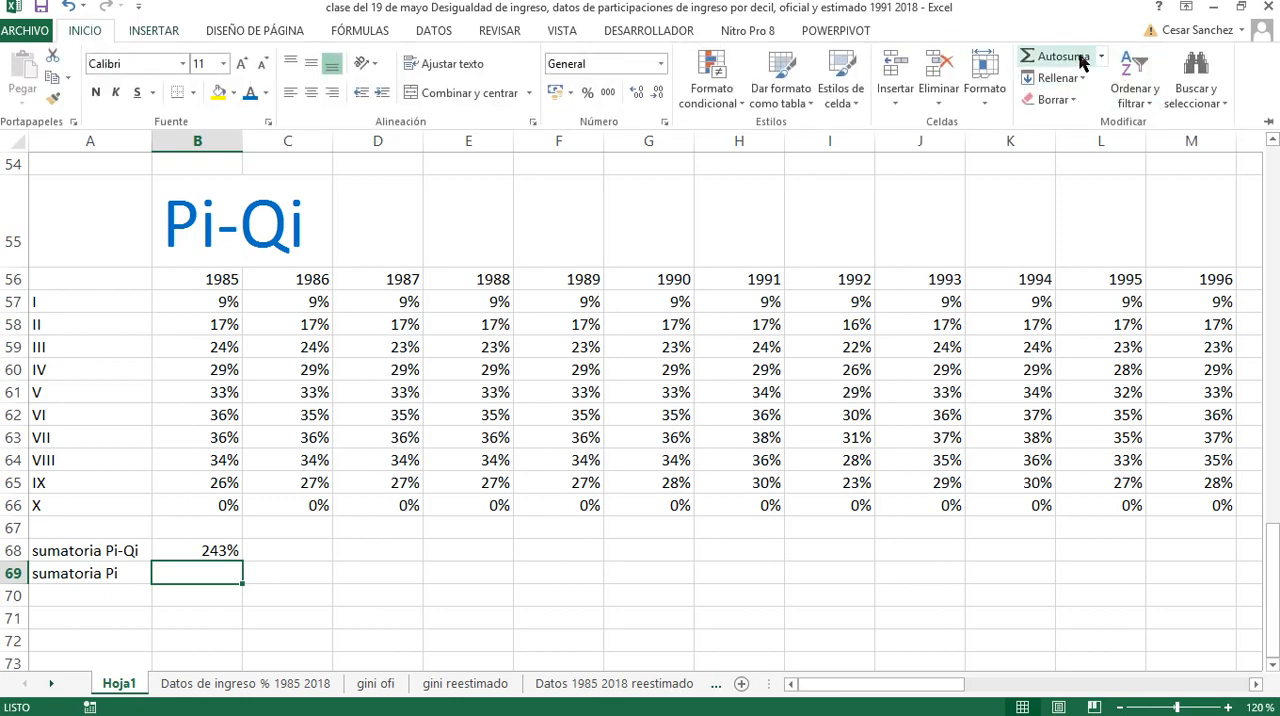
{"action": "left_click", "coordinate": [1040, 54]}
{"action": "scroll", "coordinate": [114, 294], "scroll_direction": "up", "scroll_amount": 7}
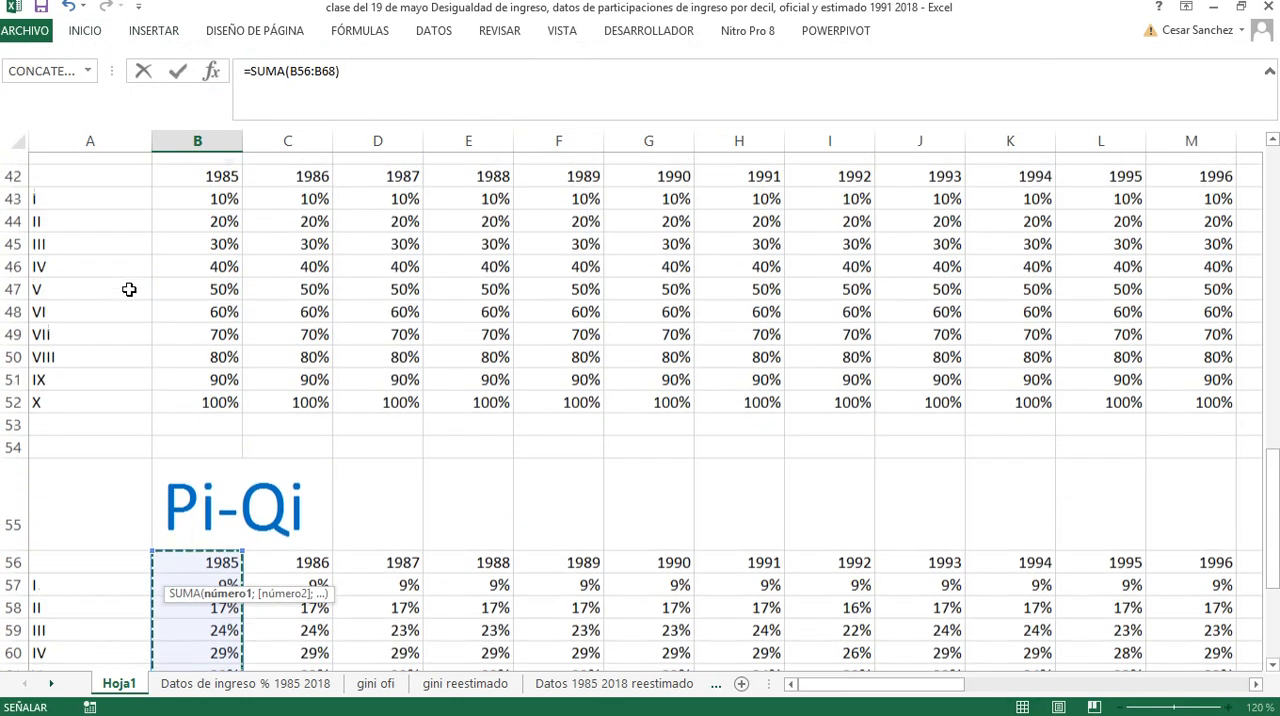
{"action": "scroll", "coordinate": [175, 411], "scroll_direction": "down", "scroll_amount": 2}
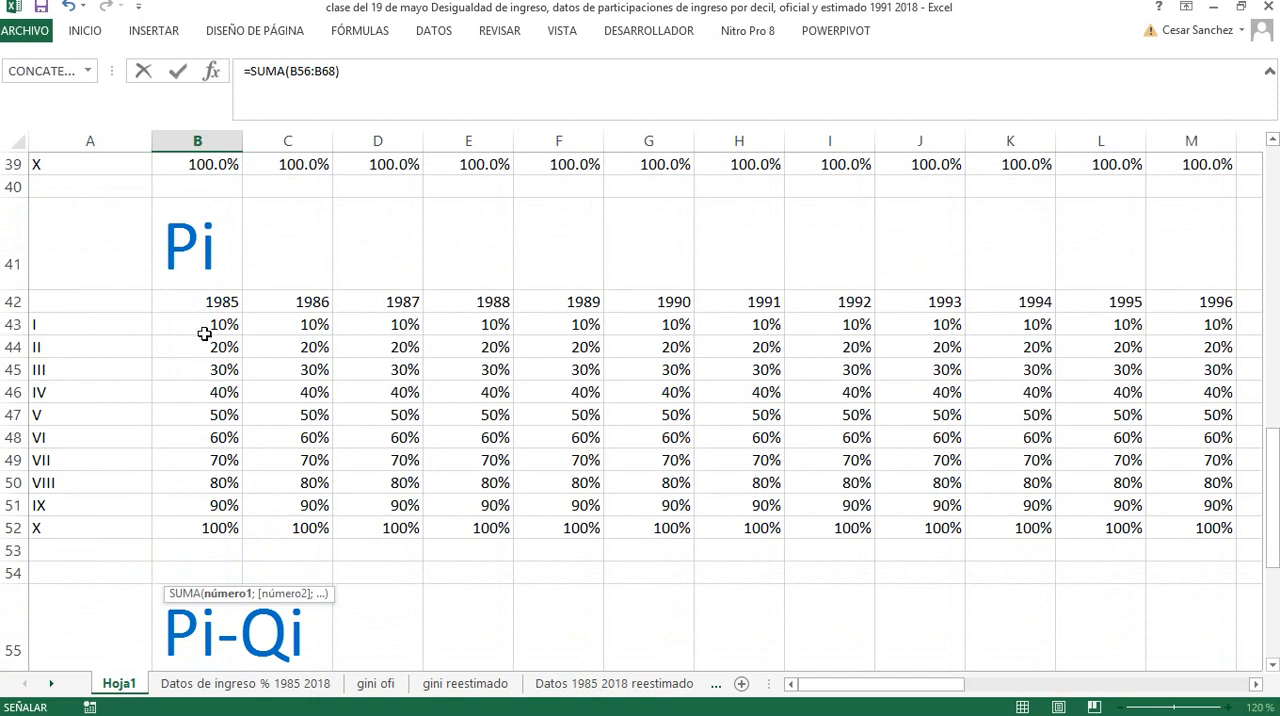
{"action": "left_click_drag", "start_coordinate": [205, 323], "coordinate": [205, 513]}
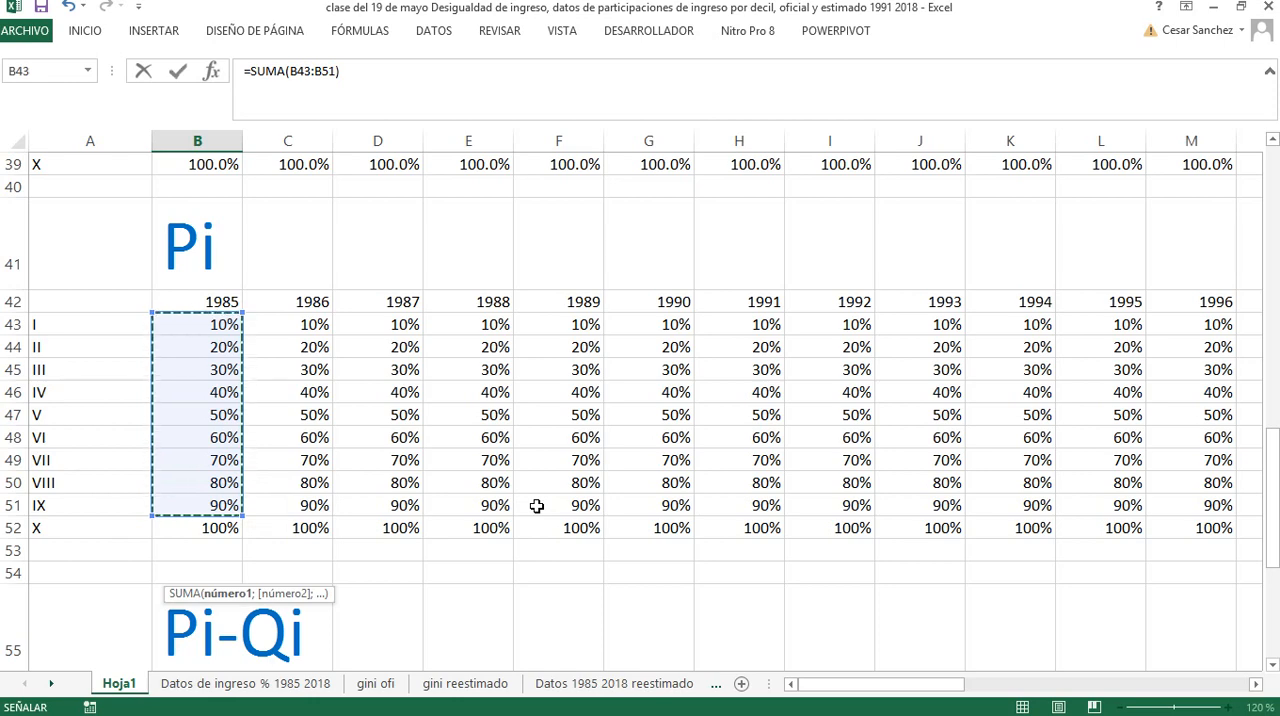
{"action": "key", "text": "Return"}
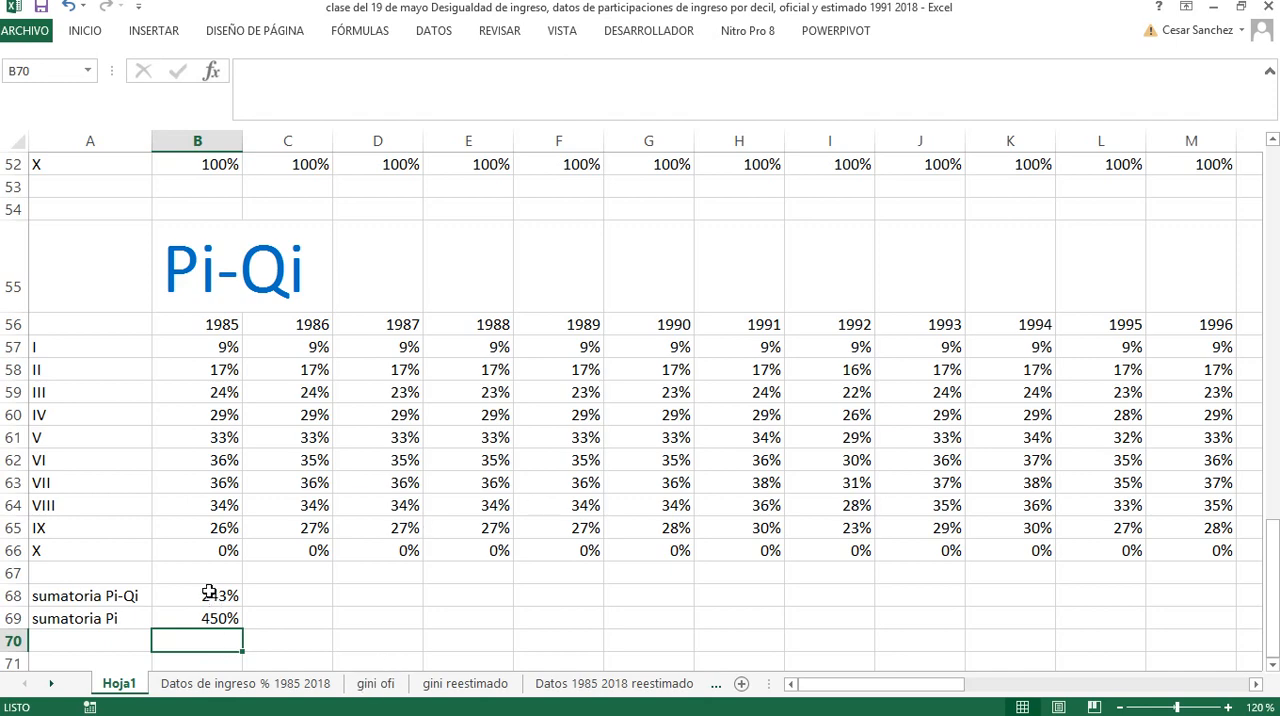
Enter the label "Gini" in A70 below the two sum labels
{"action": "scroll", "coordinate": [109, 626], "scroll_direction": "down", "scroll_amount": 2}
{"action": "left_click", "coordinate": [101, 440]}
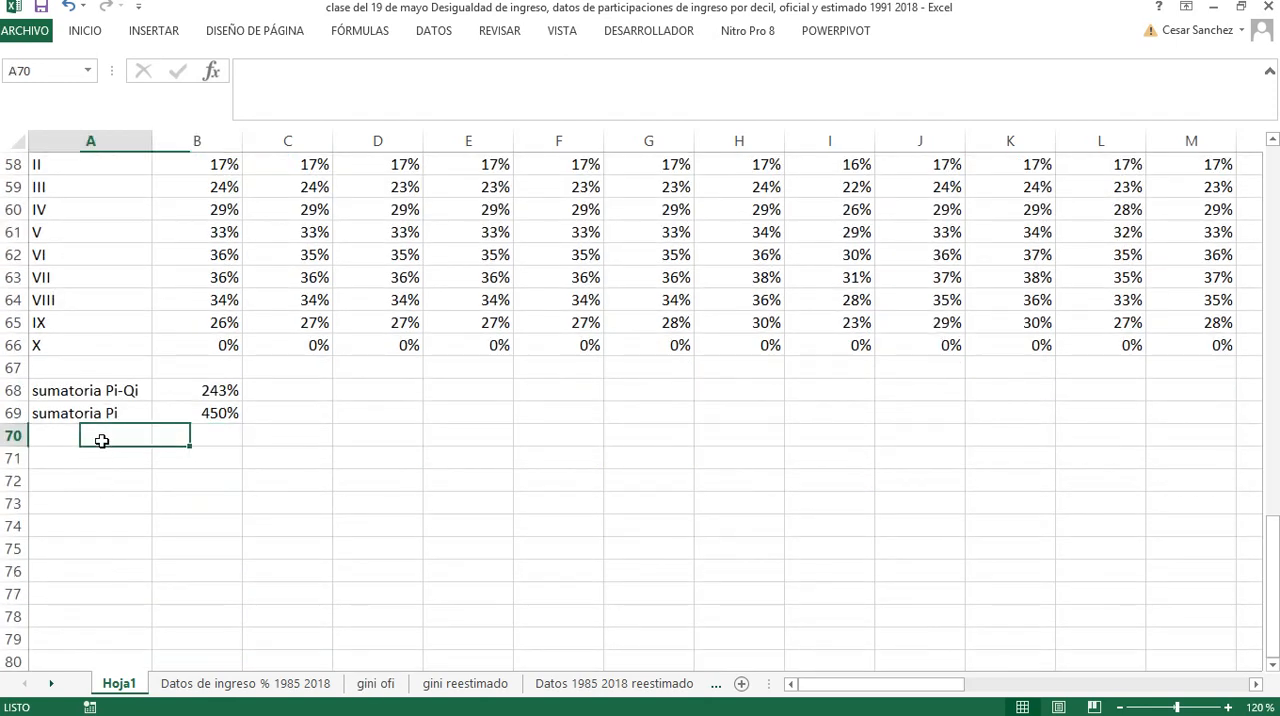
{"action": "type", "text": "Gini"}
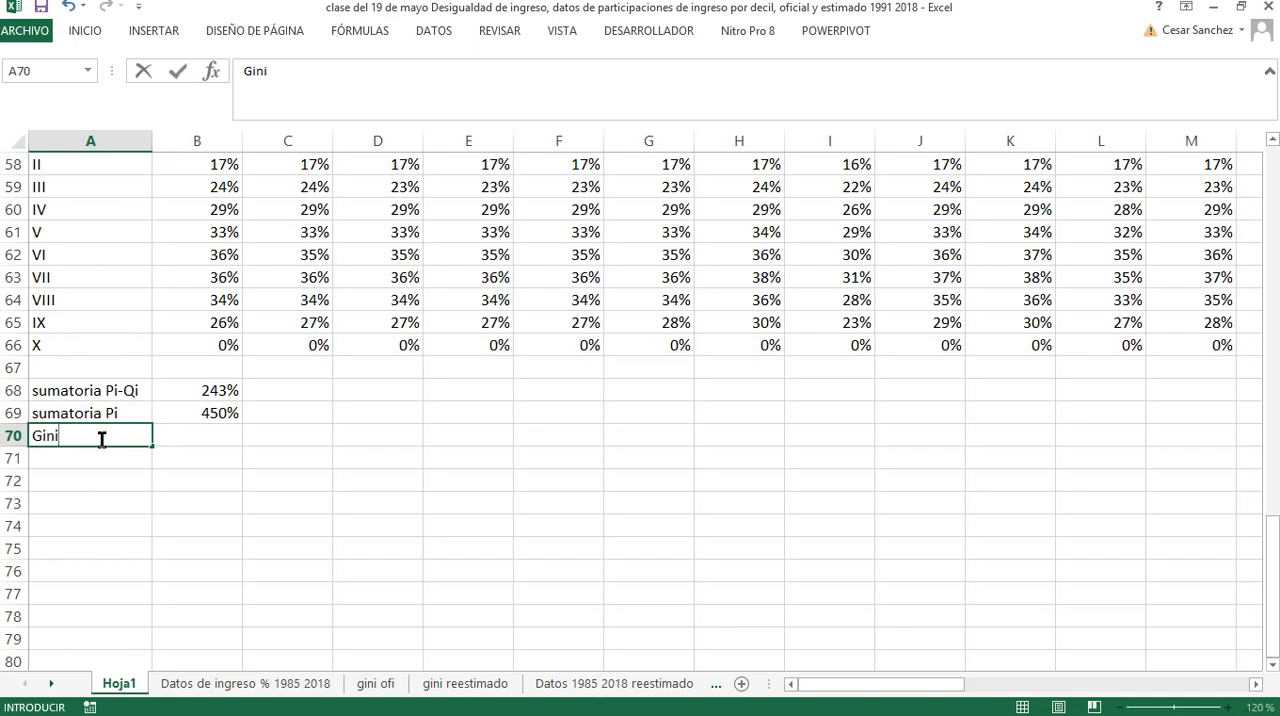
{"action": "key", "text": "Return"}
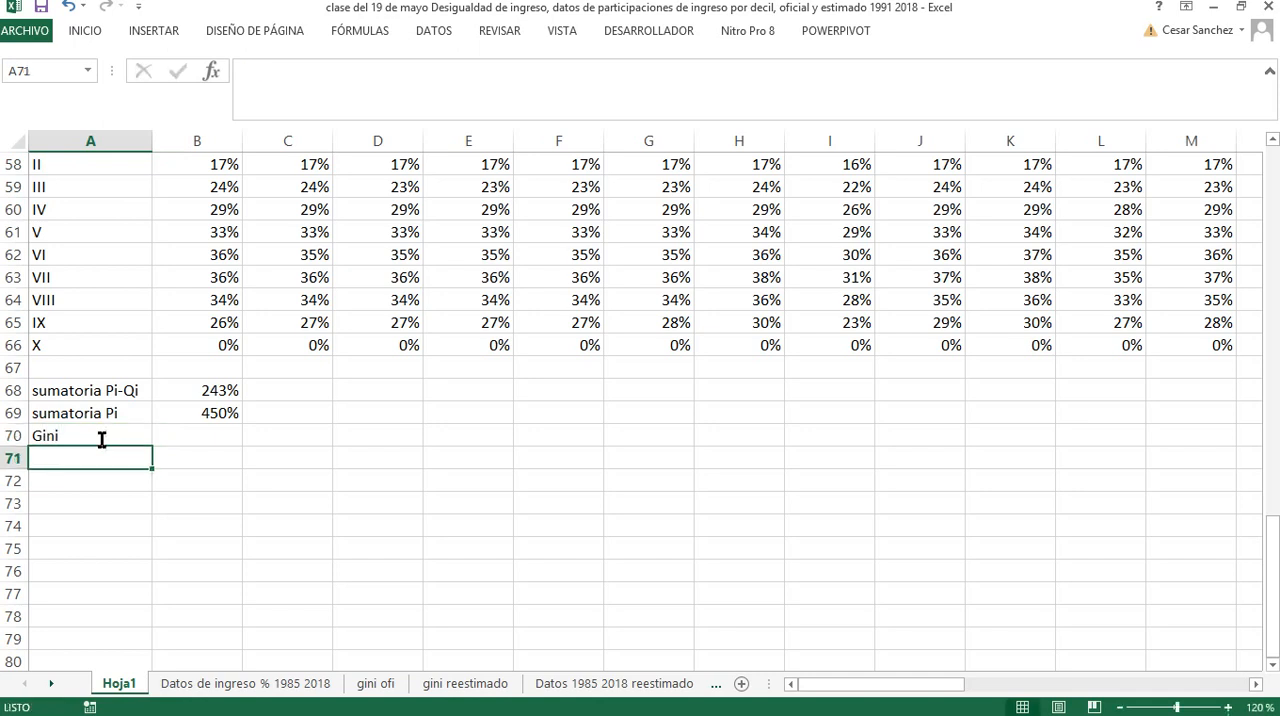
Calculate the 1985 Gini in B70 by dividing the Pi-Qi sum in B68 by the Pi sum in B69
{"action": "left_click", "coordinate": [222, 437]}
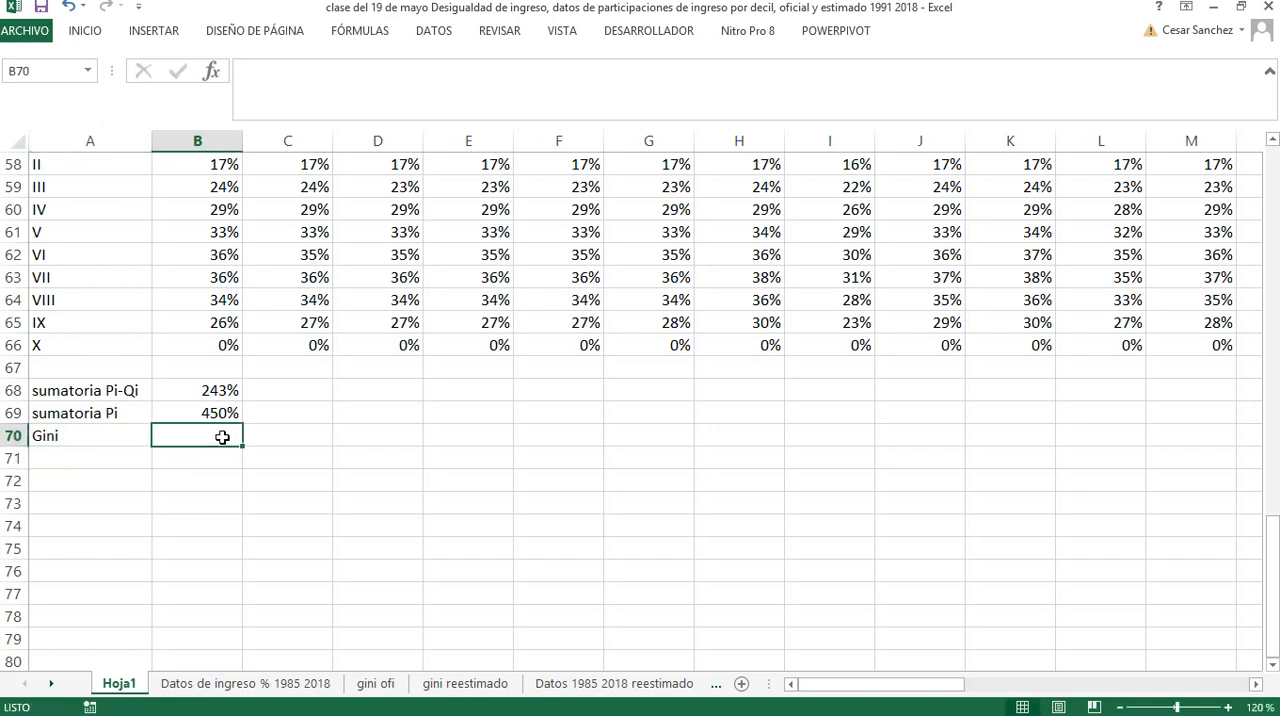
{"action": "key", "text": "alt"}
{"action": "key", "text": "alt"}
{"action": "type", "text": "+"}
{"action": "left_click", "coordinate": [216, 391]}
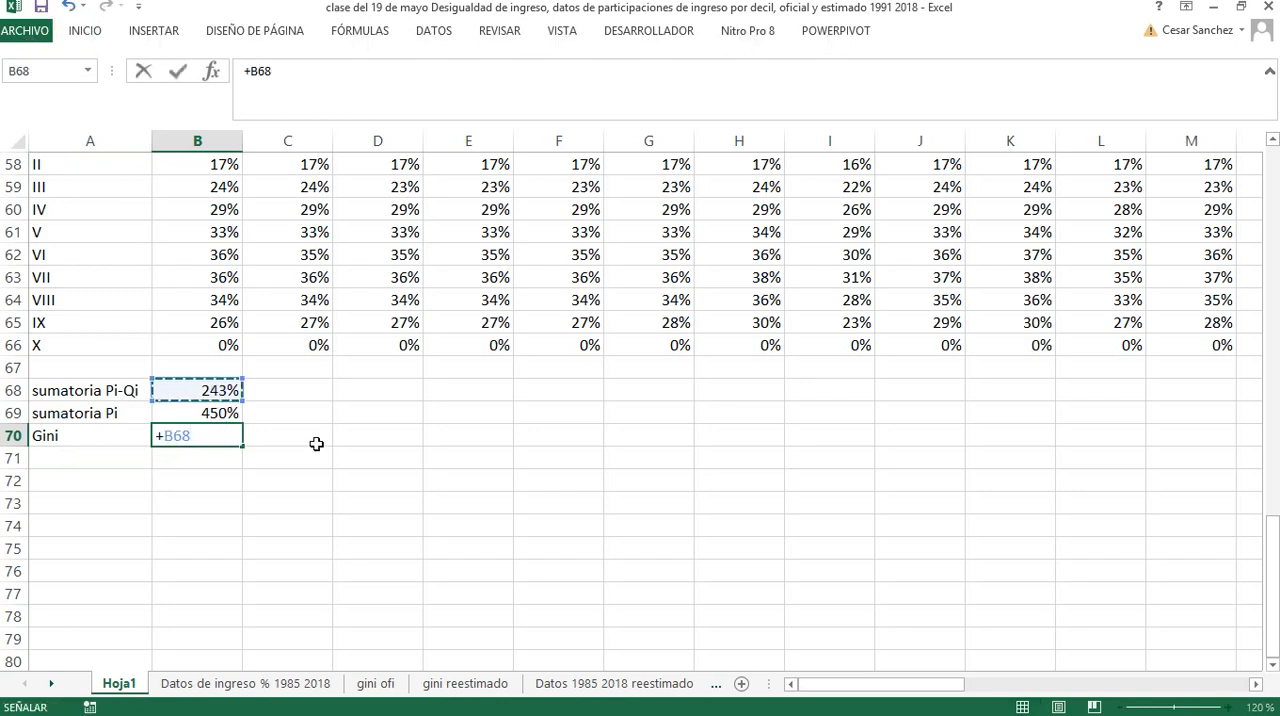
{"action": "type", "text": "/"}
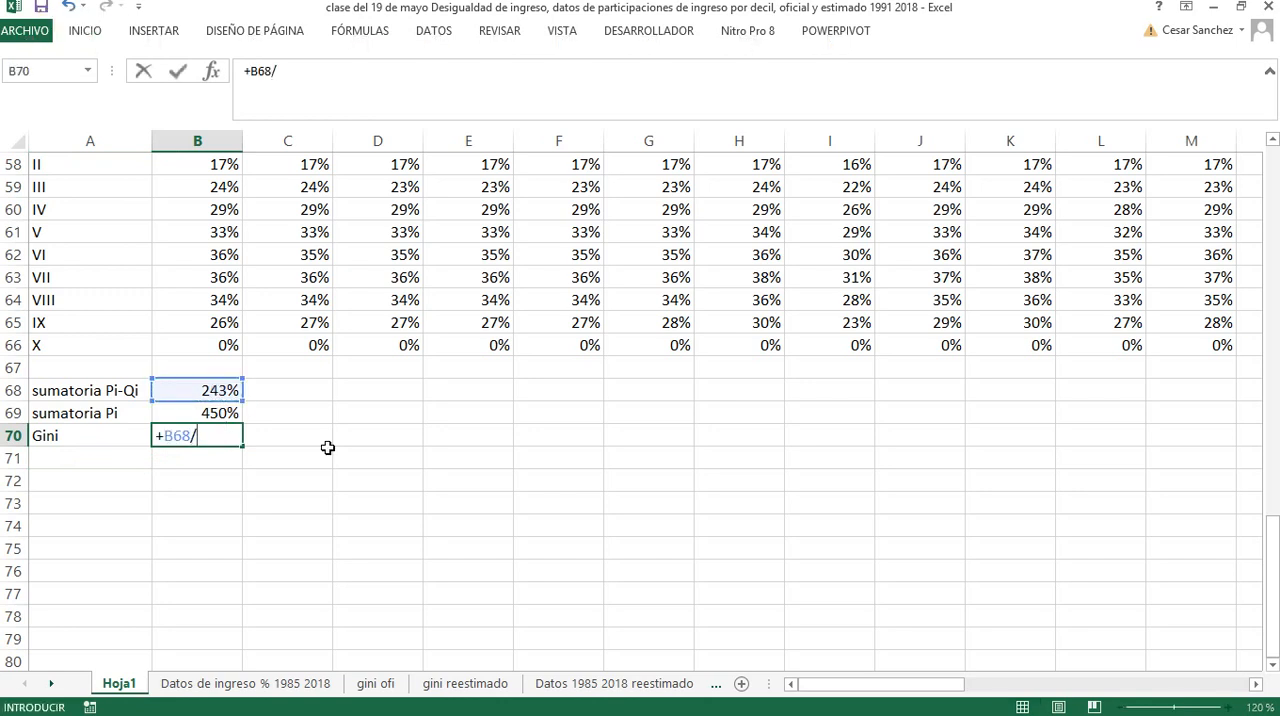
{"action": "left_click", "coordinate": [222, 413]}
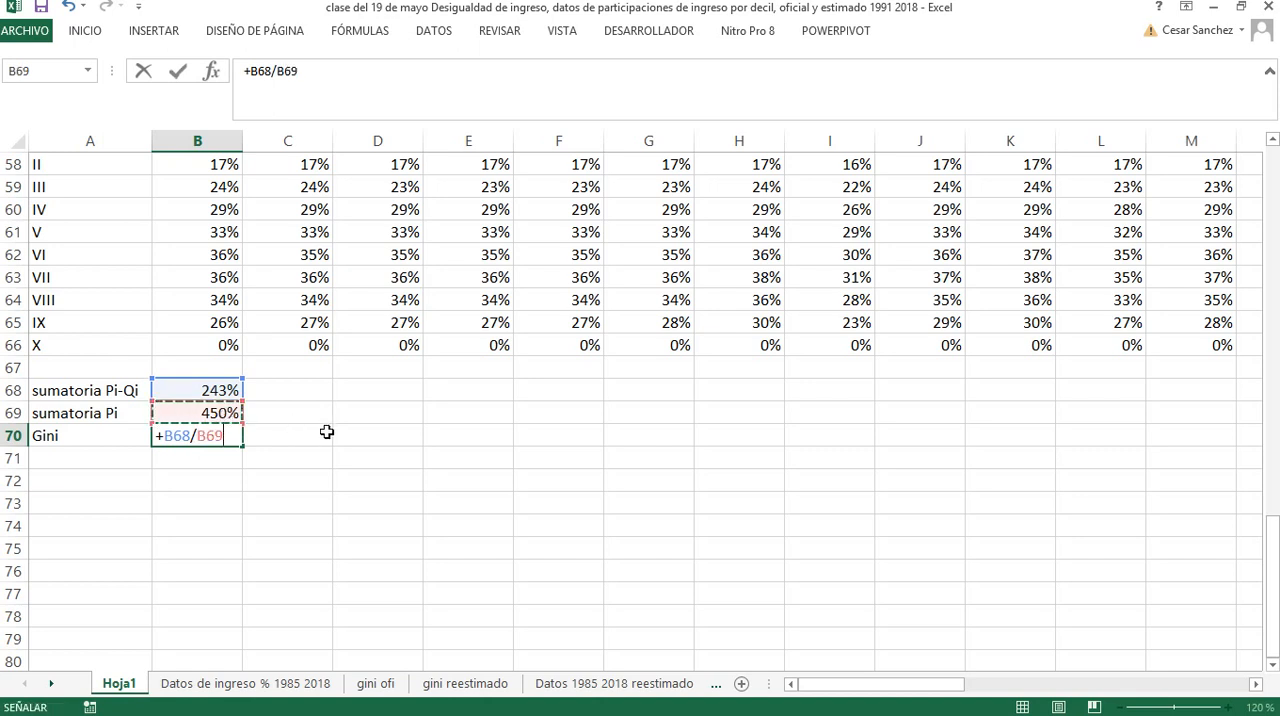
{"action": "key", "text": "Return"}
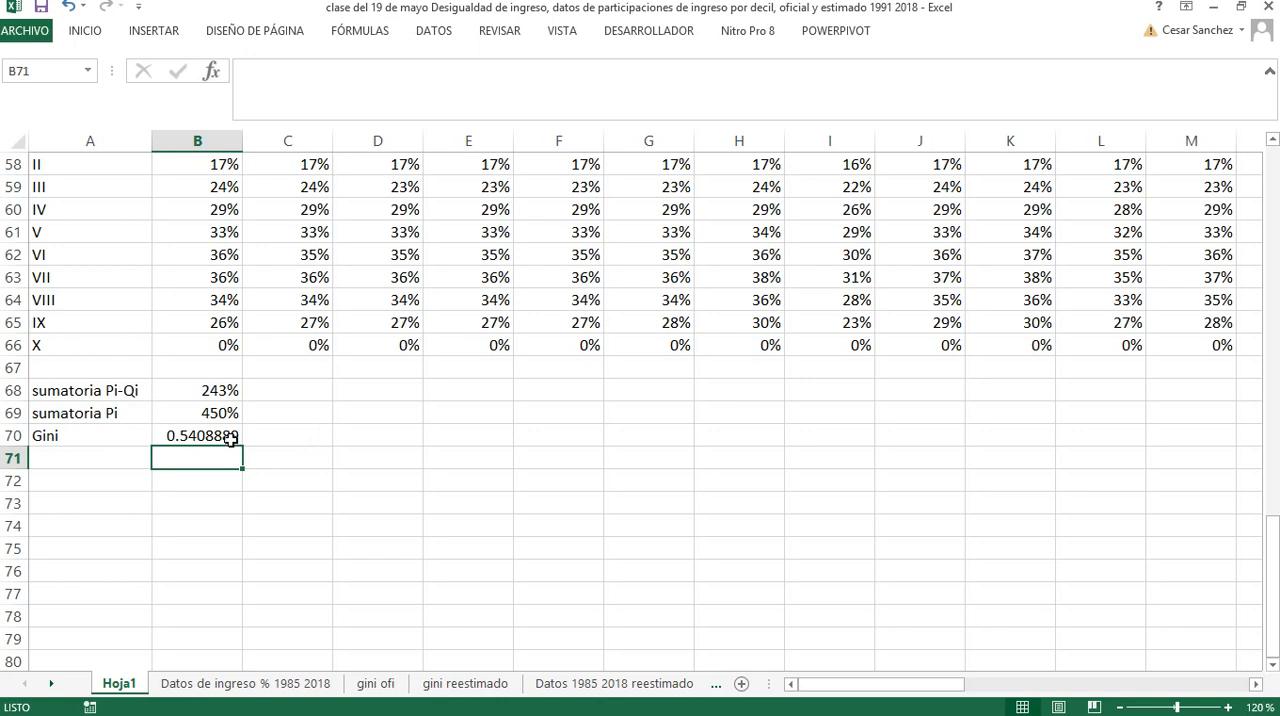
Fill the two sum formulas and the Gini formula in B68:B70 across to column AI
{"action": "left_click_drag", "start_coordinate": [216, 390], "coordinate": [1140, 463]}
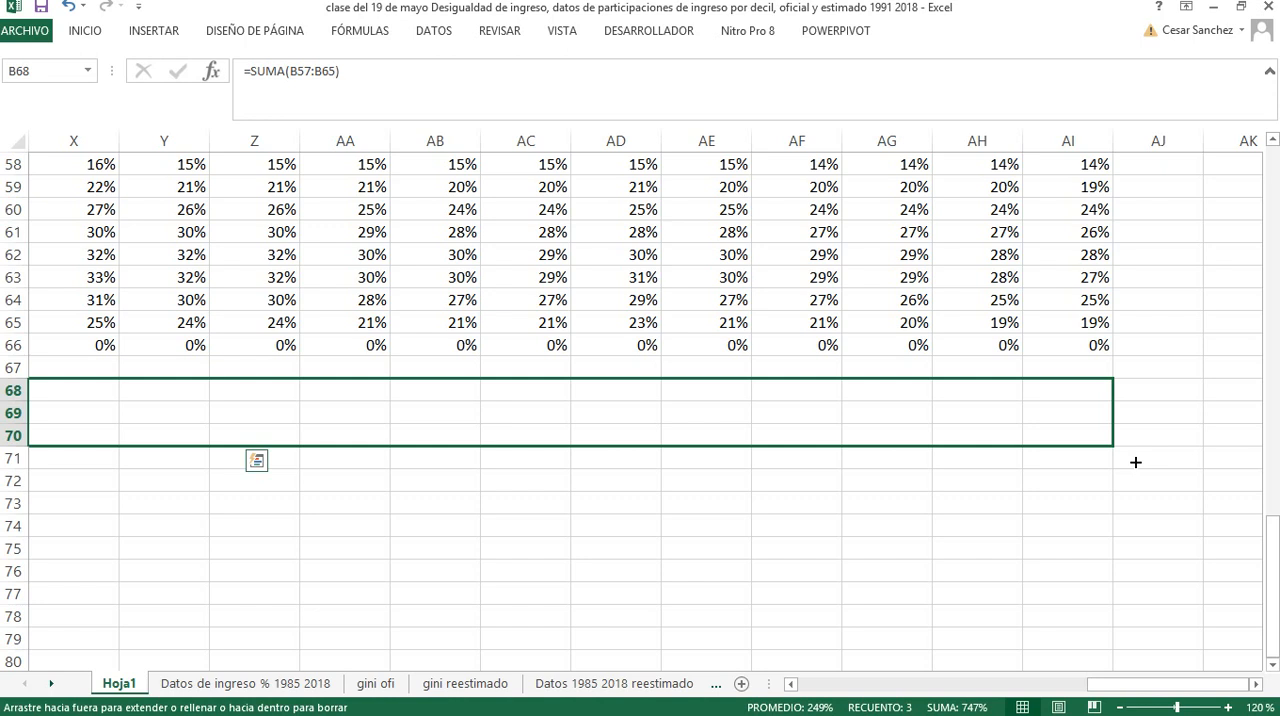
{"action": "left_click_drag", "start_coordinate": [1136, 462], "coordinate": [1136, 462]}
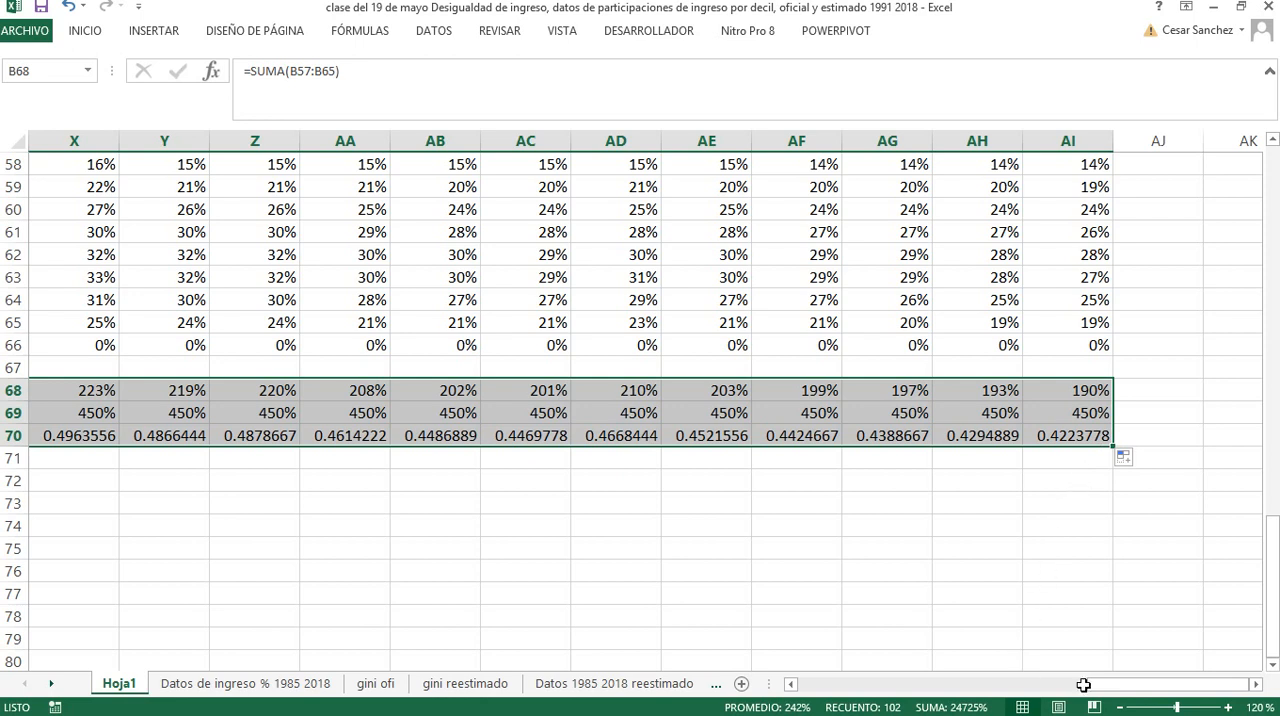
{"action": "left_click_drag", "start_coordinate": [1110, 690], "coordinate": [1110, 690]}
{"action": "left_click", "coordinate": [1068, 436]}
{"action": "left_click", "coordinate": [790, 684]}
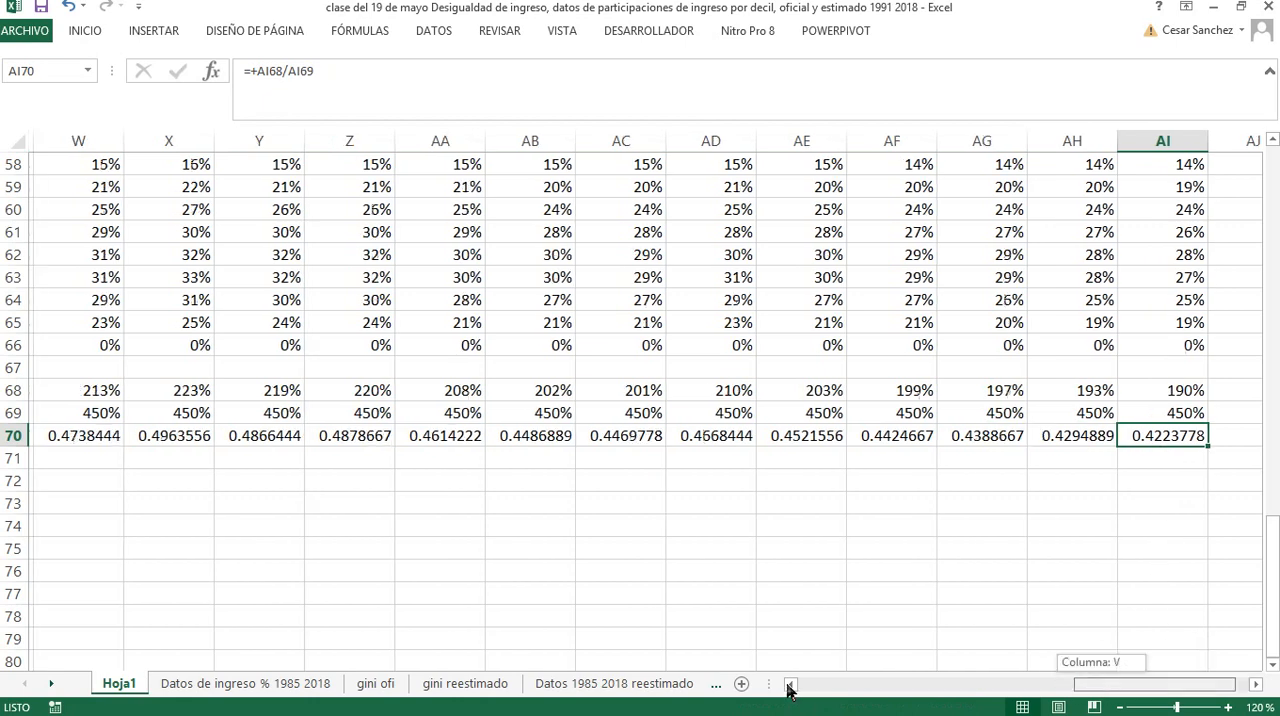
{"action": "left_click_drag", "start_coordinate": [787, 685], "coordinate": [787, 685]}
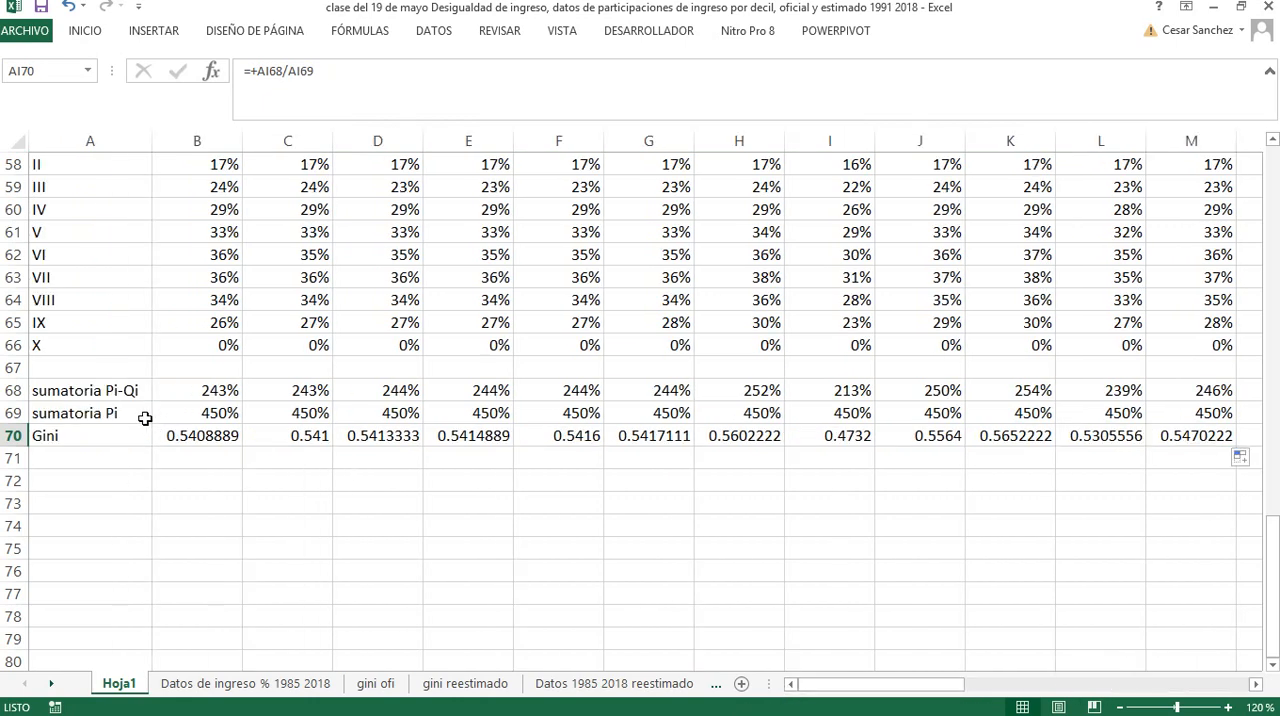
Enter the years 1985 and 1986 in B67 and C67 above the sum rows
{"action": "left_click", "coordinate": [200, 372]}
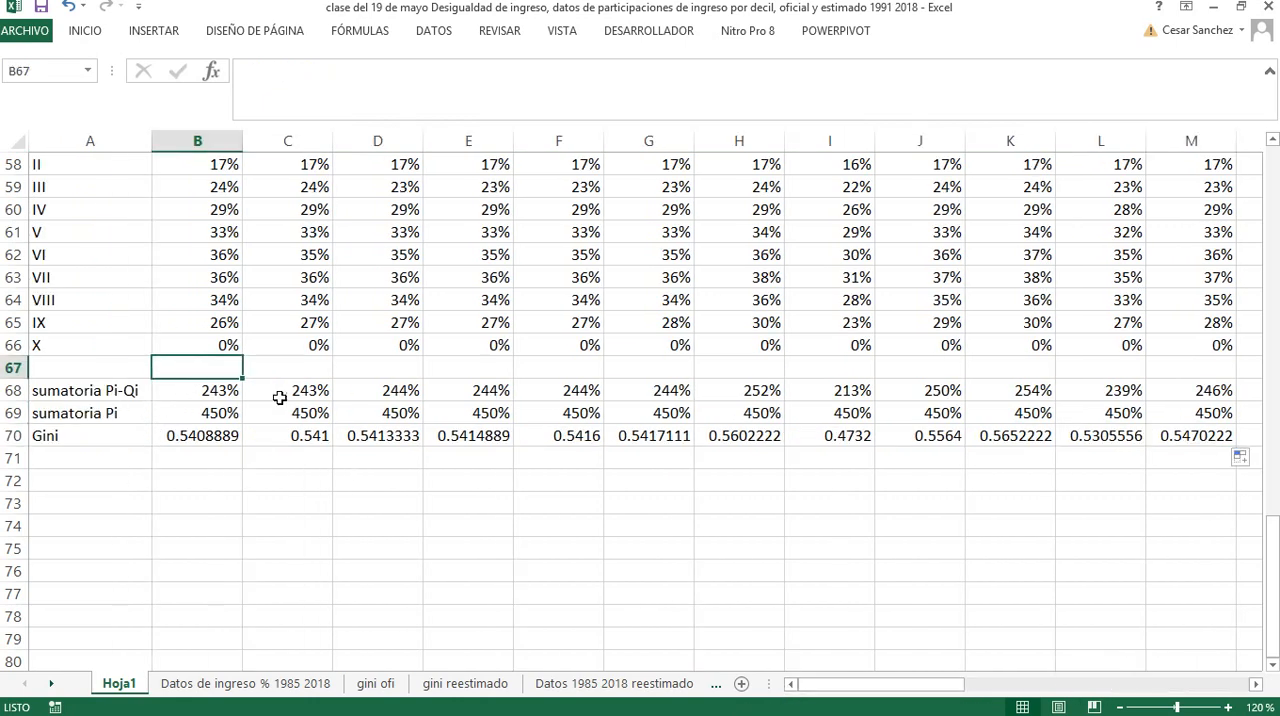
{"action": "type", "text": "1985"}
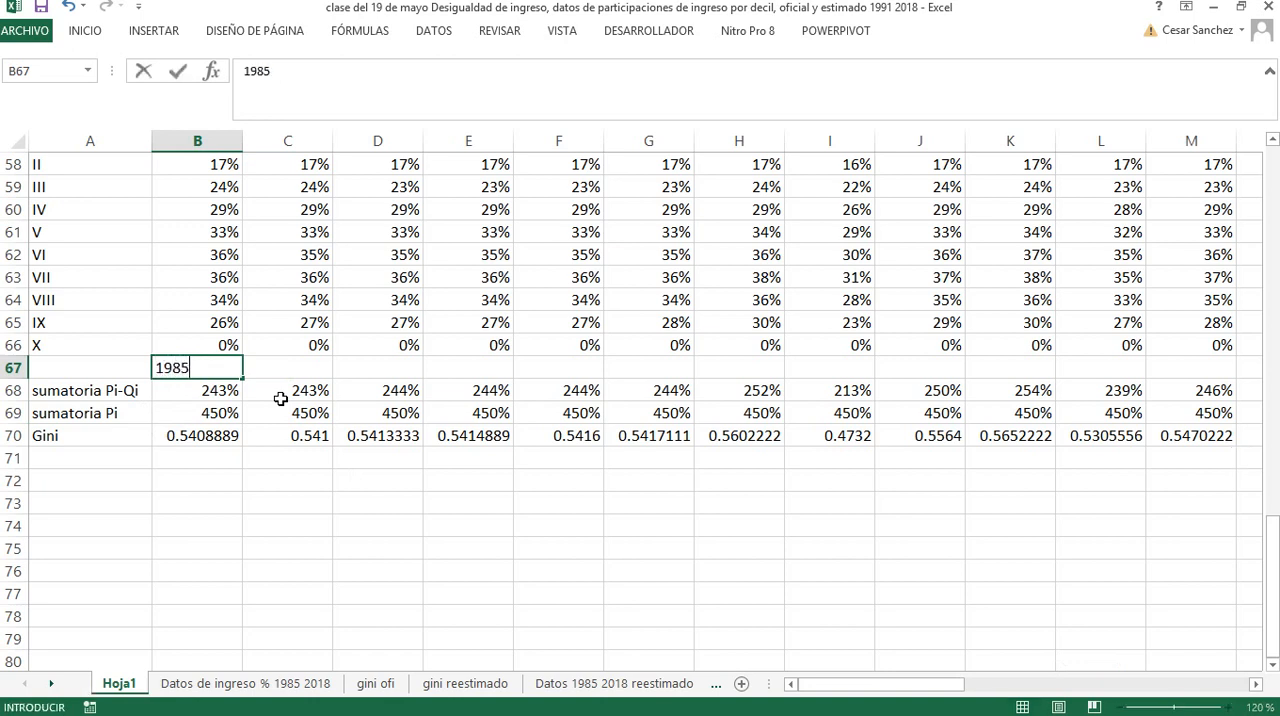
{"action": "key", "text": "Tab"}
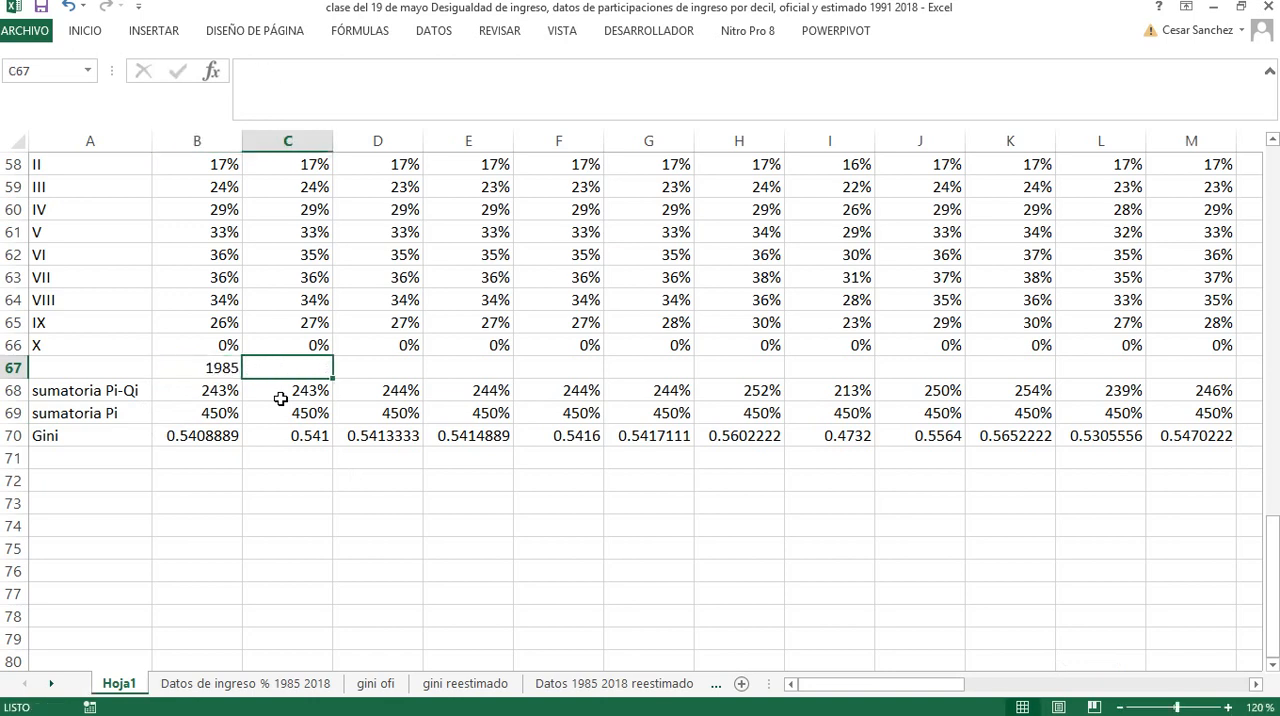
{"action": "type", "text": "1986"}
{"action": "key", "text": "ctrl+Return"}
{"action": "left_click", "coordinate": [281, 399]}
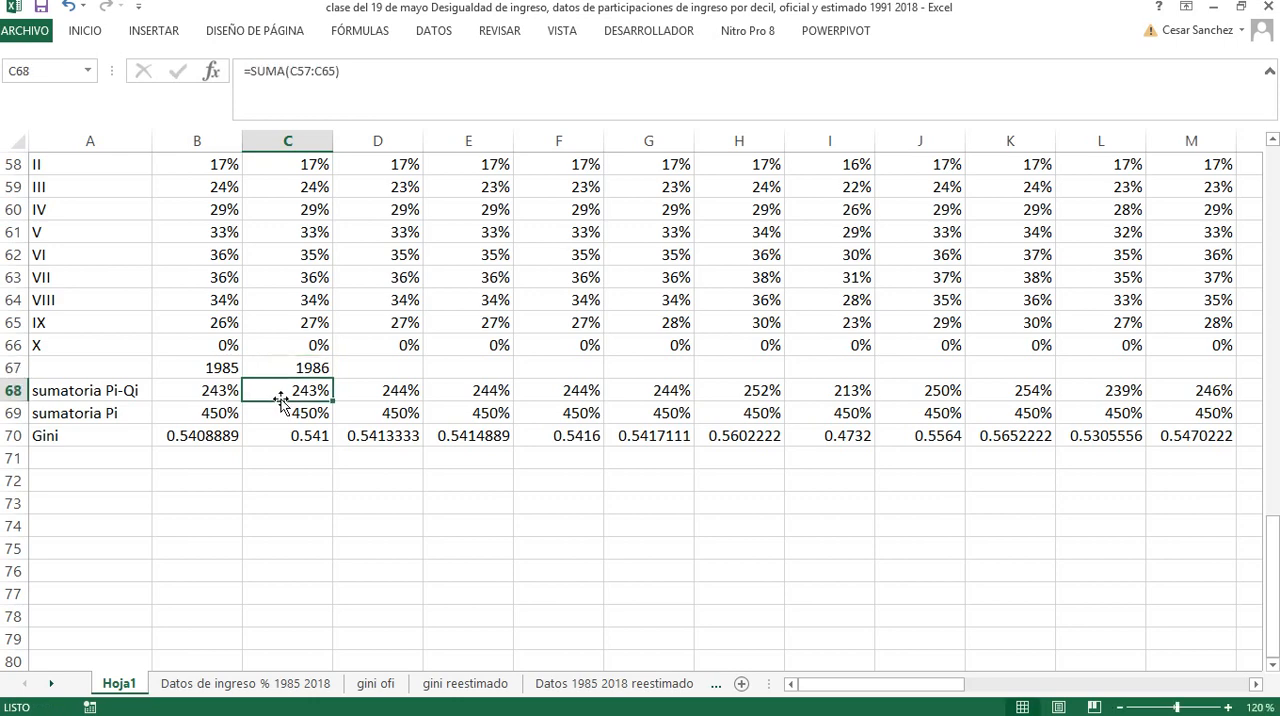
Extend the year series from B67:C67 across row 67 to 2018 in AI67
{"action": "left_click", "coordinate": [224, 368]}
{"action": "key", "text": "shift+Right"}
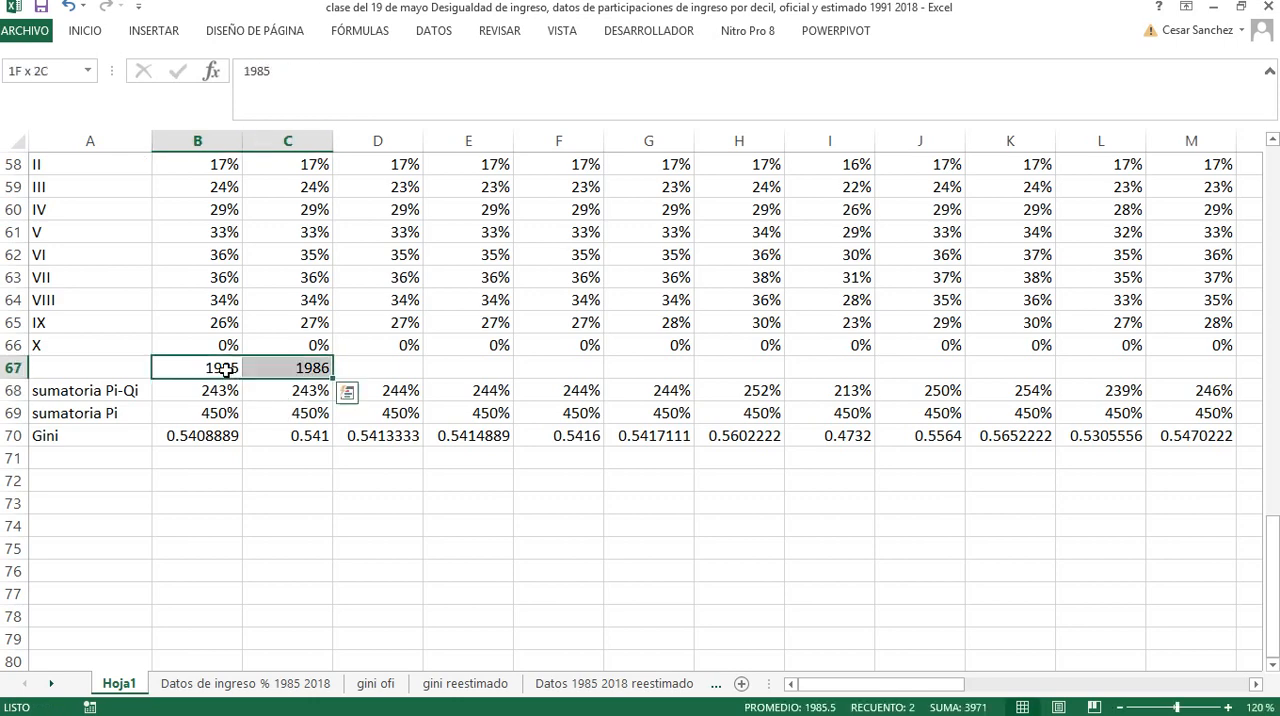
{"action": "left_click_drag", "start_coordinate": [332, 380], "coordinate": [1127, 378]}
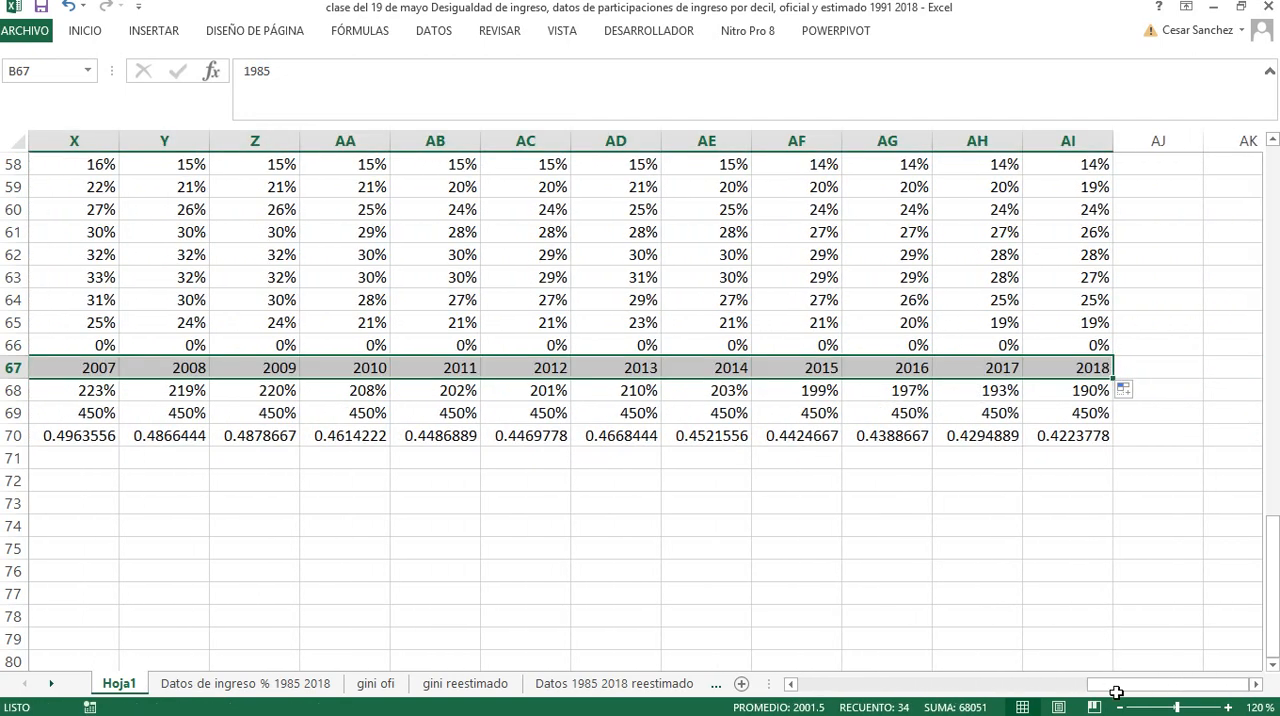
{"action": "left_click_drag", "start_coordinate": [1111, 686], "coordinate": [787, 687]}
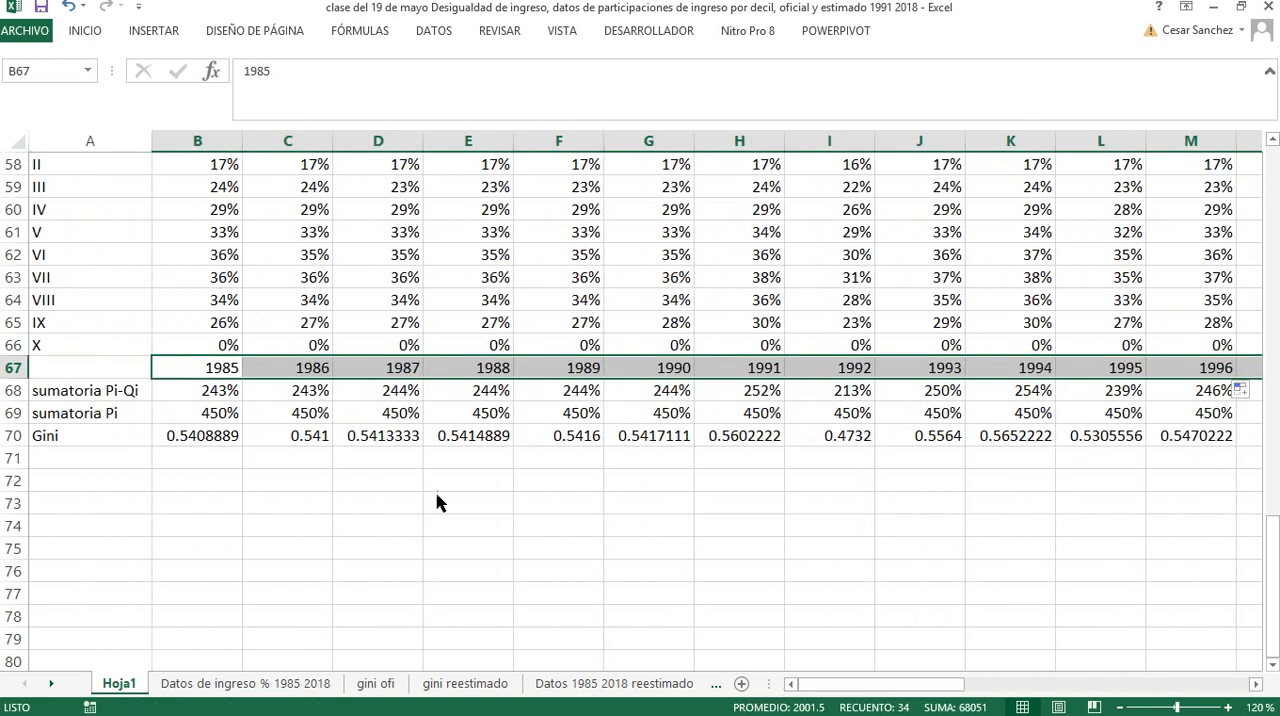
Insert a new chart sheet from the year row A67:AI67 and the Gini row A70:AI70
{"action": "left_click", "coordinate": [135, 366]}
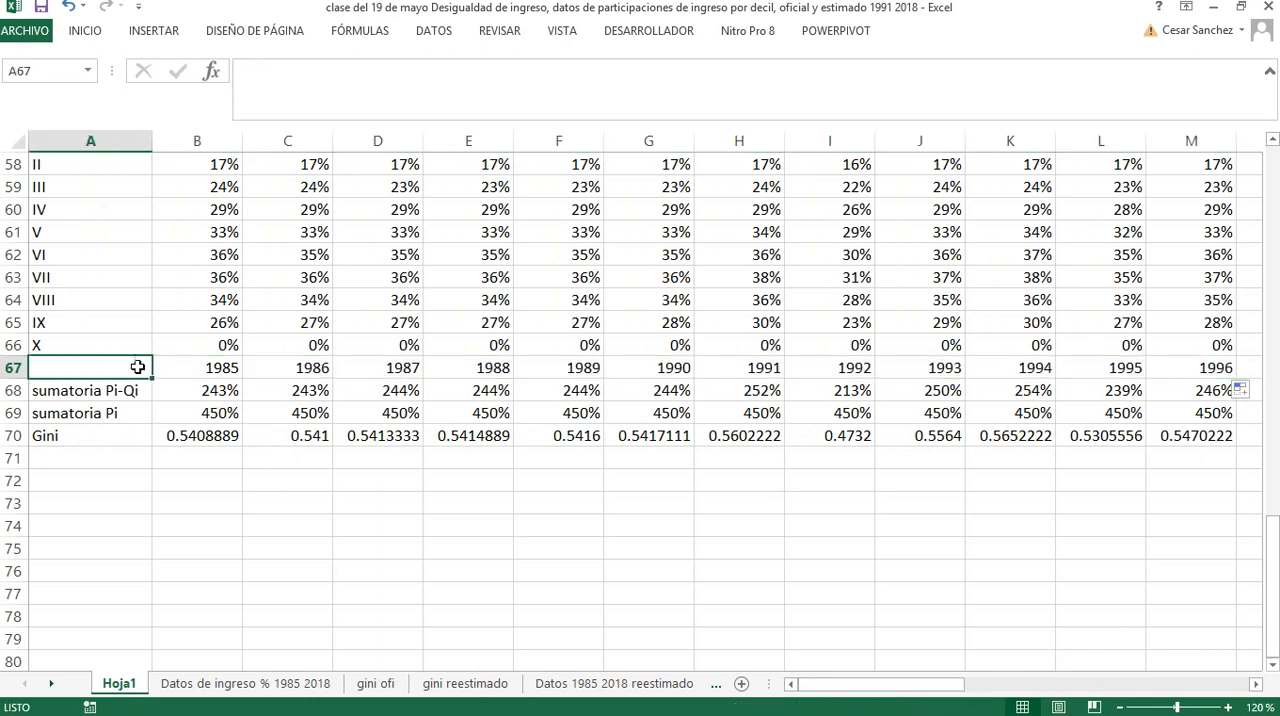
{"action": "key", "text": "shift+Right"}
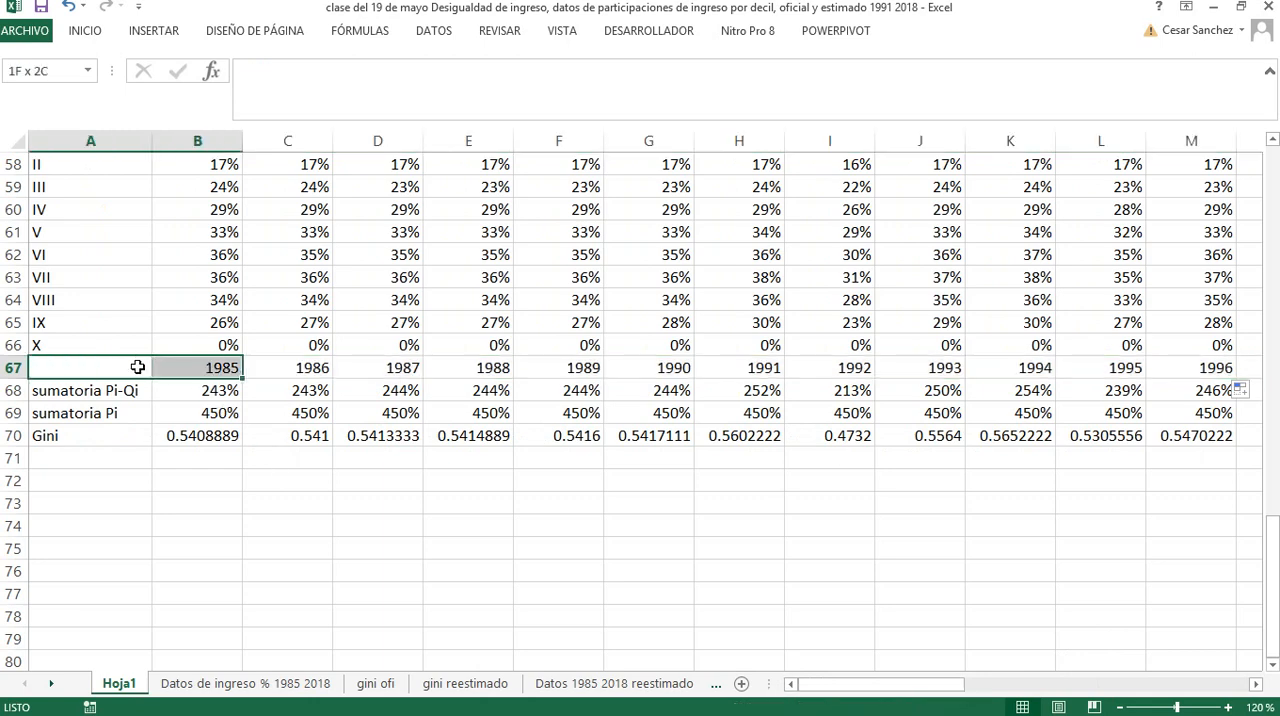
{"action": "key", "text": "ctrl+shift+Right"}
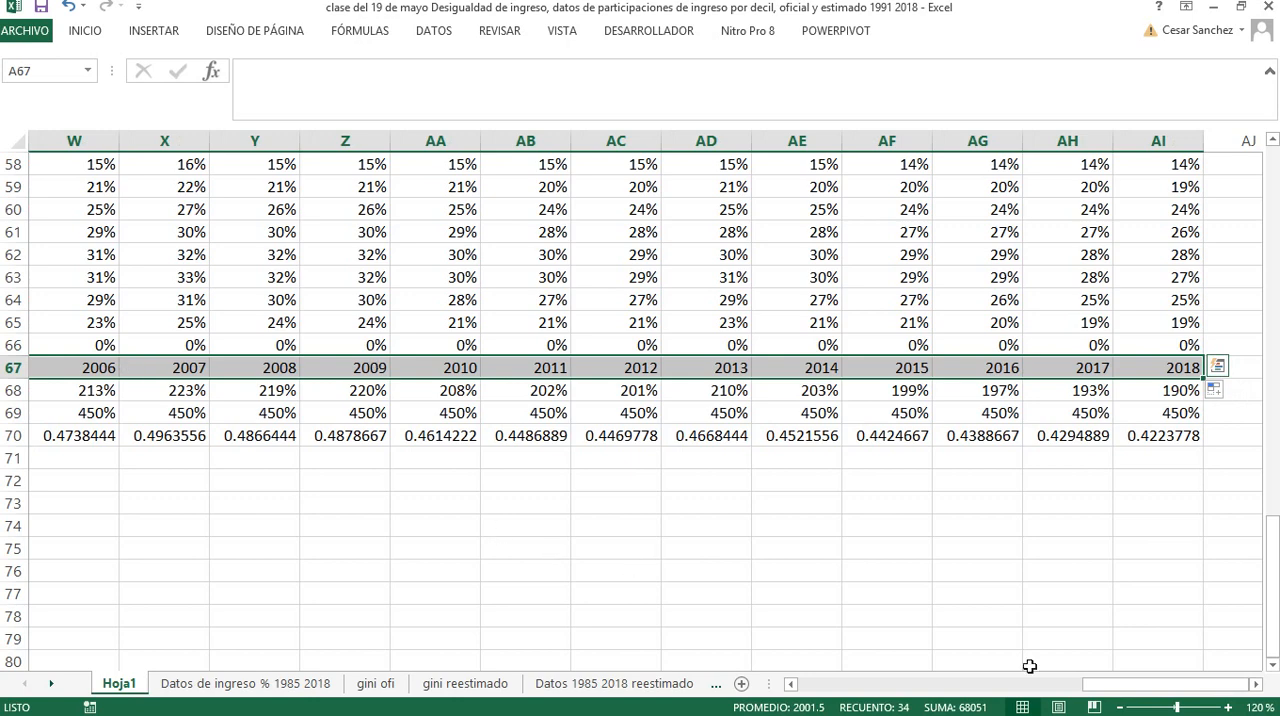
{"action": "left_click_drag", "start_coordinate": [1105, 686], "coordinate": [794, 690]}
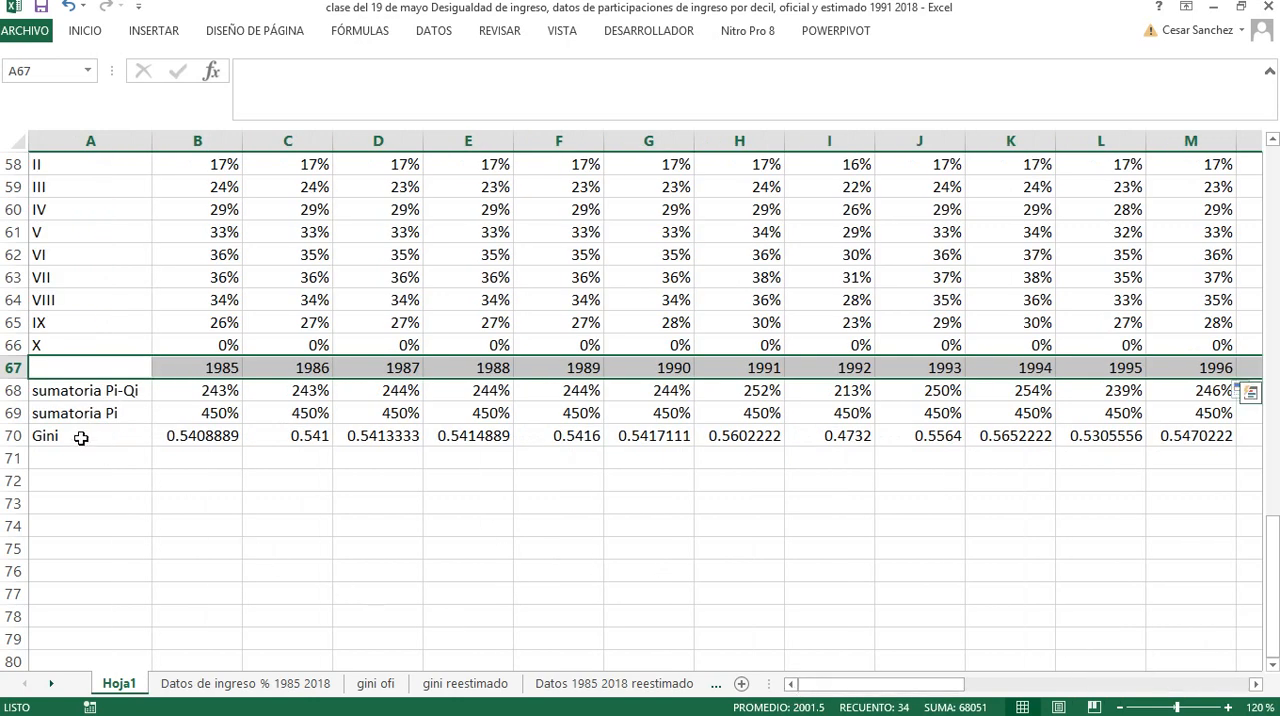
{"action": "left_click_drag", "start_coordinate": [81, 438], "coordinate": [898, 427]}
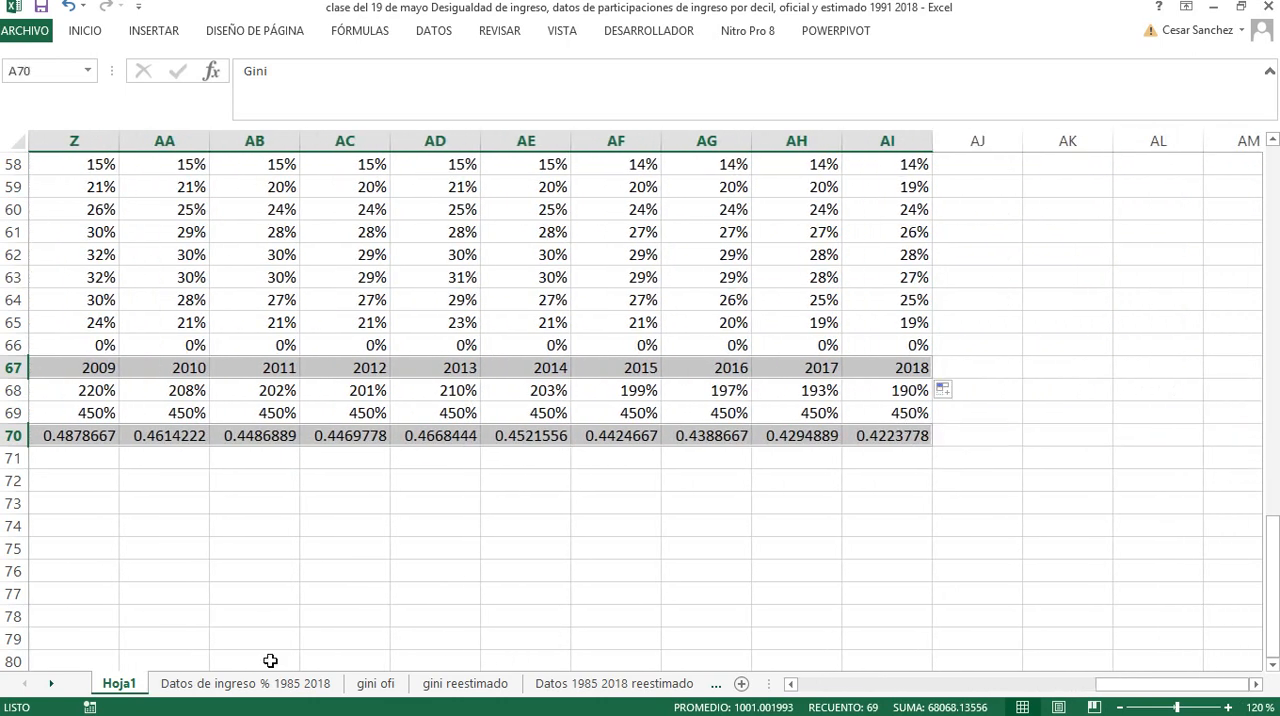
{"action": "right_click", "coordinate": [133, 690]}
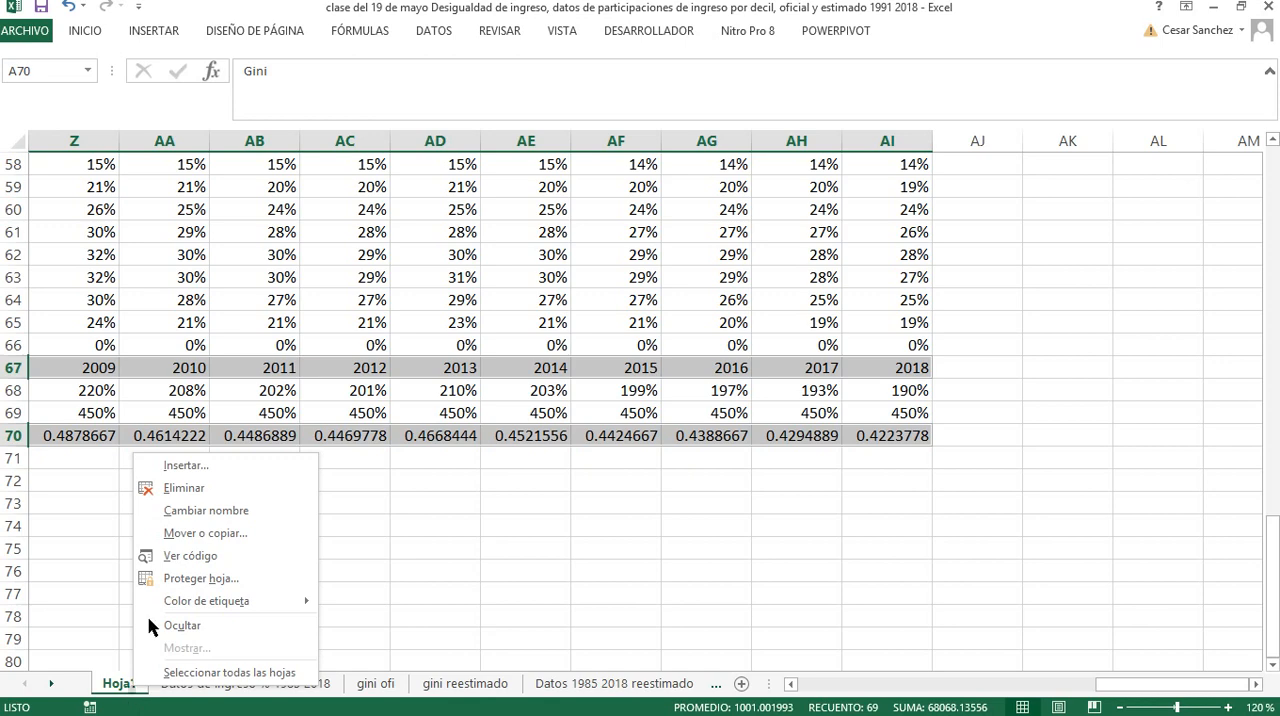
{"action": "left_click", "coordinate": [182, 465]}
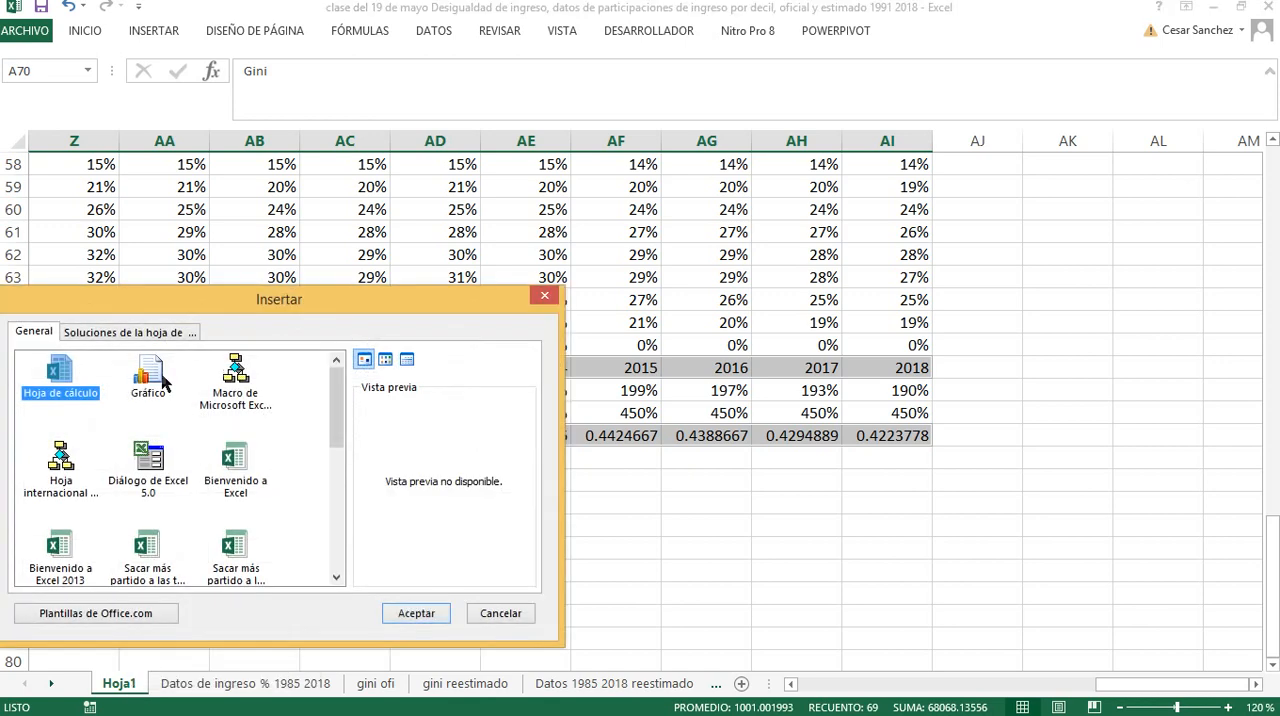
{"action": "left_click", "coordinate": [155, 370]}
{"action": "left_click", "coordinate": [402, 610]}
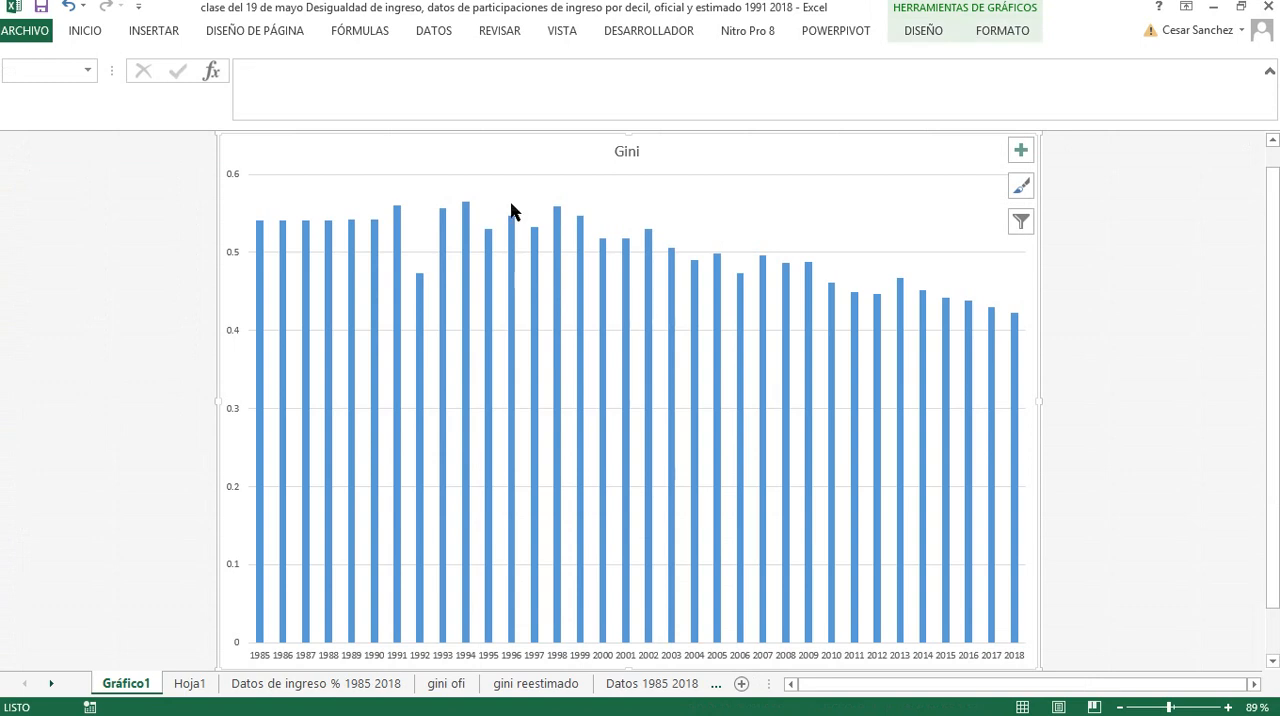
Change the Gini column chart to a basic line chart
{"action": "right_click", "coordinate": [366, 195]}
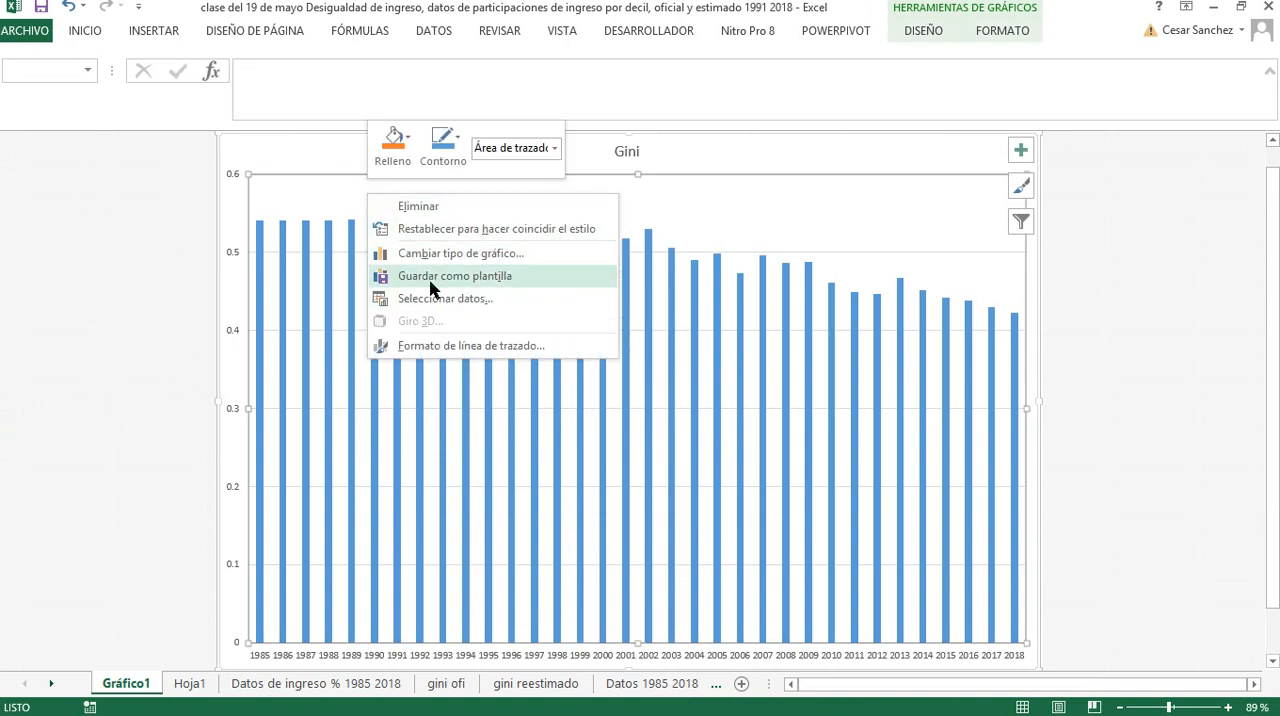
{"action": "left_click", "coordinate": [443, 256]}
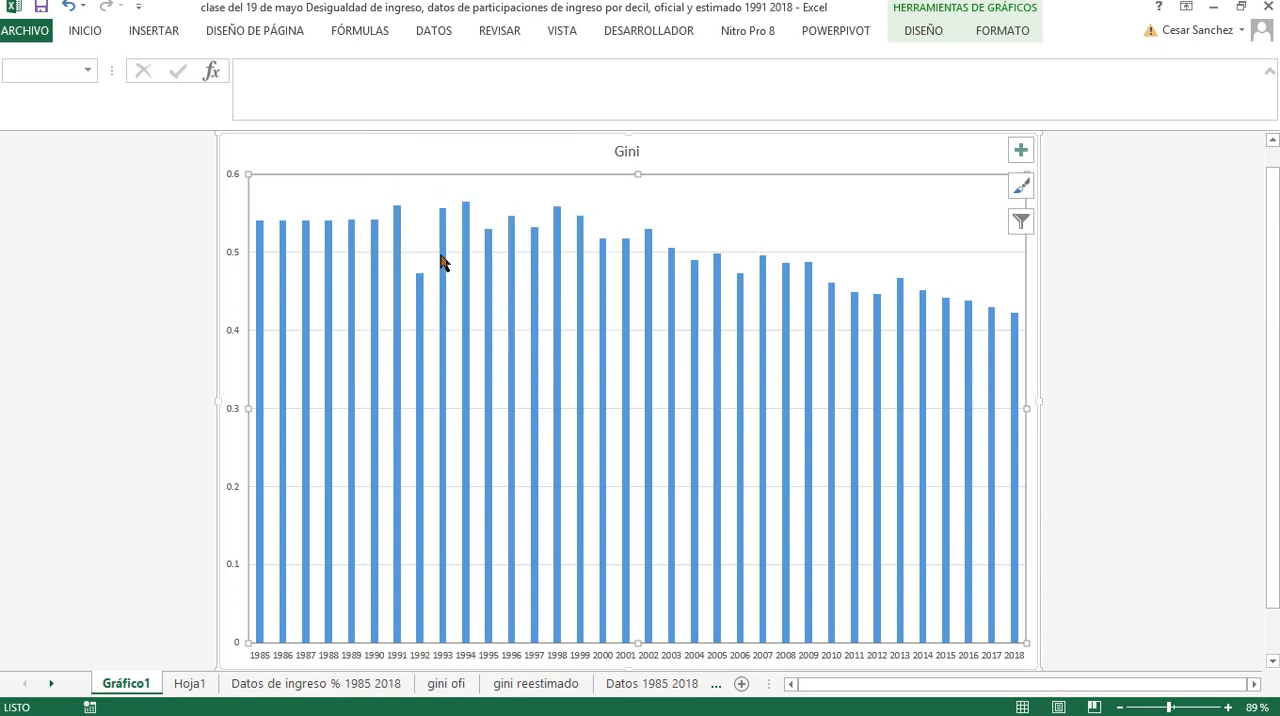
{"action": "left_click", "coordinate": [414, 219]}
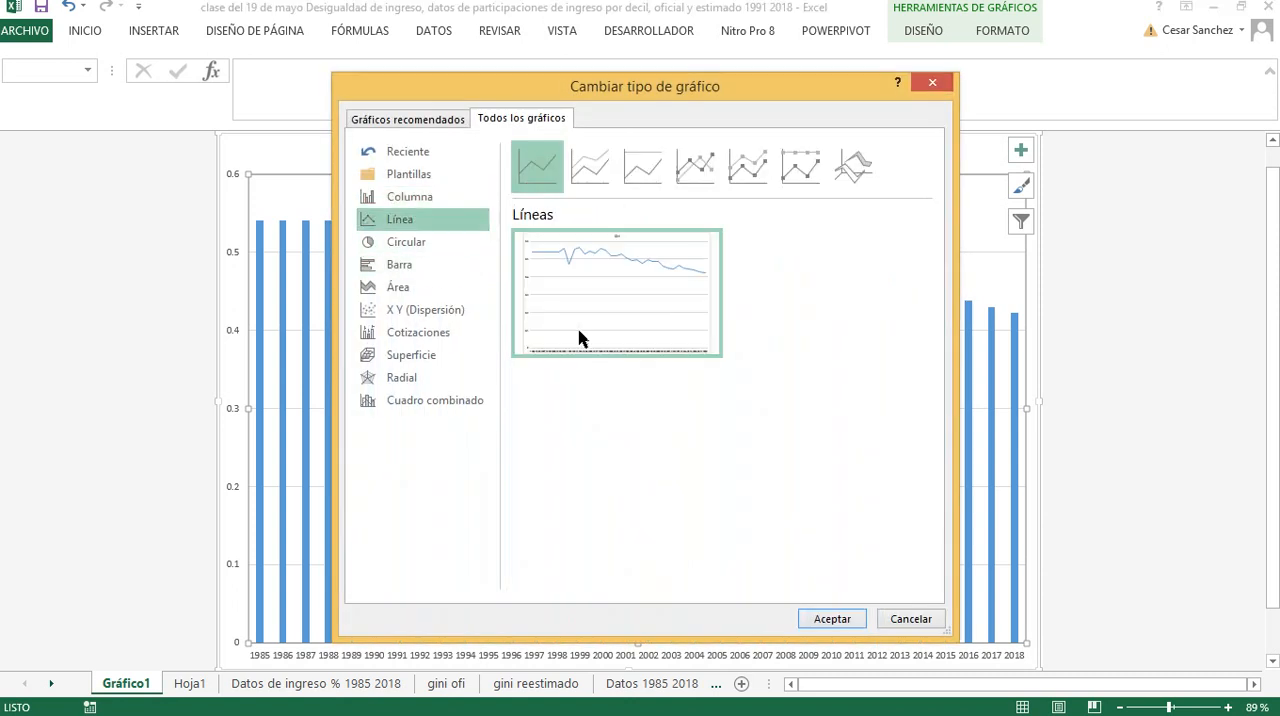
{"action": "left_click", "coordinate": [846, 619]}
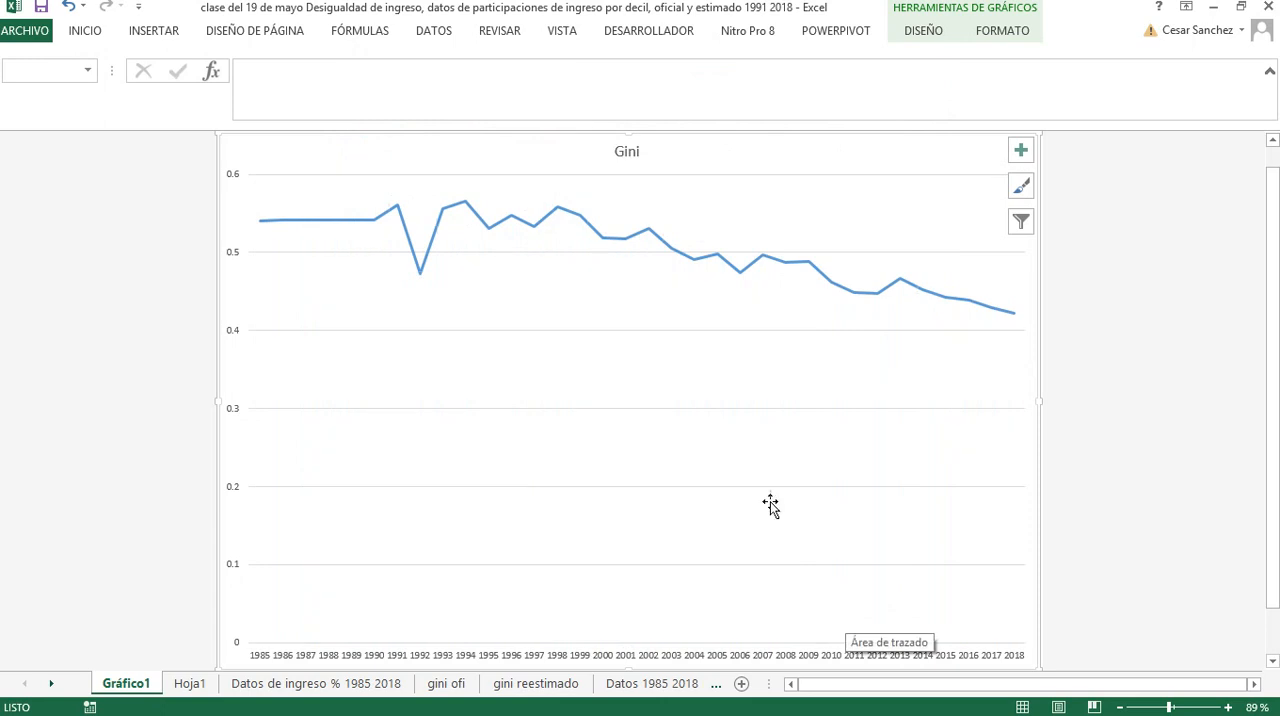
Set the chart's text to the automatic black colour and enlarge its font size to 36
{"action": "left_click", "coordinate": [150, 32]}
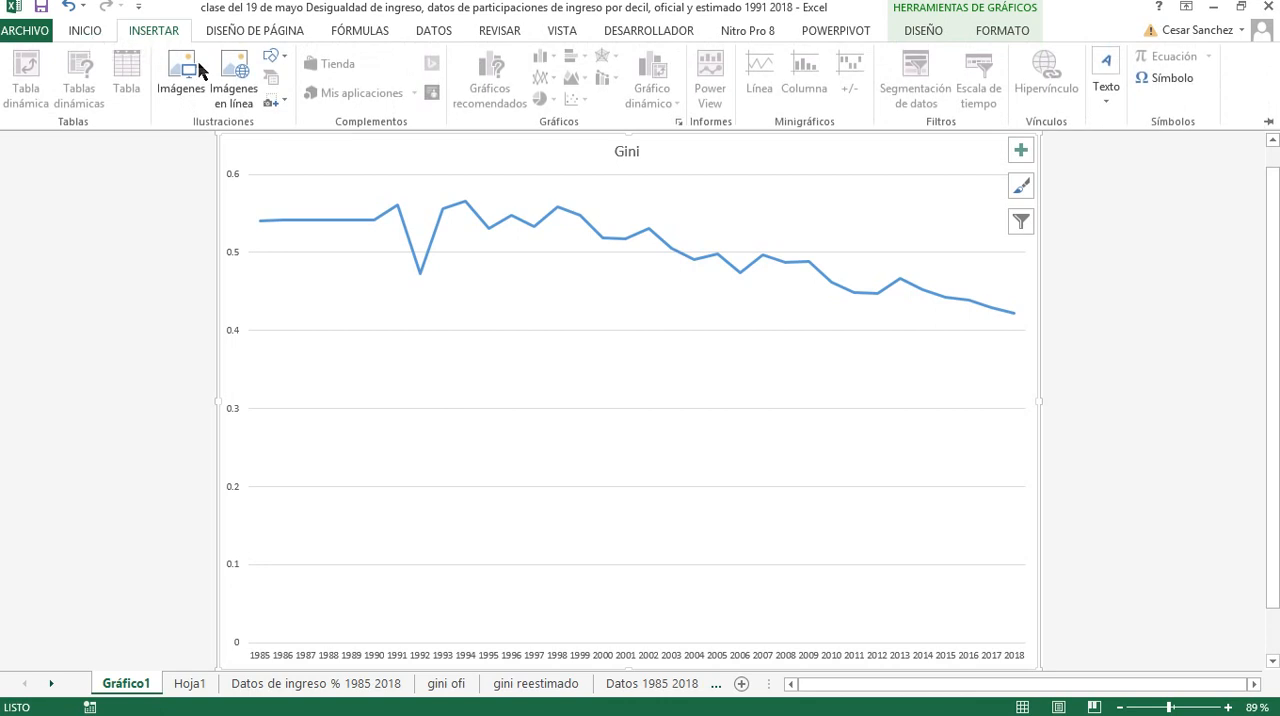
{"action": "scroll", "coordinate": [199, 70], "scroll_direction": "up", "scroll_amount": 1}
{"action": "left_click", "coordinate": [266, 92]}
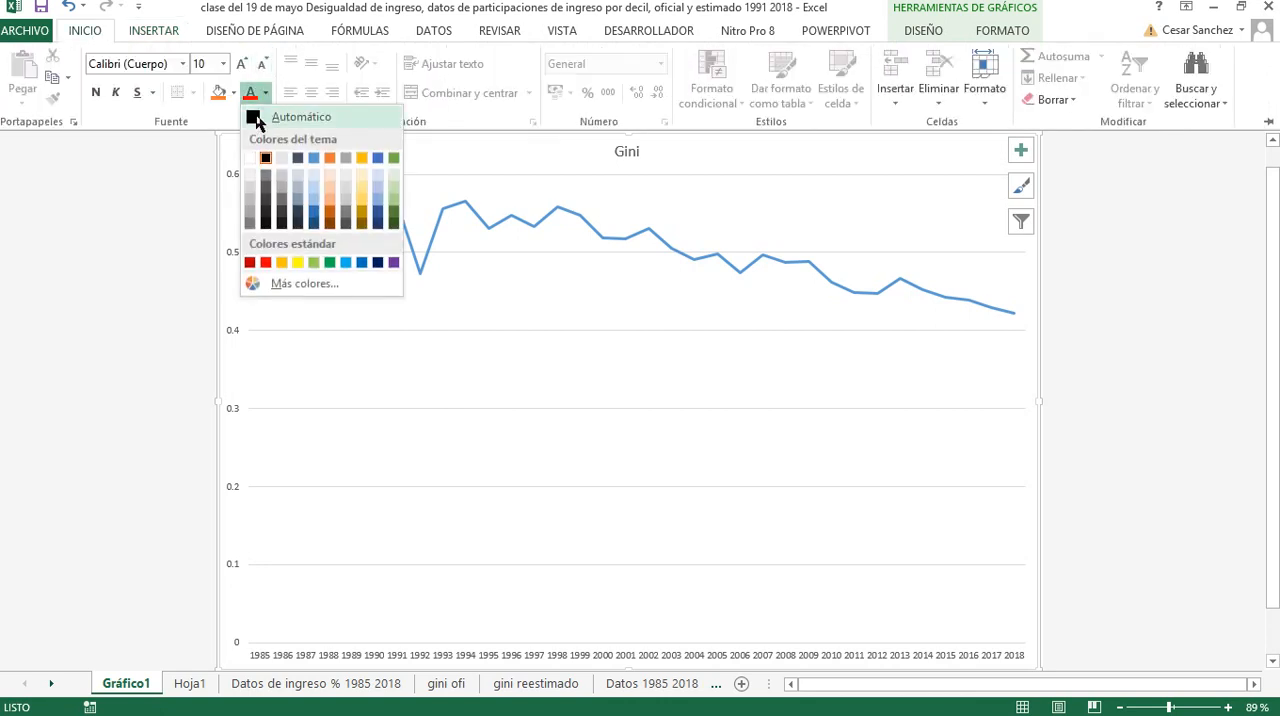
{"action": "left_click", "coordinate": [255, 117]}
{"action": "left_click", "coordinate": [241, 63]}
{"action": "left_click", "coordinate": [241, 63]}
{"action": "left_click", "coordinate": [241, 63]}
{"action": "left_click", "coordinate": [241, 63]}
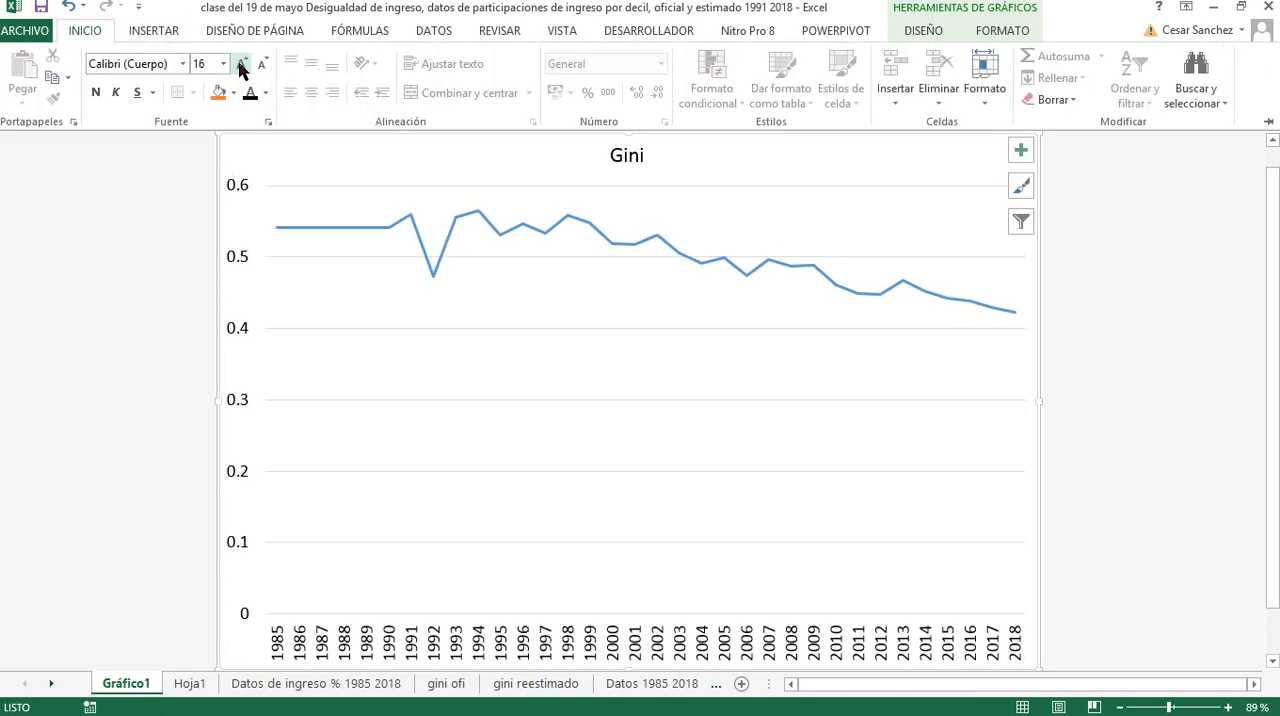
{"action": "left_click", "coordinate": [241, 63]}
{"action": "left_click", "coordinate": [241, 63]}
{"action": "left_click", "coordinate": [241, 63]}
{"action": "left_click", "coordinate": [241, 63]}
{"action": "left_click", "coordinate": [241, 63]}
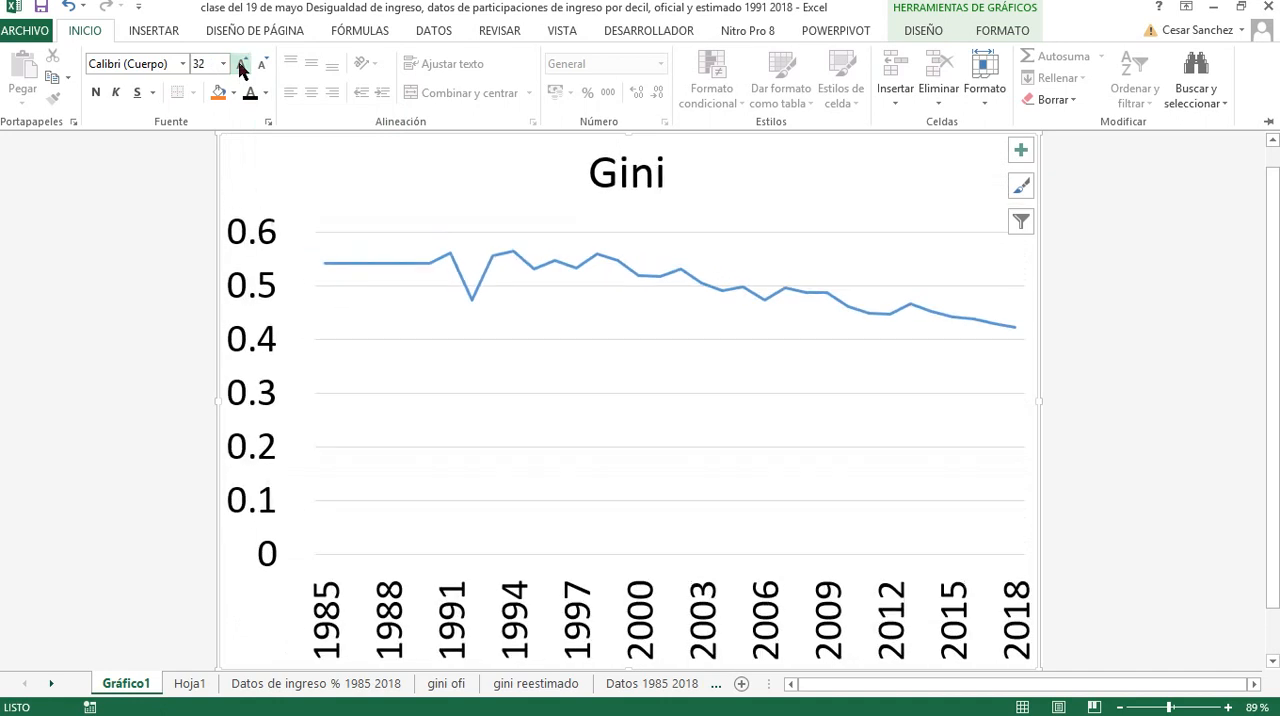
{"action": "left_click", "coordinate": [1118, 330]}
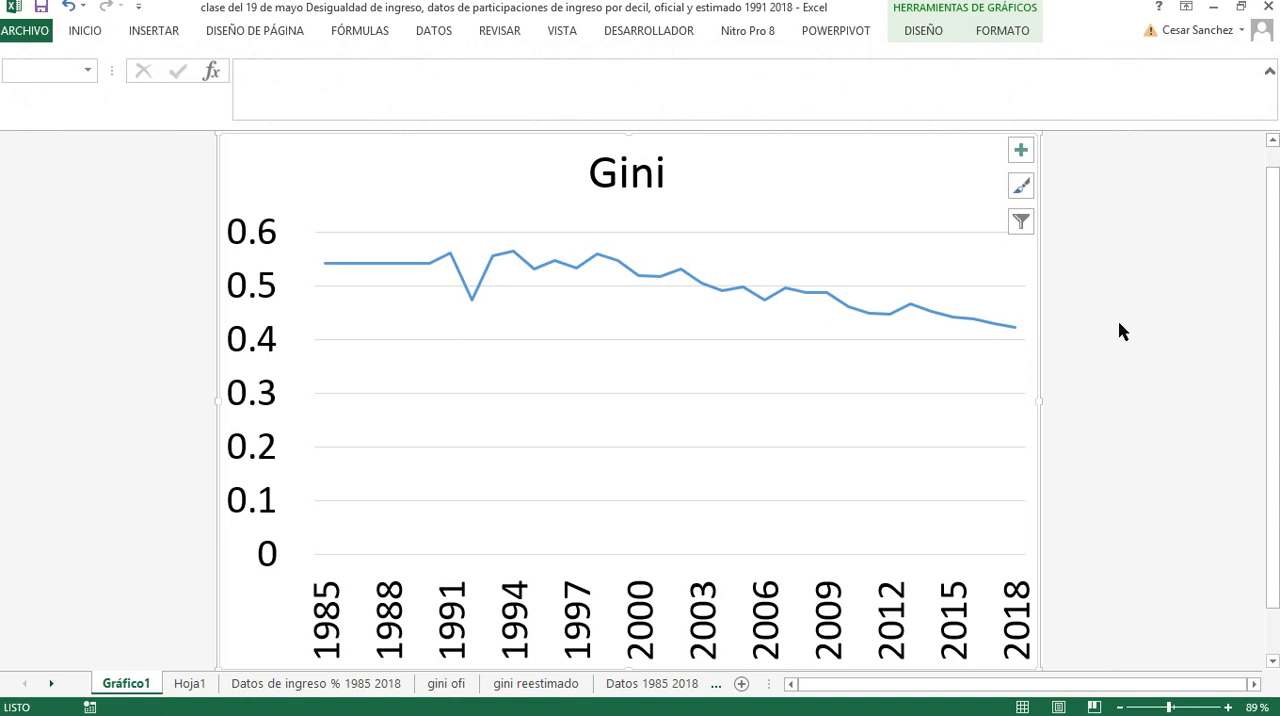
Set the minimum bound of the Gini chart's vertical axis to 0.4
{"action": "left_click", "coordinate": [261, 356]}
{"action": "right_click", "coordinate": [261, 356]}
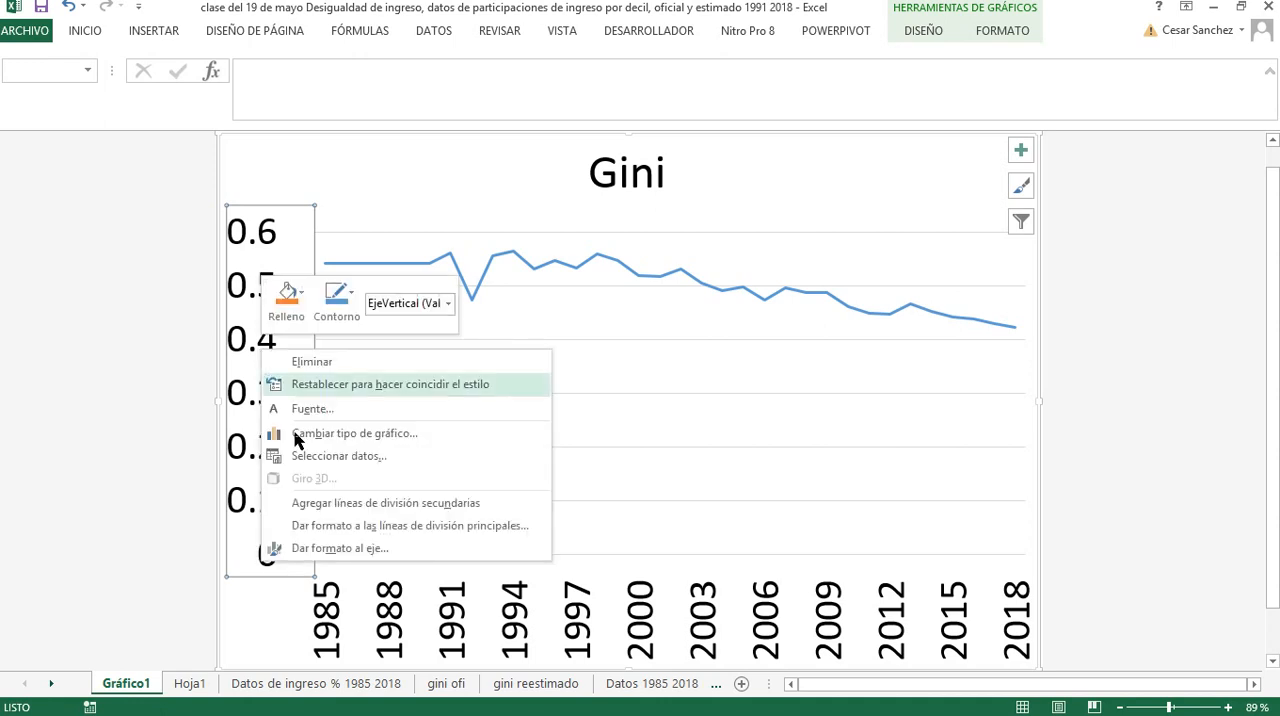
{"action": "left_click", "coordinate": [319, 546]}
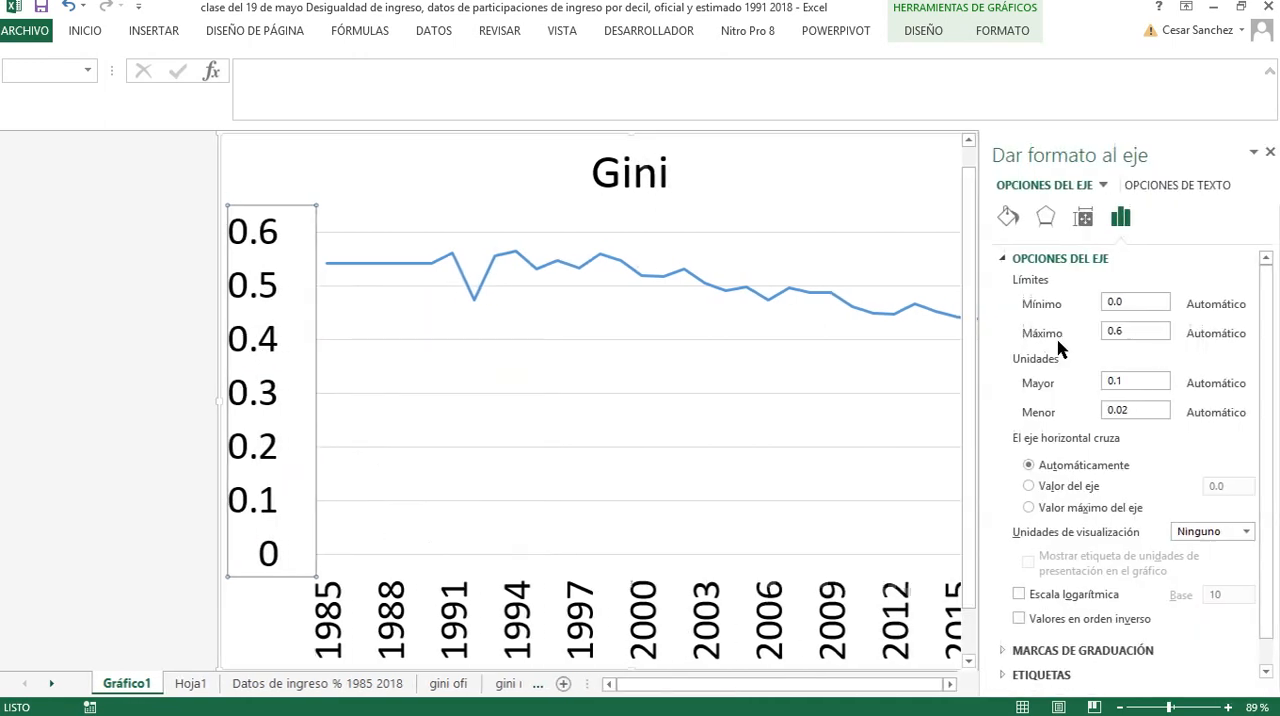
{"action": "left_click_drag", "start_coordinate": [1125, 304], "coordinate": [1085, 312]}
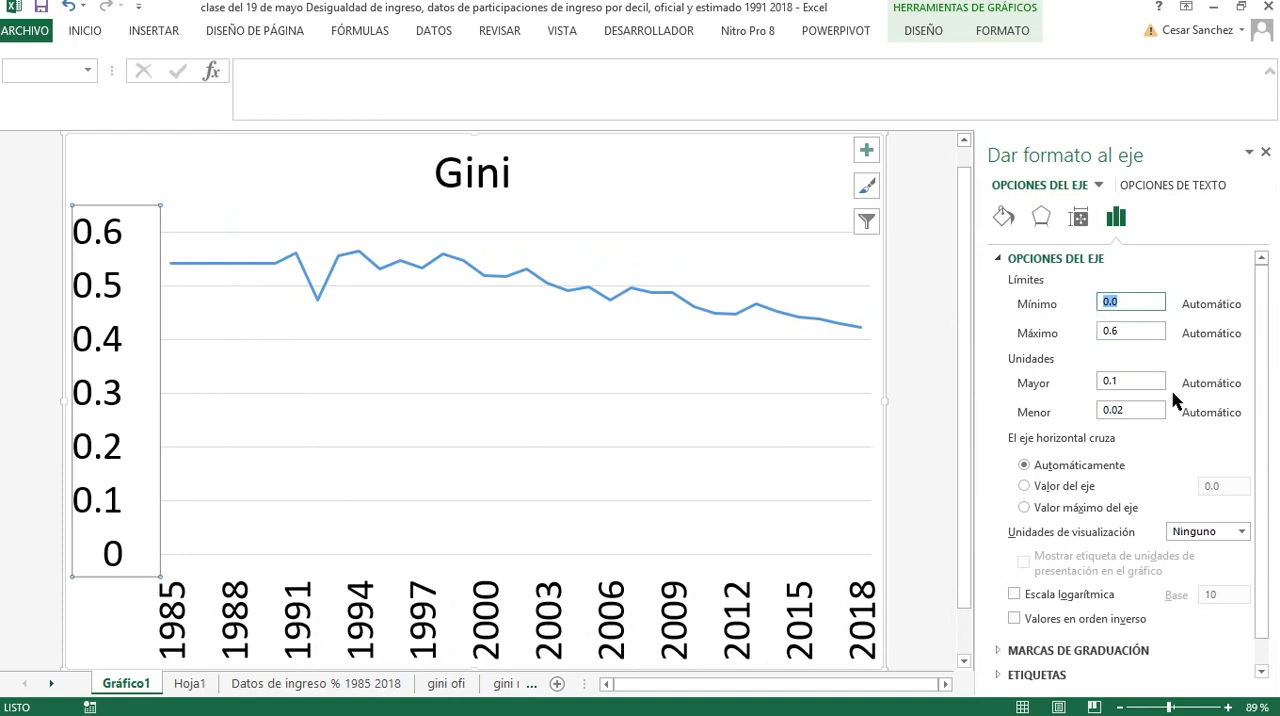
{"action": "type", "text": ".4"}
{"action": "key", "text": "Return"}
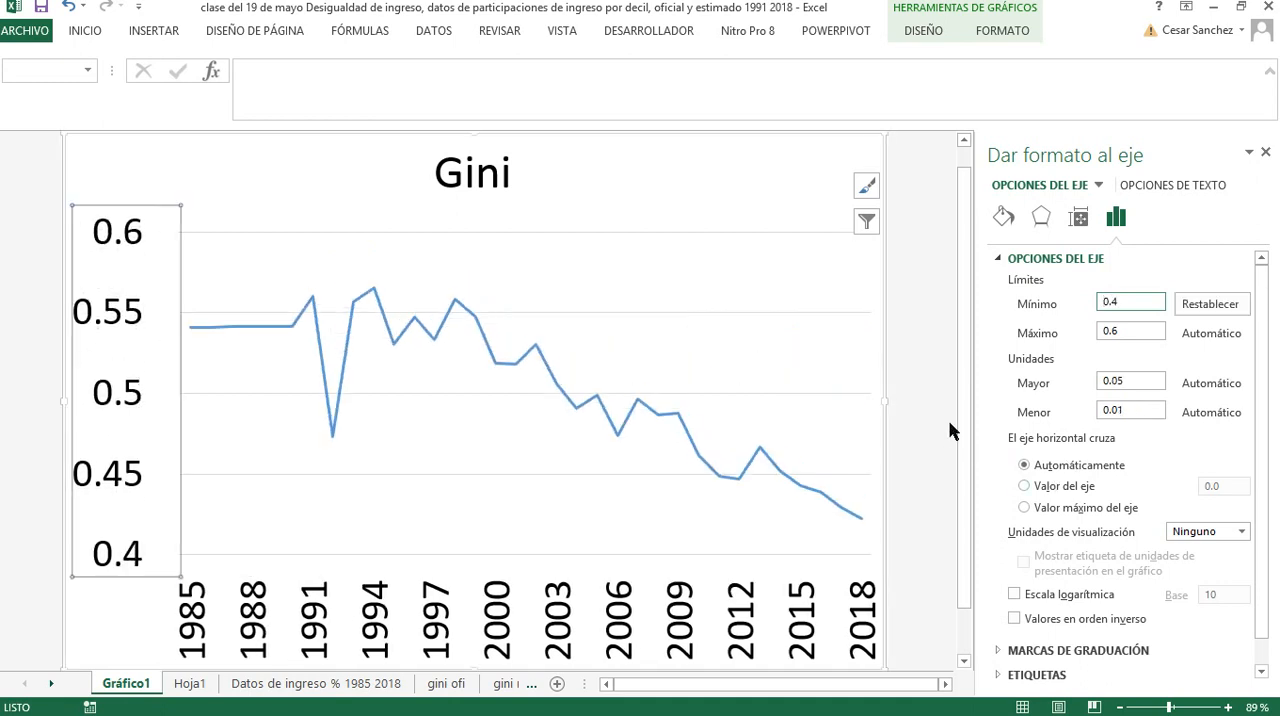
{"action": "left_click", "coordinate": [951, 430]}
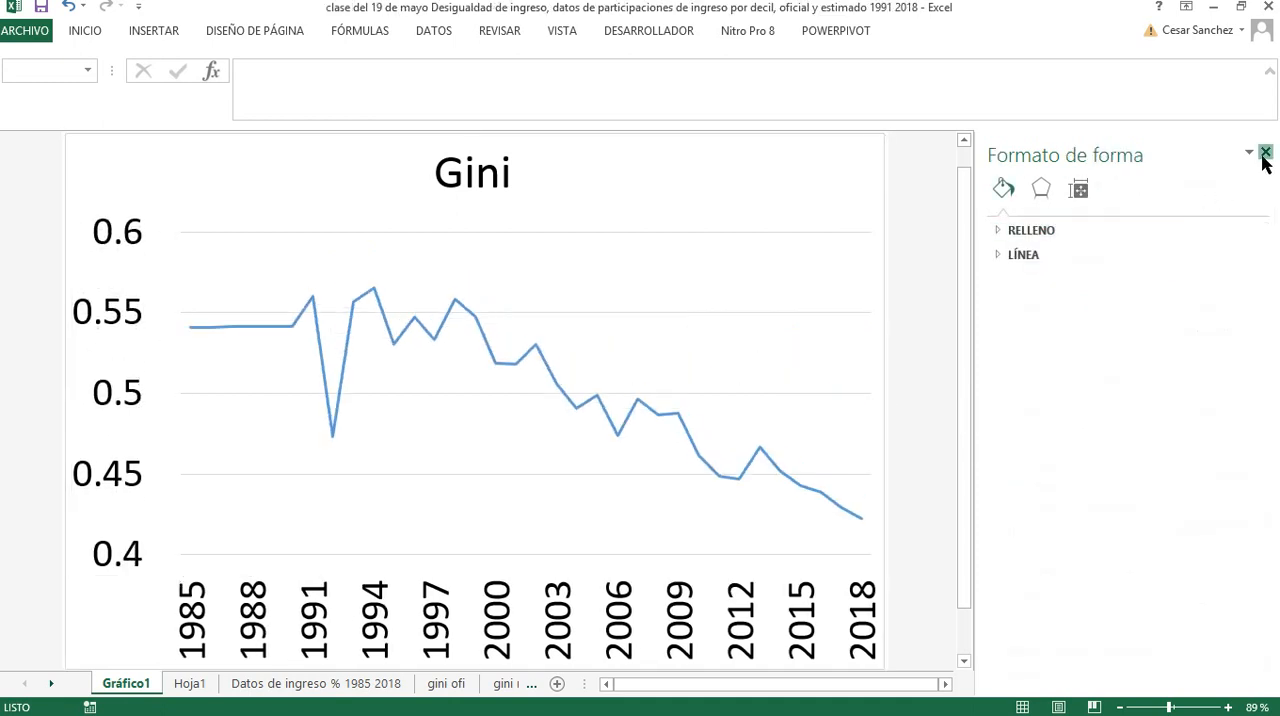
{"action": "left_click", "coordinate": [1264, 153]}
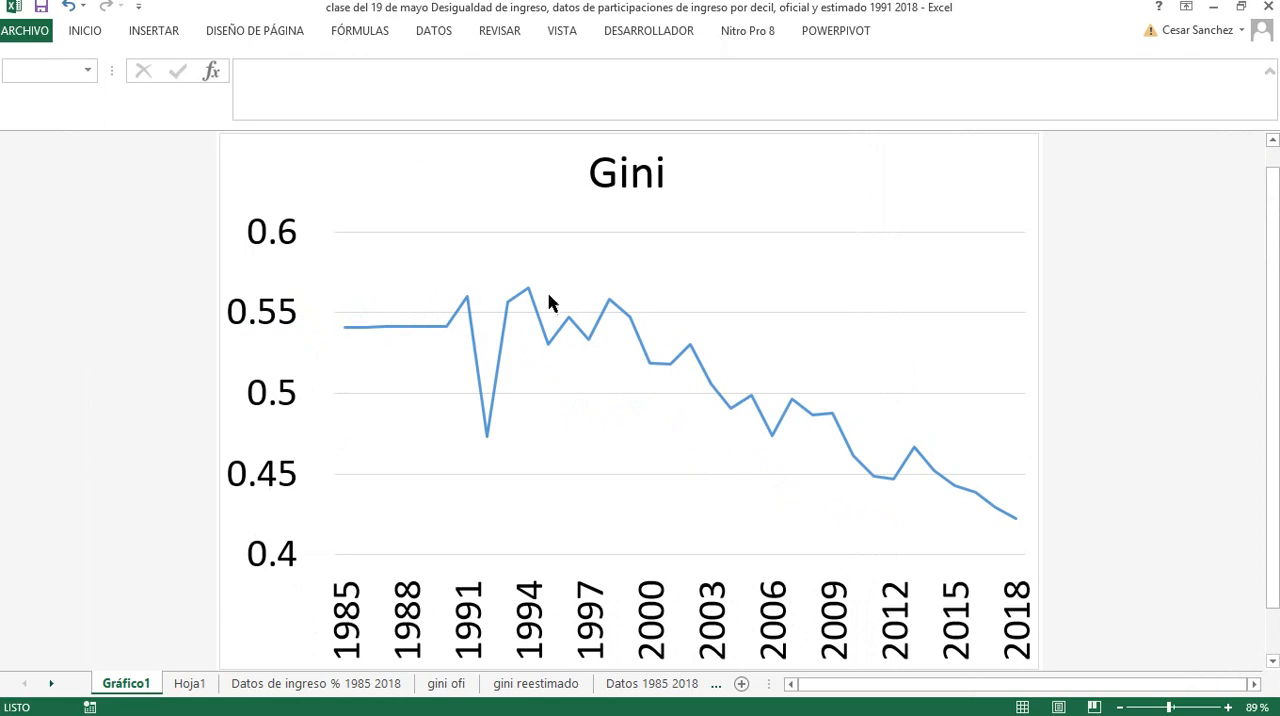
Add data labels to the Gini line series
{"action": "left_click", "coordinate": [441, 334]}
{"action": "right_click", "coordinate": [441, 334]}
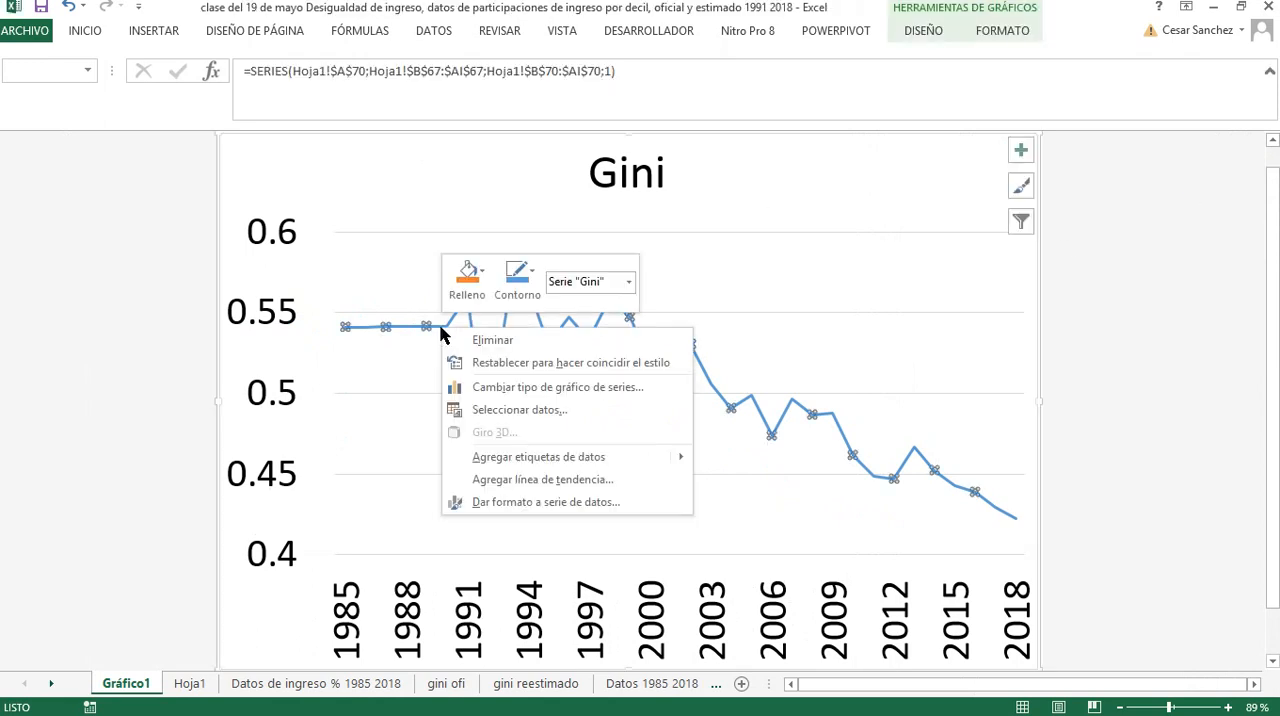
{"action": "mouse_move", "coordinate": [566, 457]}
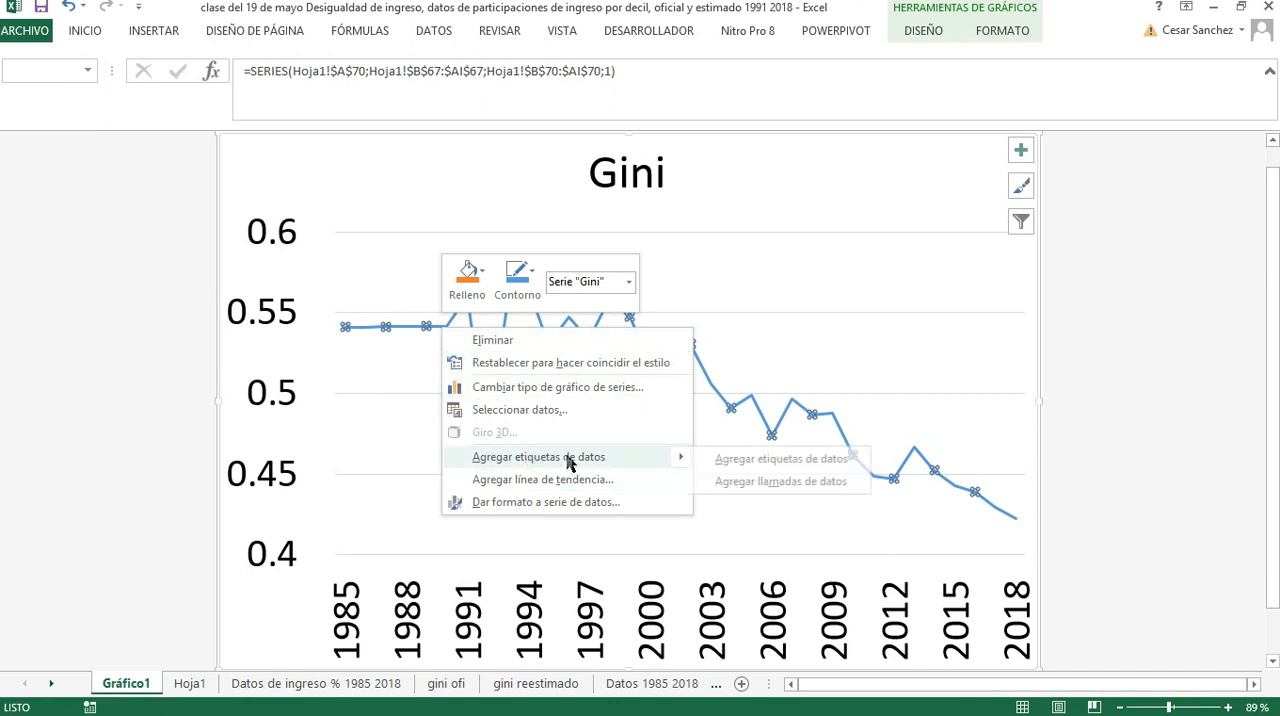
{"action": "left_click", "coordinate": [736, 459]}
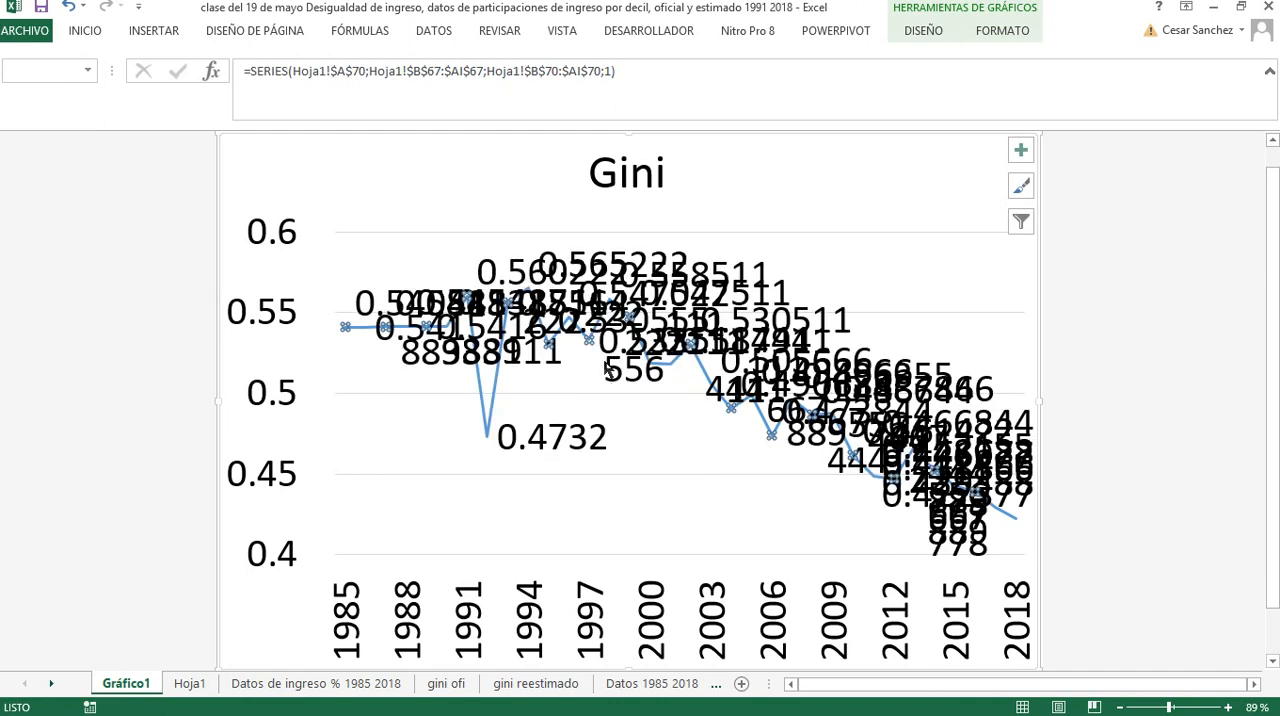
Reduce the font size of the Gini series' data labels to 9
{"action": "left_click", "coordinate": [588, 292]}
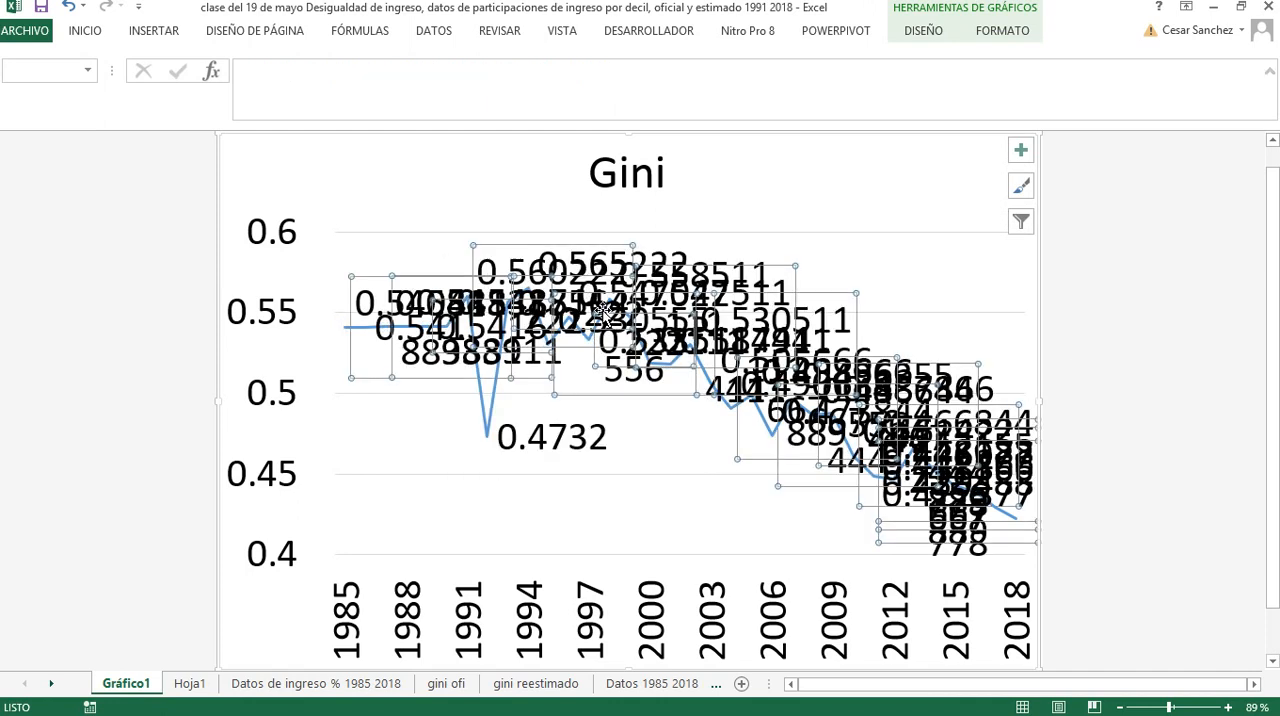
{"action": "left_click", "coordinate": [112, 32]}
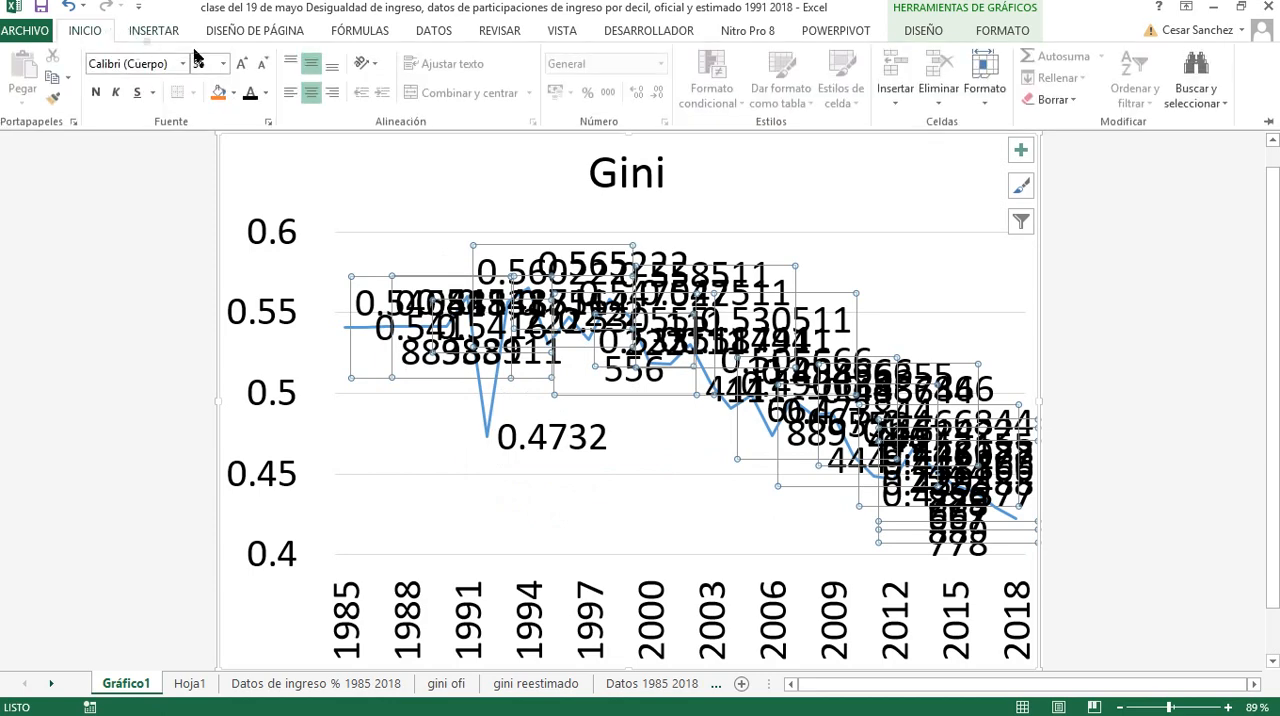
{"action": "left_click", "coordinate": [261, 65]}
{"action": "left_click", "coordinate": [261, 65]}
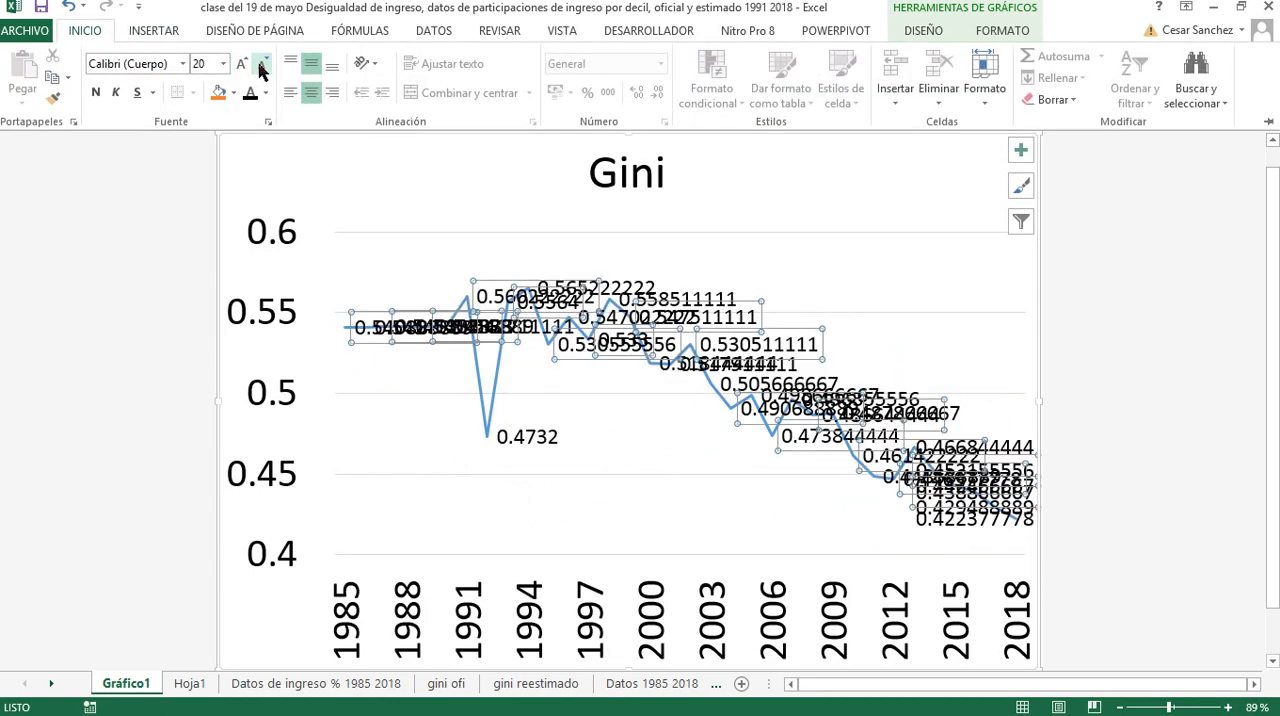
{"action": "left_click", "coordinate": [261, 65]}
{"action": "left_click", "coordinate": [261, 65]}
{"action": "left_click", "coordinate": [261, 65]}
{"action": "left_click", "coordinate": [261, 65]}
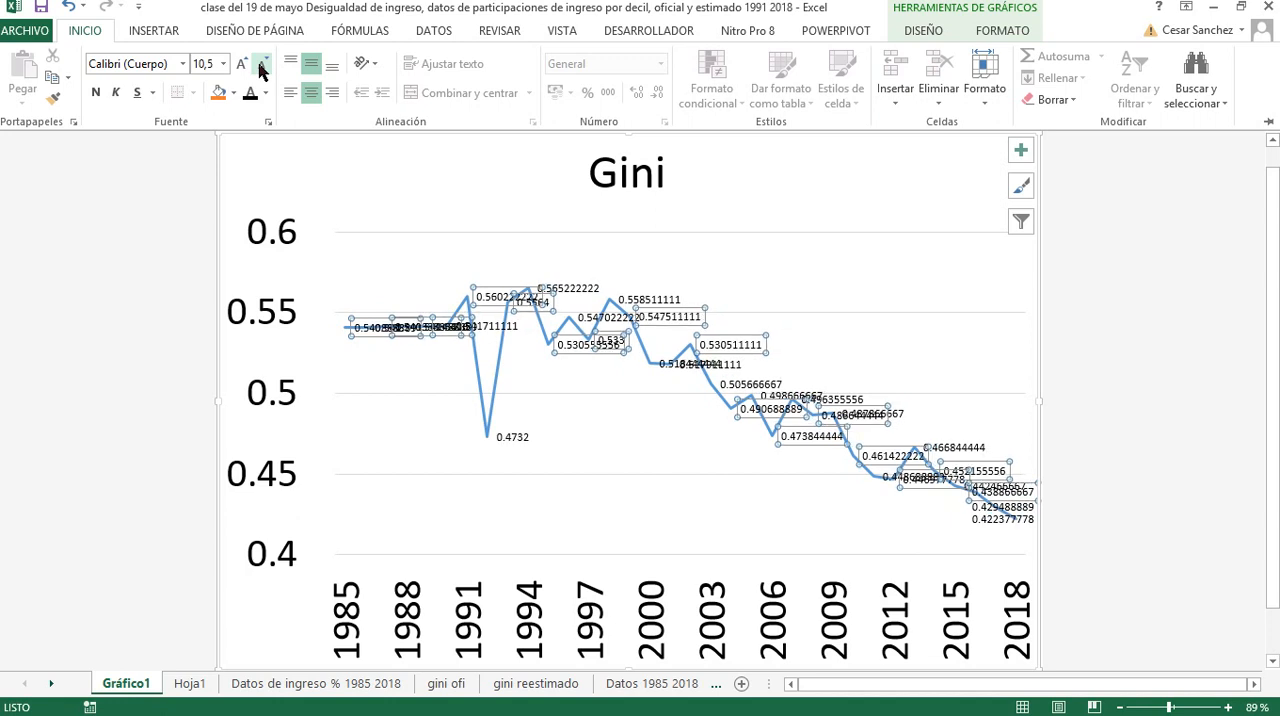
{"action": "left_click", "coordinate": [261, 65]}
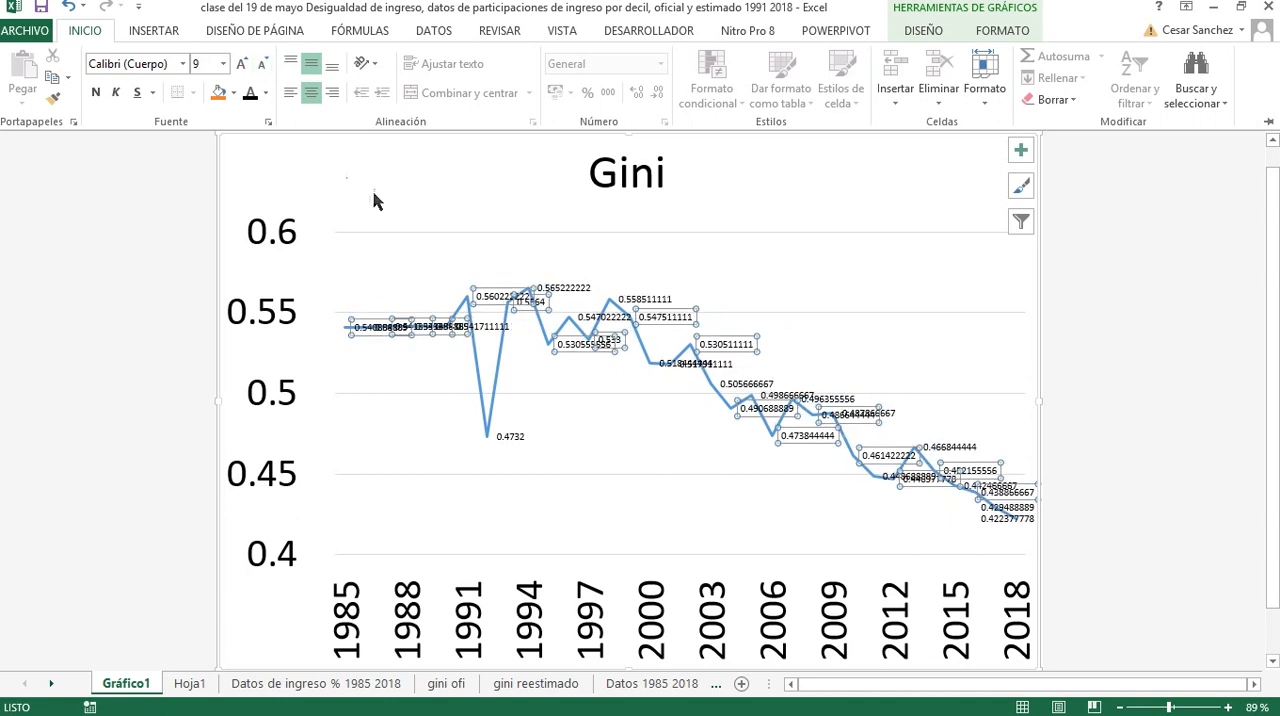
Format the Gini data labels in the Número category with 3 decimal places
{"action": "right_click", "coordinate": [379, 328]}
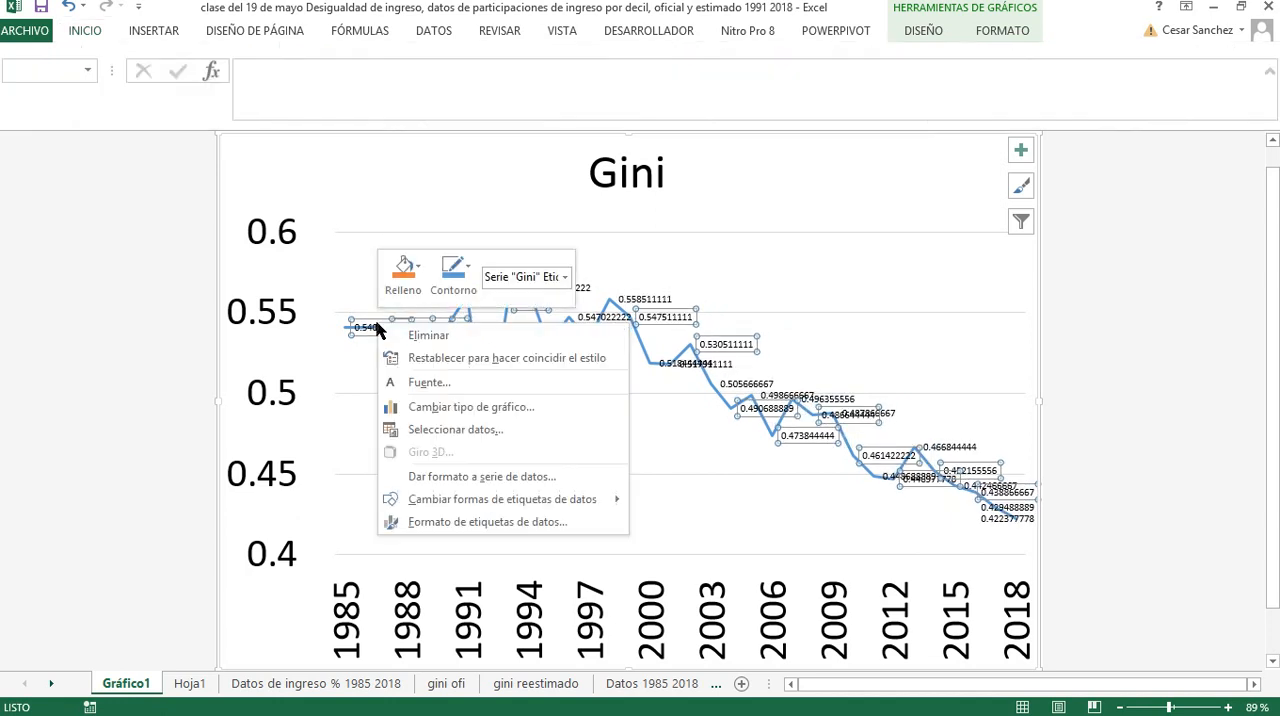
{"action": "left_click", "coordinate": [465, 522]}
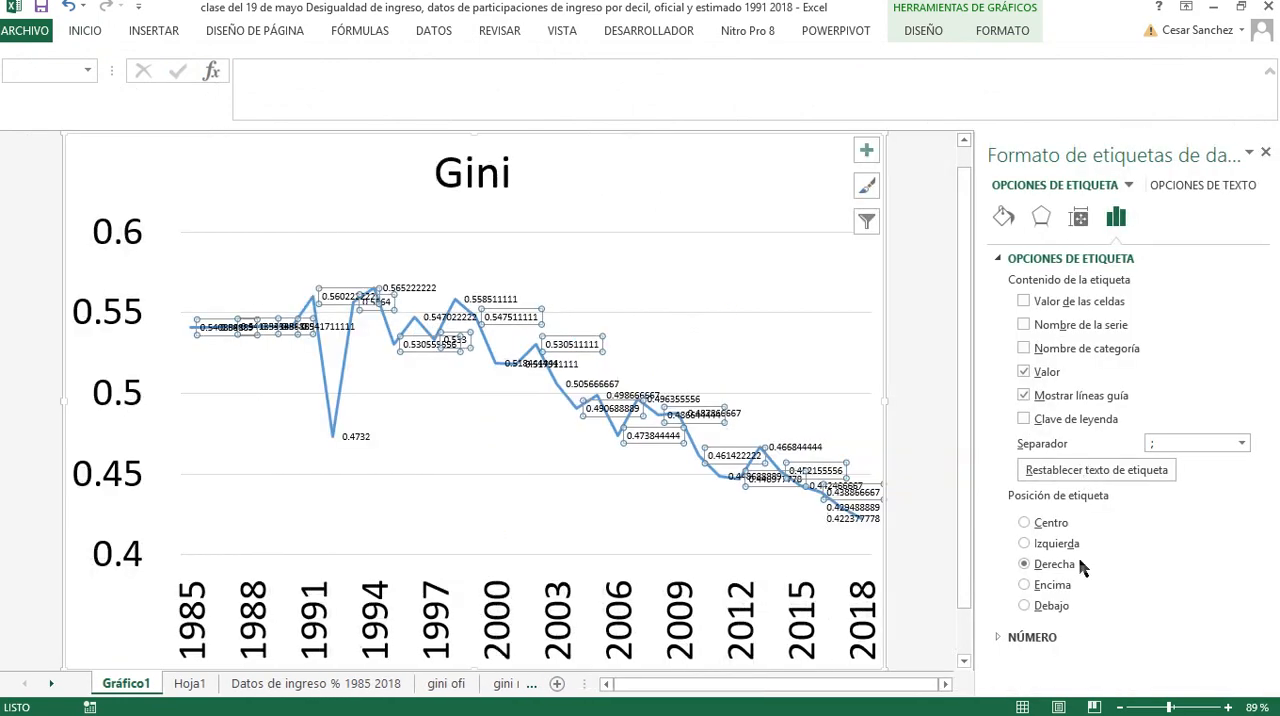
{"action": "left_click", "coordinate": [1040, 638]}
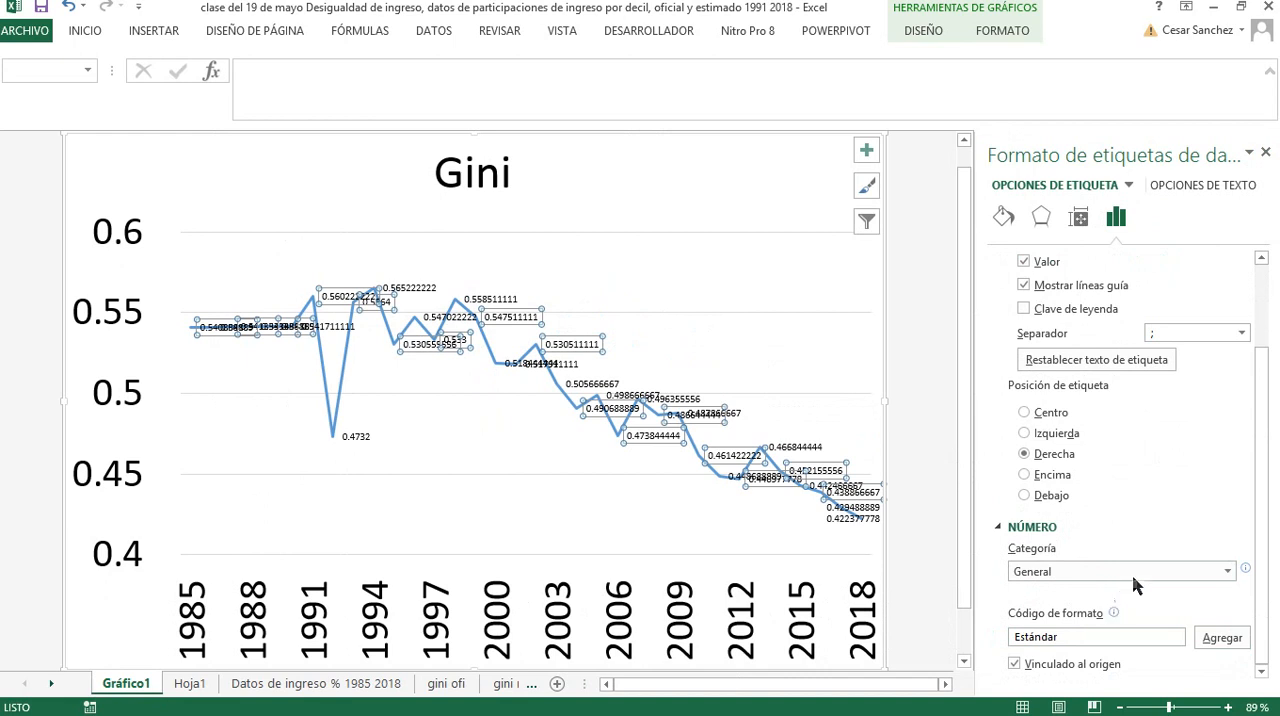
{"action": "left_click", "coordinate": [1228, 570]}
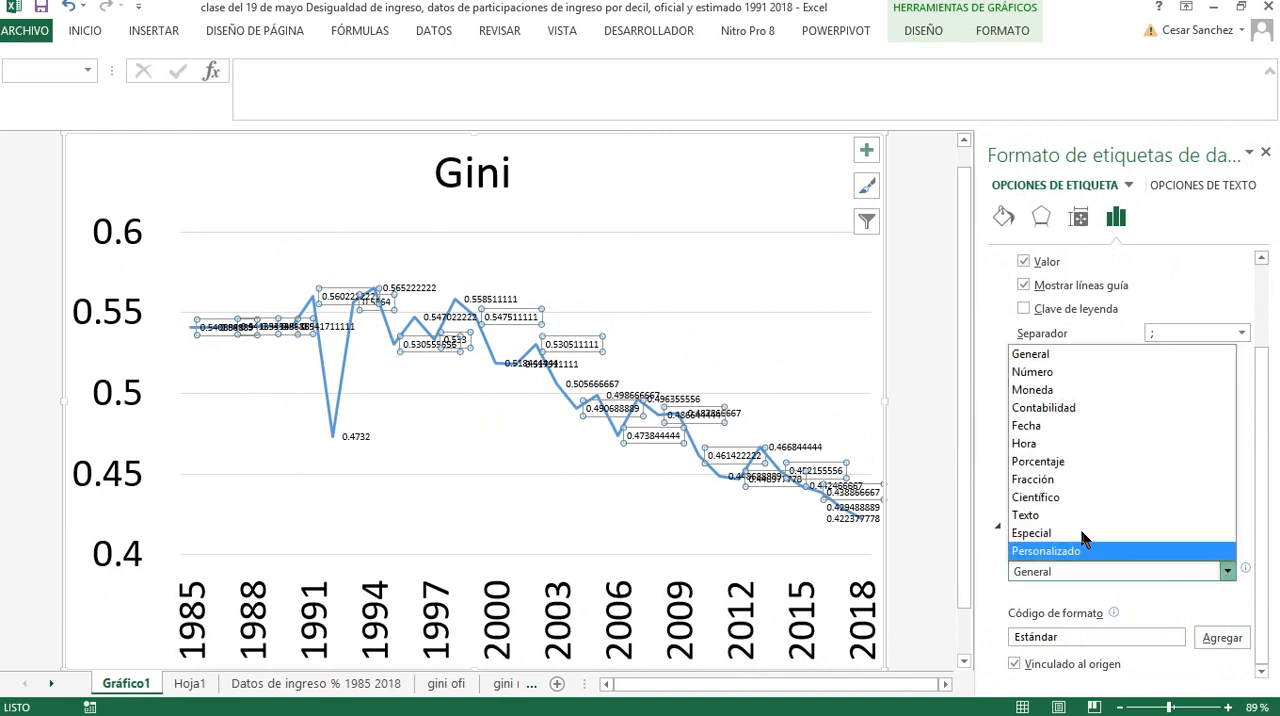
{"action": "left_click", "coordinate": [1045, 380]}
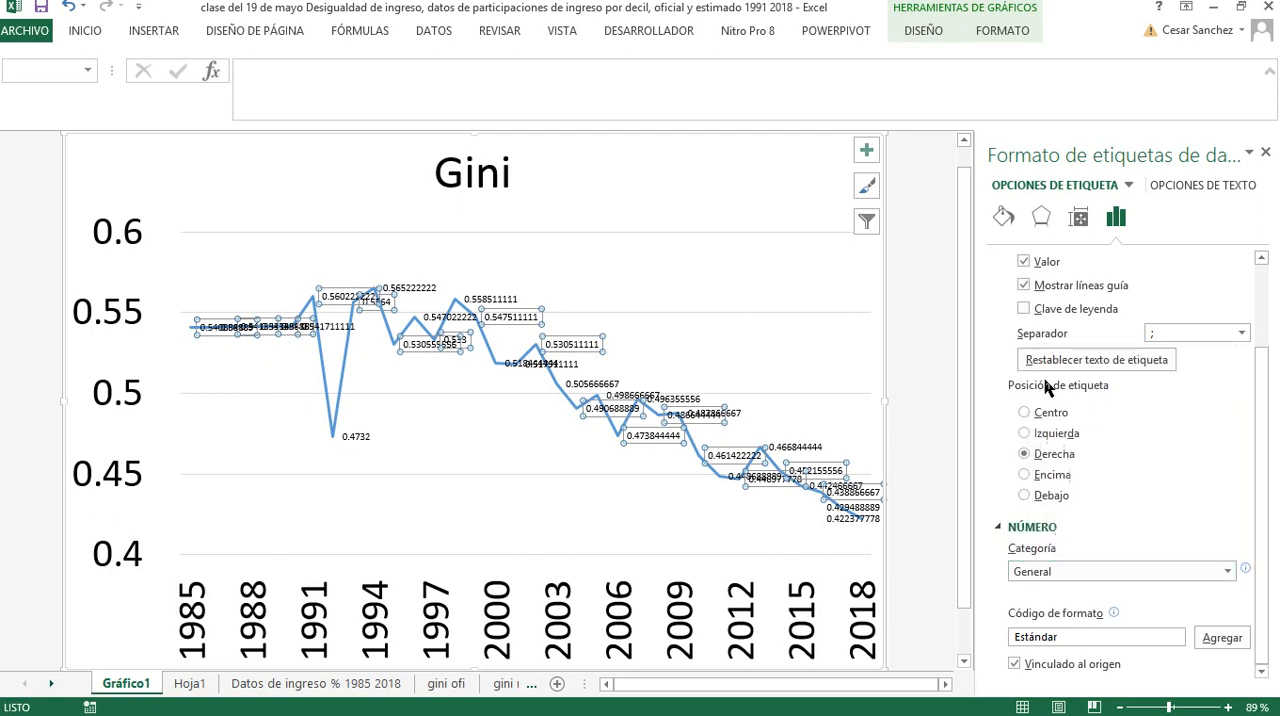
{"action": "scroll", "coordinate": [1150, 560], "scroll_direction": "down", "scroll_amount": 1}
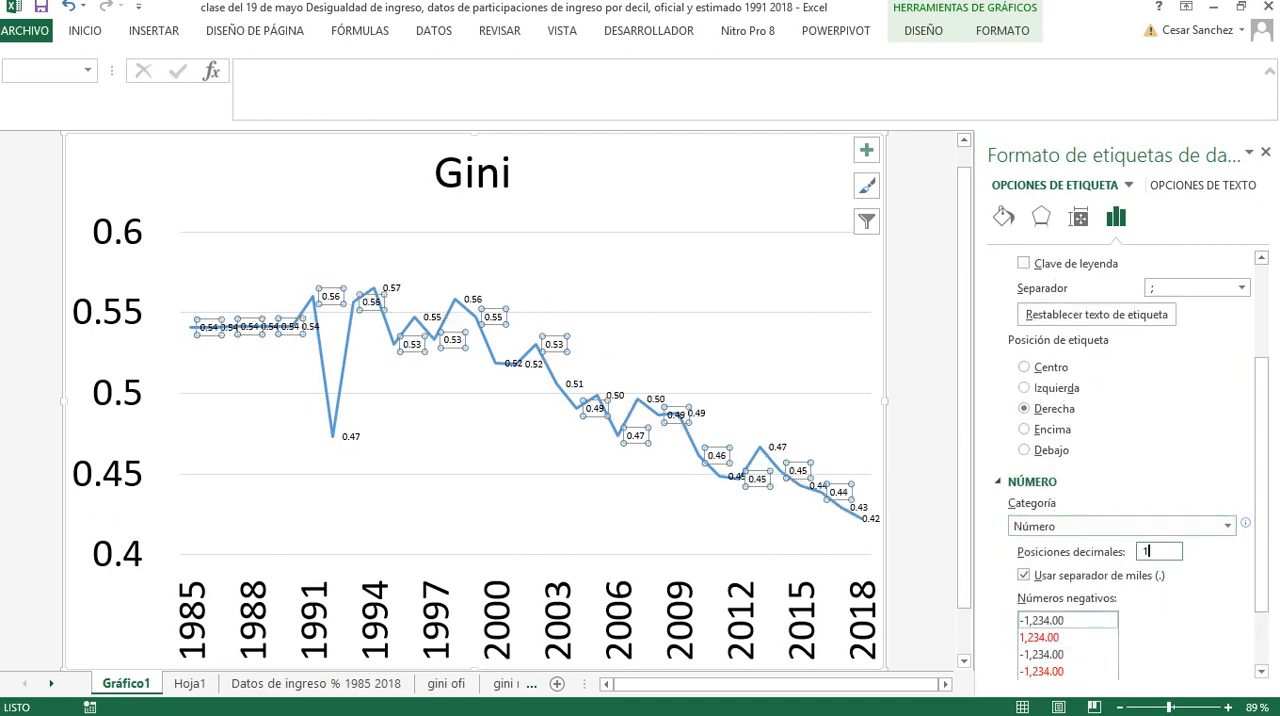
{"action": "type", "text": "1"}
{"action": "key", "text": "Return"}
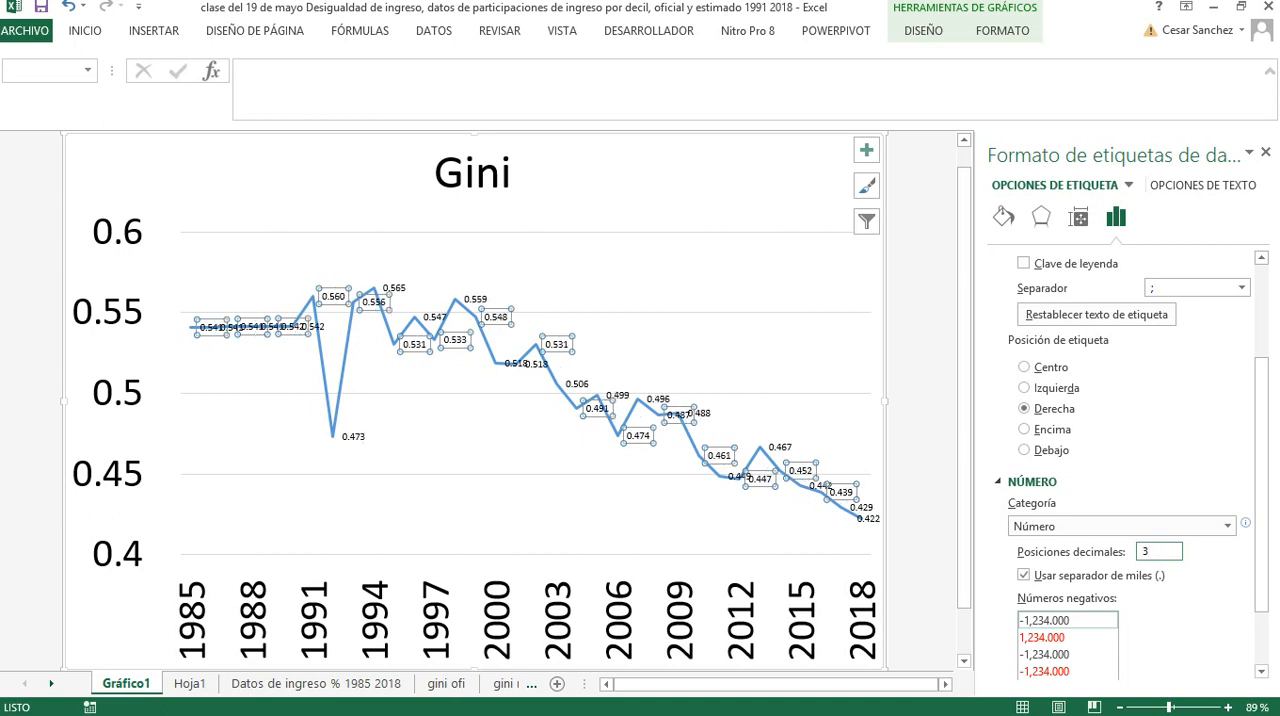
Change the Gini data labels to the Porcentaje category with 1 decimal place
{"action": "left_click", "coordinate": [1227, 527]}
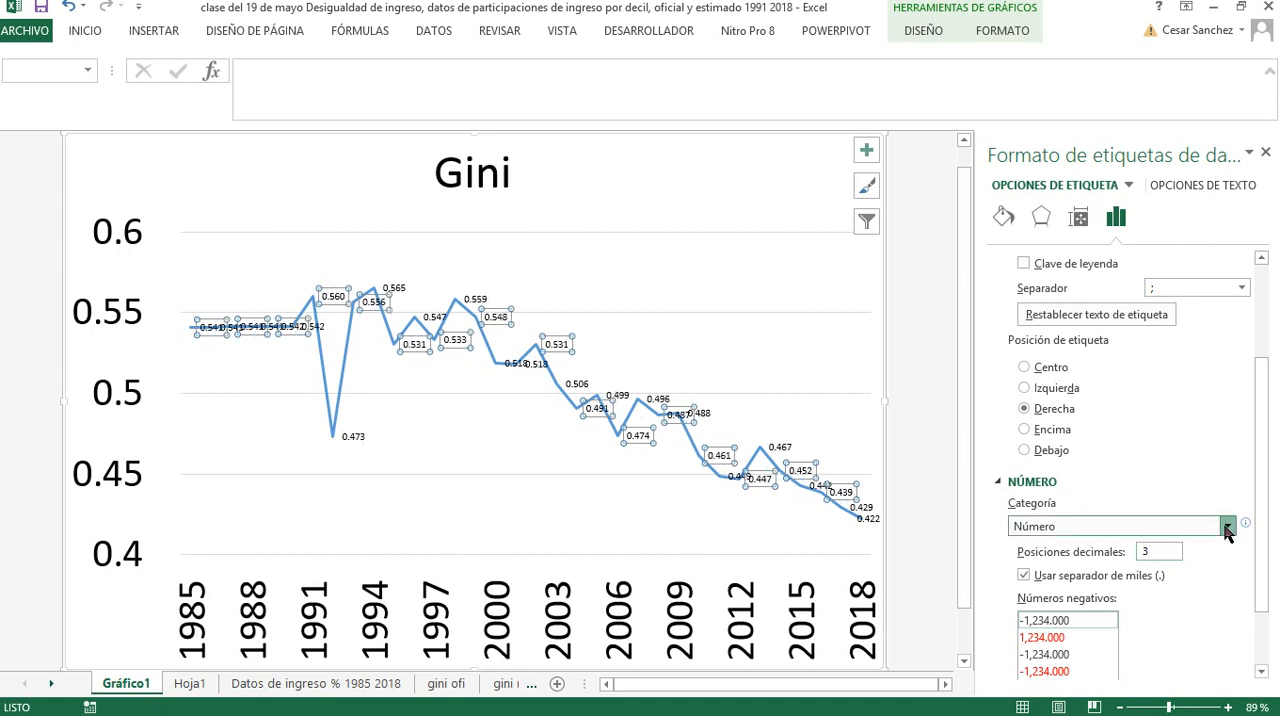
{"action": "left_click", "coordinate": [1060, 418]}
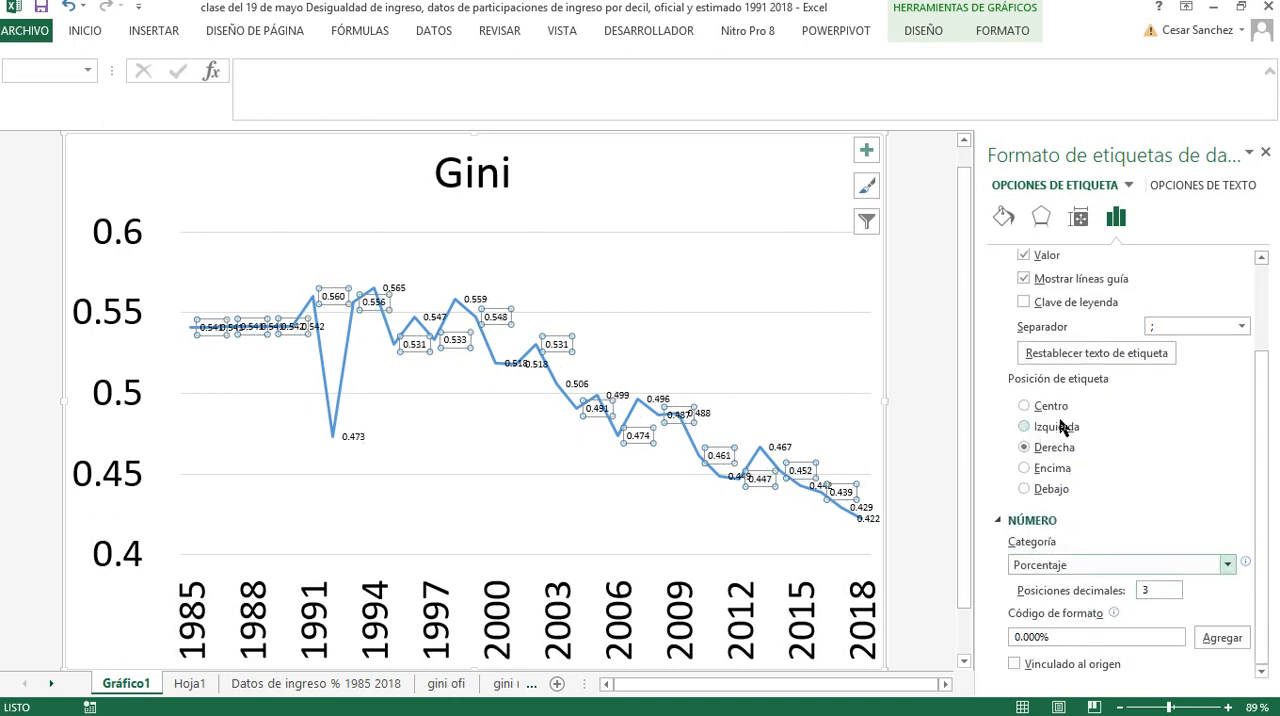
{"action": "double_click", "coordinate": [1161, 591]}
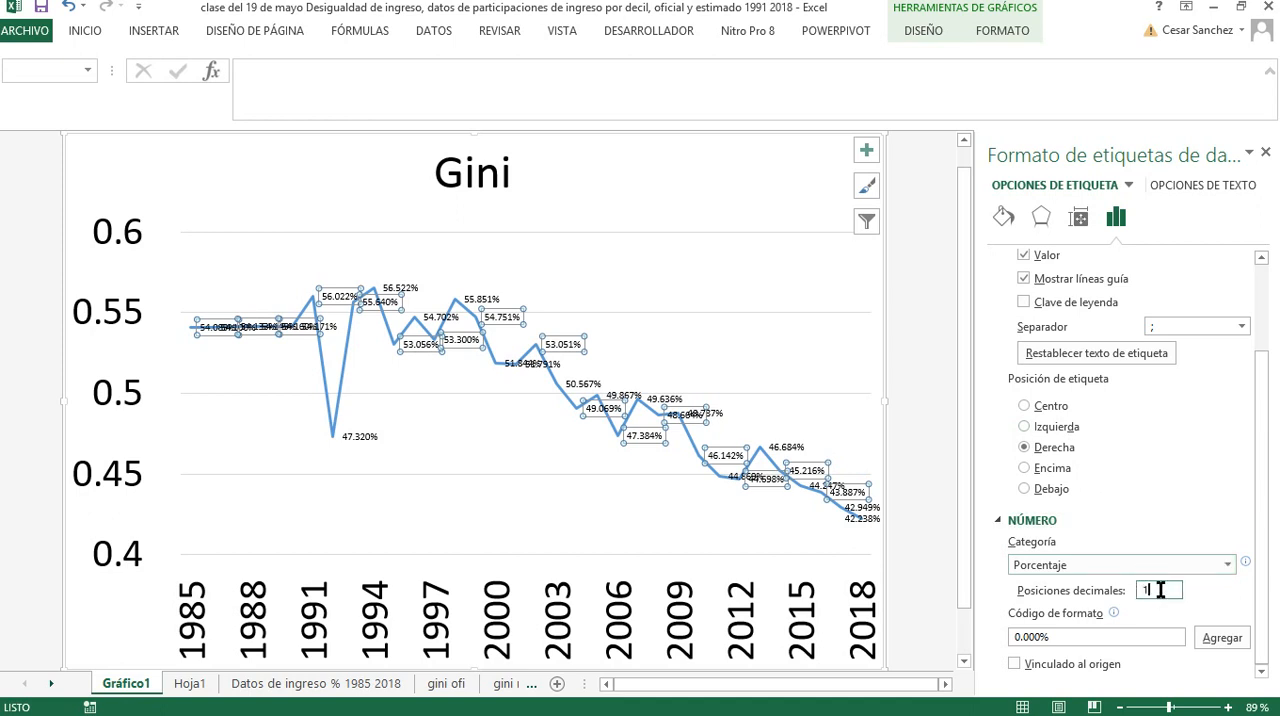
{"action": "left_click", "coordinate": [704, 308]}
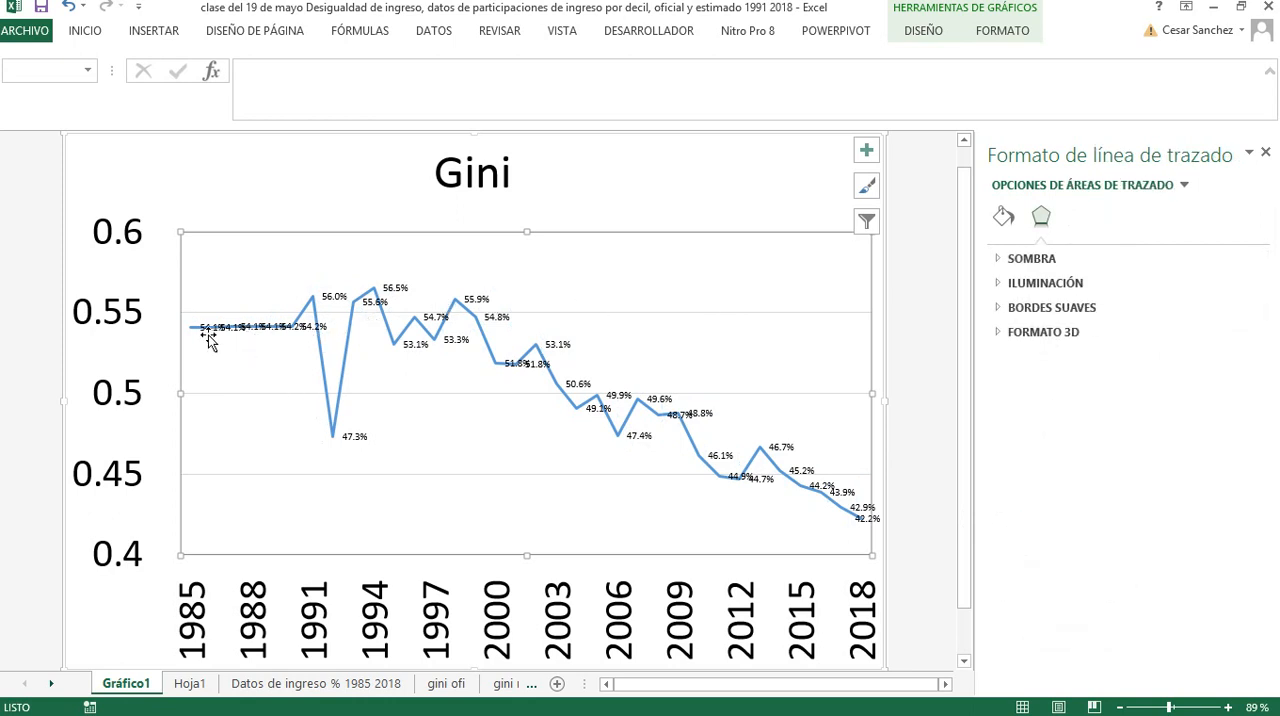
Move the 1985 data label up above the line, clear of the neighbouring labels
{"action": "left_click", "coordinate": [206, 334]}
{"action": "left_click", "coordinate": [210, 325]}
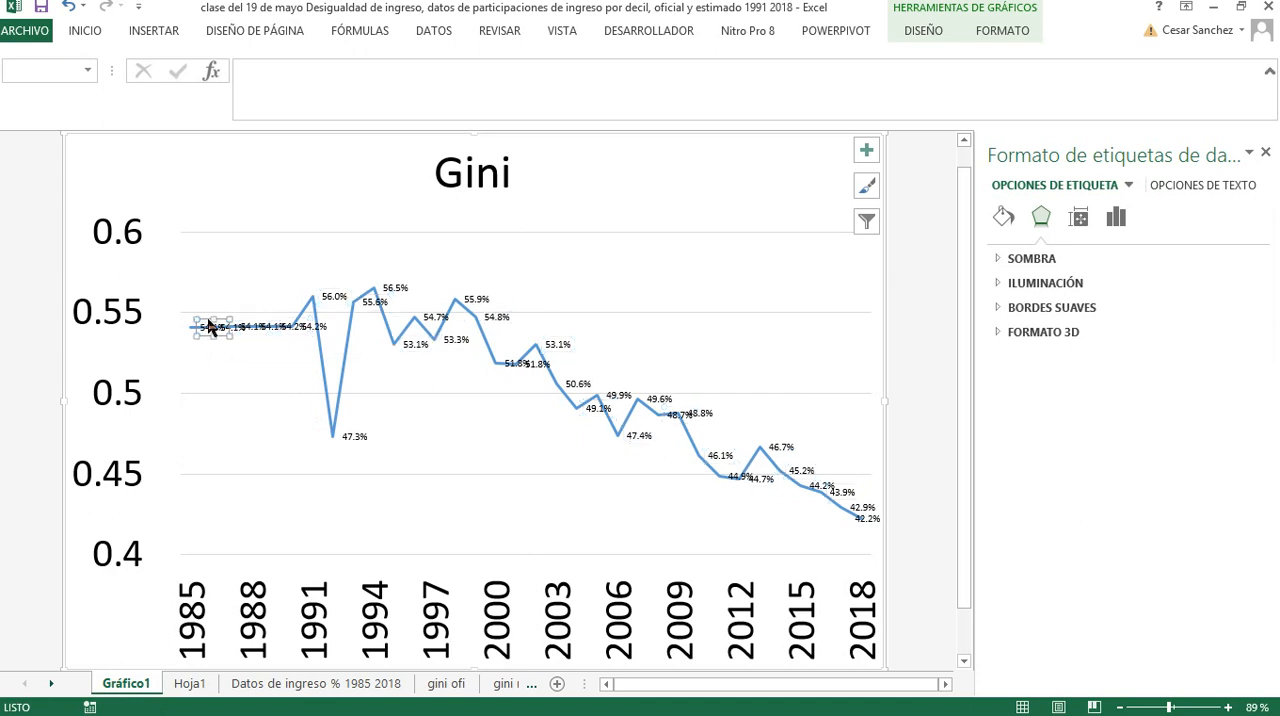
{"action": "left_click_drag", "start_coordinate": [211, 318], "coordinate": [211, 285]}
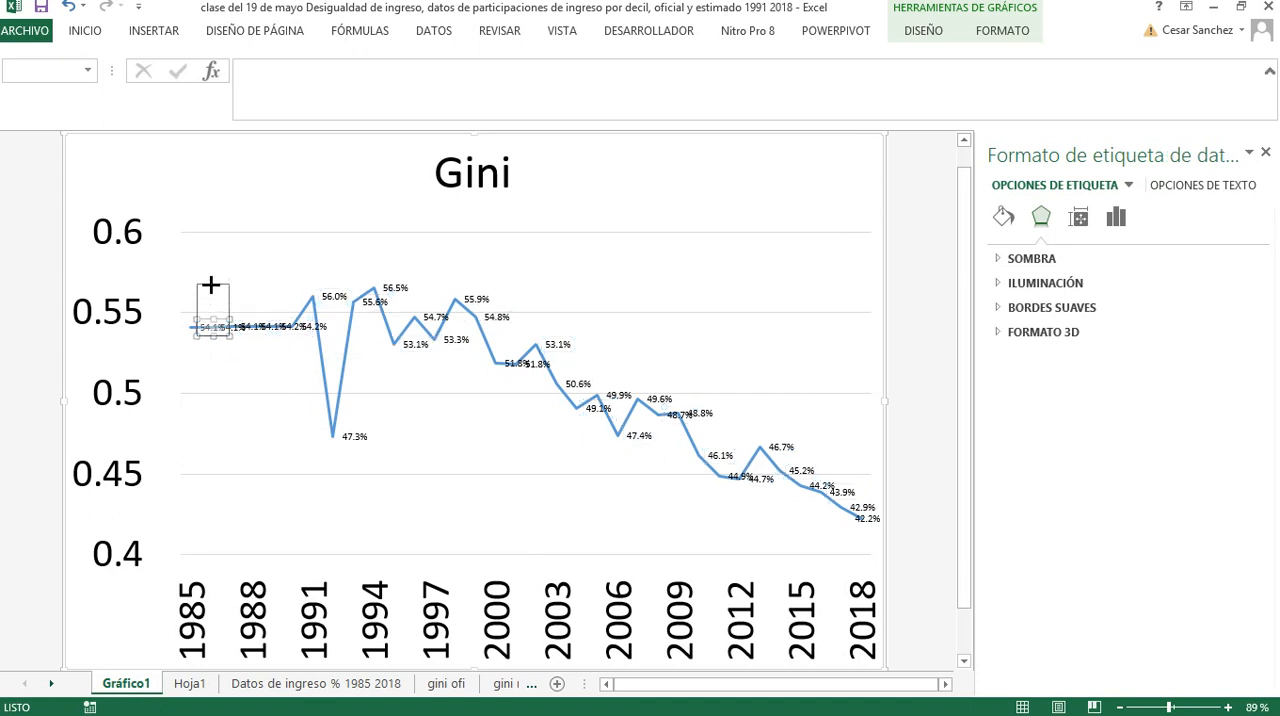
{"action": "left_click_drag", "start_coordinate": [214, 346], "coordinate": [214, 302]}
{"action": "left_click_drag", "start_coordinate": [235, 345], "coordinate": [236, 346]}
{"action": "left_click", "coordinate": [254, 410]}
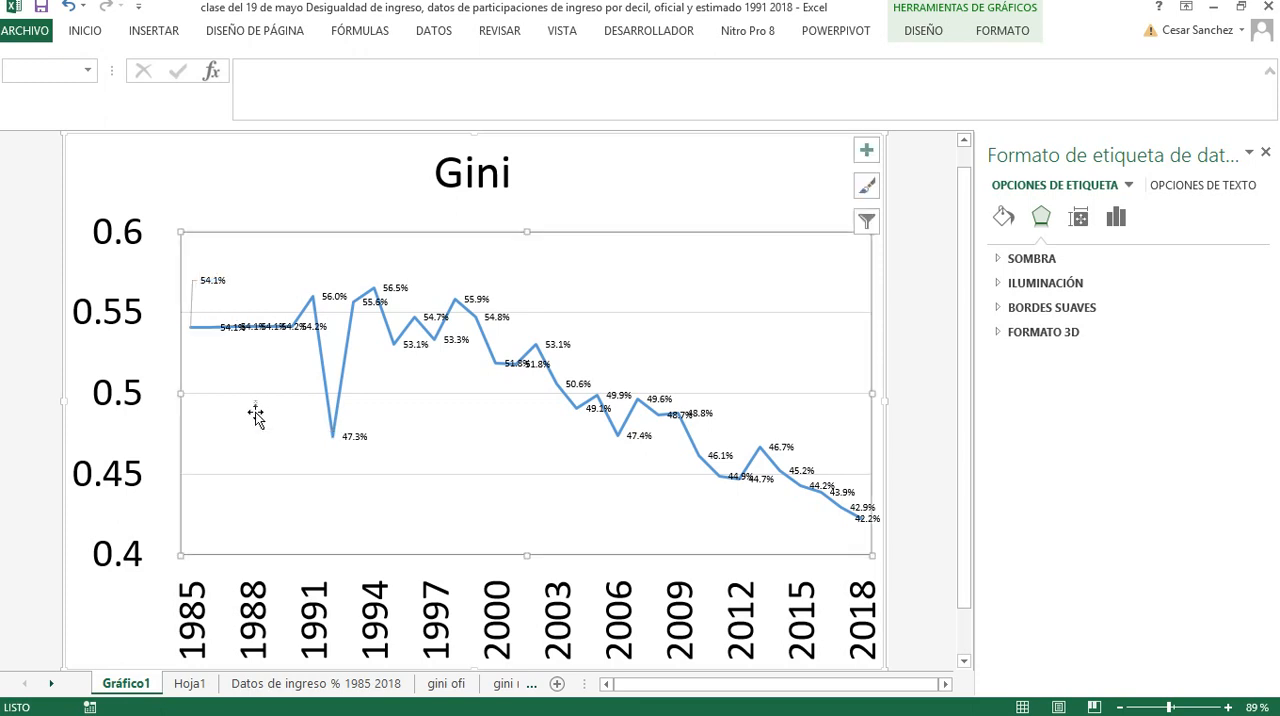
Move the 2018 data label below and to the left of the line's end point
{"action": "left_click", "coordinate": [858, 530]}
{"action": "left_click", "coordinate": [859, 531]}
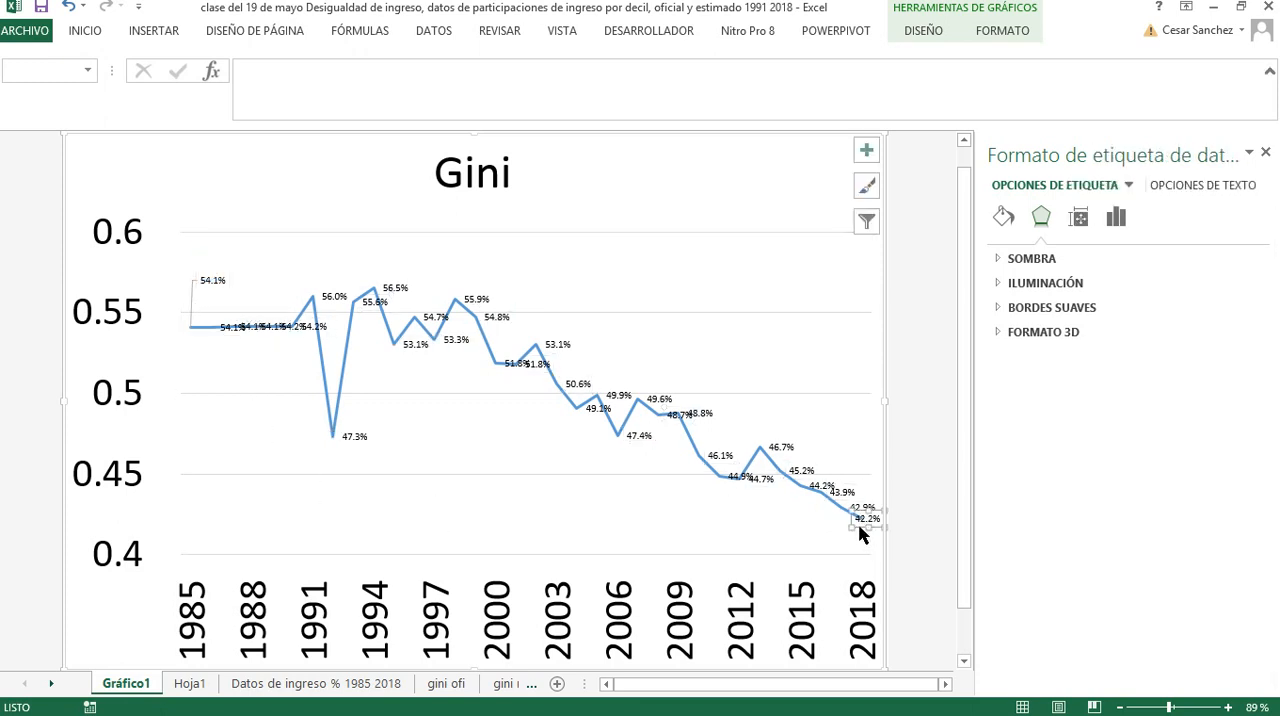
{"action": "left_click_drag", "start_coordinate": [860, 531], "coordinate": [810, 537]}
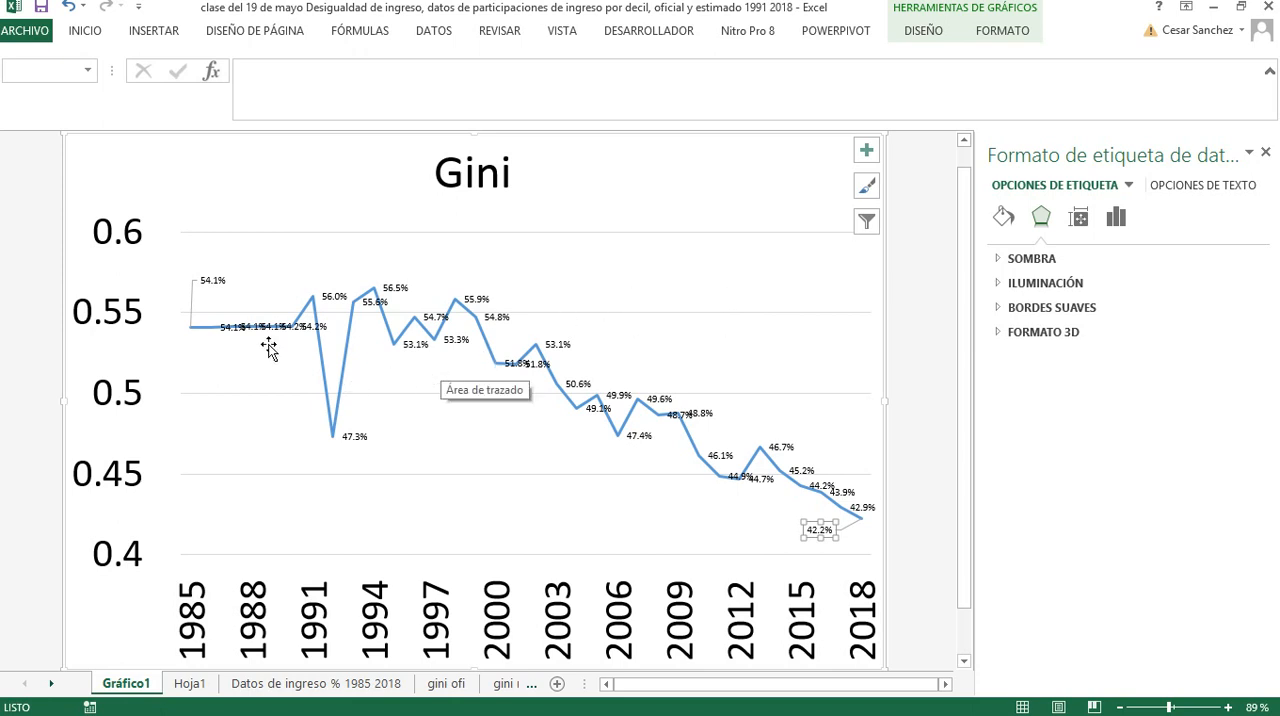
Return to the Hoja1 sheet, select cell A72 below the Gini row and review the Pi-Qi table
{"action": "left_click", "coordinate": [188, 686]}
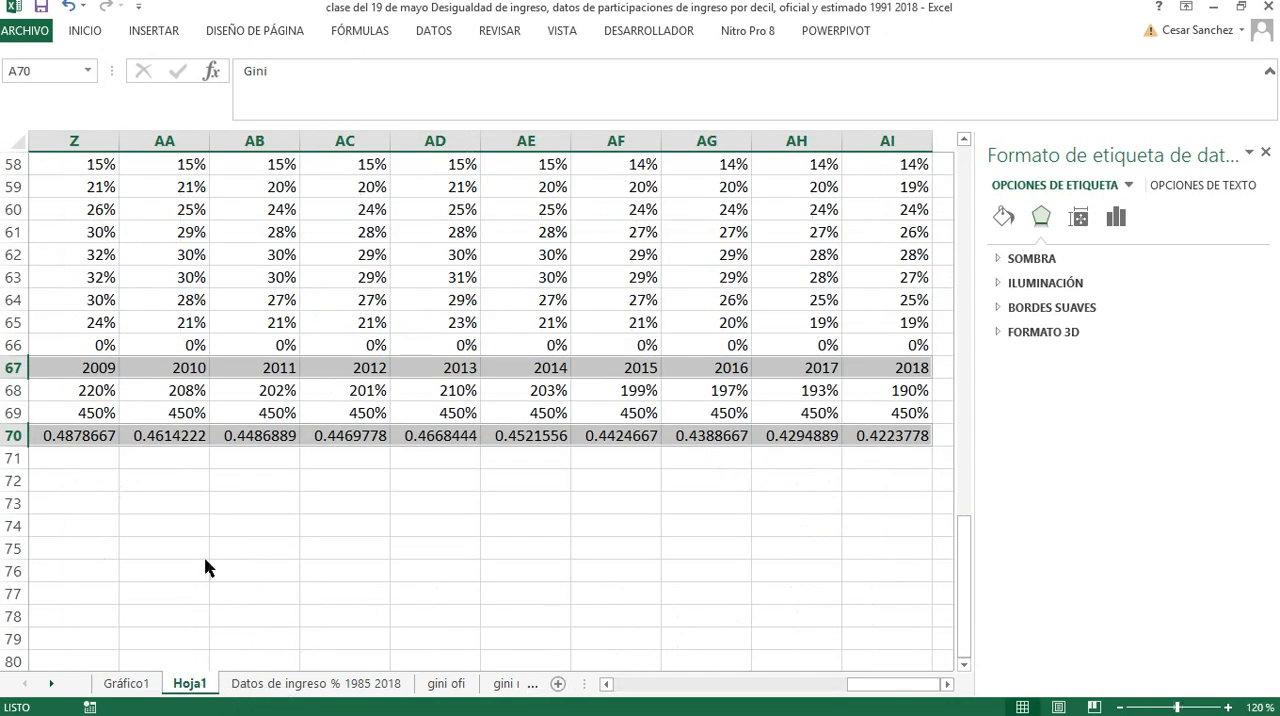
{"action": "left_click_drag", "start_coordinate": [857, 686], "coordinate": [592, 686]}
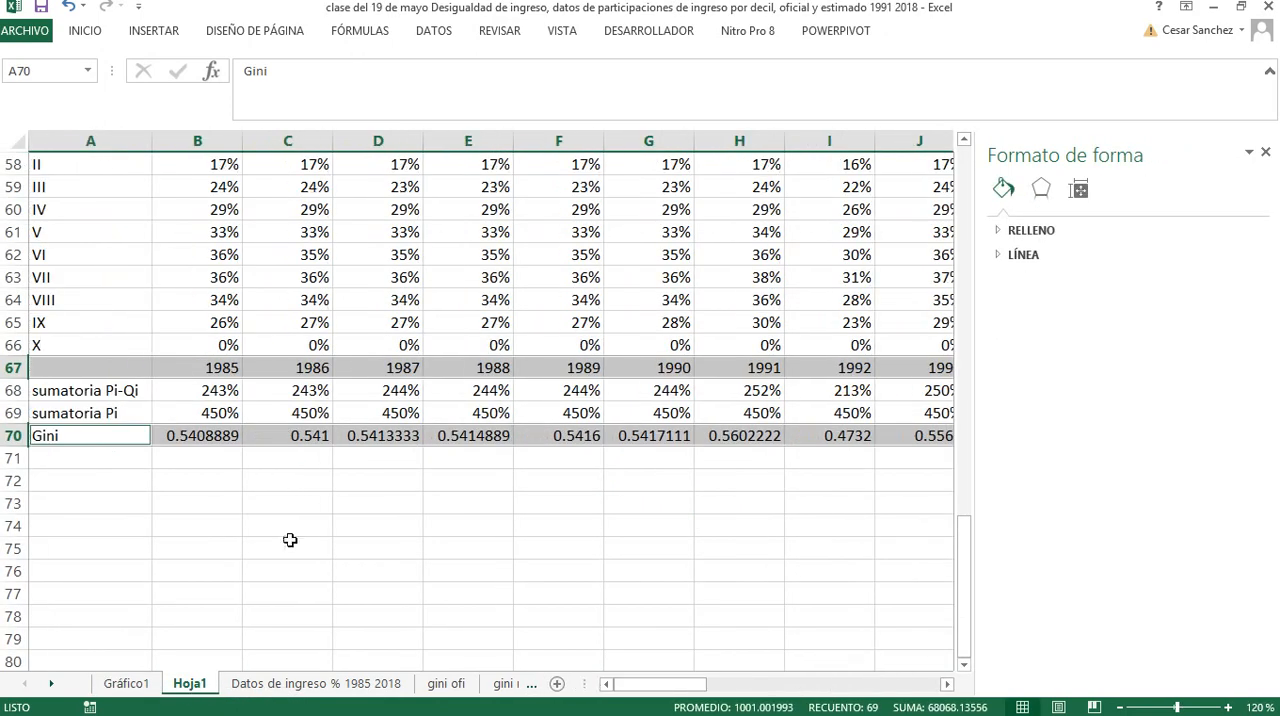
{"action": "left_click", "coordinate": [110, 480]}
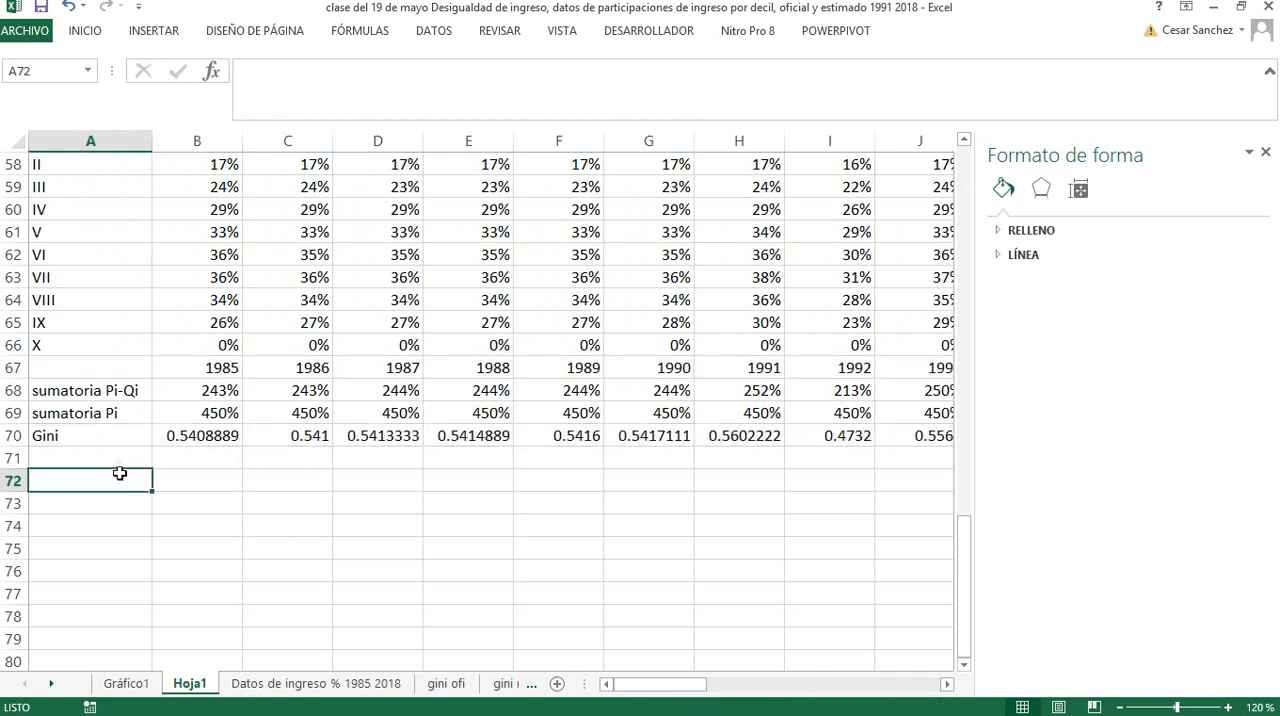
{"action": "scroll", "coordinate": [119, 473], "scroll_direction": "up", "scroll_amount": 3}
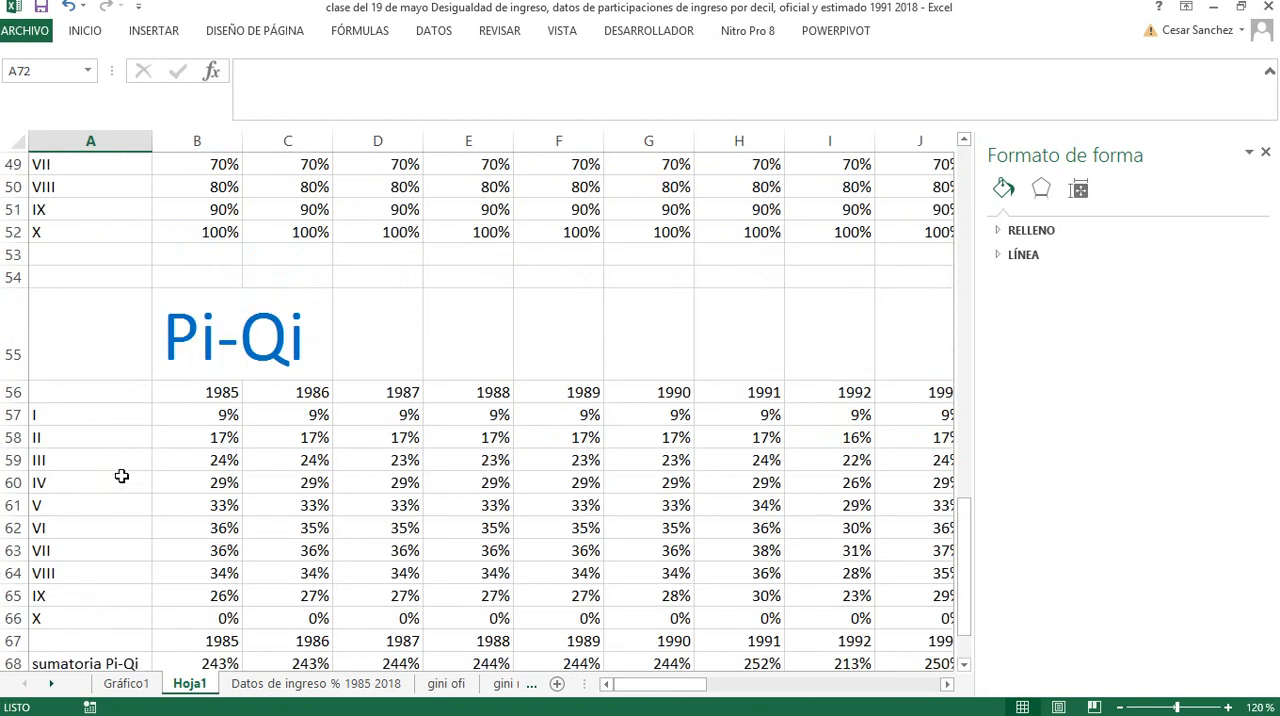
Switch to the Paint drawing and examine the handwritten H formula and the Lorenz curve sketch
{"action": "key", "text": "alt+Tab"}
{"action": "scroll", "coordinate": [124, 470], "scroll_direction": "down", "scroll_amount": 5}
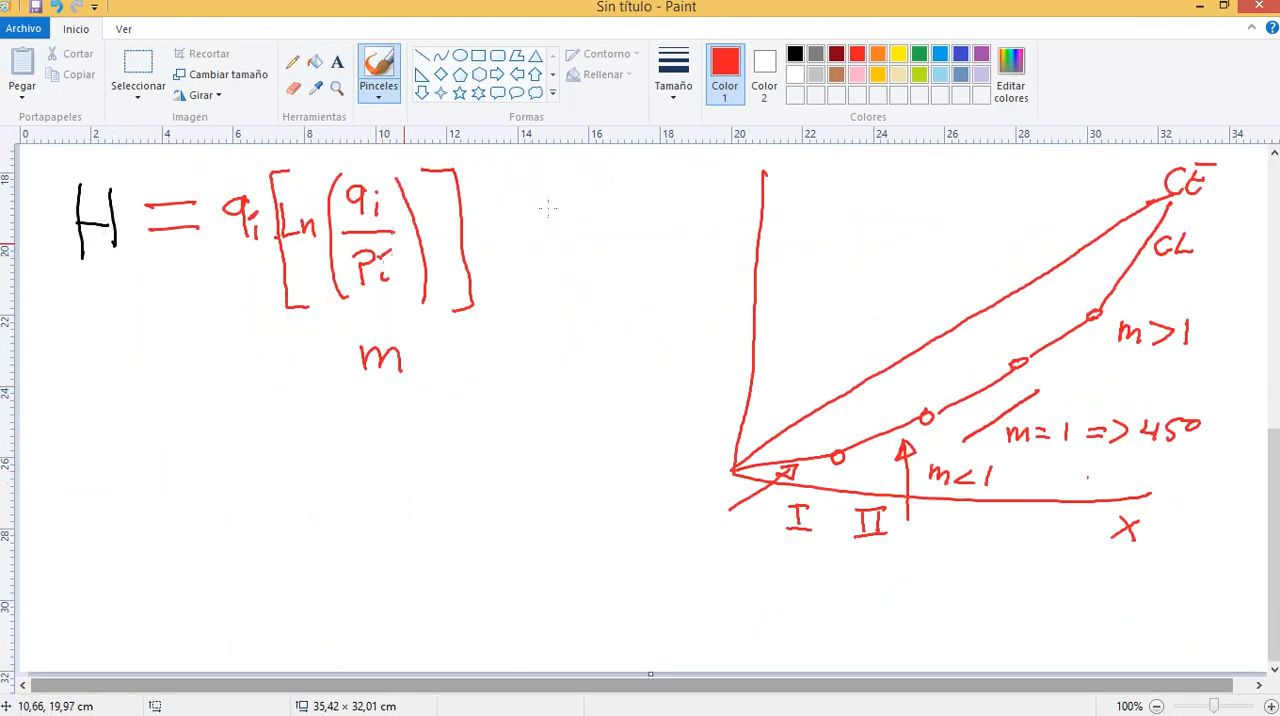
Draw red pointer lines out from the pi and qi terms of the H formula and undo them
{"action": "left_click_drag", "start_coordinate": [381, 257], "coordinate": [588, 203]}
{"action": "key", "text": "ctrl+z"}
{"action": "left_click_drag", "start_coordinate": [409, 263], "coordinate": [549, 221]}
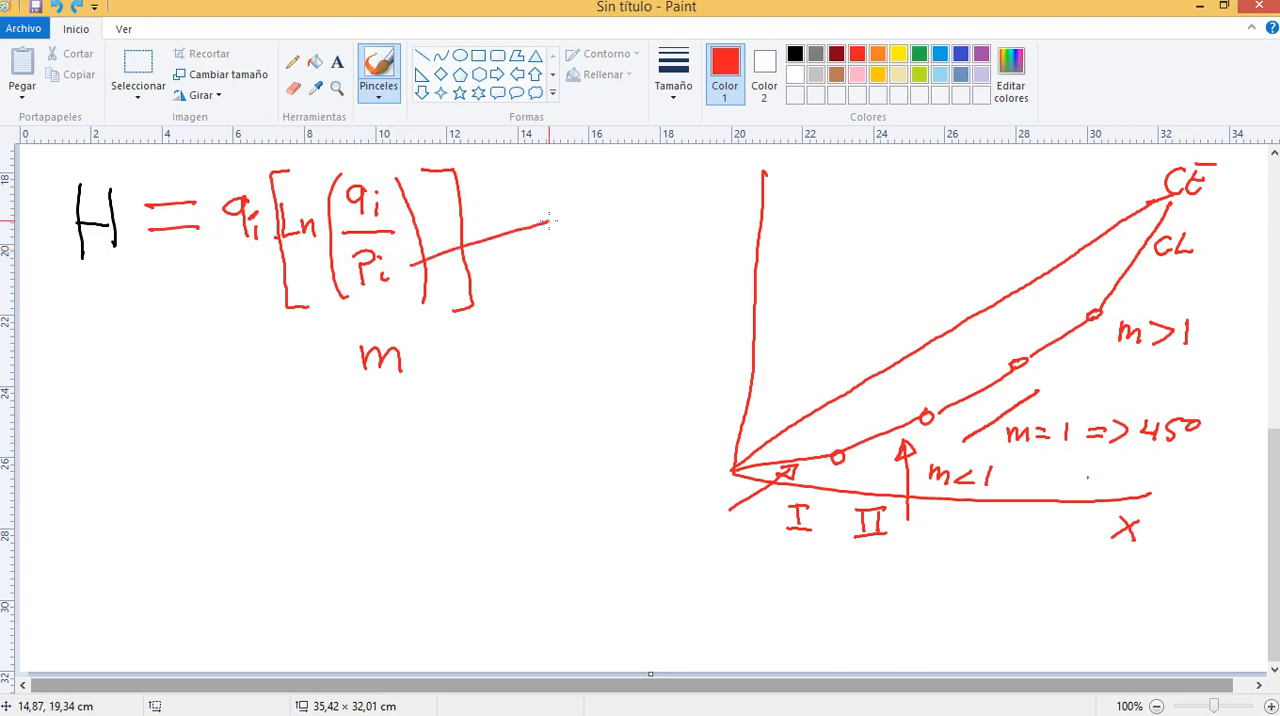
{"action": "left_click_drag", "start_coordinate": [330, 222], "coordinate": [608, 182]}
{"action": "key", "text": "alt+Tab"}
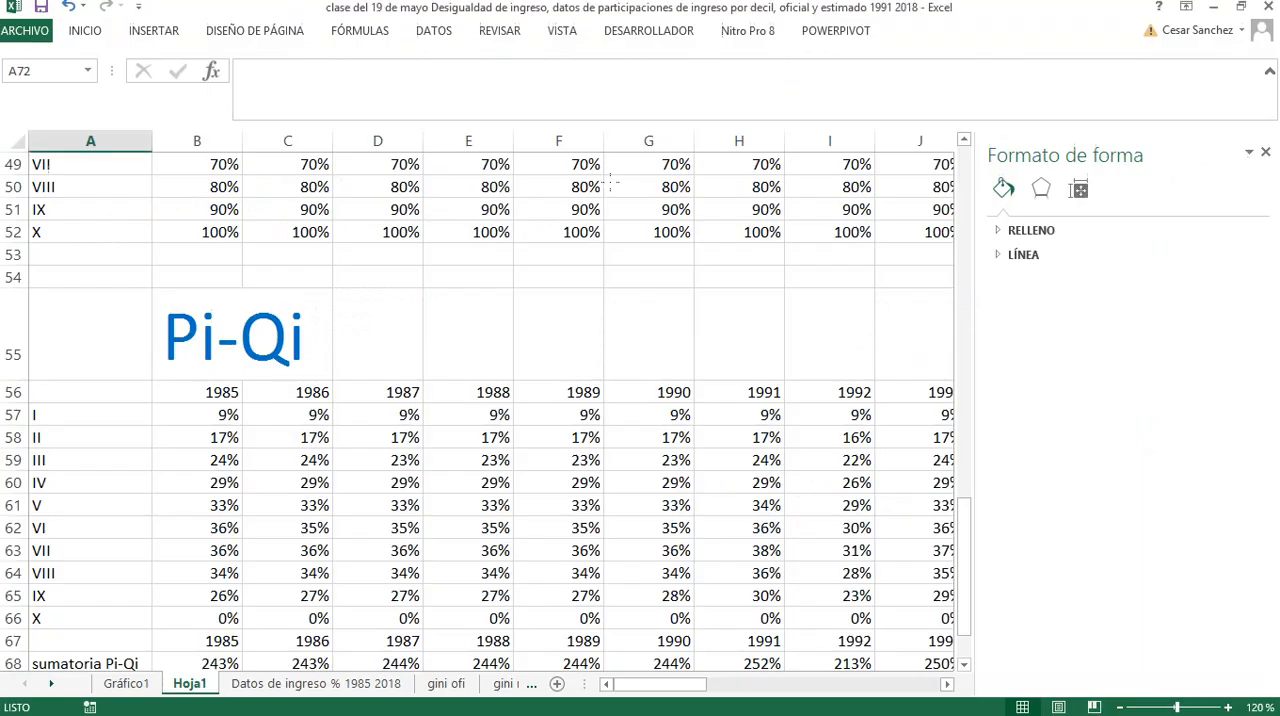
{"action": "key", "text": "alt+Tab"}
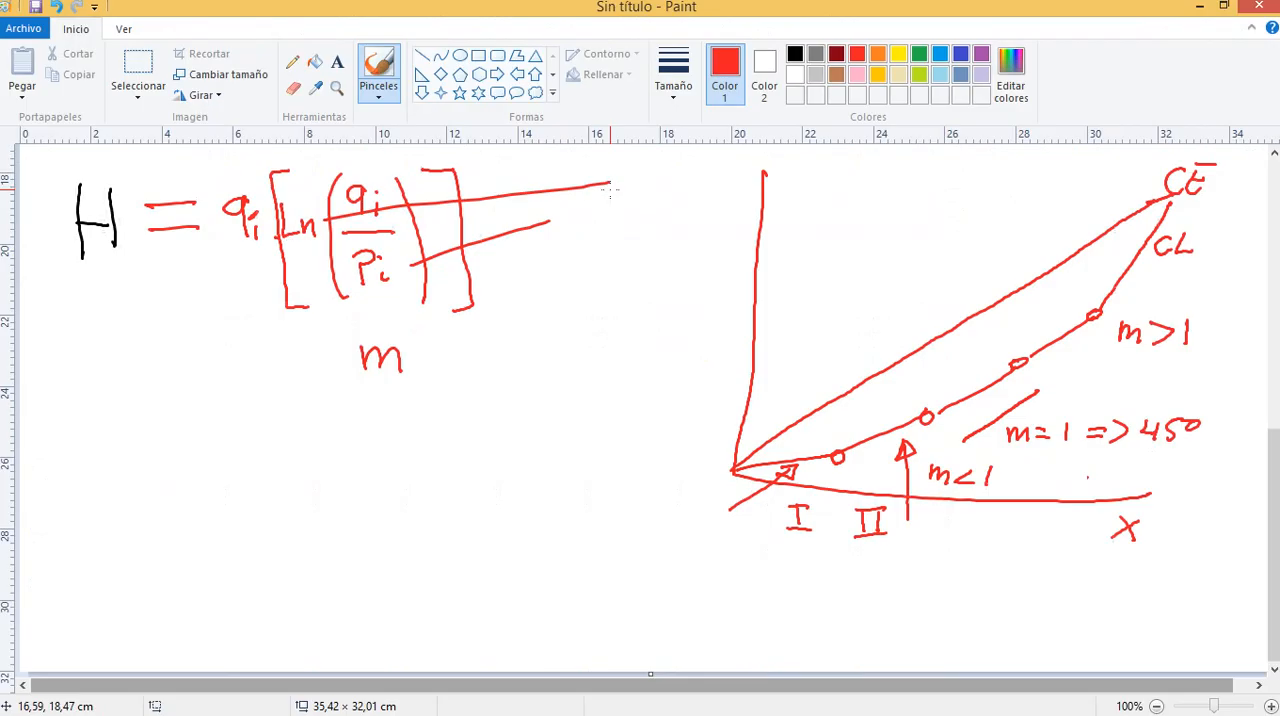
{"action": "key", "text": "ctrl+z"}
{"action": "key", "text": "ctrl+z"}
Switch to Excel and copy the whole Pi-Qi block on Hoja1, from A55 through the Gini row and across all years
{"action": "key", "text": "alt+Tab"}
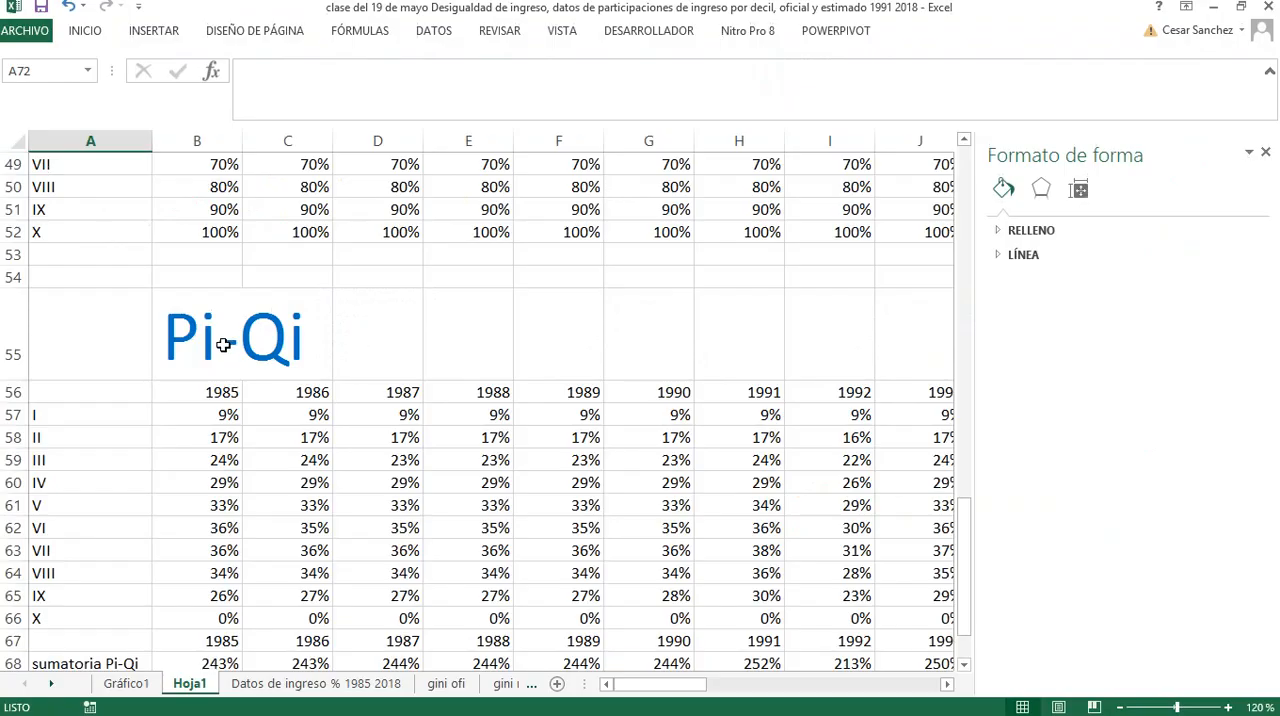
{"action": "scroll", "coordinate": [140, 362], "scroll_direction": "down", "scroll_amount": 1}
{"action": "left_click", "coordinate": [83, 288]}
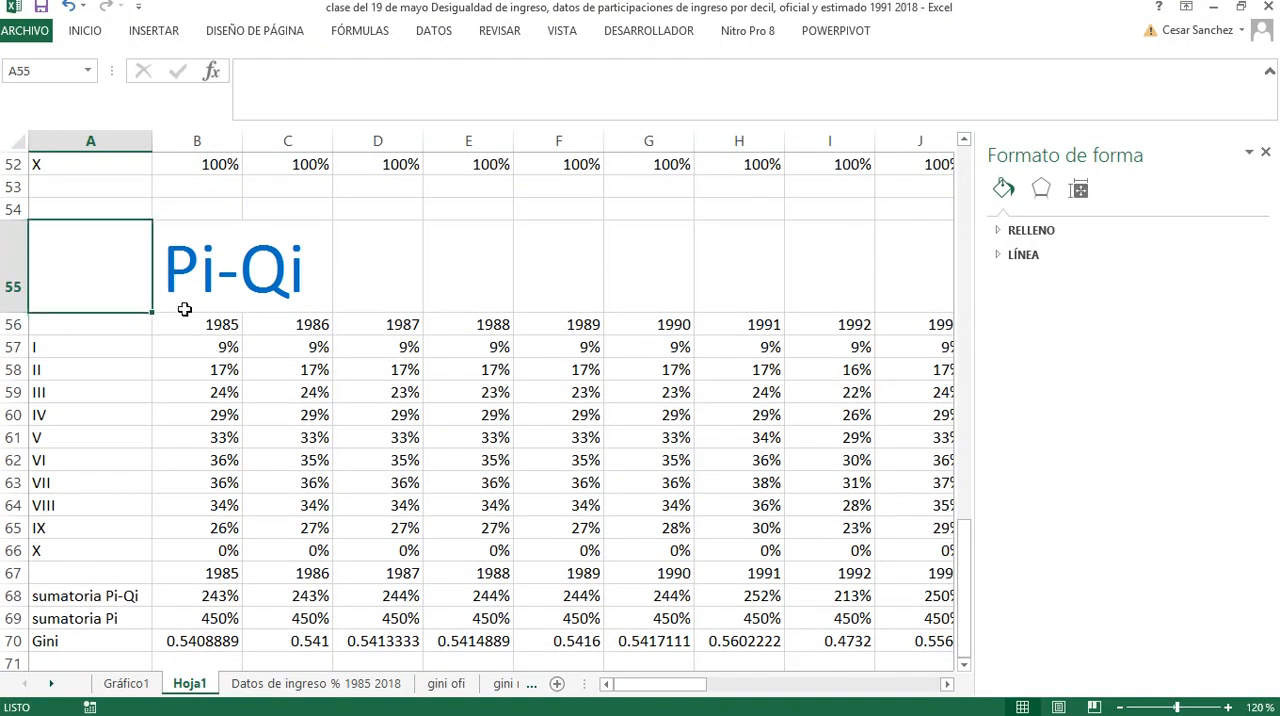
{"action": "key", "text": "shift+Down"}
{"action": "key", "text": "shift+Down"}
{"action": "key", "text": "shift+Down"}
{"action": "key", "text": "shift+Down"}
{"action": "key", "text": "shift+Down"}
{"action": "key", "text": "shift+Down"}
{"action": "key", "text": "shift+Down"}
{"action": "key", "text": "shift+Down"}
{"action": "key", "text": "shift+Down"}
{"action": "key", "text": "shift+Down"}
{"action": "key", "text": "shift+Down"}
{"action": "key", "text": "shift+Down"}
{"action": "key", "text": "shift+Down"}
{"action": "key", "text": "shift+Down"}
{"action": "key", "text": "shift+Down"}
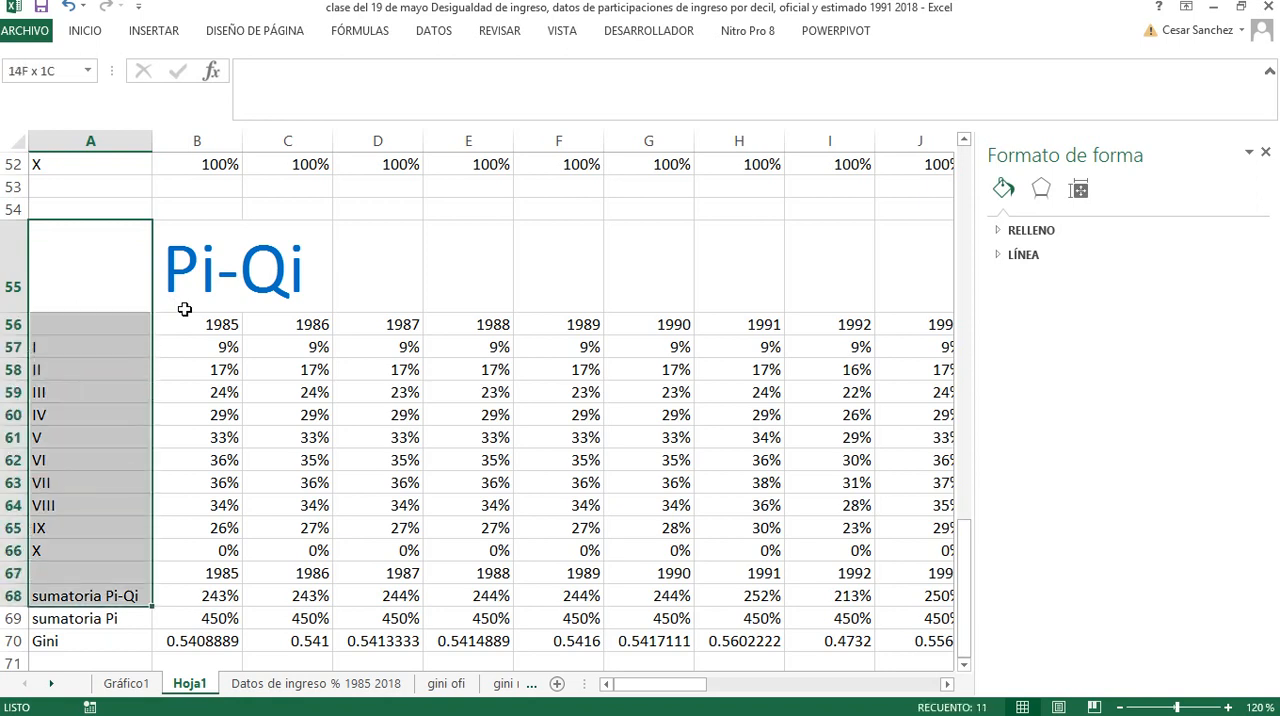
{"action": "key", "text": "ctrl+shift+Right"}
{"action": "key", "text": "ctrl+shift+Right"}
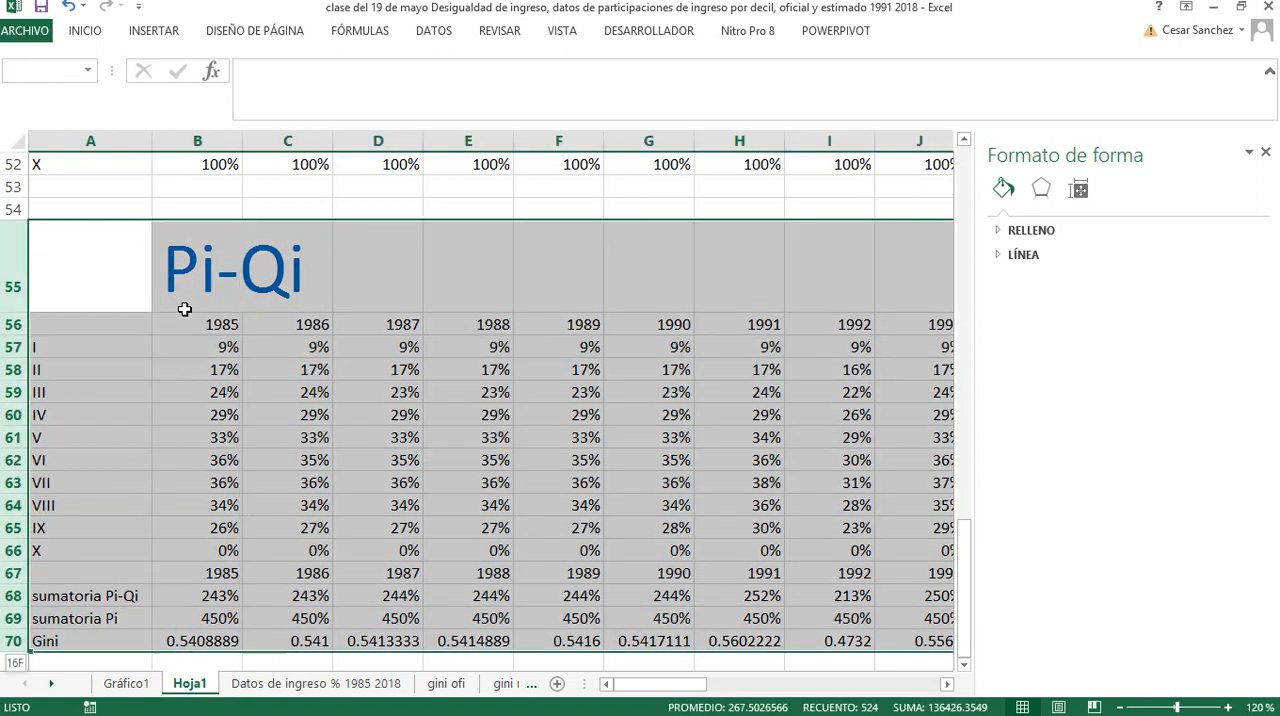
{"action": "key", "text": "ctrl+c"}
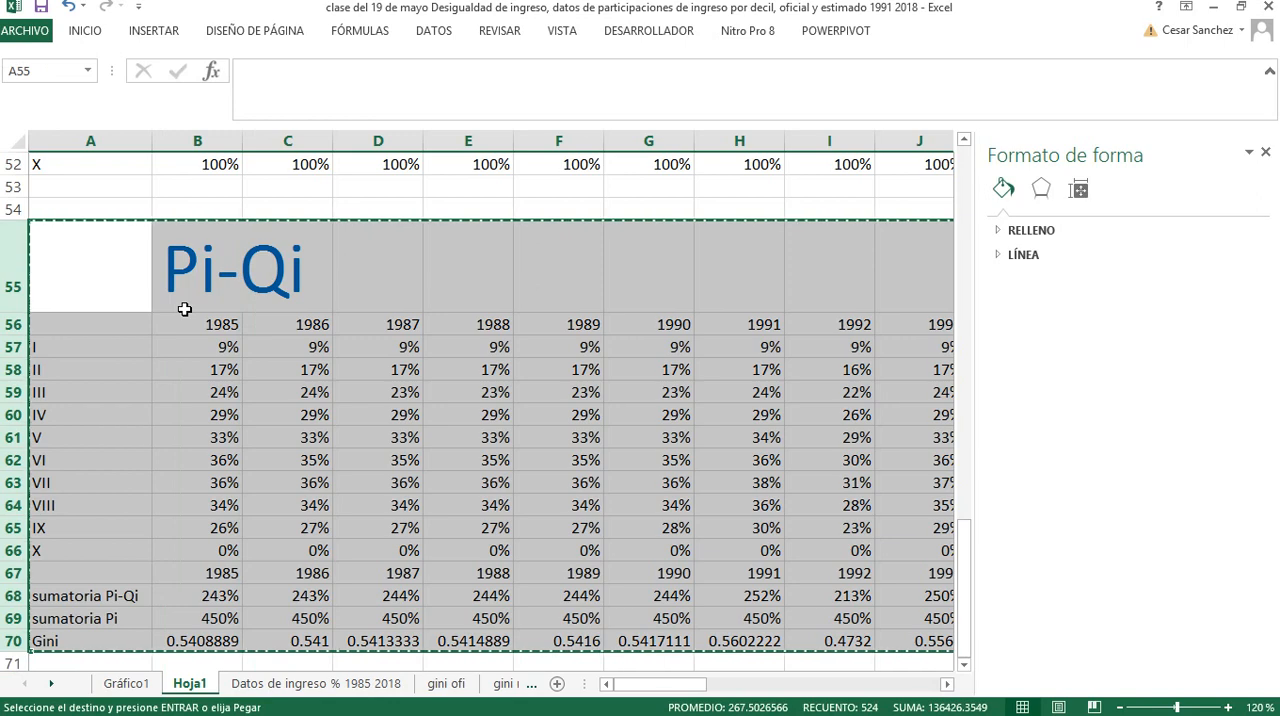
Paste the copied Pi-Qi block below the Gini row, starting at cell A73
{"action": "key", "text": "Down"}
{"action": "key", "text": "Down"}
{"action": "key", "text": "Down"}
{"action": "key", "text": "Down"}
{"action": "key", "text": "Down"}
{"action": "key", "text": "Down"}
{"action": "key", "text": "Down"}
{"action": "key", "text": "Down"}
{"action": "key", "text": "Down"}
{"action": "key", "text": "Down"}
{"action": "key", "text": "Down"}
{"action": "key", "text": "Down"}
{"action": "key", "text": "Down"}
{"action": "key", "text": "Down"}
{"action": "key", "text": "Down"}
{"action": "key", "text": "Down"}
{"action": "key", "text": "Down"}
{"action": "key", "text": "Down"}
{"action": "key", "text": "Down"}
{"action": "key", "text": "Down"}
{"action": "key", "text": "Down"}
{"action": "key", "text": "Down"}
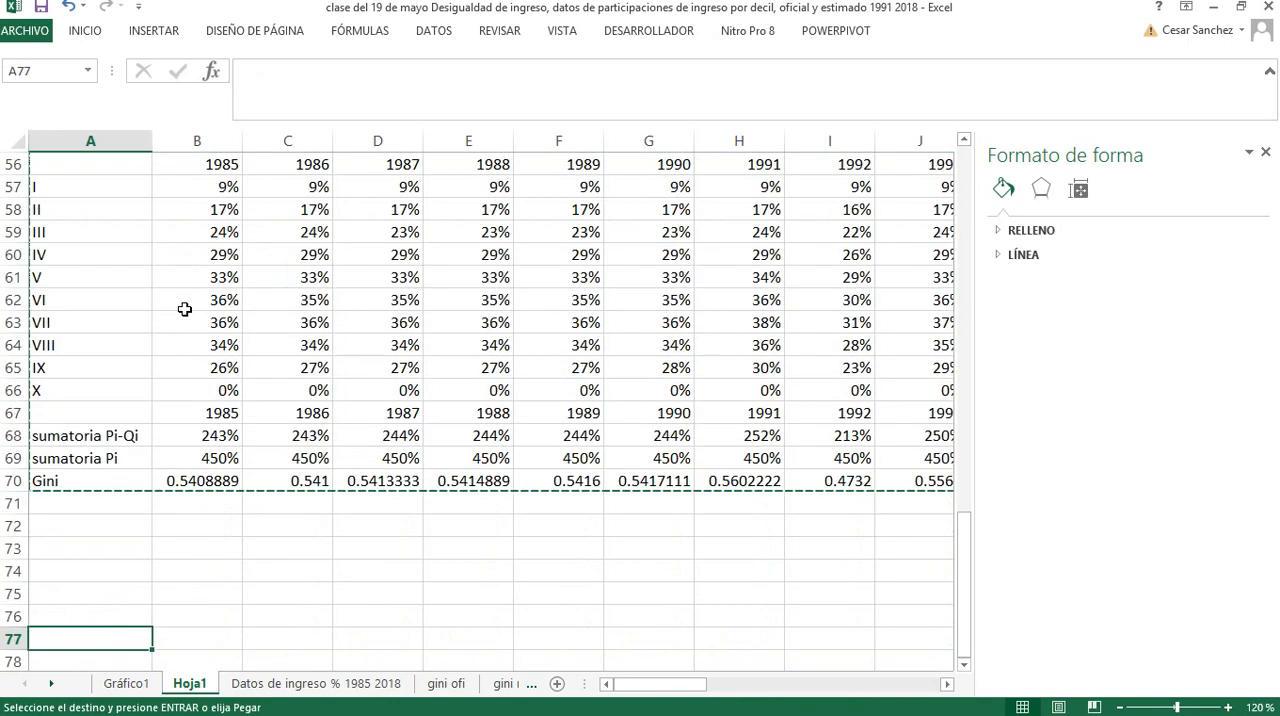
{"action": "key", "text": "Up"}
{"action": "key", "text": "Up"}
{"action": "key", "text": "Up"}
{"action": "key", "text": "Up"}
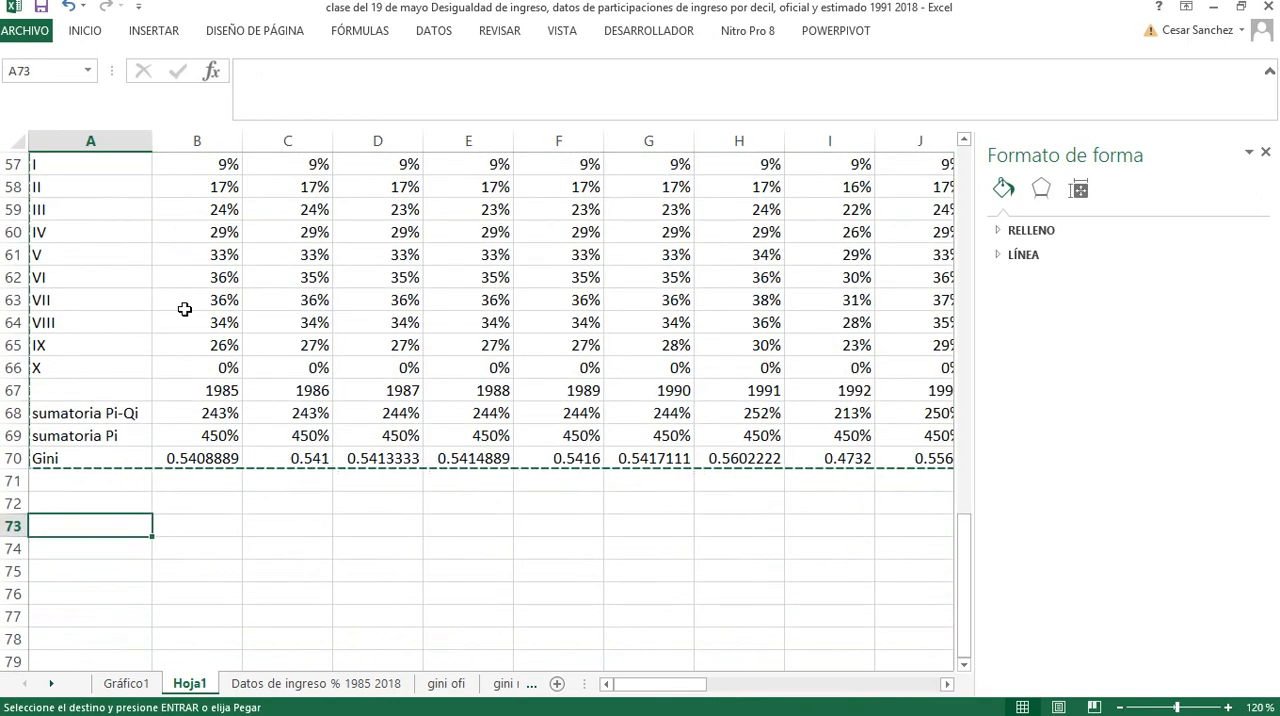
{"action": "key", "text": "ctrl+v"}
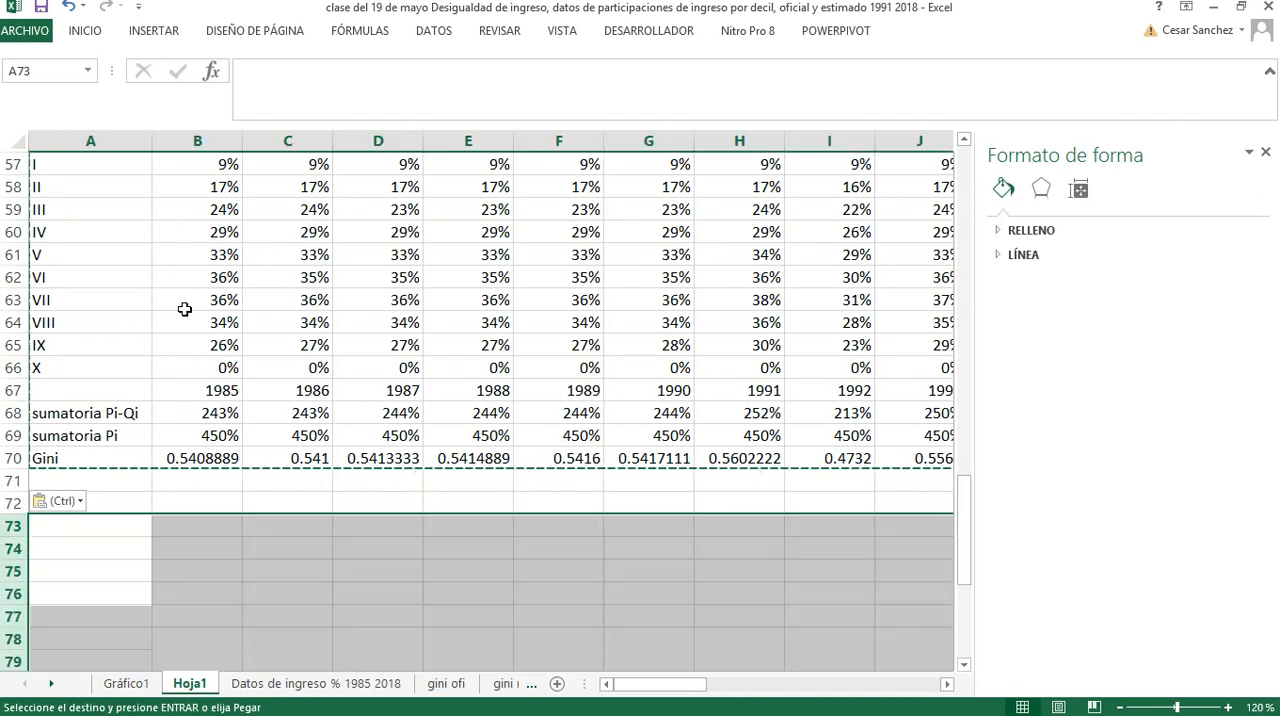
{"action": "scroll", "coordinate": [170, 360], "scroll_direction": "down", "scroll_amount": 3}
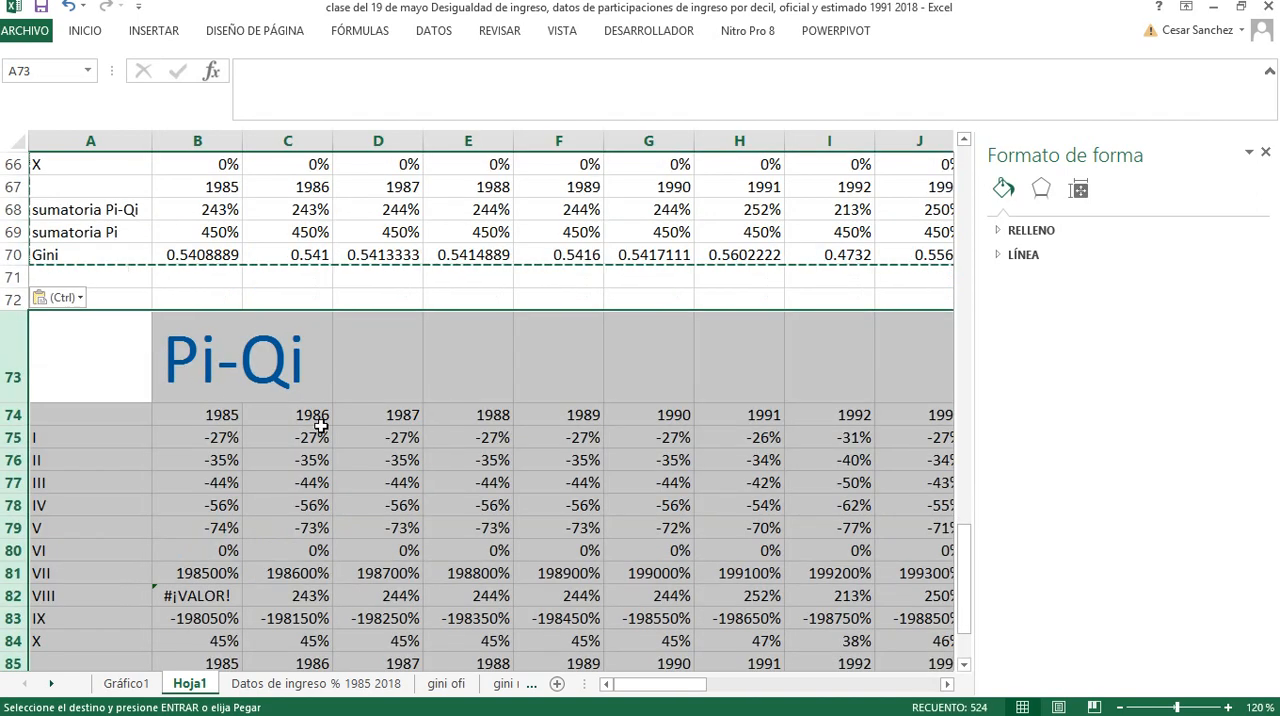
{"action": "scroll", "coordinate": [318, 425], "scroll_direction": "down", "scroll_amount": 1}
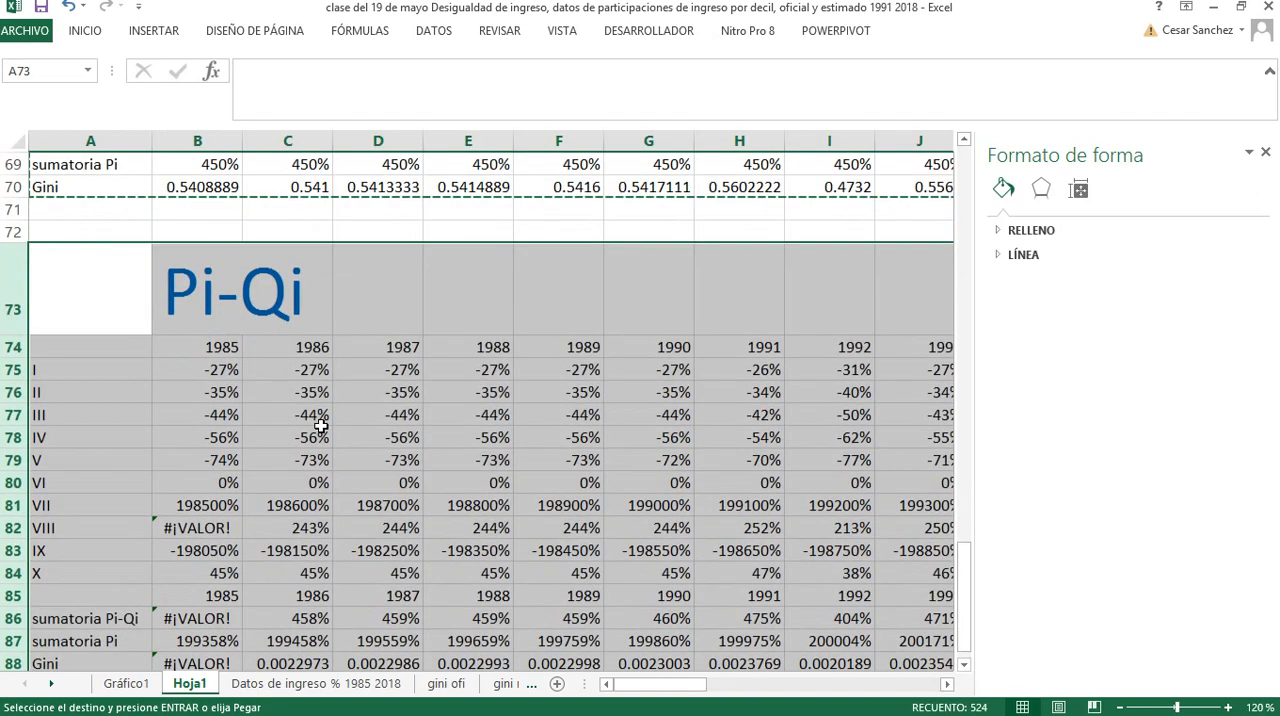
Clear the decile I to X values for 1985 to 2018 in the pasted table, range B75:AI84
{"action": "left_click", "coordinate": [197, 370]}
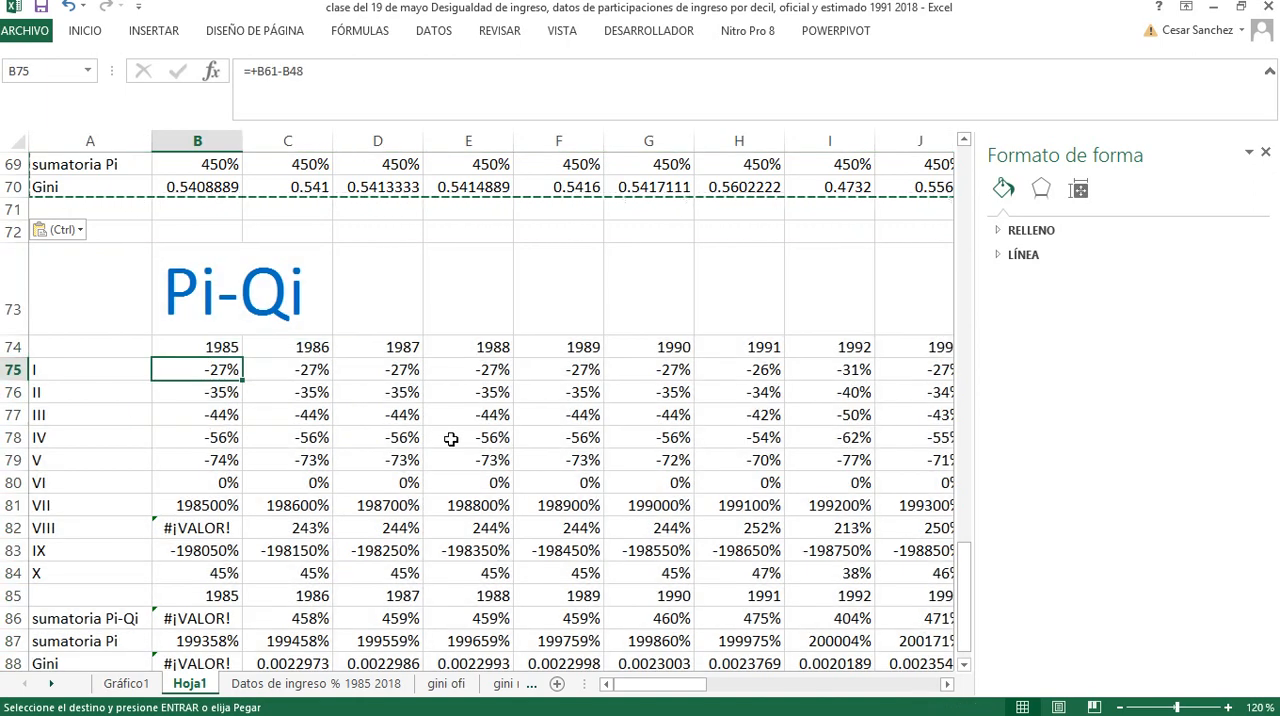
{"action": "key", "text": "ctrl+shift+Down"}
{"action": "key", "text": "ctrl"}
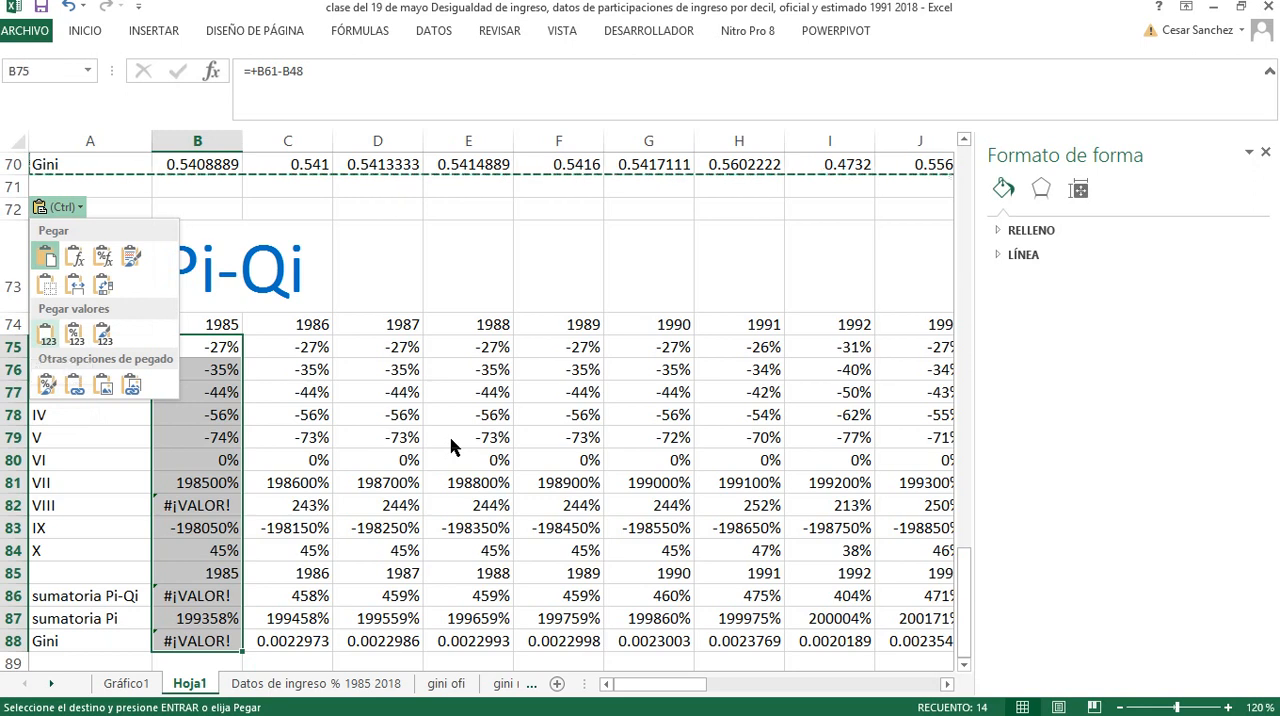
{"action": "key", "text": "Escape"}
{"action": "key", "text": "shift+Up"}
{"action": "key", "text": "shift+Up"}
{"action": "key", "text": "shift+Up"}
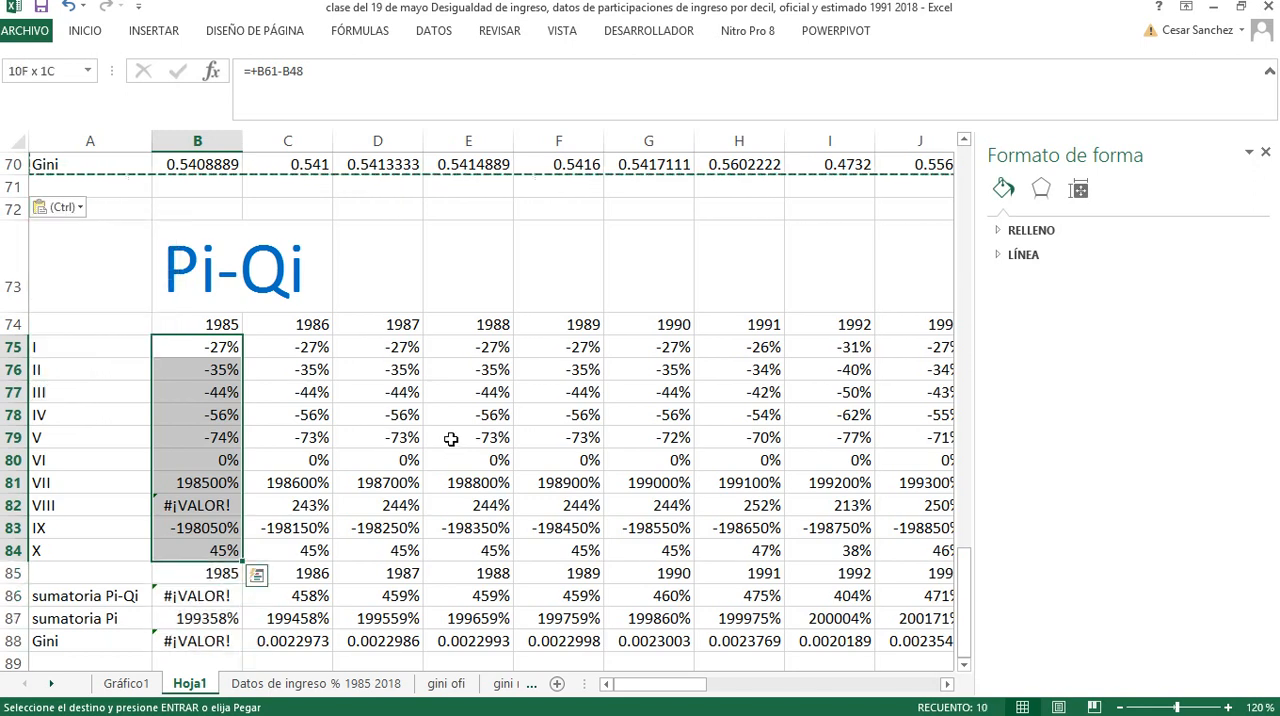
{"action": "key", "text": "shift+Up"}
{"action": "key", "text": "shift+ctrl+Right"}
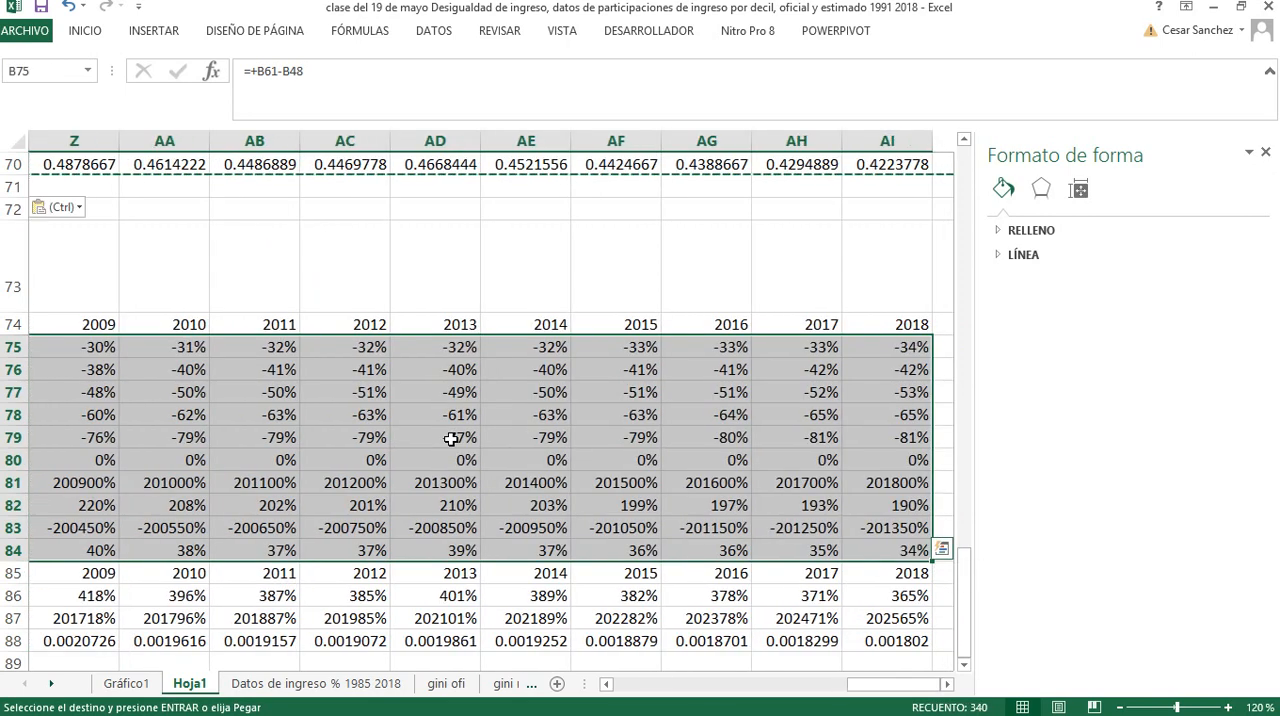
{"action": "key", "text": "Delete"}
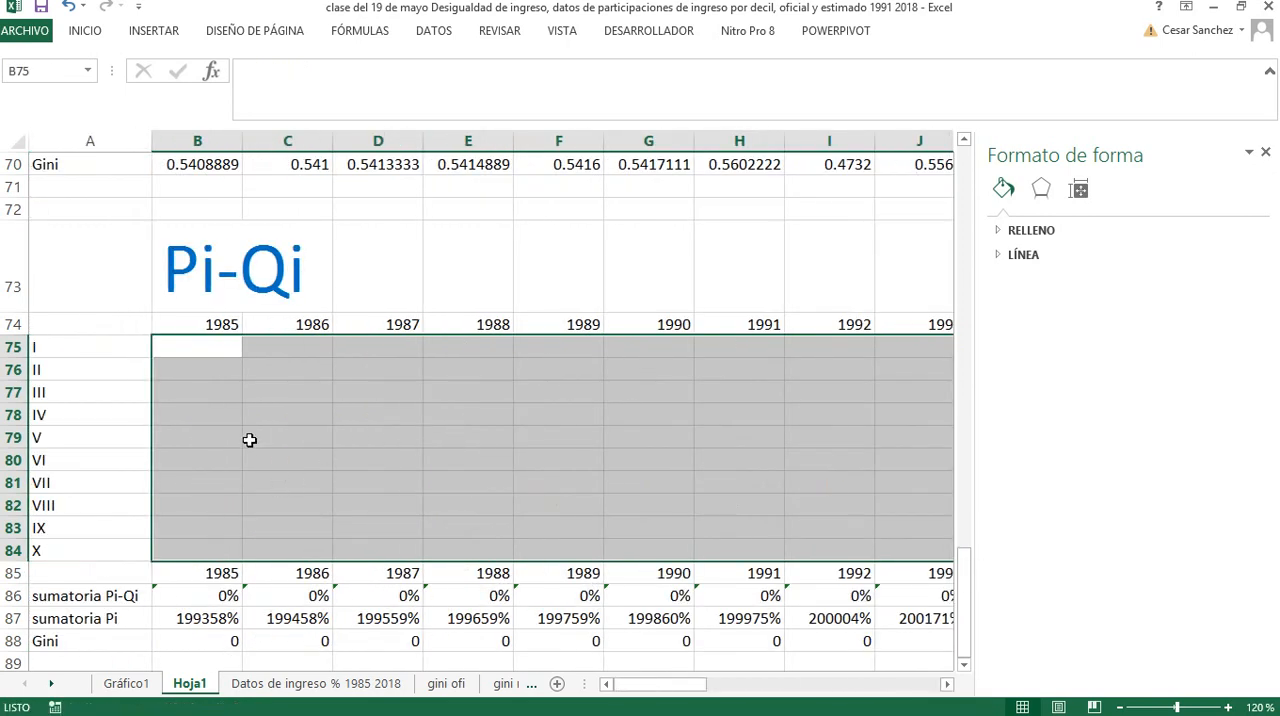
Enter the label Theil in cell A73 of the pasted block
{"action": "left_click", "coordinate": [220, 286]}
{"action": "left_click", "coordinate": [111, 268]}
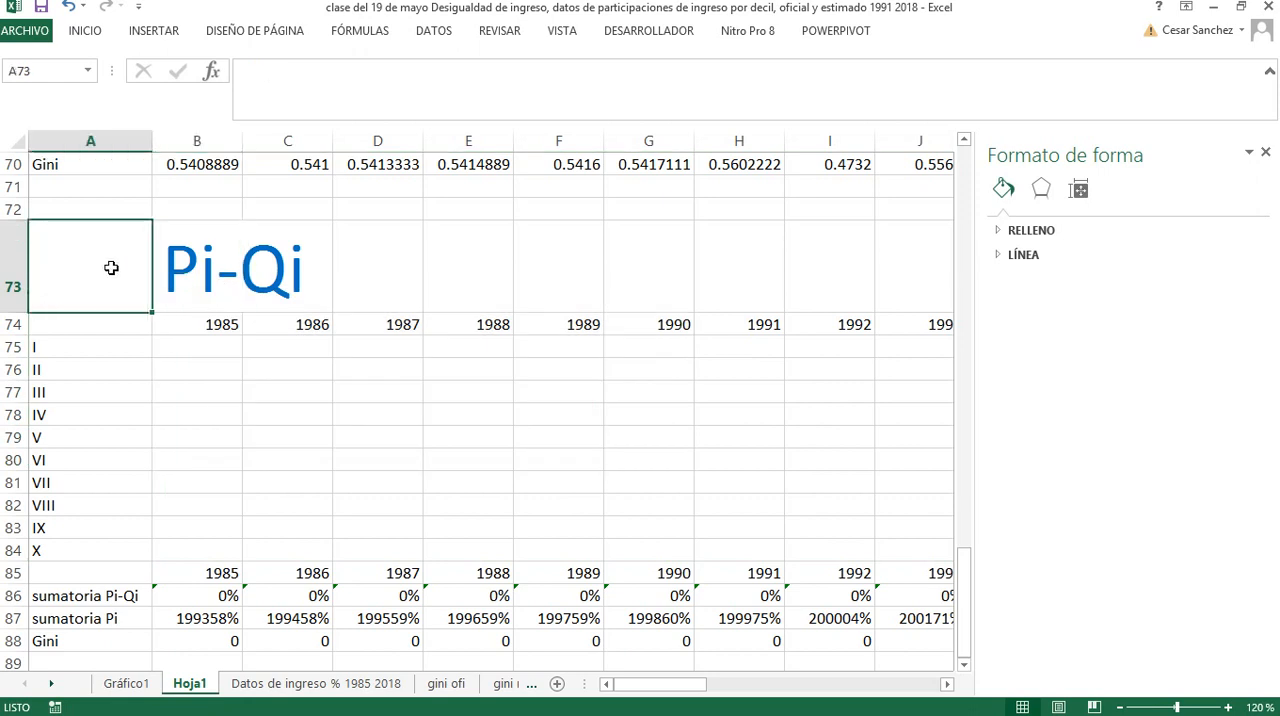
{"action": "type", "text": "Theil"}
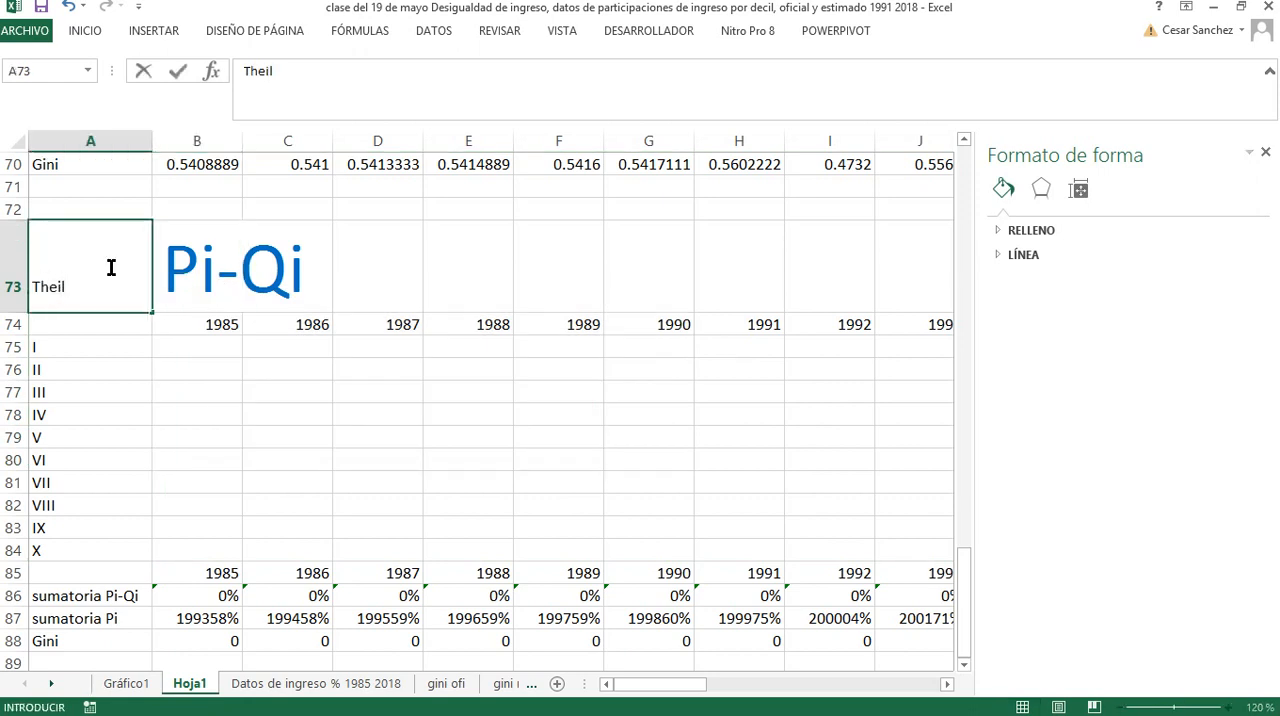
{"action": "key", "text": "Return"}
Enlarge the font of the Theil label in A73 by six size increments so it reads as a heading
{"action": "left_click", "coordinate": [111, 268]}
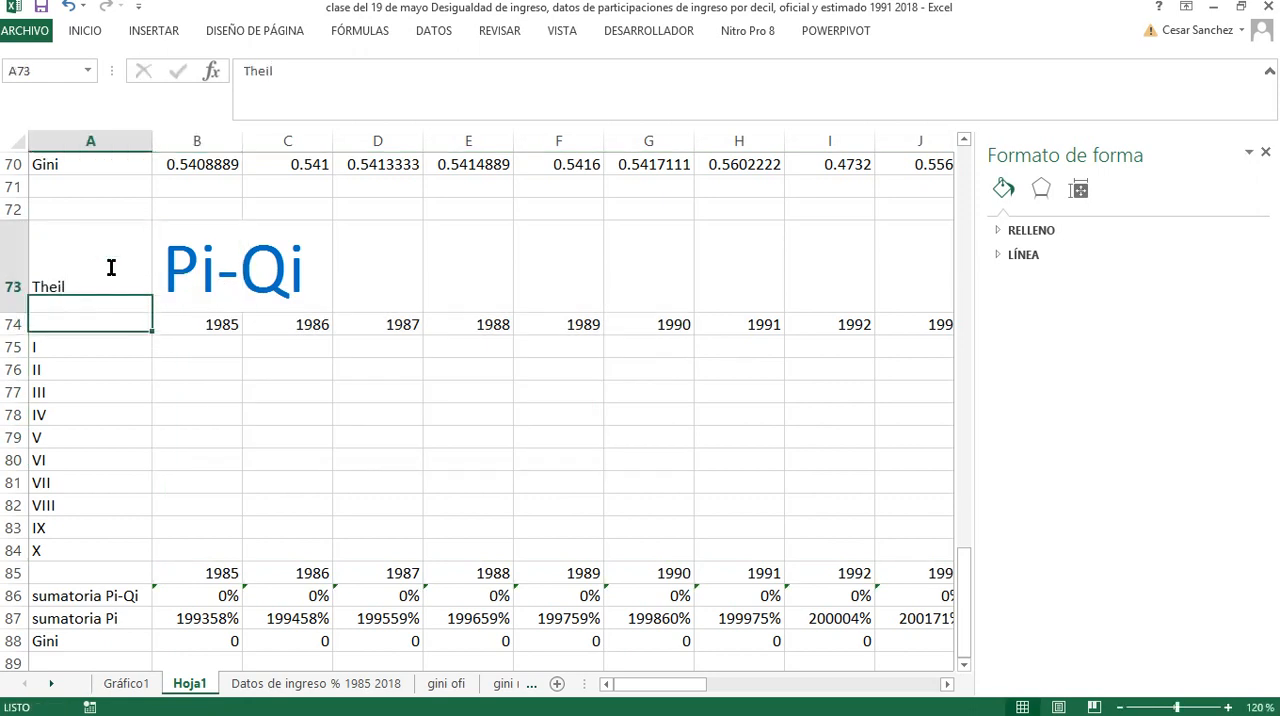
{"action": "left_click", "coordinate": [100, 31]}
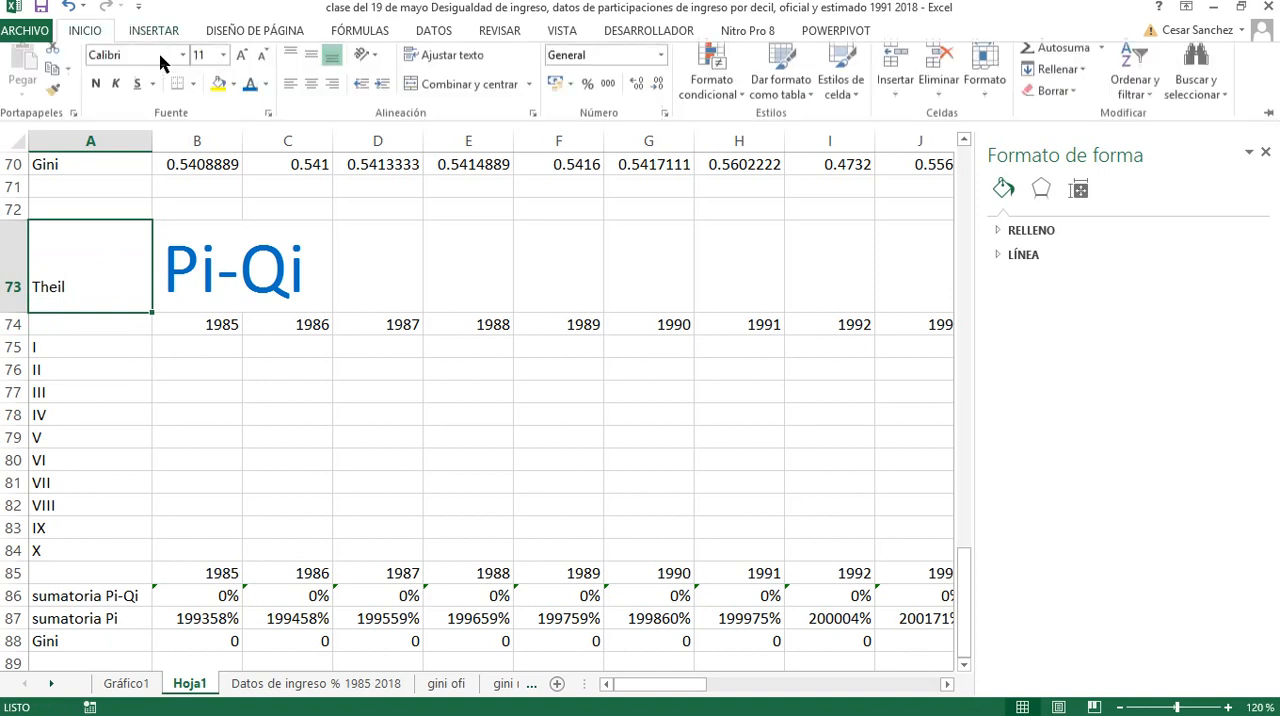
{"action": "left_click", "coordinate": [243, 64]}
{"action": "left_click", "coordinate": [243, 64]}
{"action": "left_click", "coordinate": [243, 64]}
{"action": "left_click", "coordinate": [243, 64]}
{"action": "left_click", "coordinate": [243, 64]}
{"action": "left_click", "coordinate": [243, 64]}
{"action": "left_click", "coordinate": [243, 64]}
{"action": "left_click", "coordinate": [243, 64]}
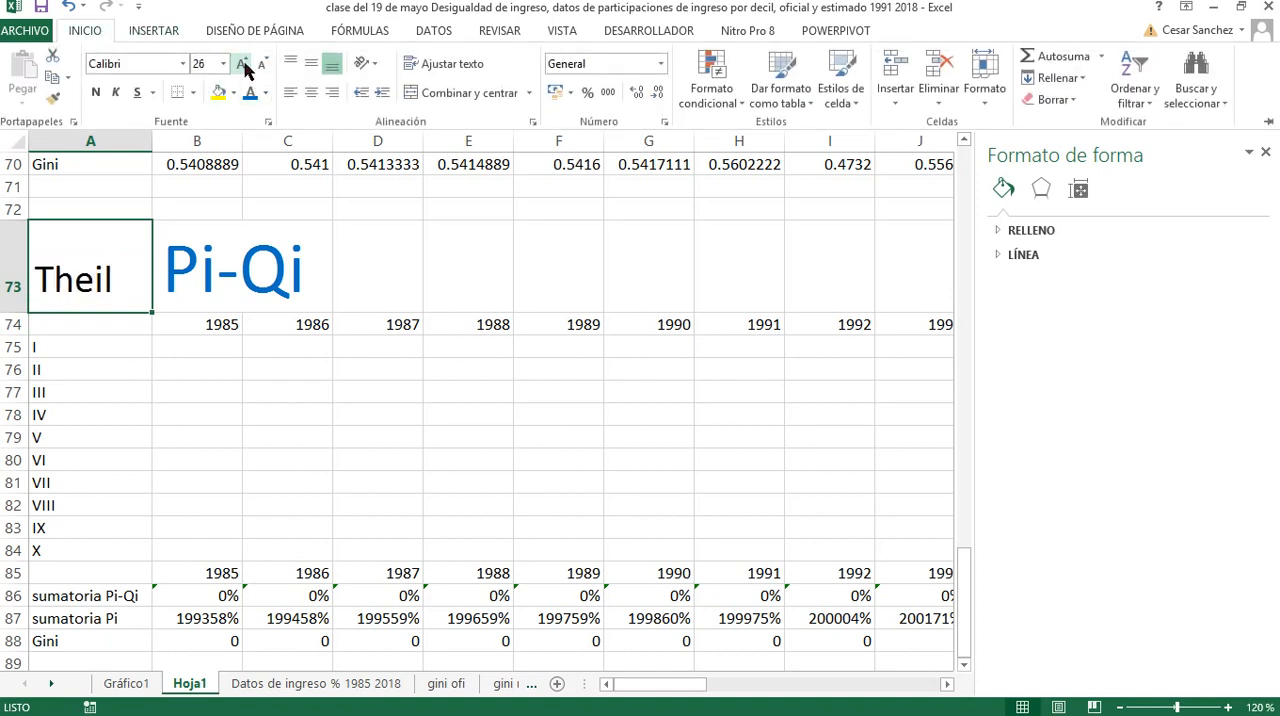
{"action": "left_click", "coordinate": [243, 64]}
{"action": "left_click", "coordinate": [243, 64]}
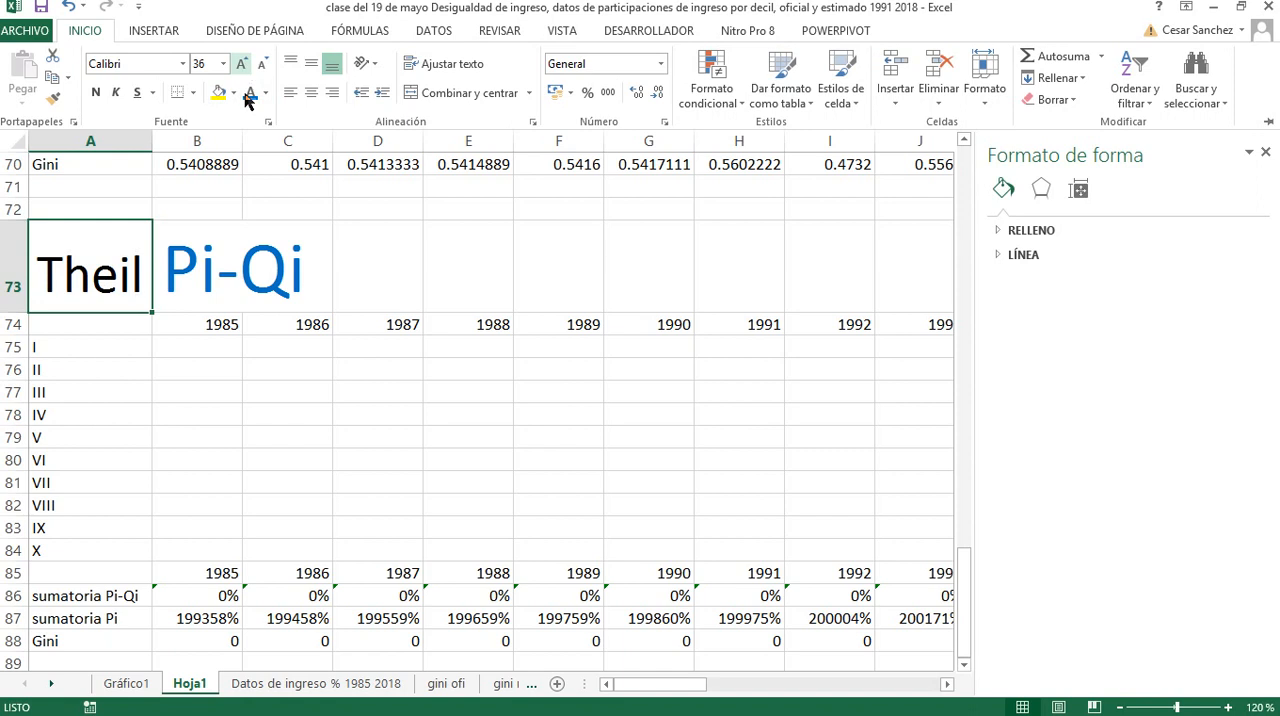
Replace the Pi-Qi heading in B73 with the text qi* ln (qi/pi)
{"action": "double_click", "coordinate": [193, 276]}
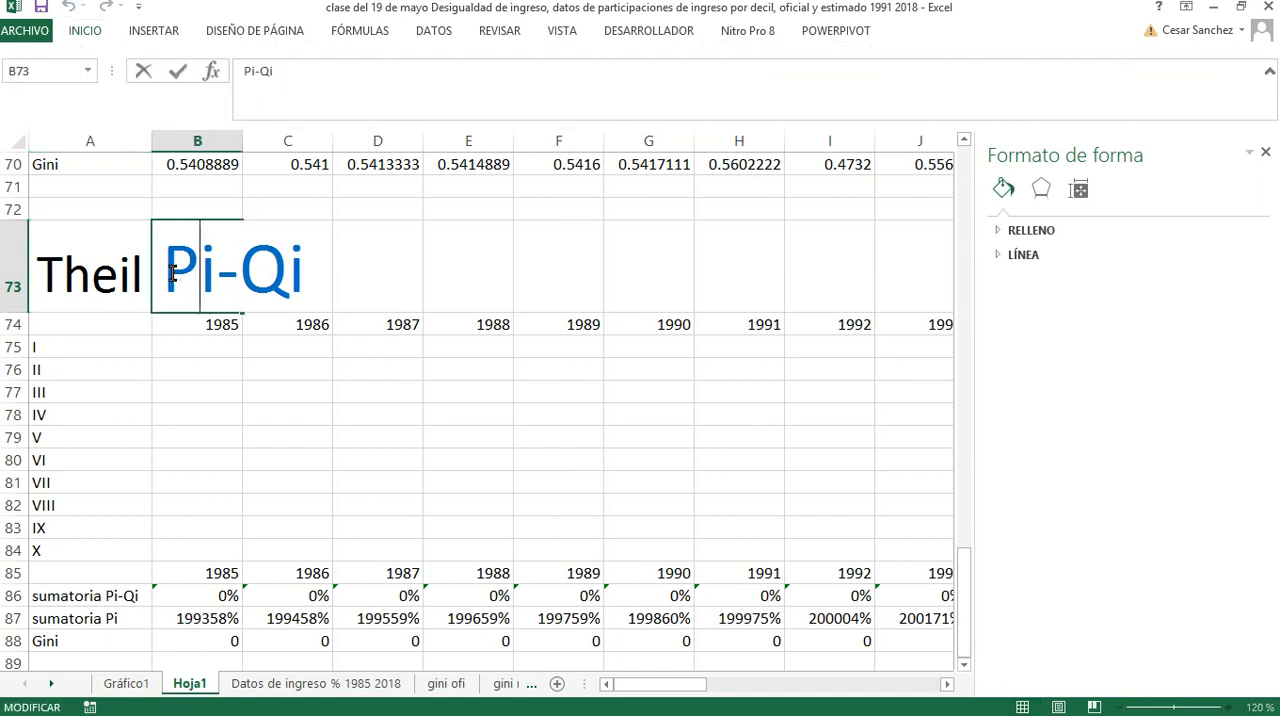
{"action": "left_click_drag", "start_coordinate": [167, 273], "coordinate": [287, 273]}
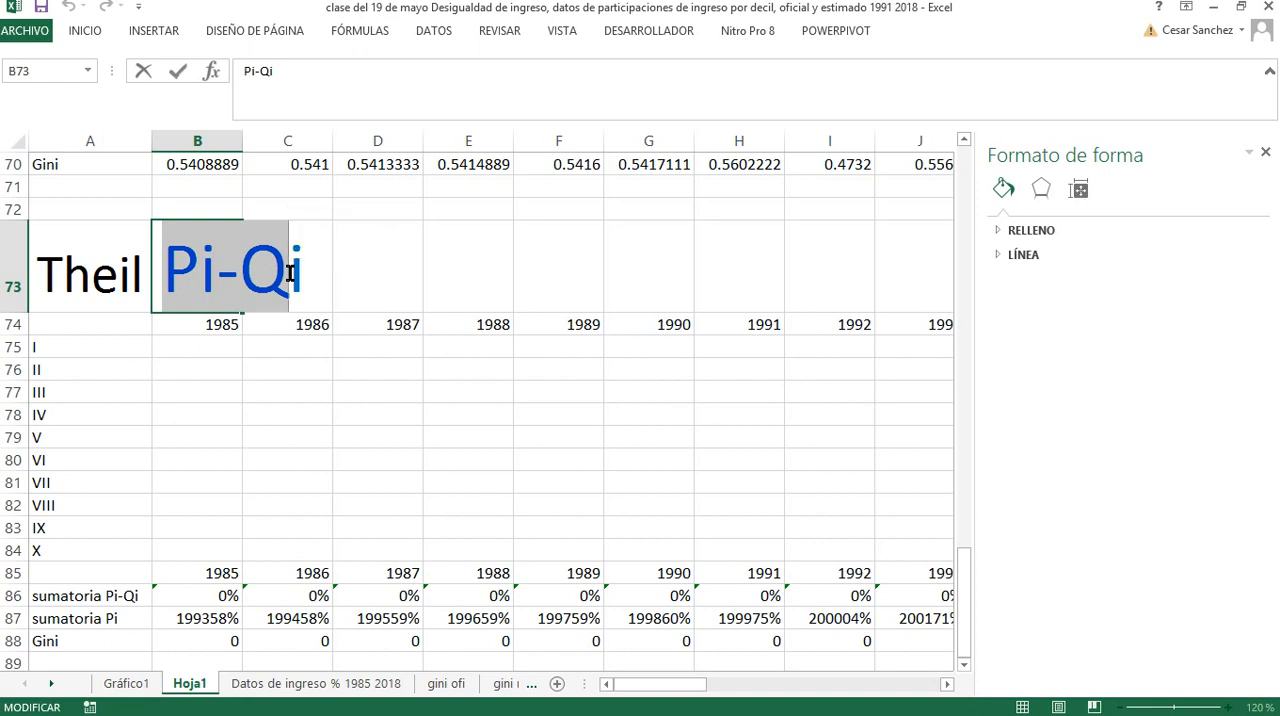
{"action": "type", "text": "qi"}
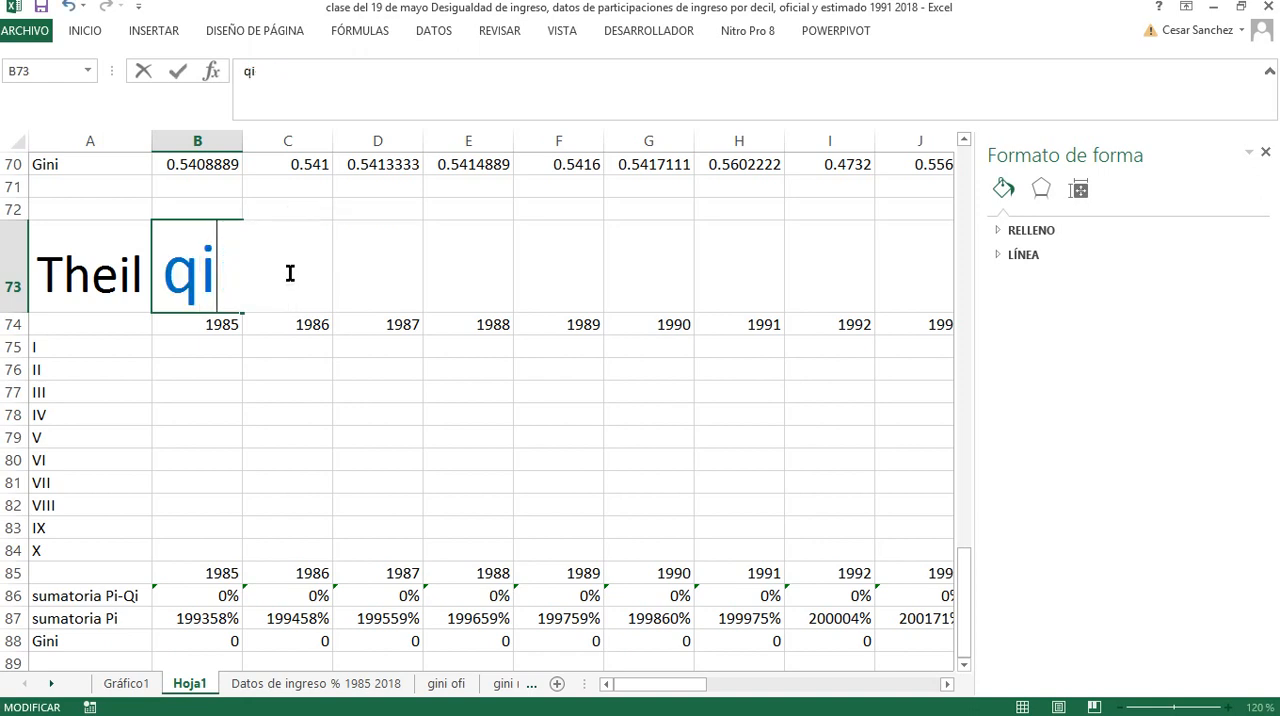
{"action": "type", "text": "* ln ("}
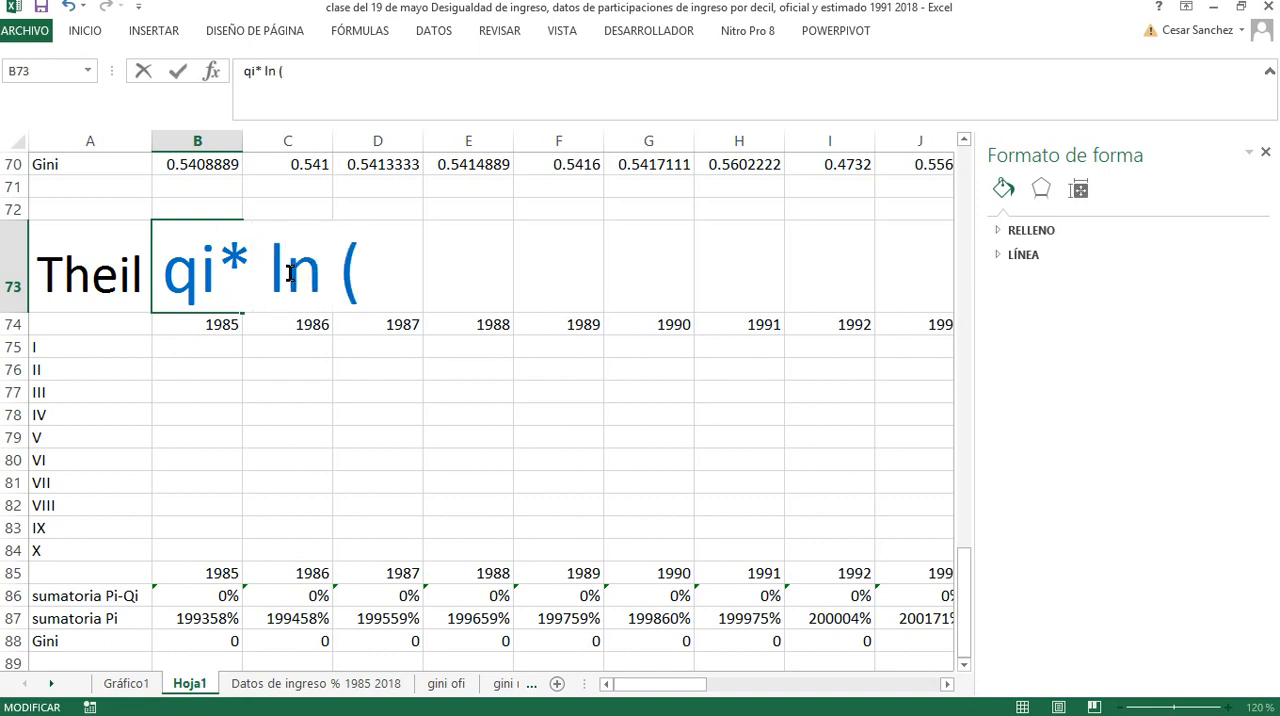
{"action": "type", "text": "qi"}
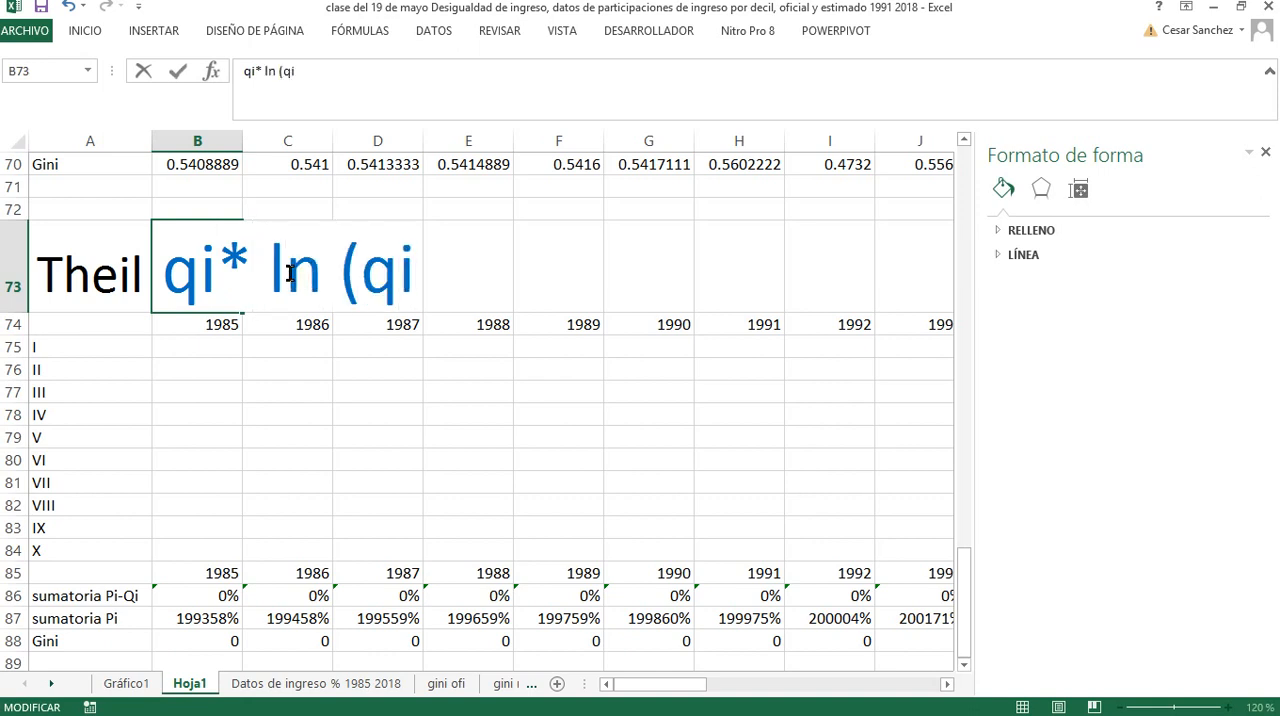
{"action": "type", "text": "/p"}
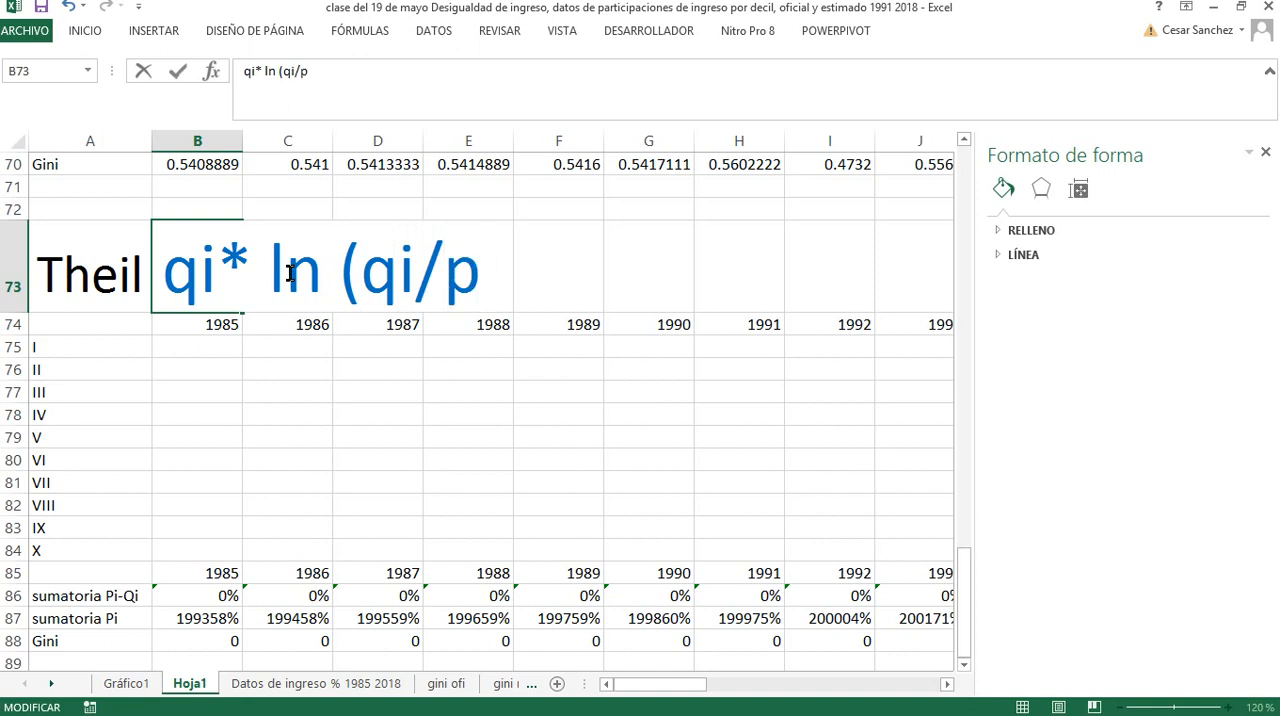
{"action": "type", "text": "i="}
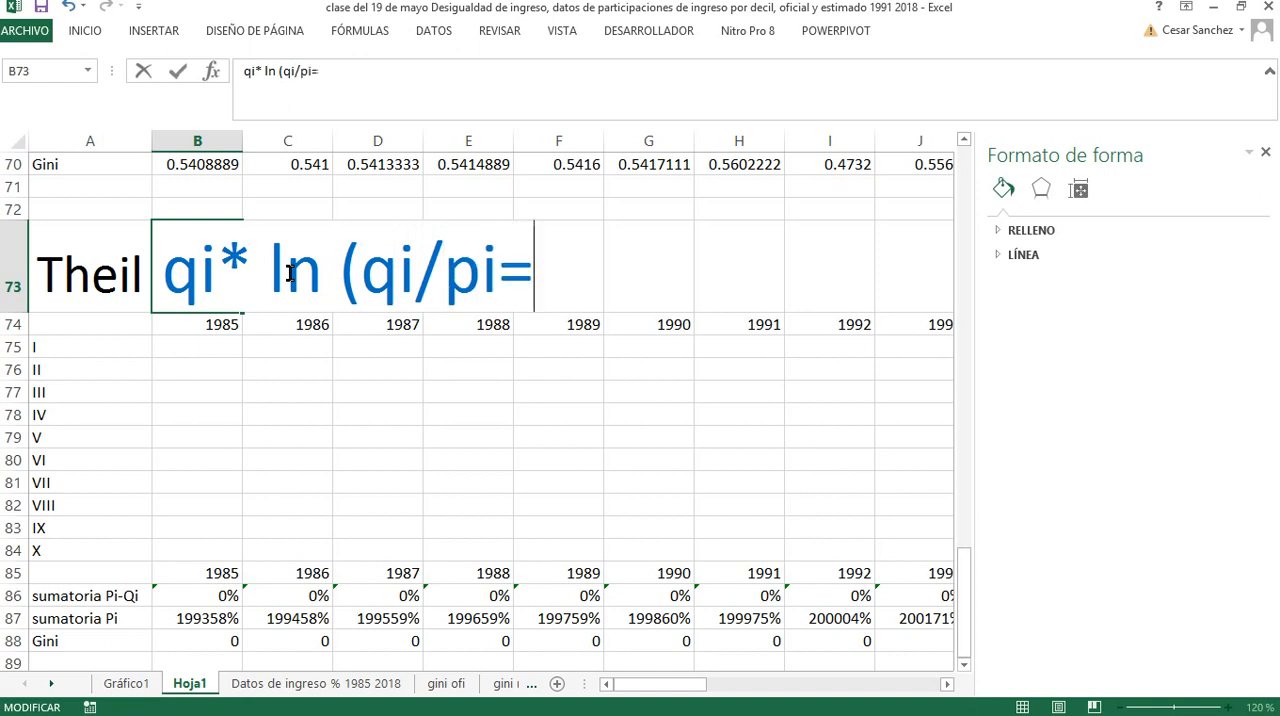
{"action": "key", "text": "BackSpace"}
{"action": "type", "text": ")"}
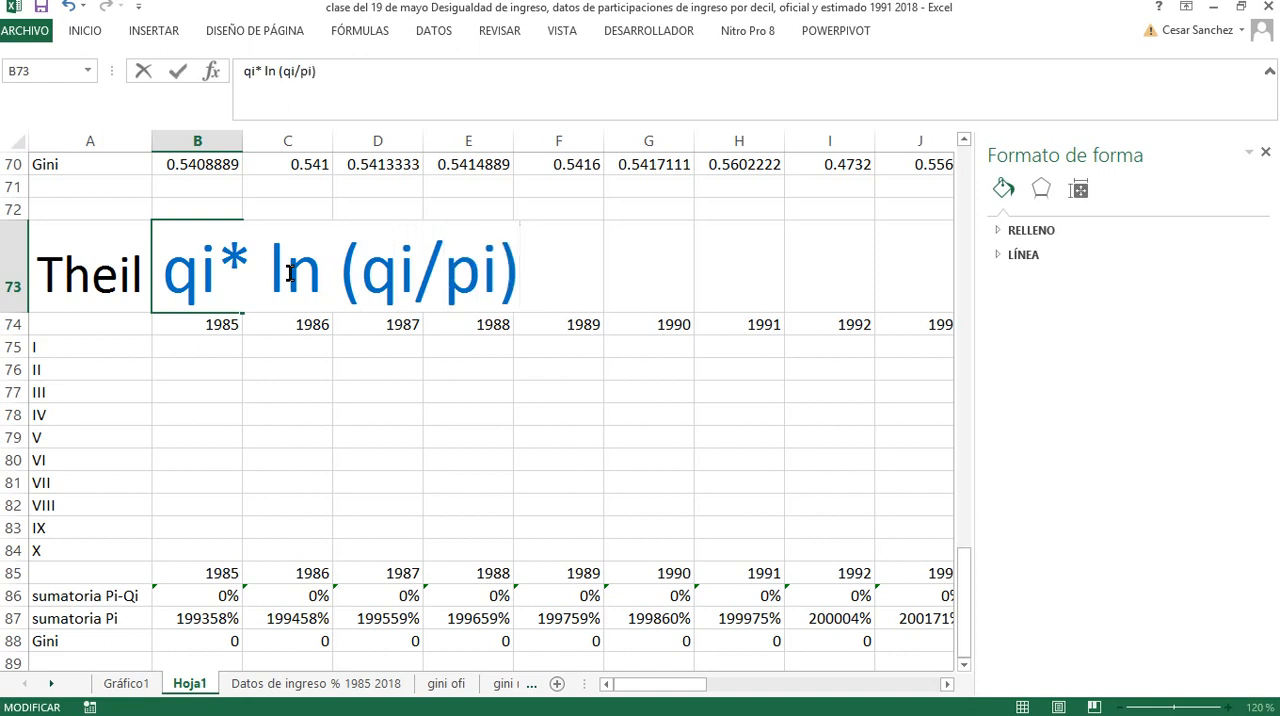
{"action": "key", "text": "ctrl+Return"}
{"action": "key", "text": "Down"}
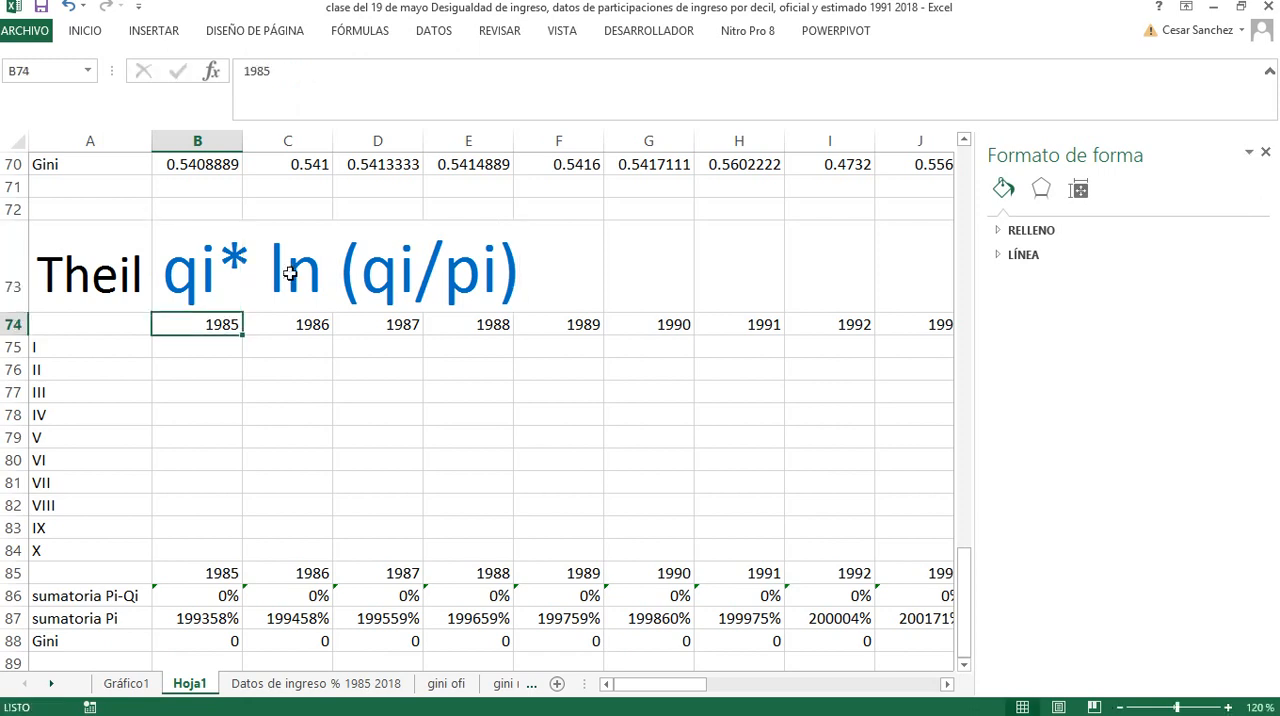
Put an equals sign before the formula text in B73, preceded by a grave accent to keep it as text: `=qi* ln (qi/pi)
{"action": "left_click", "coordinate": [182, 264]}
{"action": "left_click", "coordinate": [247, 74]}
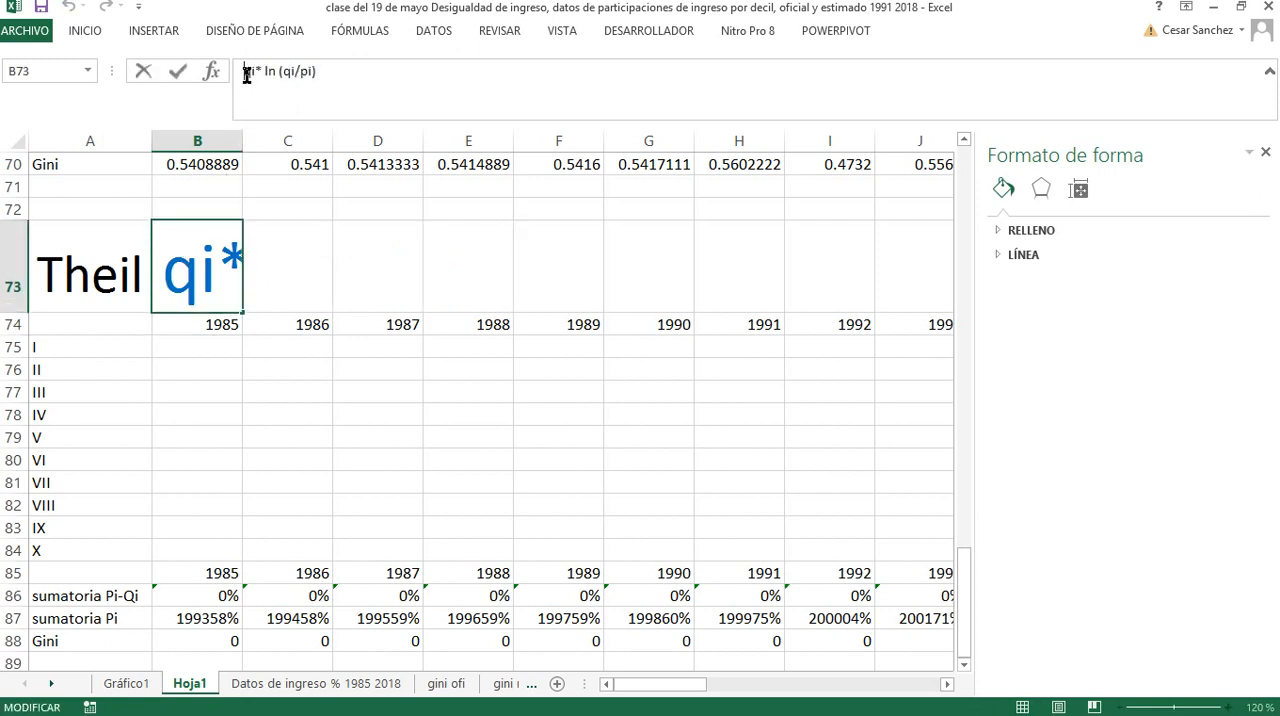
{"action": "type", "text": "="}
{"action": "key", "text": "Return"}
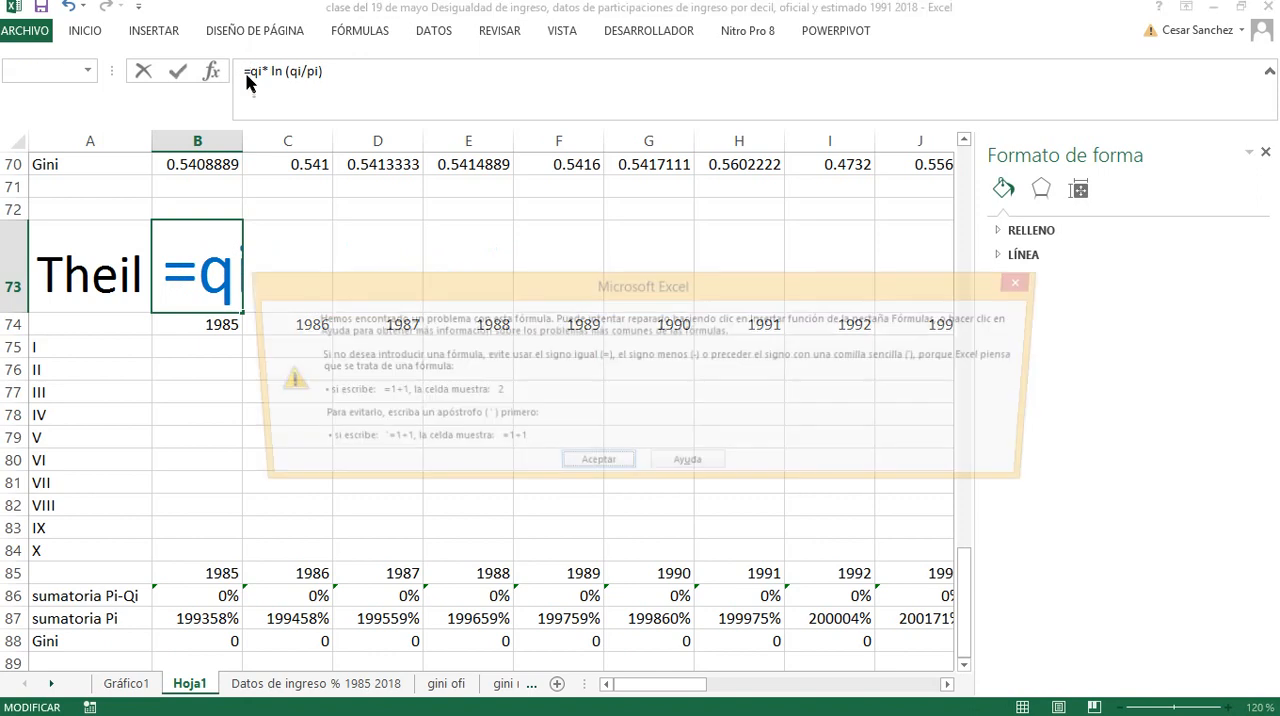
{"action": "left_click", "coordinate": [590, 467]}
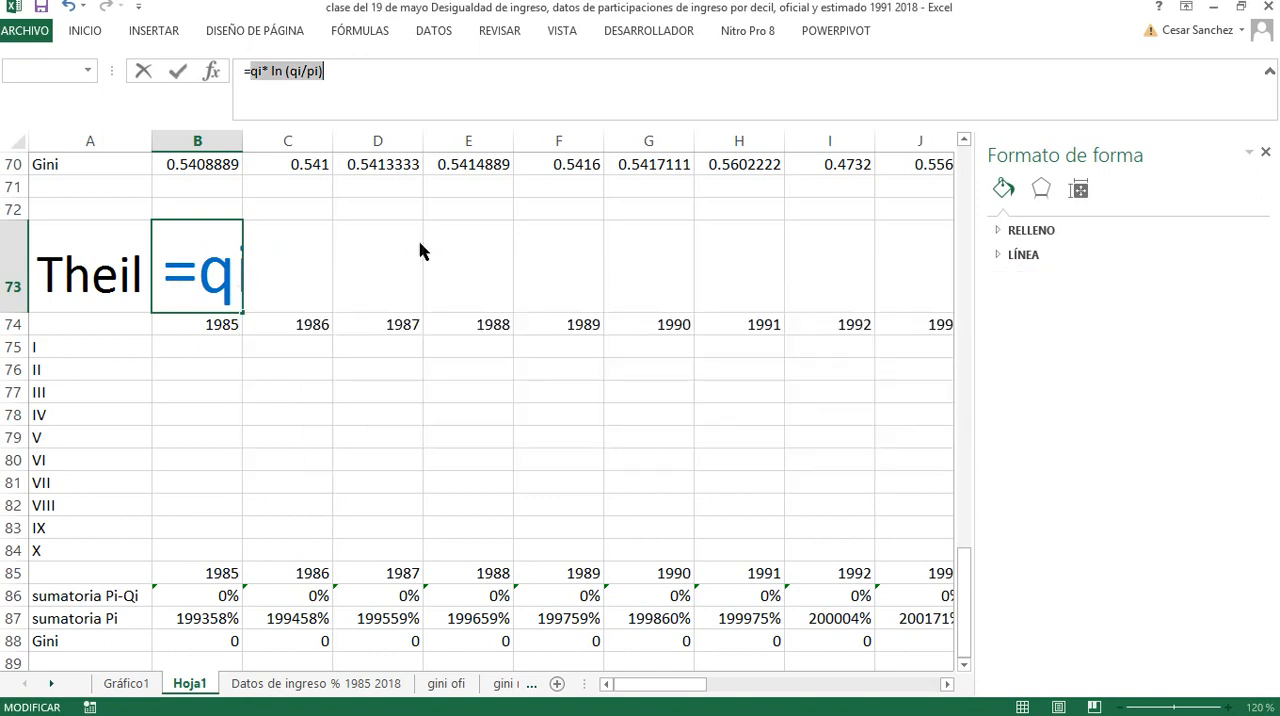
{"action": "left_click", "coordinate": [176, 268]}
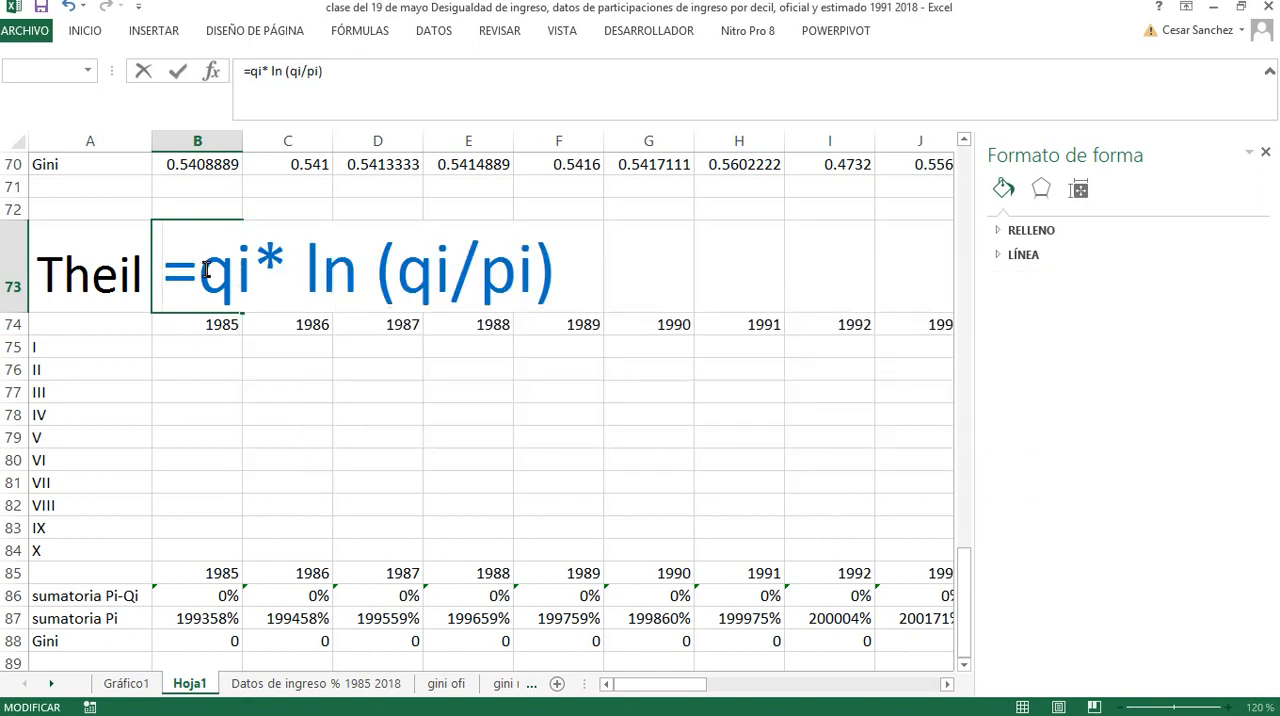
{"action": "type", "text": "``"}
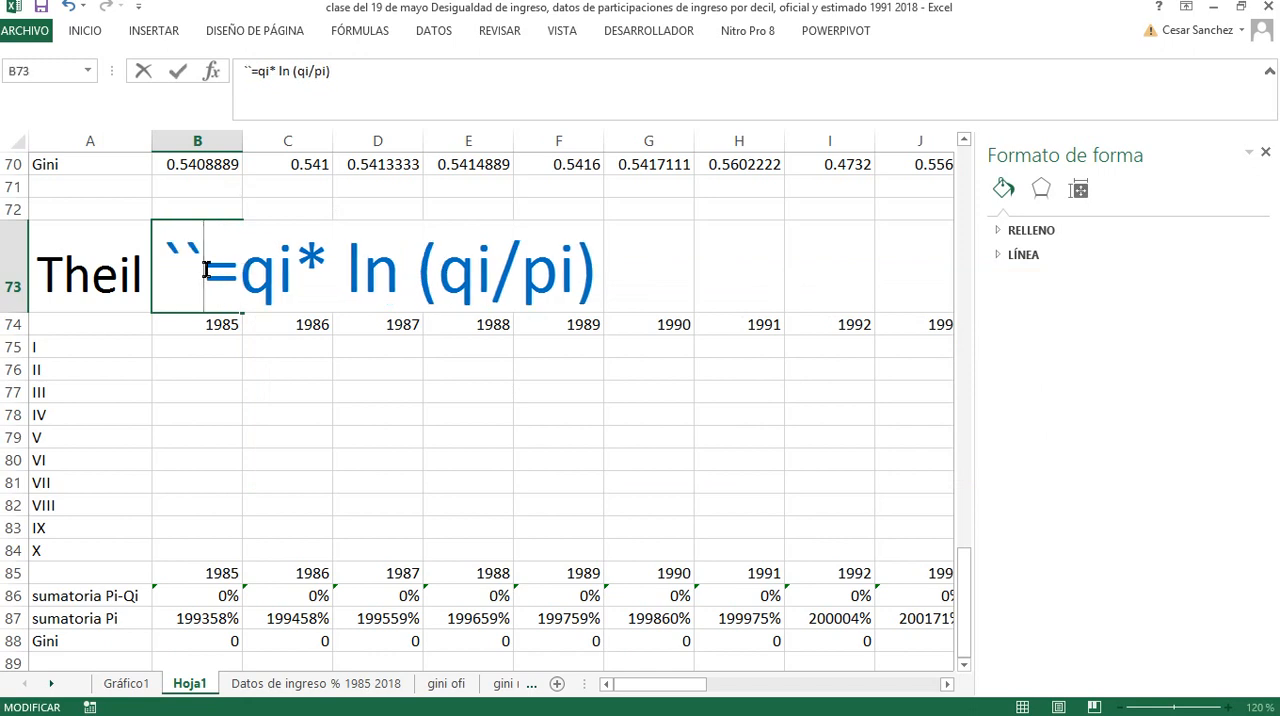
{"action": "key", "text": "BackSpace"}
{"action": "key", "text": "Return"}
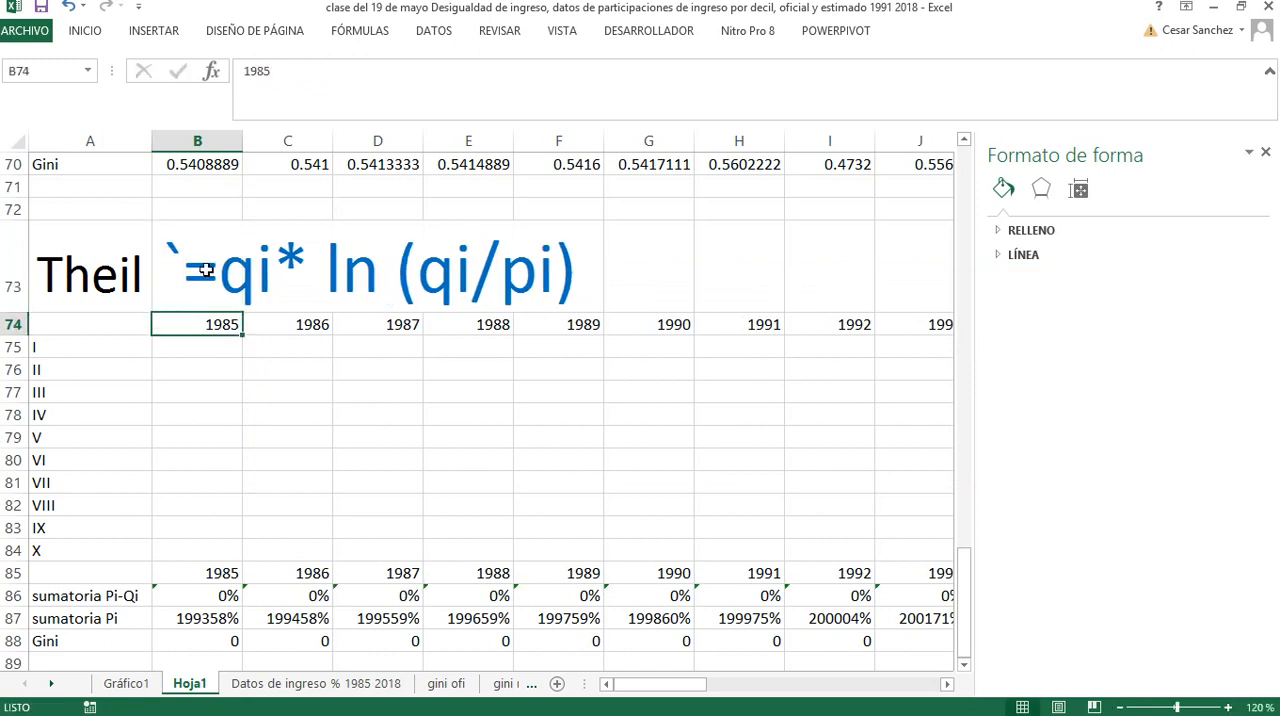
Hide the leading grave accent in the B73 heading by colouring only that character white
{"action": "left_click", "coordinate": [183, 263]}
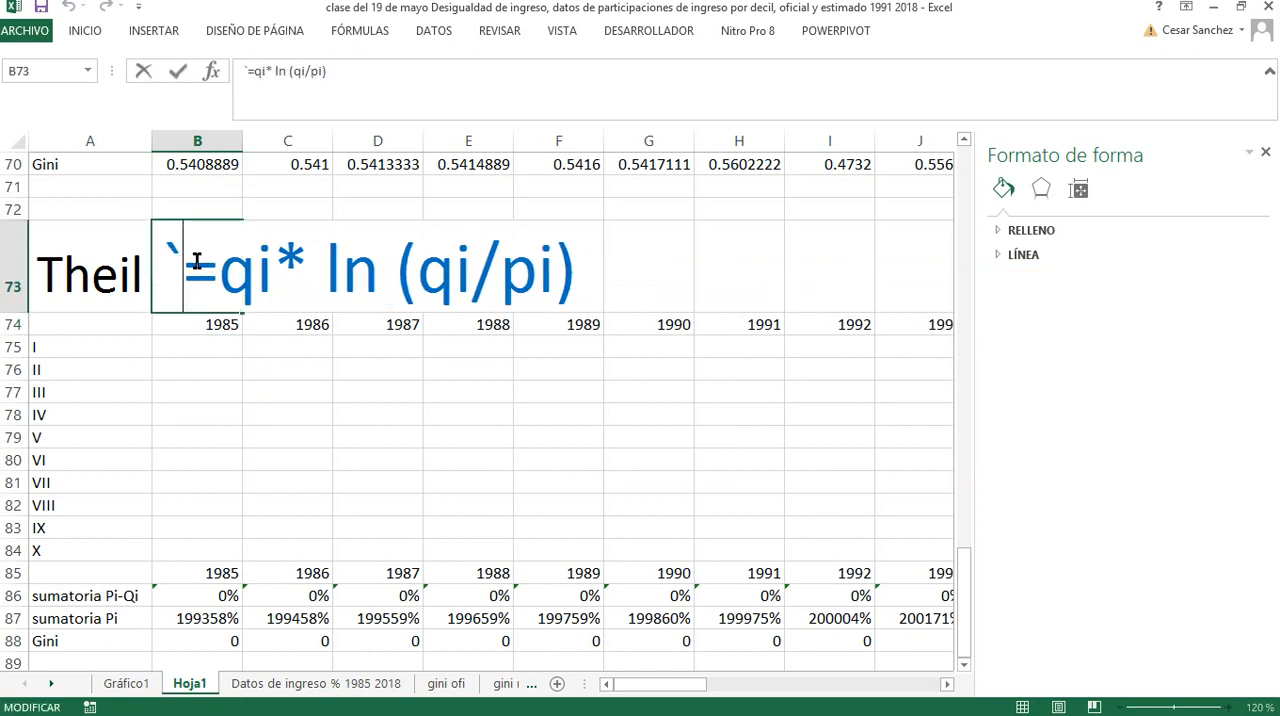
{"action": "left_click", "coordinate": [370, 418]}
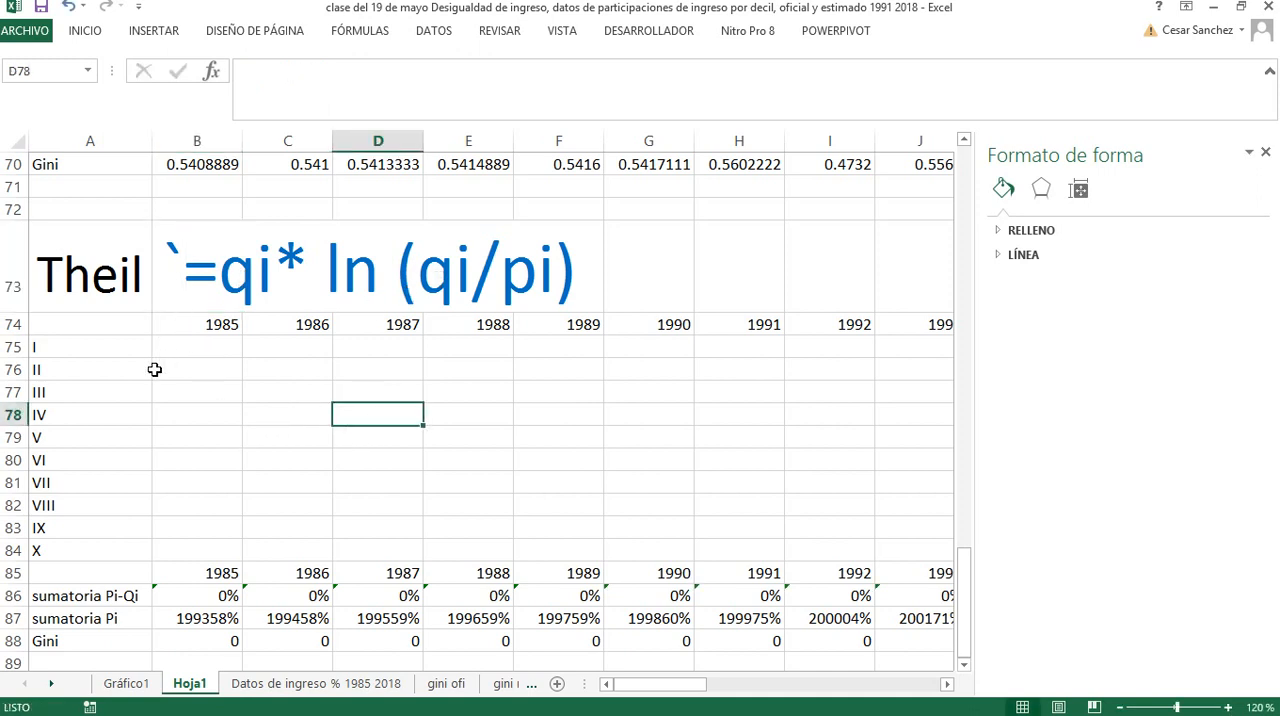
{"action": "left_click", "coordinate": [175, 266]}
{"action": "double_click", "coordinate": [172, 260]}
{"action": "left_click_drag", "start_coordinate": [166, 262], "coordinate": [182, 262]}
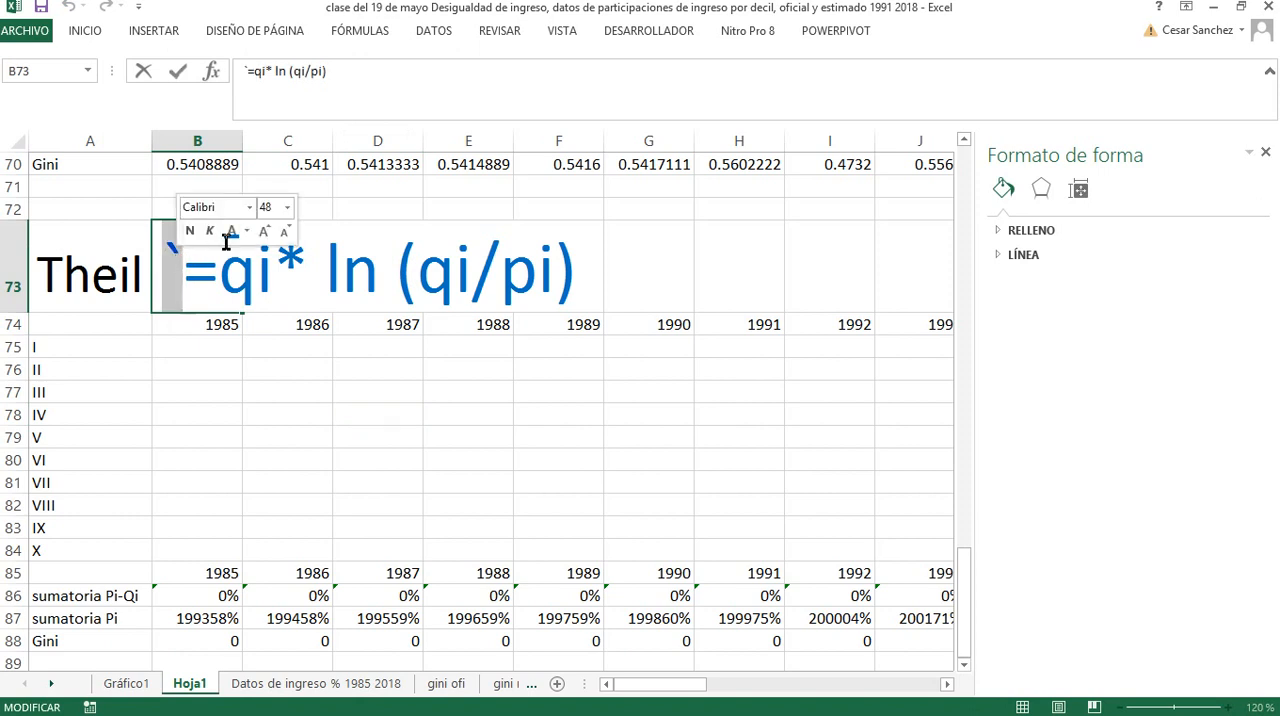
{"action": "left_click", "coordinate": [246, 232]}
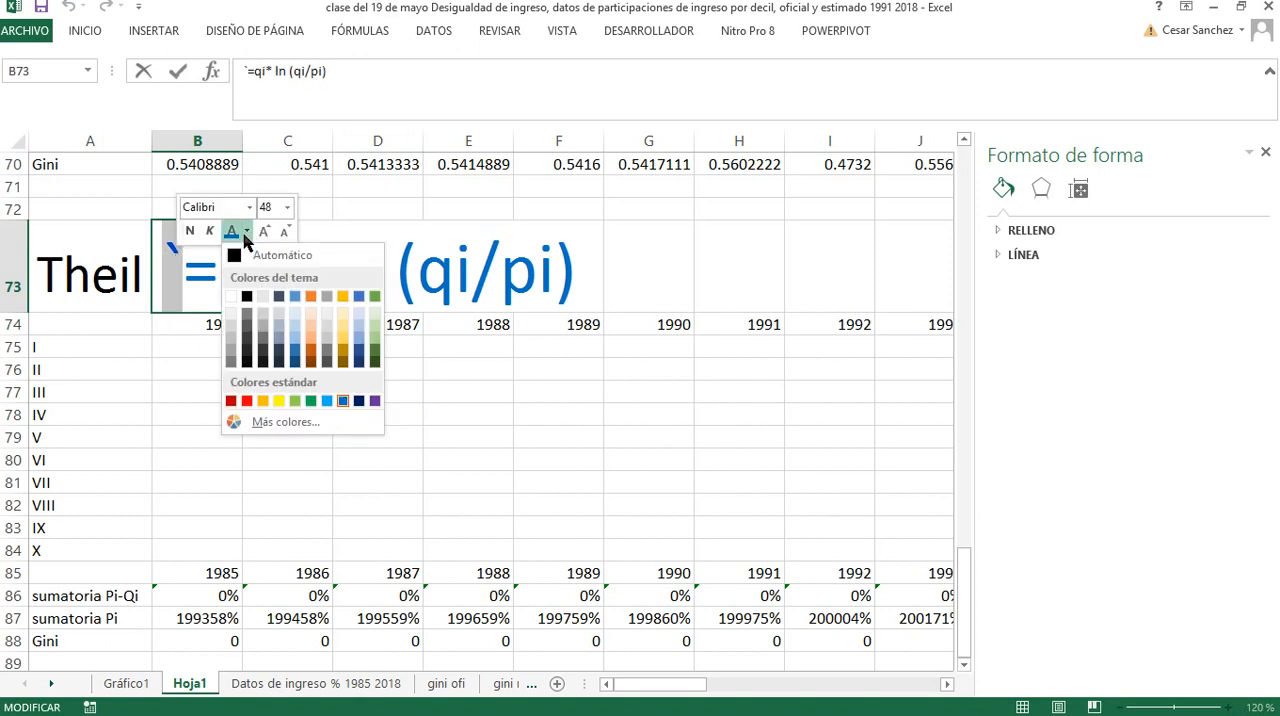
{"action": "left_click", "coordinate": [240, 295]}
{"action": "left_click", "coordinate": [206, 392]}
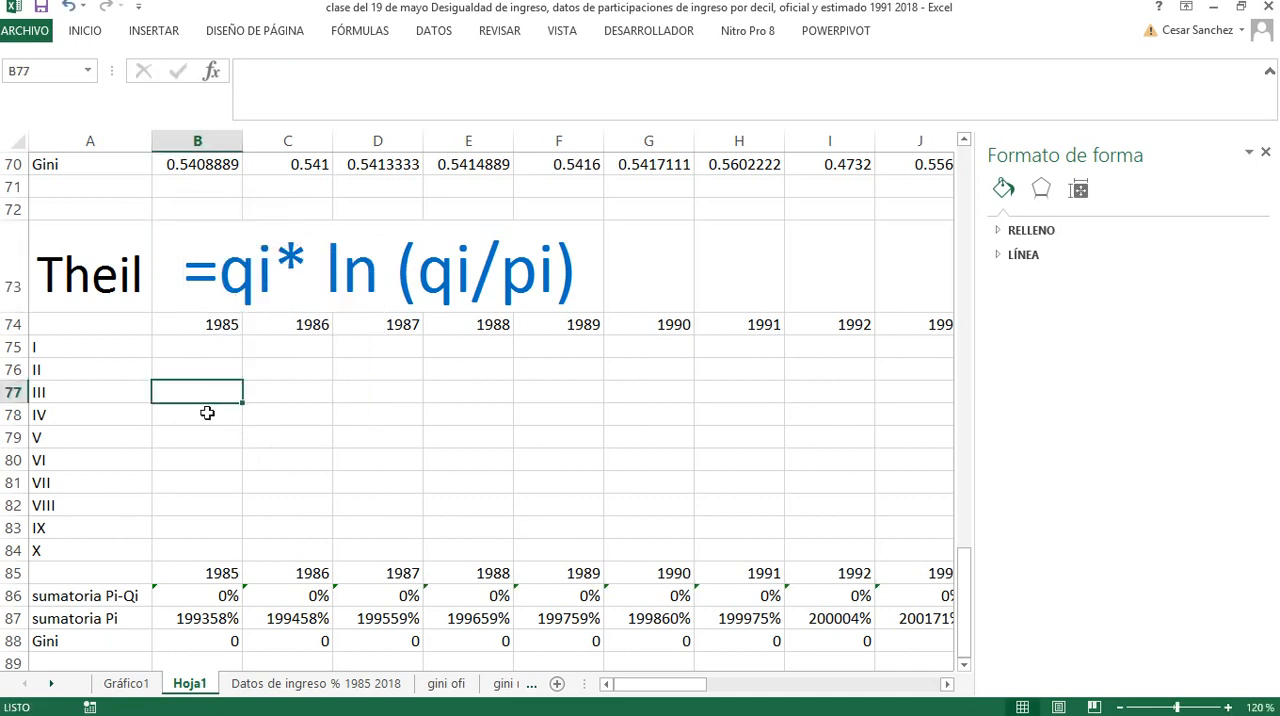
Begin the 1985 decile I Theil formula in B75 with the qi share in B3 followed by a multiplication sign, +B3*
{"action": "left_click", "coordinate": [207, 347]}
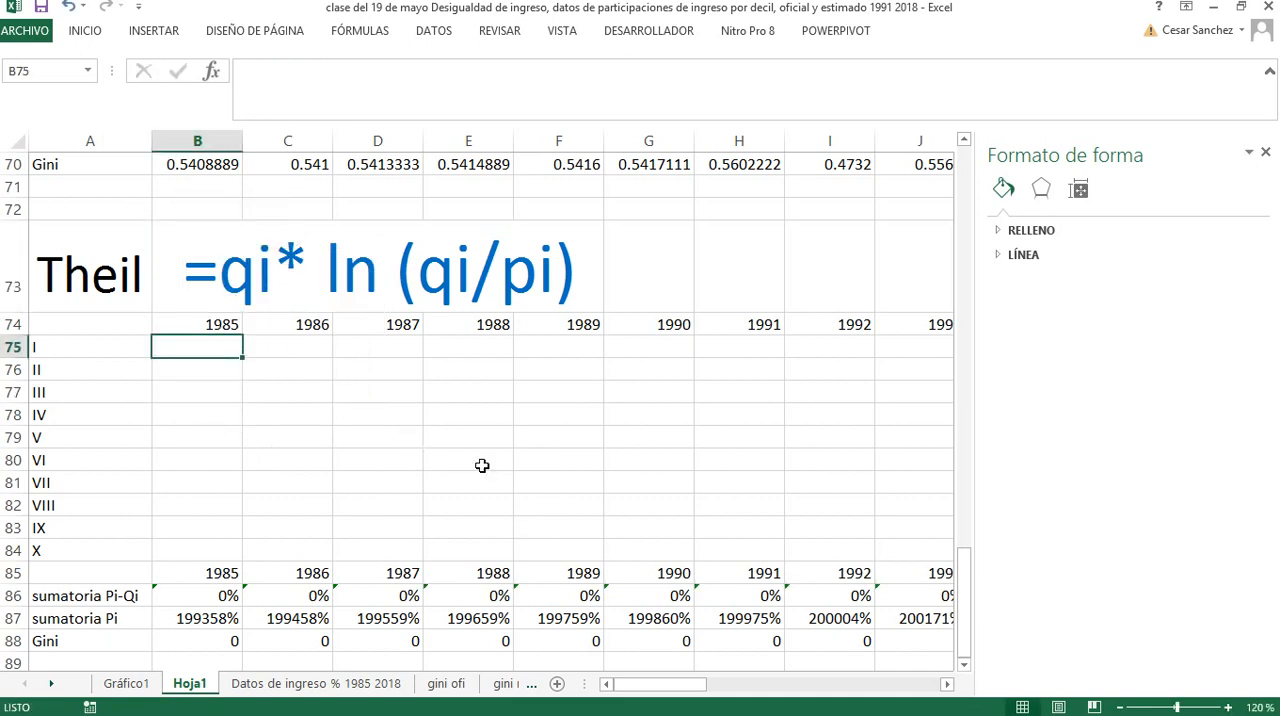
{"action": "type", "text": "+"}
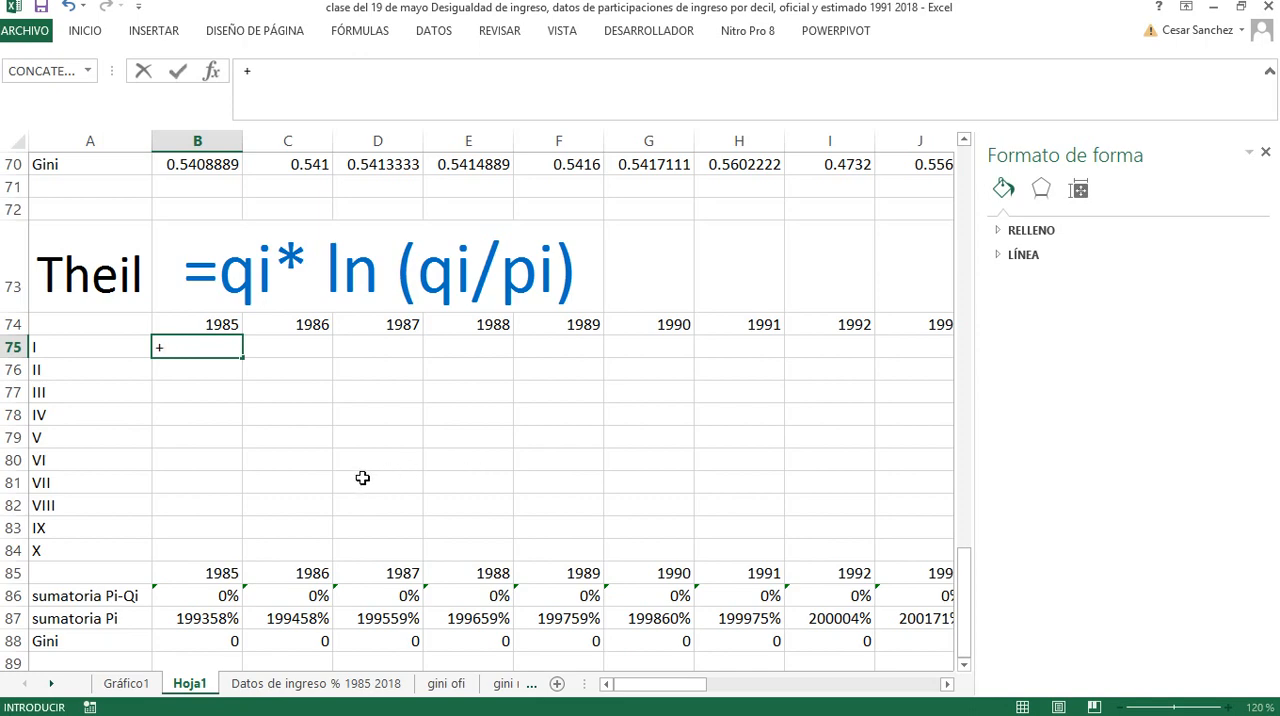
{"action": "scroll", "coordinate": [236, 452], "scroll_direction": "up", "scroll_amount": 11}
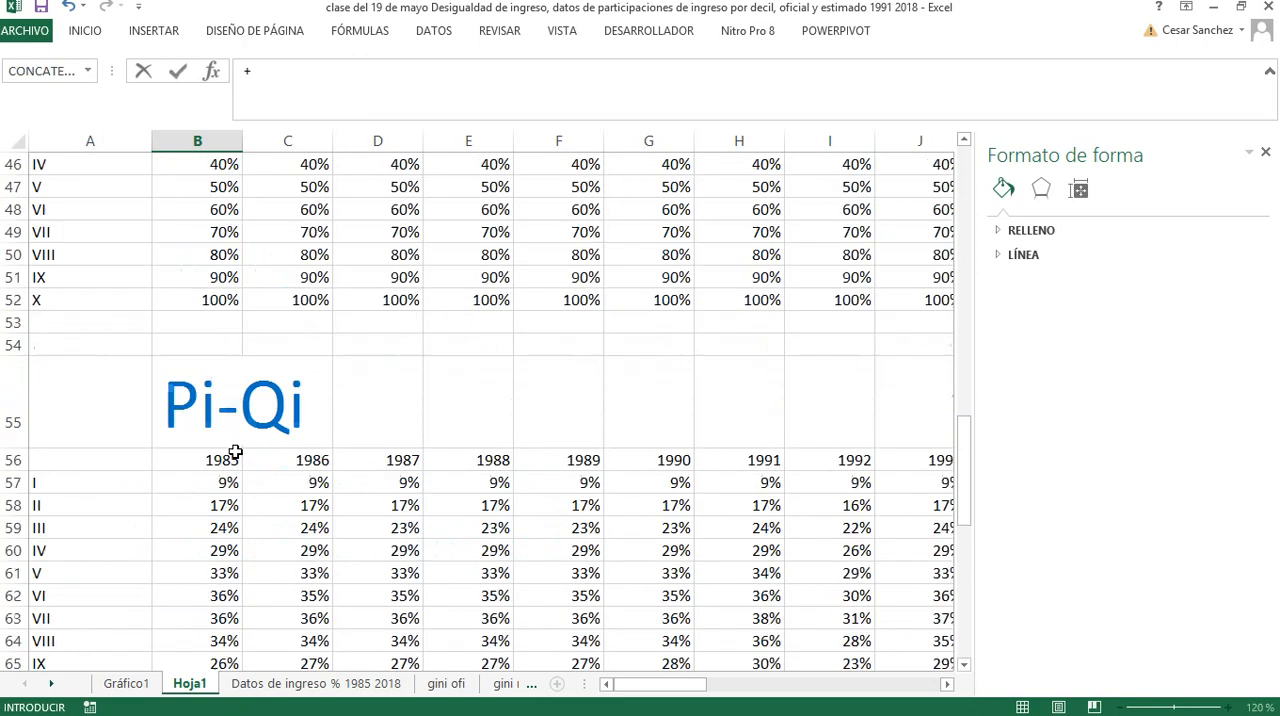
{"action": "scroll", "coordinate": [236, 452], "scroll_direction": "up", "scroll_amount": 9}
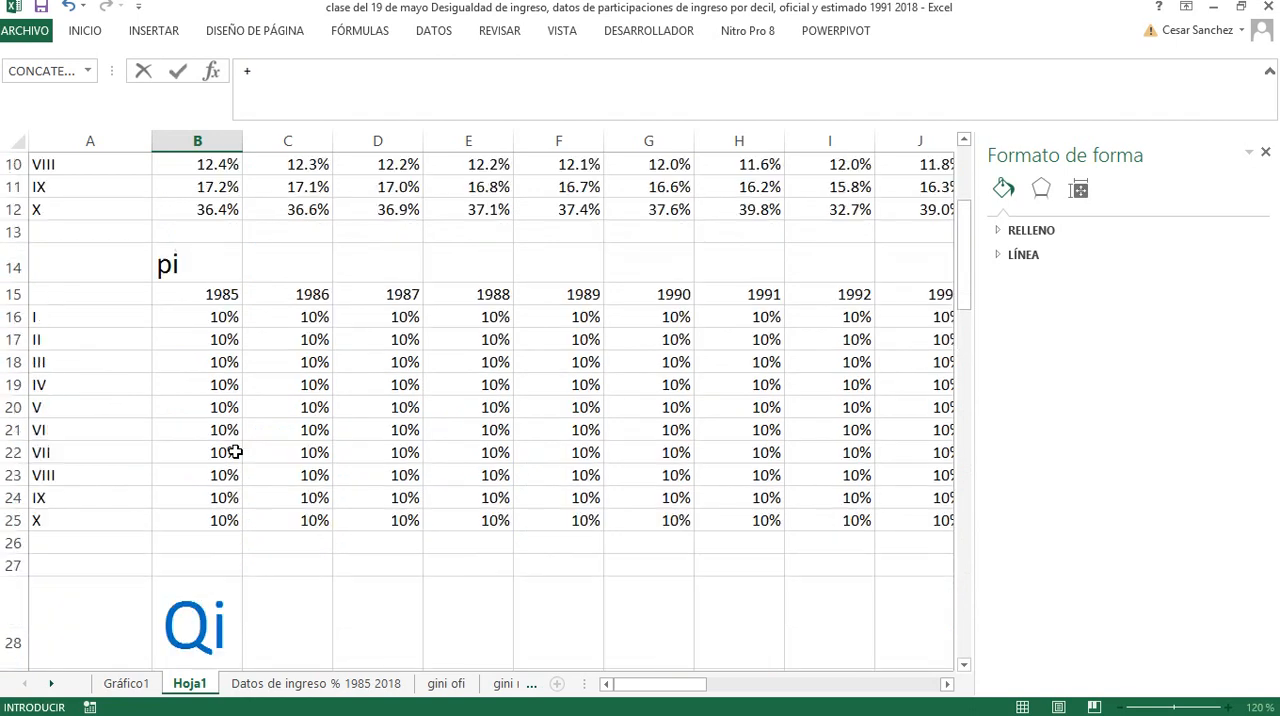
{"action": "scroll", "coordinate": [234, 452], "scroll_direction": "up", "scroll_amount": 3}
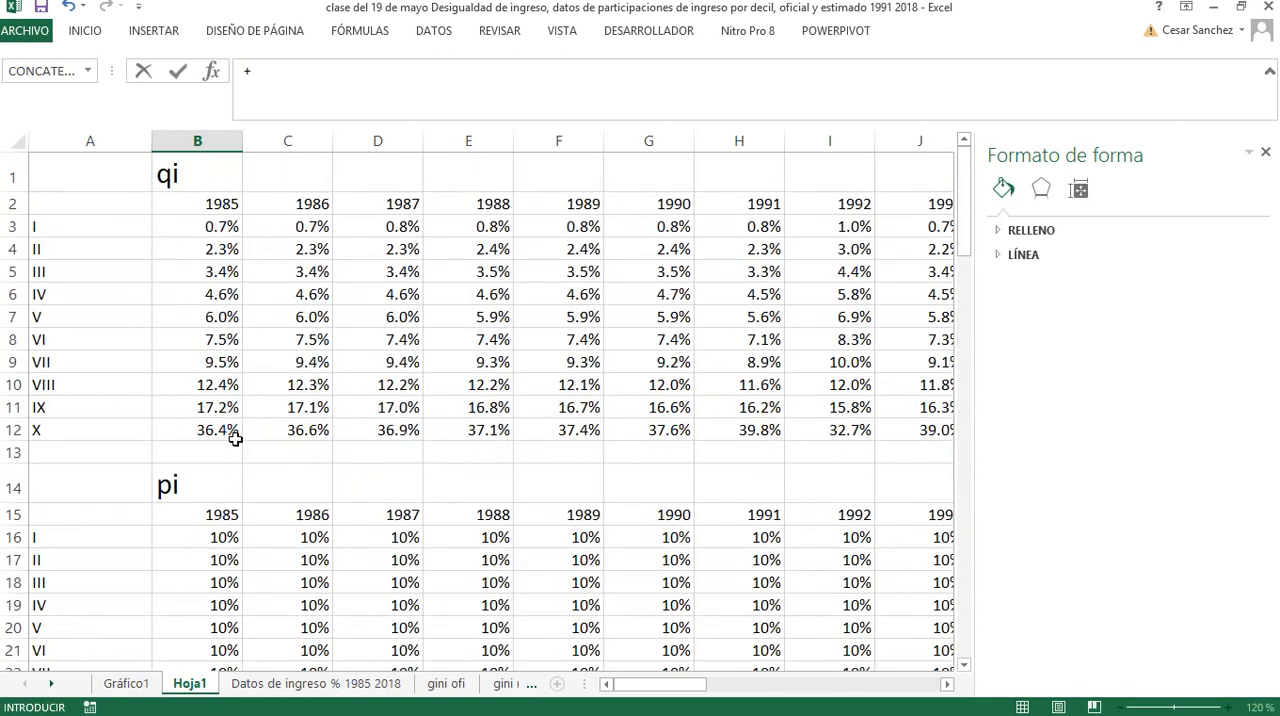
{"action": "left_click", "coordinate": [217, 229]}
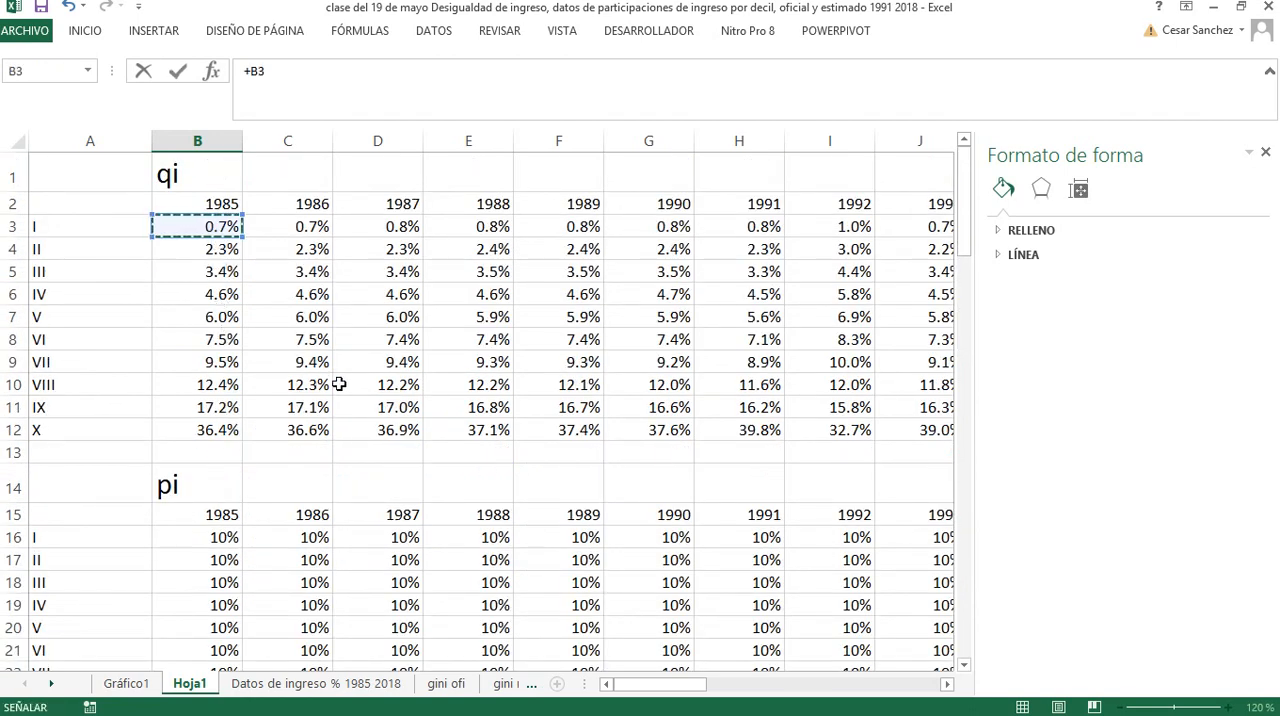
{"action": "type", "text": "*"}
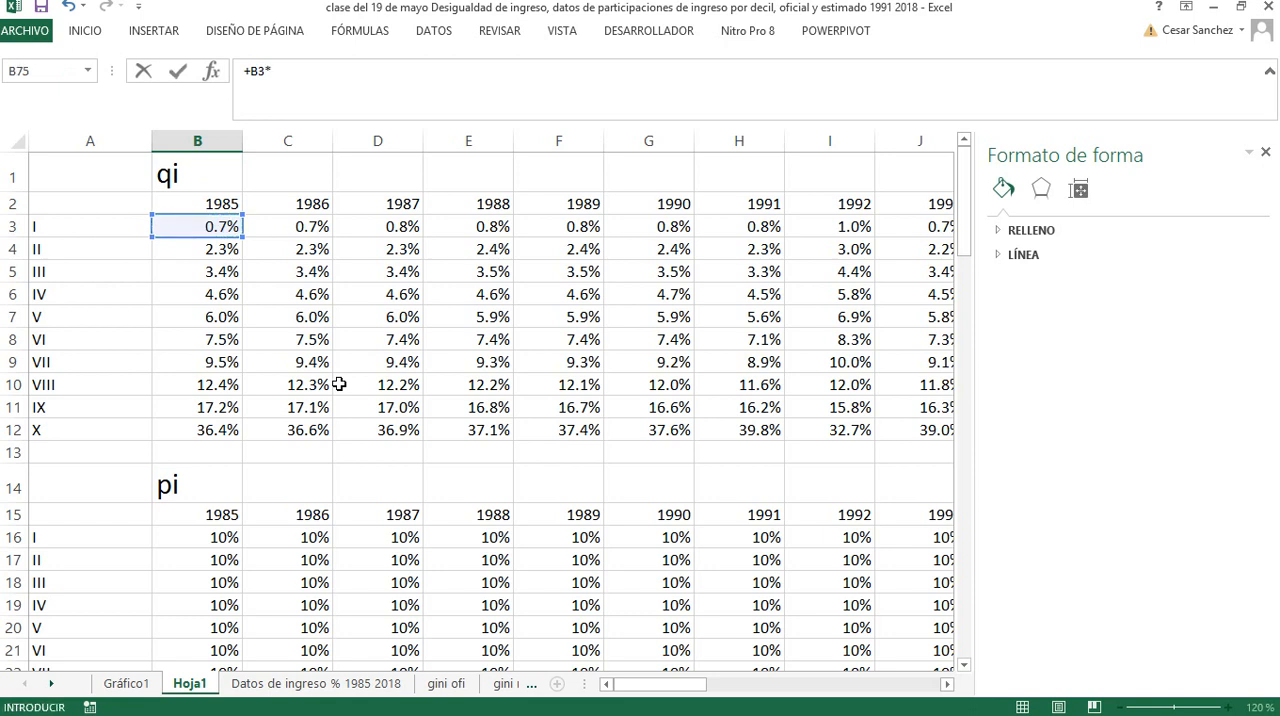
Complete the 1985 decile I Theil formula in B75 with the natural log of qi over pi: +B3*LN(B3/B16)
{"action": "left_click", "coordinate": [276, 71]}
{"action": "type", "text": "ln"}
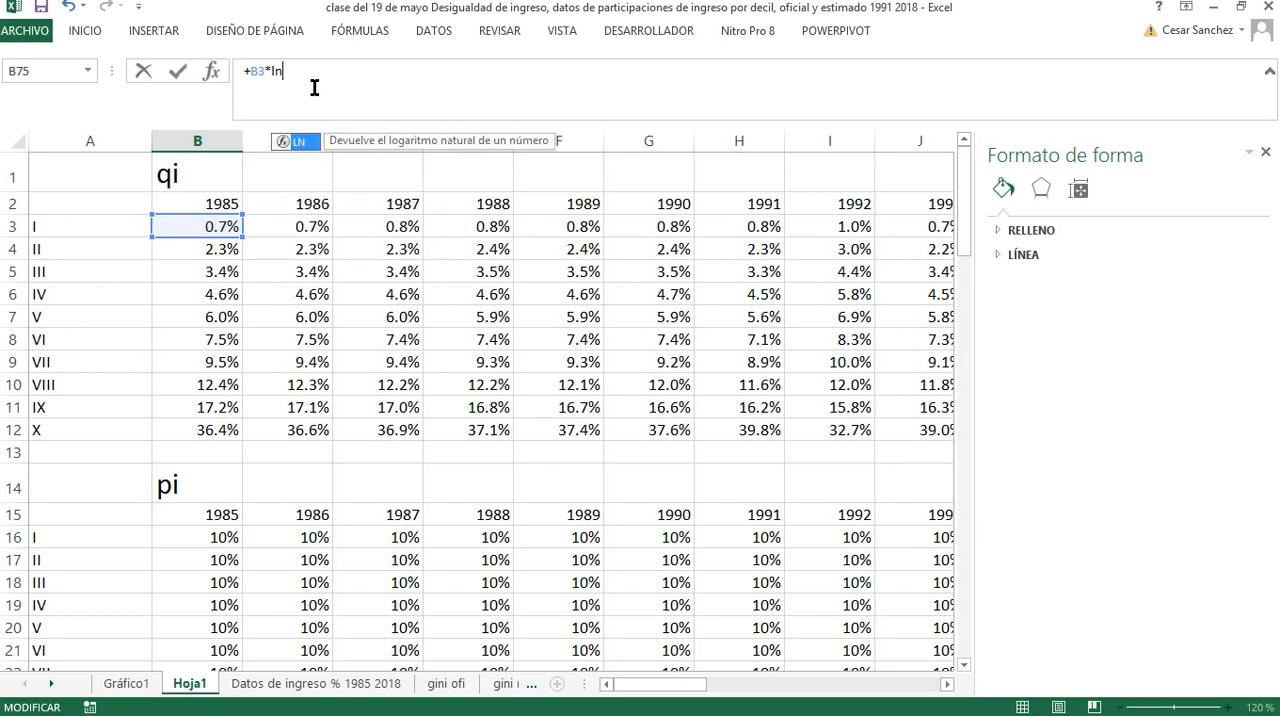
{"action": "double_click", "coordinate": [300, 141]}
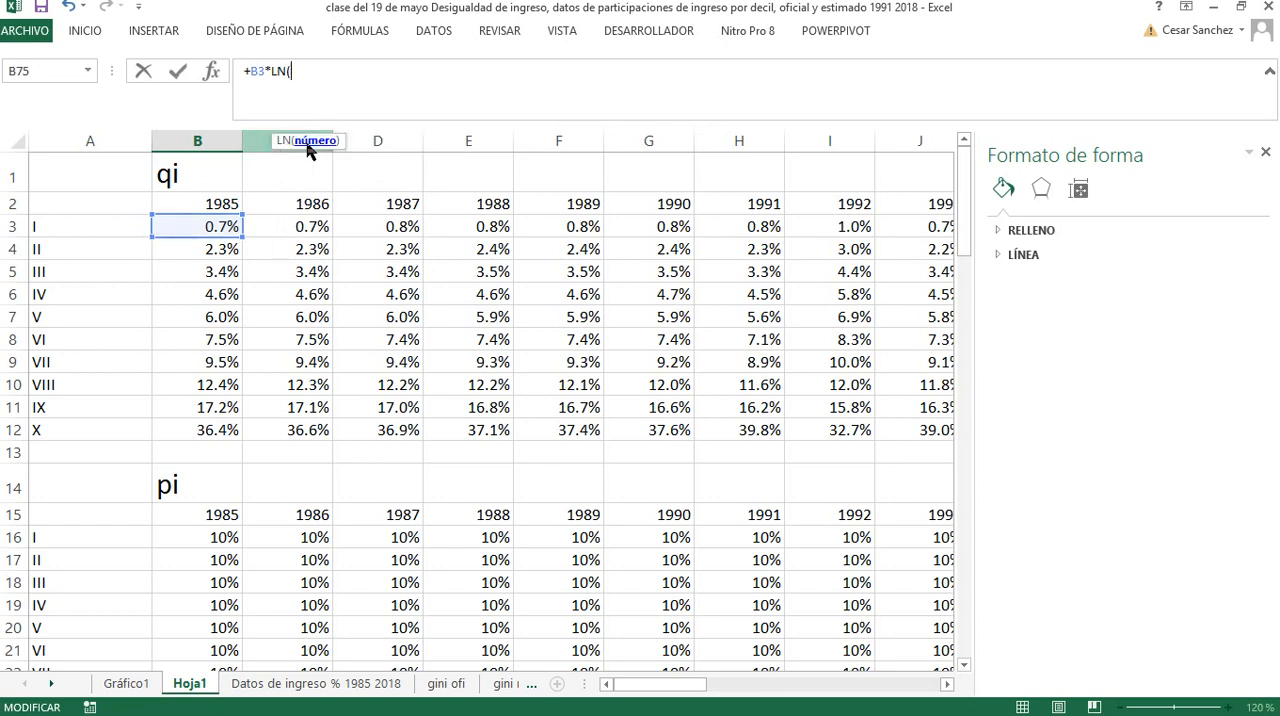
{"action": "left_click", "coordinate": [211, 224]}
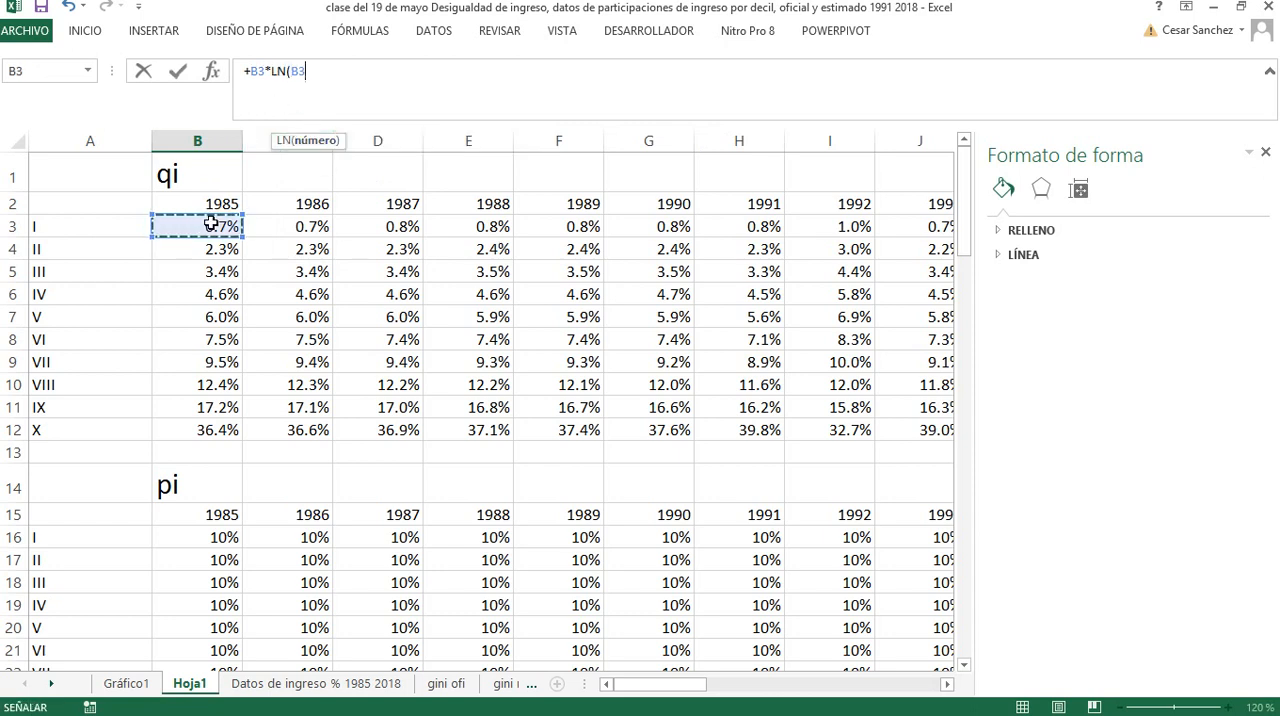
{"action": "type", "text": "/"}
{"action": "left_click", "coordinate": [222, 537]}
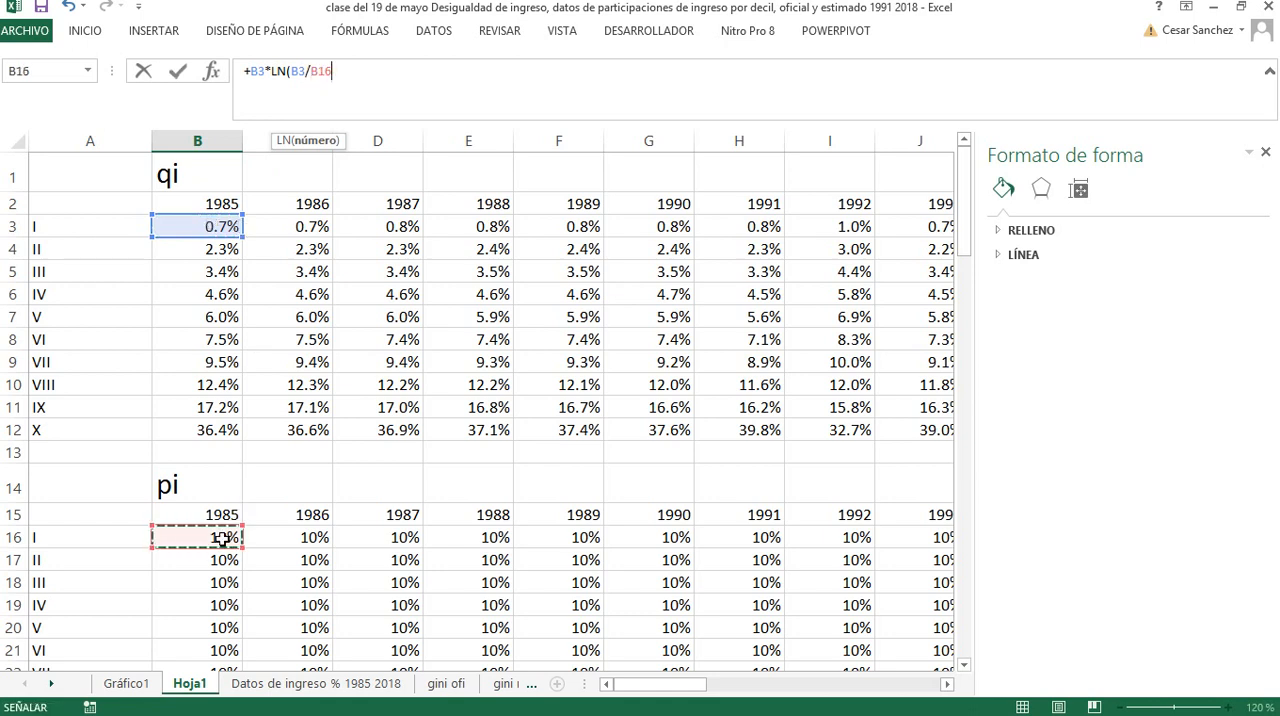
{"action": "type", "text": ")"}
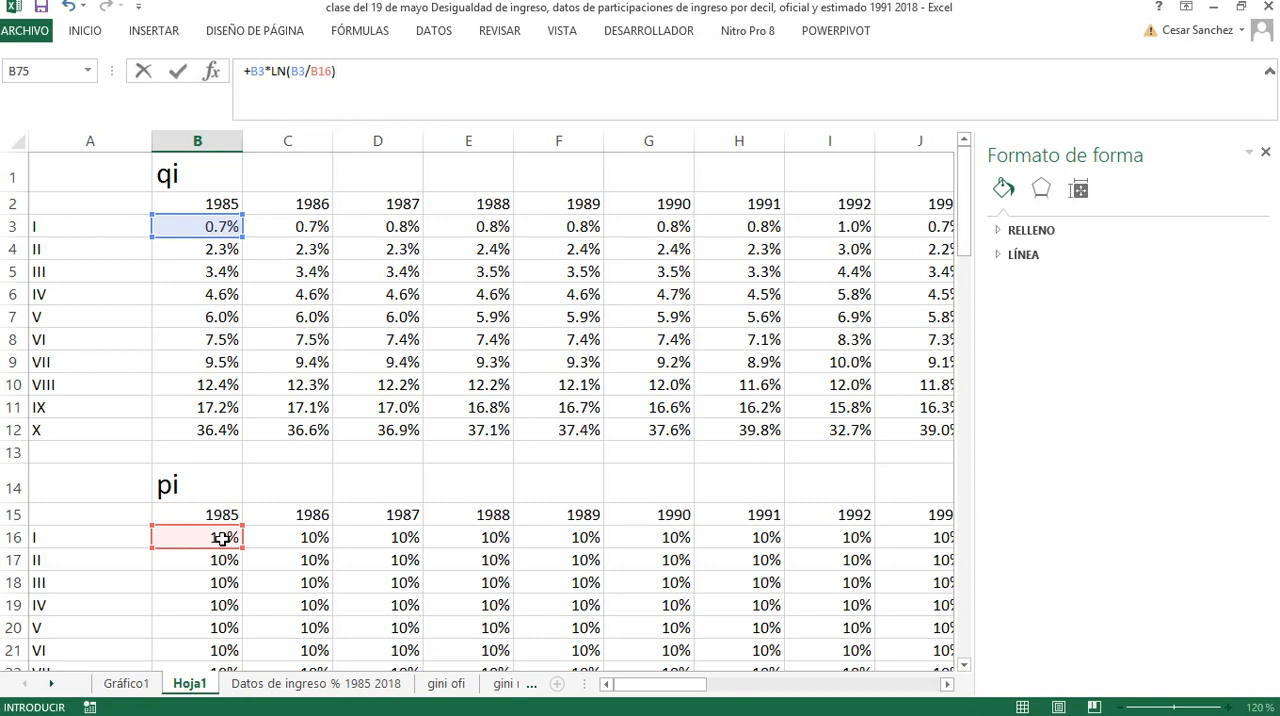
{"action": "key", "text": "Return"}
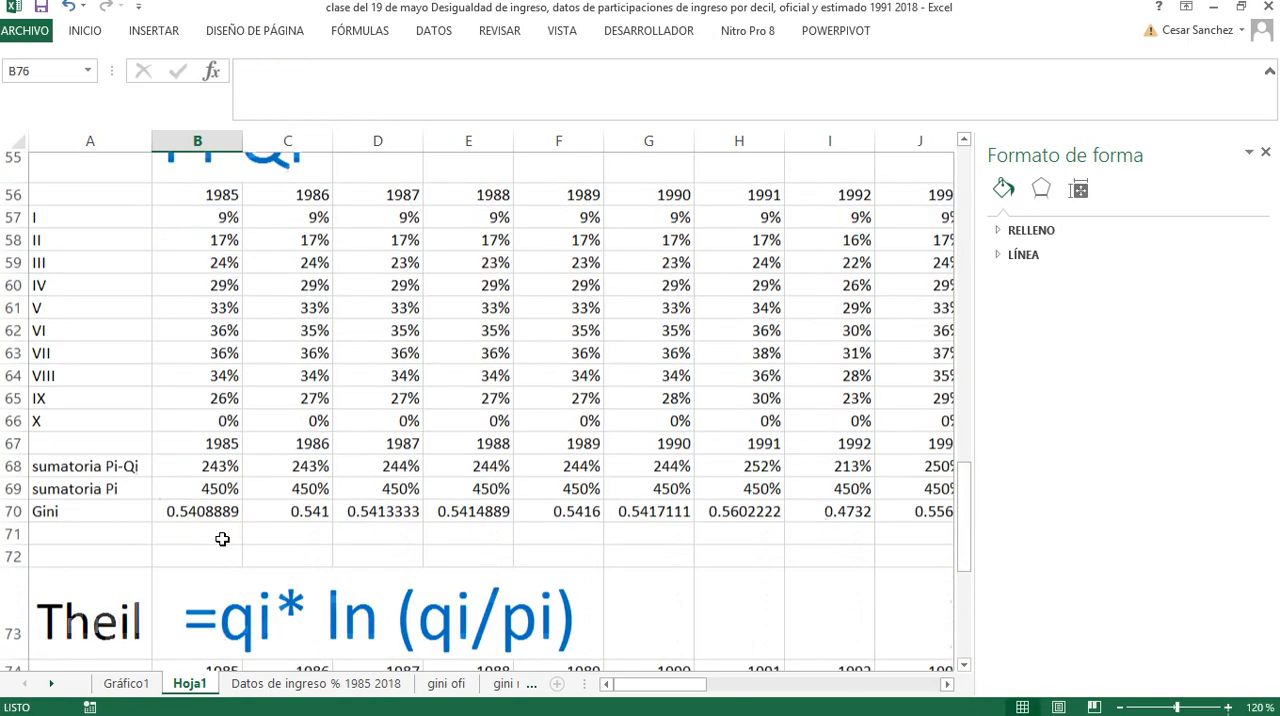
Fill the B75 Theil formula down the 1985 column through decile X in B84
{"action": "scroll", "coordinate": [211, 560], "scroll_direction": "down", "scroll_amount": 2}
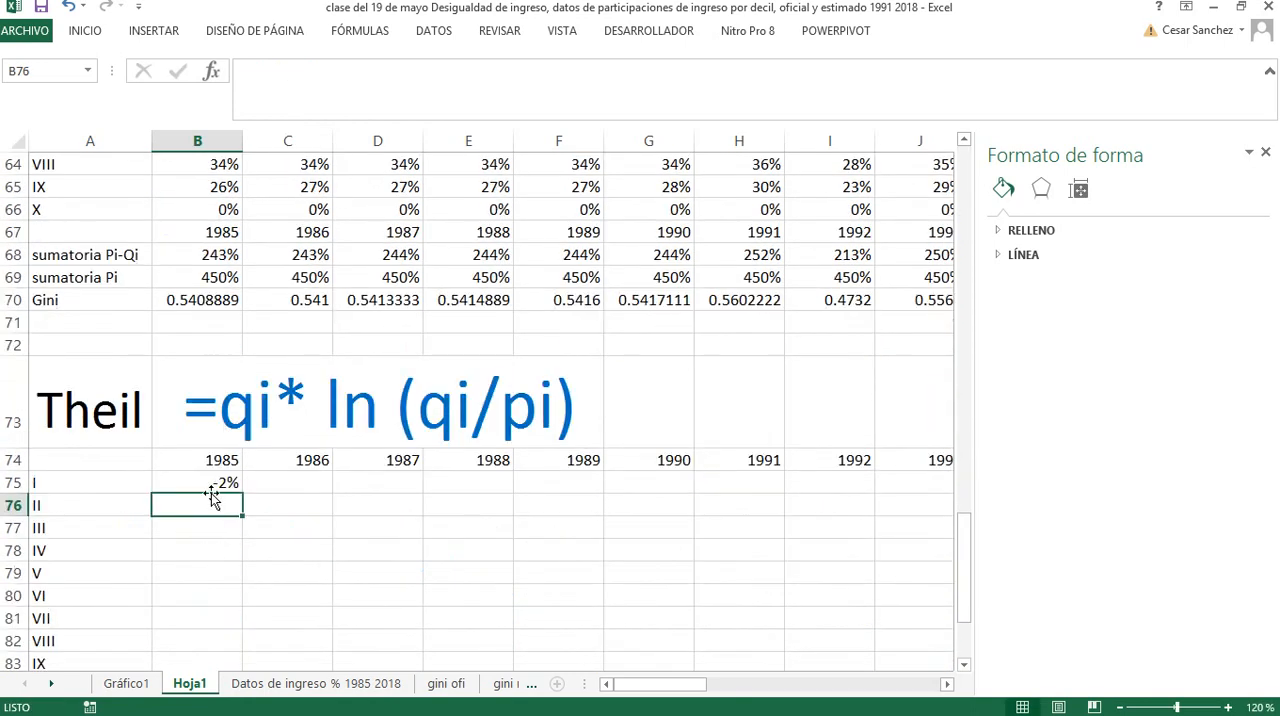
{"action": "scroll", "coordinate": [213, 495], "scroll_direction": "down", "scroll_amount": 1}
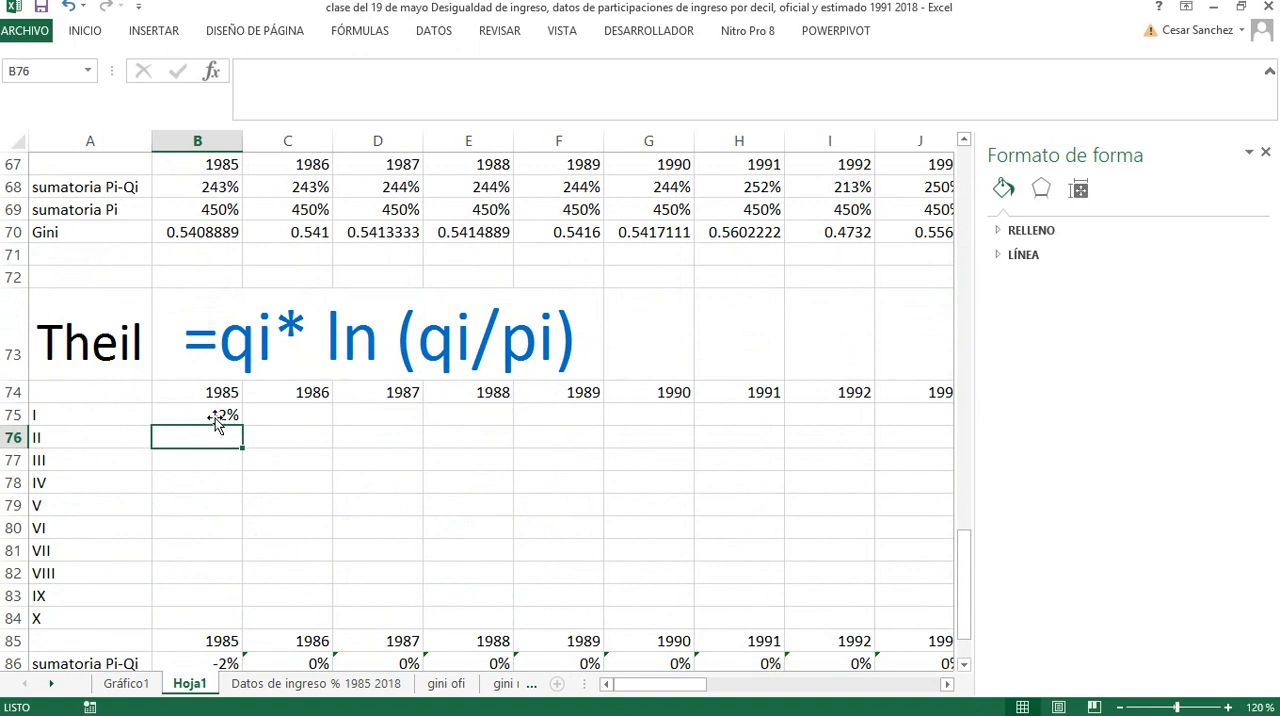
{"action": "left_click", "coordinate": [215, 417]}
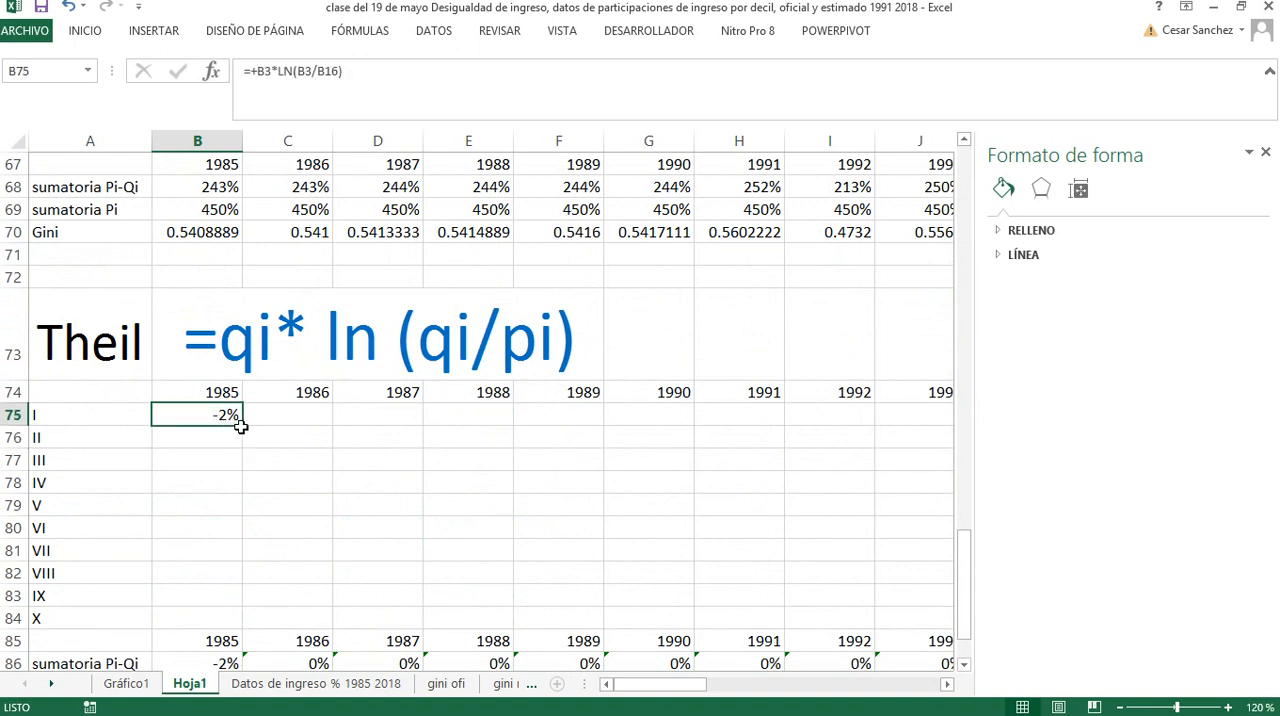
{"action": "double_click", "coordinate": [244, 426]}
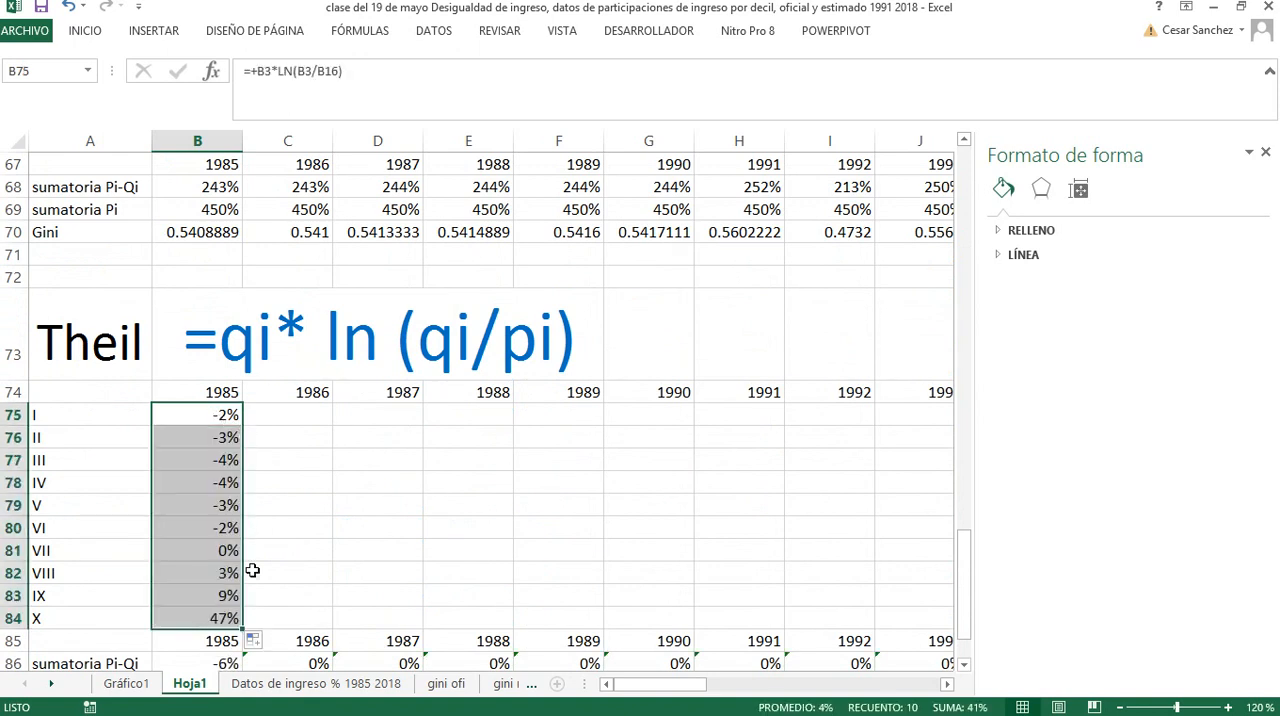
Review the 1985 Theil terms in B75:B84, checking the formulas for deciles VII, VIII, IX and X
{"action": "scroll", "coordinate": [252, 540], "scroll_direction": "down", "scroll_amount": 2}
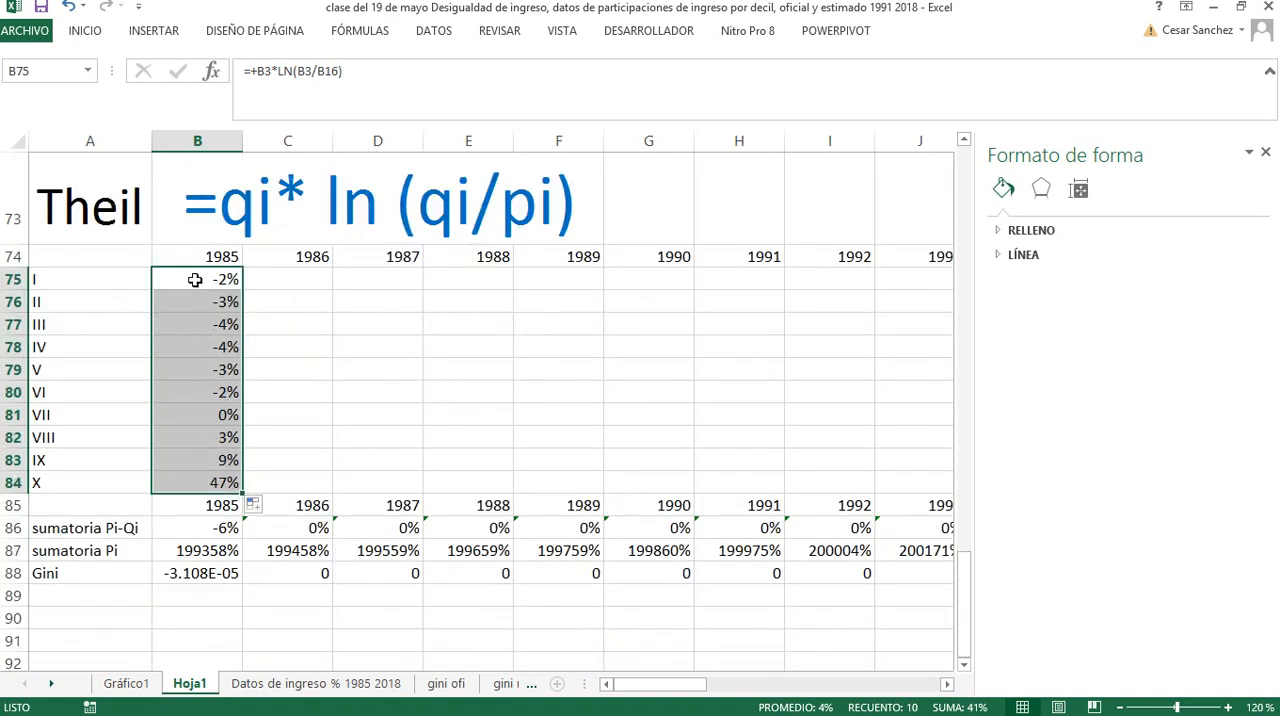
{"action": "left_click_drag", "start_coordinate": [195, 280], "coordinate": [196, 396]}
{"action": "double_click", "coordinate": [200, 410]}
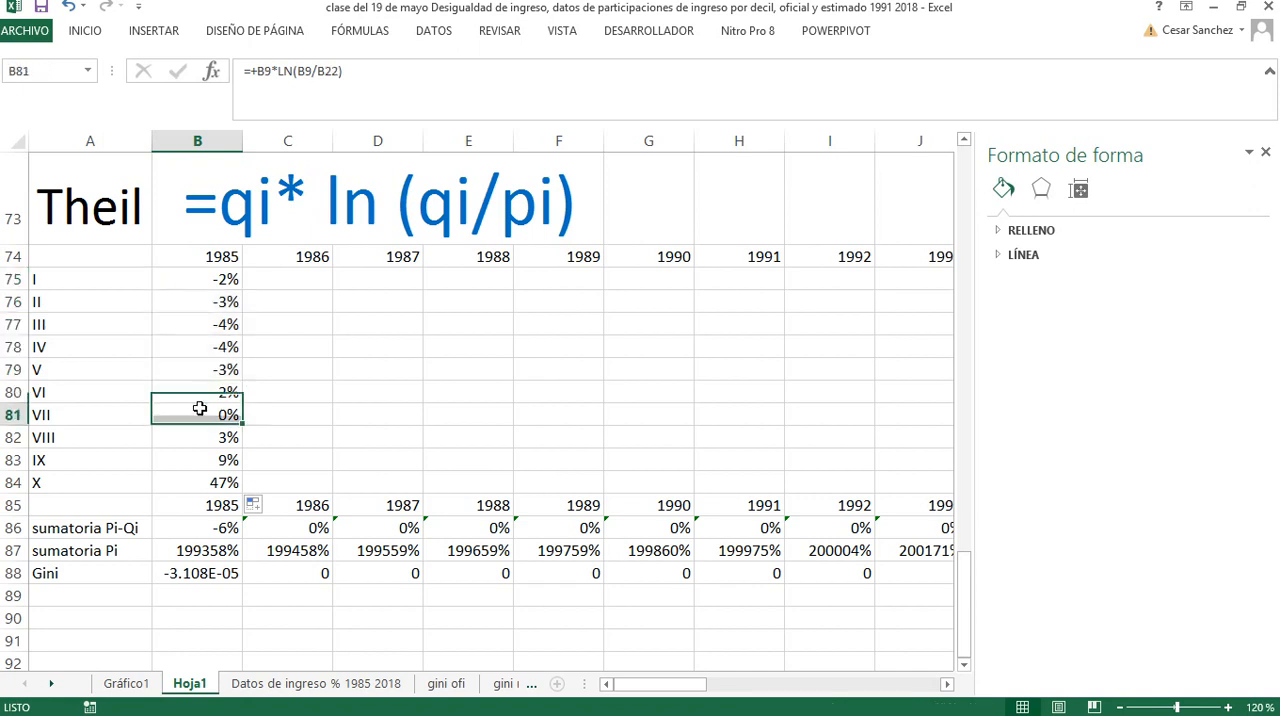
{"action": "left_click", "coordinate": [186, 459]}
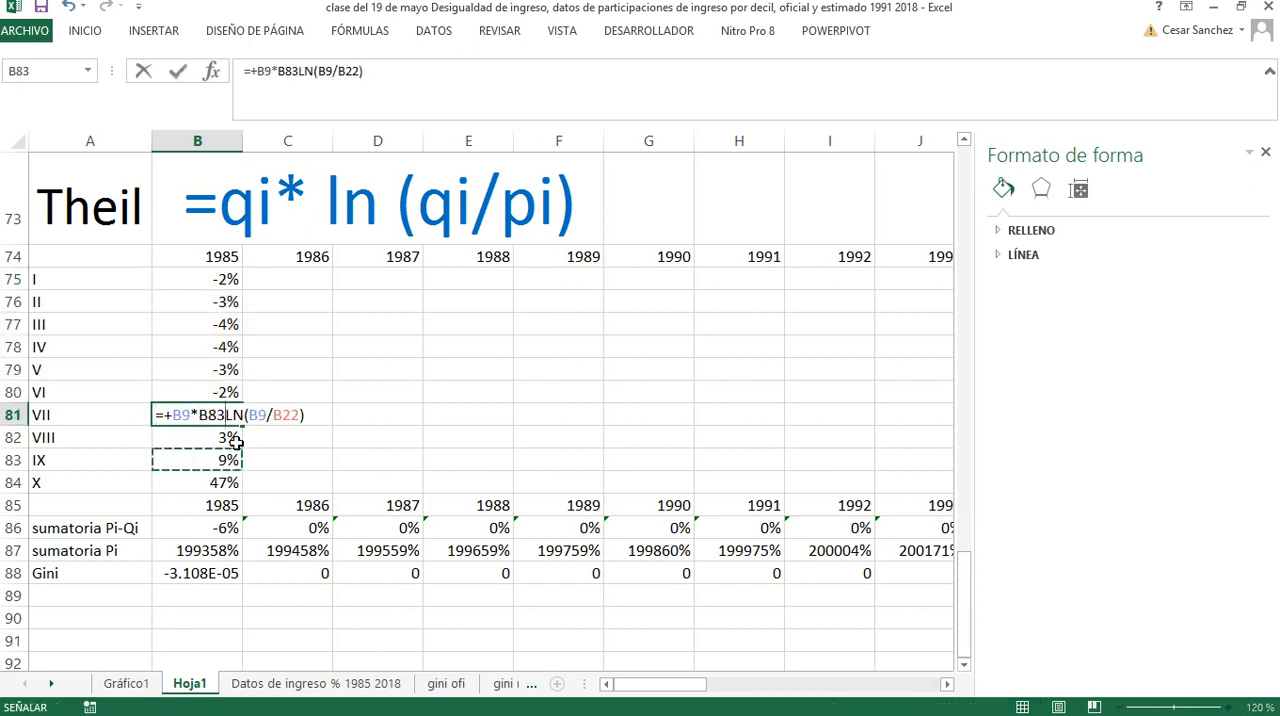
{"action": "key", "text": "Escape"}
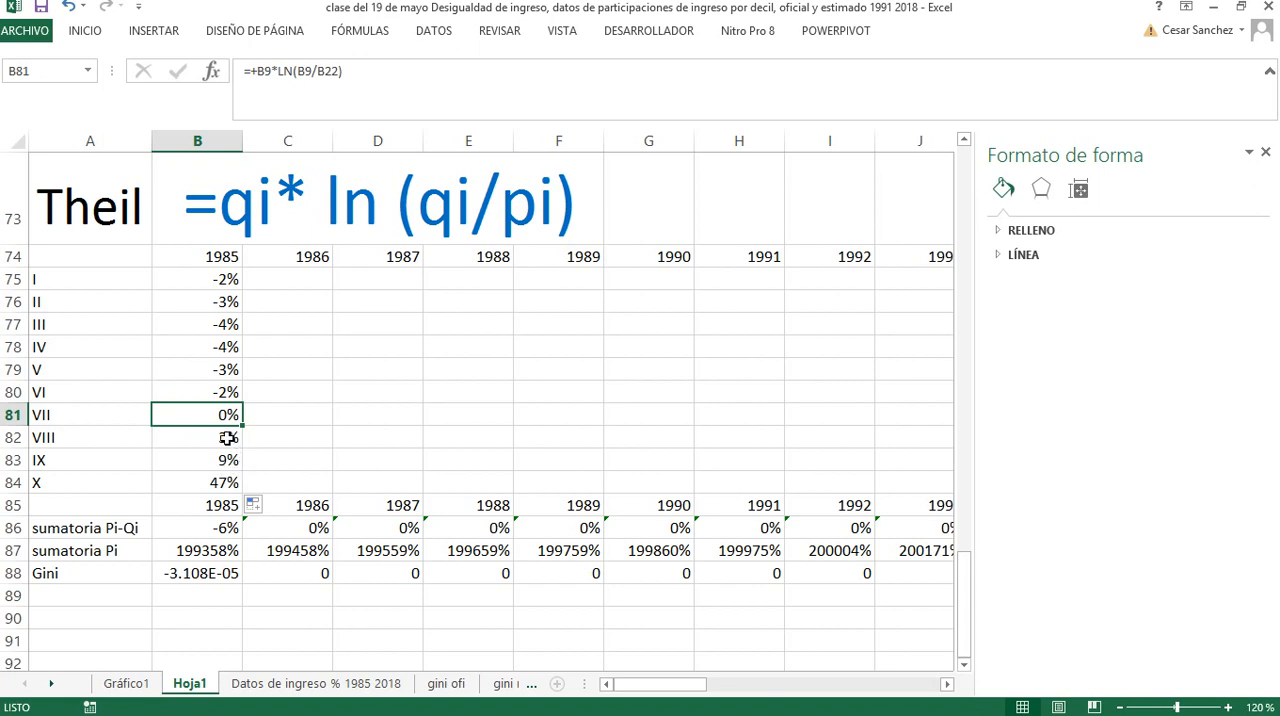
{"action": "left_click", "coordinate": [228, 437]}
{"action": "left_click", "coordinate": [226, 460]}
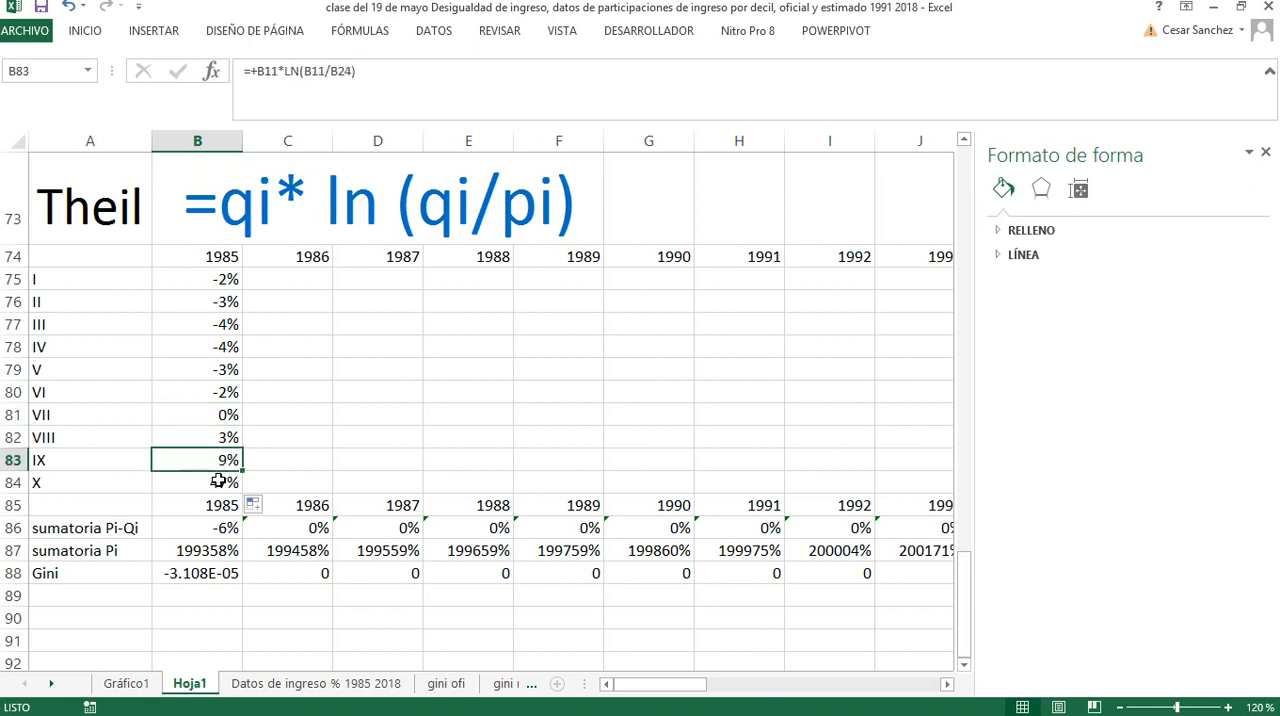
{"action": "left_click", "coordinate": [218, 481]}
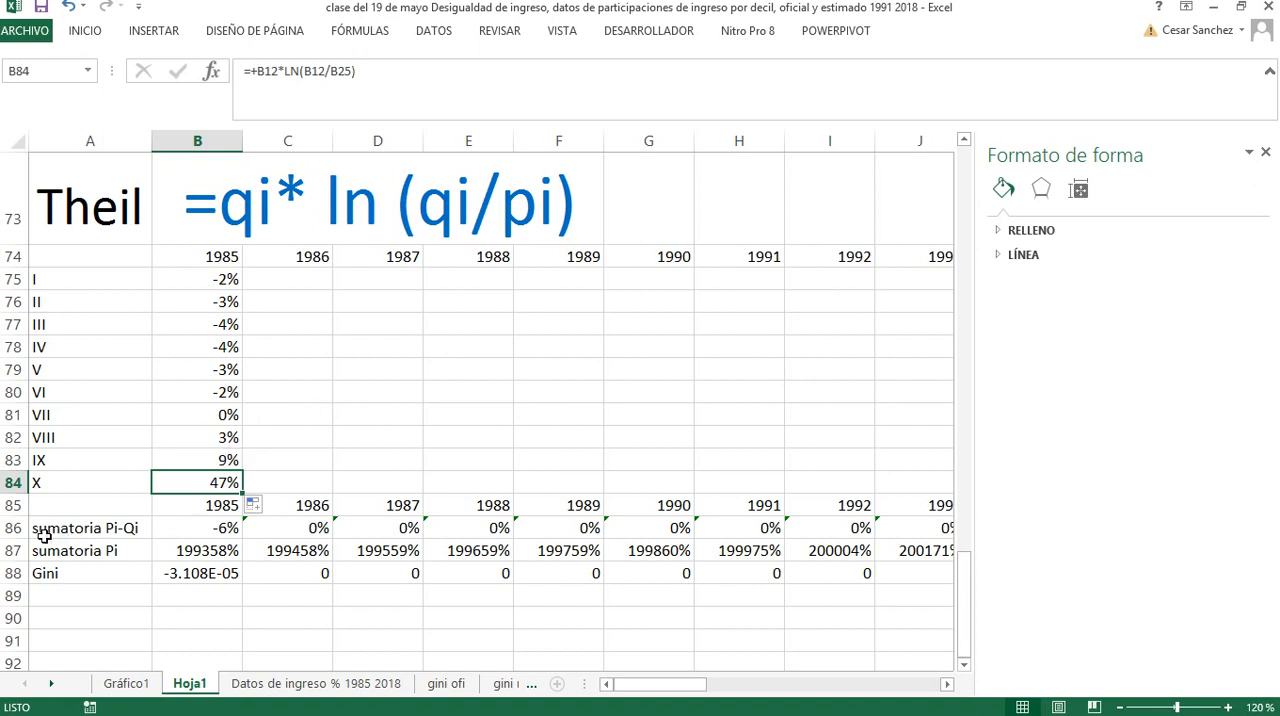
Delete the sumatoria Pi-Qi and sumatoria Pi rows, 86 and 87, beneath the Theil table
{"action": "left_click_drag", "start_coordinate": [12, 528], "coordinate": [20, 549]}
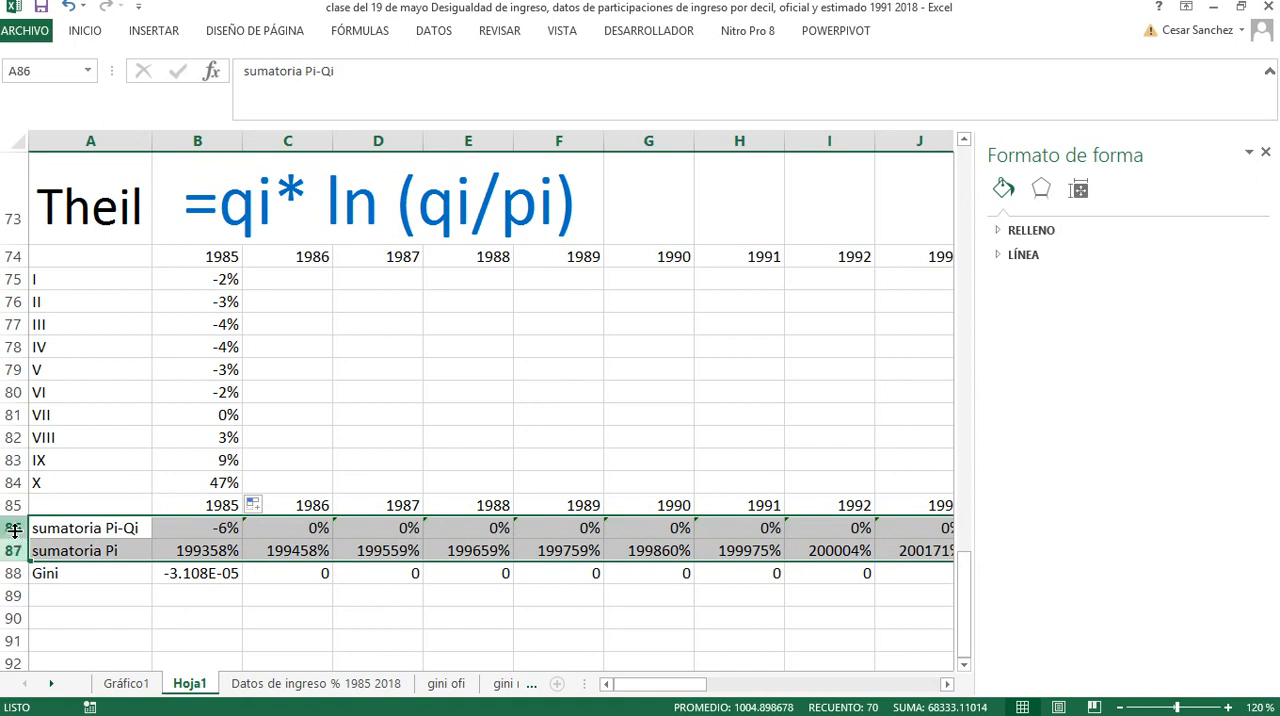
{"action": "right_click", "coordinate": [17, 547]}
{"action": "left_click", "coordinate": [19, 538]}
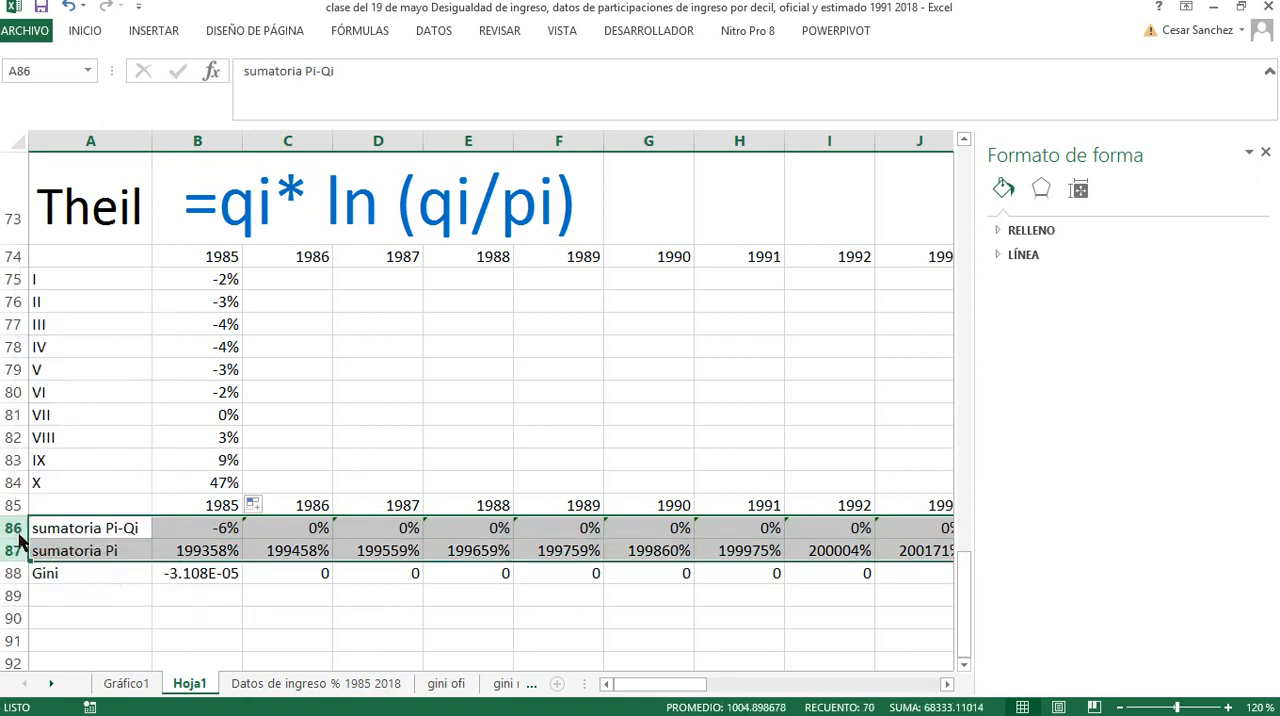
{"action": "right_click", "coordinate": [20, 528]}
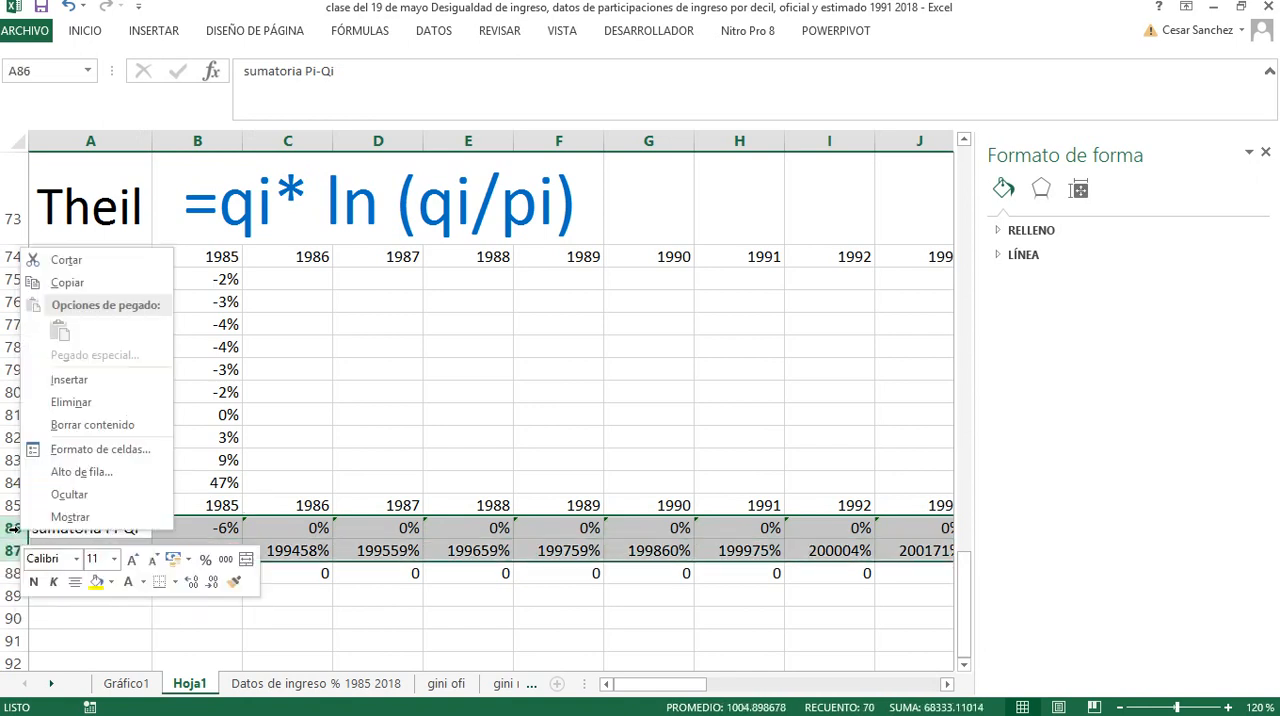
{"action": "left_click", "coordinate": [80, 403]}
Replace the Gini label in A86 with Theil
{"action": "left_click", "coordinate": [72, 525]}
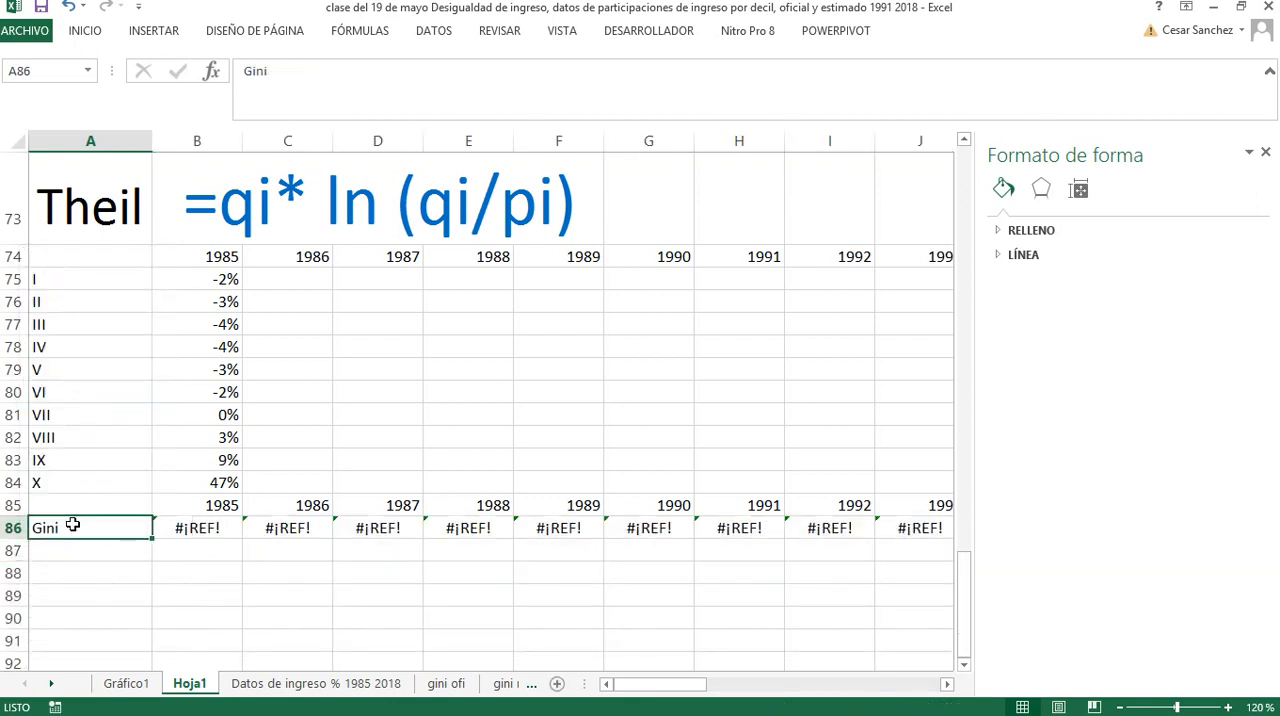
{"action": "type", "text": "THEil"}
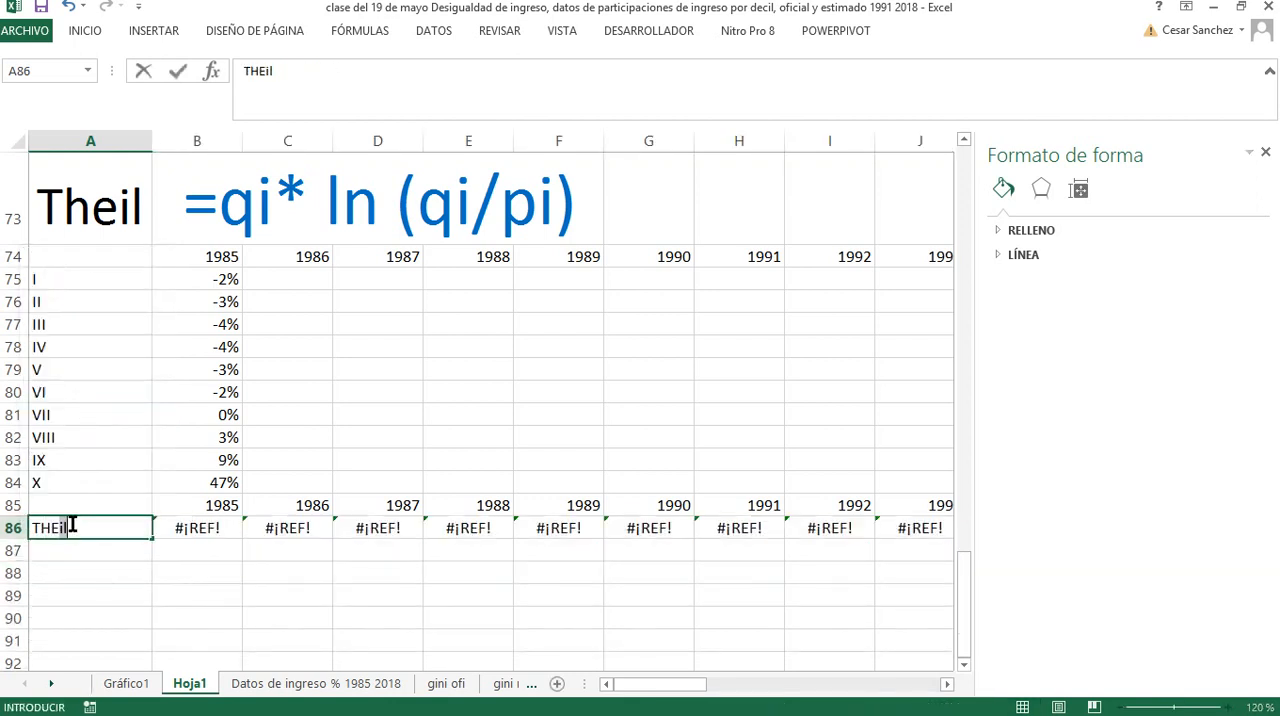
{"action": "key", "text": "BackSpace"}
{"action": "key", "text": "BackSpace"}
{"action": "key", "text": "BackSpace"}
{"action": "key", "text": "BackSpace"}
{"action": "type", "text": "heil"}
{"action": "key", "text": "Return"}
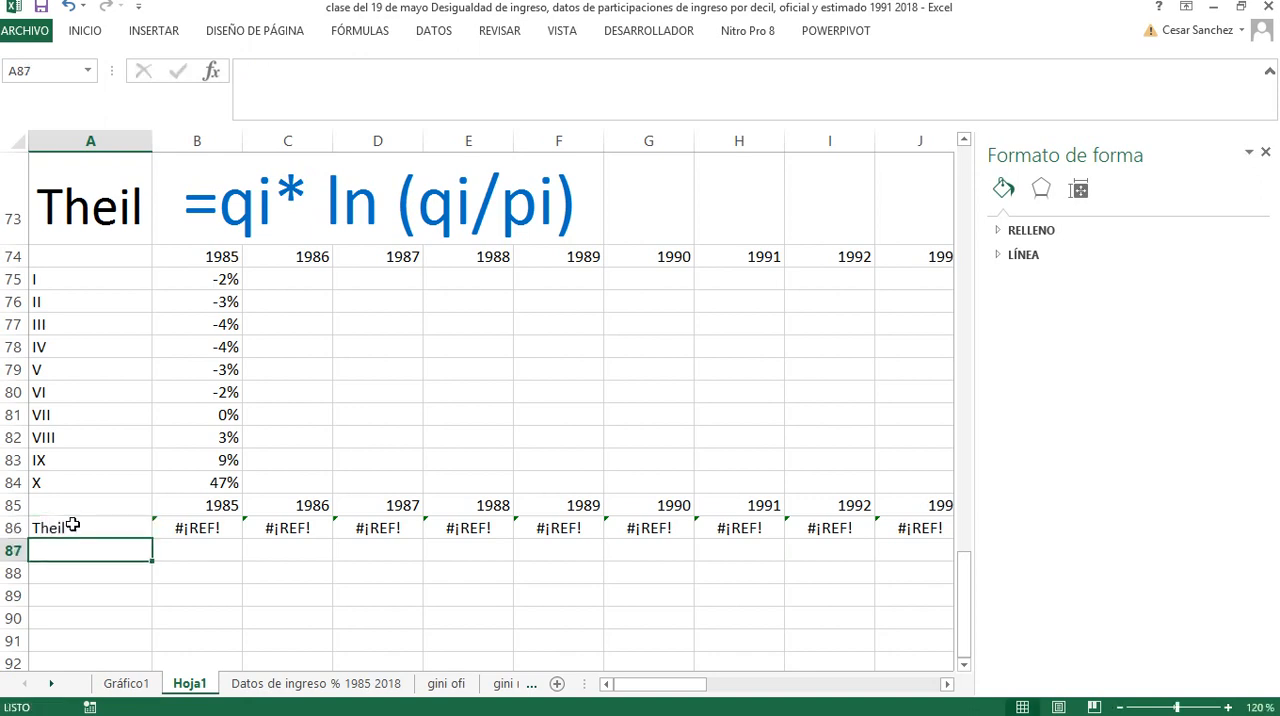
Clear the broken Gini formulas from row 86 for all years, starting at B86
{"action": "left_click", "coordinate": [174, 527]}
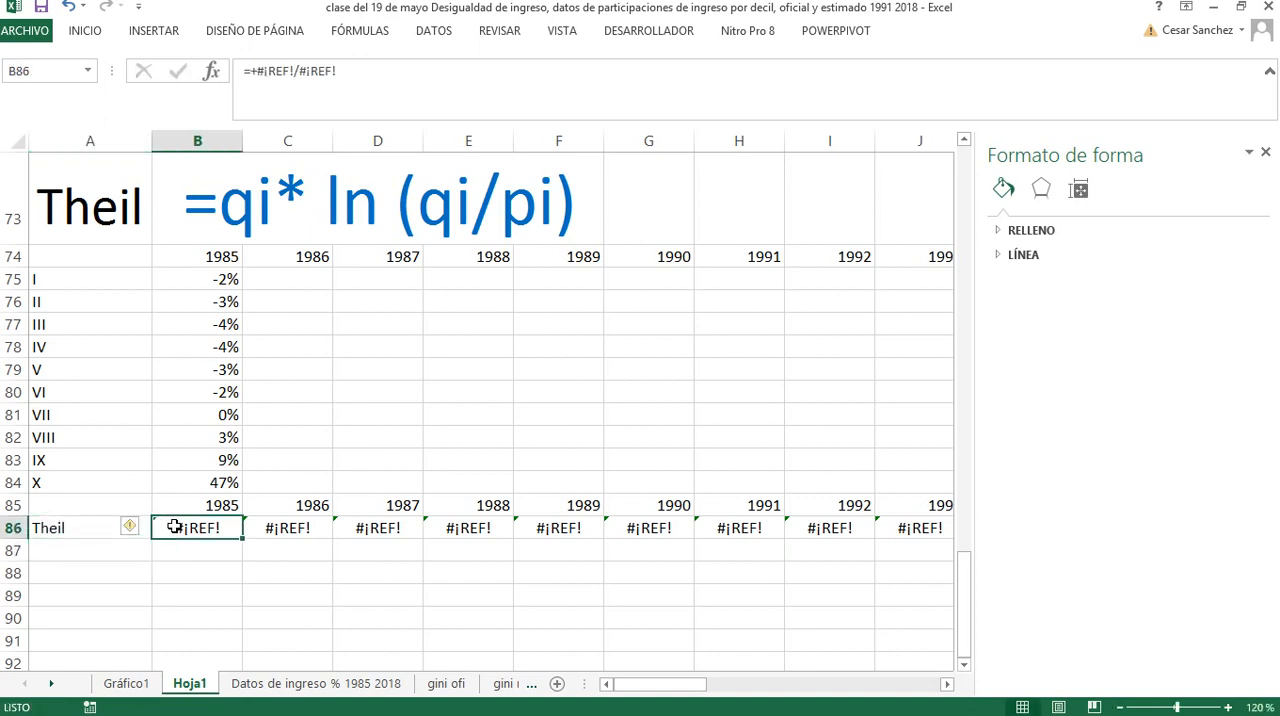
{"action": "key", "text": "ctrl+shift+Right"}
{"action": "key", "text": "Delete"}
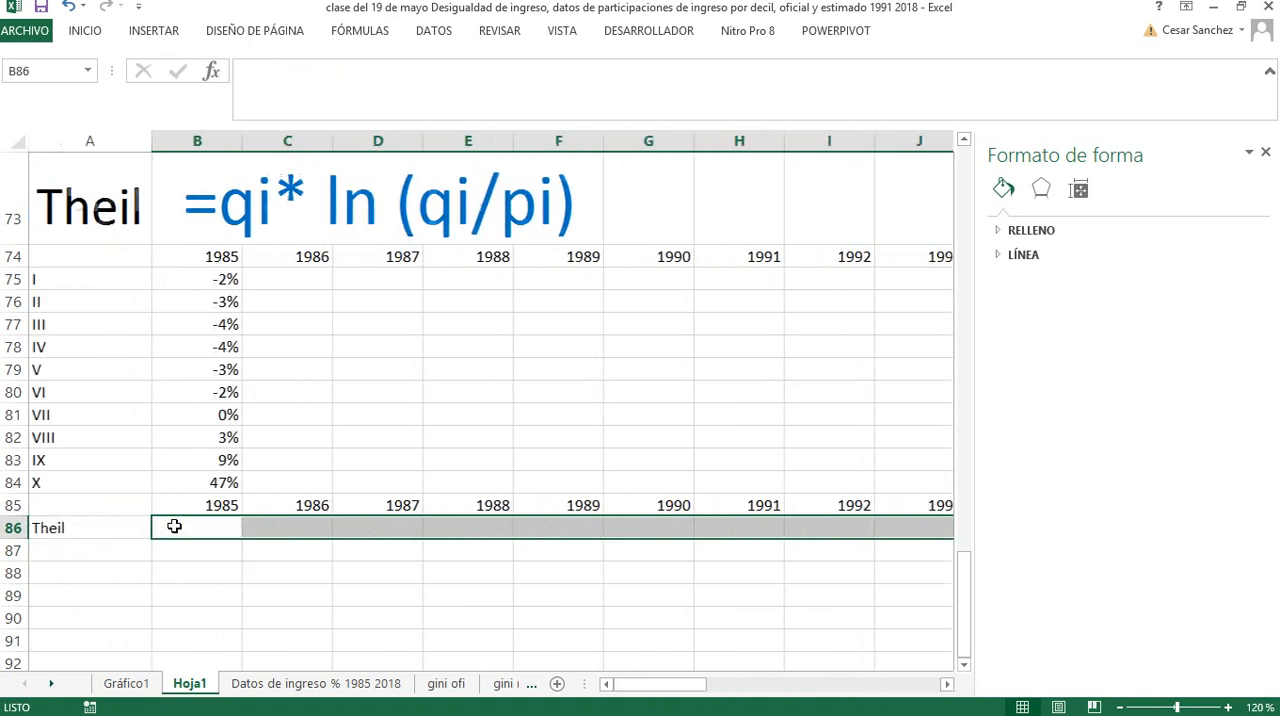
{"action": "left_click", "coordinate": [200, 572]}
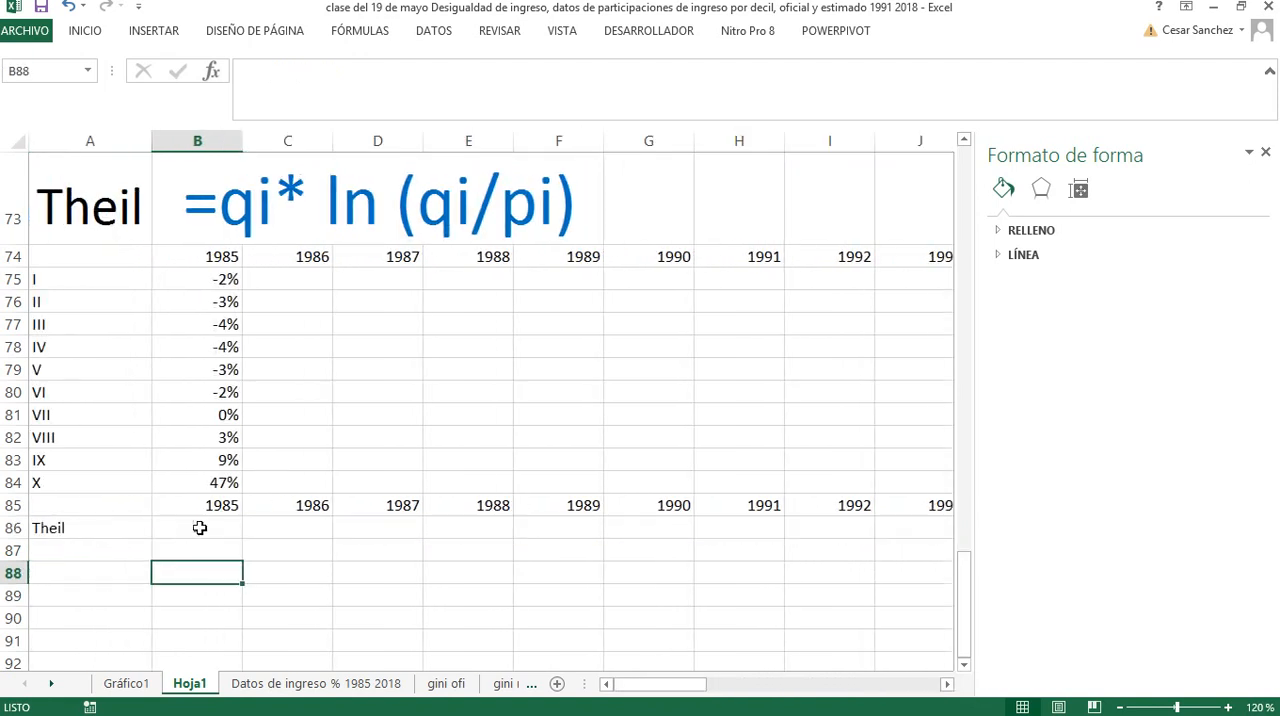
Calculate the 1985 Theil index in B86 by summing the decile terms with +SUMA(B75:B84)
{"action": "left_click", "coordinate": [200, 528]}
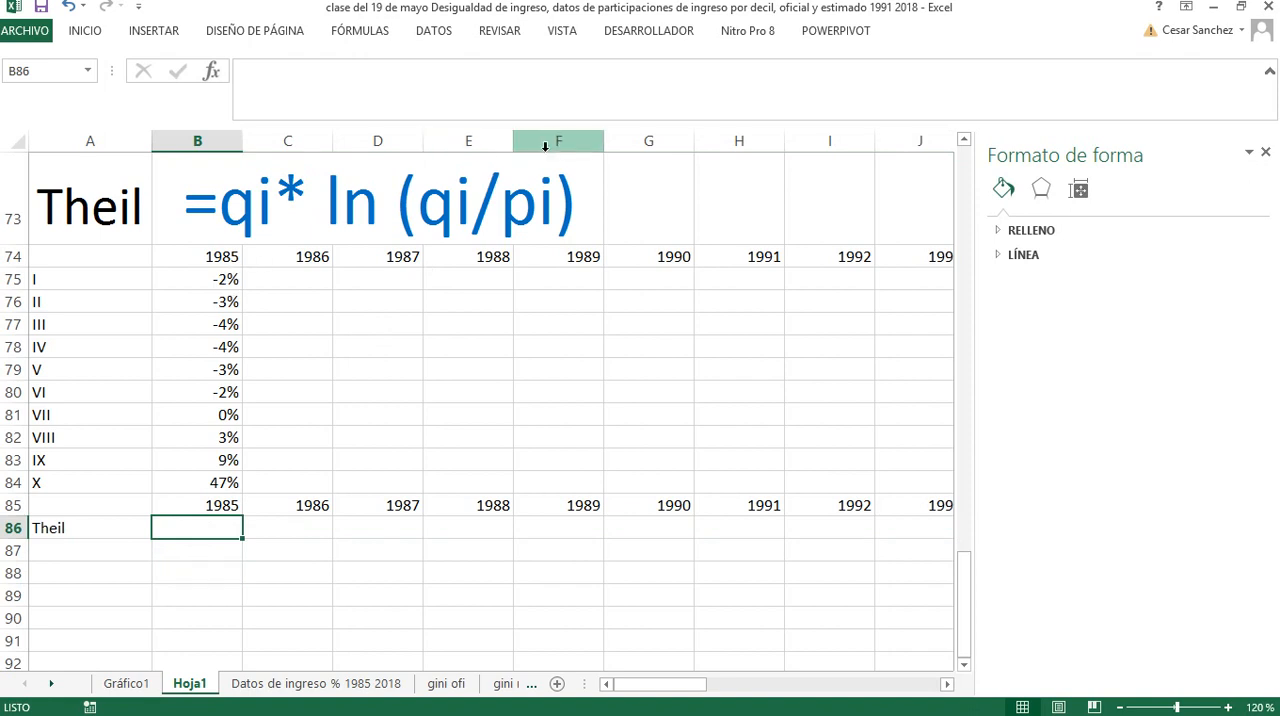
{"action": "type", "text": "+suma"}
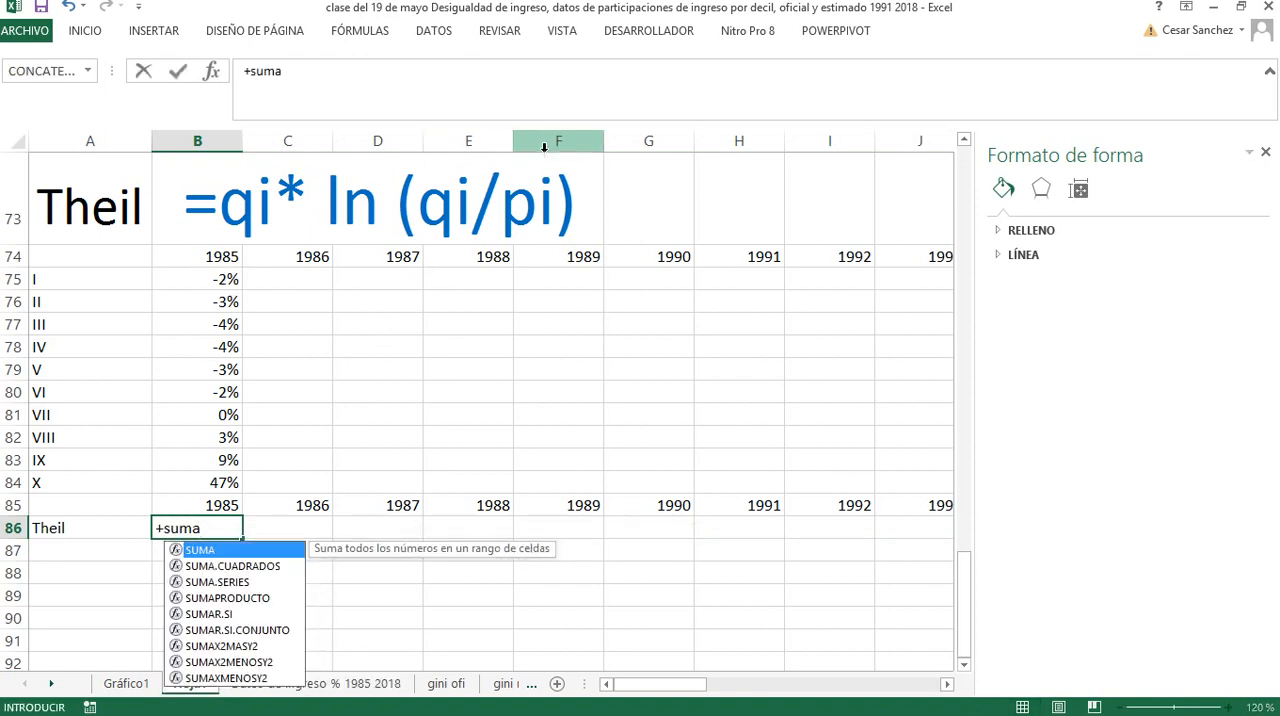
{"action": "double_click", "coordinate": [206, 550]}
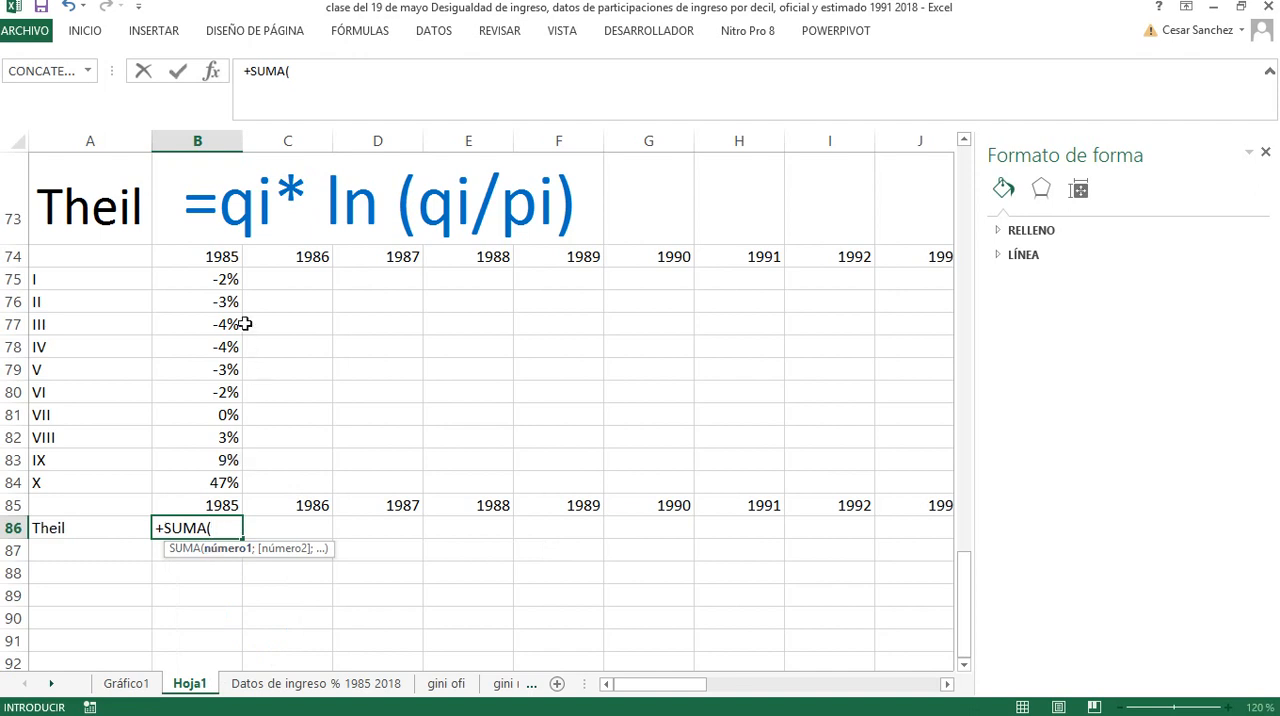
{"action": "left_click_drag", "start_coordinate": [192, 278], "coordinate": [198, 483]}
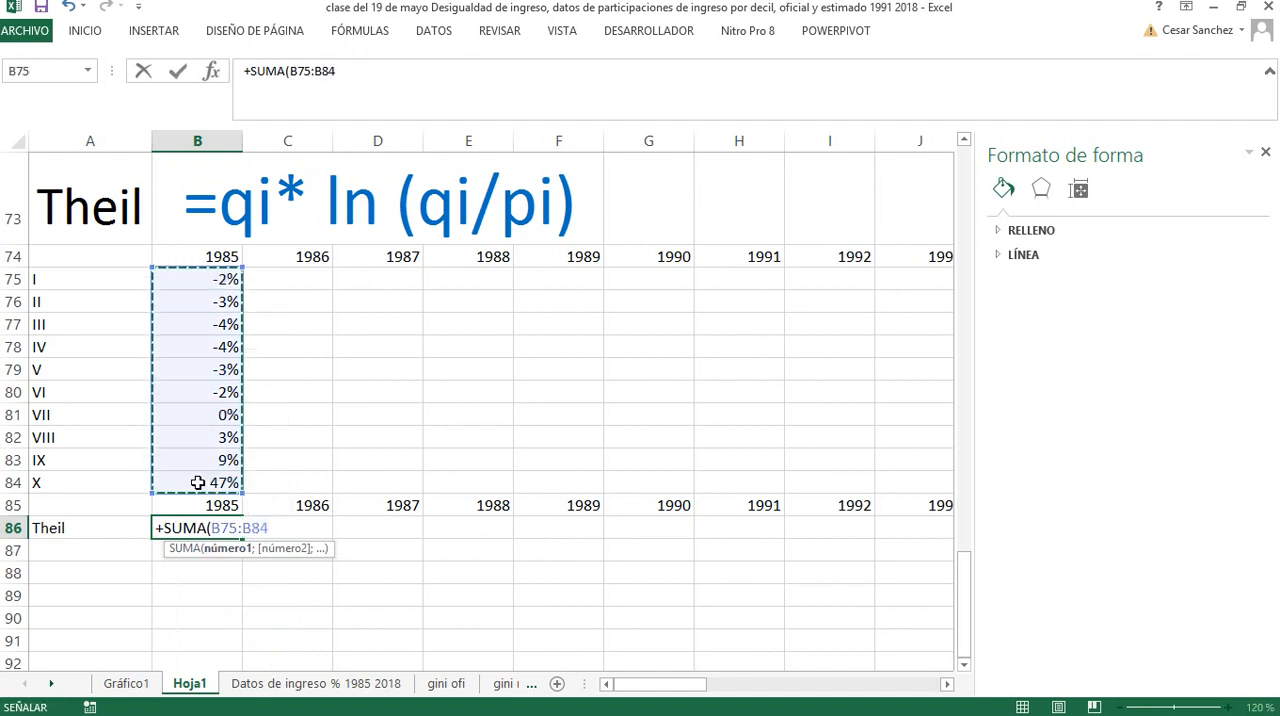
{"action": "key", "text": "Return"}
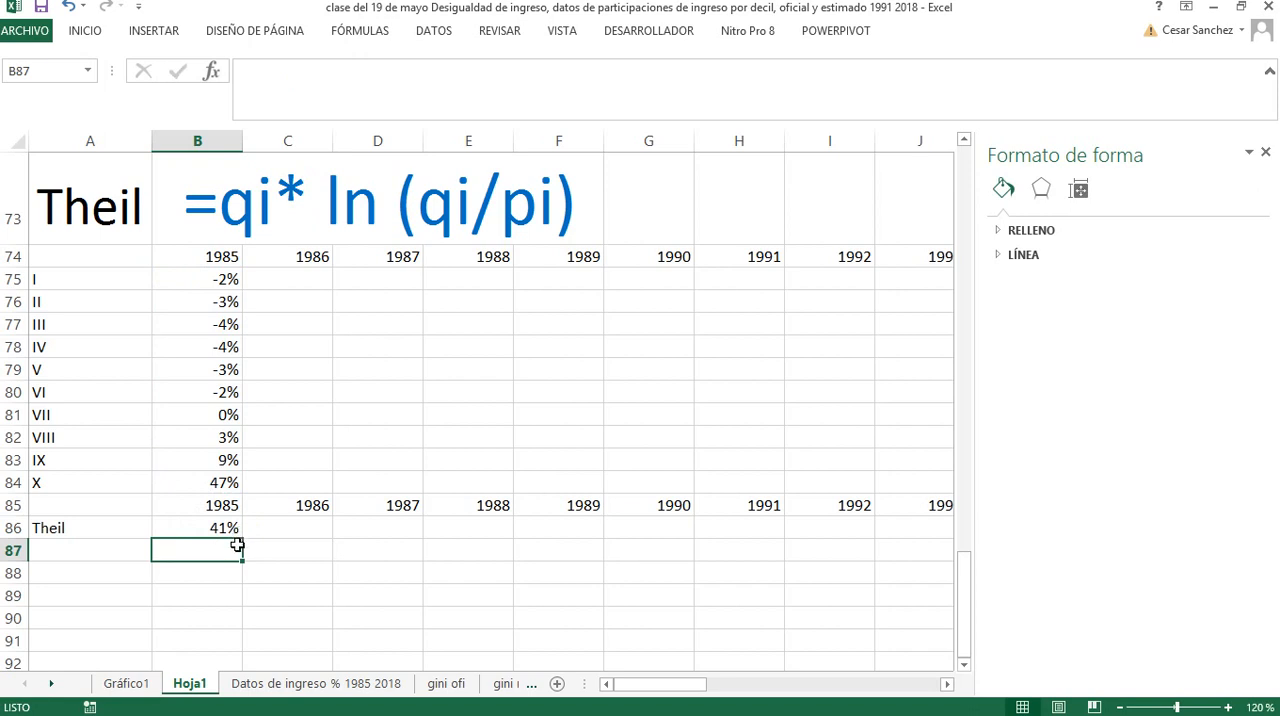
Compare the 1985 Gini coefficient in B70 with the 1985 Theil index in B86
{"action": "scroll", "coordinate": [237, 545], "scroll_direction": "up", "scroll_amount": 2}
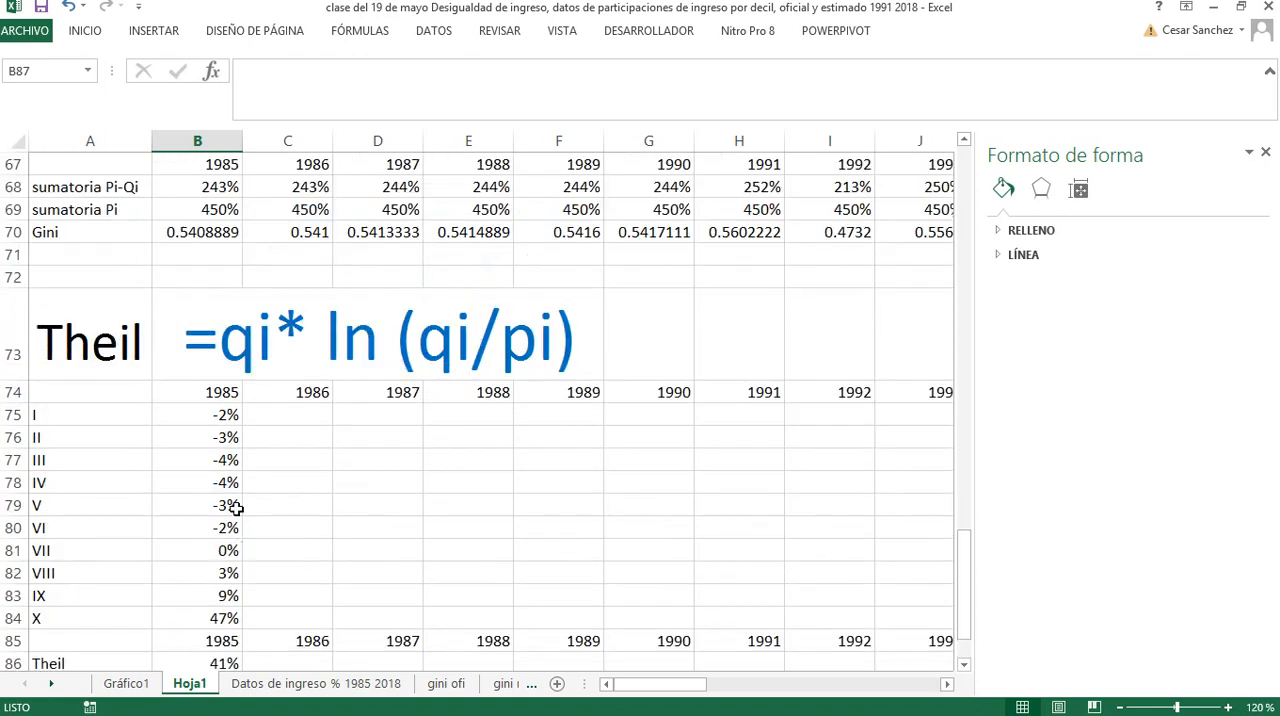
{"action": "left_click", "coordinate": [210, 232]}
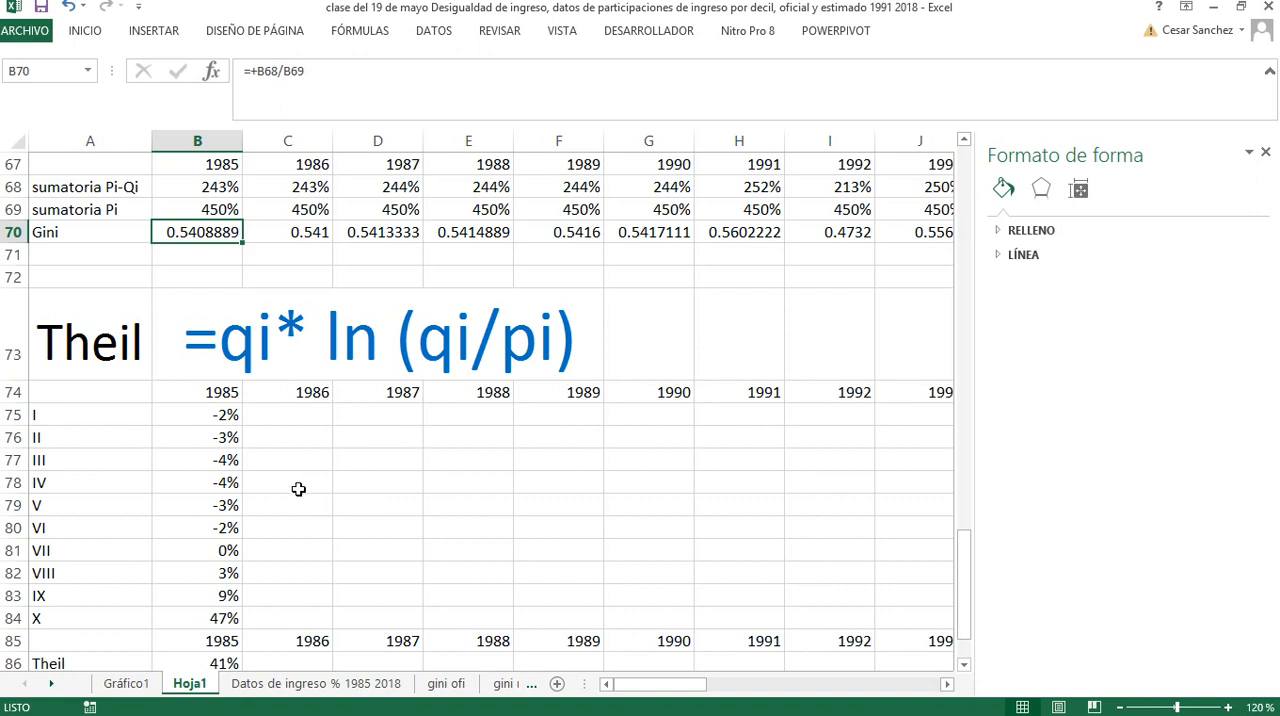
{"action": "scroll", "coordinate": [290, 490], "scroll_direction": "down", "scroll_amount": 3}
{"action": "scroll", "coordinate": [241, 401], "scroll_direction": "up", "scroll_amount": 1}
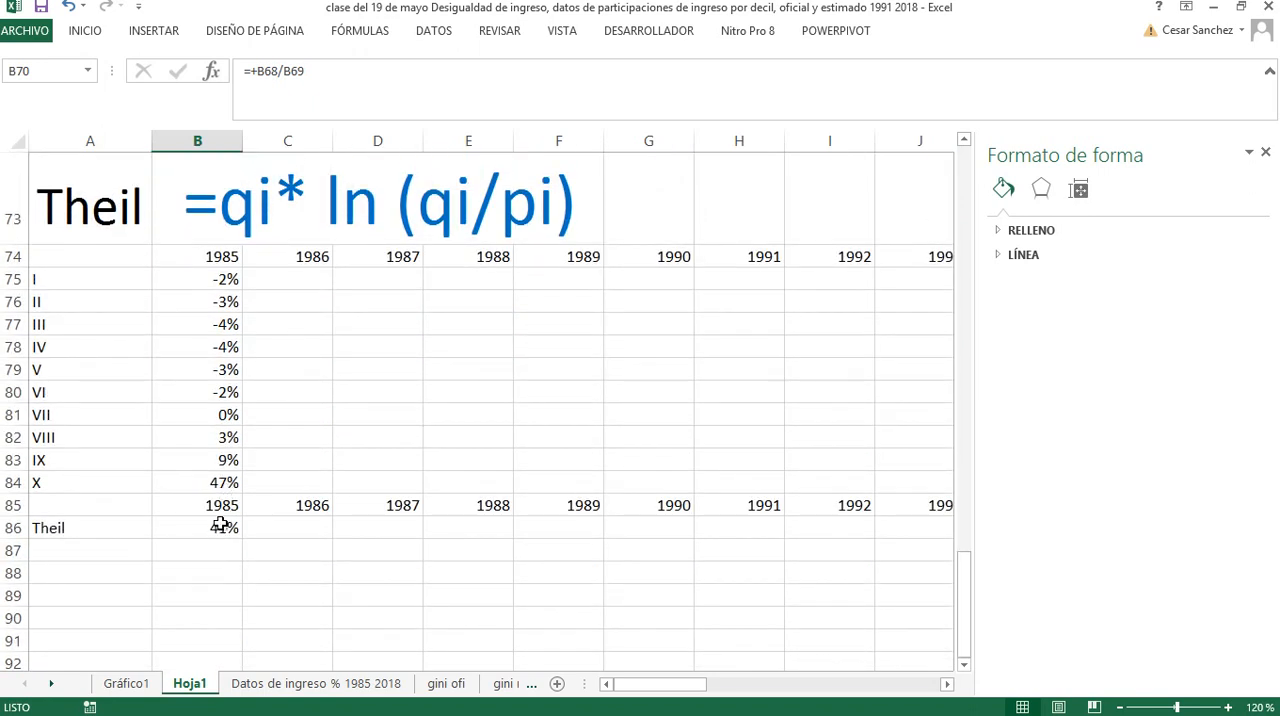
{"action": "left_click", "coordinate": [220, 525]}
{"action": "left_click_drag", "start_coordinate": [247, 540], "coordinate": [243, 529]}
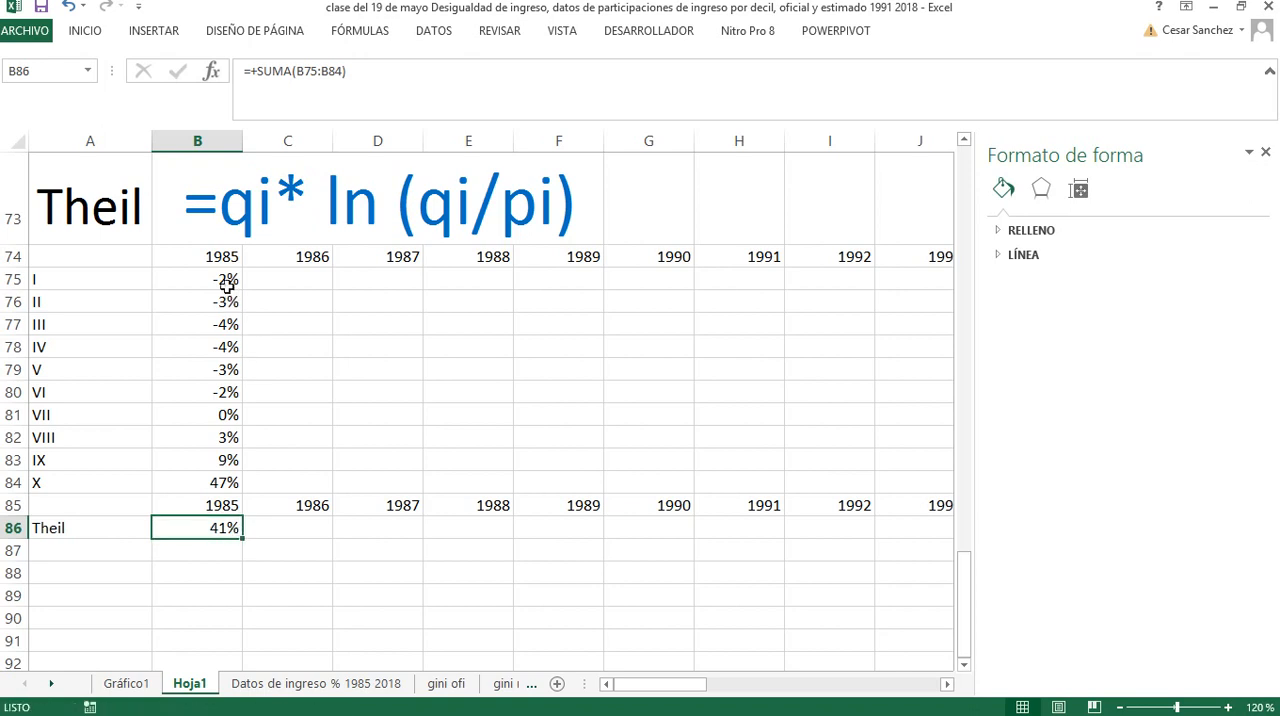
Extend the 1985 decile terms in B75:B84 and the Theil sum in B86 across every year through 2018, column AI
{"action": "left_click_drag", "start_coordinate": [226, 281], "coordinate": [634, 442]}
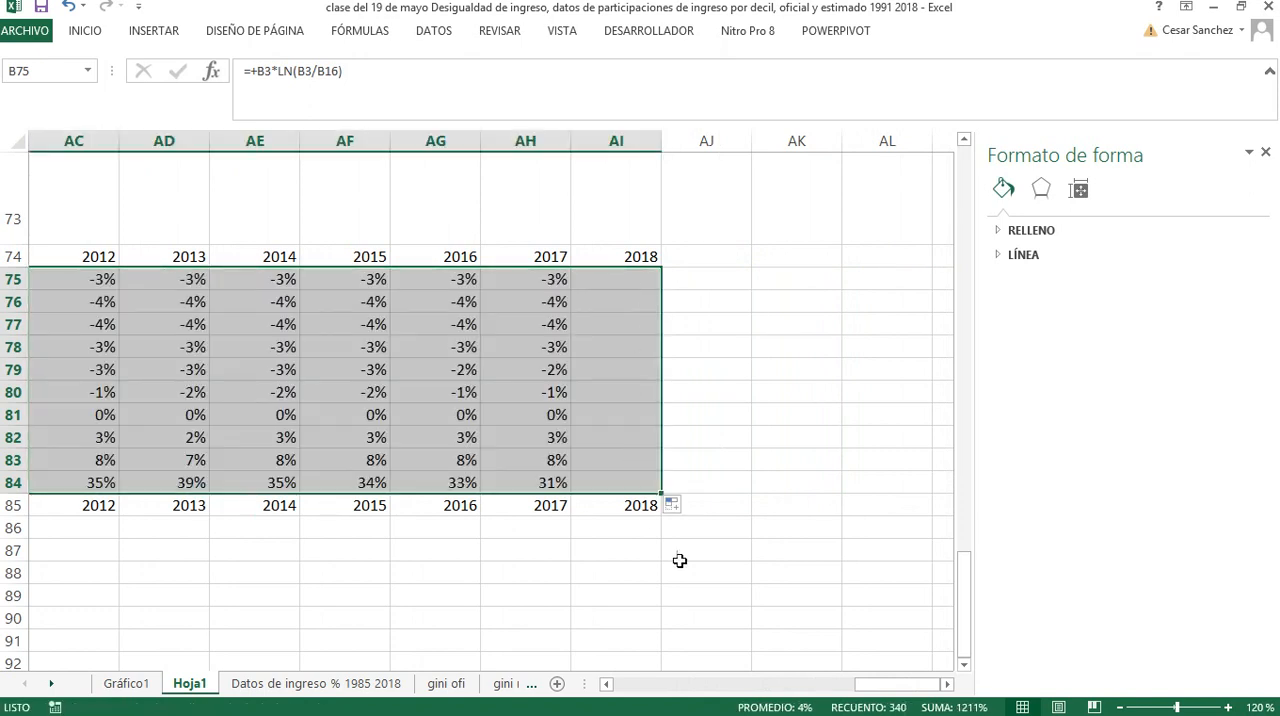
{"action": "left_click_drag", "start_coordinate": [871, 686], "coordinate": [597, 676]}
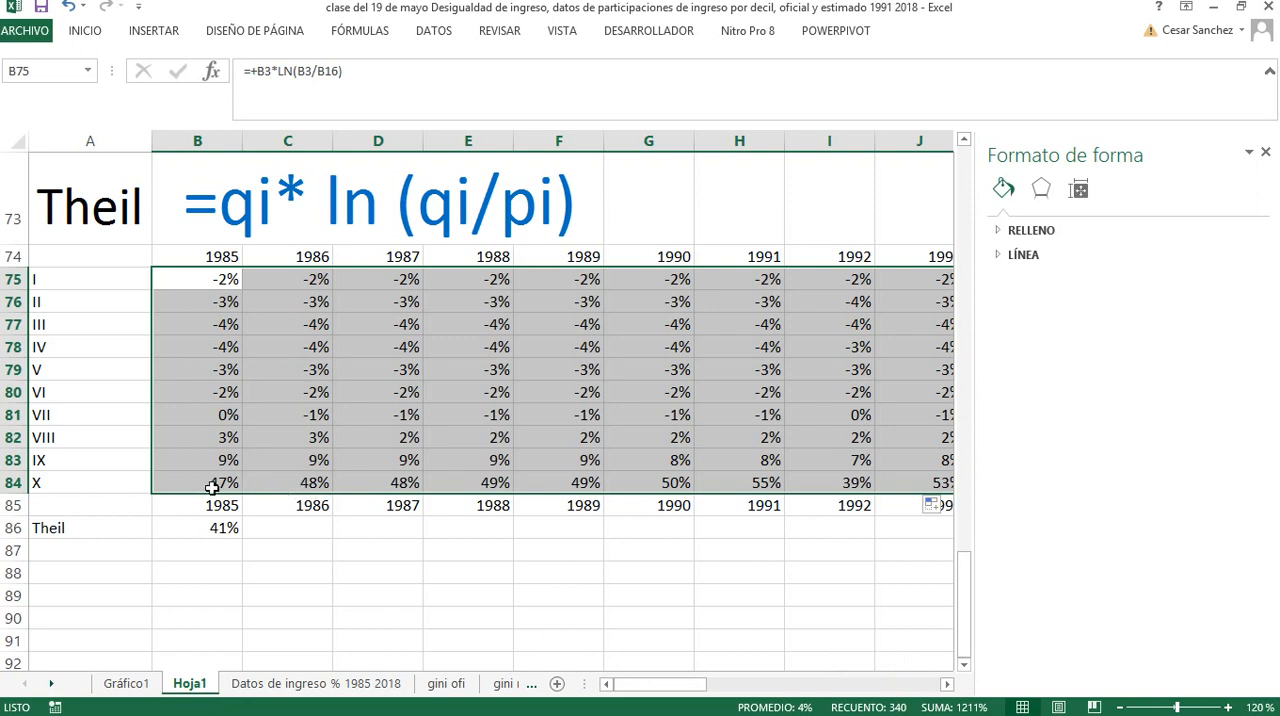
{"action": "left_click", "coordinate": [234, 536]}
{"action": "left_click_drag", "start_coordinate": [241, 541], "coordinate": [919, 539]}
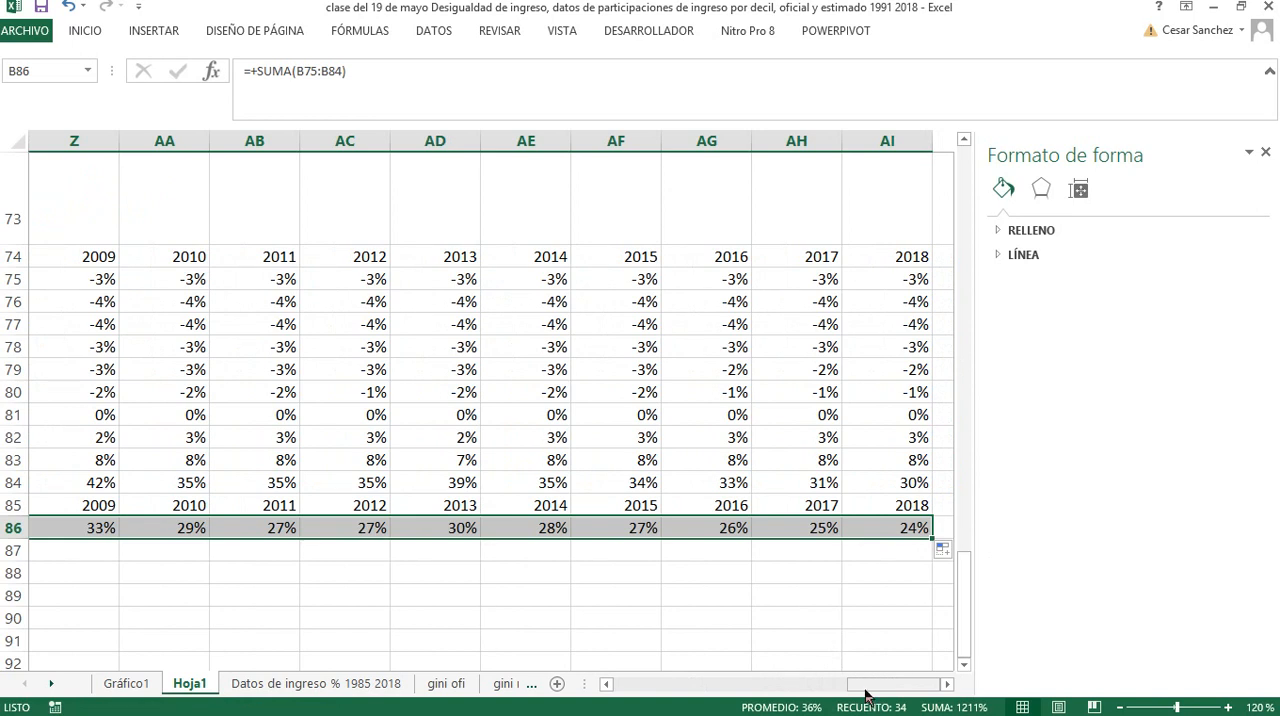
{"action": "left_click_drag", "start_coordinate": [866, 688], "coordinate": [631, 688]}
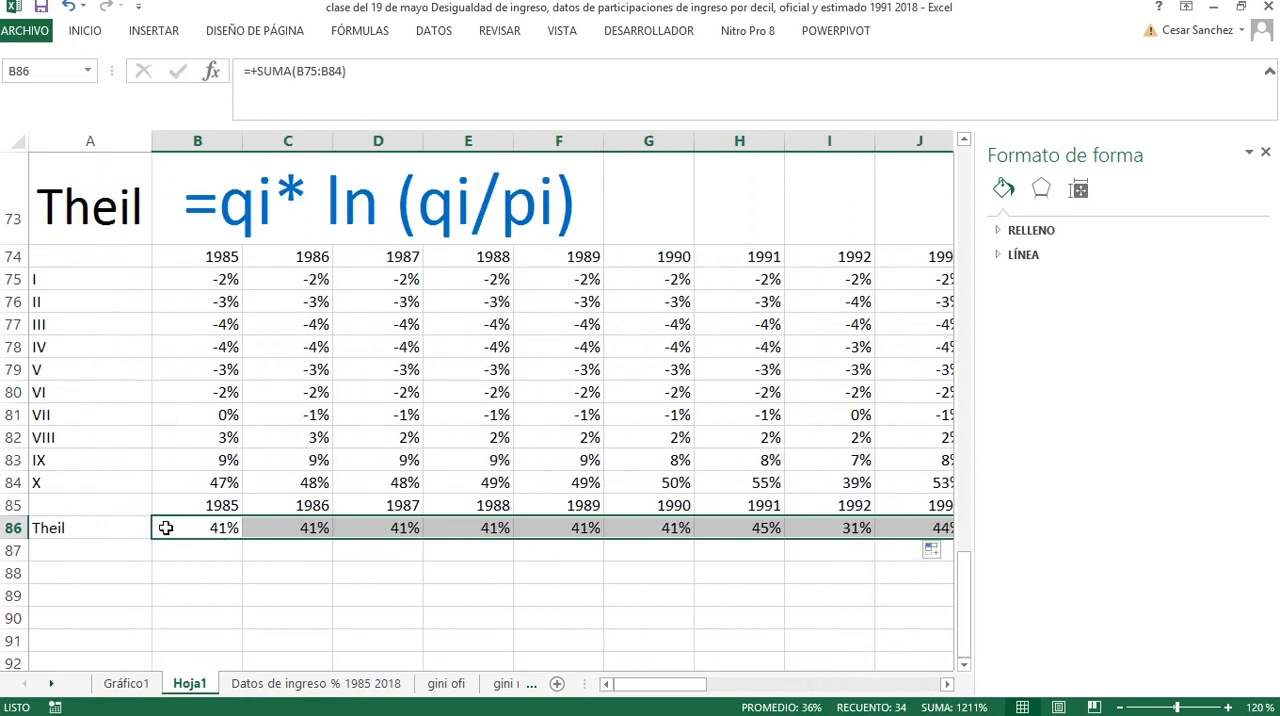
Create a separate chart sheet from the years and Theil values in A85:AI86
{"action": "left_click_drag", "start_coordinate": [117, 505], "coordinate": [852, 527]}
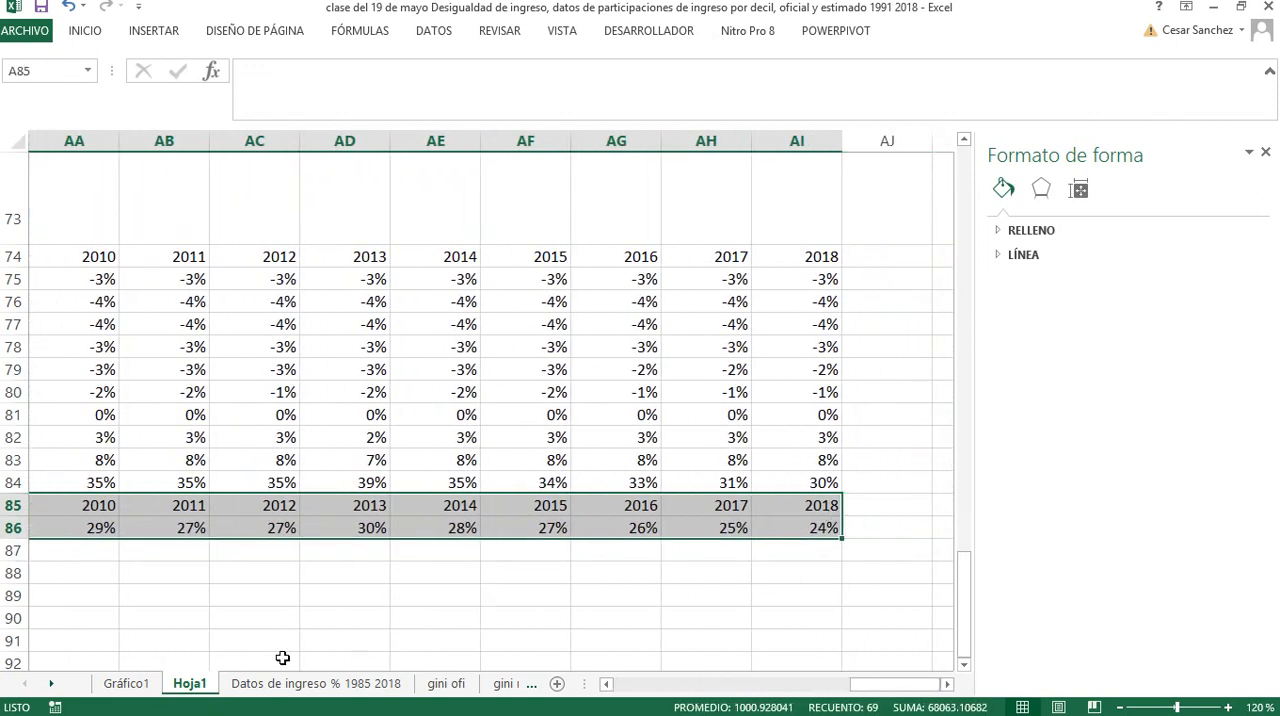
{"action": "right_click", "coordinate": [185, 690]}
{"action": "left_click", "coordinate": [230, 465]}
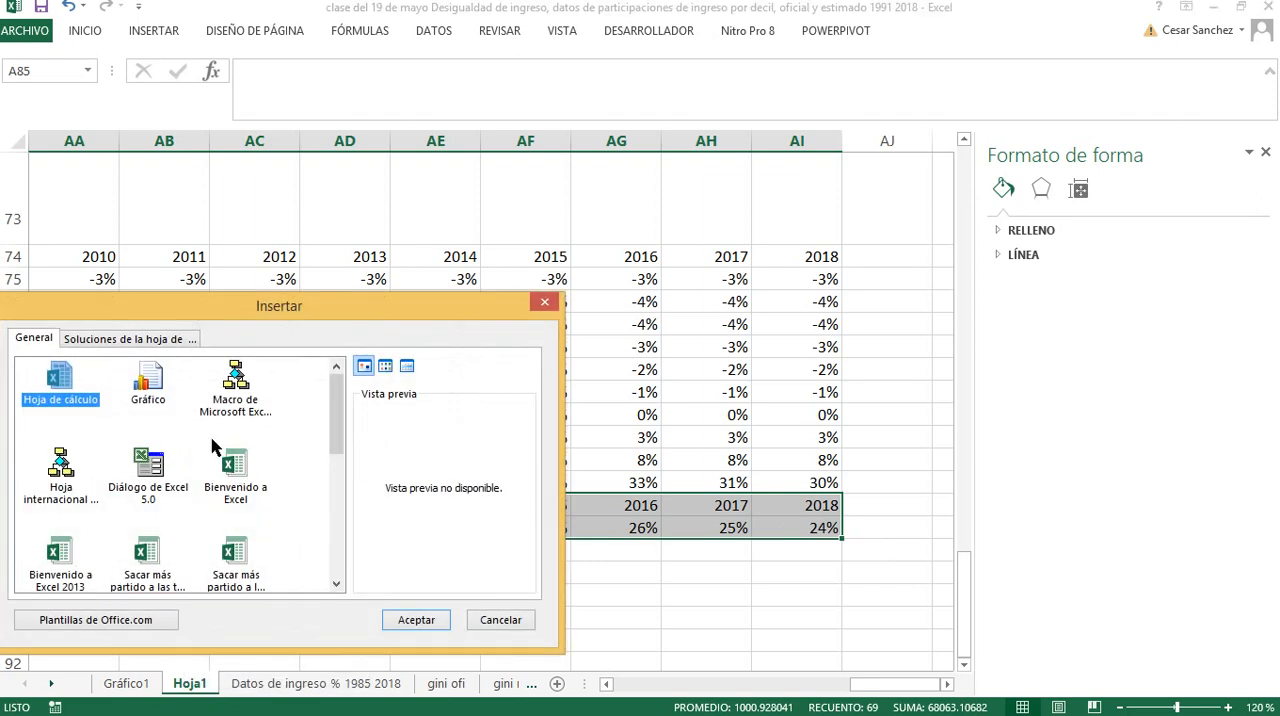
{"action": "left_click", "coordinate": [160, 386]}
{"action": "left_click", "coordinate": [390, 620]}
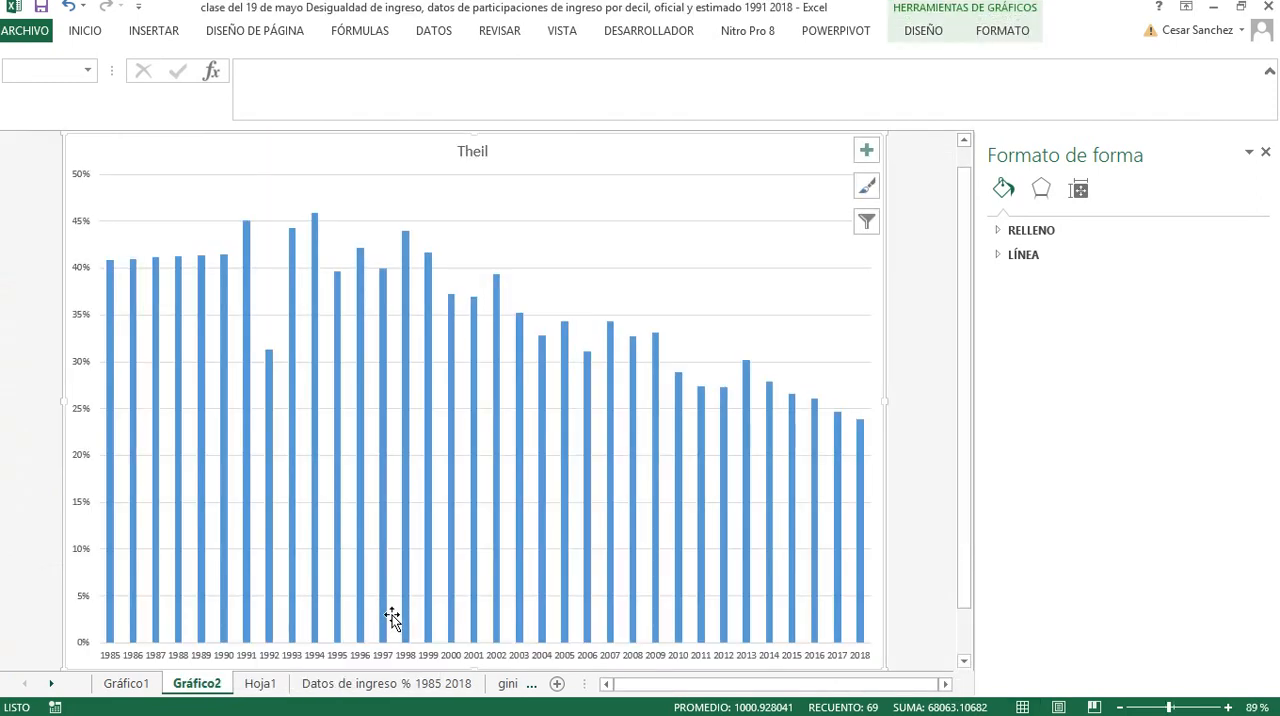
Copy the Gini chart on Gráfico1 and paste only its formats onto the Theil chart on Gráfico2
{"action": "left_click", "coordinate": [131, 686]}
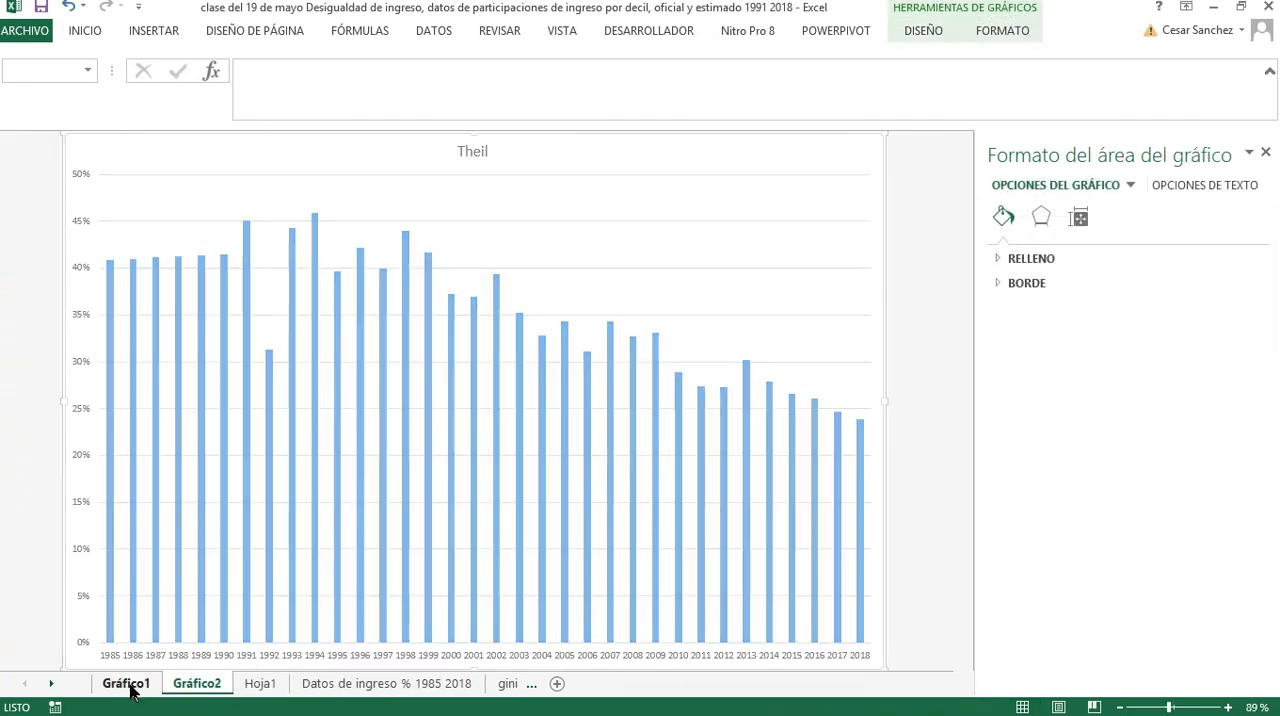
{"action": "left_click", "coordinate": [191, 274]}
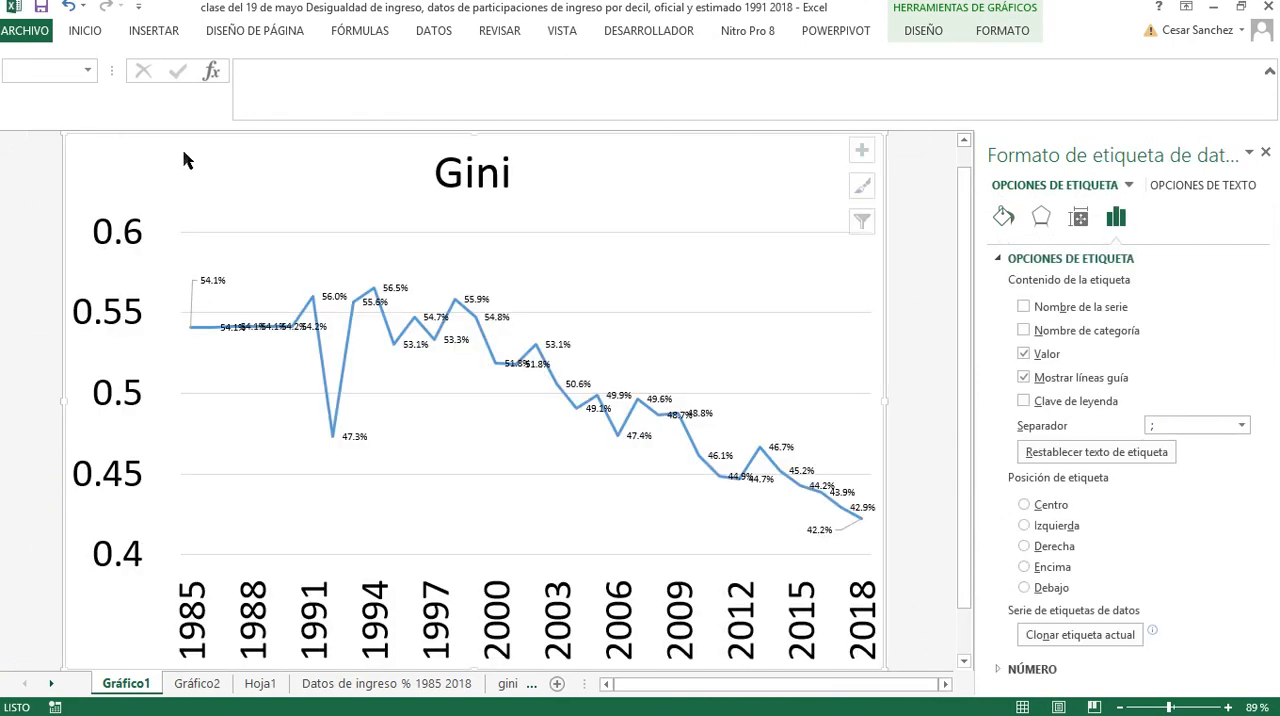
{"action": "right_click", "coordinate": [193, 182]}
{"action": "right_click", "coordinate": [149, 155]}
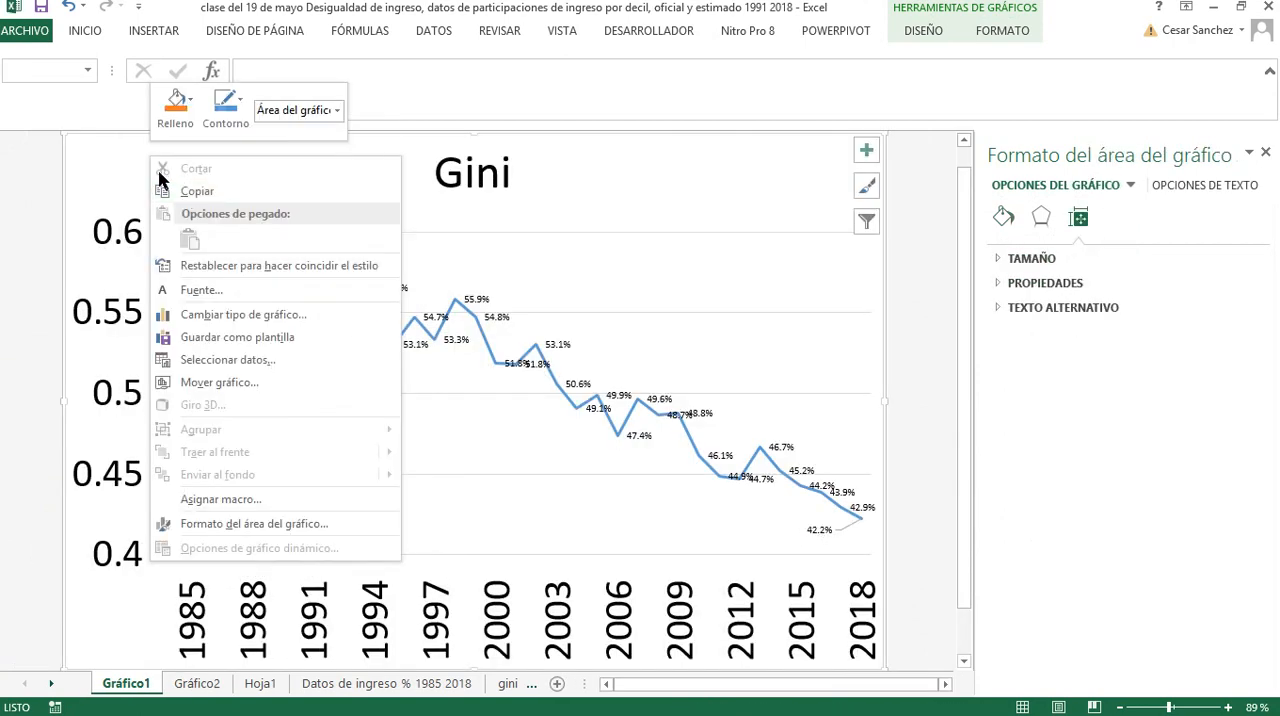
{"action": "left_click", "coordinate": [182, 193]}
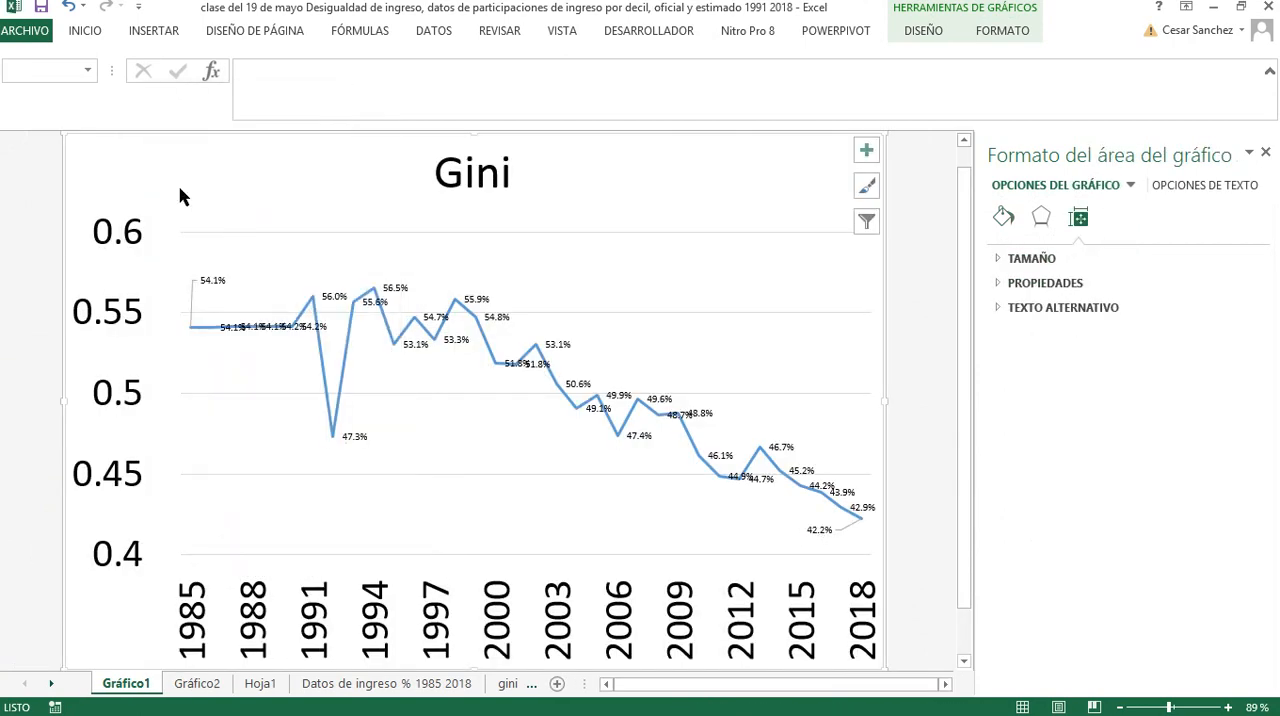
{"action": "left_click", "coordinate": [192, 683]}
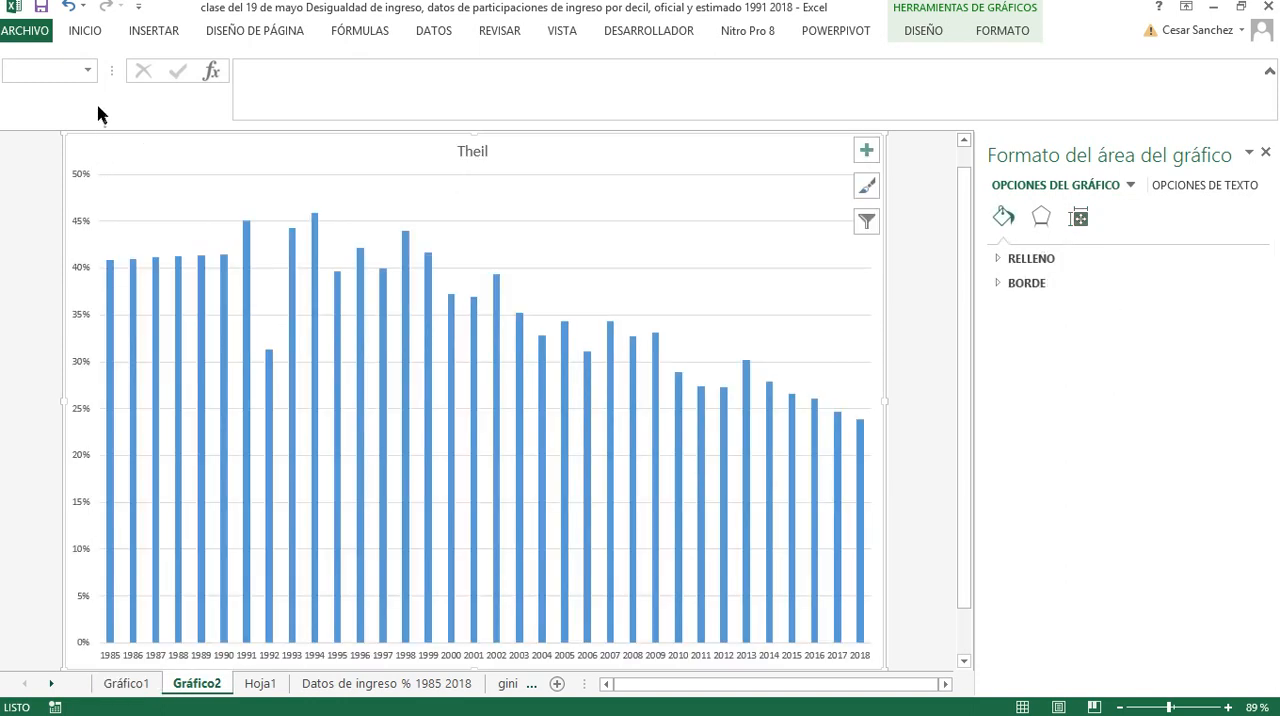
{"action": "left_click", "coordinate": [80, 36]}
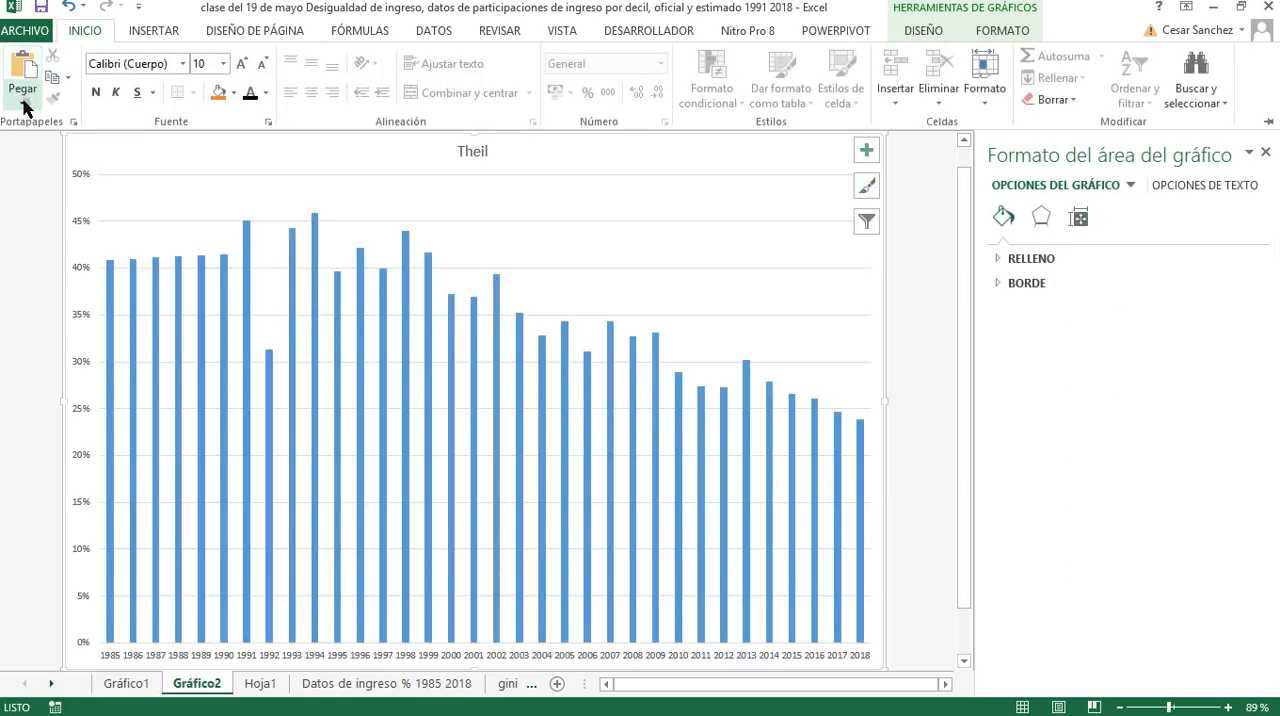
{"action": "left_click", "coordinate": [25, 107]}
{"action": "left_click", "coordinate": [50, 168]}
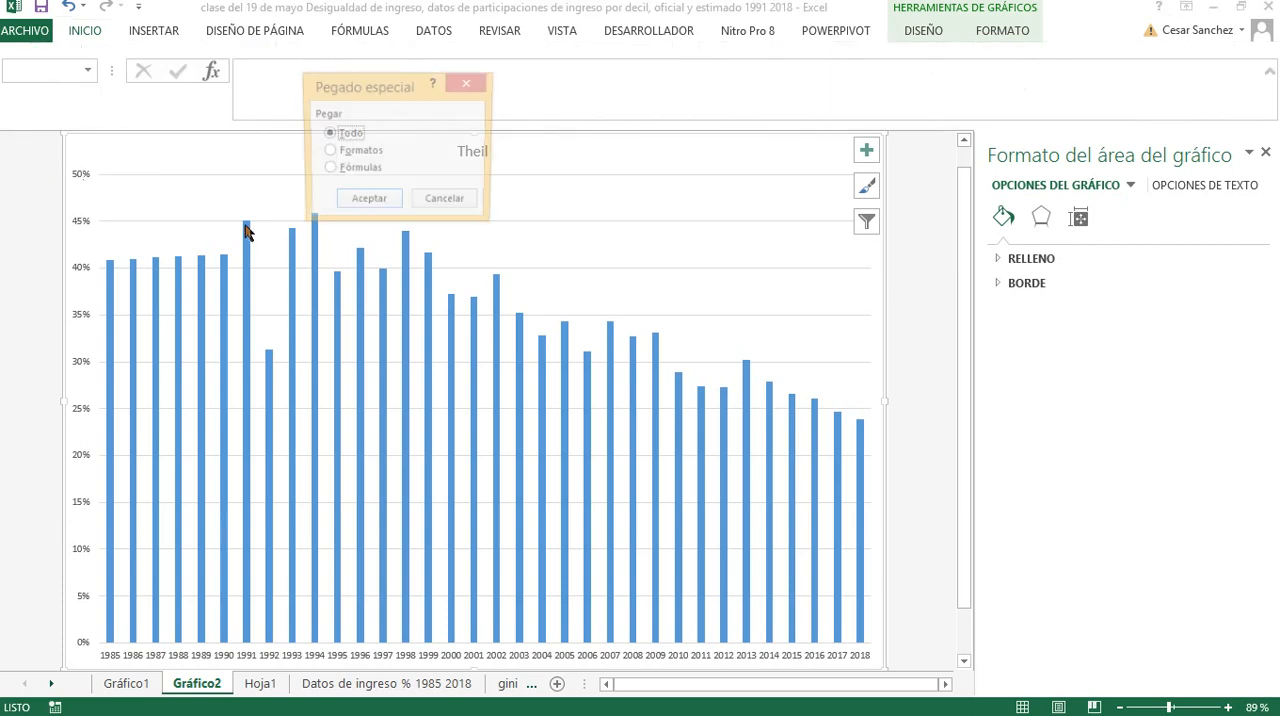
{"action": "left_click", "coordinate": [366, 152]}
{"action": "left_click", "coordinate": [370, 205]}
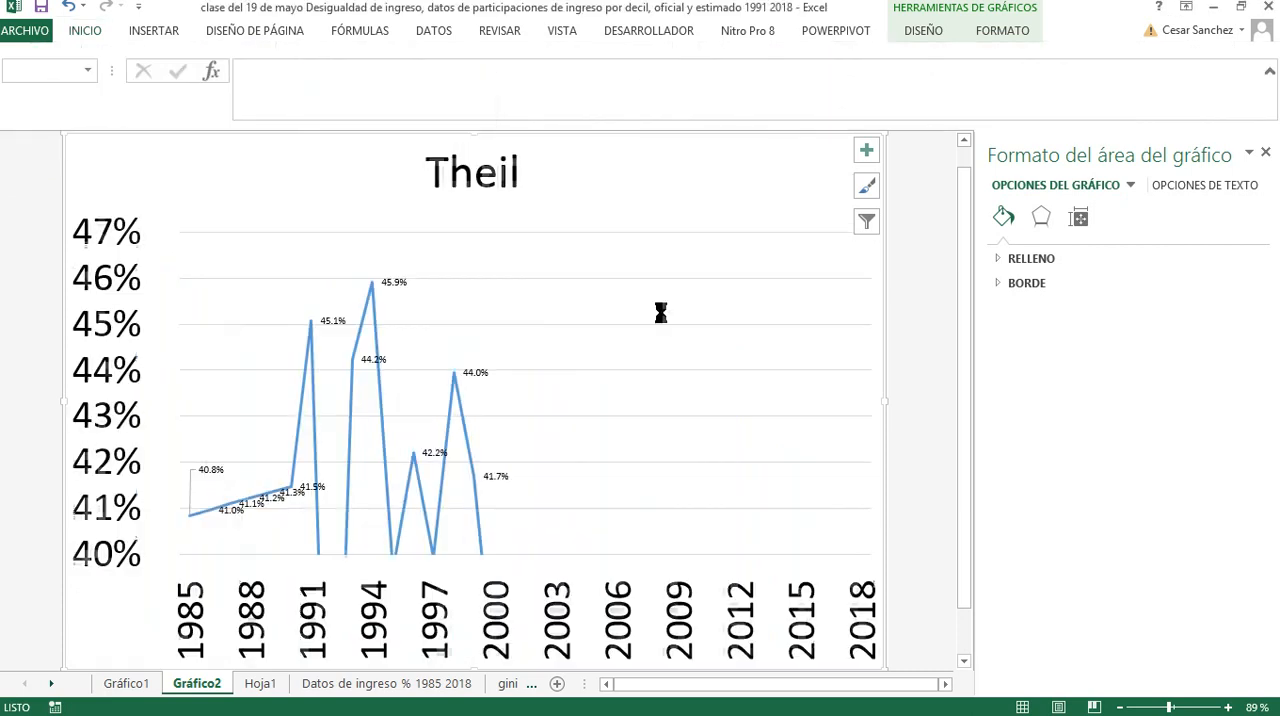
Set the minimum of the Theil chart's vertical axis to 0
{"action": "left_click", "coordinate": [124, 425]}
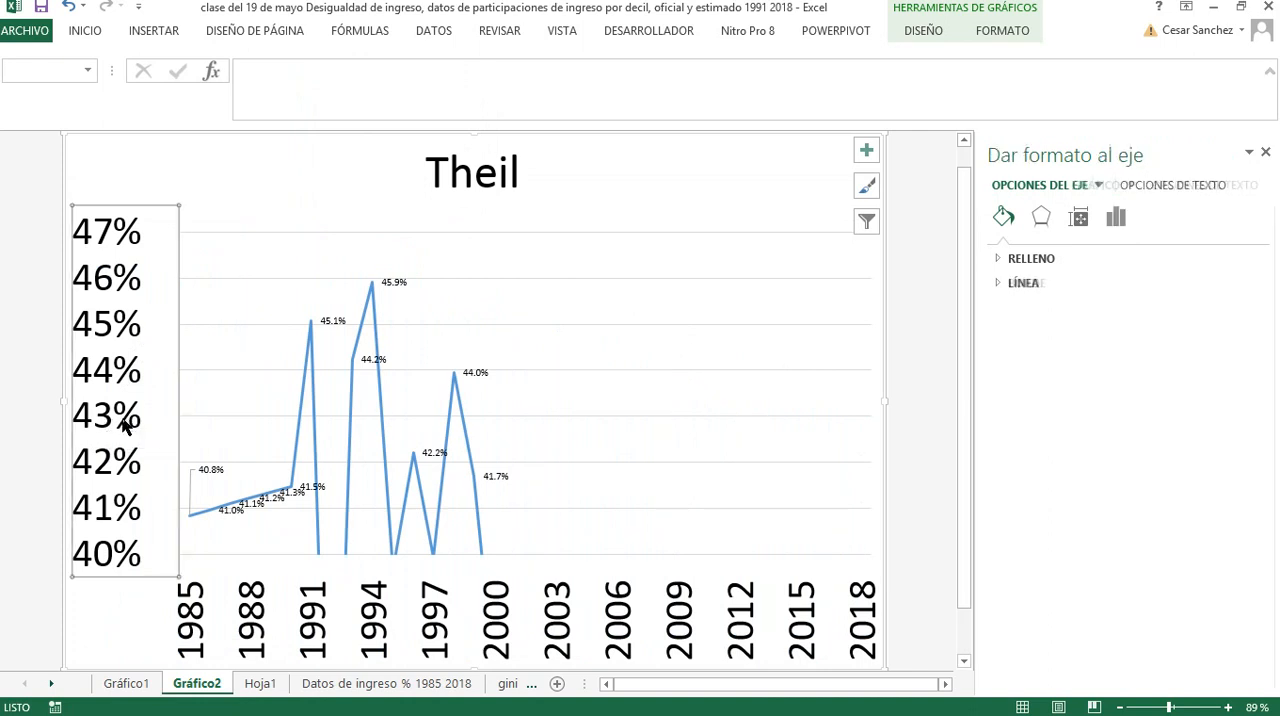
{"action": "right_click", "coordinate": [160, 598]}
{"action": "left_click", "coordinate": [165, 617]}
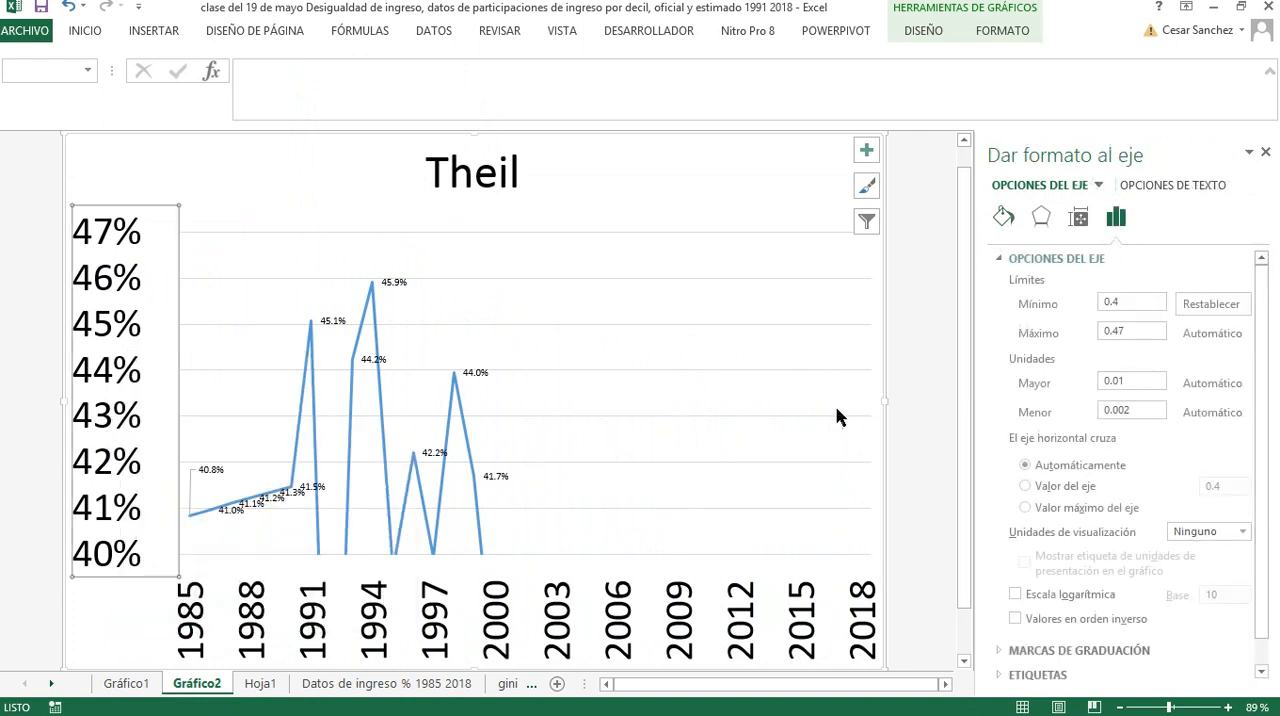
{"action": "left_click_drag", "start_coordinate": [1128, 333], "coordinate": [1103, 310]}
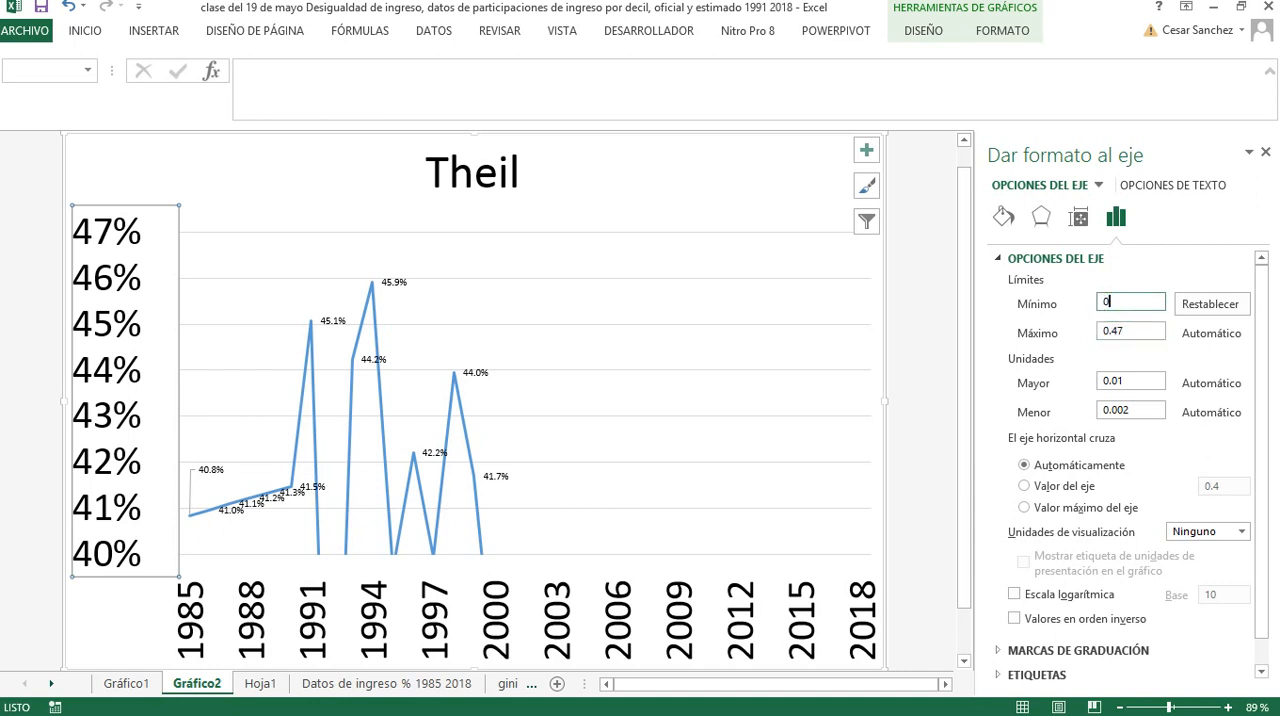
{"action": "type", "text": "0"}
{"action": "key", "text": "Return"}
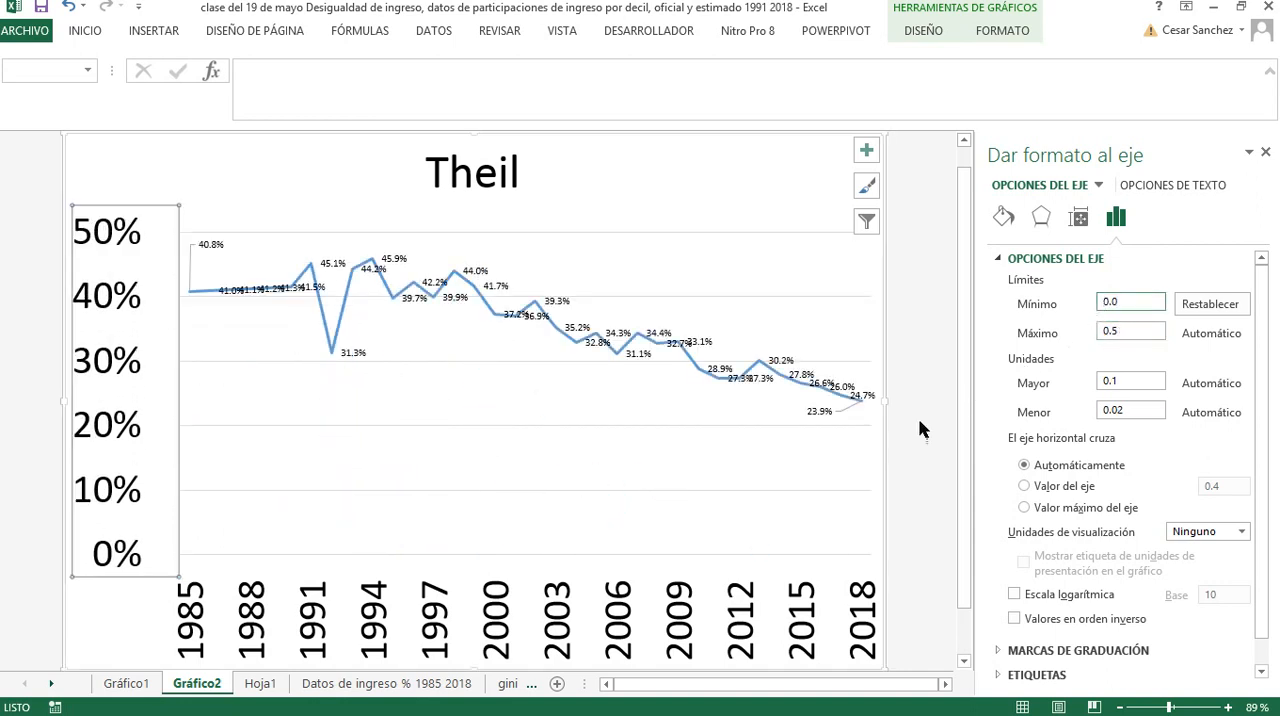
{"action": "left_click", "coordinate": [918, 455]}
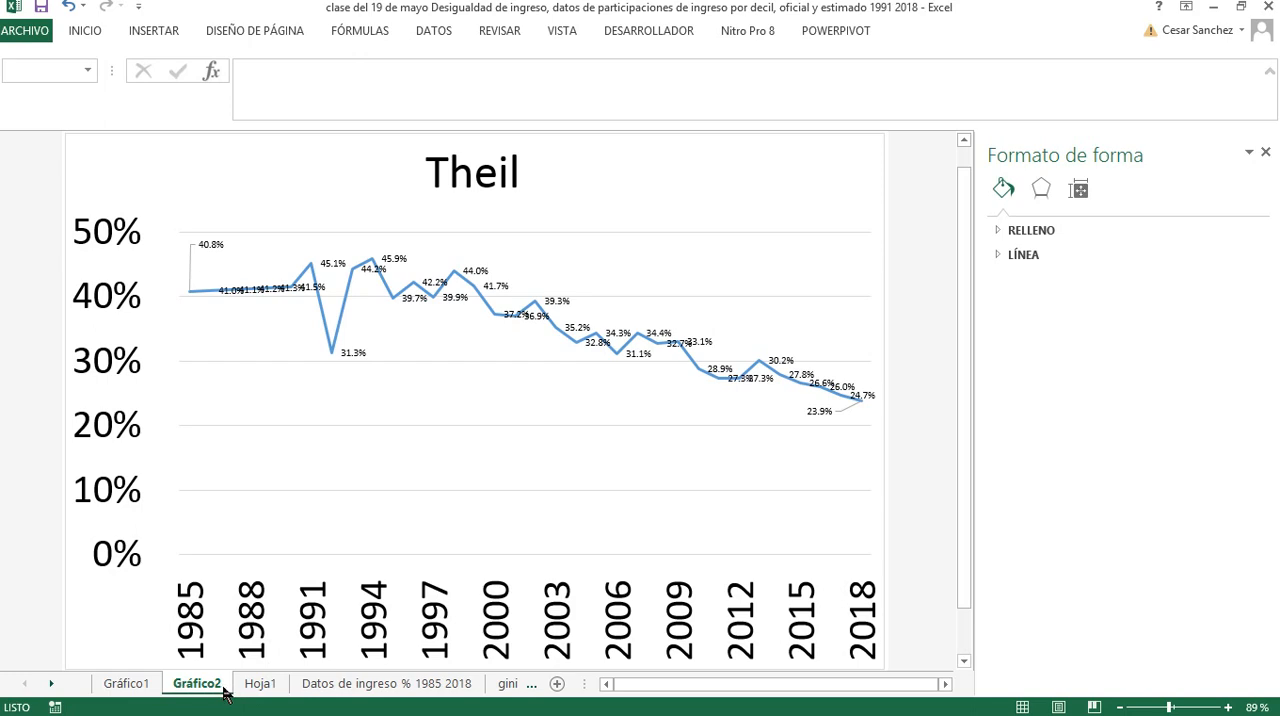
Add the row labels Indice, Gini and Theil in A88:A90 of Hoja1, below the Theil results
{"action": "left_click", "coordinate": [256, 688]}
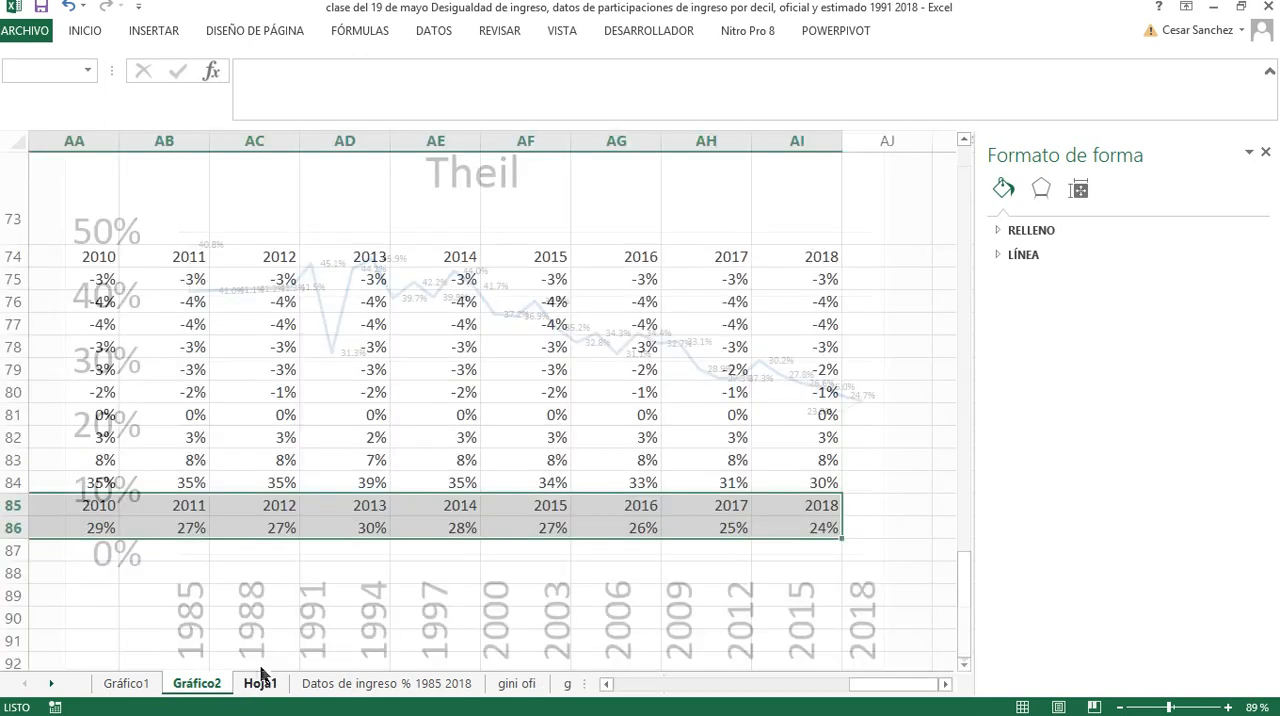
{"action": "scroll", "coordinate": [200, 620], "scroll_direction": "down", "scroll_amount": 2}
{"action": "left_click_drag", "start_coordinate": [855, 686], "coordinate": [600, 690]}
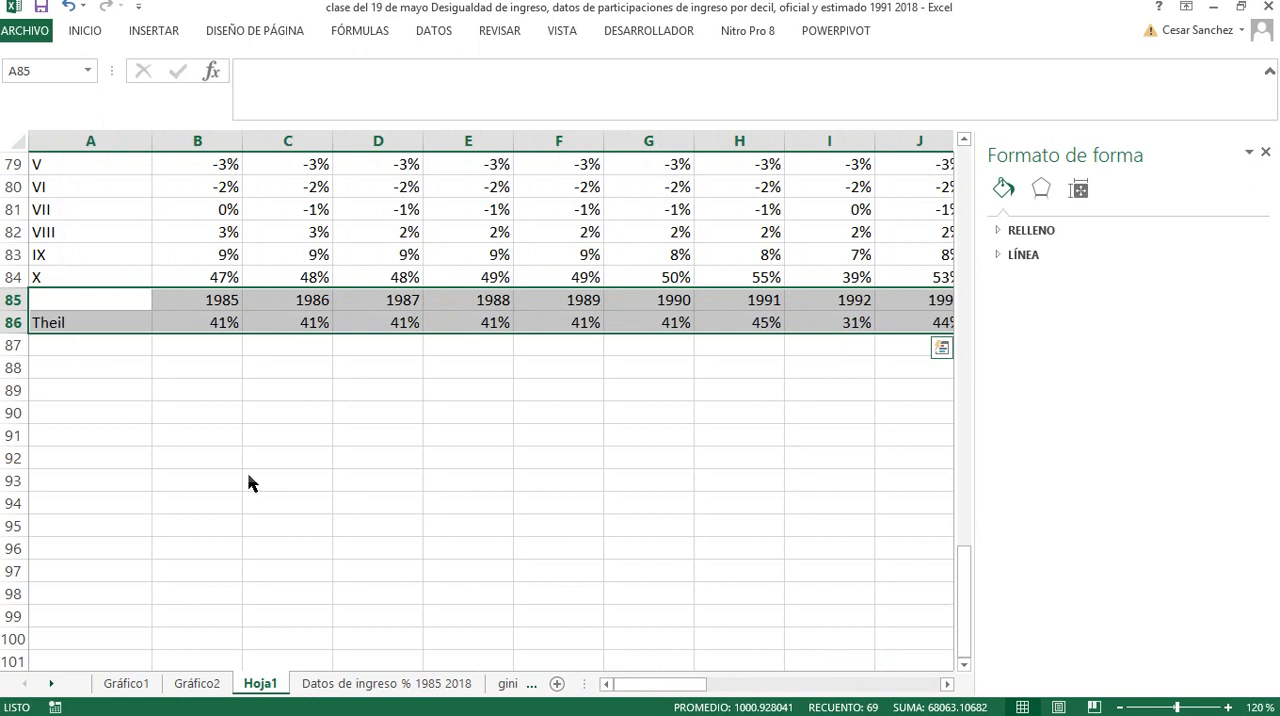
{"action": "left_click", "coordinate": [122, 377]}
{"action": "type", "text": "Indice"}
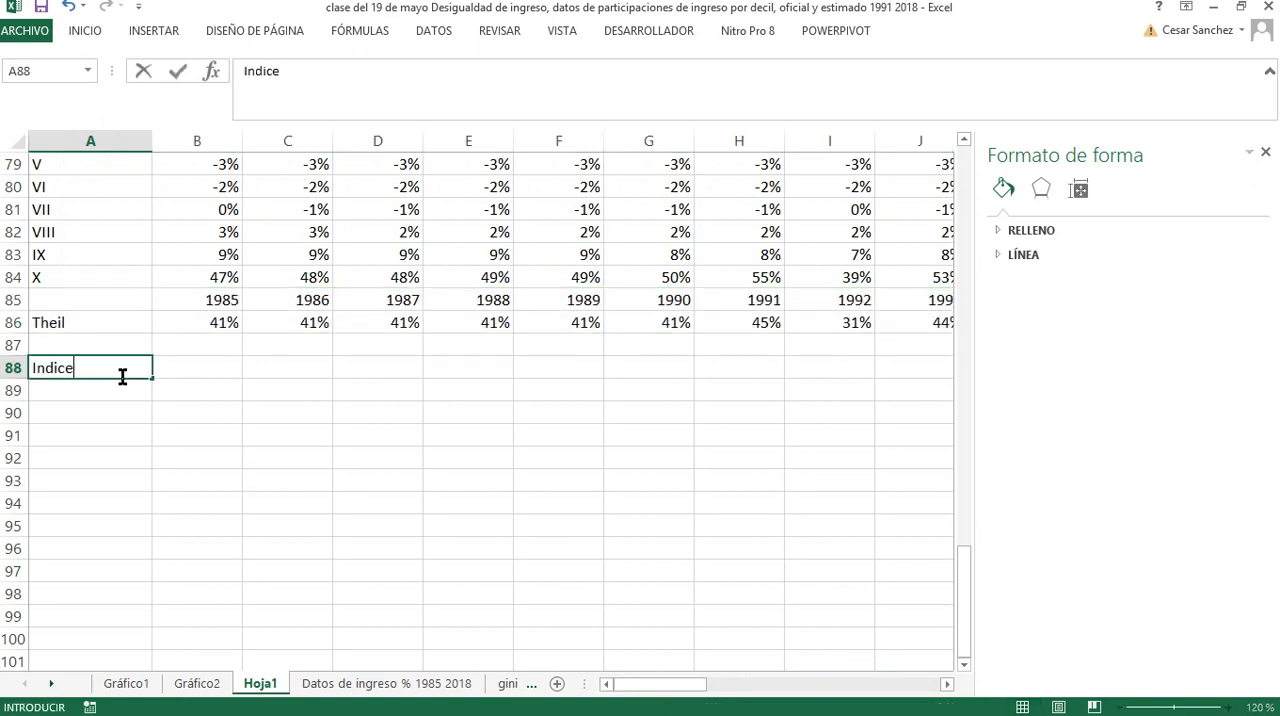
{"action": "key", "text": "Return"}
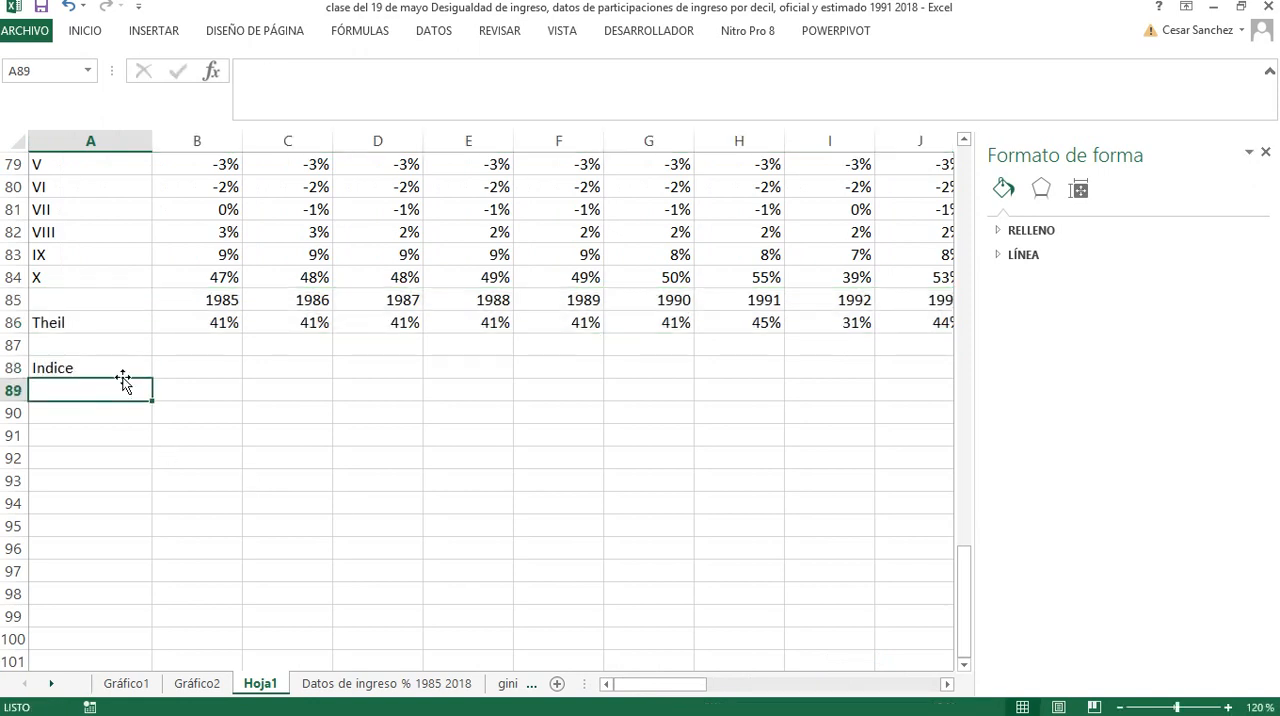
{"action": "key", "text": "Return"}
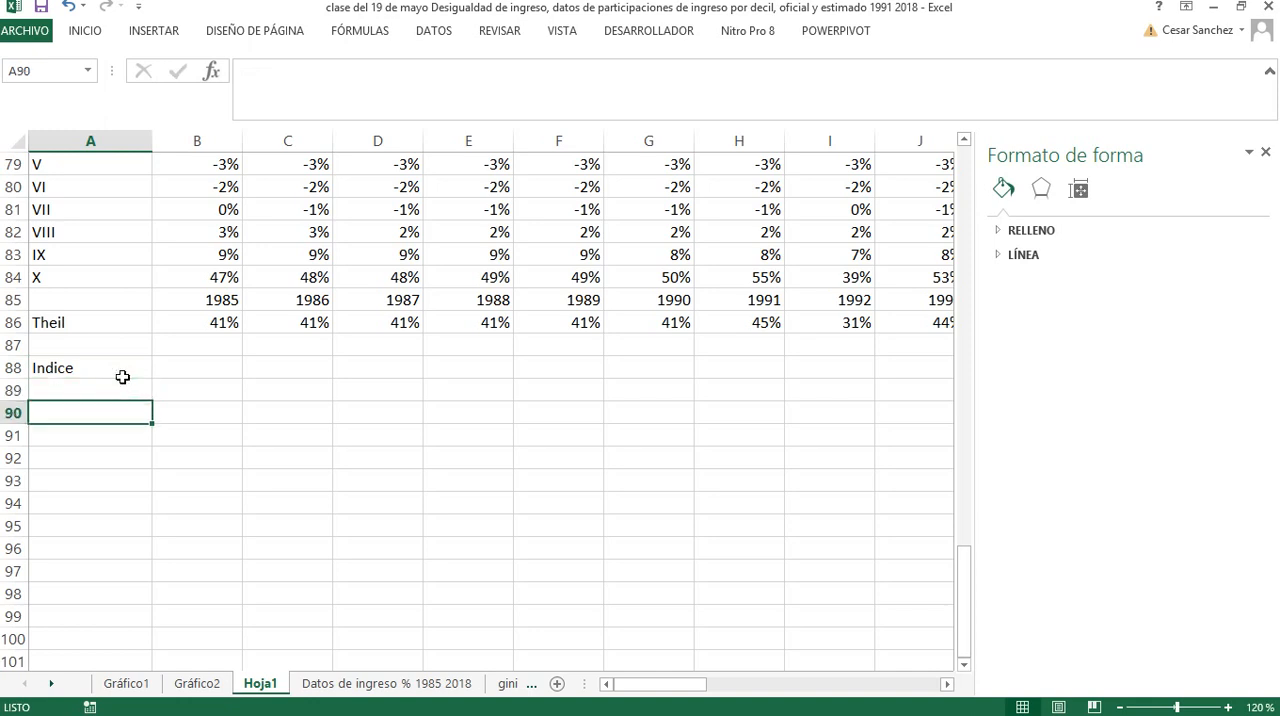
{"action": "type", "text": "Theil"}
{"action": "key", "text": "Up"}
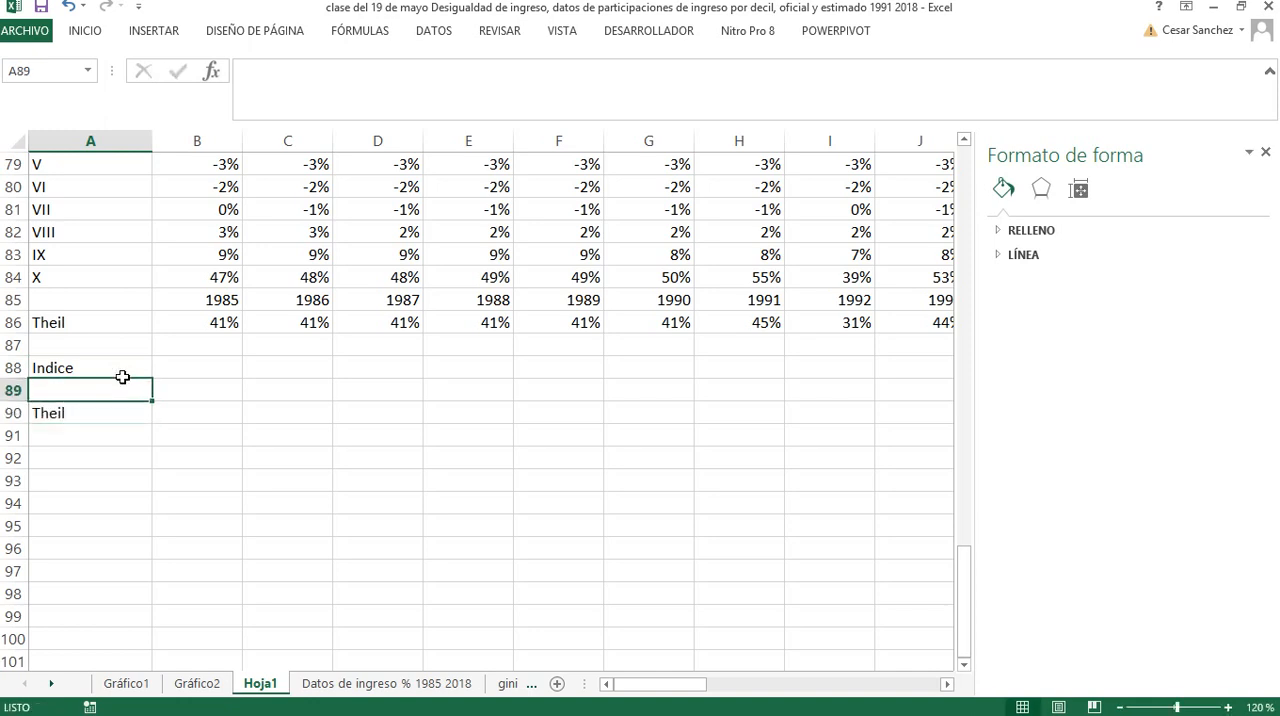
{"action": "type", "text": "Gini"}
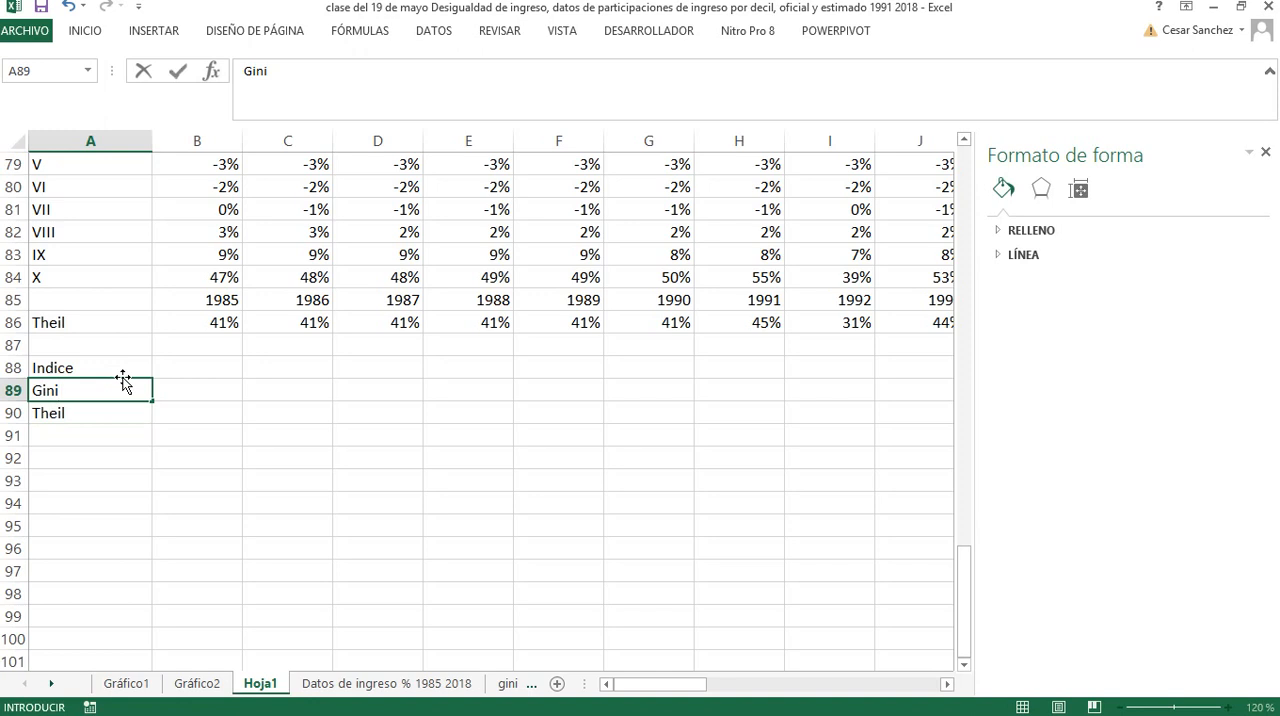
{"action": "key", "text": "Up"}
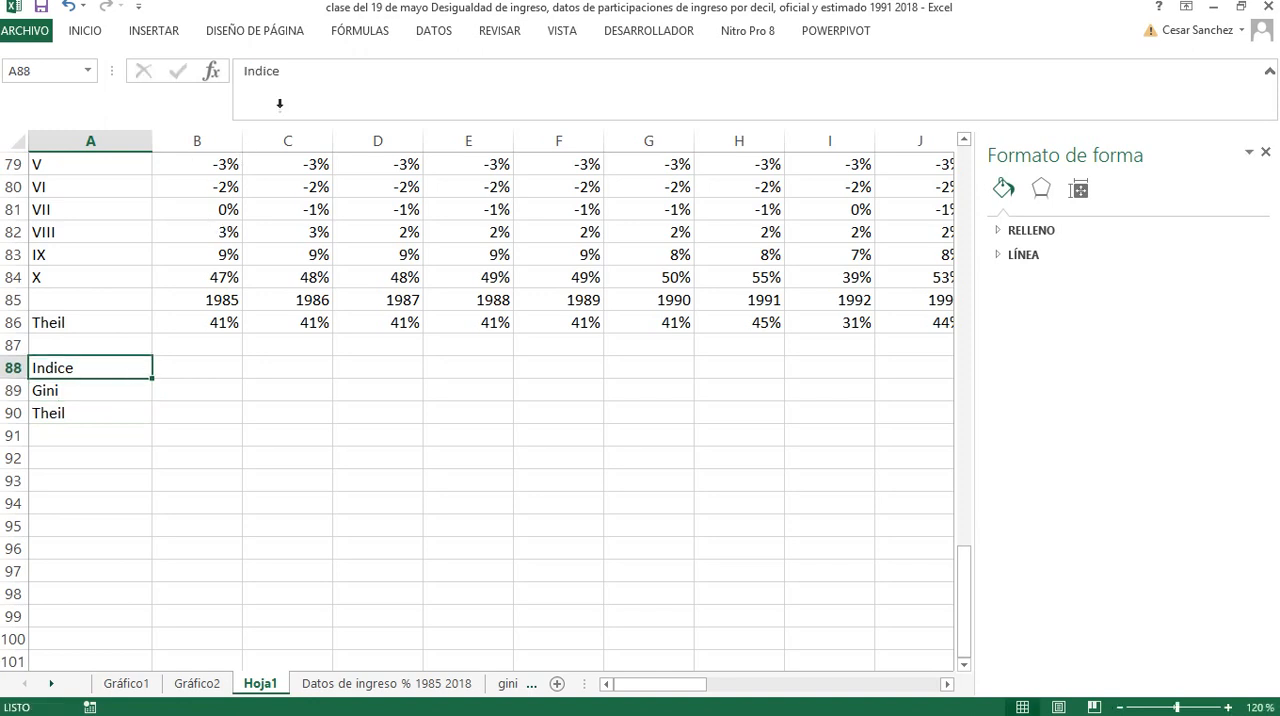
Extend the heading in A88 to read Indice, 1985=100
{"action": "left_click", "coordinate": [293, 74]}
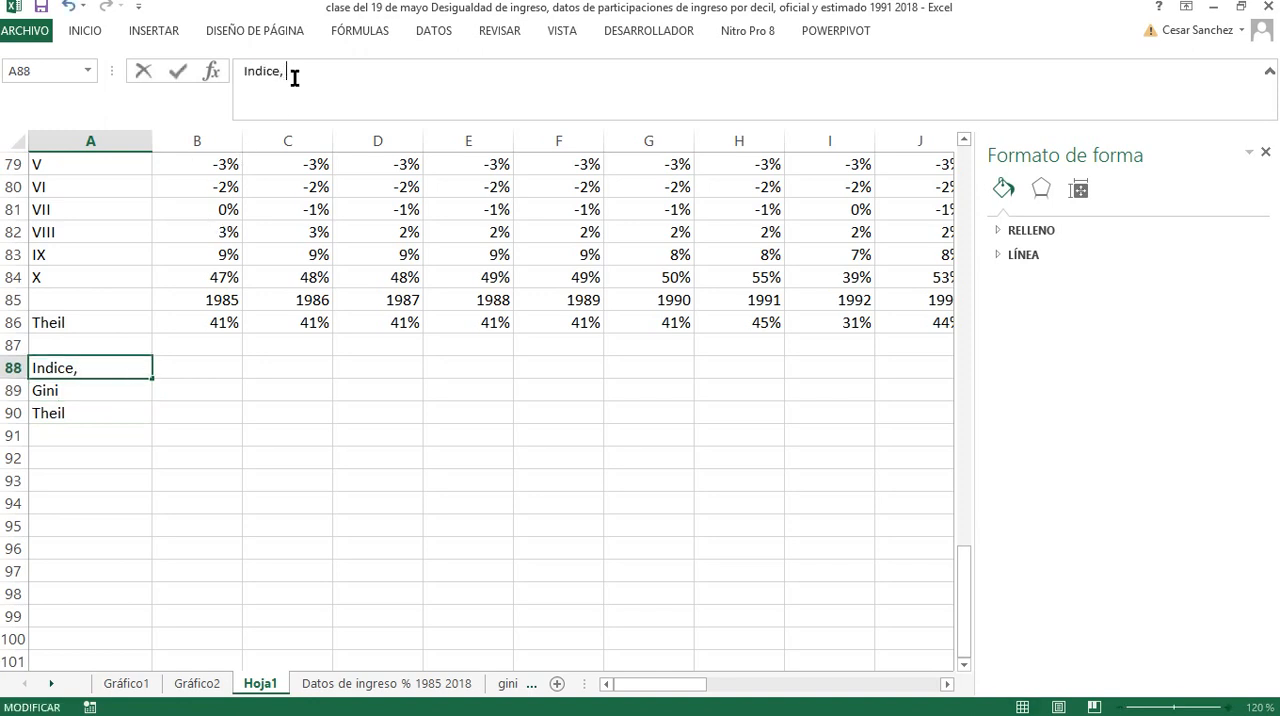
{"action": "type", "text": ", 1985=100"}
{"action": "key", "text": "Return"}
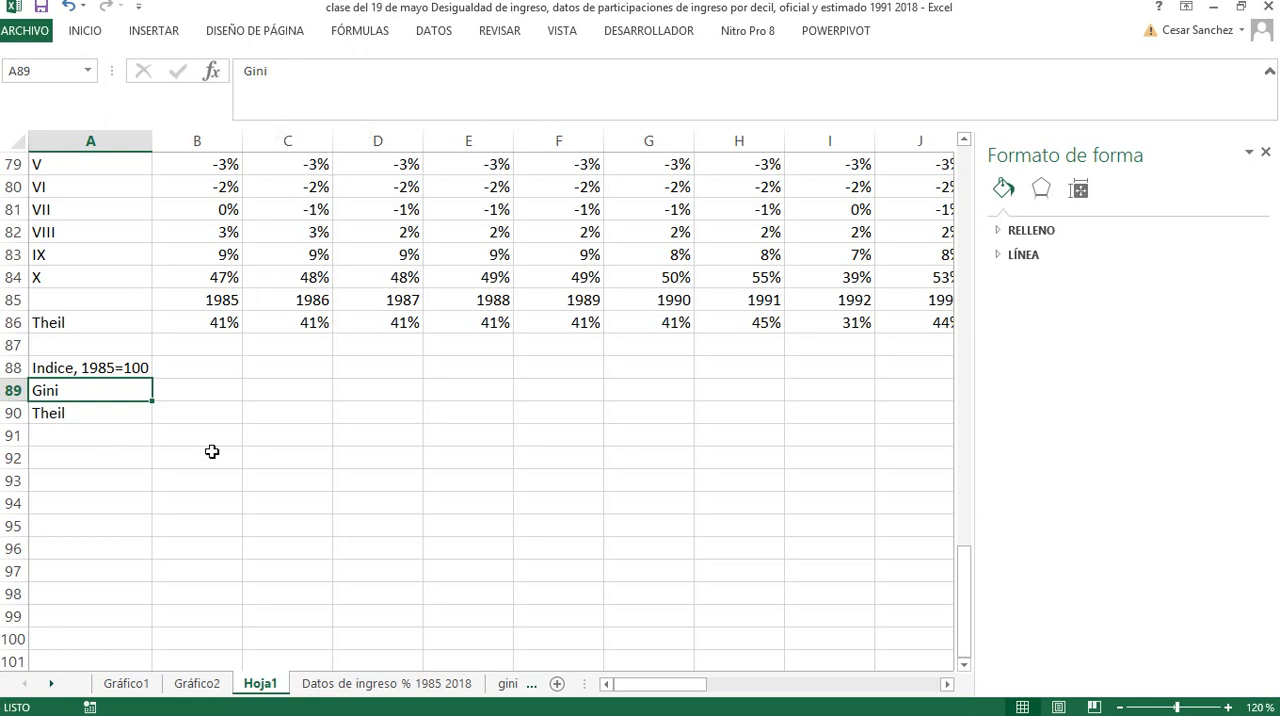
Calculate the 1985 Gini index in B89 with the formula +(B70/$B$70)*100
{"action": "left_click", "coordinate": [200, 392]}
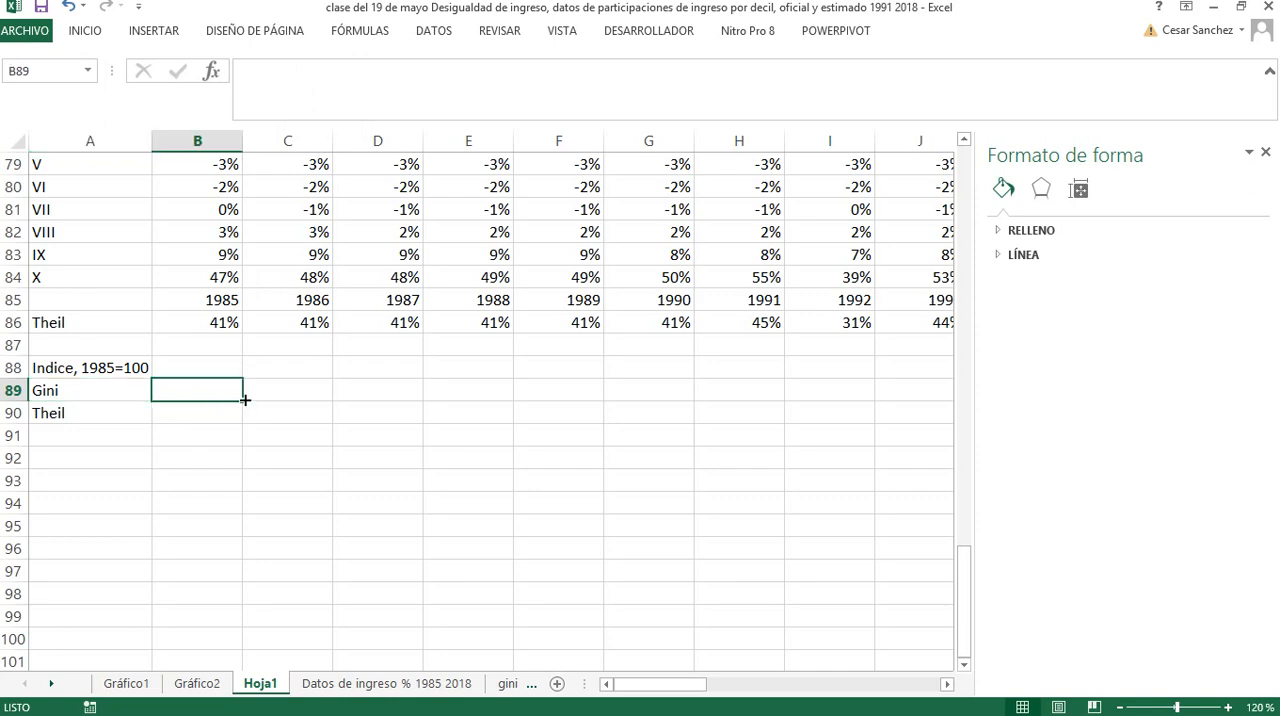
{"action": "type", "text": "+"}
{"action": "scroll", "coordinate": [213, 428], "scroll_direction": "up", "scroll_amount": 5}
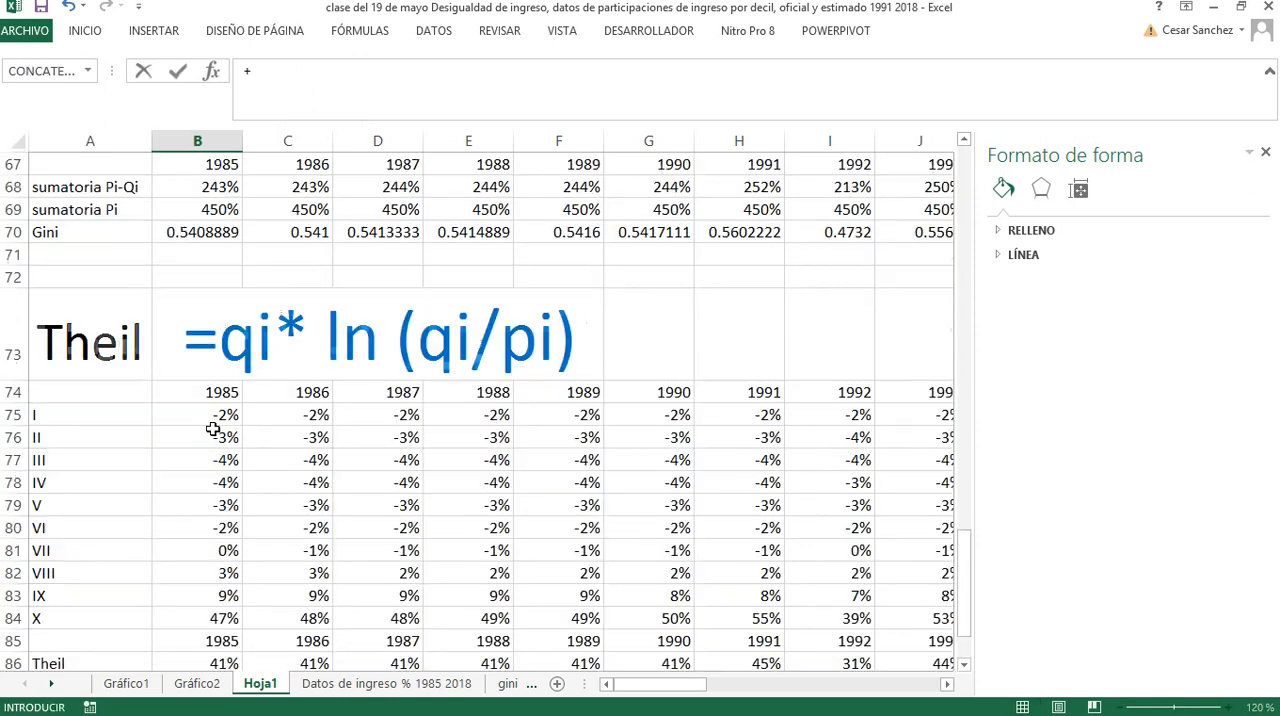
{"action": "scroll", "coordinate": [213, 428], "scroll_direction": "up", "scroll_amount": 2}
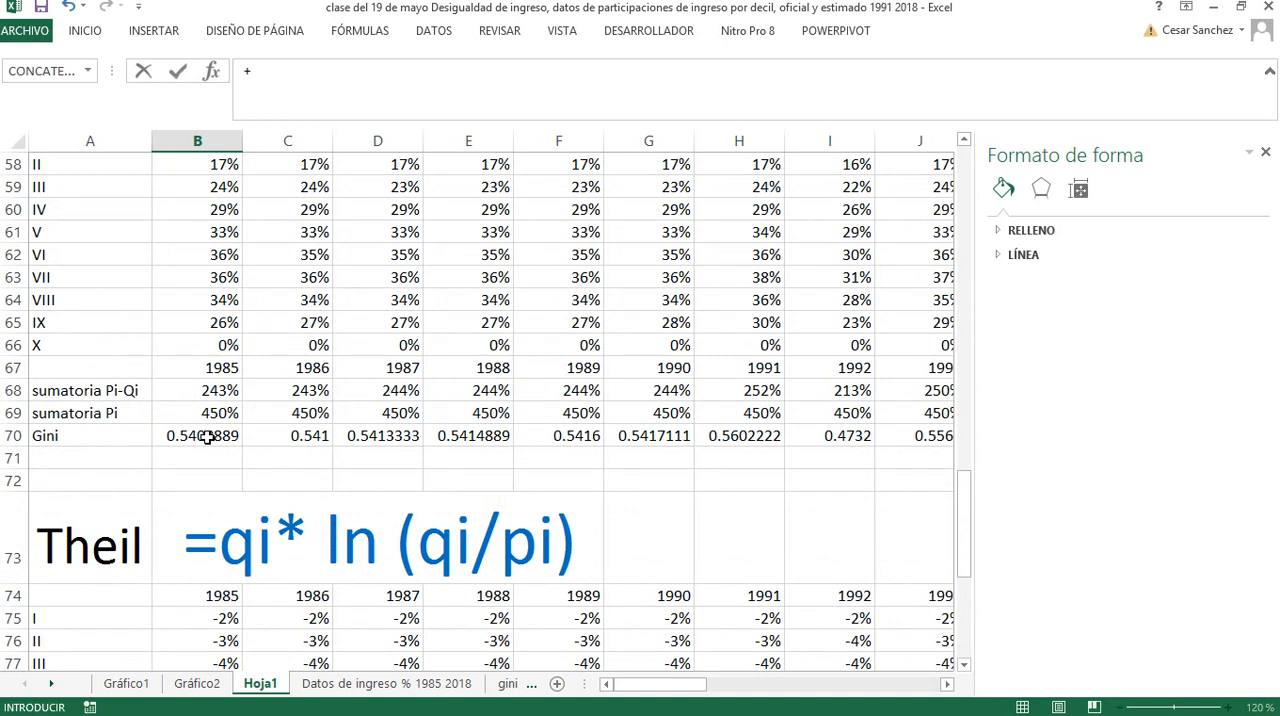
{"action": "left_click", "coordinate": [206, 434]}
{"action": "type", "text": "/"}
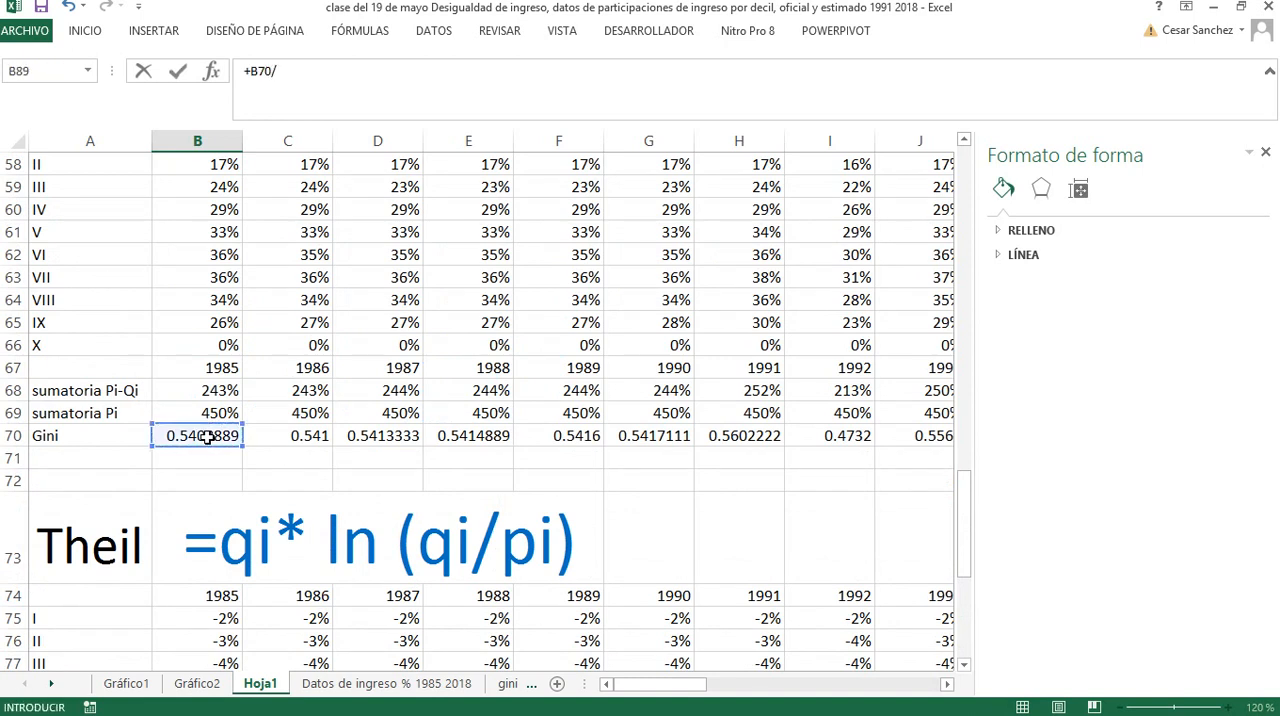
{"action": "left_click", "coordinate": [212, 436]}
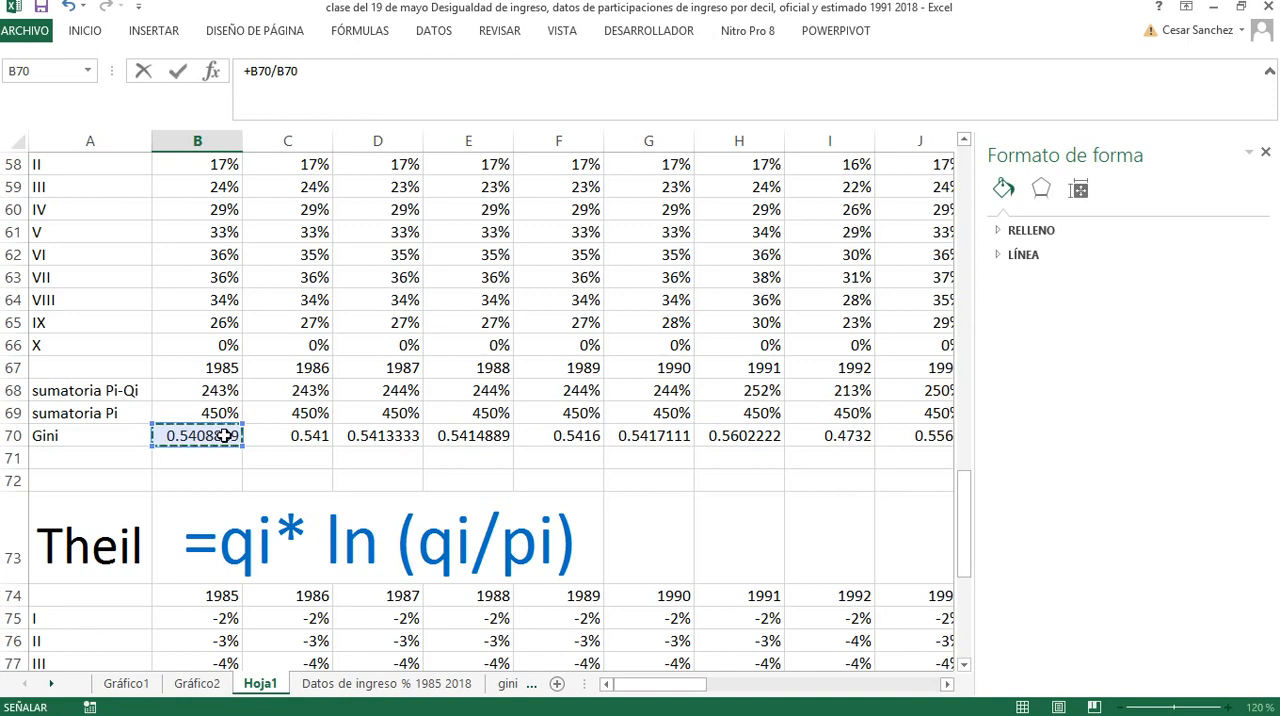
{"action": "key", "text": "F4"}
{"action": "scroll", "coordinate": [224, 436], "scroll_direction": "down", "scroll_amount": 7}
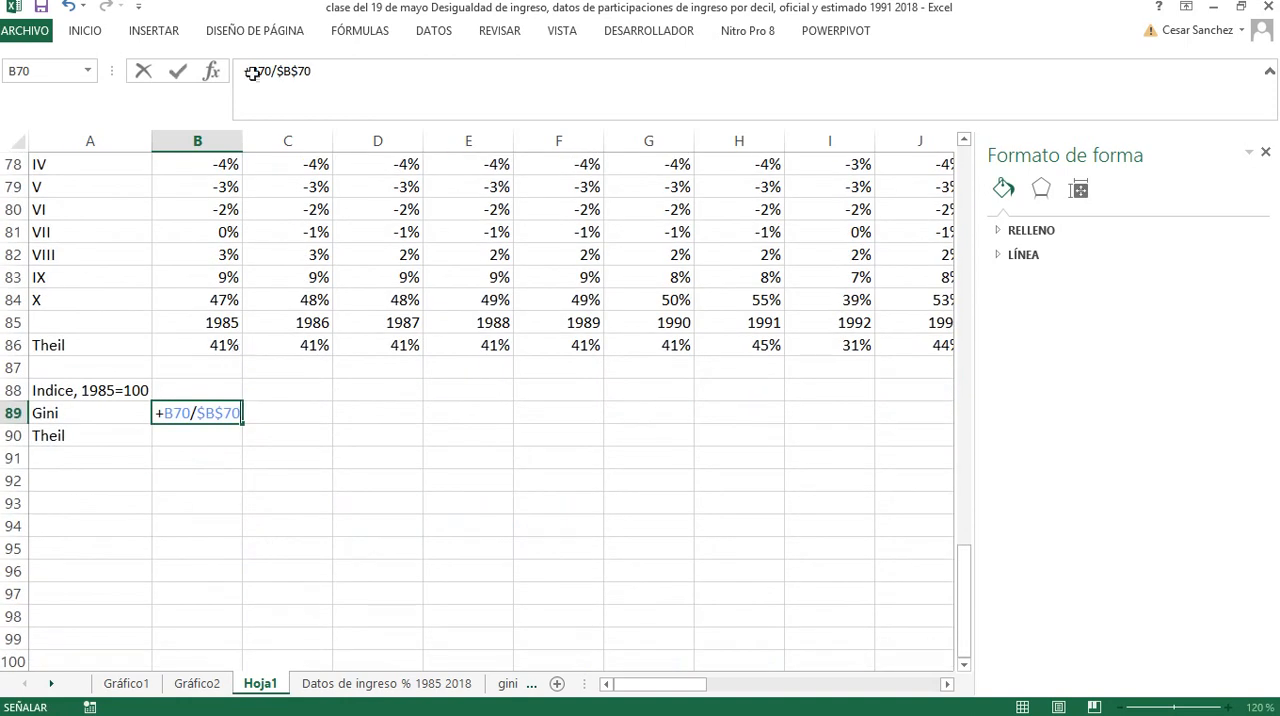
{"action": "left_click", "coordinate": [252, 73]}
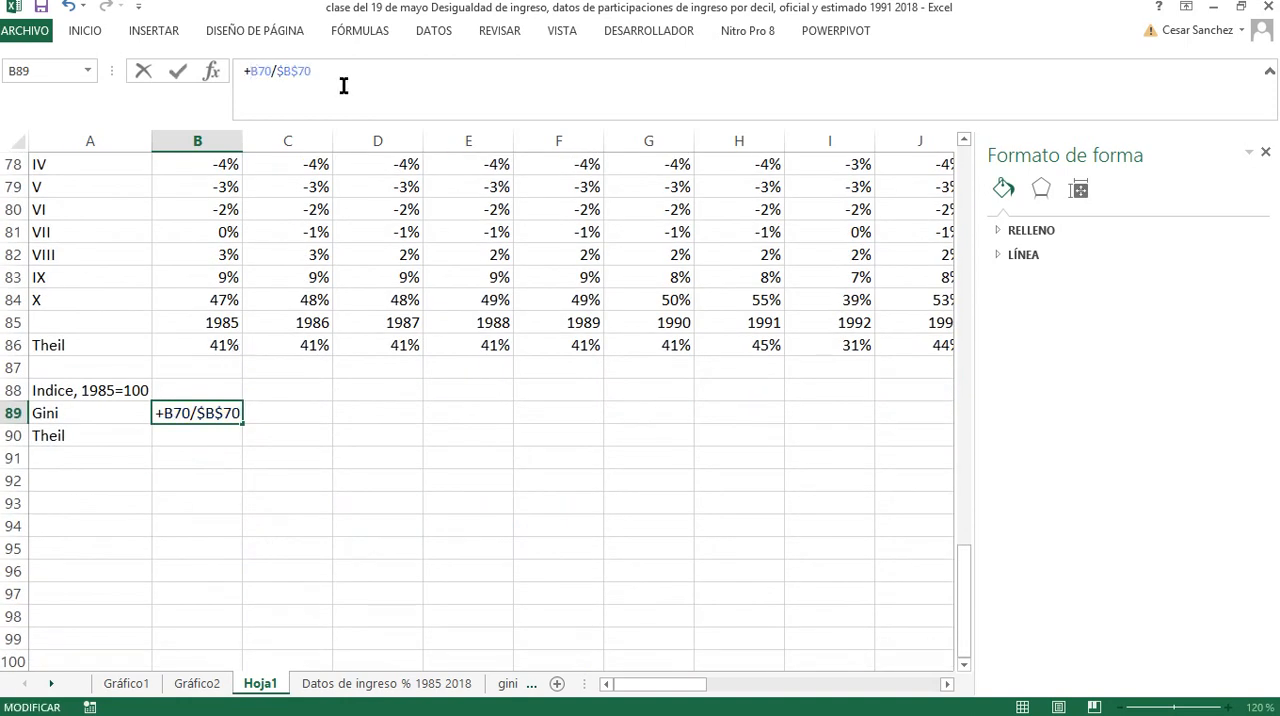
{"action": "type", "text": "("}
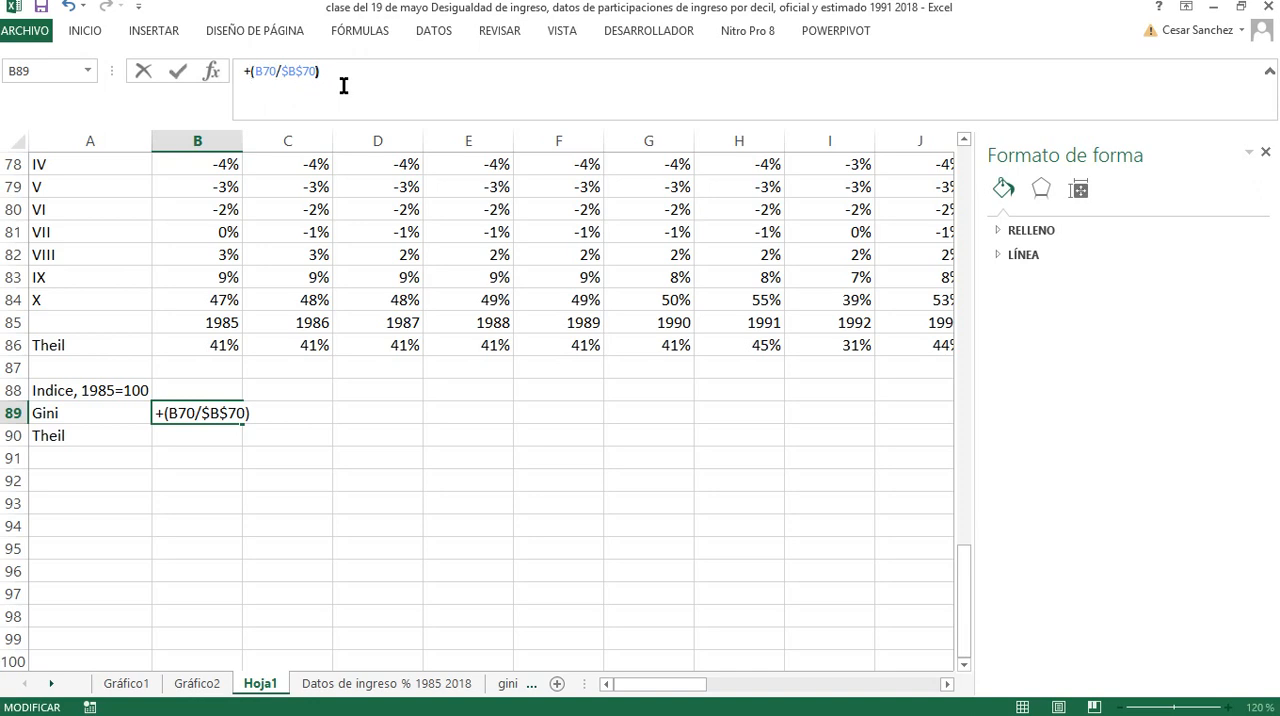
{"action": "type", "text": "00"}
{"action": "key", "text": "Return"}
Calculate the 1985 Theil index in B90 with the formula +(B86/$B$86)*100
{"action": "type", "text": "+"}
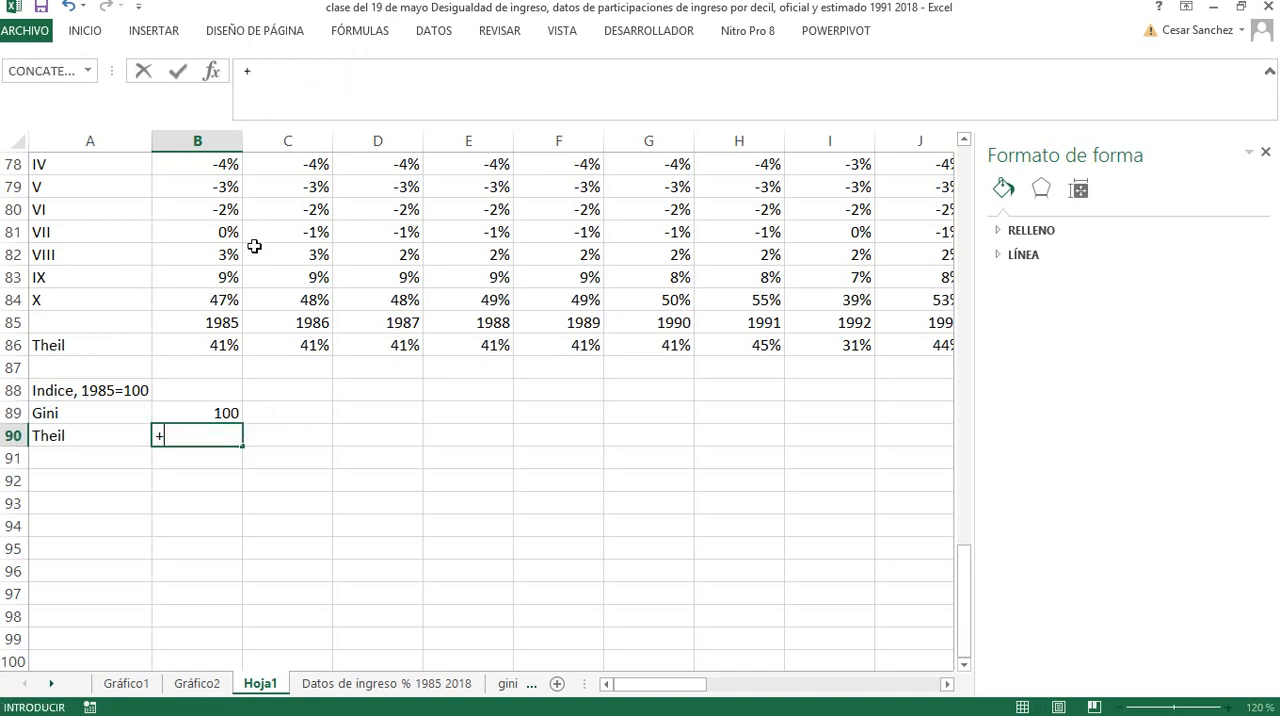
{"action": "left_click", "coordinate": [222, 348]}
{"action": "type", "text": "/"}
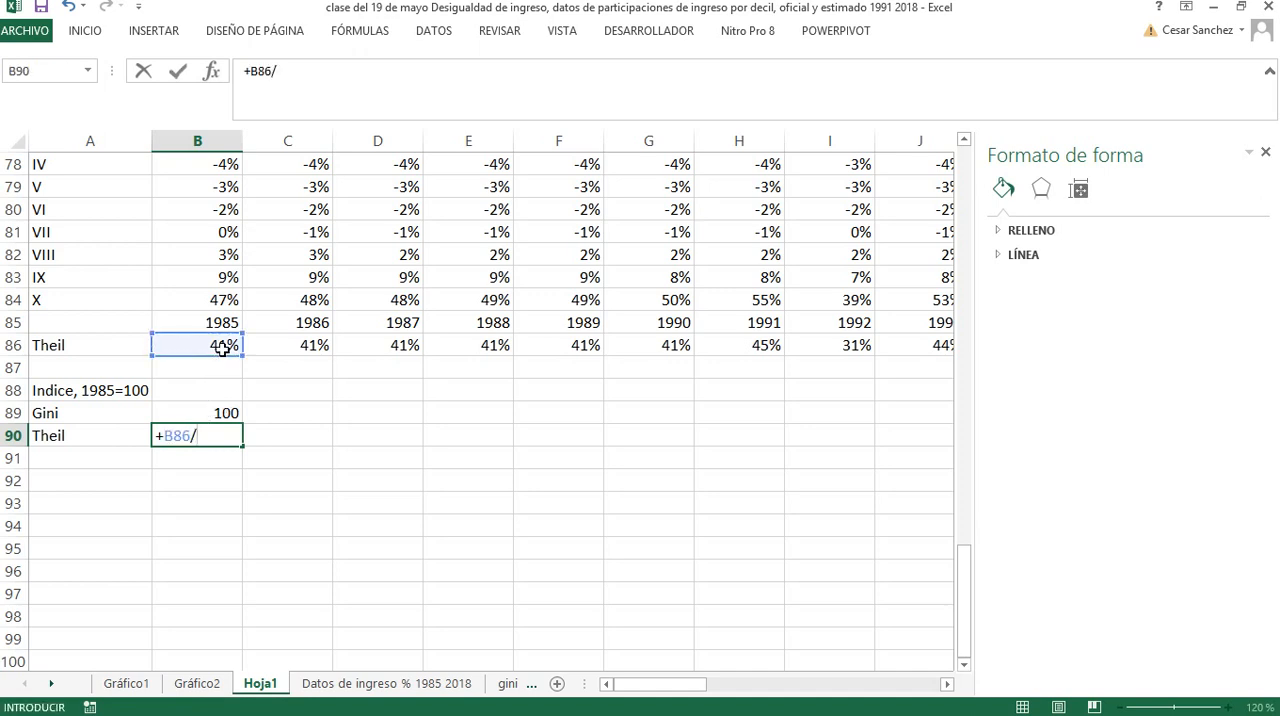
{"action": "left_click", "coordinate": [226, 340]}
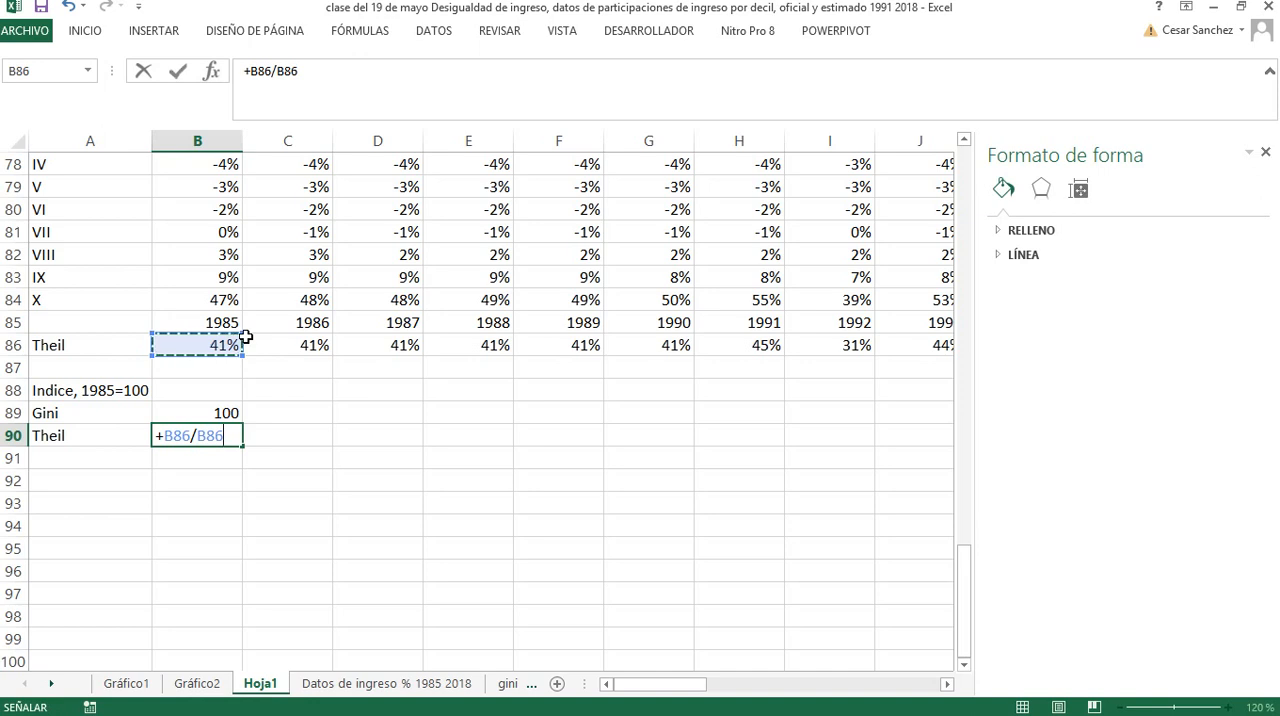
{"action": "key", "text": "F4"}
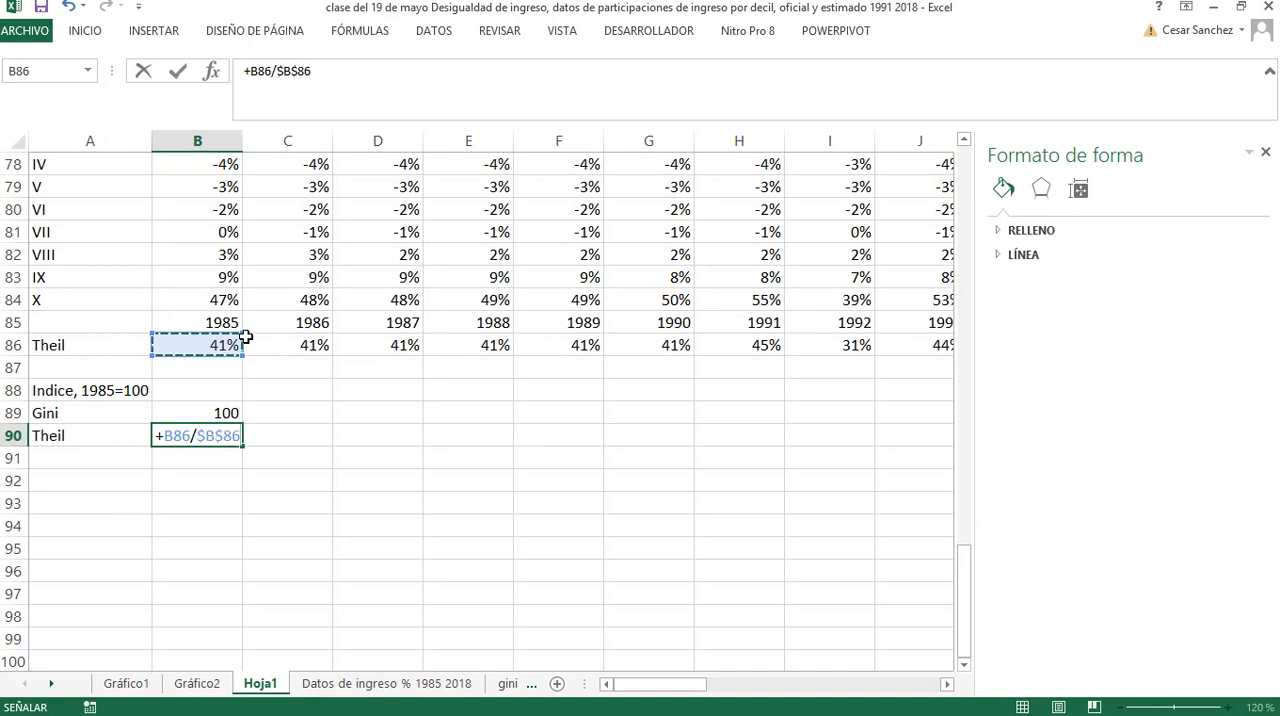
{"action": "left_click", "coordinate": [251, 75]}
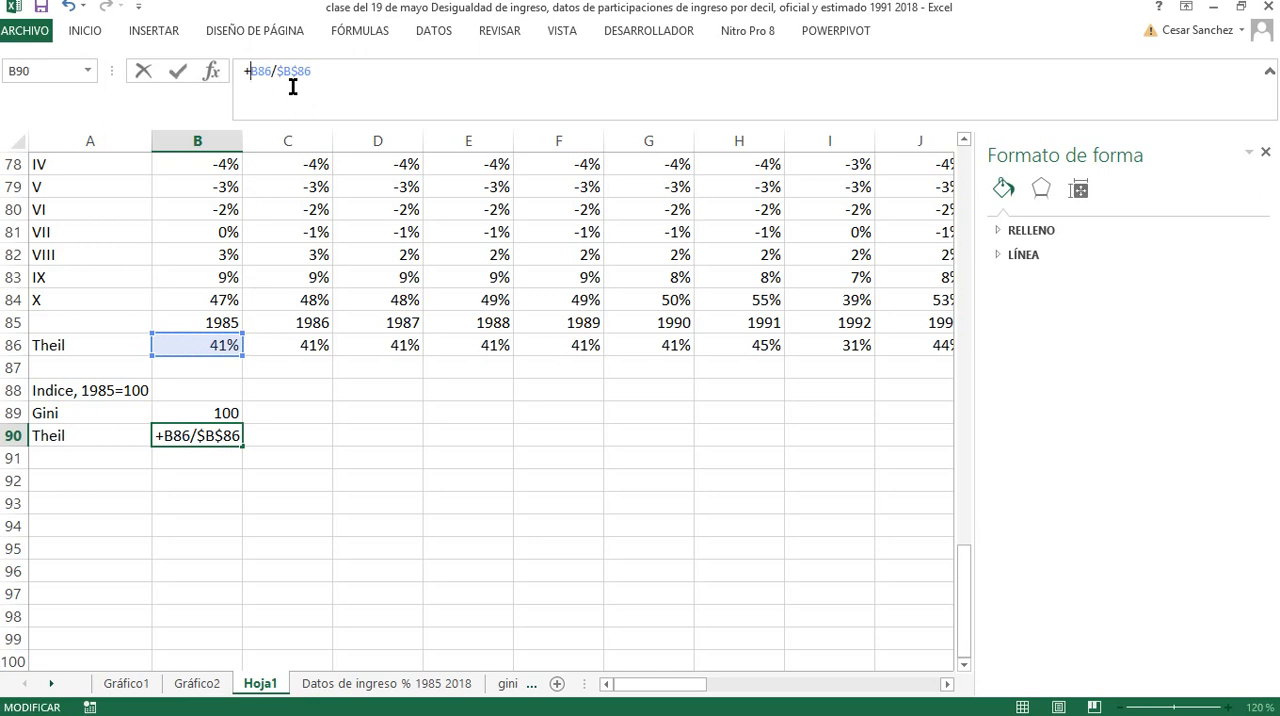
{"action": "type", "text": "("}
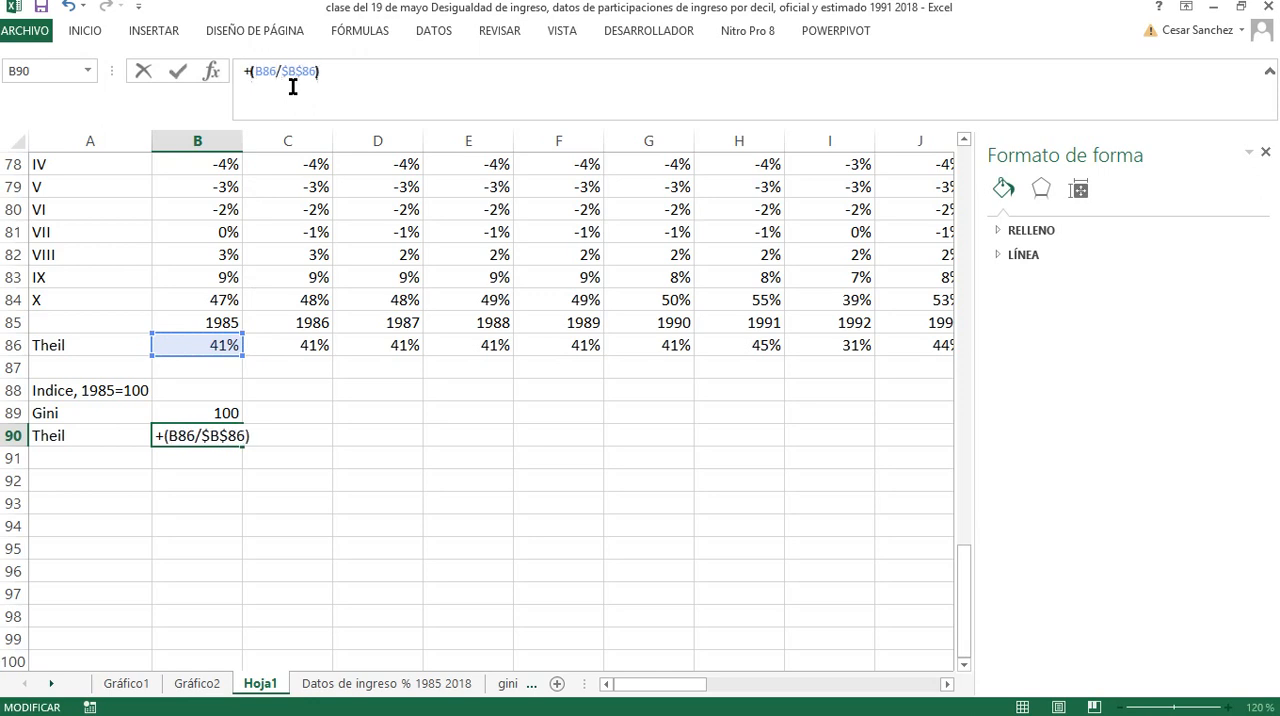
{"action": "type", "text": ")*100"}
{"action": "key", "text": "Return"}
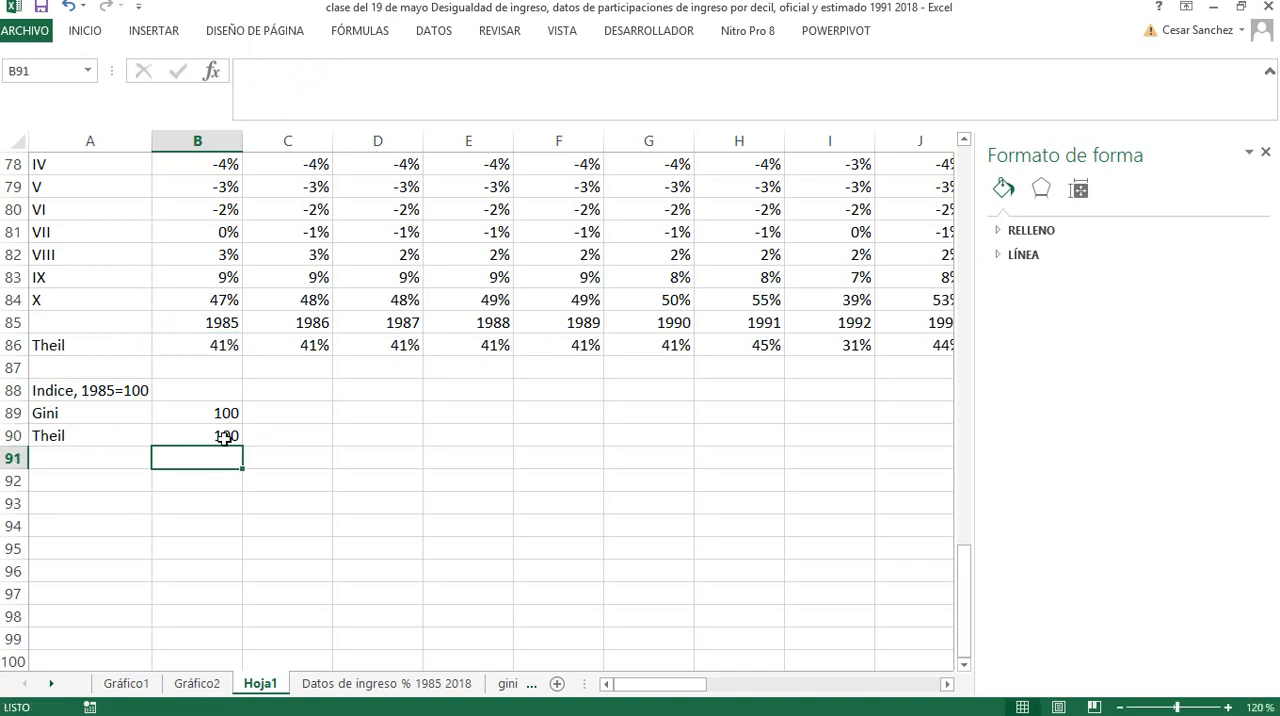
Enter the years 1985 and 1986 in B88:C88 and extend the series across row 88 to 2018 in AI88
{"action": "left_click", "coordinate": [209, 392]}
{"action": "type", "text": "1985"}
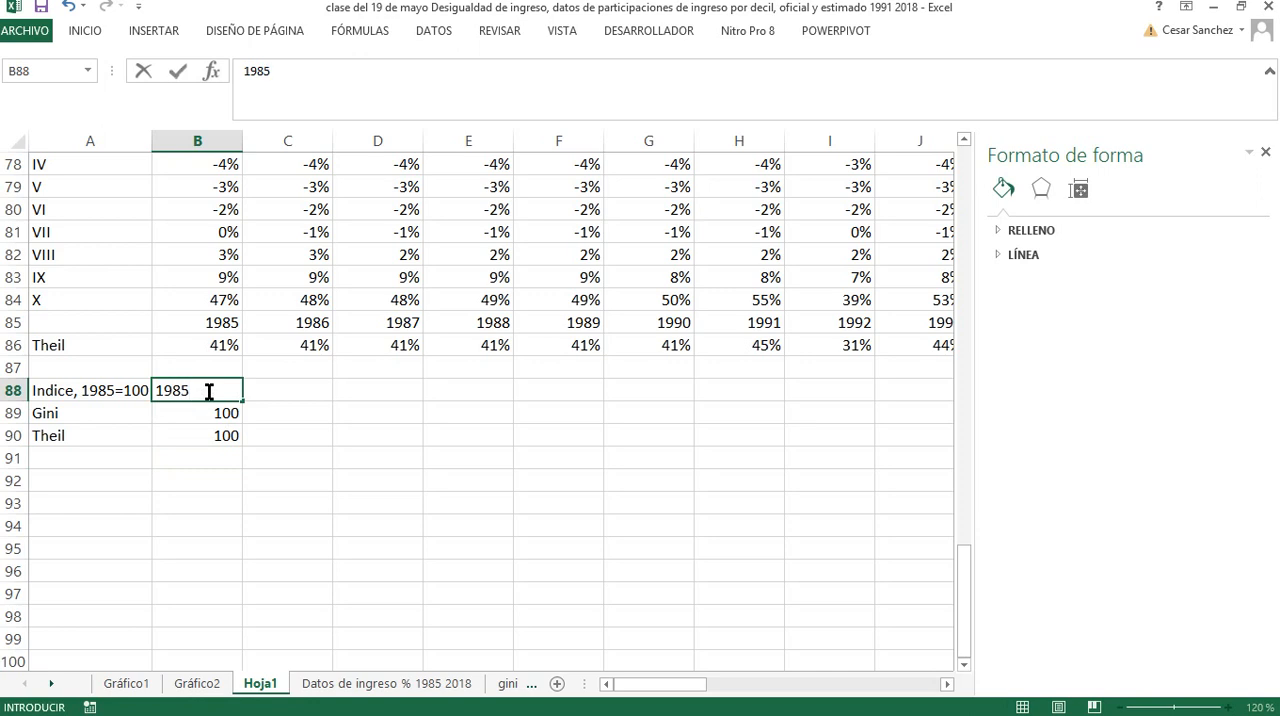
{"action": "key", "text": "Tab"}
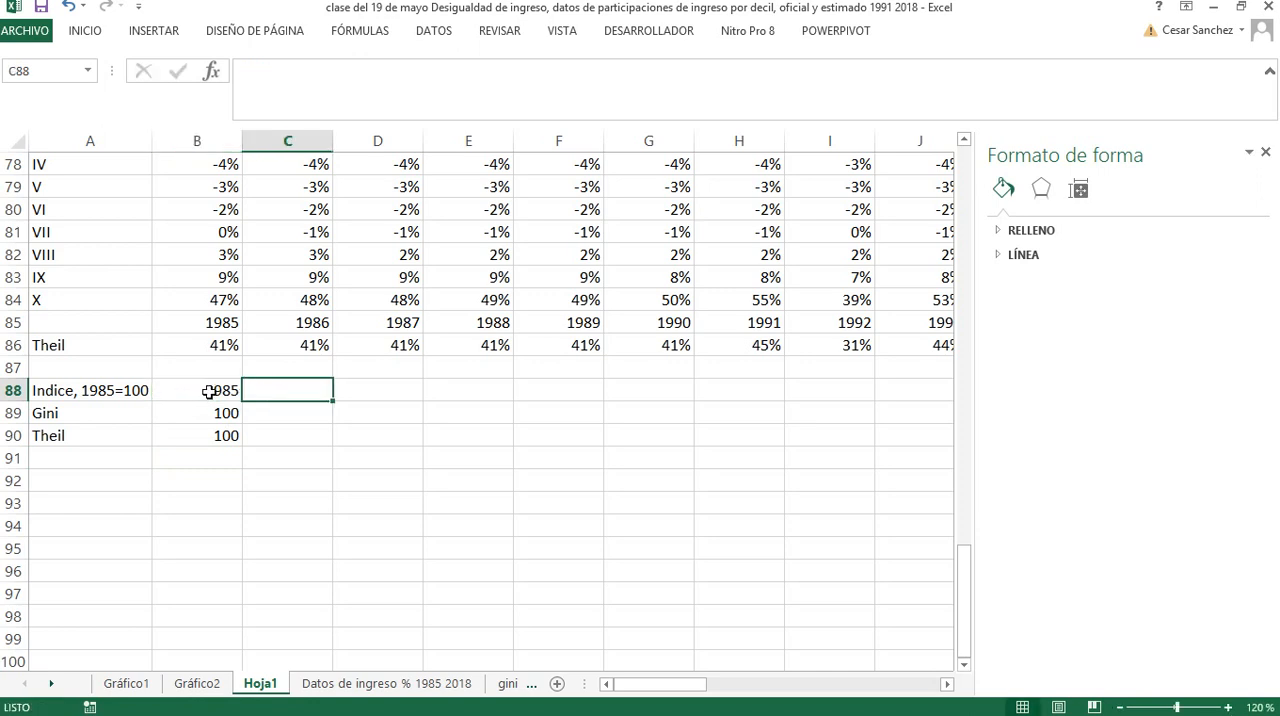
{"action": "type", "text": "1986"}
{"action": "key", "text": "Tab"}
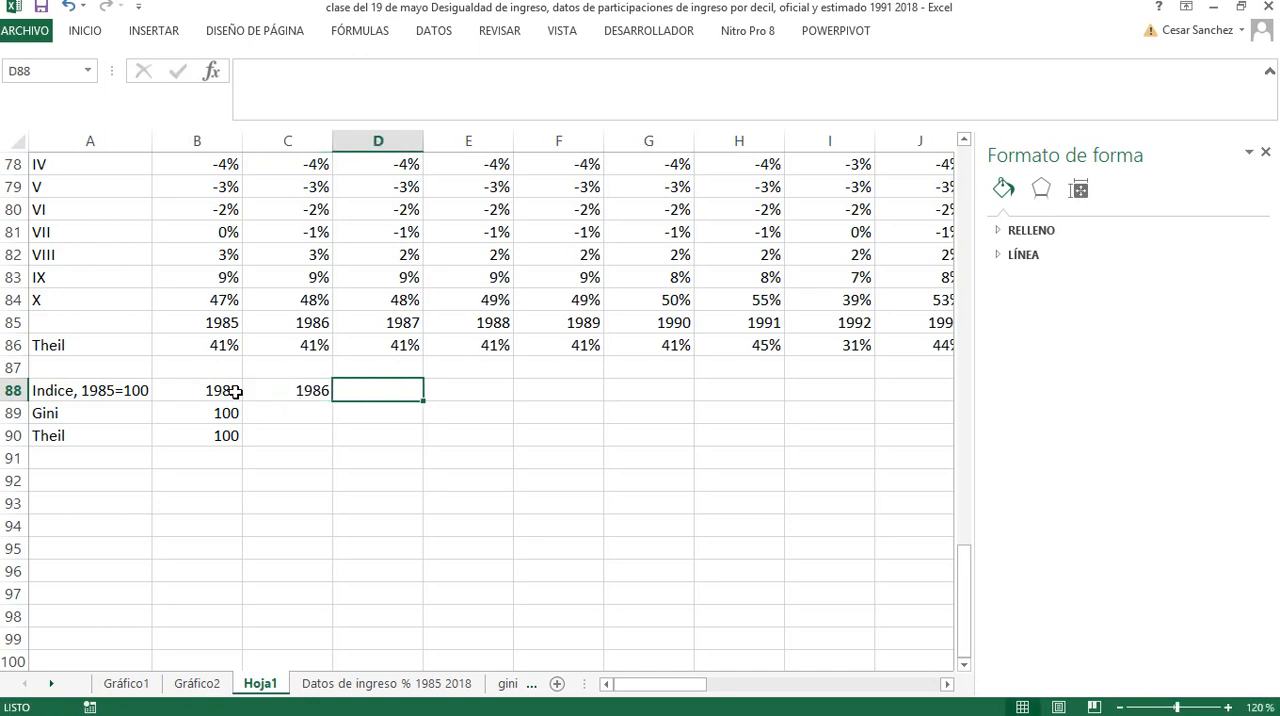
{"action": "left_click_drag", "start_coordinate": [236, 391], "coordinate": [751, 390]}
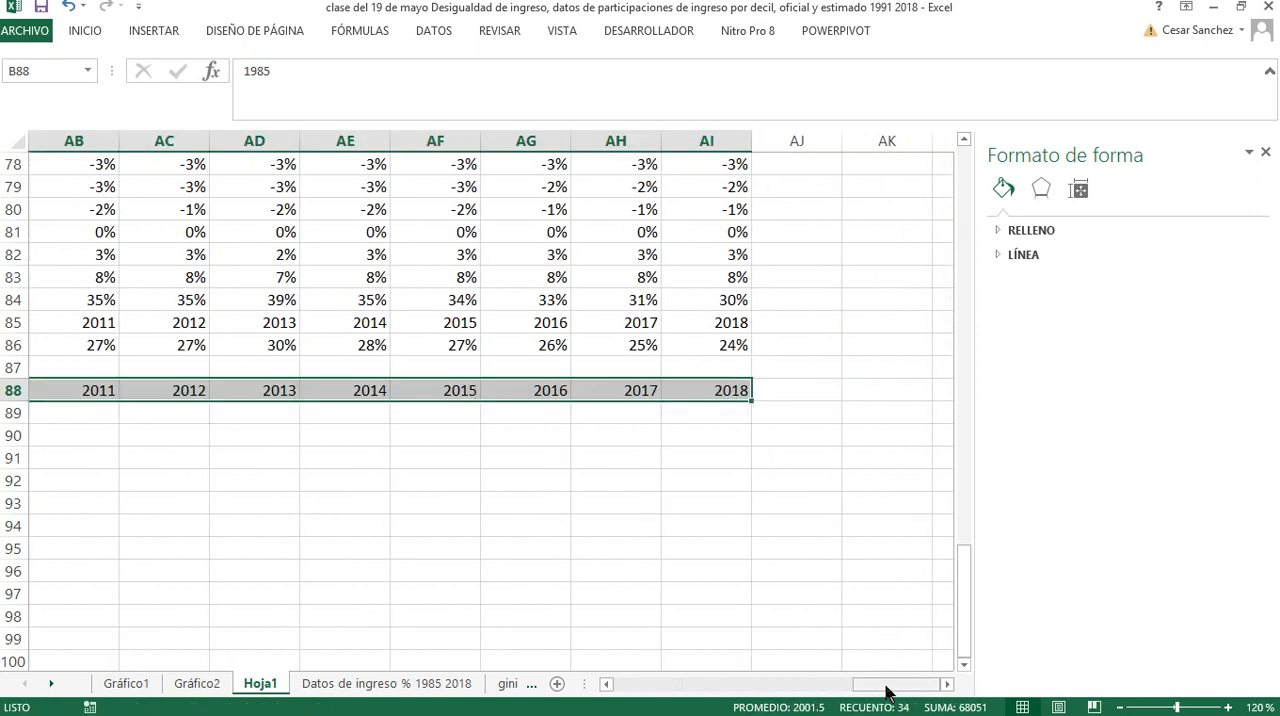
{"action": "left_click_drag", "start_coordinate": [886, 686], "coordinate": [600, 684]}
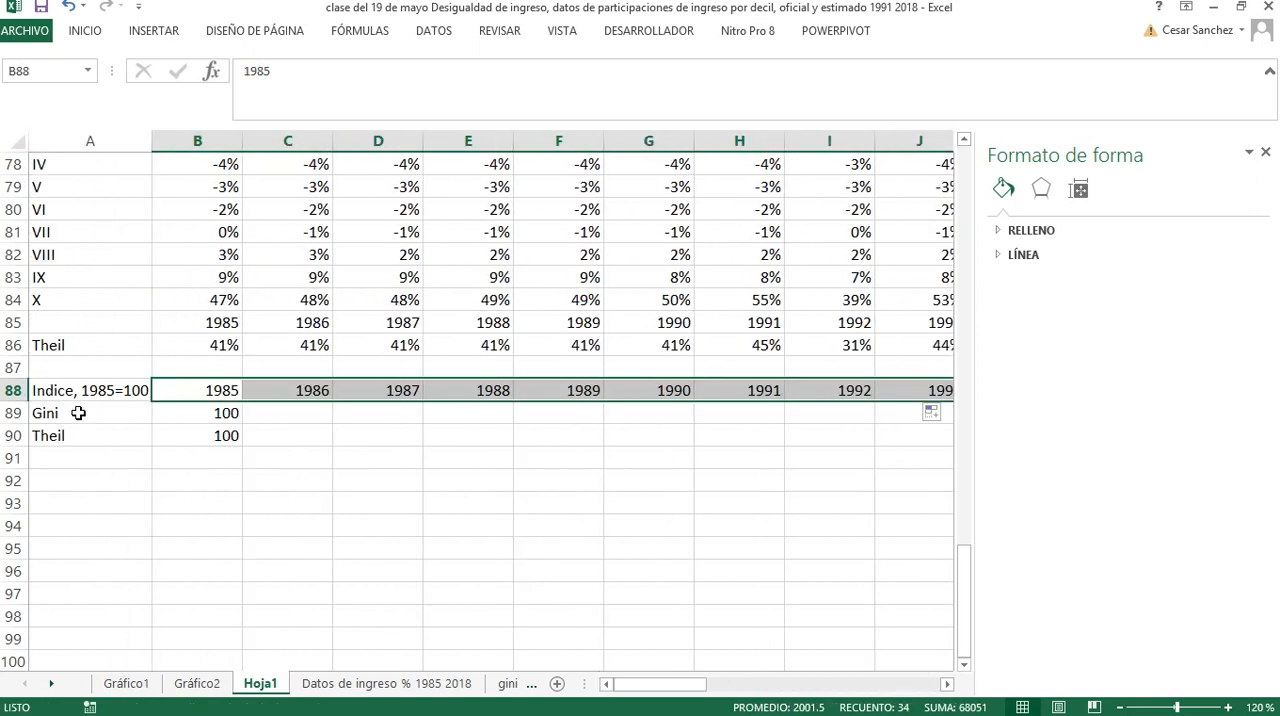
Fill the Gini and Theil labels and index formulas in A89:B90 across to column AI
{"action": "left_click_drag", "start_coordinate": [77, 413], "coordinate": [849, 457]}
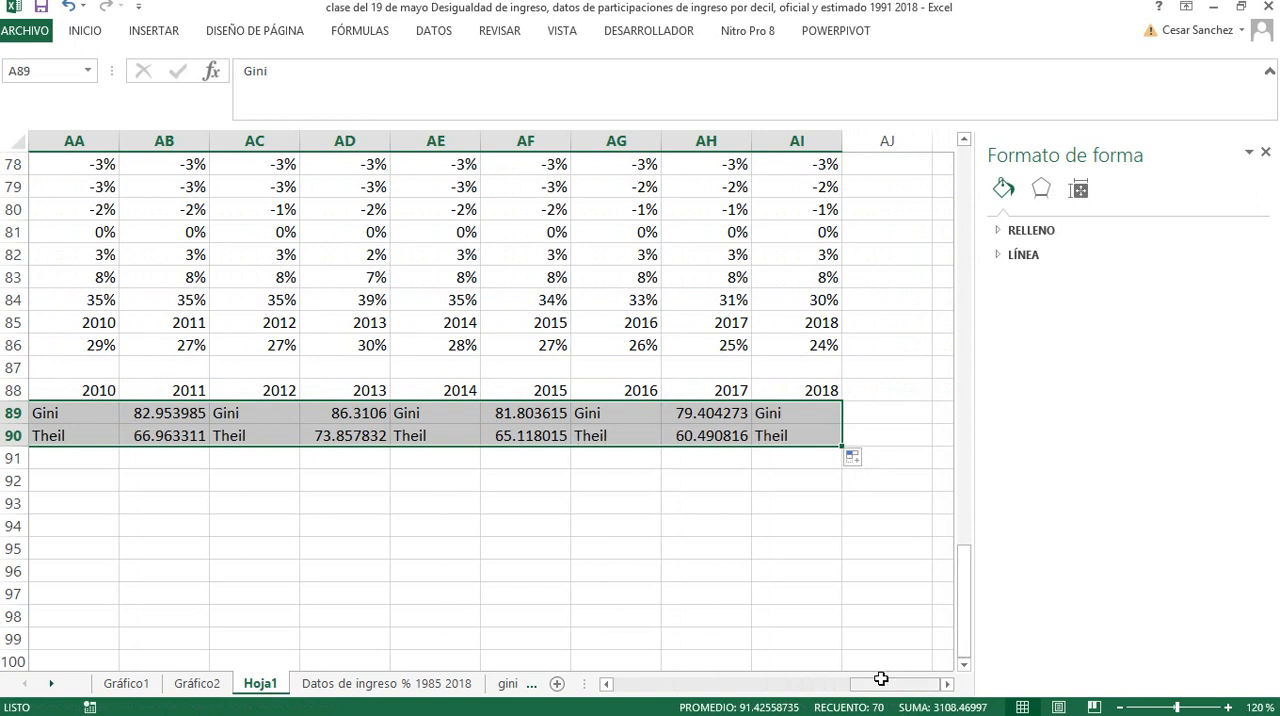
{"action": "left_click_drag", "start_coordinate": [895, 683], "coordinate": [570, 680]}
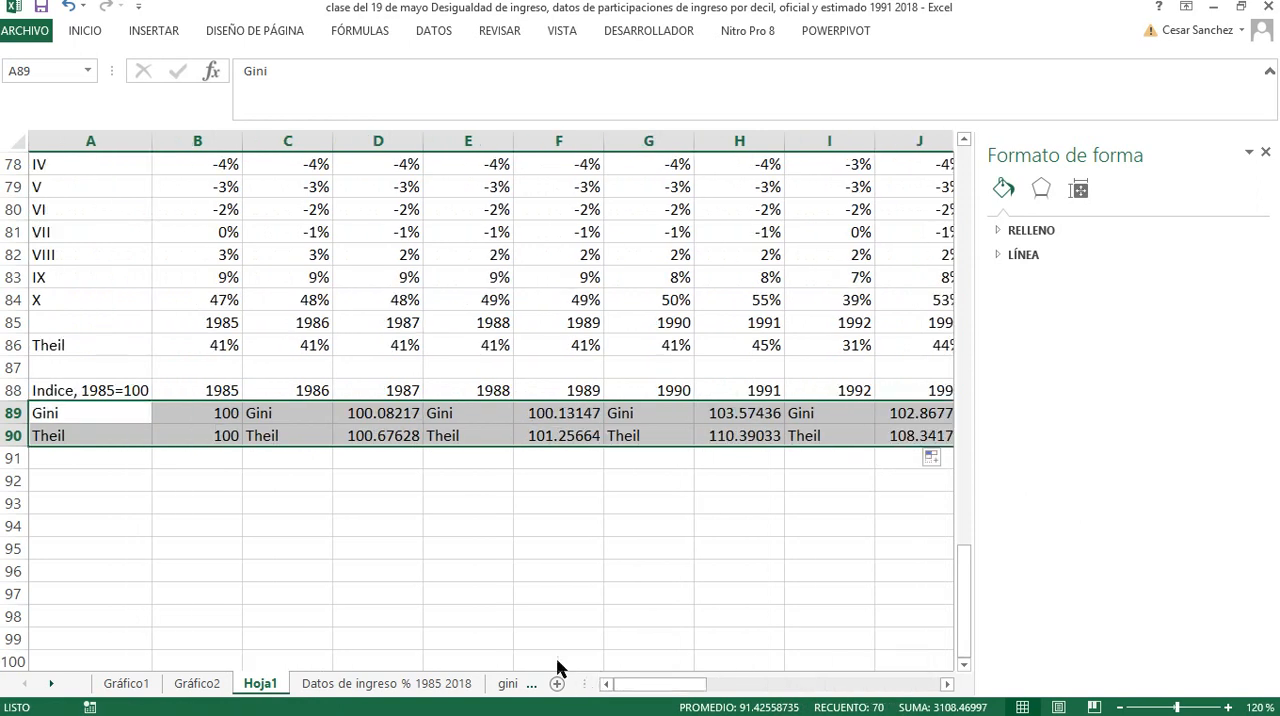
Add the row labels Gini abs in A91 and Theil abs in A92 below the index rows
{"action": "left_click", "coordinate": [73, 456]}
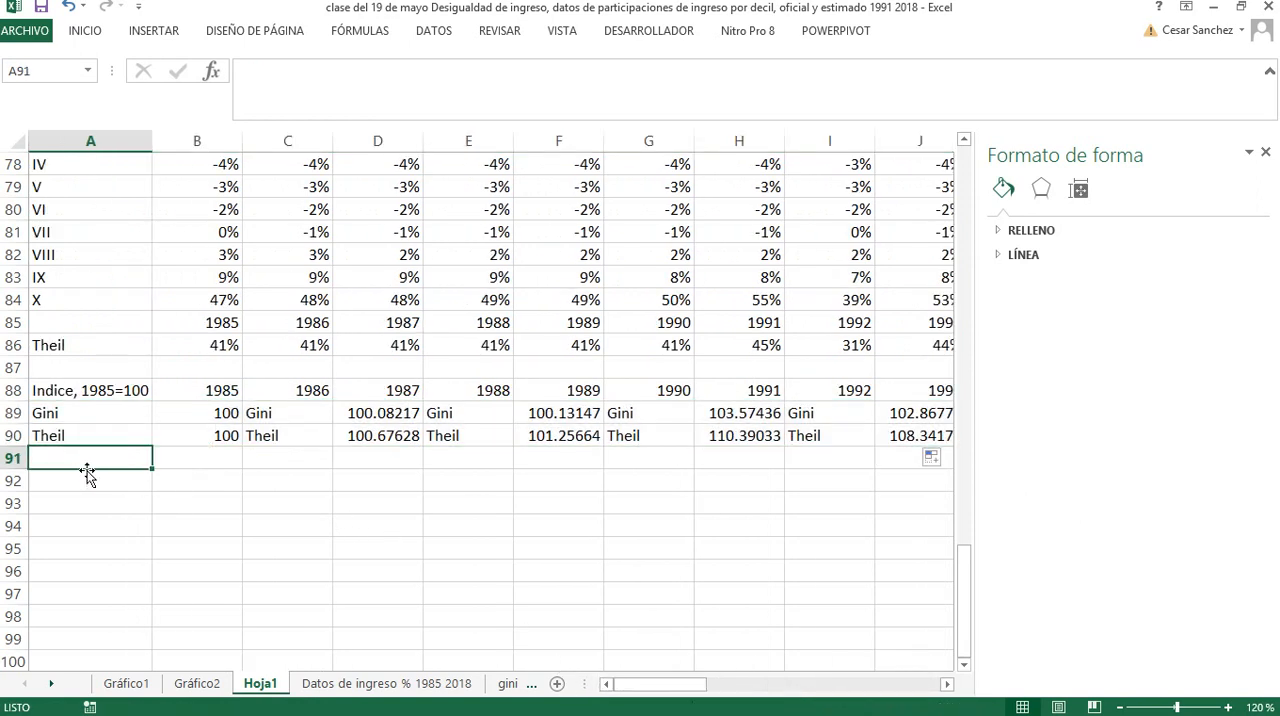
{"action": "type", "text": "Gini"}
{"action": "key", "text": "Return"}
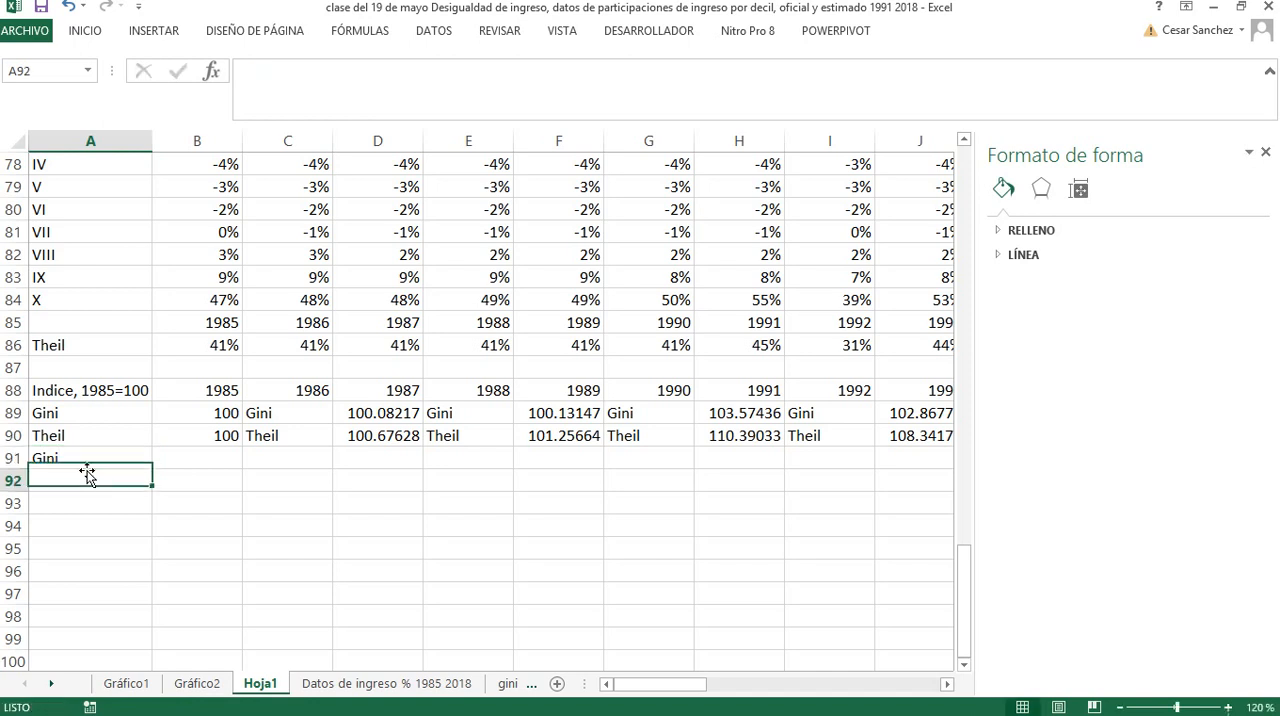
{"action": "type", "text": "Theil"}
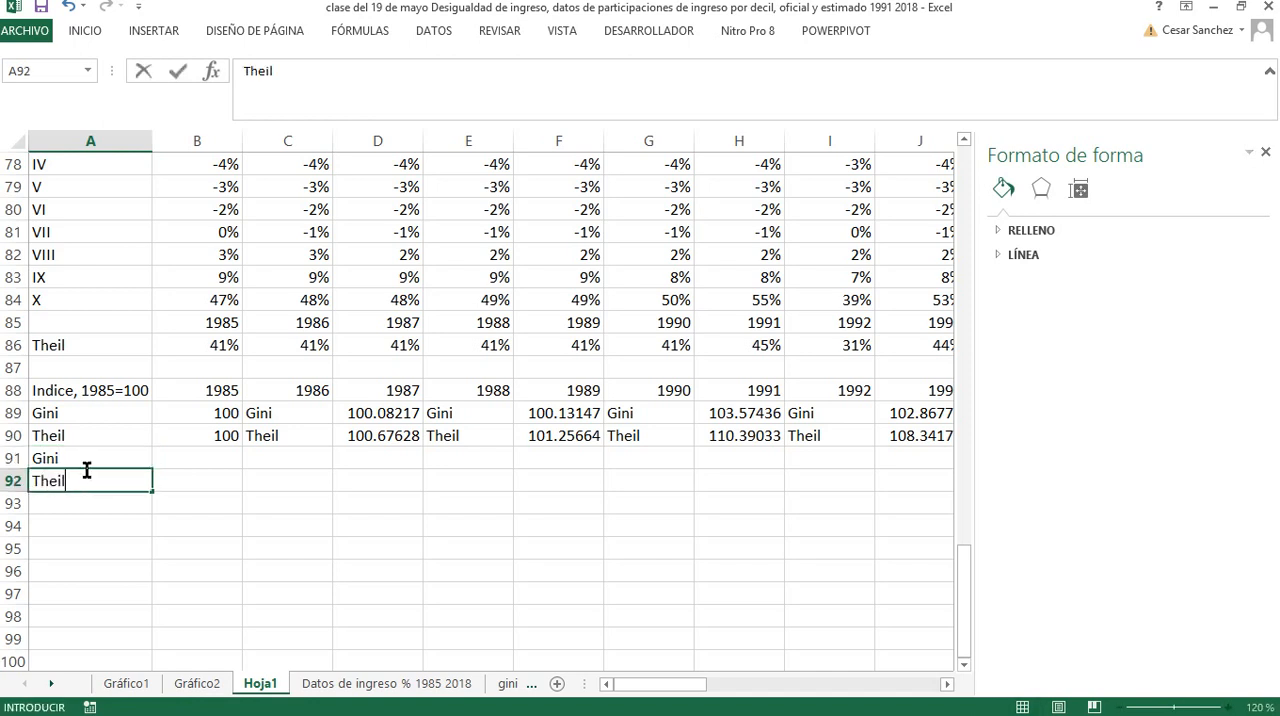
{"action": "key", "text": "Return"}
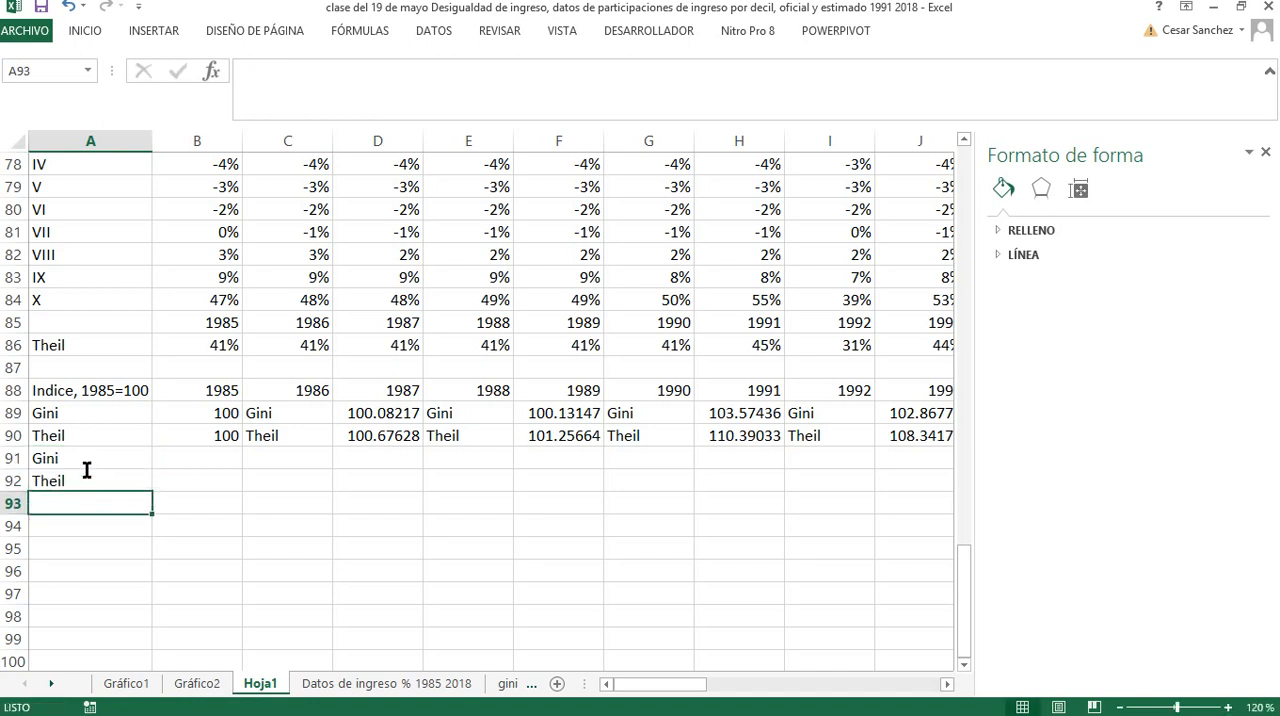
{"action": "left_click", "coordinate": [87, 468]}
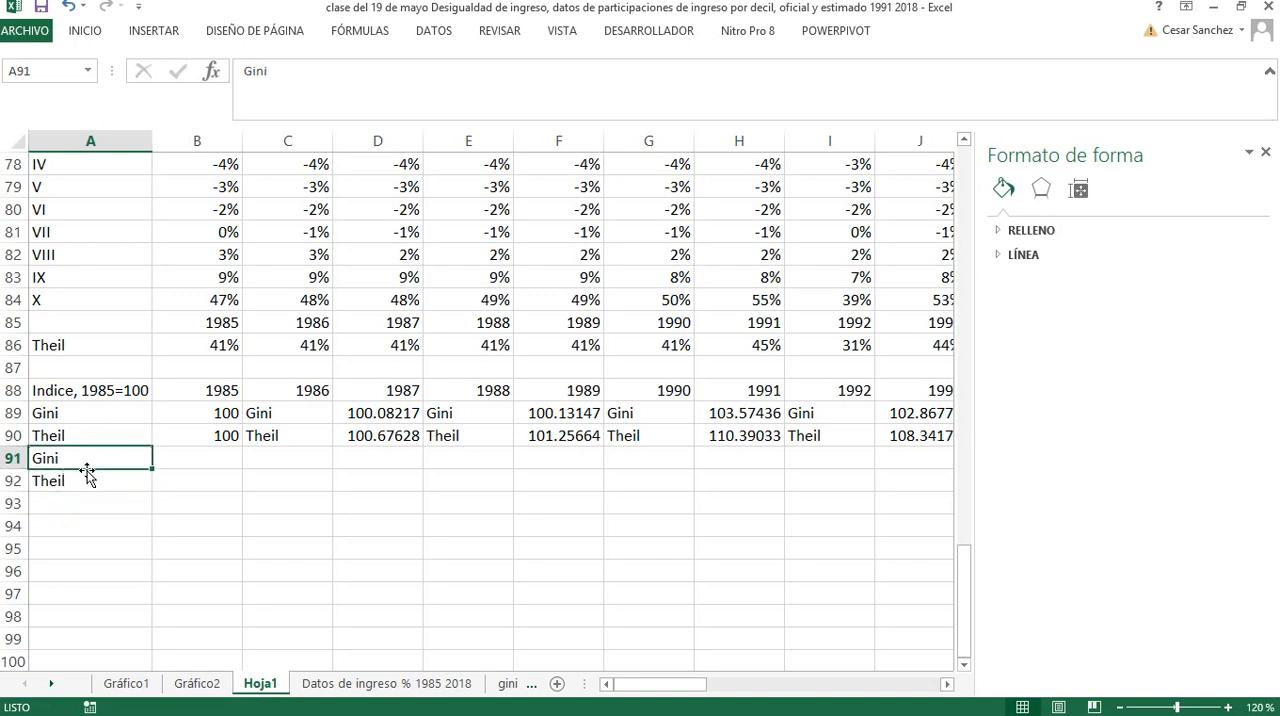
{"action": "left_click", "coordinate": [290, 73]}
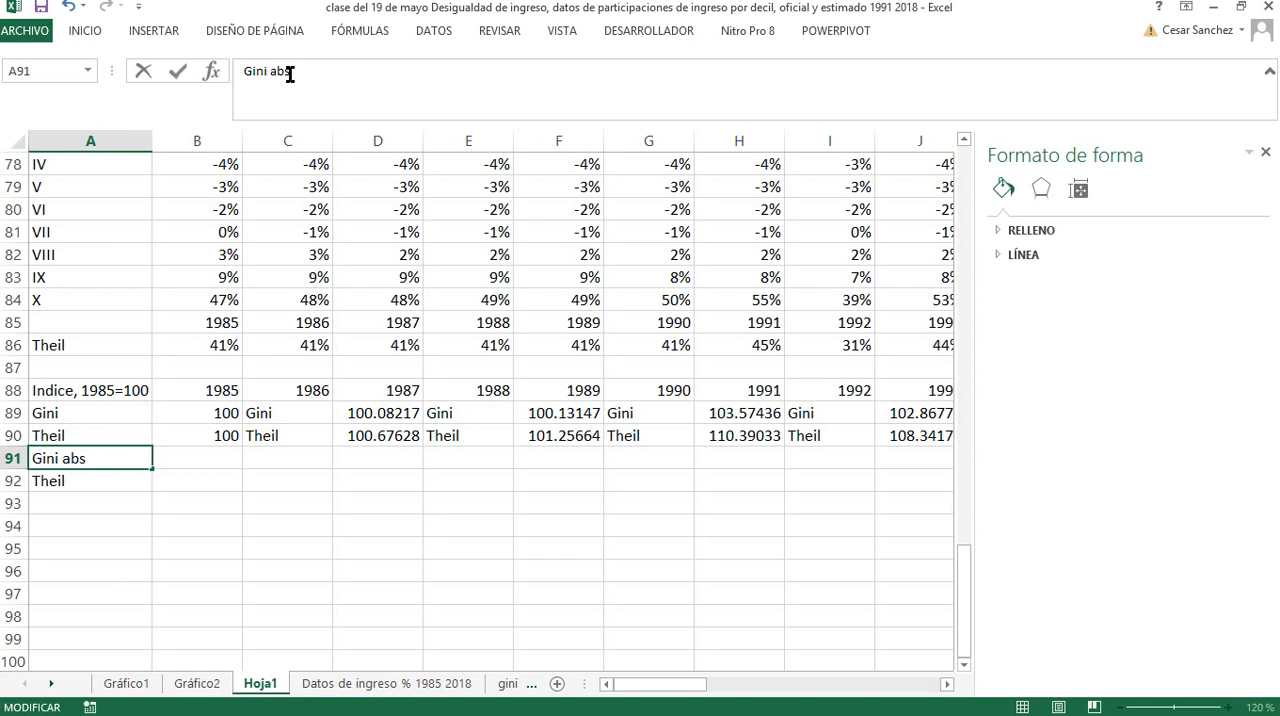
{"action": "key", "text": "Return"}
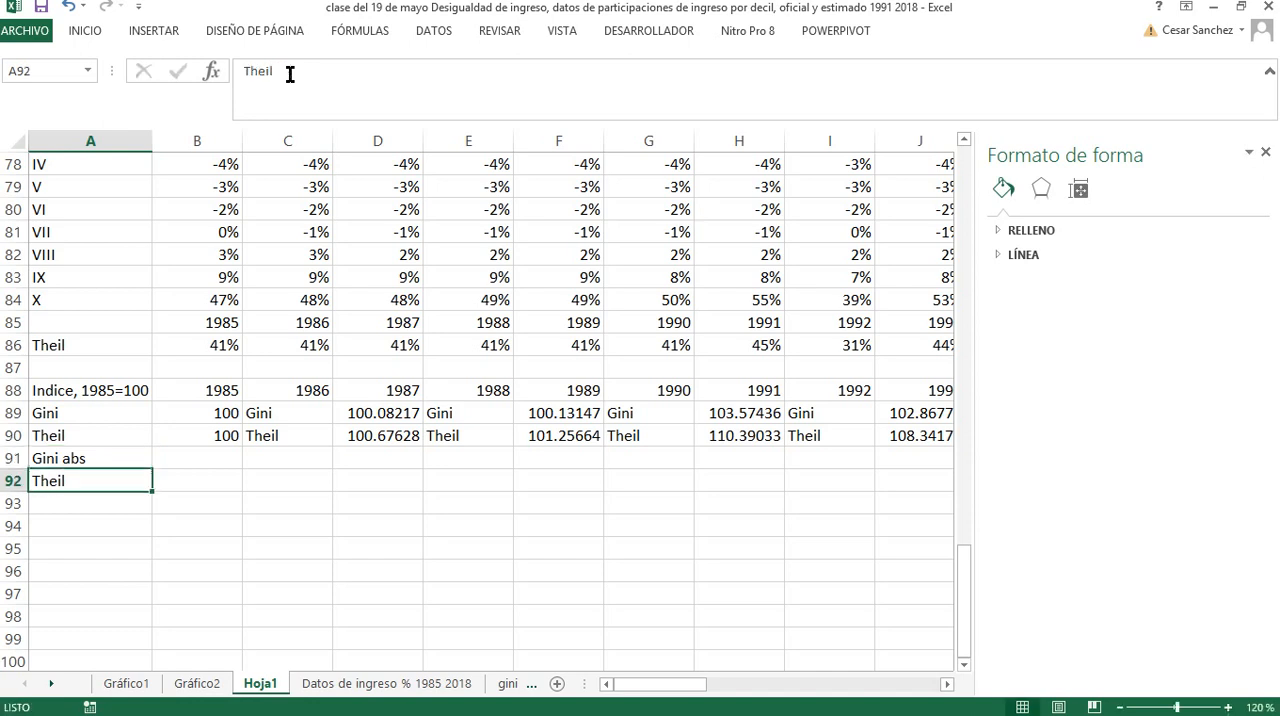
{"action": "key", "text": "F2"}
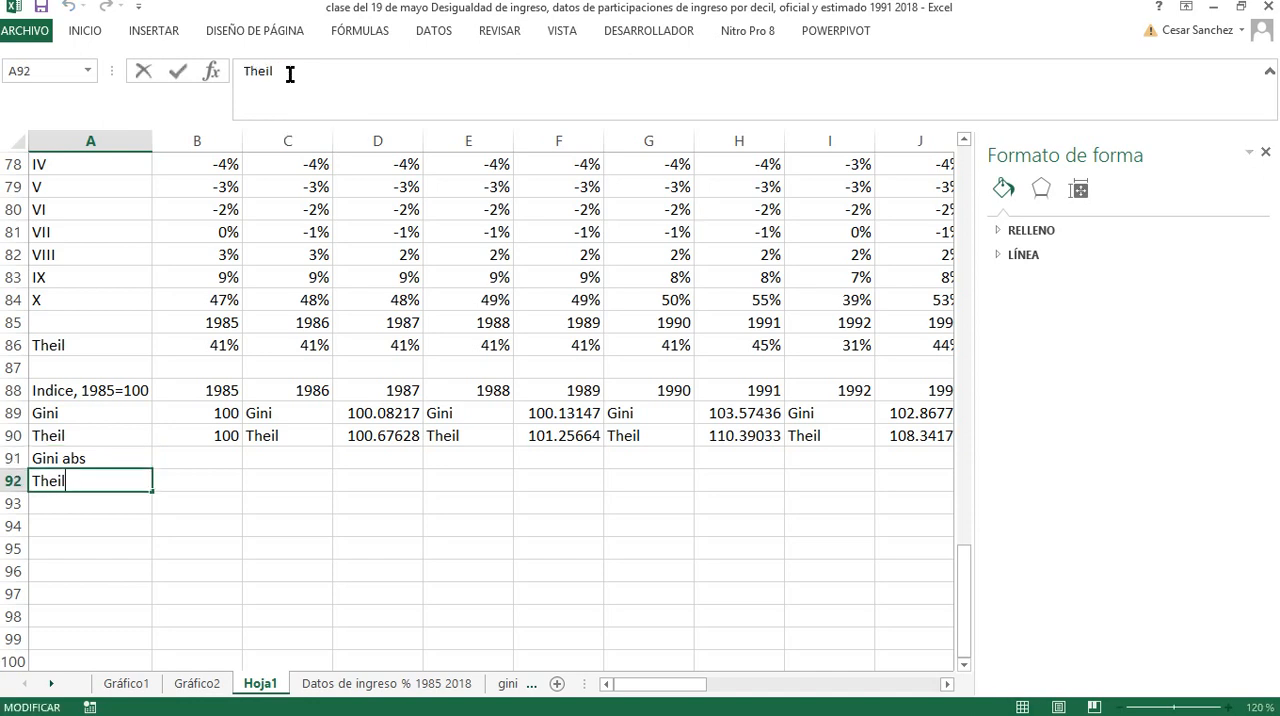
{"action": "type", "text": "abs"}
{"action": "key", "text": "Return"}
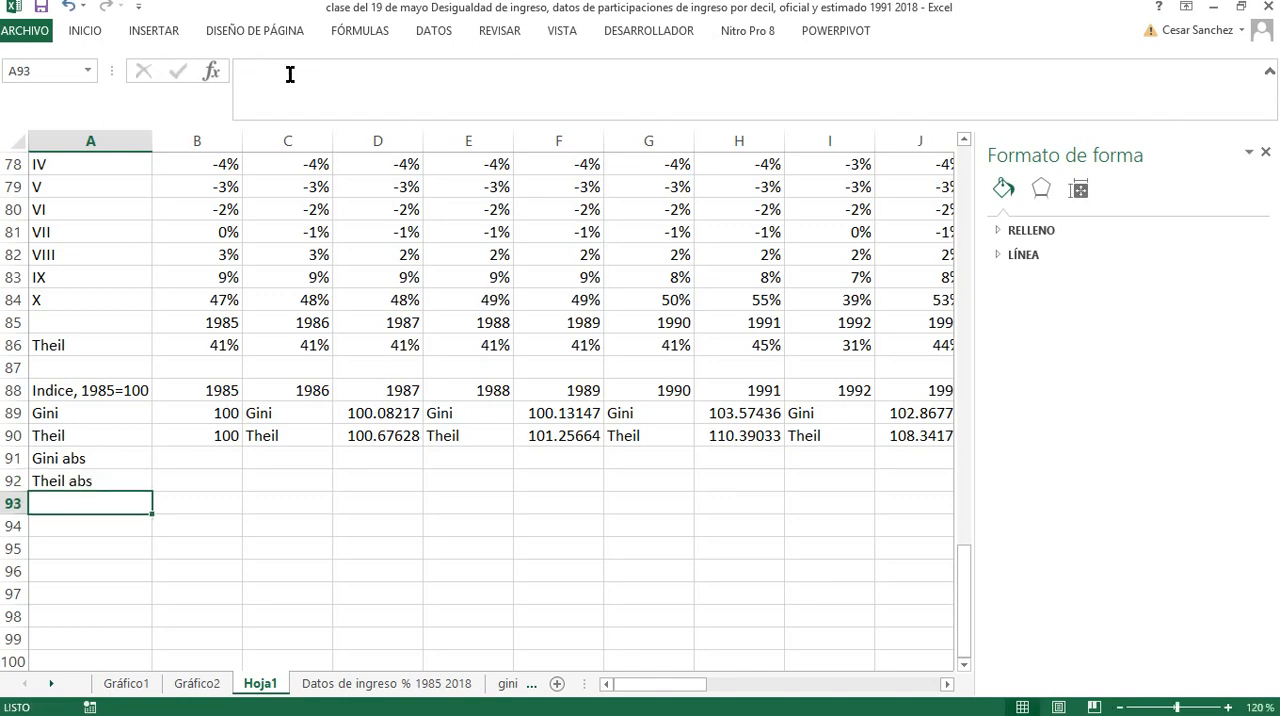
Reference the 1985 Gini value with +B70 in B91 and the 1985 Theil value with +B86 in B92
{"action": "left_click", "coordinate": [171, 460]}
{"action": "type", "text": "+"}
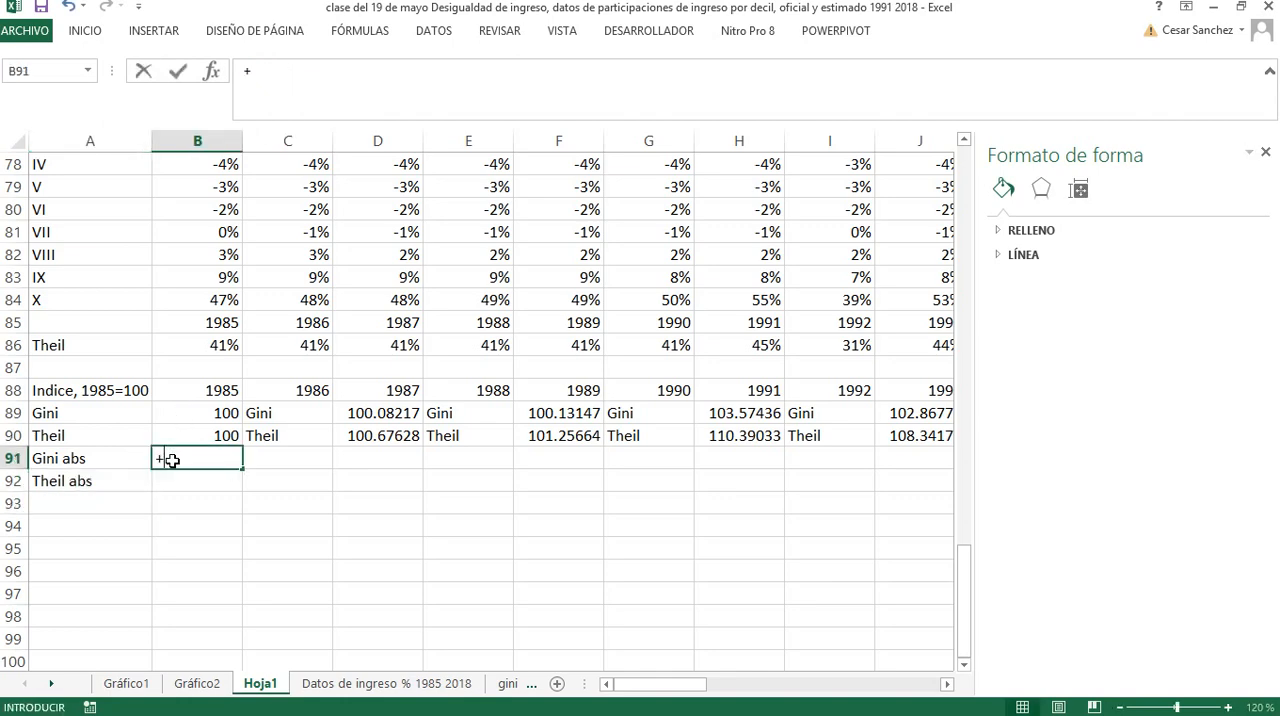
{"action": "scroll", "coordinate": [175, 450], "scroll_direction": "up", "scroll_amount": 5}
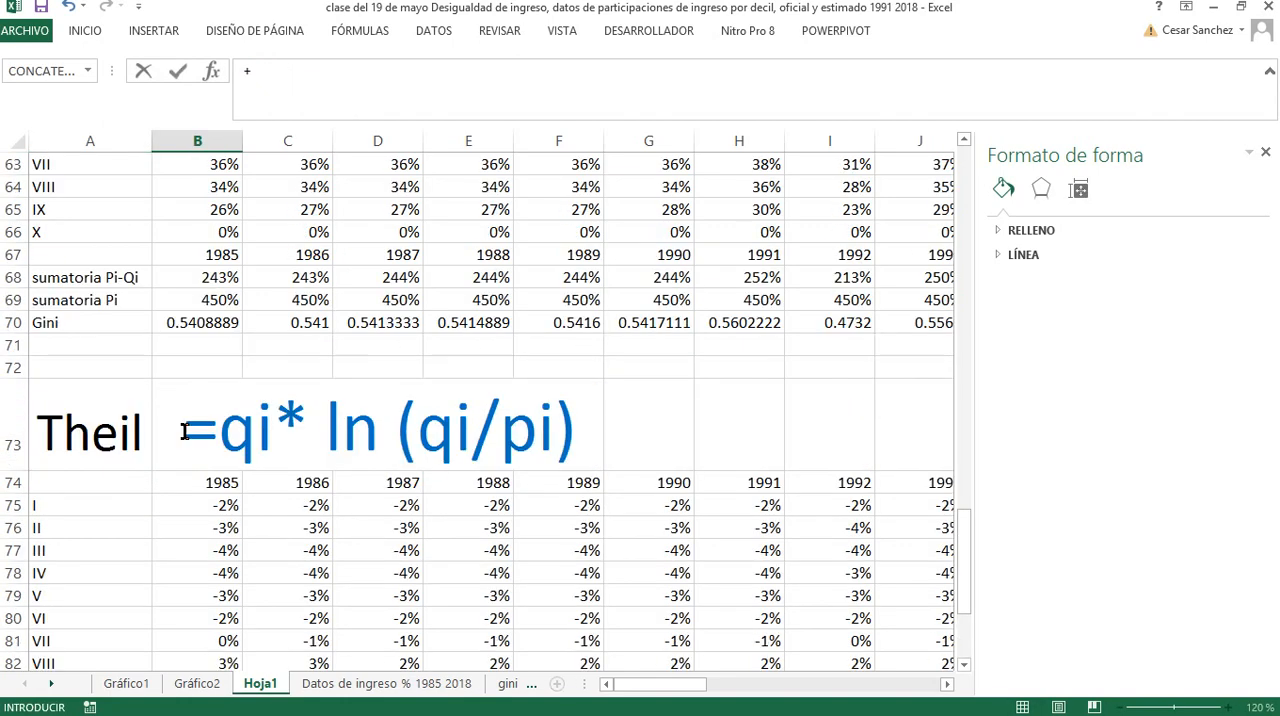
{"action": "left_click", "coordinate": [183, 323]}
{"action": "key", "text": "Return"}
{"action": "scroll", "coordinate": [195, 540], "scroll_direction": "down", "scroll_amount": 1}
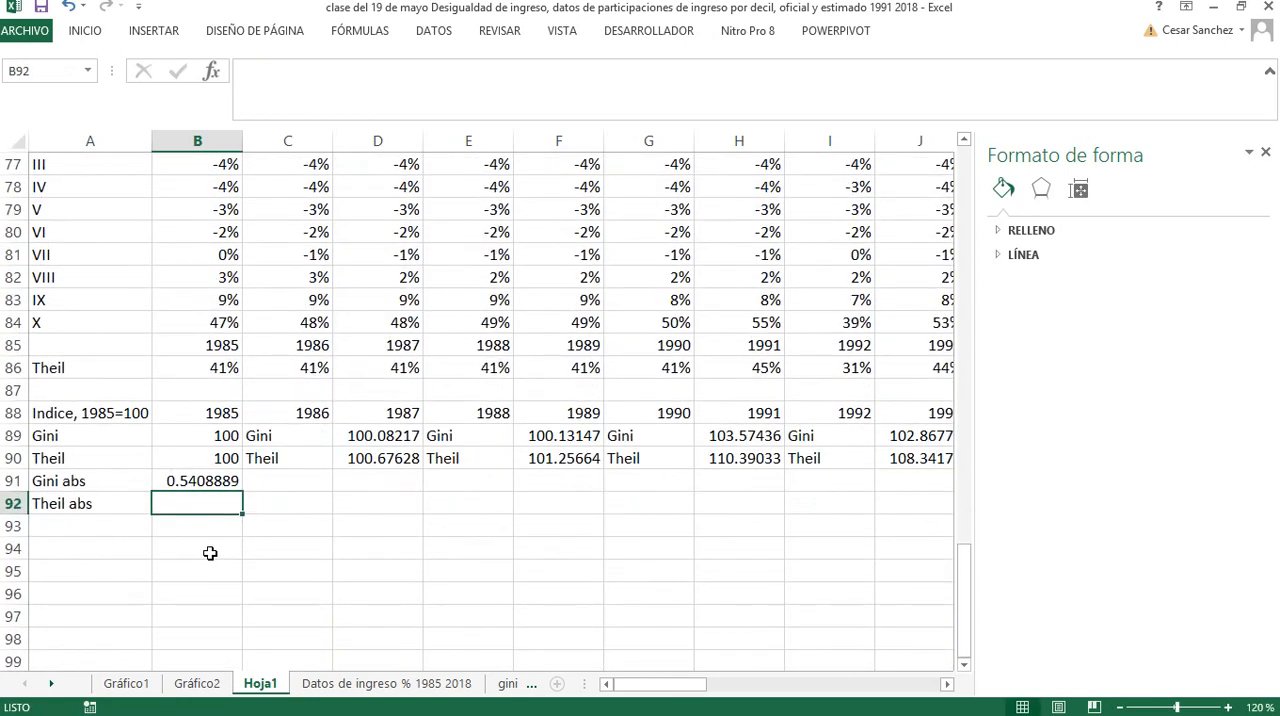
{"action": "type", "text": "+"}
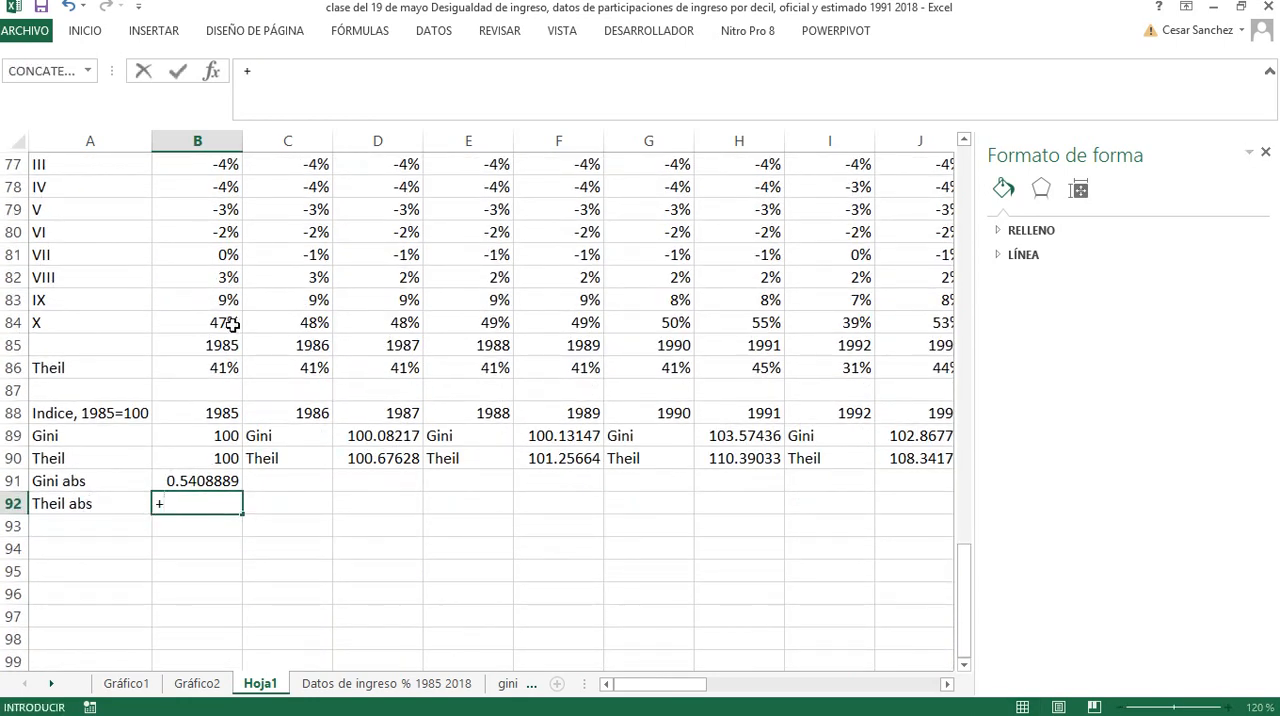
{"action": "left_click", "coordinate": [229, 368]}
{"action": "key", "text": "Return"}
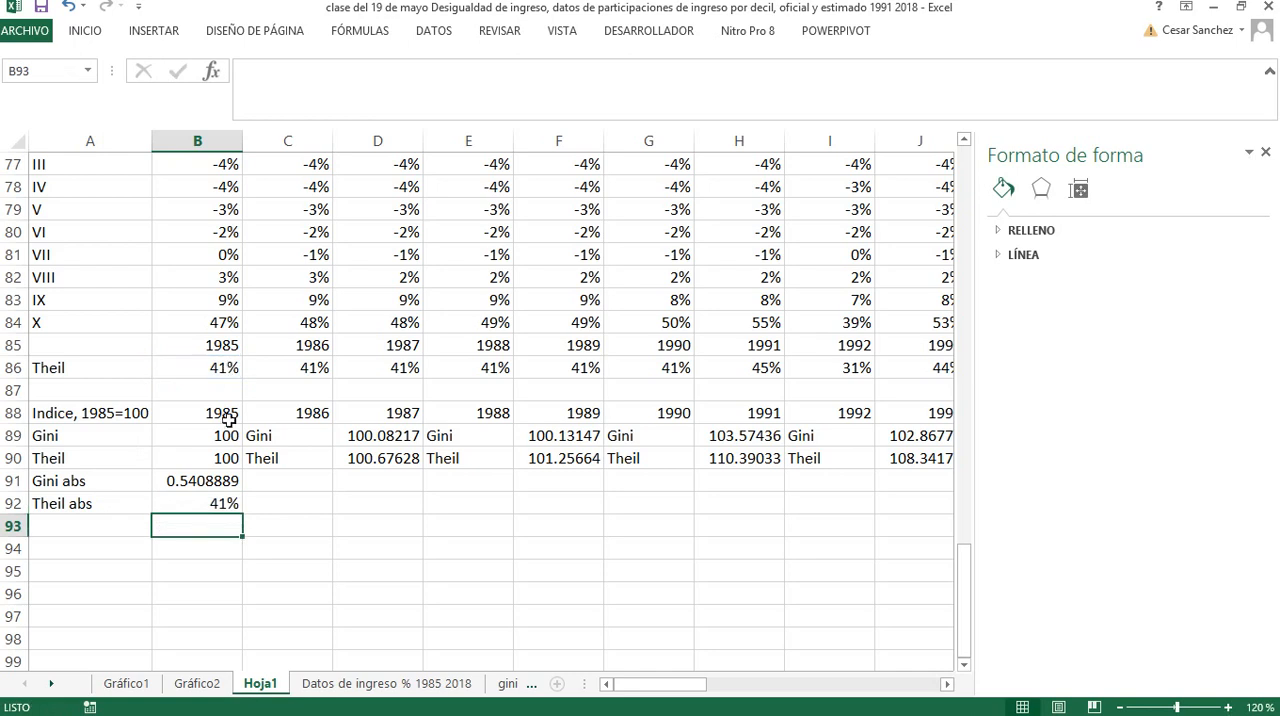
Copy the percentage format from the Theil abs value in B92 to the Gini abs value in B91
{"action": "left_click", "coordinate": [224, 482]}
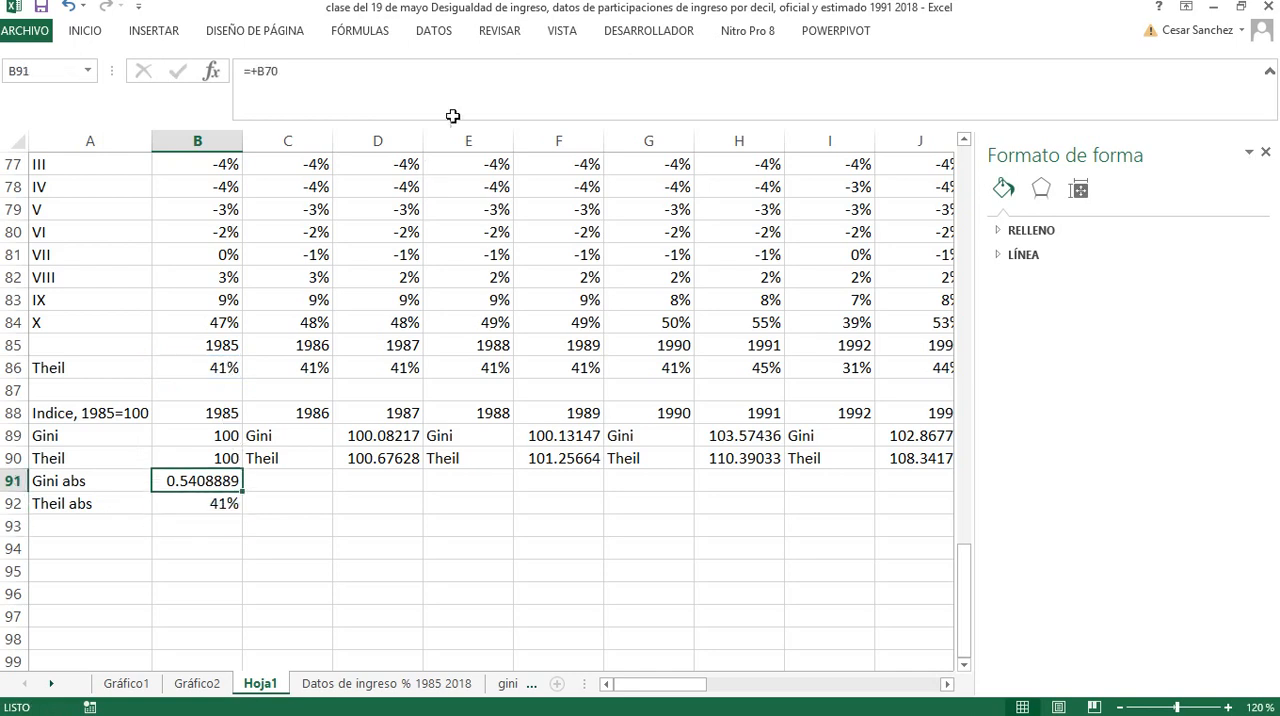
{"action": "left_click", "coordinate": [205, 503]}
{"action": "left_click", "coordinate": [72, 30]}
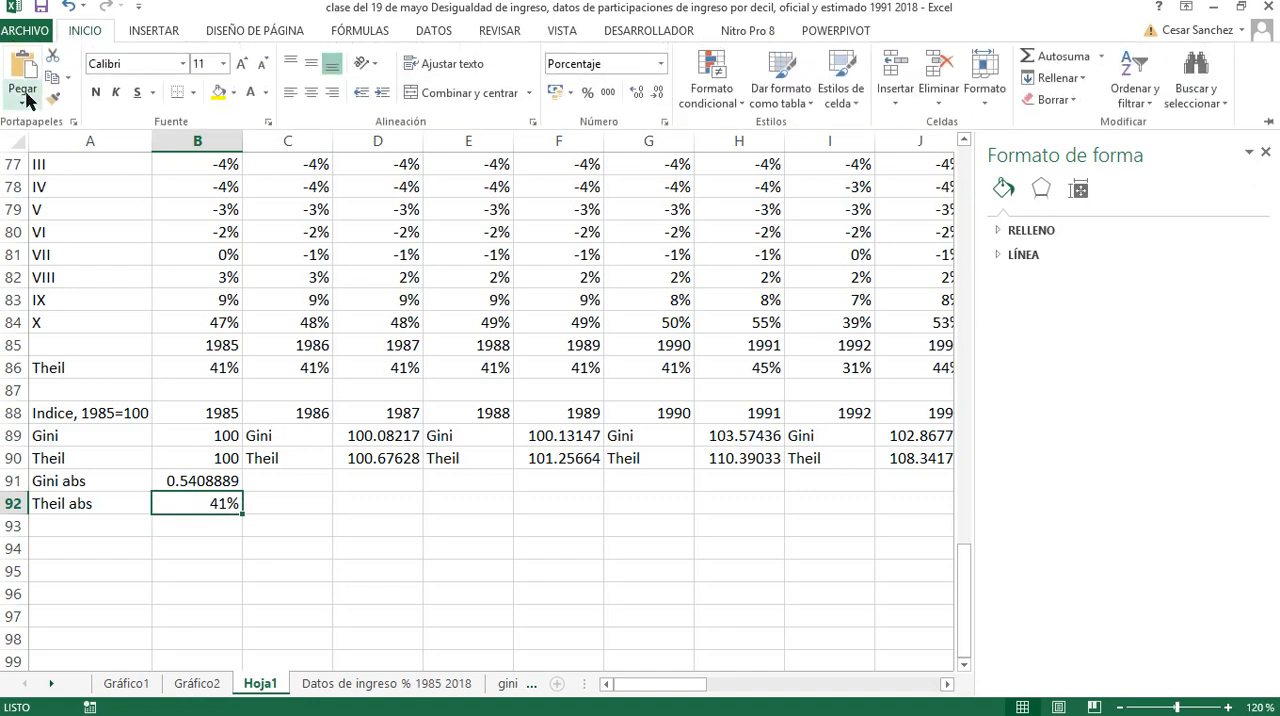
{"action": "left_click", "coordinate": [53, 104]}
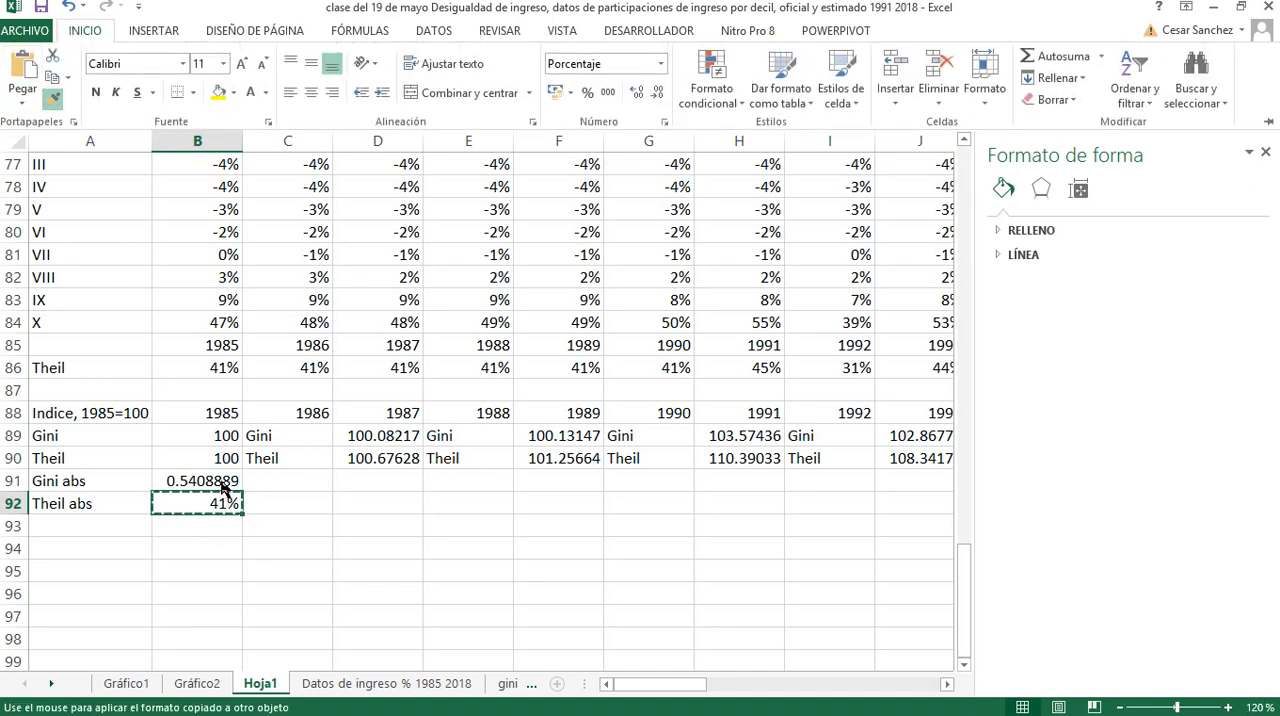
{"action": "left_click", "coordinate": [224, 487]}
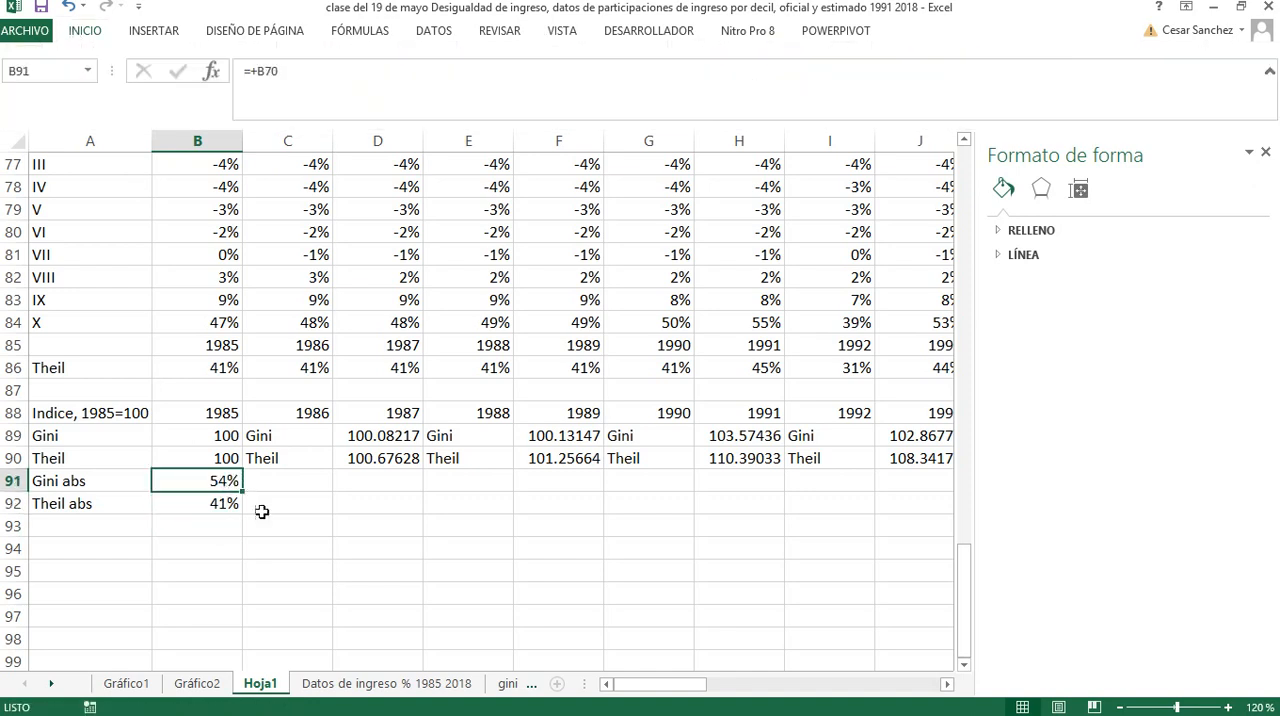
Fill the absolute Gini and Theil formulas in B91:B92 across to column AI for 2018
{"action": "left_click_drag", "start_coordinate": [231, 486], "coordinate": [235, 508]}
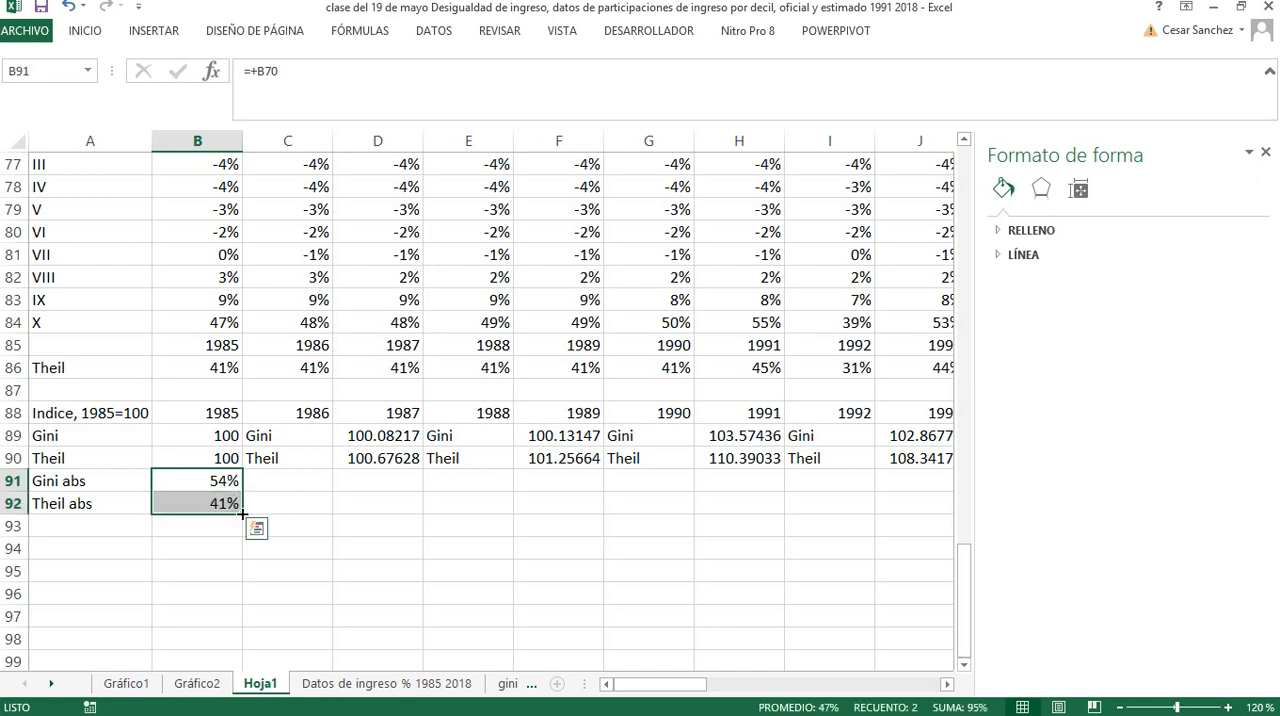
{"action": "left_click_drag", "start_coordinate": [241, 513], "coordinate": [847, 504]}
{"action": "left_click_drag", "start_coordinate": [866, 688], "coordinate": [571, 685]}
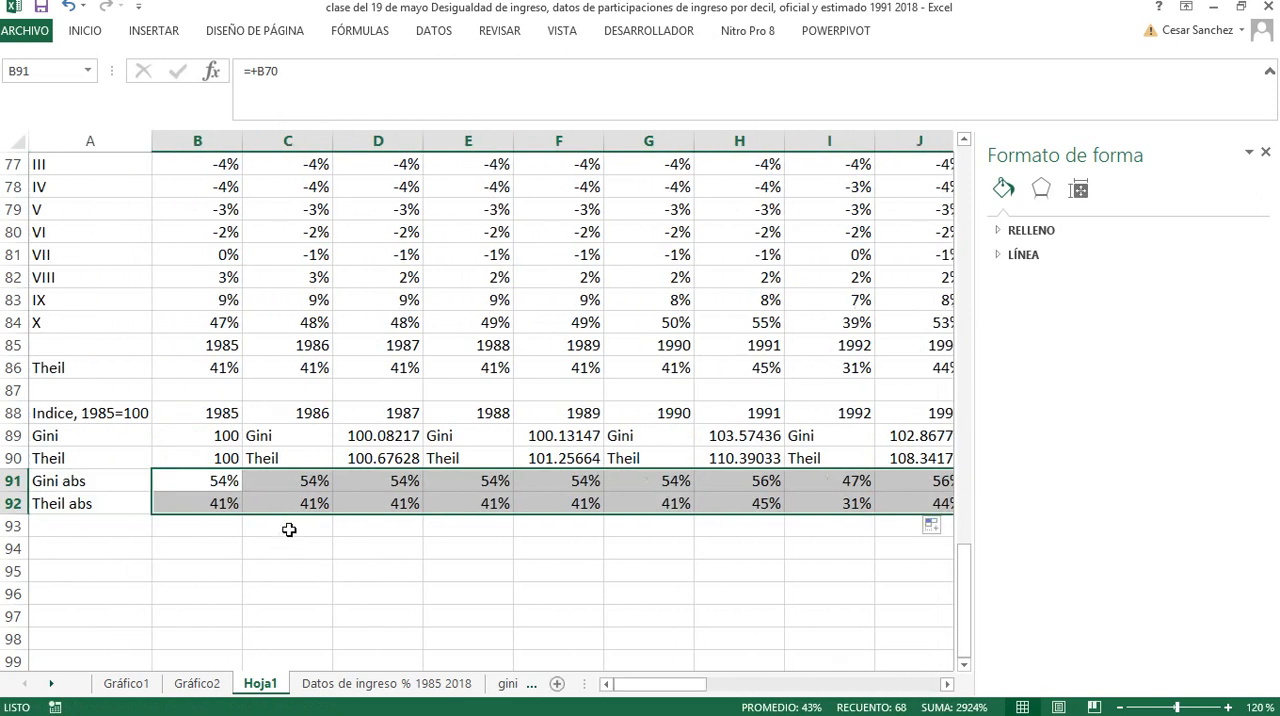
Fill only the index formulas in B89:B90 across to column AI, replacing the repeated labels
{"action": "left_click", "coordinate": [228, 437]}
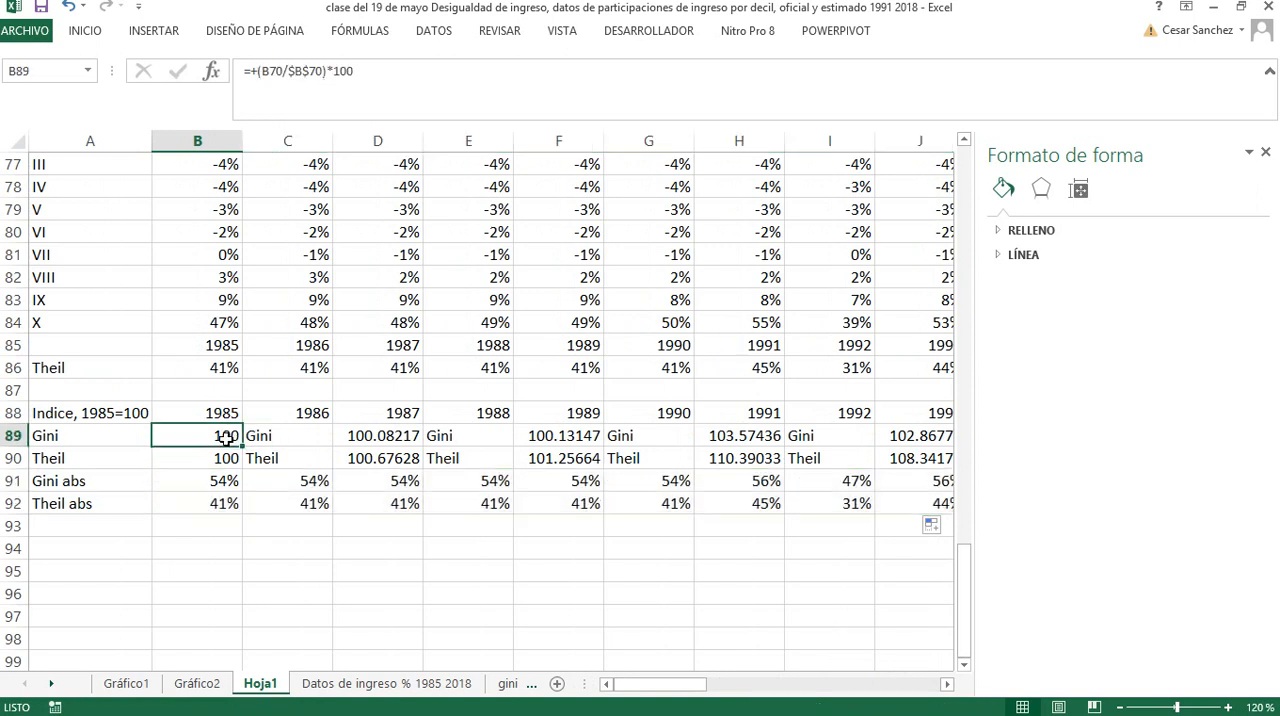
{"action": "left_click", "coordinate": [228, 458]}
{"action": "left_click_drag", "start_coordinate": [226, 437], "coordinate": [831, 458]}
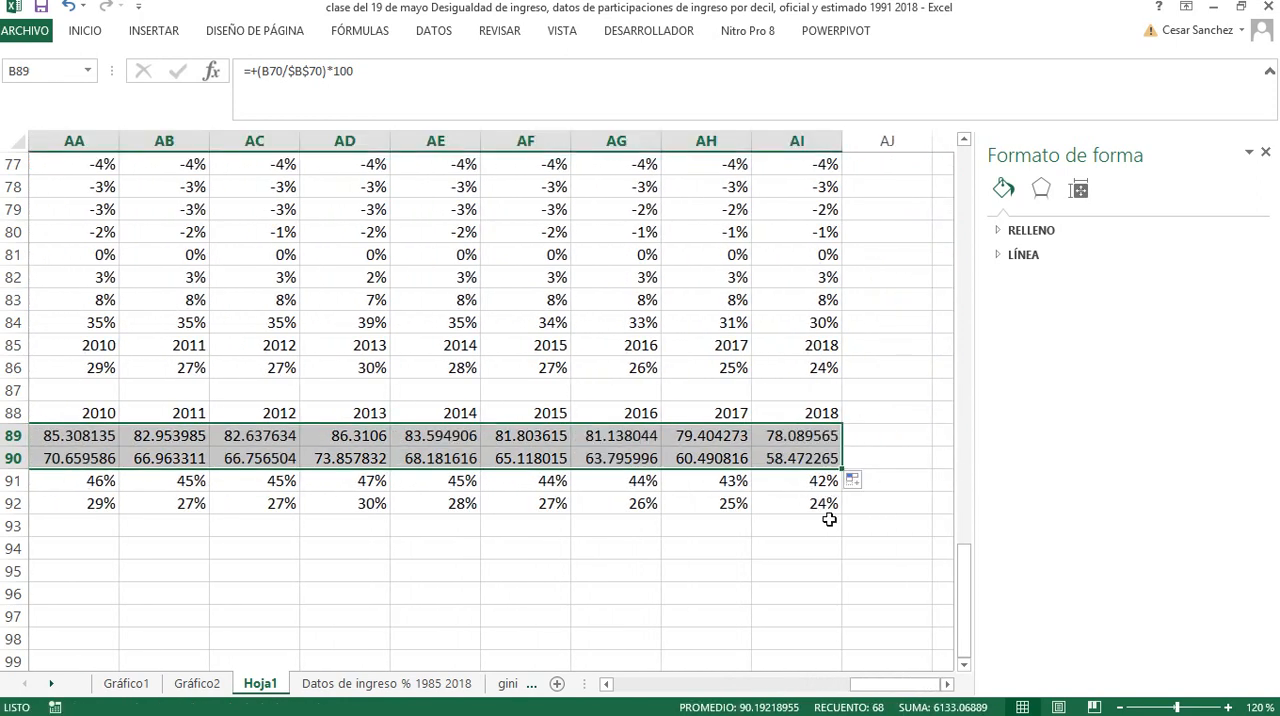
{"action": "left_click_drag", "start_coordinate": [860, 688], "coordinate": [604, 688]}
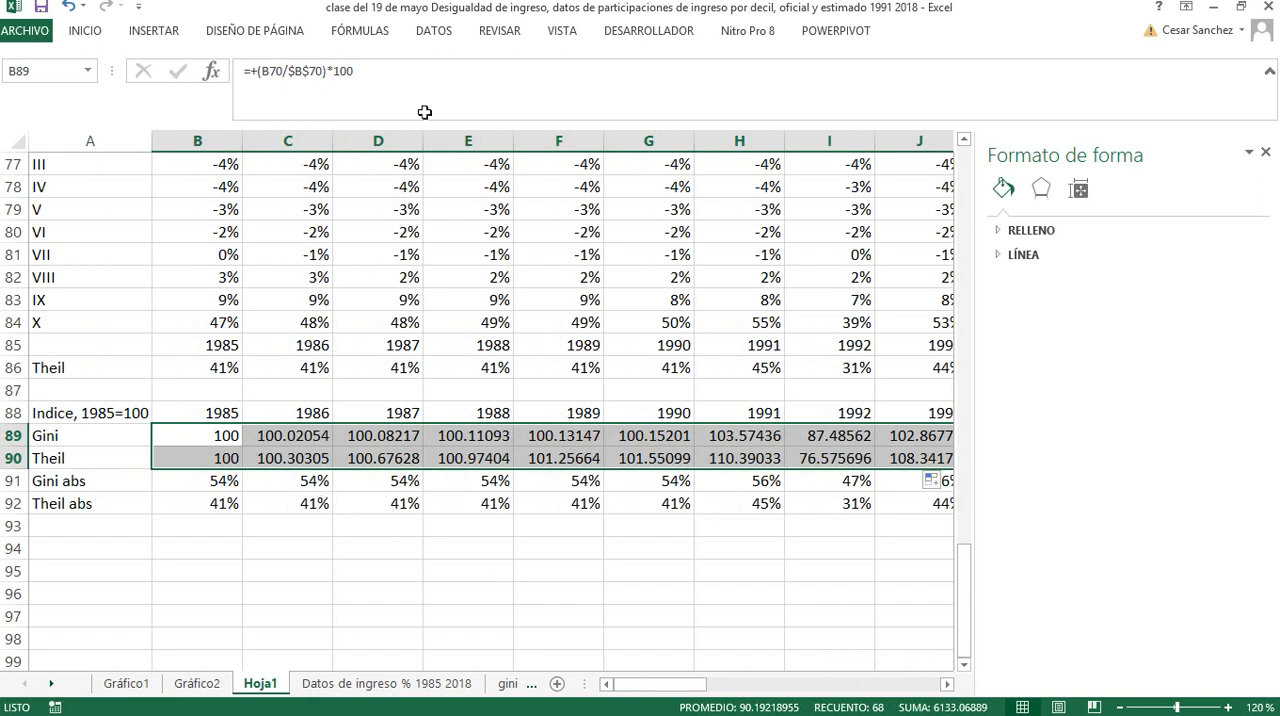
Reduce the Gini and Theil index values in B89:AI90 to one decimal place
{"action": "left_click", "coordinate": [102, 36]}
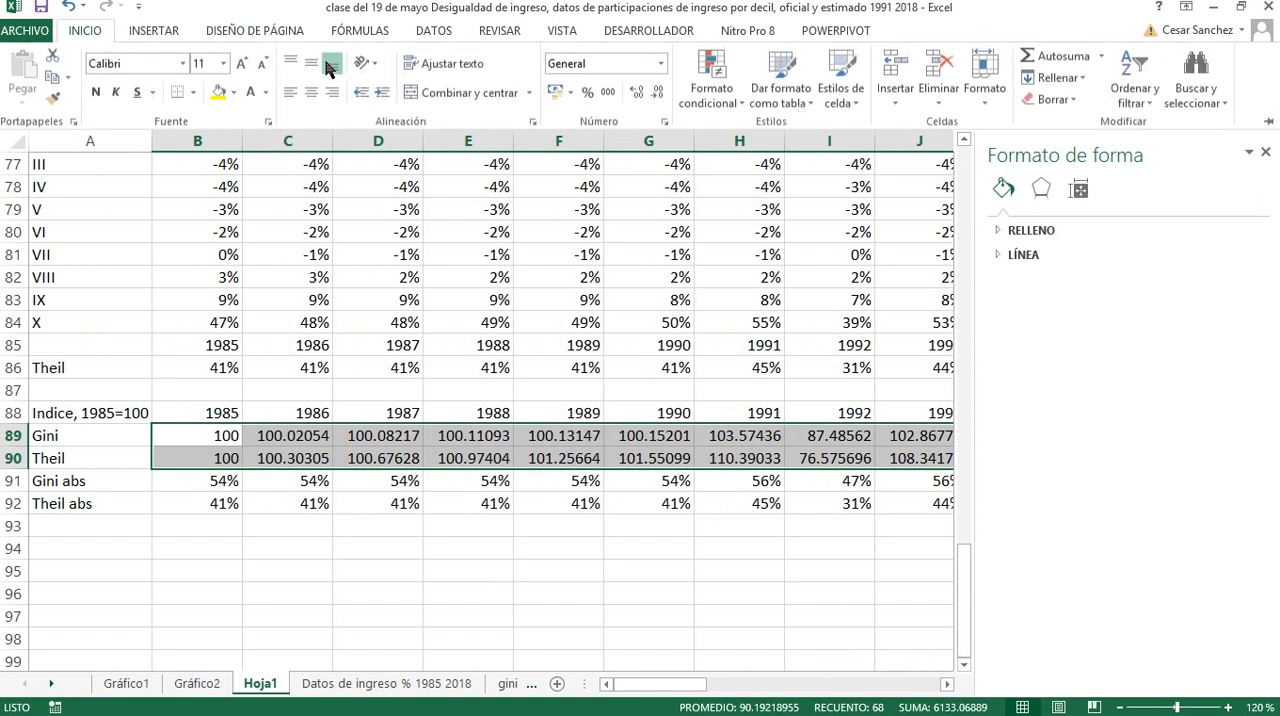
{"action": "left_click", "coordinate": [656, 97]}
{"action": "left_click", "coordinate": [656, 97]}
{"action": "left_click", "coordinate": [656, 97]}
{"action": "left_click", "coordinate": [656, 97]}
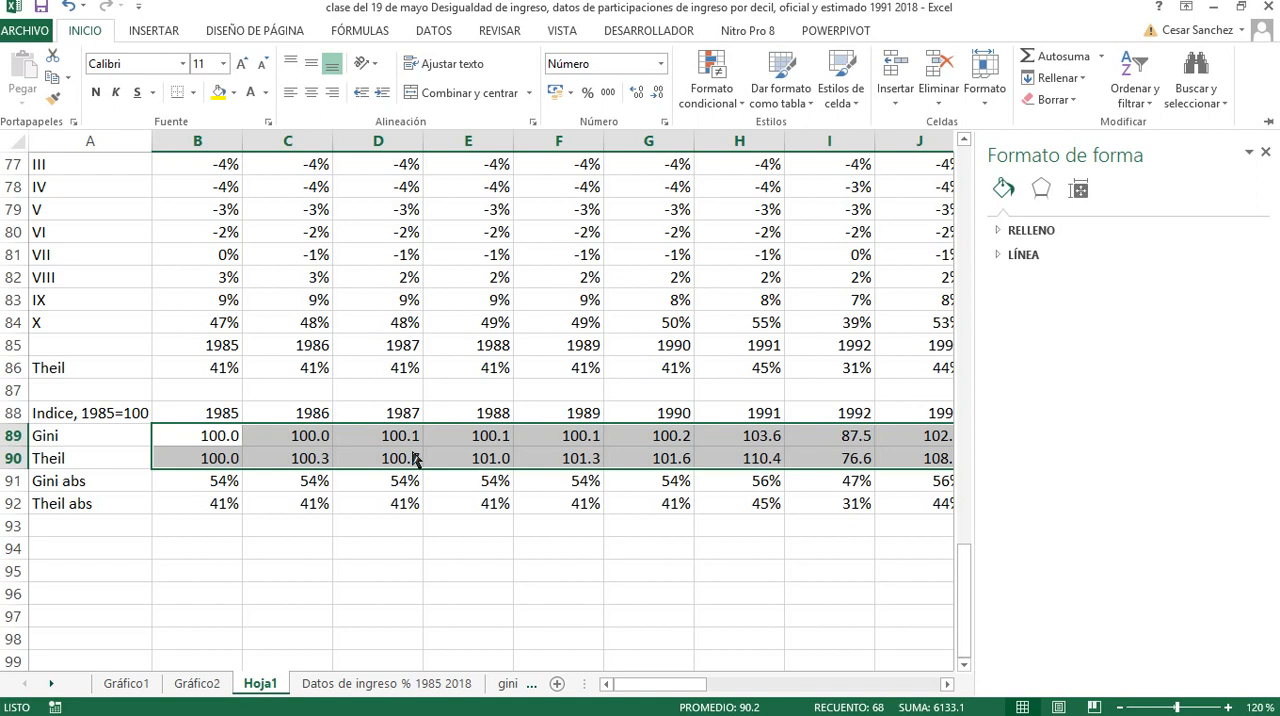
Remove abs from the row labels in A91 and A92, leaving Gini and Theil
{"action": "left_click", "coordinate": [71, 487]}
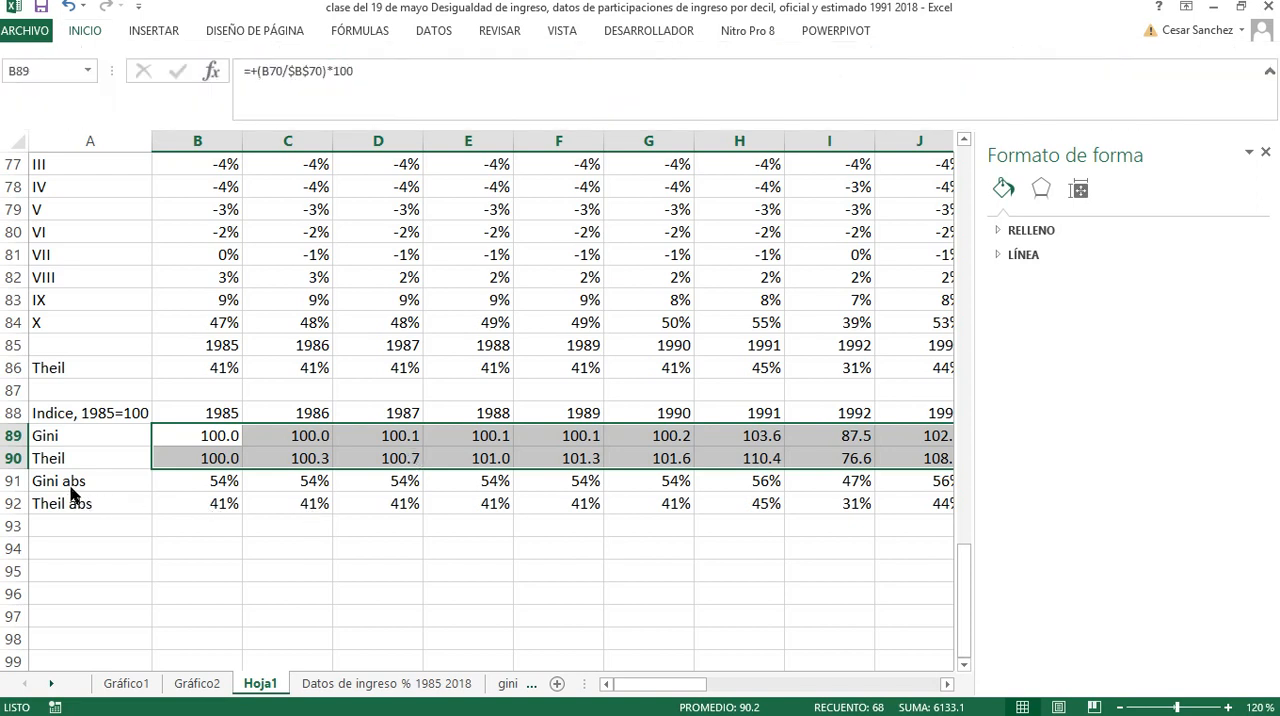
{"action": "left_click", "coordinate": [71, 487]}
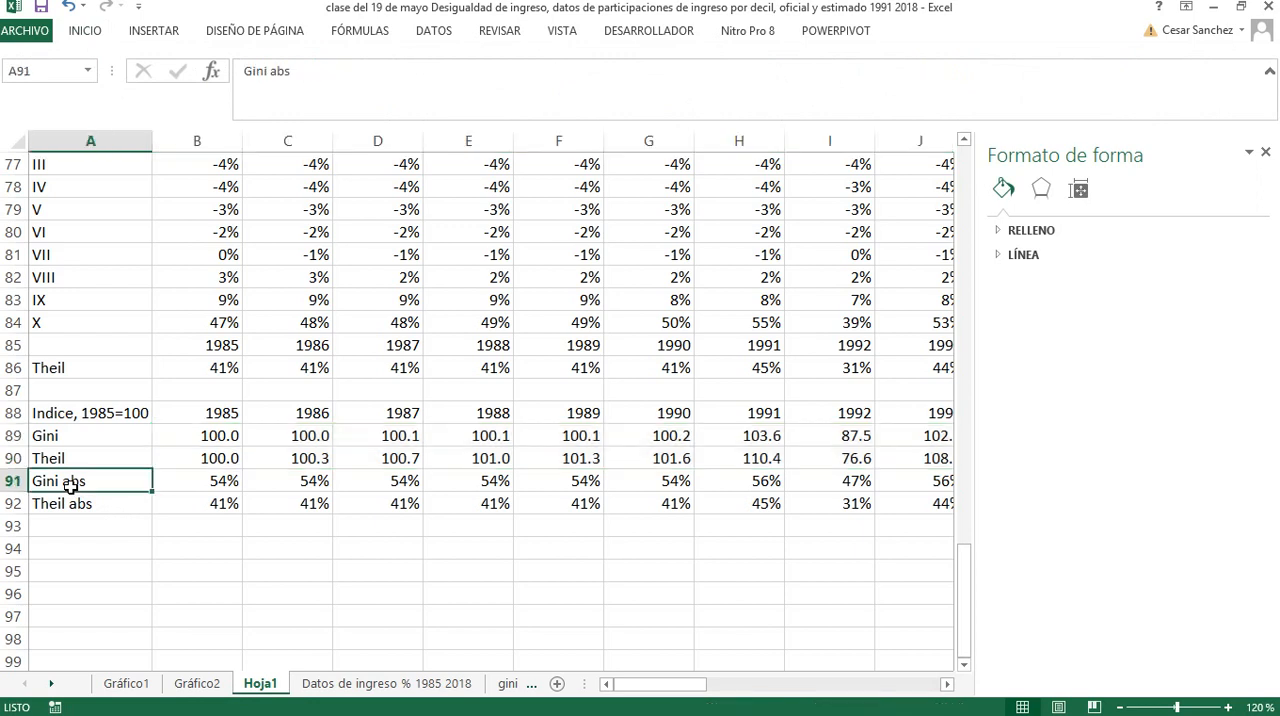
{"action": "double_click", "coordinate": [62, 481]}
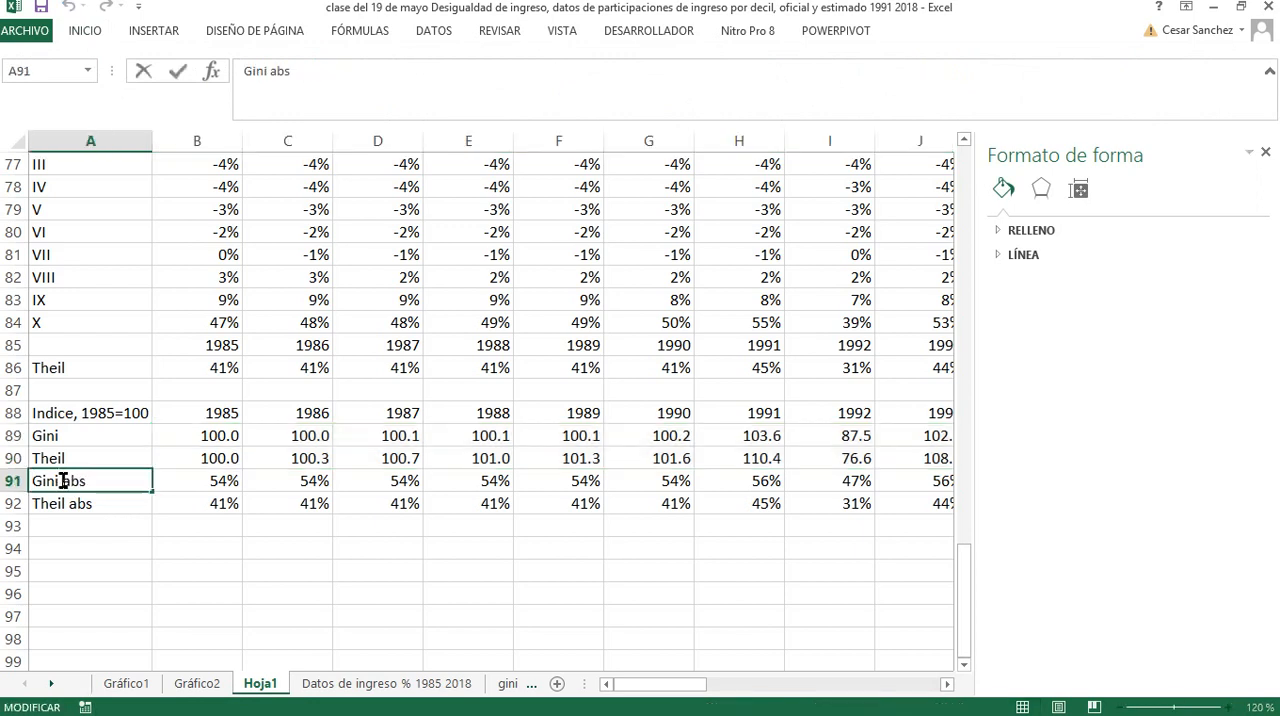
{"action": "left_click_drag", "start_coordinate": [62, 481], "coordinate": [96, 504]}
{"action": "key", "text": "Delete"}
{"action": "double_click", "coordinate": [68, 504]}
{"action": "key", "text": "Delete"}
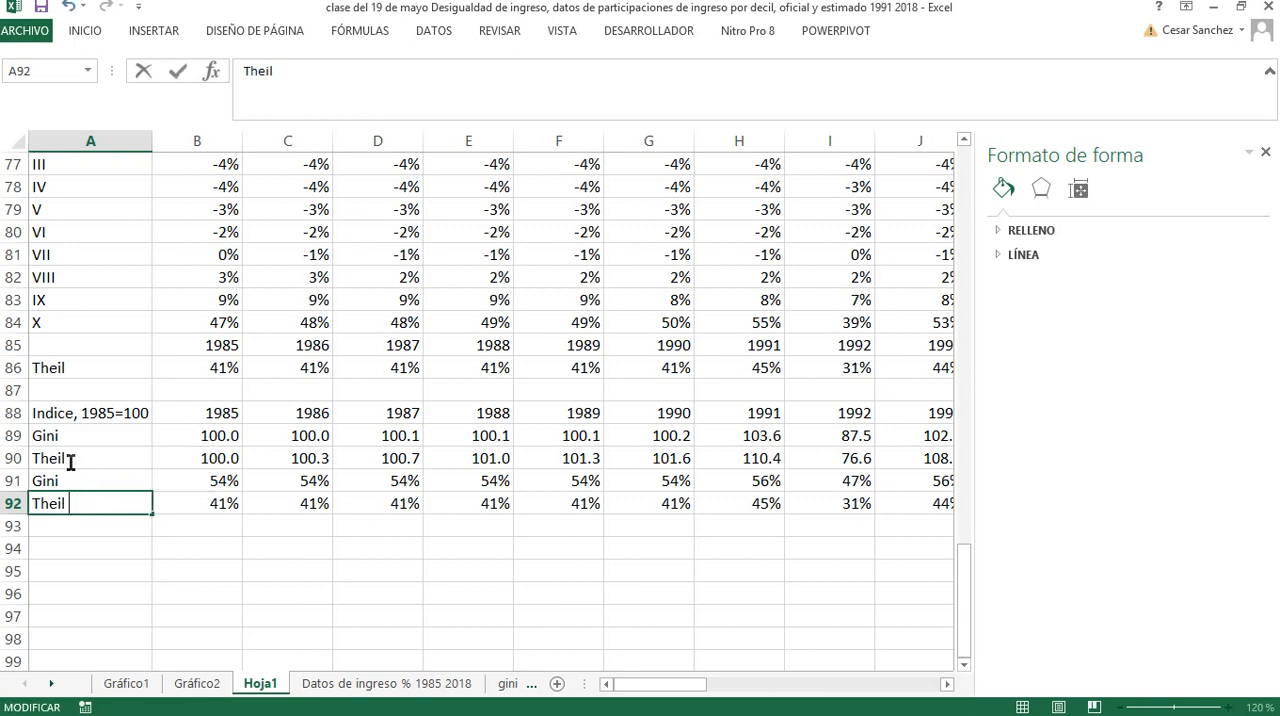
Rename the Gini index row label in A89 to Gini índice 1985=100
{"action": "left_click", "coordinate": [75, 436]}
{"action": "double_click", "coordinate": [75, 436]}
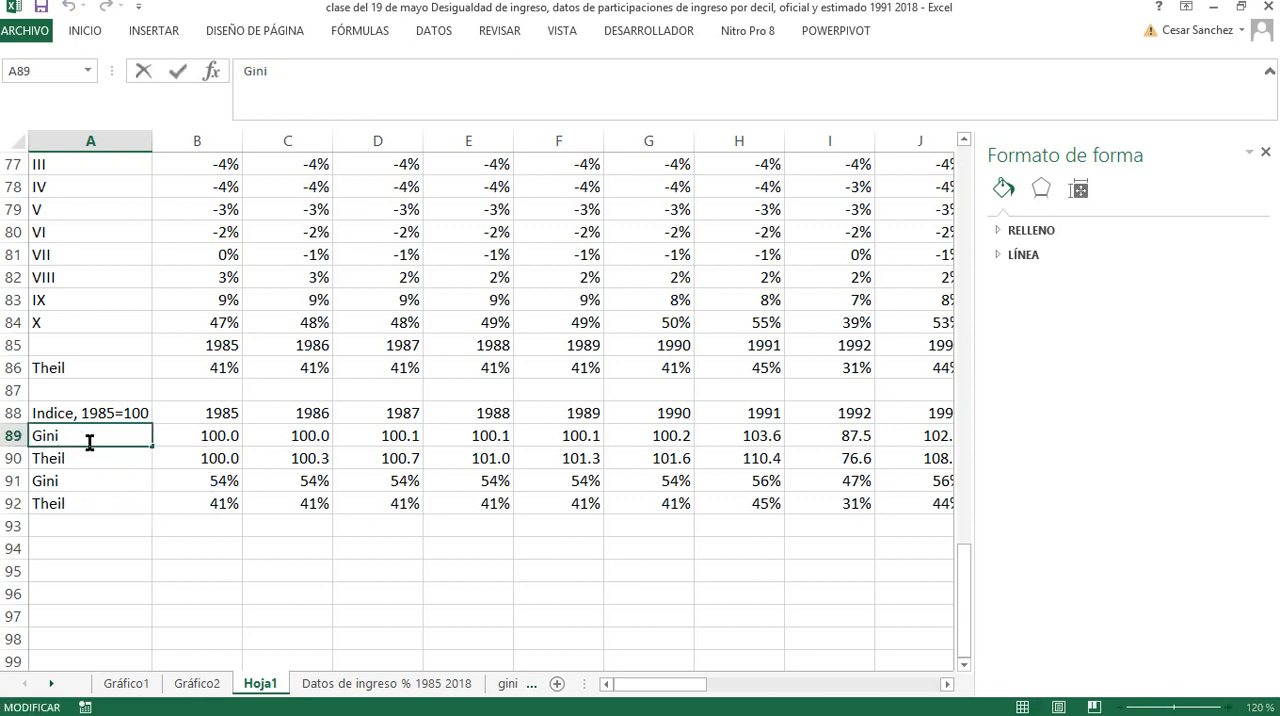
{"action": "type", "text": "indice 1985"}
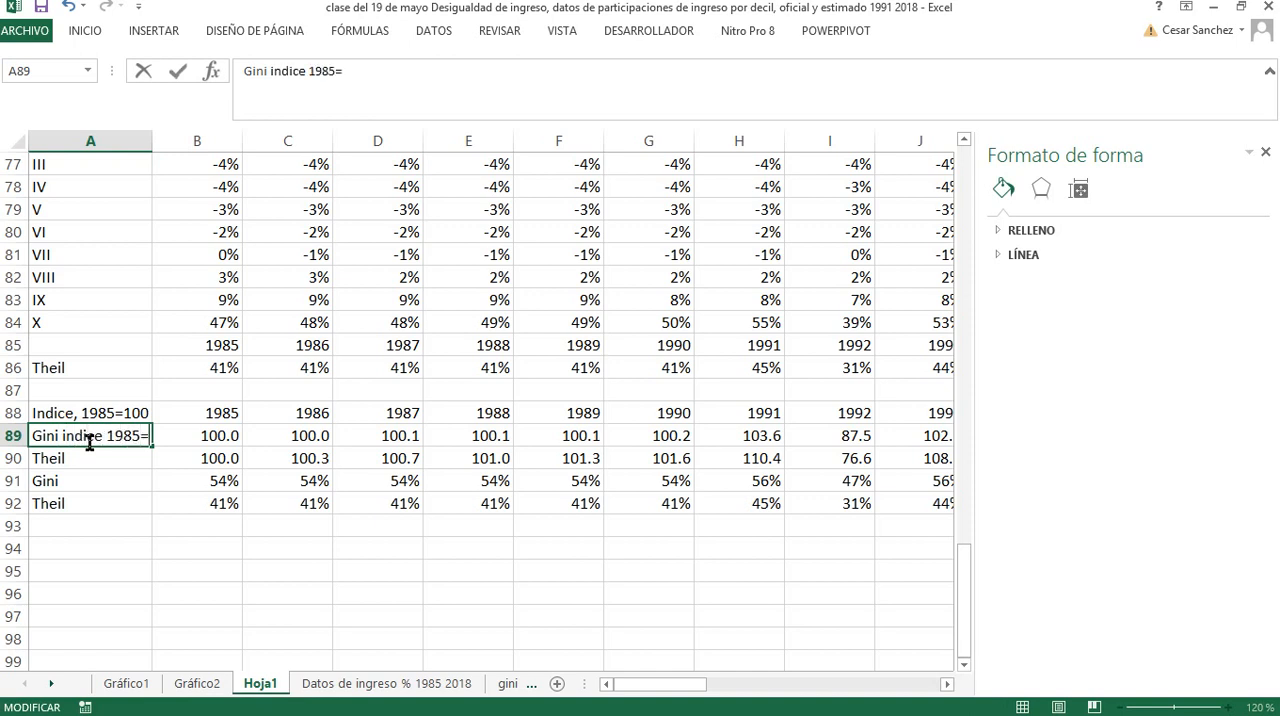
{"action": "type", "text": "=100"}
{"action": "key", "text": "Return"}
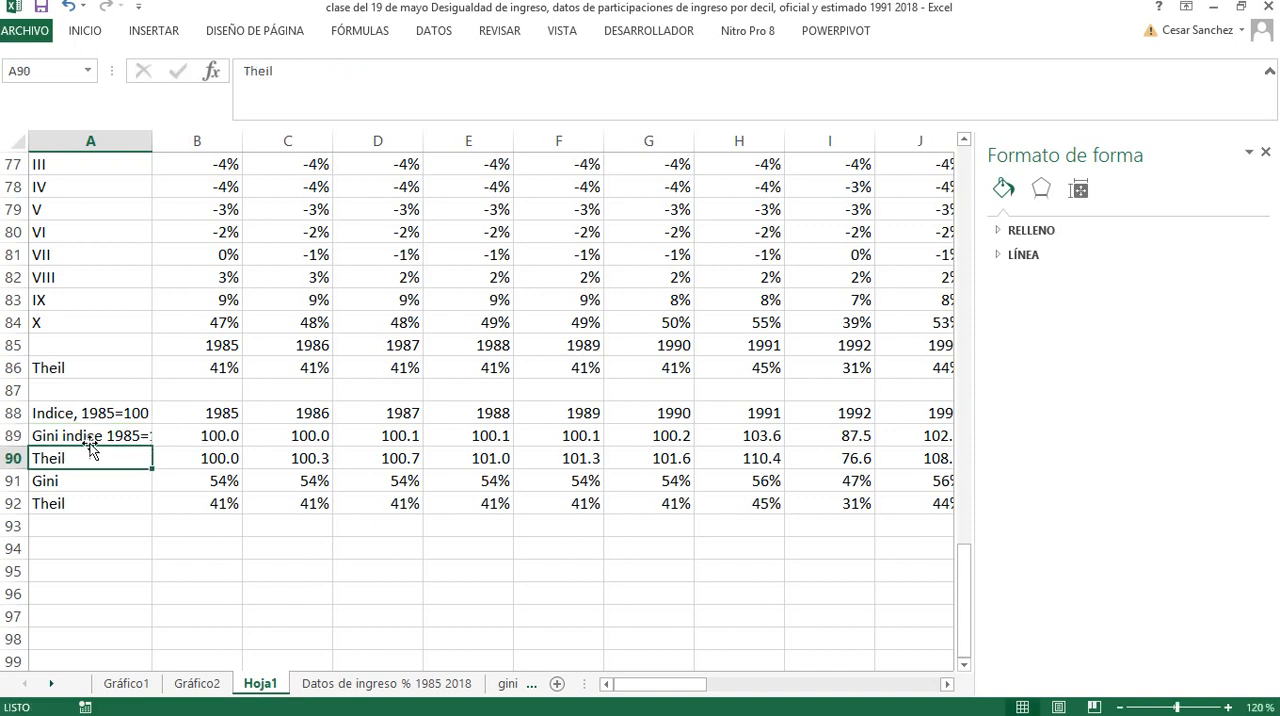
{"action": "double_click", "coordinate": [67, 439]}
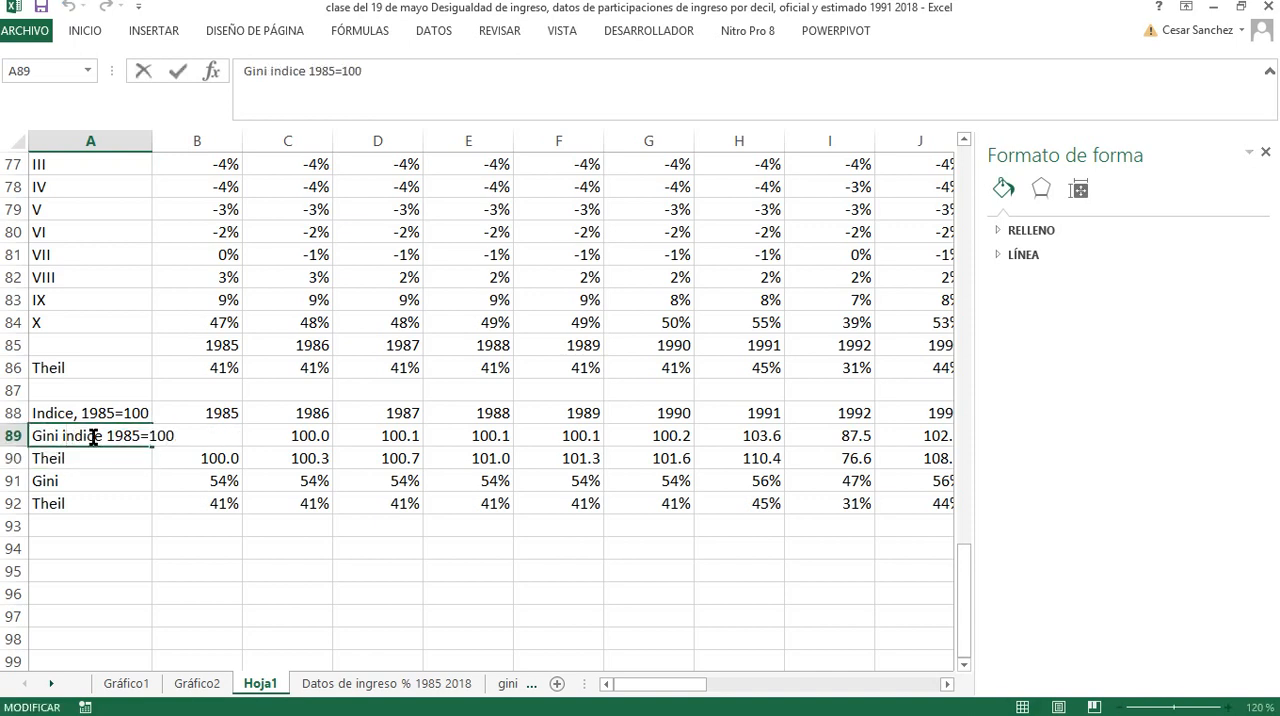
{"action": "key", "text": "BackSpace"}
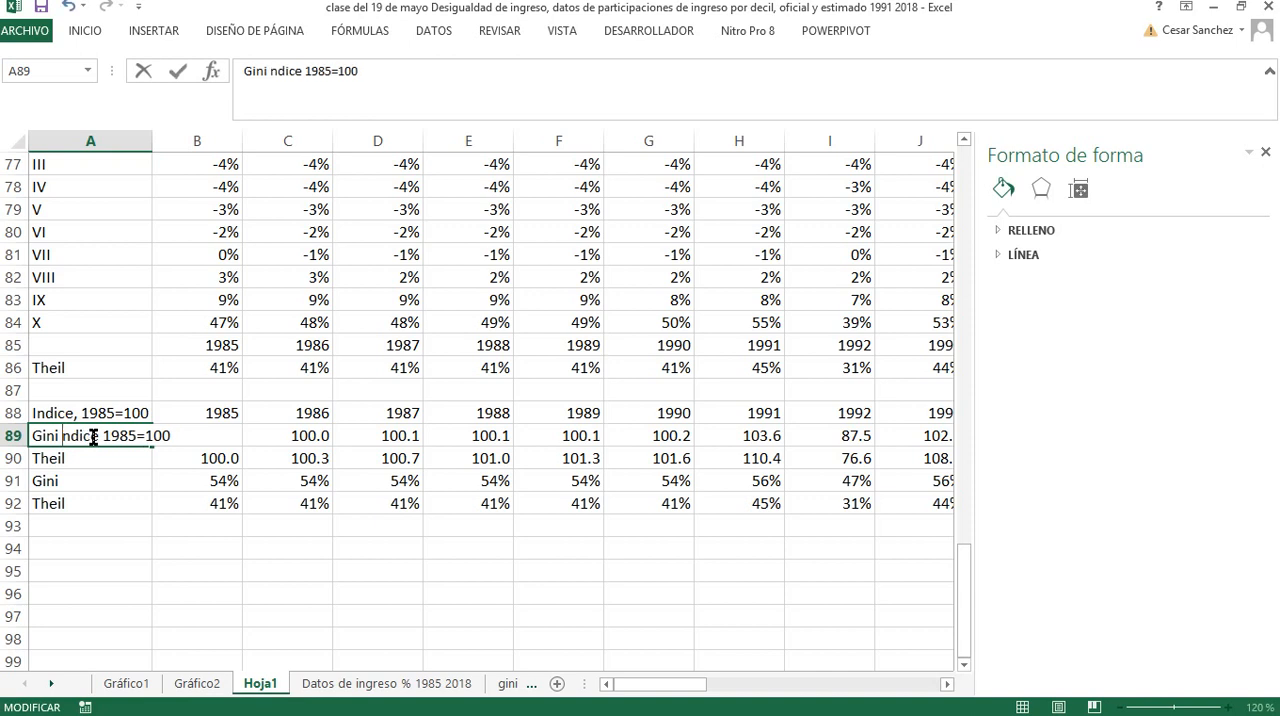
{"action": "type", "text": "í"}
{"action": "key", "text": "Return"}
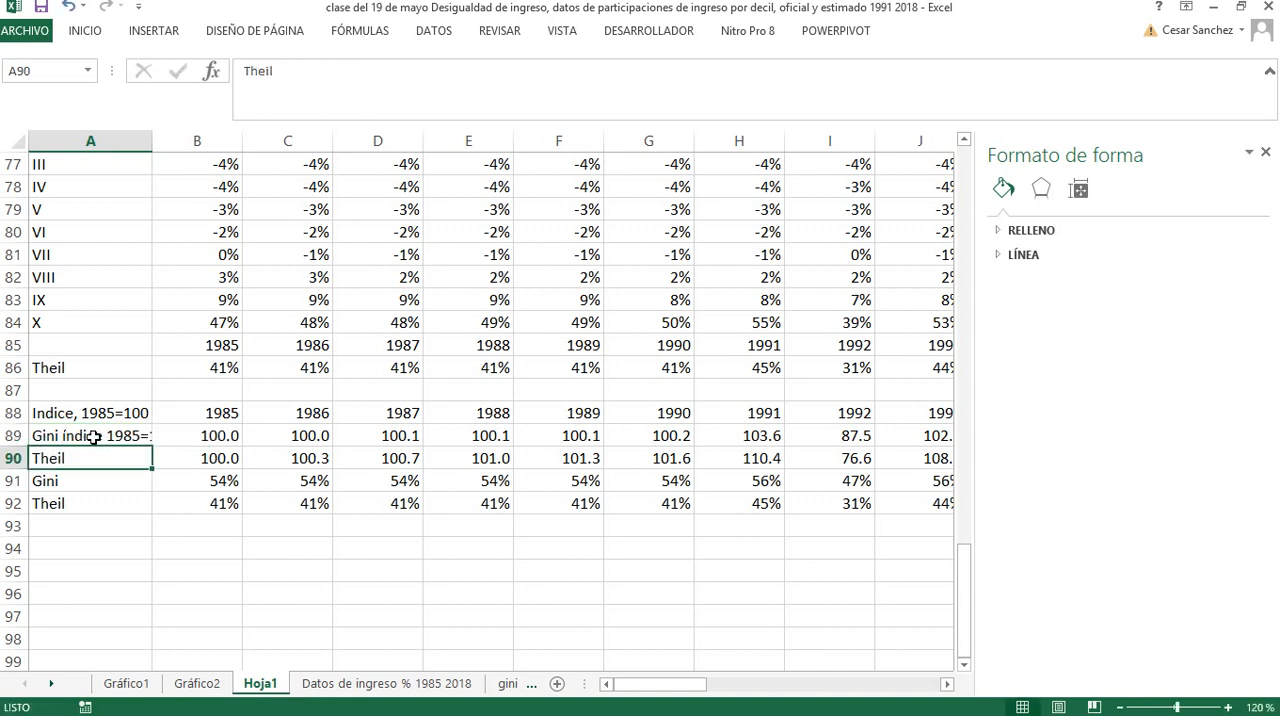
Rename the Theil index row label in A90 to Theil, índice 1985=100
{"action": "double_click", "coordinate": [77, 462]}
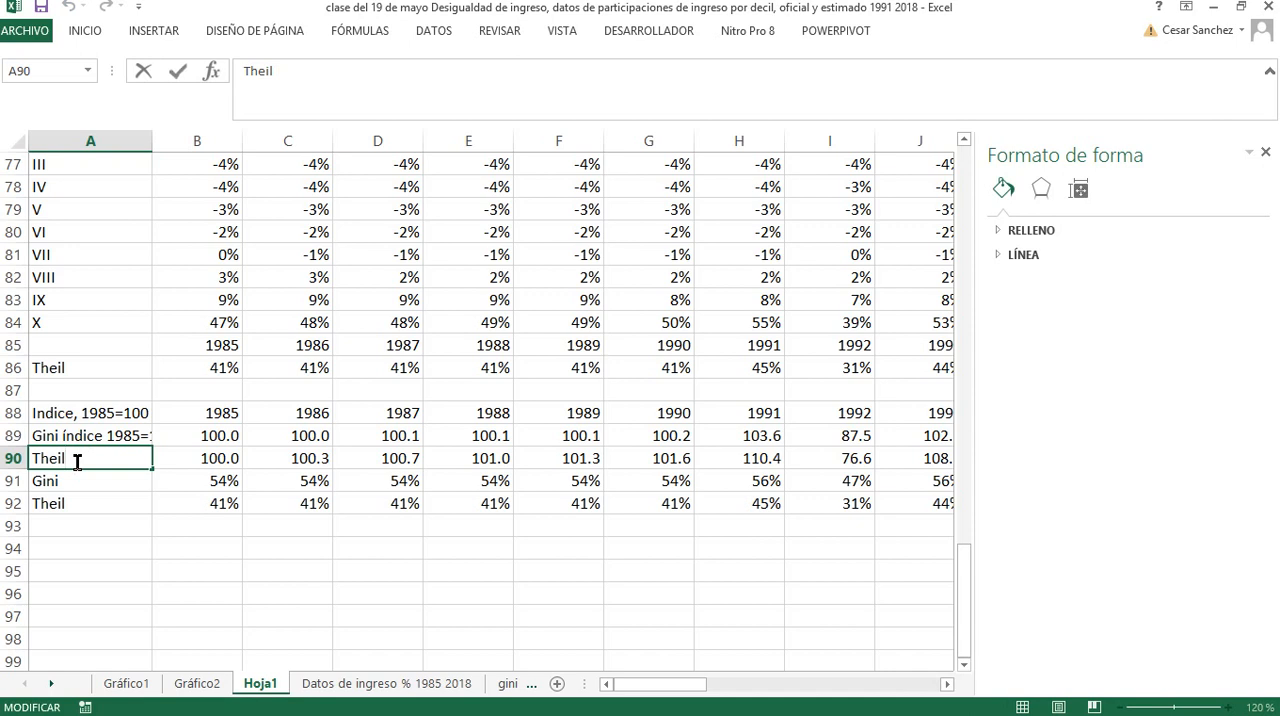
{"action": "type", "text": ", ñ´ndice 1985"}
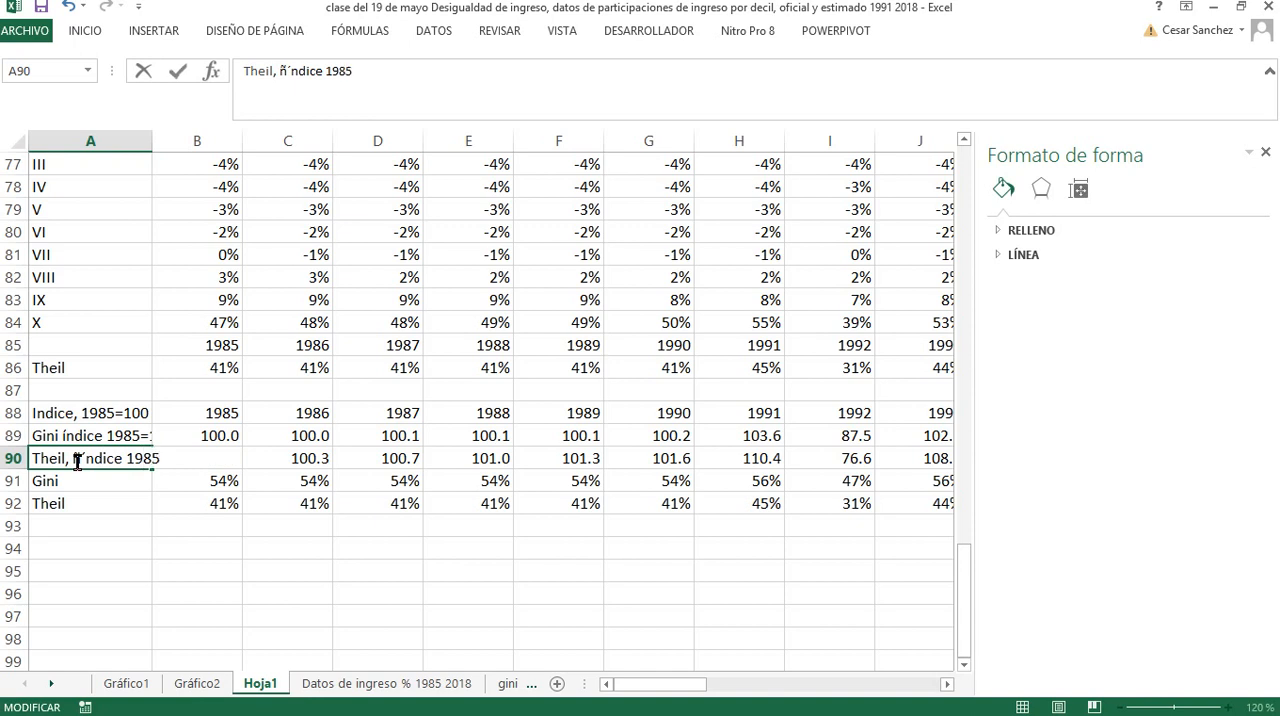
{"action": "type", "text": "=100"}
{"action": "key", "text": "Return"}
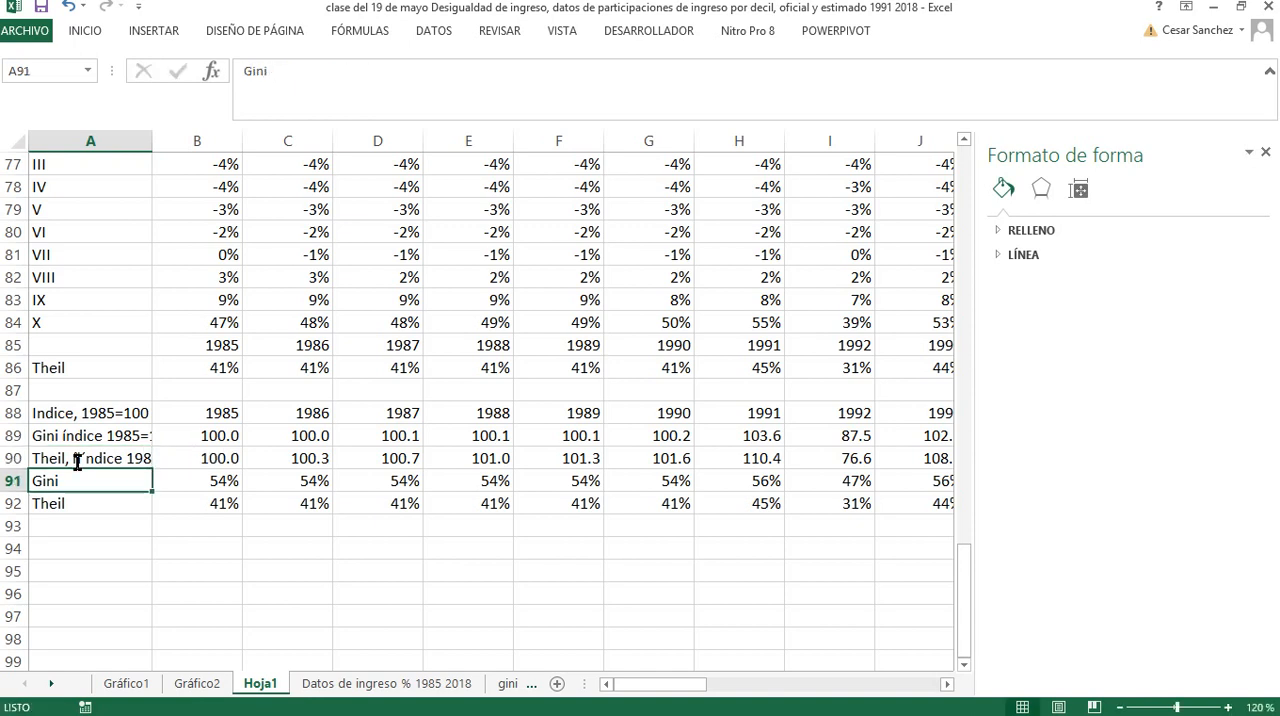
{"action": "double_click", "coordinate": [85, 458]}
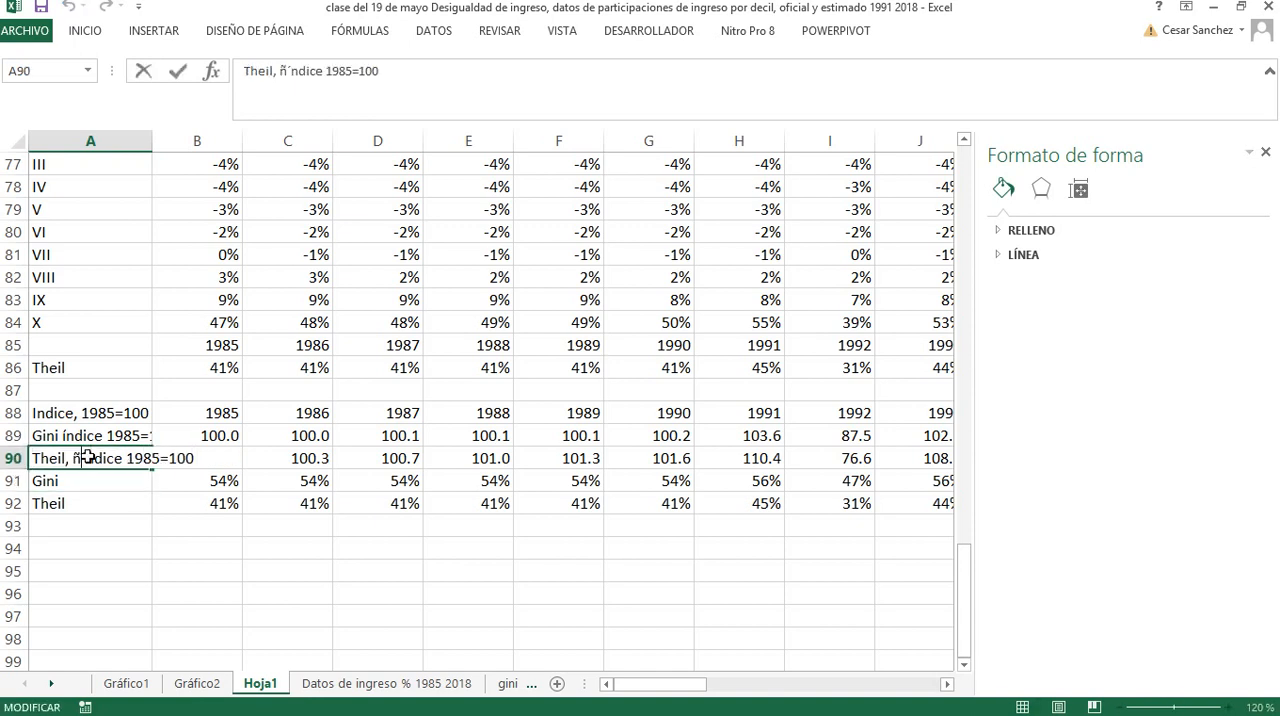
{"action": "key", "text": "BackSpace"}
{"action": "key", "text": "BackSpace"}
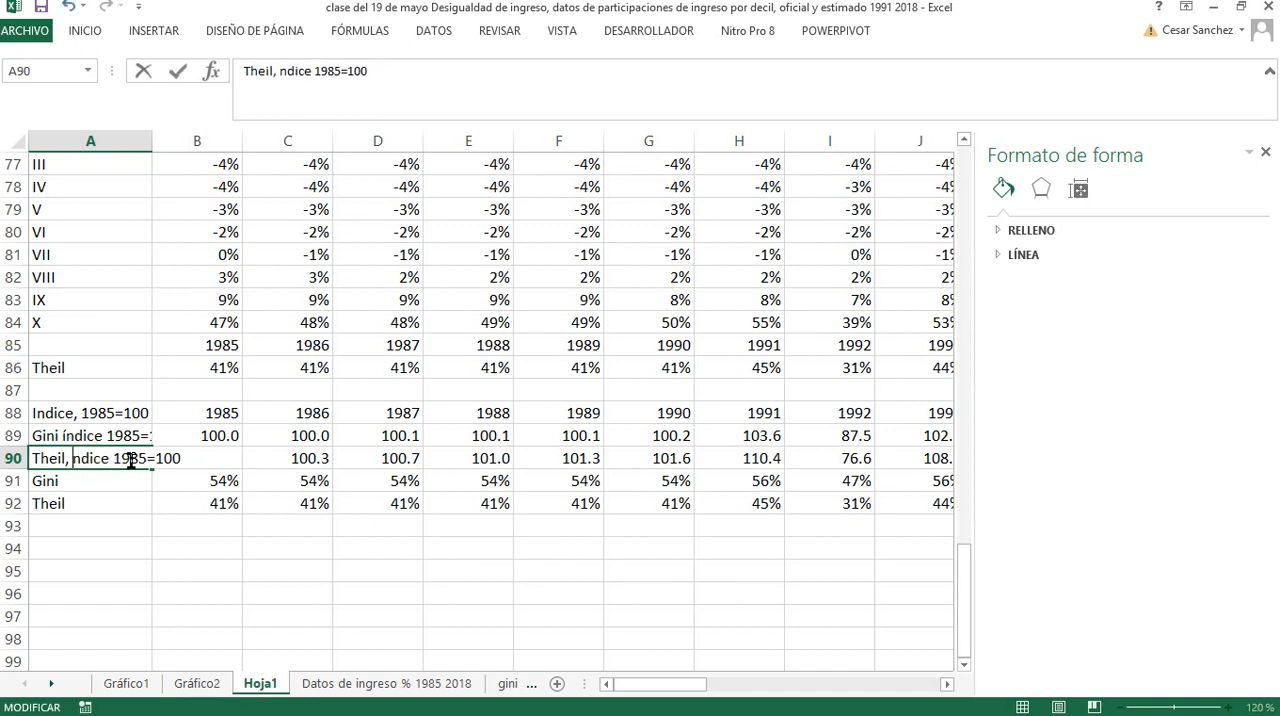
{"action": "type", "text": "í"}
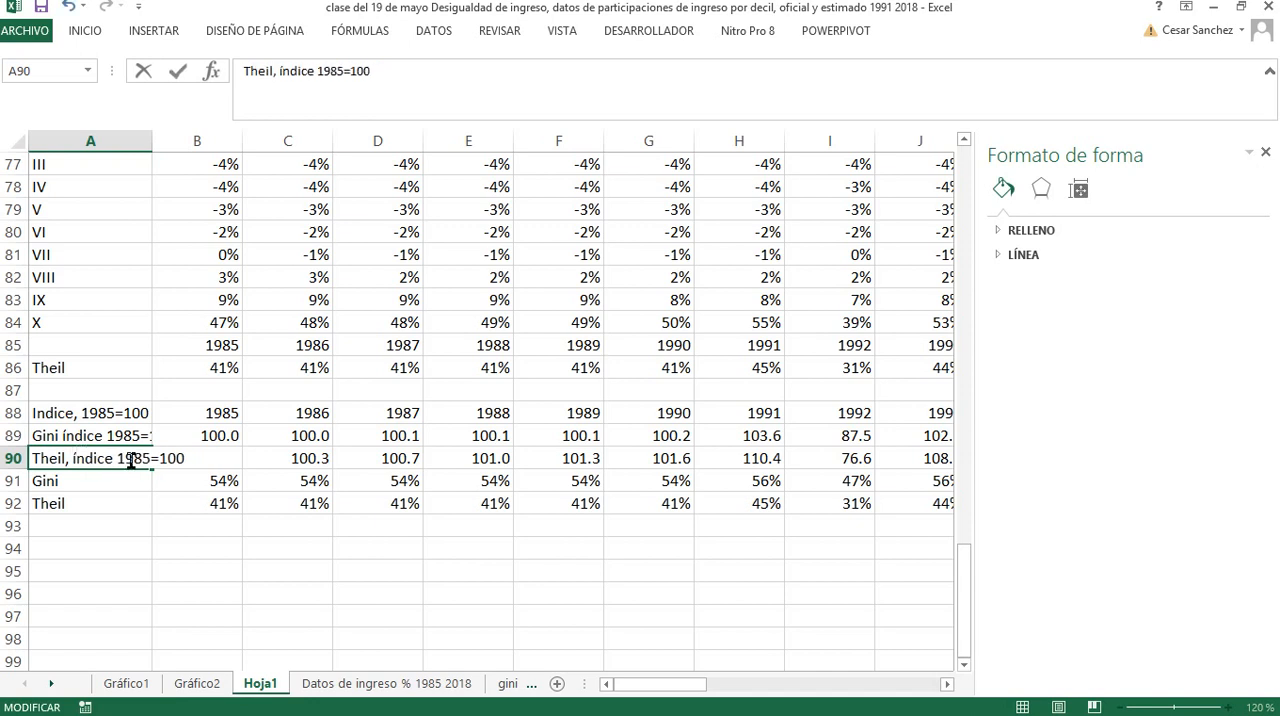
{"action": "key", "text": "Return"}
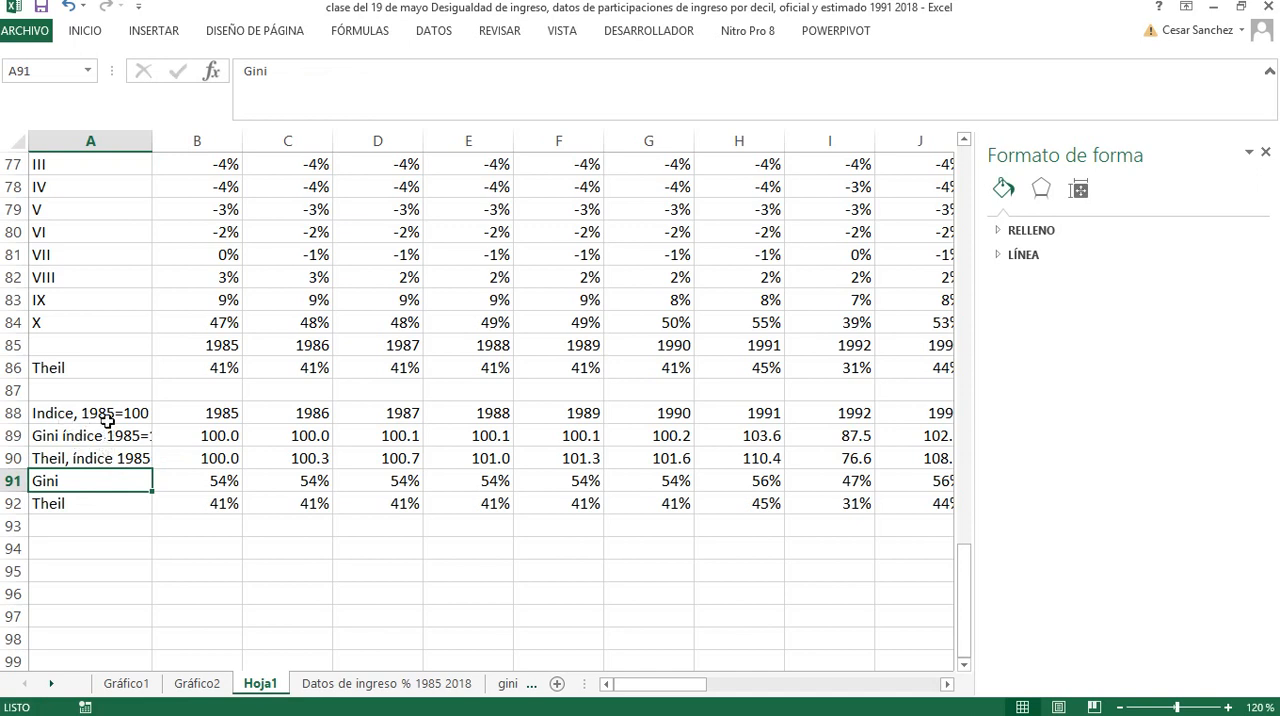
Move the Indice, 1985=100 heading from A88 to A87 and insert a row above it
{"action": "left_click", "coordinate": [107, 418]}
{"action": "left_click_drag", "start_coordinate": [111, 404], "coordinate": [116, 392]}
{"action": "left_click", "coordinate": [95, 408]}
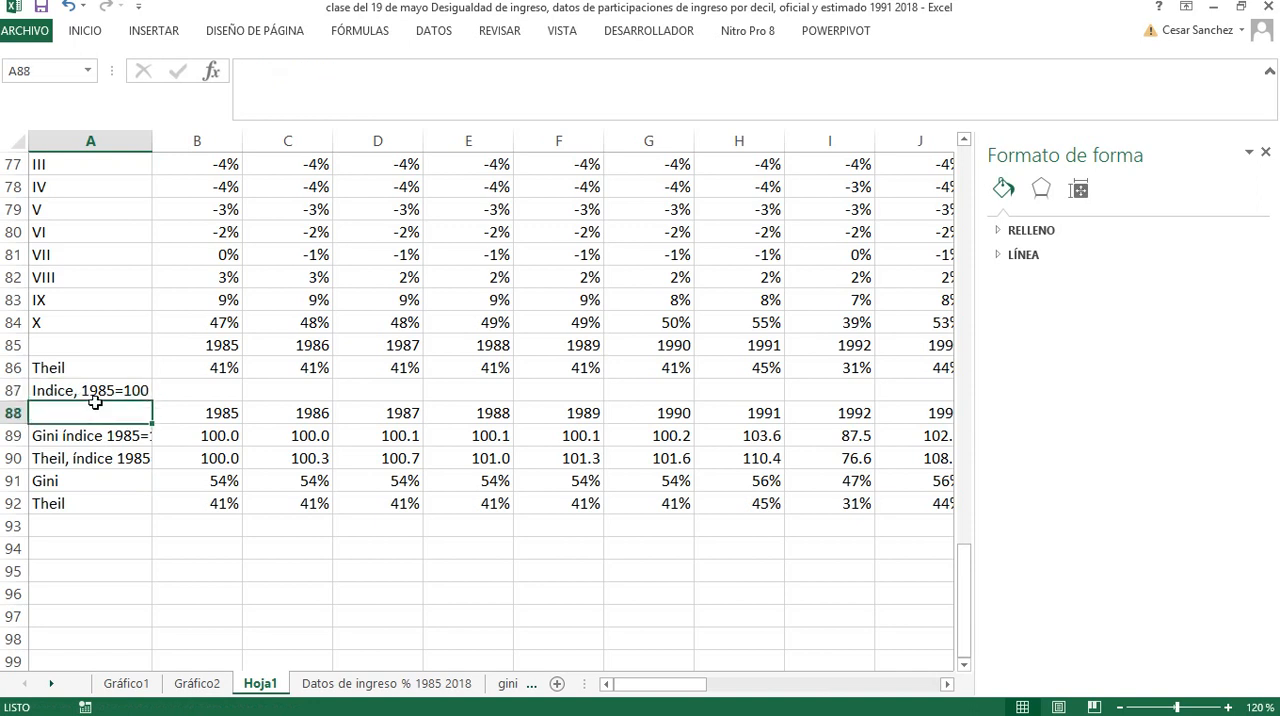
{"action": "right_click", "coordinate": [17, 388]}
{"action": "left_click", "coordinate": [71, 526]}
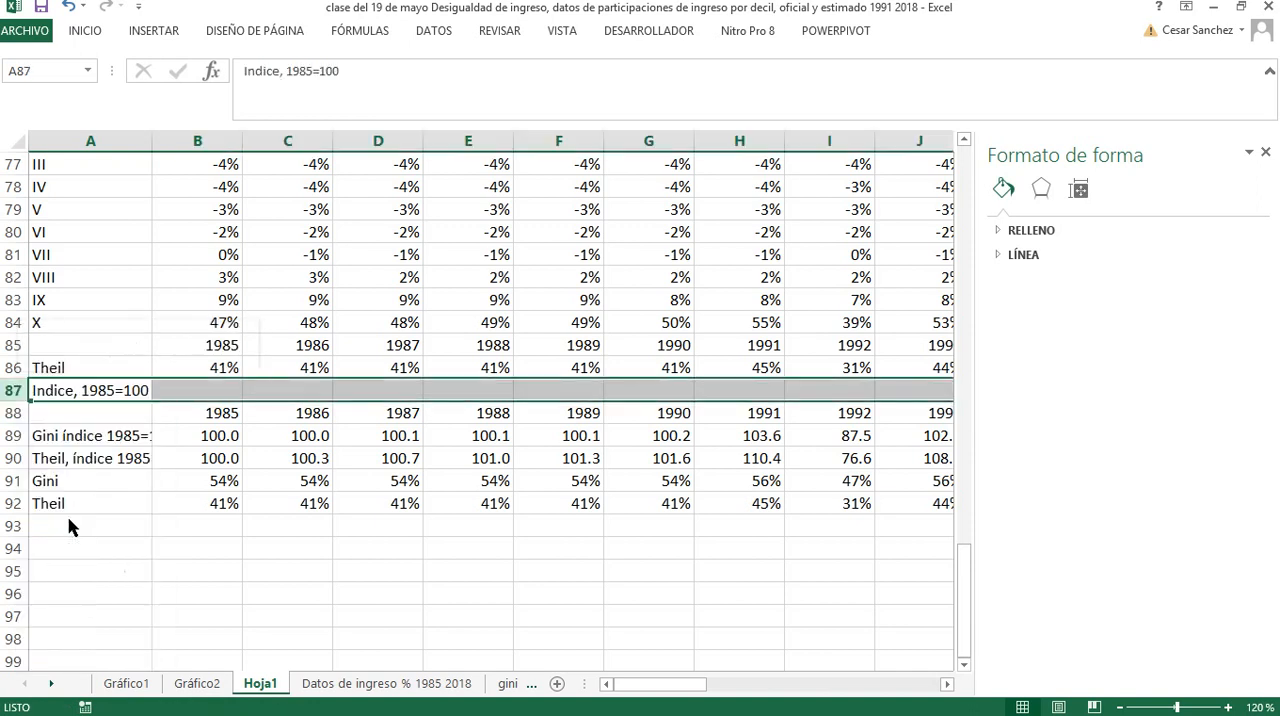
Create a new chart sheet from the years and the Gini and Theil rows in A89:AI93
{"action": "left_click", "coordinate": [94, 438]}
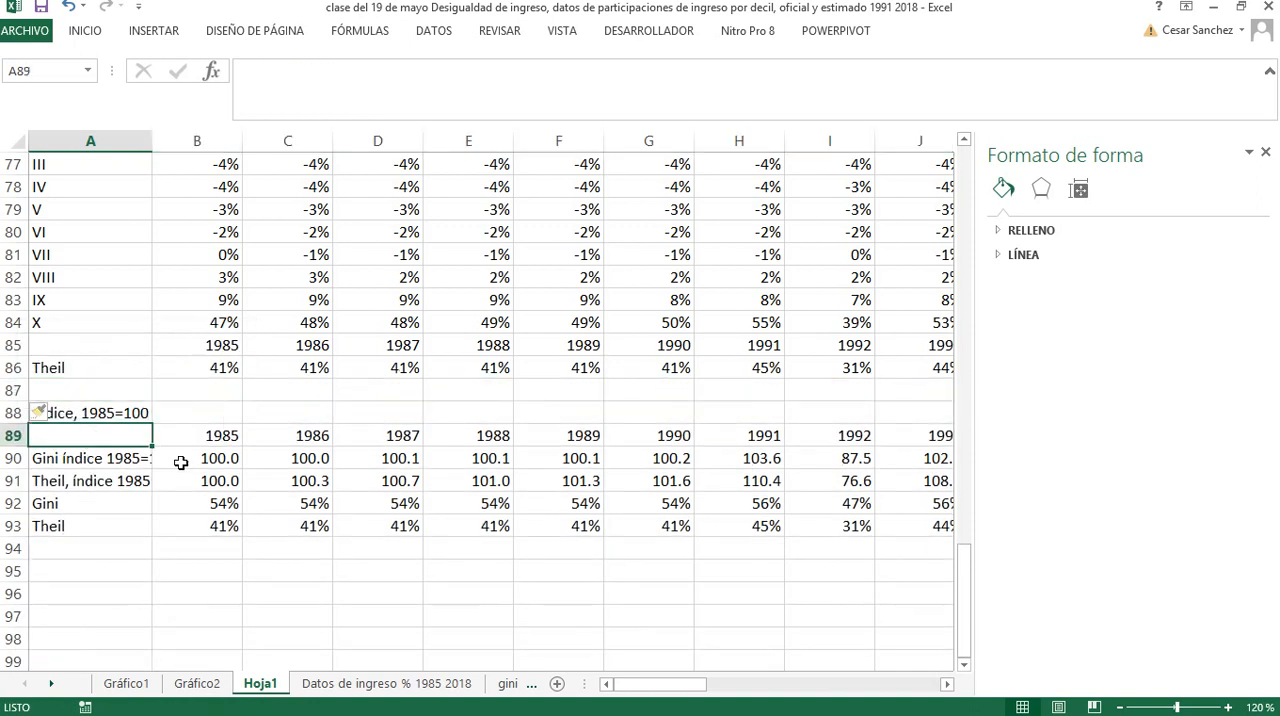
{"action": "key", "text": "shift+Down"}
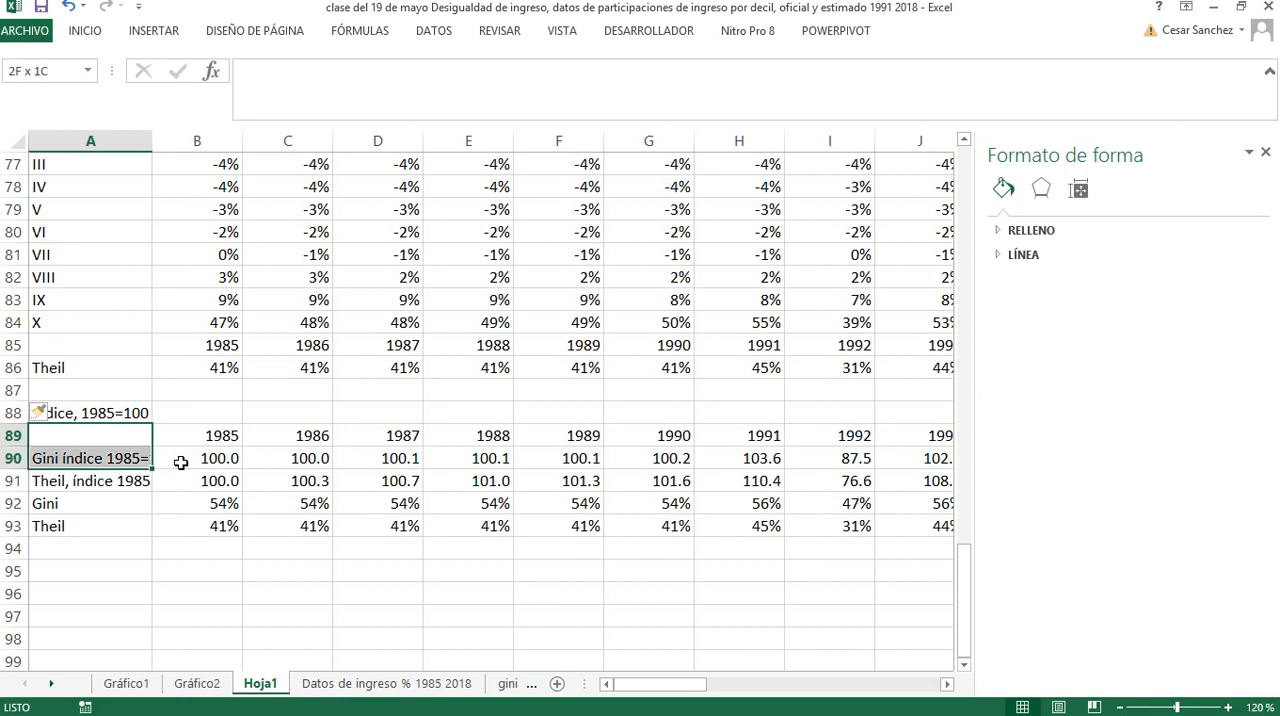
{"action": "key", "text": "ctrl+shift+Down"}
{"action": "key", "text": "shift+Right"}
{"action": "key", "text": "ctrl+shift+Right"}
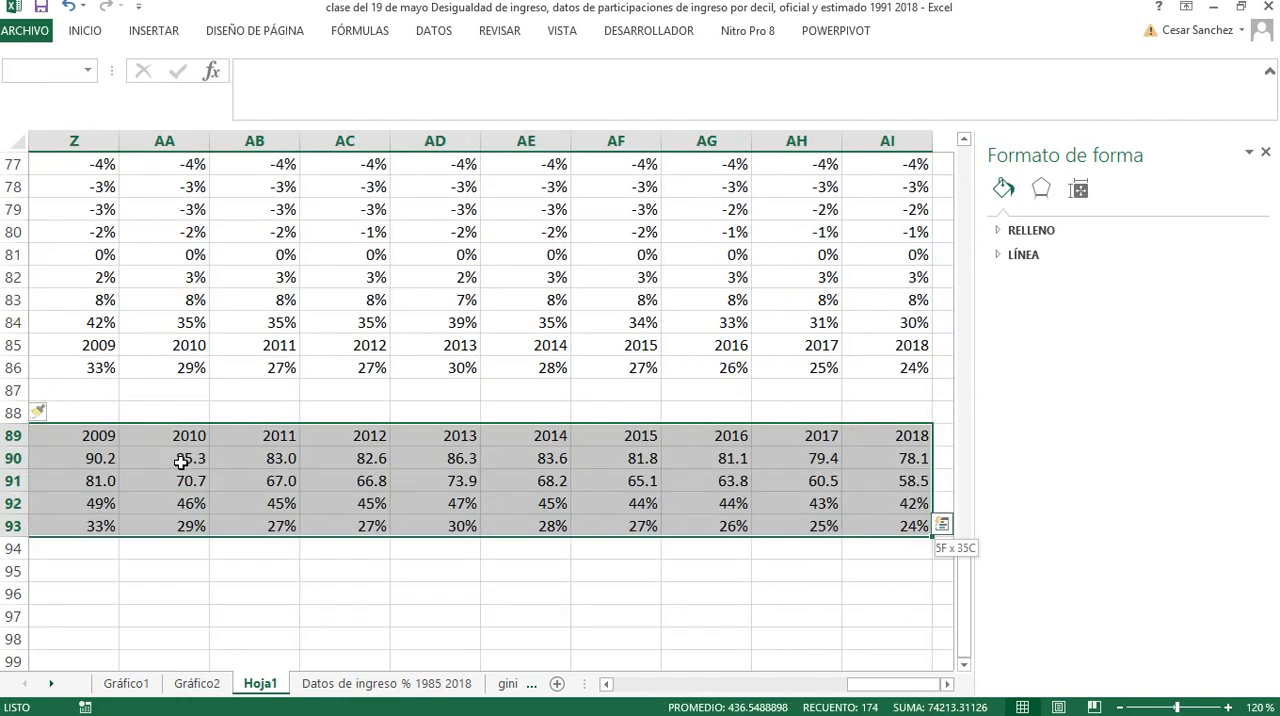
{"action": "right_click", "coordinate": [272, 688]}
{"action": "left_click", "coordinate": [308, 461]}
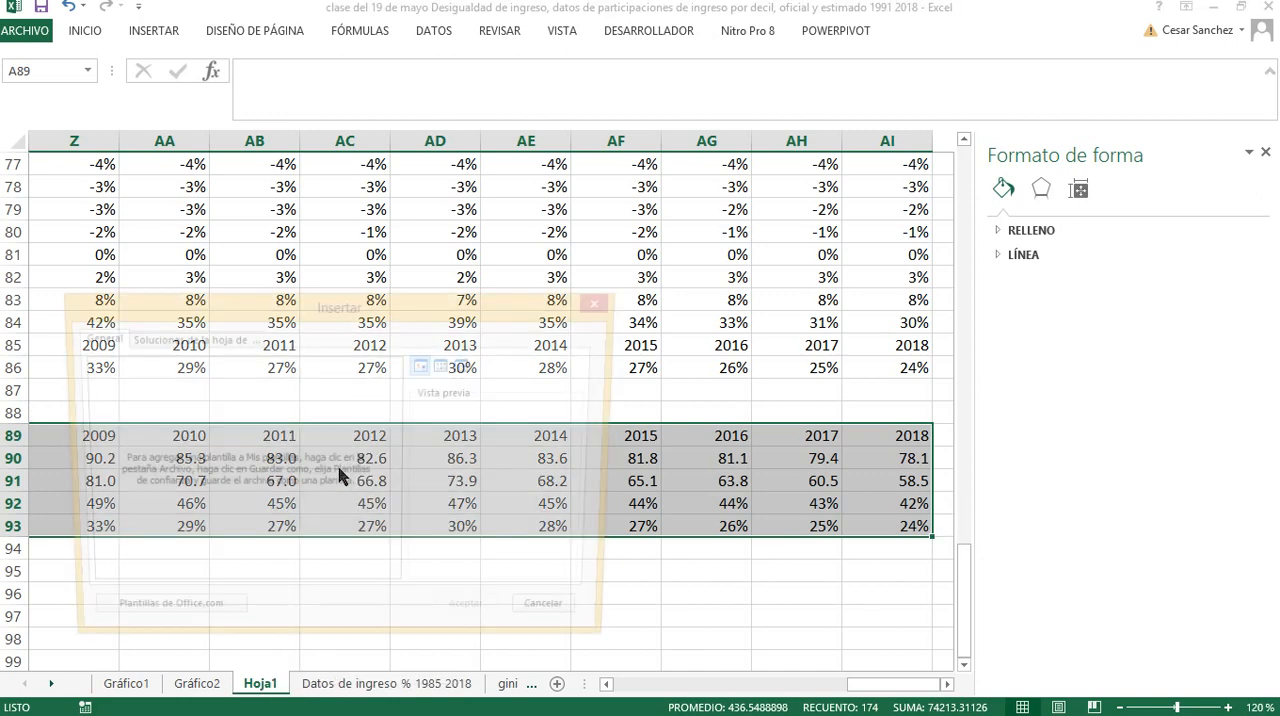
{"action": "left_click", "coordinate": [222, 388]}
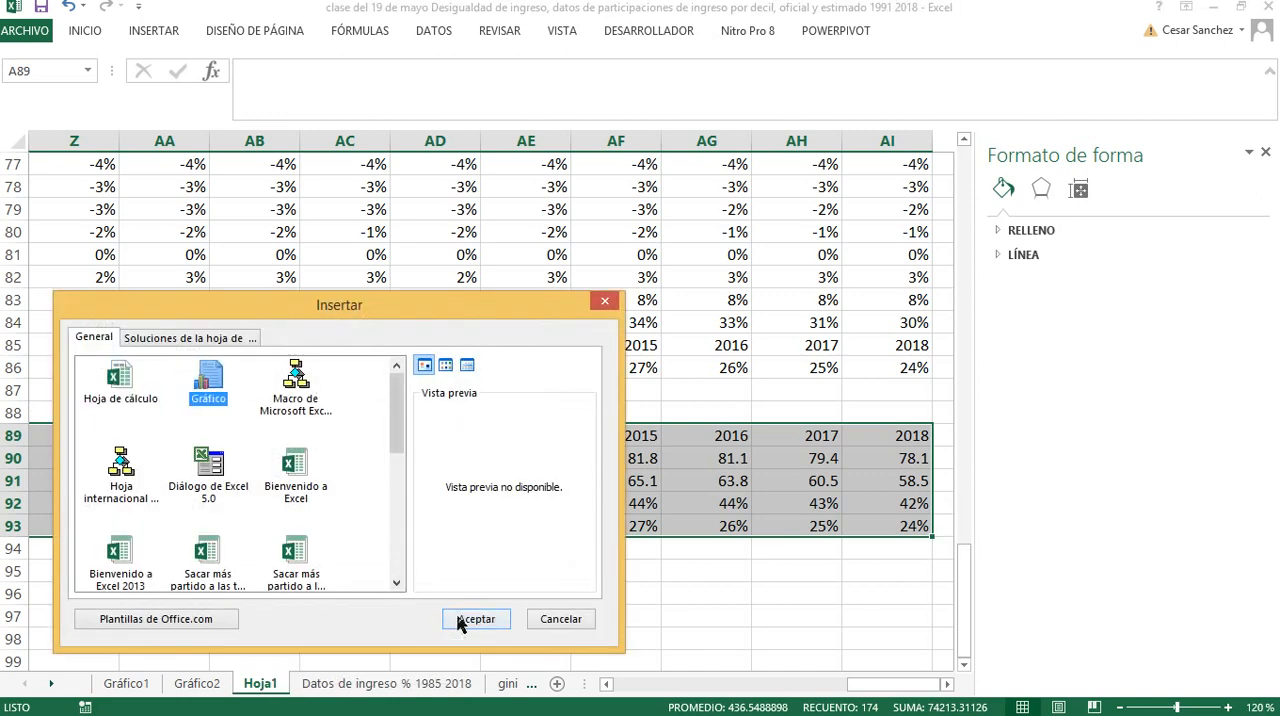
{"action": "left_click", "coordinate": [460, 620]}
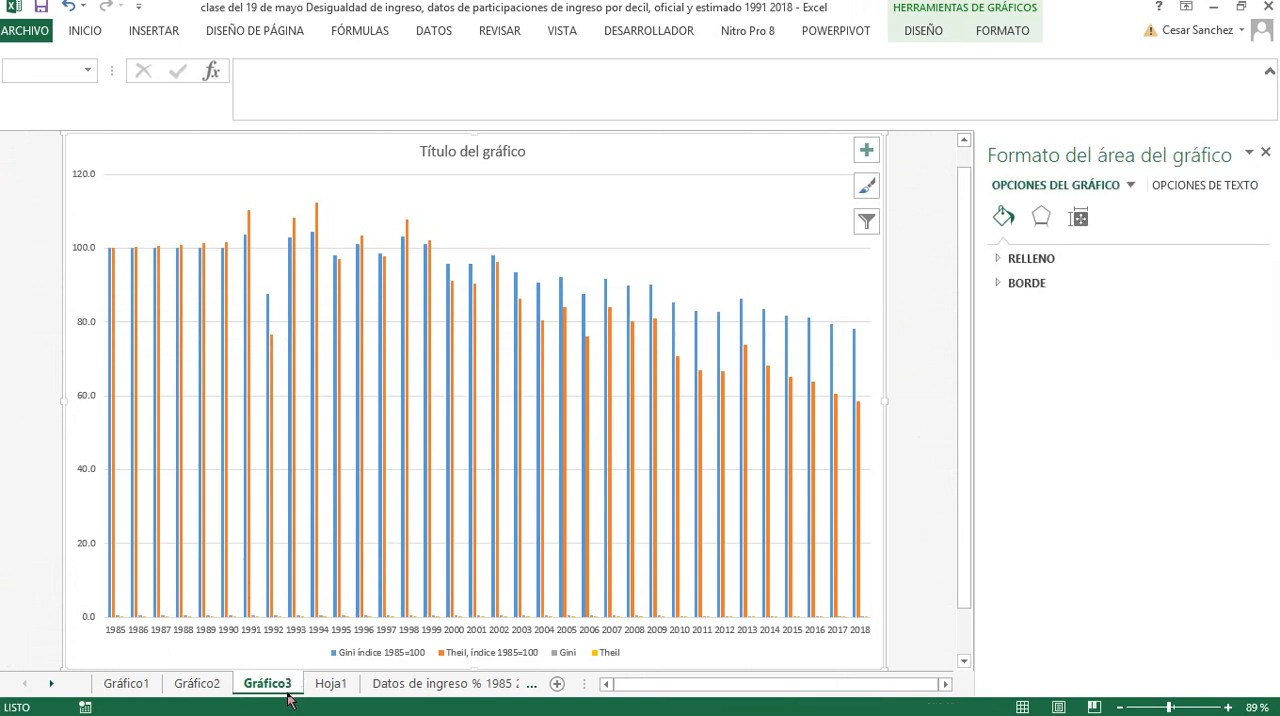
Duplicate the Gráfico3 chart sheet and delete the Theil and Gini 1985=100 index series from the copy
{"action": "left_click_drag", "start_coordinate": [287, 693], "coordinate": [311, 688]}
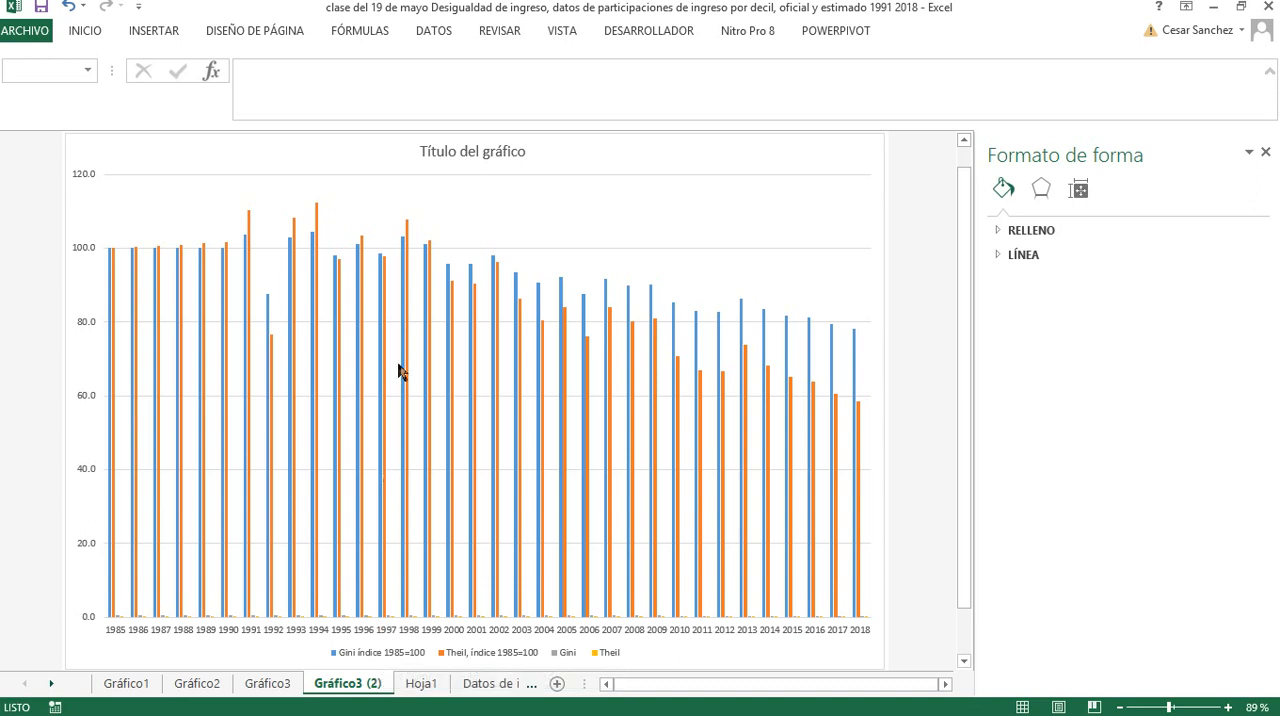
{"action": "left_click", "coordinate": [470, 662]}
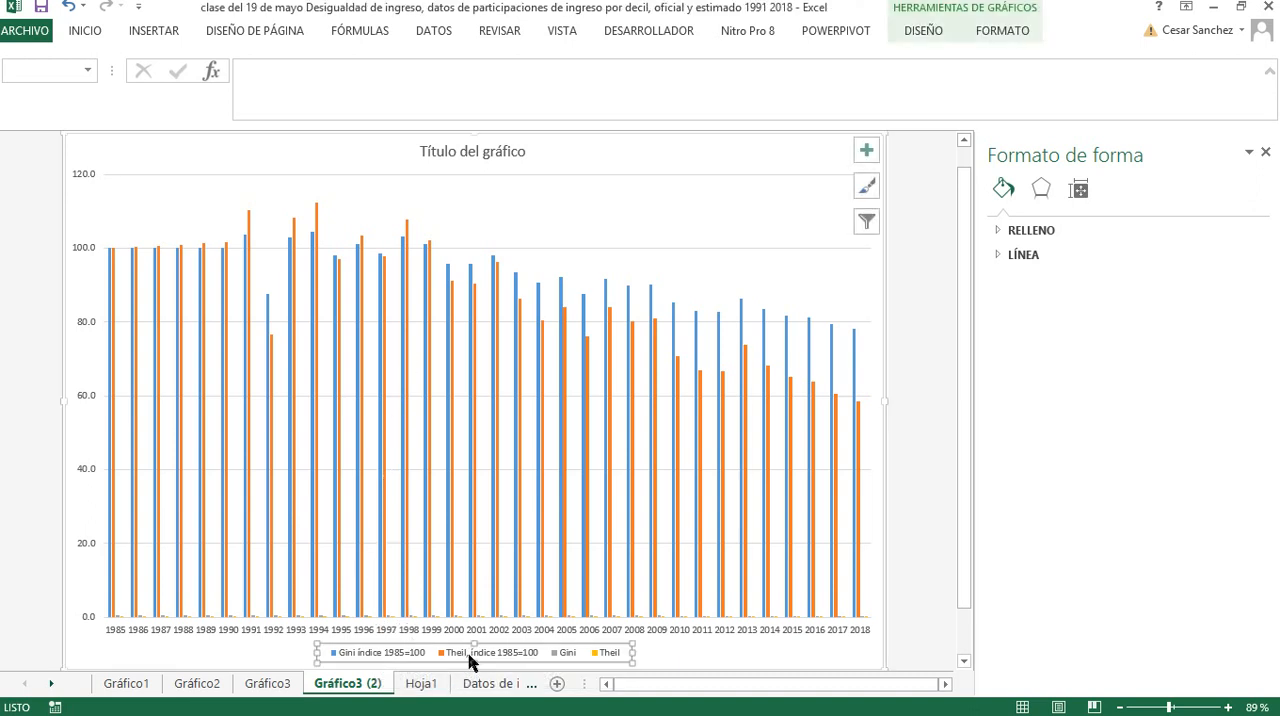
{"action": "left_click", "coordinate": [450, 543]}
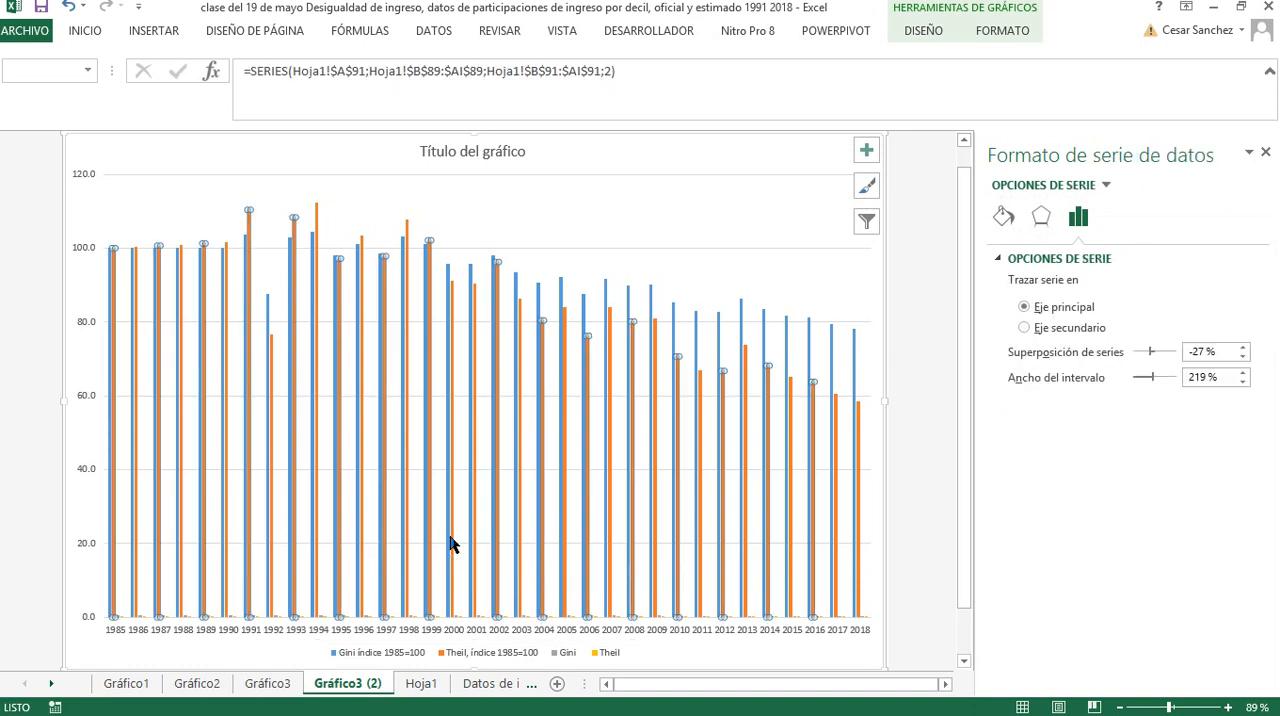
{"action": "key", "text": "Delete"}
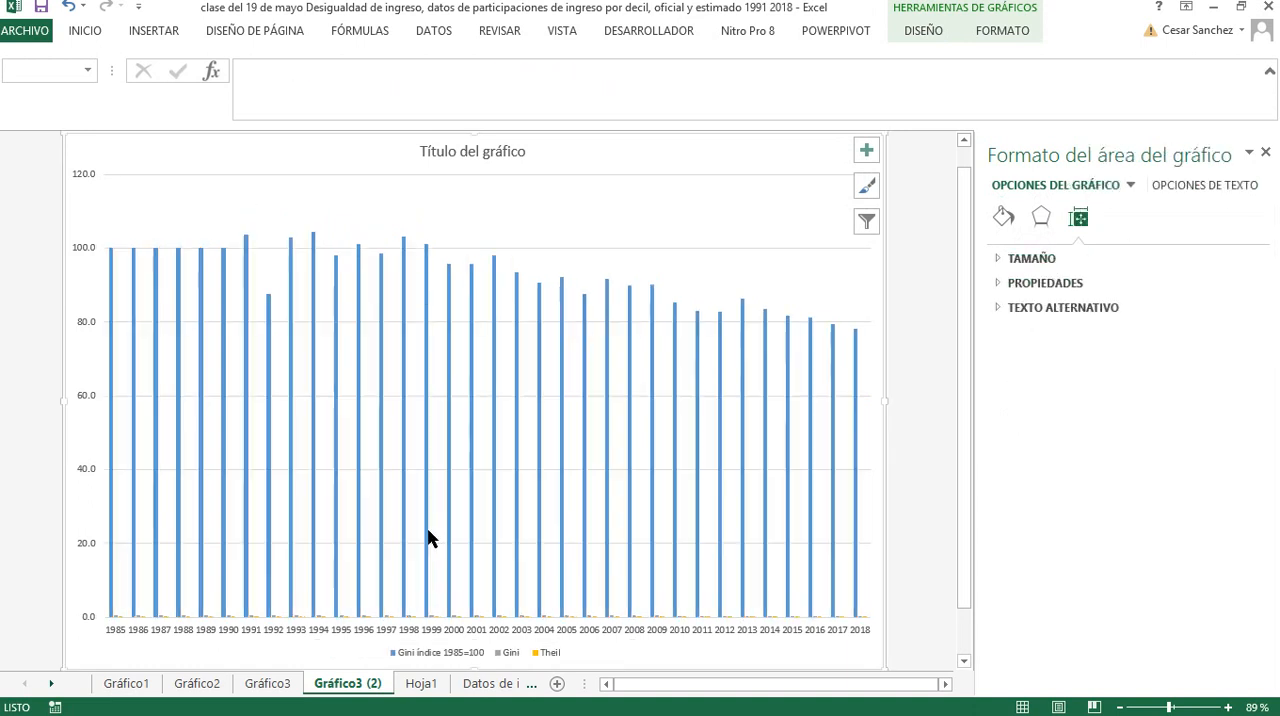
{"action": "left_click", "coordinate": [428, 537]}
{"action": "key", "text": "Delete"}
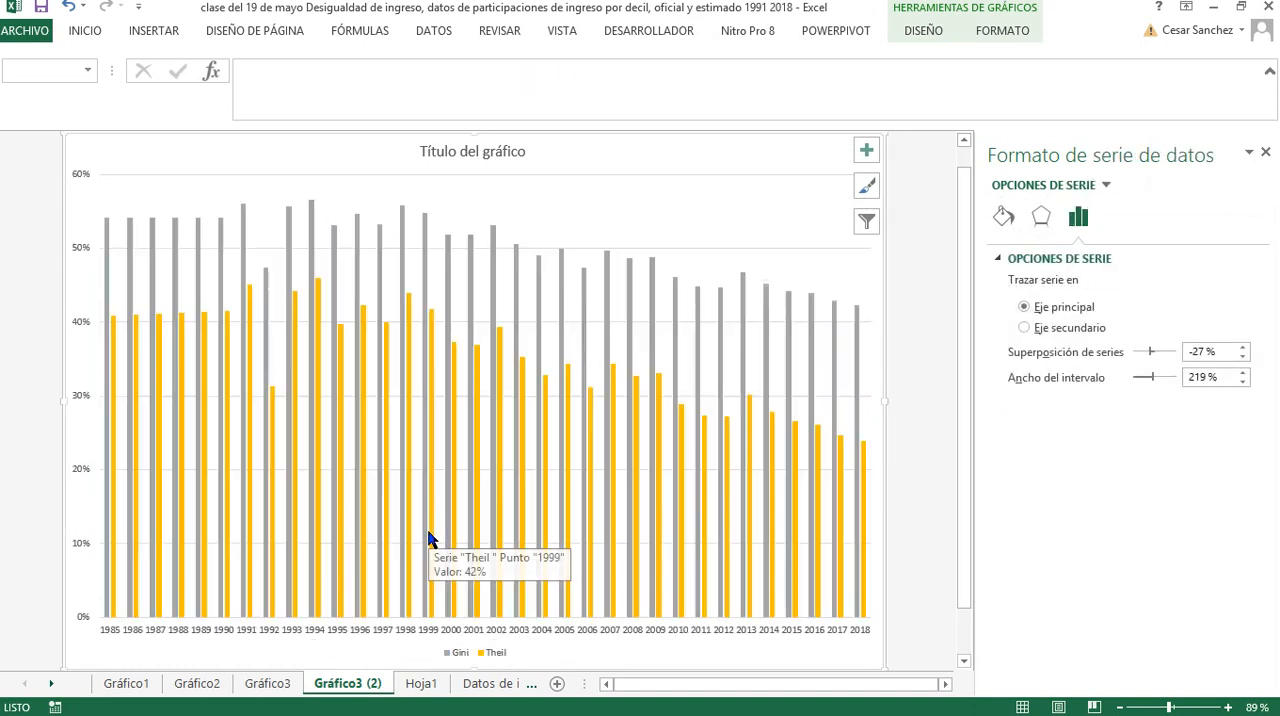
Change the copied chart of absolute Gini and Theil values to the basic Líneas type
{"action": "right_click", "coordinate": [264, 191]}
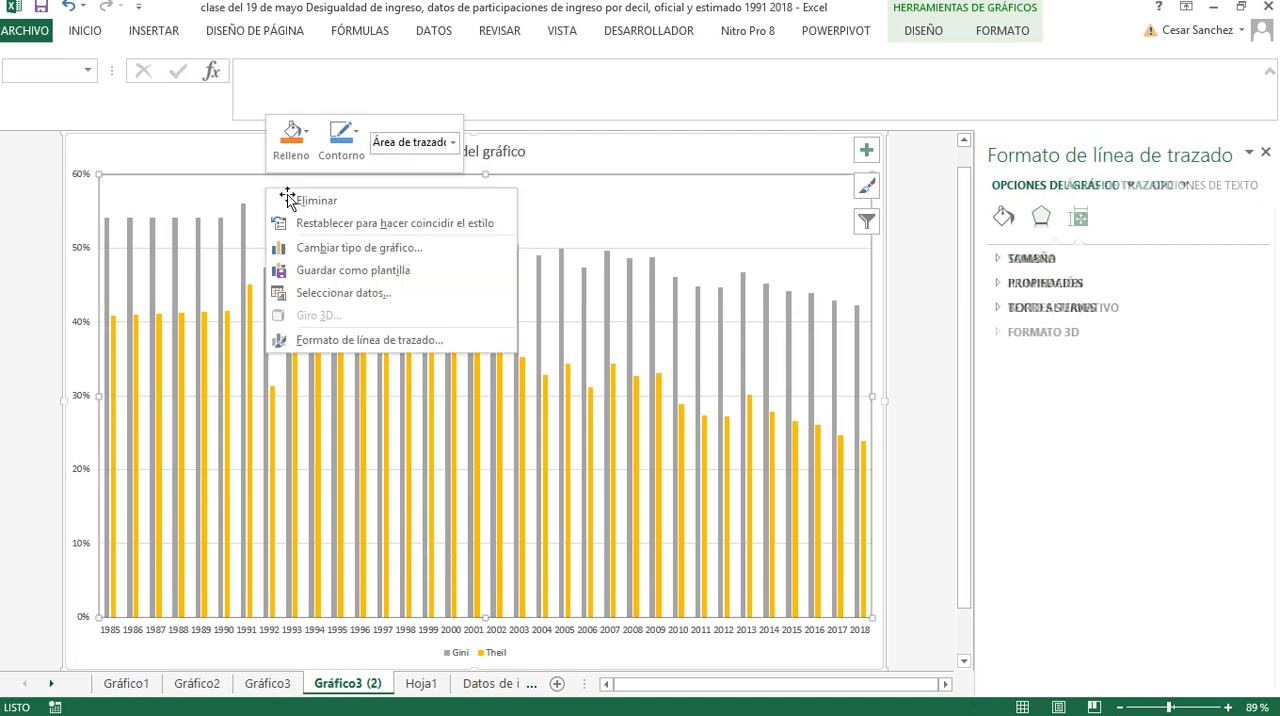
{"action": "left_click", "coordinate": [352, 248]}
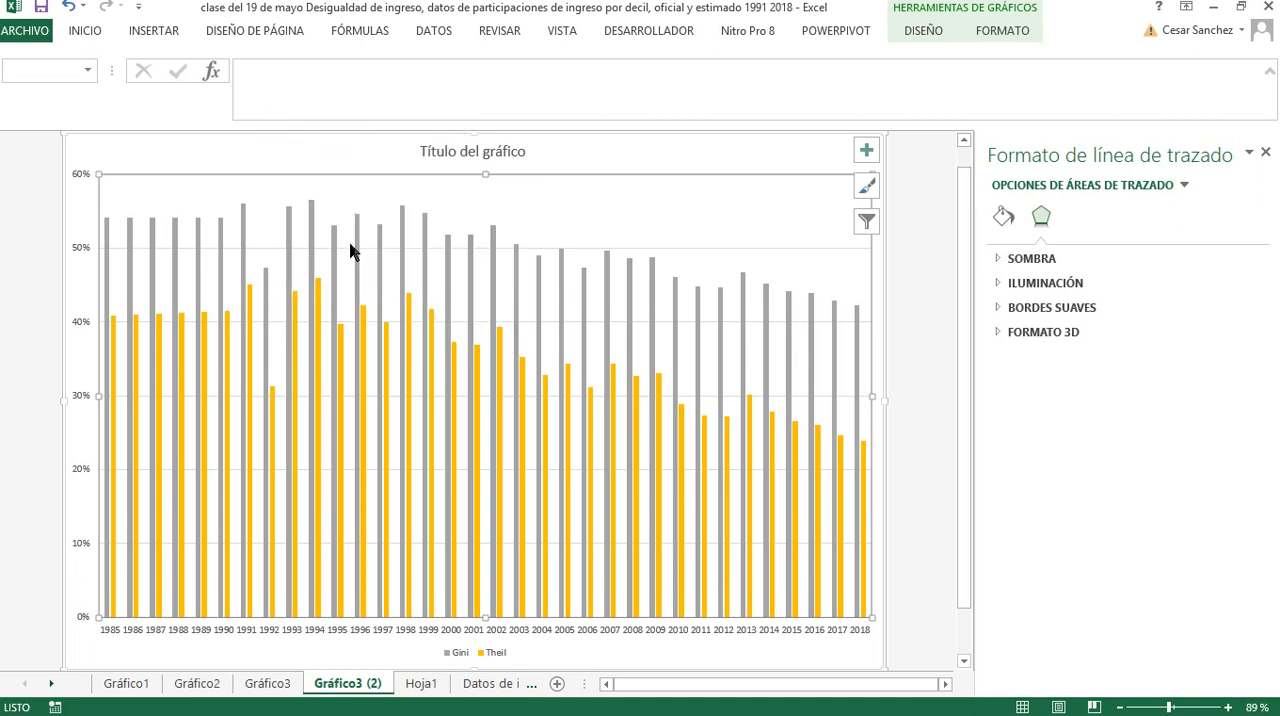
{"action": "left_click", "coordinate": [388, 223]}
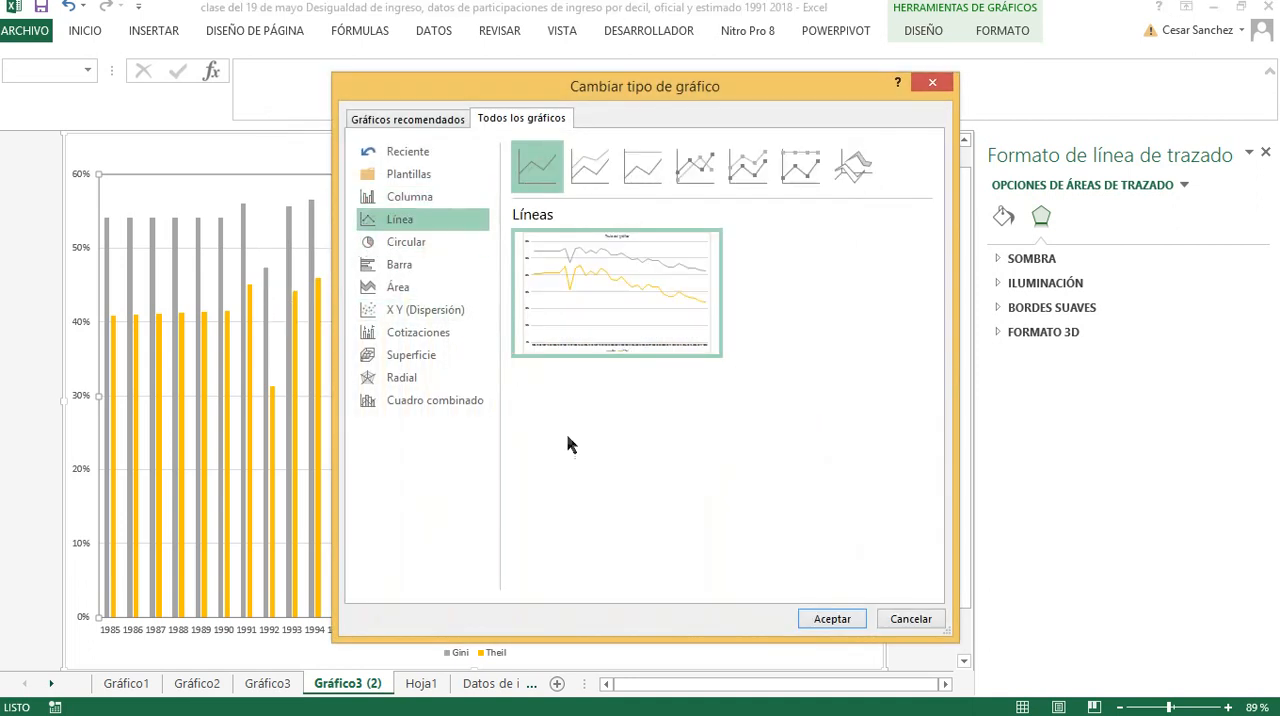
{"action": "left_click", "coordinate": [821, 619]}
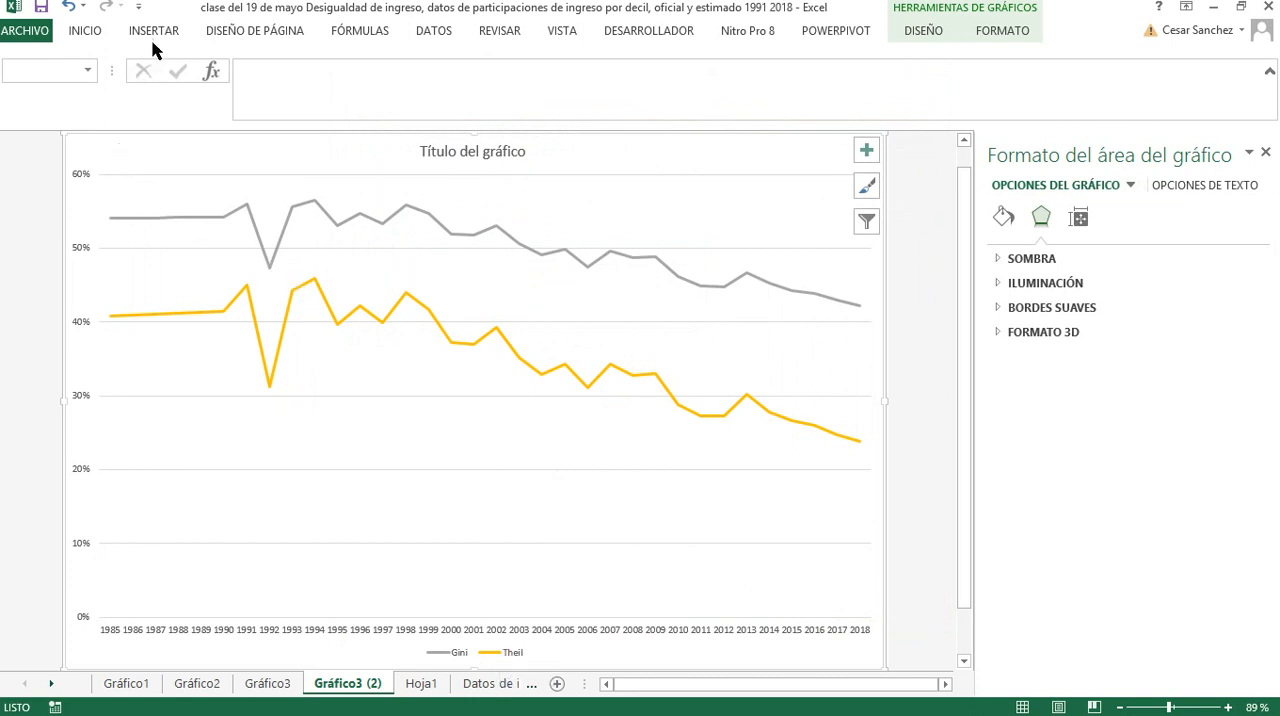
Enlarge all text in the Gini and Theil line chart to size 28 and color it black
{"action": "left_click", "coordinate": [97, 31]}
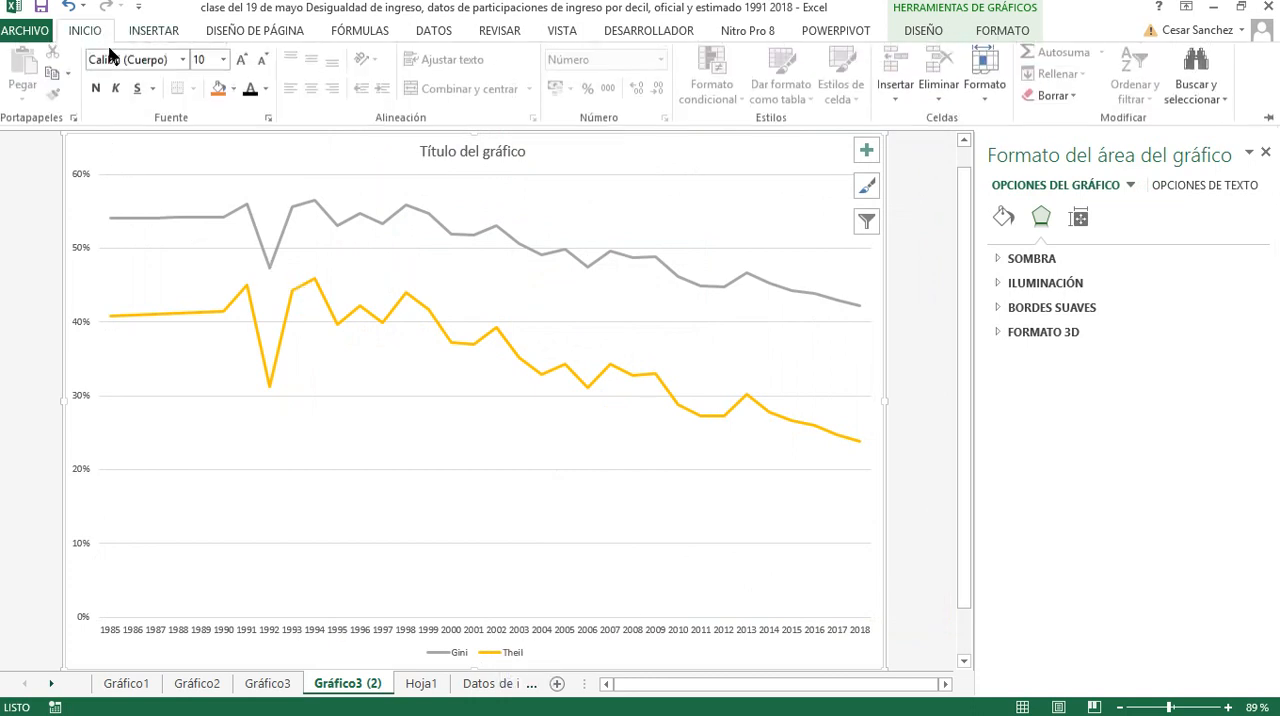
{"action": "left_click", "coordinate": [241, 65]}
{"action": "left_click", "coordinate": [241, 65]}
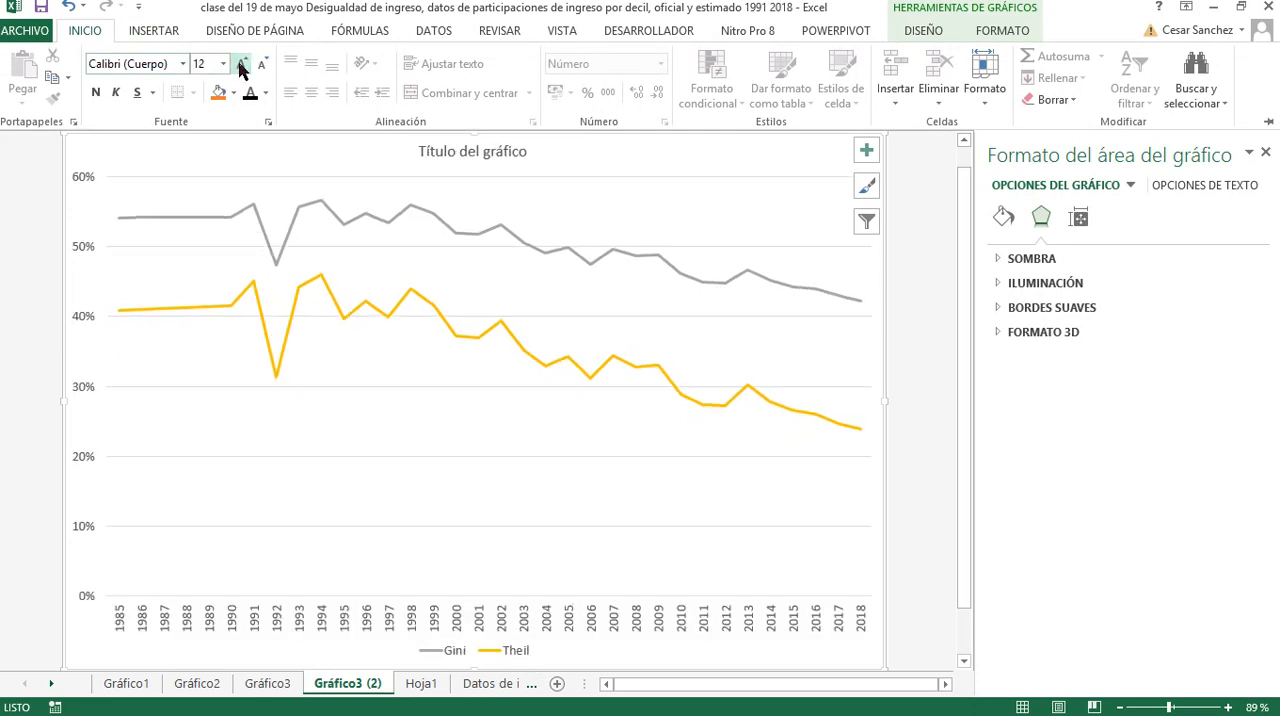
{"action": "left_click", "coordinate": [241, 65]}
{"action": "left_click", "coordinate": [241, 65]}
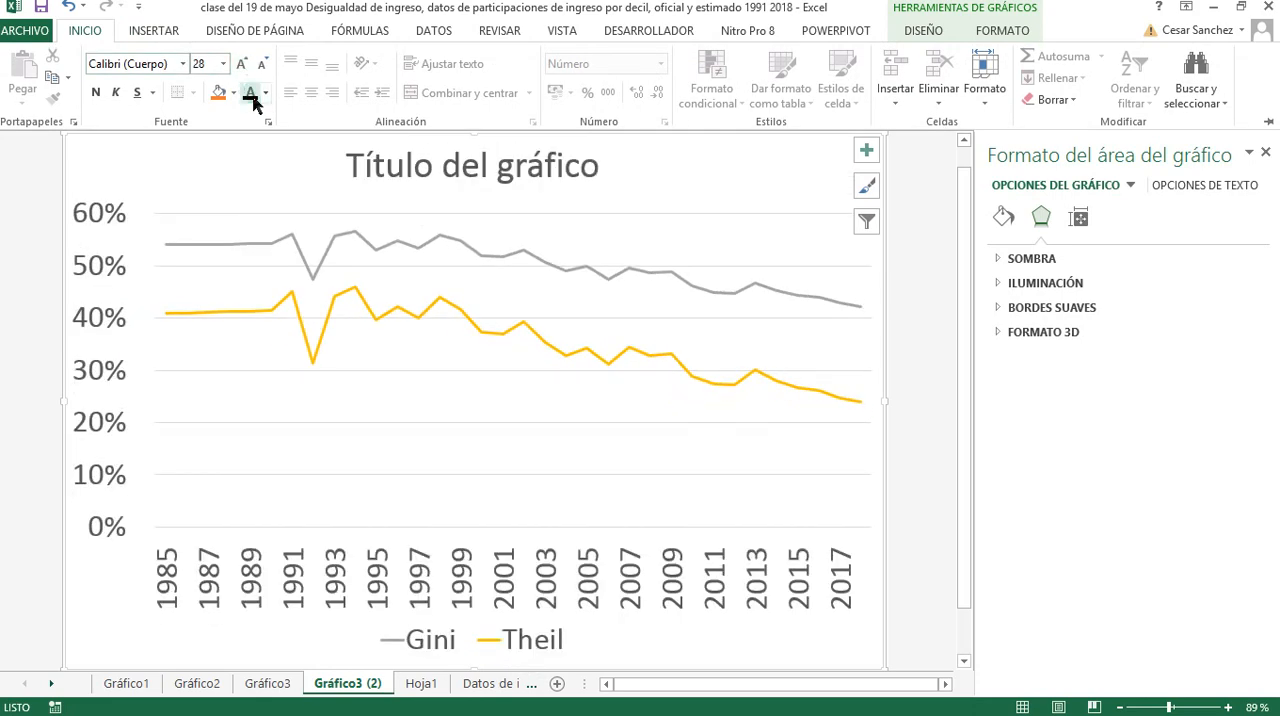
{"action": "left_click", "coordinate": [250, 92]}
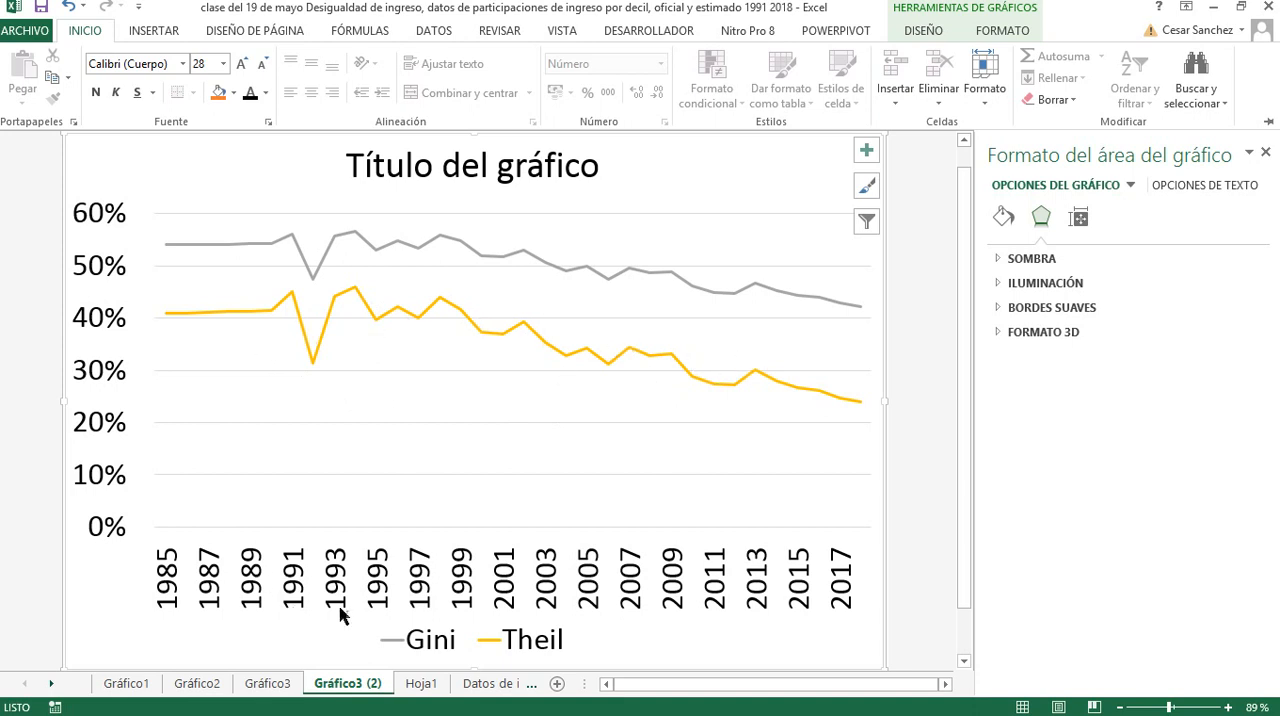
Go to the Gráfico3 chart sheet and try to select its absolute Gini and Theil series by cycling through the series
{"action": "left_click", "coordinate": [278, 690]}
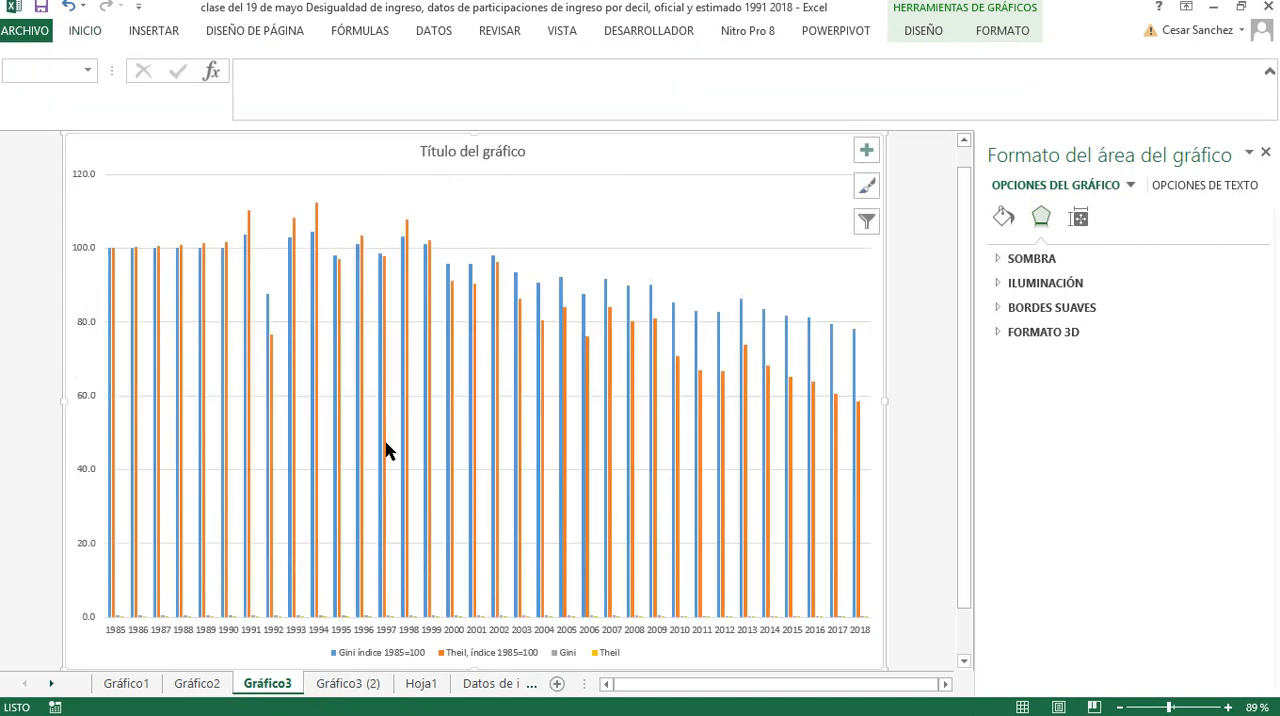
{"action": "left_click", "coordinate": [416, 624]}
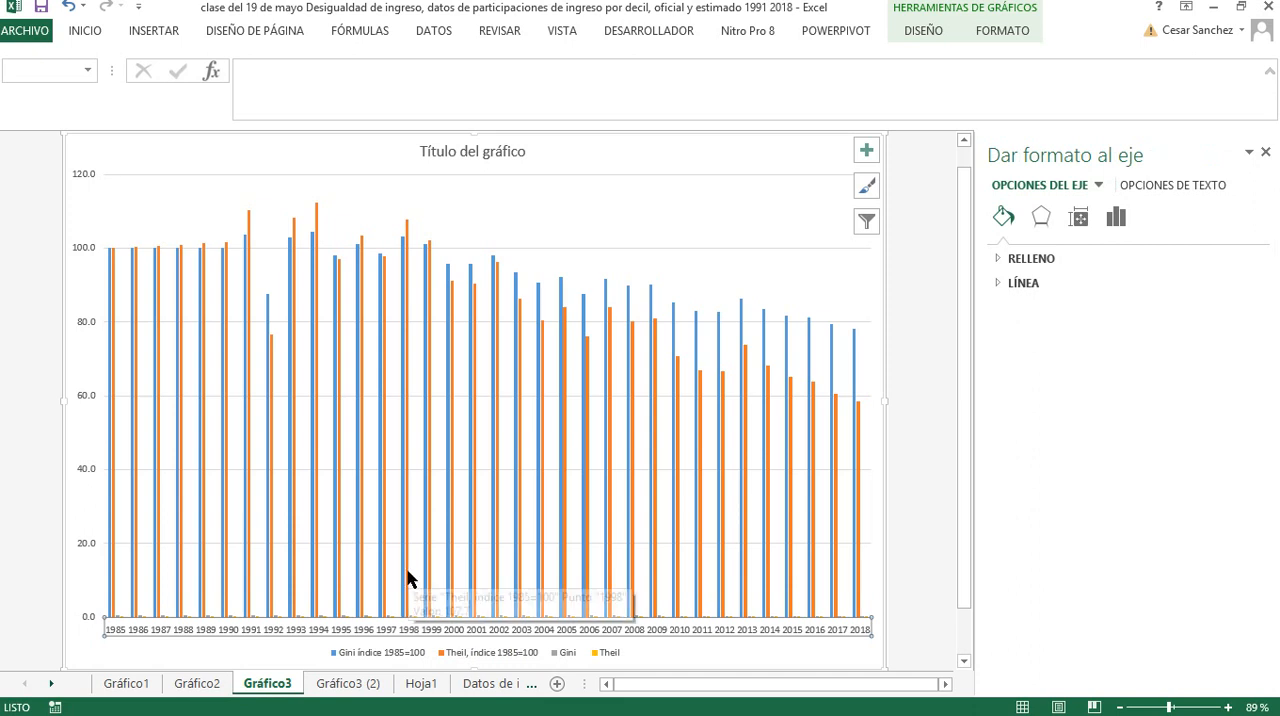
{"action": "left_click", "coordinate": [577, 595]}
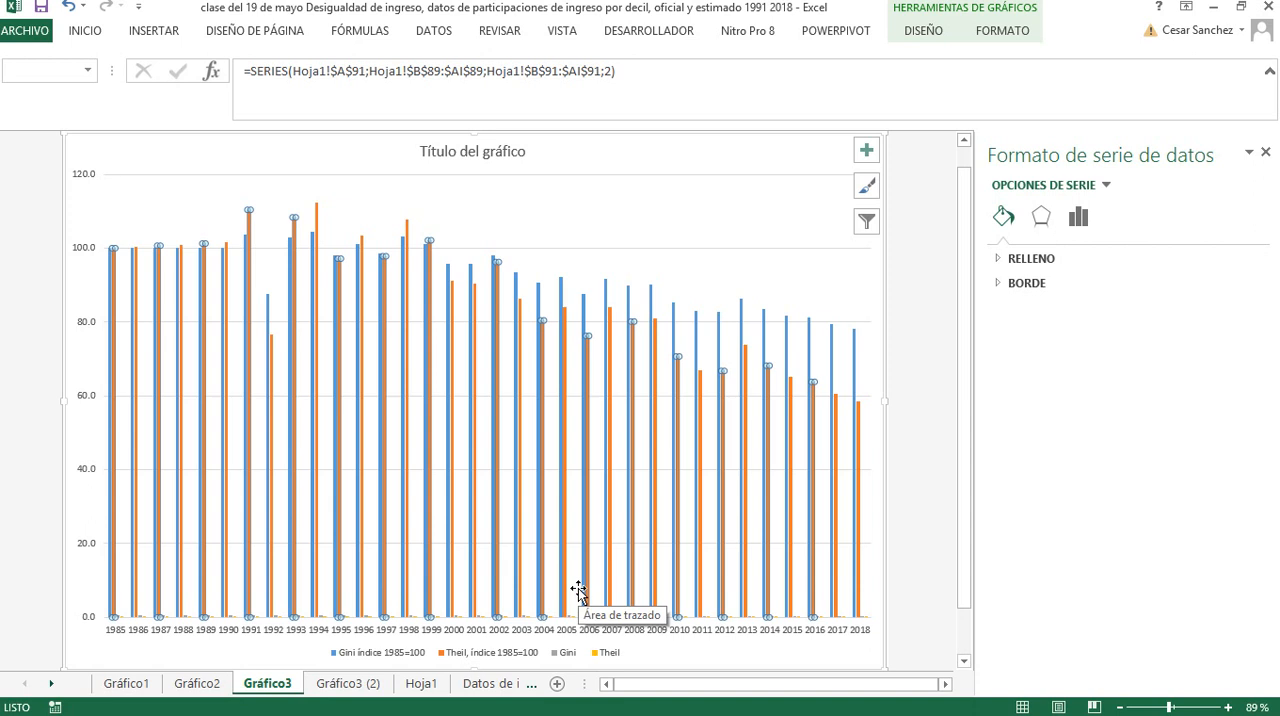
{"action": "key", "text": "Right"}
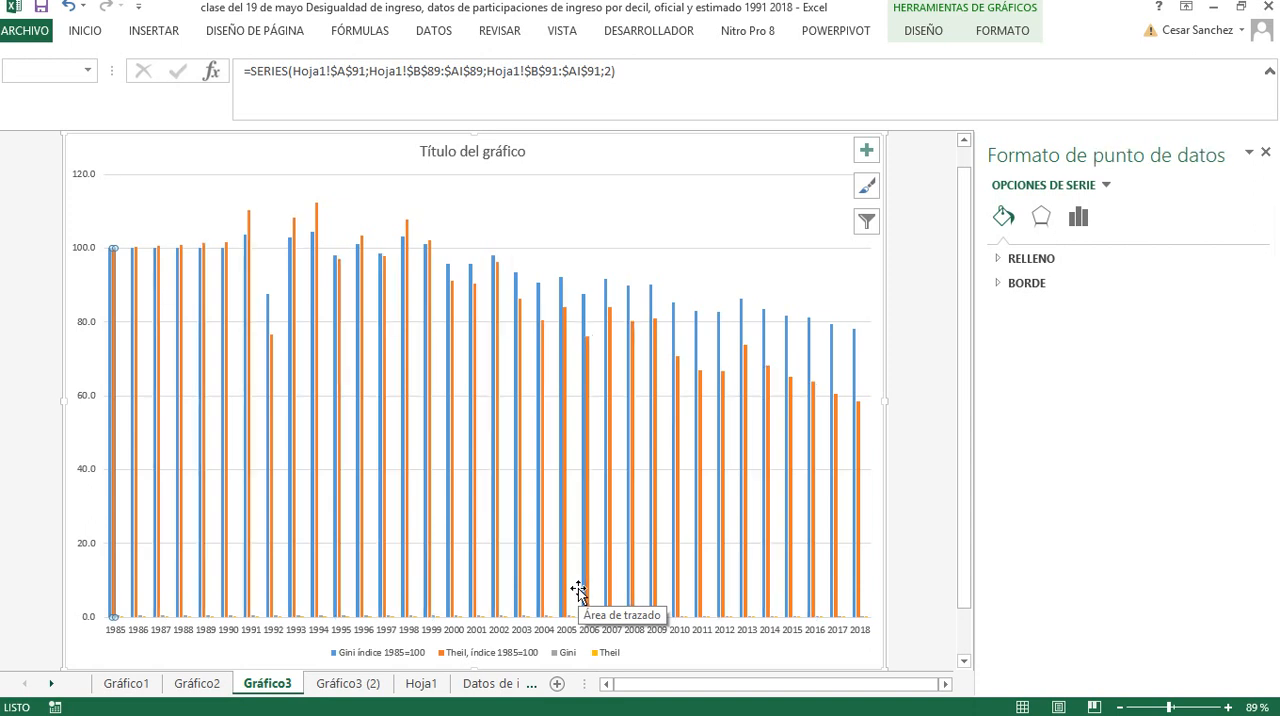
{"action": "key", "text": "Right"}
{"action": "key", "text": "Right"}
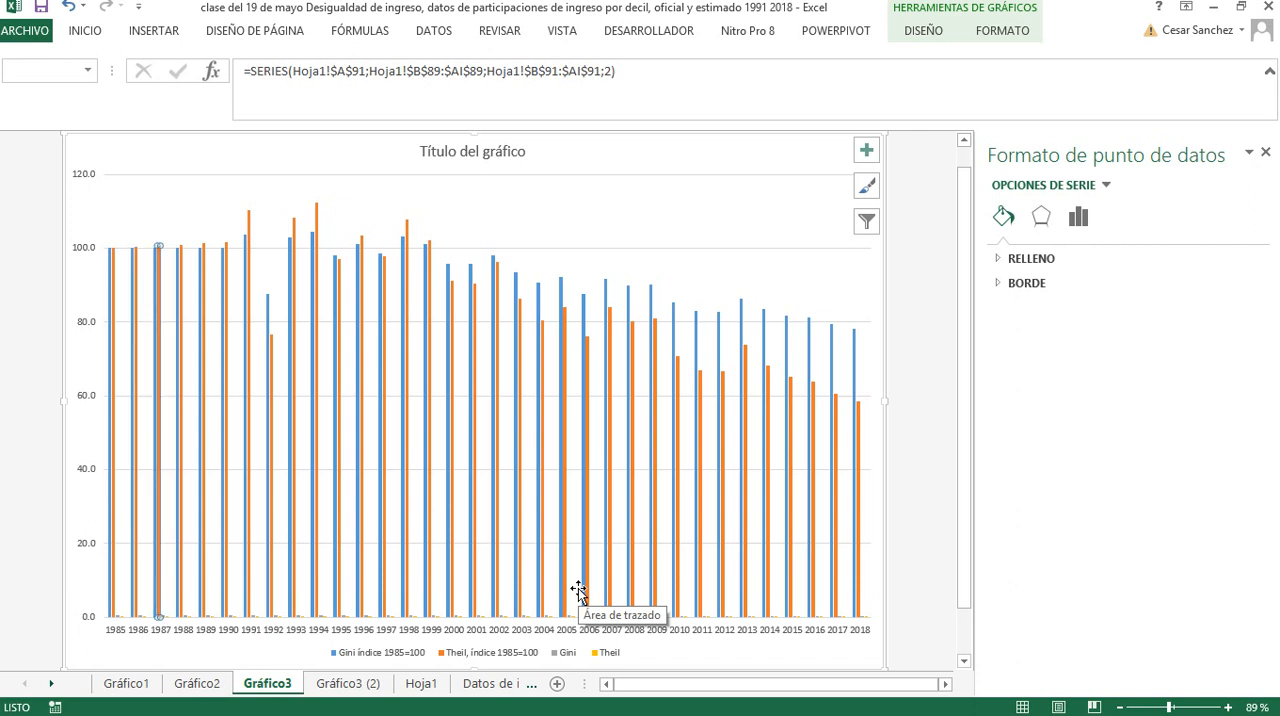
{"action": "key", "text": "Down"}
{"action": "key", "text": "Down"}
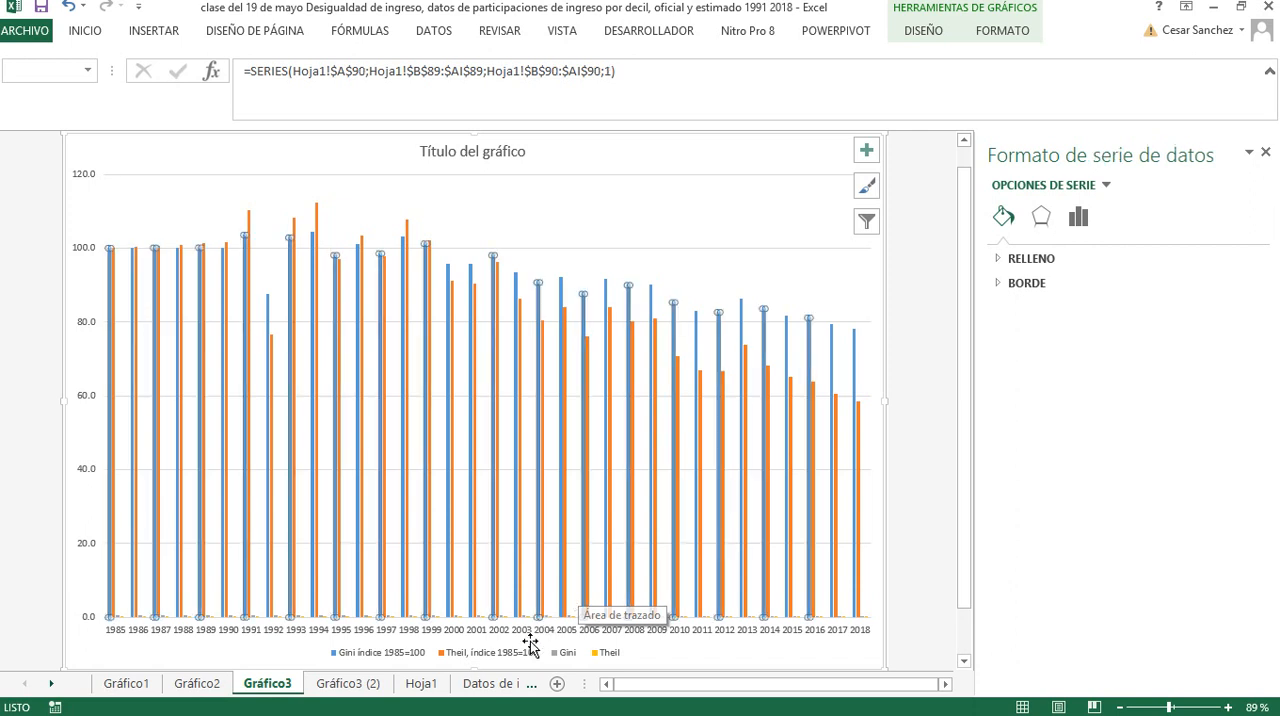
Remove the absolute Gini and Theil entries from the legend of the Gráfico3 chart
{"action": "left_click", "coordinate": [563, 658]}
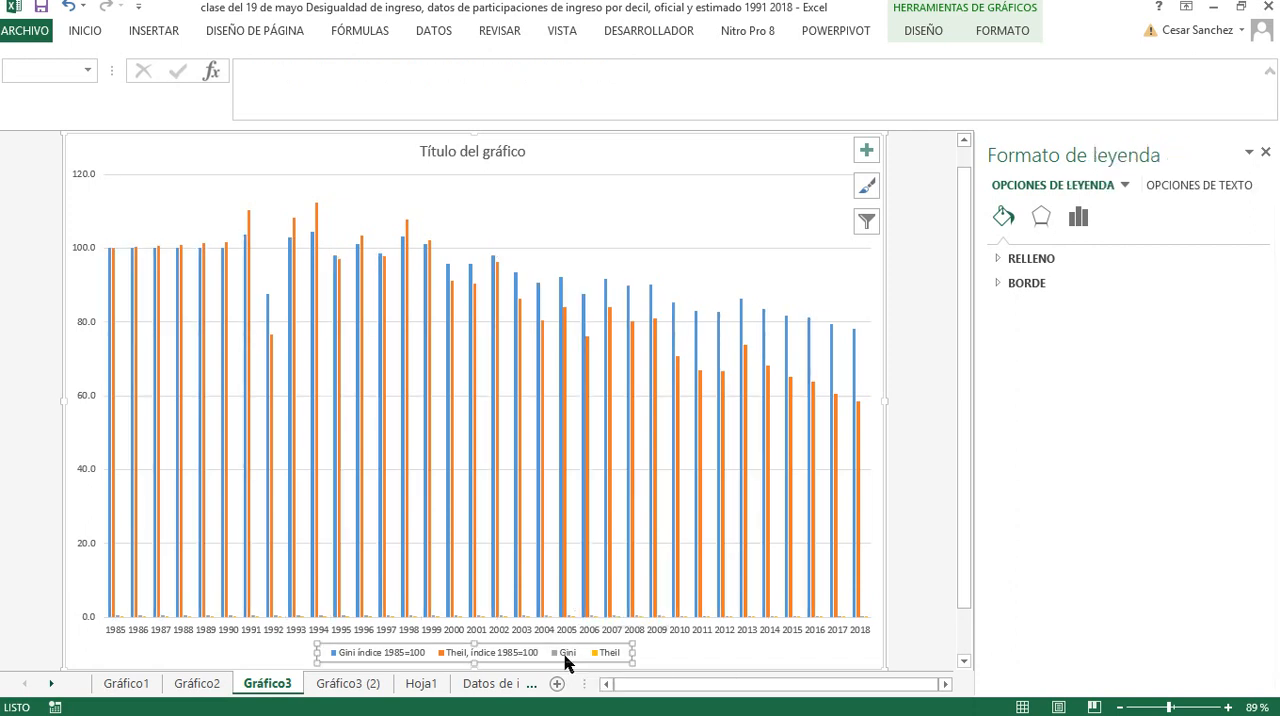
{"action": "left_click", "coordinate": [567, 660]}
{"action": "key", "text": "Delete"}
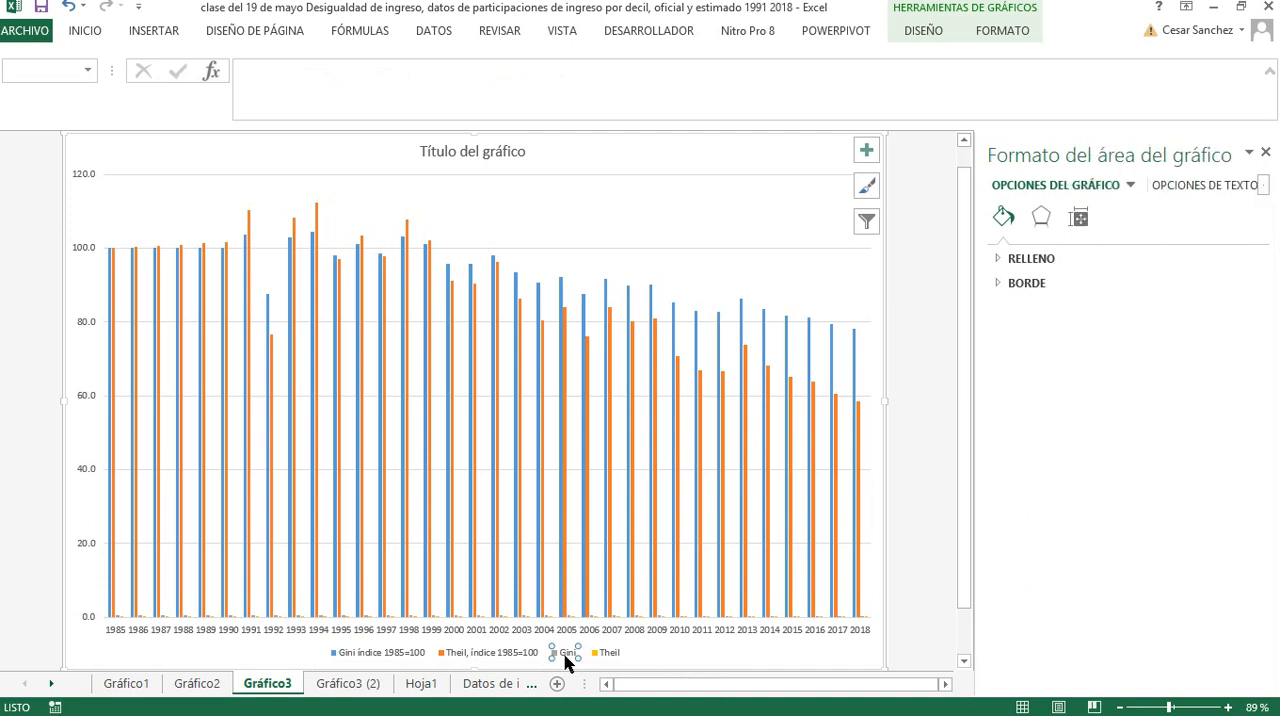
{"action": "left_click", "coordinate": [585, 656]}
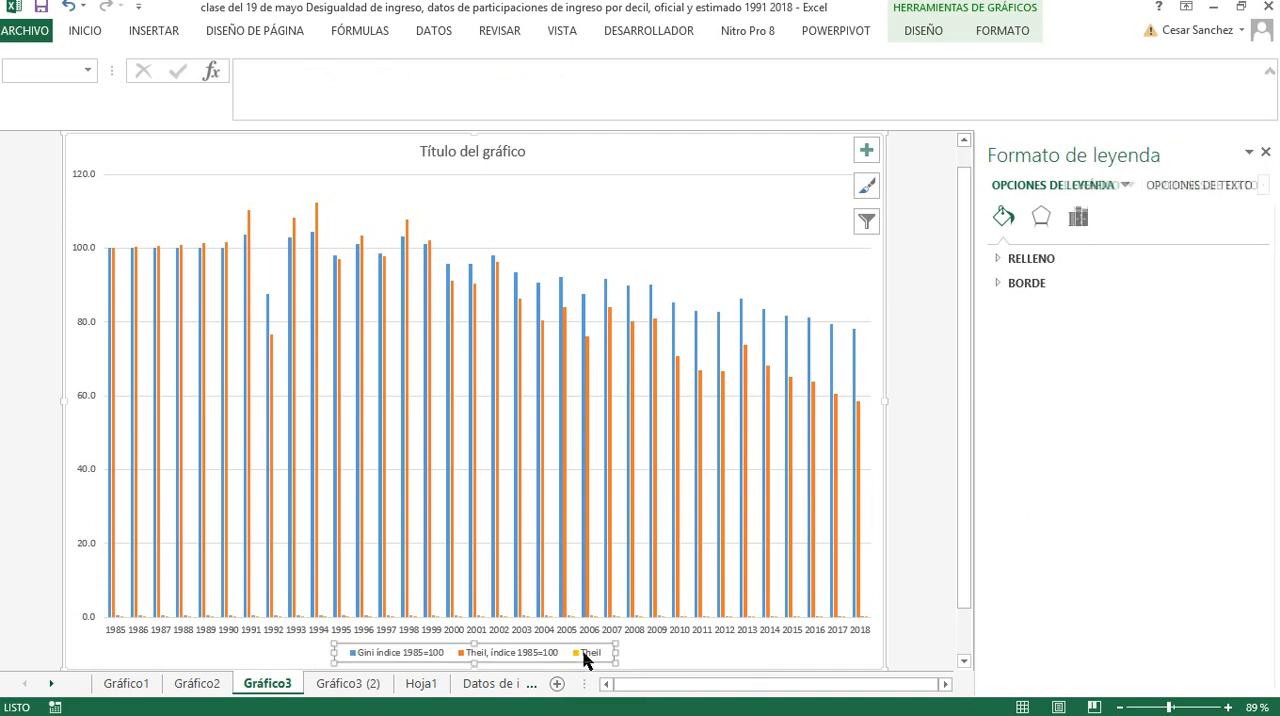
{"action": "left_click", "coordinate": [585, 656]}
{"action": "key", "text": "Delete"}
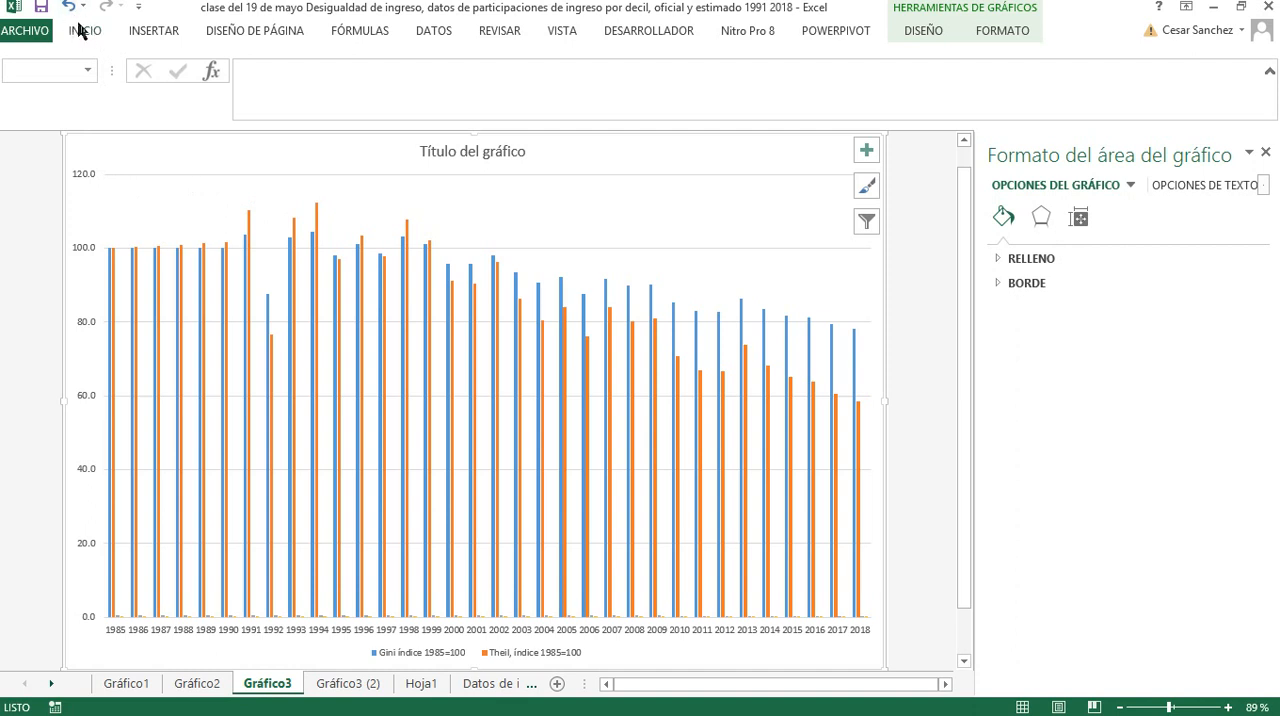
Color all text in the Gráfico3 chart black and enlarge it to size 14
{"action": "left_click", "coordinate": [140, 36]}
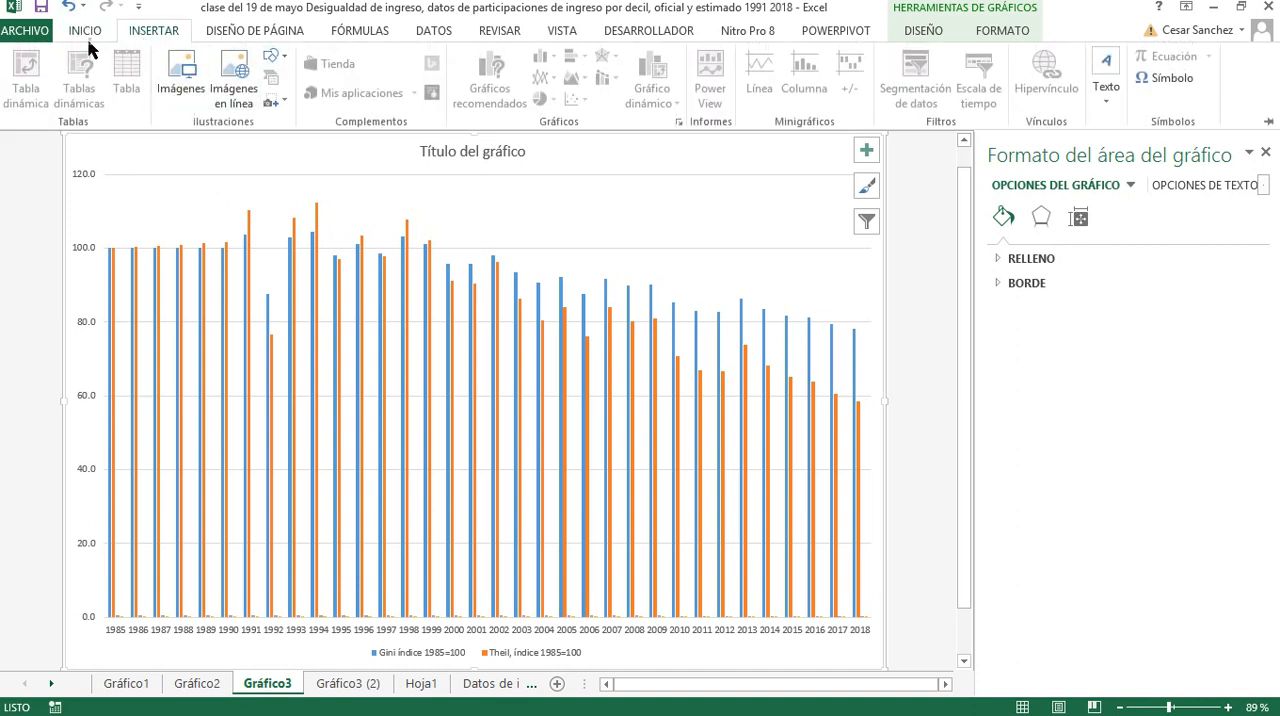
{"action": "scroll", "coordinate": [284, 82], "scroll_direction": "up", "scroll_amount": 1}
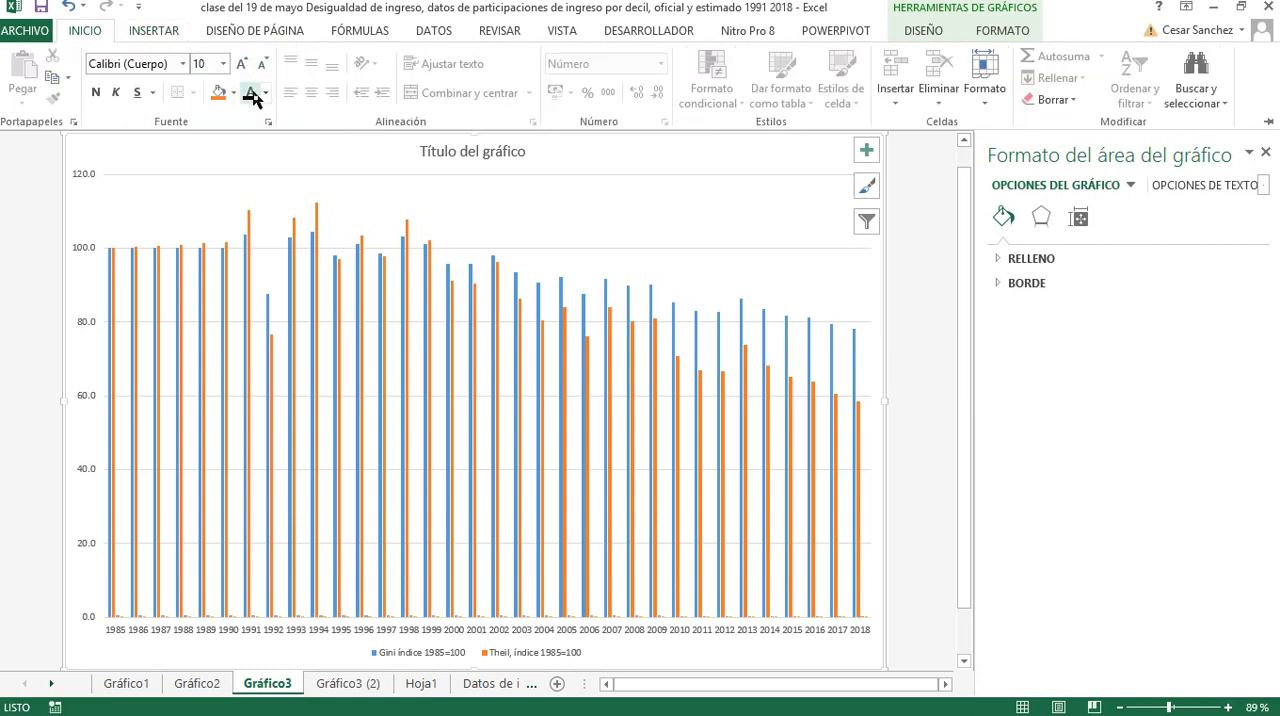
{"action": "left_click", "coordinate": [252, 94]}
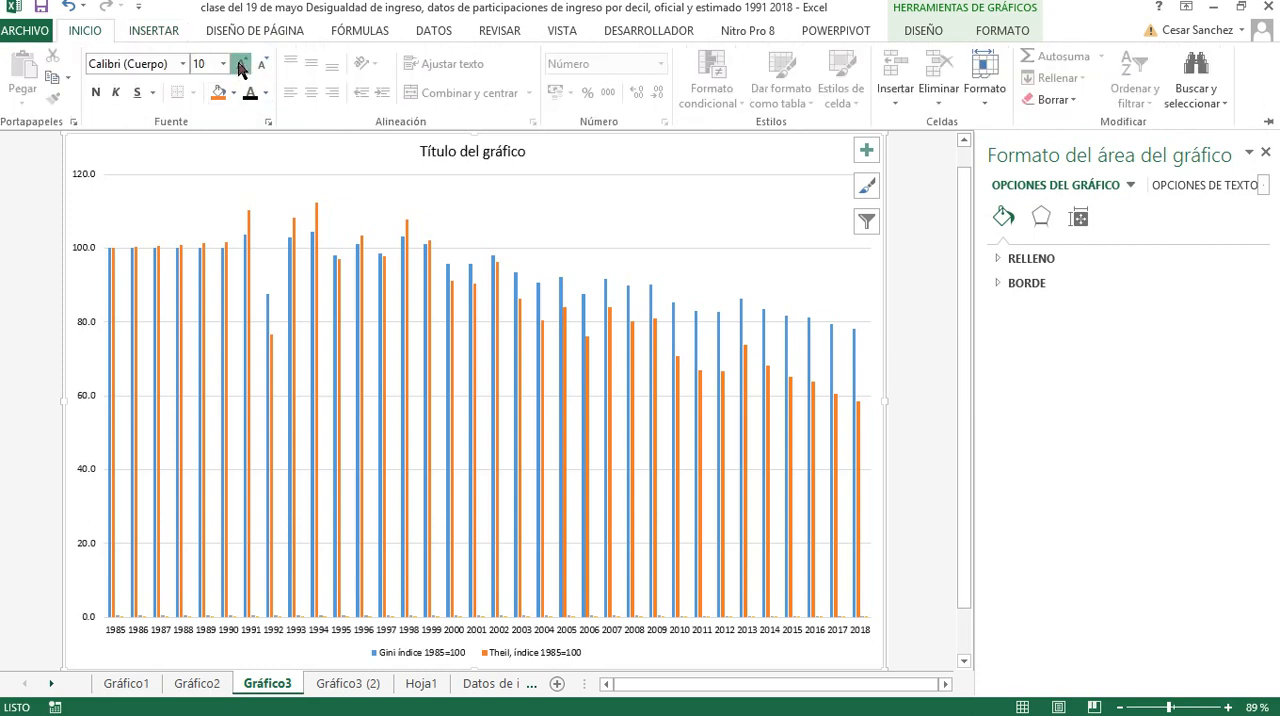
{"action": "left_click", "coordinate": [241, 66]}
{"action": "left_click", "coordinate": [241, 66]}
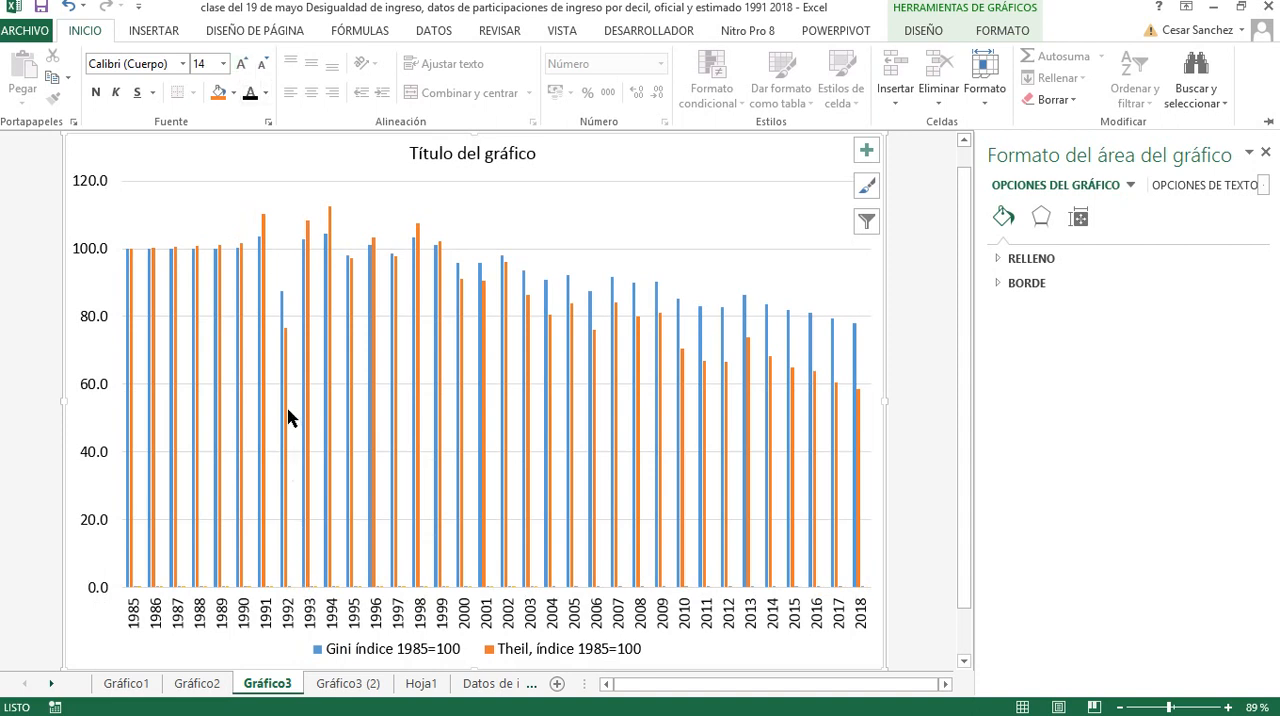
Change the Gráfico3 chart of the 1985=100 indices from clustered columns to a line chart
{"action": "right_click", "coordinate": [209, 208]}
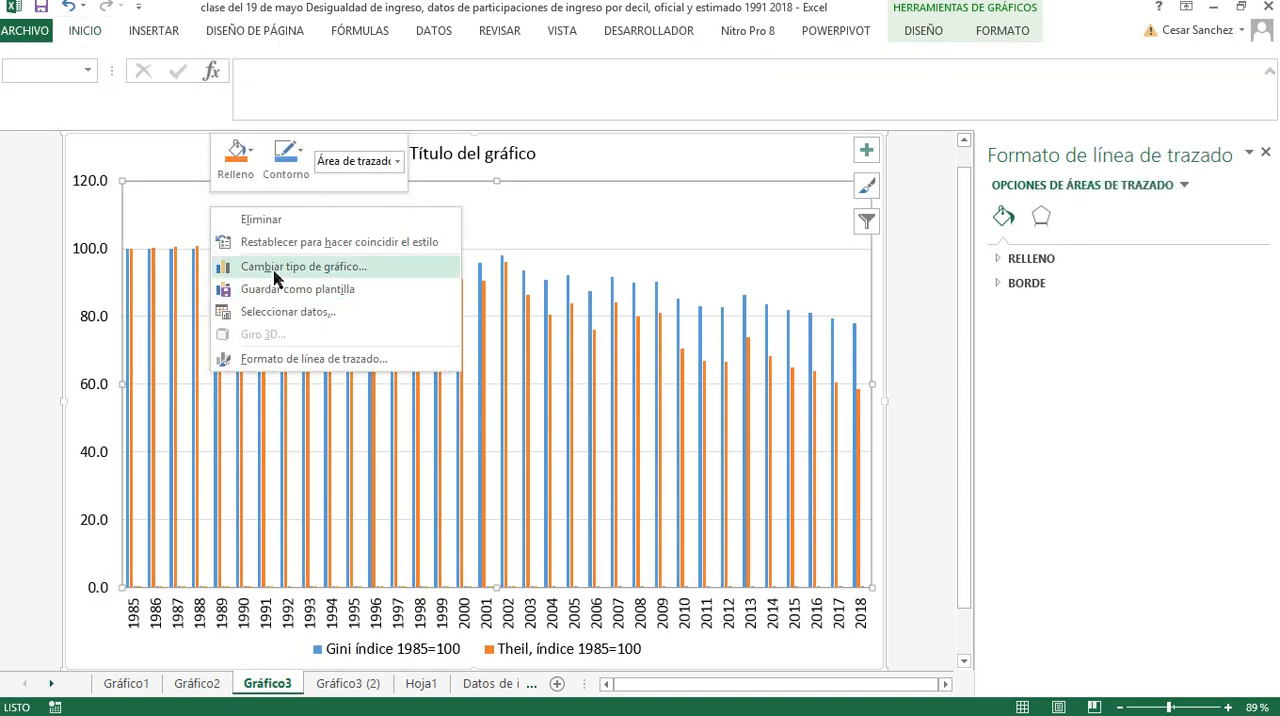
{"action": "left_click", "coordinate": [276, 267]}
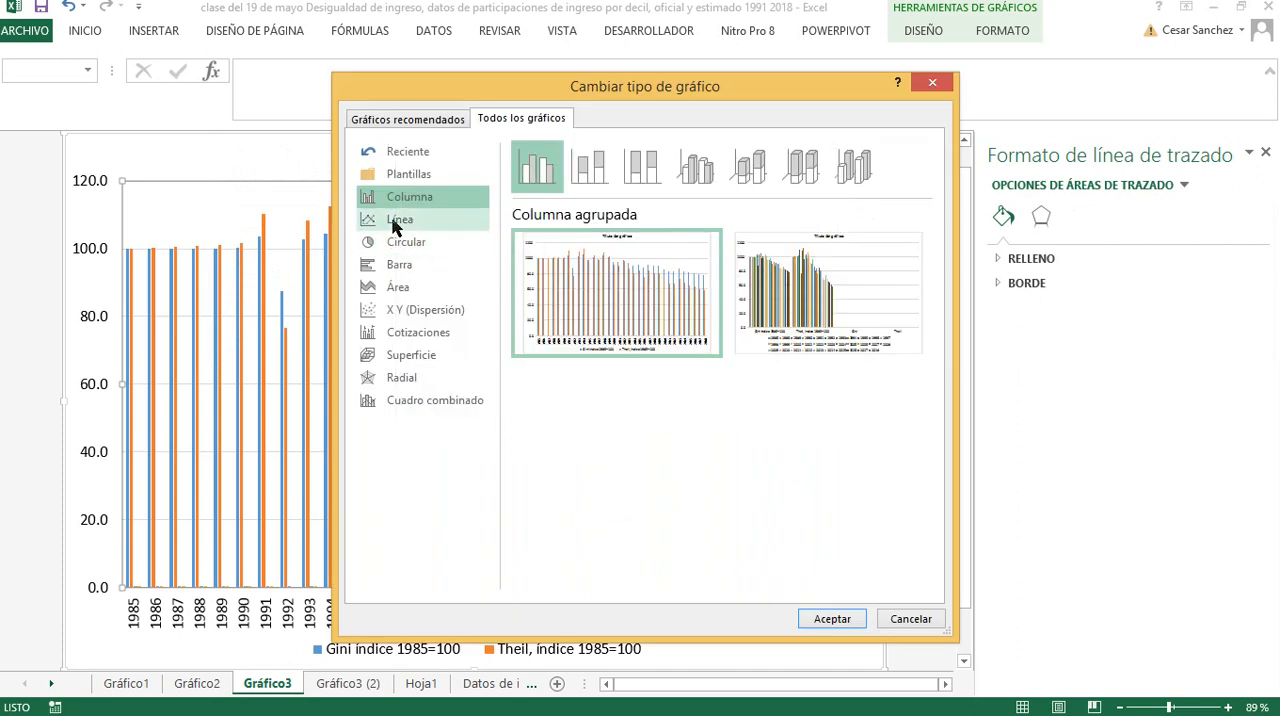
{"action": "left_click", "coordinate": [398, 221]}
{"action": "left_click", "coordinate": [828, 619]}
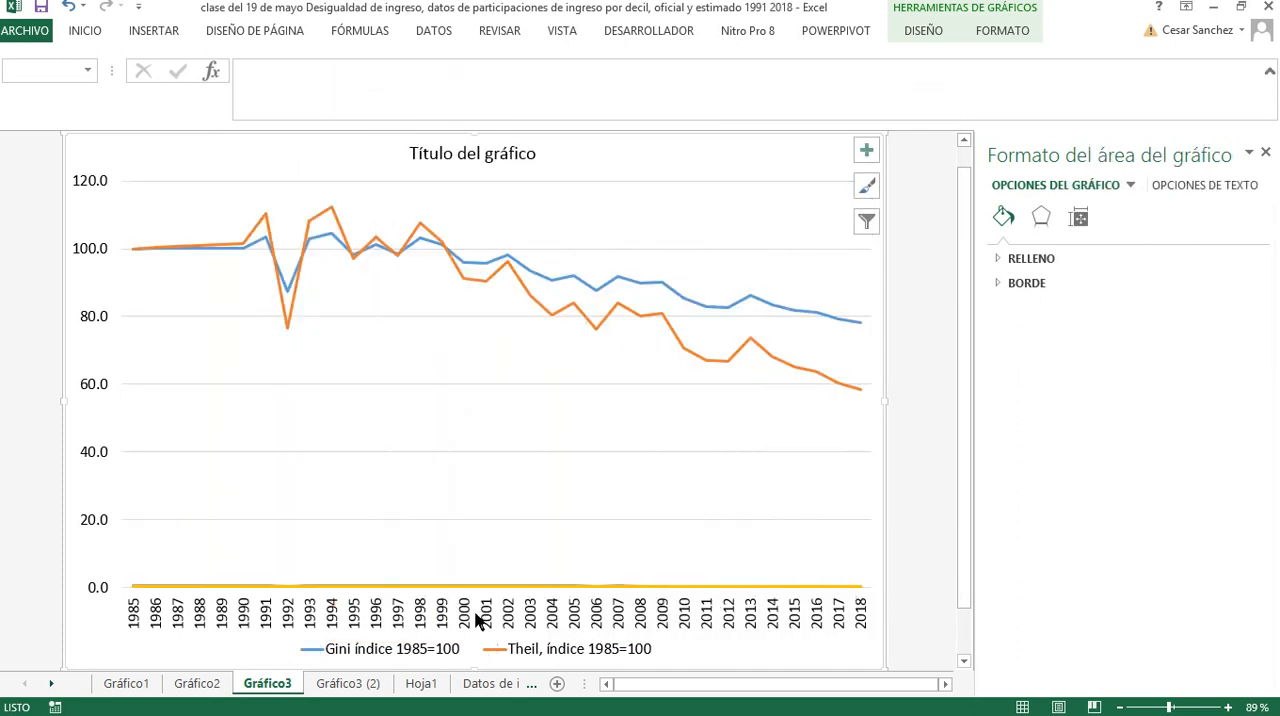
Delete the absolute Theil and Gini series running along the zero line of the Gráfico3 chart
{"action": "left_click", "coordinate": [460, 588]}
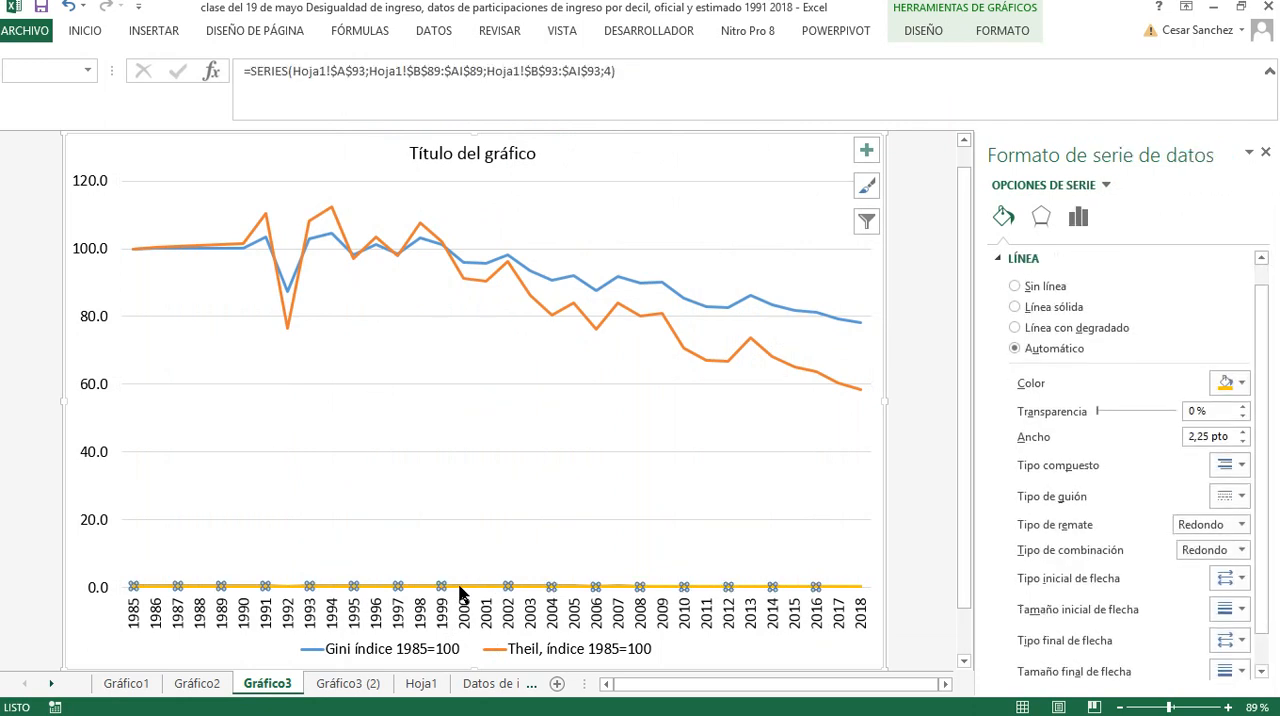
{"action": "key", "text": "Delete"}
{"action": "left_click", "coordinate": [460, 588]}
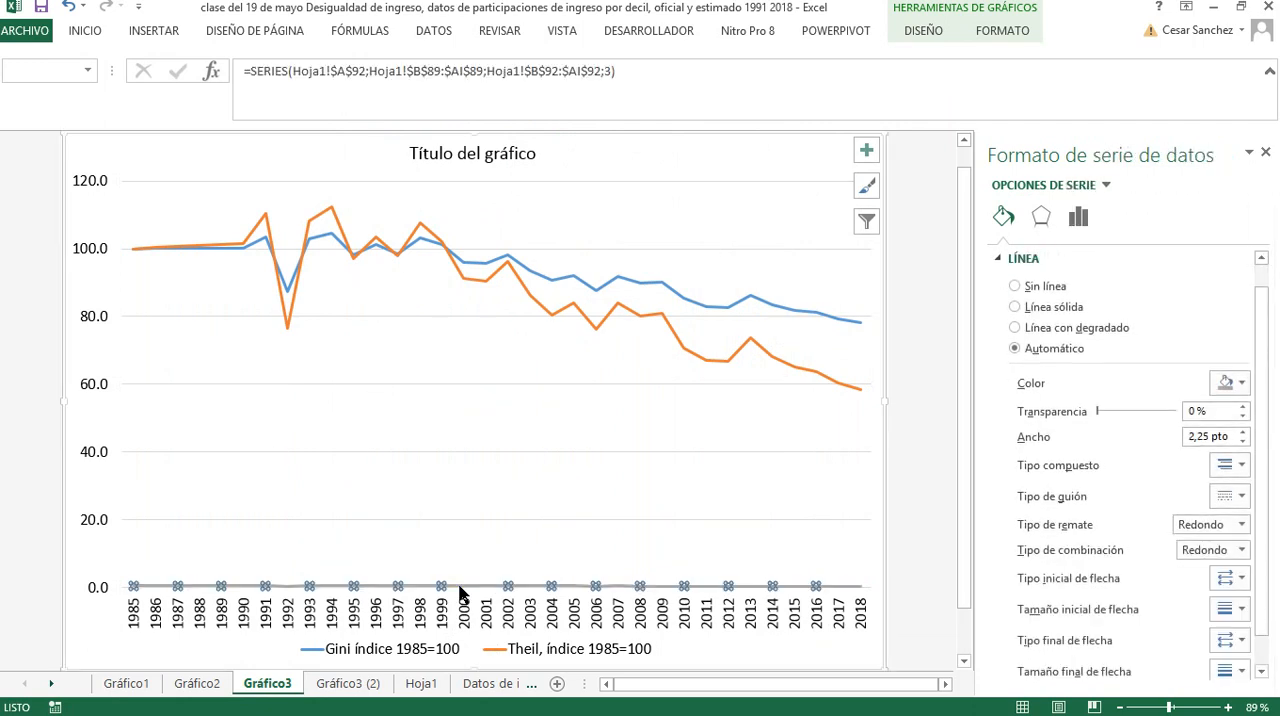
{"action": "key", "text": "Delete"}
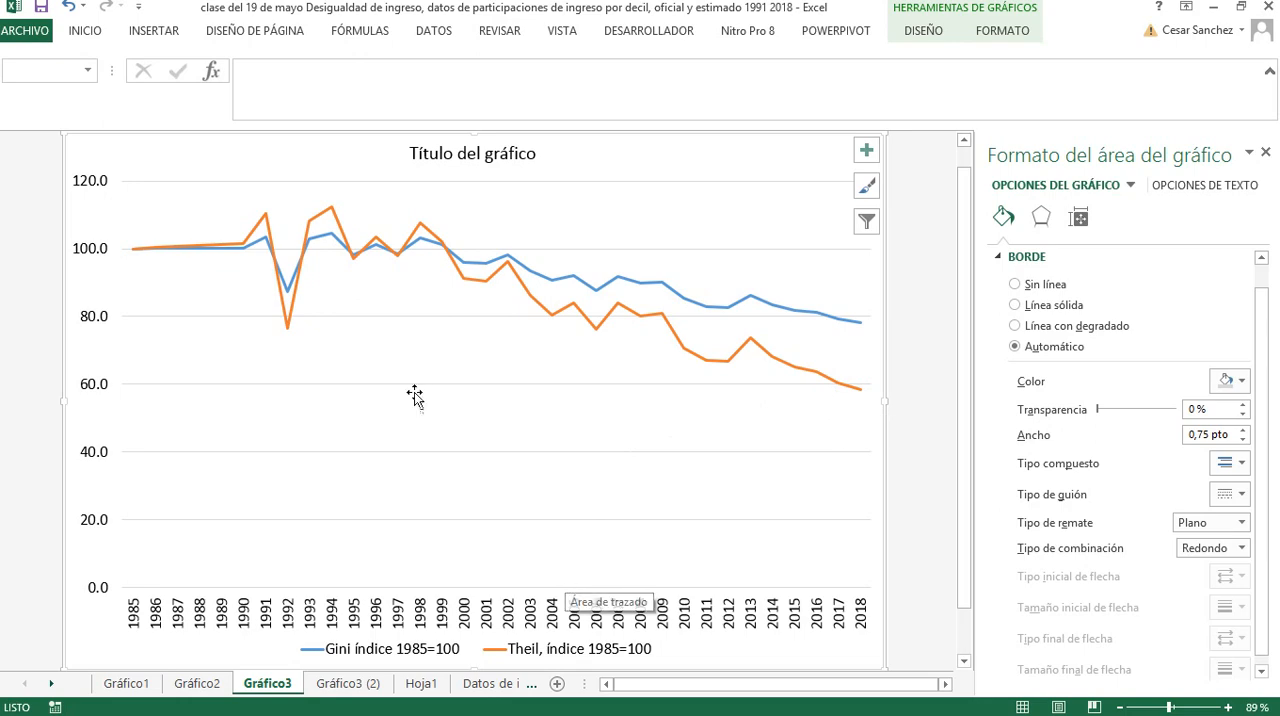
Look through the Gráfico2 chart and the Hoja1, Datos de ingreso % 1985 2018 and Datos 1985 2018 reestimado sheets
{"action": "left_click", "coordinate": [218, 686]}
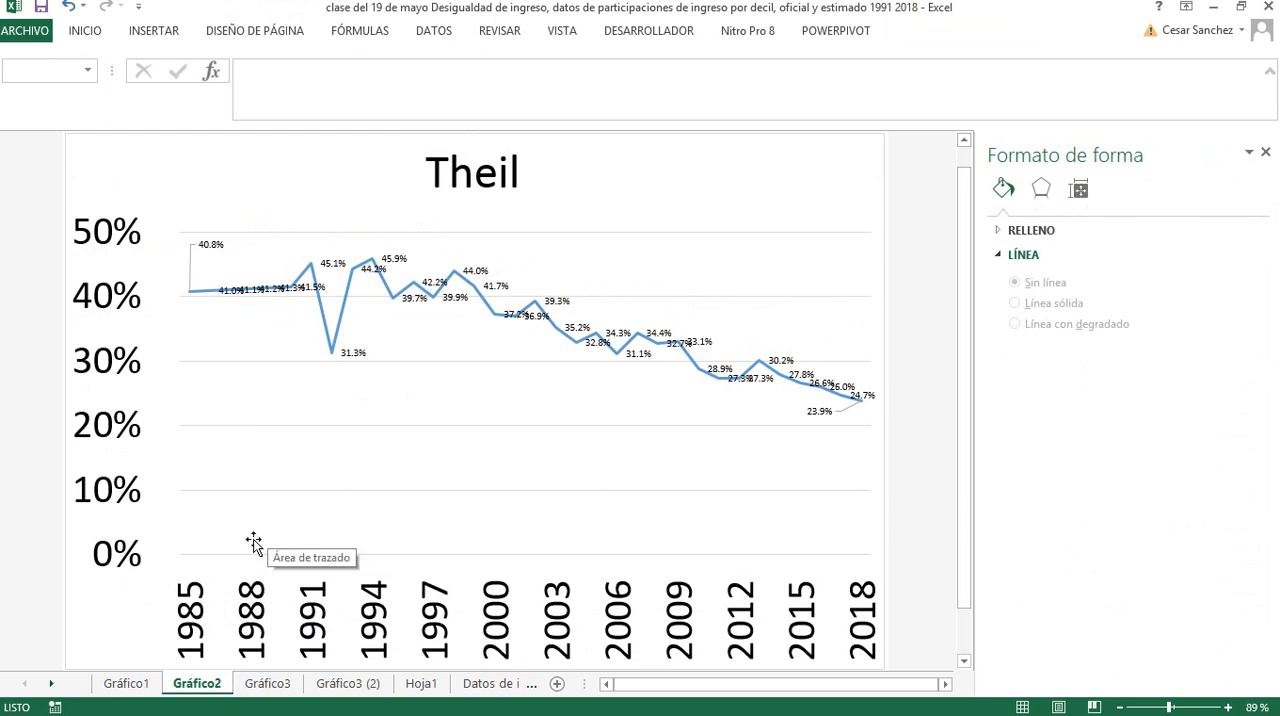
{"action": "left_click", "coordinate": [421, 684]}
{"action": "left_click_drag", "start_coordinate": [857, 688], "coordinate": [591, 688]}
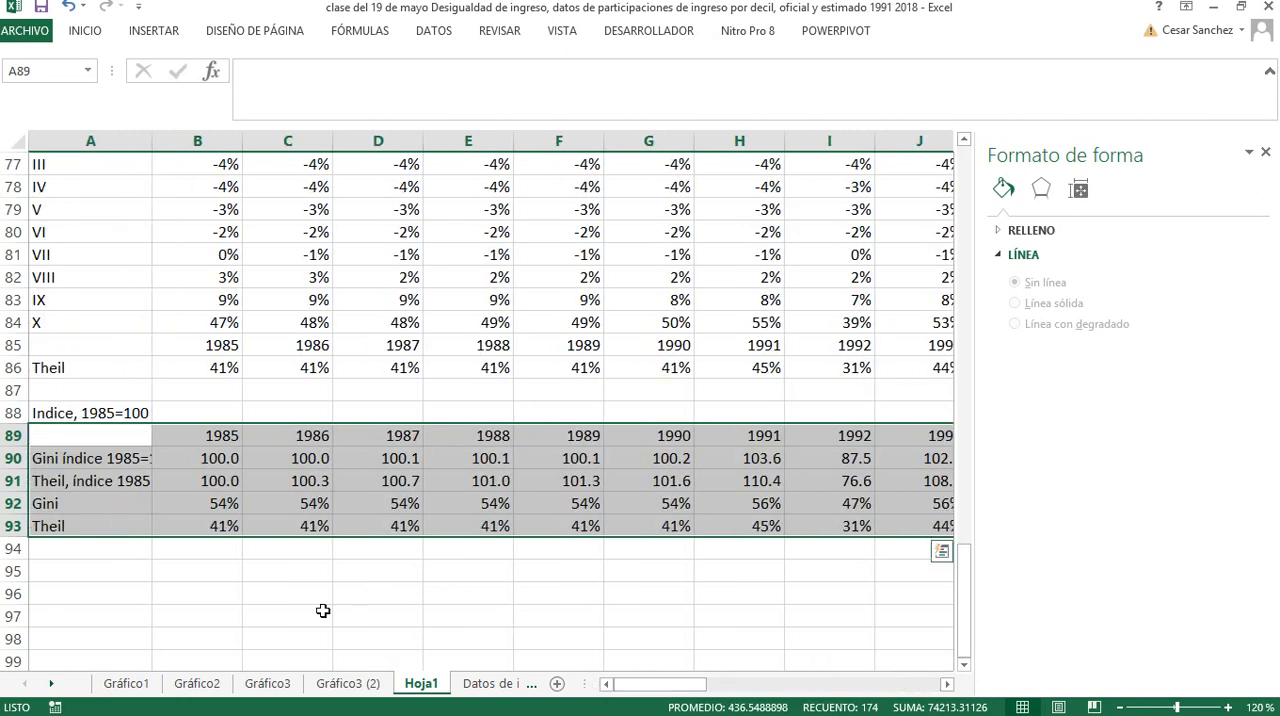
{"action": "left_click", "coordinate": [476, 689]}
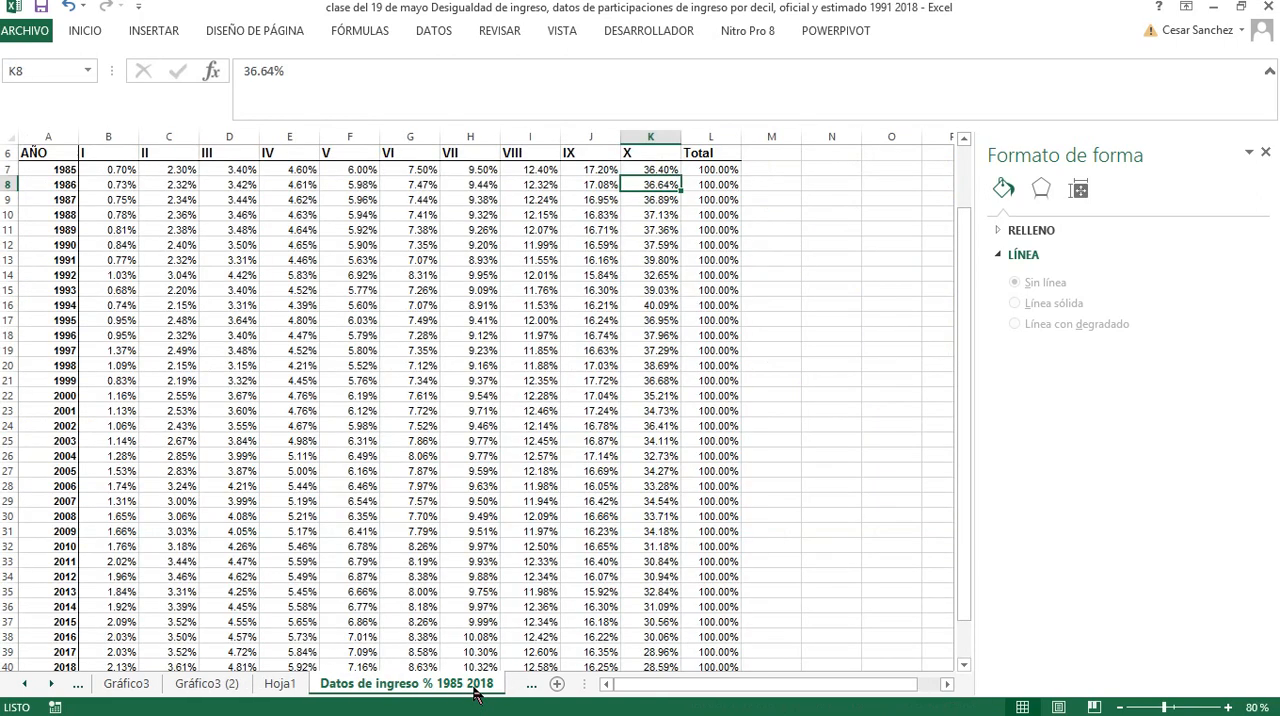
{"action": "left_click", "coordinate": [24, 688]}
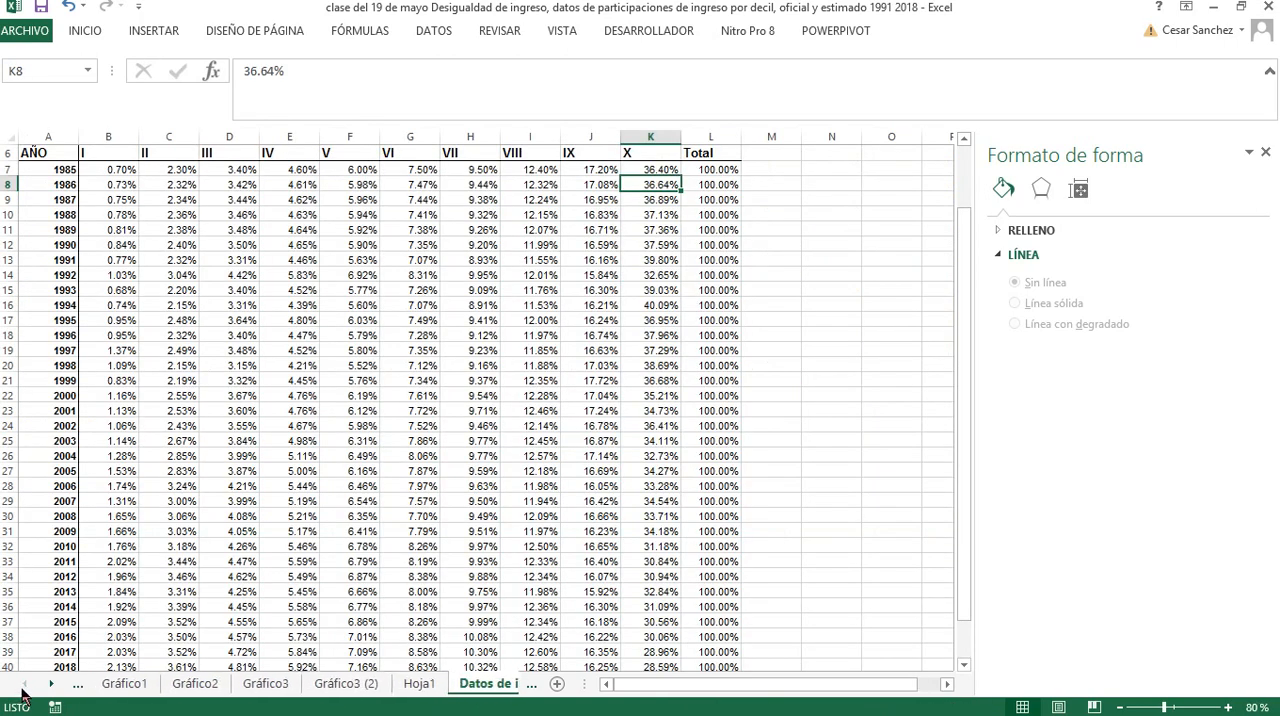
{"action": "left_click", "coordinate": [50, 686]}
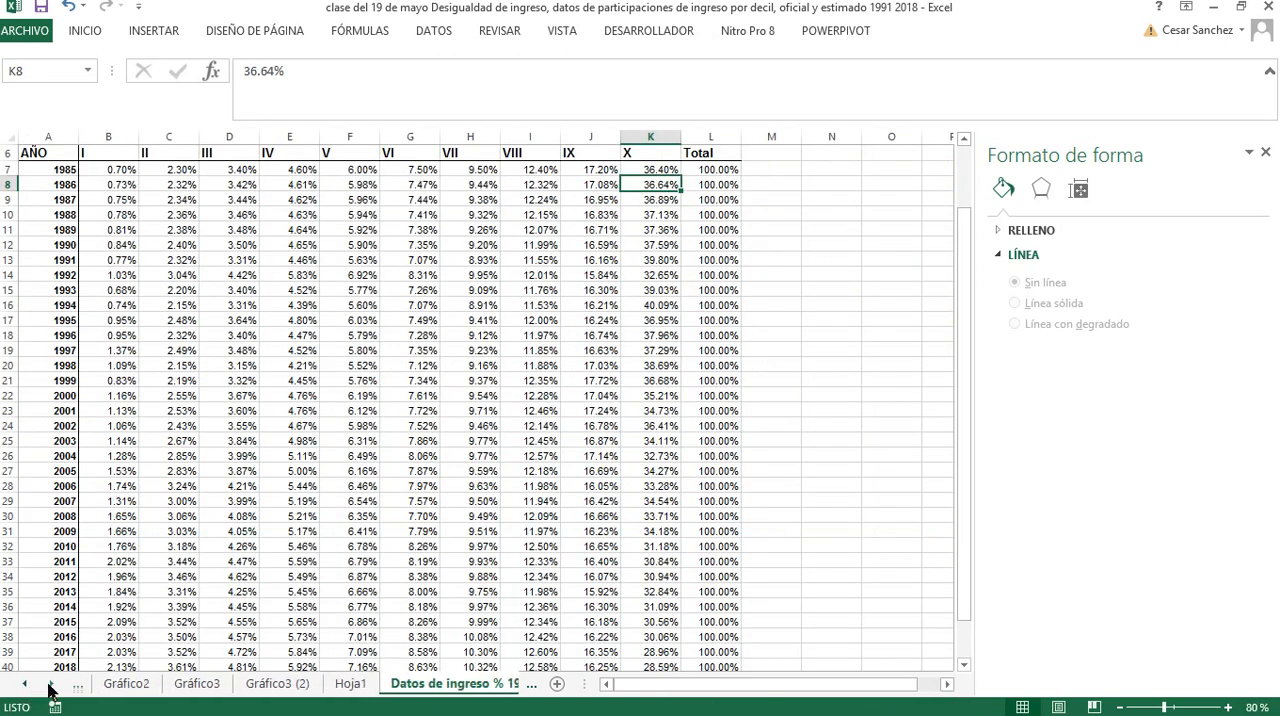
{"action": "left_click", "coordinate": [50, 686]}
{"action": "left_click", "coordinate": [50, 686]}
{"action": "left_click", "coordinate": [50, 686]}
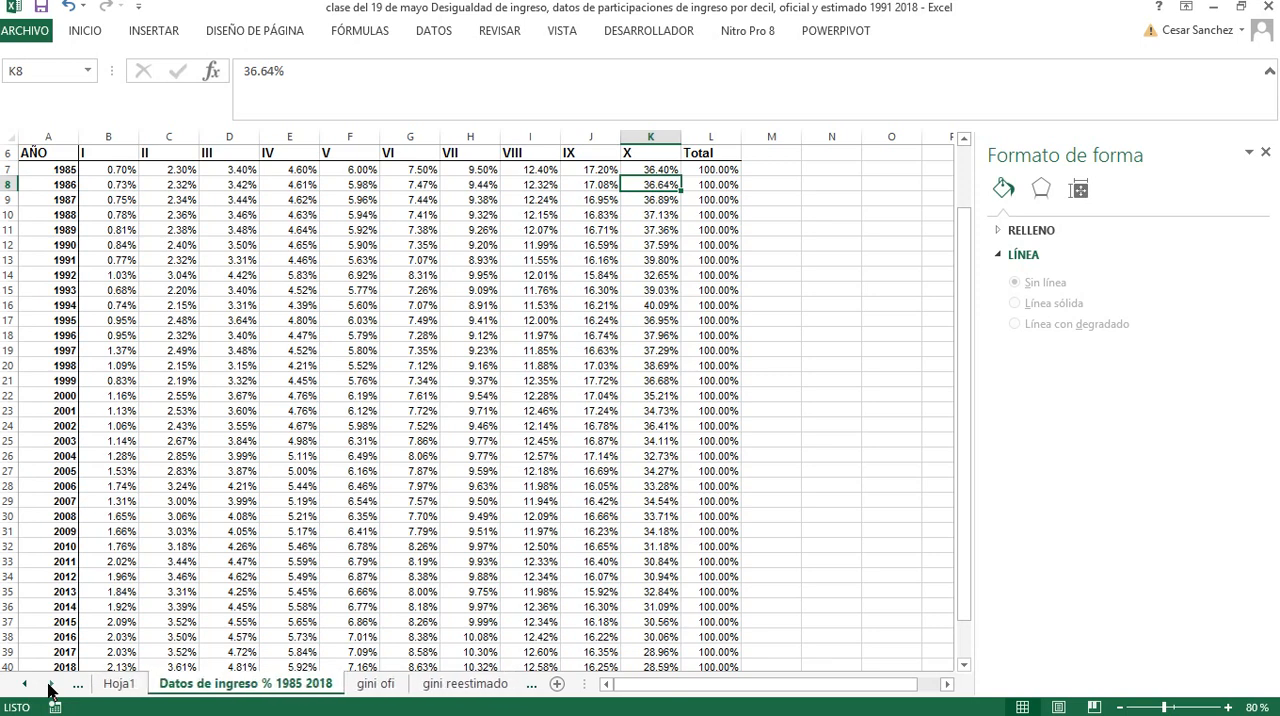
{"action": "left_click", "coordinate": [50, 686]}
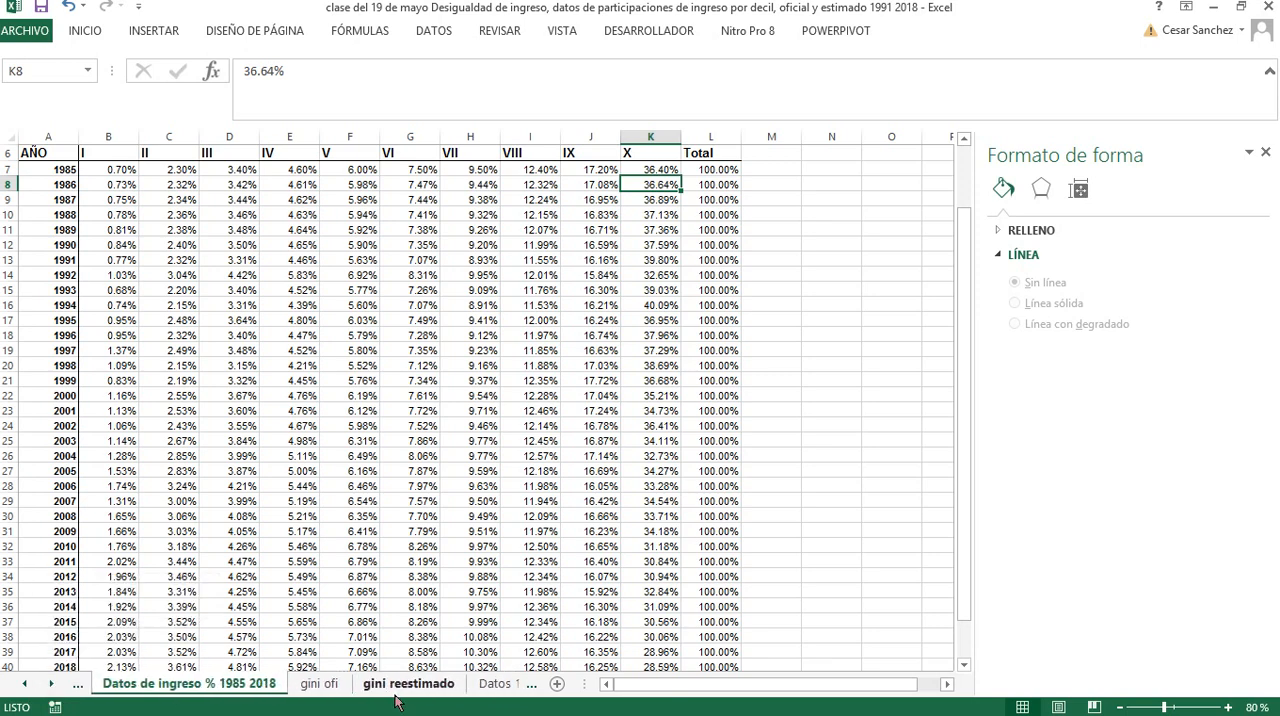
{"action": "left_click", "coordinate": [494, 686]}
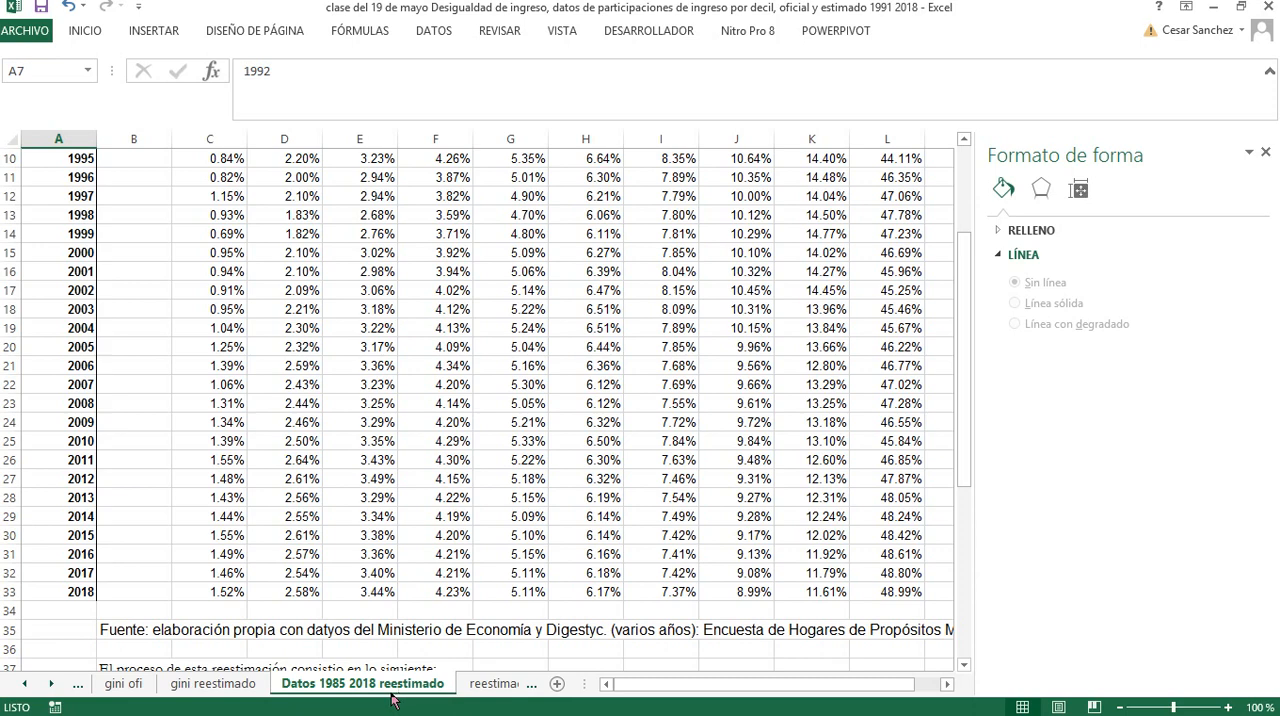
Examine the official decile income shares and their subtitle on the Datos de ingreso % 1985 2018 sheet, enlarged to 140%
{"action": "left_click", "coordinate": [27, 685]}
{"action": "left_click", "coordinate": [27, 685]}
{"action": "left_click", "coordinate": [27, 685]}
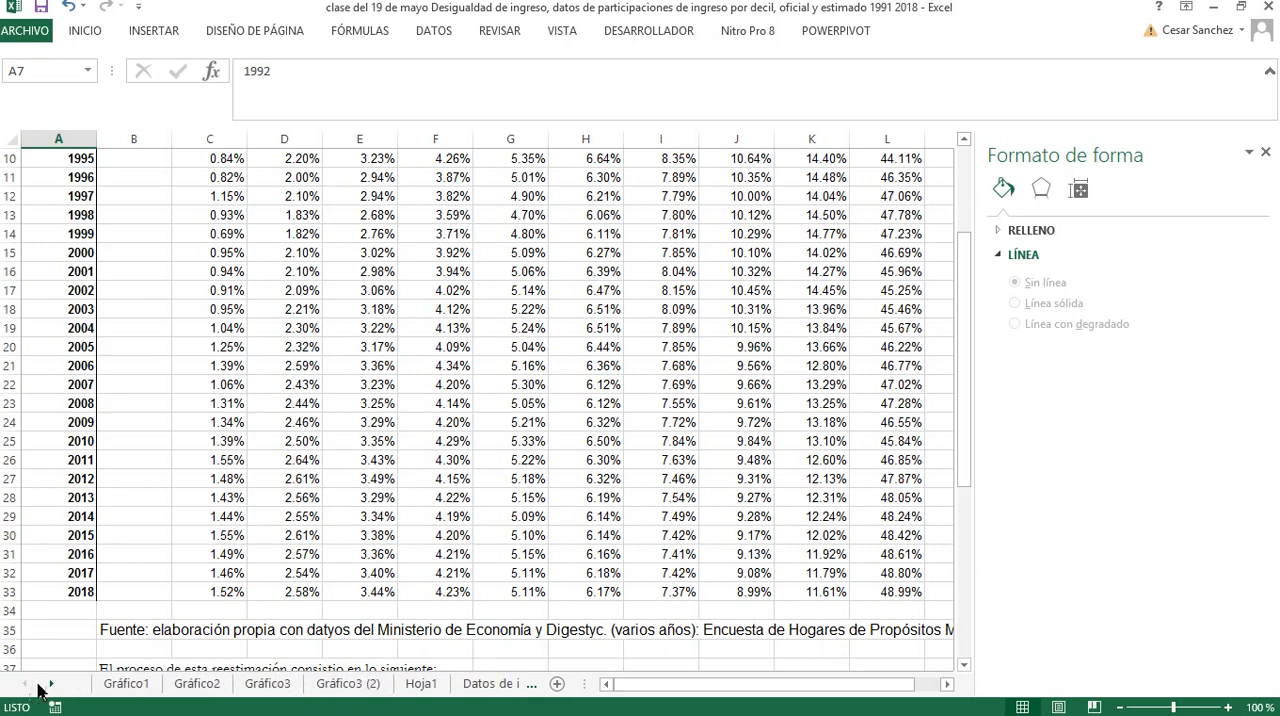
{"action": "left_click", "coordinate": [50, 686]}
{"action": "left_click", "coordinate": [50, 686]}
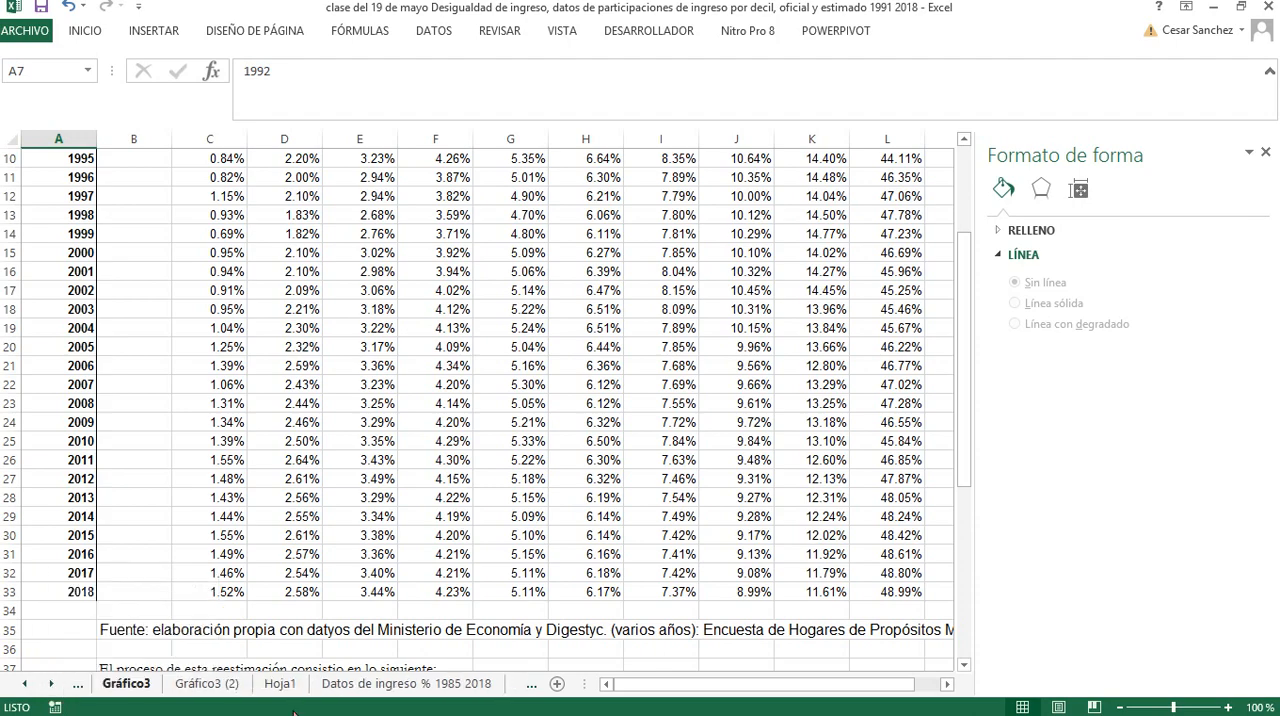
{"action": "left_click", "coordinate": [372, 686]}
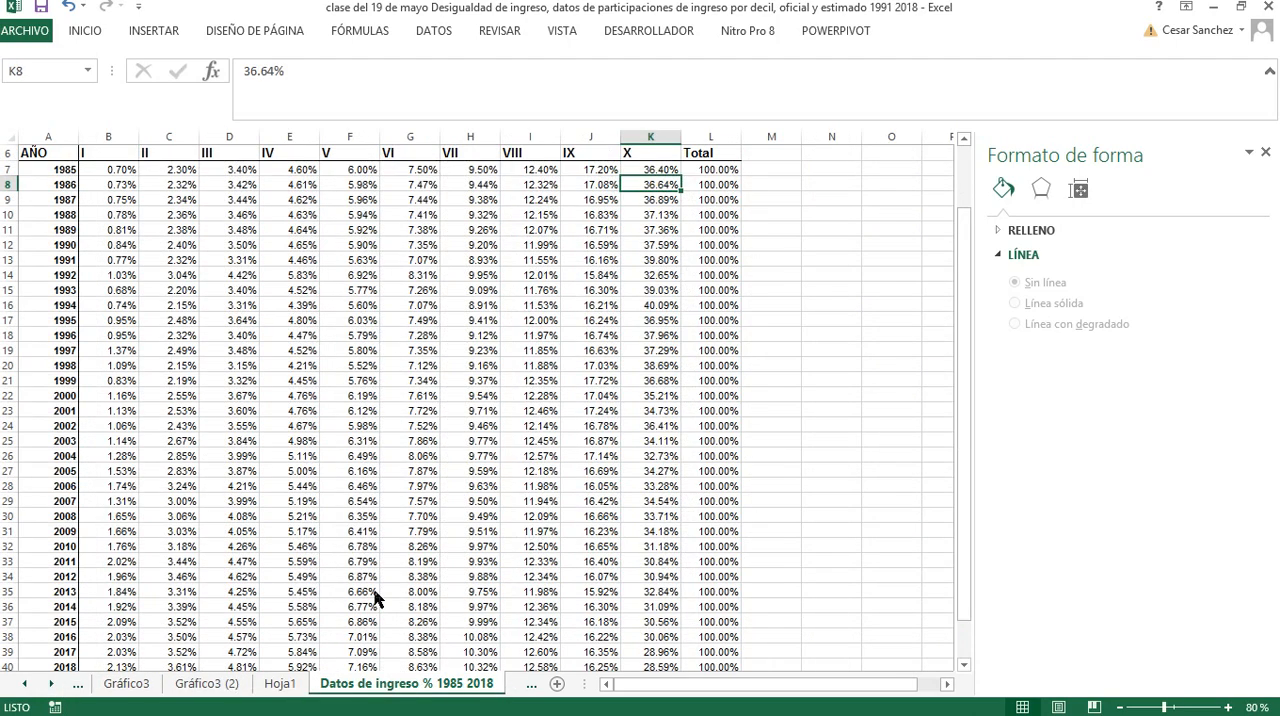
{"action": "scroll", "coordinate": [375, 595], "scroll_direction": "up", "scroll_amount": 2}
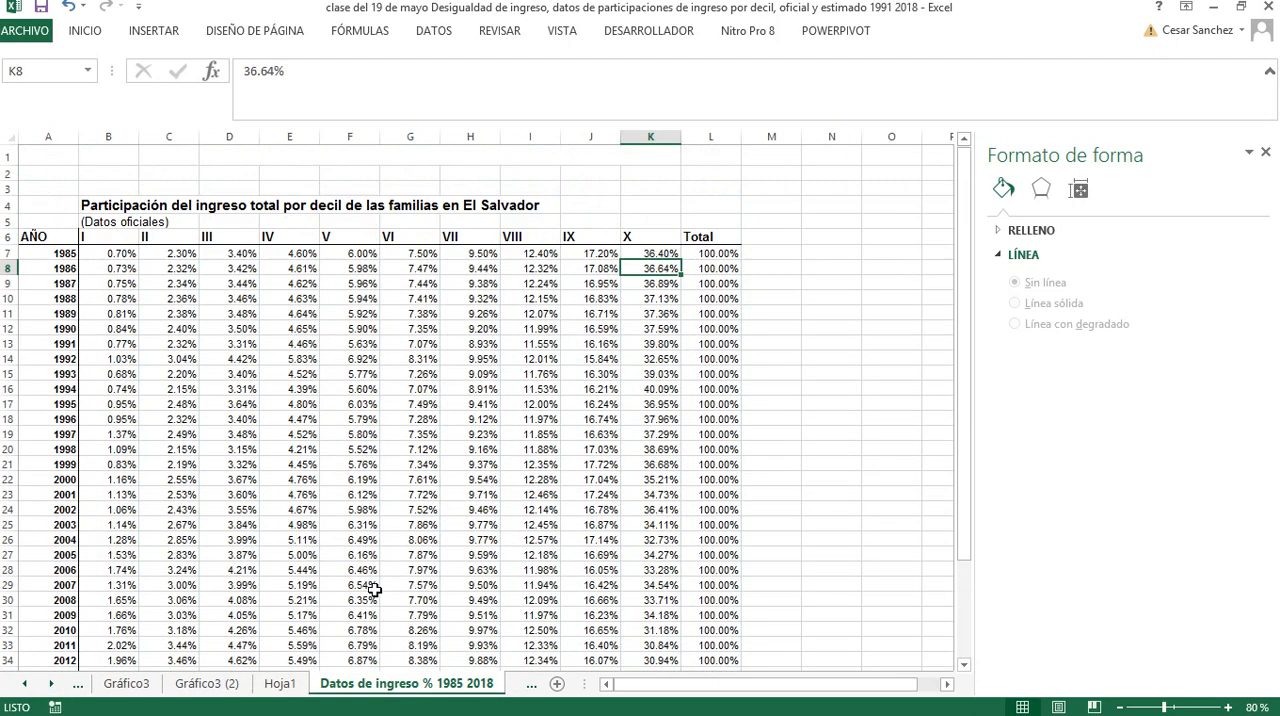
{"action": "left_click", "coordinate": [142, 221]}
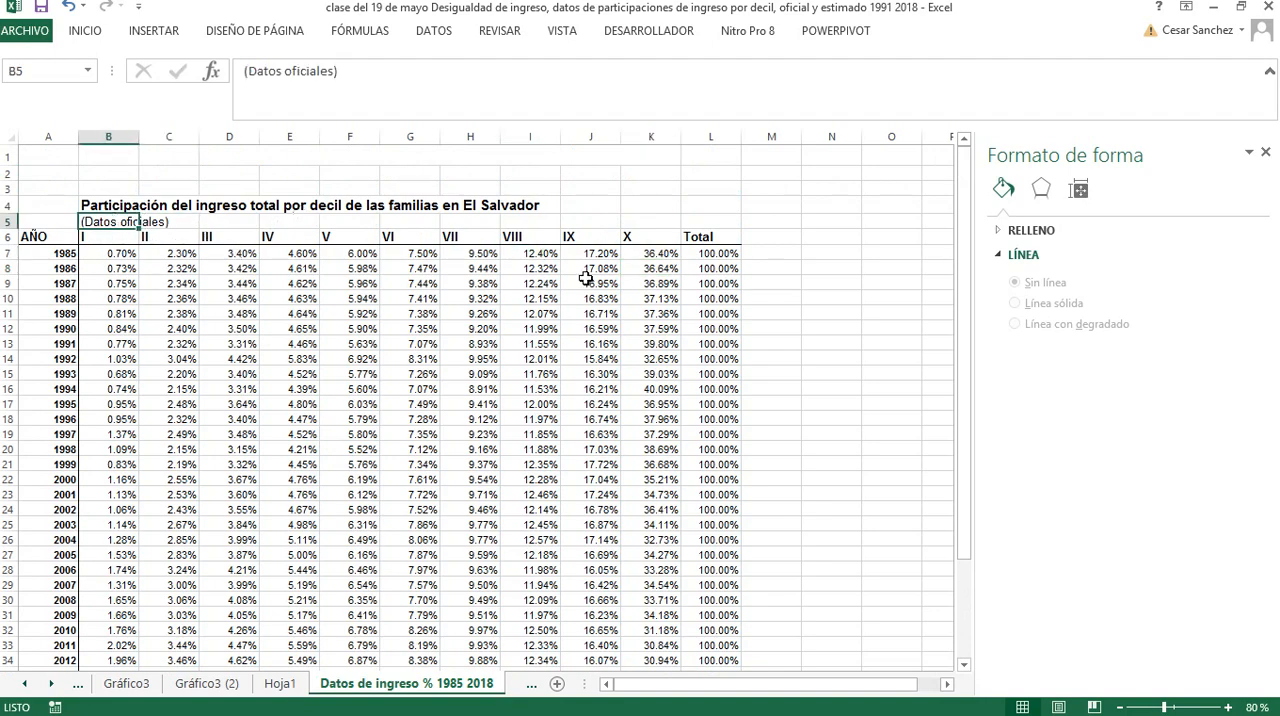
{"action": "left_click", "coordinate": [1228, 707]}
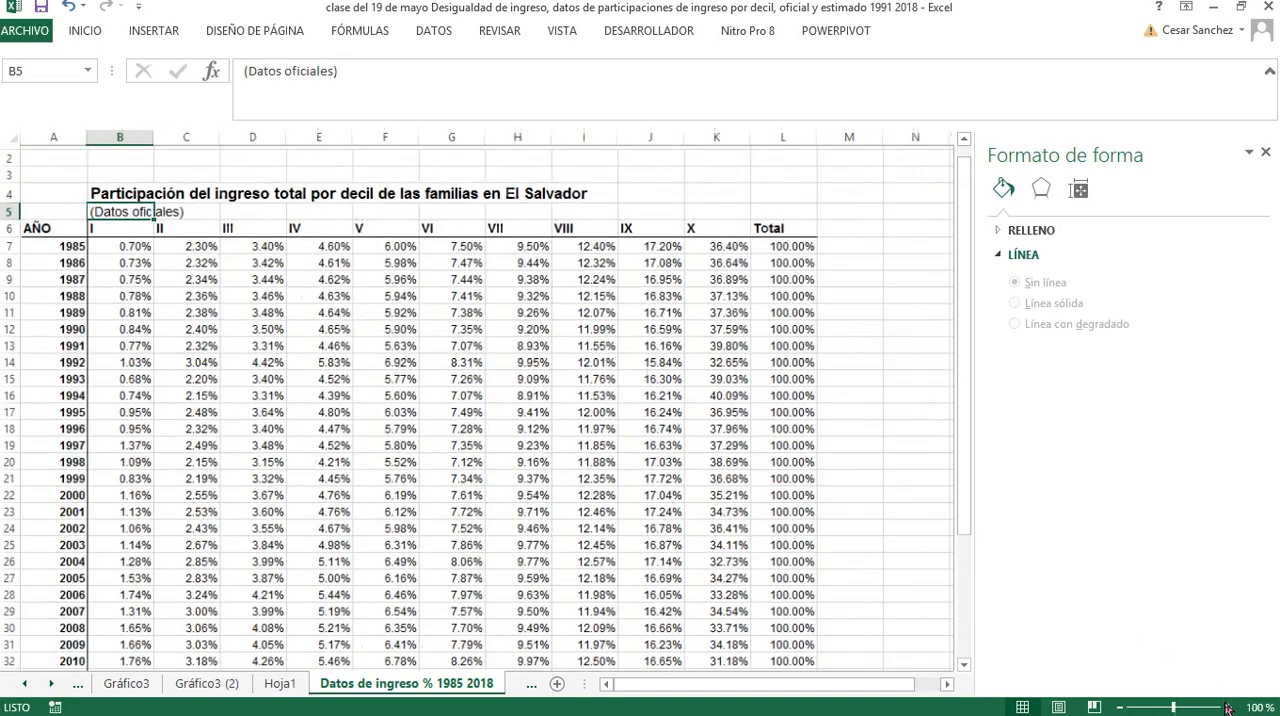
{"action": "left_click", "coordinate": [1228, 707]}
{"action": "left_click", "coordinate": [1228, 707]}
{"action": "left_click", "coordinate": [1228, 707]}
{"action": "left_click", "coordinate": [1228, 707]}
{"action": "left_click", "coordinate": [1228, 707]}
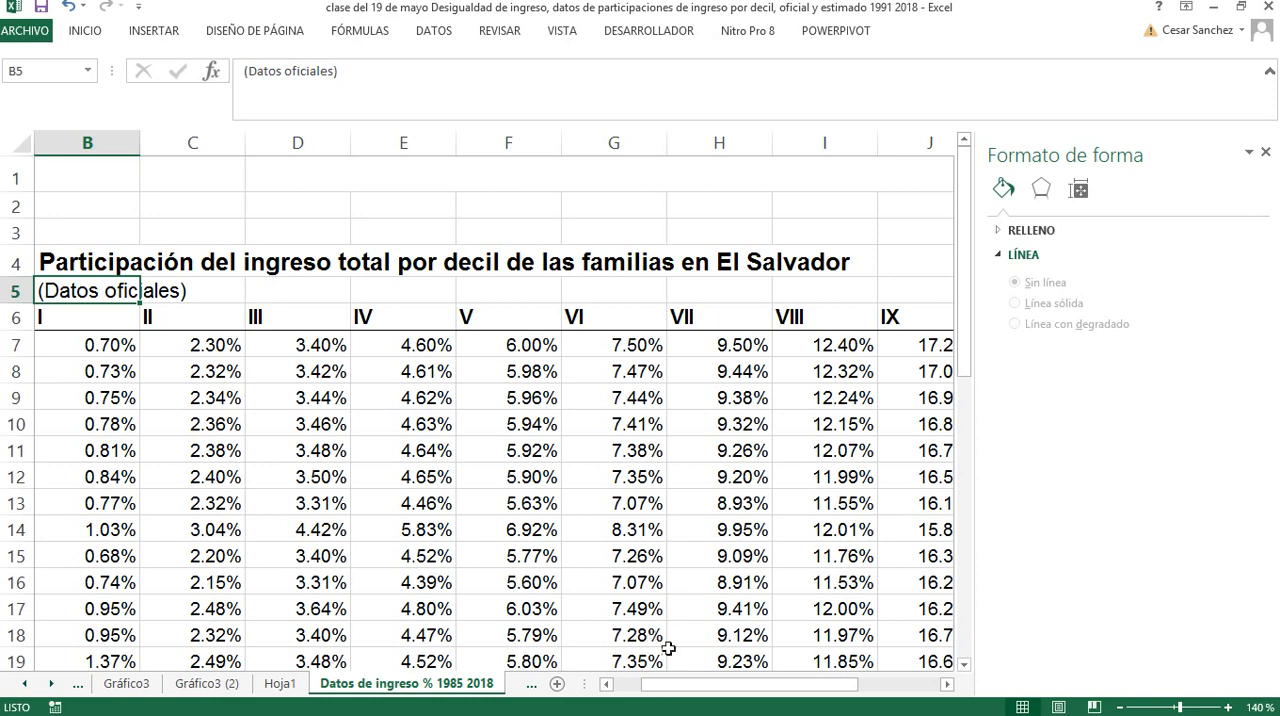
{"action": "left_click_drag", "start_coordinate": [674, 686], "coordinate": [611, 686]}
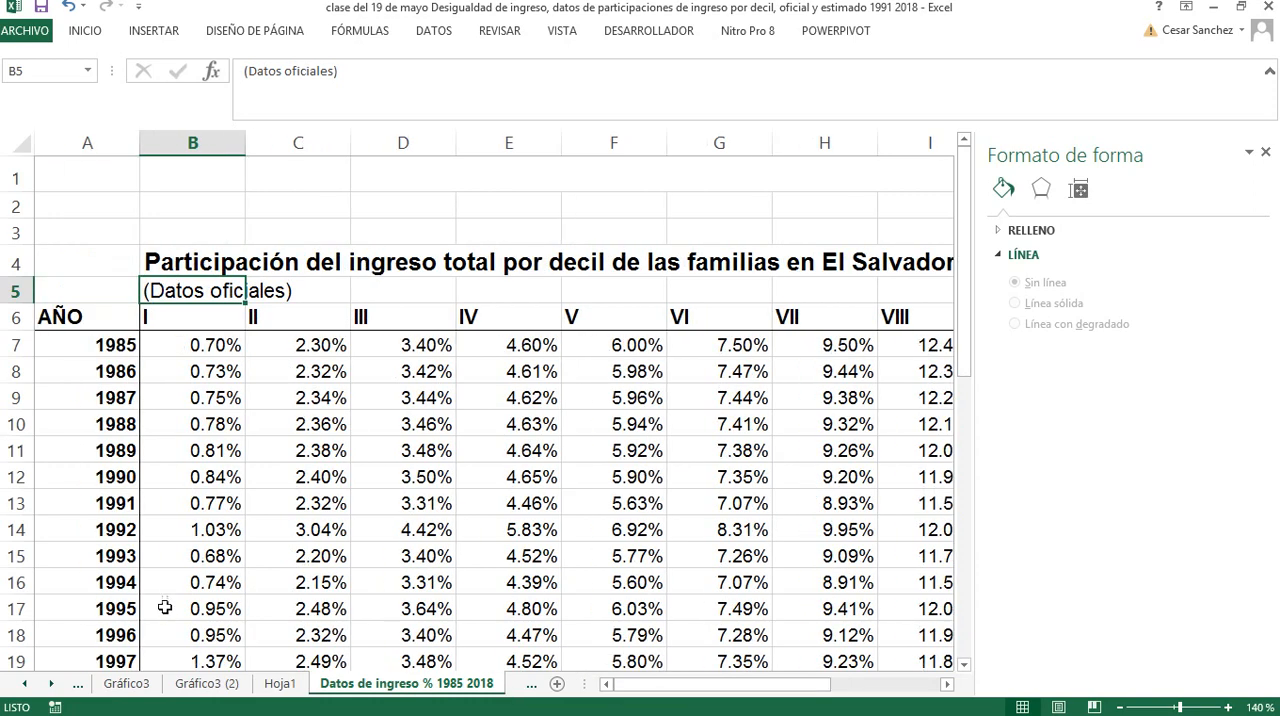
Correct the subtitle in B4 of the Datos 1985 2018 reestimado sheet to "(Datos con reestimación del décimo decil)."
{"action": "left_click", "coordinate": [50, 684]}
{"action": "left_click", "coordinate": [50, 684]}
{"action": "left_click", "coordinate": [50, 684]}
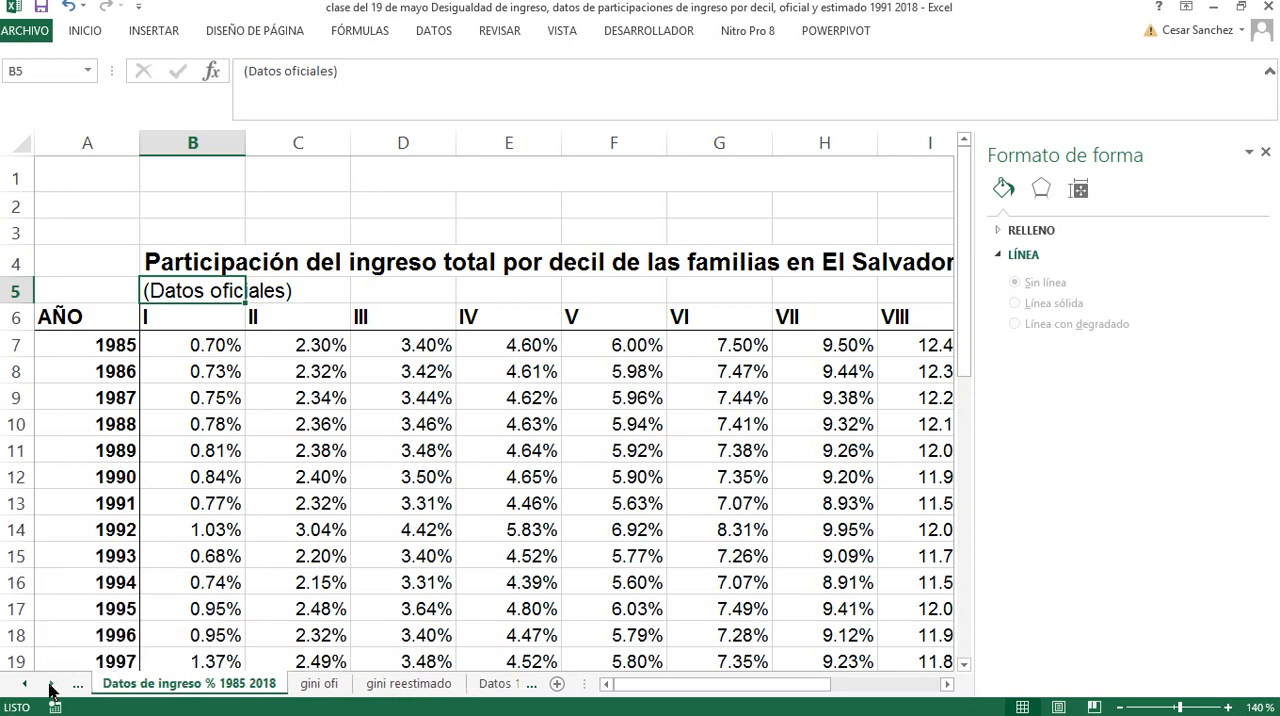
{"action": "left_click", "coordinate": [50, 684]}
{"action": "left_click", "coordinate": [50, 684]}
{"action": "left_click", "coordinate": [50, 684]}
{"action": "left_click", "coordinate": [153, 688]}
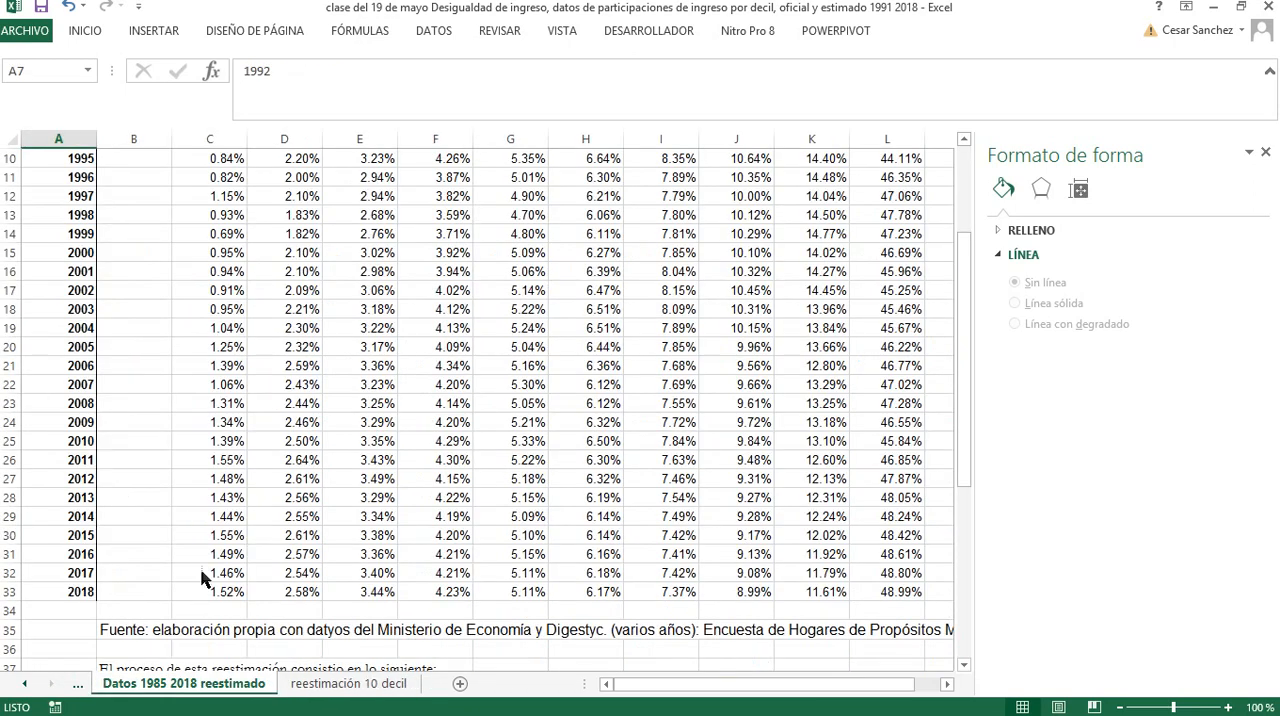
{"action": "scroll", "coordinate": [204, 565], "scroll_direction": "up", "scroll_amount": 3}
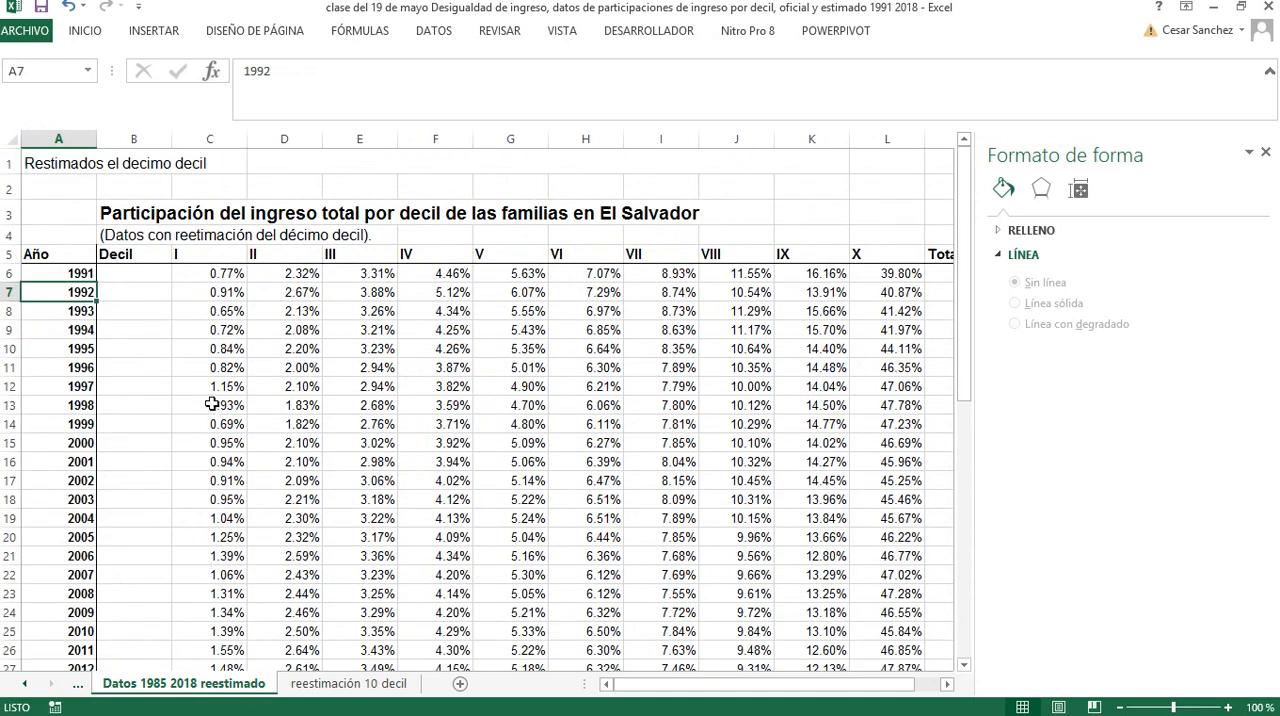
{"action": "left_click", "coordinate": [121, 236]}
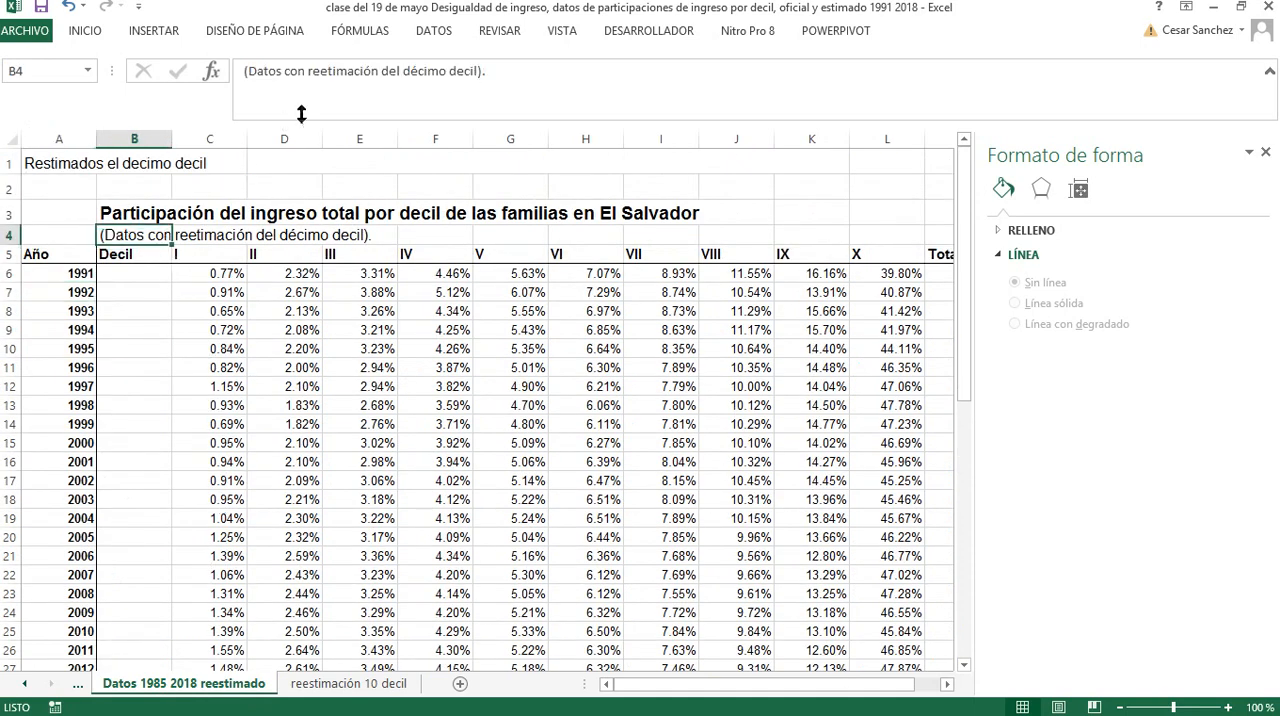
{"action": "left_click", "coordinate": [329, 72]}
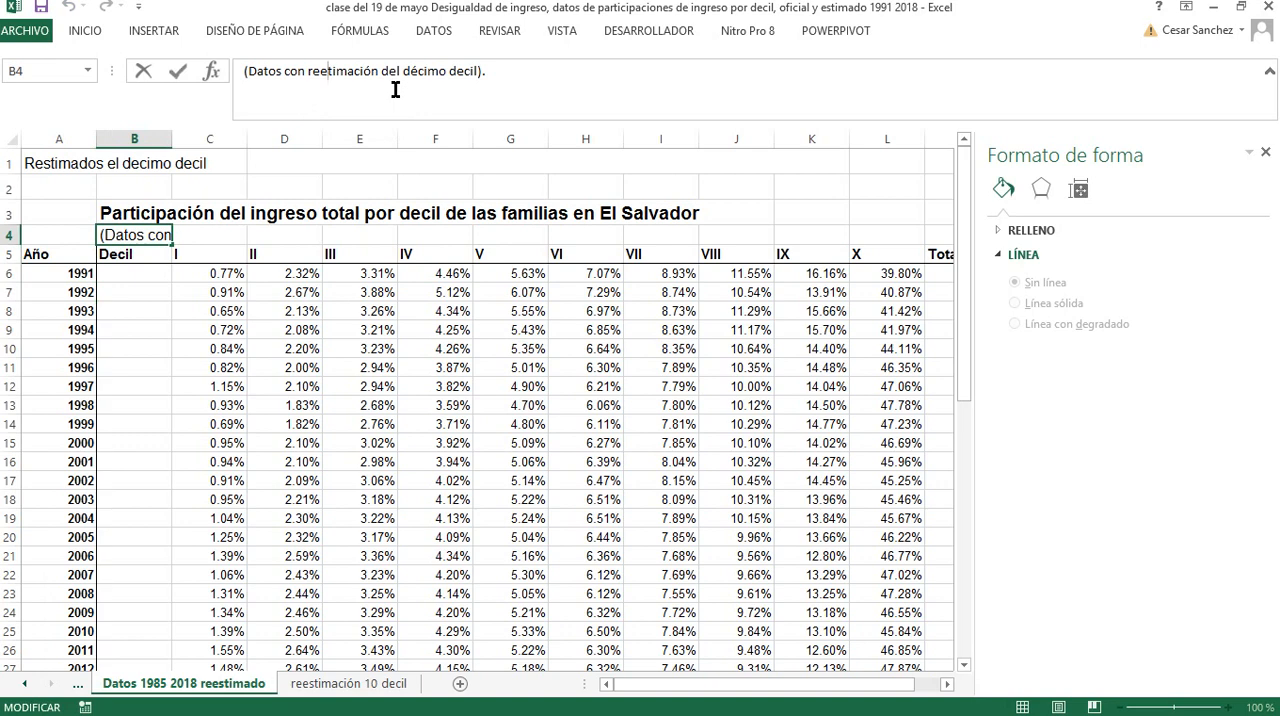
{"action": "type", "text": "s"}
{"action": "key", "text": "Return"}
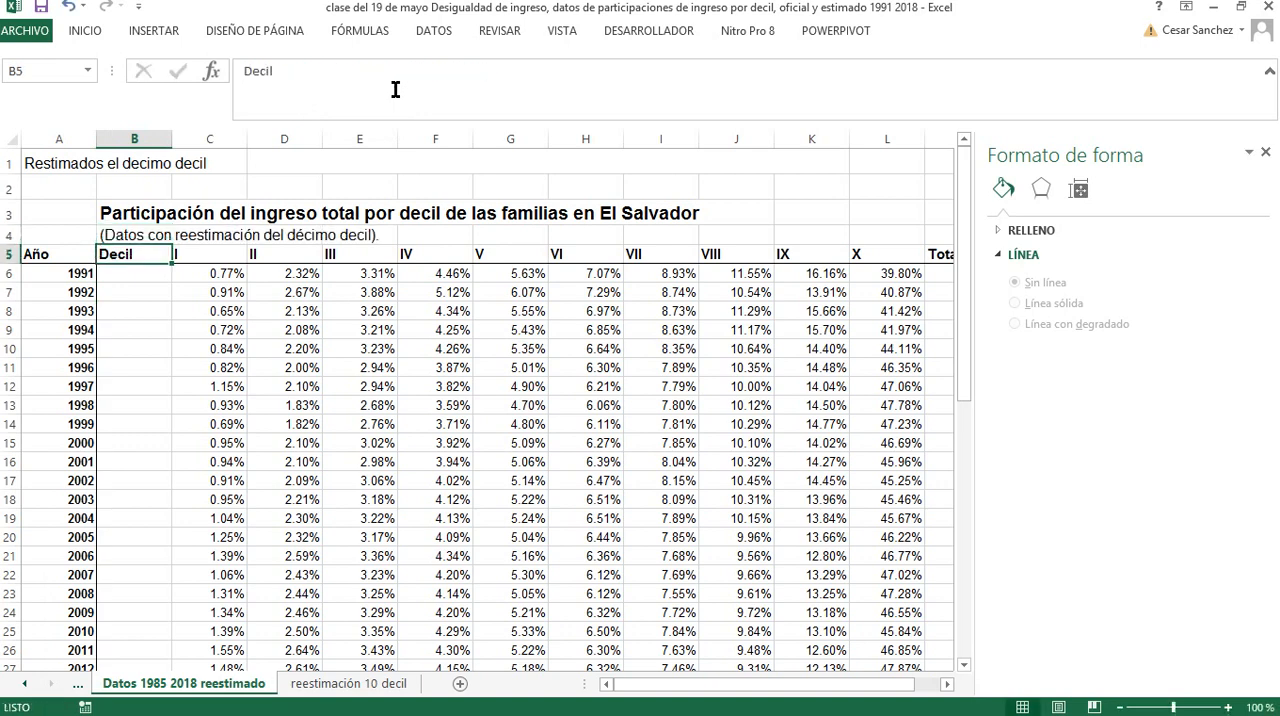
Examine the yearly re-estimation table and the ENIGH versus adjusted data chart on the reestimación 10 decil sheet
{"action": "left_click", "coordinate": [365, 686]}
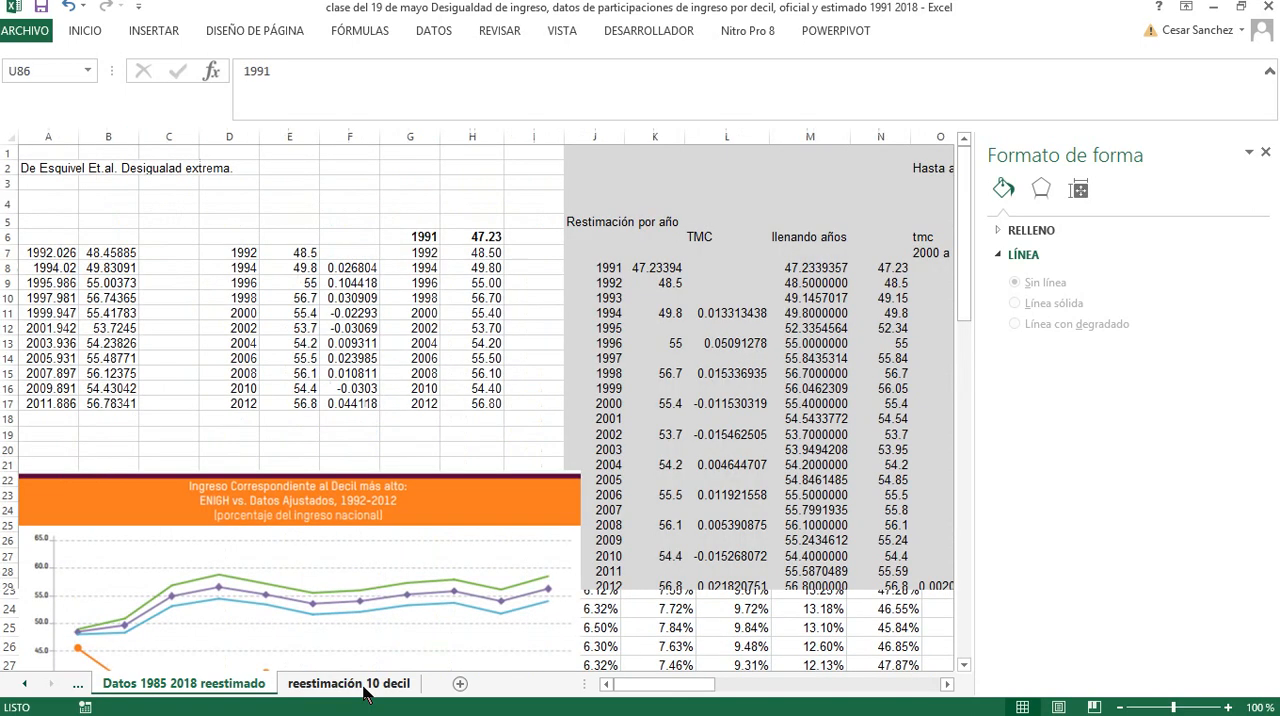
{"action": "scroll", "coordinate": [360, 650], "scroll_direction": "down", "scroll_amount": 3}
{"action": "scroll", "coordinate": [360, 643], "scroll_direction": "down", "scroll_amount": 2}
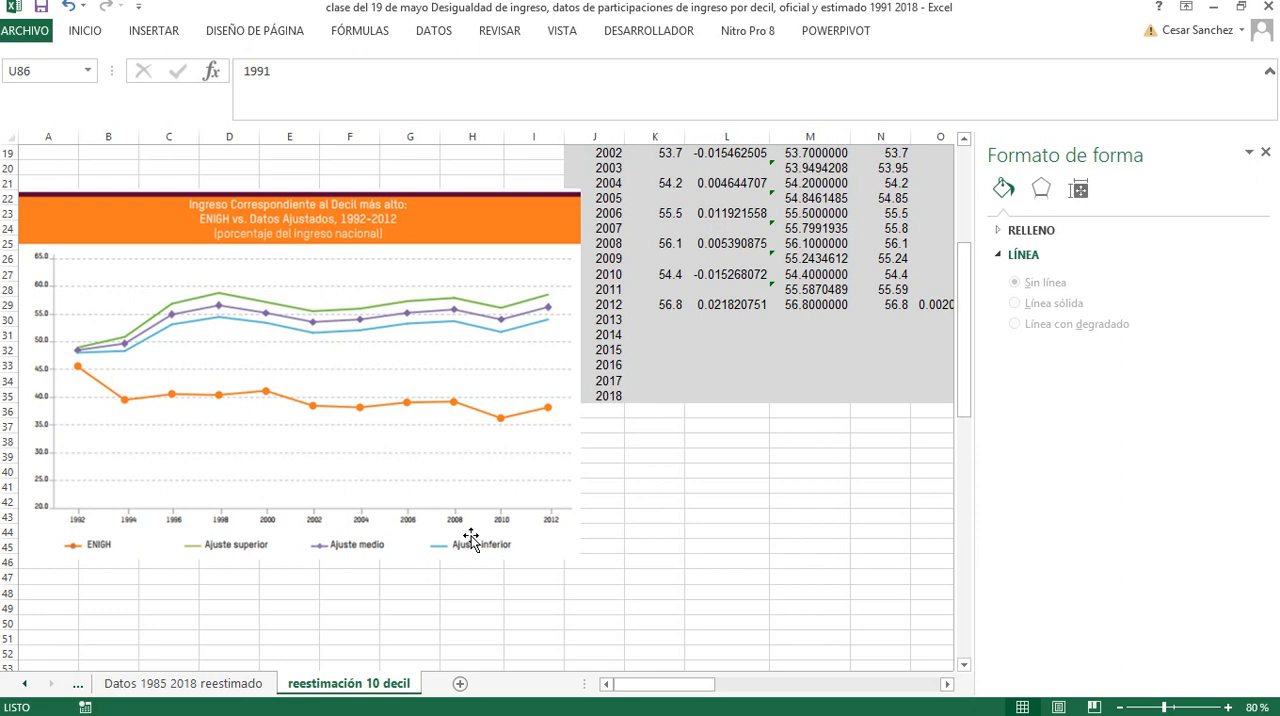
Return to the Datos de ingreso % 1985 2018 sheet, reduce it to 80% and select the 1985 share of decile X
{"action": "left_click", "coordinate": [25, 684]}
{"action": "left_click", "coordinate": [25, 684]}
{"action": "left_click", "coordinate": [25, 684]}
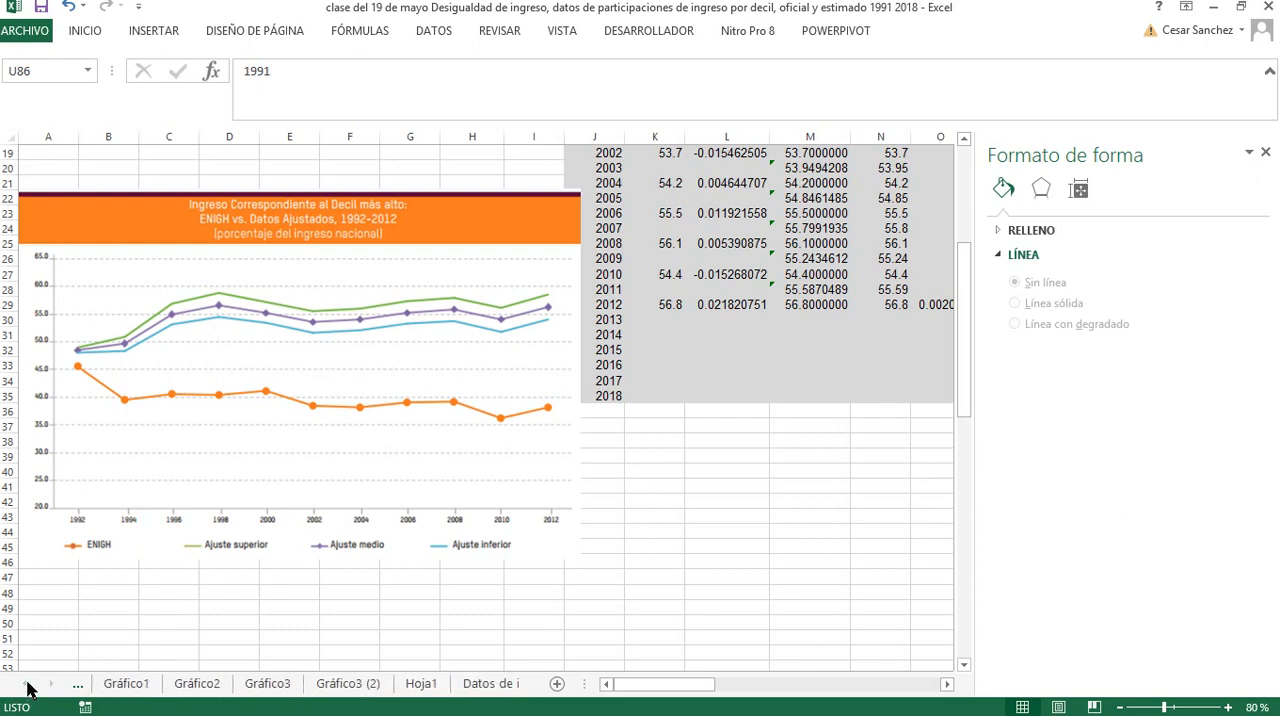
{"action": "left_click", "coordinate": [468, 684]}
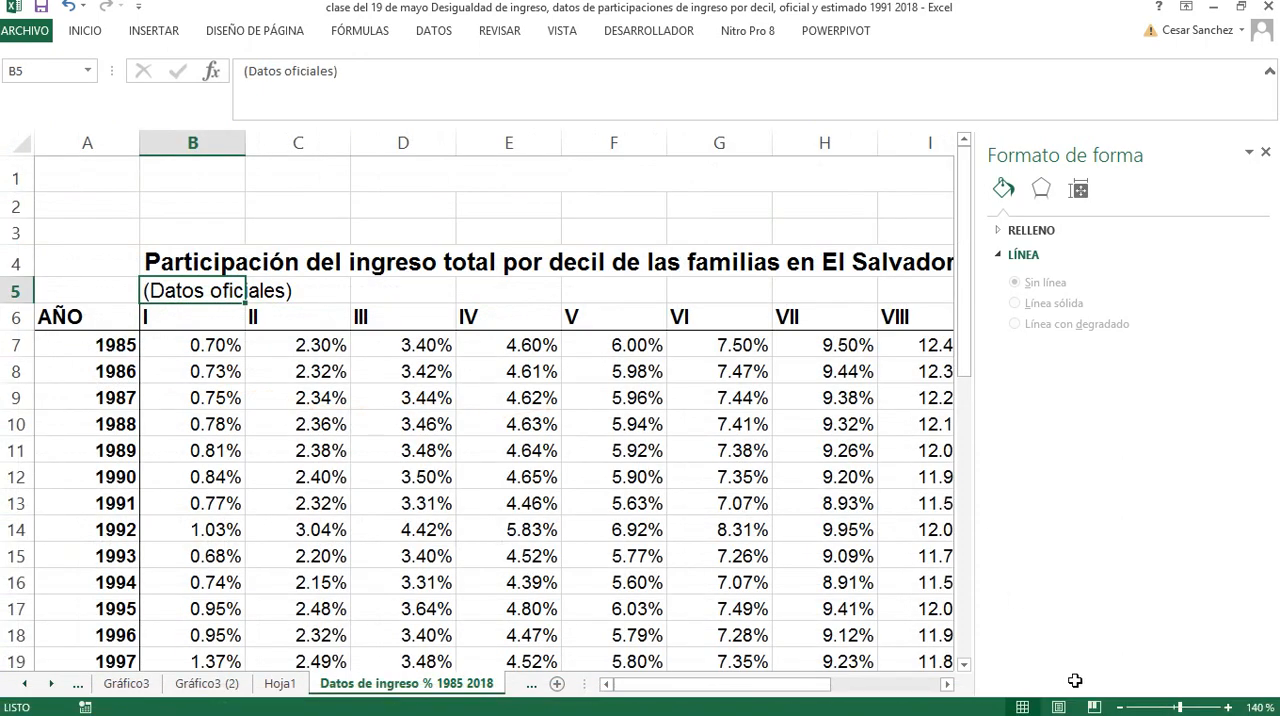
{"action": "left_click", "coordinate": [1120, 707]}
{"action": "left_click", "coordinate": [1120, 707]}
{"action": "left_click", "coordinate": [1120, 707]}
{"action": "left_click", "coordinate": [1120, 707]}
{"action": "left_click", "coordinate": [1120, 707]}
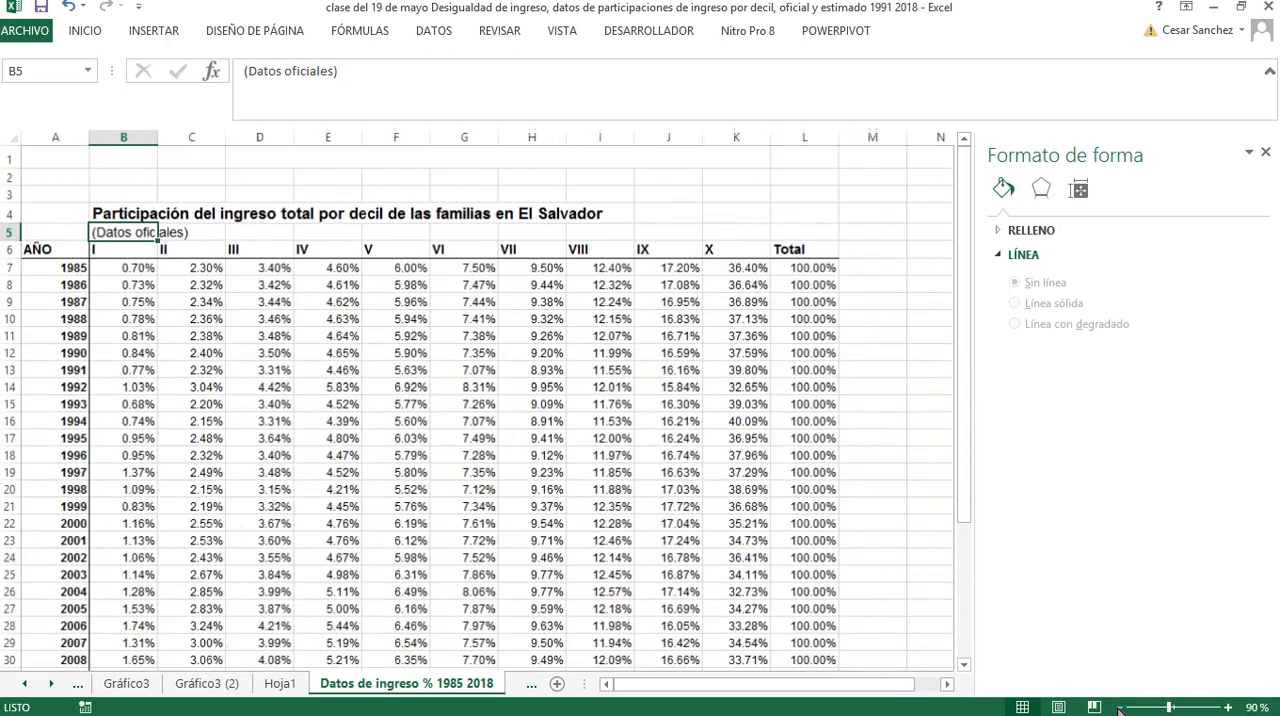
{"action": "left_click", "coordinate": [1120, 707]}
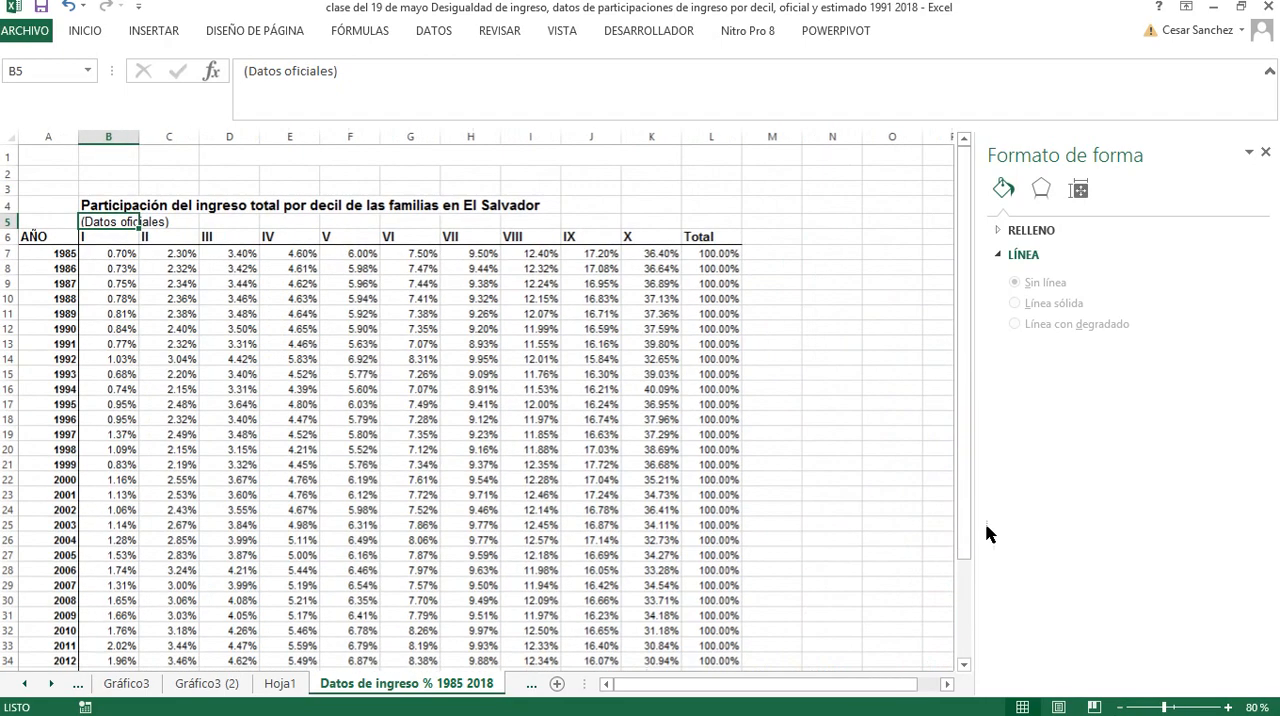
{"action": "left_click", "coordinate": [667, 258]}
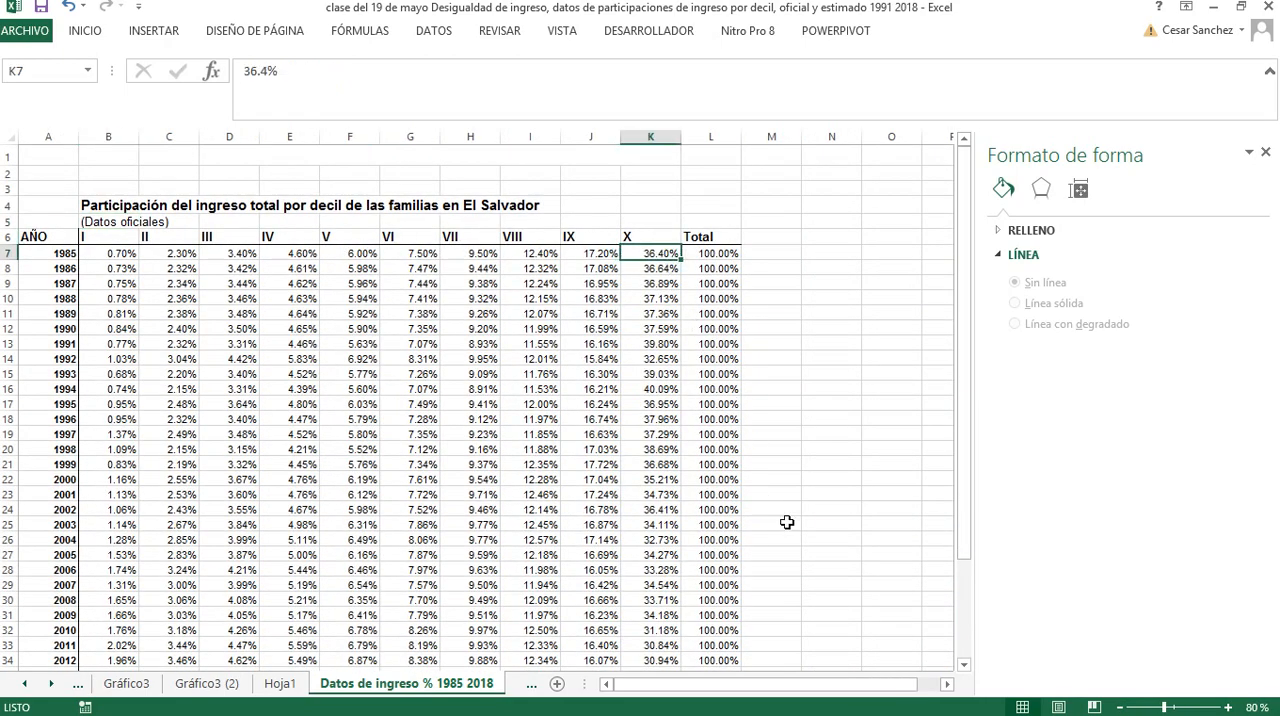
Check the official 2018 share of decile X and the 2012 value in K29 of the reestimación 10 decil sheet
{"action": "scroll", "coordinate": [672, 300], "scroll_direction": "down", "scroll_amount": 2}
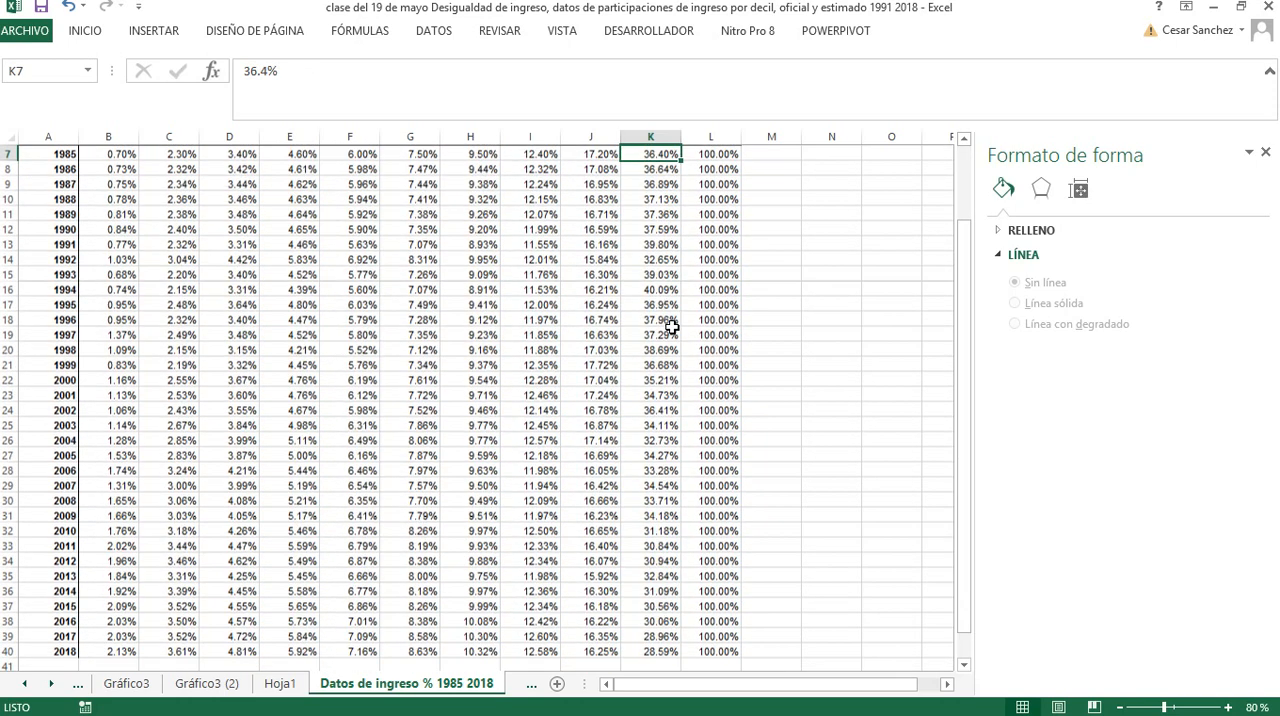
{"action": "left_click", "coordinate": [663, 651], "text": "ctrl"}
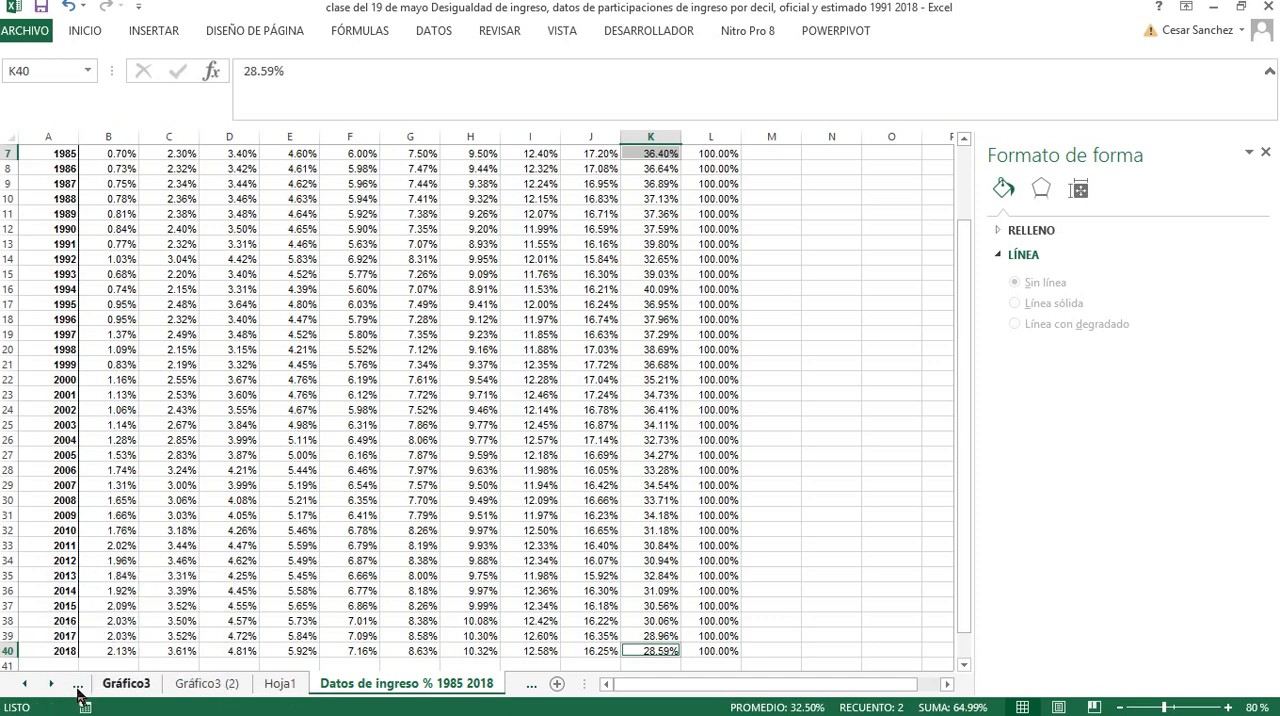
{"action": "left_click", "coordinate": [53, 688]}
{"action": "left_click", "coordinate": [53, 689]}
{"action": "left_click", "coordinate": [53, 689]}
{"action": "left_click", "coordinate": [53, 689]}
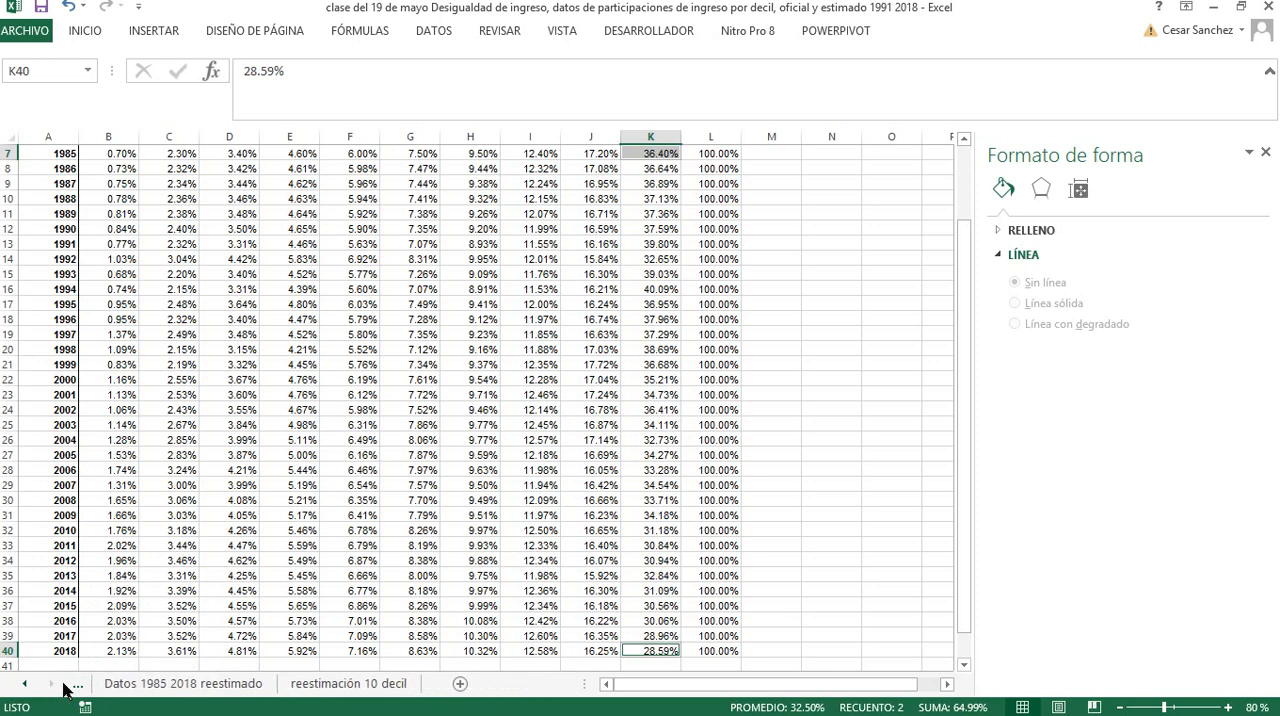
{"action": "left_click", "coordinate": [162, 690]}
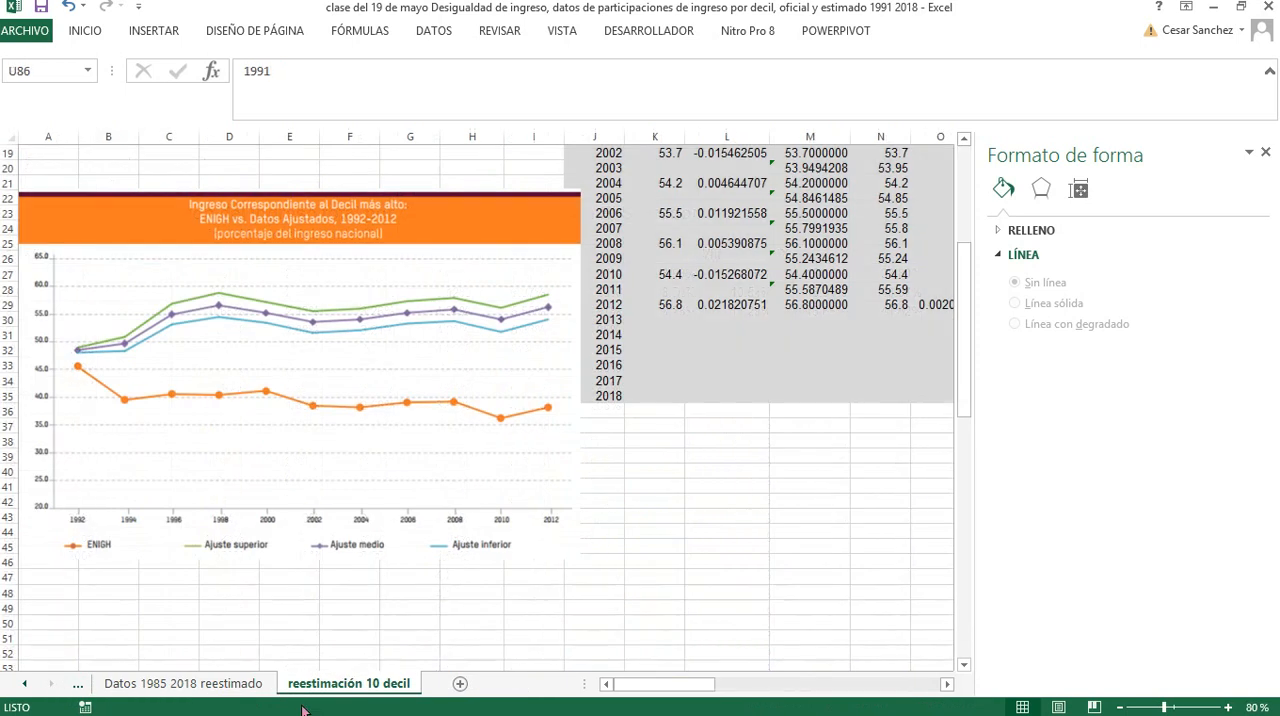
{"action": "left_click", "coordinate": [320, 688]}
{"action": "left_click", "coordinate": [659, 305]}
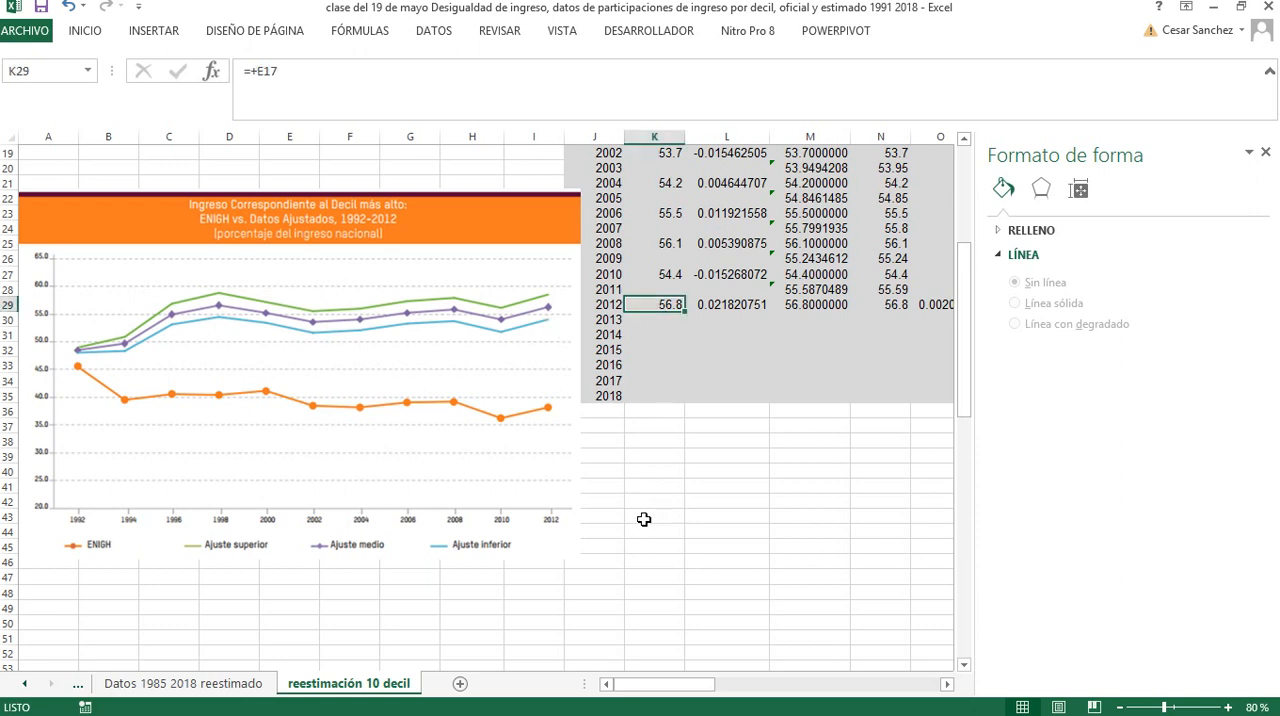
Examine the re-estimation calculations by decile on this sheet, from the reference series to the complete structure through 2018
{"action": "scroll", "coordinate": [644, 510], "scroll_direction": "up", "scroll_amount": 6}
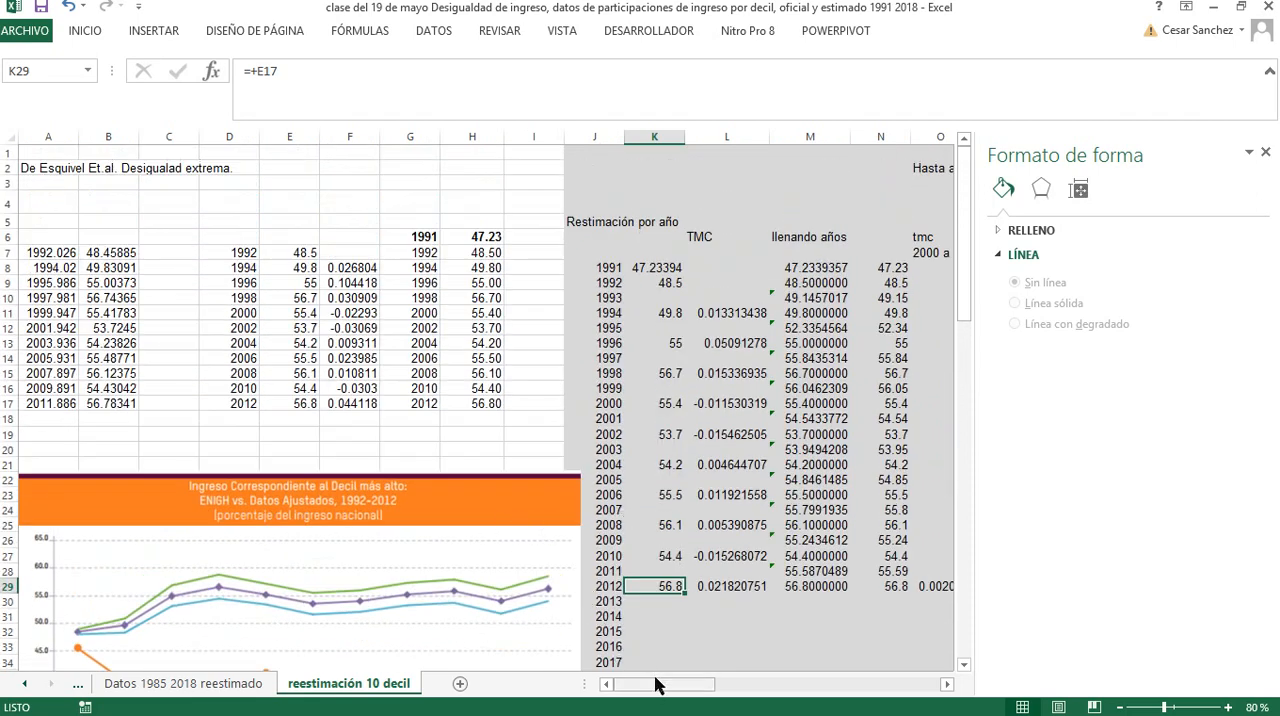
{"action": "left_click_drag", "start_coordinate": [655, 684], "coordinate": [785, 690]}
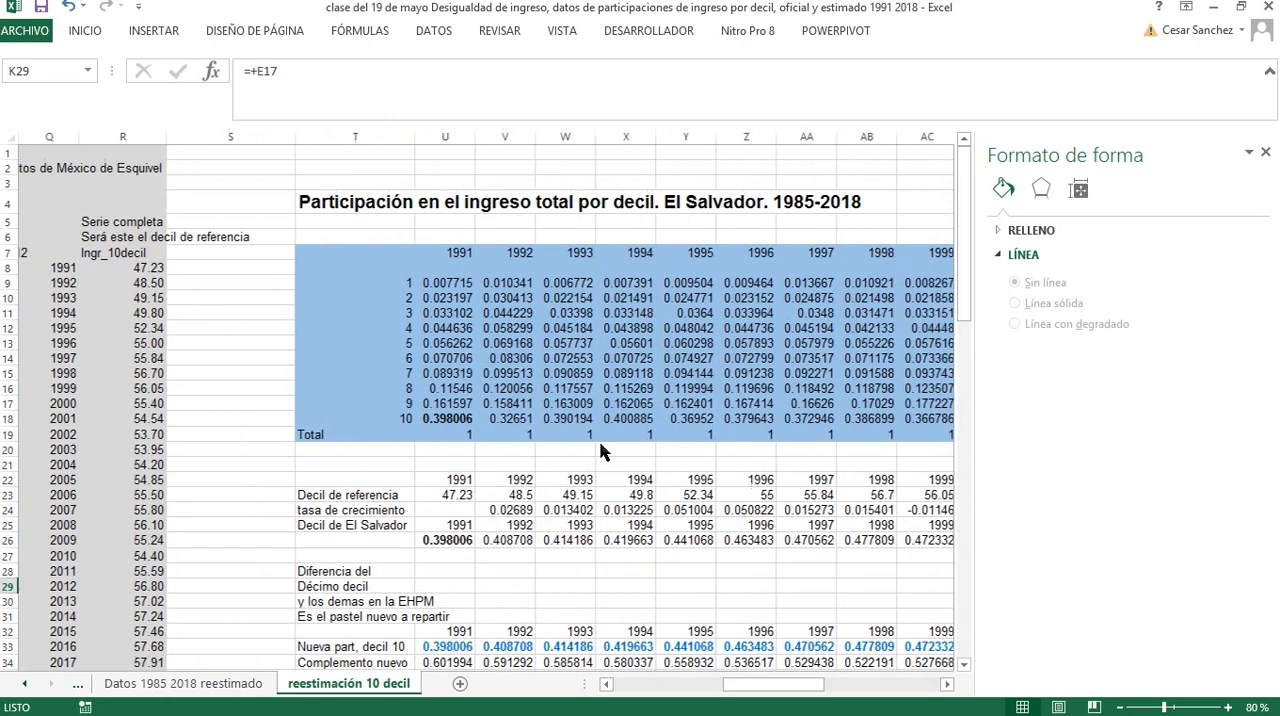
{"action": "scroll", "coordinate": [433, 383], "scroll_direction": "down", "scroll_amount": 13}
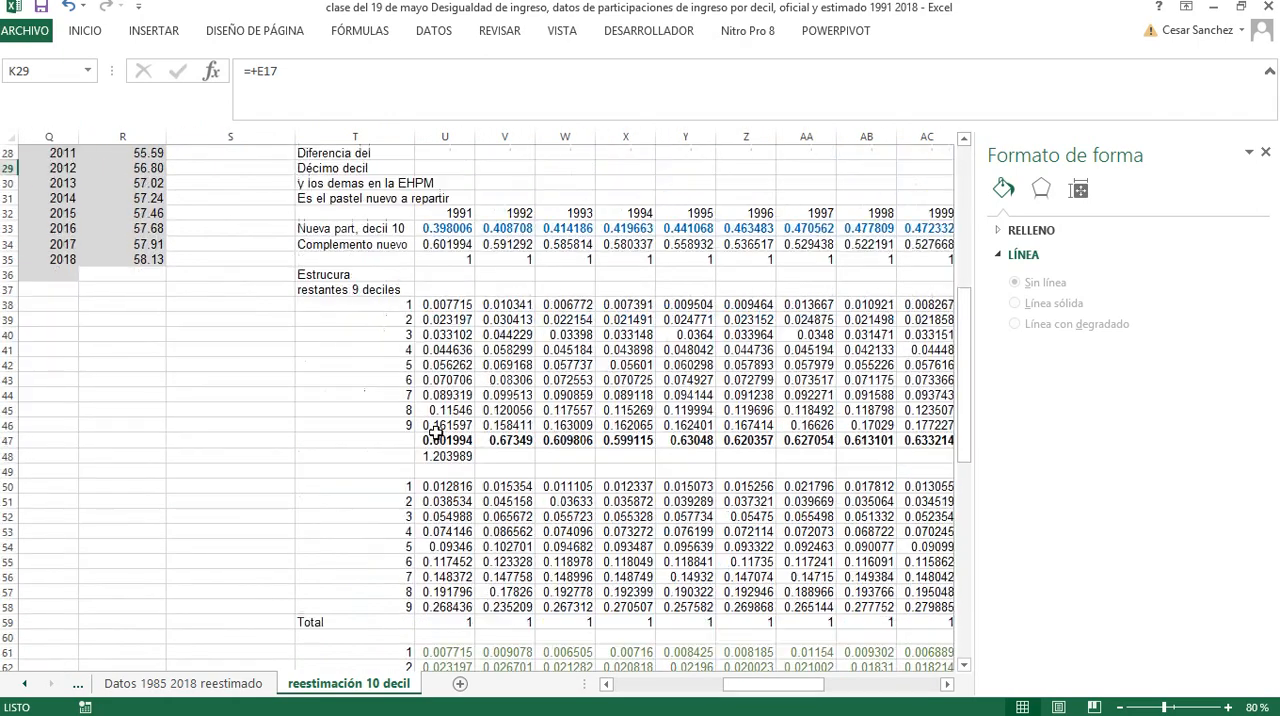
{"action": "scroll", "coordinate": [438, 441], "scroll_direction": "down", "scroll_amount": 9}
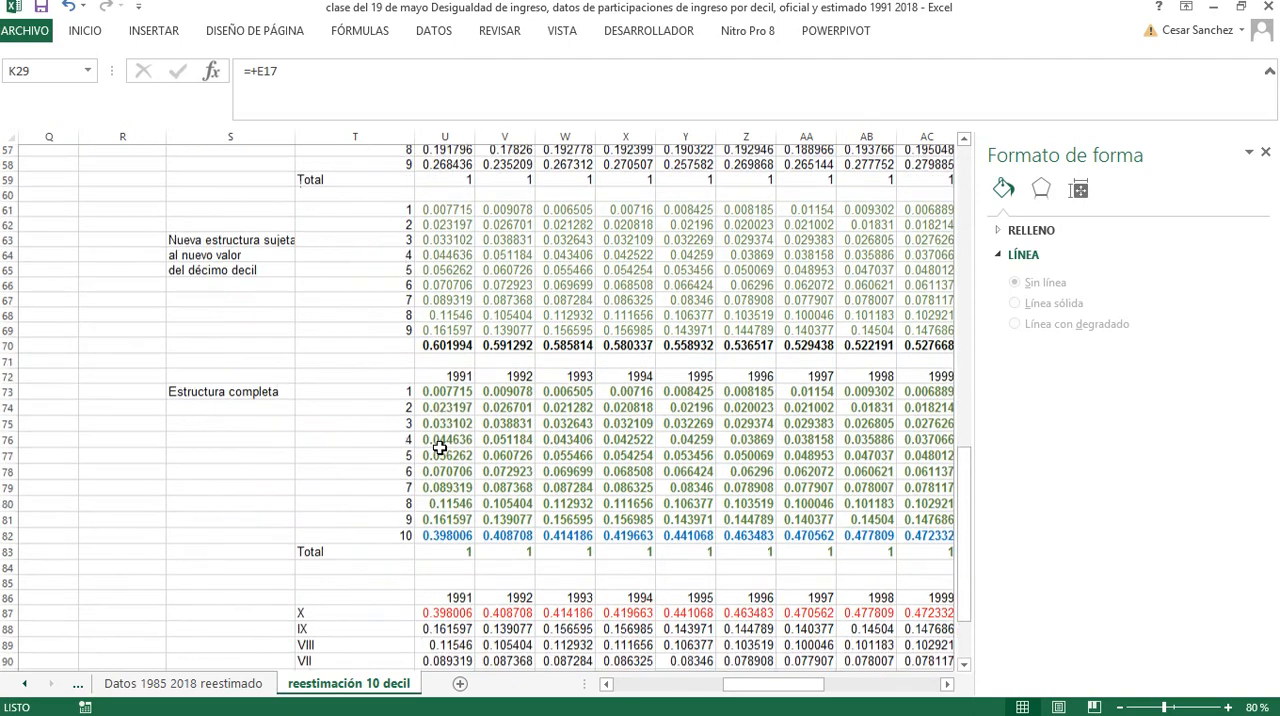
{"action": "scroll", "coordinate": [437, 446], "scroll_direction": "down", "scroll_amount": 3}
{"action": "scroll", "coordinate": [437, 450], "scroll_direction": "up", "scroll_amount": 2}
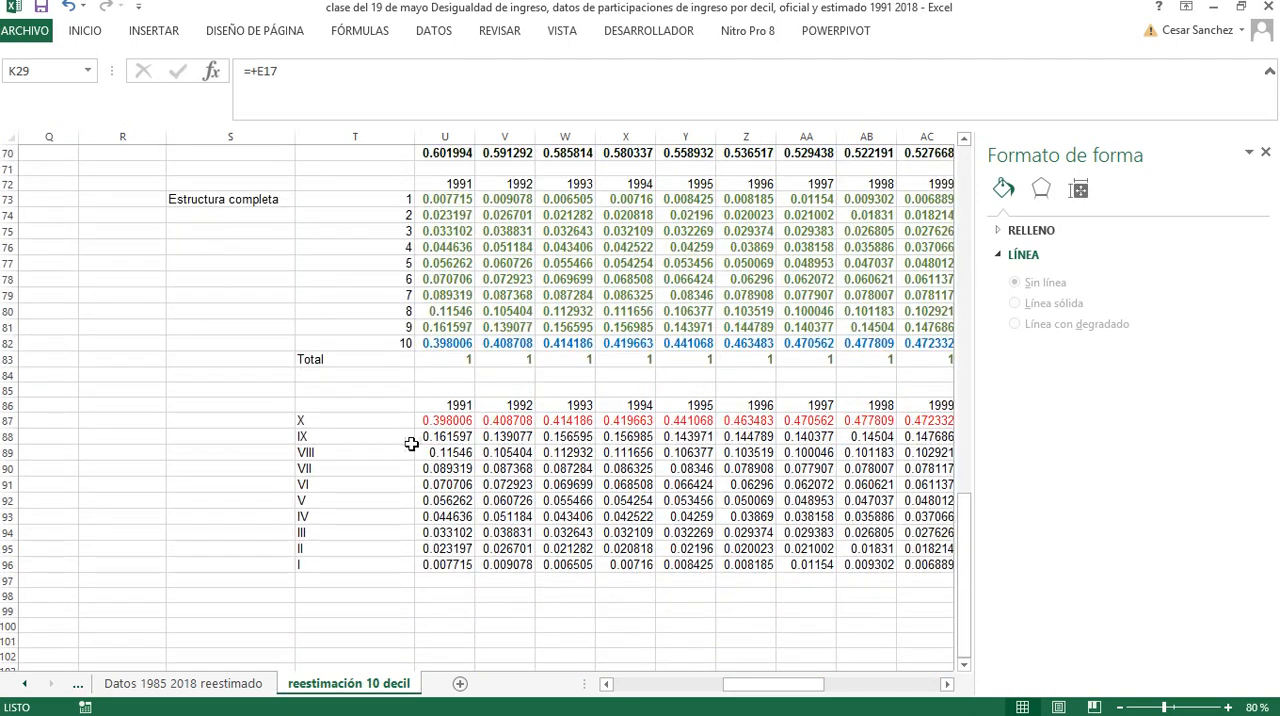
{"action": "left_click", "coordinate": [410, 426]}
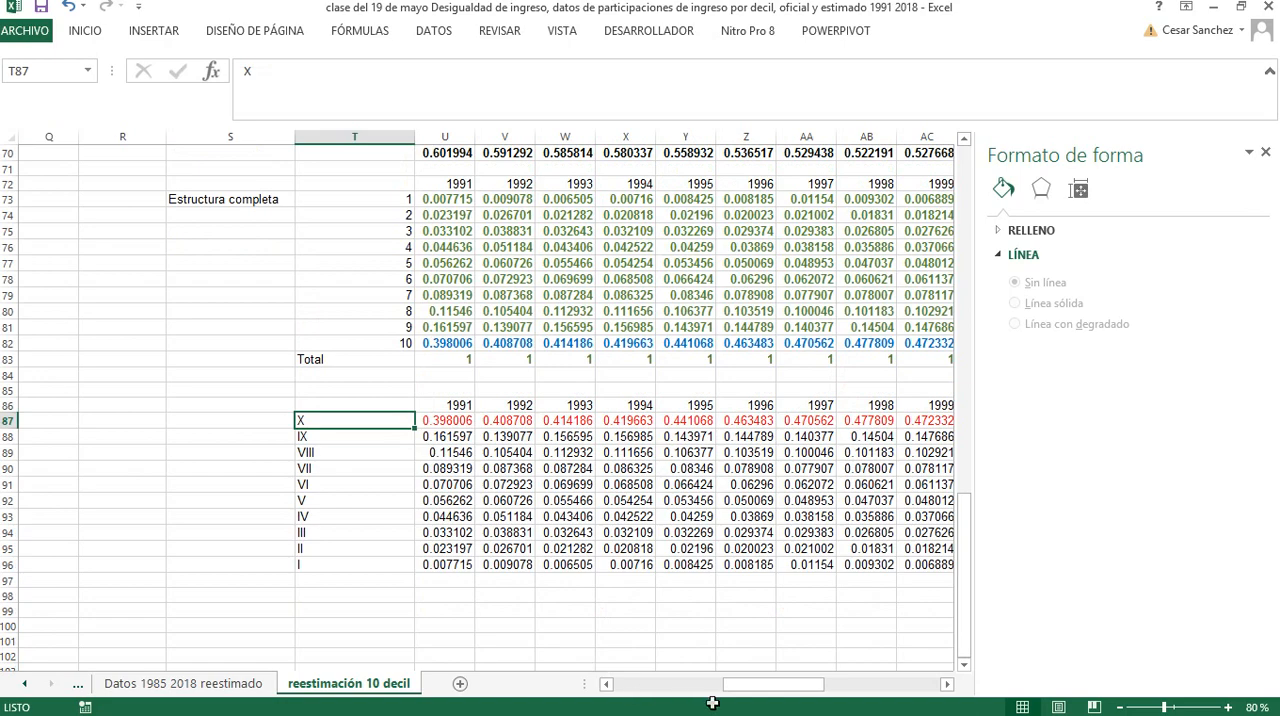
{"action": "left_click_drag", "start_coordinate": [740, 690], "coordinate": [820, 690]}
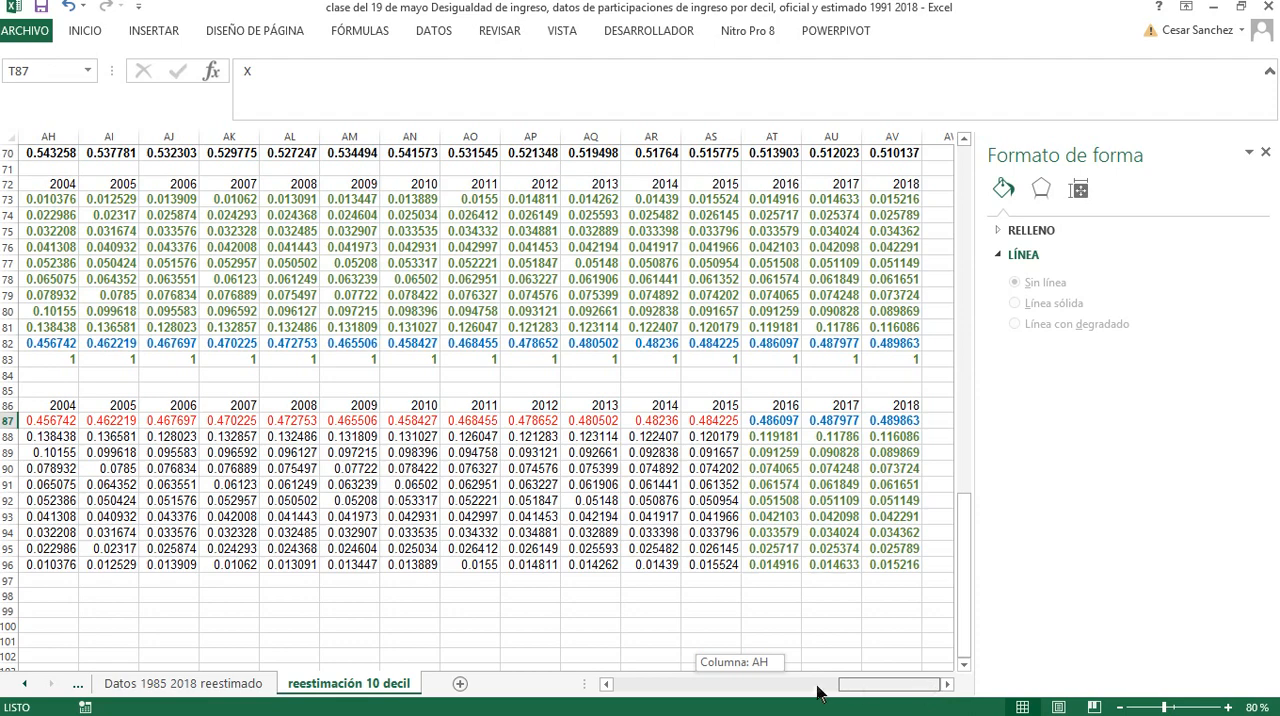
On the Datos 1985 2018 reestimado sheet, reduce the zoom to 80% and check the 1991 and 2018 shares of decile X
{"action": "left_click", "coordinate": [190, 684]}
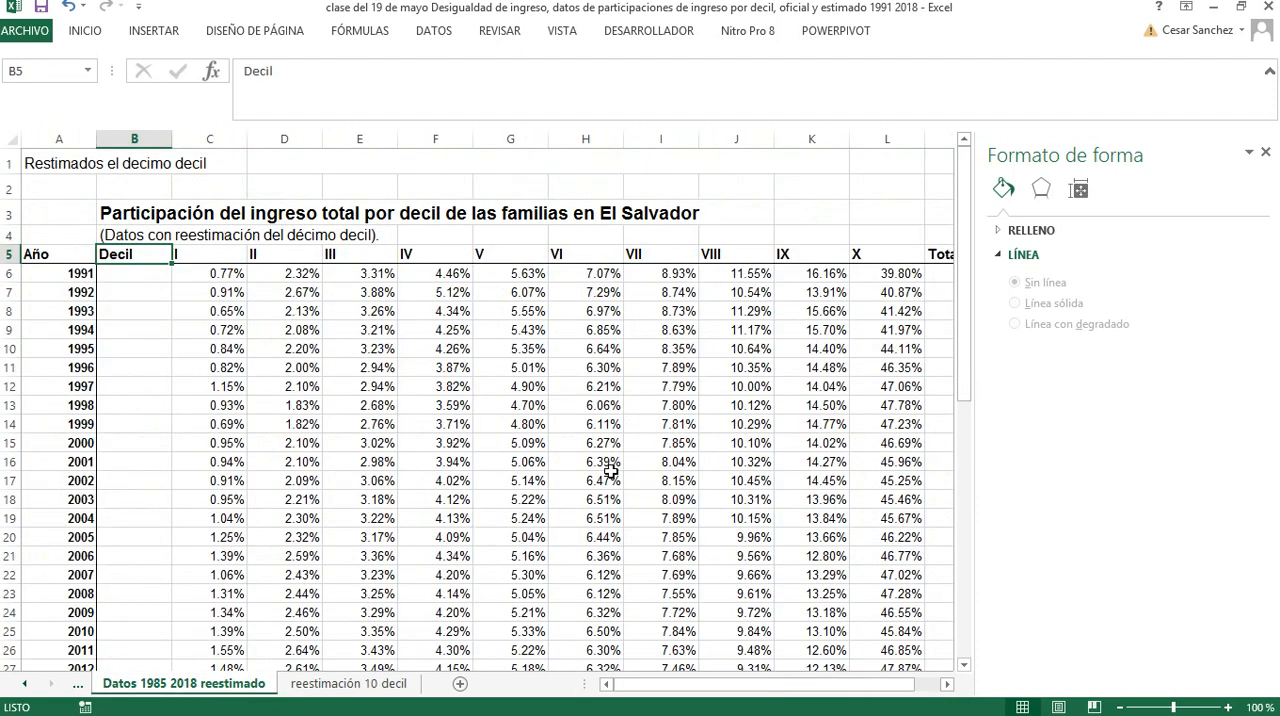
{"action": "scroll", "coordinate": [614, 474], "scroll_direction": "down", "scroll_amount": 1}
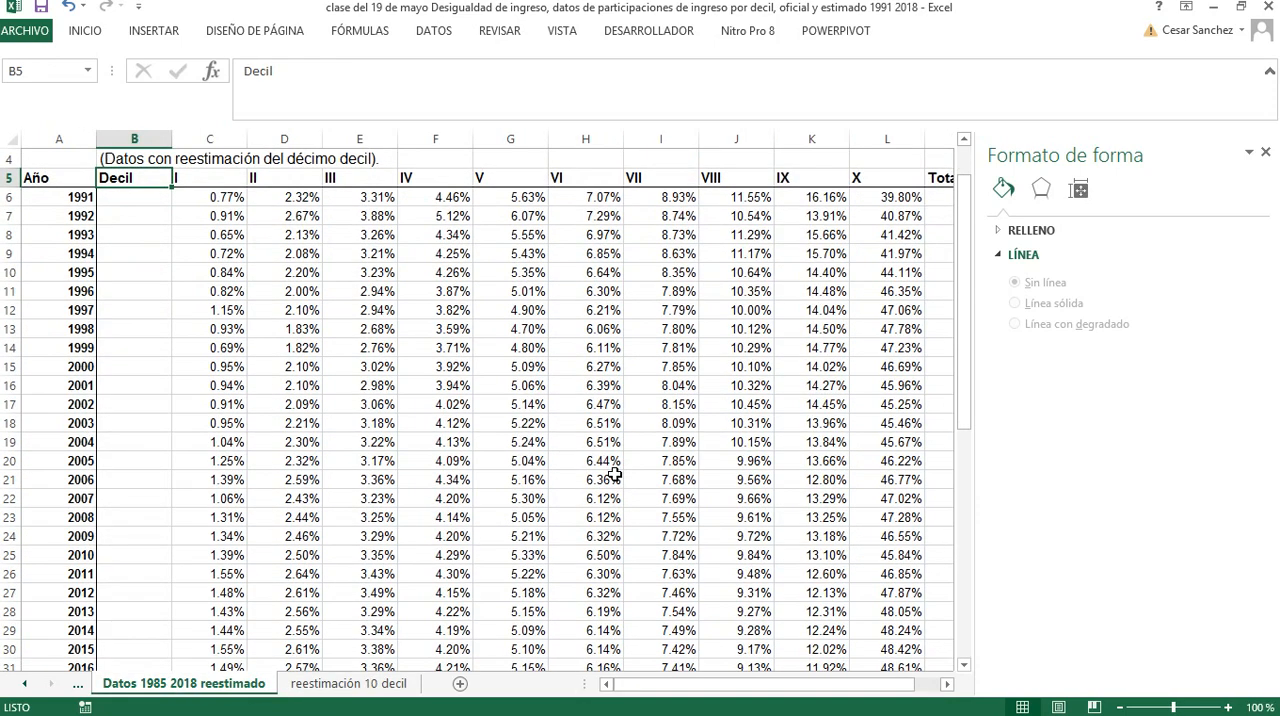
{"action": "left_click", "coordinate": [1120, 708]}
{"action": "left_click", "coordinate": [1120, 708]}
{"action": "scroll", "coordinate": [812, 404], "scroll_direction": "down", "scroll_amount": 1}
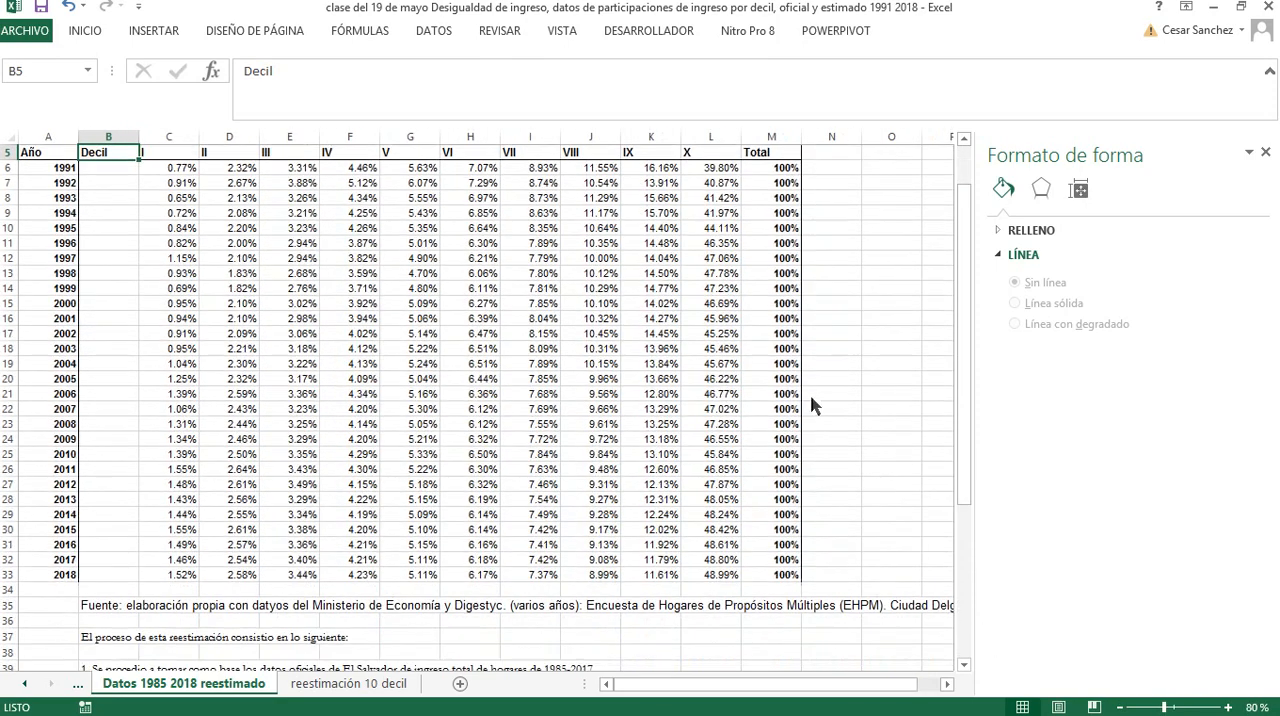
{"action": "left_click", "coordinate": [720, 169]}
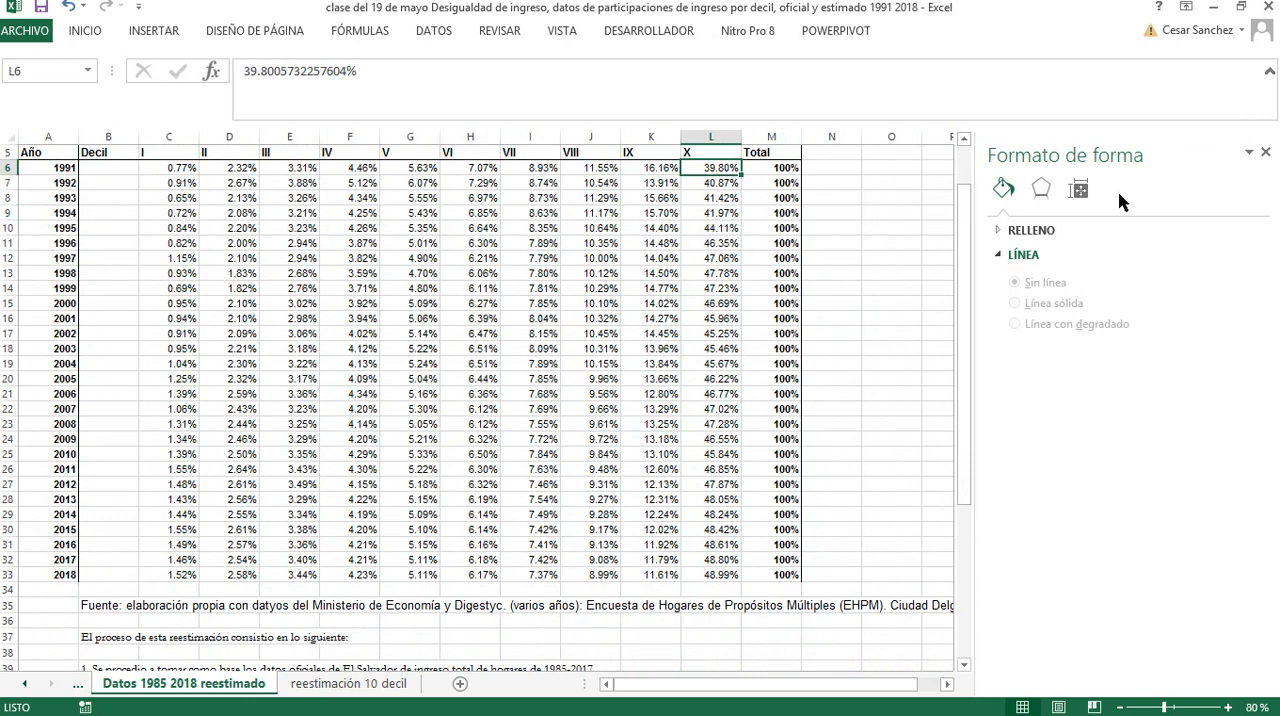
{"action": "left_click", "coordinate": [724, 577]}
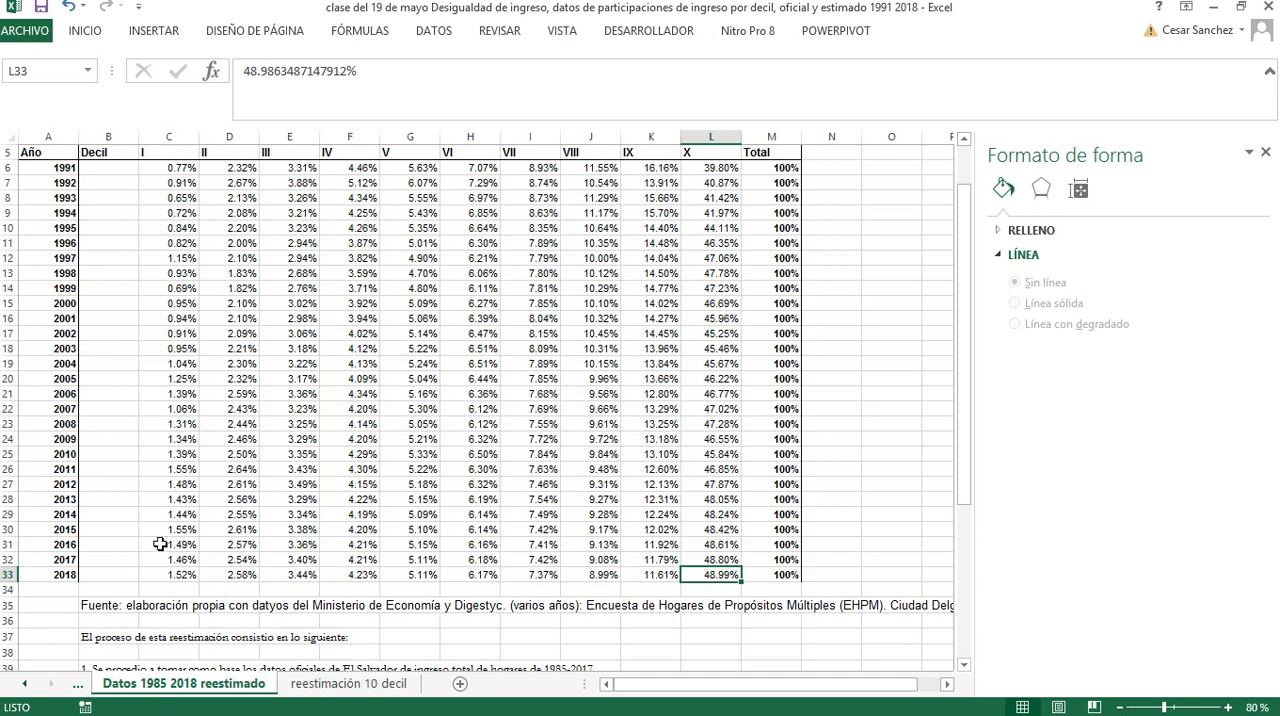
{"action": "scroll", "coordinate": [155, 500], "scroll_direction": "up", "scroll_amount": 1}
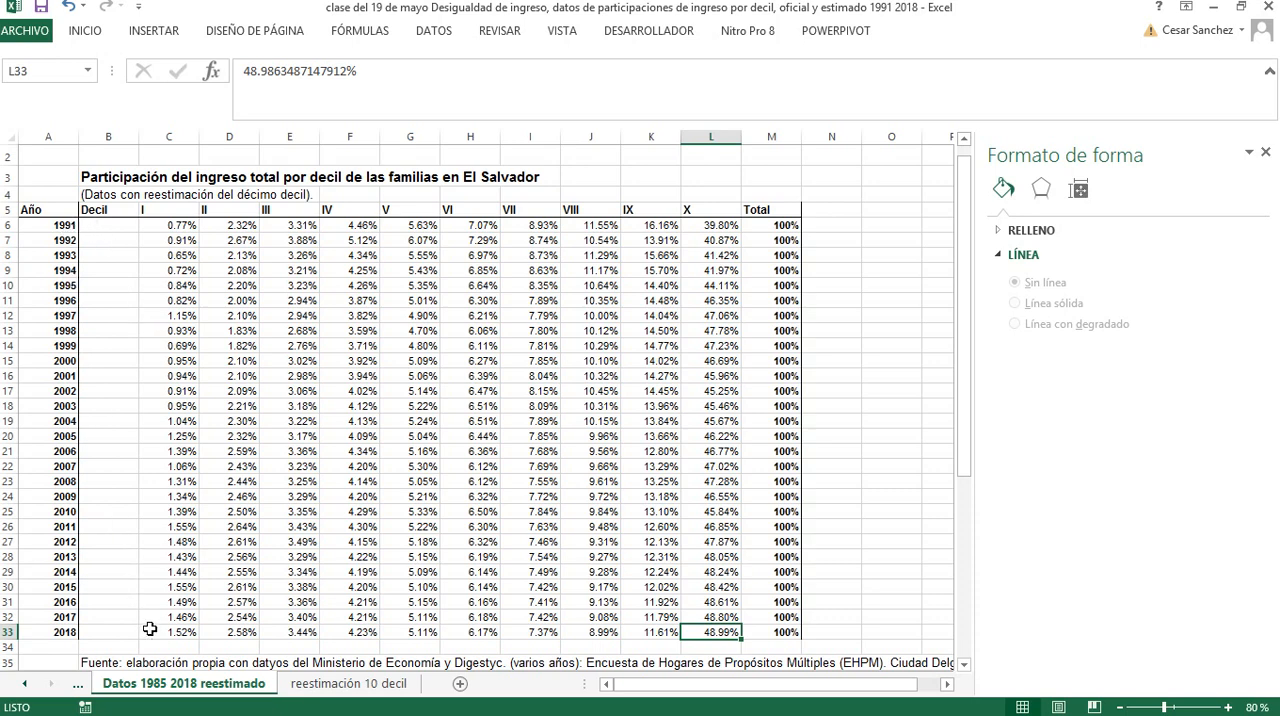
{"action": "left_click", "coordinate": [25, 684]}
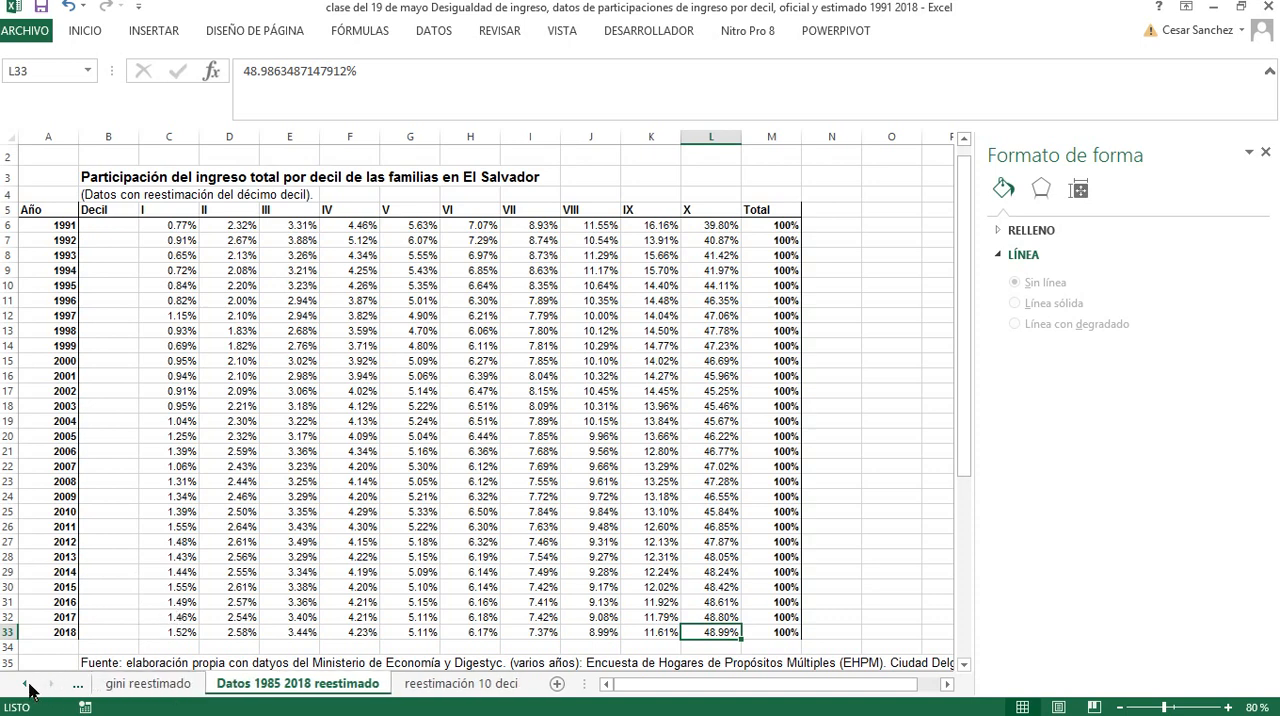
{"action": "left_click", "coordinate": [25, 684]}
{"action": "left_click", "coordinate": [25, 684]}
{"action": "left_click", "coordinate": [25, 684]}
{"action": "left_click", "coordinate": [25, 684]}
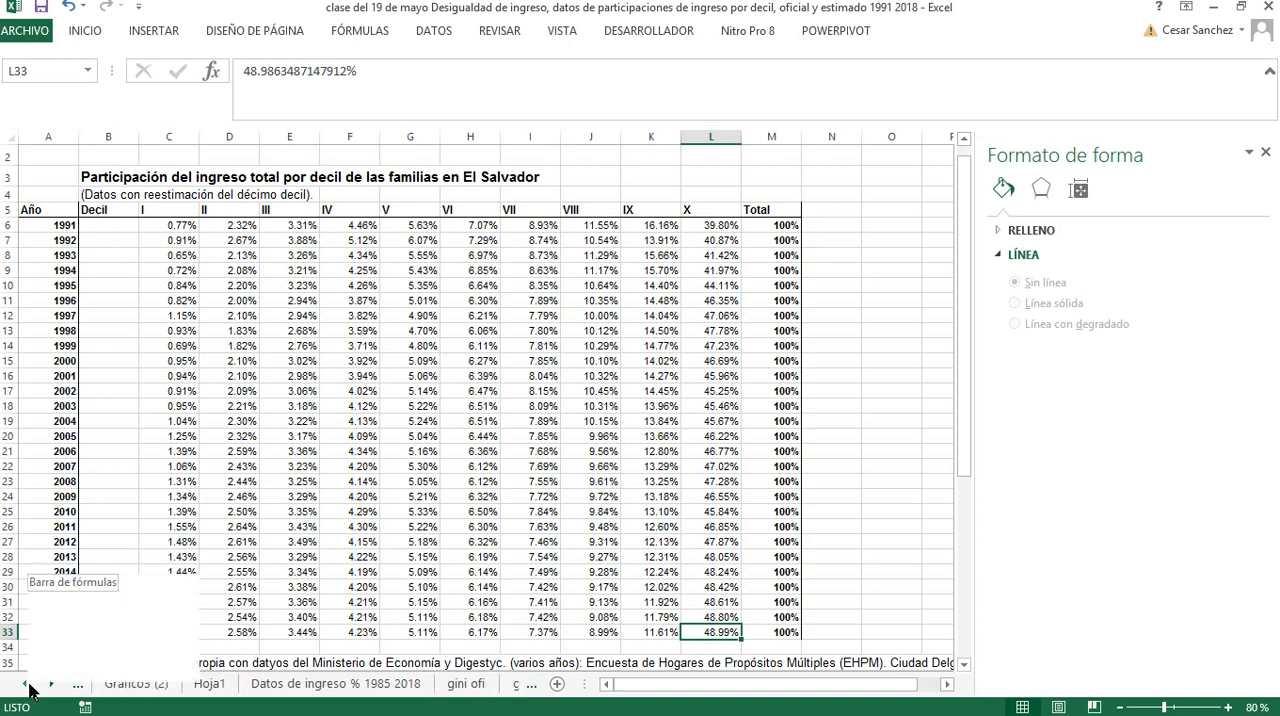
{"action": "left_click", "coordinate": [25, 686]}
{"action": "left_click", "coordinate": [25, 686]}
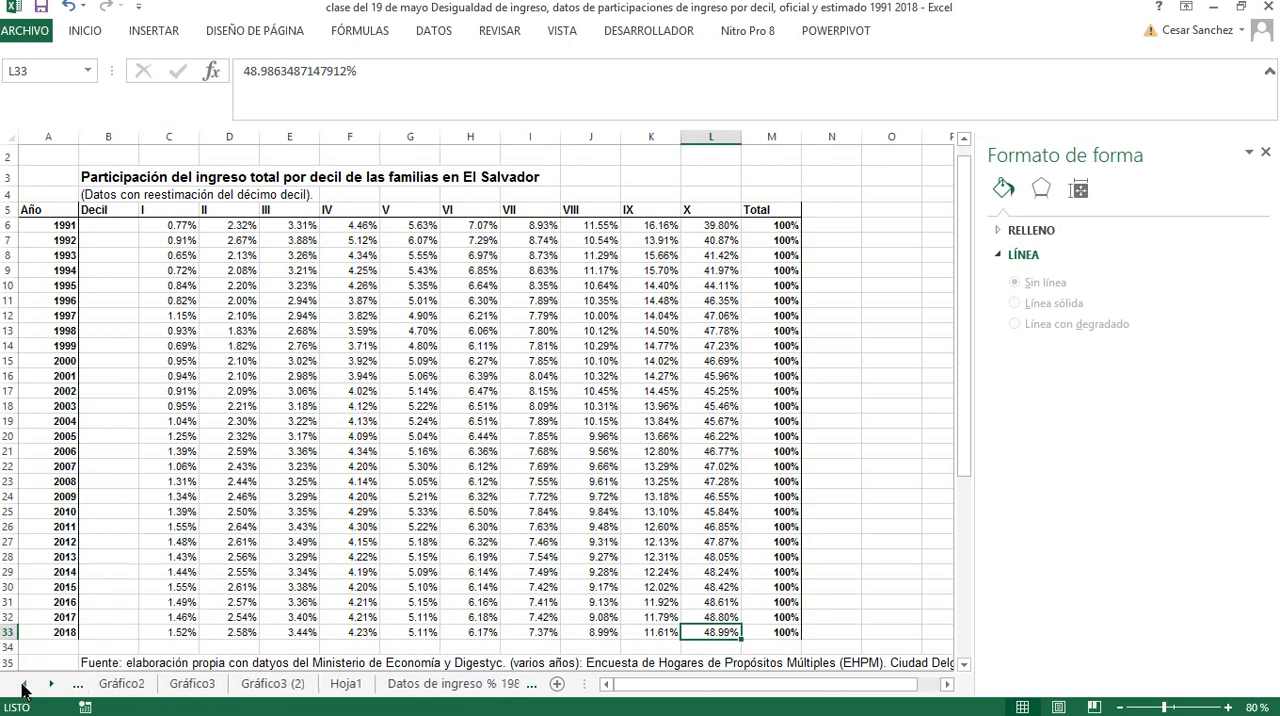
{"action": "left_click", "coordinate": [25, 686]}
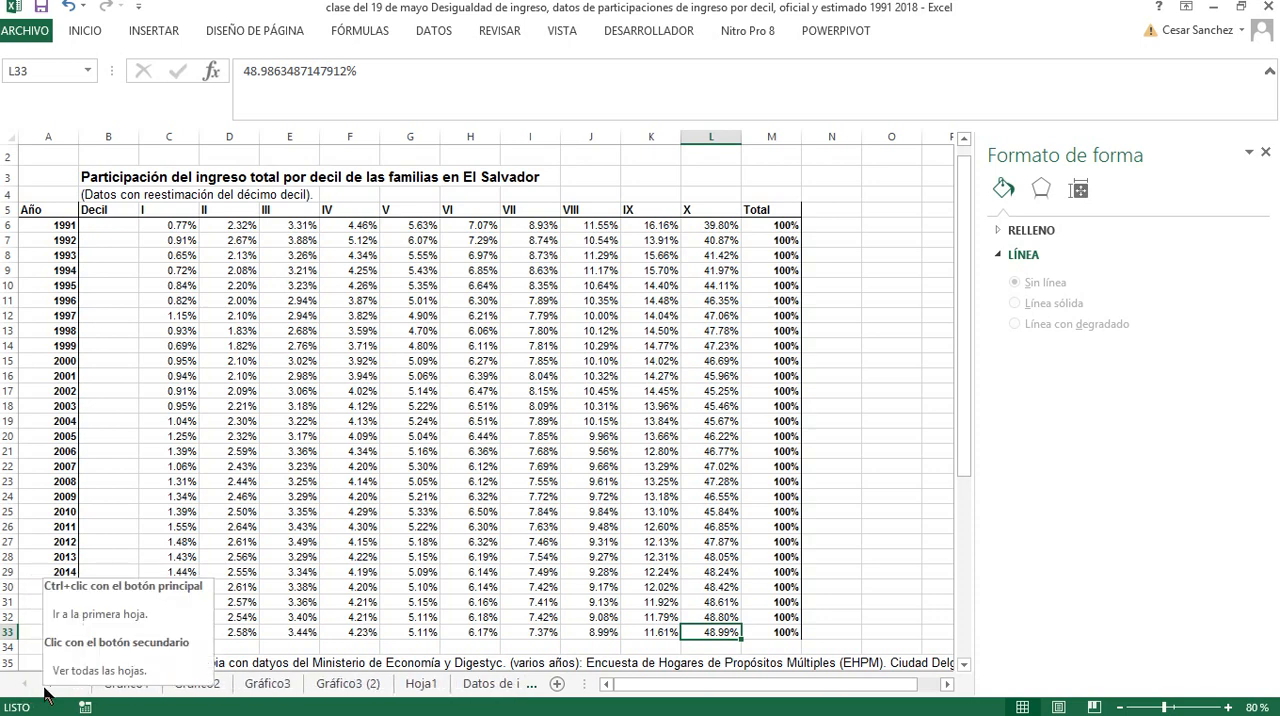
{"action": "left_click", "coordinate": [326, 508]}
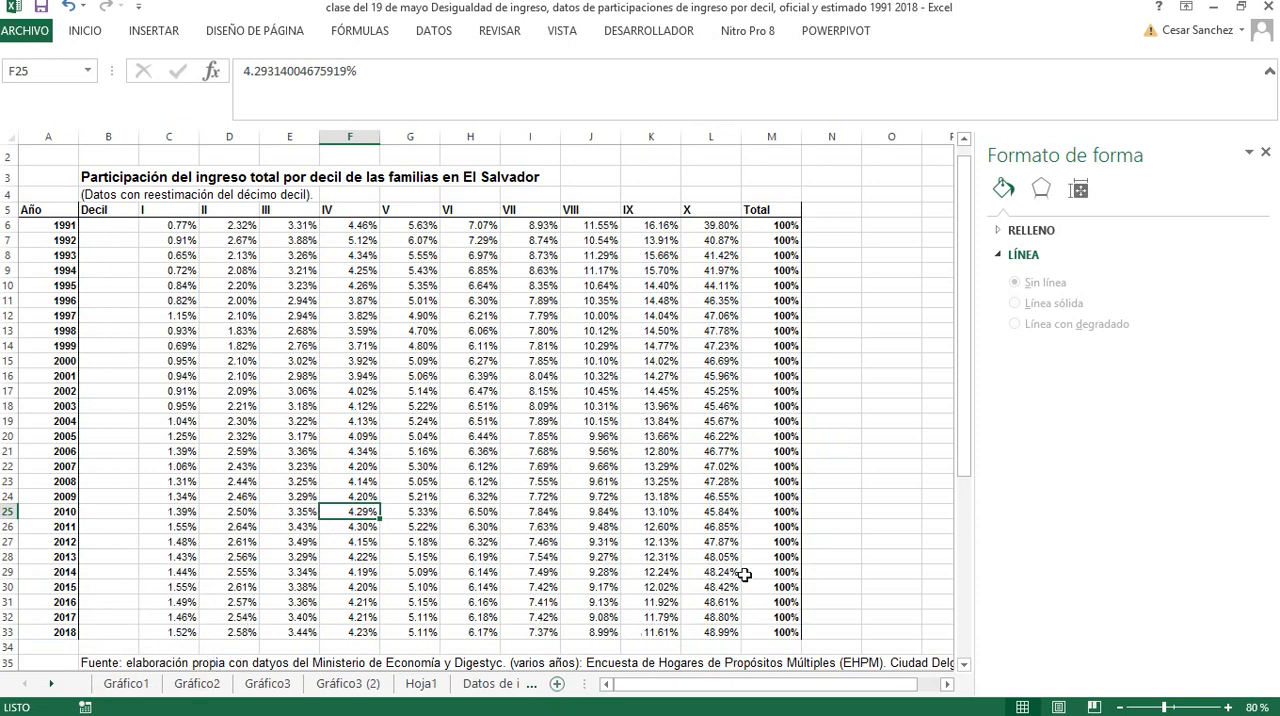
Enter the labels "Gini" in O8 and "Theil" in O9, beside the re-estimated decile table
{"action": "left_click", "coordinate": [872, 404]}
{"action": "key", "text": "Right"}
{"action": "key", "text": "Right"}
{"action": "key", "text": "Right"}
{"action": "key", "text": "Up"}
{"action": "key", "text": "Up"}
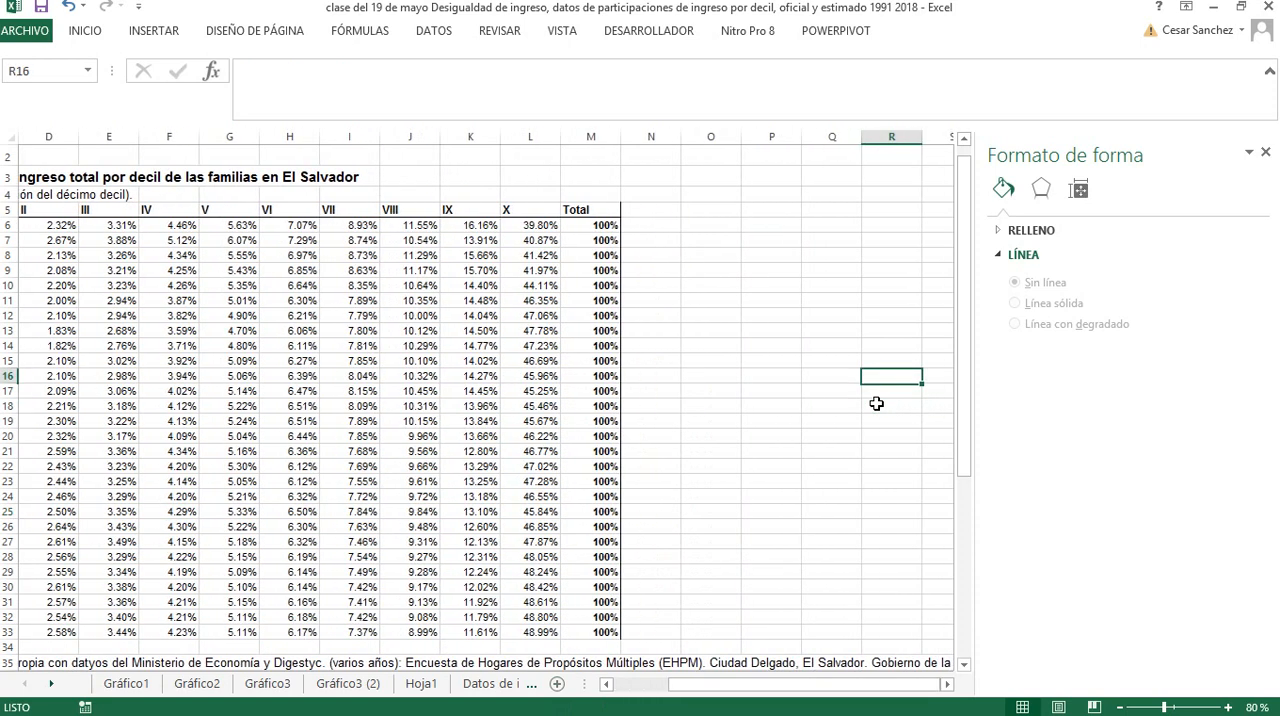
{"action": "key", "text": "Left"}
{"action": "key", "text": "Left"}
{"action": "key", "text": "Left"}
{"action": "key", "text": "Up"}
{"action": "key", "text": "Up"}
{"action": "key", "text": "Left"}
{"action": "key", "text": "Up"}
{"action": "key", "text": "Up"}
{"action": "key", "text": "Up"}
{"action": "key", "text": "Right"}
{"action": "key", "text": "Up"}
{"action": "key", "text": "Up"}
{"action": "key", "text": "Up"}
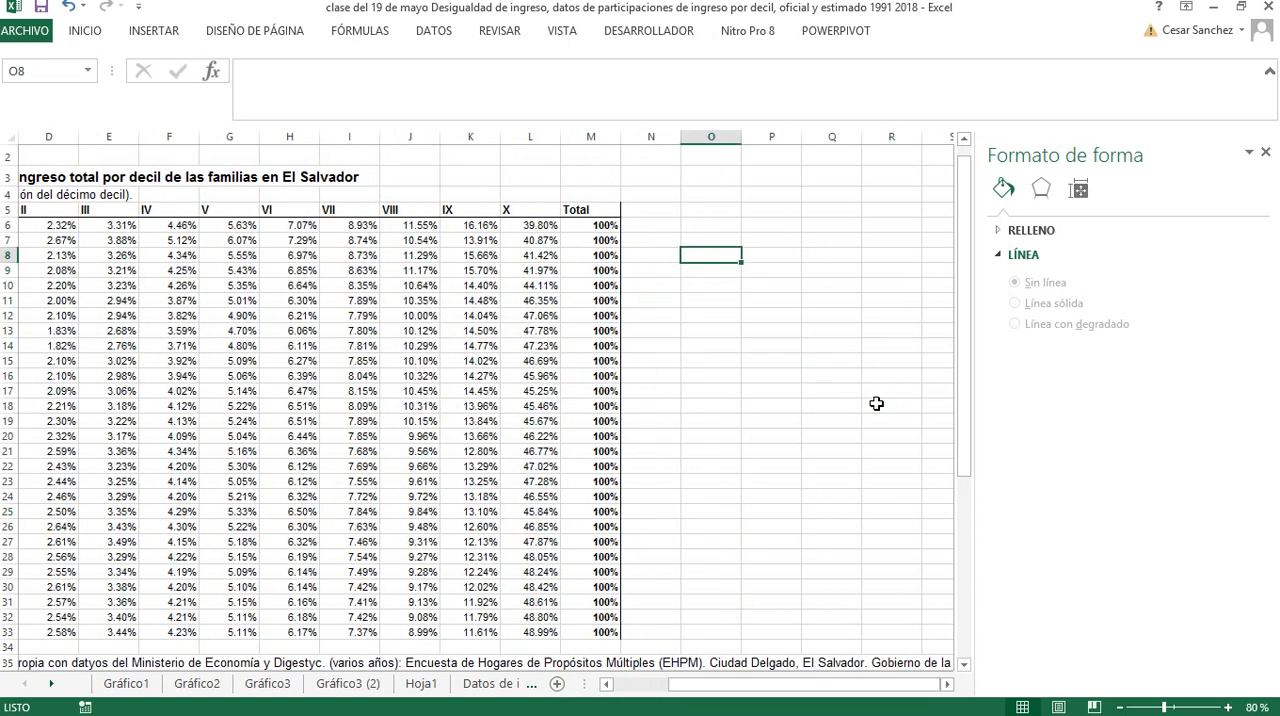
{"action": "type", "text": "Gini"}
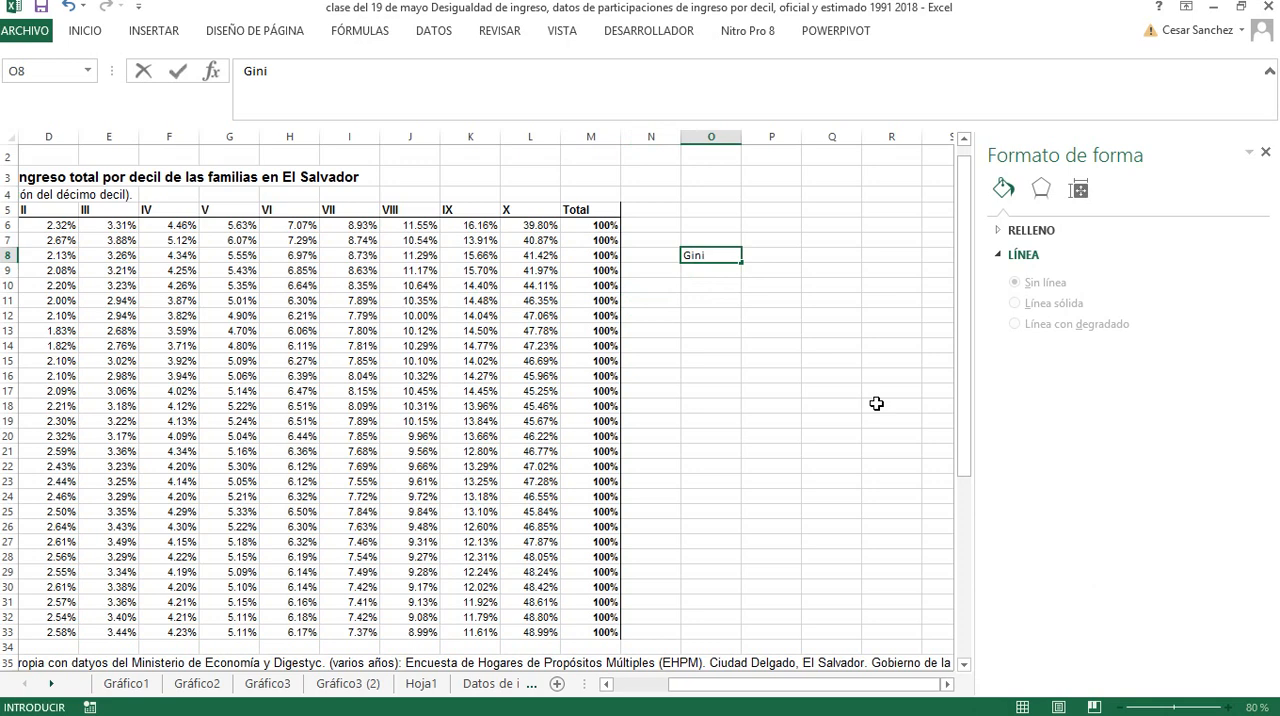
{"action": "key", "text": "Right"}
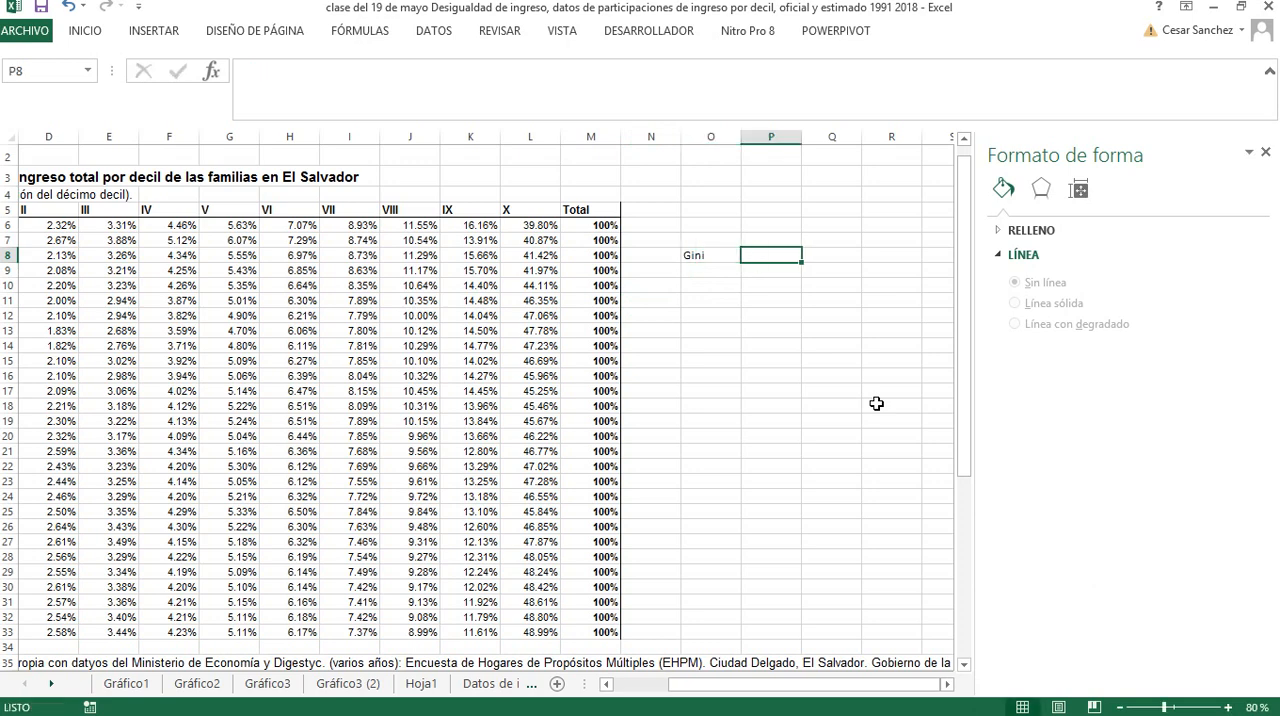
{"action": "key", "text": "Down"}
{"action": "key", "text": "Left"}
{"action": "type", "text": "E"}
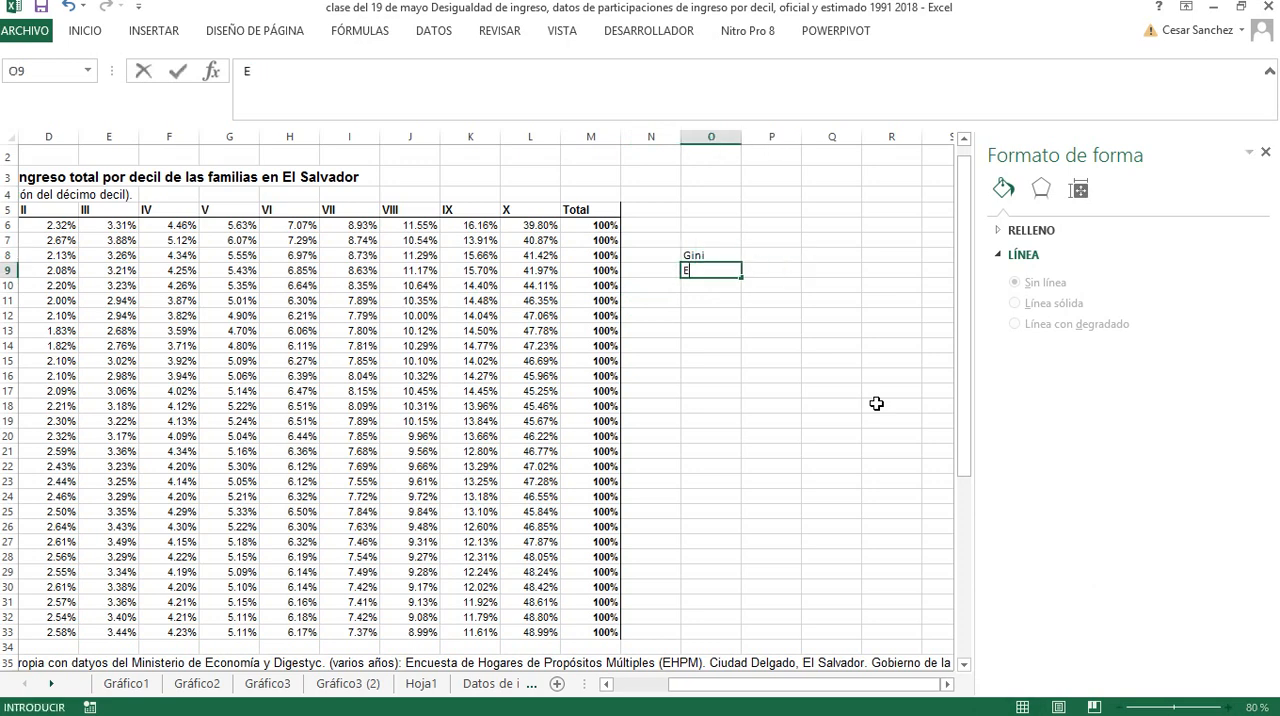
{"action": "type", "text": "heil"}
{"action": "key", "text": "Up"}
{"action": "key", "text": "Right"}
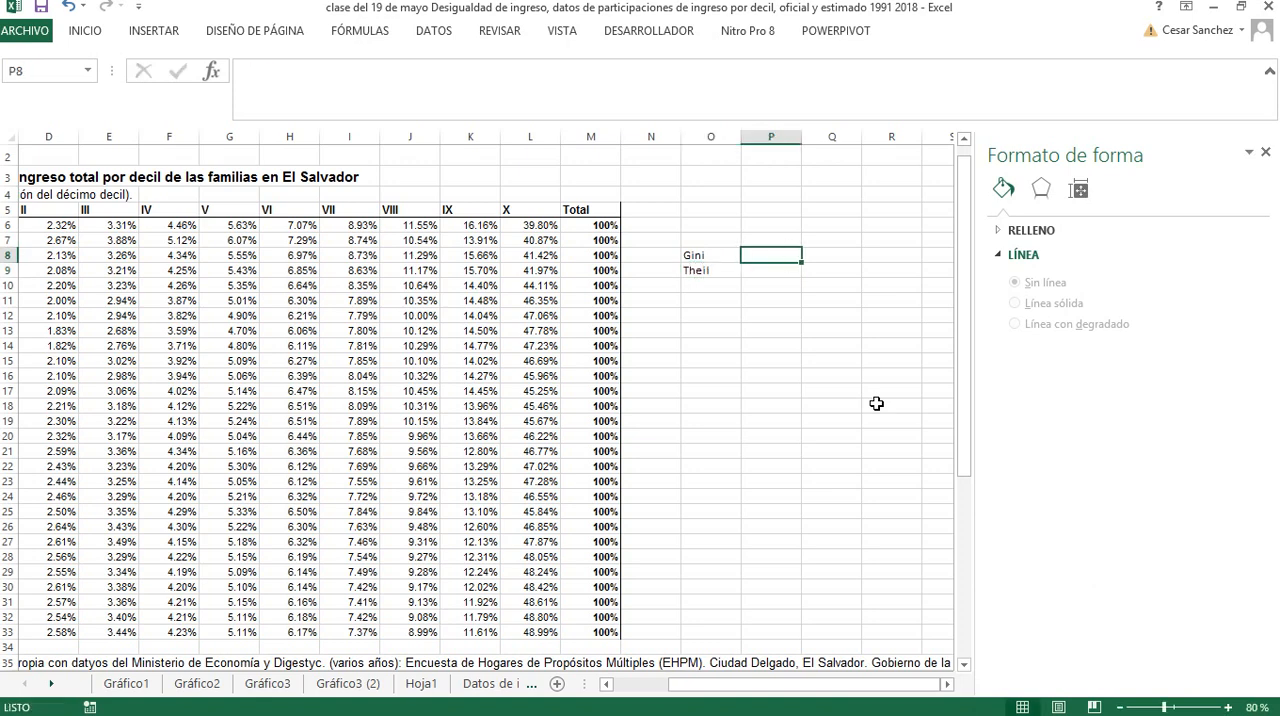
Enter "Con datos oficiales" in P8 beside Gini and copy it to P9 beside Theil
{"action": "type", "text": "Co"}
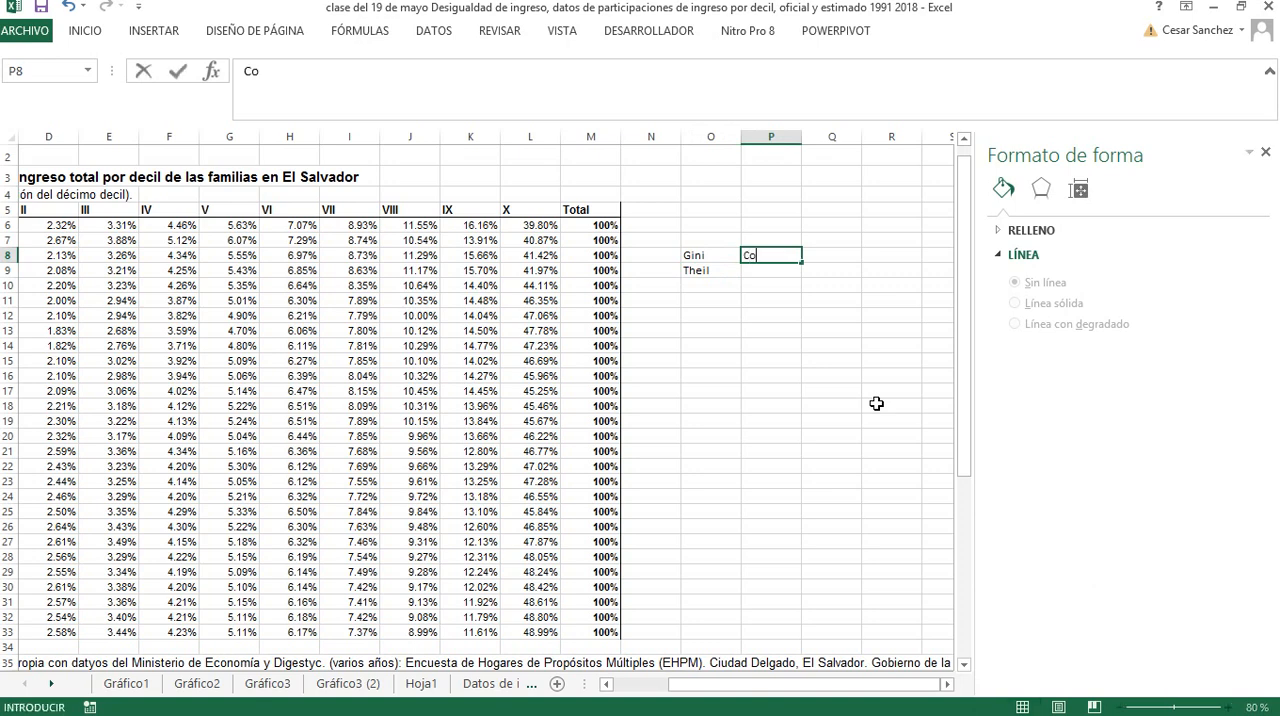
{"action": "type", "text": "n datos oficiales"}
{"action": "key", "text": "Return"}
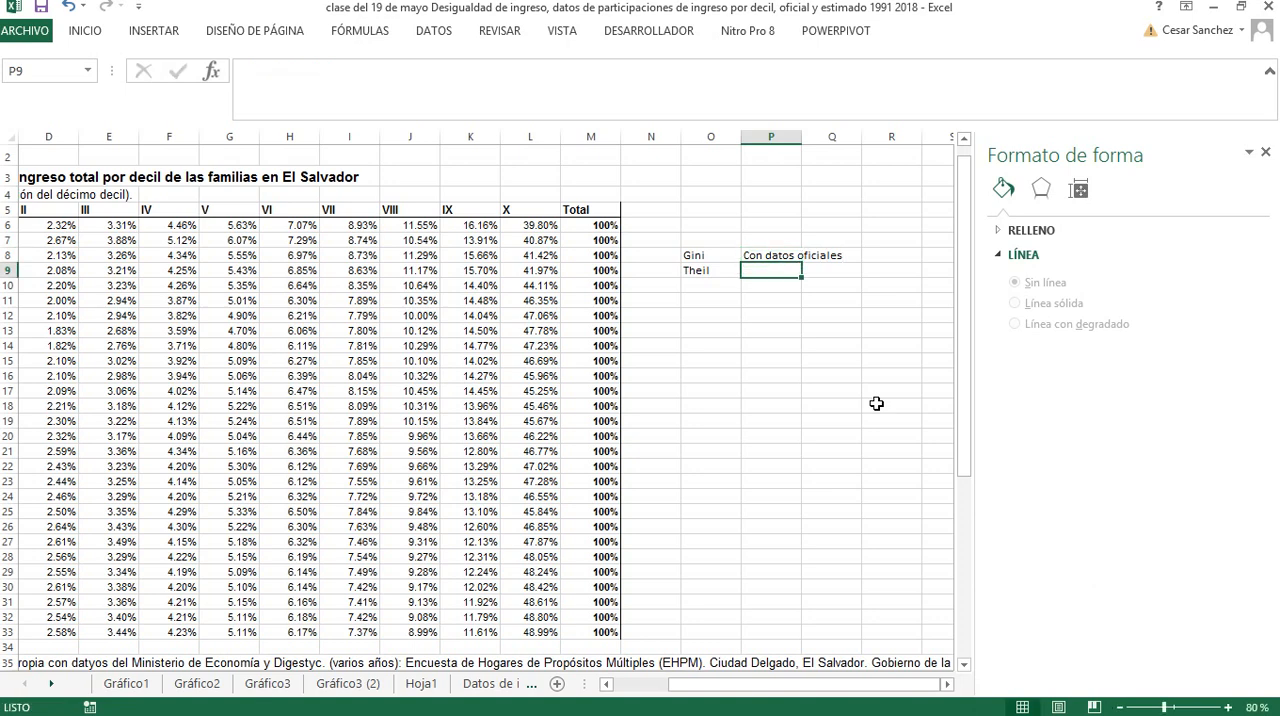
{"action": "key", "text": "Down"}
{"action": "key", "text": "Up"}
{"action": "key", "text": "Up"}
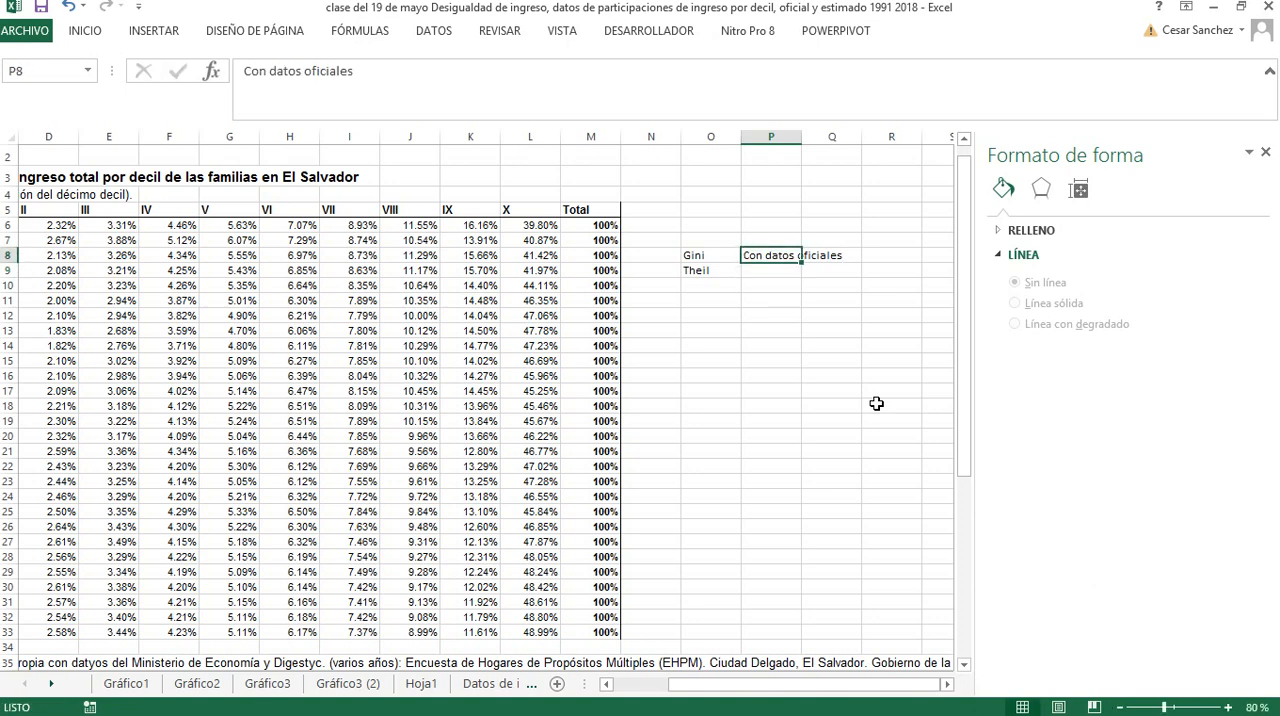
{"action": "key", "text": "ctrl+c"}
{"action": "key", "text": "Down"}
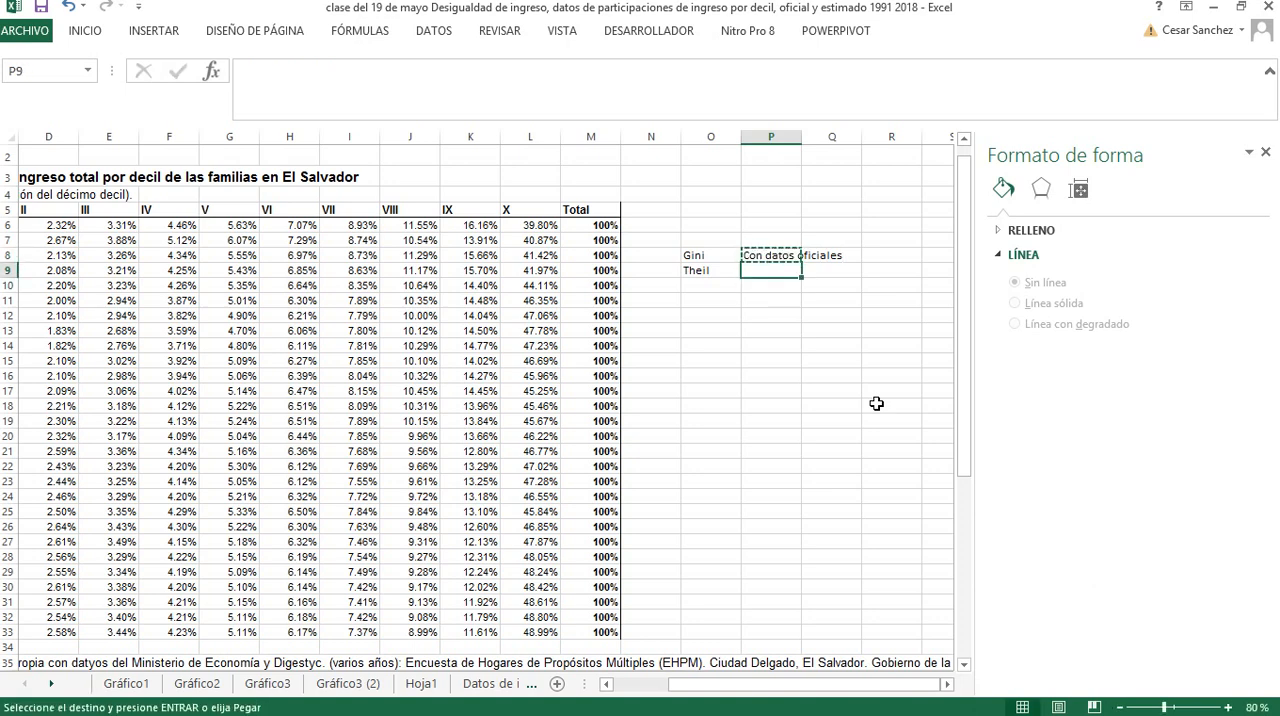
{"action": "key", "text": "ctrl+v"}
Enter the label "Gini" in O11, one row below the official-data pair of labels
{"action": "key", "text": "Down"}
{"action": "key", "text": "Left"}
{"action": "key", "text": "Down"}
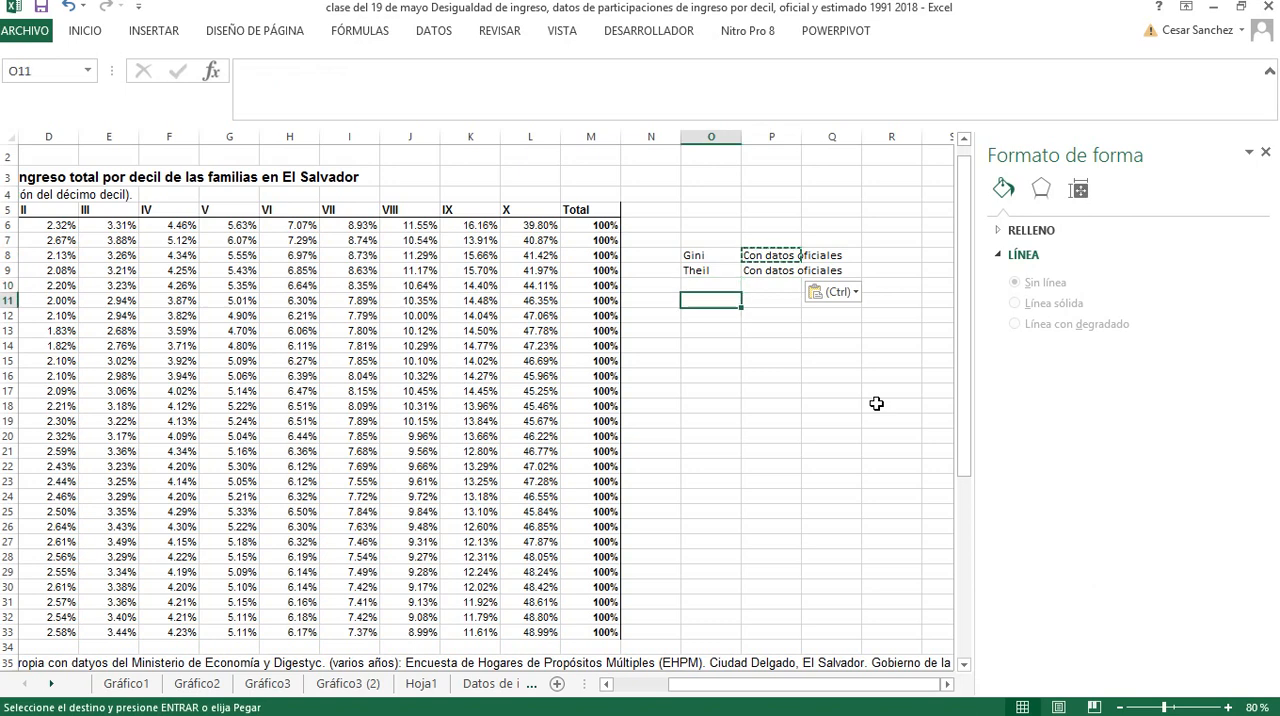
{"action": "type", "text": "Gini"}
{"action": "key", "text": "Return"}
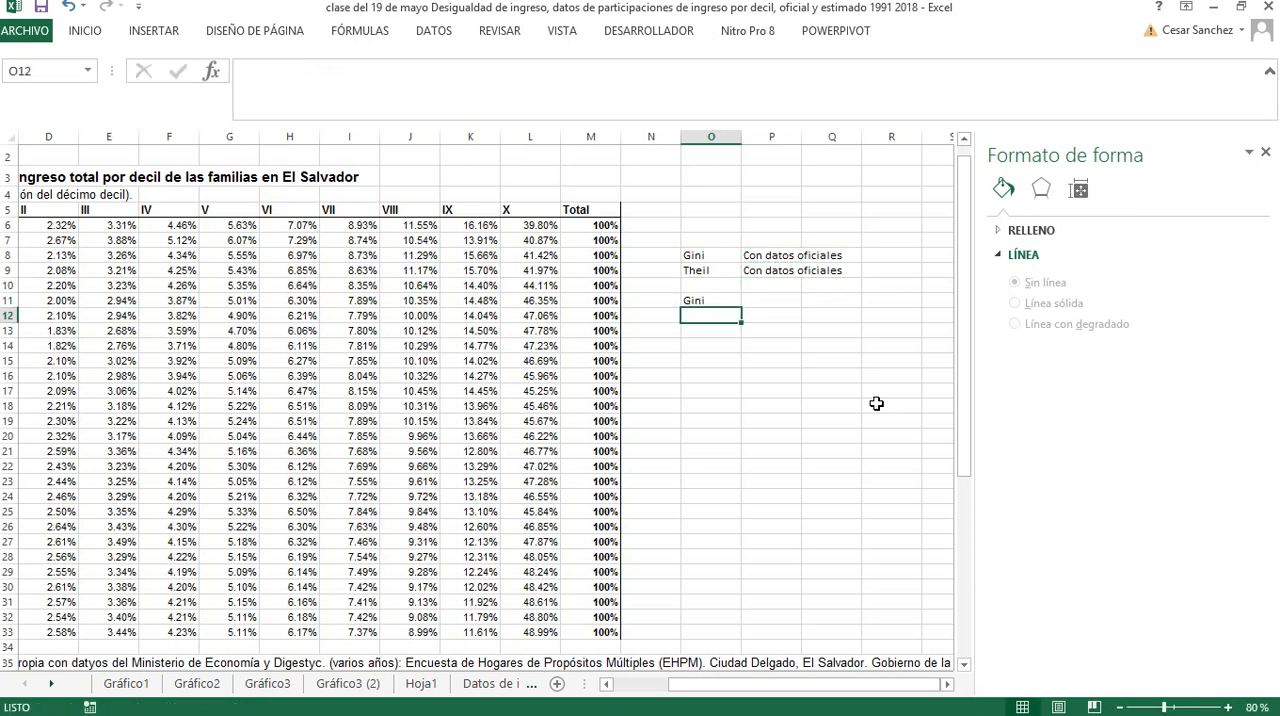
Enter the label "Theil" in O12, directly below the second Gini label
{"action": "type", "text": "Theil"}
{"action": "key", "text": "Up"}
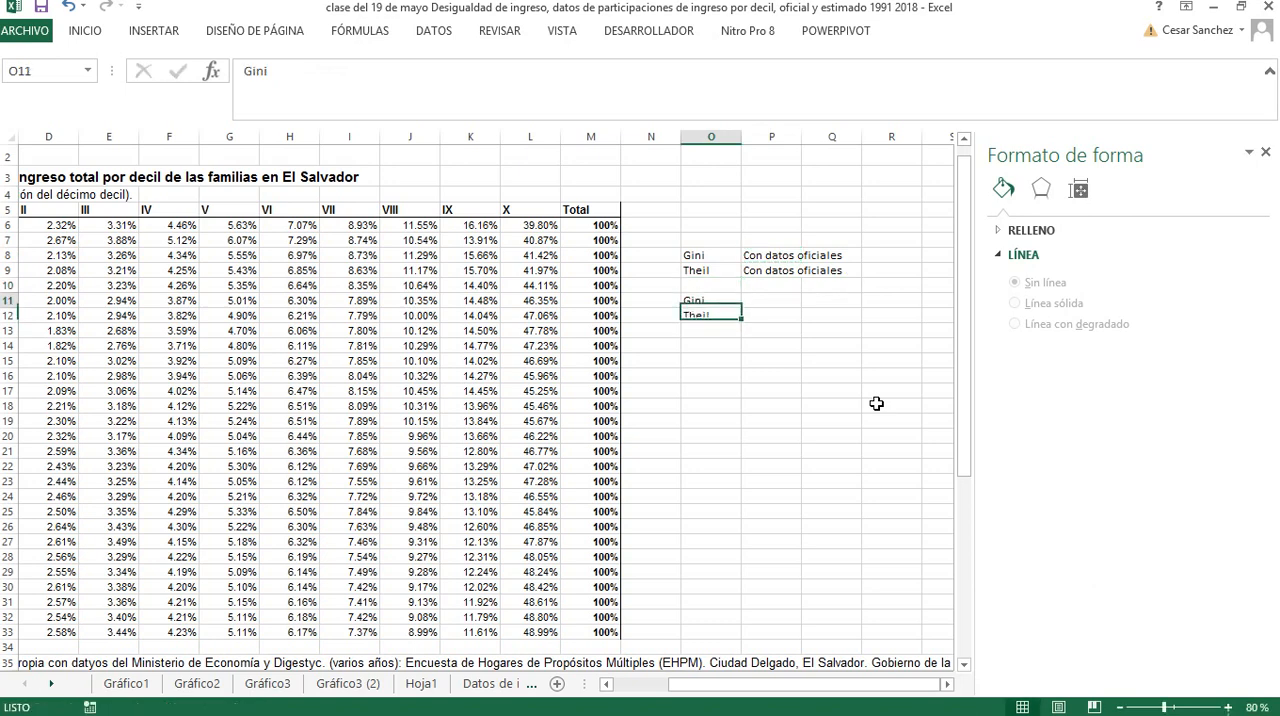
Enter "Con datos reestimados" in P11 beside the second Gini label
{"action": "key", "text": "Right"}
{"action": "type", "text": "Con"}
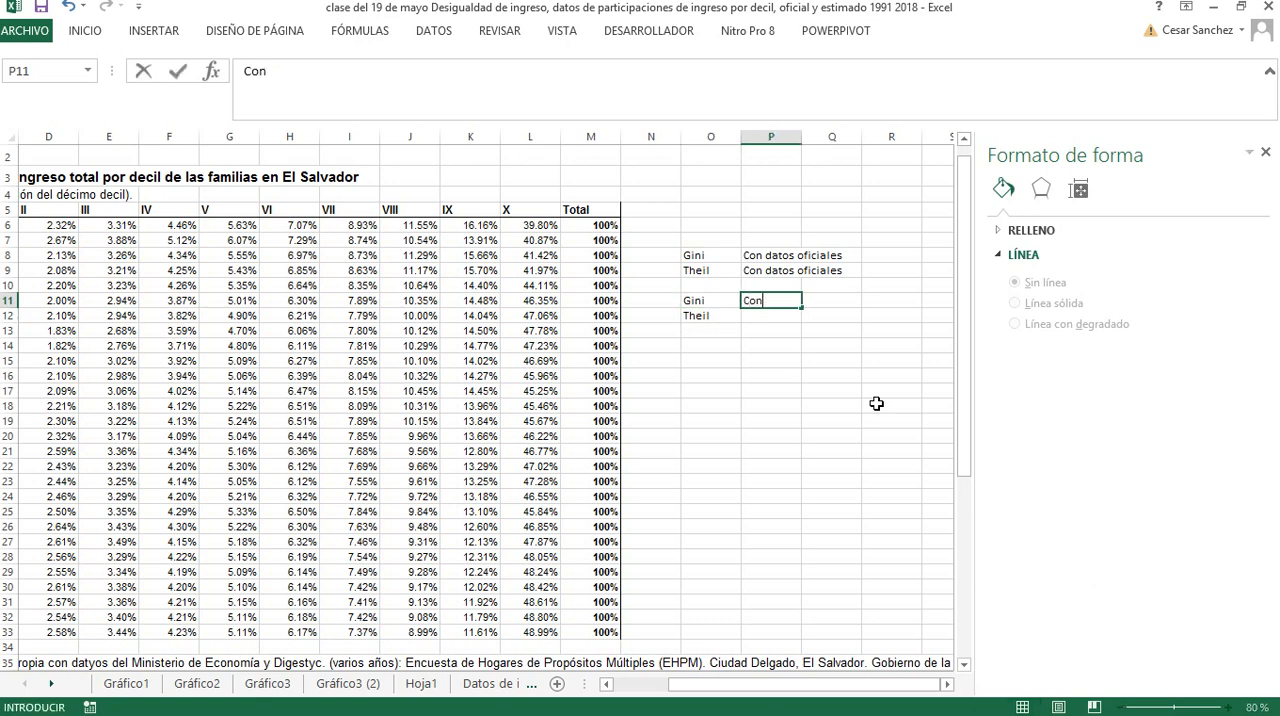
{"action": "type", "text": " datos reestimado"}
{"action": "type", "text": "s"}
{"action": "key", "text": "Return"}
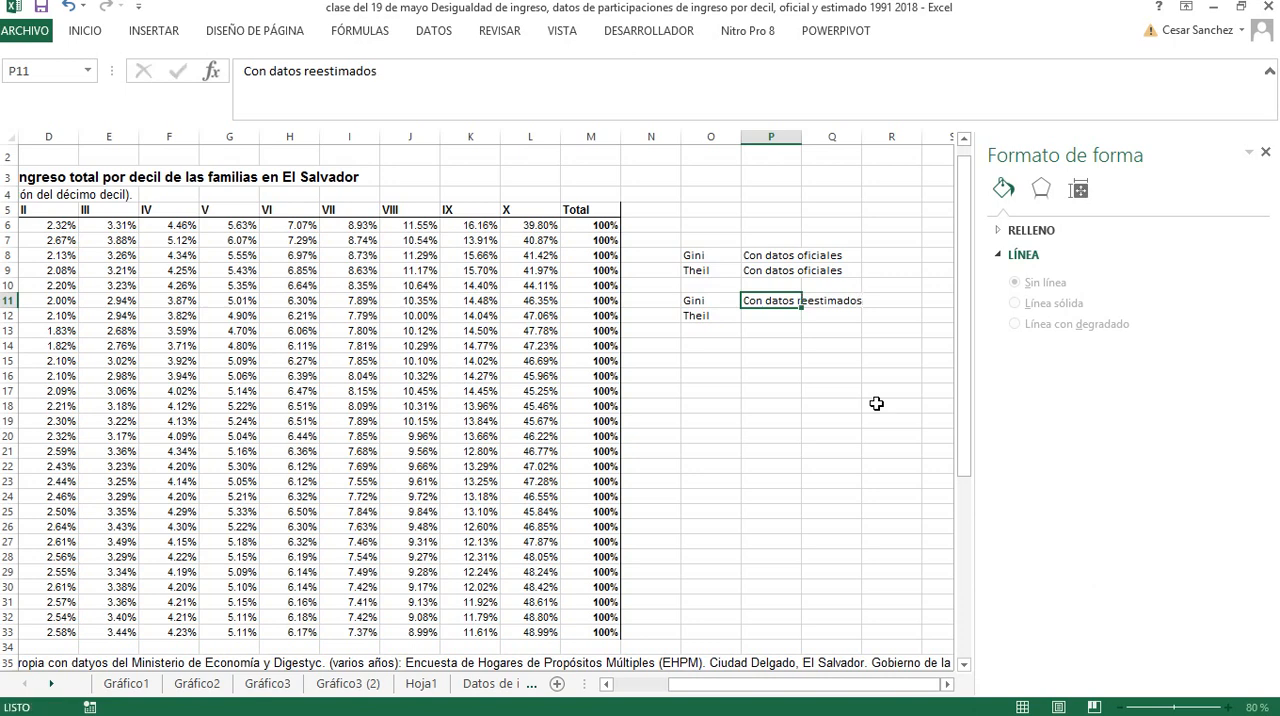
Copy the "Con datos reestimados" text from P11 to P12 beside Theil and clear the copy selection
{"action": "left_click", "coordinate": [763, 302]}
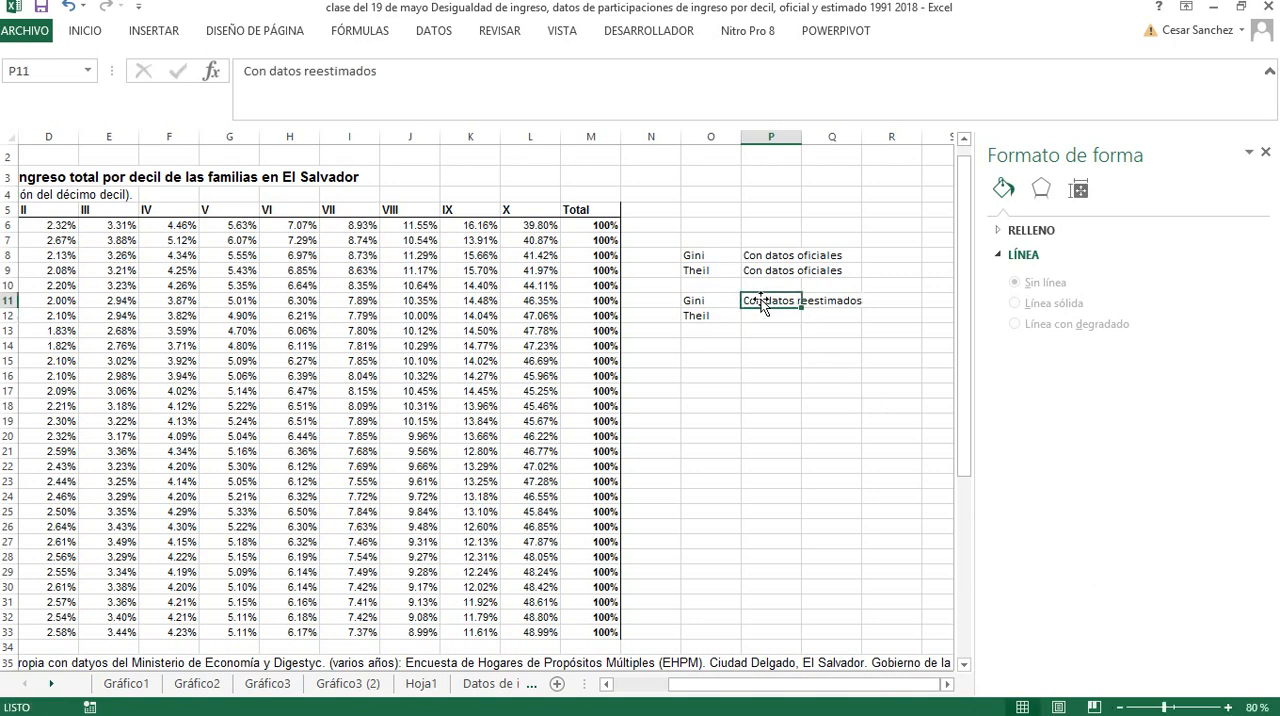
{"action": "key", "text": "ctrl+c"}
{"action": "left_click", "coordinate": [767, 318]}
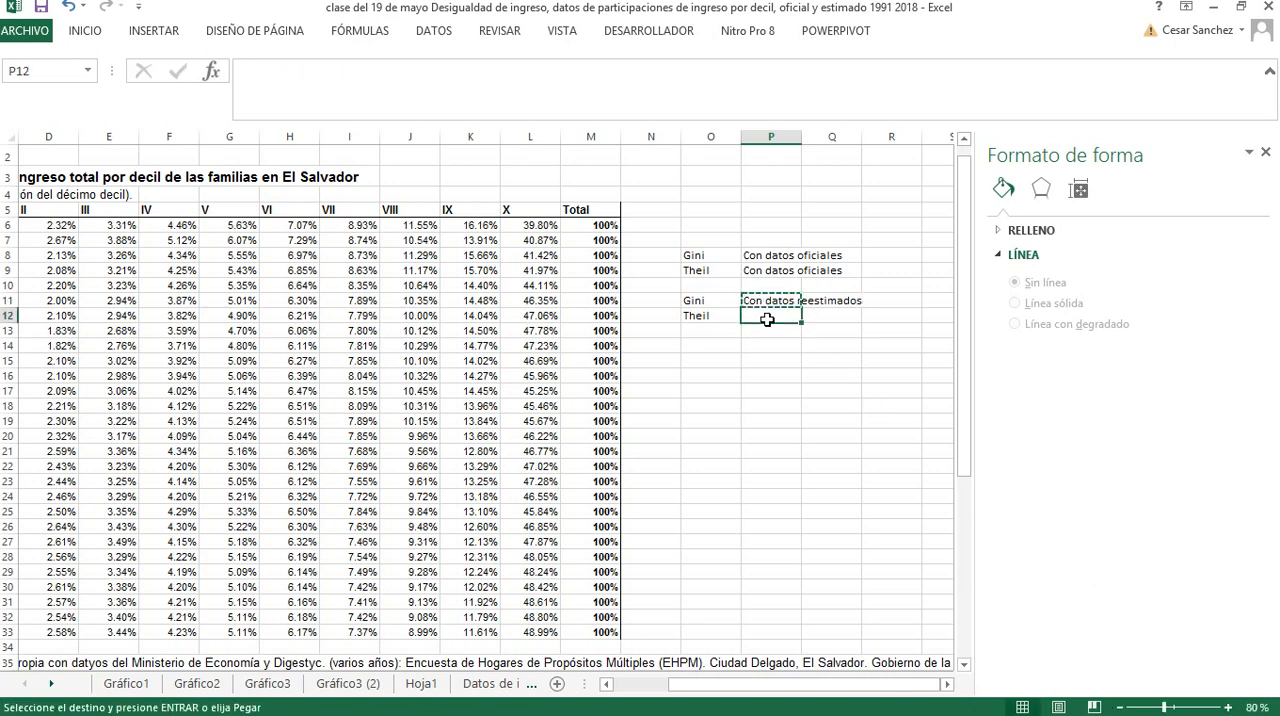
{"action": "key", "text": "ctrl+v"}
{"action": "left_click", "coordinate": [757, 362]}
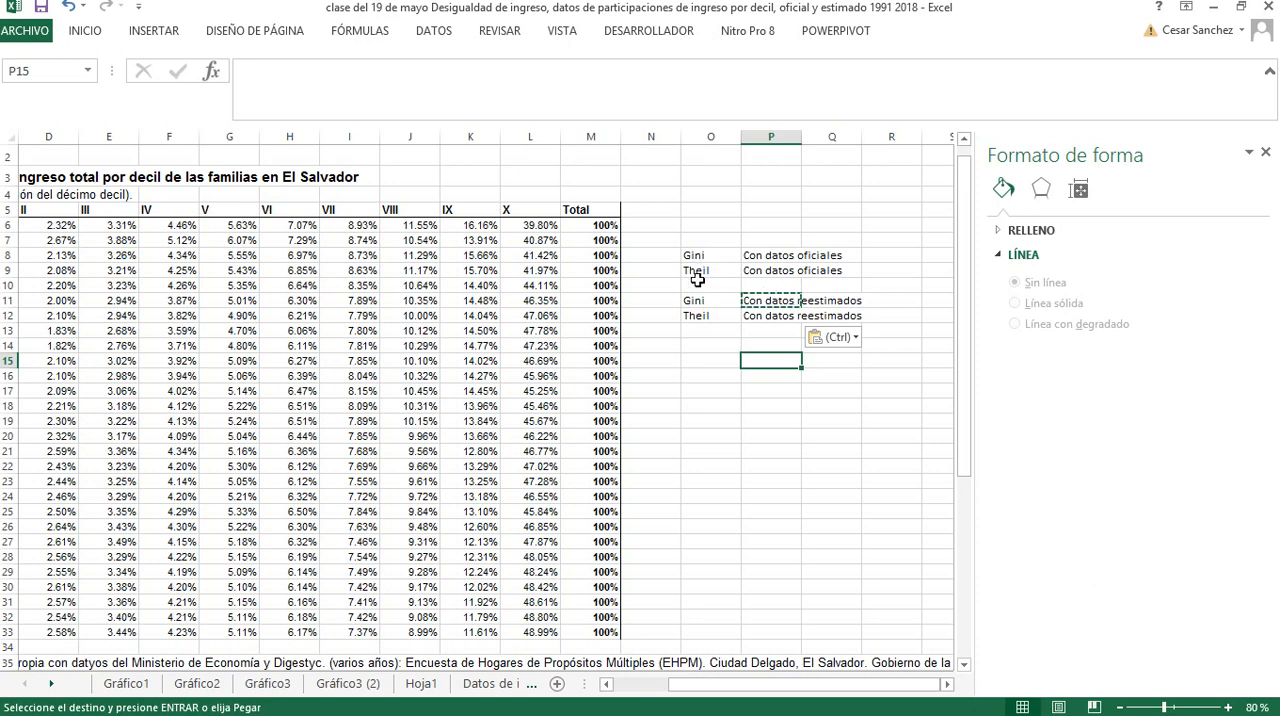
{"action": "key", "text": "Escape"}
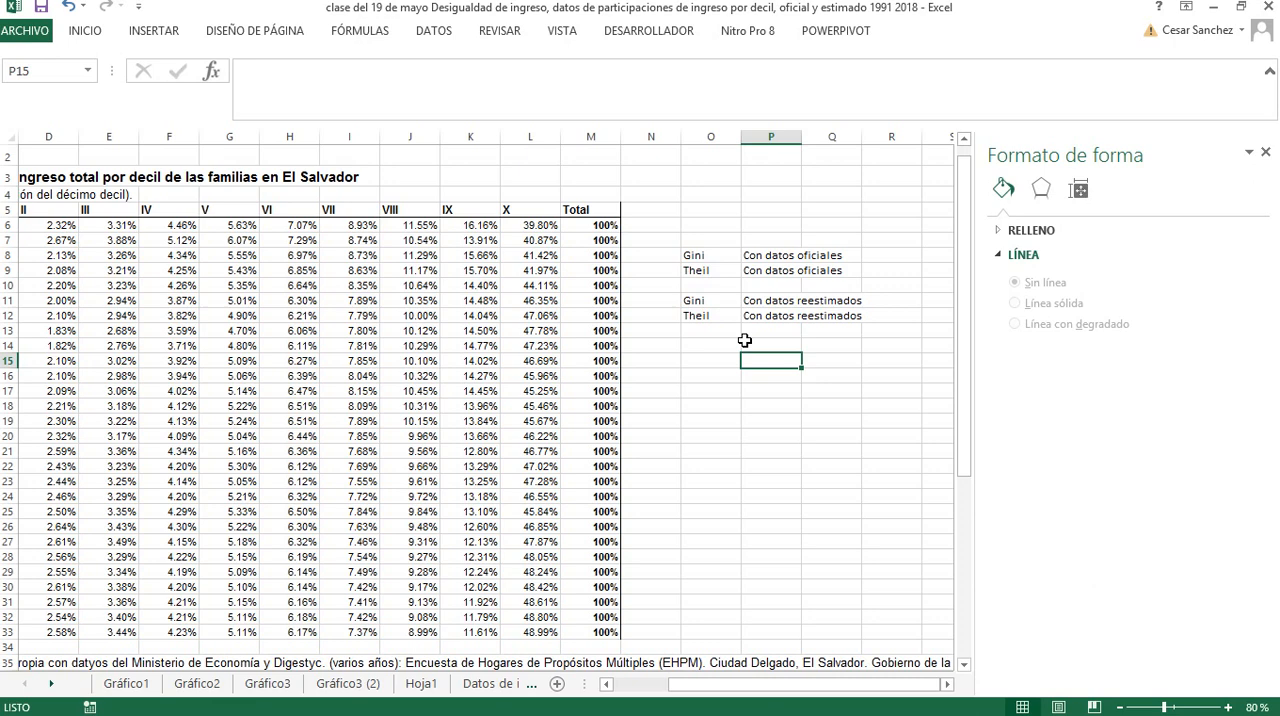
Review the Theil and indexed inequality charts, the official income data and the re-estimated Gini sheet, ending on the 1985–2018 re-estimated data
{"action": "left_click", "coordinate": [208, 686]}
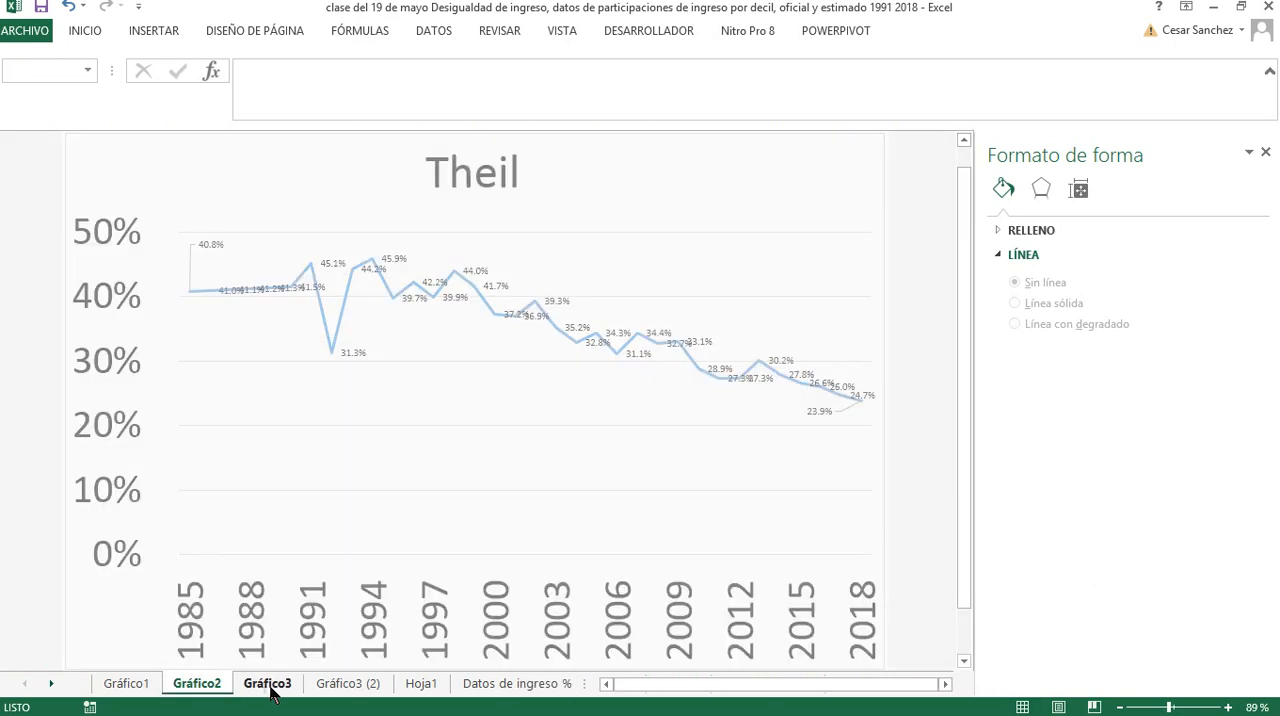
{"action": "left_click", "coordinate": [268, 686]}
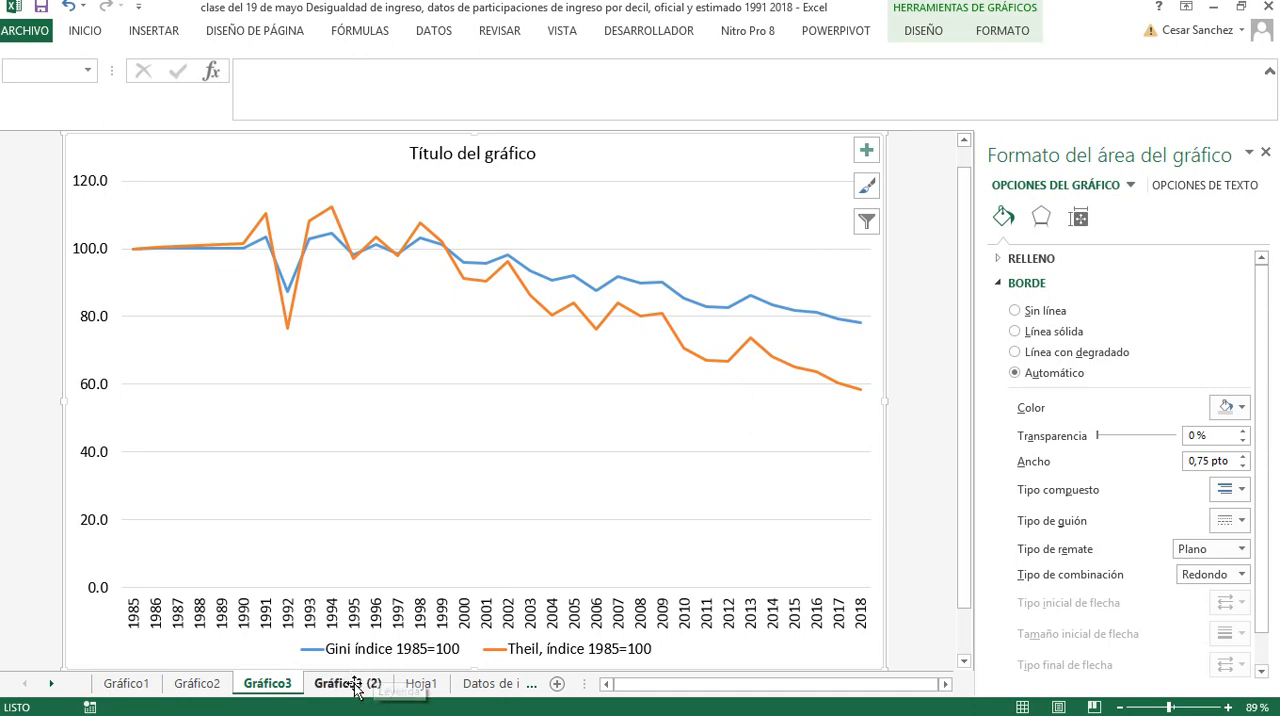
{"action": "left_click", "coordinate": [470, 687]}
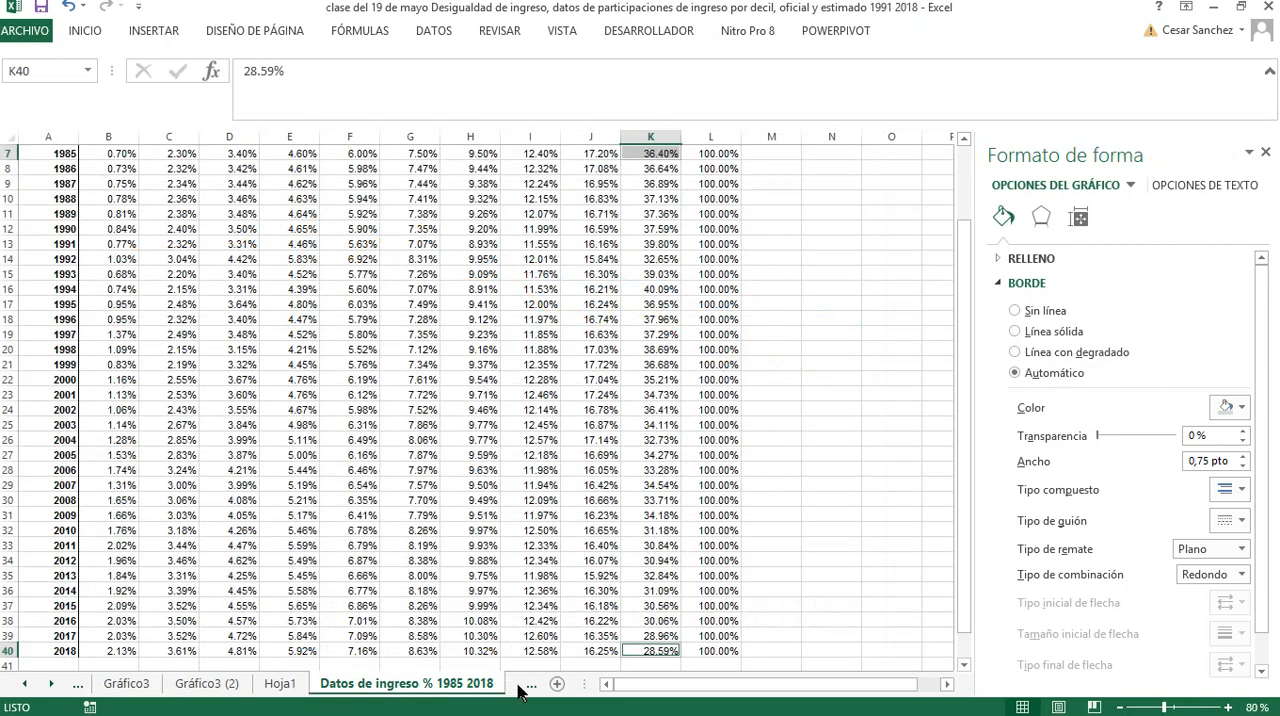
{"action": "left_click", "coordinate": [528, 686]}
{"action": "left_click", "coordinate": [519, 690]}
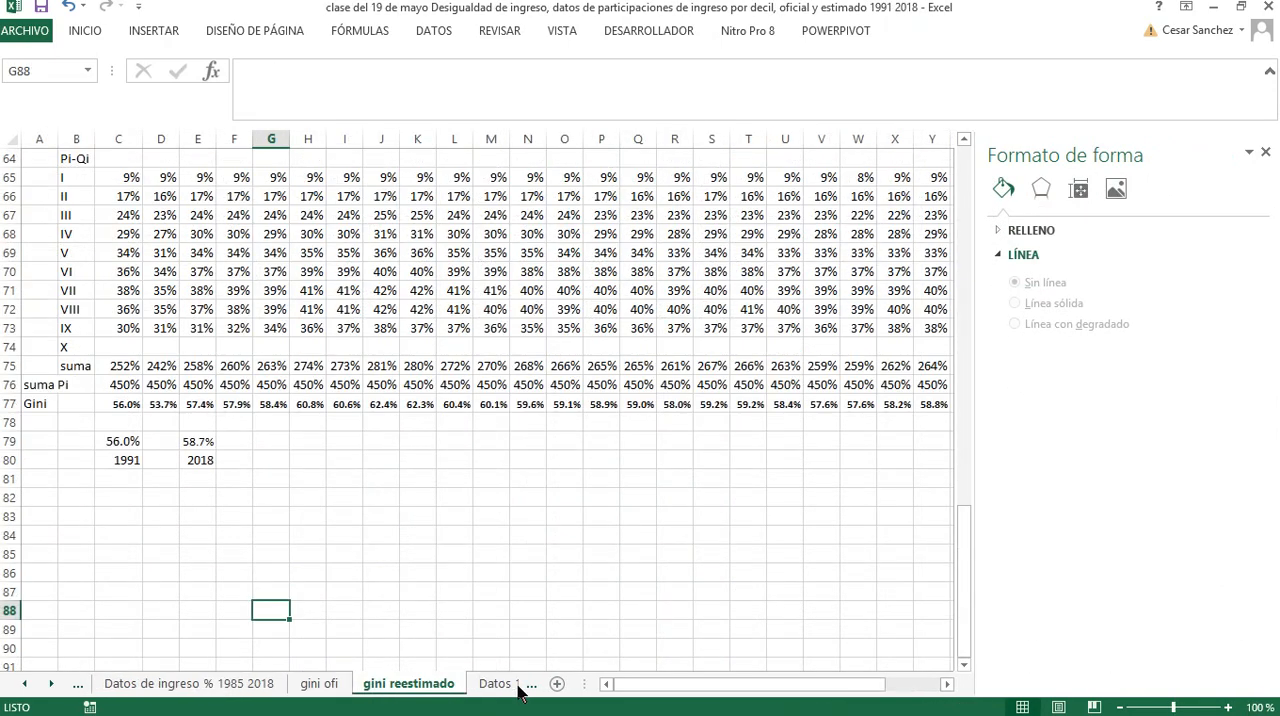
{"action": "left_click", "coordinate": [515, 690]}
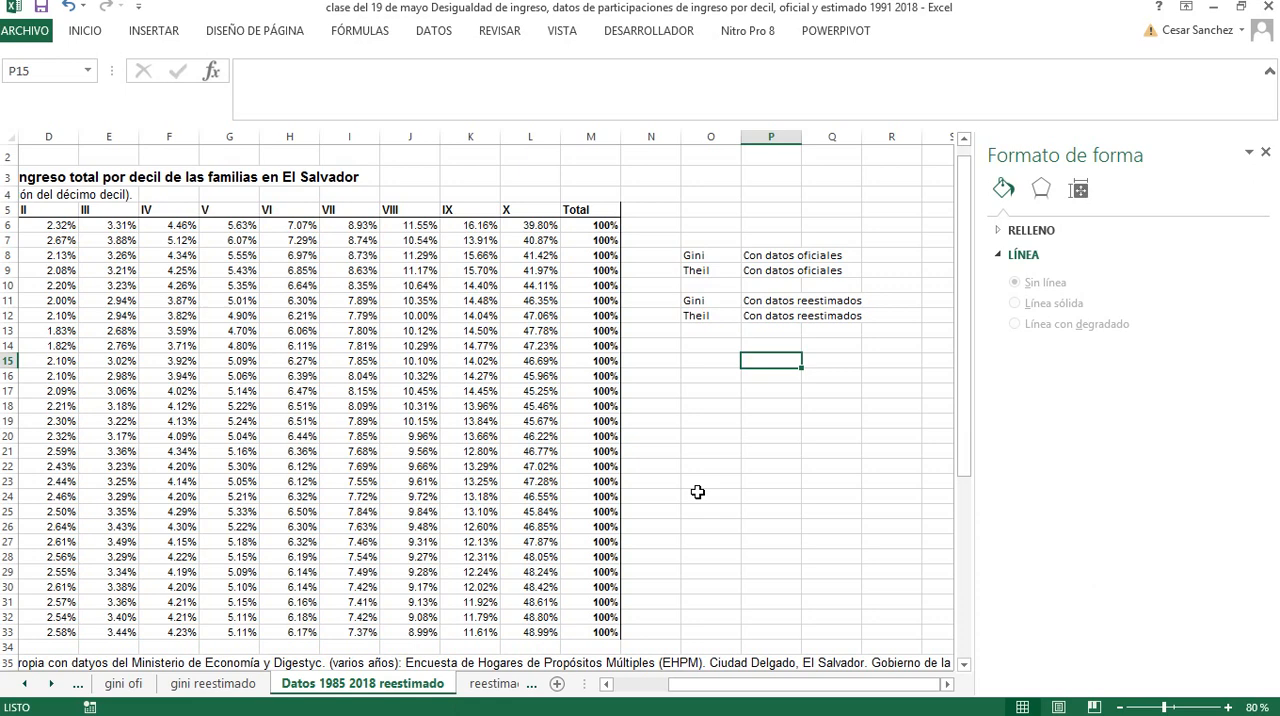
Enter "De que hablamos" in O15 and "de qquien" in O16, below the indicator list
{"action": "key", "text": "Left"}
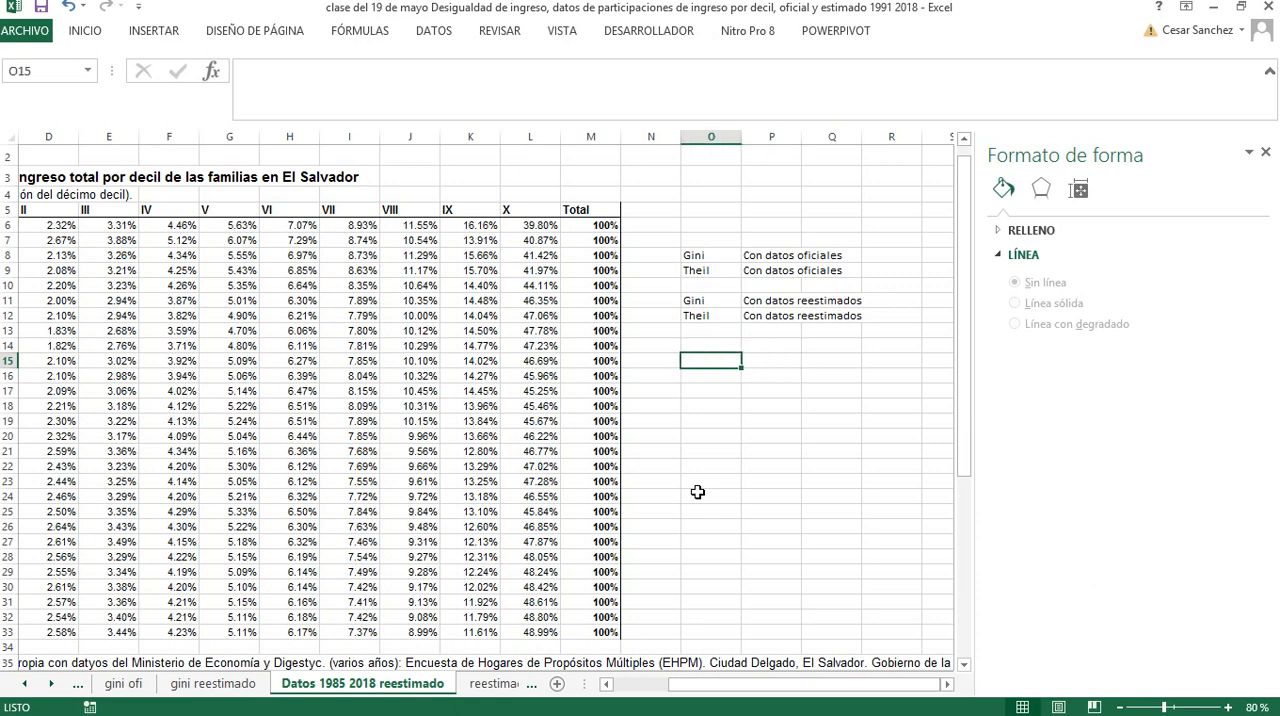
{"action": "type", "text": "De que hab"}
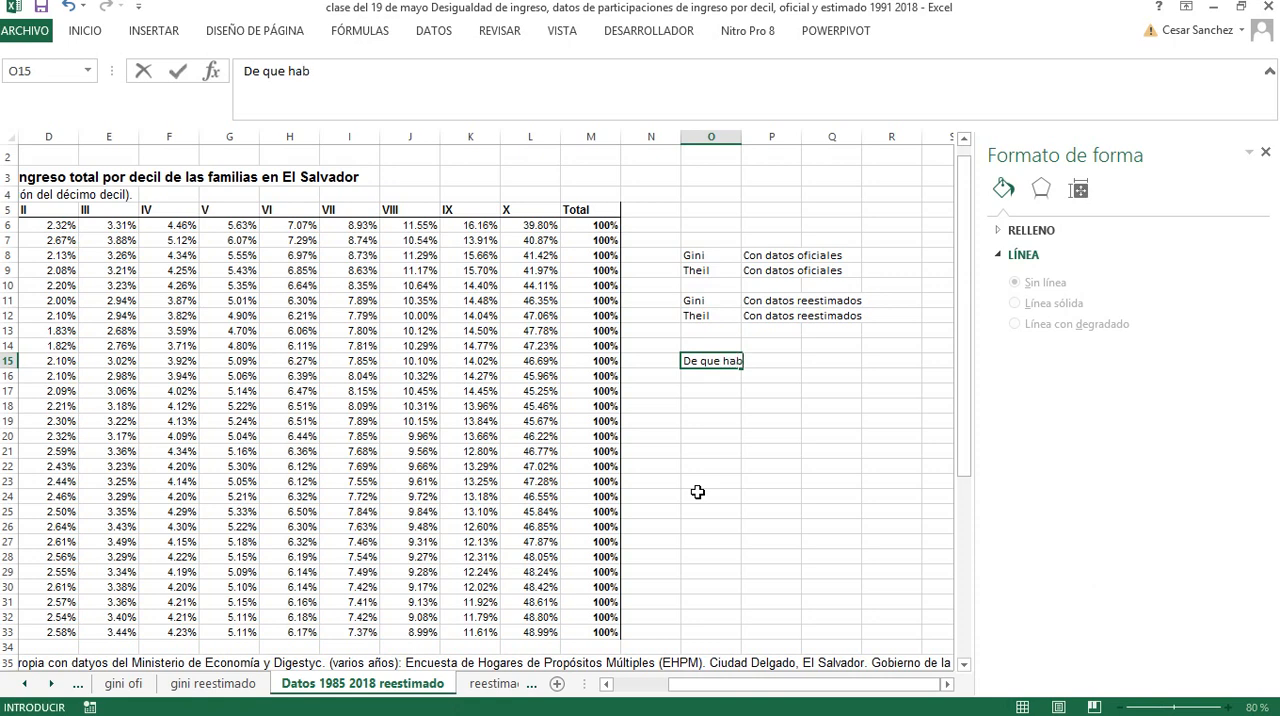
{"action": "type", "text": "lamos"}
{"action": "key", "text": "Return"}
{"action": "type", "text": "d"}
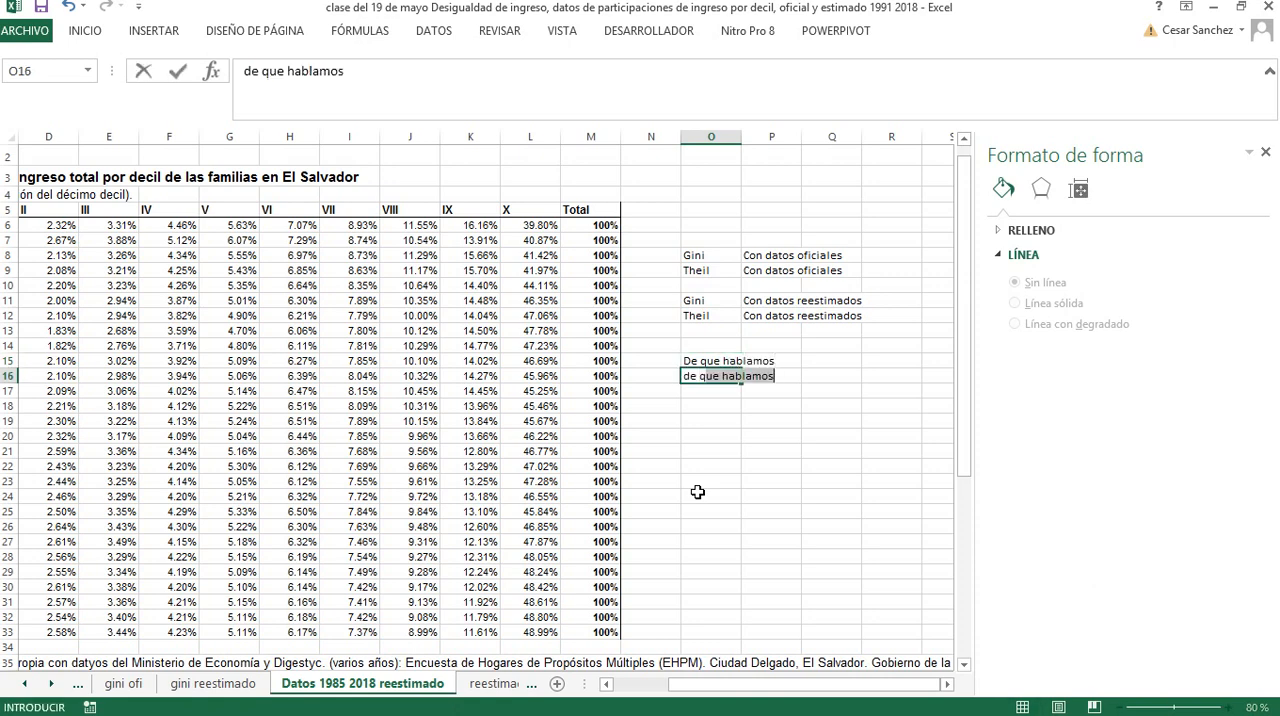
{"action": "type", "text": "e qquien"}
{"action": "key", "text": "Return"}
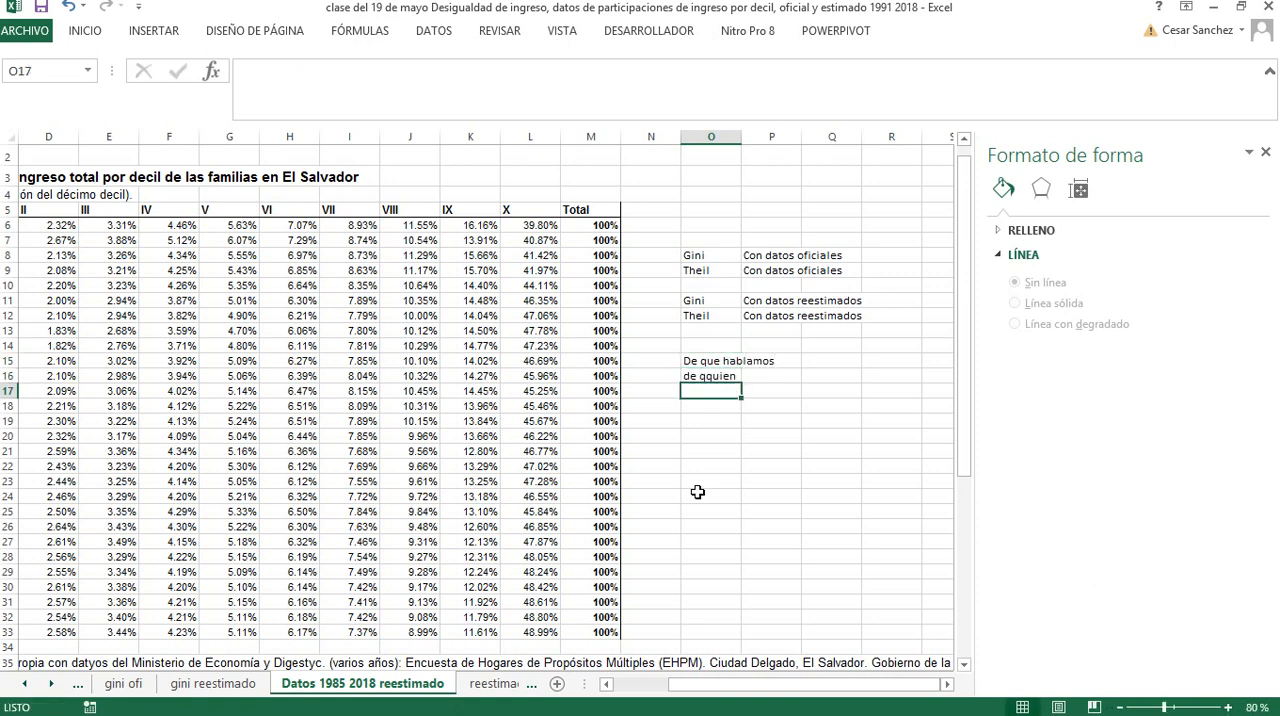
Enter "de cuando" in O17 as the third question of the list
{"action": "type", "text": "de a"}
{"action": "key", "text": "BackSpace"}
{"action": "type", "text": "c"}
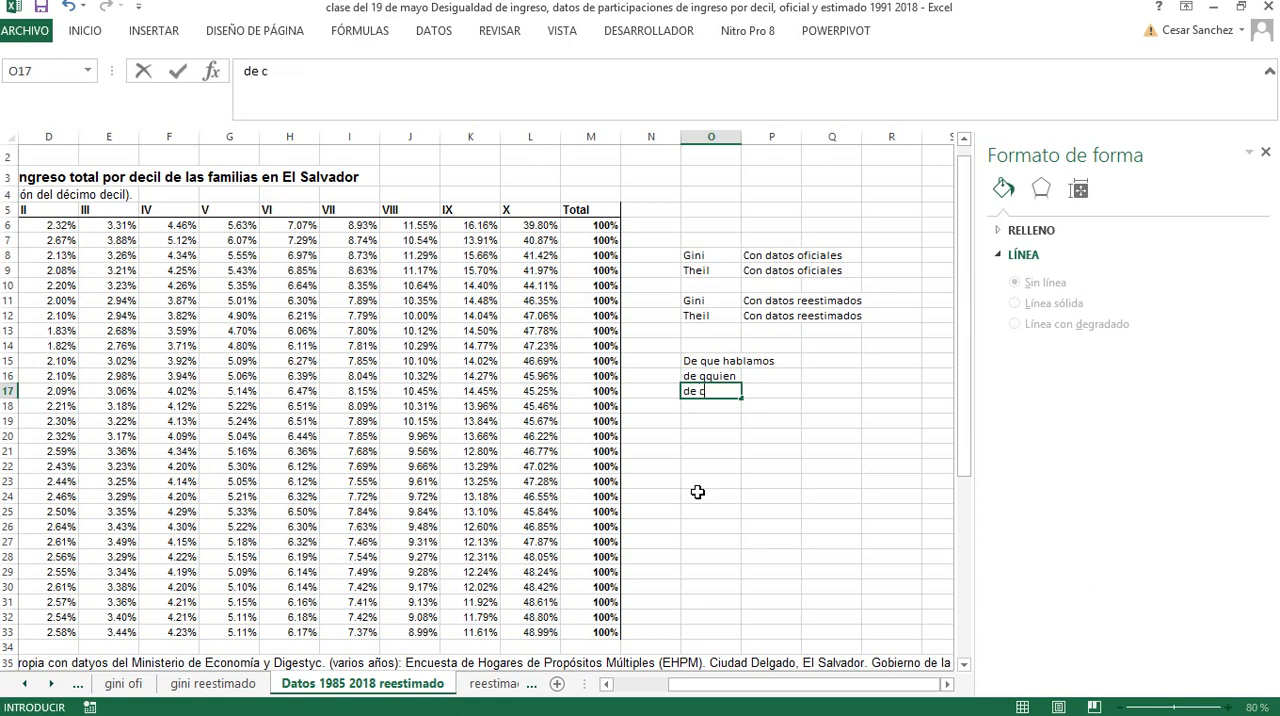
{"action": "type", "text": "uando"}
{"action": "key", "text": "Return"}
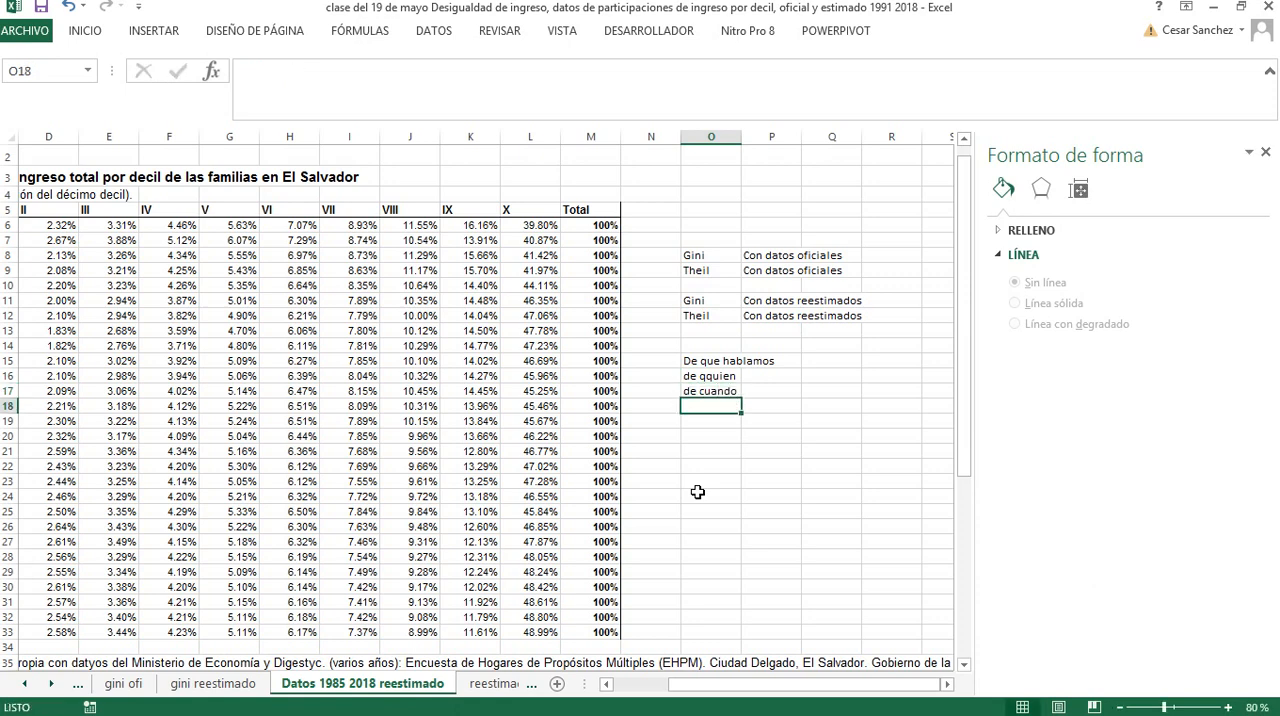
Enter "alguna otra información" in O18 to close the question list
{"action": "type", "text": "alguna o"}
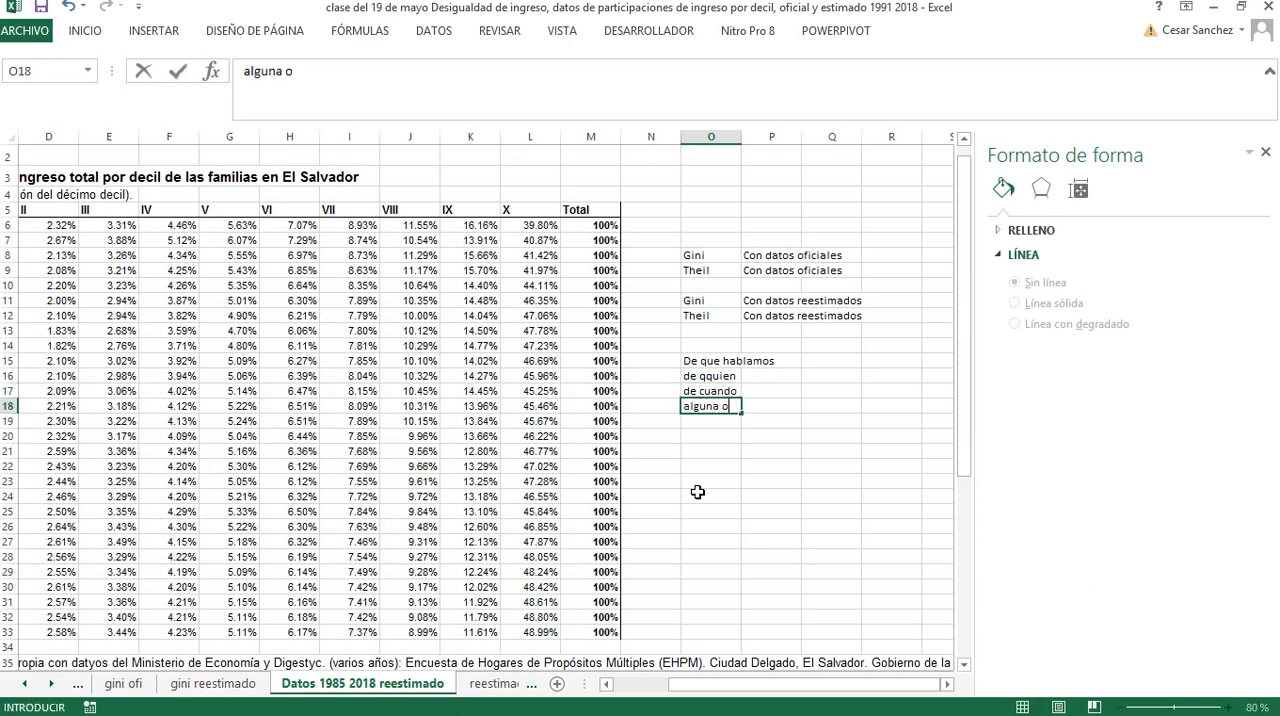
{"action": "type", "text": "trainfo"}
{"action": "key", "text": "BackSpace"}
{"action": "type", "text": "ormación"}
{"action": "key", "text": "Return"}
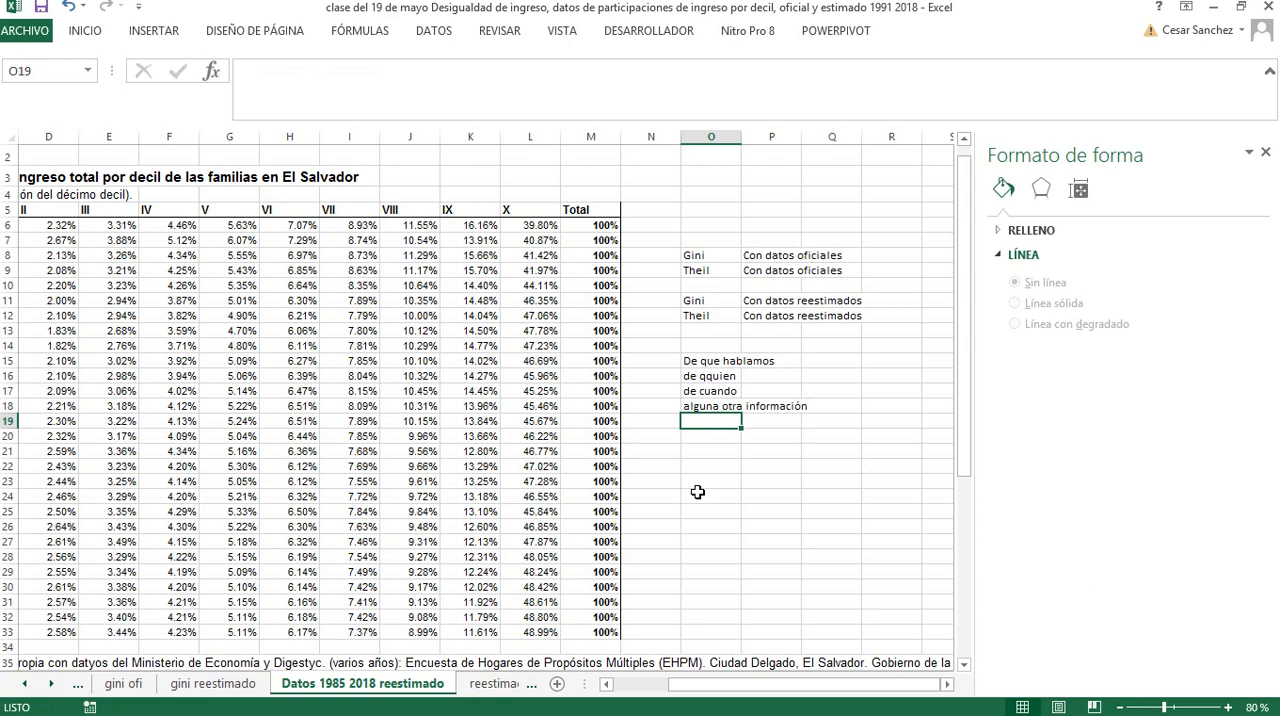
{"action": "left_click", "coordinate": [704, 450]}
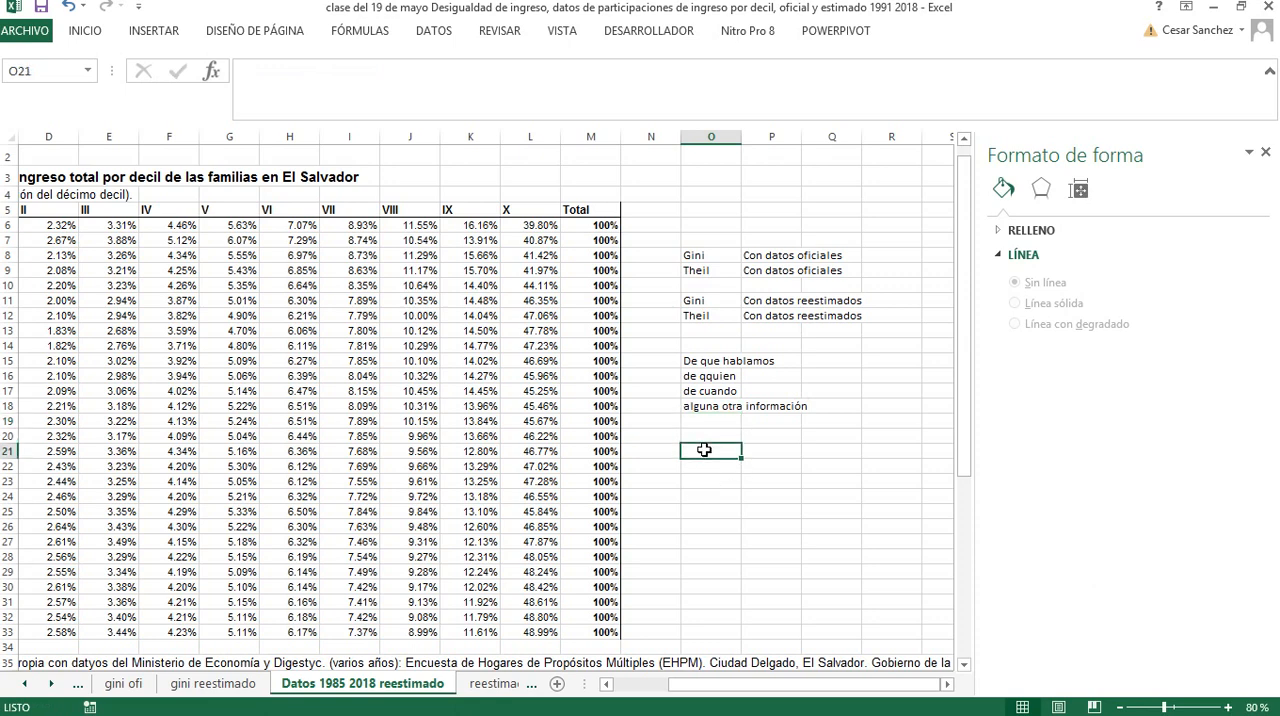
Highlight the Gini entry for official data in O8:Q8 and bring up the Gini chart on the Gráfico1 sheet
{"action": "left_click_drag", "start_coordinate": [712, 254], "coordinate": [806, 258]}
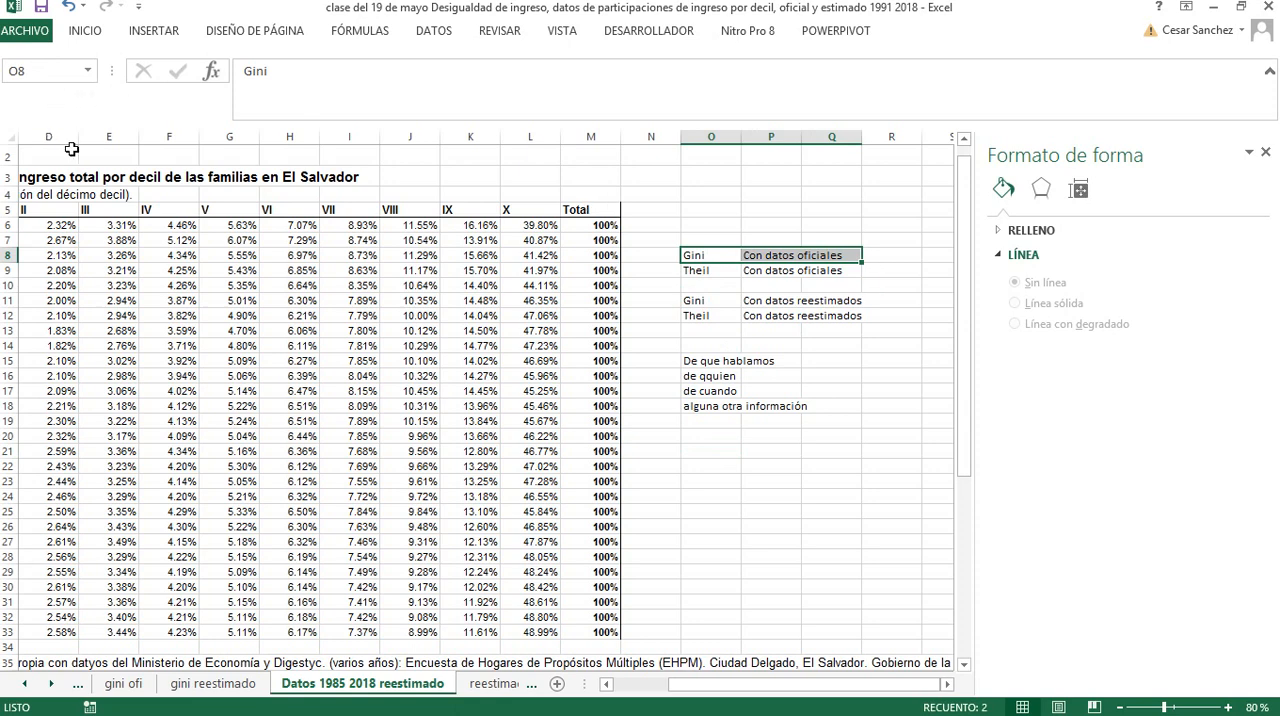
{"action": "left_click", "coordinate": [26, 685]}
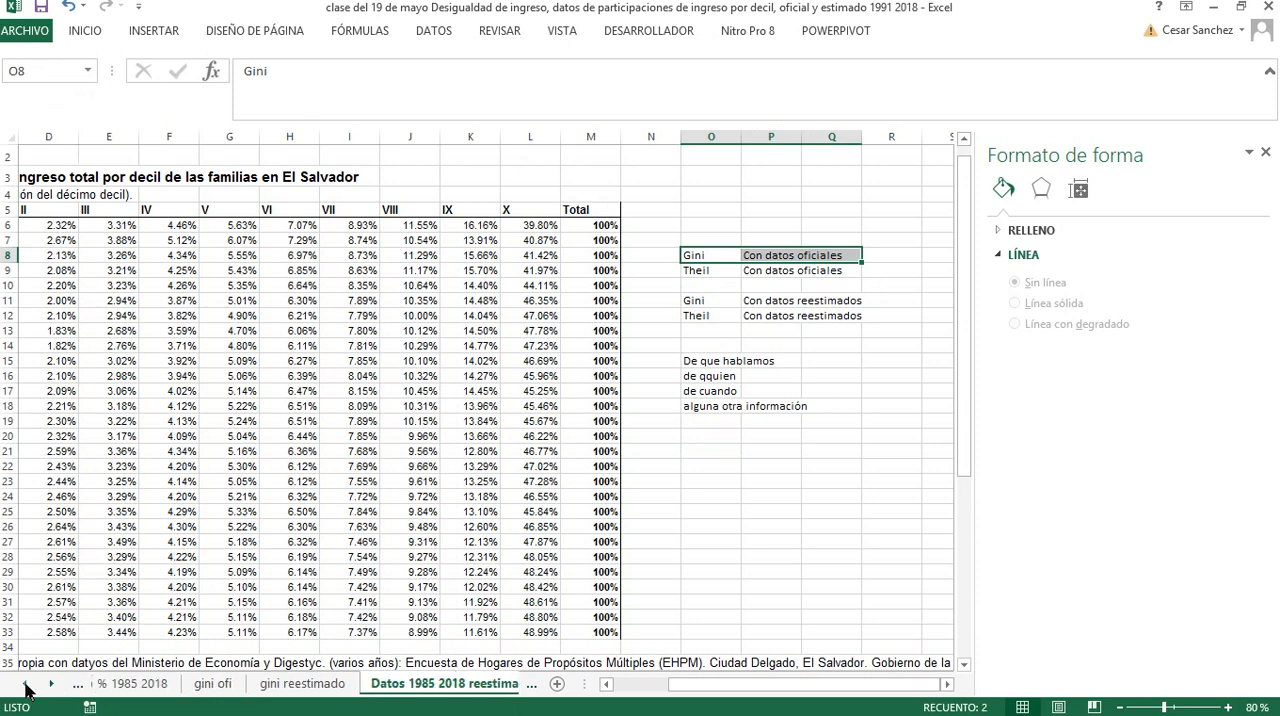
{"action": "left_click", "coordinate": [26, 685]}
{"action": "left_click", "coordinate": [26, 685]}
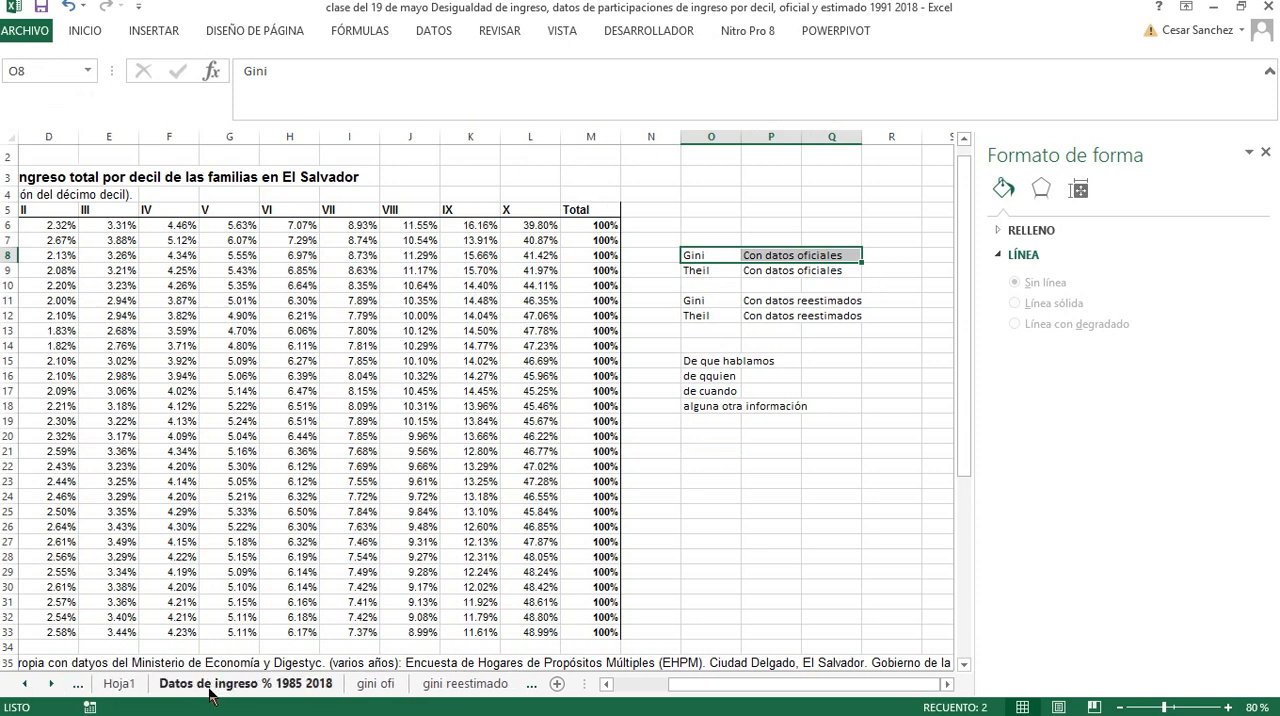
{"action": "left_click", "coordinate": [375, 684]}
{"action": "left_click", "coordinate": [425, 684]}
{"action": "left_click", "coordinate": [26, 685]}
{"action": "left_click", "coordinate": [26, 685]}
{"action": "left_click", "coordinate": [26, 685]}
{"action": "left_click", "coordinate": [26, 685]}
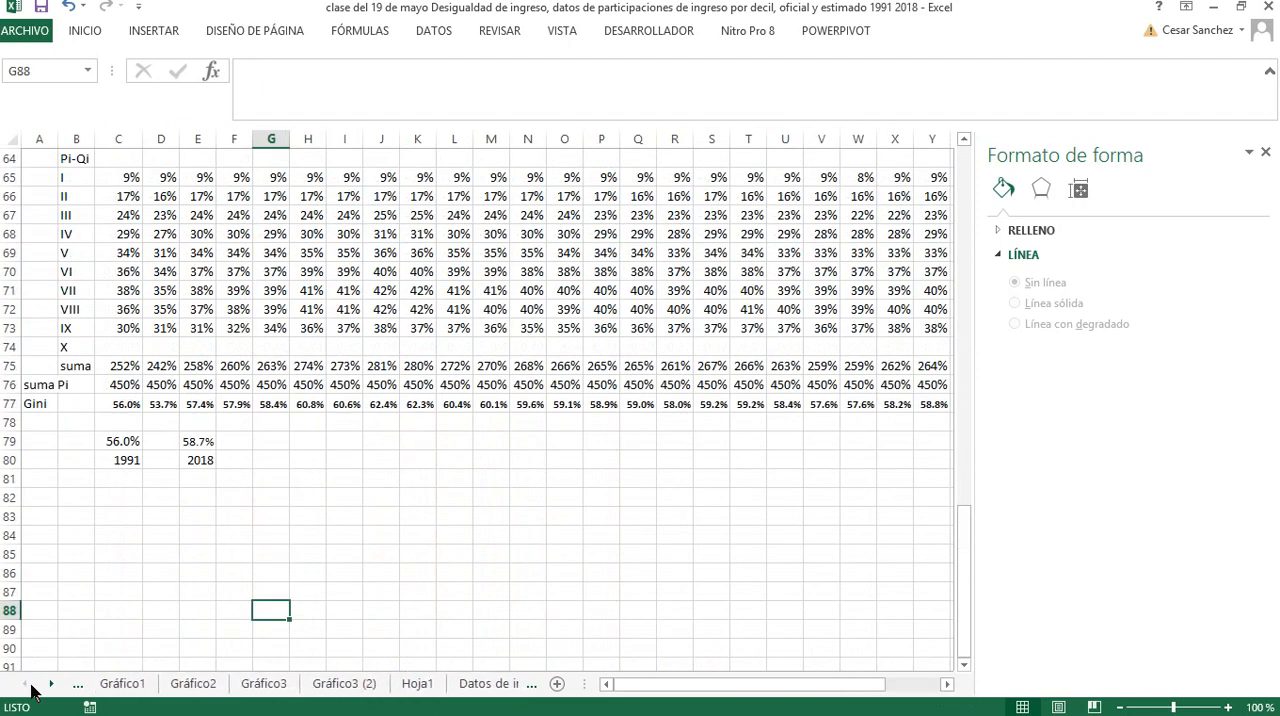
{"action": "left_click", "coordinate": [125, 684]}
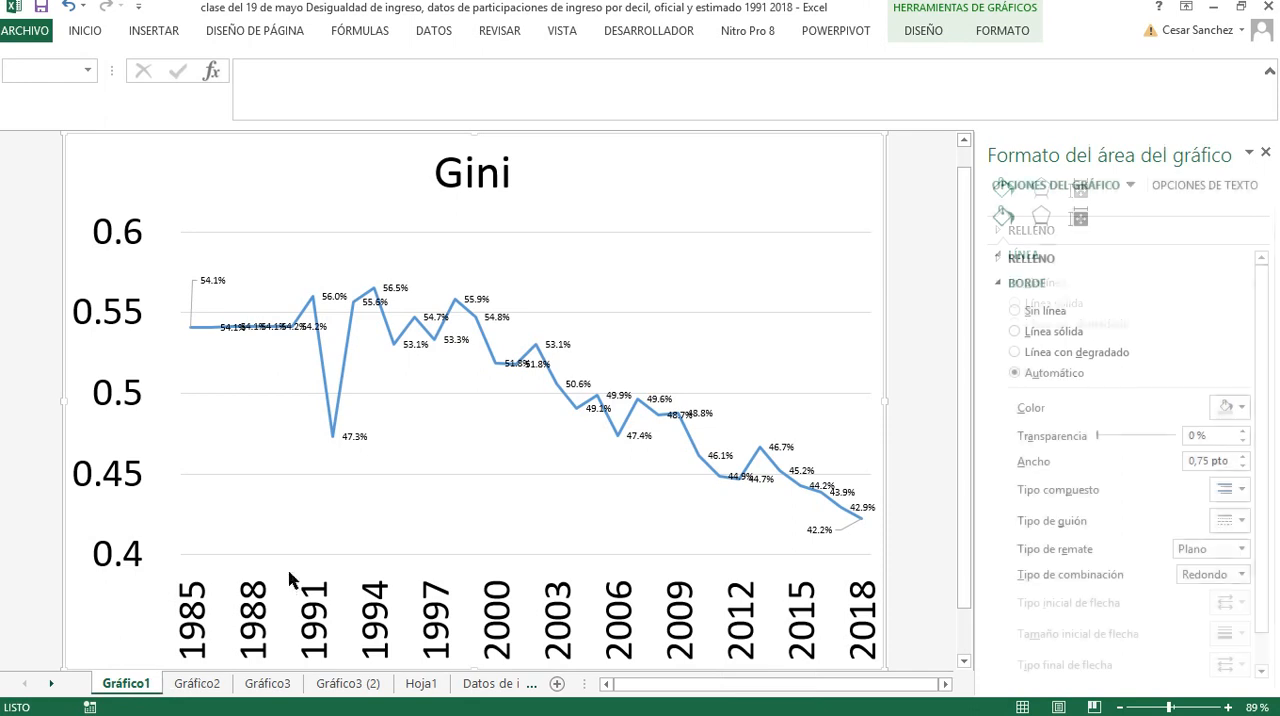
{"action": "left_click", "coordinate": [511, 176]}
{"action": "left_click", "coordinate": [465, 175]}
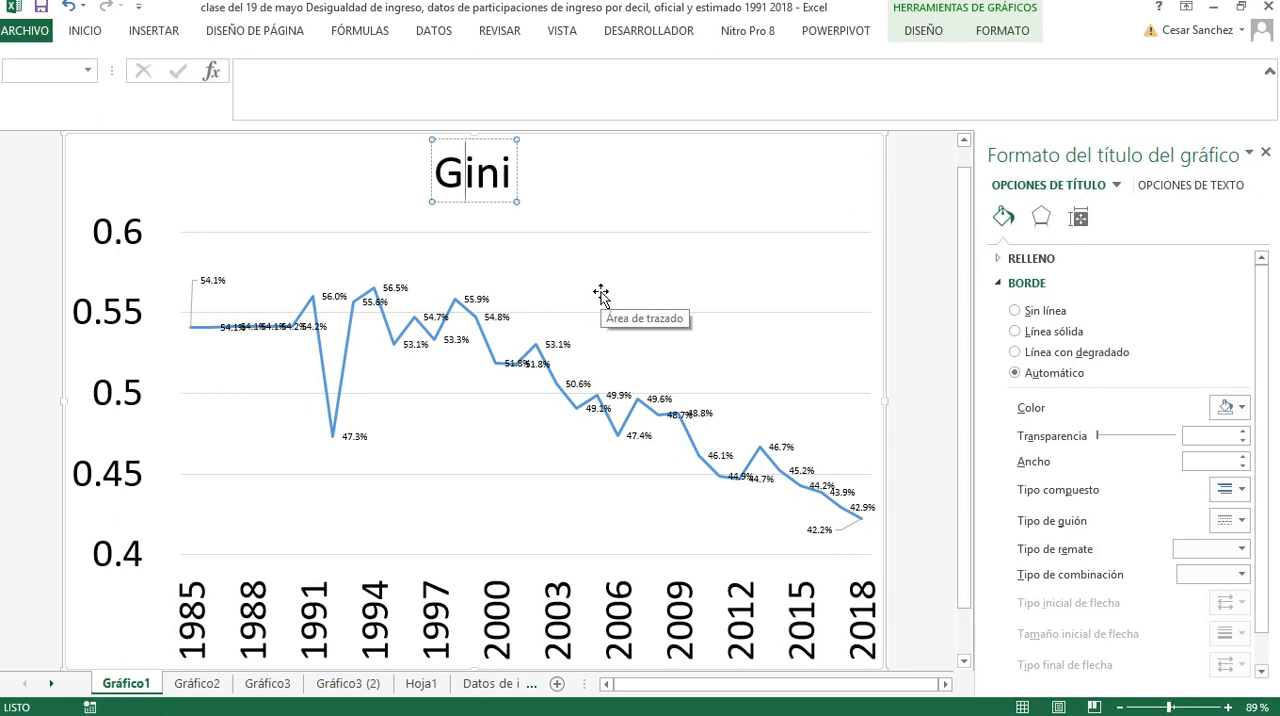
{"action": "left_click", "coordinate": [114, 205]}
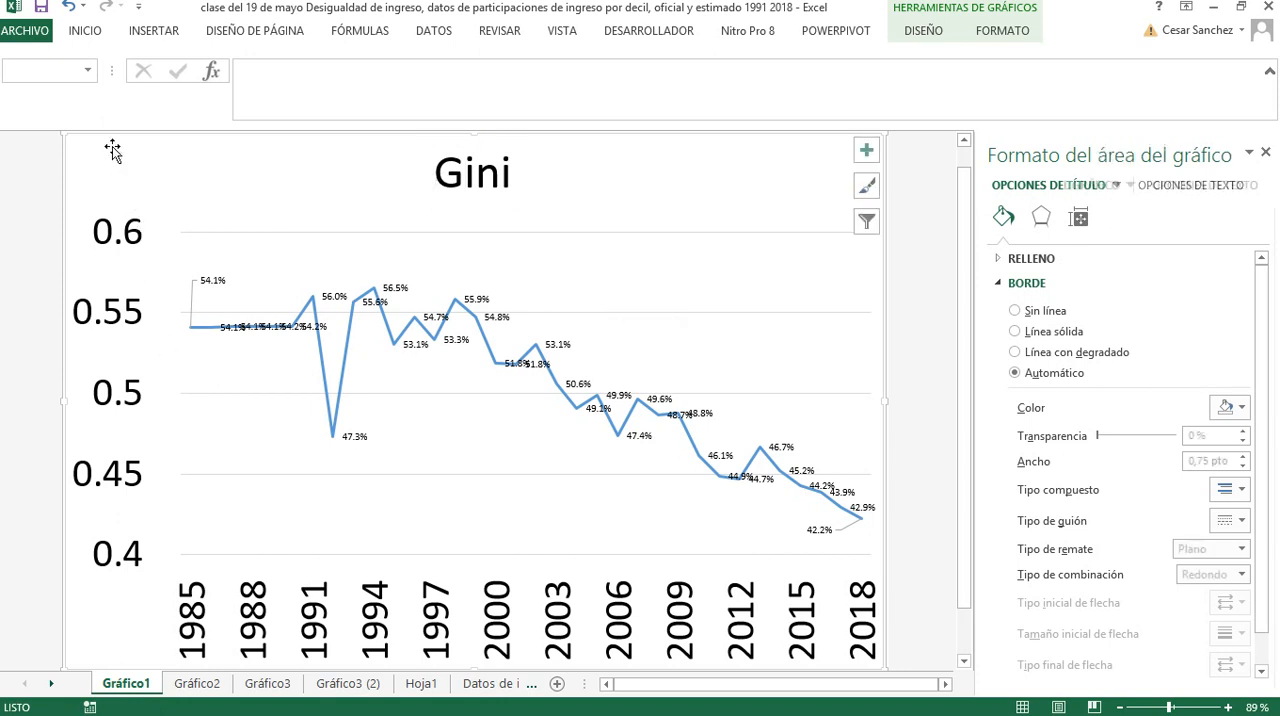
{"action": "left_click", "coordinate": [104, 232]}
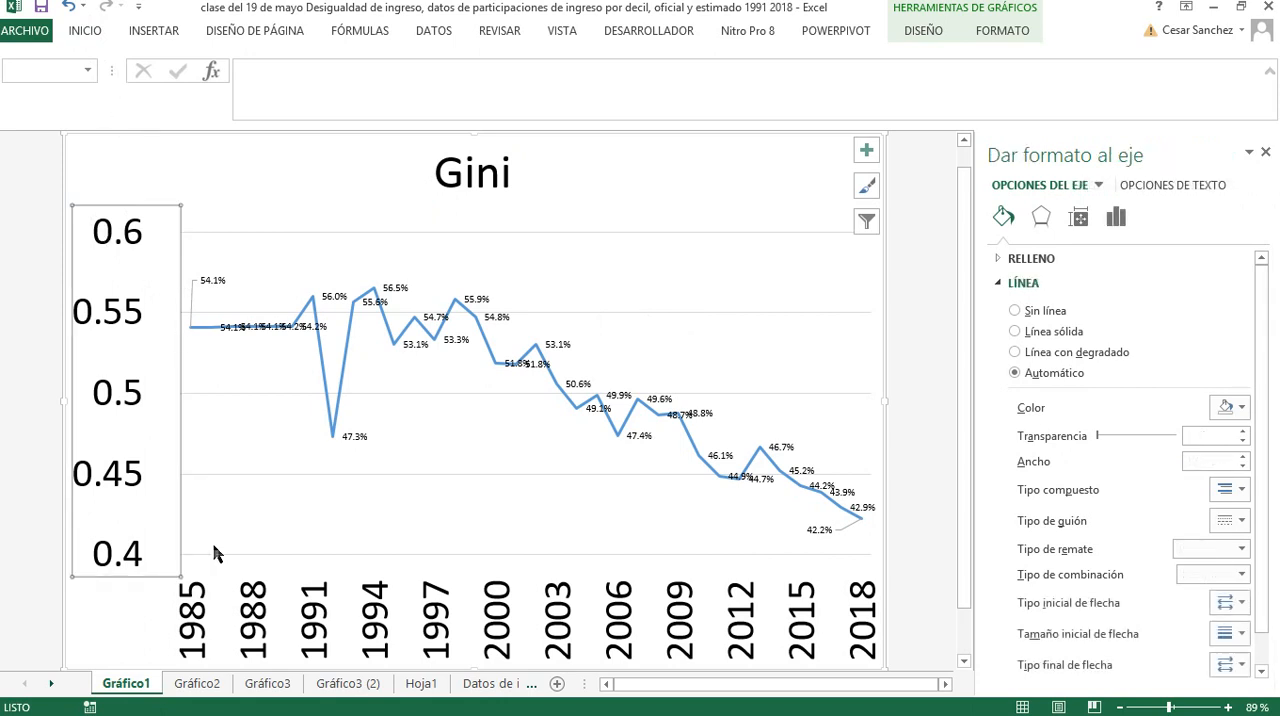
Reduce all text in the Gini chart to font size 20
{"action": "left_click", "coordinate": [129, 150]}
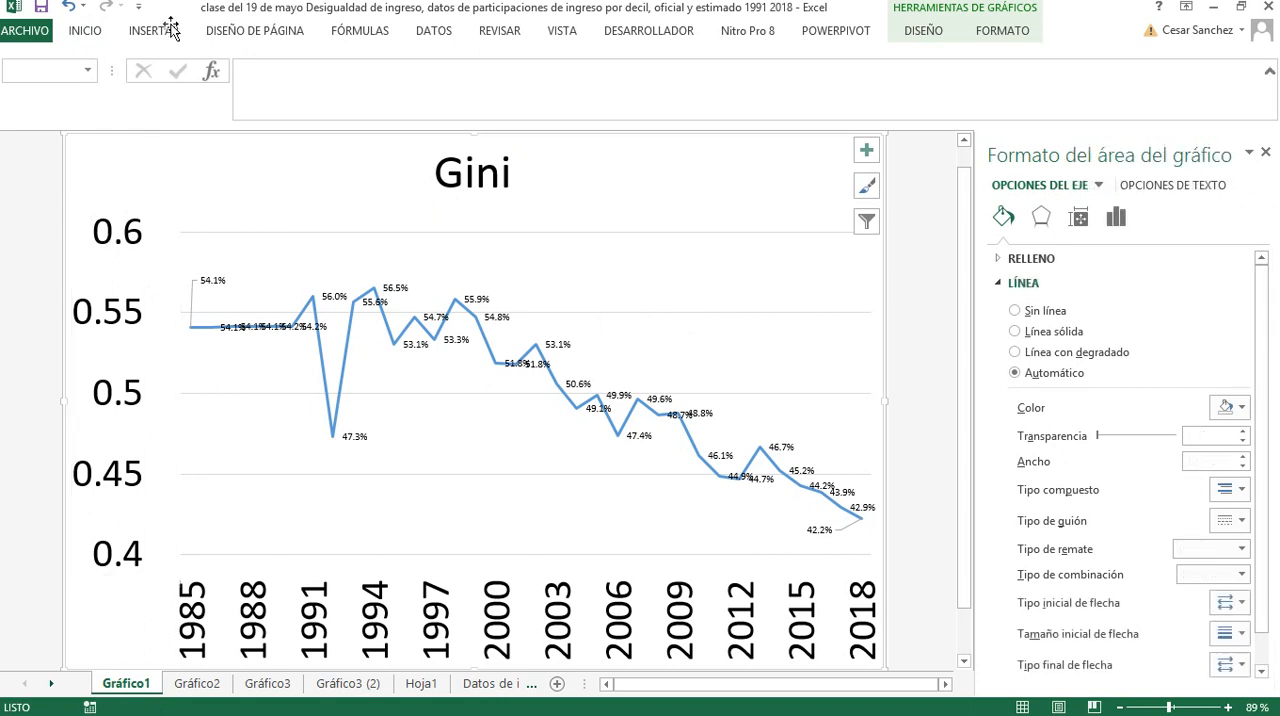
{"action": "left_click", "coordinate": [110, 34]}
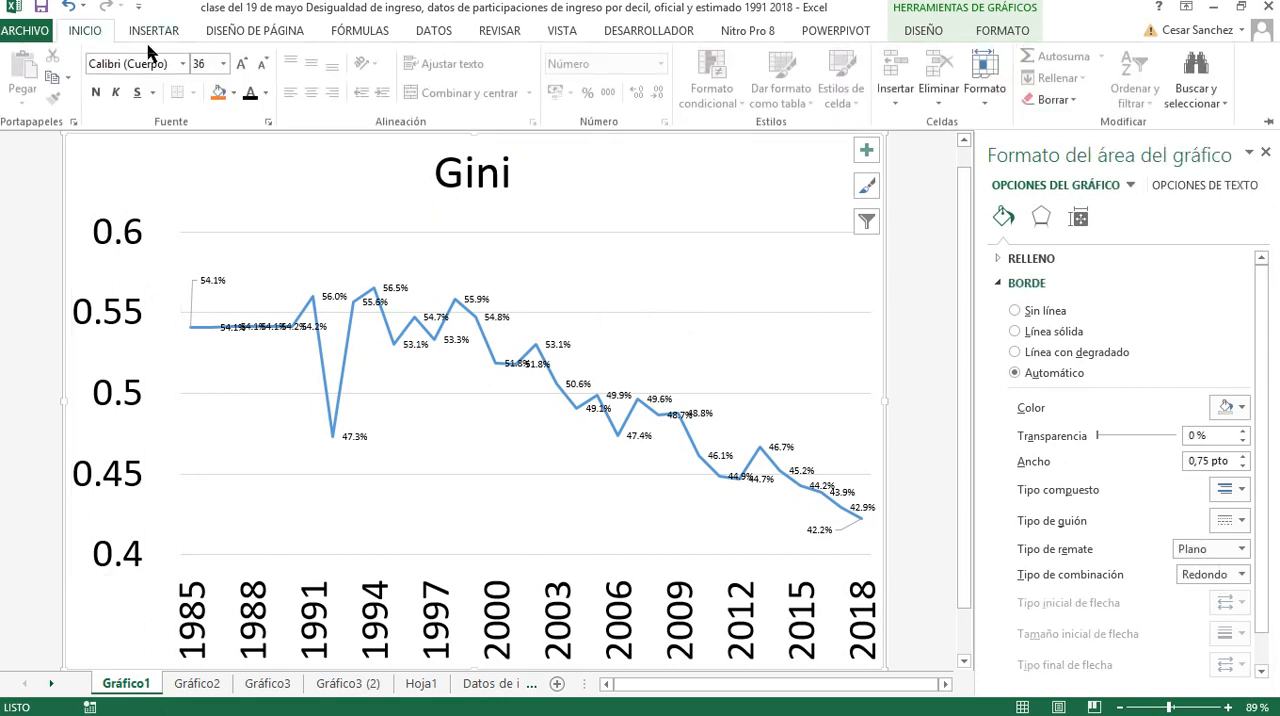
{"action": "left_click", "coordinate": [261, 66]}
{"action": "left_click", "coordinate": [261, 66]}
{"action": "left_click", "coordinate": [261, 66]}
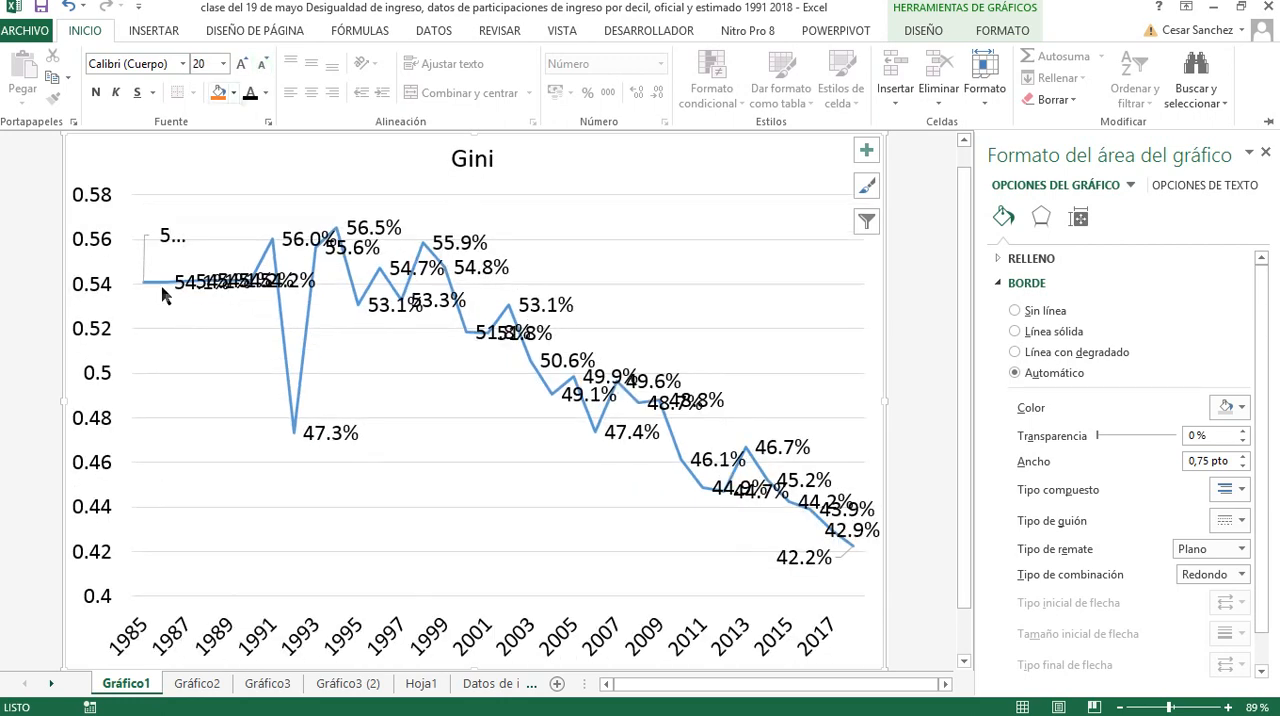
Keep the ribbon permanently displayed and reduce the Gini line's data labels to font size 7
{"action": "left_click", "coordinate": [171, 242]}
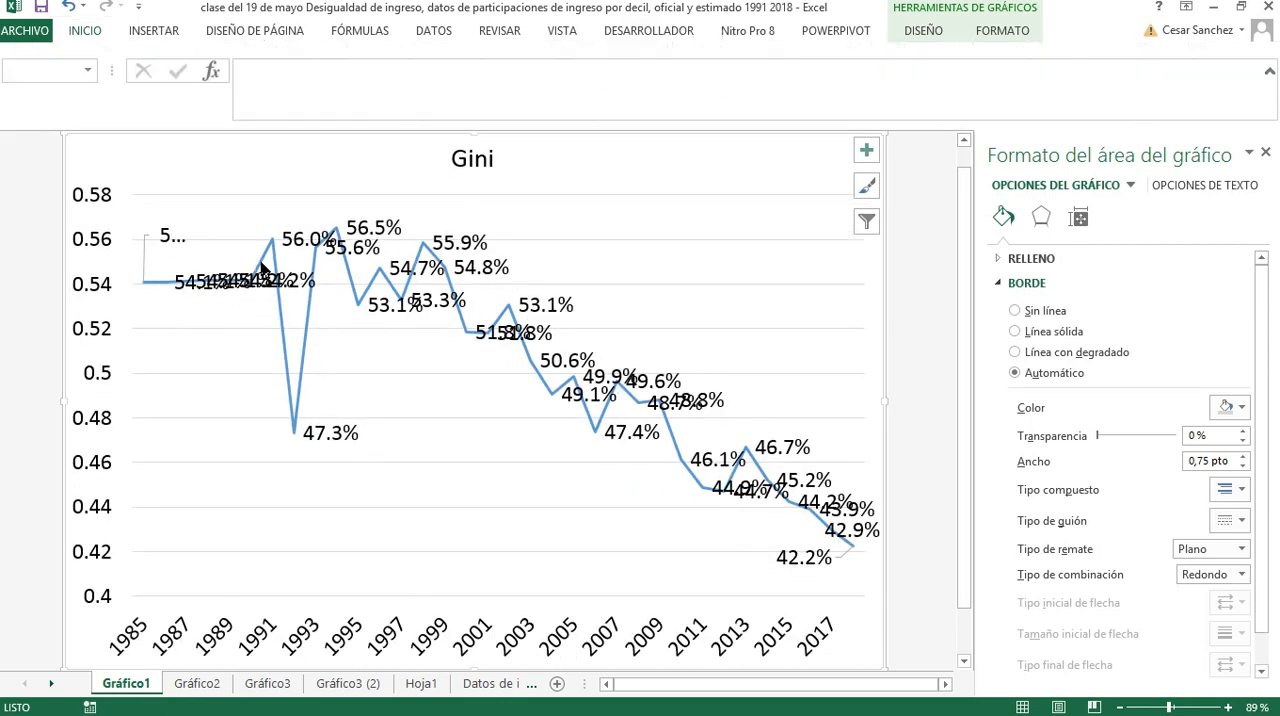
{"action": "left_click", "coordinate": [171, 242]}
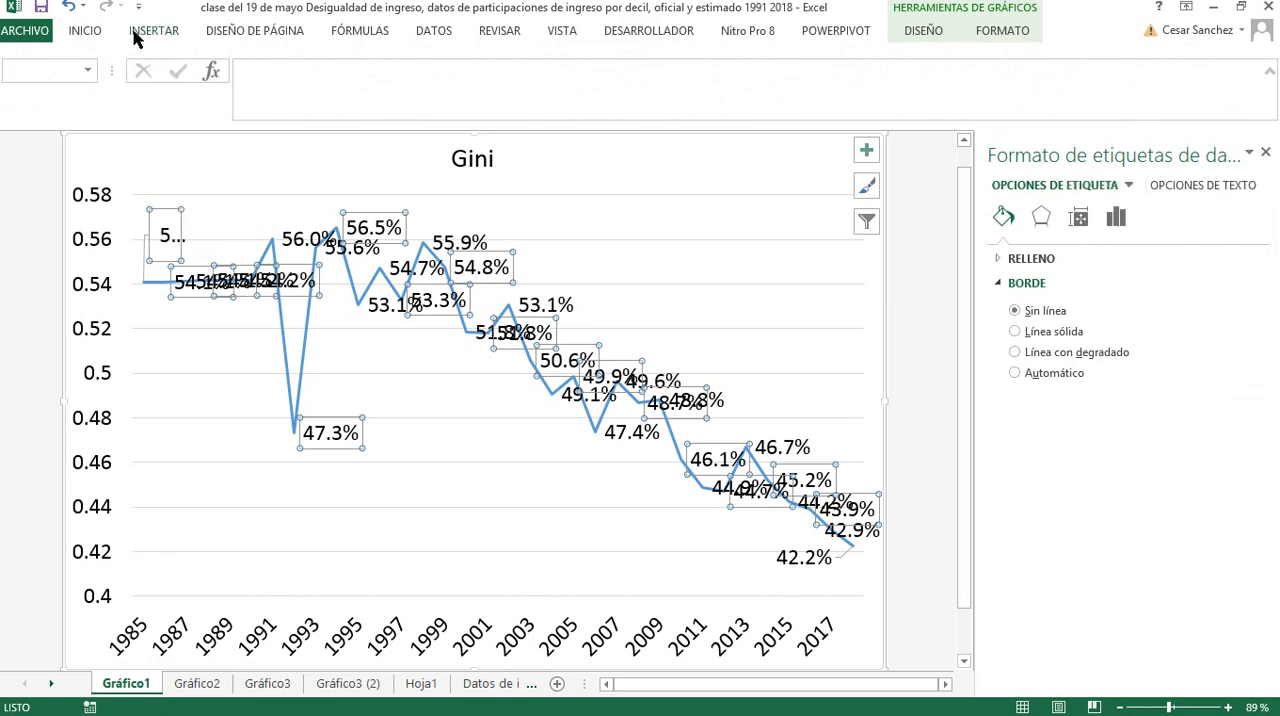
{"action": "left_click", "coordinate": [98, 34]}
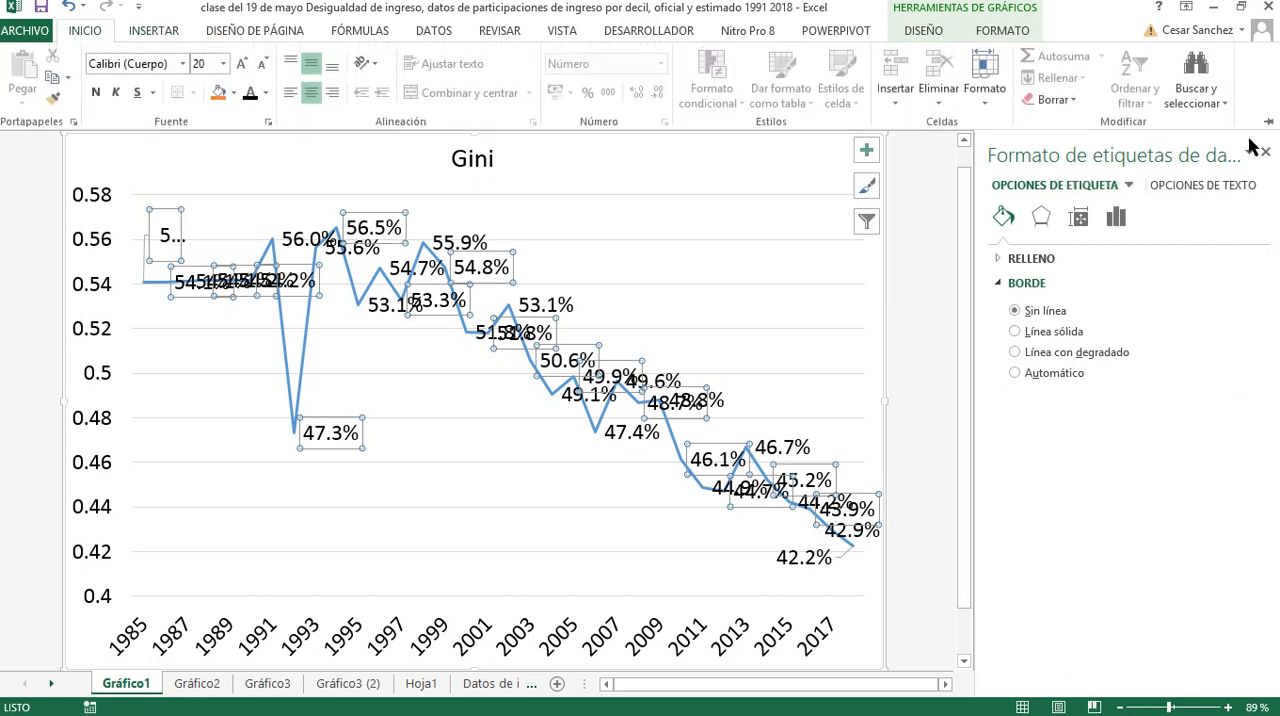
{"action": "left_click", "coordinate": [1266, 123]}
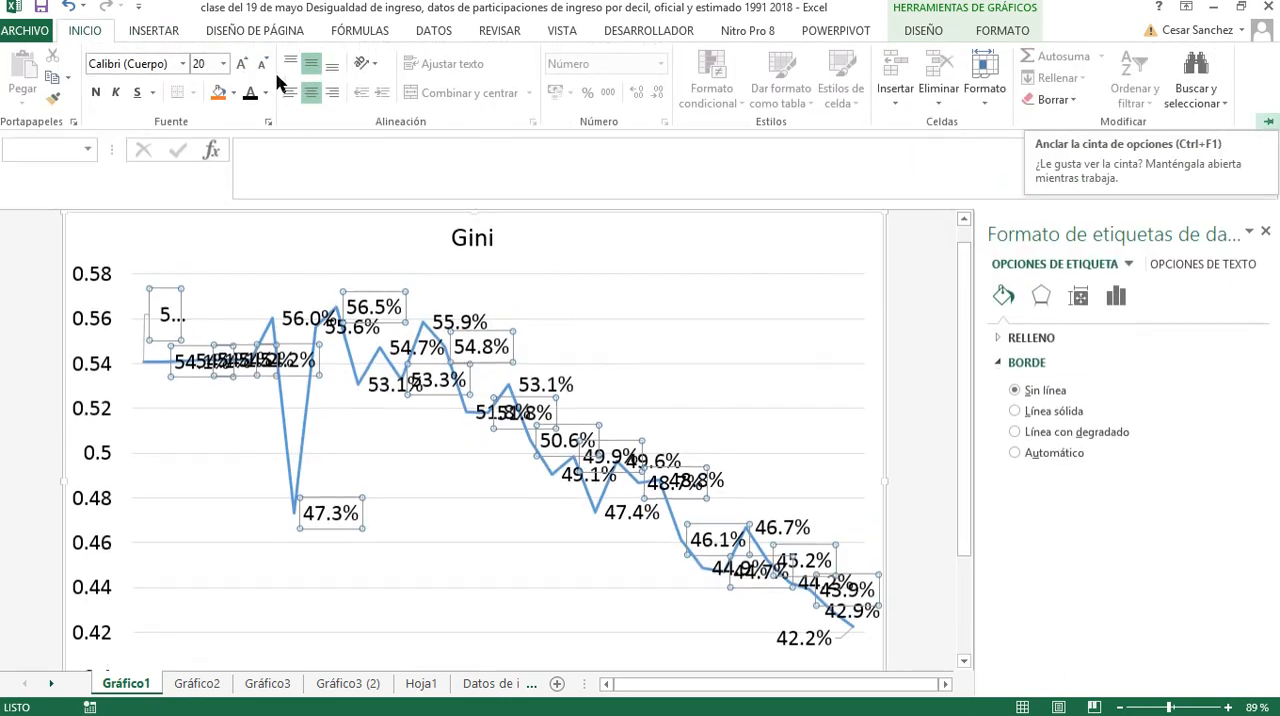
{"action": "left_click", "coordinate": [264, 66]}
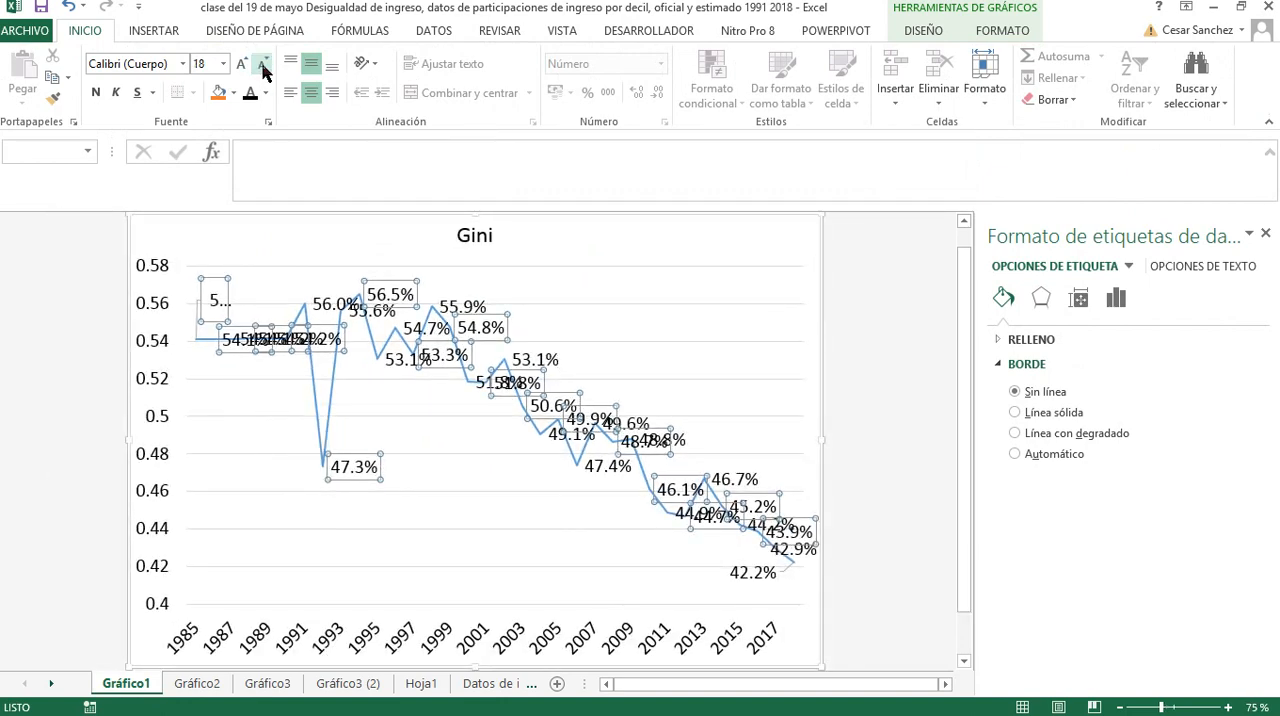
{"action": "left_click", "coordinate": [264, 66]}
{"action": "left_click", "coordinate": [264, 66]}
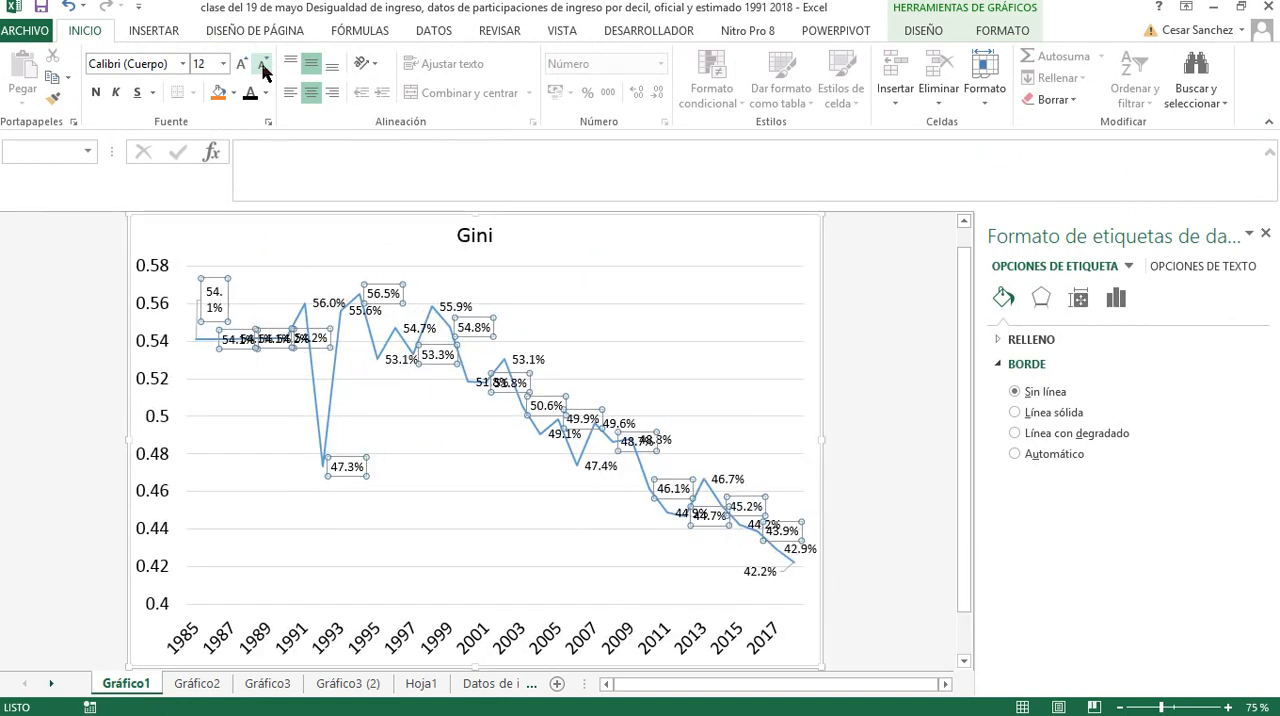
{"action": "left_click", "coordinate": [264, 66]}
{"action": "left_click", "coordinate": [264, 66]}
{"action": "left_click", "coordinate": [264, 66]}
{"action": "left_click", "coordinate": [264, 66]}
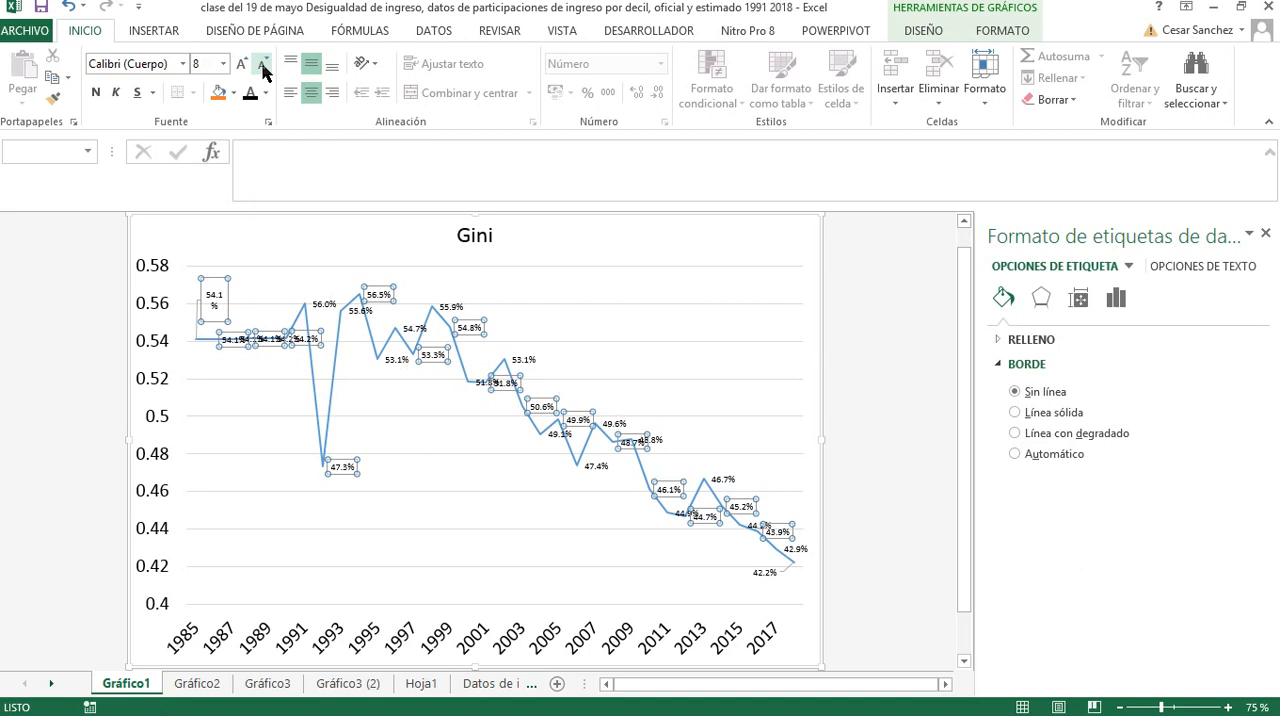
{"action": "left_click", "coordinate": [264, 66]}
{"action": "left_click", "coordinate": [264, 66]}
{"action": "left_click", "coordinate": [264, 66]}
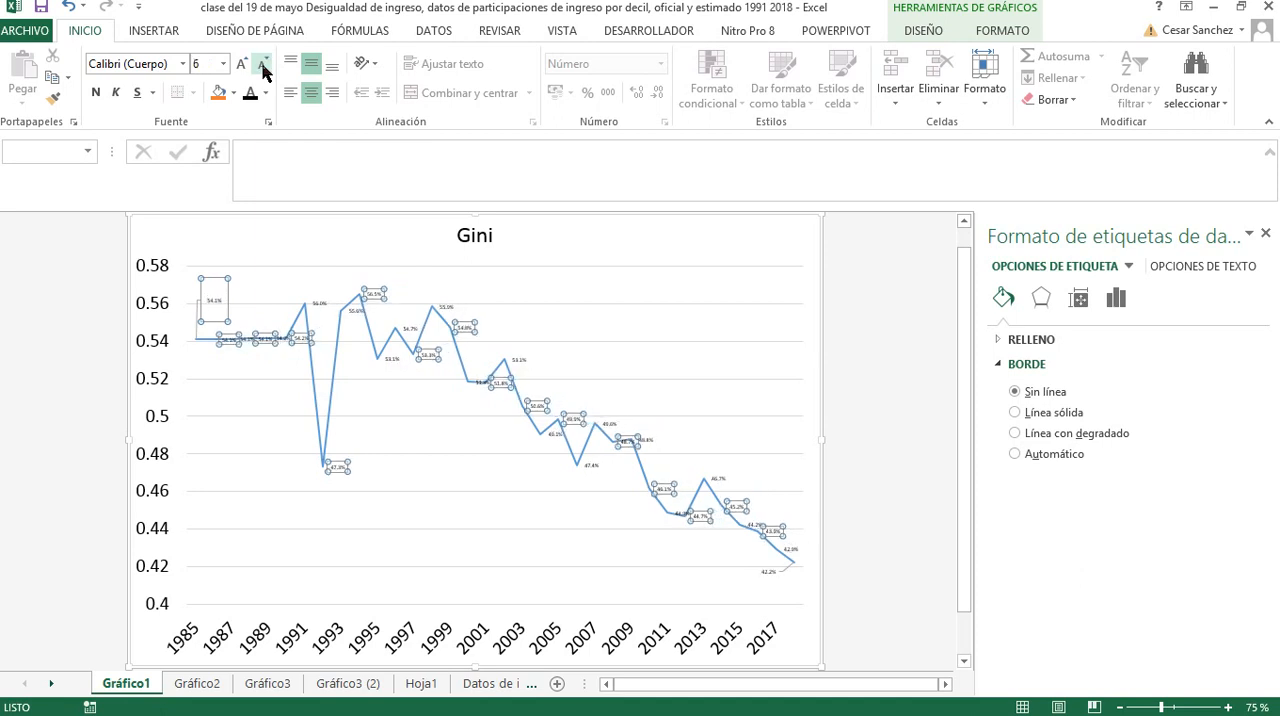
{"action": "left_click", "coordinate": [264, 66]}
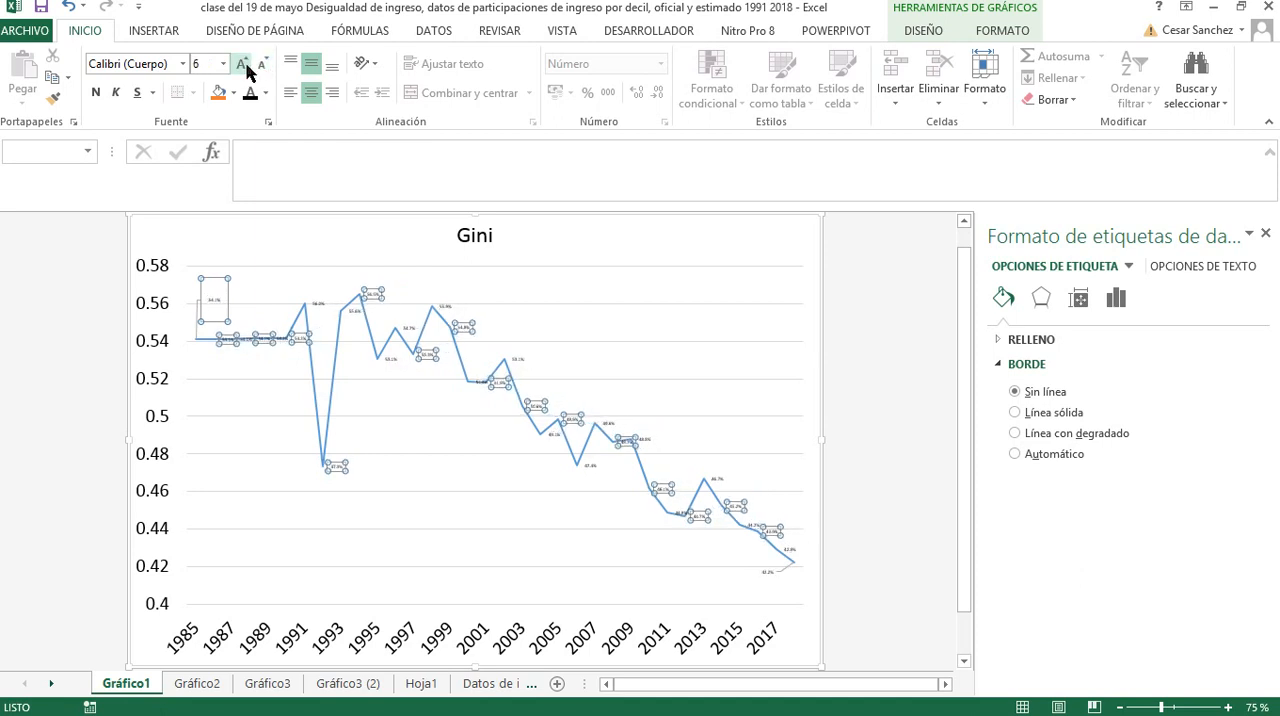
{"action": "left_click", "coordinate": [246, 68]}
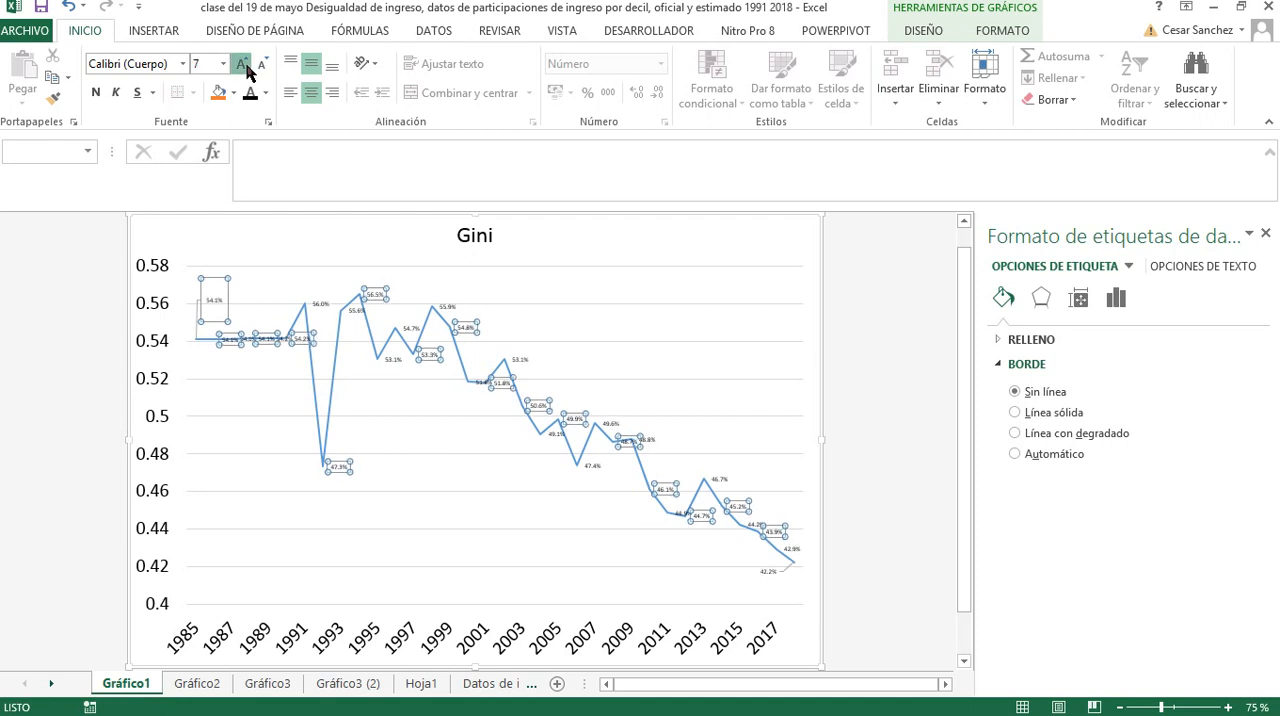
Delete all the data labels from the Gini line
{"action": "left_click", "coordinate": [242, 66]}
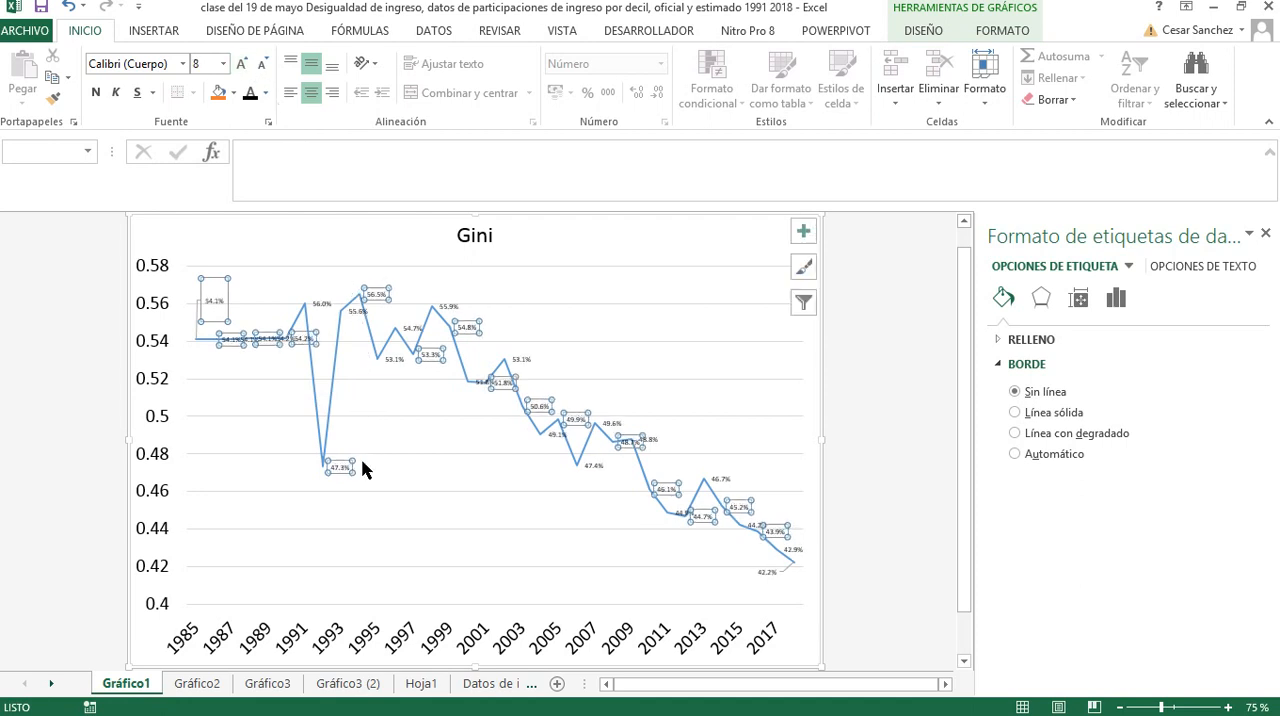
{"action": "key", "text": "Escape"}
{"action": "key", "text": "Delete"}
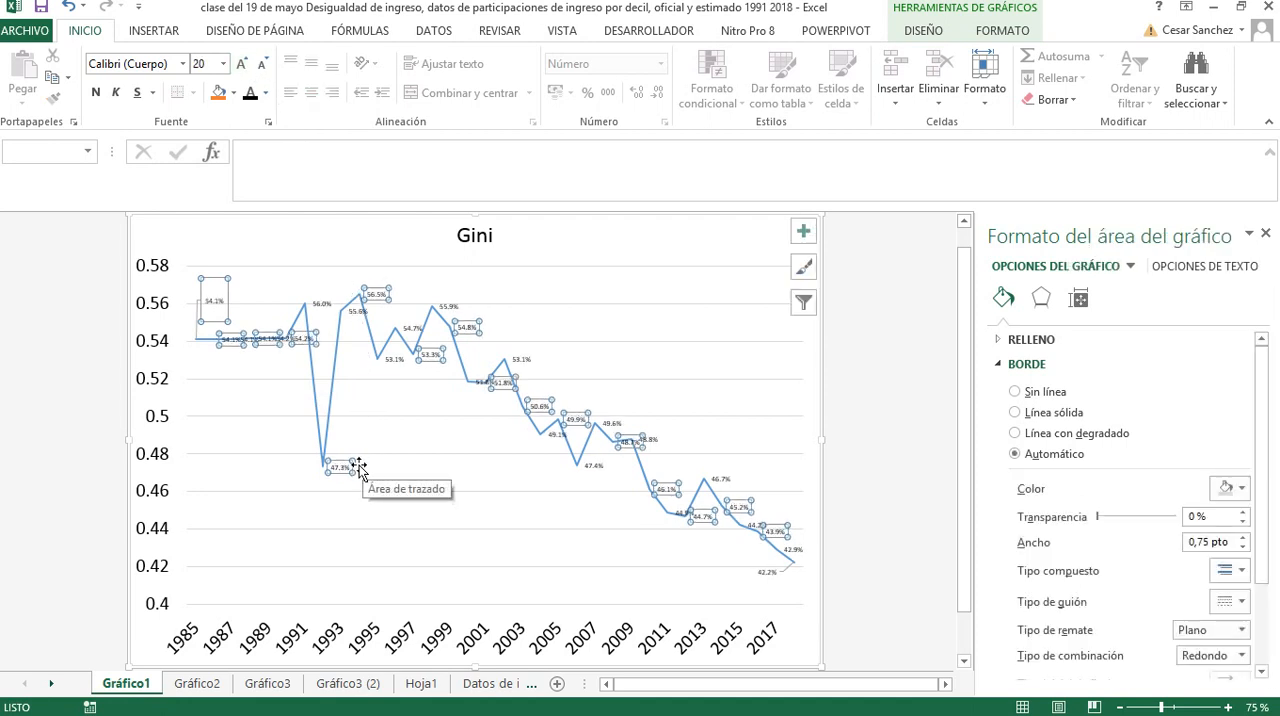
Add data labels to only the first (1985) and last points of the Gini line
{"action": "left_click", "coordinate": [194, 342]}
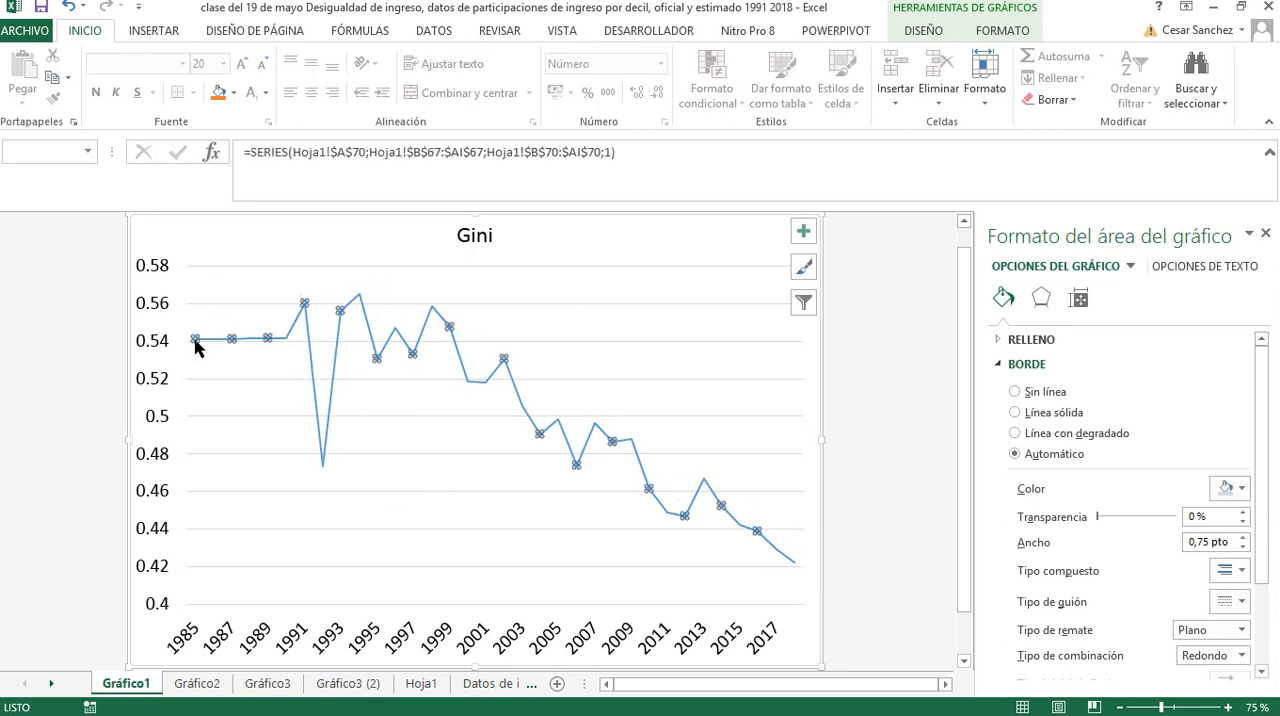
{"action": "left_click", "coordinate": [195, 341]}
{"action": "right_click", "coordinate": [195, 342]}
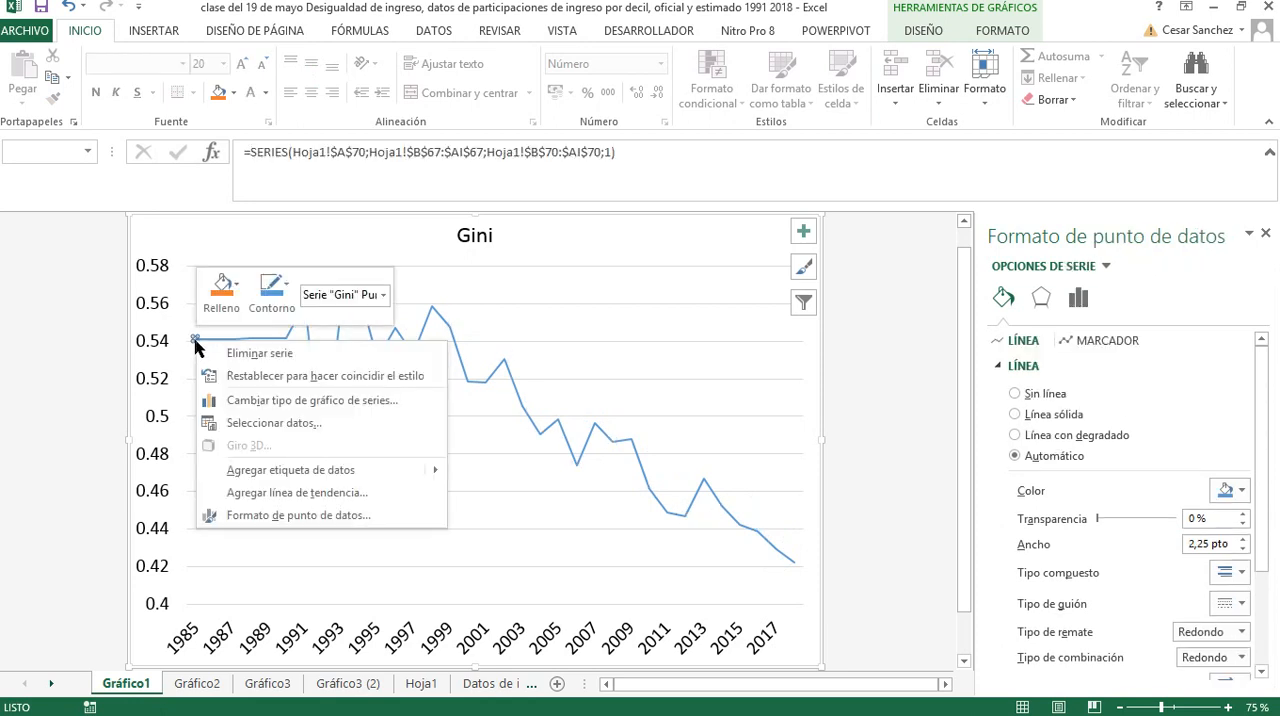
{"action": "mouse_move", "coordinate": [290, 470]}
{"action": "left_click", "coordinate": [540, 472]}
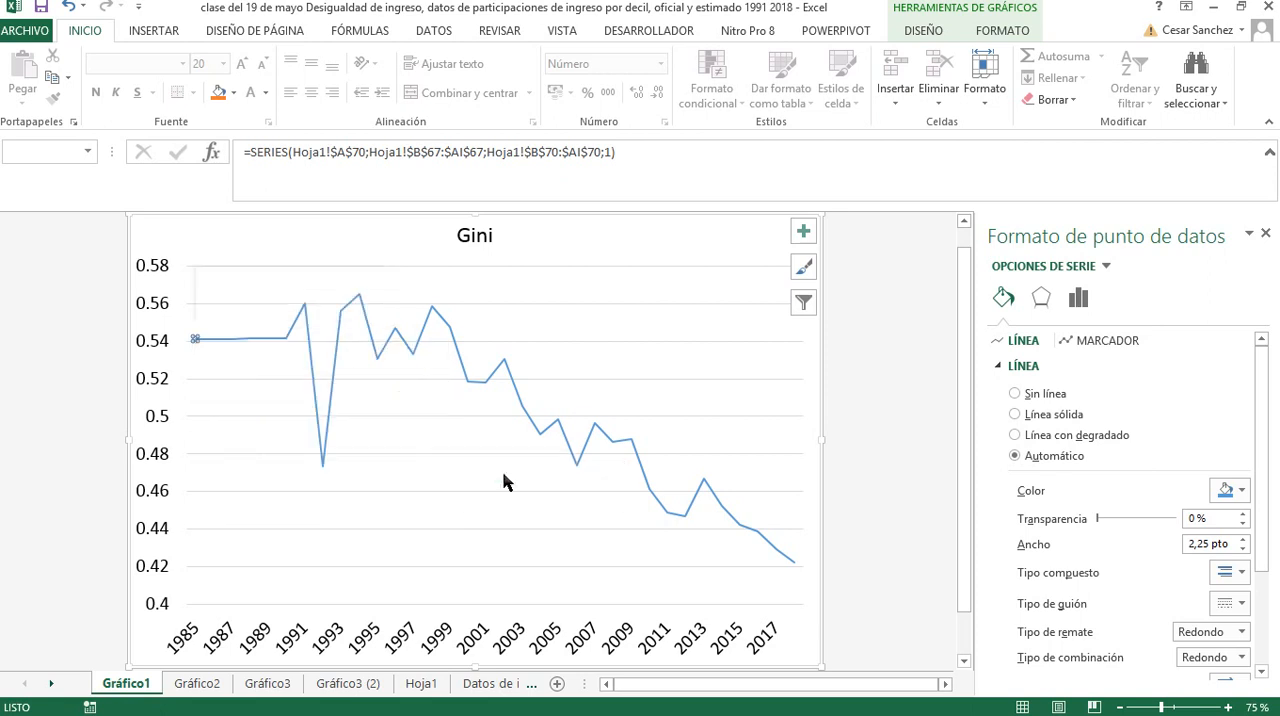
{"action": "right_click", "coordinate": [795, 567]}
{"action": "left_click", "coordinate": [860, 505]}
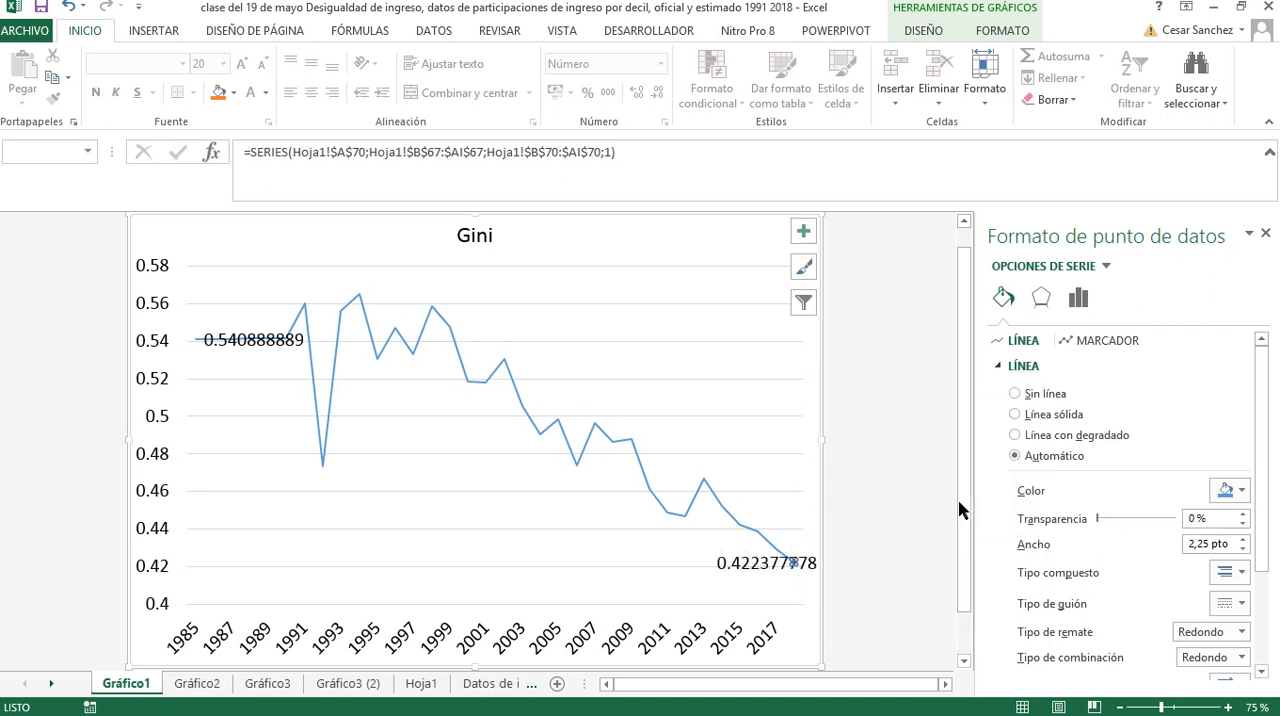
Format the two endpoint data labels with the Porcentaje number category and 1 decimal place
{"action": "left_click", "coordinate": [779, 566]}
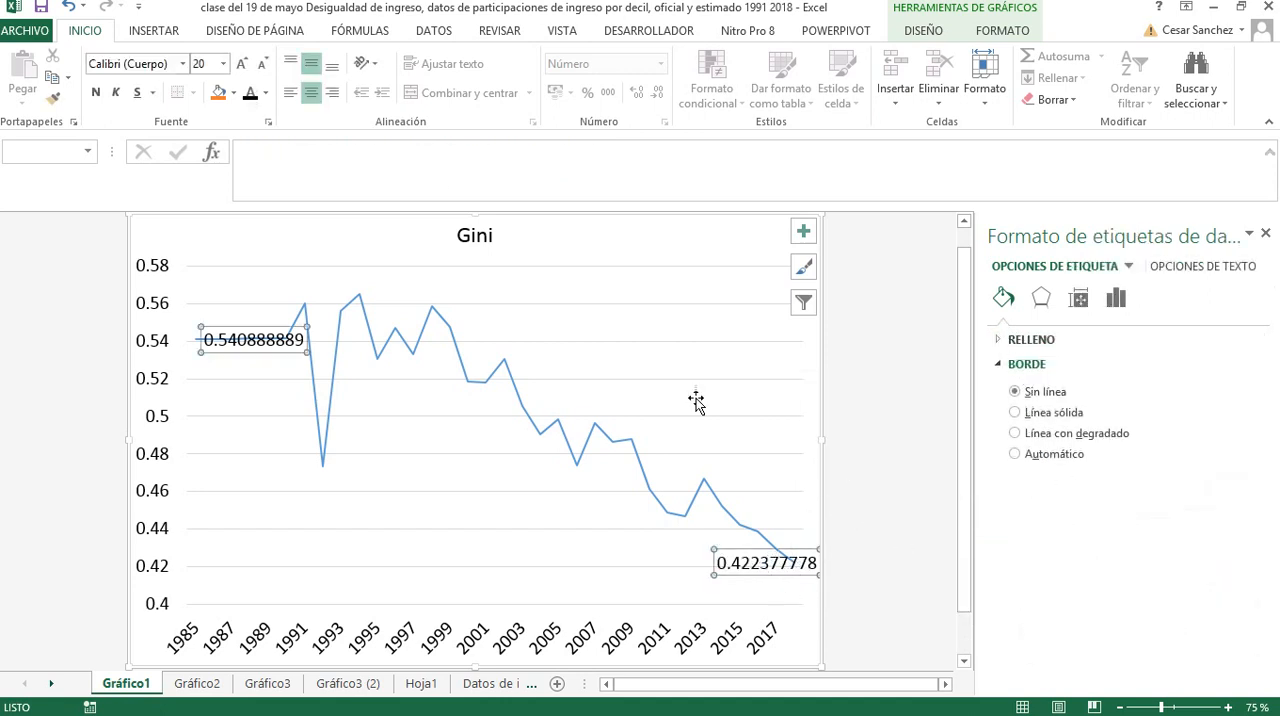
{"action": "right_click", "coordinate": [752, 566]}
{"action": "left_click", "coordinate": [880, 552]}
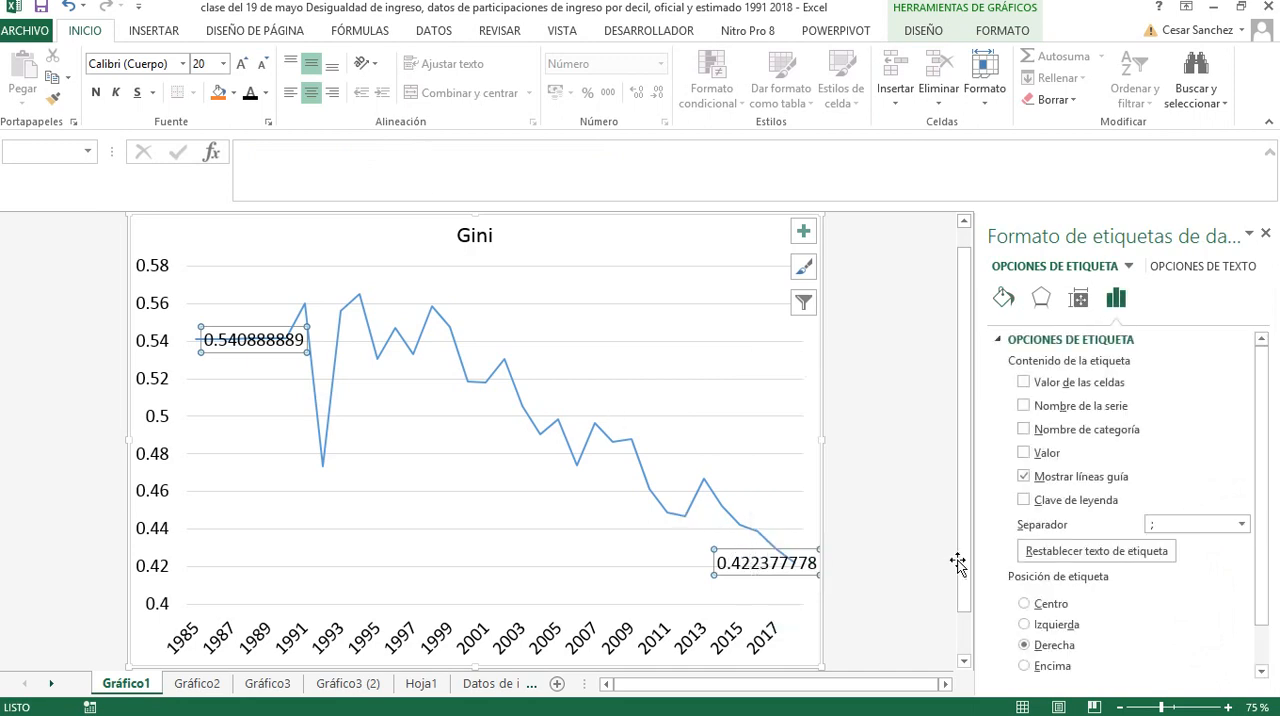
{"action": "scroll", "coordinate": [1259, 600], "scroll_direction": "down", "scroll_amount": 2}
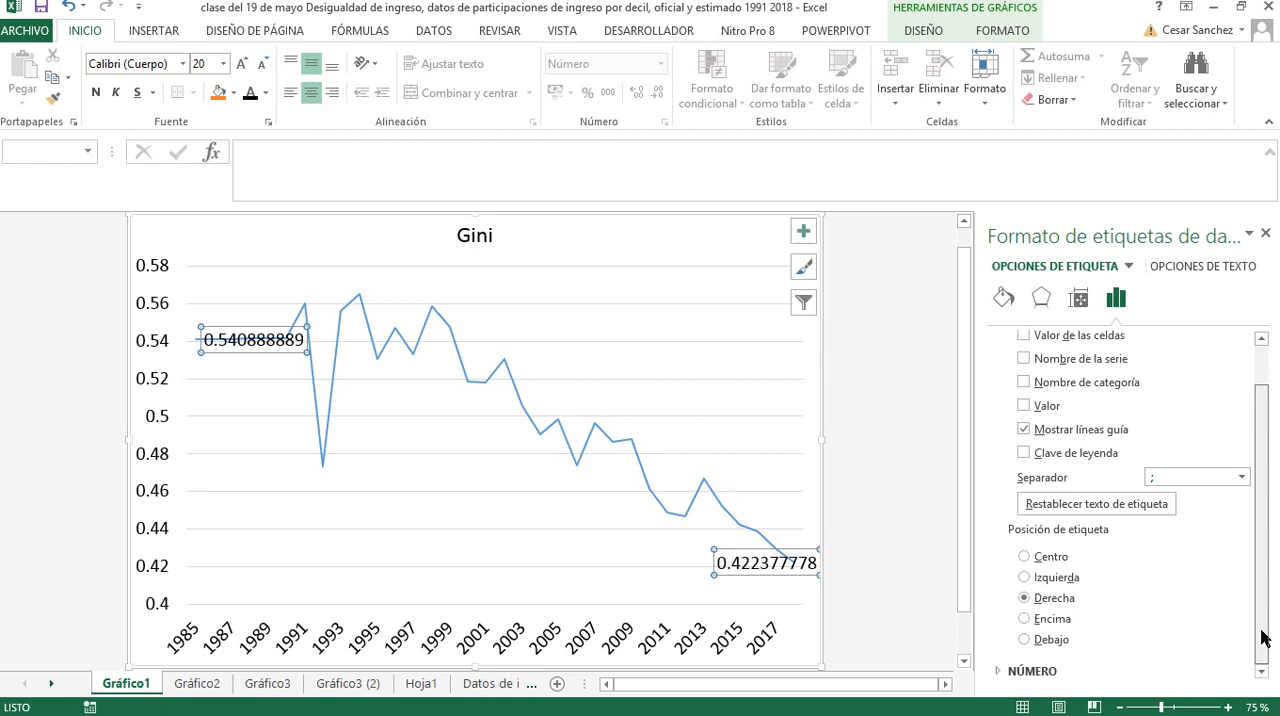
{"action": "left_click", "coordinate": [1033, 671]}
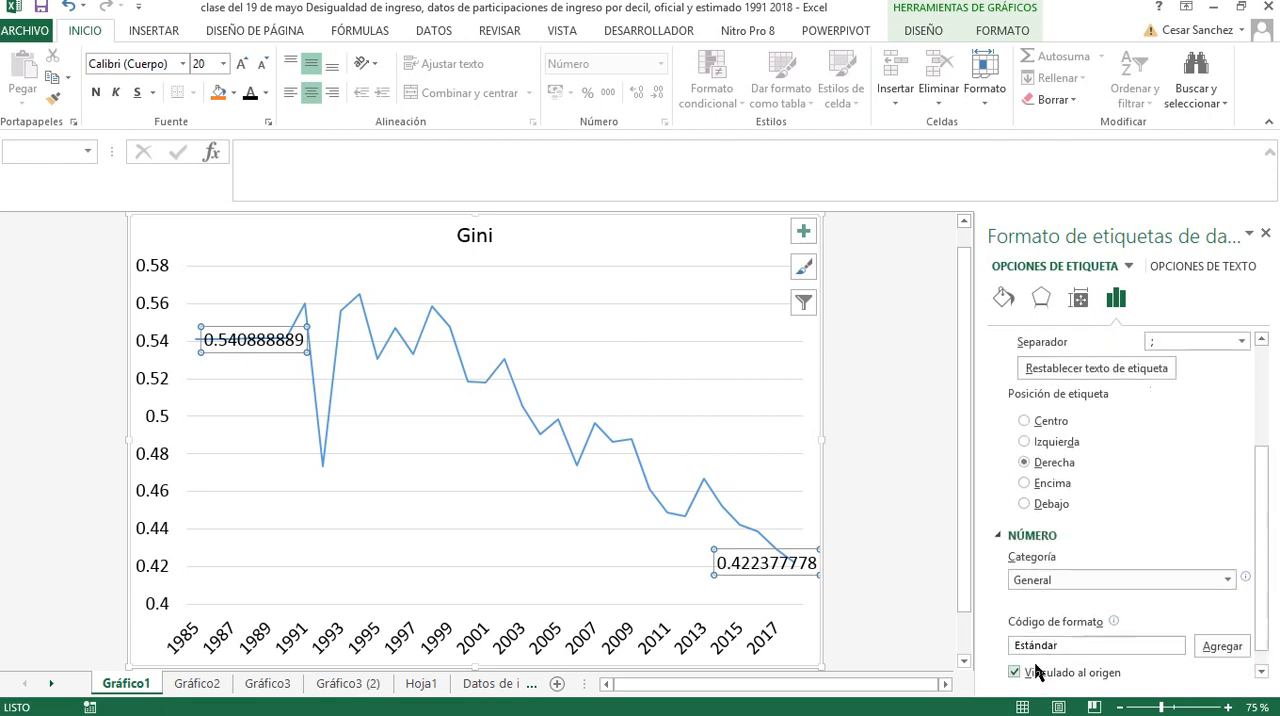
{"action": "left_click", "coordinate": [1225, 574]}
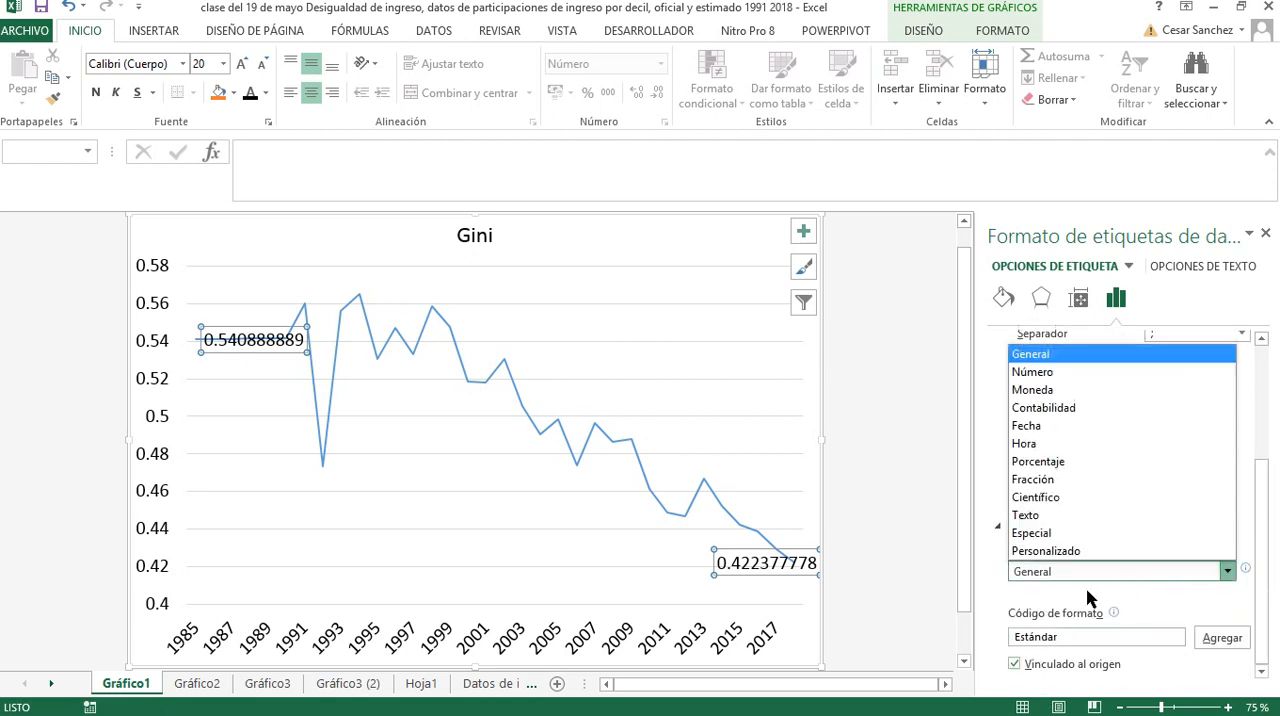
{"action": "left_click", "coordinate": [1037, 465]}
{"action": "left_click", "coordinate": [1150, 595]}
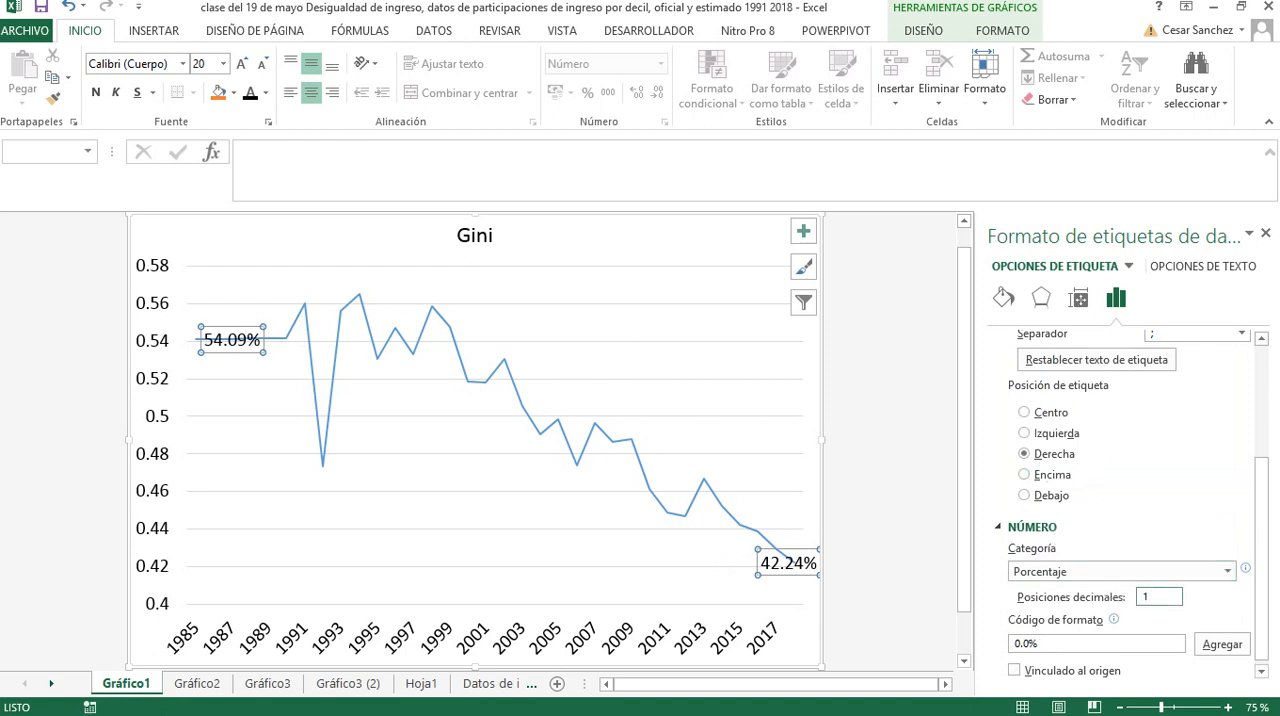
Move the first and last points' labels above the Gini line and delete the chart's horizontal gridlines
{"action": "left_click", "coordinate": [244, 336]}
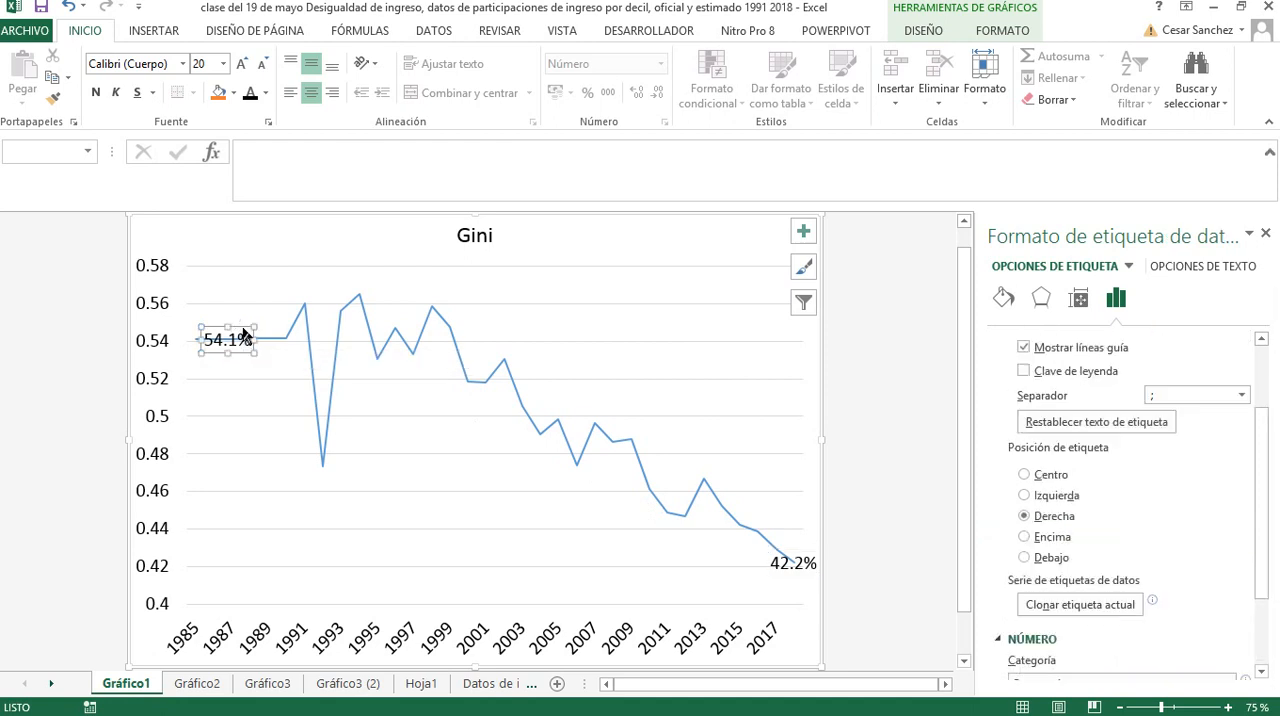
{"action": "left_click_drag", "start_coordinate": [244, 336], "coordinate": [250, 295]}
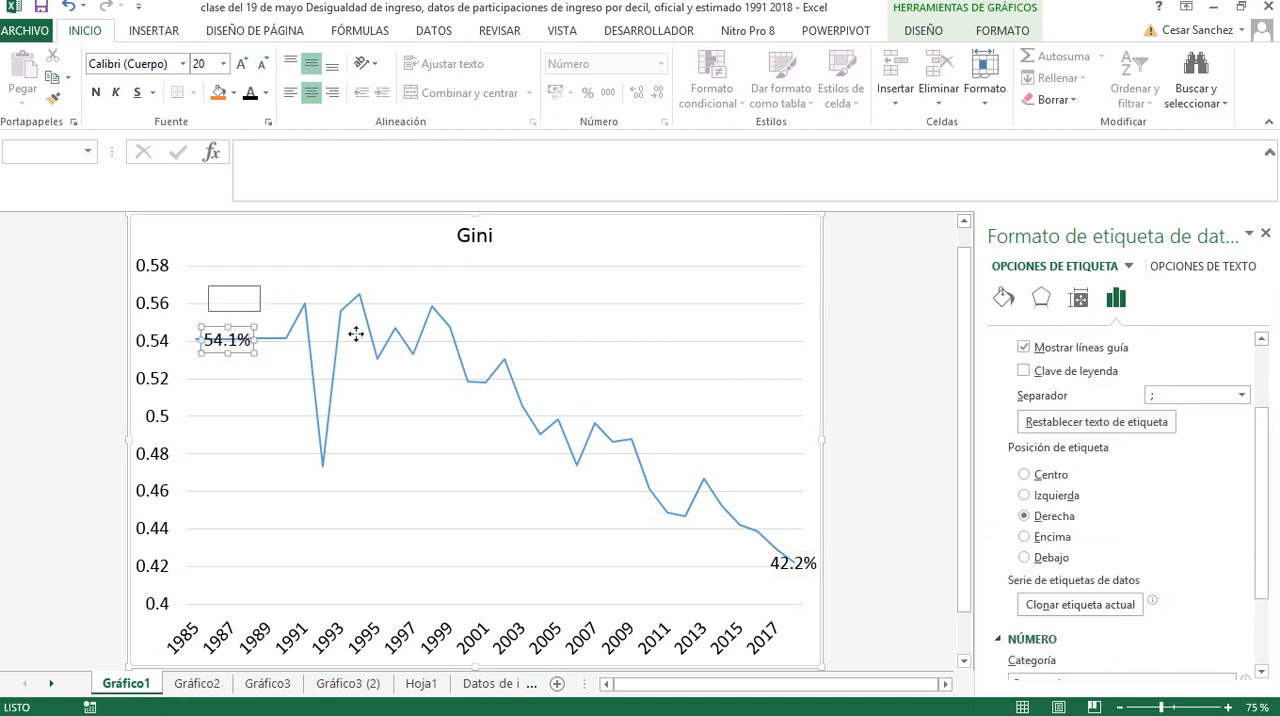
{"action": "left_click", "coordinate": [788, 572]}
{"action": "left_click_drag", "start_coordinate": [784, 575], "coordinate": [769, 507]}
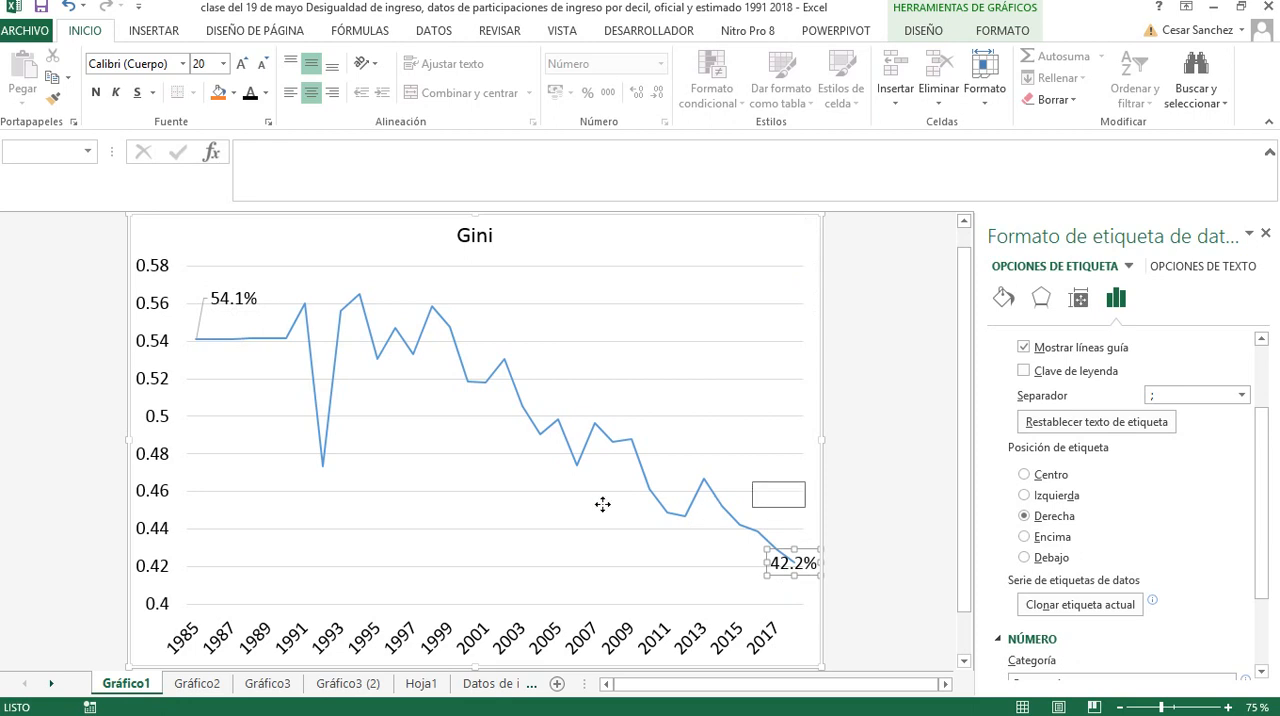
{"action": "left_click", "coordinate": [476, 460]}
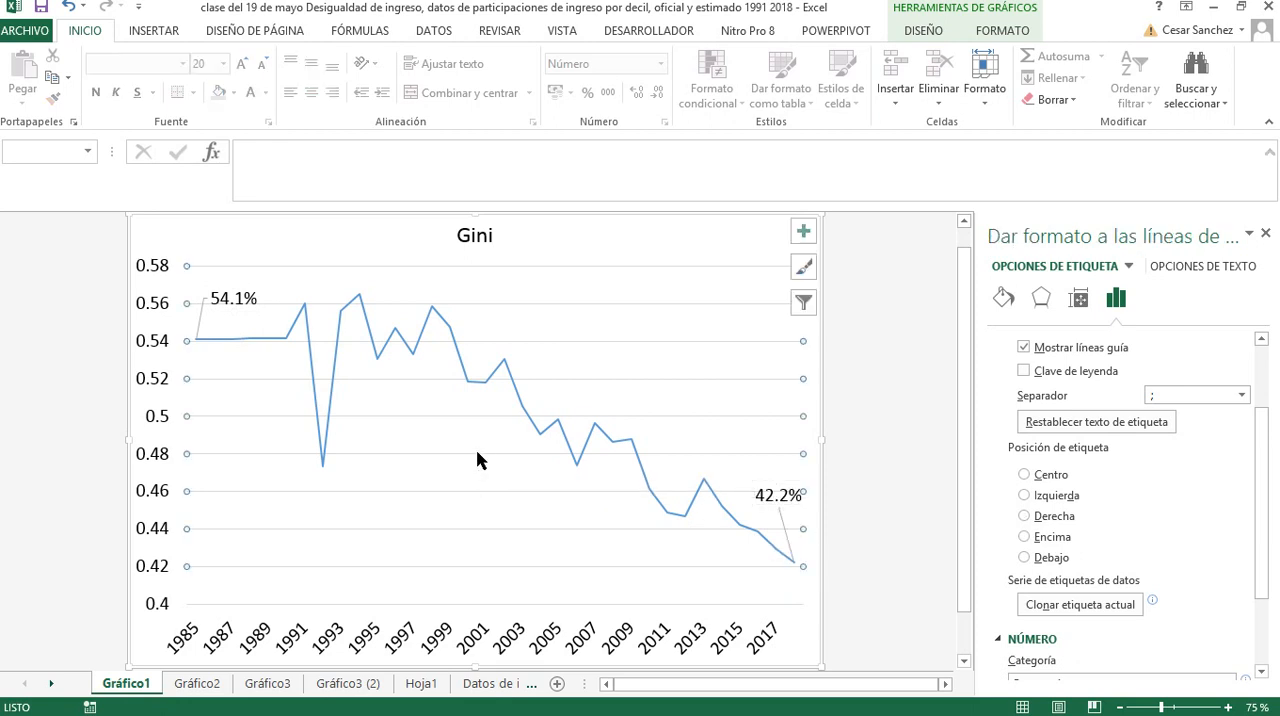
{"action": "key", "text": "Delete"}
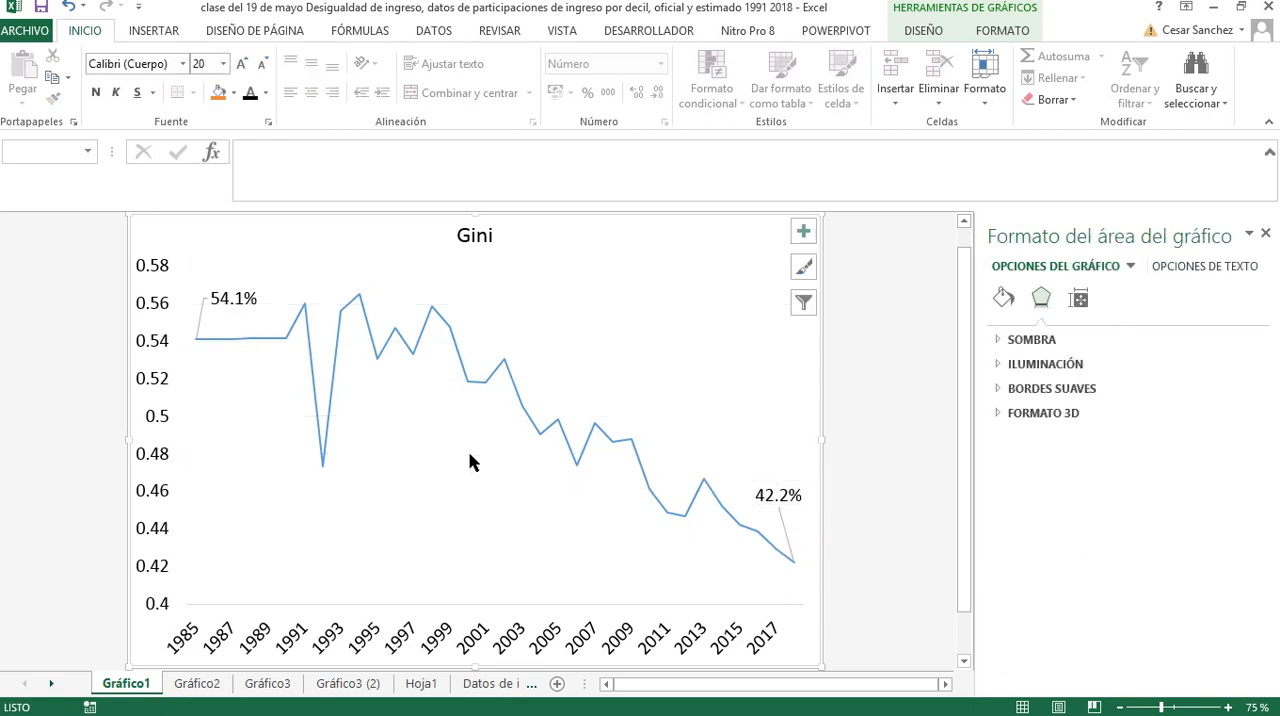
Give the vertical value axis and the horizontal year axis solid black lines
{"action": "left_click", "coordinate": [161, 419]}
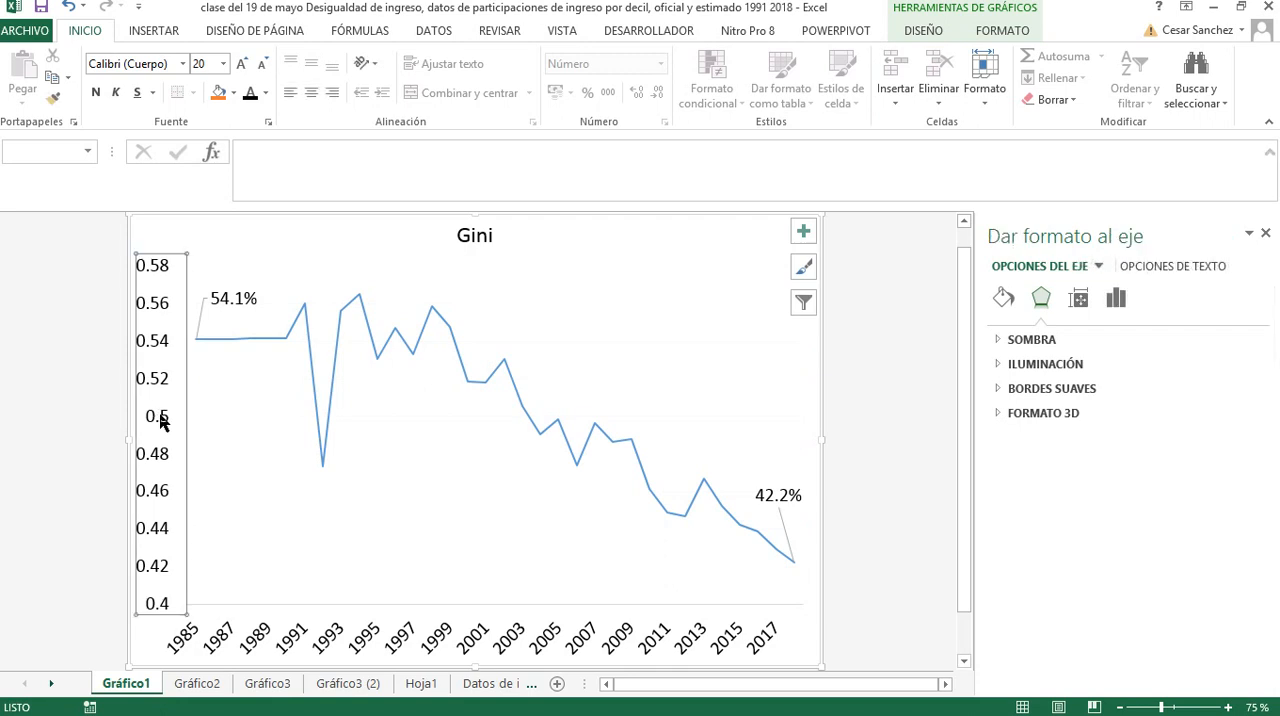
{"action": "right_click", "coordinate": [160, 420]}
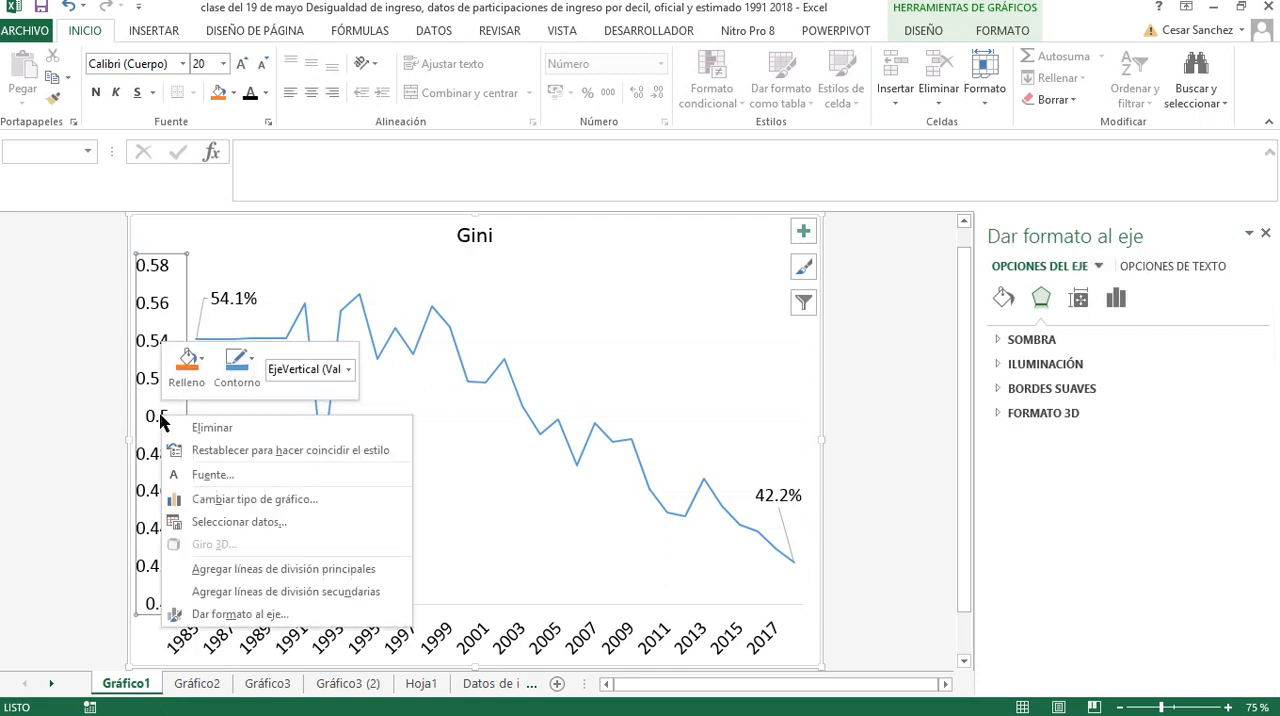
{"action": "left_click", "coordinate": [250, 613]}
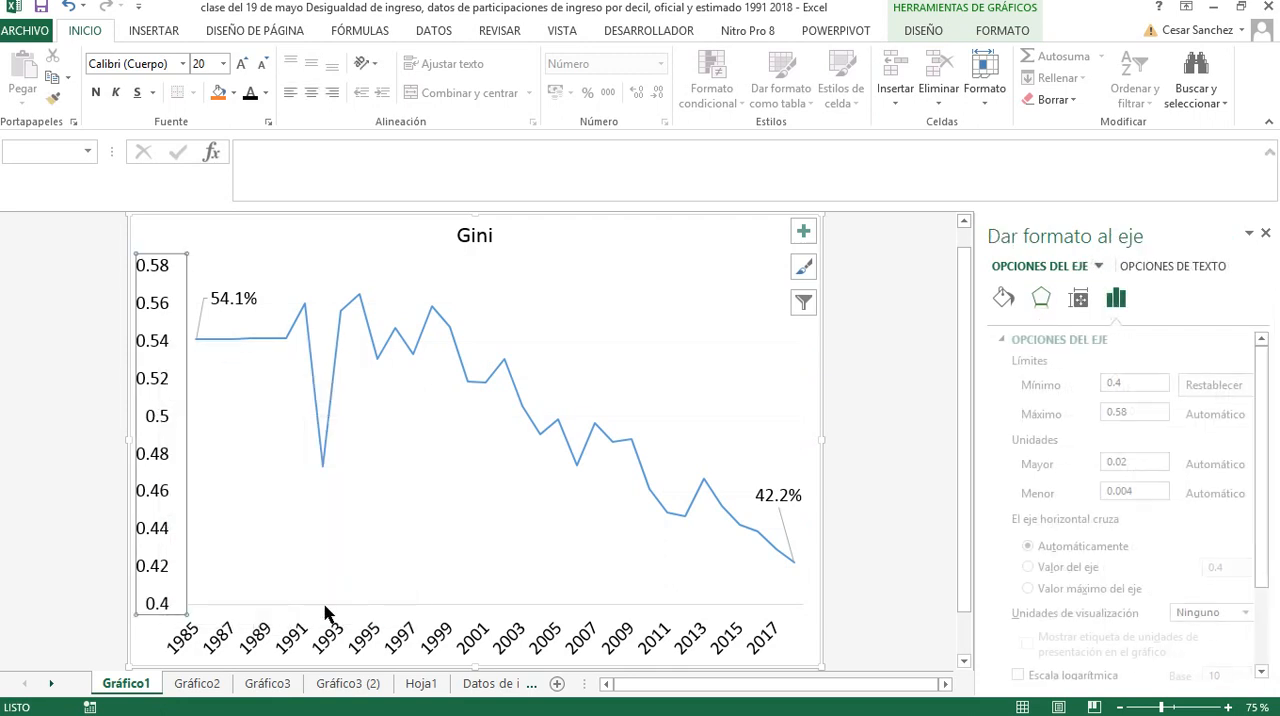
{"action": "left_click", "coordinate": [1005, 300]}
{"action": "left_click", "coordinate": [1030, 414]}
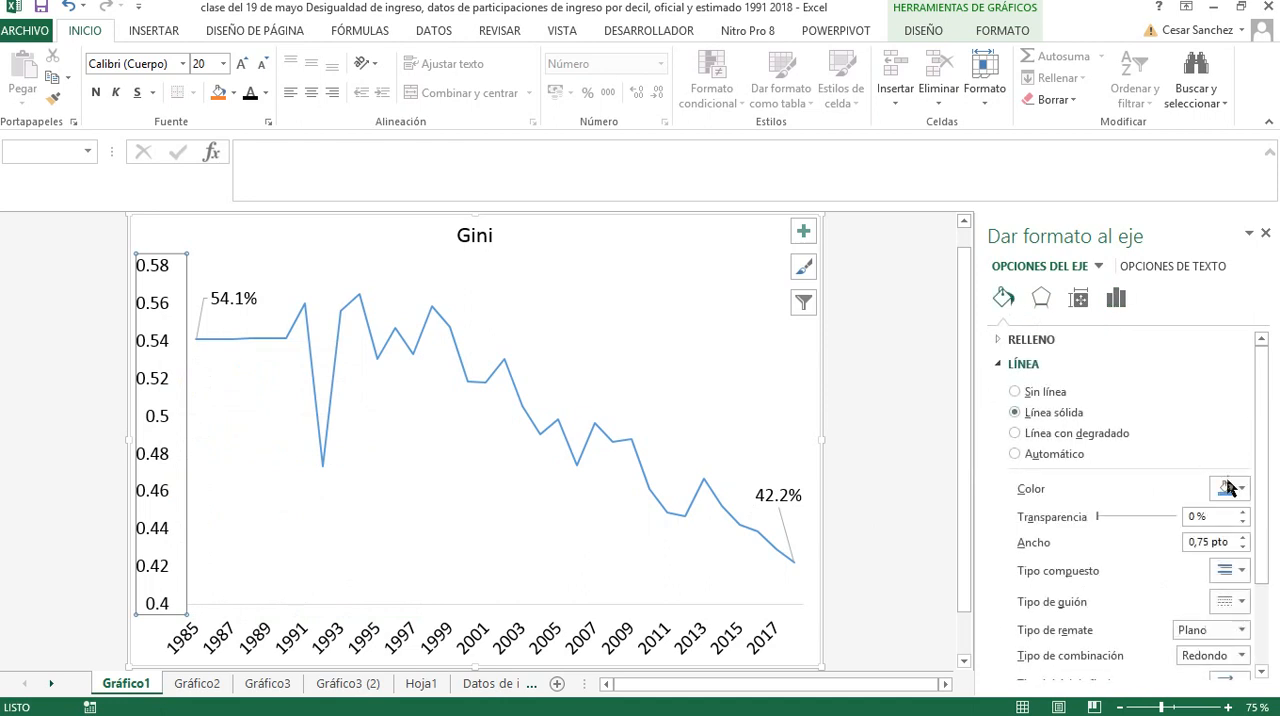
{"action": "left_click", "coordinate": [1237, 490]}
{"action": "left_click", "coordinate": [1143, 535]}
{"action": "left_click", "coordinate": [537, 640]}
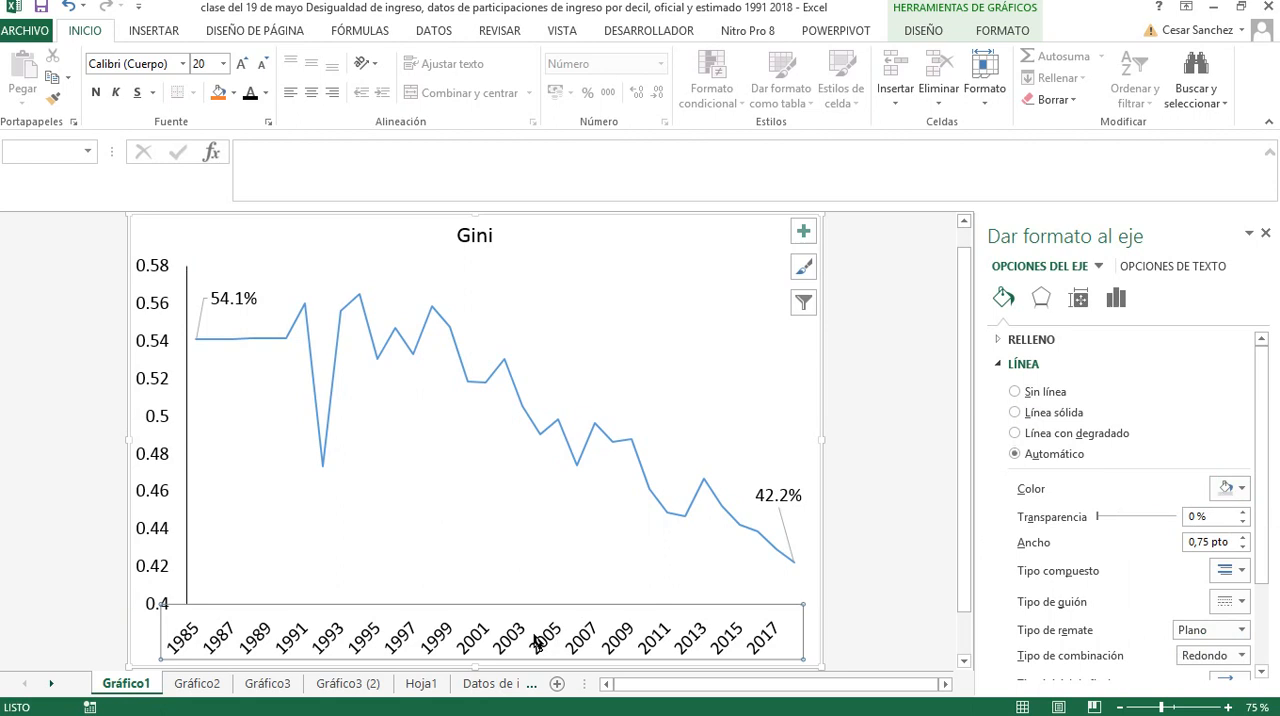
{"action": "left_click", "coordinate": [571, 514]}
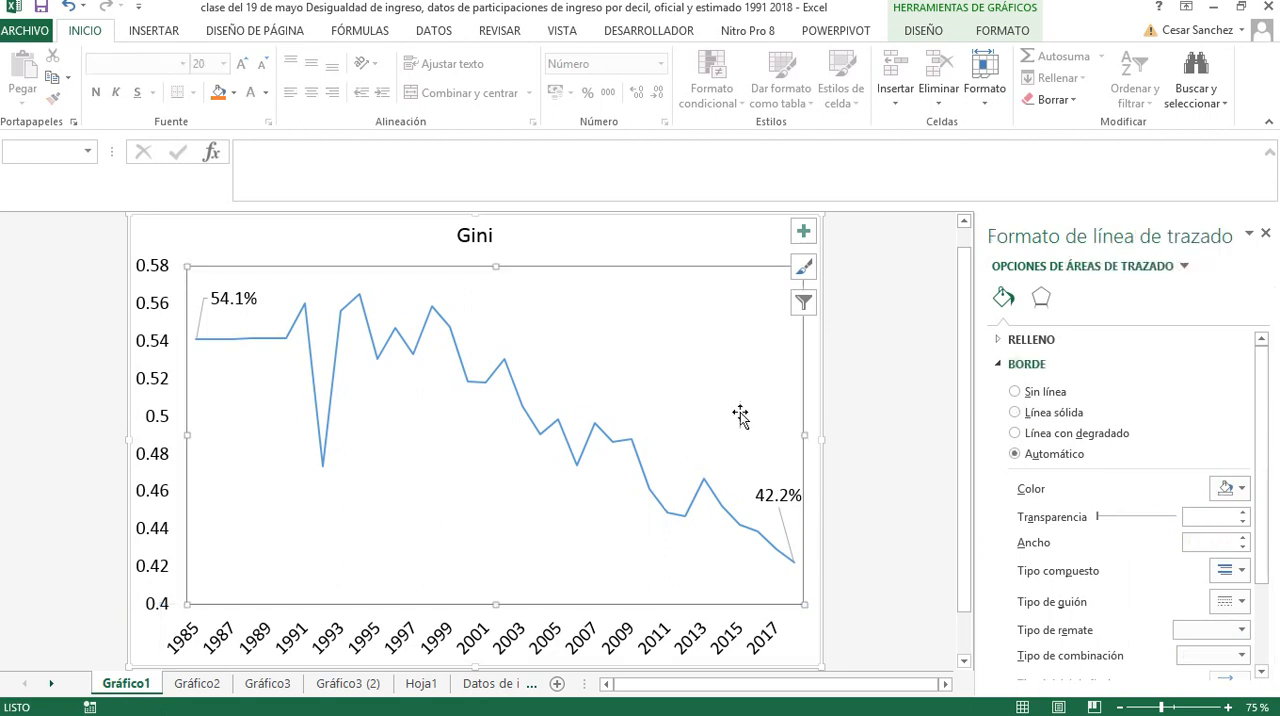
{"action": "left_click", "coordinate": [868, 447]}
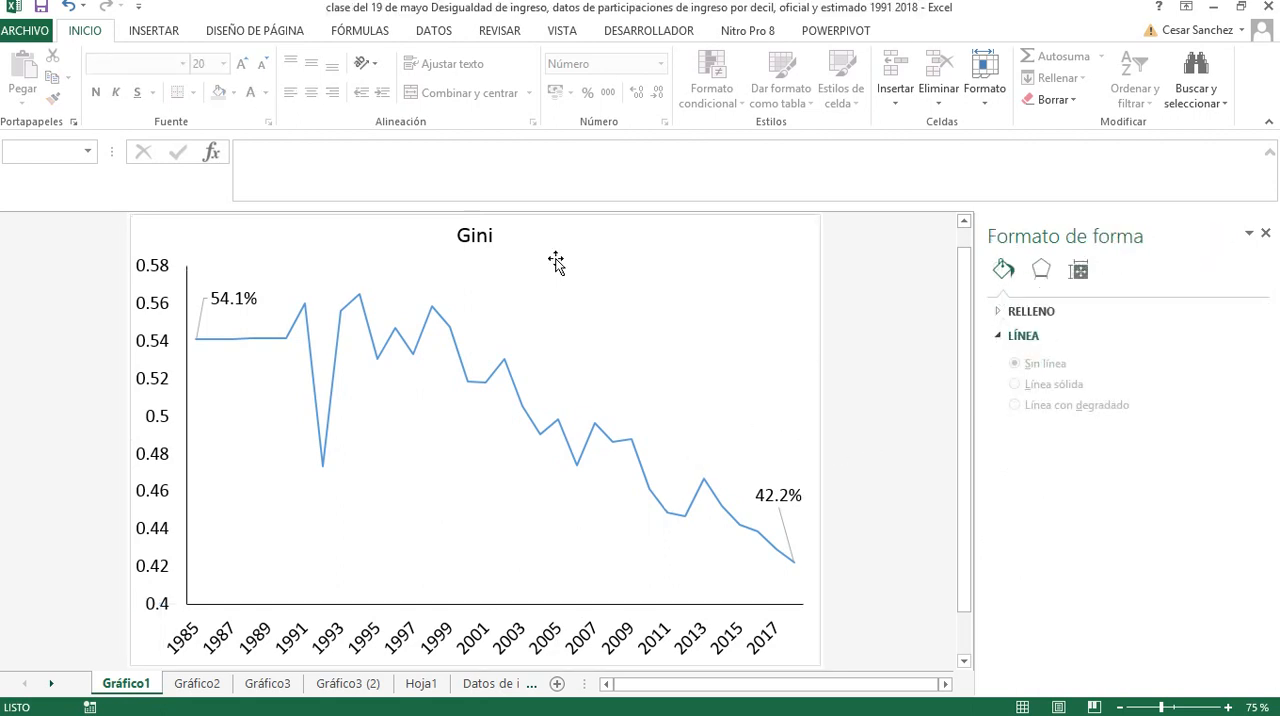
Recolor the Gini line black and set its width to 3,25 pto
{"action": "left_click", "coordinate": [461, 368]}
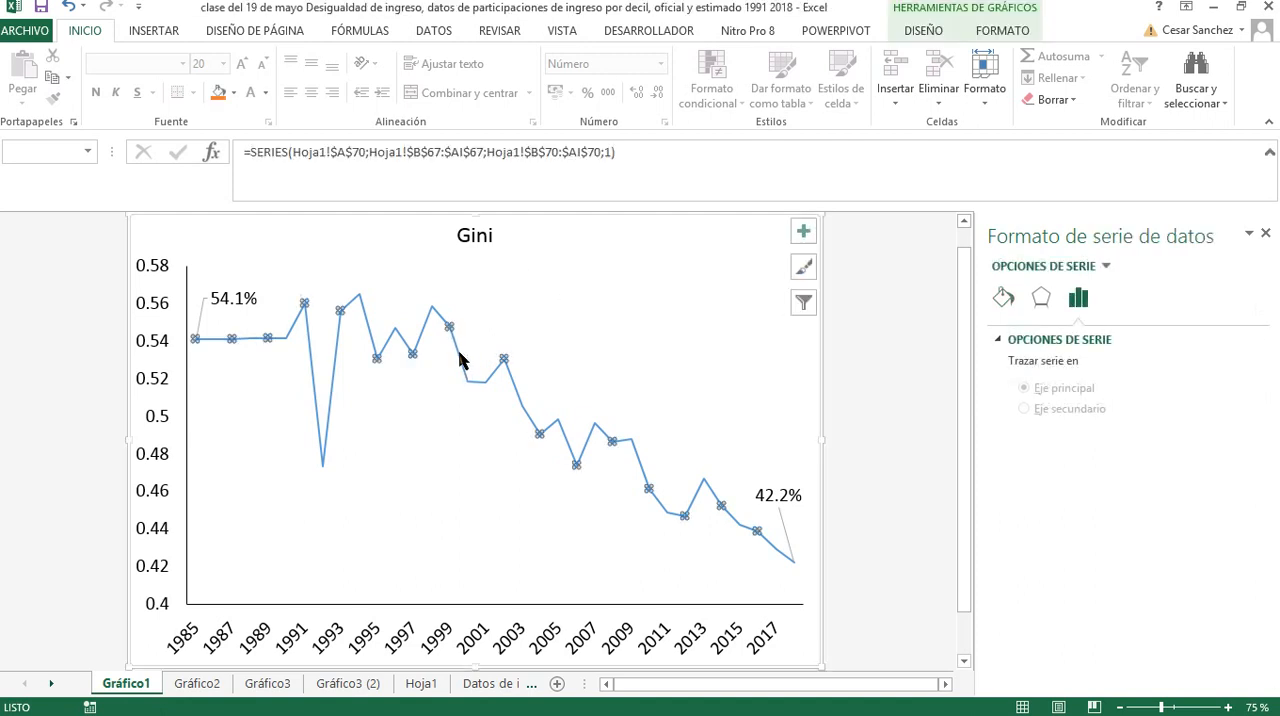
{"action": "right_click", "coordinate": [461, 360]}
{"action": "left_click", "coordinate": [550, 316]}
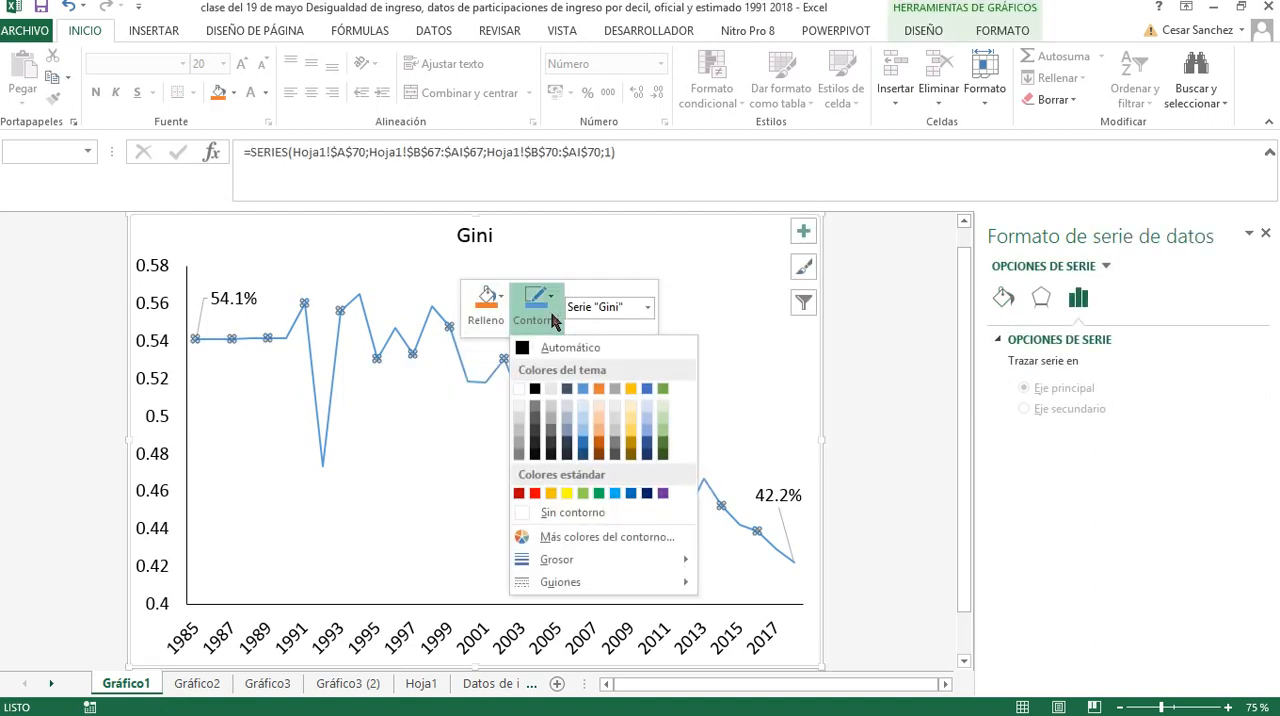
{"action": "left_click", "coordinate": [530, 349]}
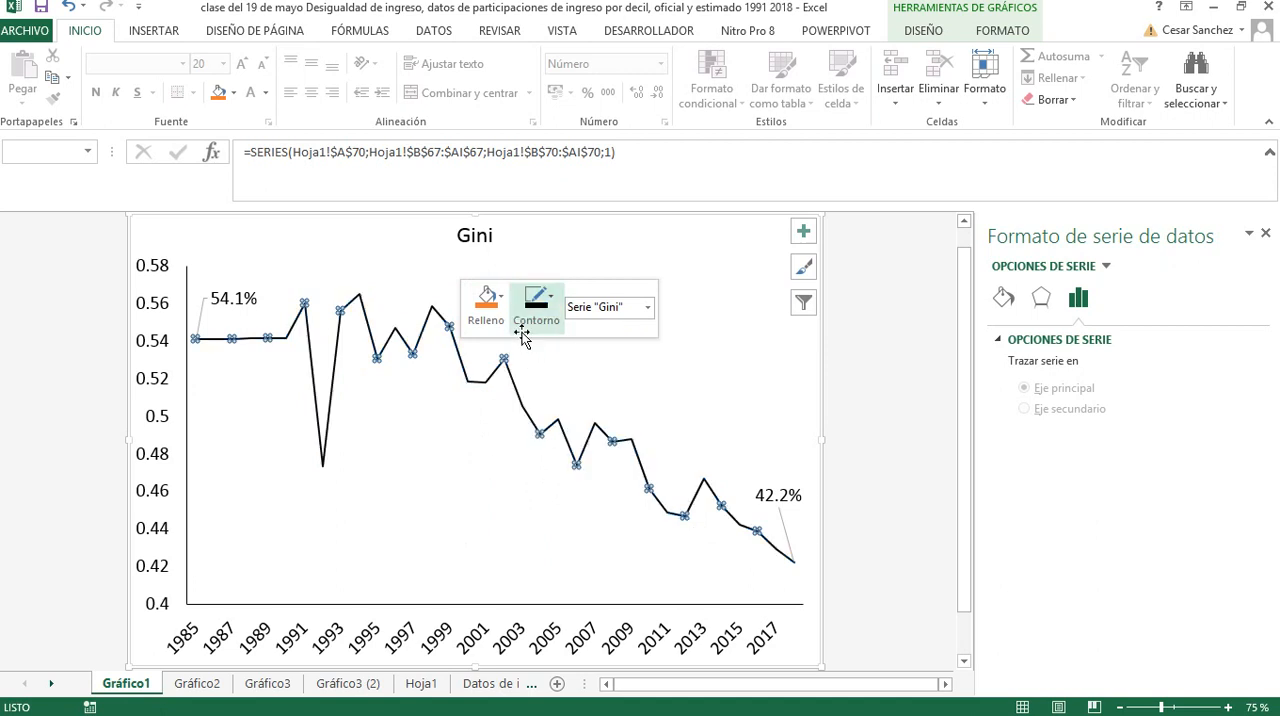
{"action": "left_click", "coordinate": [1002, 302]}
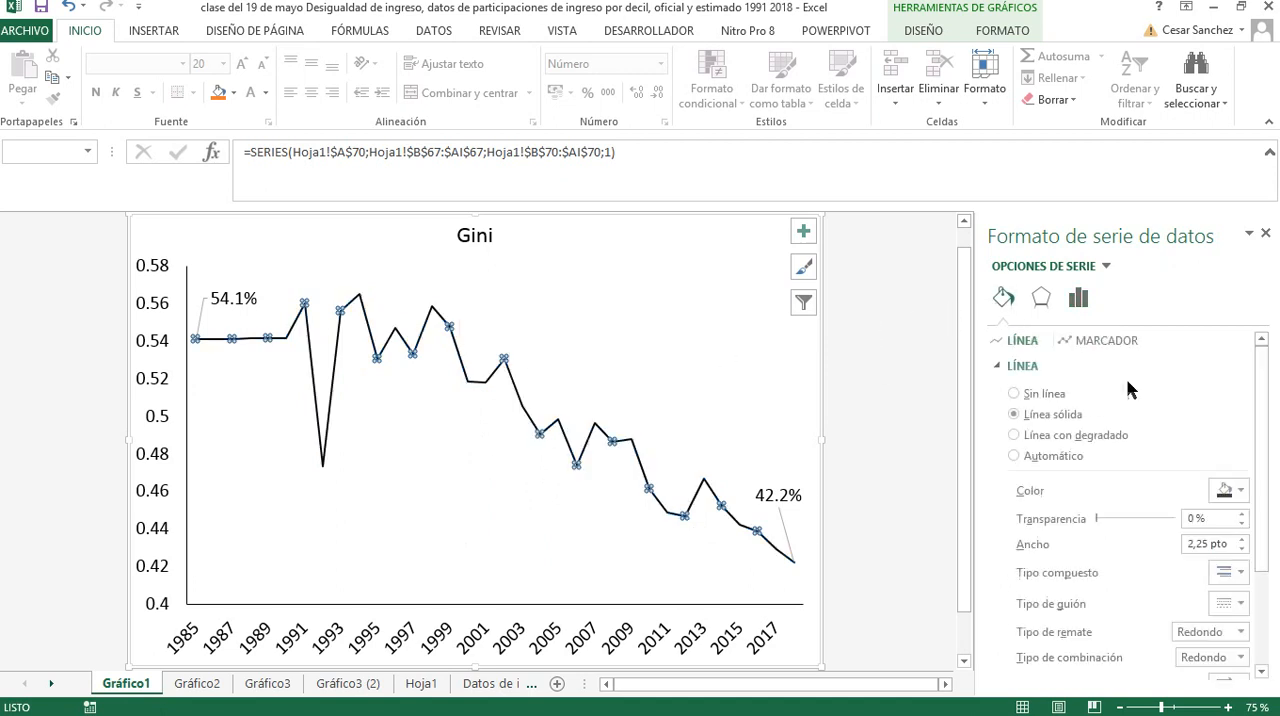
{"action": "left_click", "coordinate": [1243, 539]}
{"action": "left_click", "coordinate": [1243, 539]}
{"action": "left_click", "coordinate": [1243, 539]}
{"action": "left_click", "coordinate": [1243, 539]}
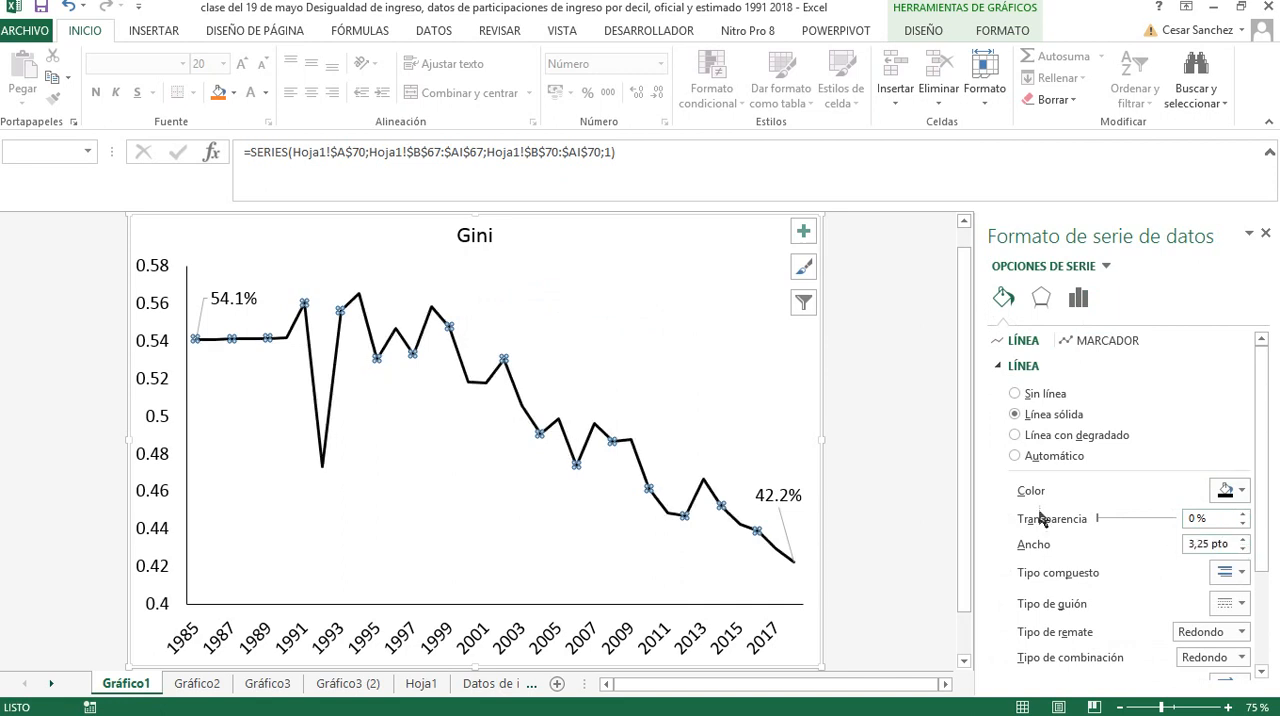
{"action": "left_click", "coordinate": [921, 460]}
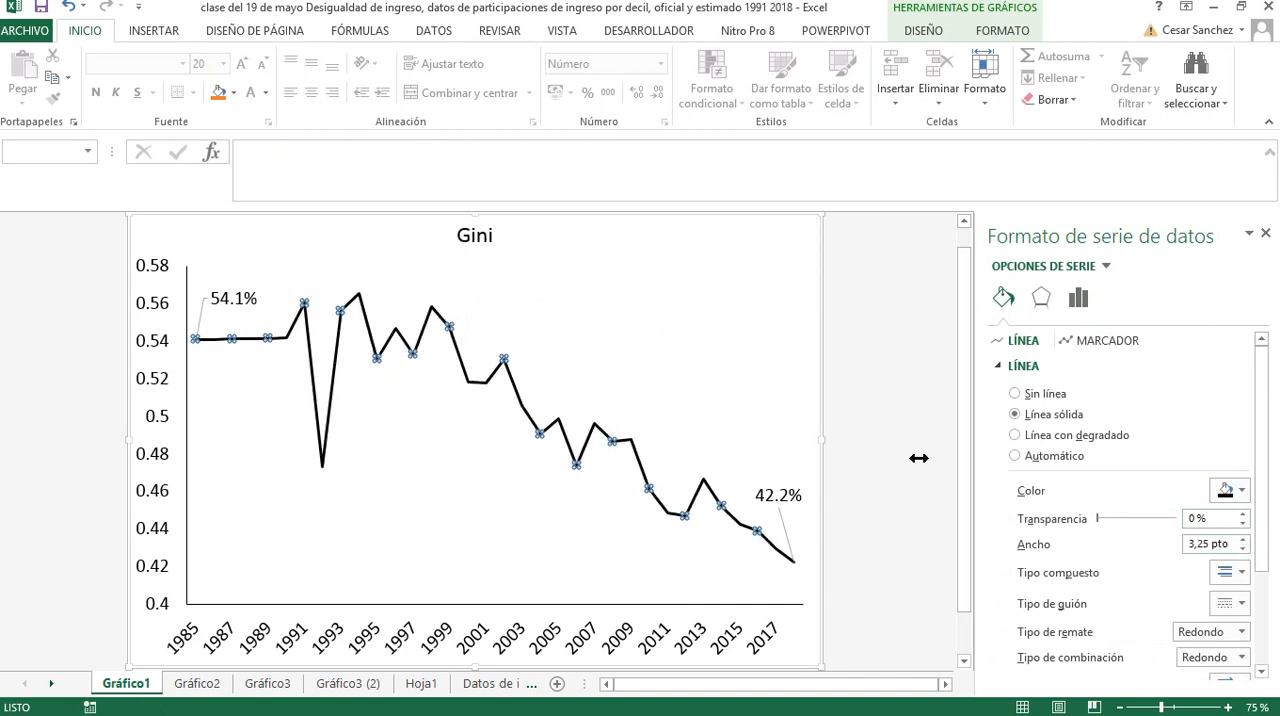
Replace the chart title with "Desigualdad de ingreso. El Salvador. 1985-2018"
{"action": "left_click", "coordinate": [494, 243]}
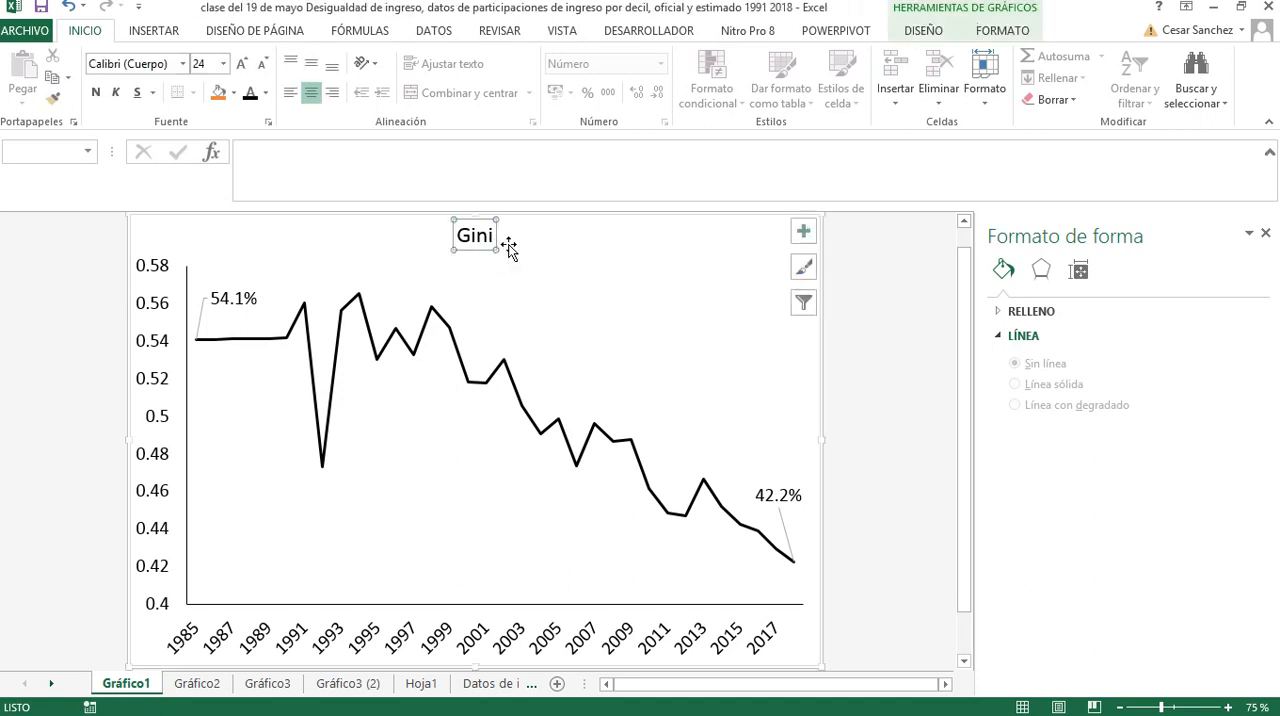
{"action": "left_click", "coordinate": [490, 240]}
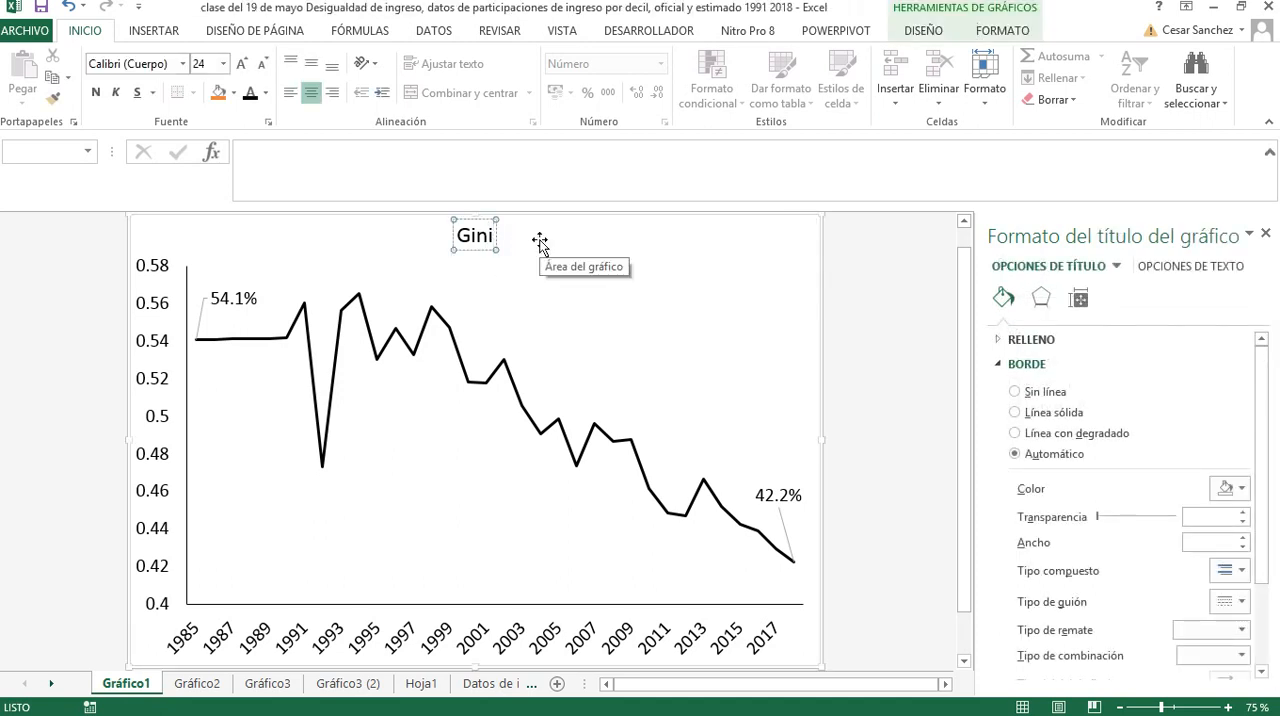
{"action": "key", "text": "BackSpace"}
{"action": "key", "text": "BackSpace"}
{"action": "key", "text": "BackSpace"}
{"action": "key", "text": "BackSpace"}
{"action": "type", "text": "Desig"}
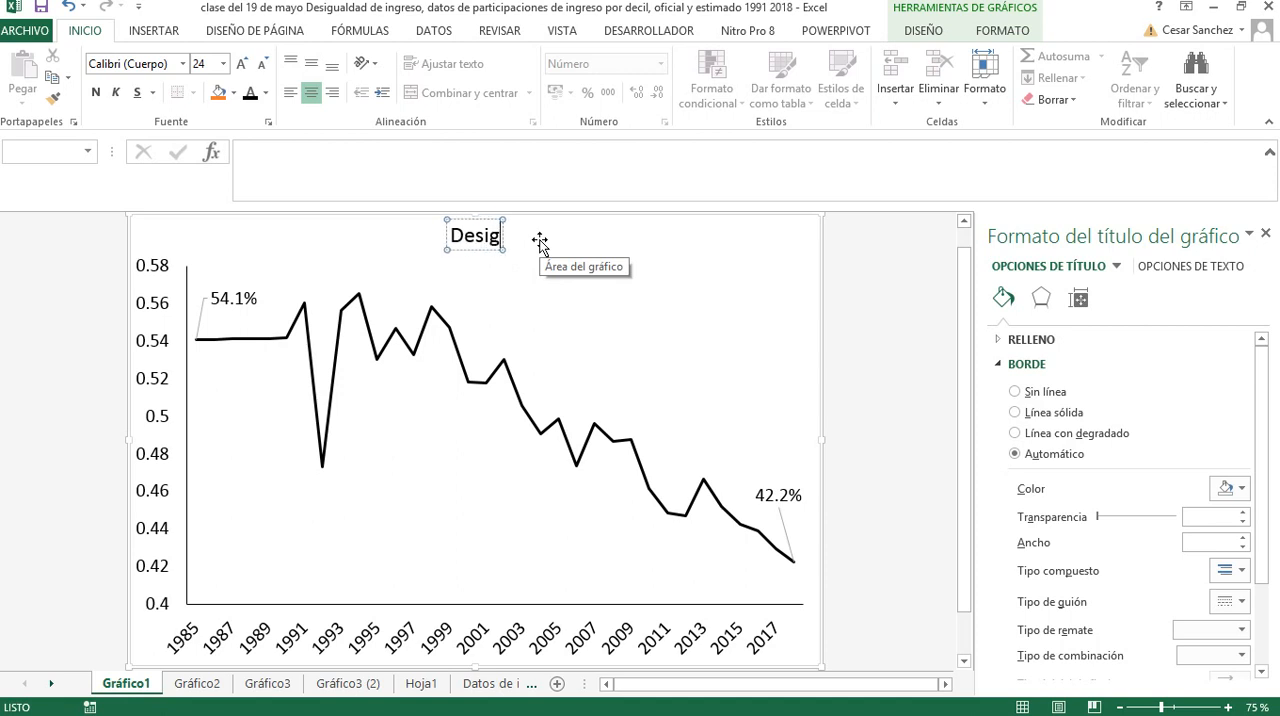
{"action": "type", "text": "ualdad"}
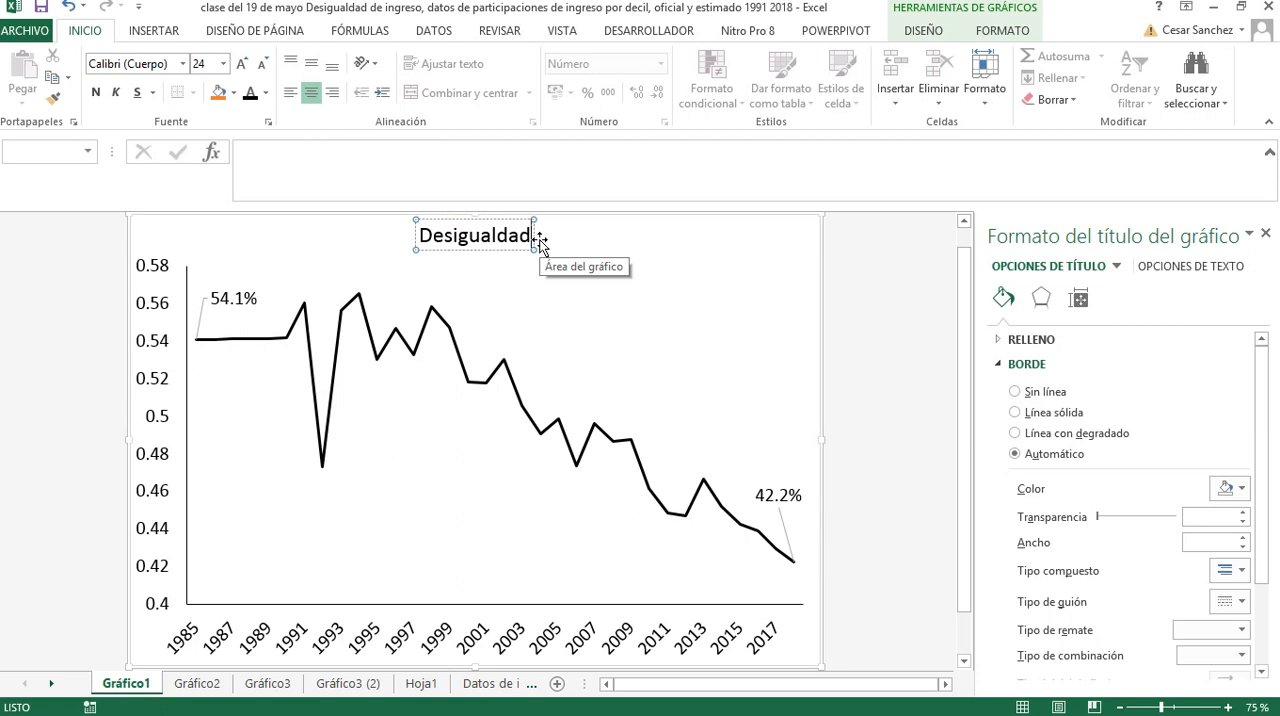
{"action": "type", "text": " de ingreso"}
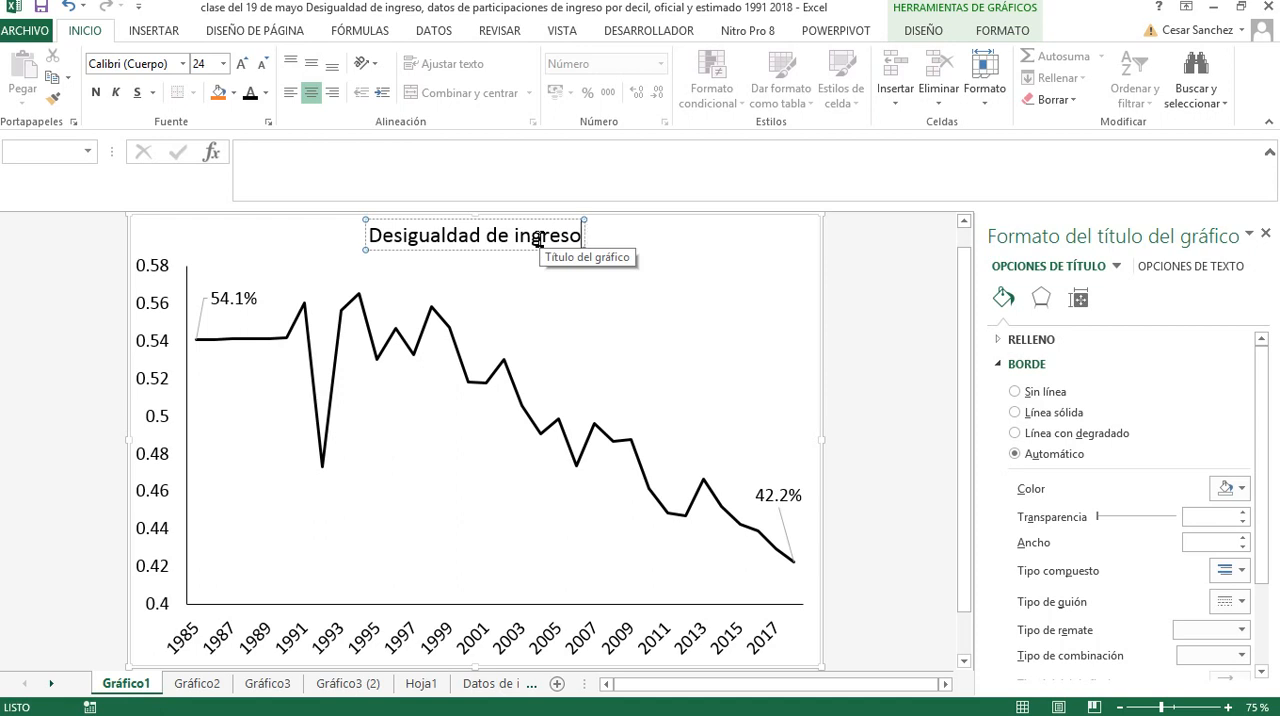
{"action": "type", "text": "."}
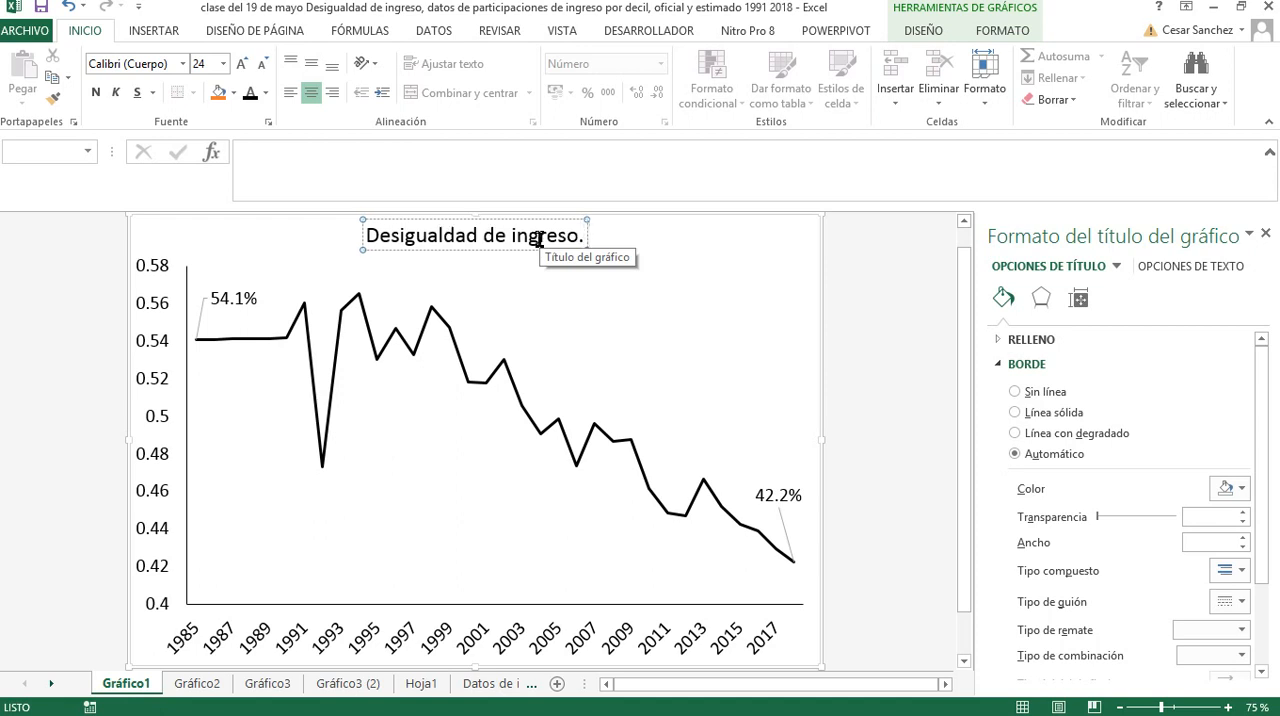
{"action": "type", "text": " El Salva"}
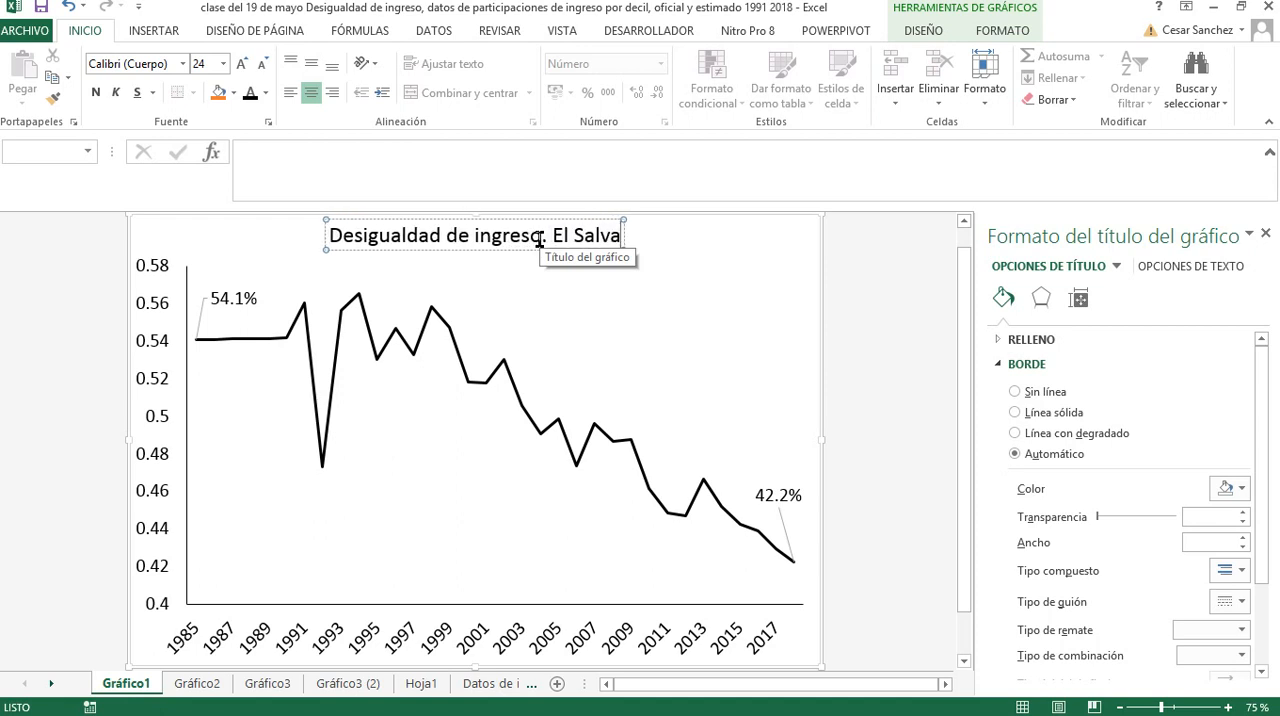
{"action": "type", "text": "dor."}
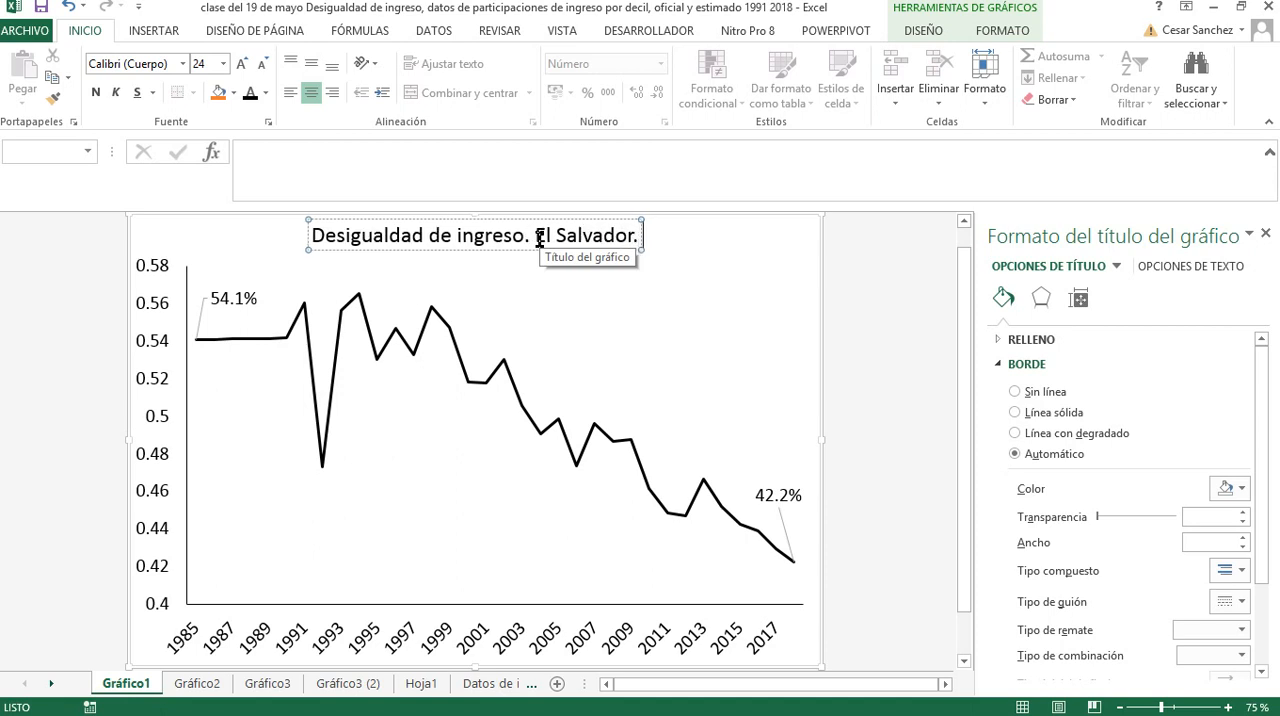
{"action": "type", "text": " 19"}
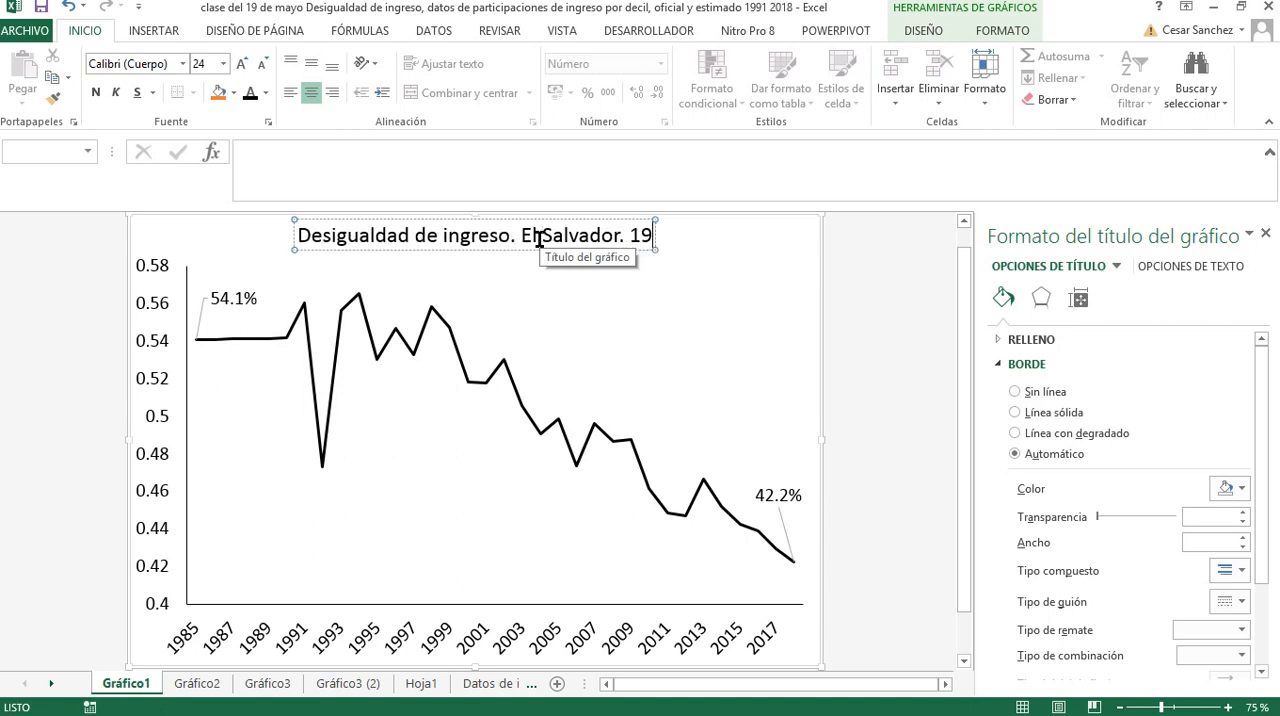
{"action": "type", "text": "85-2018"}
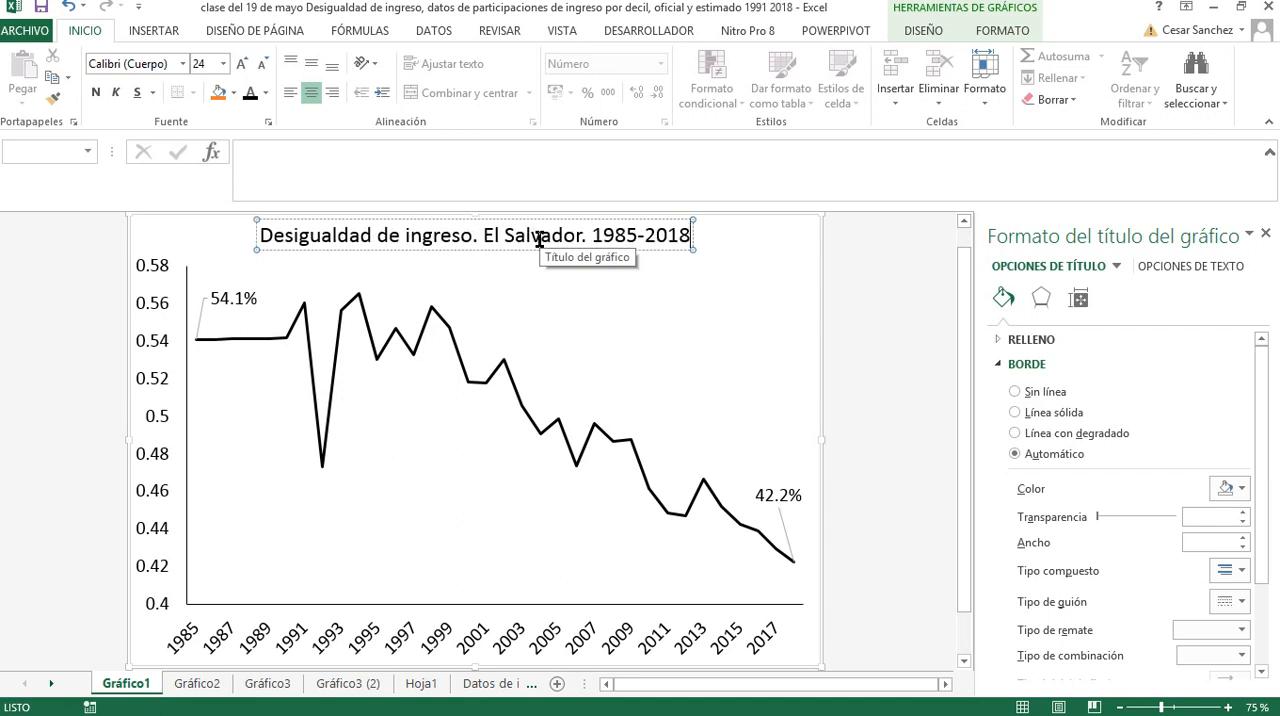
Add a second line to the chart title reading "Gini, menor índice implica más igualdad."
{"action": "key", "text": "Return"}
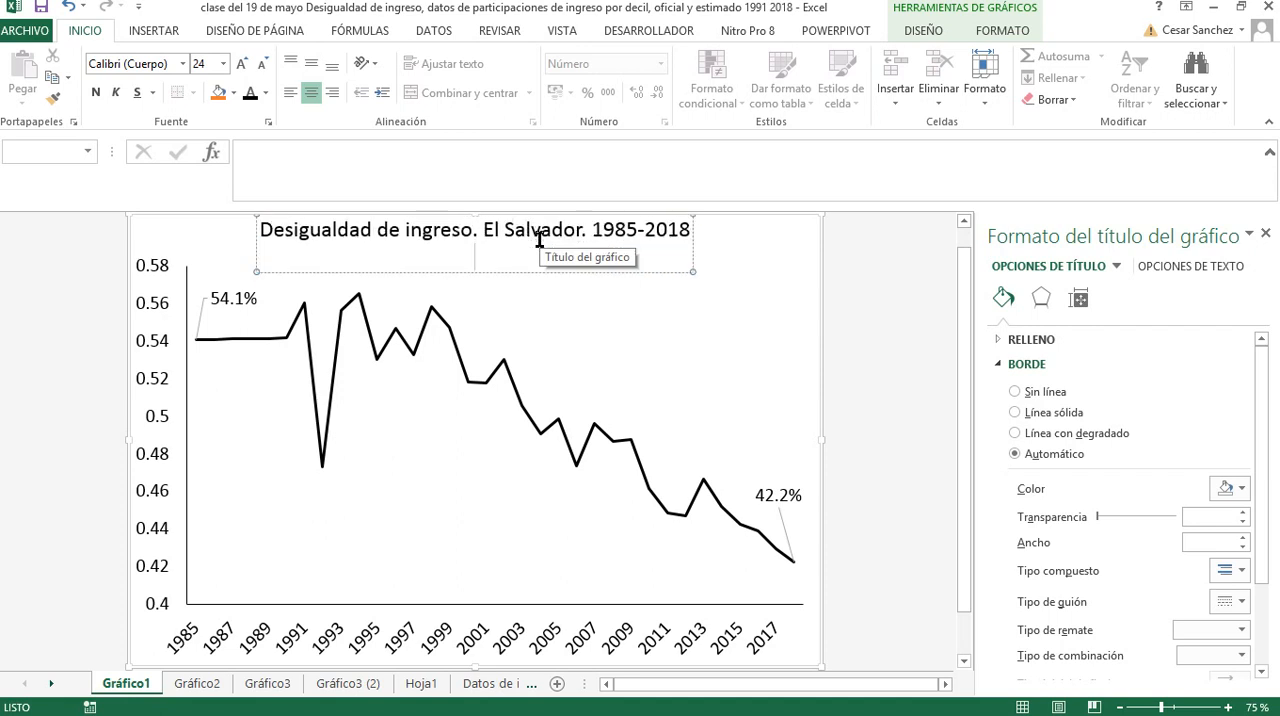
{"action": "type", "text": "Gini"}
{"action": "type", "text": ","}
{"action": "type", "text": " más"}
{"action": "key", "text": "BackSpace"}
{"action": "key", "text": "BackSpace"}
{"action": "type", "text": "yio"}
{"action": "key", "text": "BackSpace"}
{"action": "key", "text": "BackSpace"}
{"action": "key", "text": "BackSpace"}
{"action": "type", "text": "a"}
{"action": "key", "text": "BackSpace"}
{"action": "type", "text": "enor"}
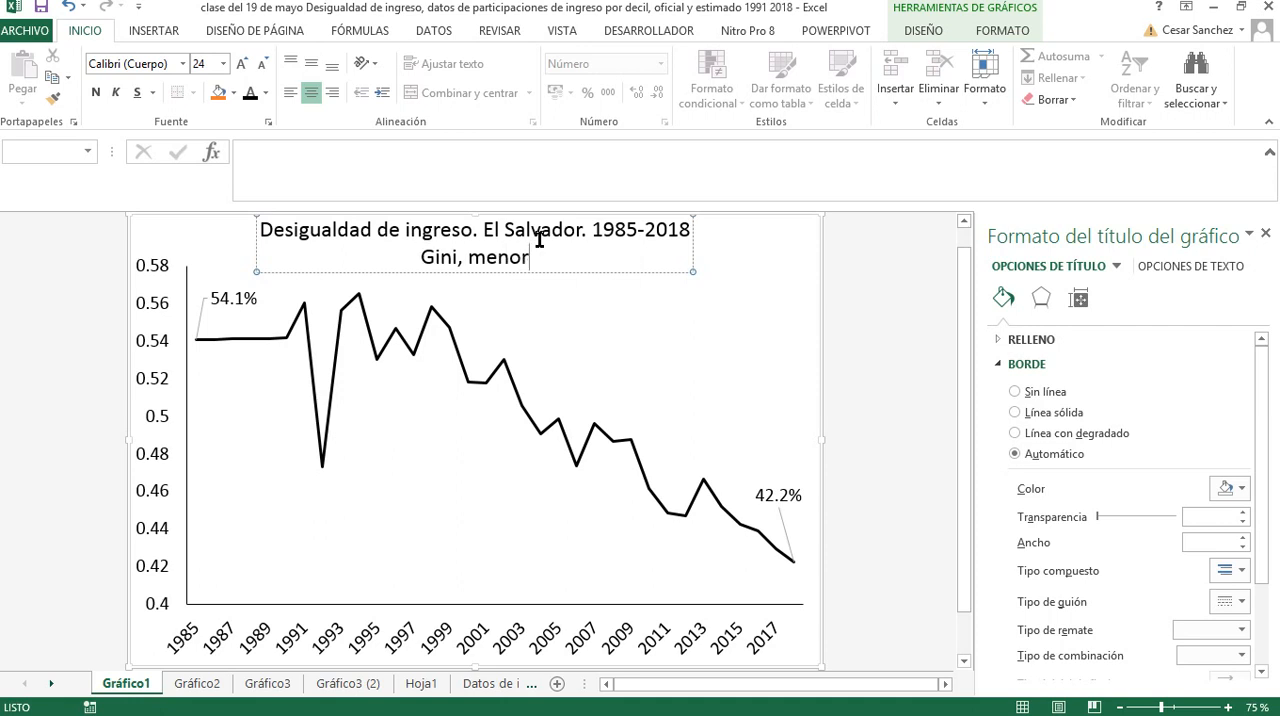
{"action": "type", "text": " ñindi"}
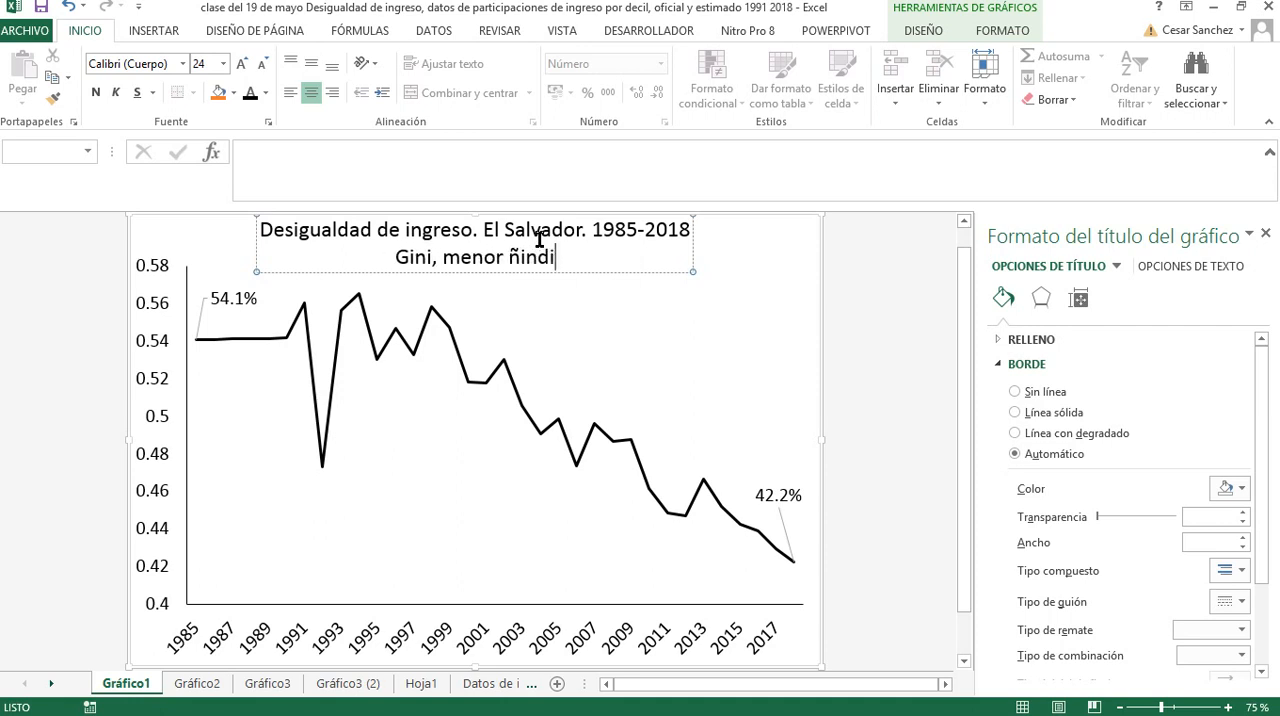
{"action": "key", "text": "BackSpace"}
{"action": "key", "text": "BackSpace"}
{"action": "key", "text": "BackSpace"}
{"action": "key", "text": "BackSpace"}
{"action": "key", "text": "BackSpace"}
{"action": "type", "text": "í"}
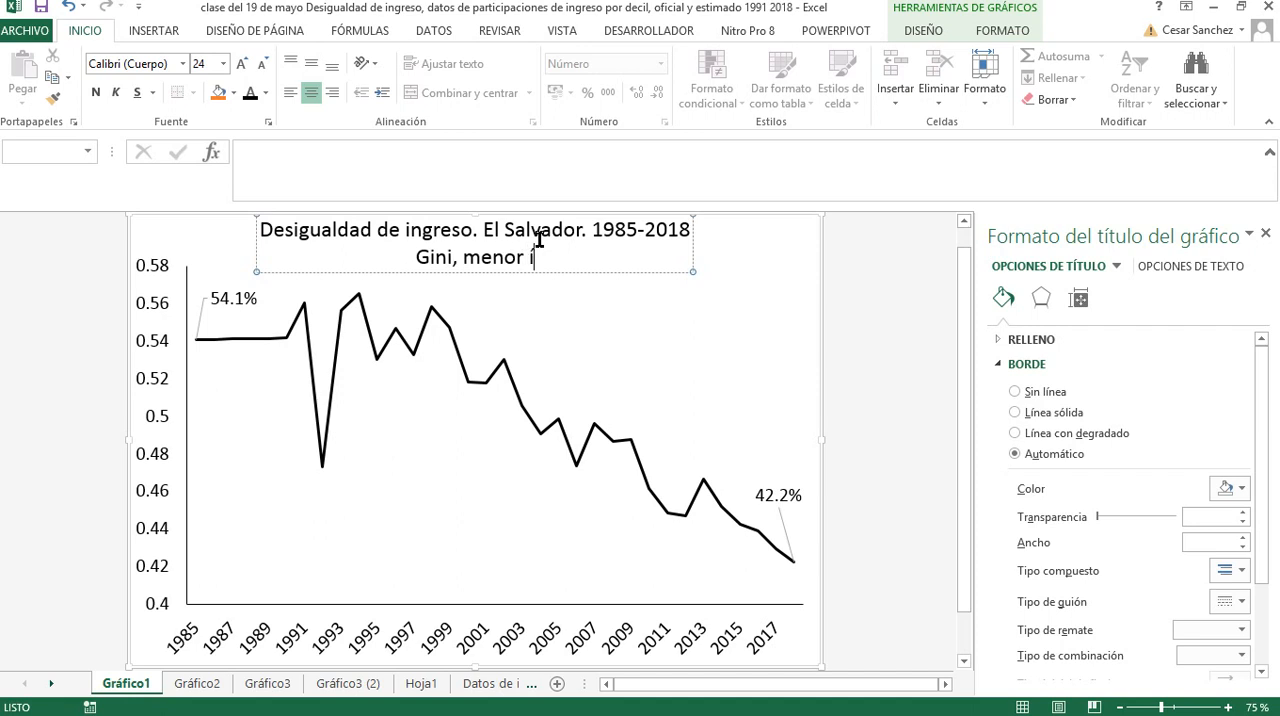
{"action": "type", "text": "ndu"}
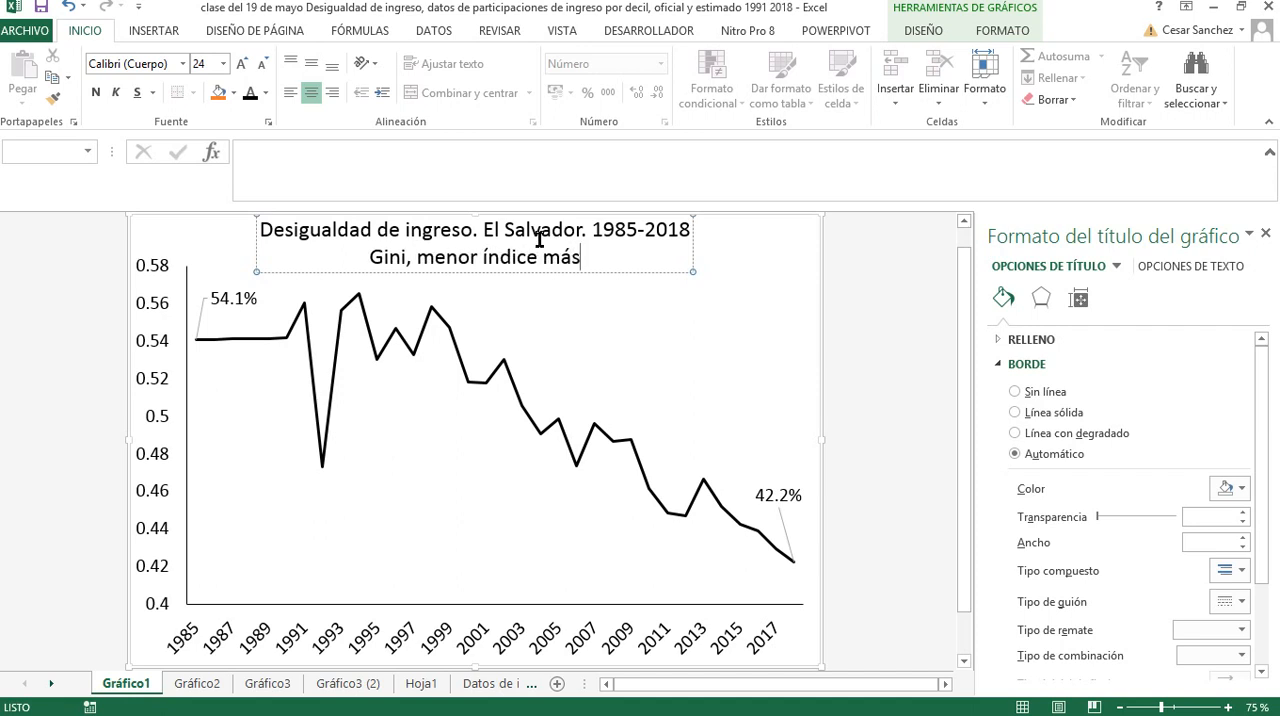
{"action": "type", "text": "ce más i"}
{"action": "key", "text": "BackSpace"}
{"action": "key", "text": "BackSpace"}
{"action": "key", "text": "BackSpace"}
{"action": "key", "text": "BackSpace"}
{"action": "key", "text": "BackSpace"}
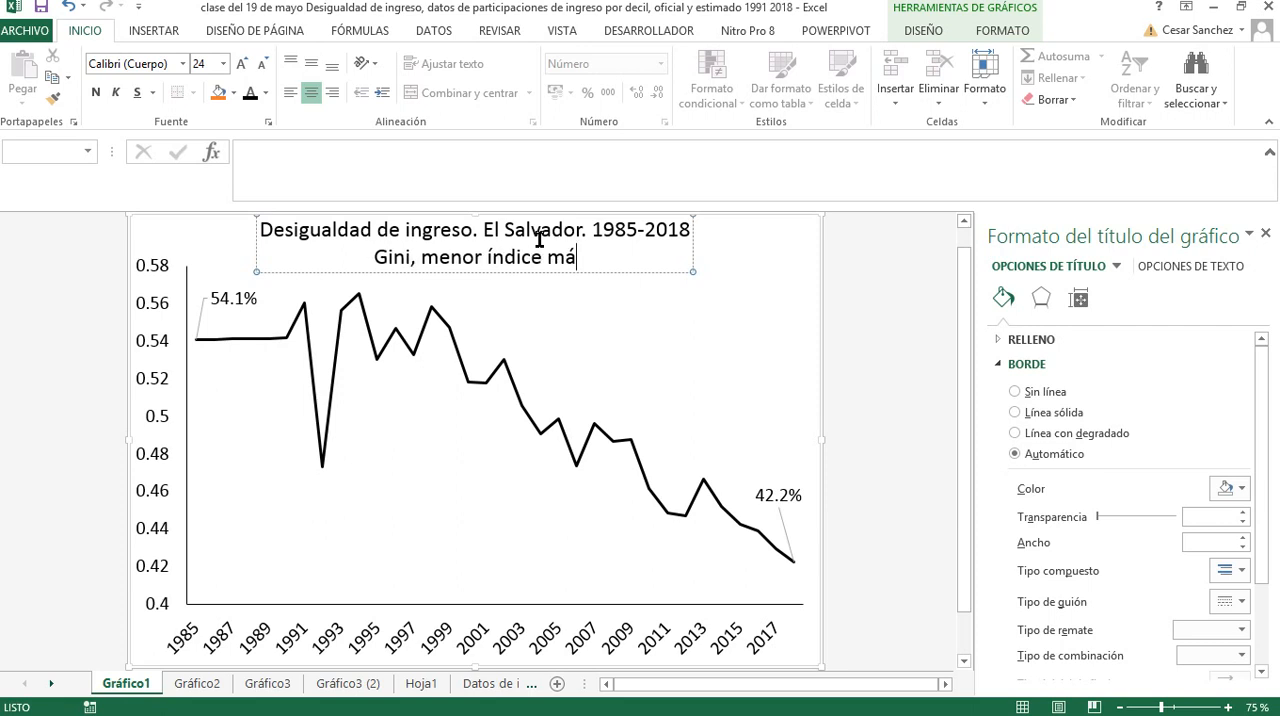
{"action": "type", "text": "implic"}
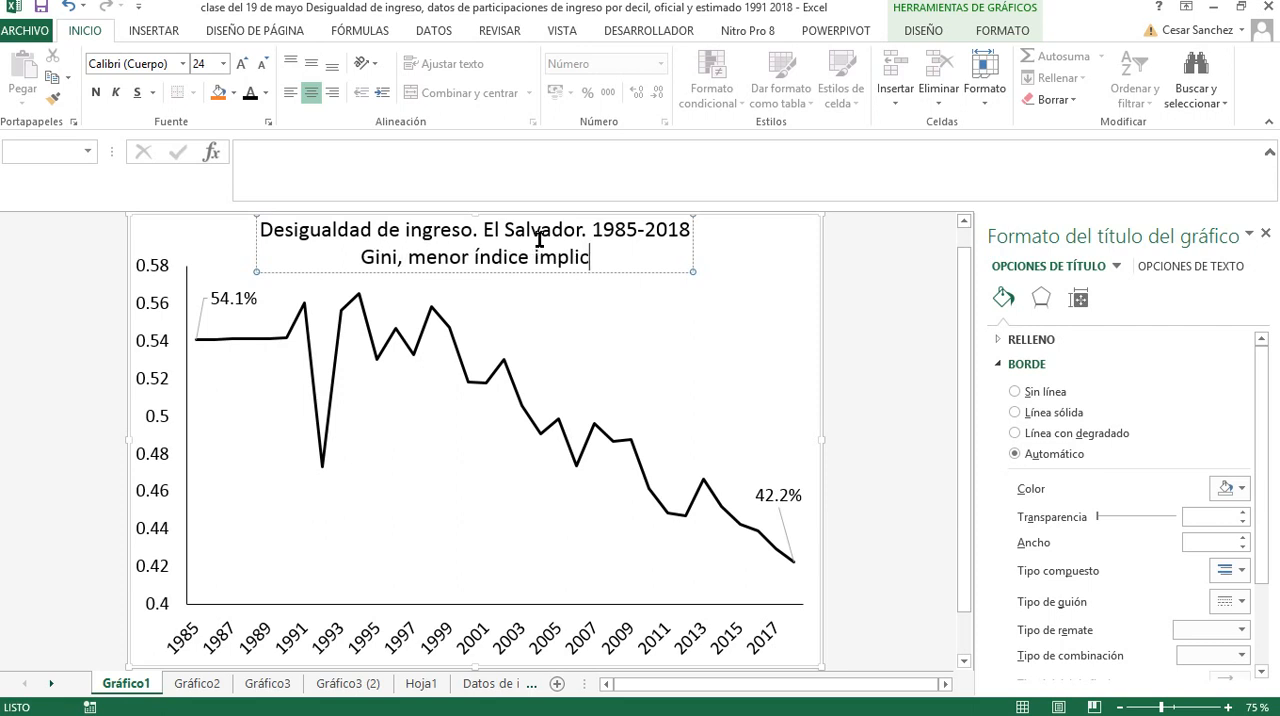
{"action": "type", "text": "a más igual"}
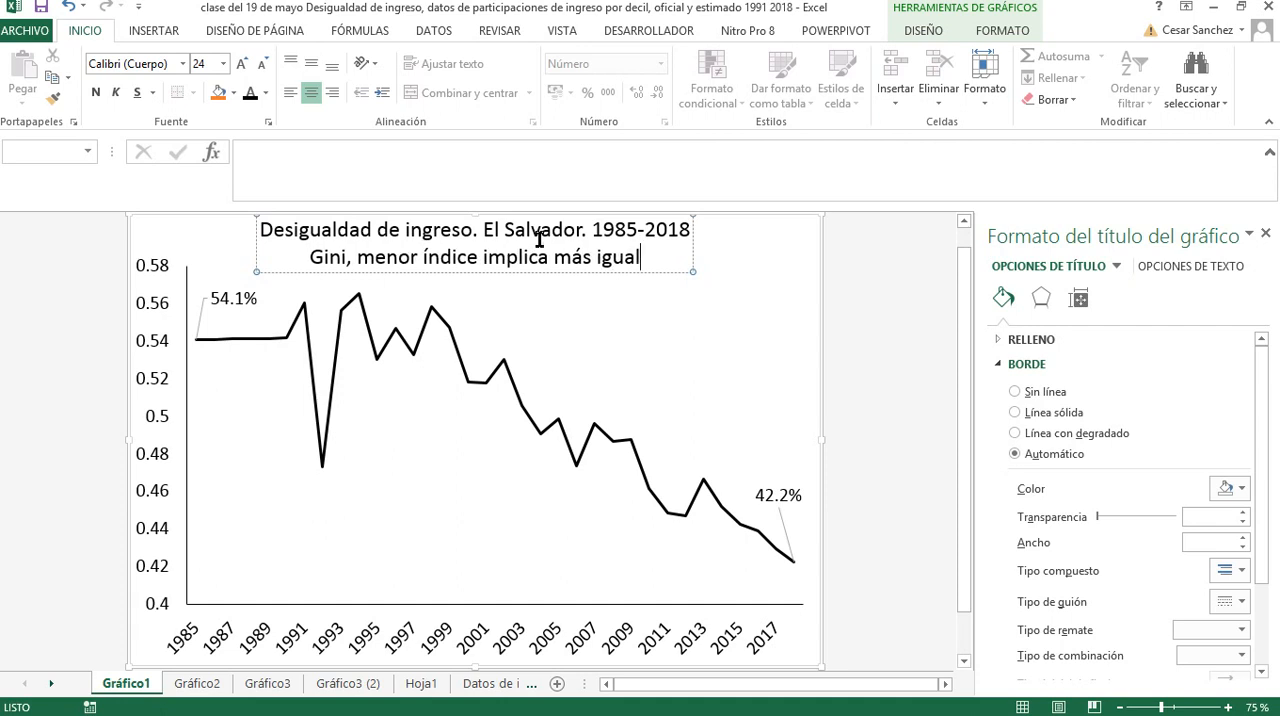
{"action": "type", "text": "dad."}
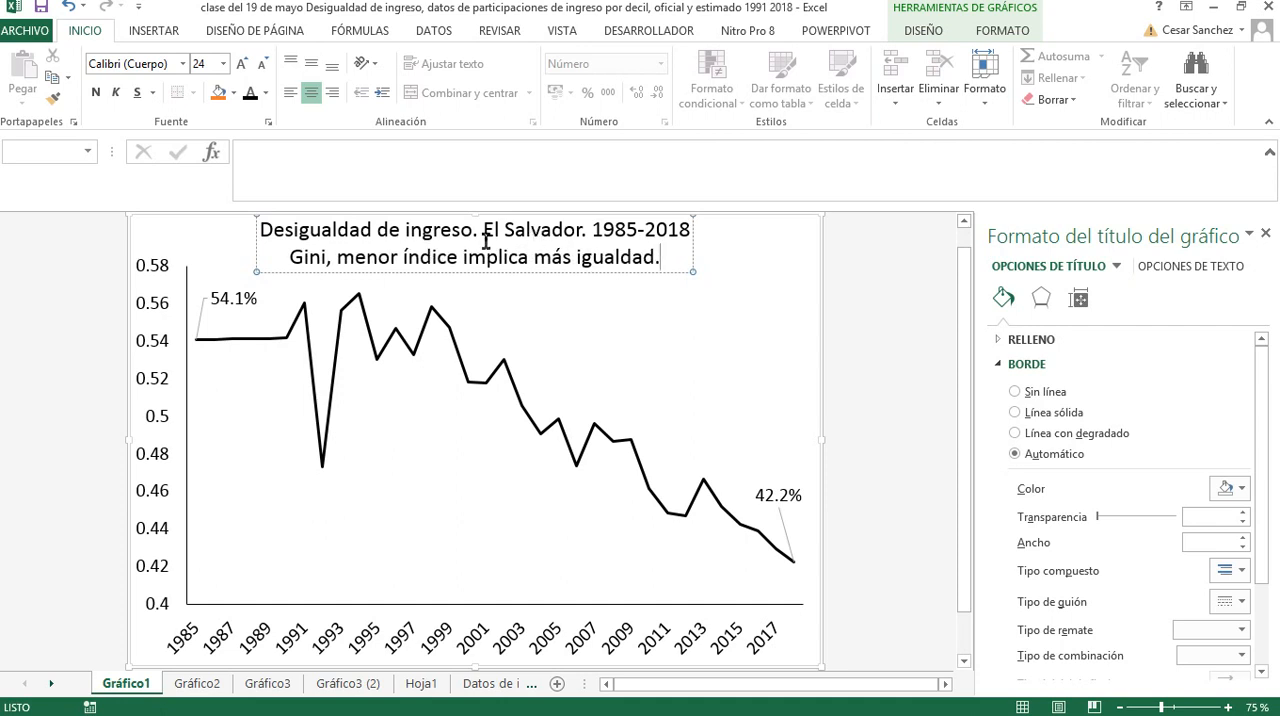
{"action": "type", "text": " tota"}
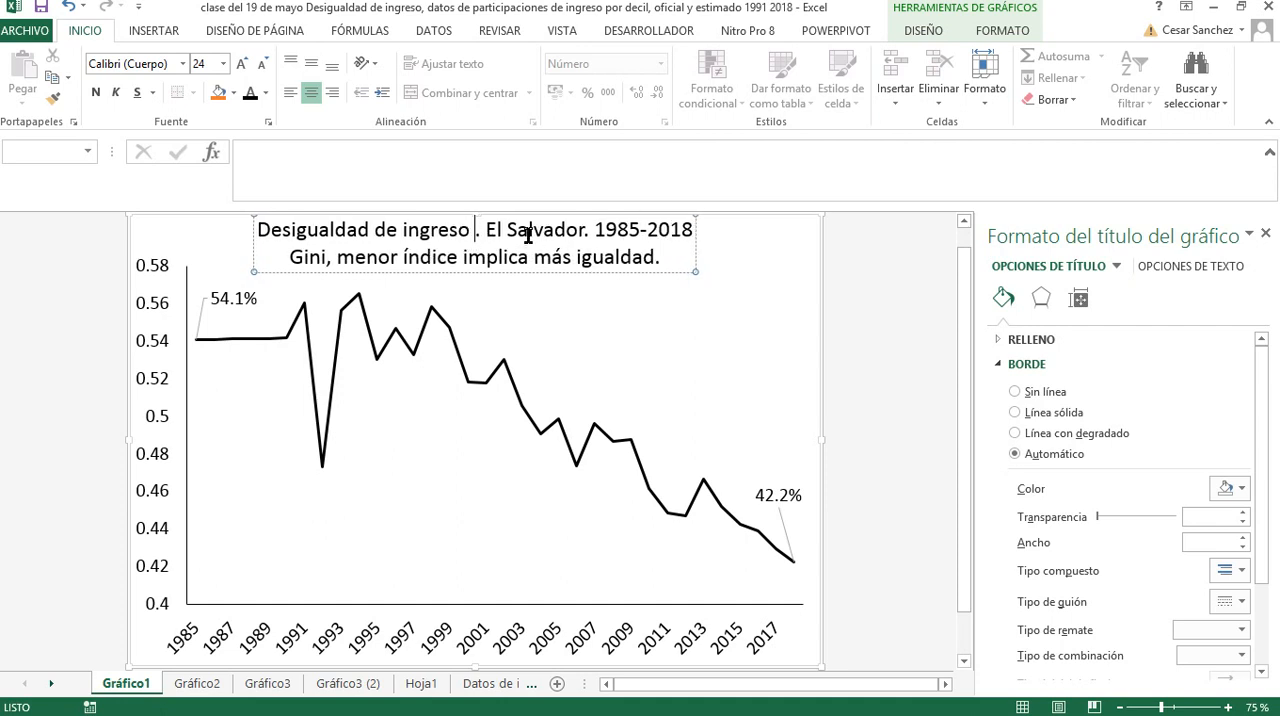
{"action": "type", "text": "l "}
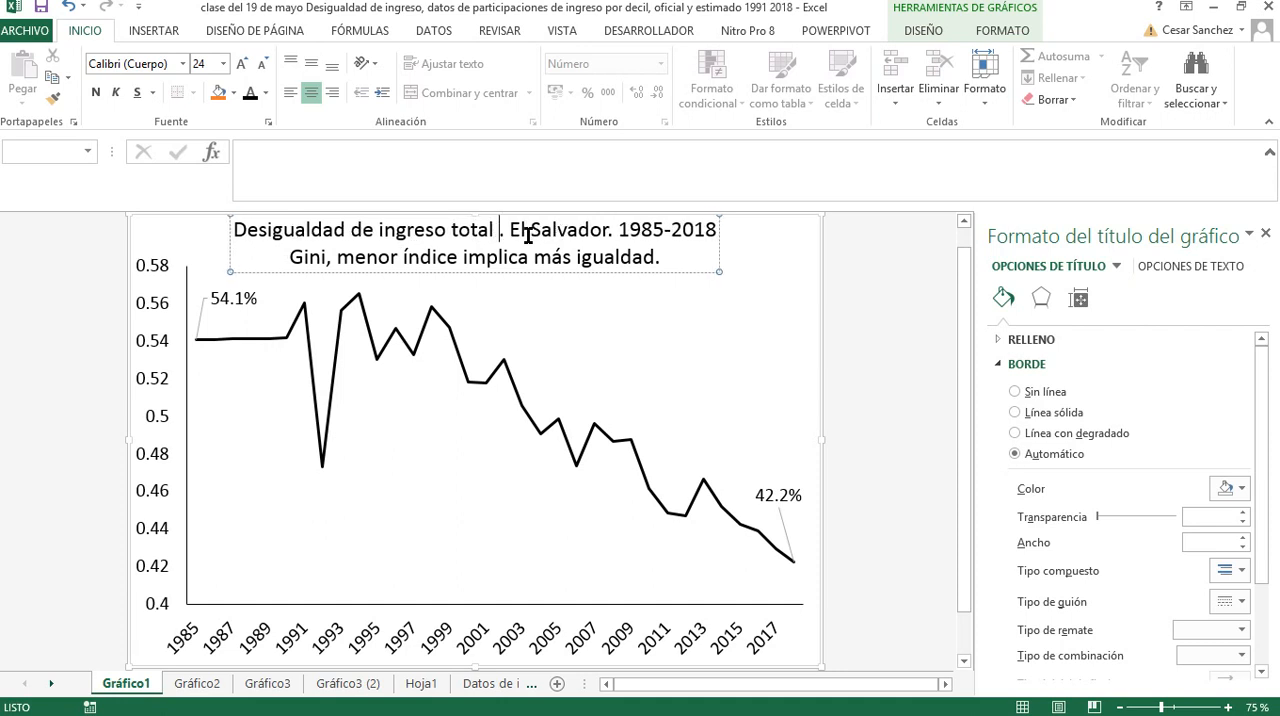
{"action": "type", "text": "familiar"}
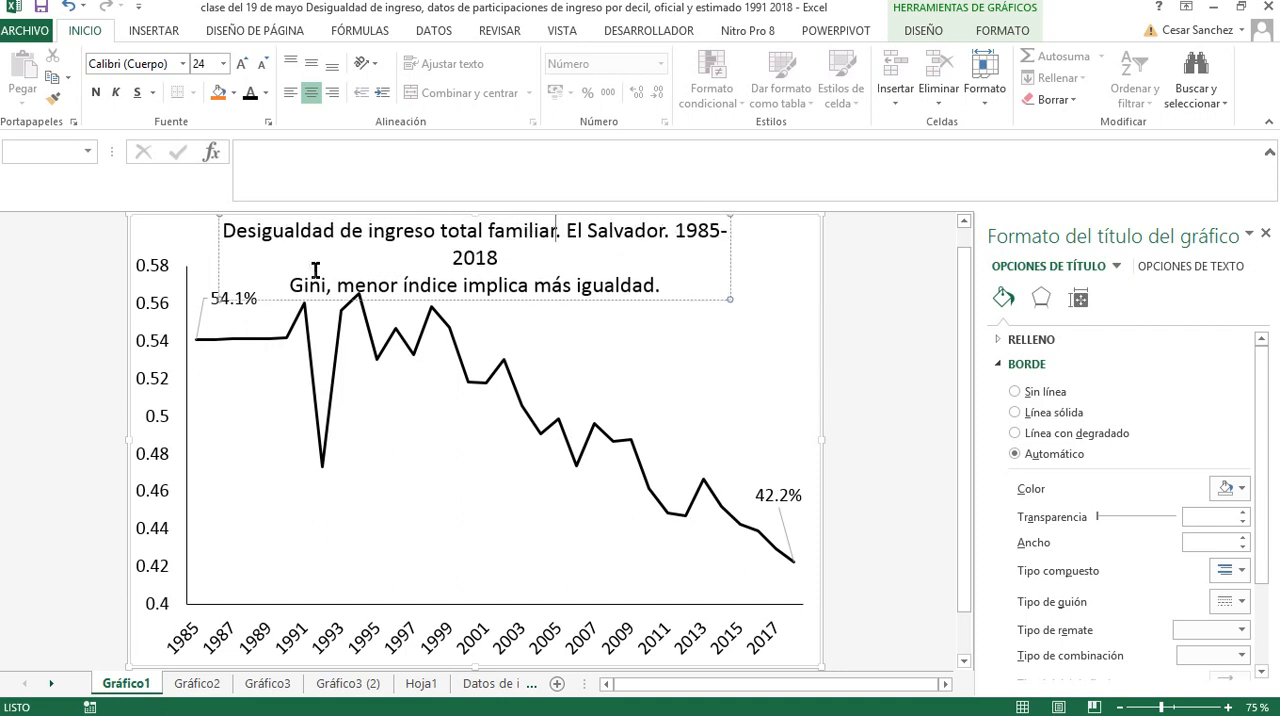
Enlarge the title's main text to 28 pt and break it so "El Salvador. 1985-2018" starts its own line
{"action": "left_click_drag", "start_coordinate": [224, 230], "coordinate": [502, 254]}
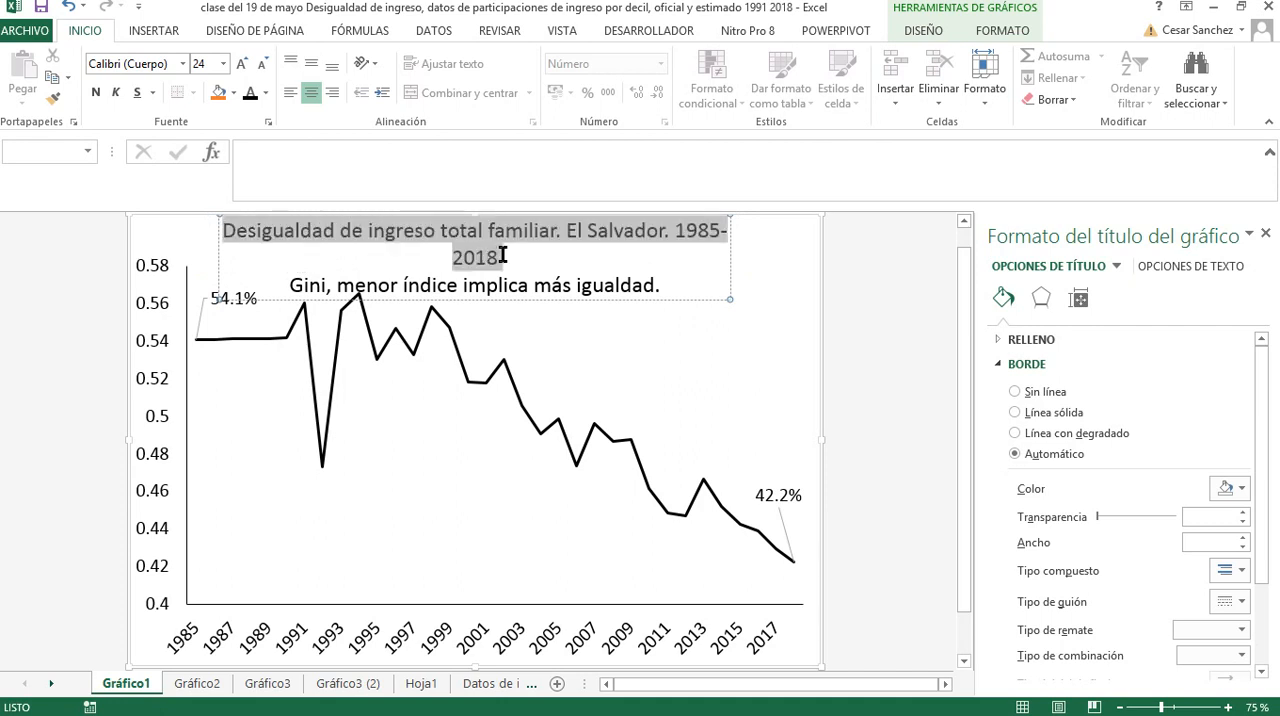
{"action": "left_click", "coordinate": [242, 66]}
{"action": "left_click", "coordinate": [242, 66]}
{"action": "left_click", "coordinate": [644, 234]}
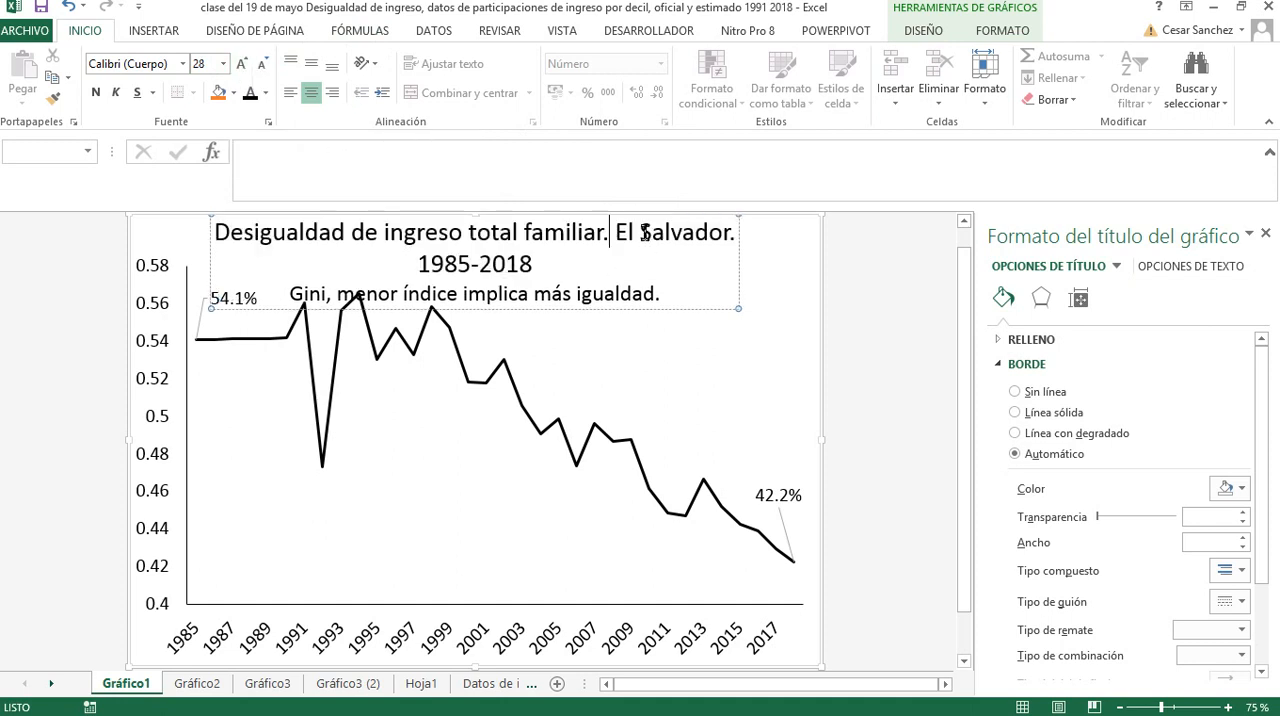
{"action": "key", "text": "Return"}
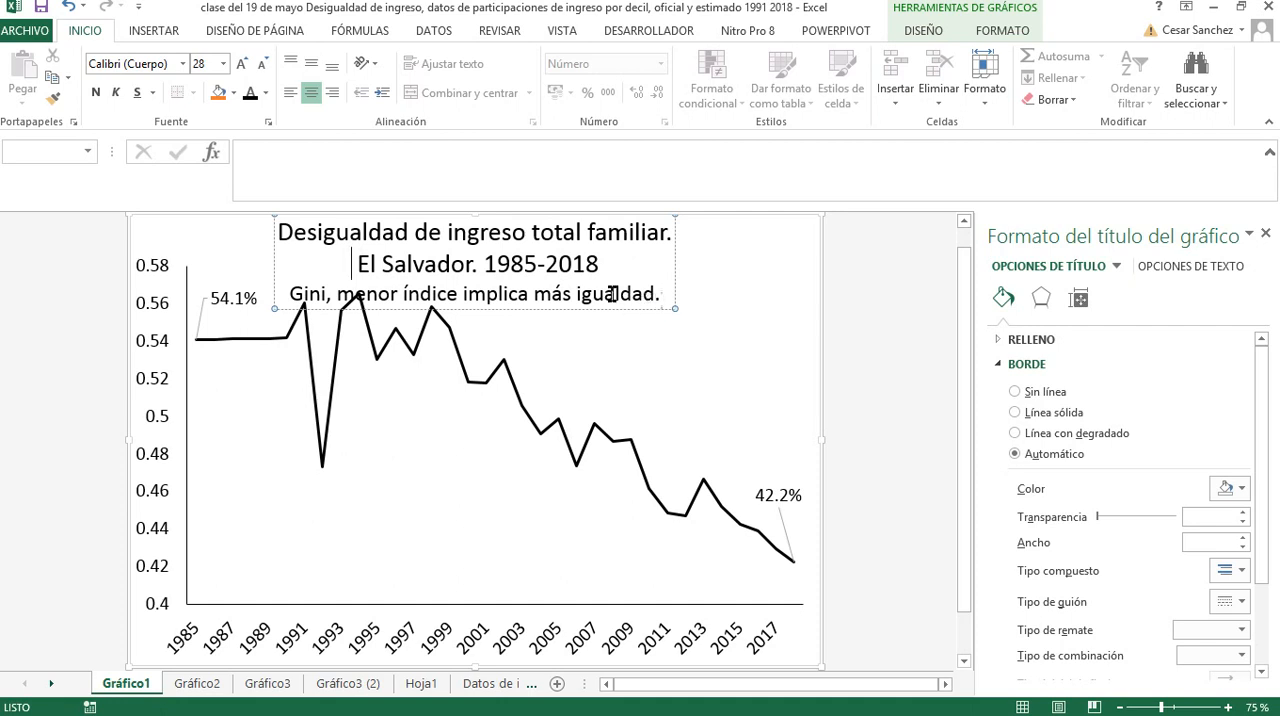
Reduce the title line "Gini, menor índice implica más igualdad." to 16 pt
{"action": "left_click_drag", "start_coordinate": [612, 293], "coordinate": [282, 288]}
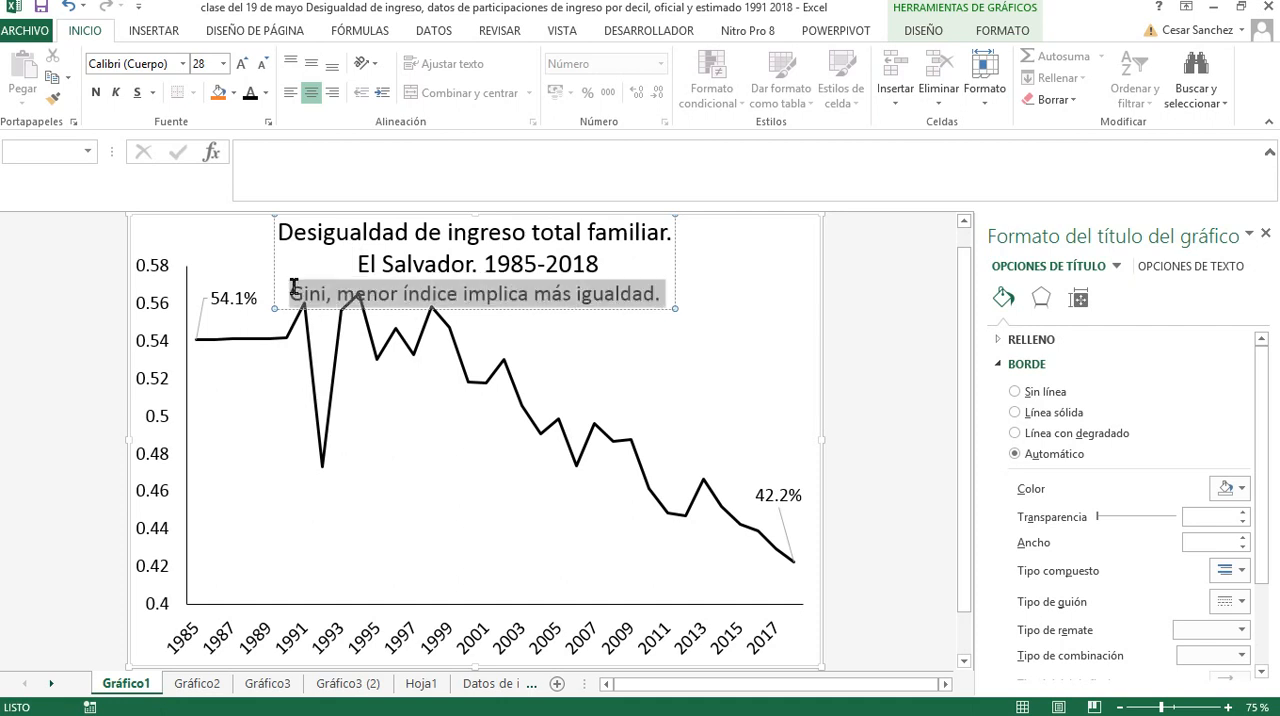
{"action": "left_click", "coordinate": [261, 65]}
{"action": "left_click", "coordinate": [261, 65]}
{"action": "left_click", "coordinate": [261, 65]}
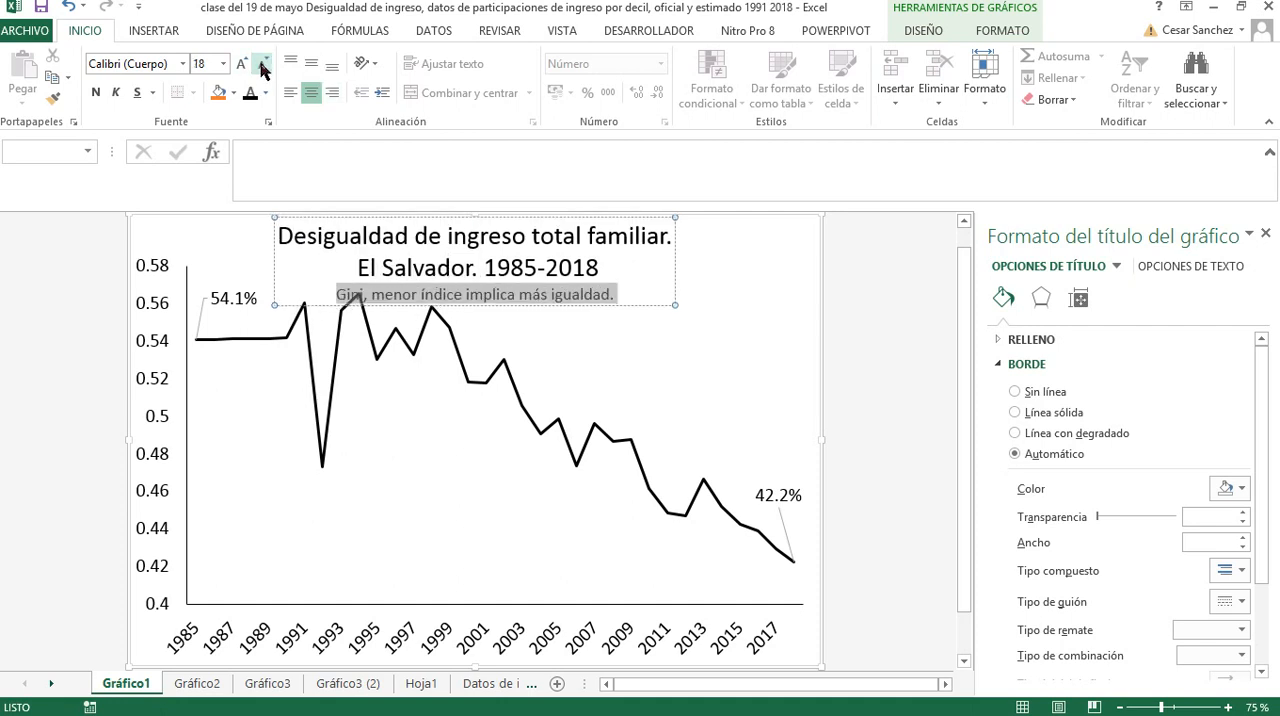
{"action": "left_click", "coordinate": [261, 65]}
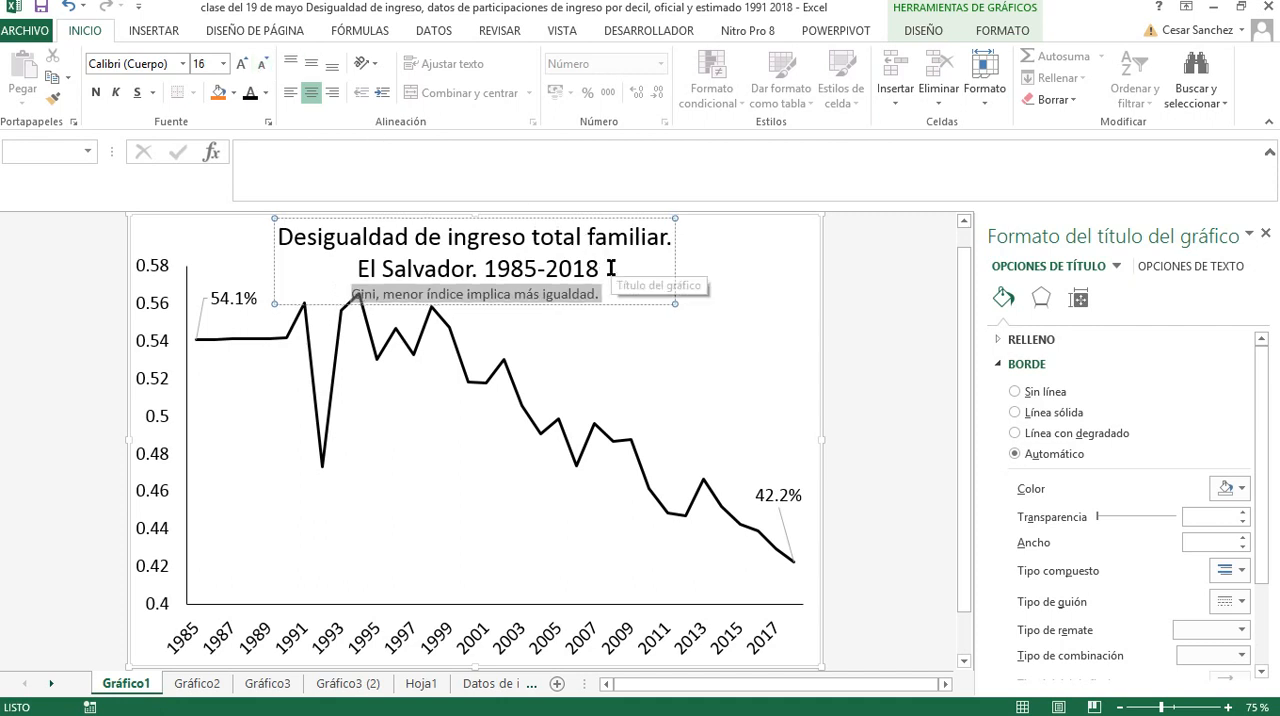
Reduce the title line "El Salvador. 1985-2018" to 20 pt
{"action": "left_click_drag", "start_coordinate": [600, 268], "coordinate": [355, 268]}
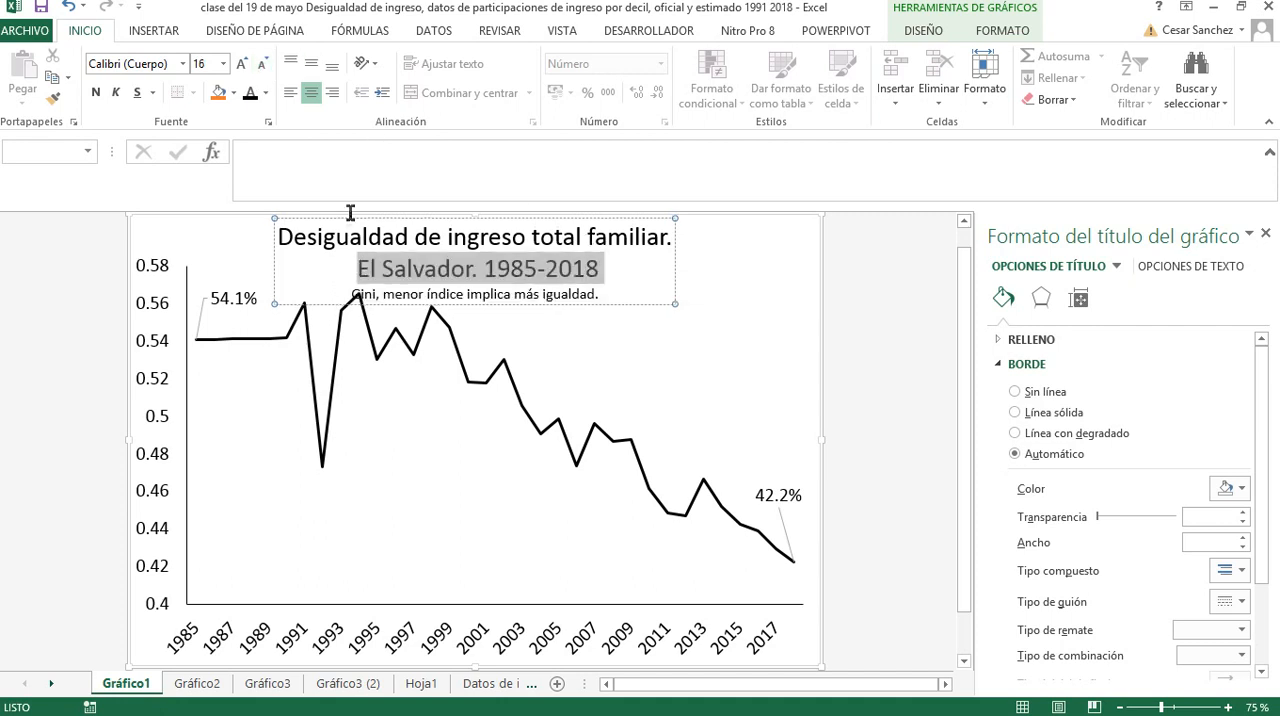
{"action": "left_click", "coordinate": [261, 65]}
{"action": "left_click", "coordinate": [261, 65]}
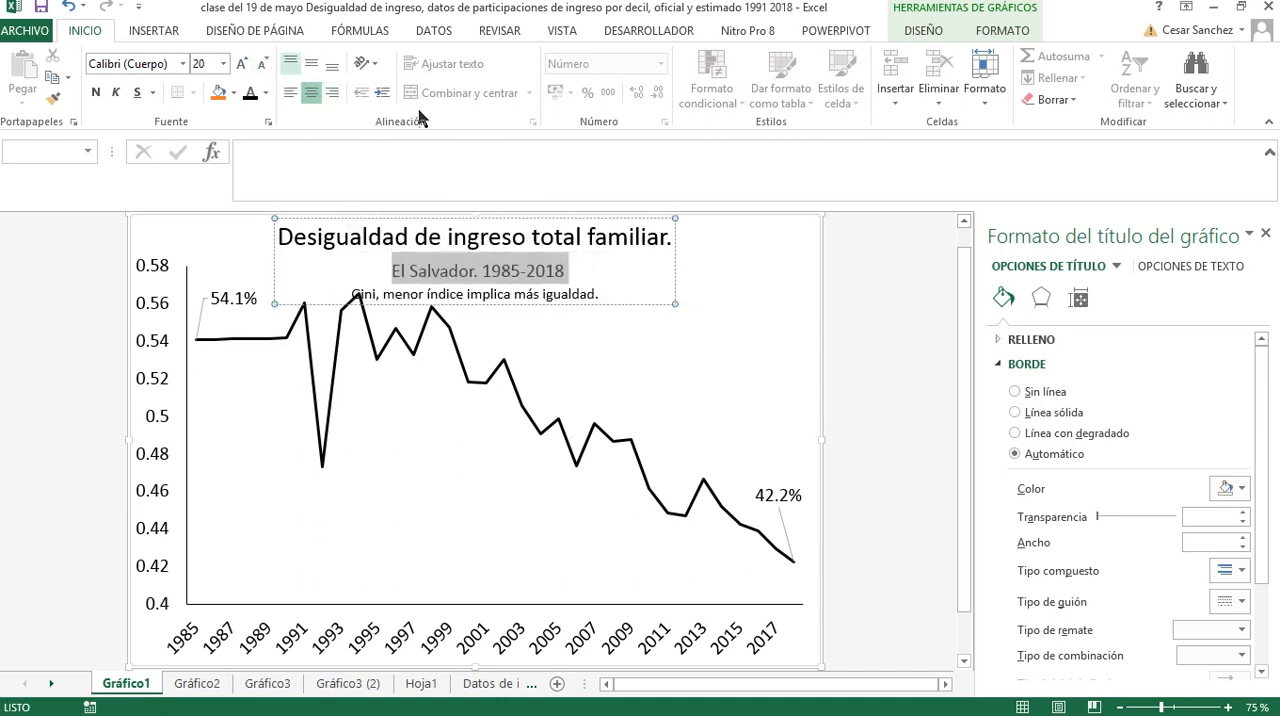
Remove the closing periods from the title's first and last lines and lower the plot area's upper edge to clear the title
{"action": "left_click", "coordinate": [667, 250]}
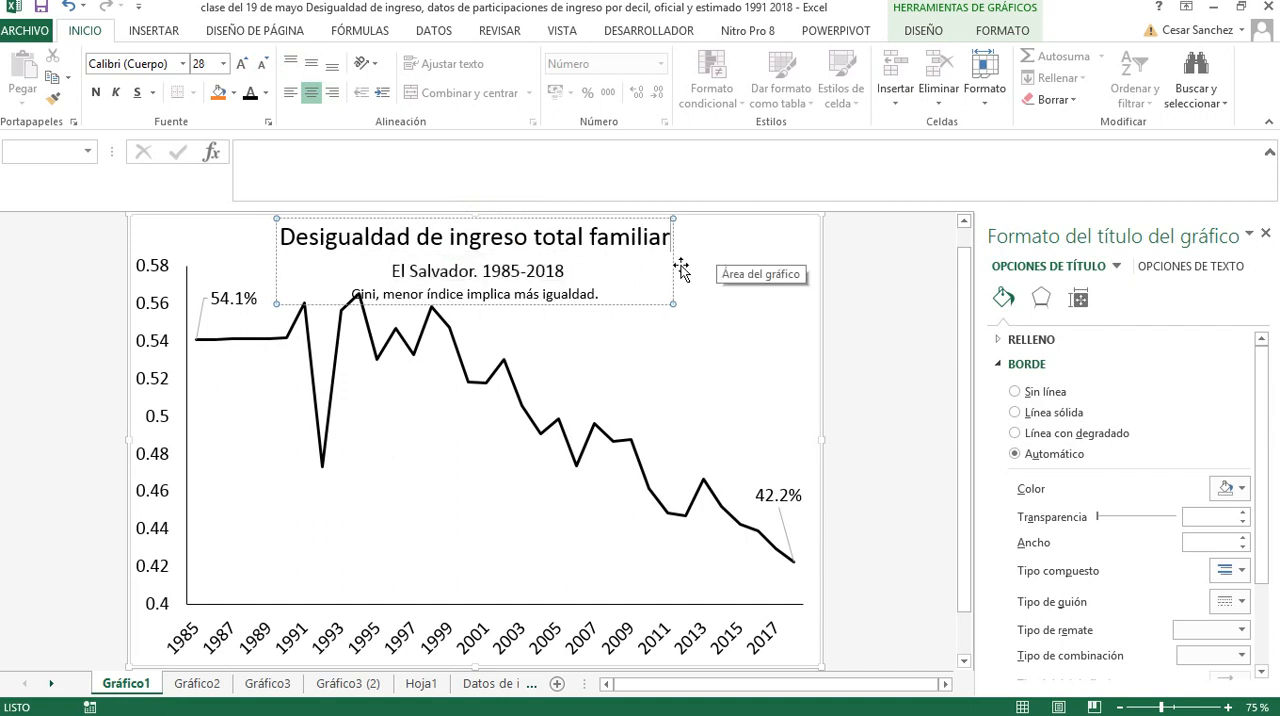
{"action": "left_click", "coordinate": [651, 302]}
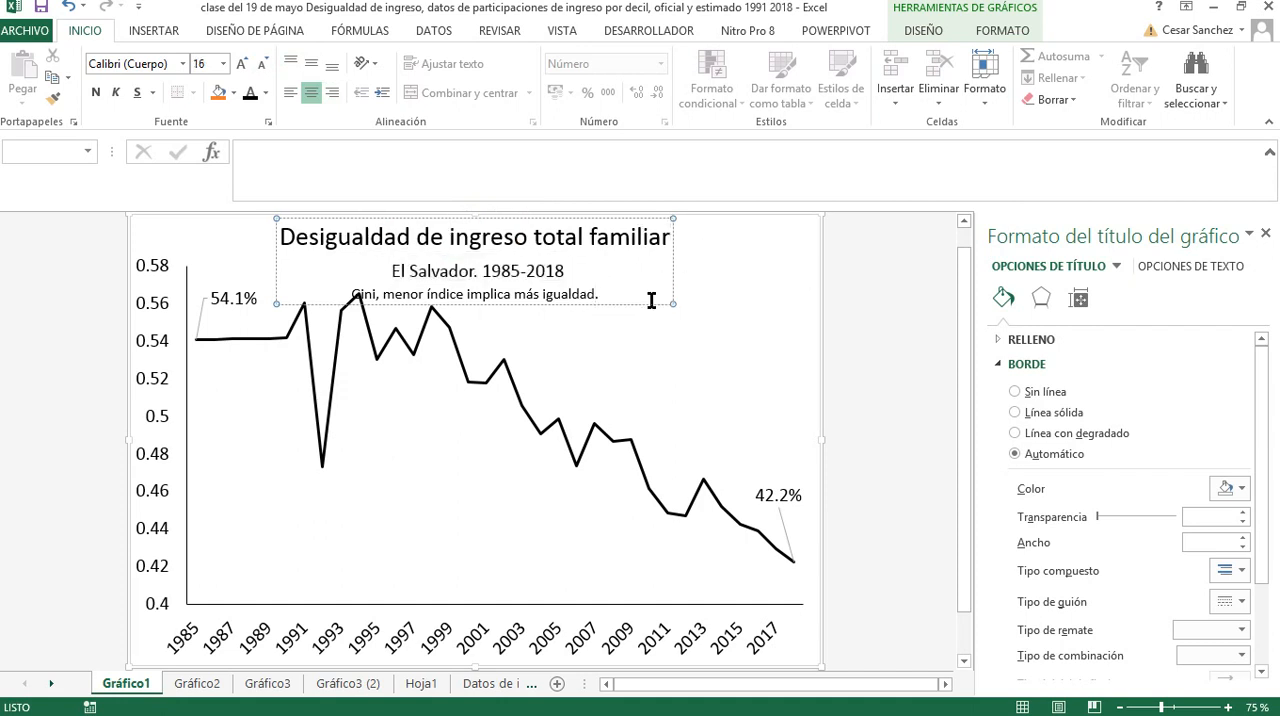
{"action": "key", "text": "BackSpace"}
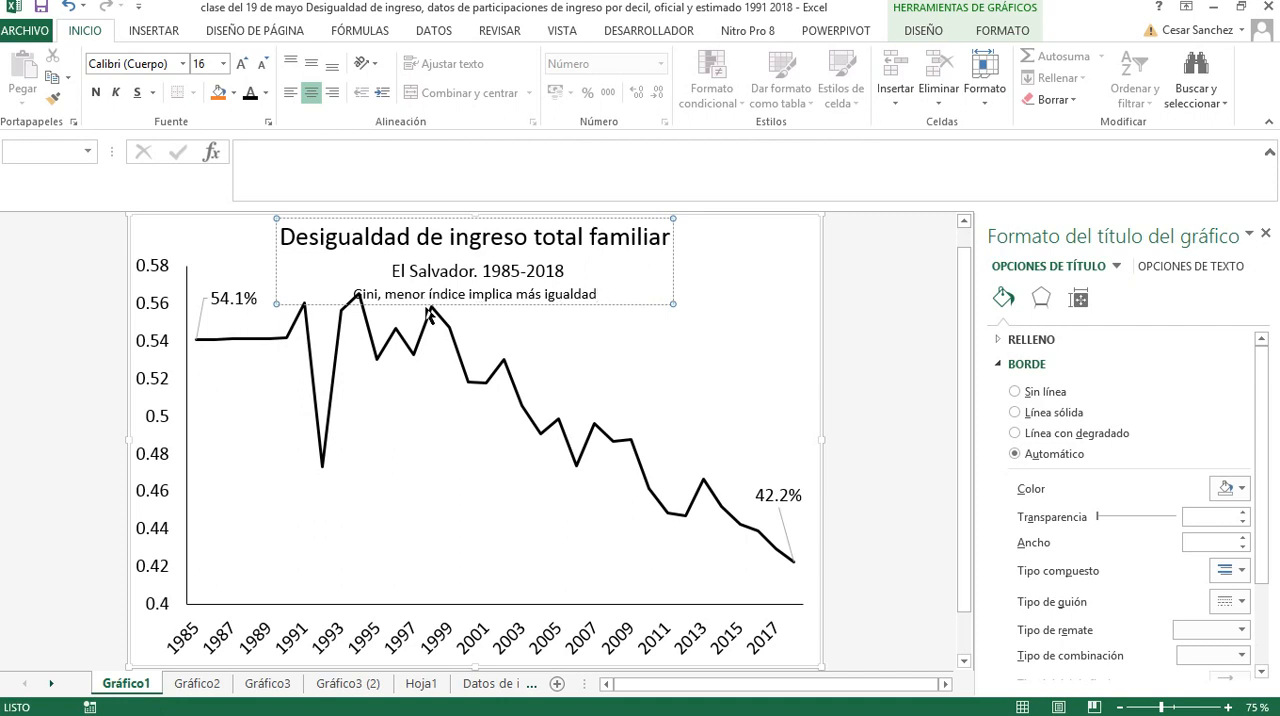
{"action": "left_click", "coordinate": [478, 318]}
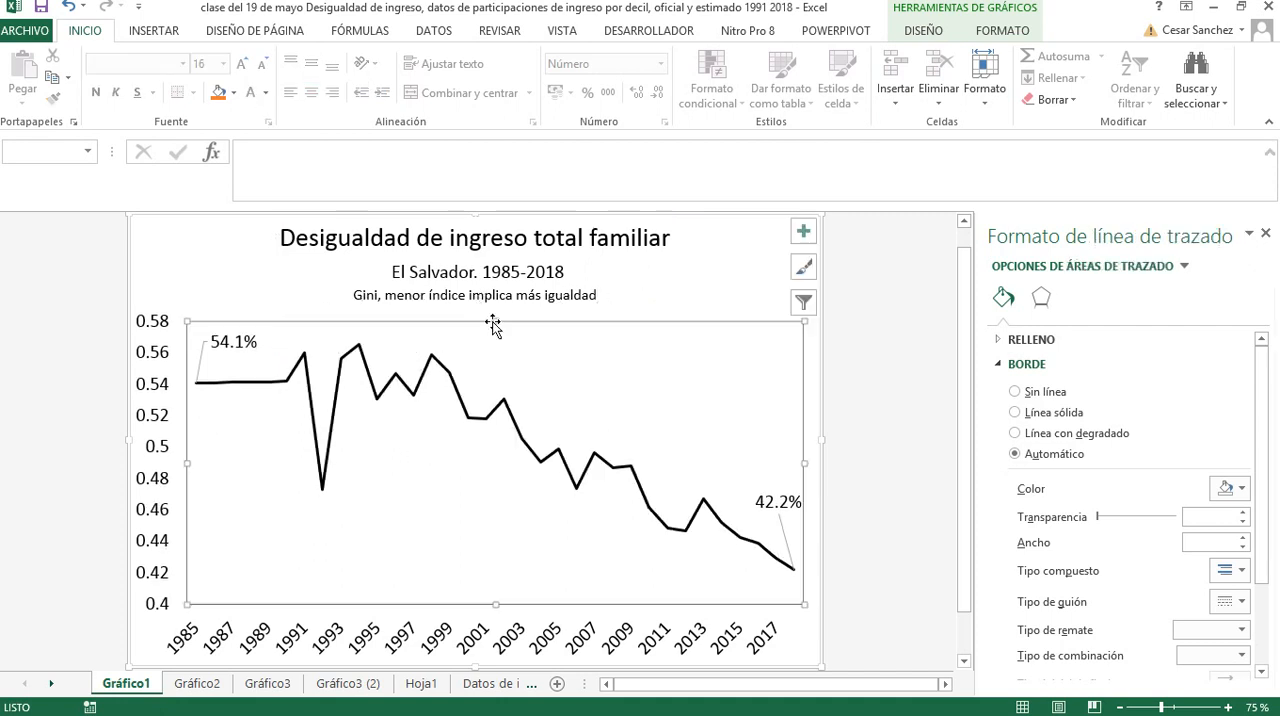
{"action": "left_click", "coordinate": [877, 356]}
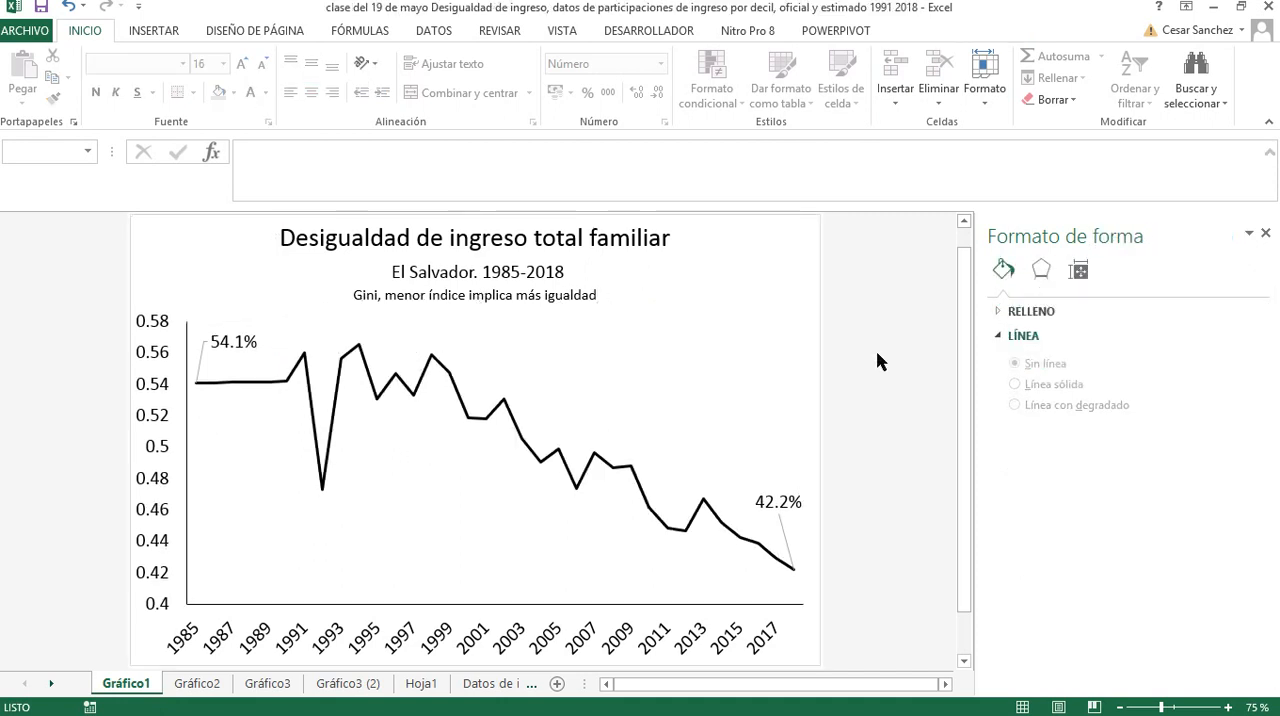